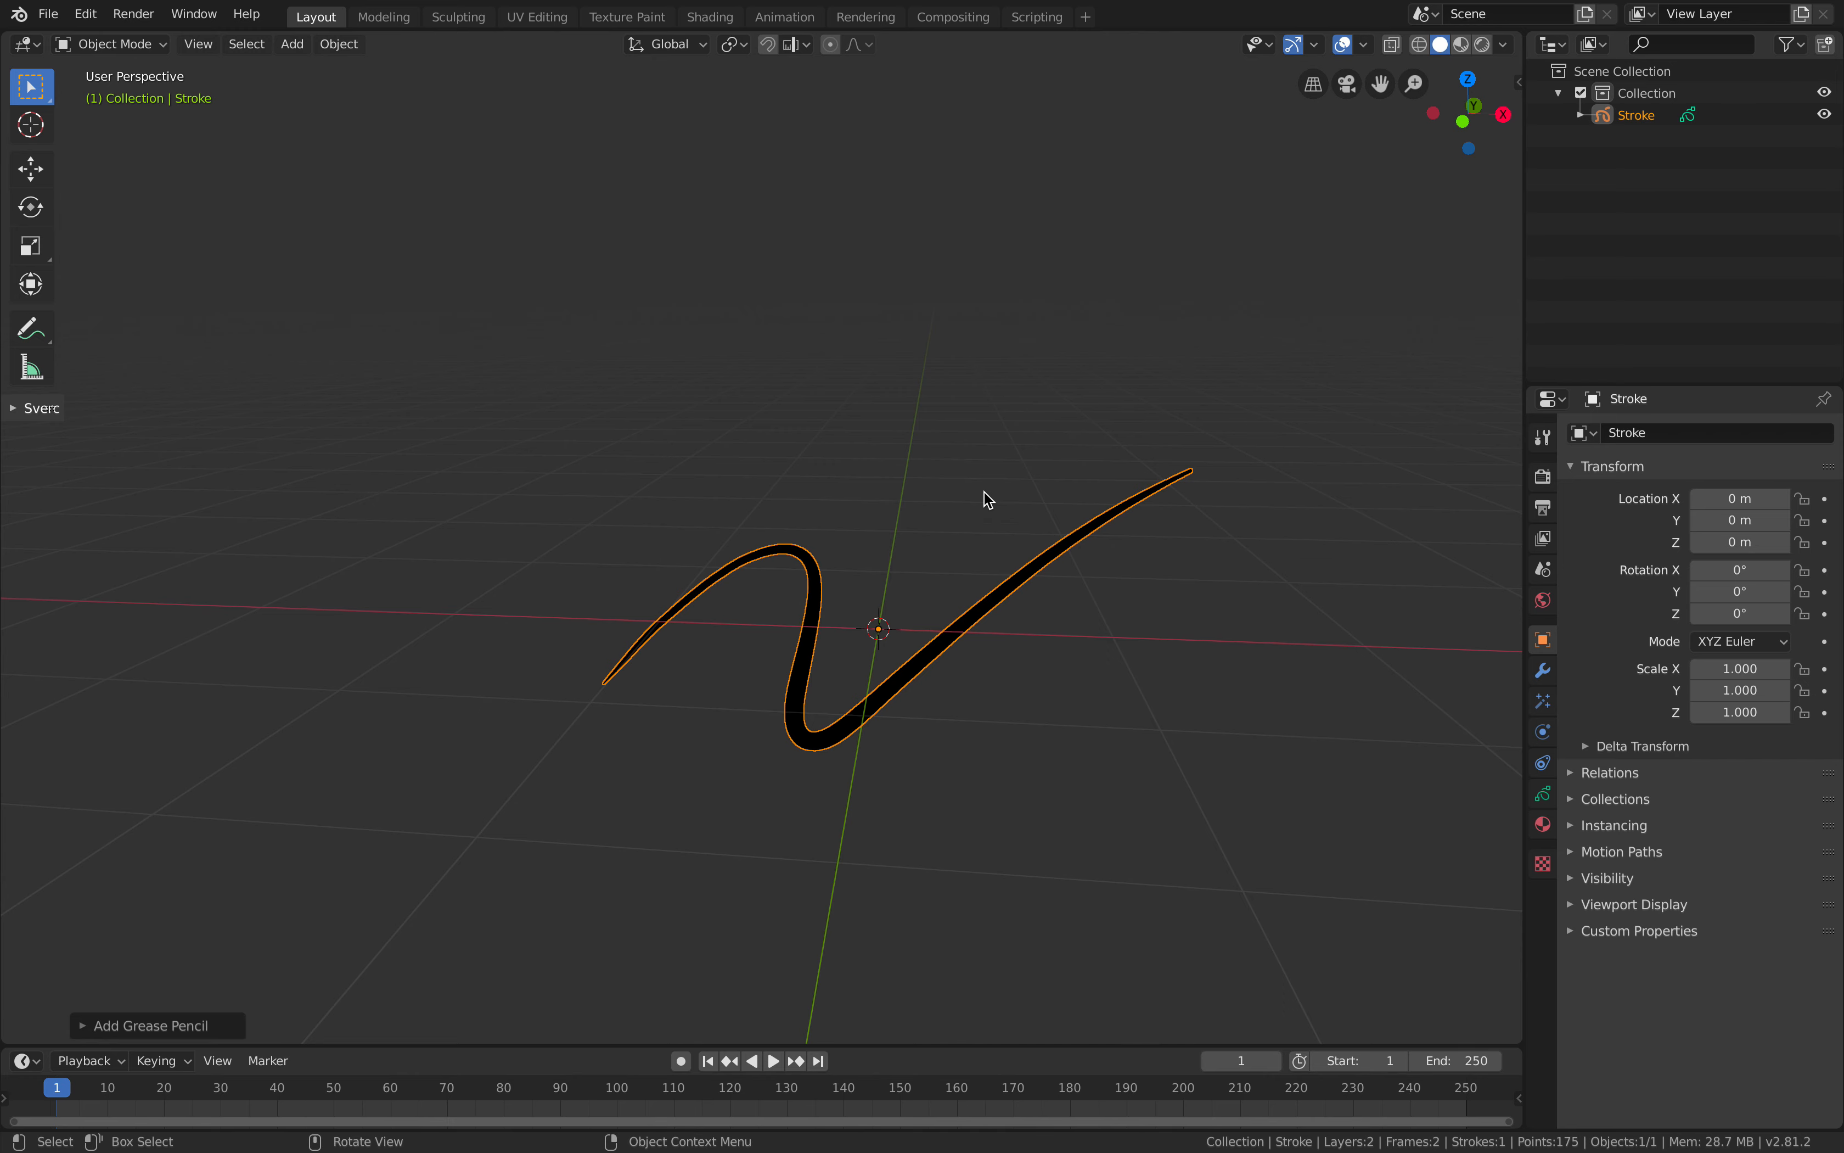
middle_drag(940, 415, 940, 406)
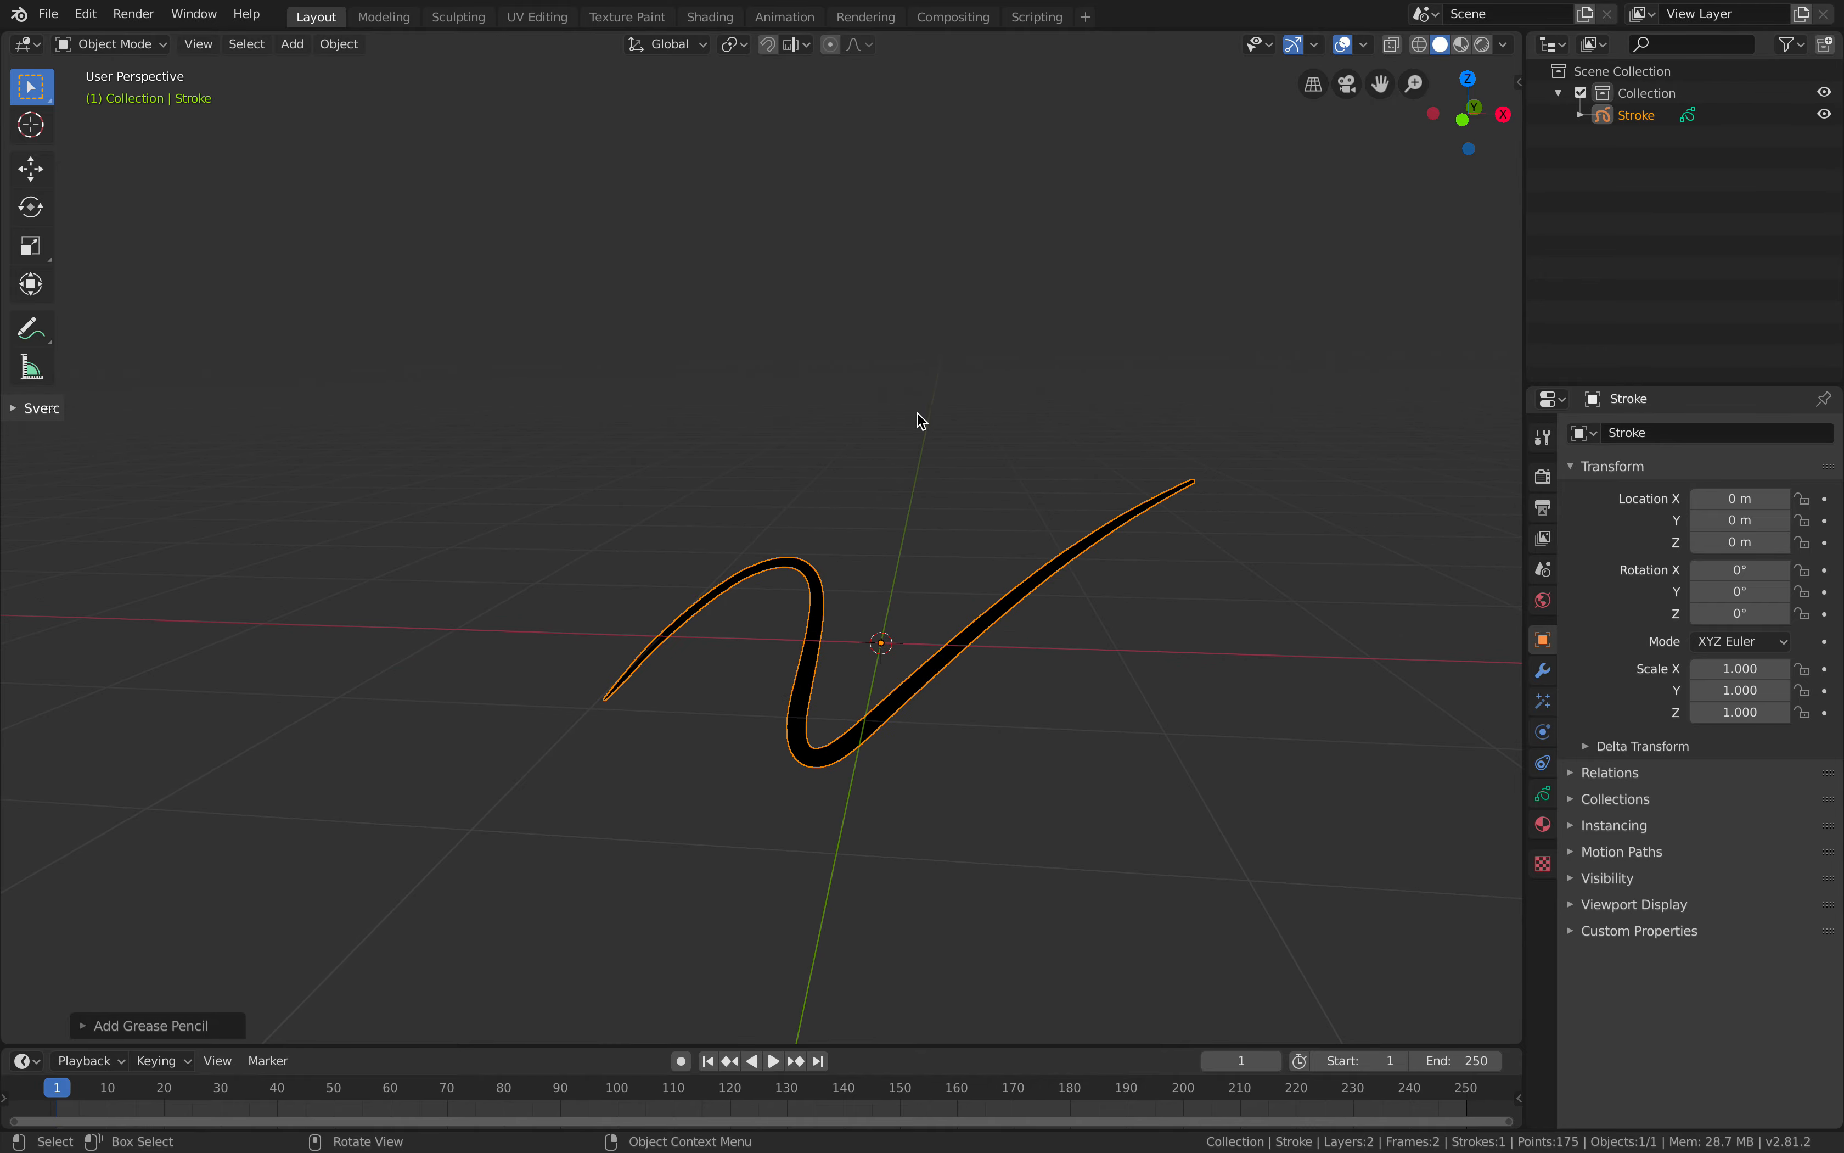
middle_drag(969, 402, 893, 444)
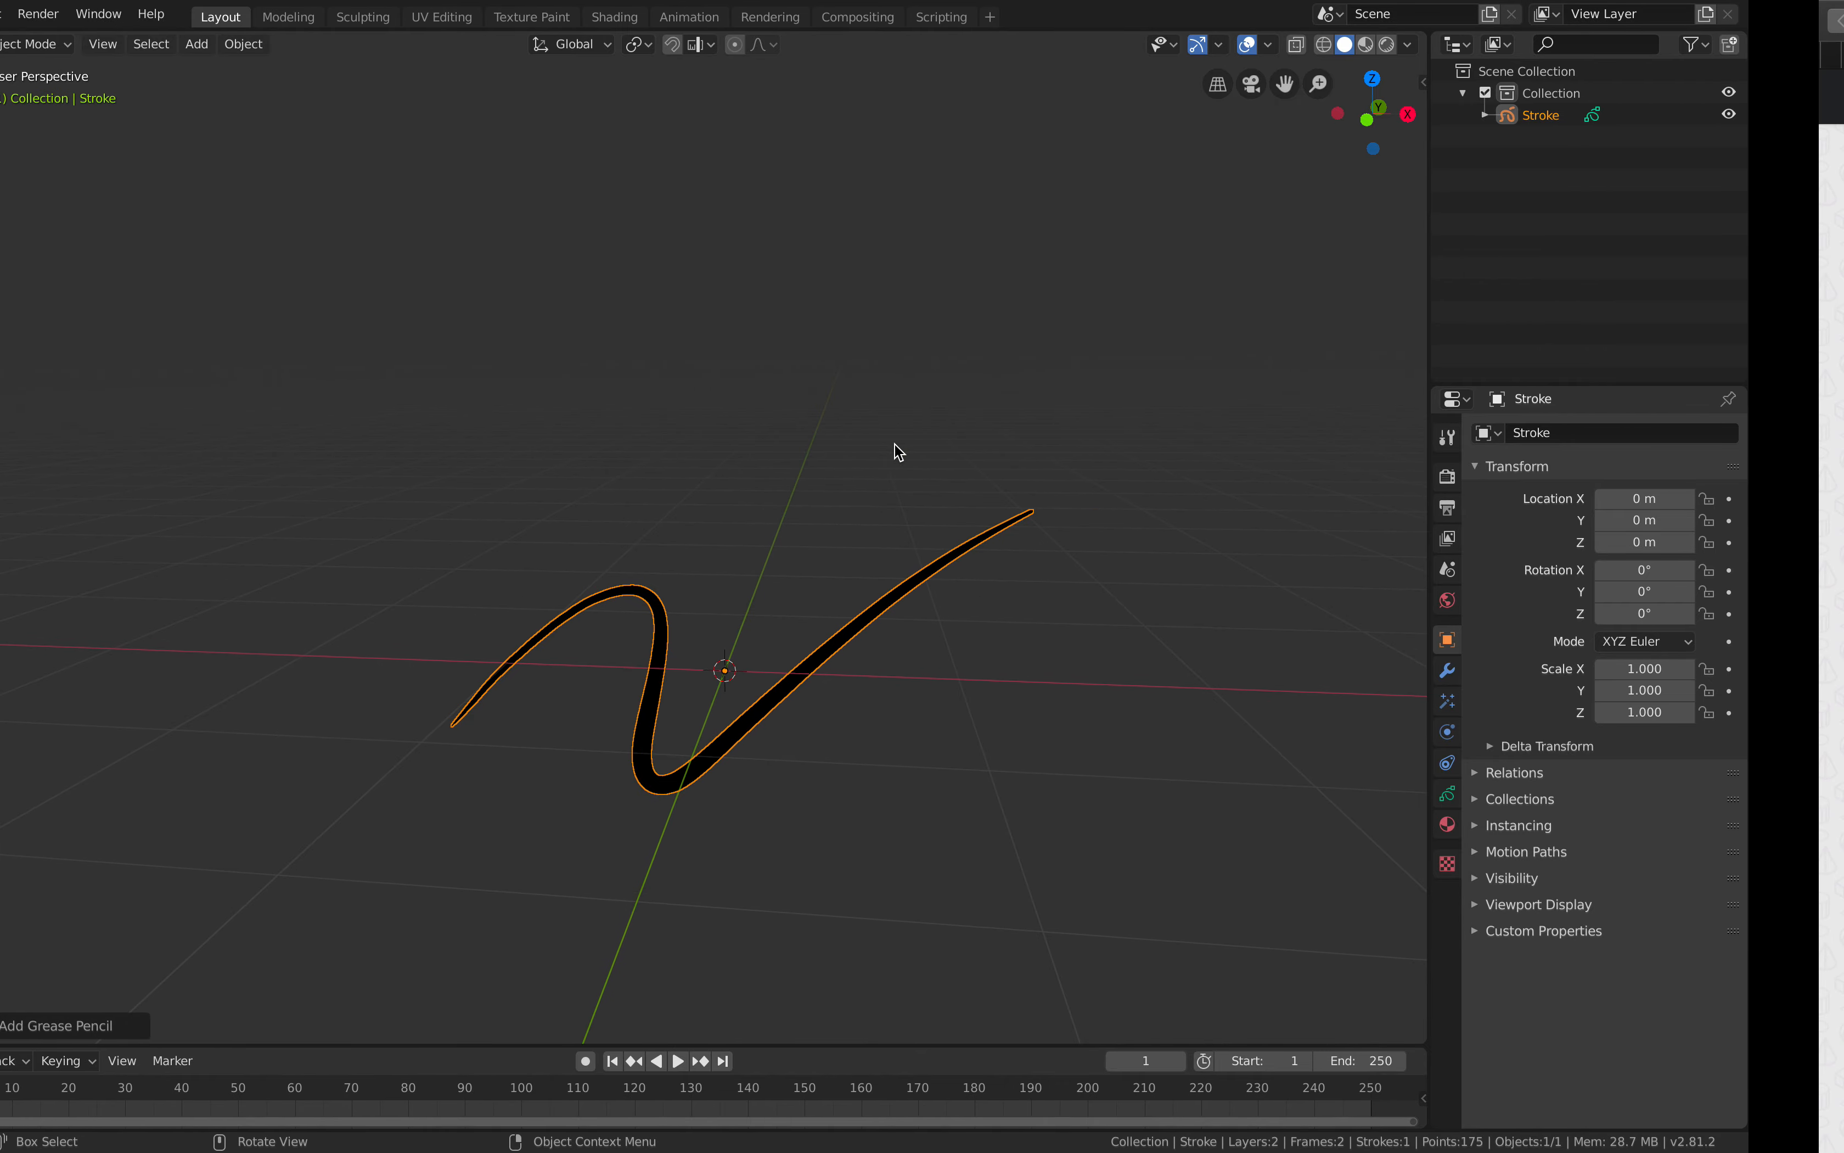
Switch to the browser and read the Stack Exchange question on accessing grease pencil data, examining the answer's object-to-points data structure.
scroll(891, 439, up, 5)
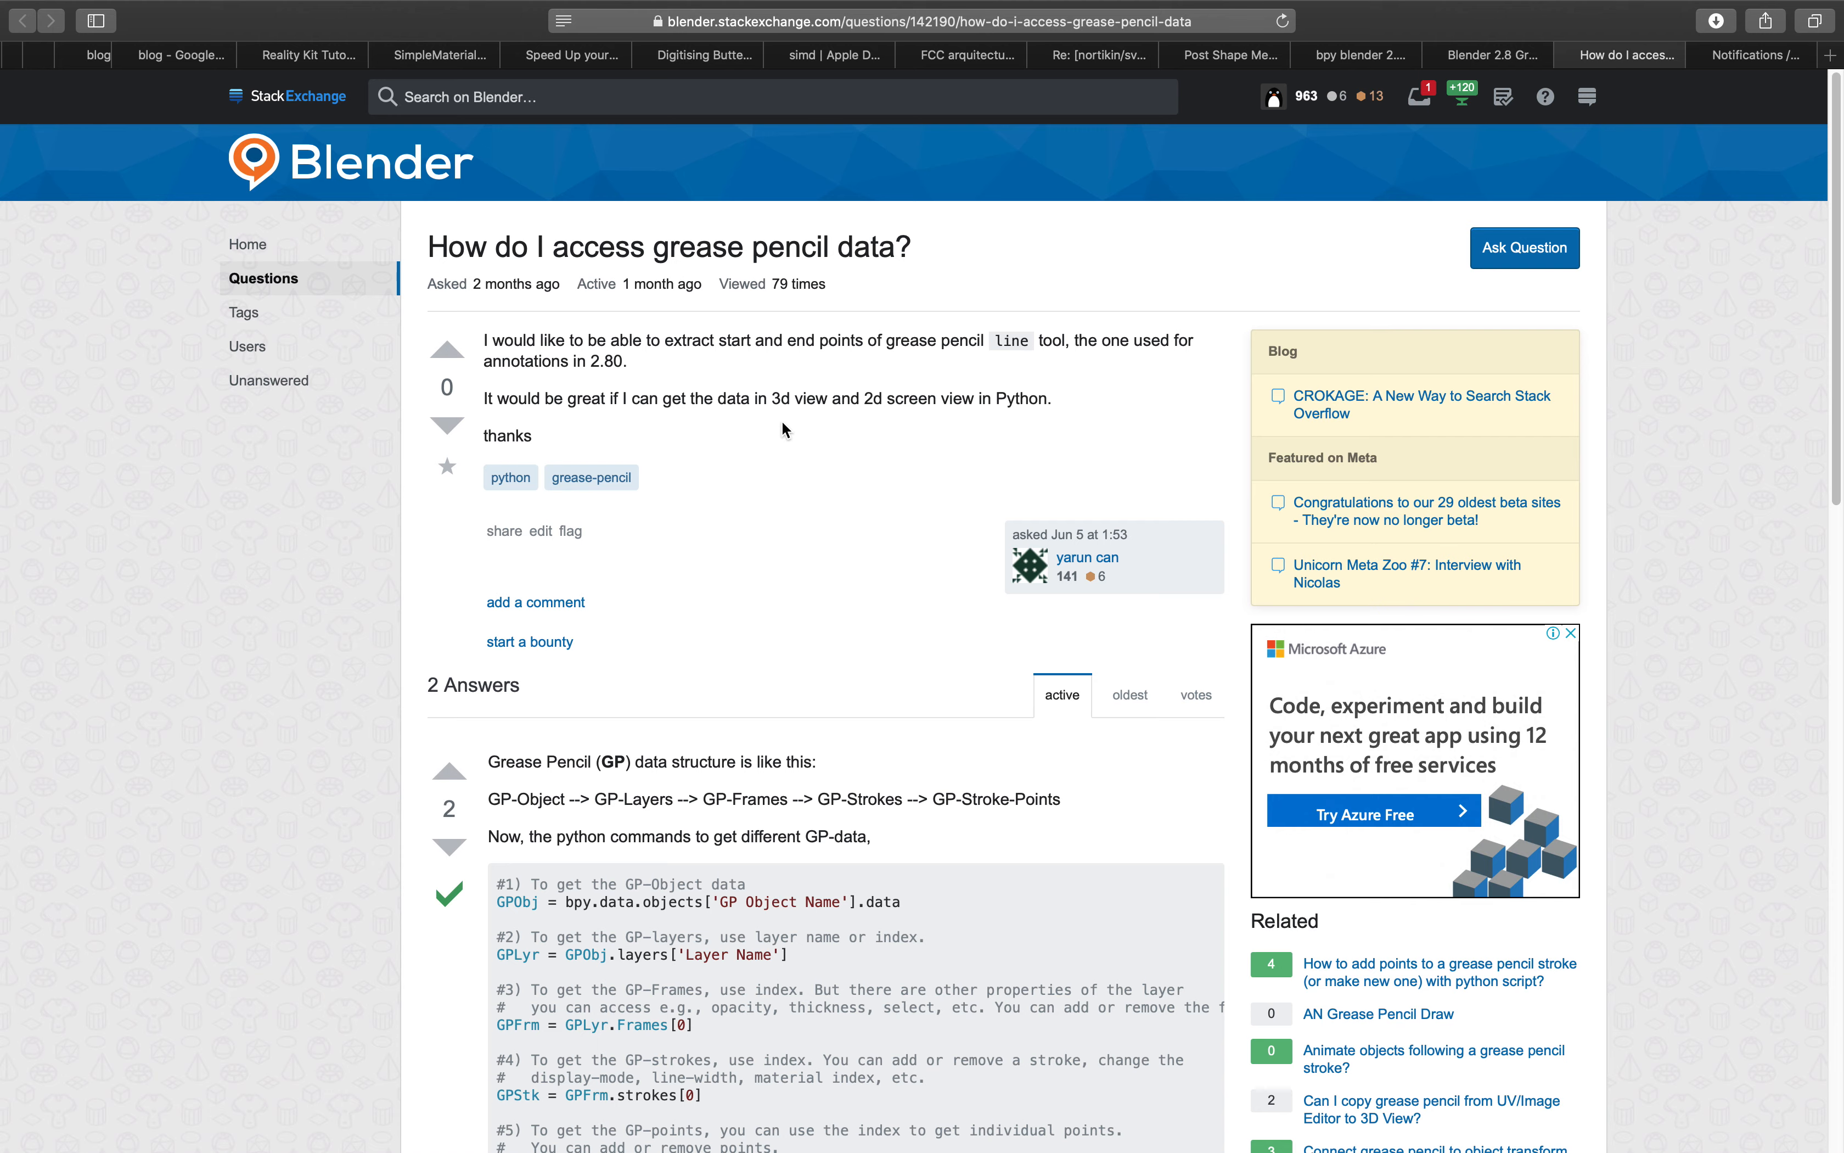
scroll(626, 369, down, 6)
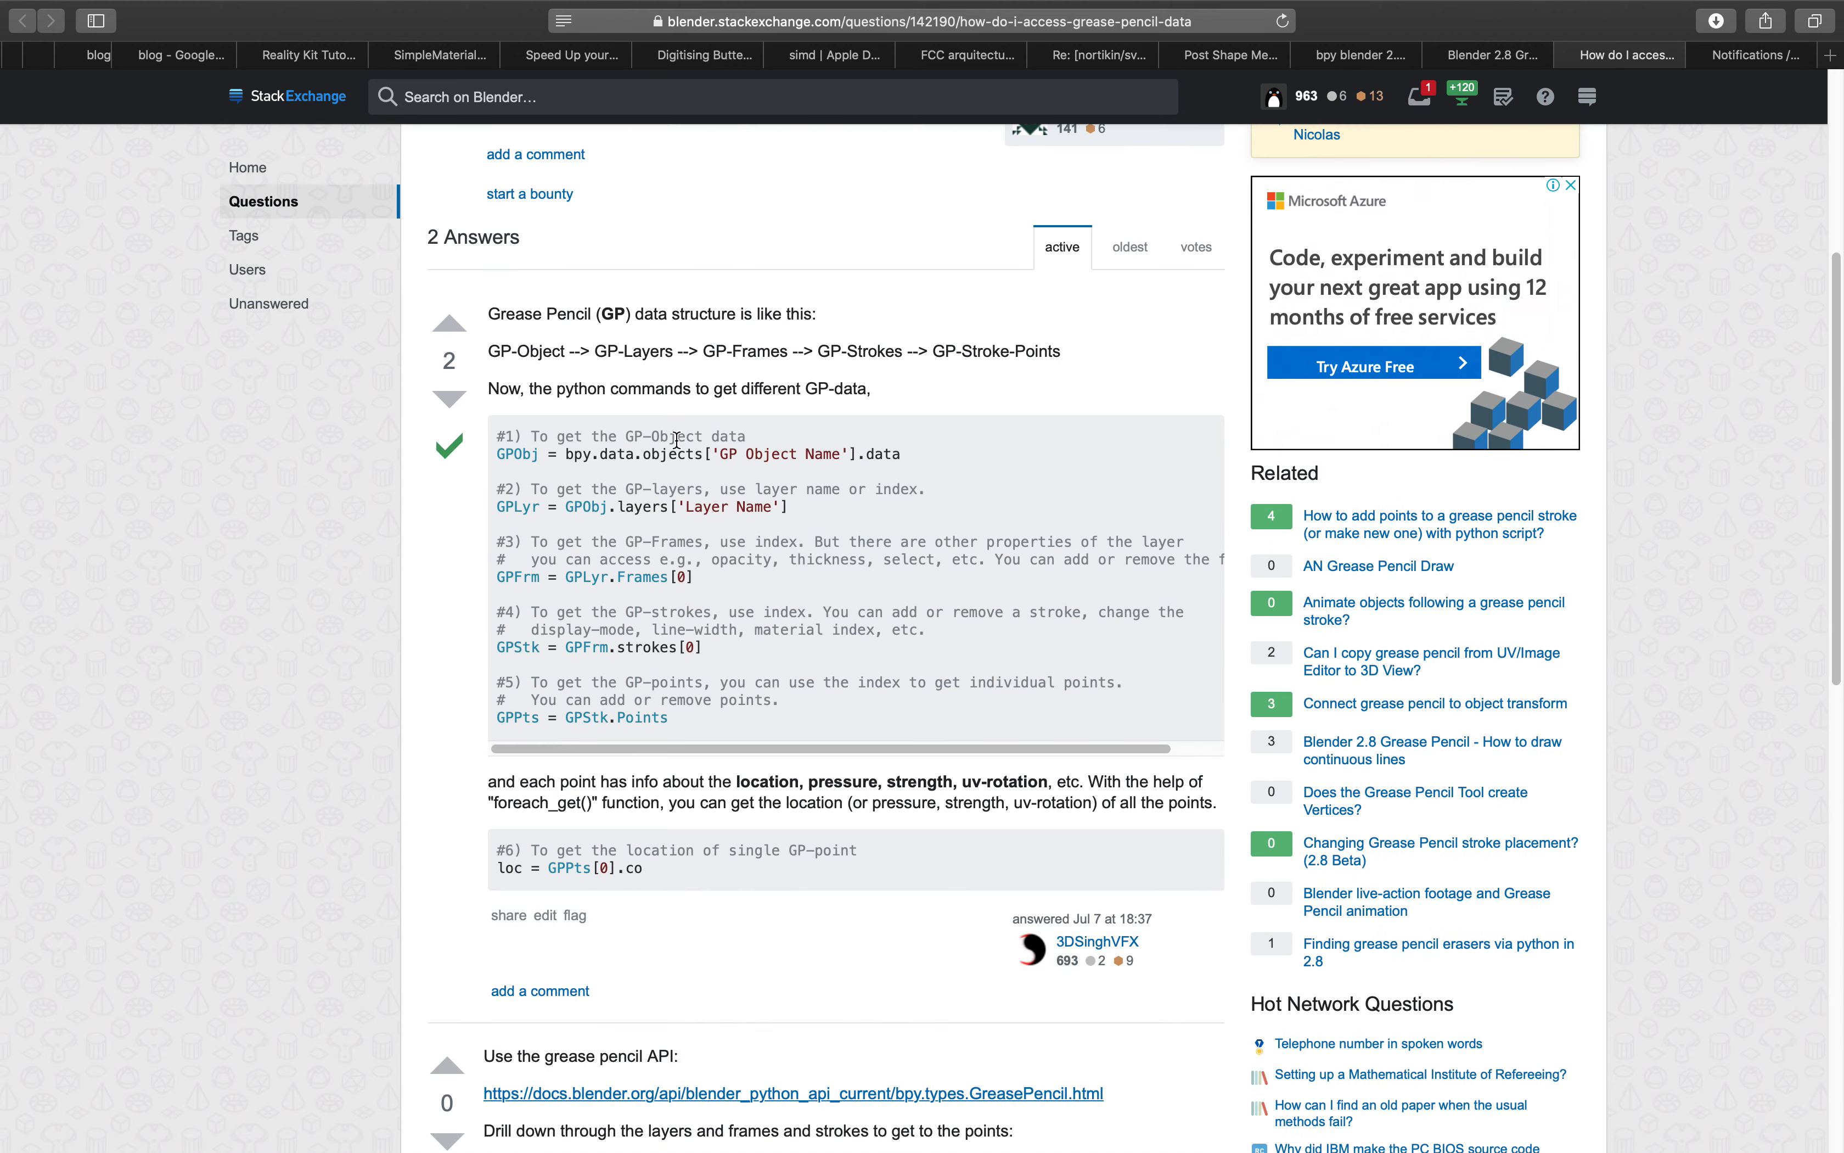
scroll(663, 425, up, 5)
scroll(668, 427, up, 2)
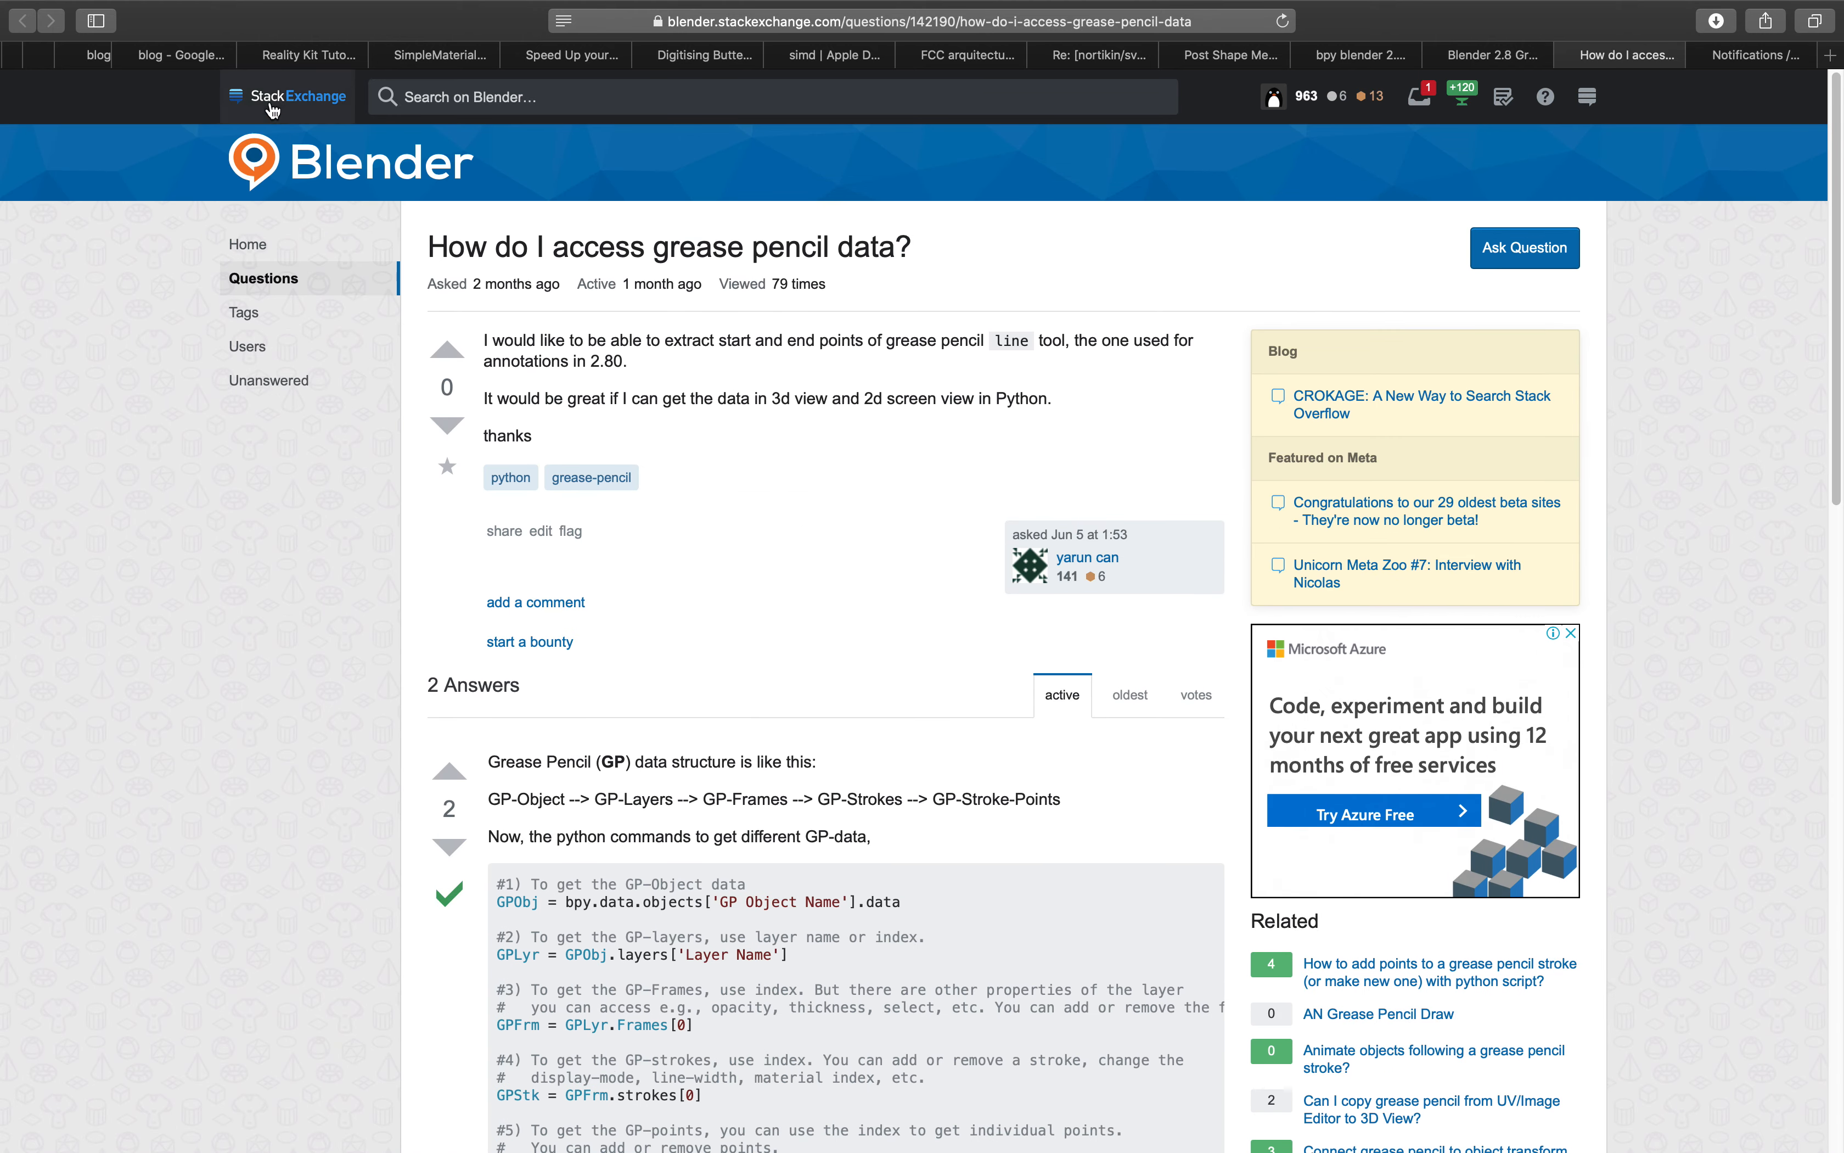
scroll(570, 370, down, 1)
scroll(717, 363, down, 1)
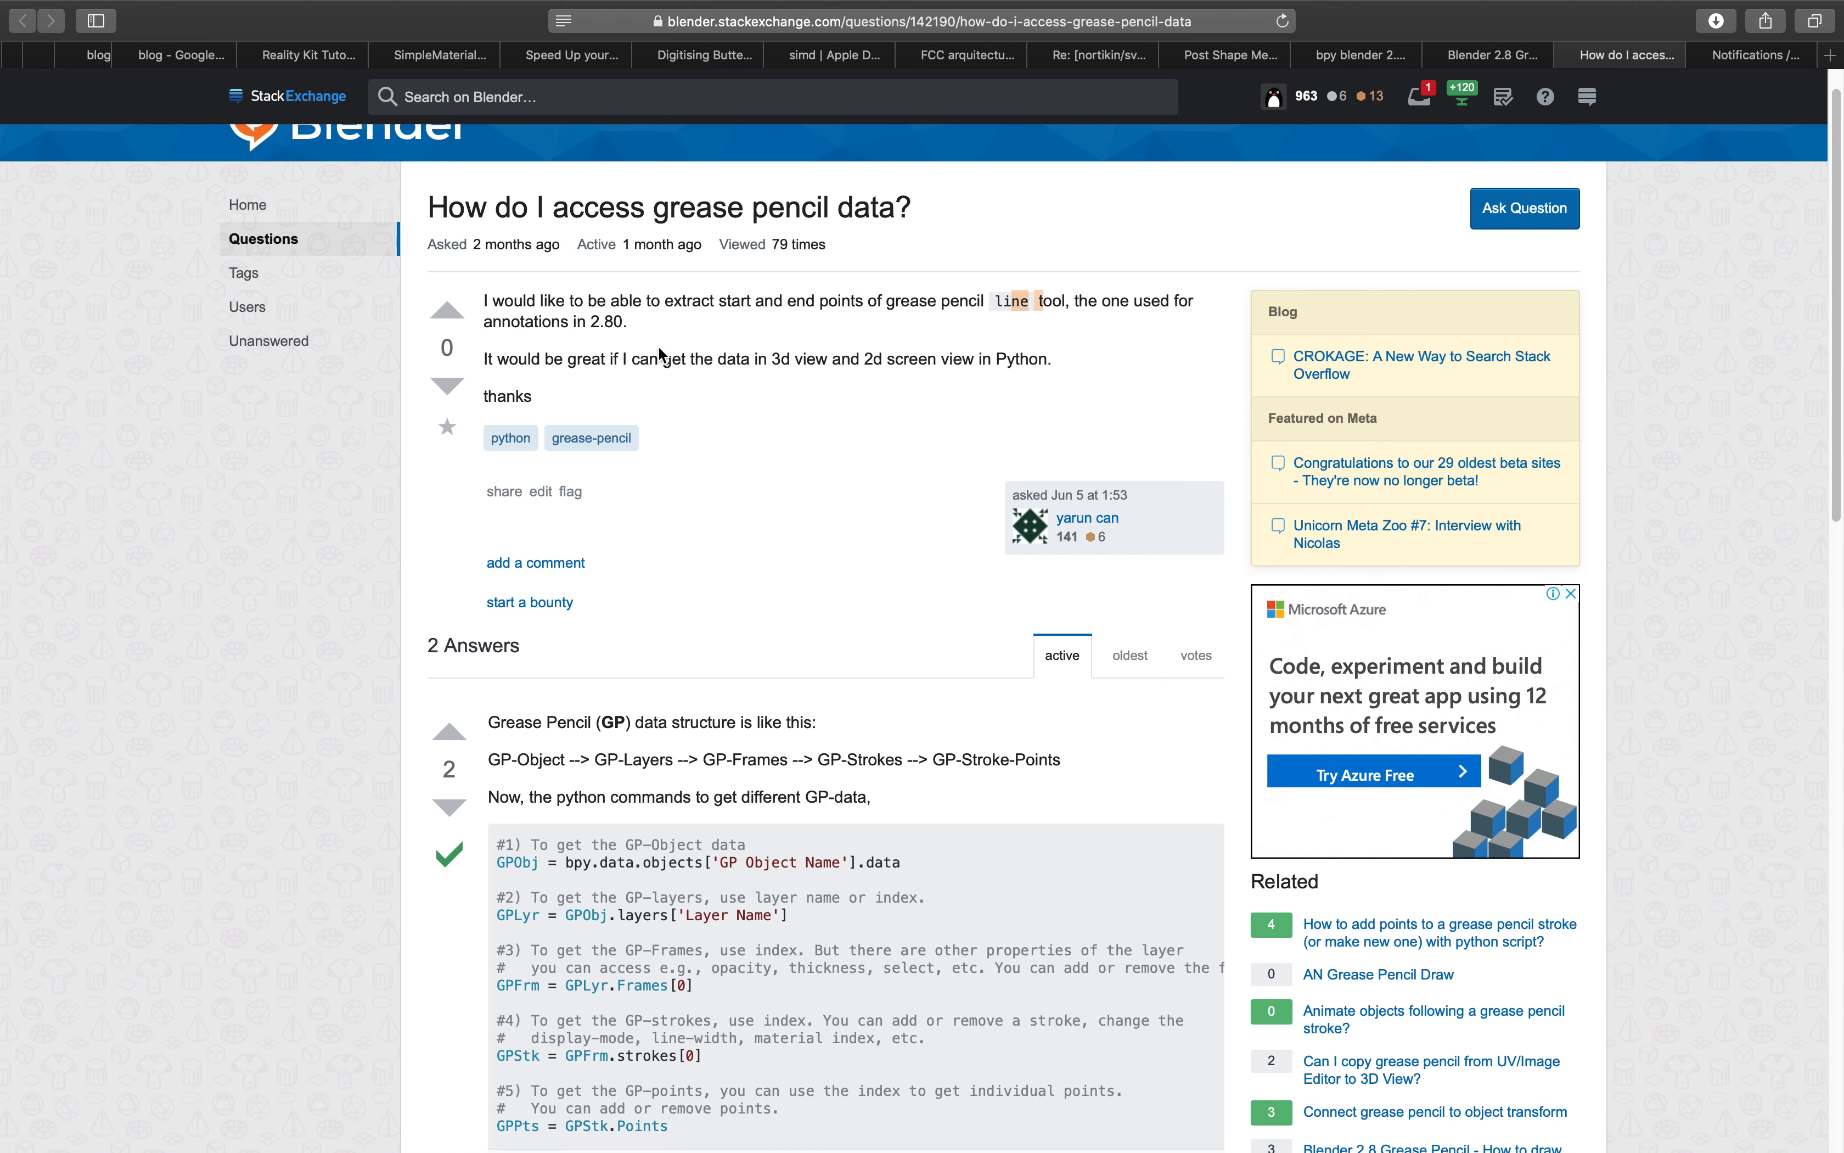
drag(746, 302, 838, 304)
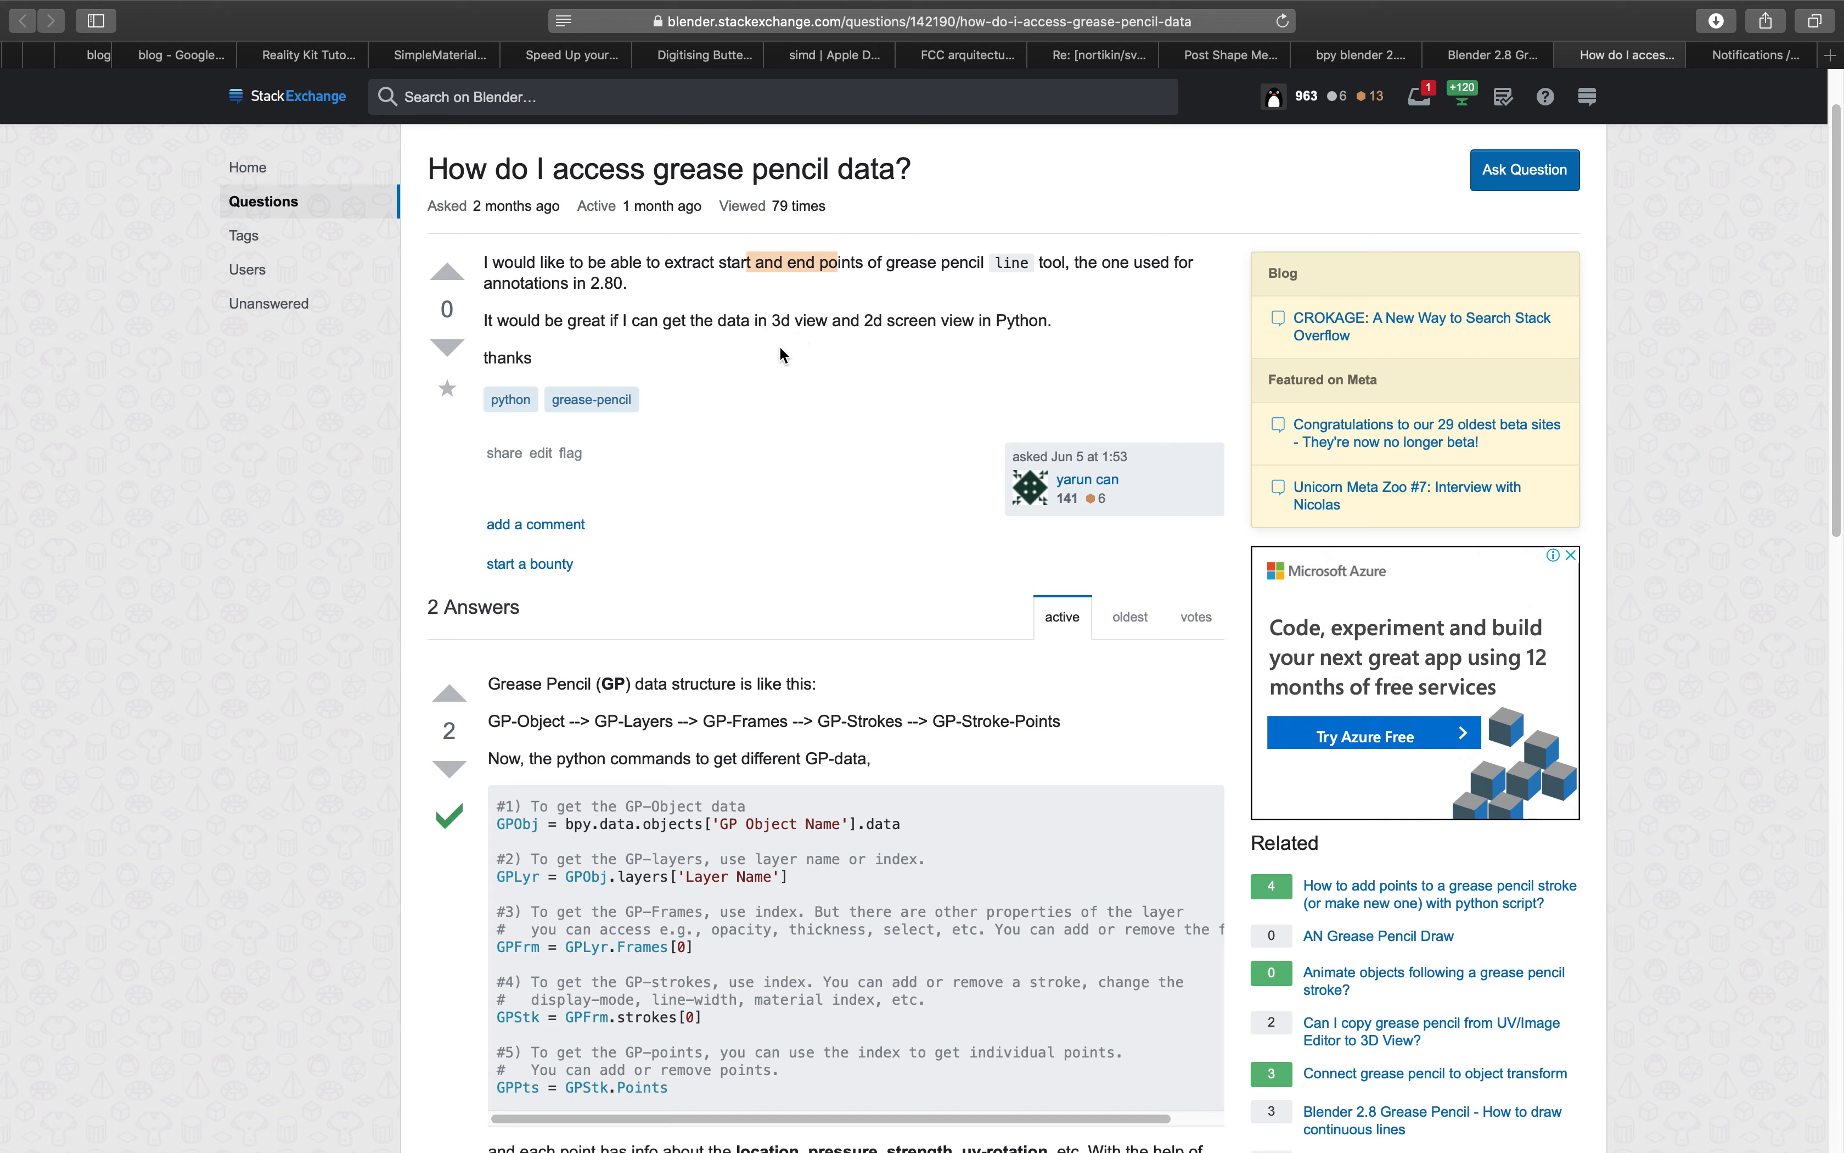
scroll(780, 347, down, 4)
drag(486, 463, 1086, 468)
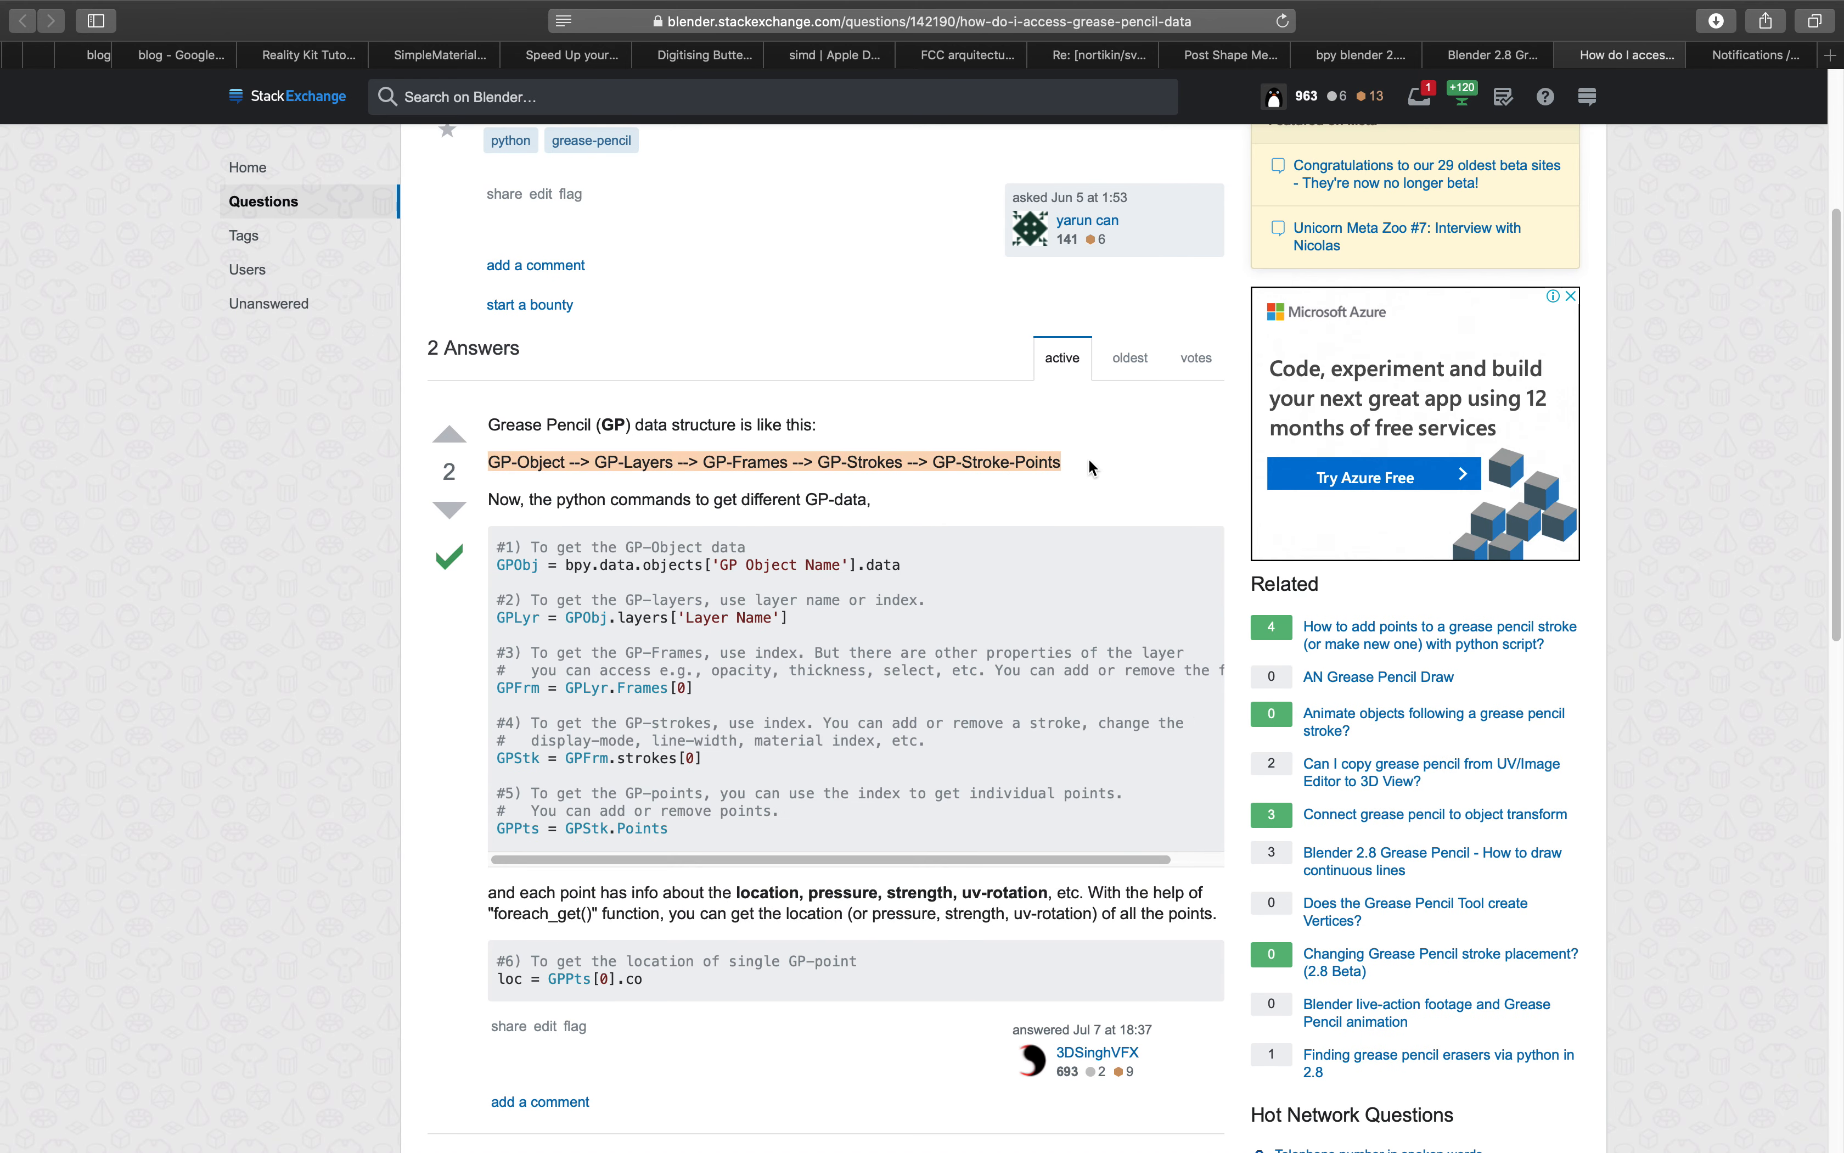
click(523, 463)
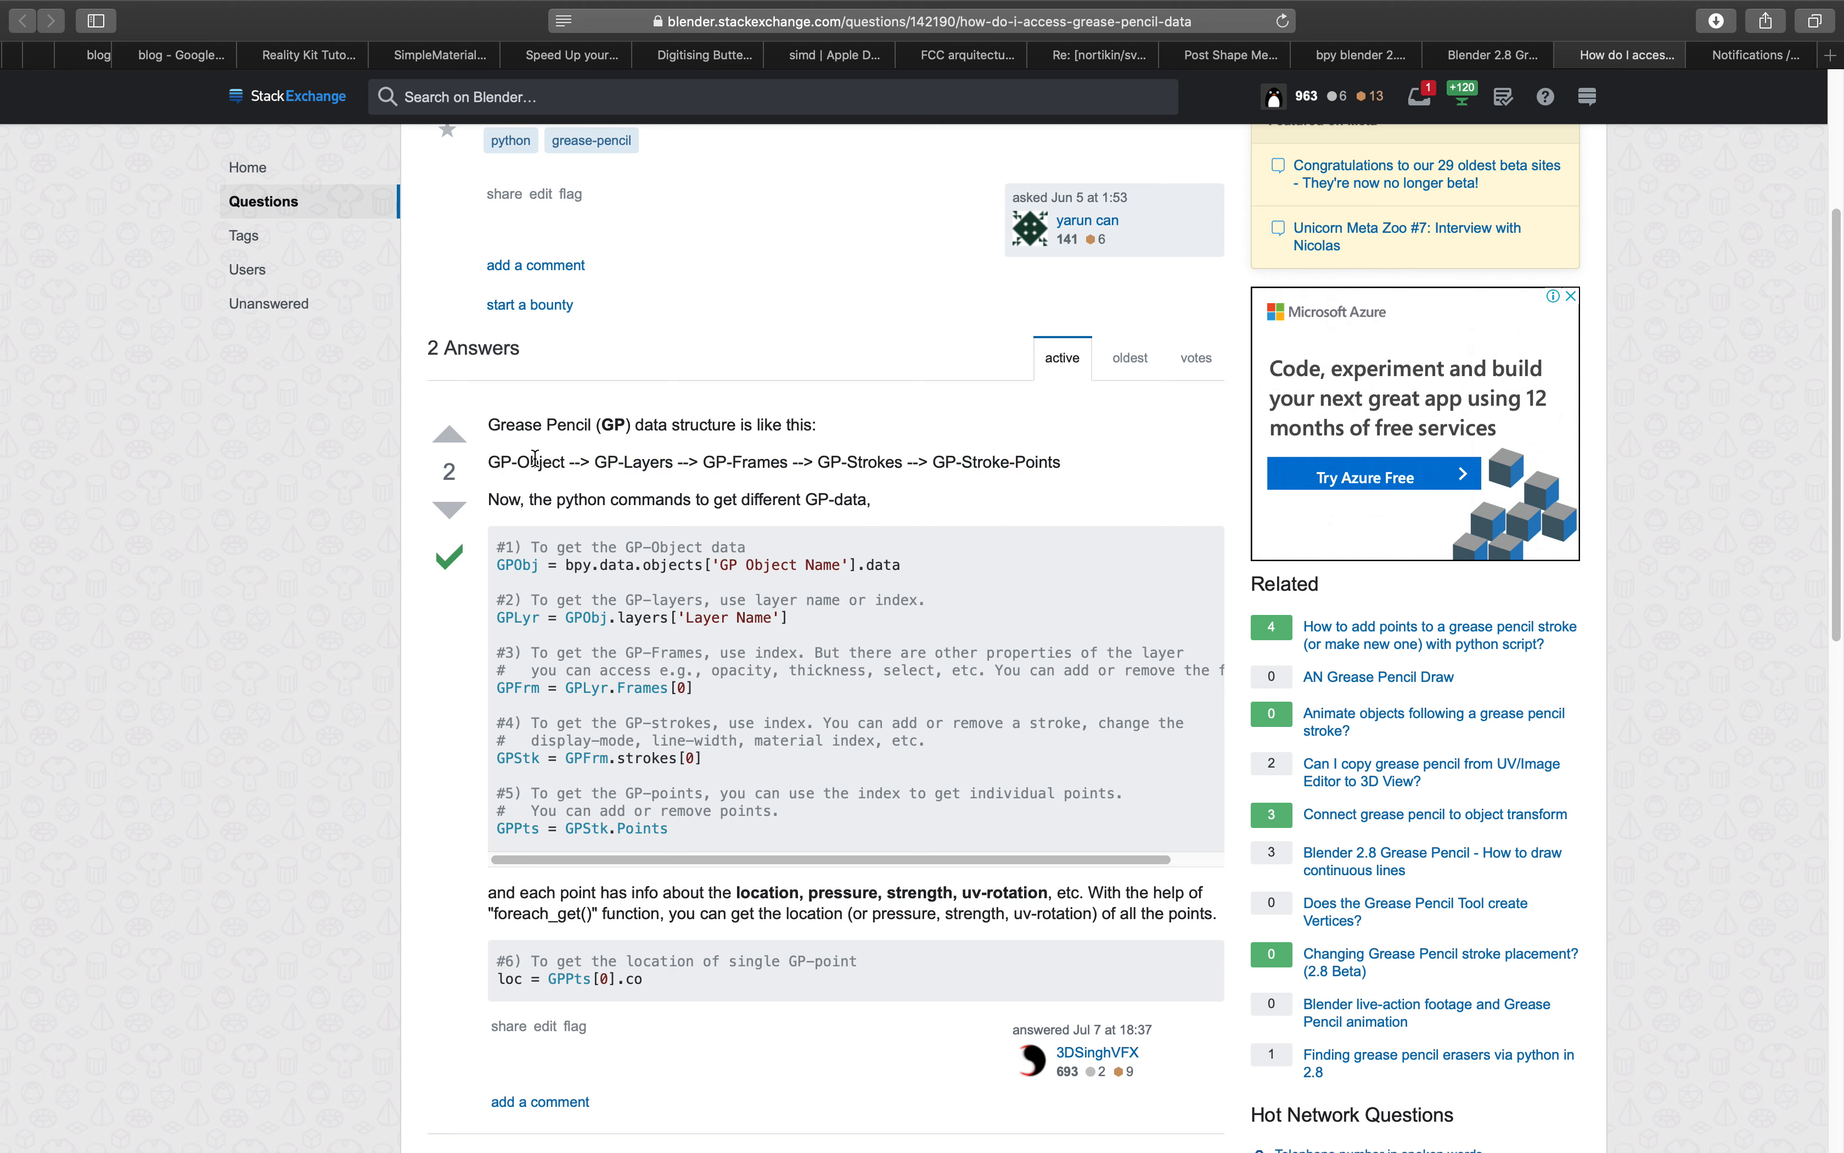
drag(502, 461, 904, 462)
click(1011, 461)
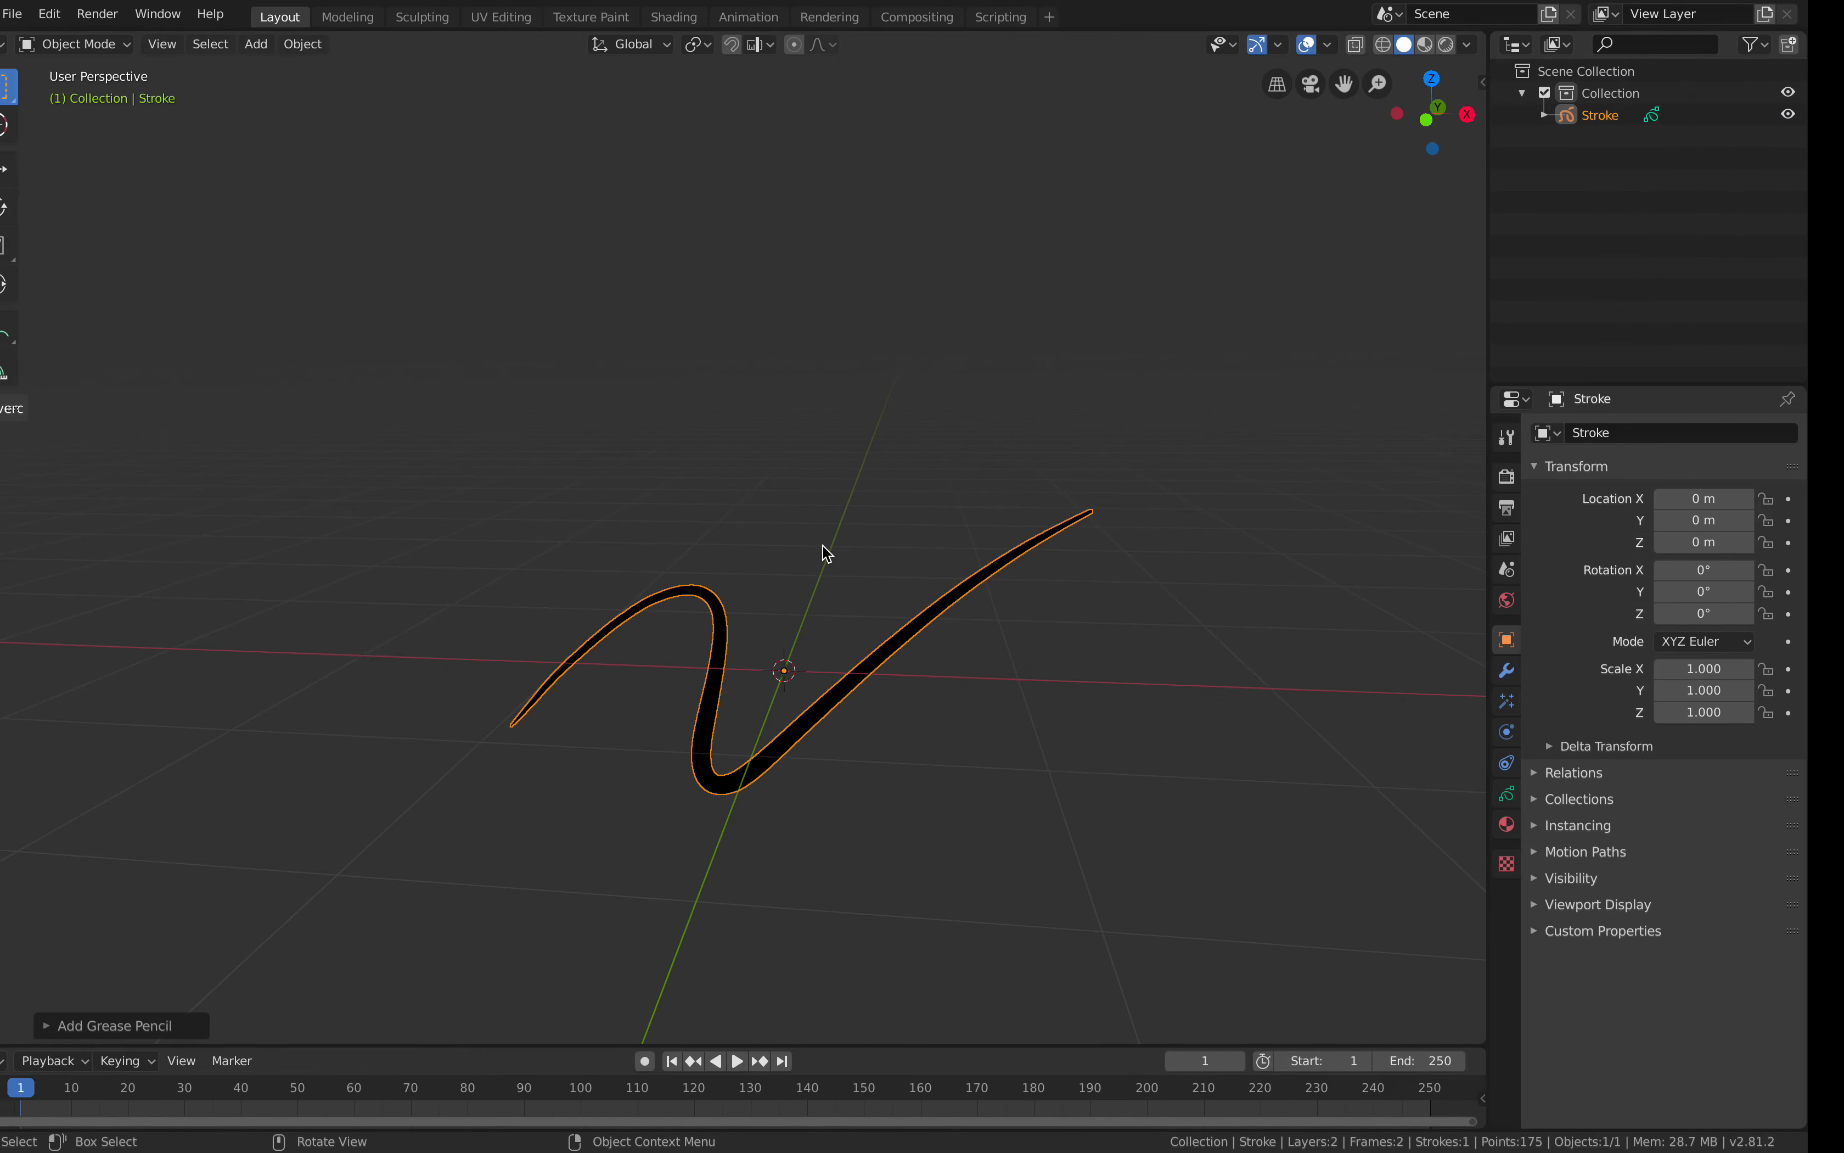
Return to Blender, widen the properties area and show the stroke's object data settings with its layers.
middle_drag(839, 588, 1444, 371)
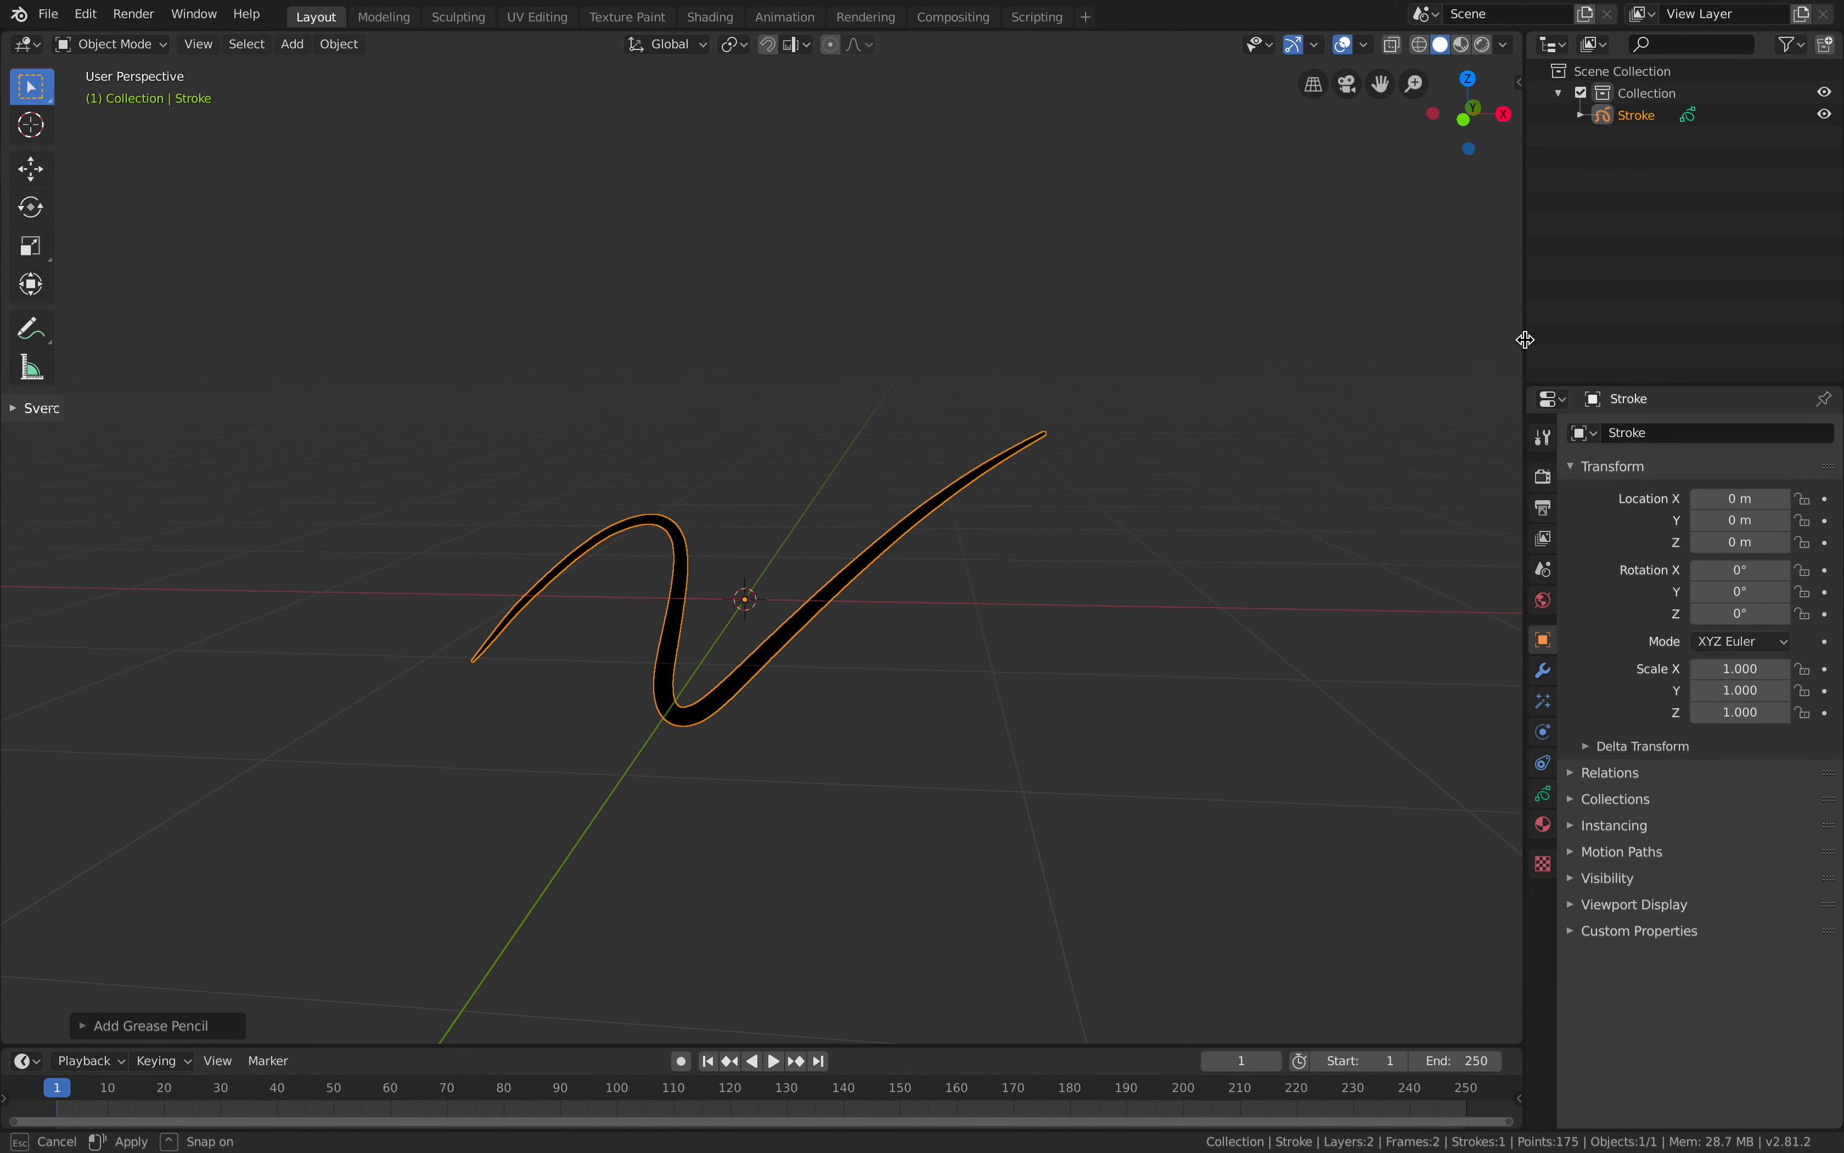
drag(1526, 347, 1291, 355)
mouse_move(942, 511)
middle_down()
mouse_move(691, 560)
mouse_move(857, 547)
middle_up()
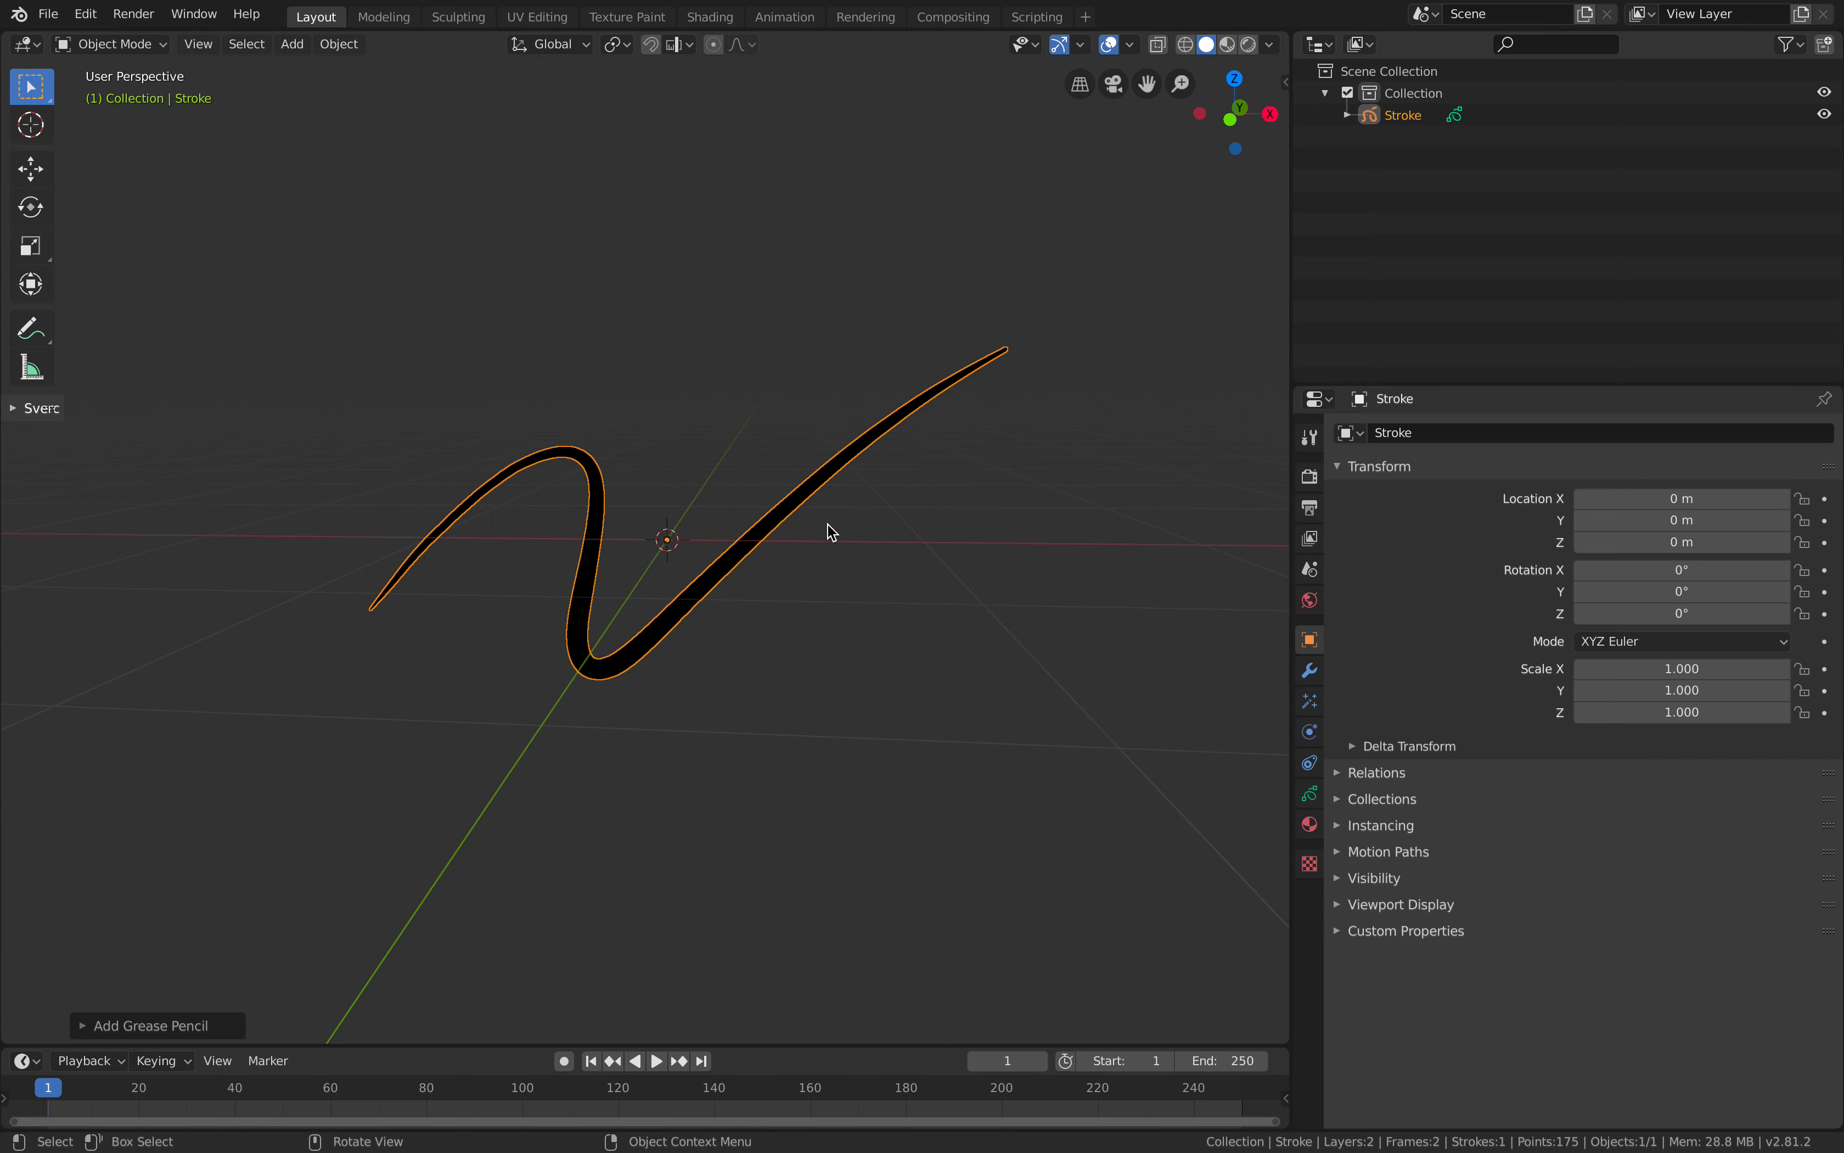
middle_drag(1001, 545, 995, 545)
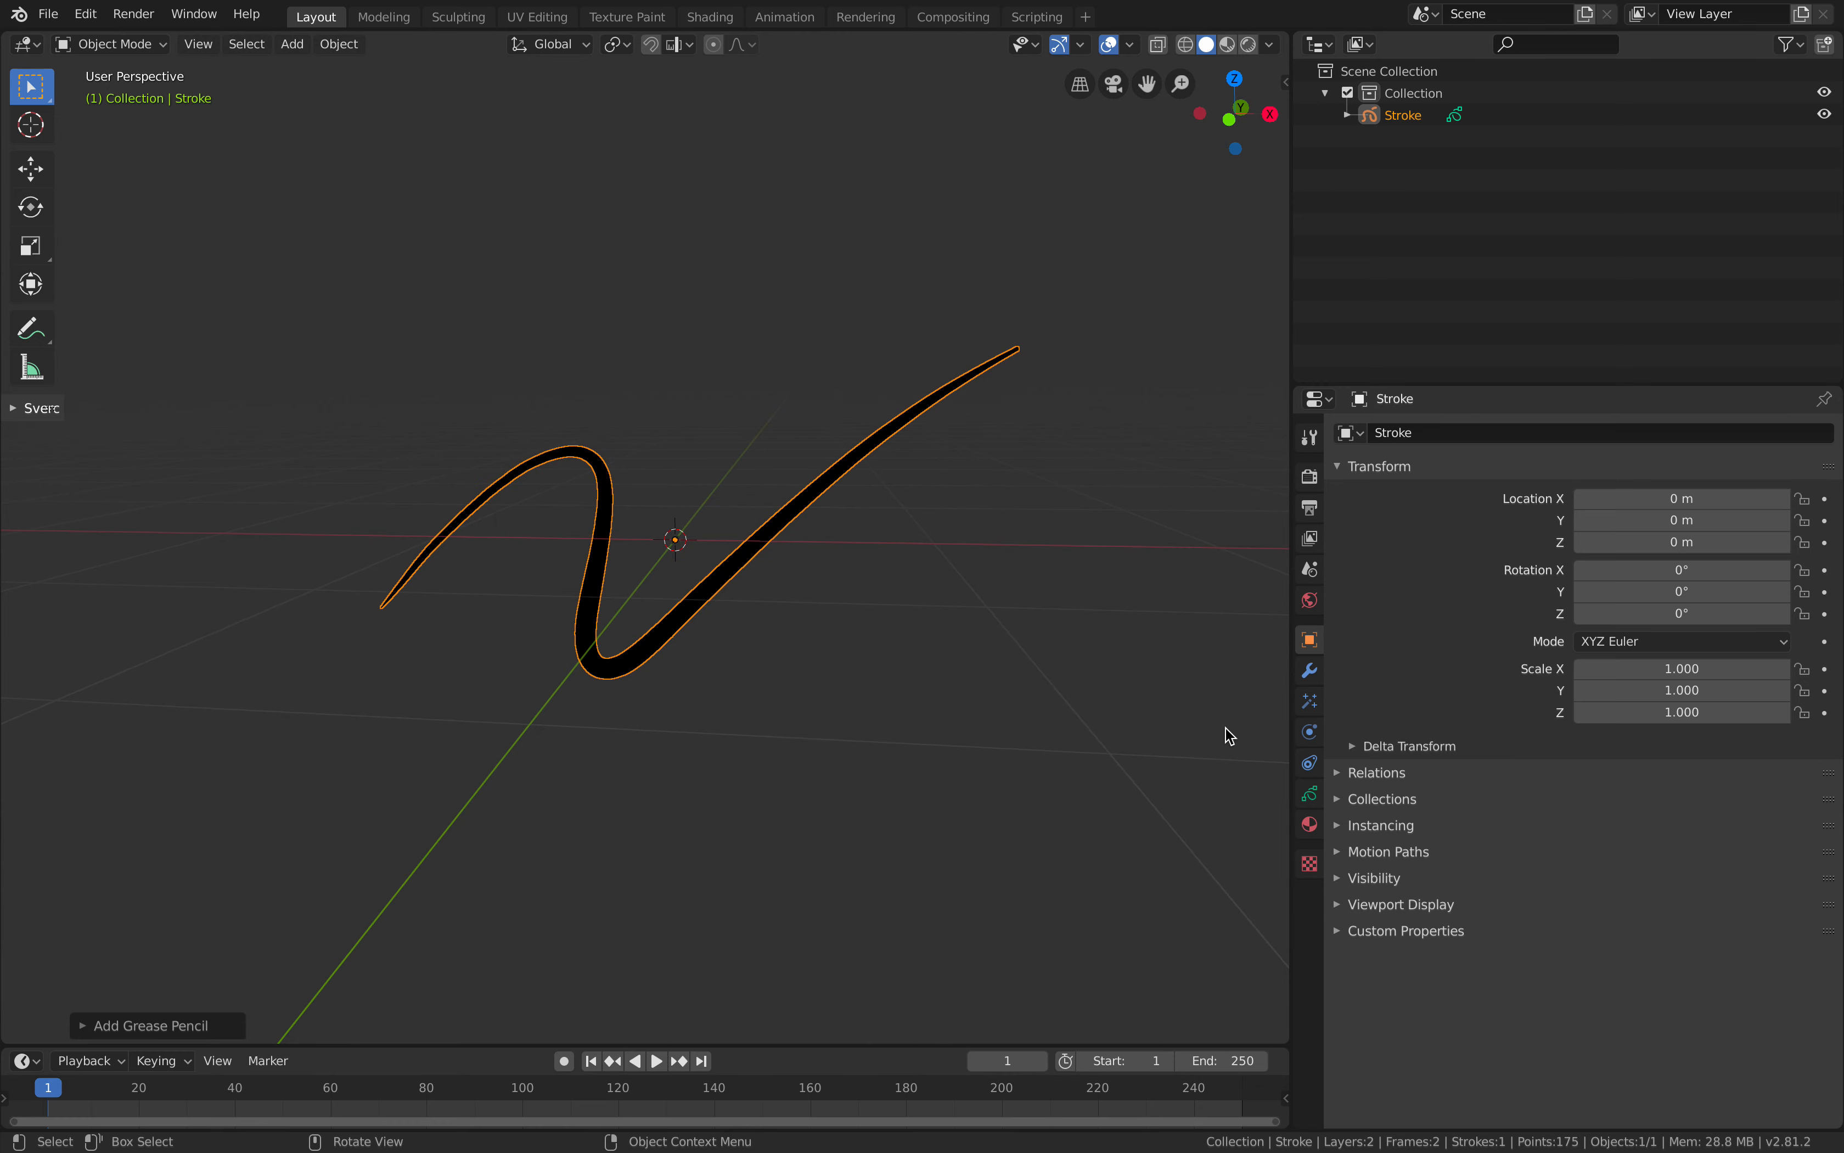
click(1309, 792)
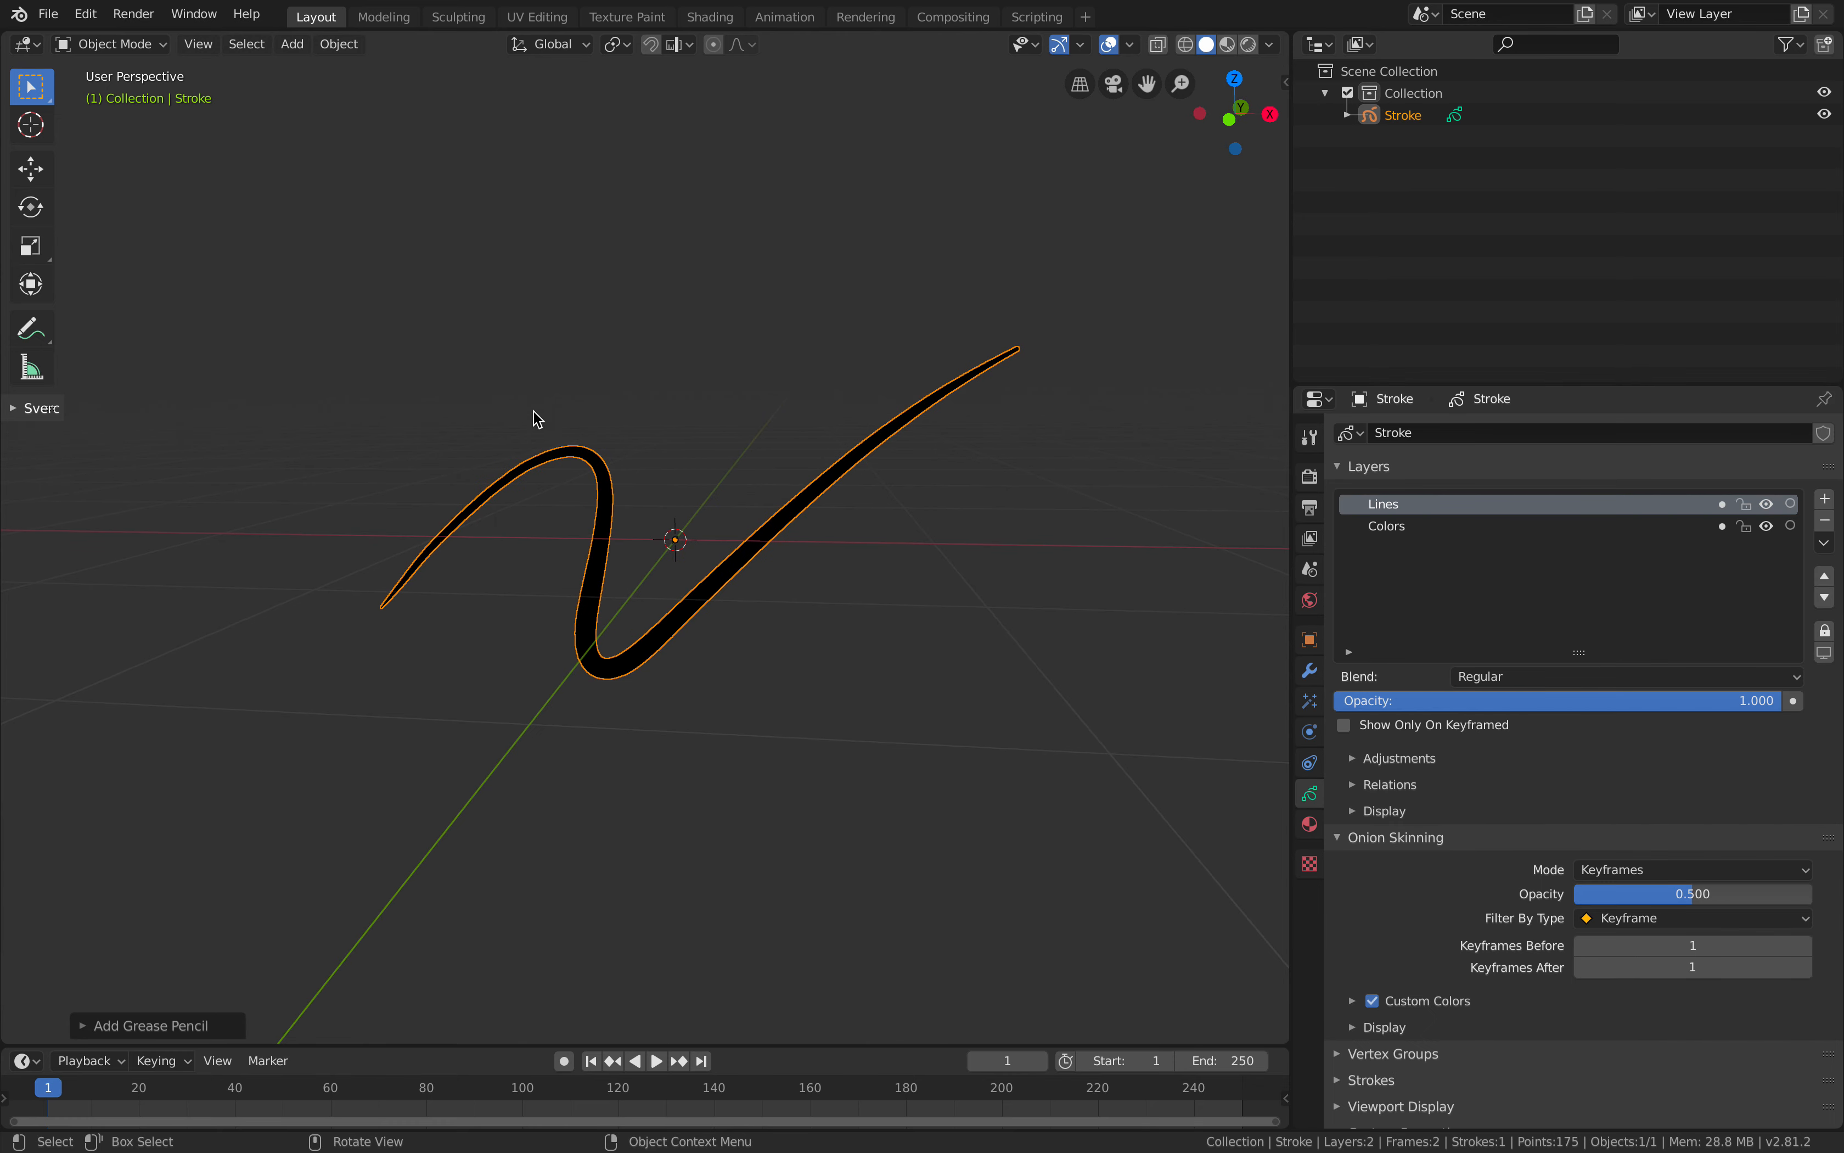
Deselect the stroke and set its location to X 0.14 m, Y 0.78 m and Z 0.74 m.
key(alt+a)
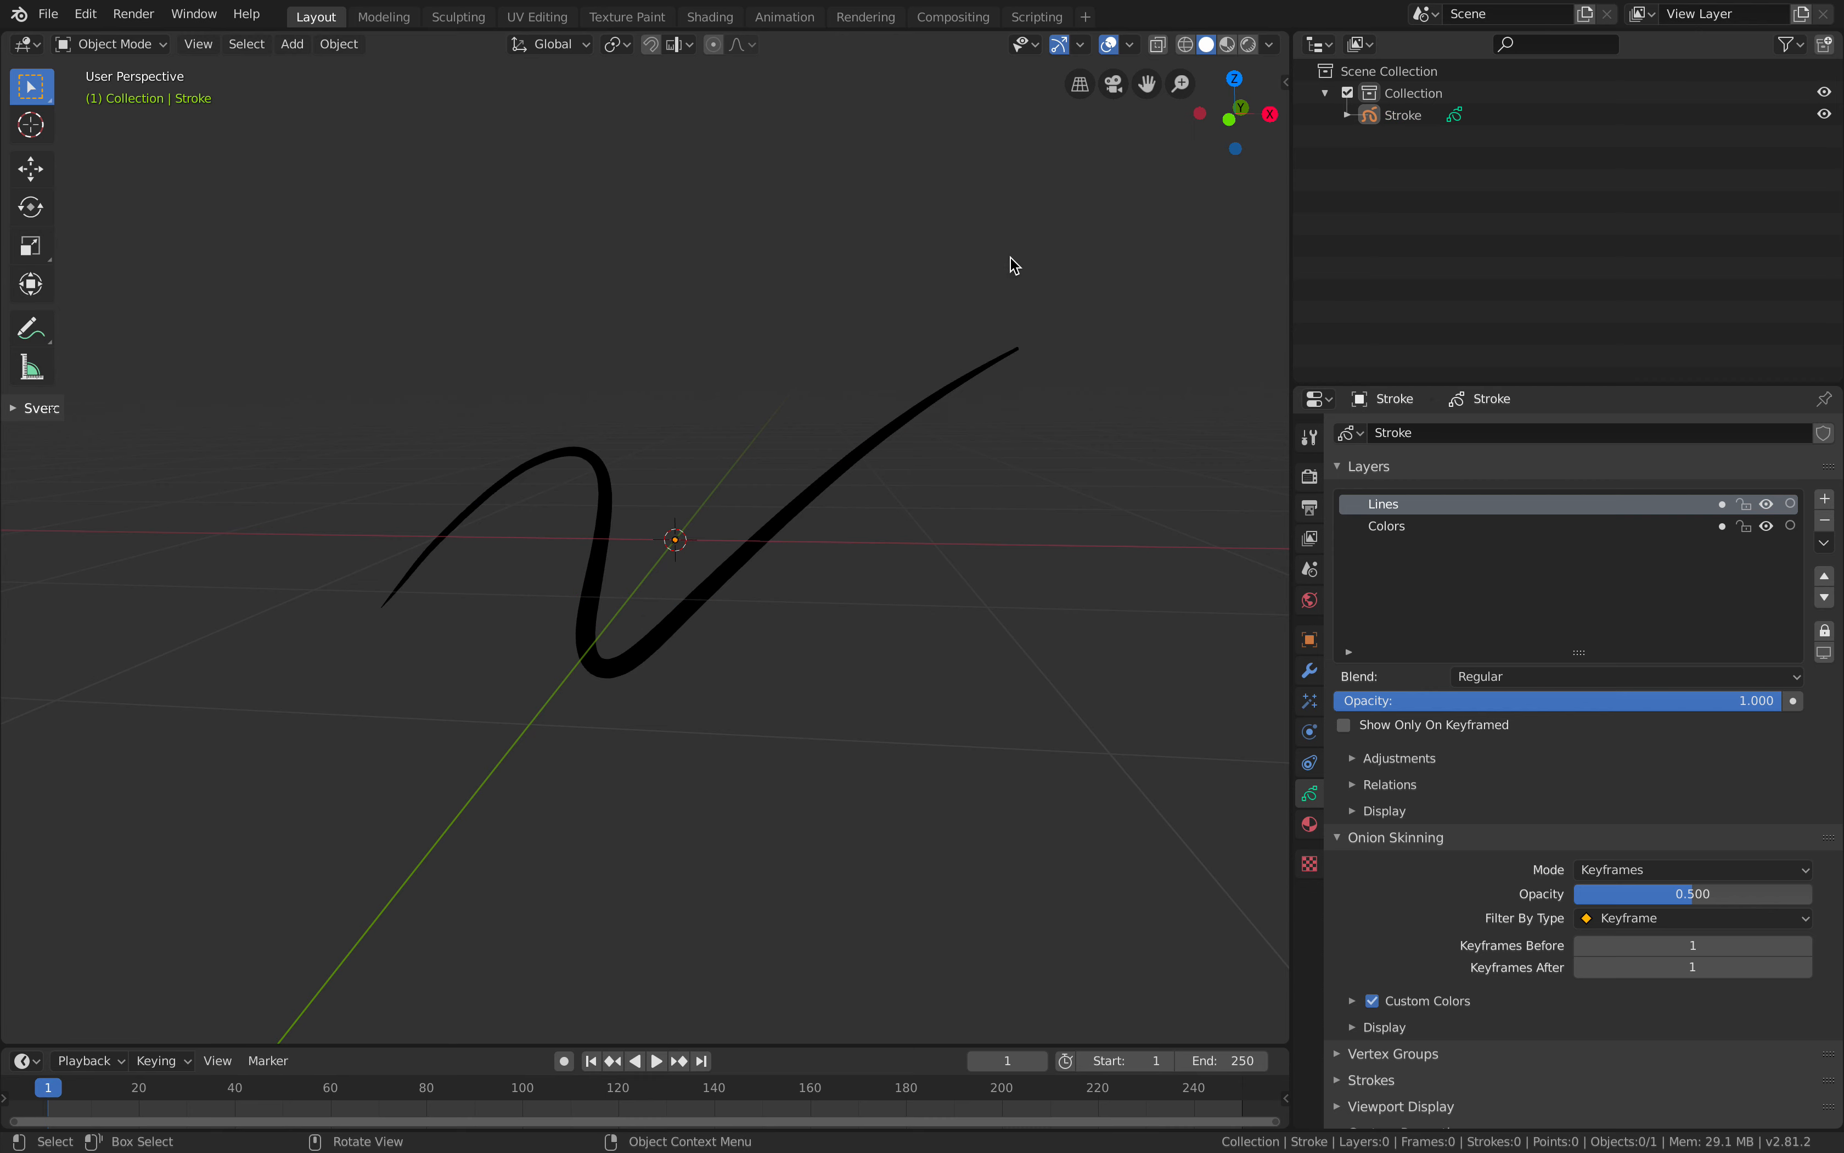
click(1286, 82)
mouse_move(1159, 128)
mouse_down()
mouse_move(1195, 147)
mouse_move(1159, 171)
mouse_move(1132, 127)
mouse_move(1157, 127)
mouse_move(1139, 127)
mouse_up()
text(0.14)
key(Return)
drag(1128, 148, 1187, 148)
drag(1144, 169, 1200, 170)
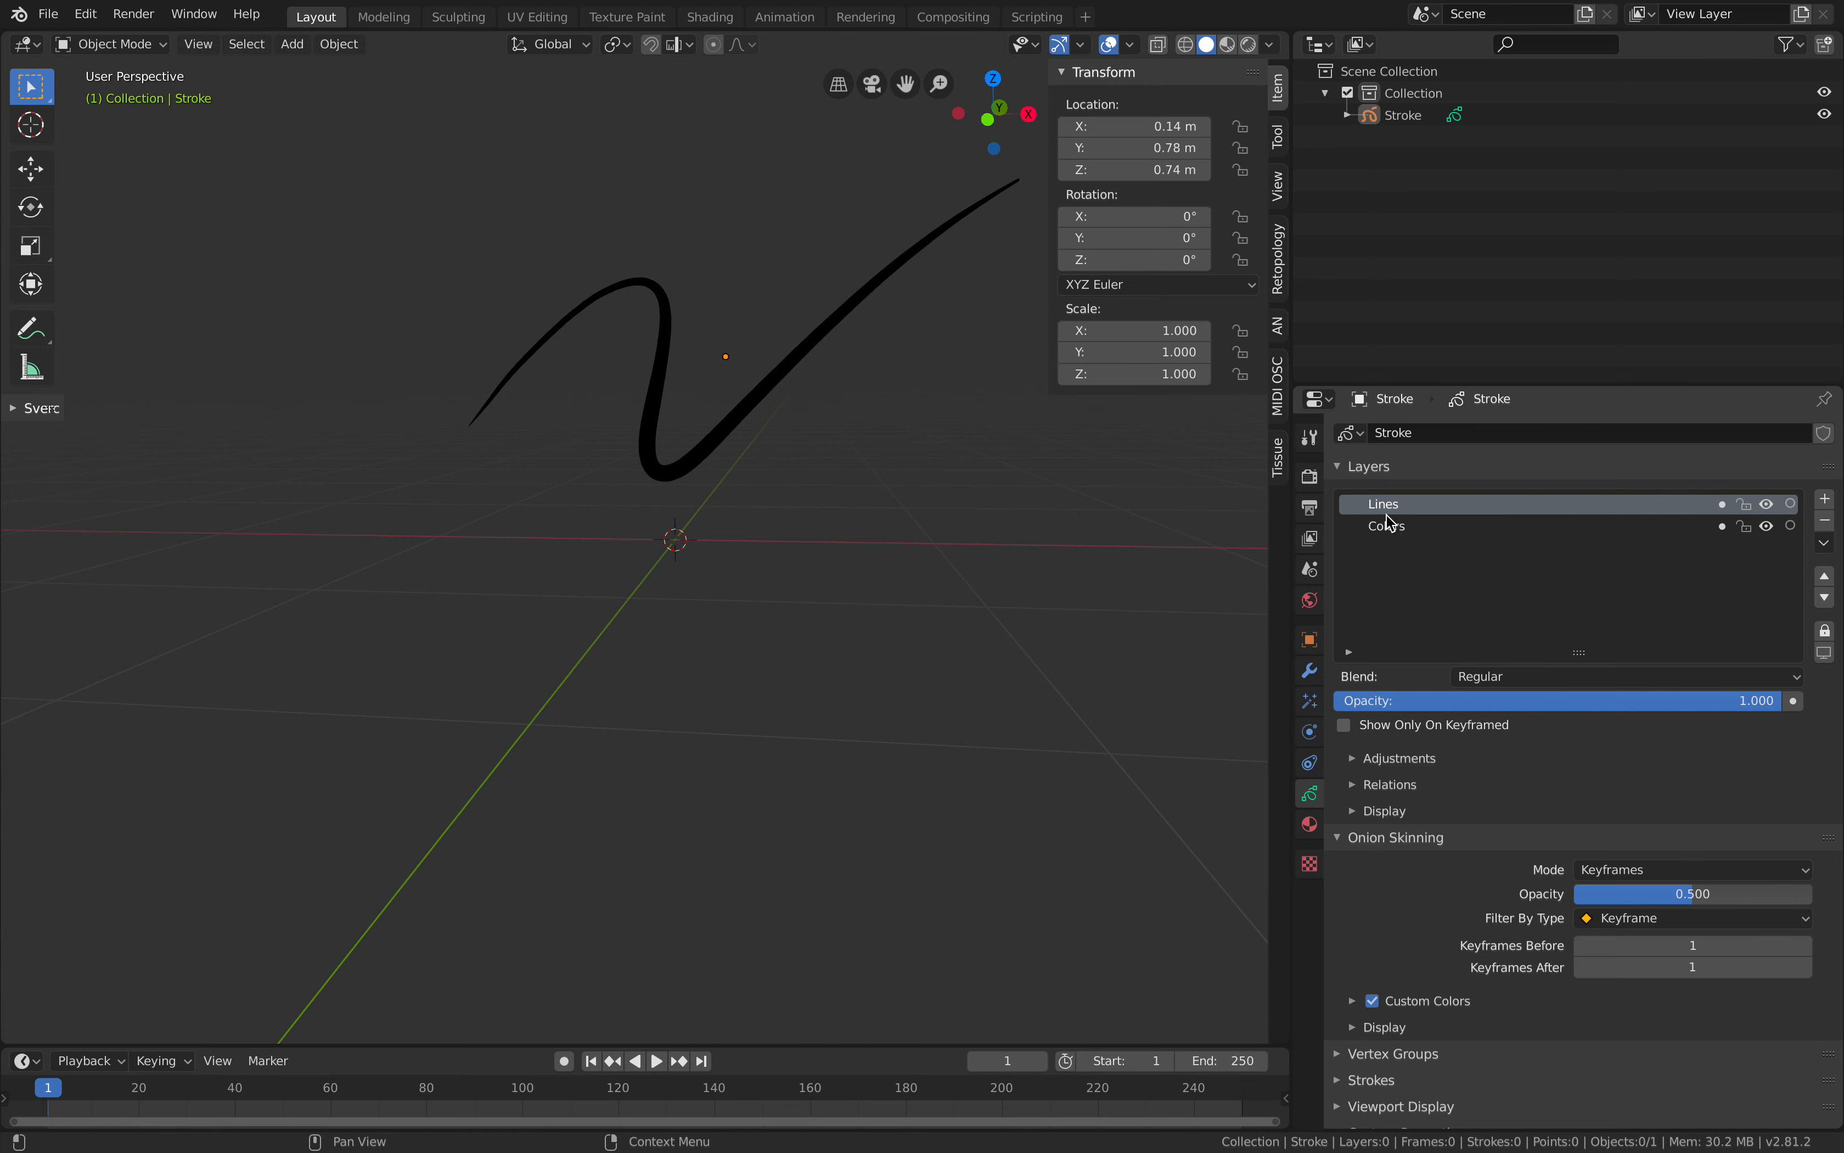
middle_drag(909, 418, 911, 506)
key(shift+a)
mouse_move(912, 508)
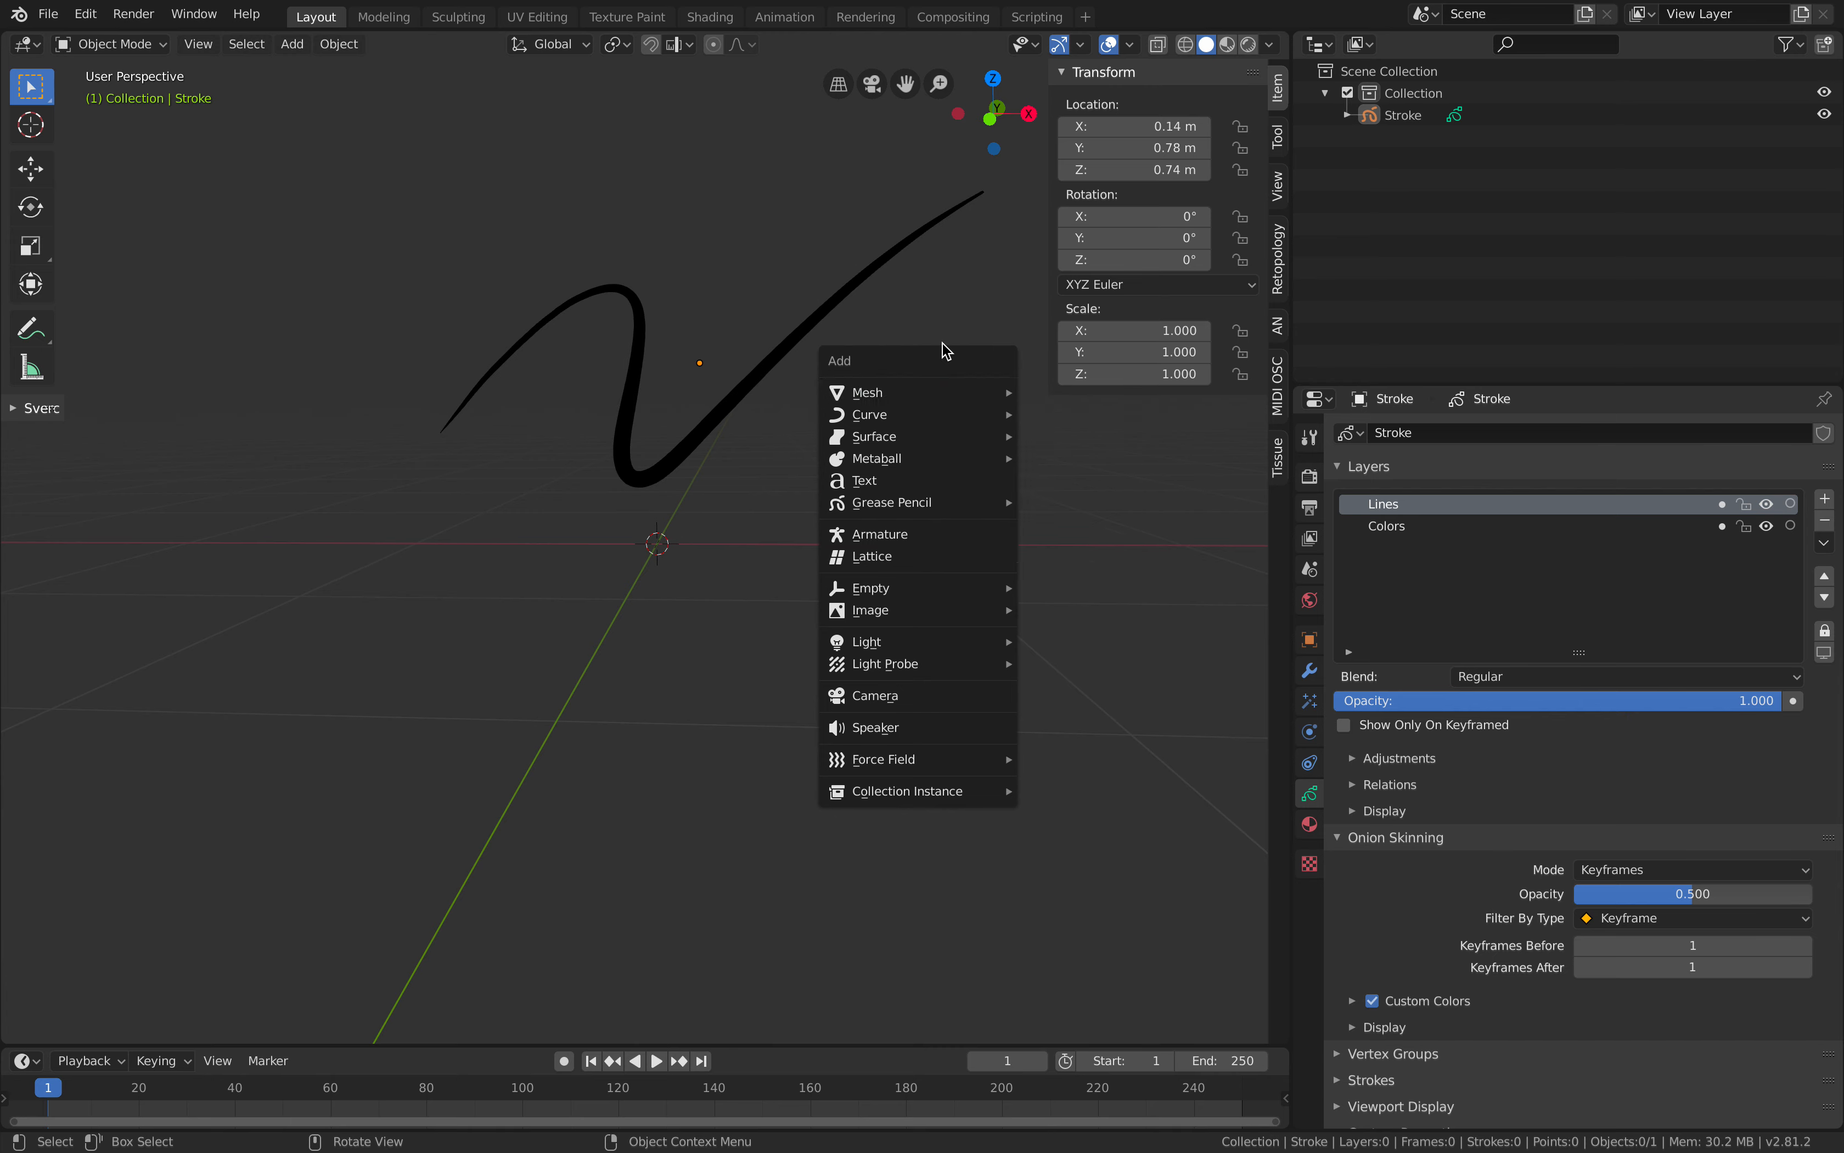
shift+middle_drag(881, 418, 869, 513)
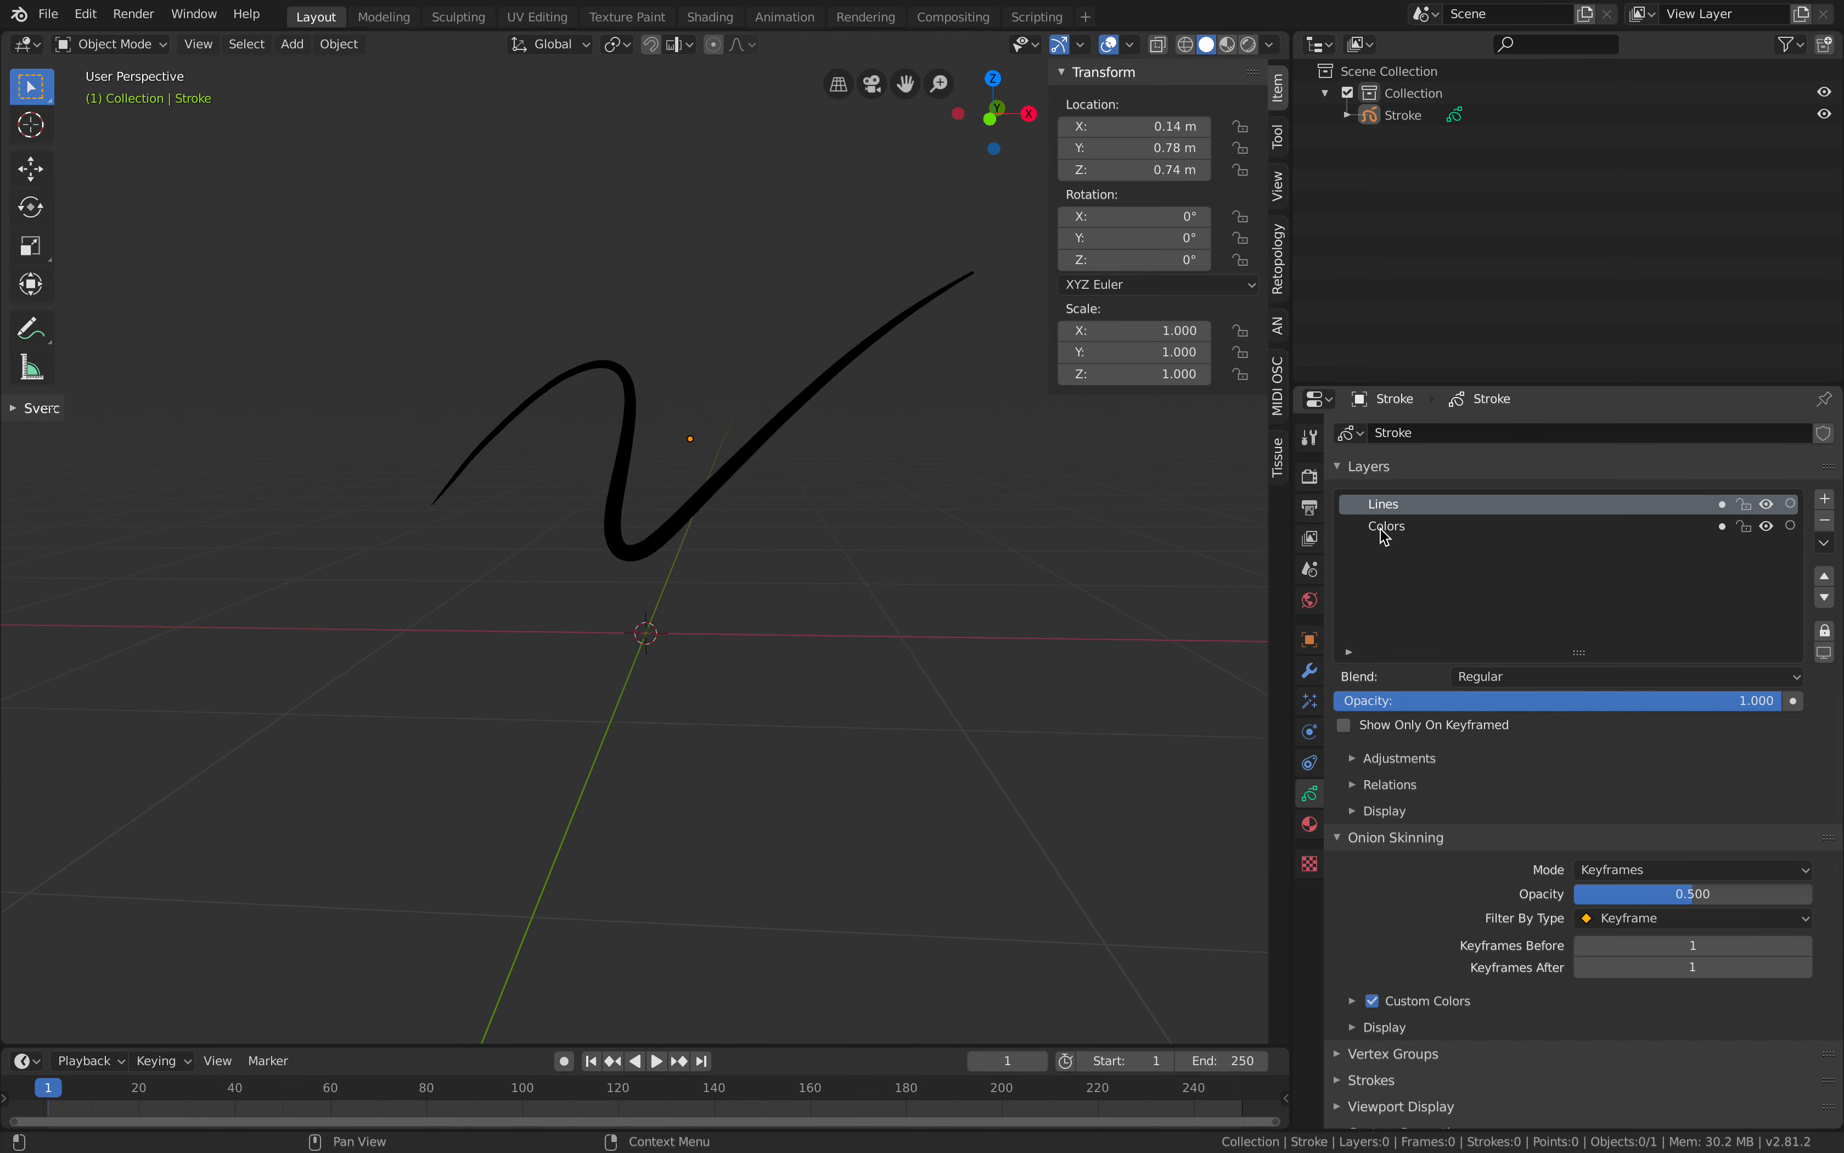
shift+middle_drag(1075, 525, 1056, 540)
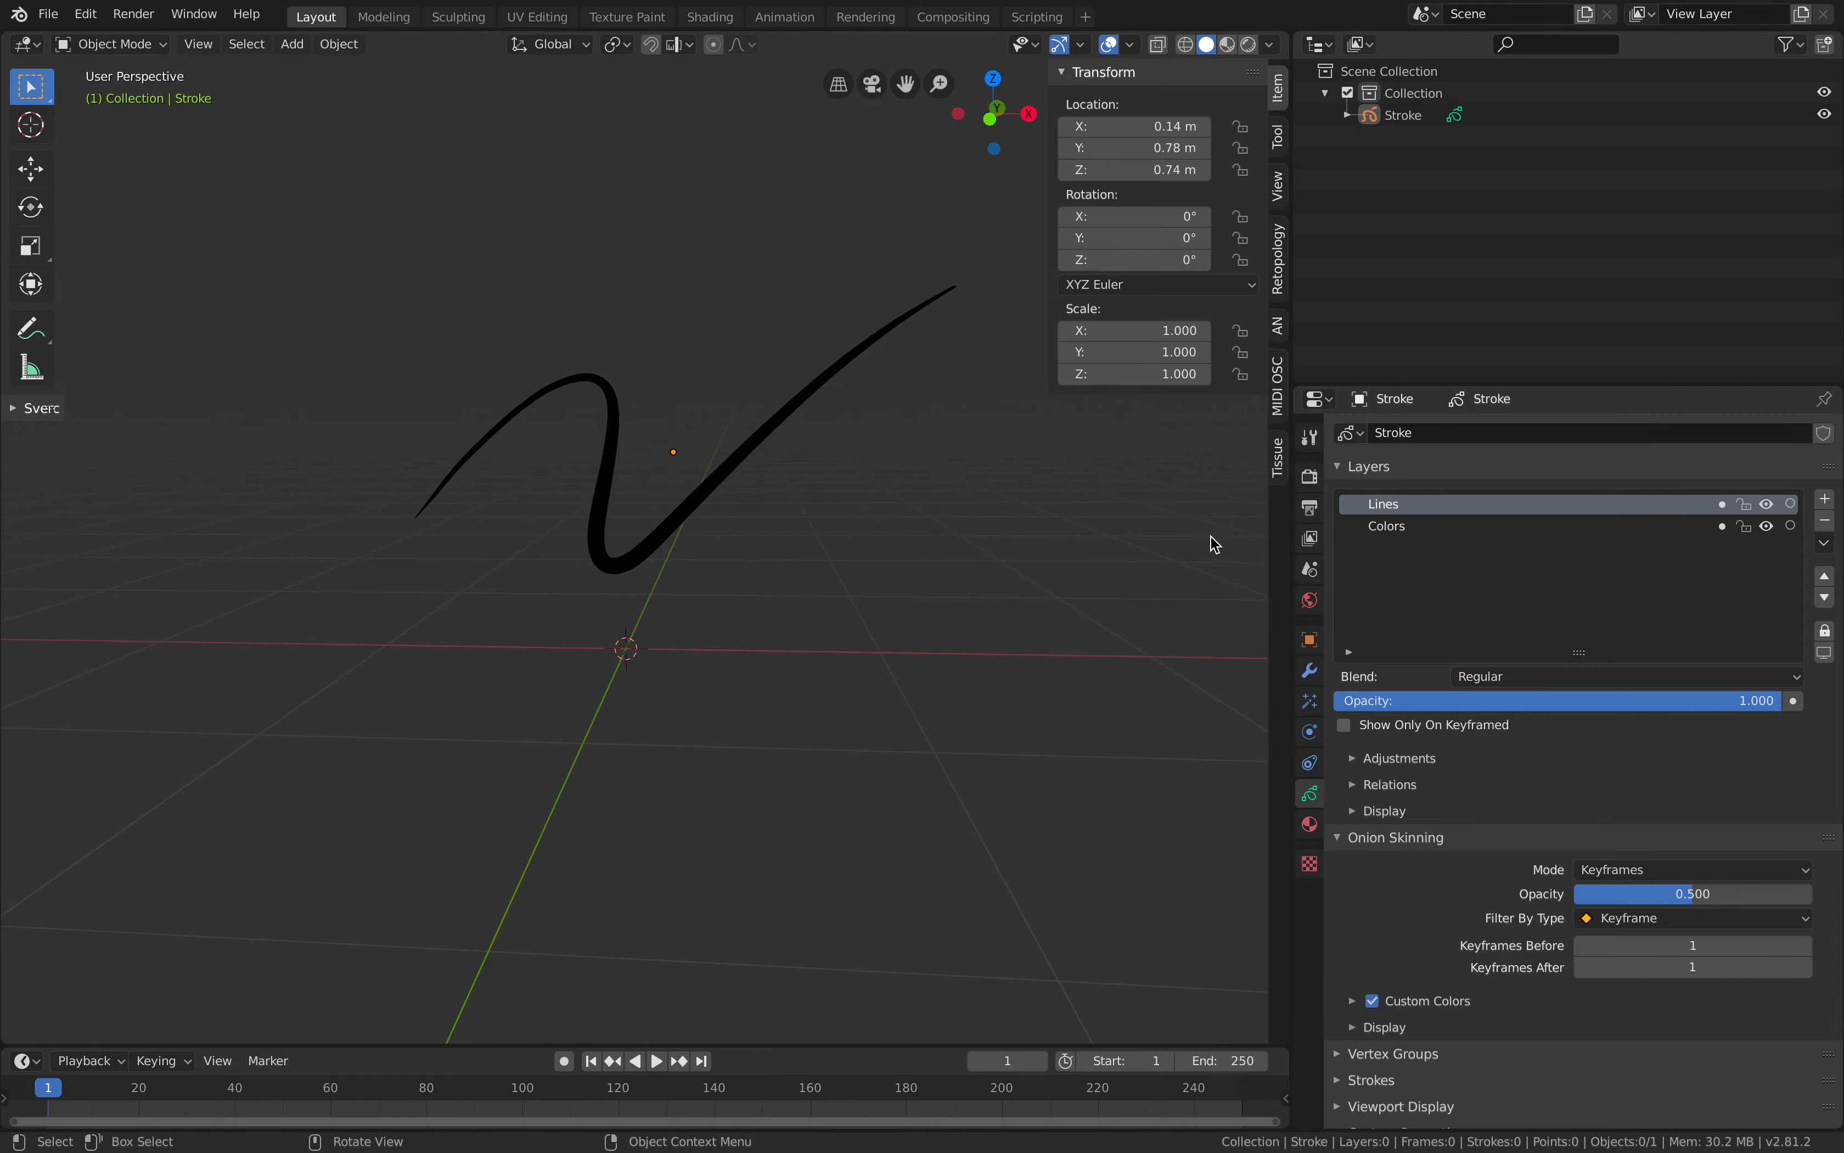
key(ctrl+Right)
key(ctrl+Left)
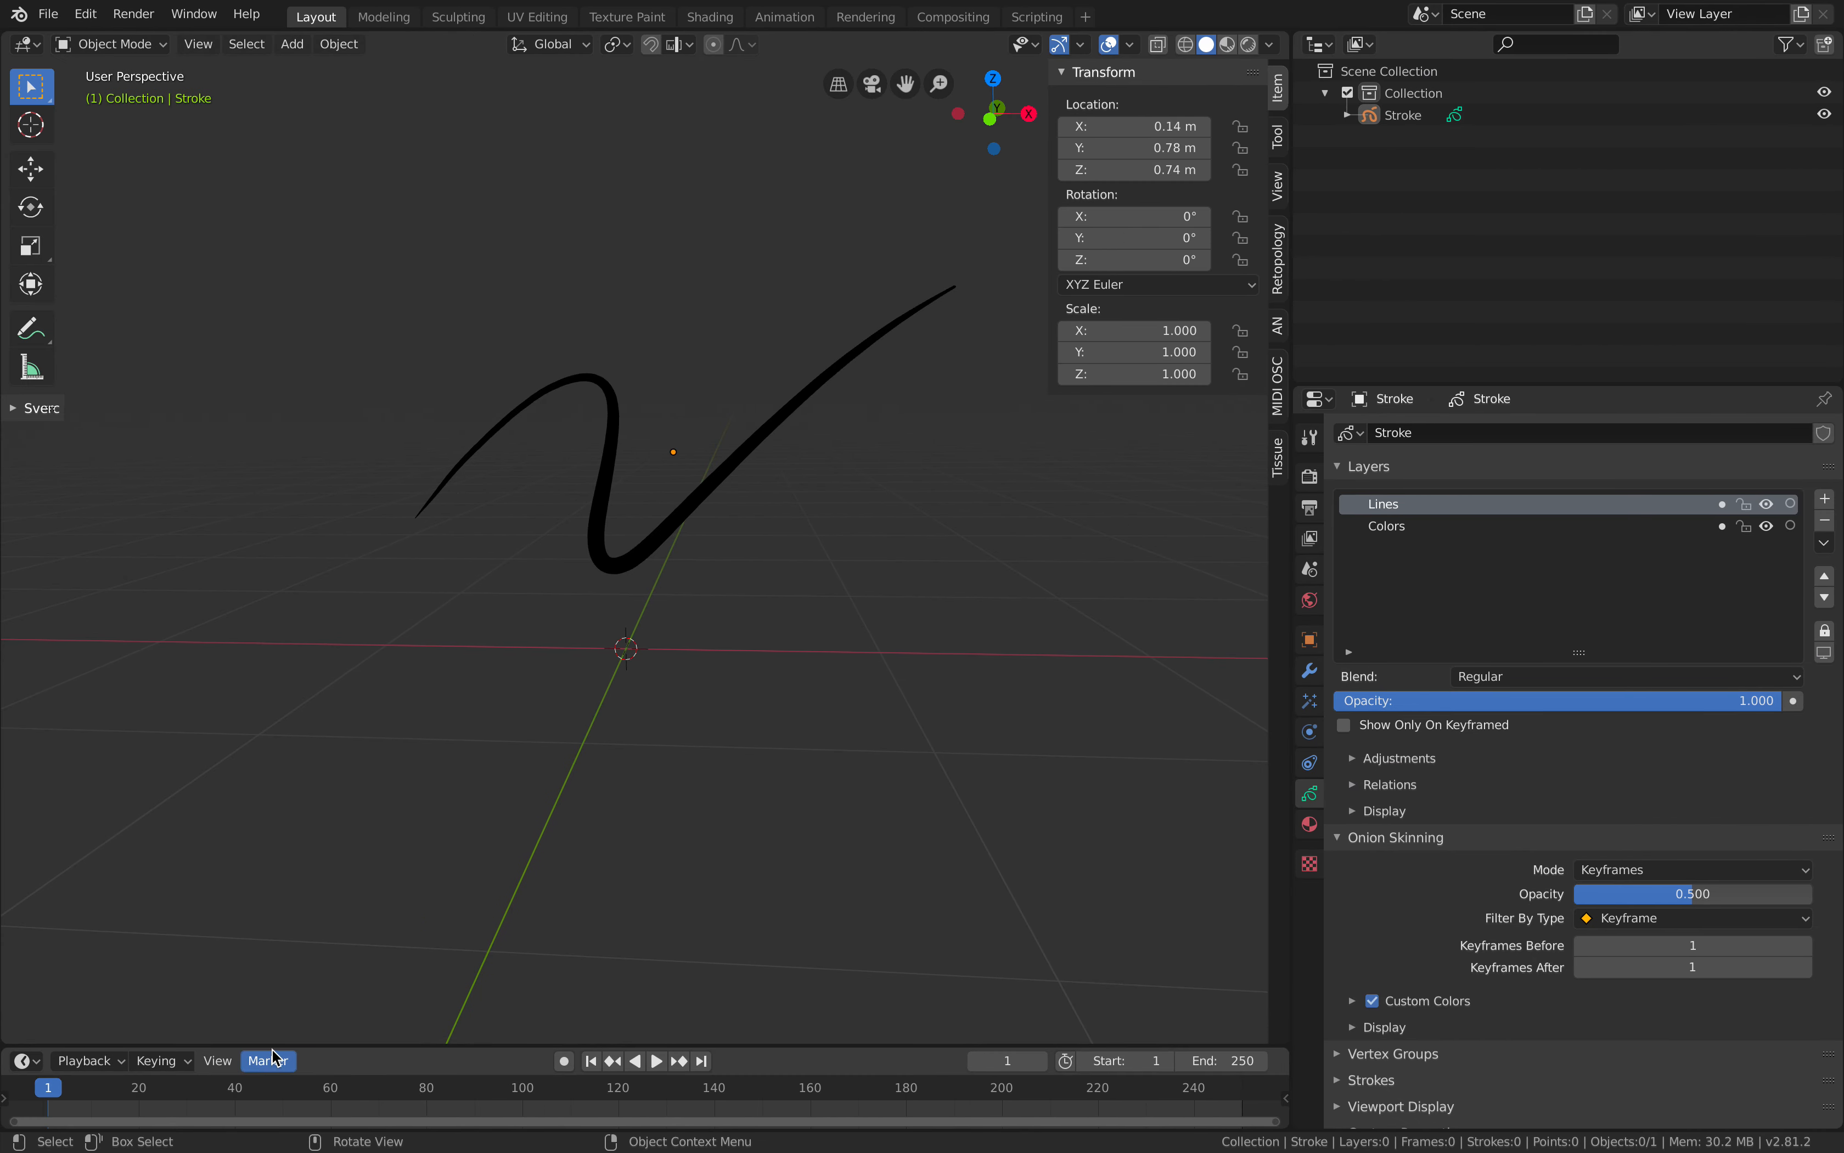
Make the timeline area slightly taller and review the grease pencil data structure line on the Stack Exchange page.
drag(277, 1045, 276, 1016)
key(ctrl+Right)
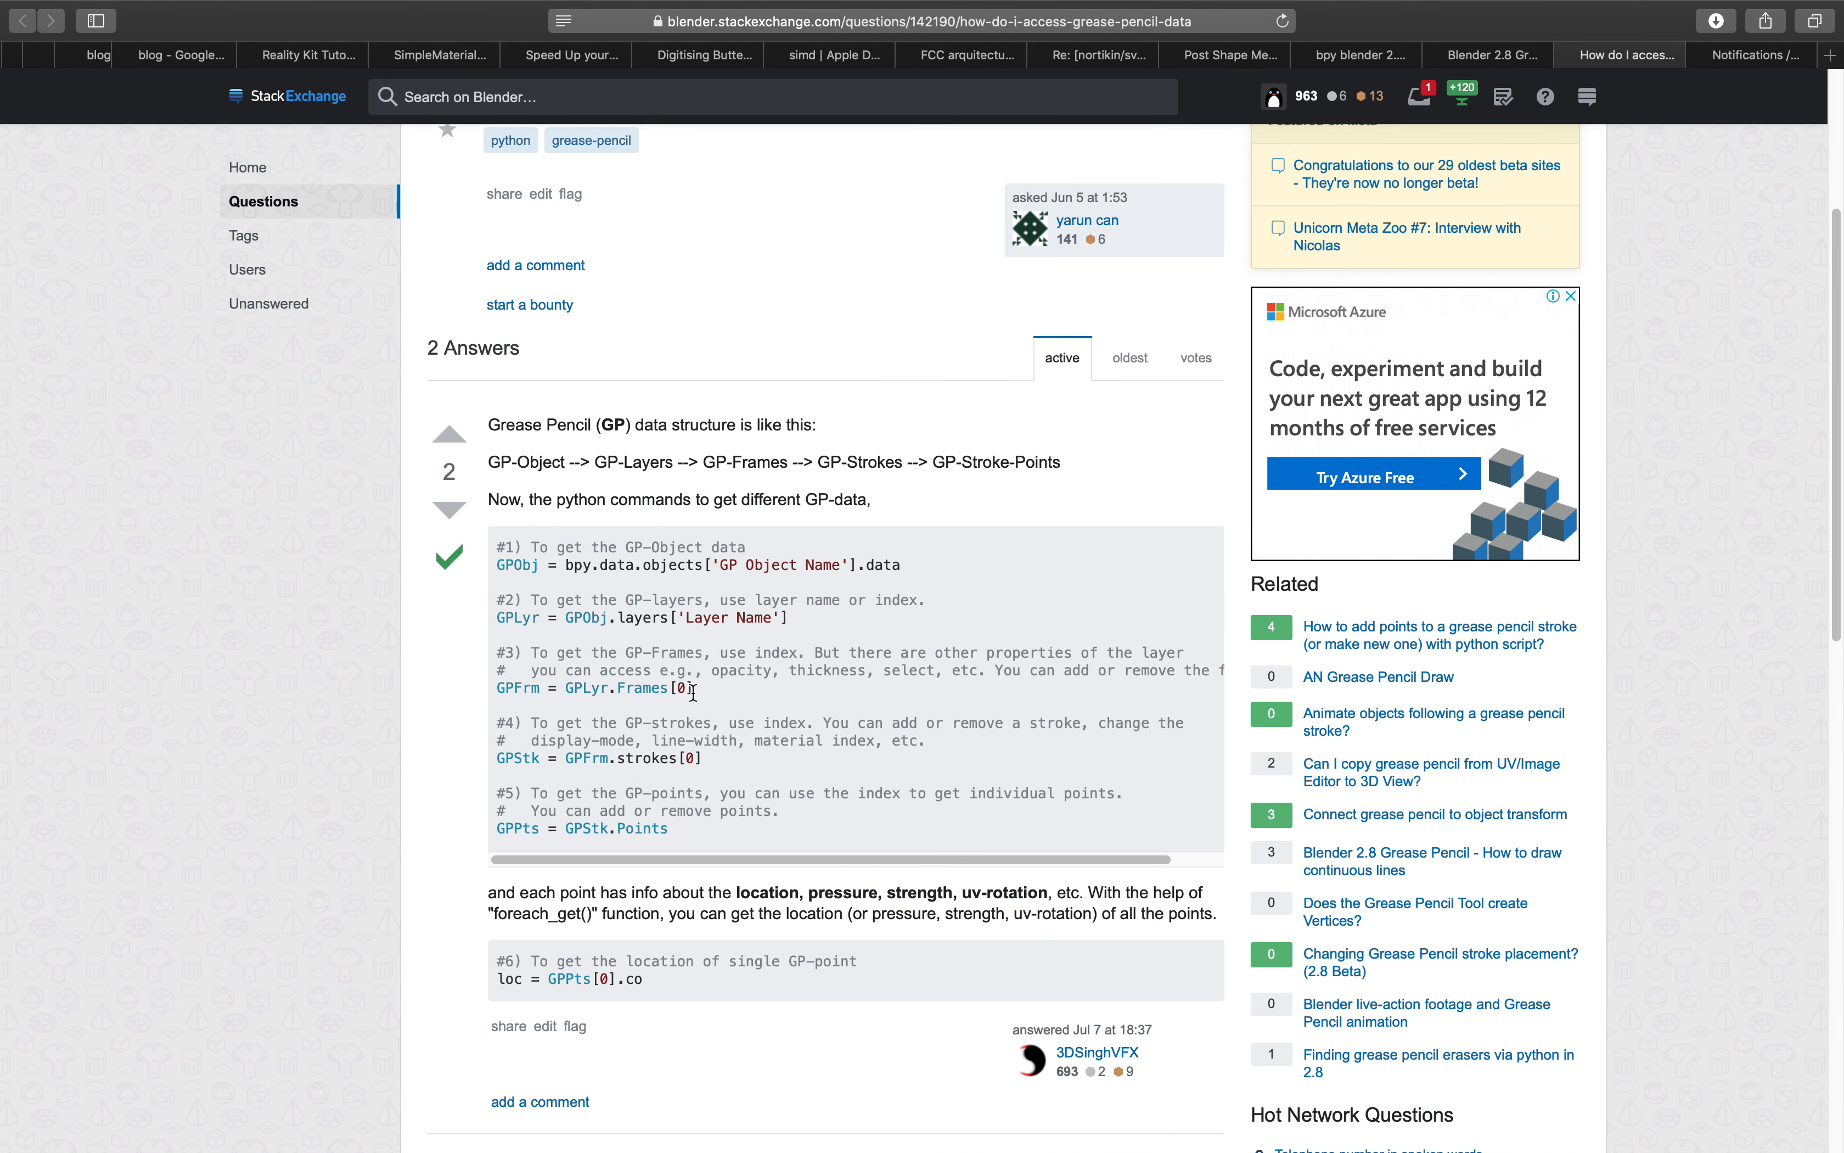
double_click(850, 461)
key(ctrl+Left)
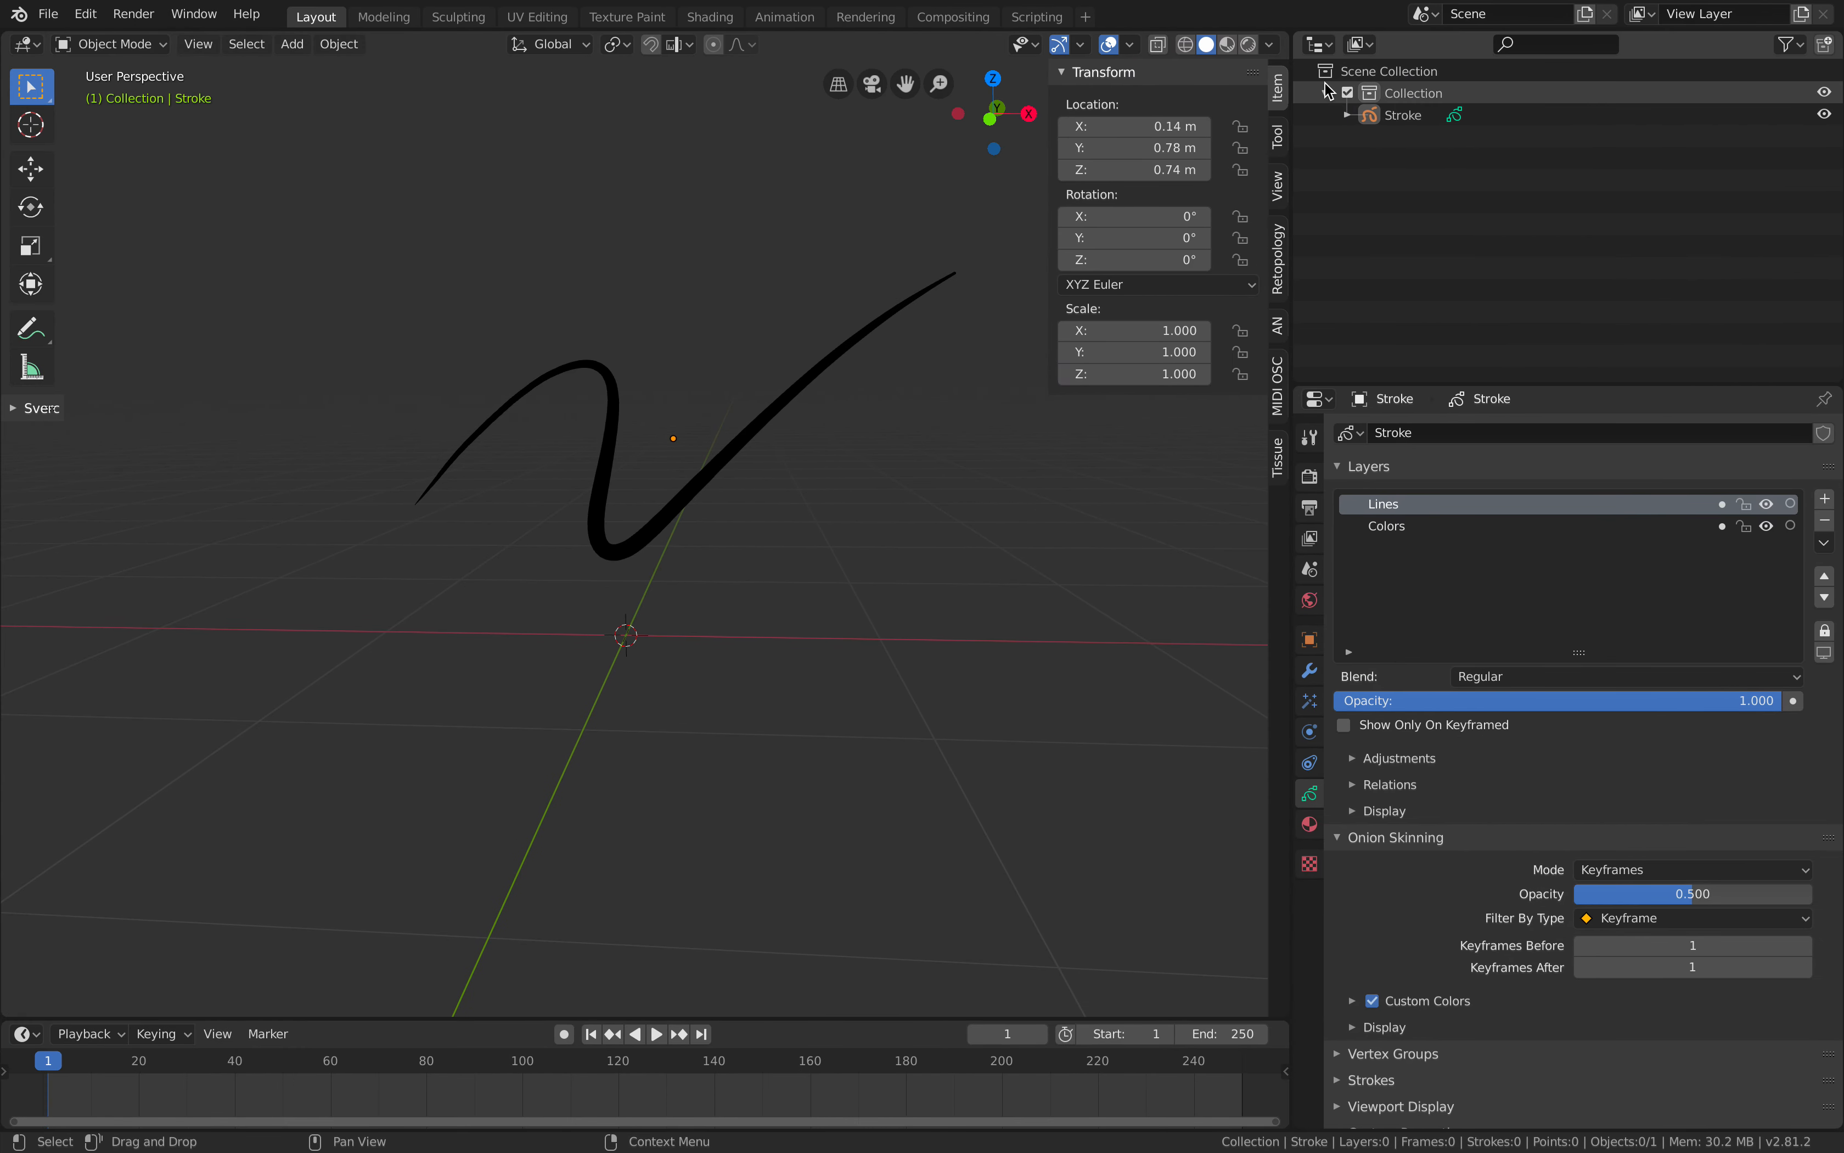
Split the 3D viewport into two stacked areas and make the upper one a Sverchok Nodes editor with a new node tree.
drag(1285, 35, 1446, 443)
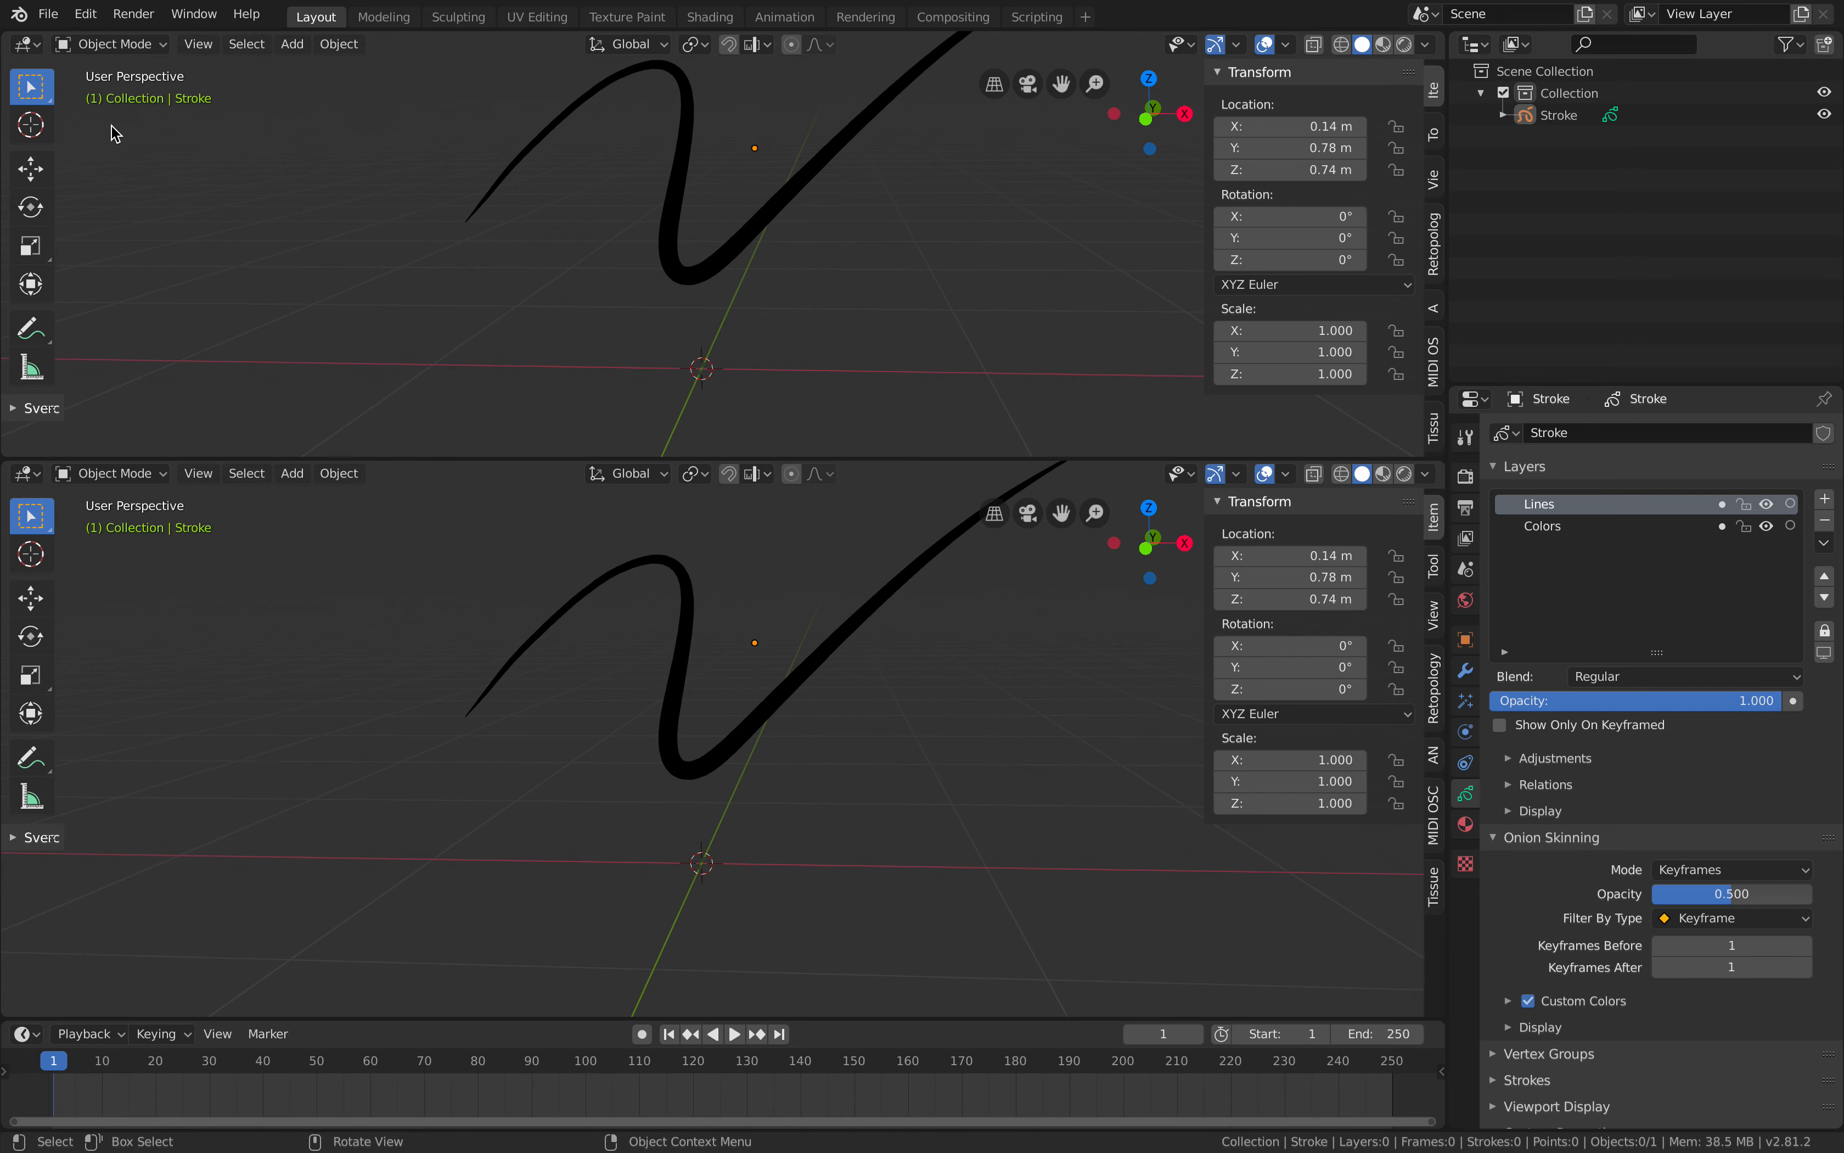
click(26, 44)
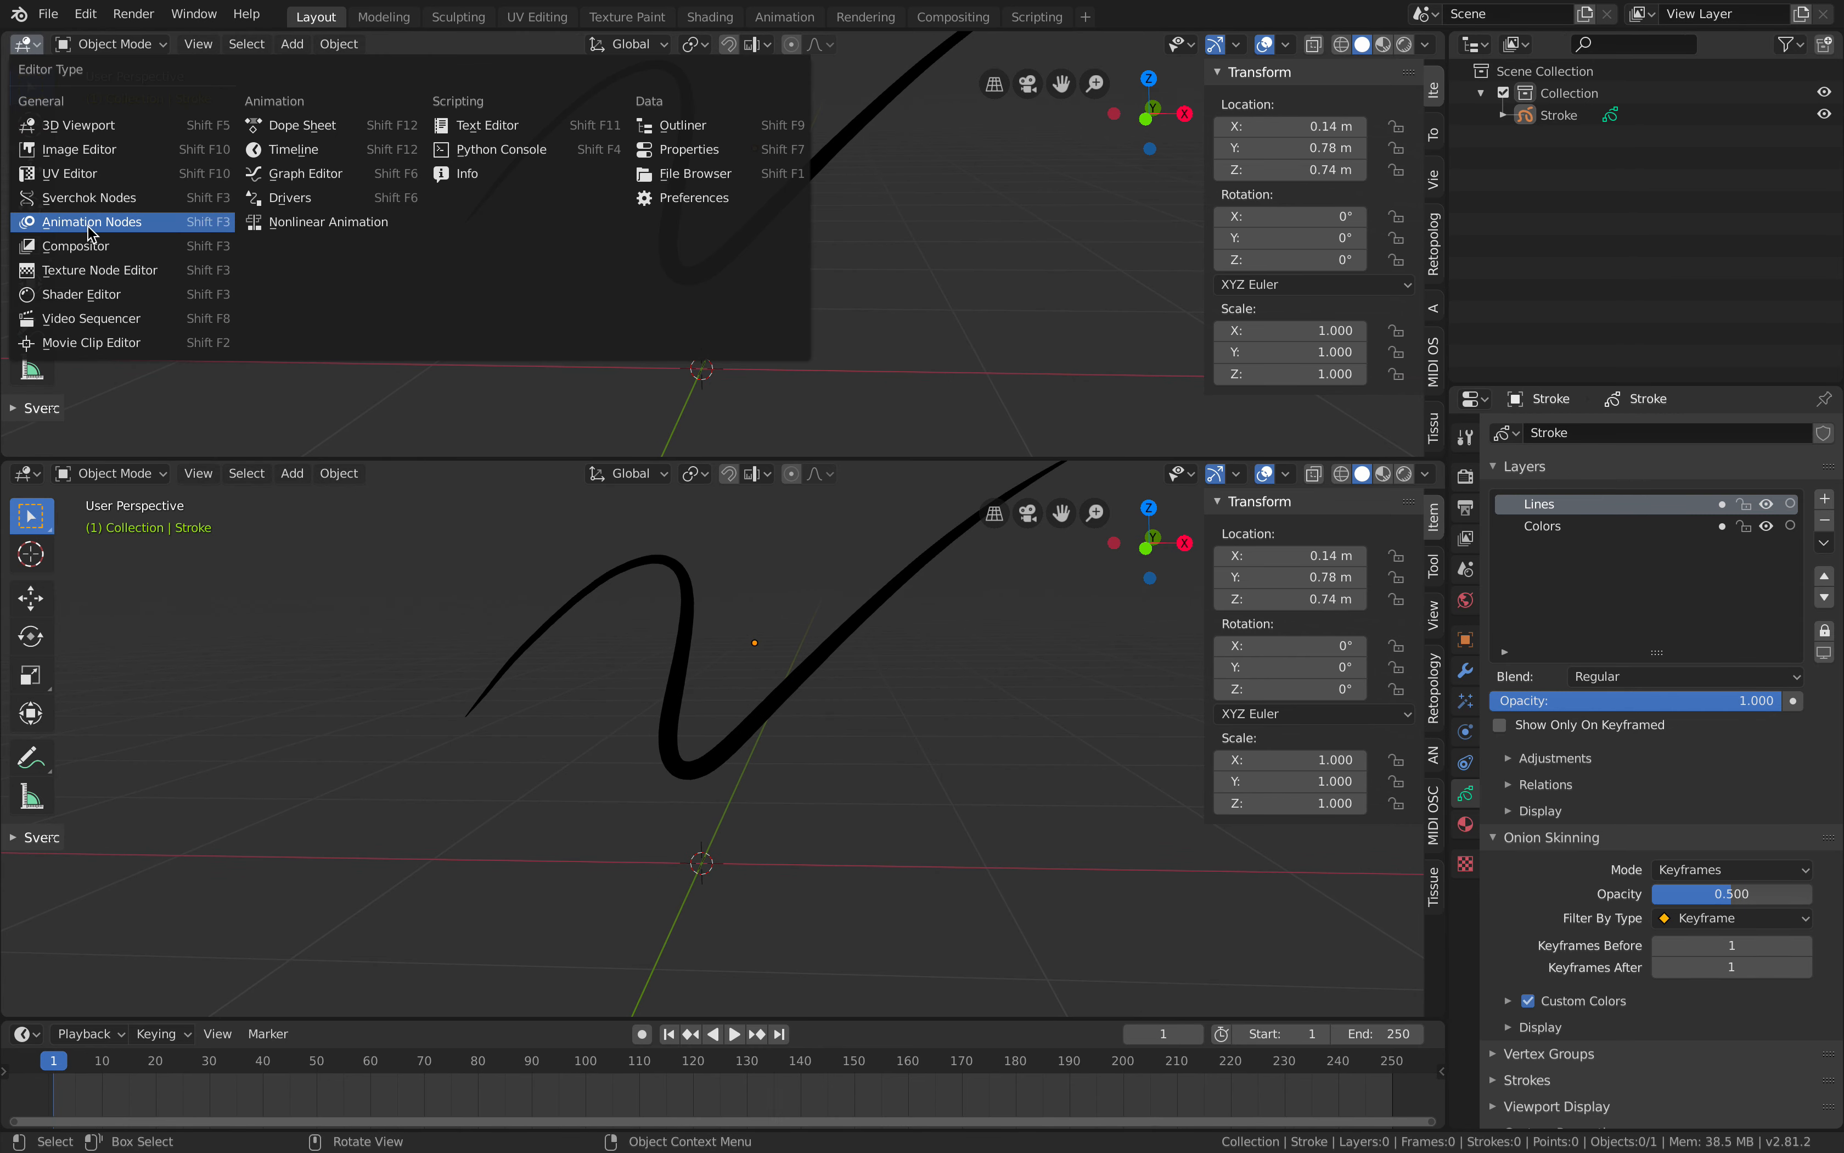
click(90, 198)
click(663, 44)
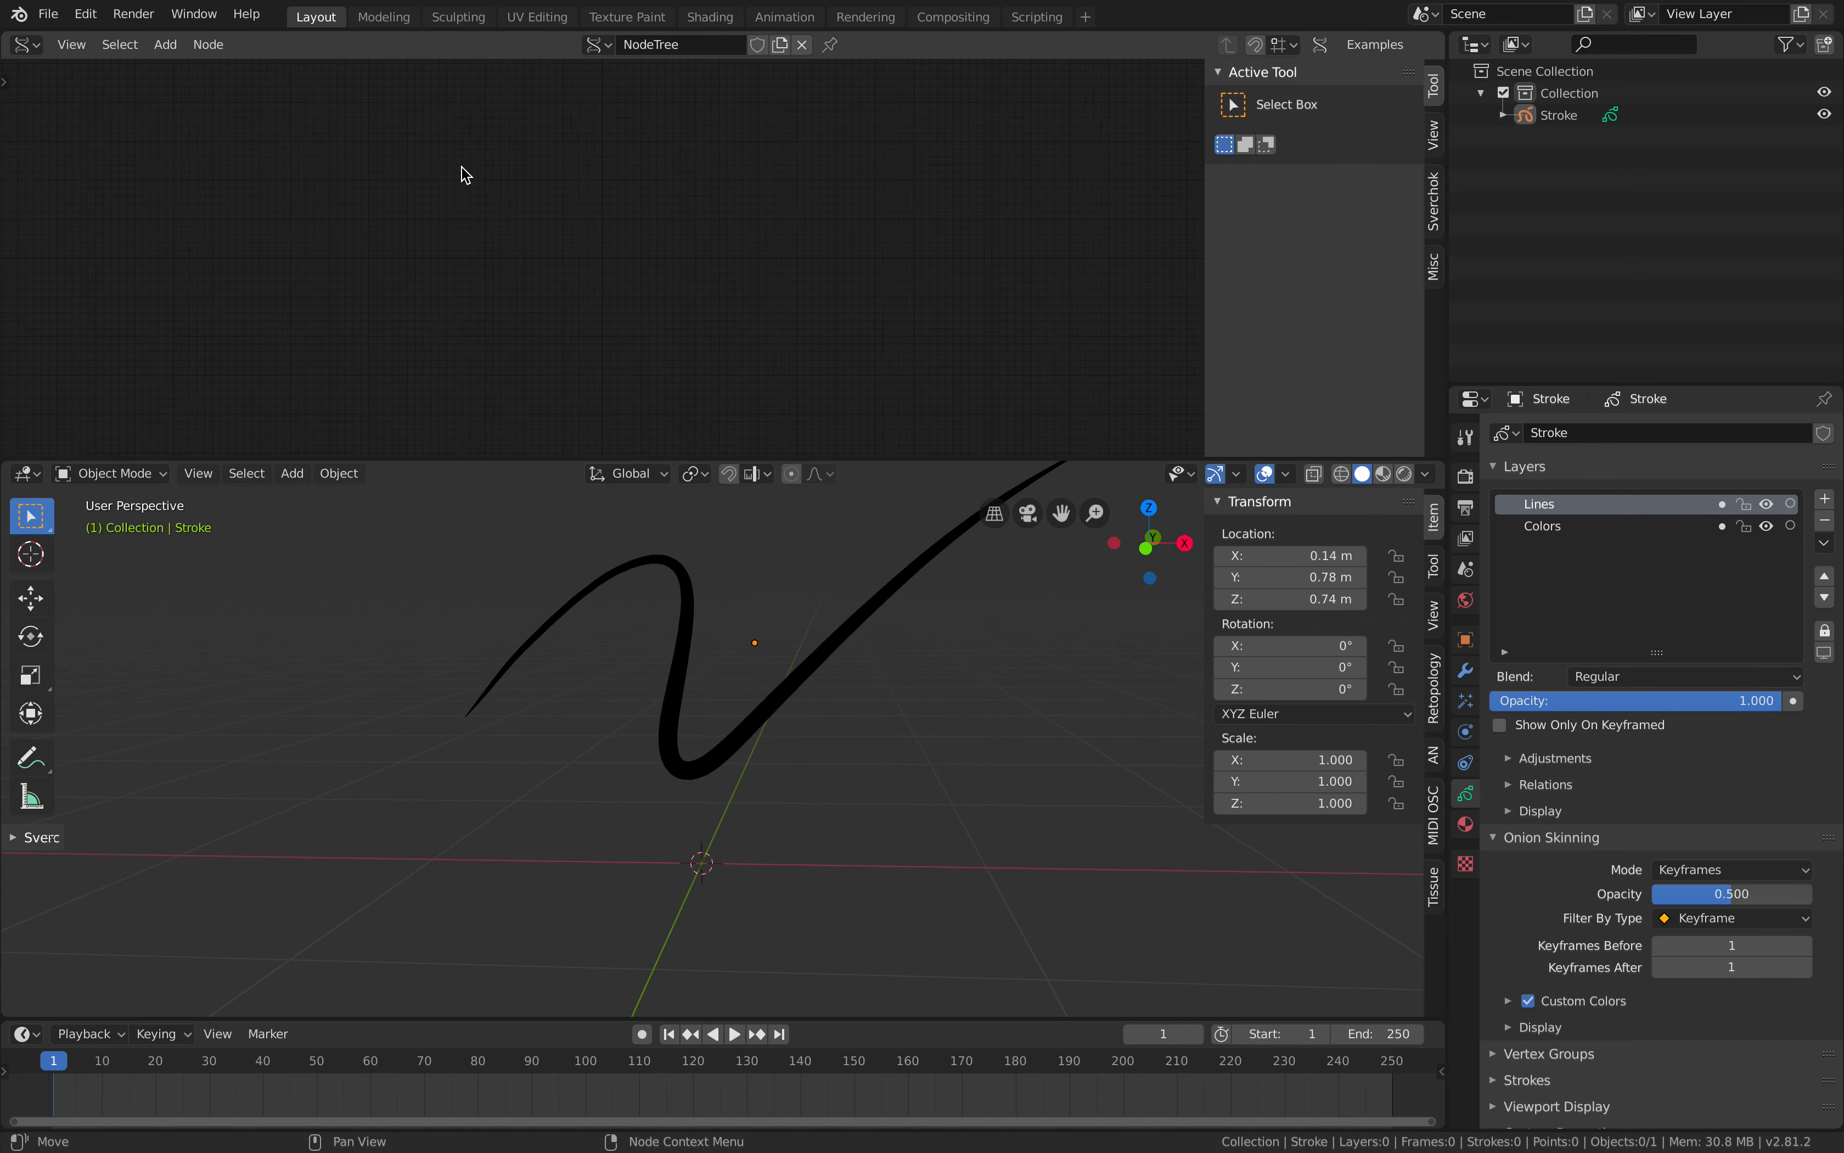
Search the Sverchok nodes for "object id" and place an Object ID Selector node in the node tree.
key(shift+a)
click(522, 164)
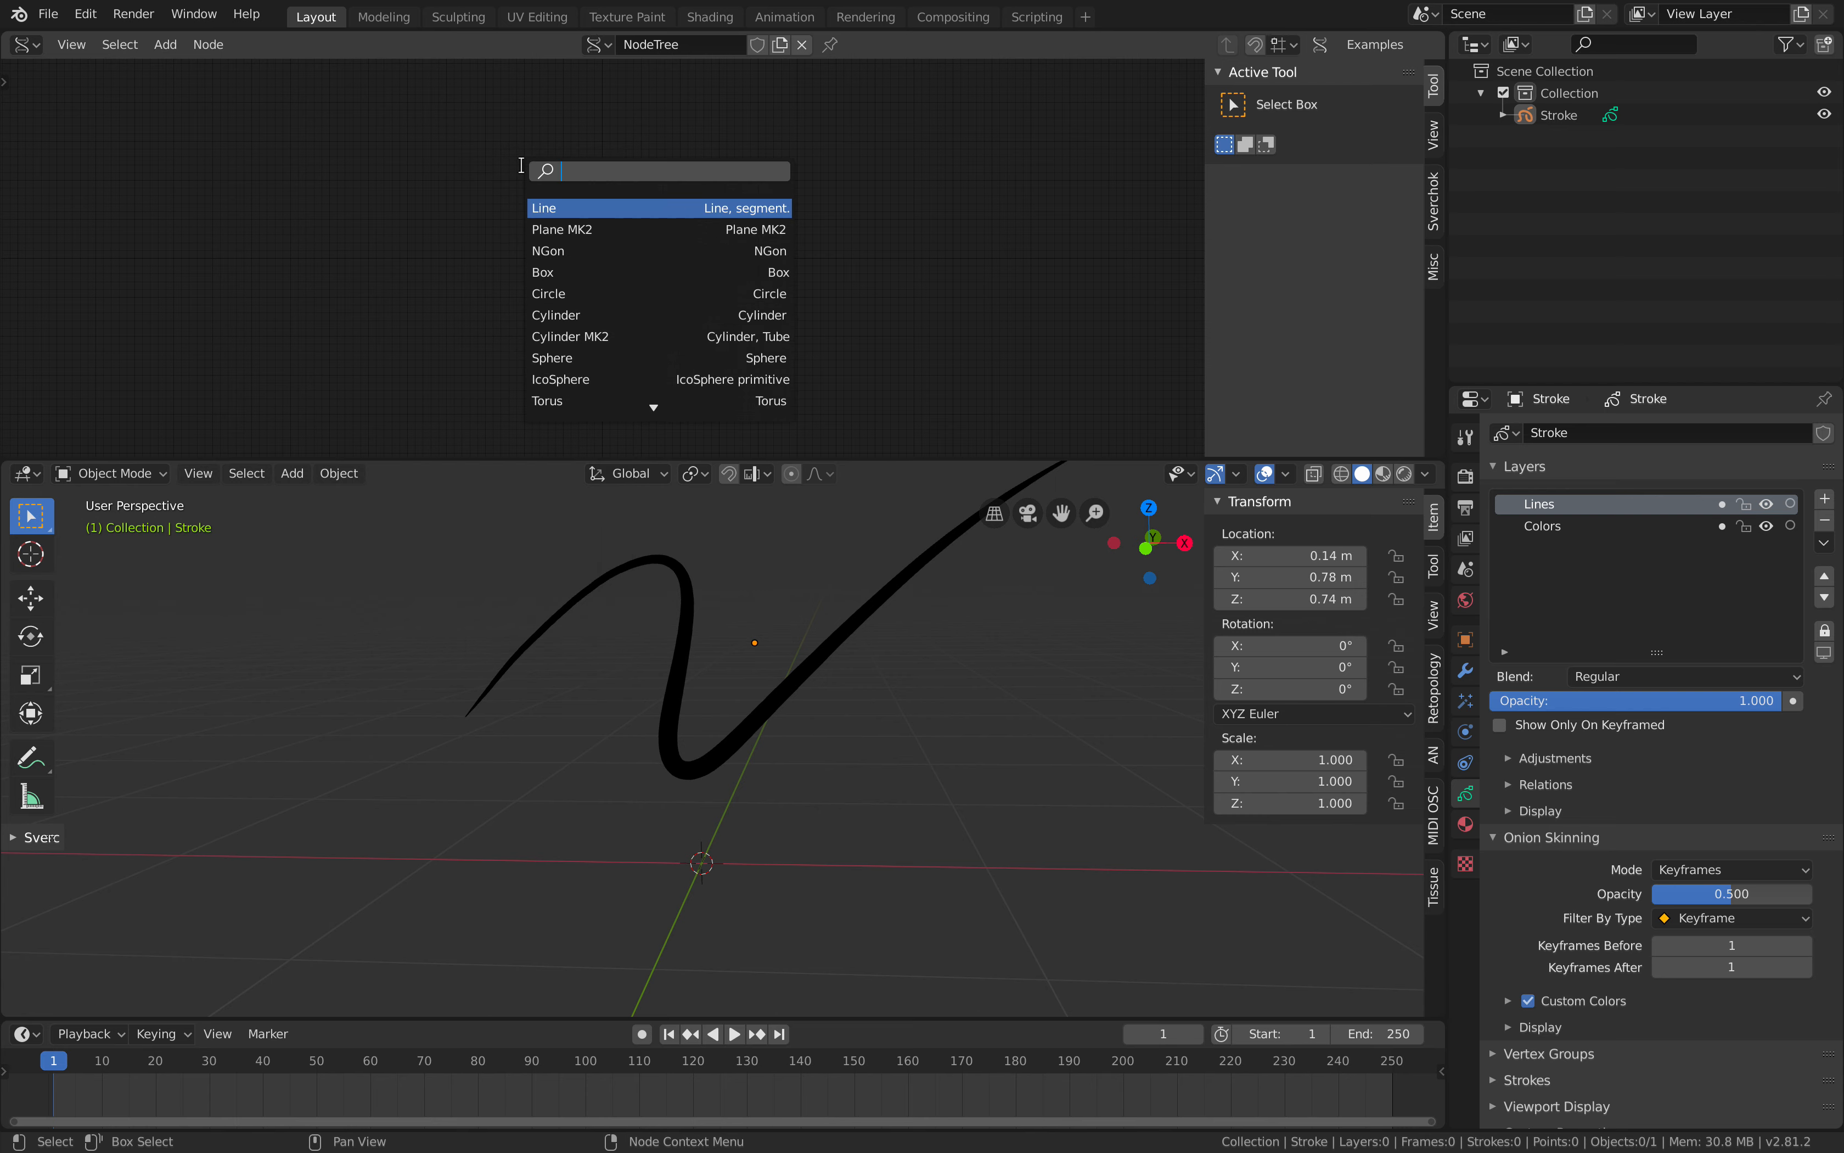
text(id)
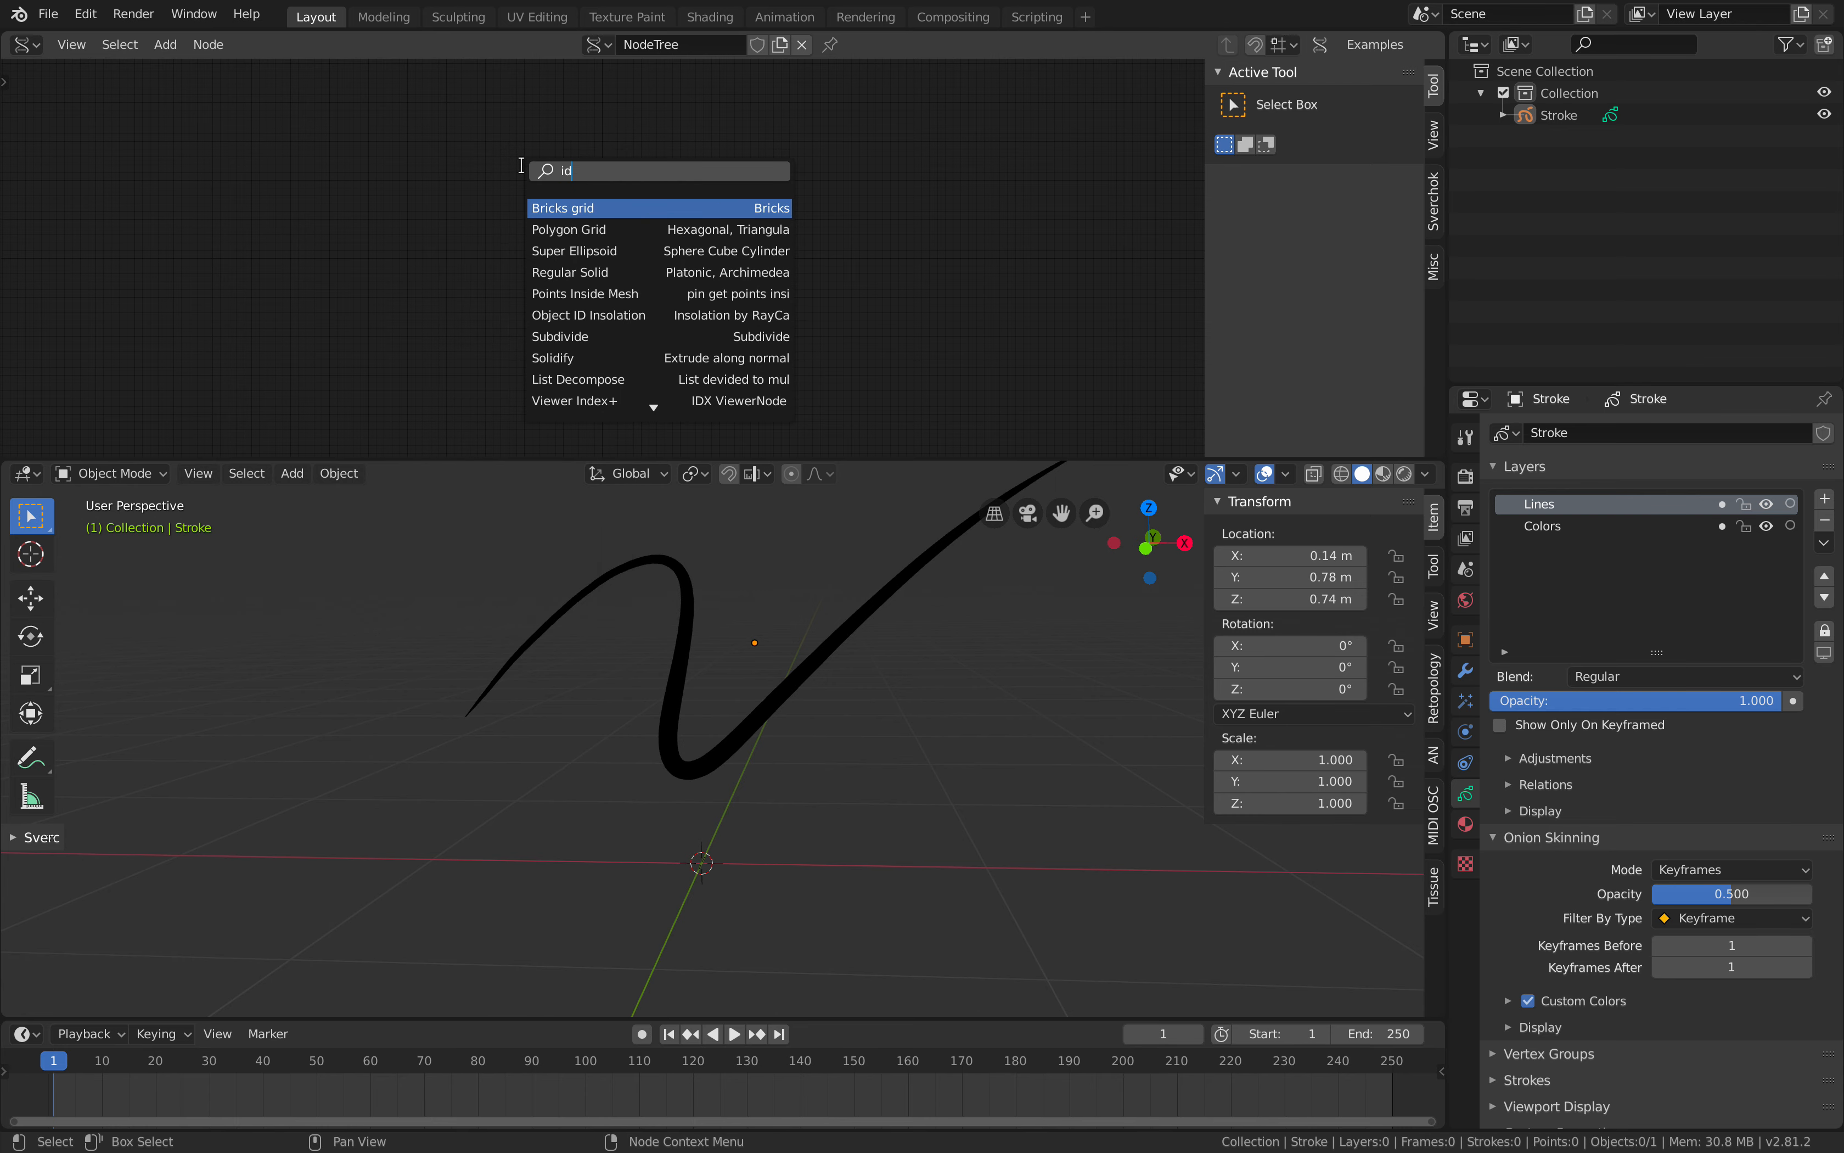
text(objbect)
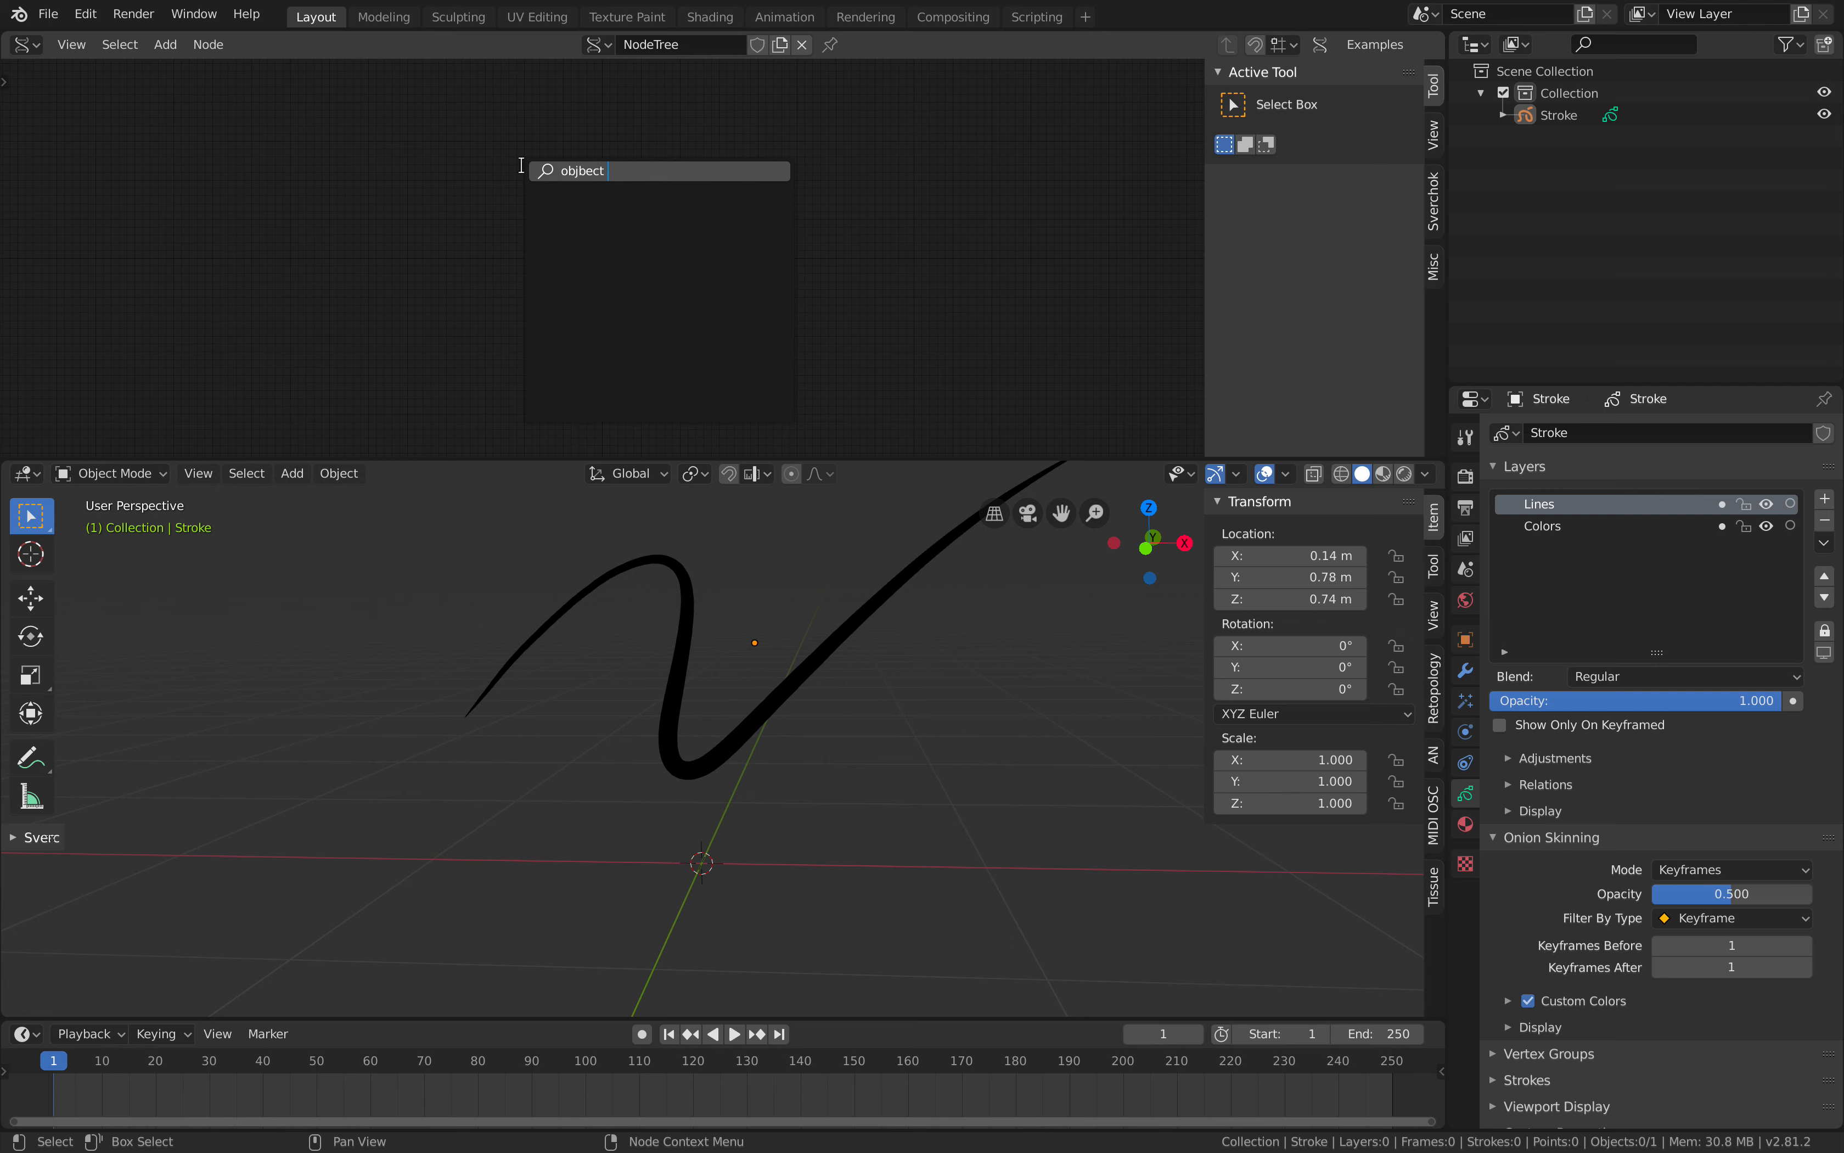
key(BackSpace)
key(BackSpace)
key(BackSpace)
key(BackSpace)
text(ect)
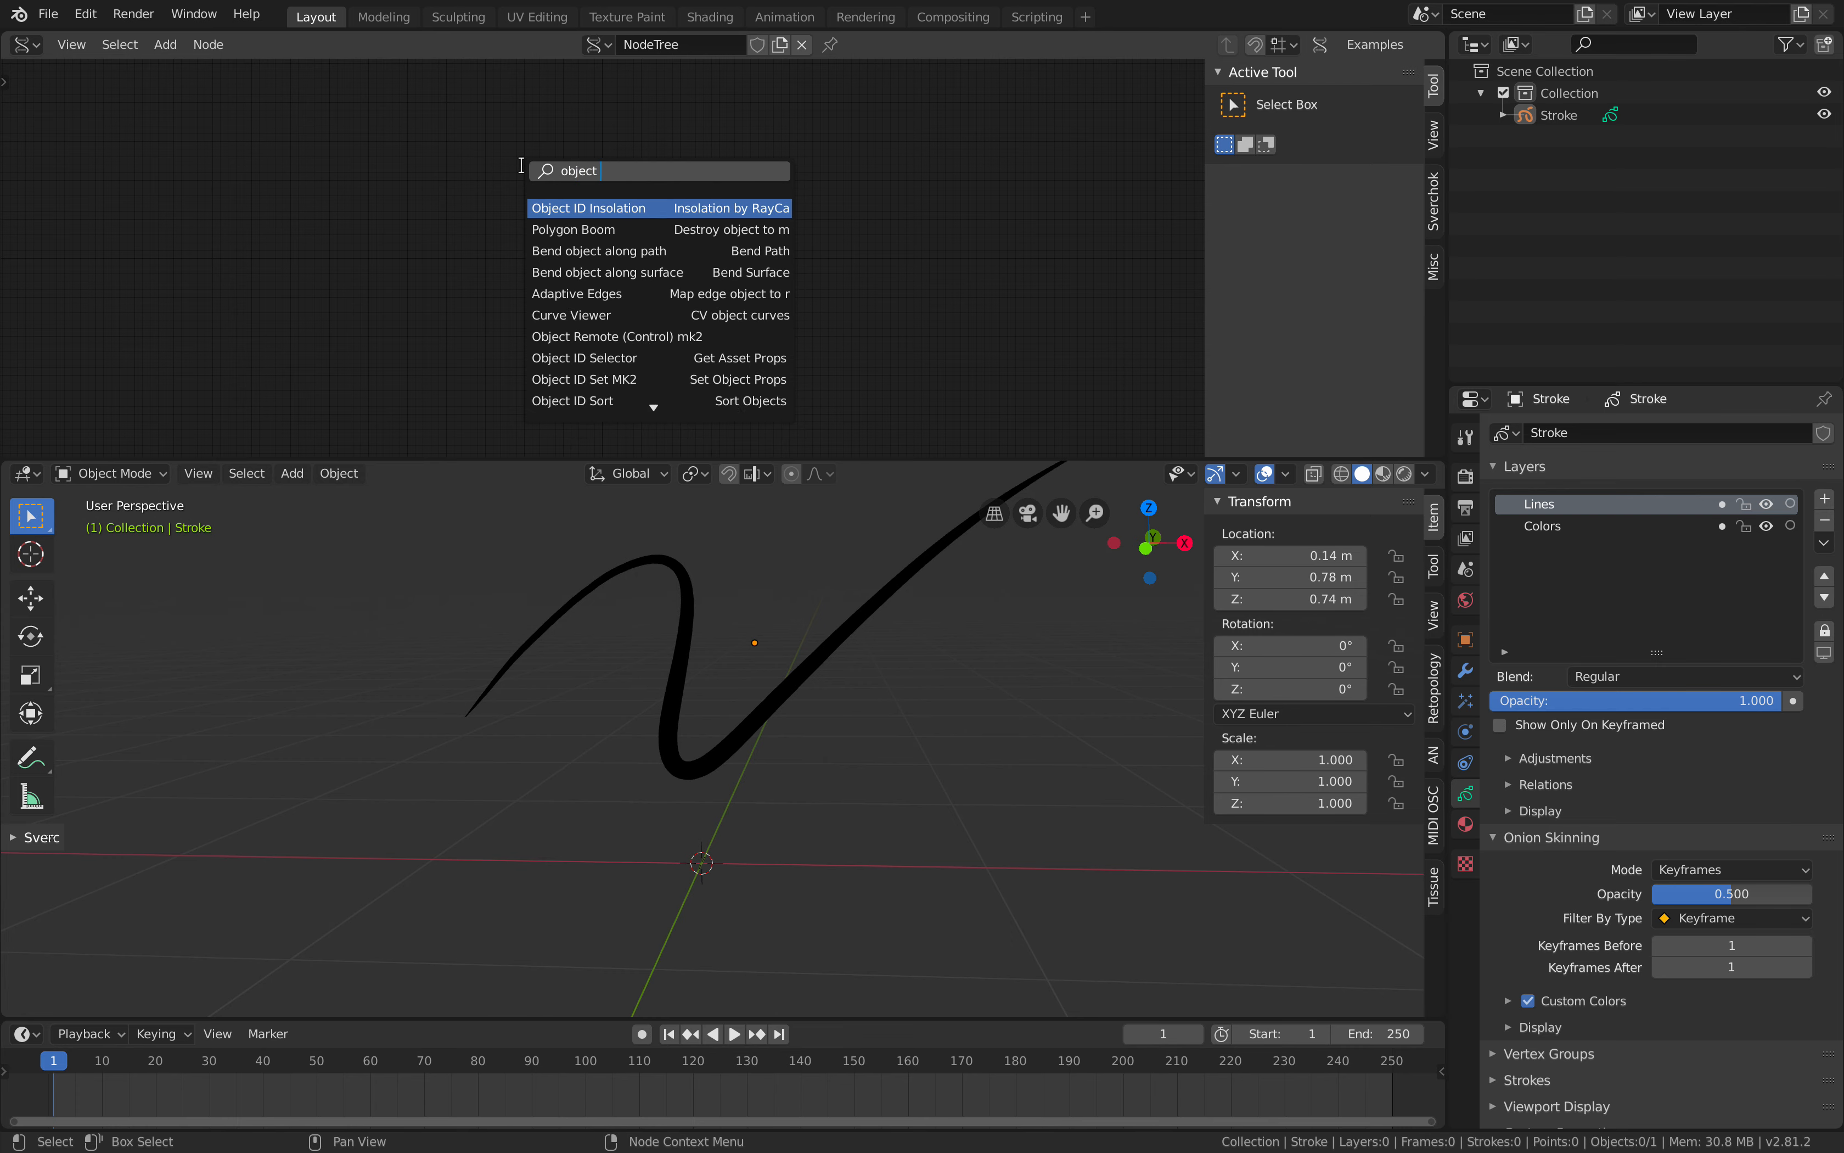
text( id)
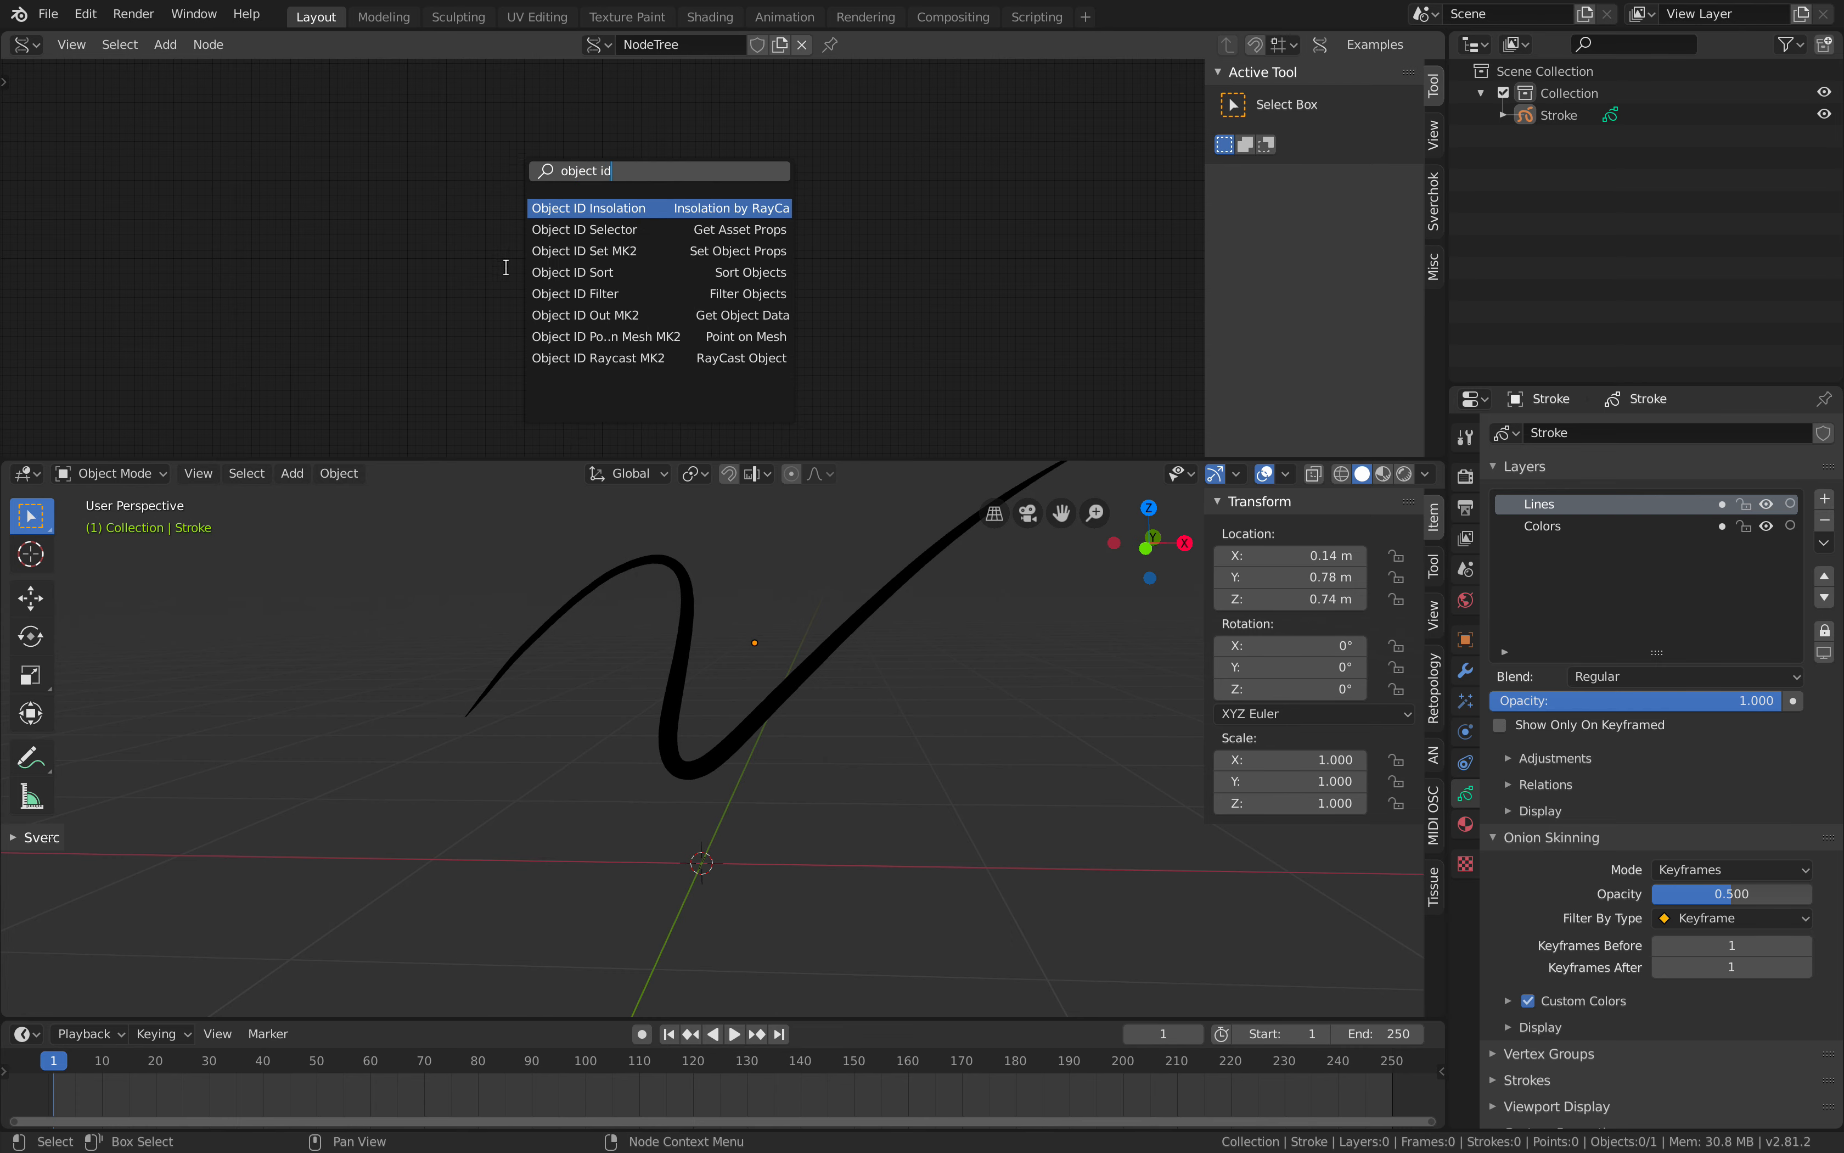
click(615, 226)
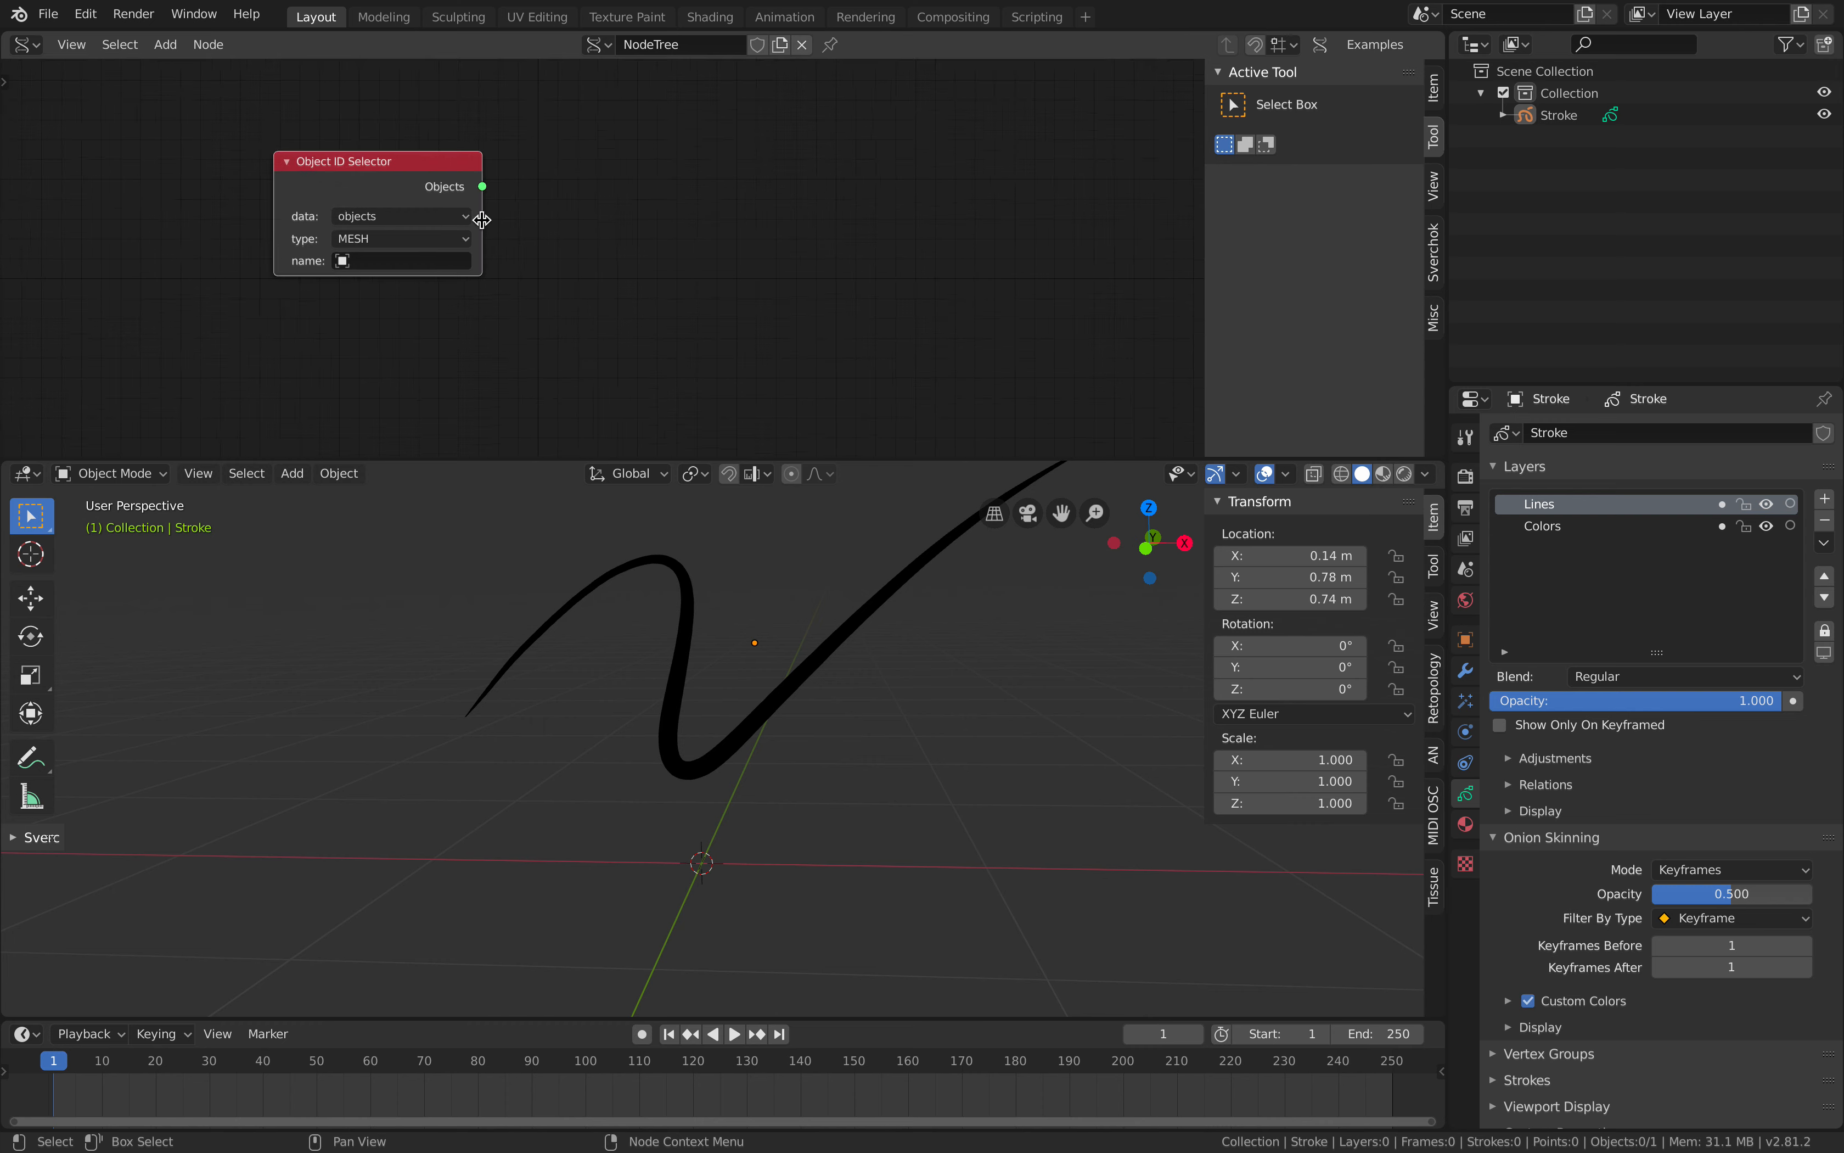
click(483, 219)
Try grease_pencil as the data type of the Object ID Selector node and switch it back to objects.
click(435, 218)
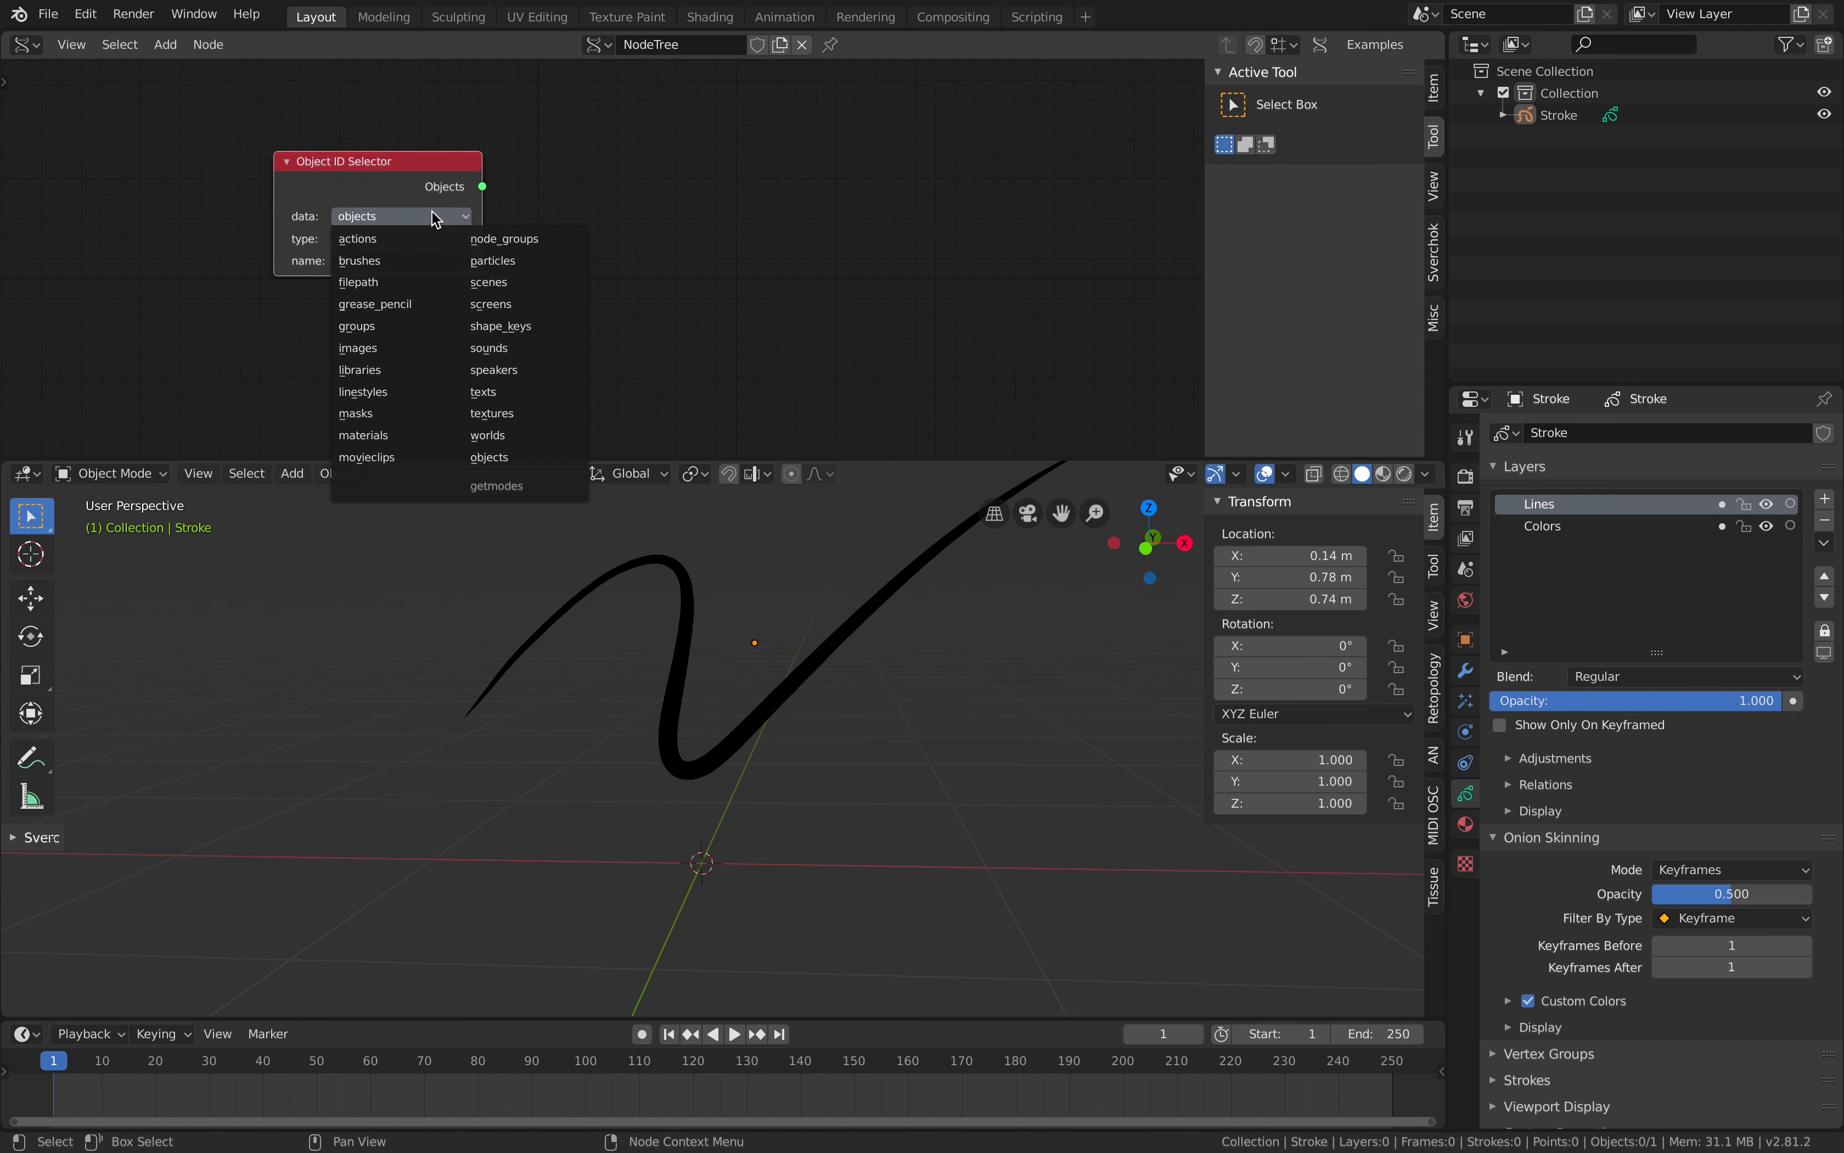
click(440, 307)
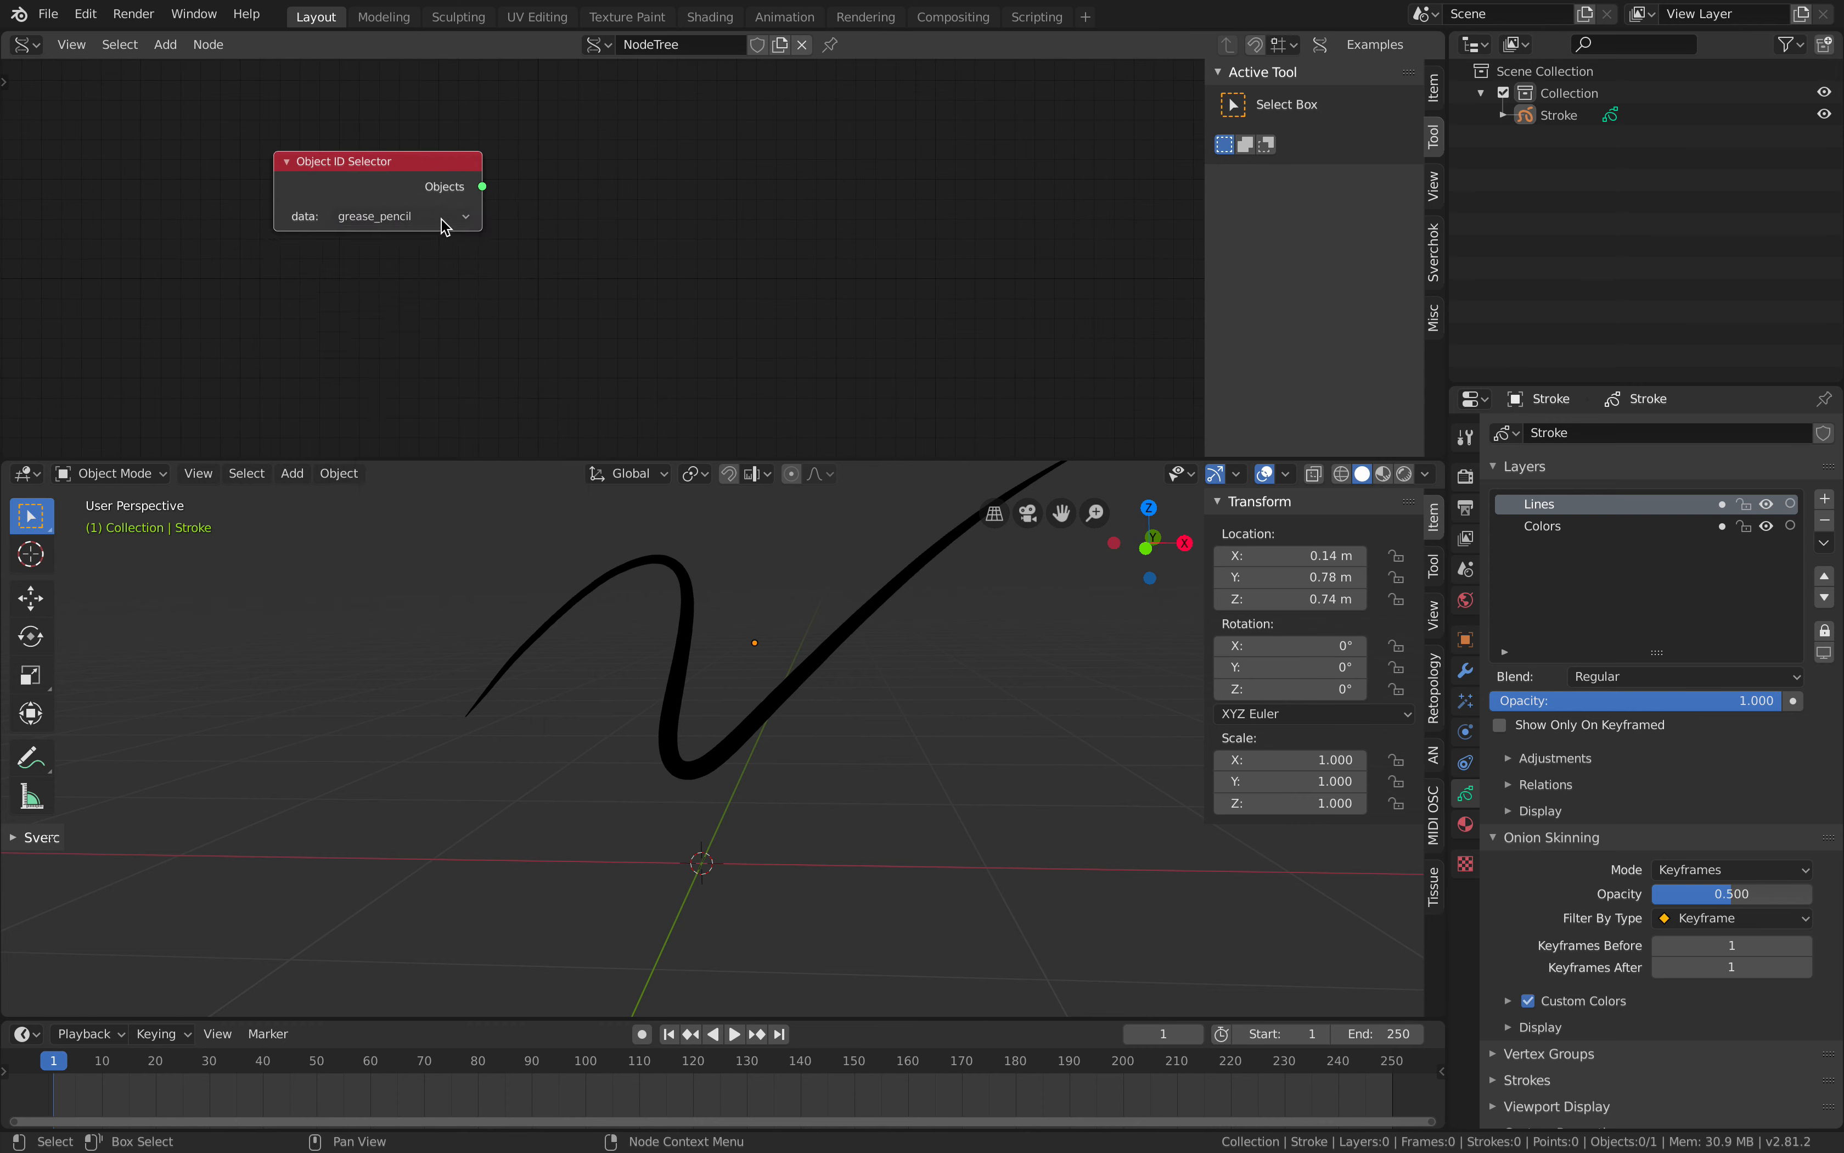
drag(446, 225, 390, 233)
click(390, 232)
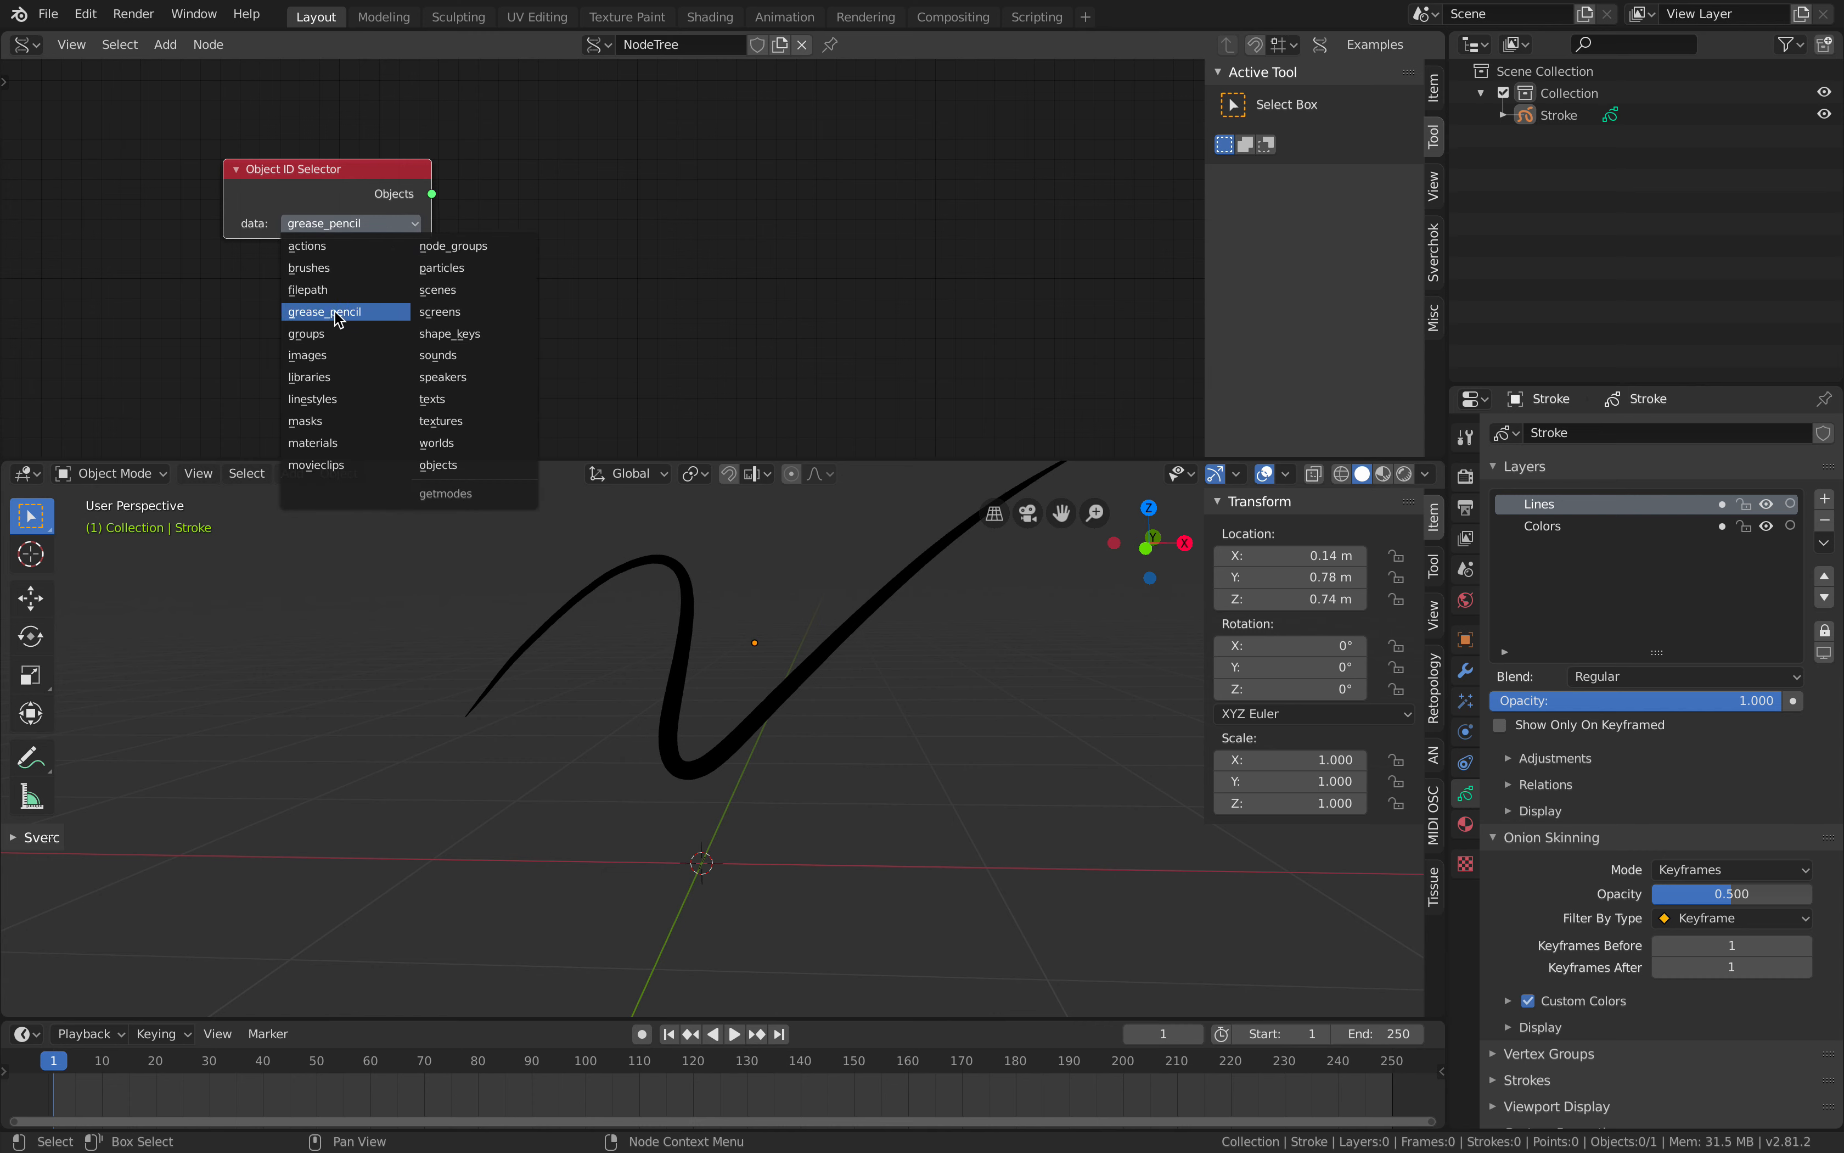
click(438, 464)
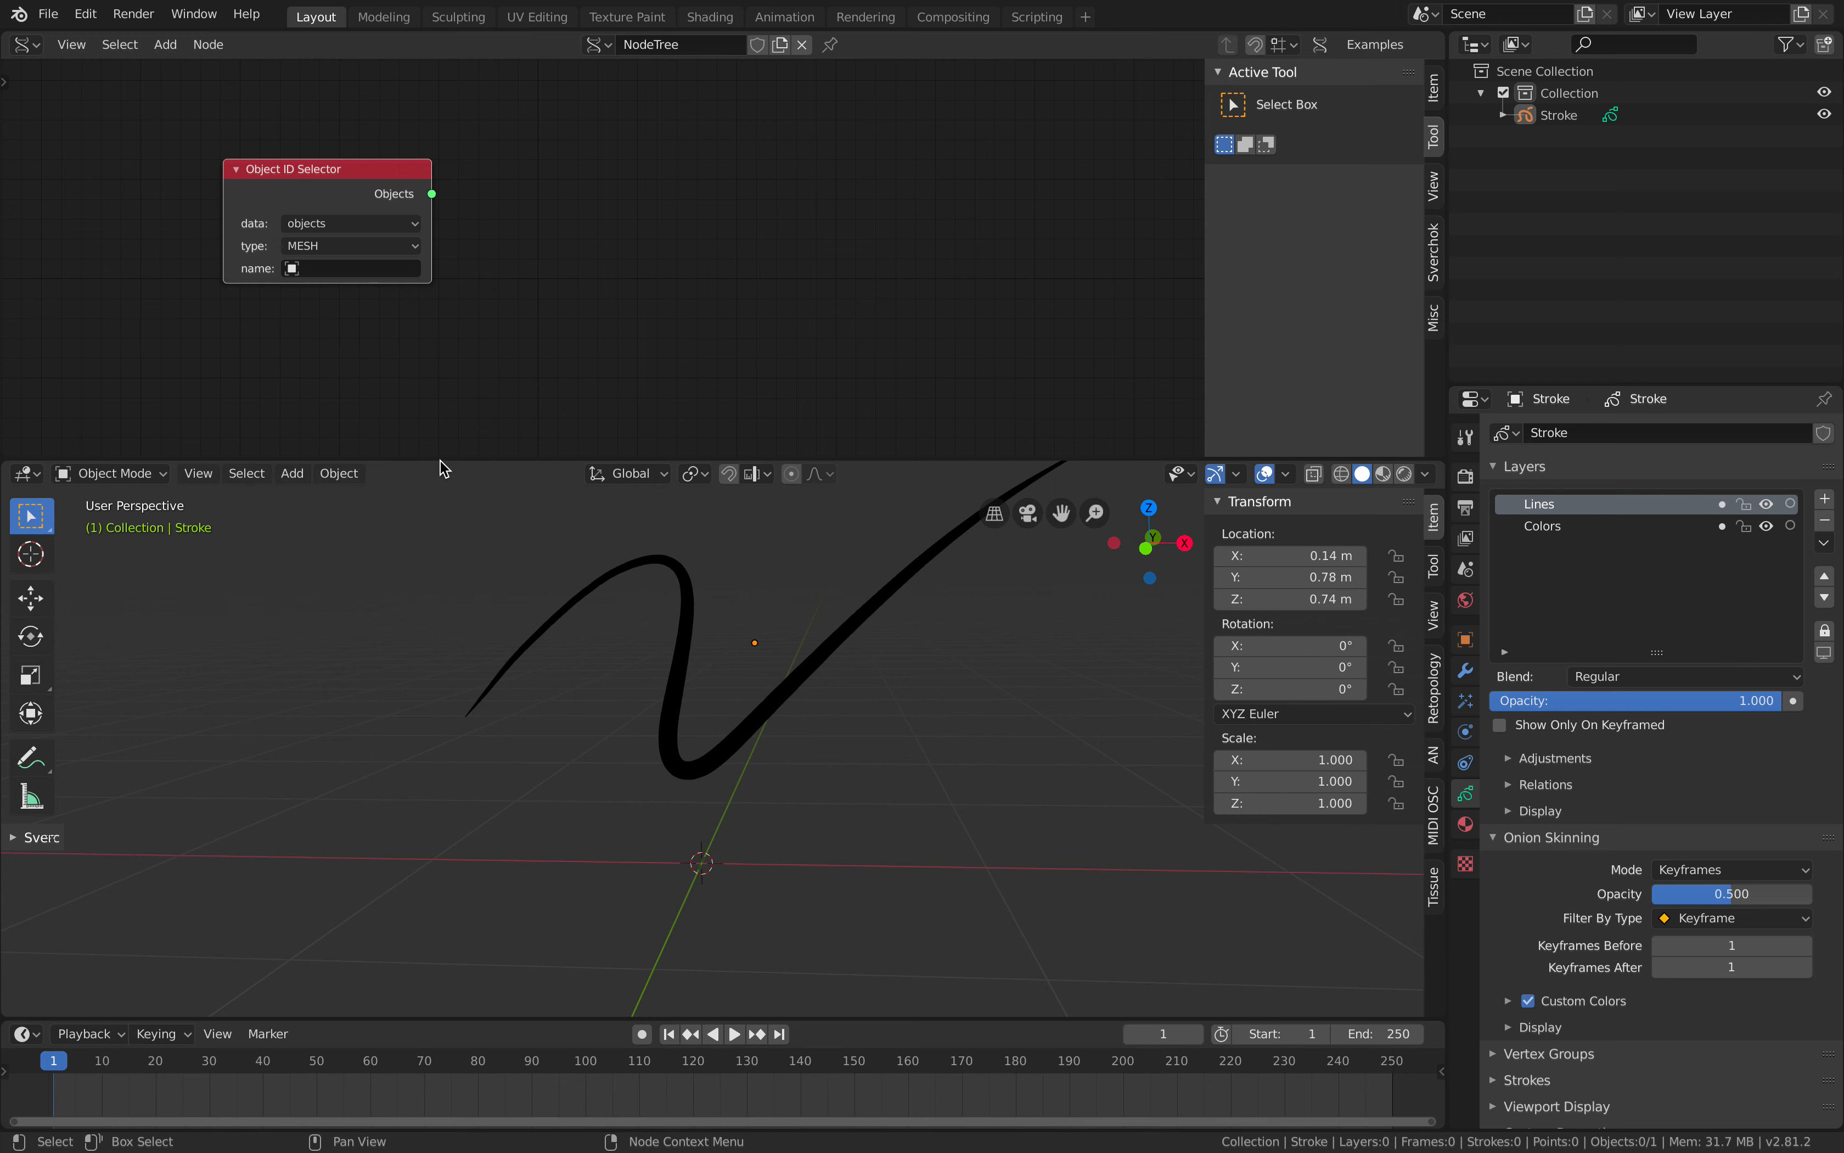
Set the Object ID Selector node's type to GPENCIL and choose Stroke as its named object.
click(357, 247)
click(351, 399)
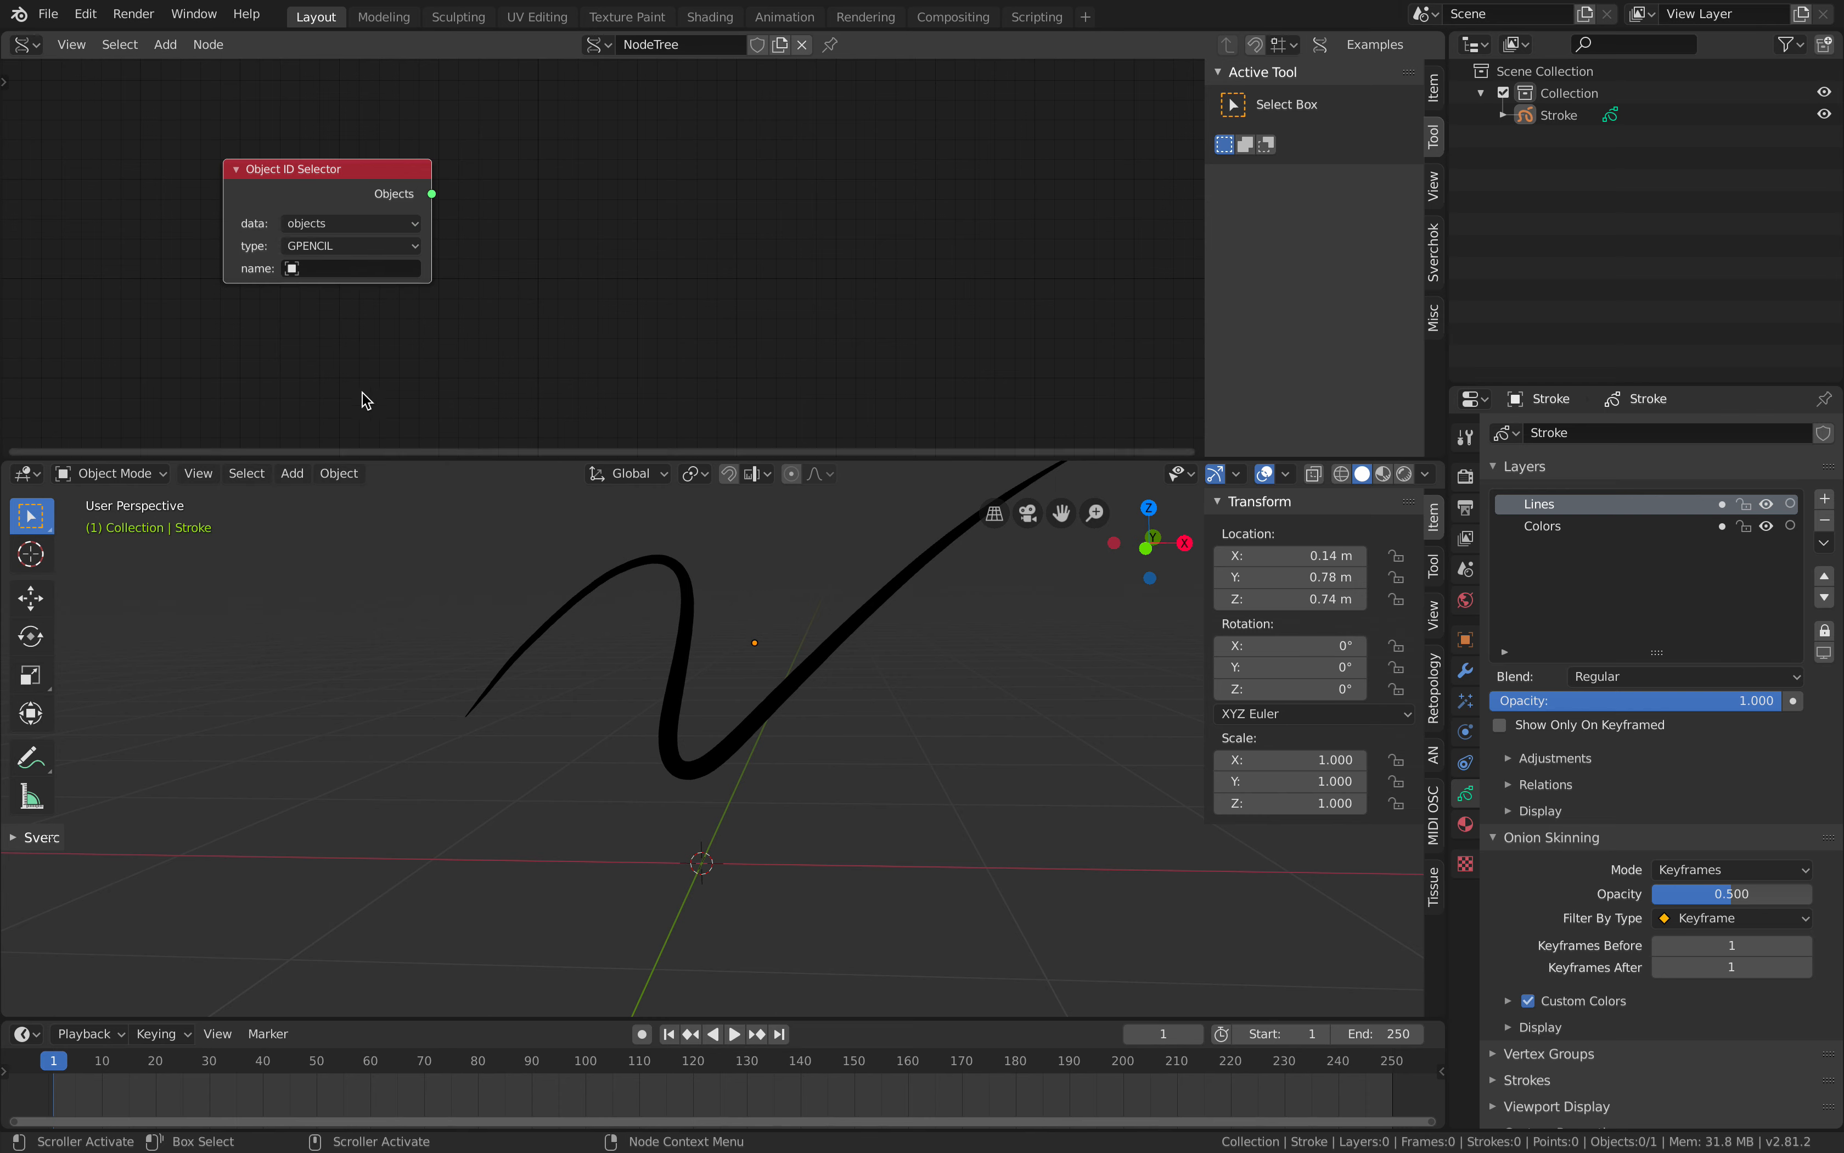
click(363, 268)
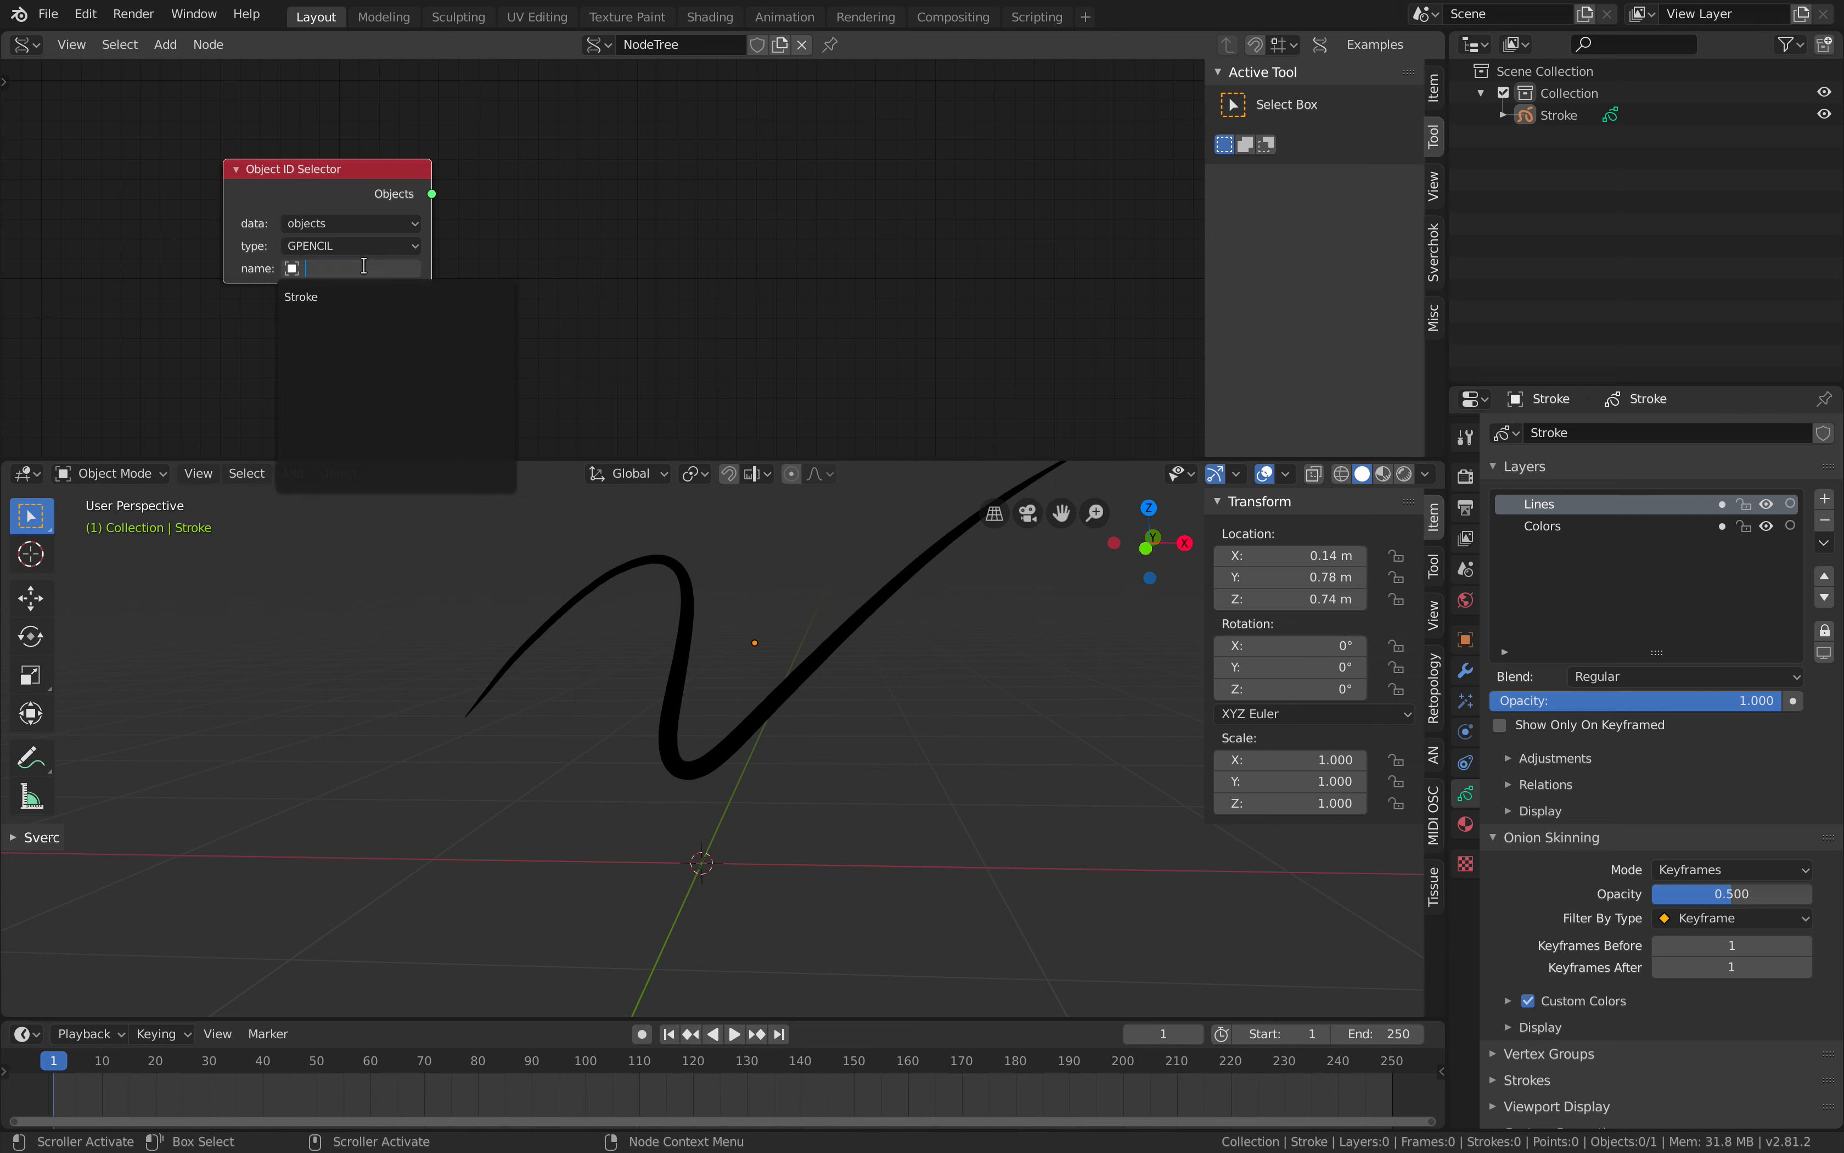
click(322, 296)
middle_drag(663, 140, 528, 119)
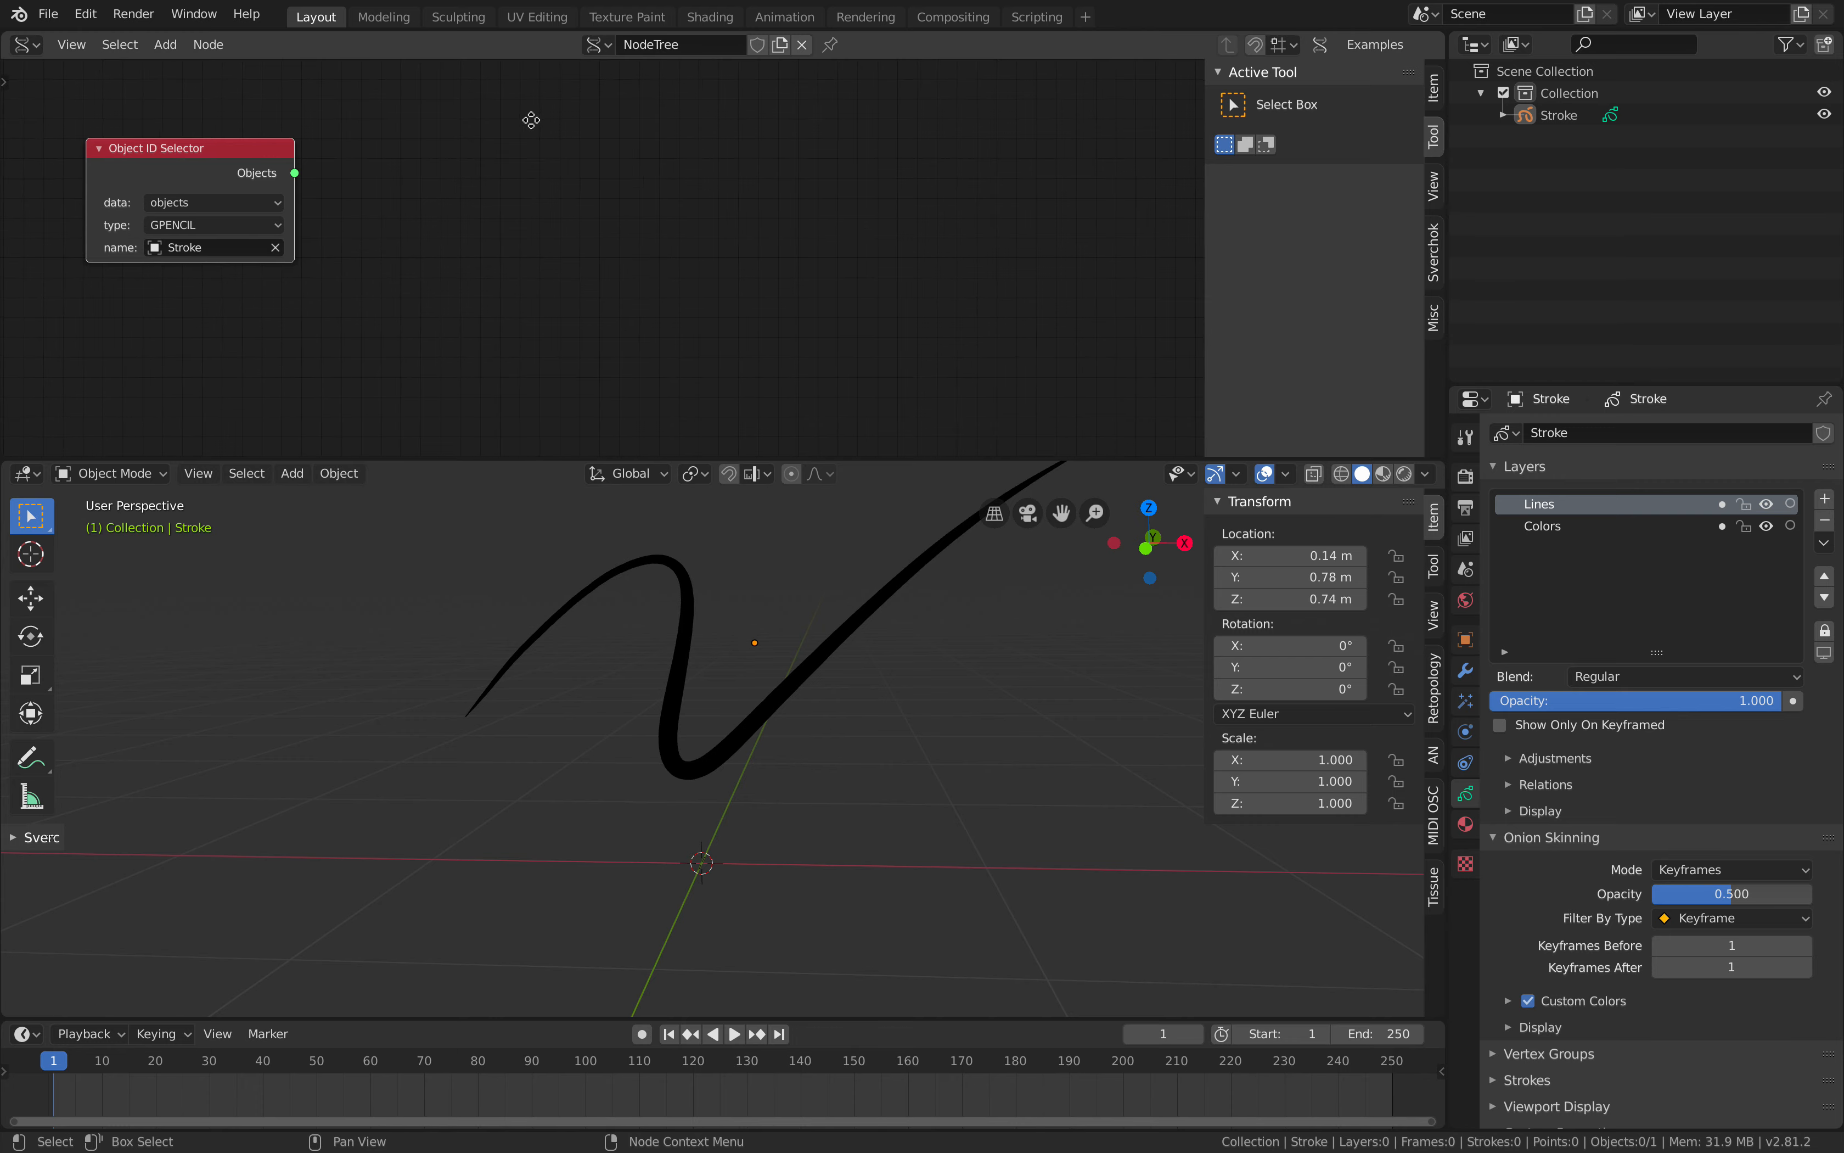
Save the Blender file on the Desktop as sv_gp_b280_001.
key(super+s)
double_click(350, 97)
text(sv)
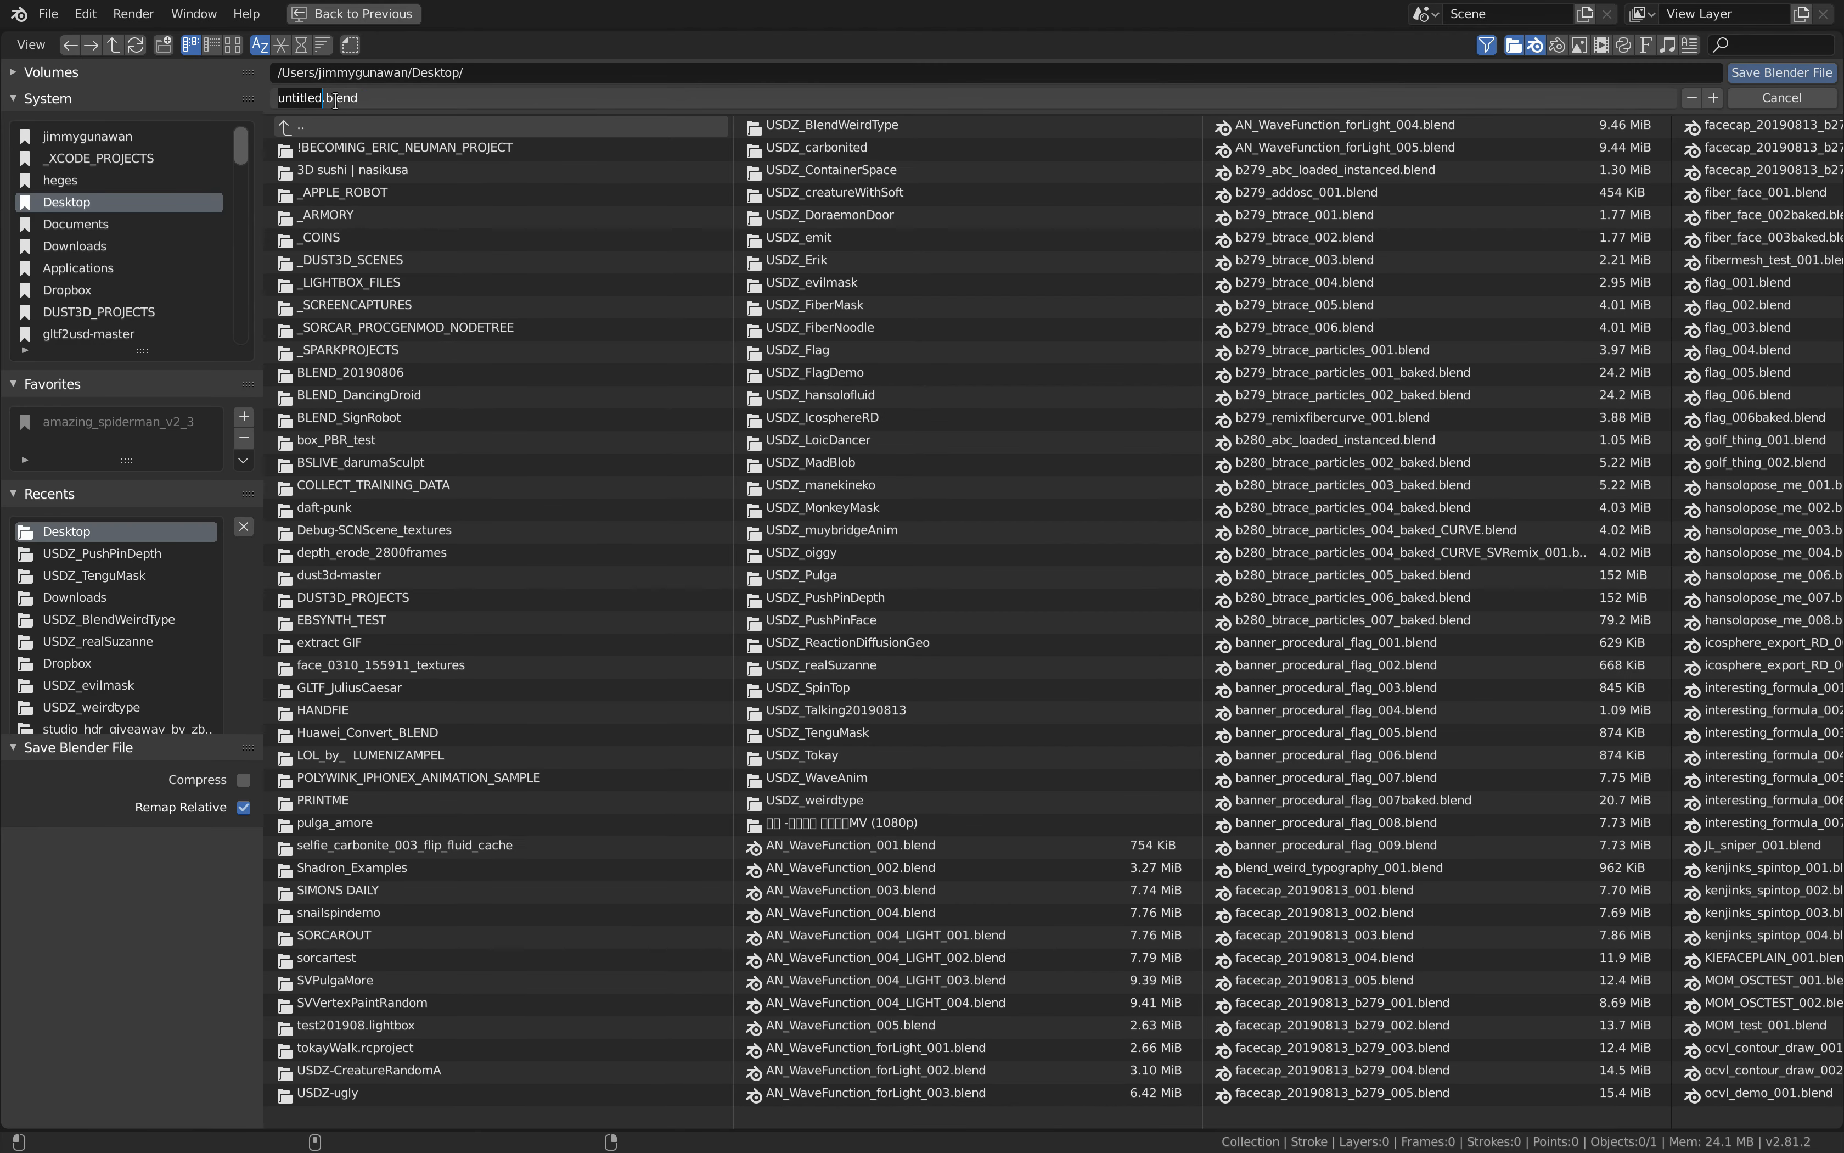
text(_gp_b280_001)
key(Return)
click(1745, 73)
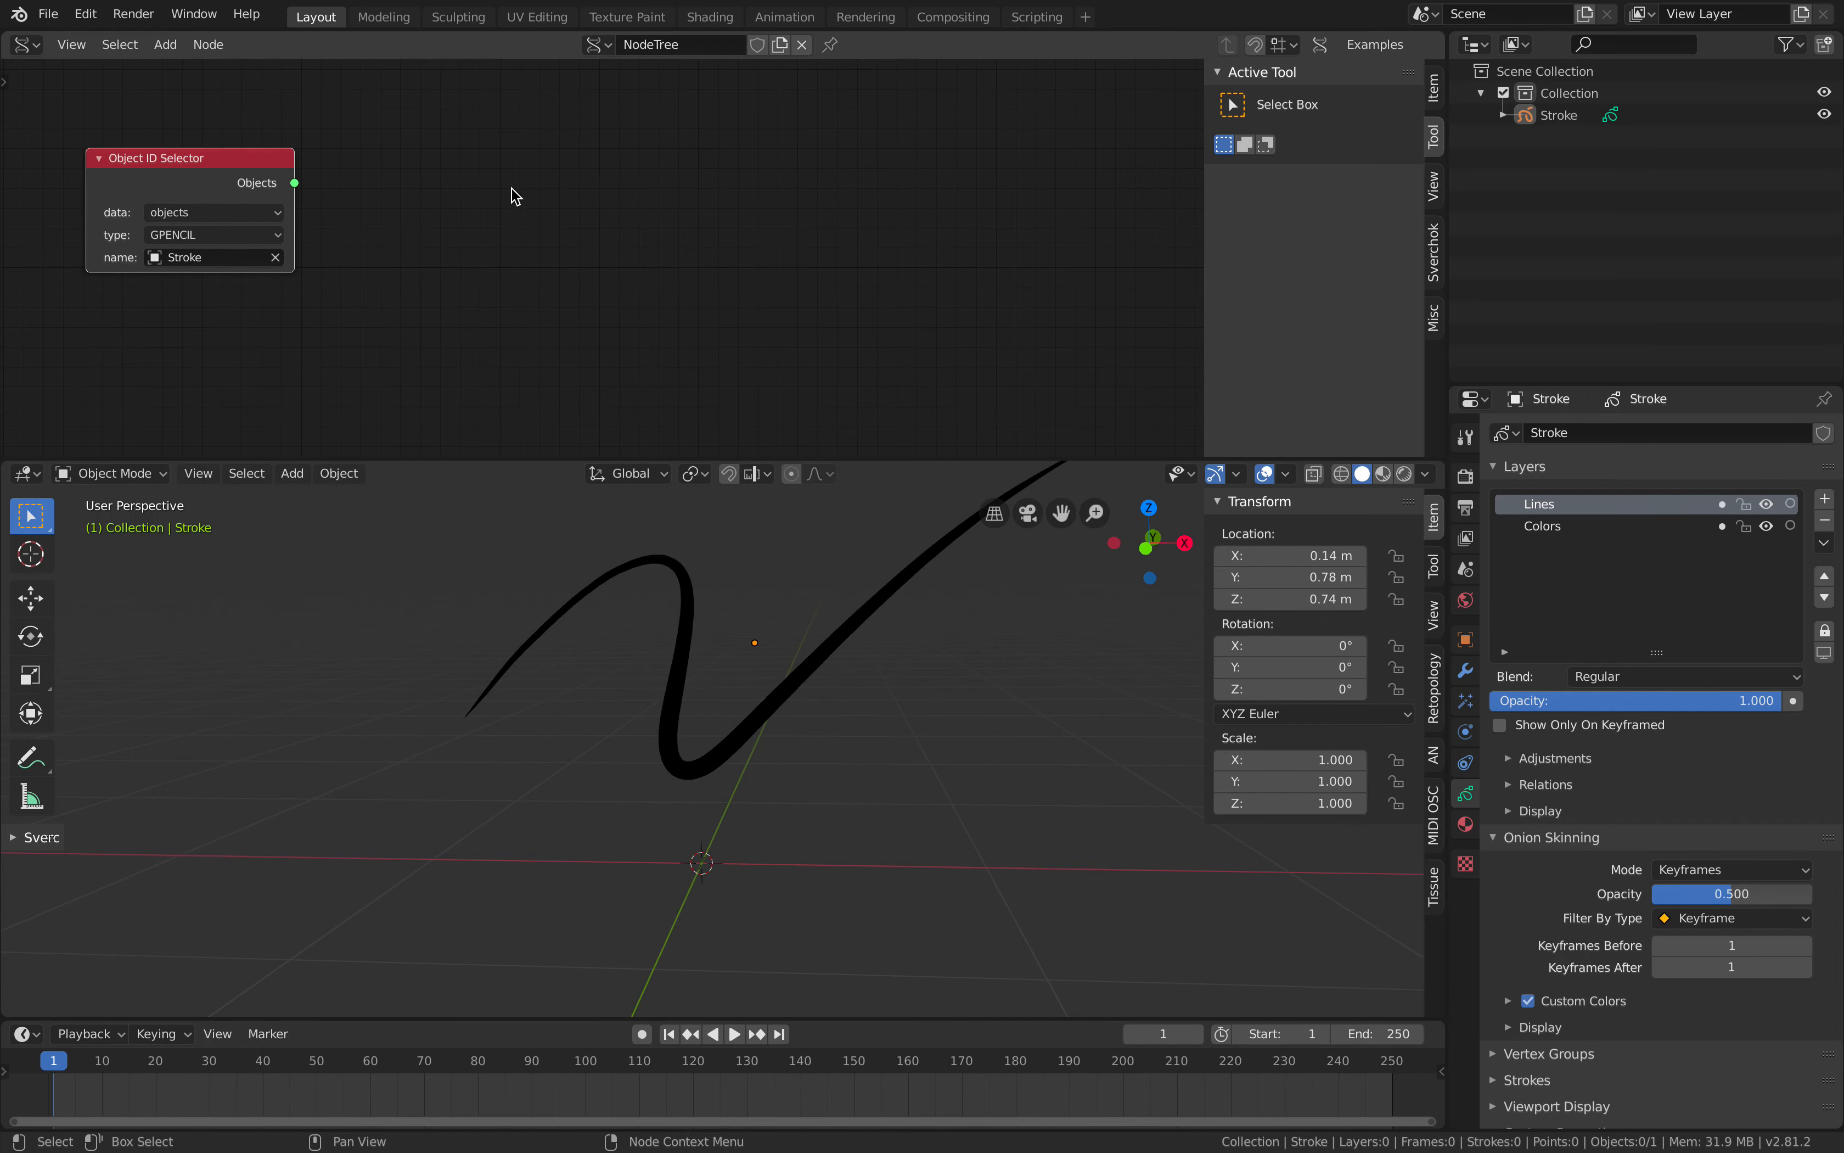
Search the nodes for "object id" and place an Object ID Set MK2 node beside the Object ID Selector.
key(alt+space)
text(objec)
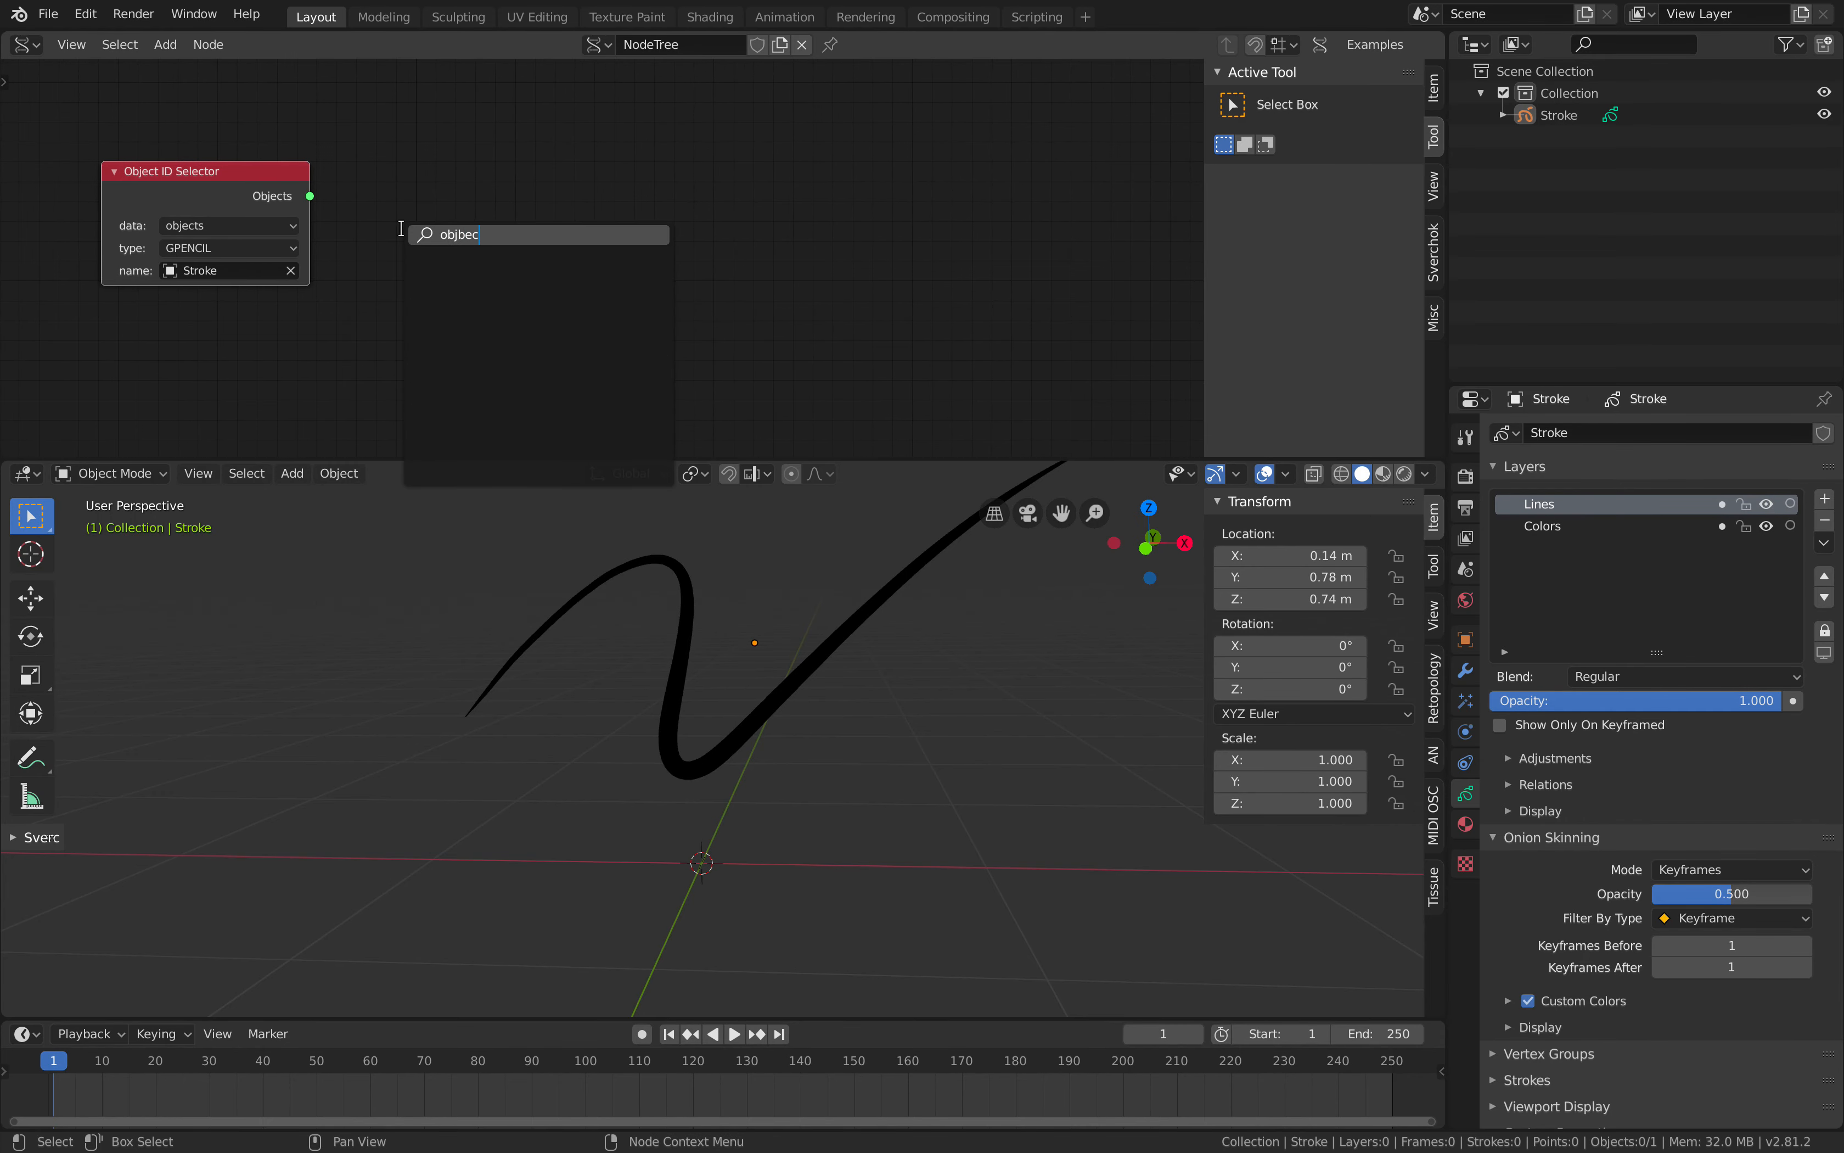
text(t id)
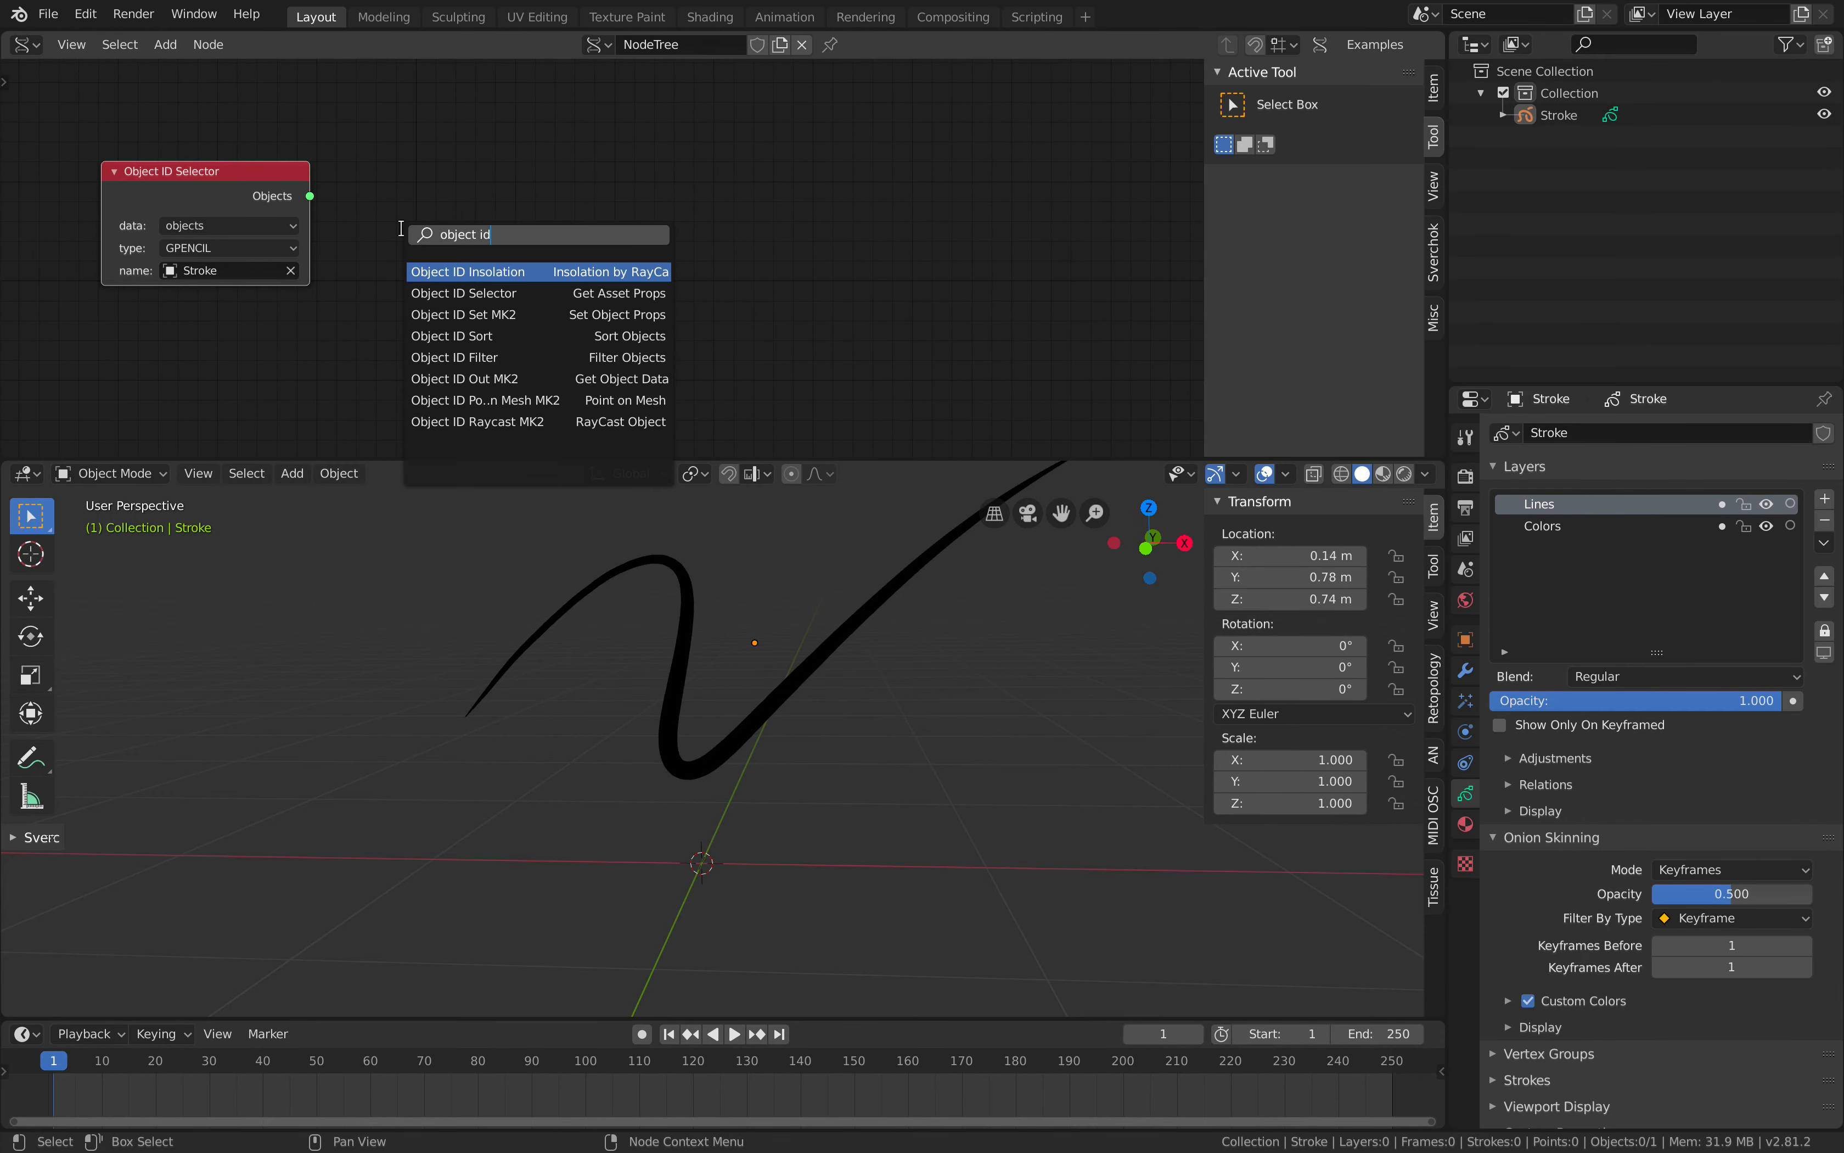
key(Down)
key(Down)
key(Return)
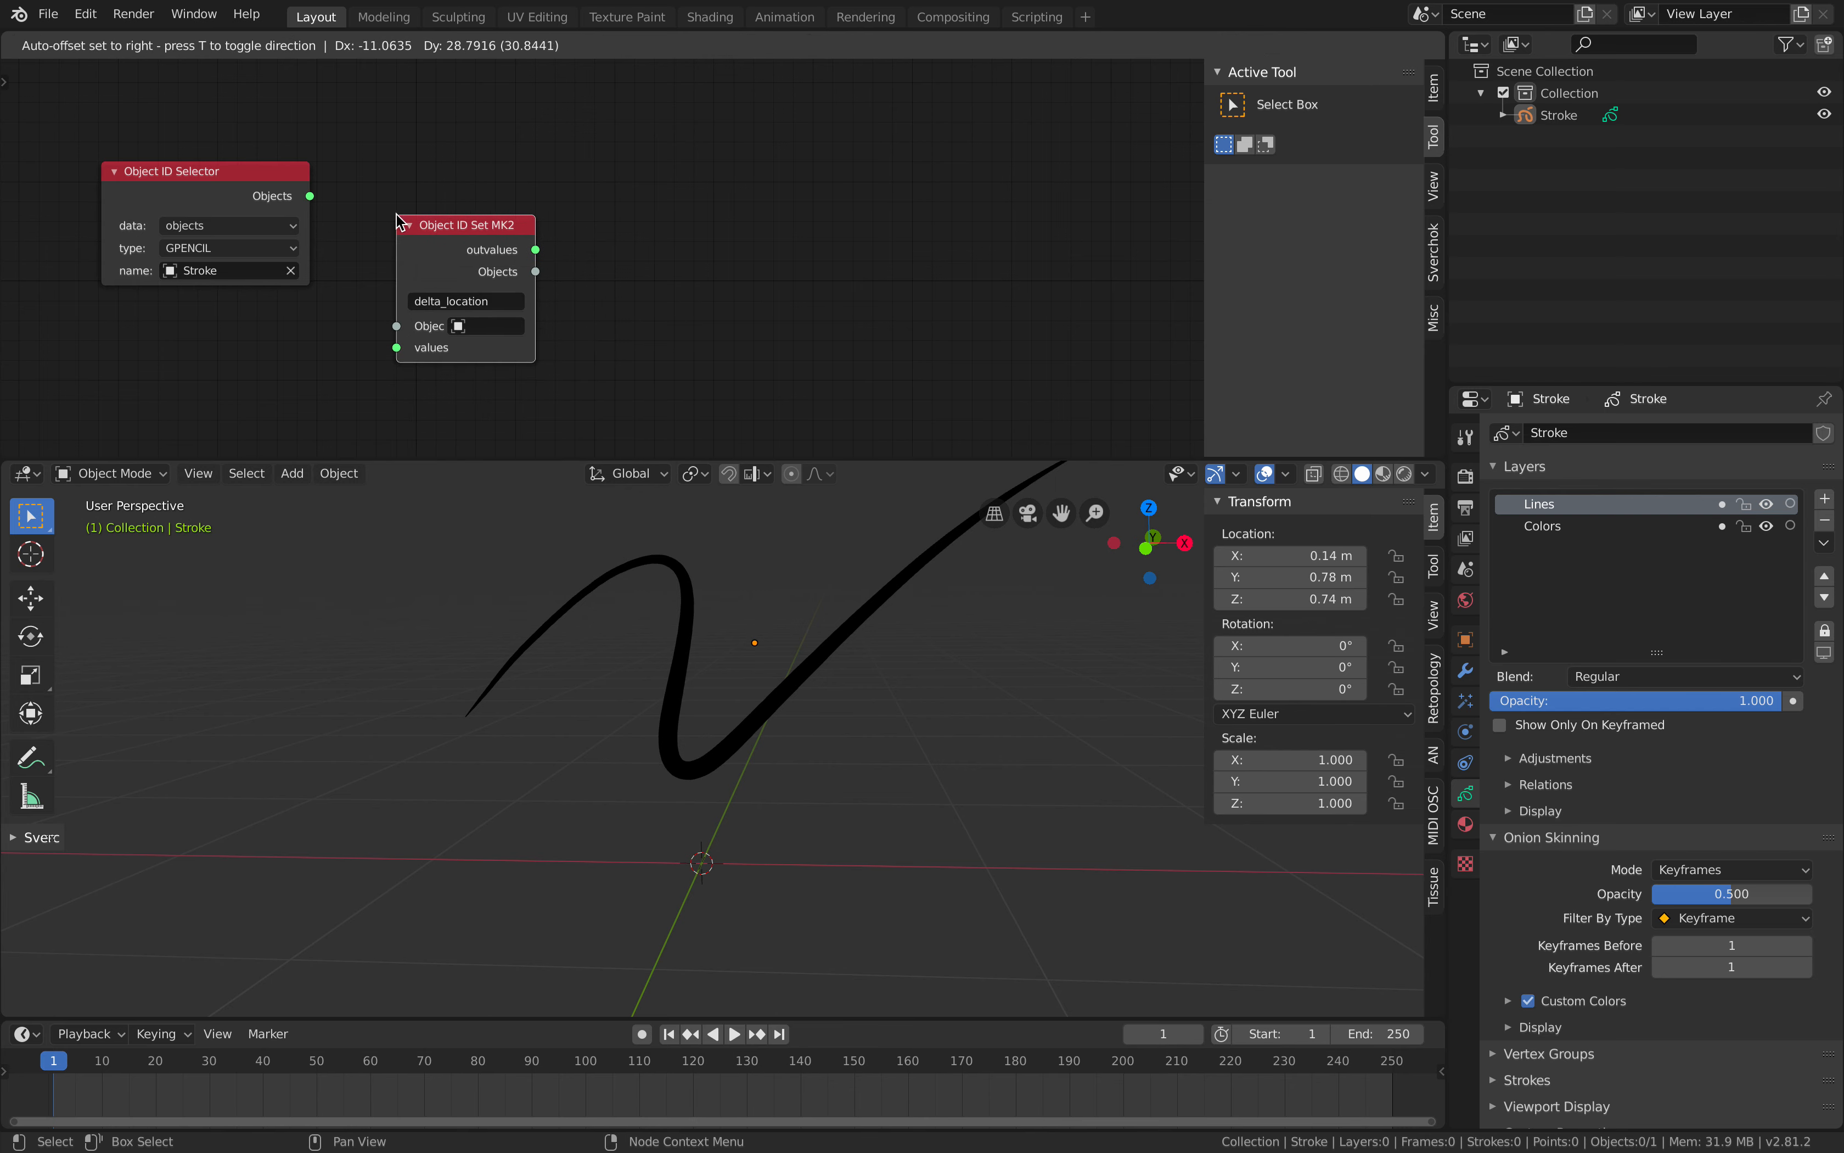
click(395, 220)
Link the selector's Objects output to the Object ID Set MK2 node's Objects input and set its property to data.
drag(310, 196, 396, 325)
scroll(465, 298, up, 1)
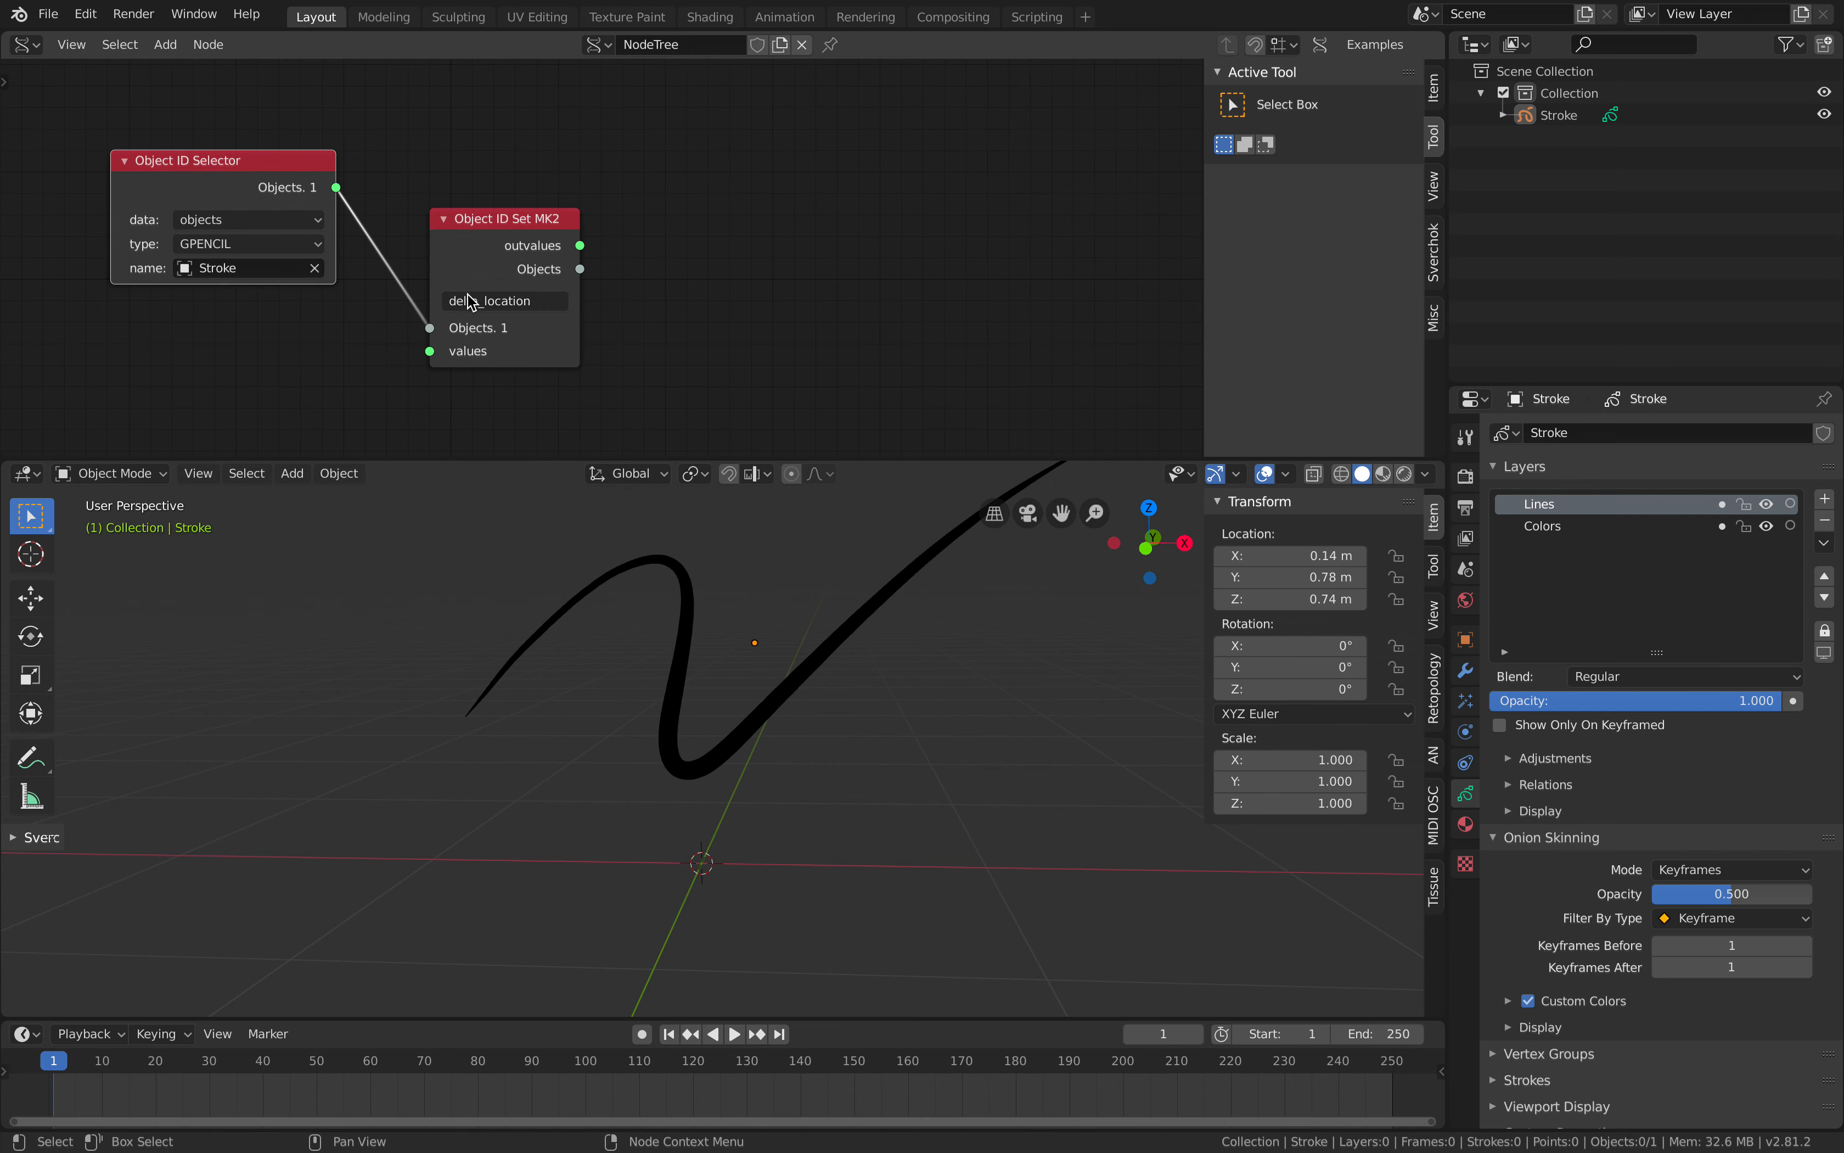
click(469, 300)
text(dt)
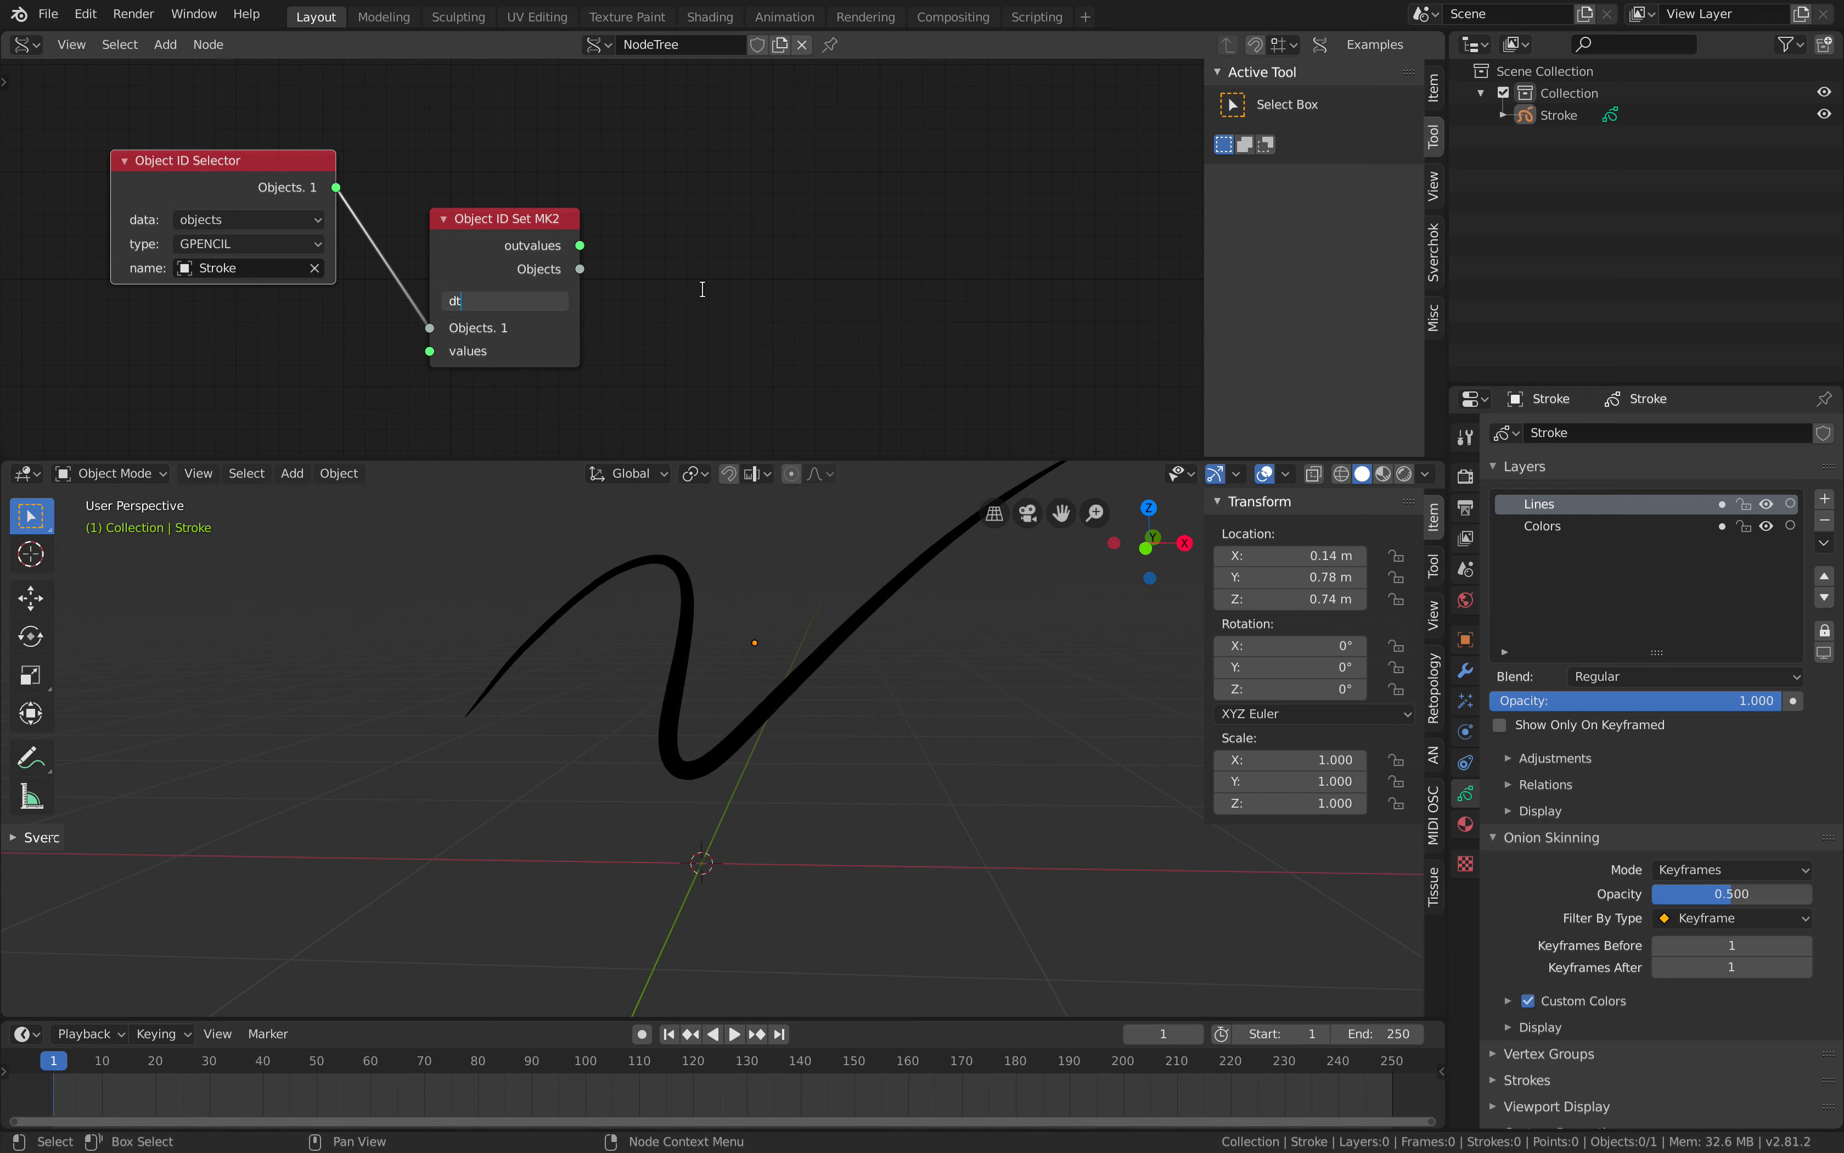
text(aata)
key(Return)
Add a Stethoscope MK2 node and link the Object ID Set MK2 node's outvalues to its Data input.
key(shift+a)
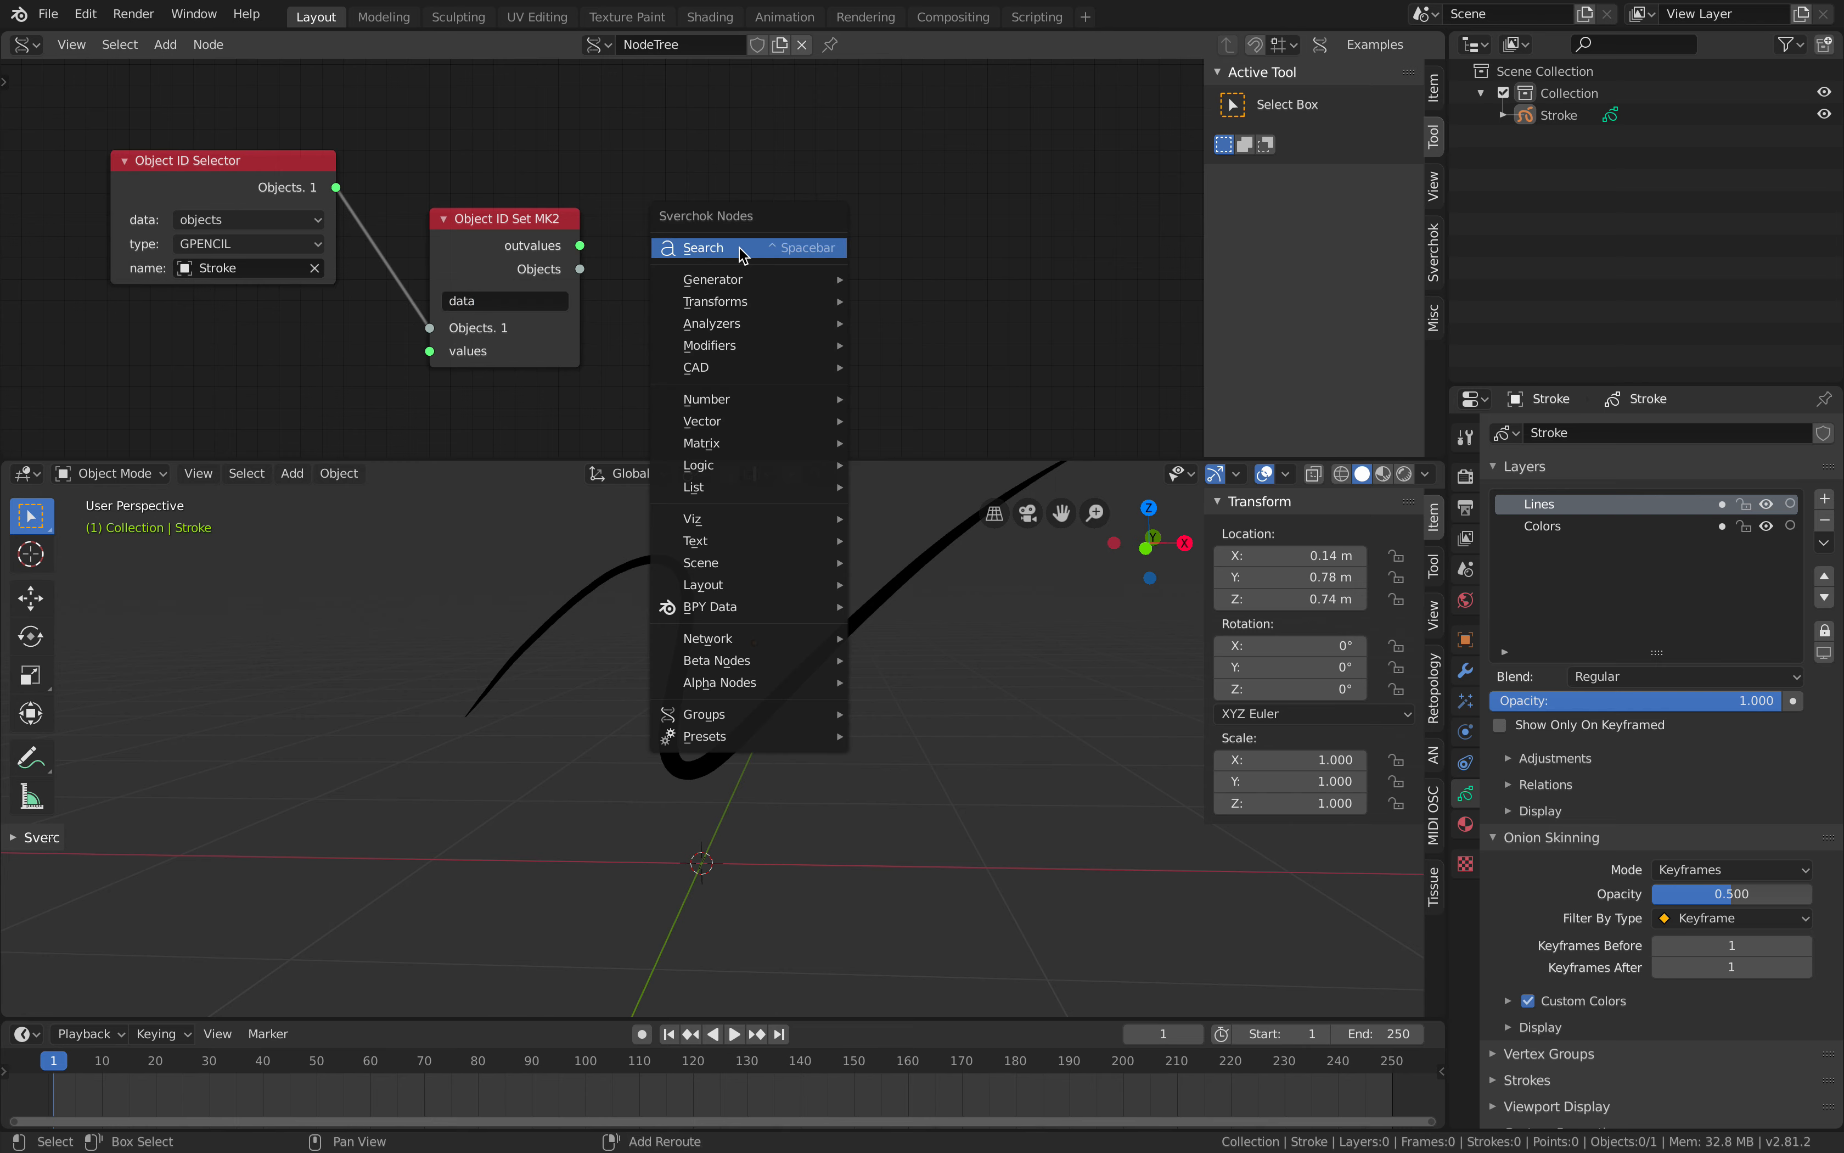
click(755, 259)
text(ste)
click(799, 312)
drag(580, 245, 724, 369)
scroll(687, 306, up, 3)
middle_drag(643, 262, 718, 249)
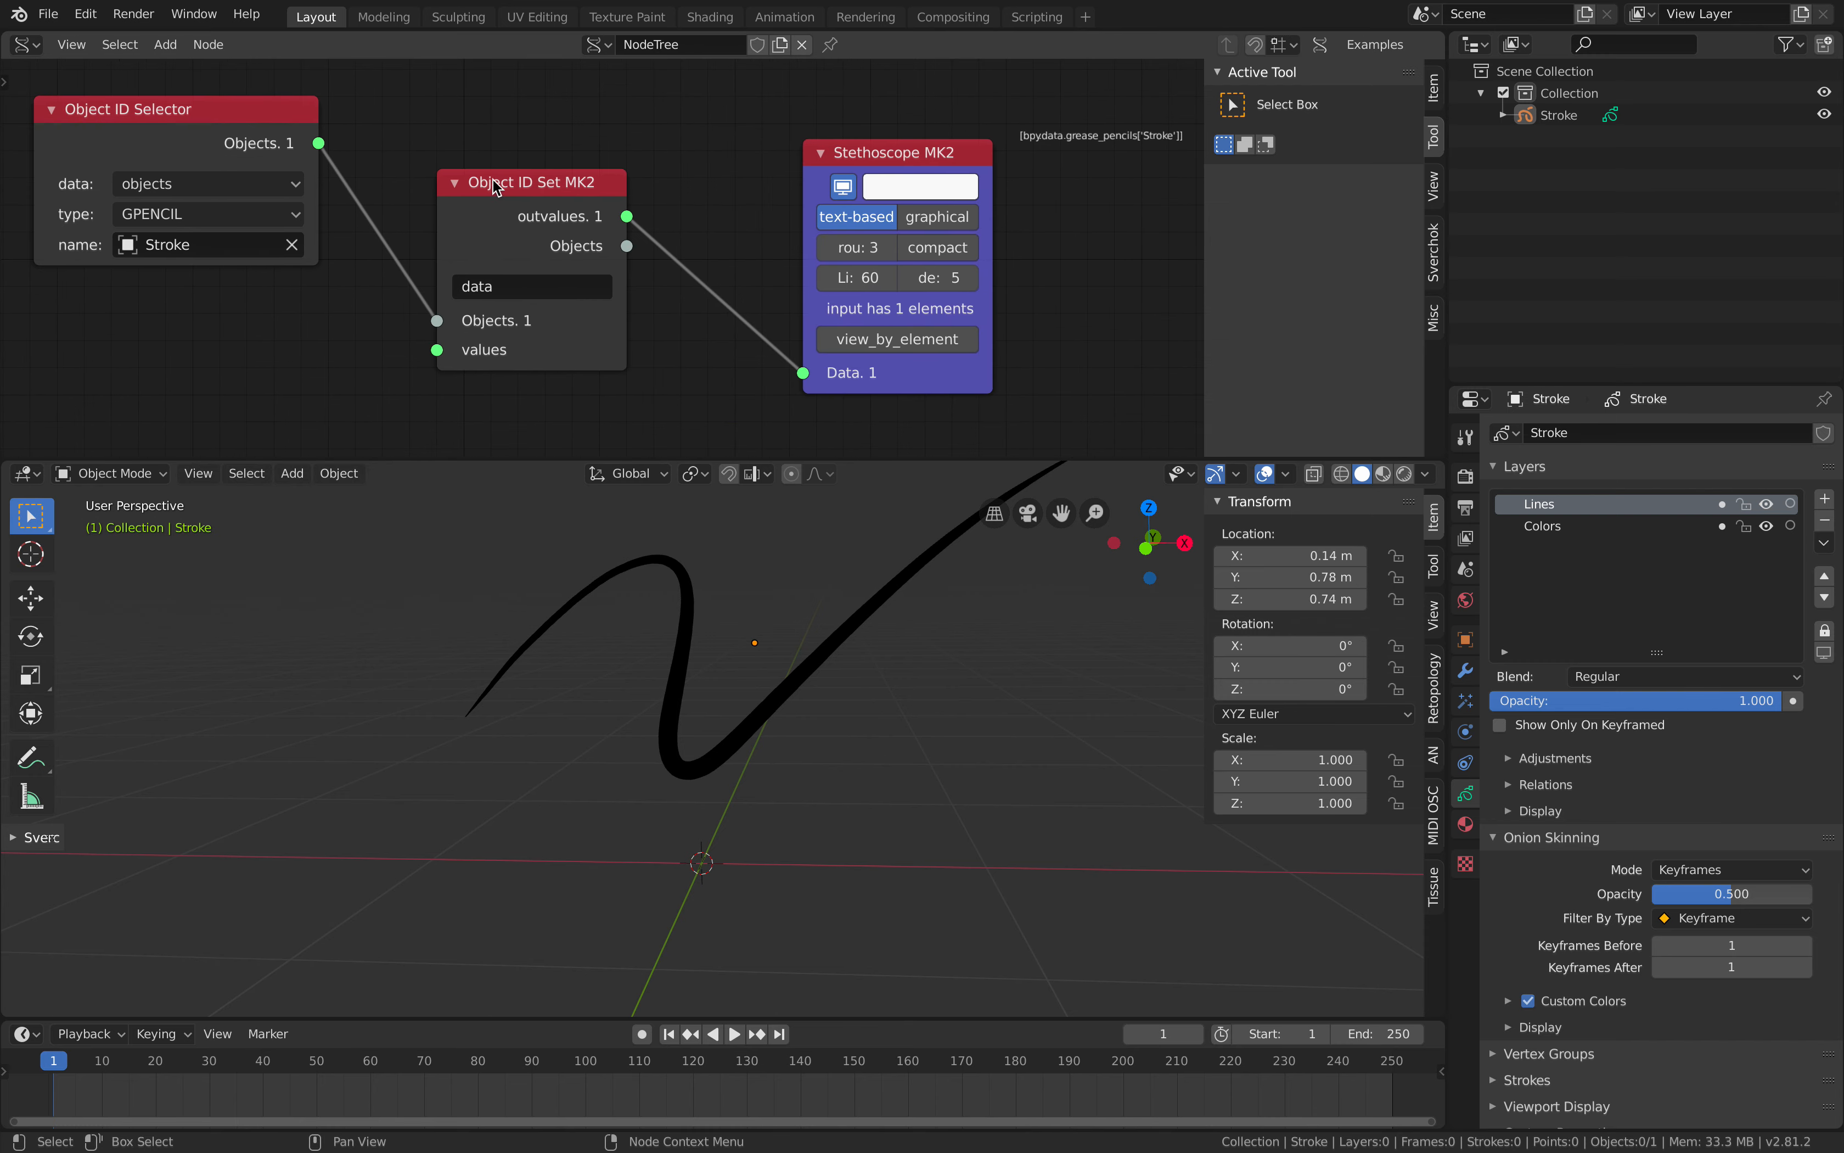
scroll(564, 259, down, 1)
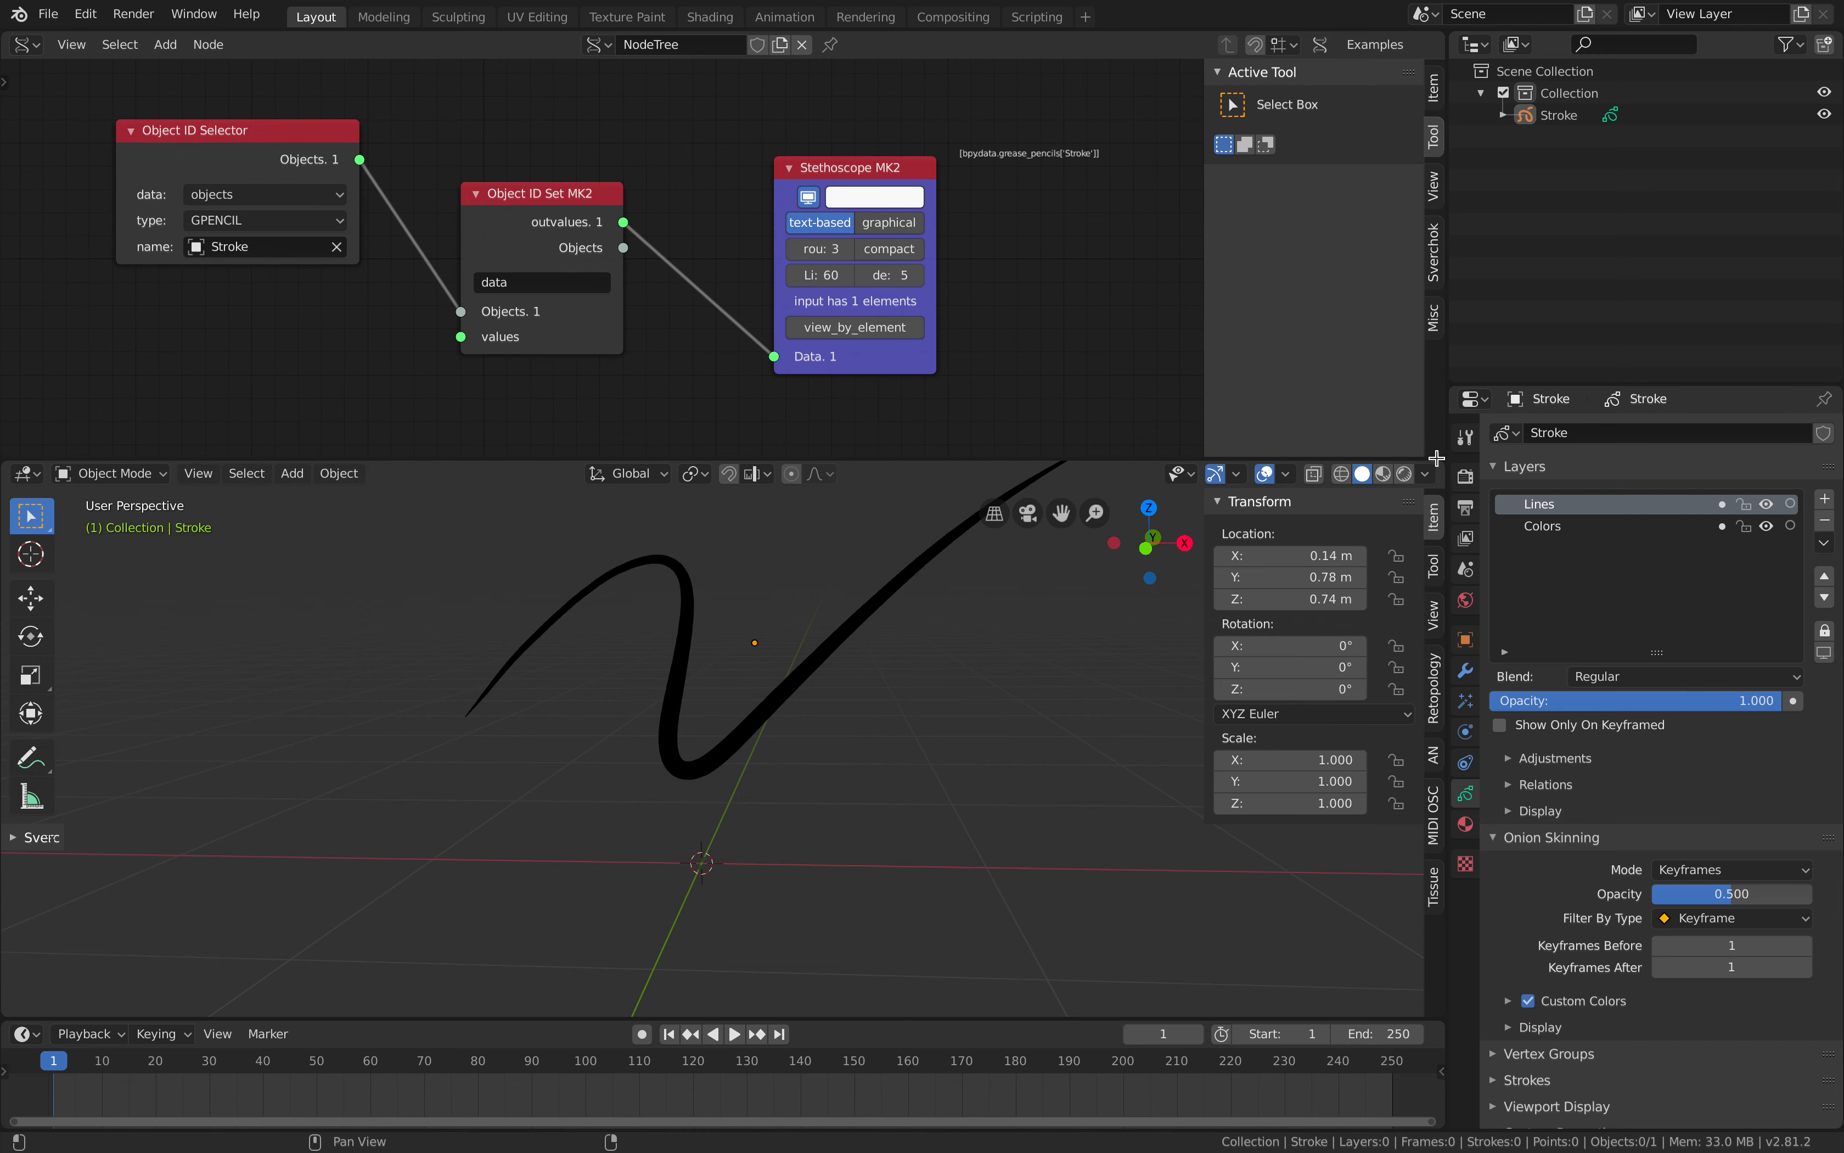
Split the 3D viewport horizontally and make the new narrow upper area a Python Console.
drag(1438, 462, 1425, 570)
click(30, 473)
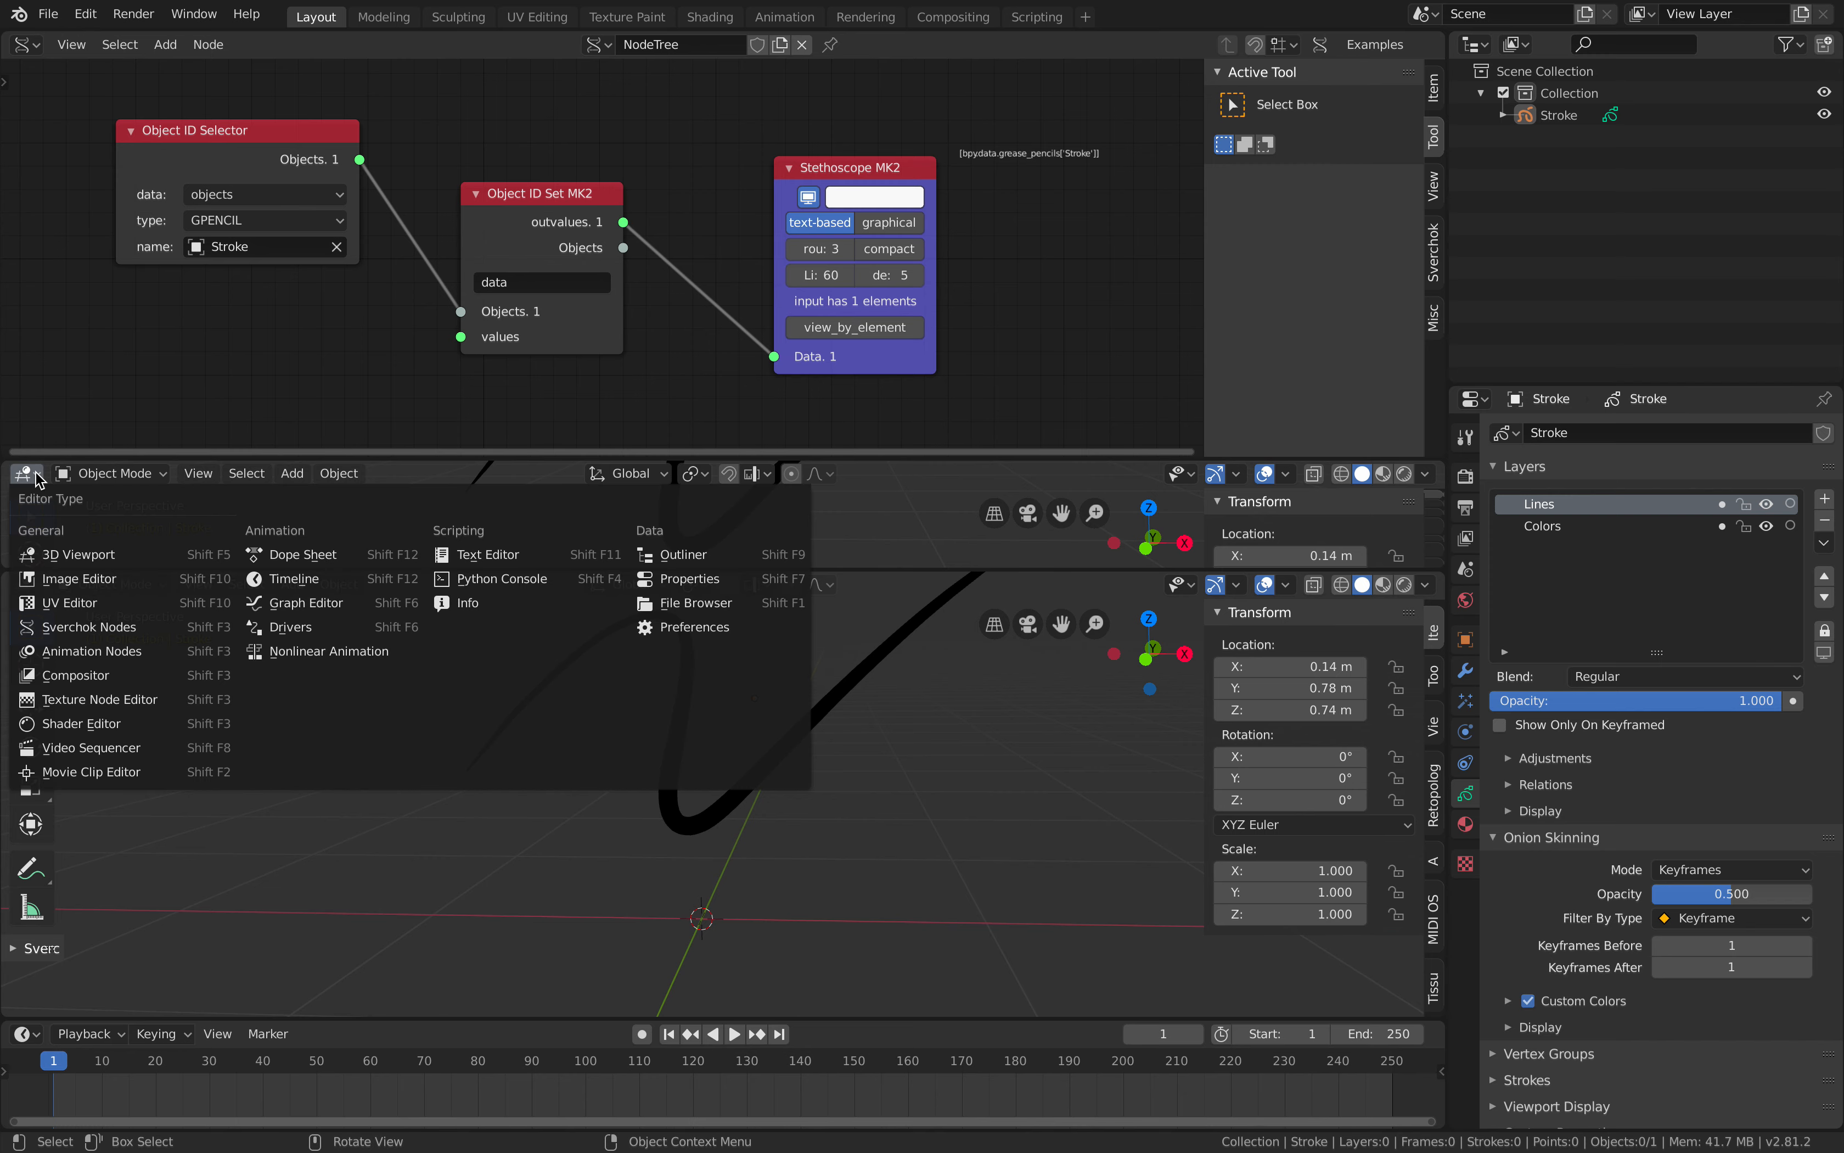
mouse_move(111, 474)
mouse_move(29, 473)
click(488, 579)
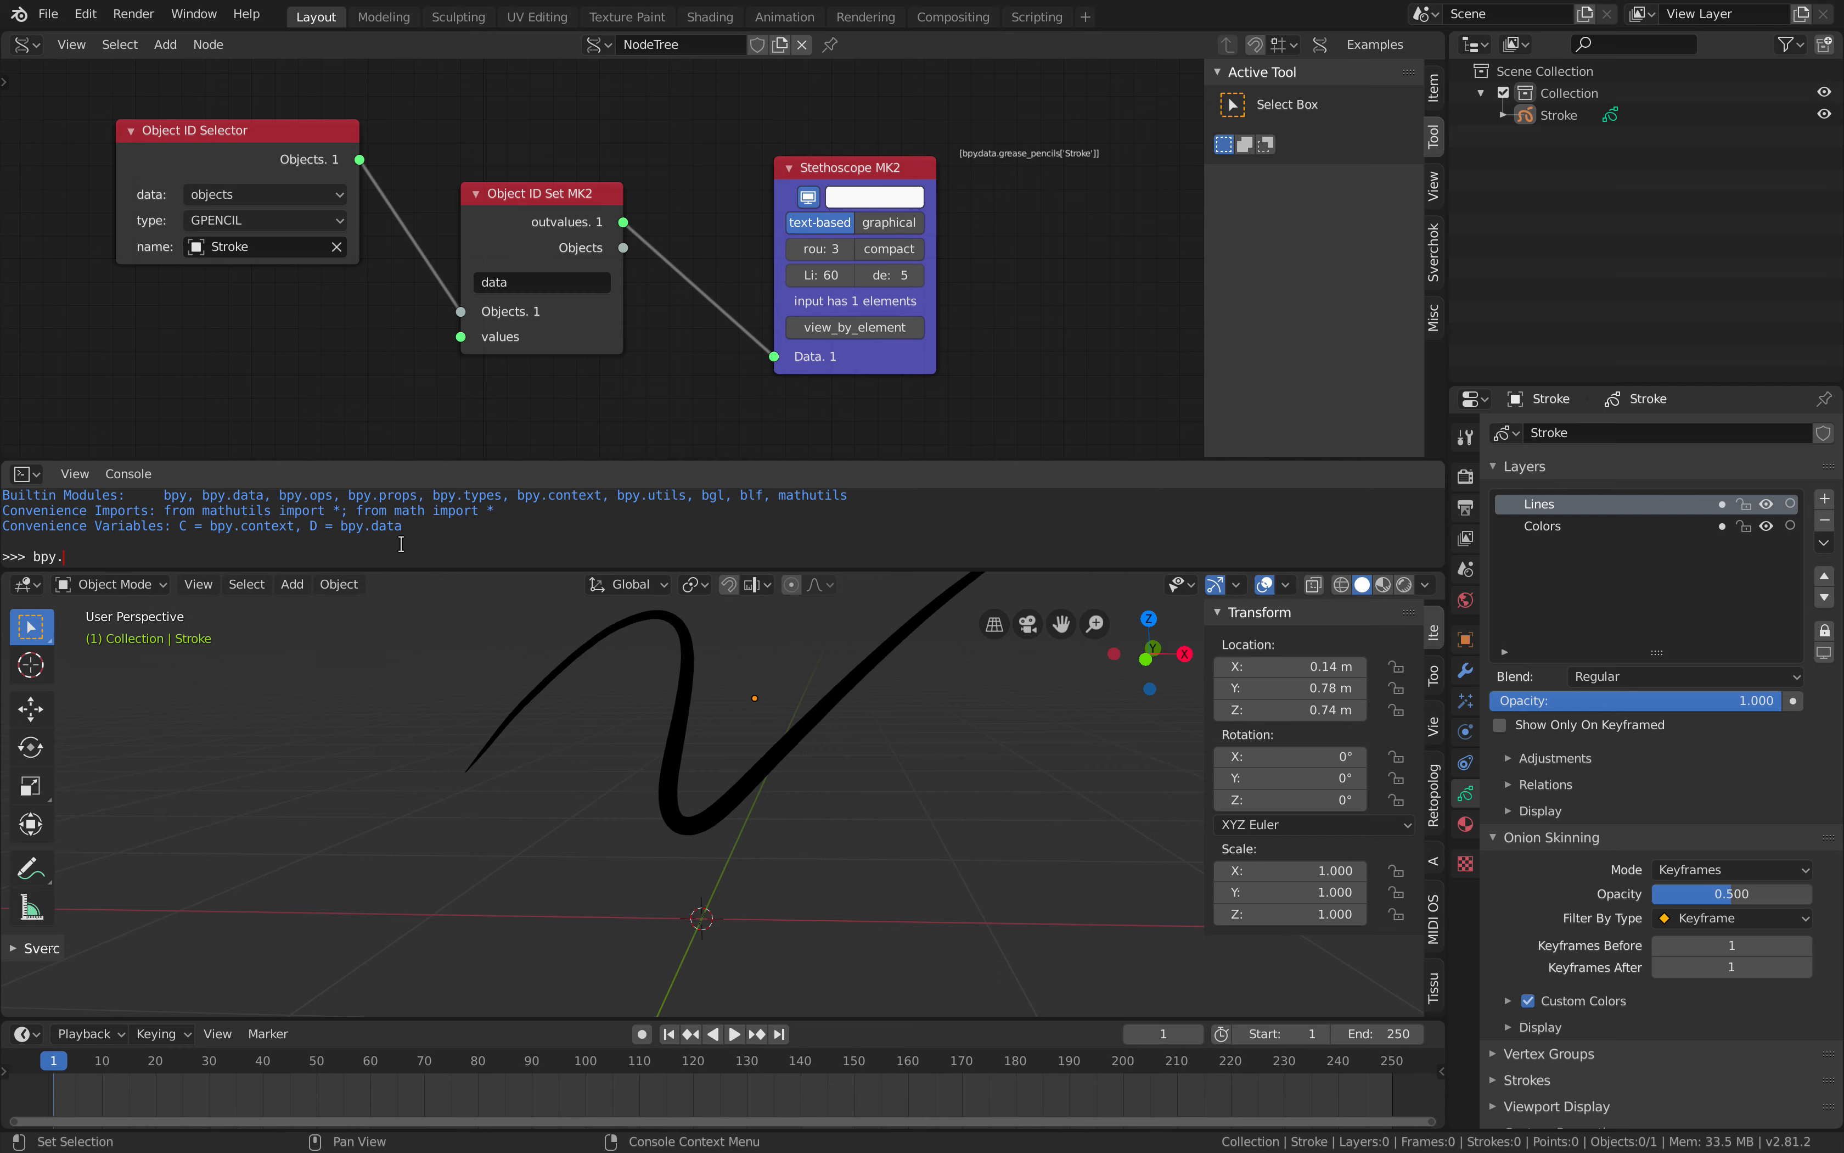
Evaluate bpy.data.objects['Stroke'] in the Python Console, using autocompletion to find the object.
text(bpy.data.)
key(ctrl+space)
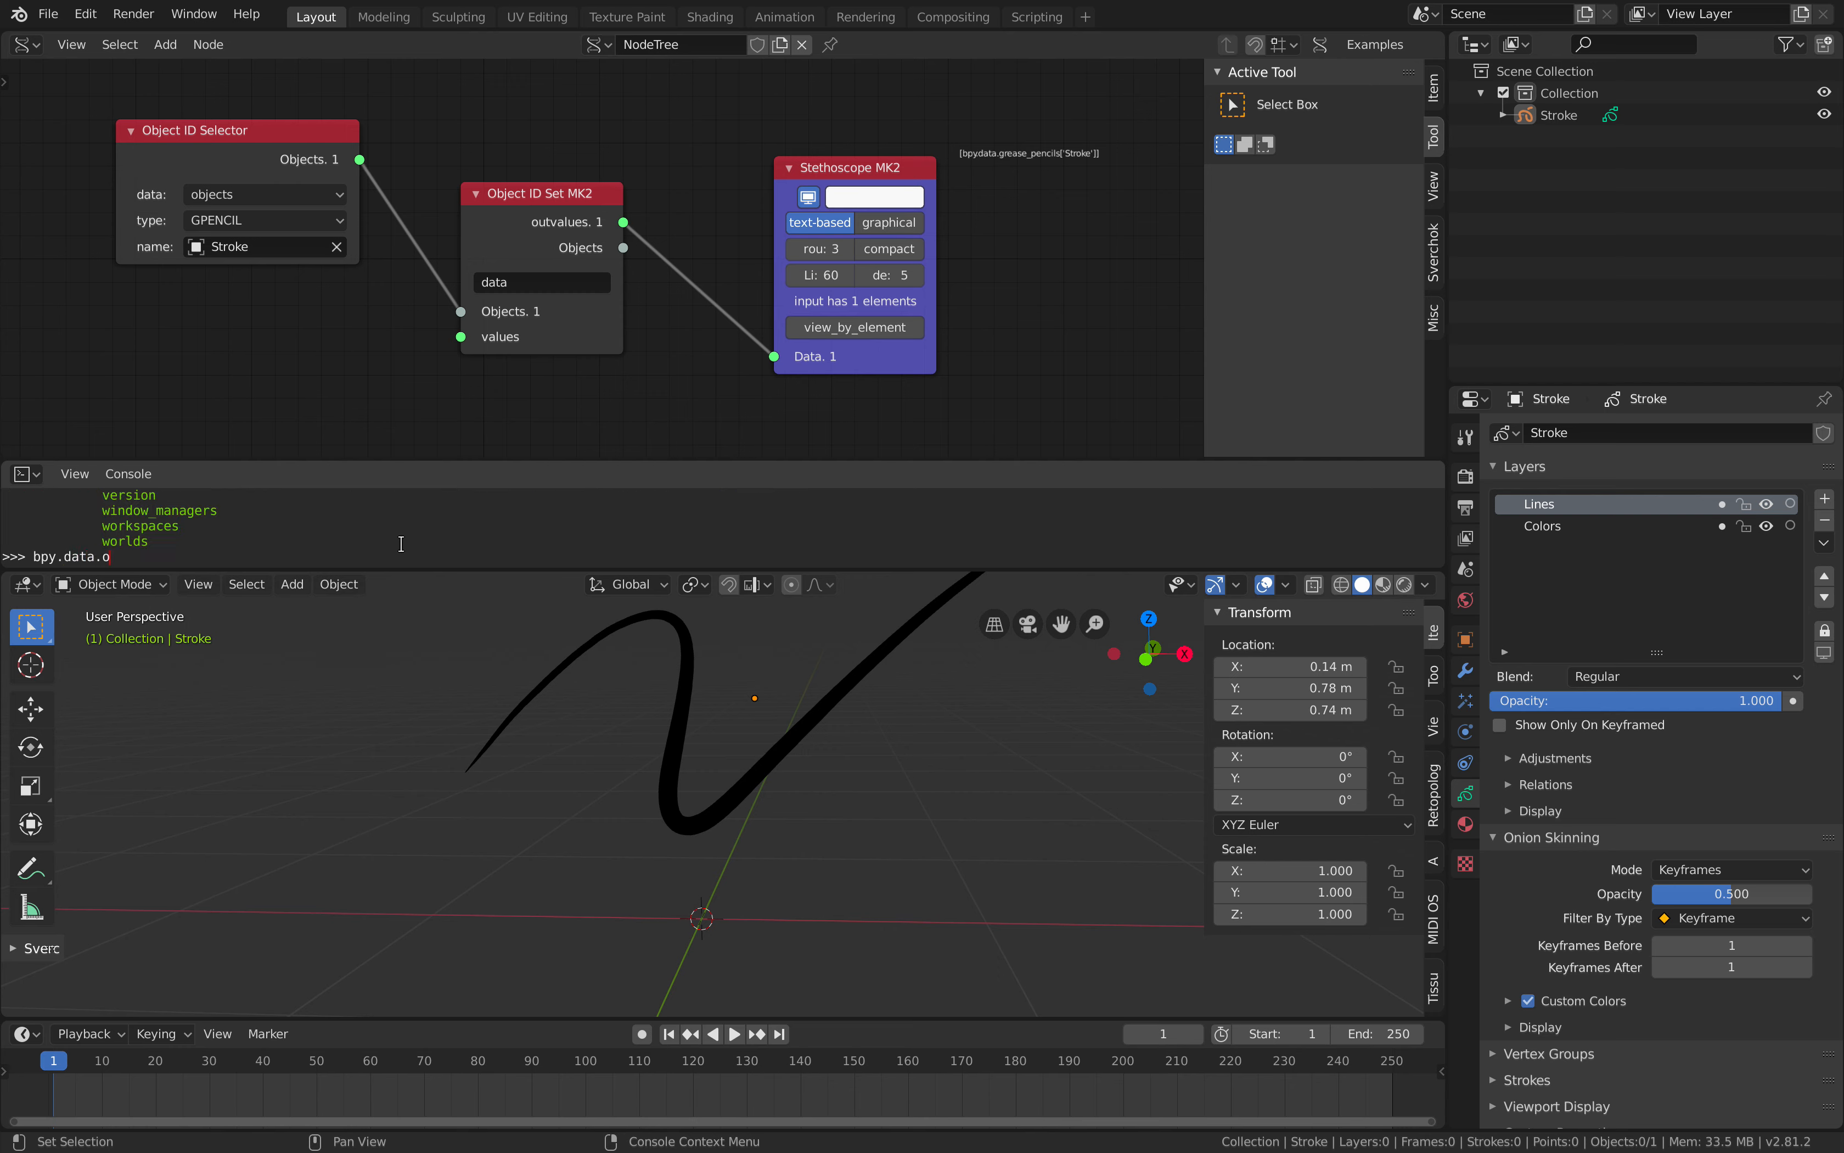
text(o)
key(ctrl+space)
text([)
key(ctrl+space)
key(Return)
Reuse the previous console expression to assign bpy.data.objects['Stroke'] to a variable named gpstroke.
key(Up)
key(Left)
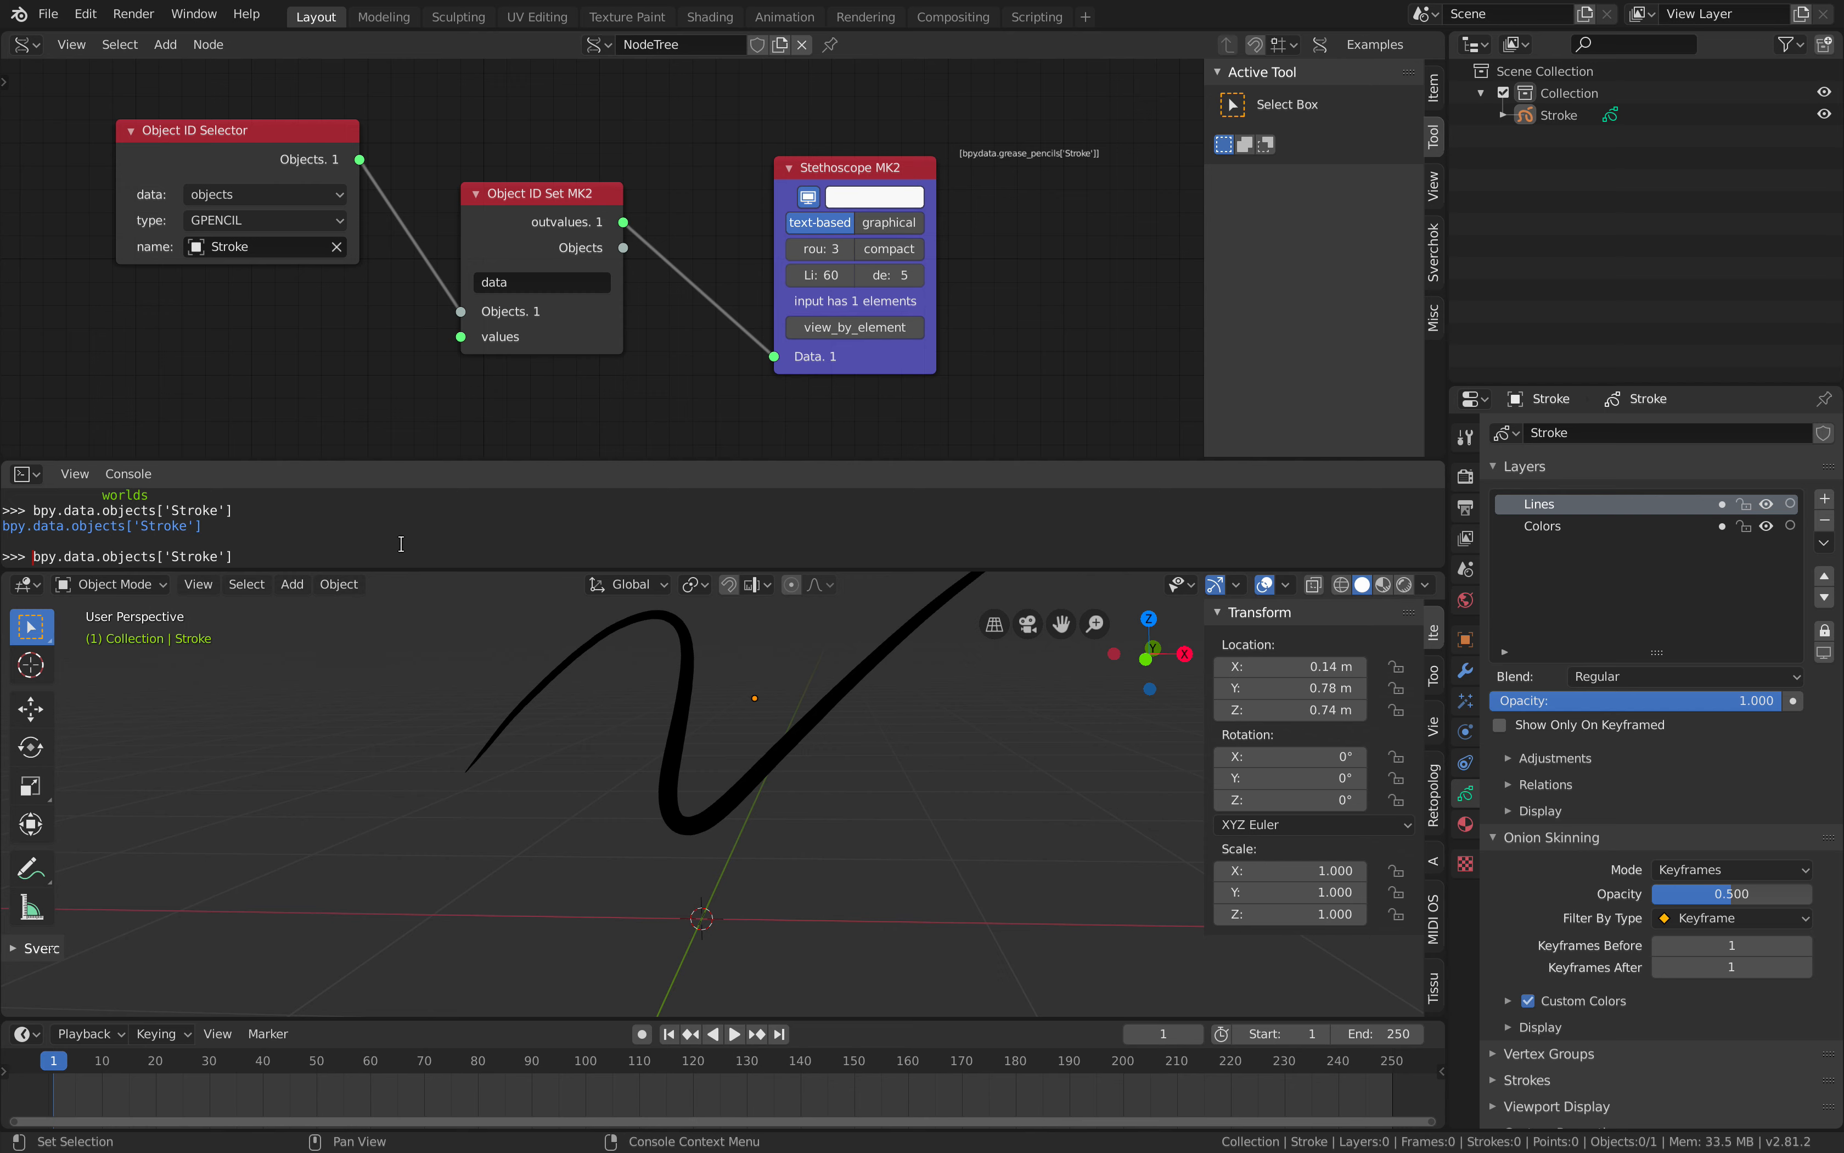
text(gpstroke )
text(=)
key(Return)
Evaluate gpstroke.data after enlarging the console and checking the GP-Object line on the Stack Exchange page.
text(gpstroke)
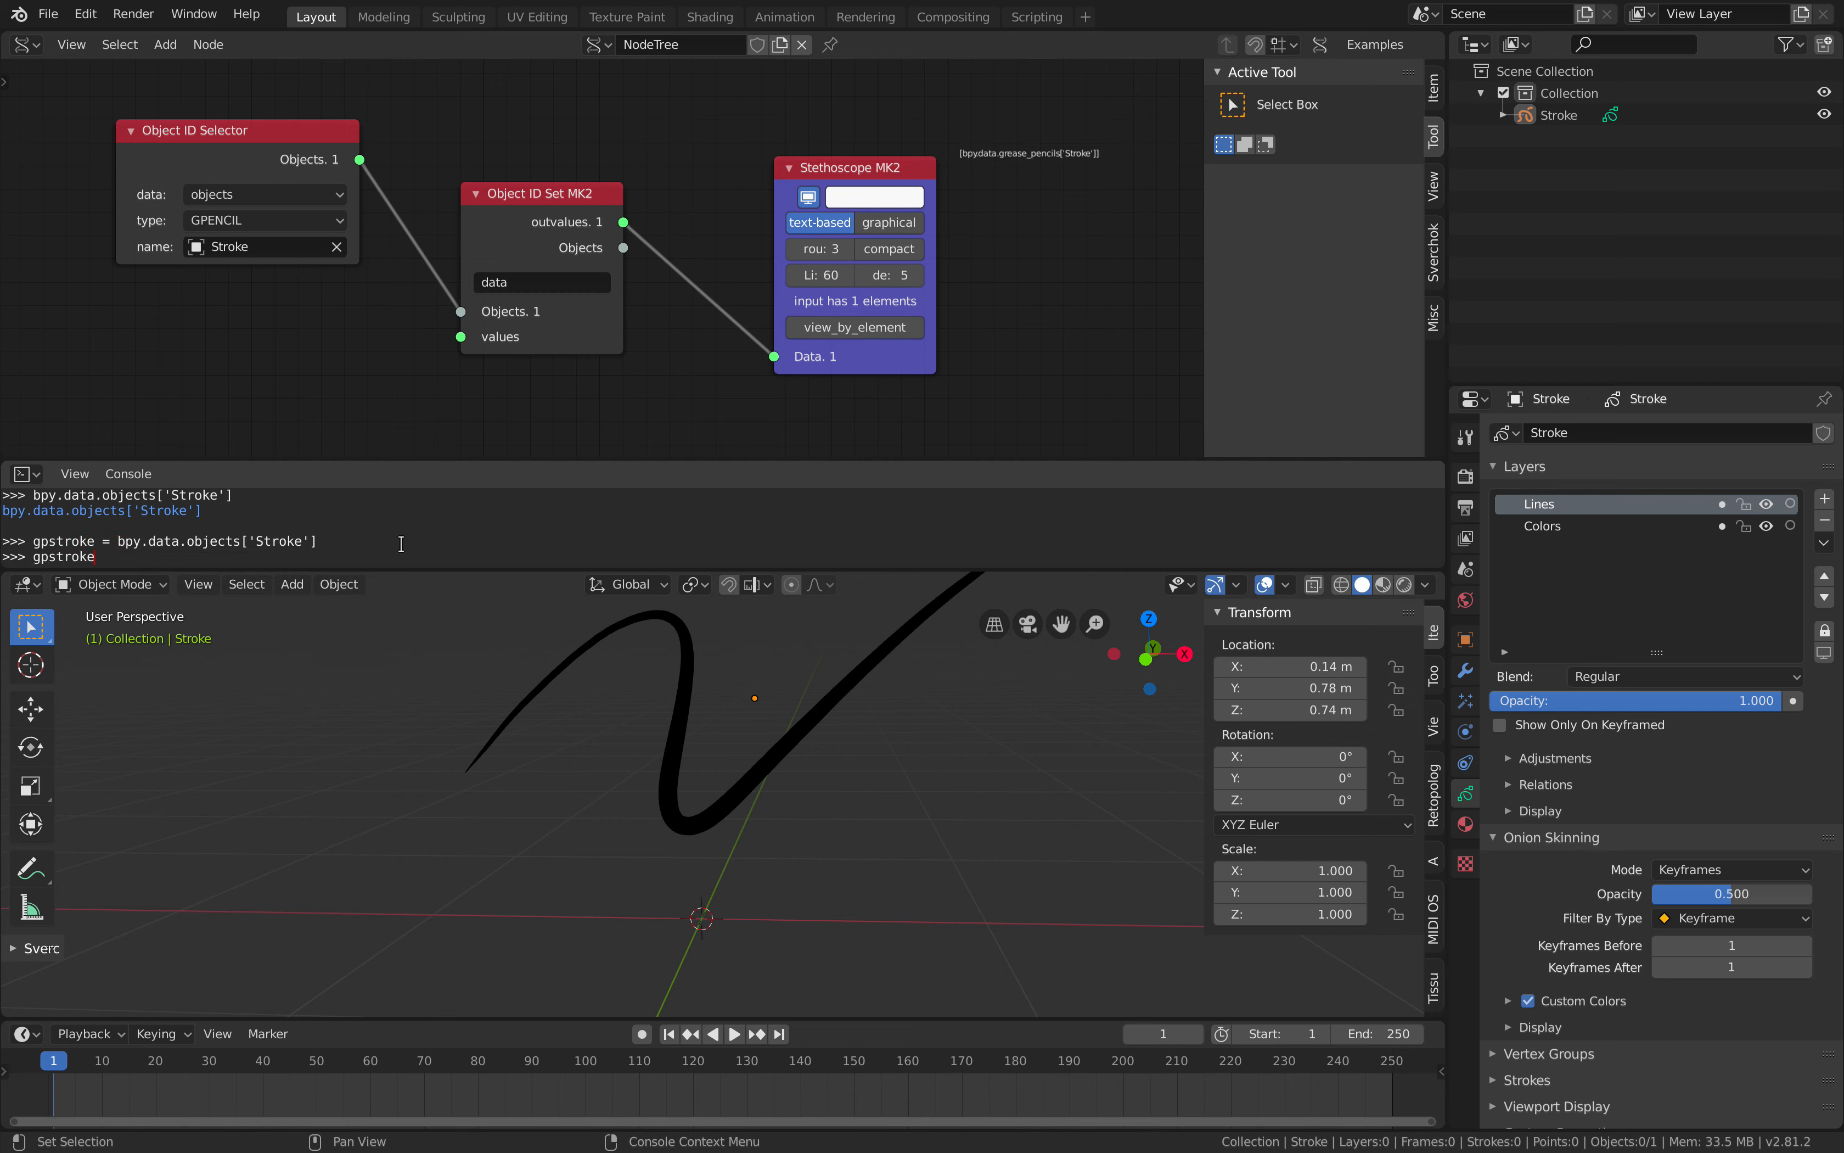
text(.)
key(ctrl+space)
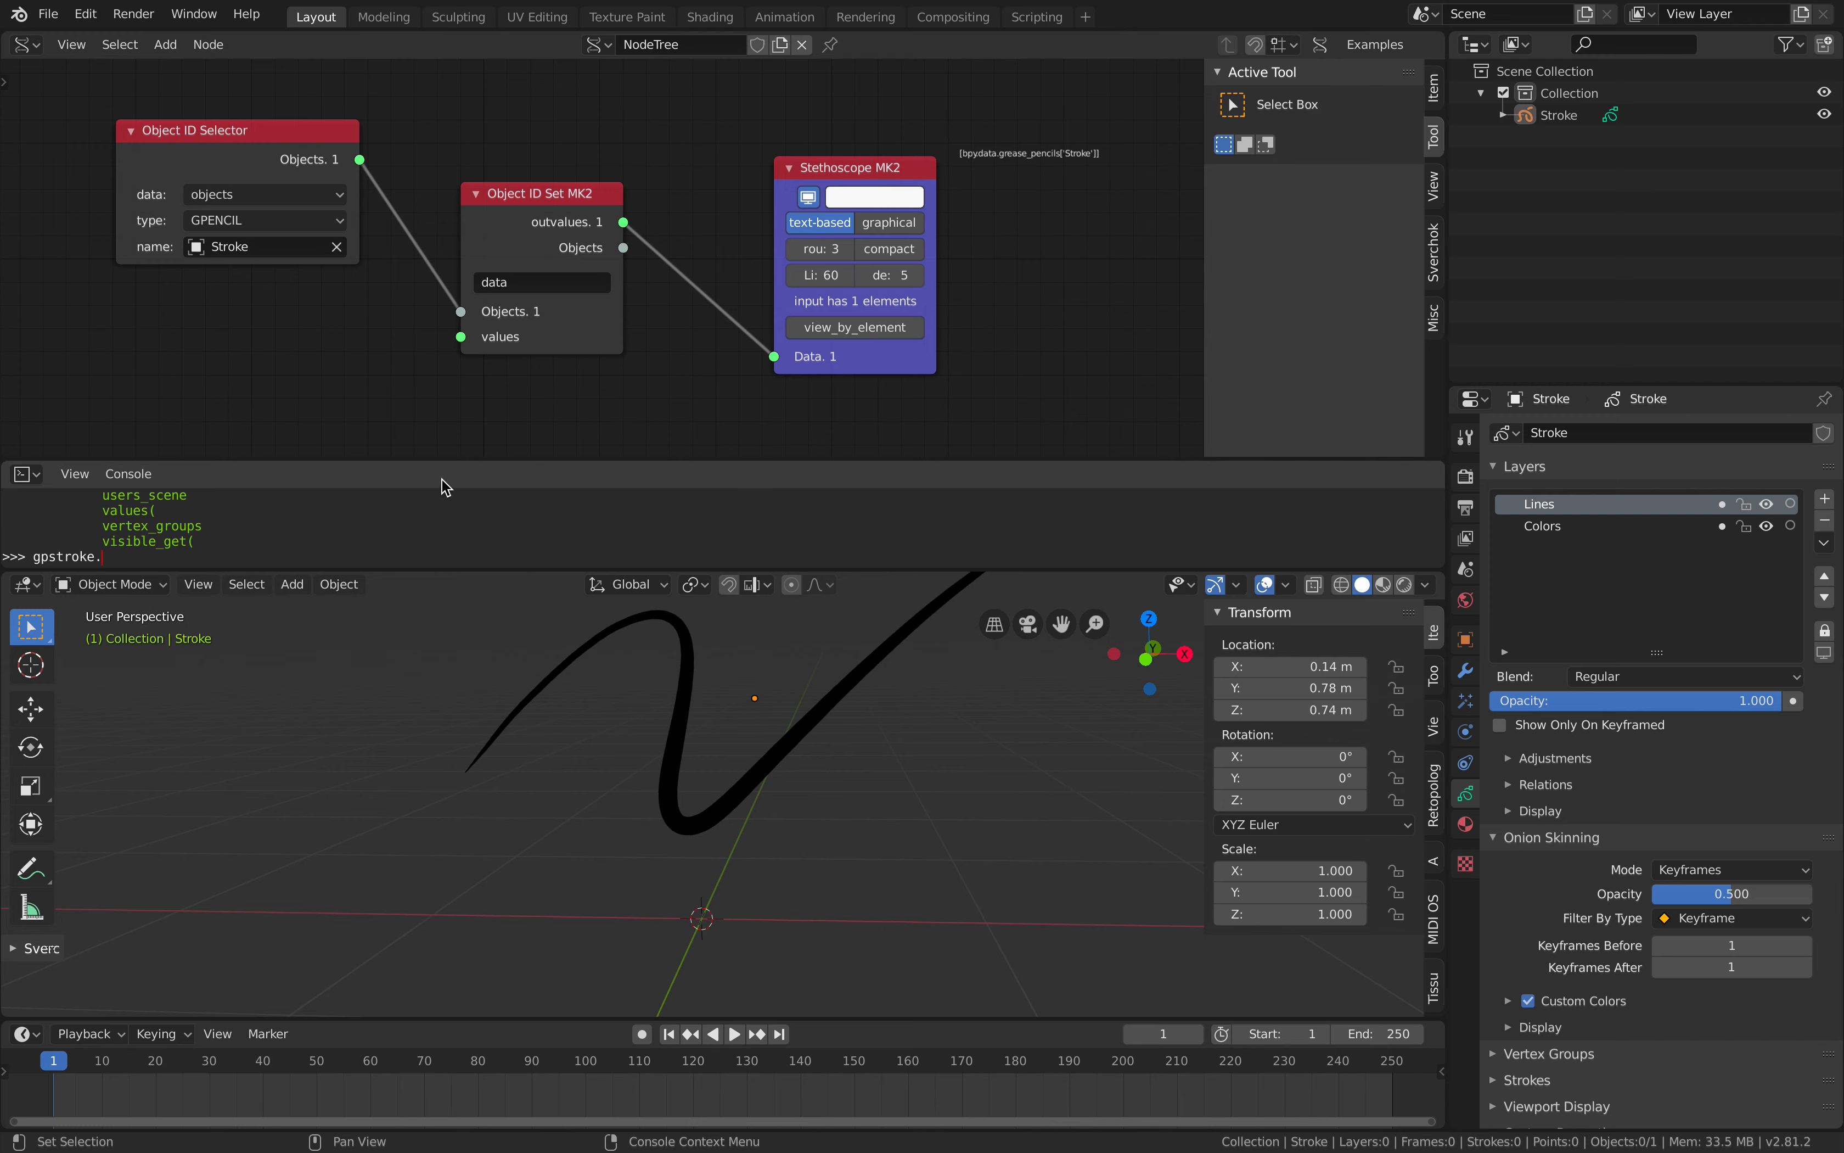
drag(446, 462, 441, 400)
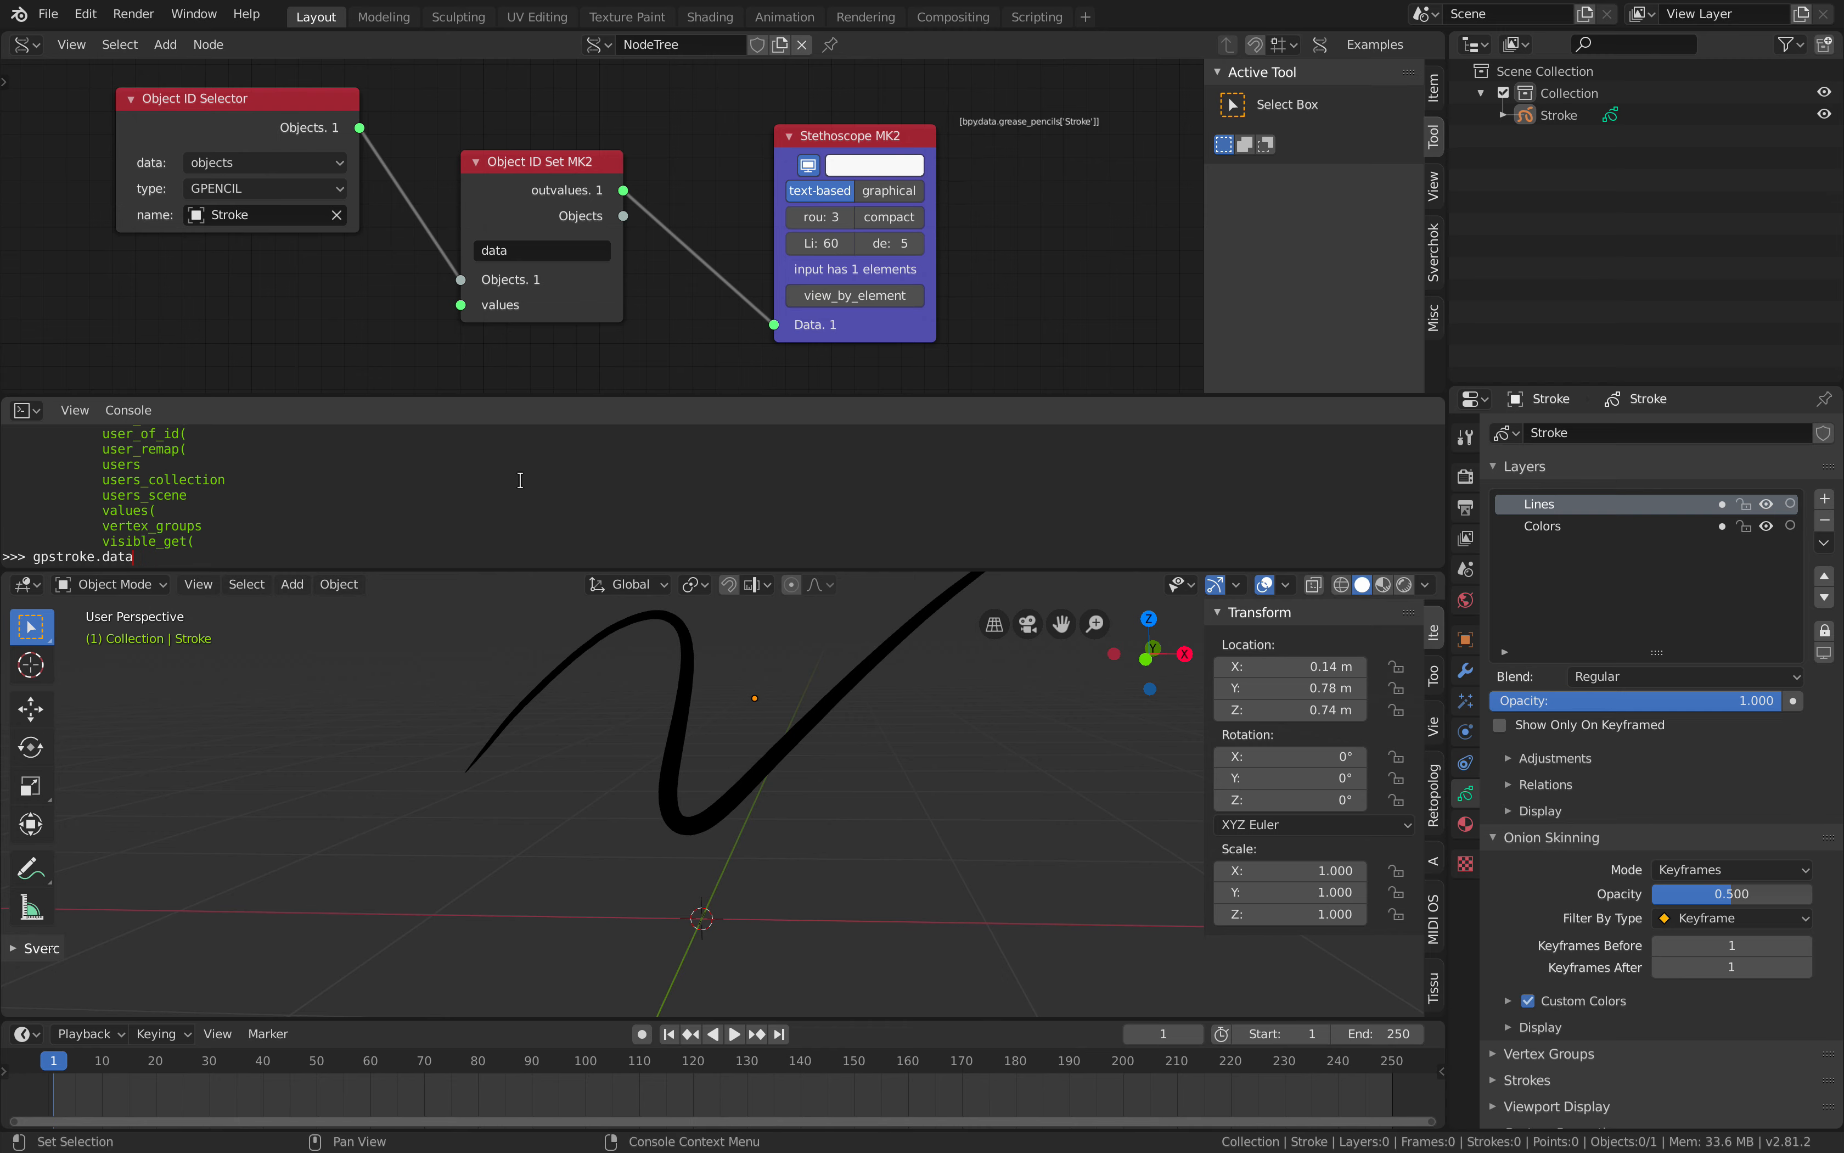
key(ctrl+Right)
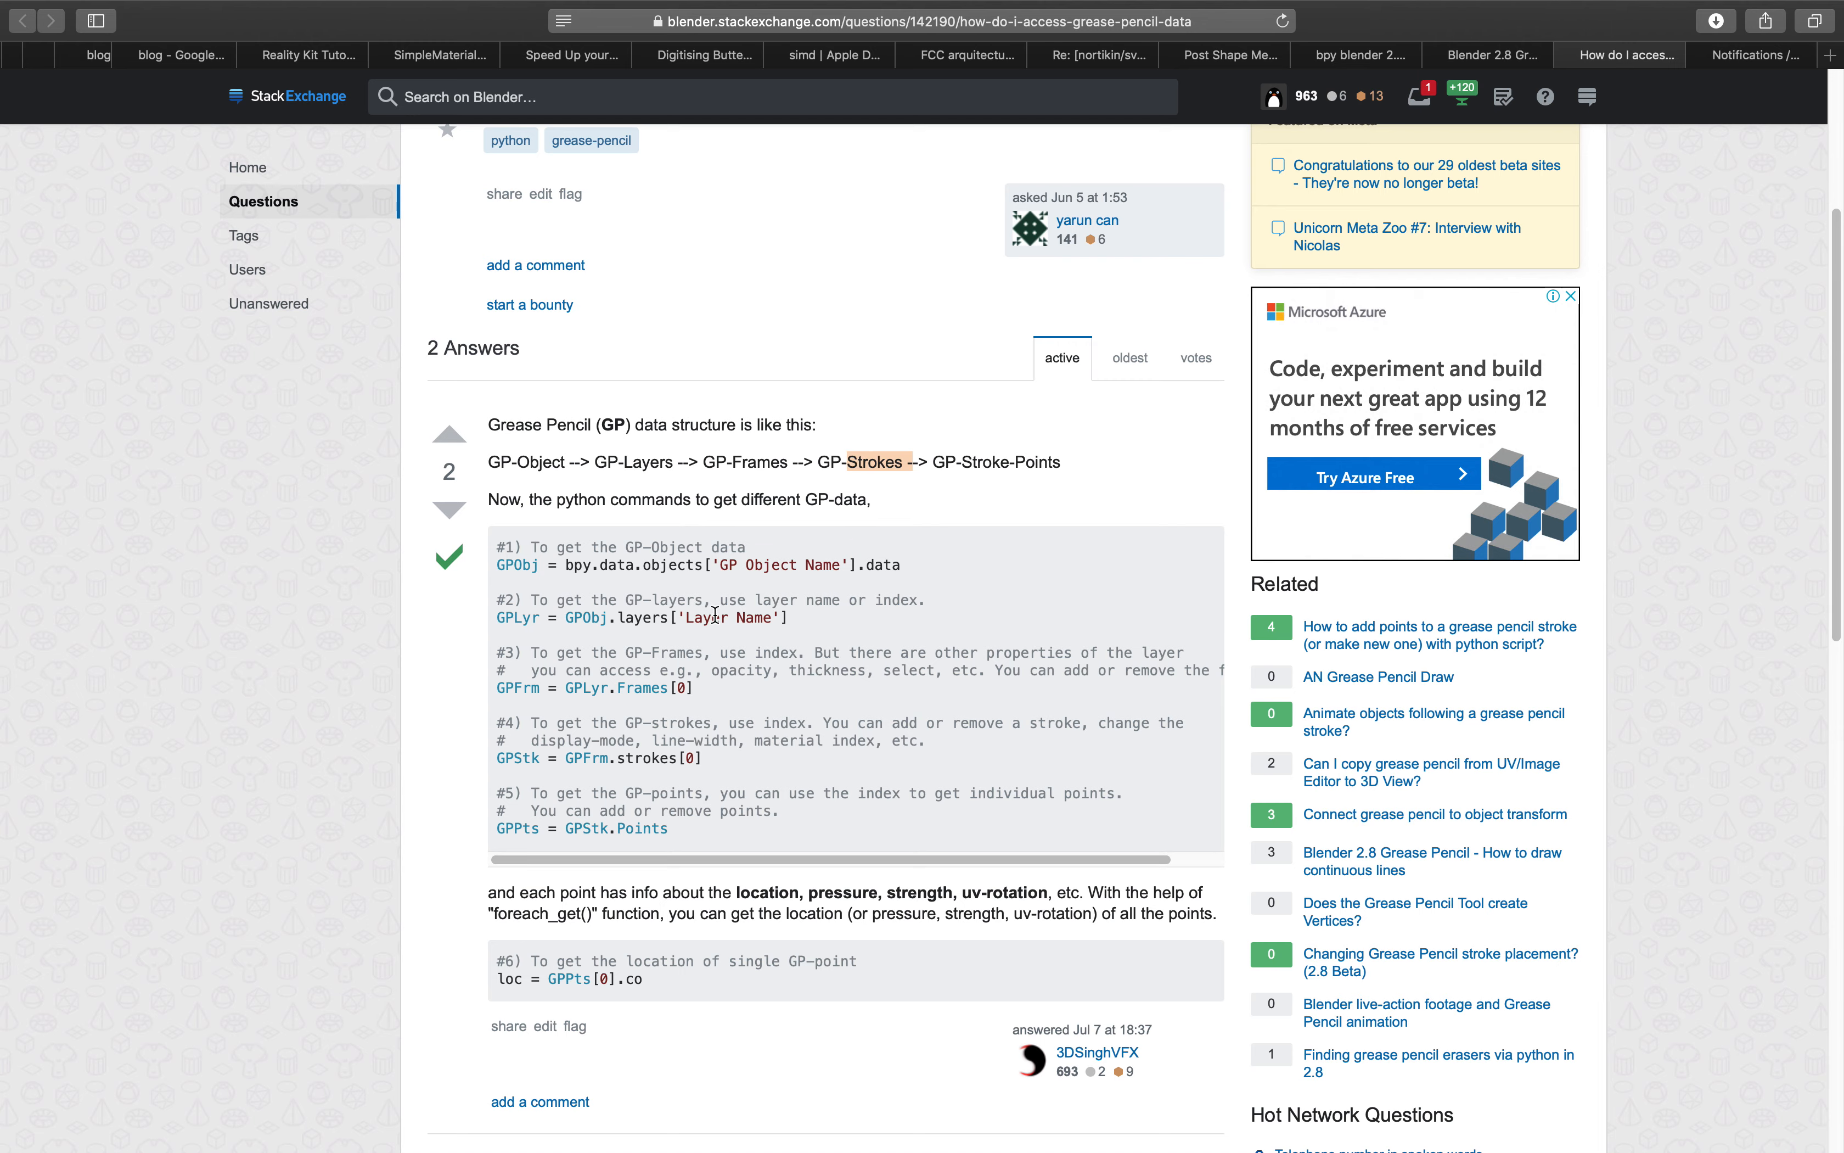
key(ctrl+Left)
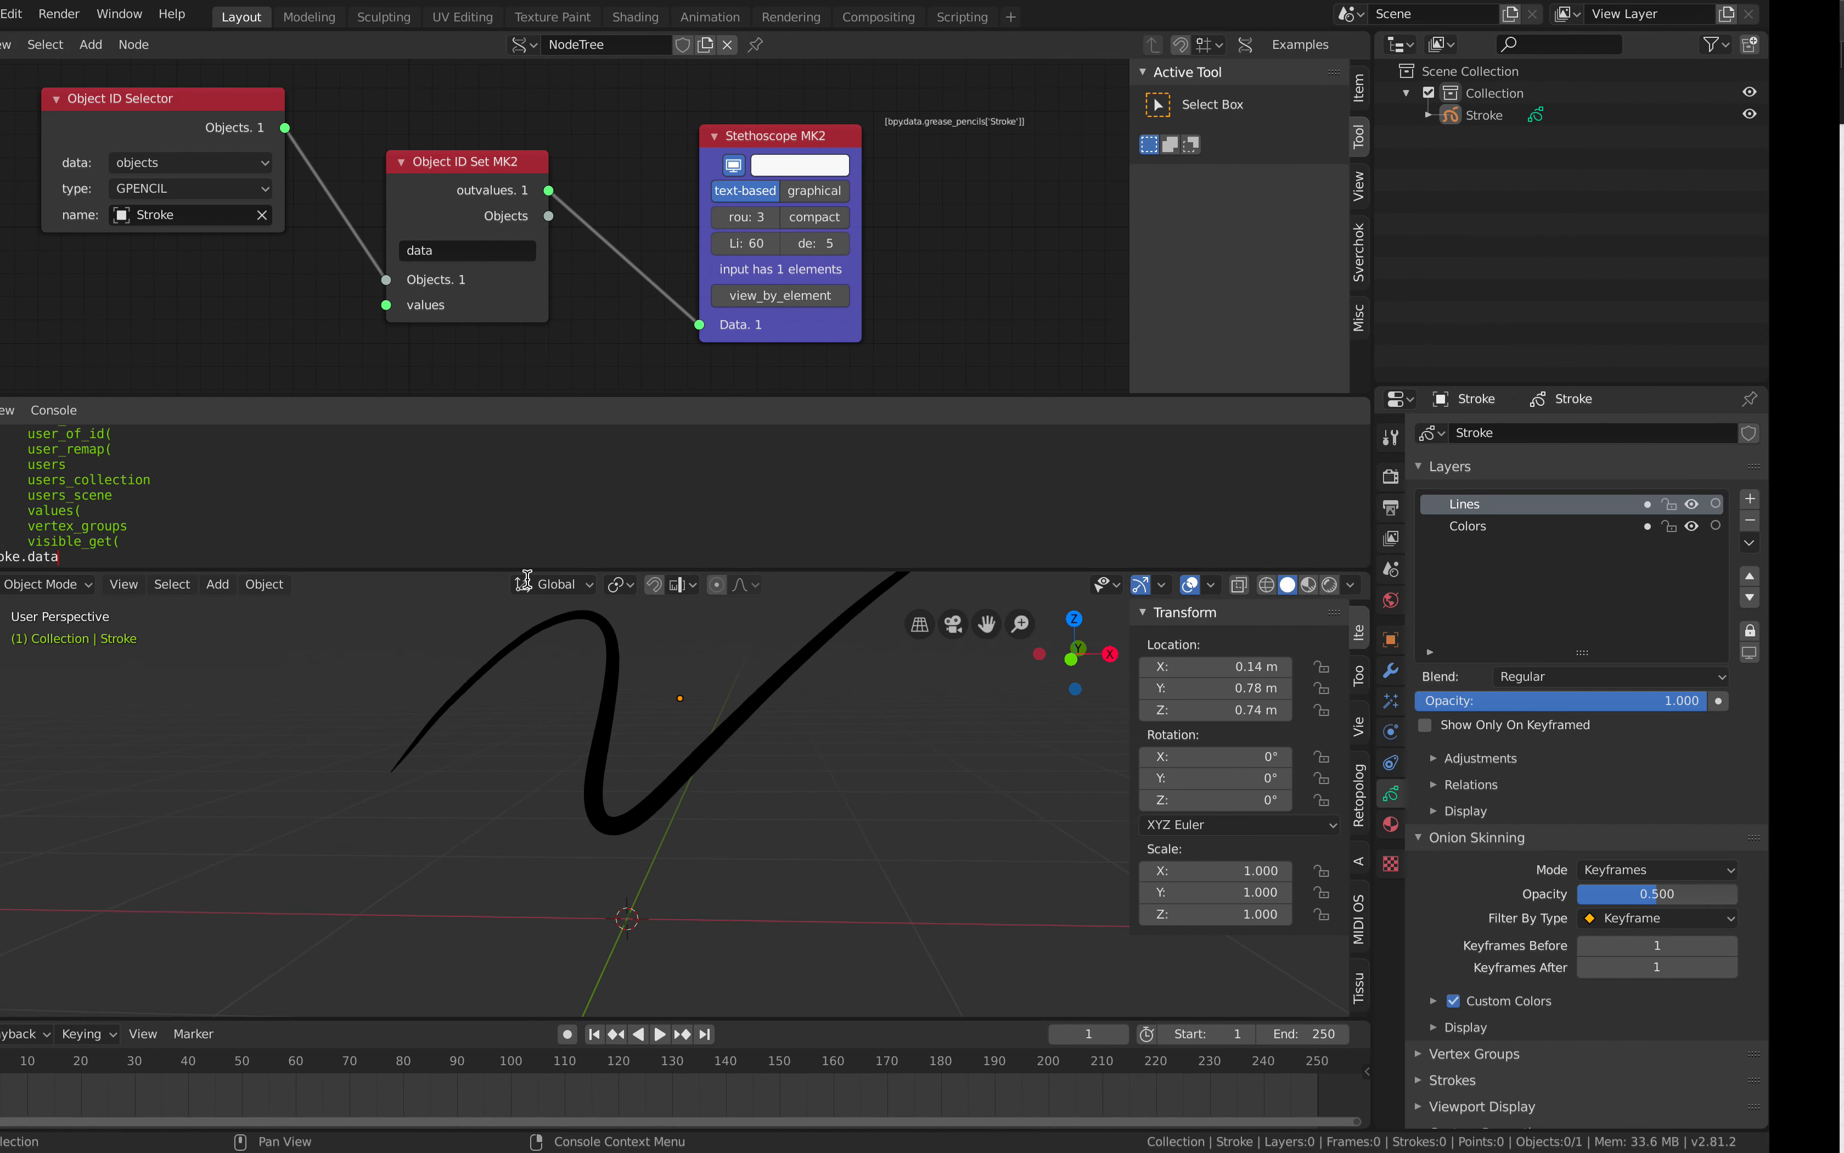
key(Return)
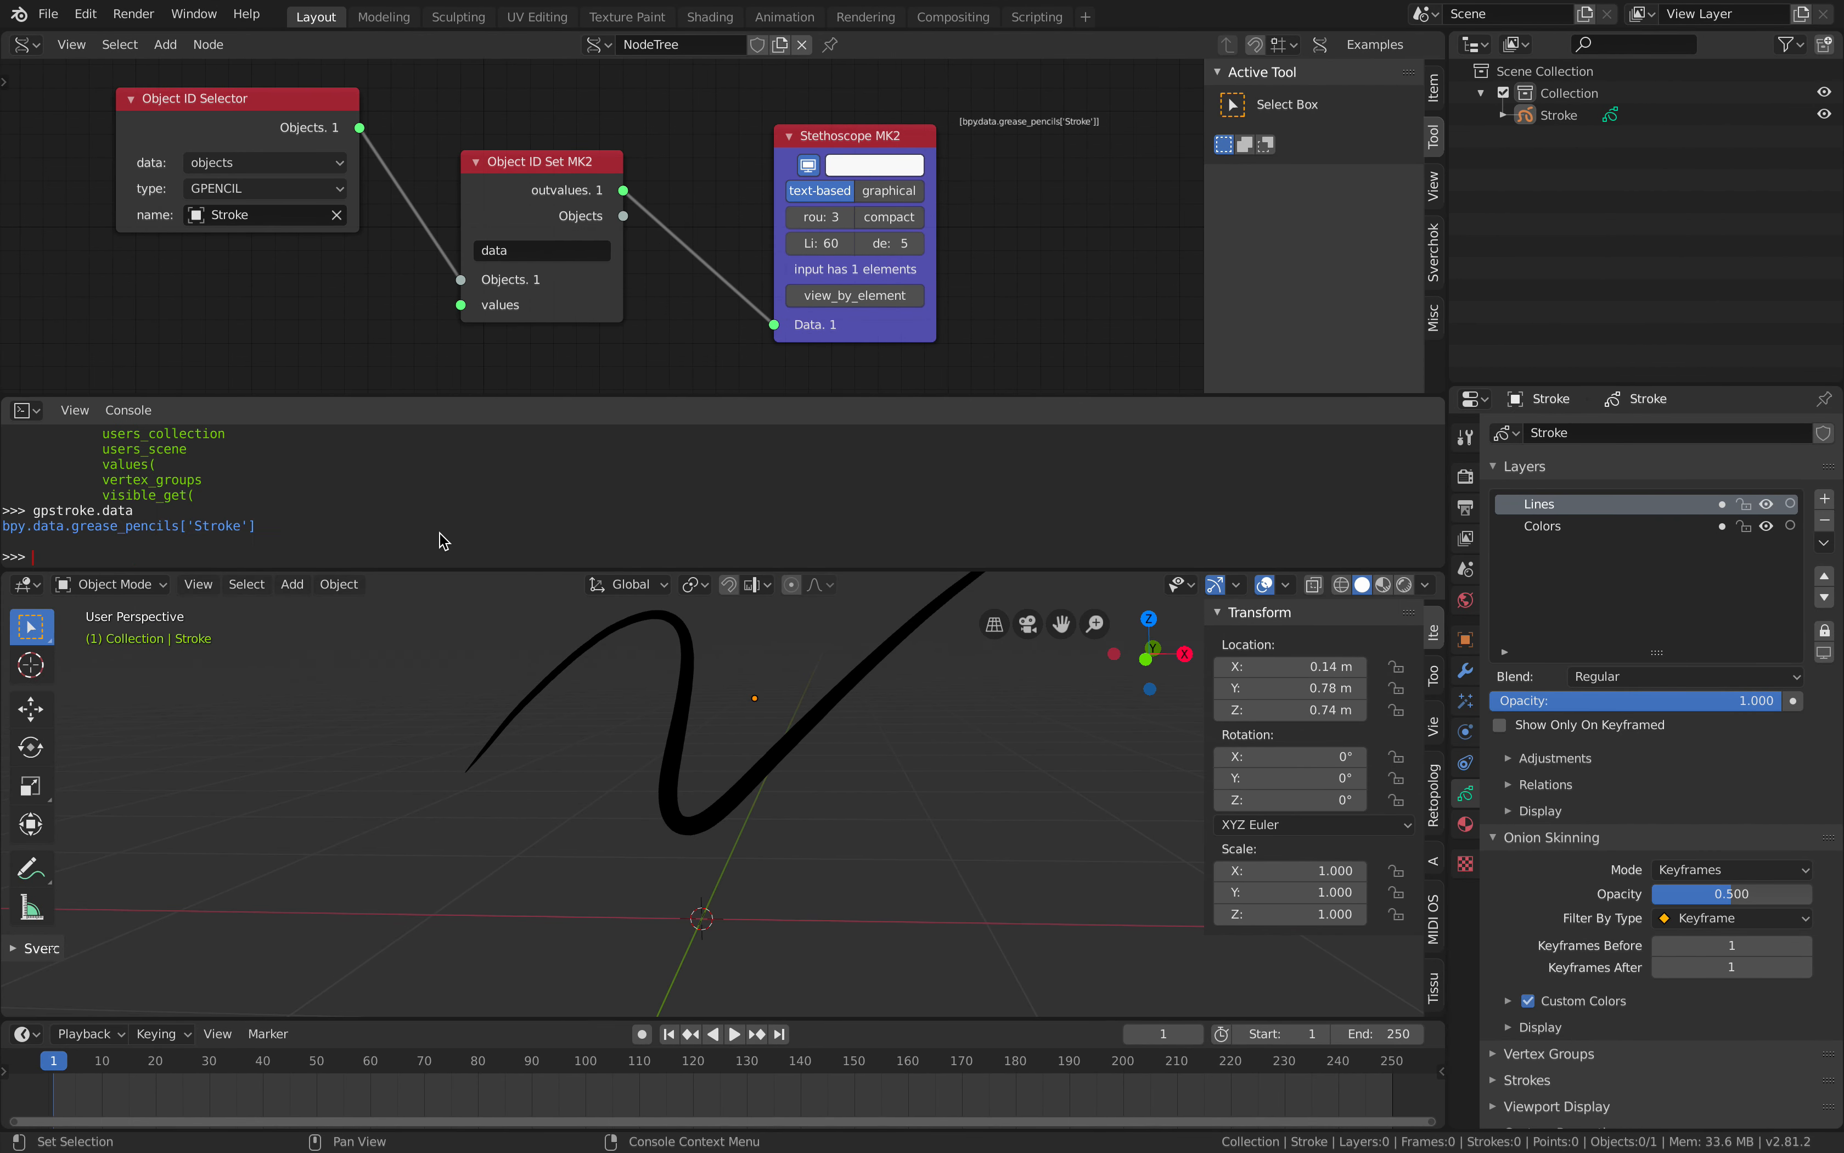
Extend the expression and evaluate gpstroke.data.layers['Lines'] in the console.
key(Up)
text(.)
key(ctrl+space)
text(layers)
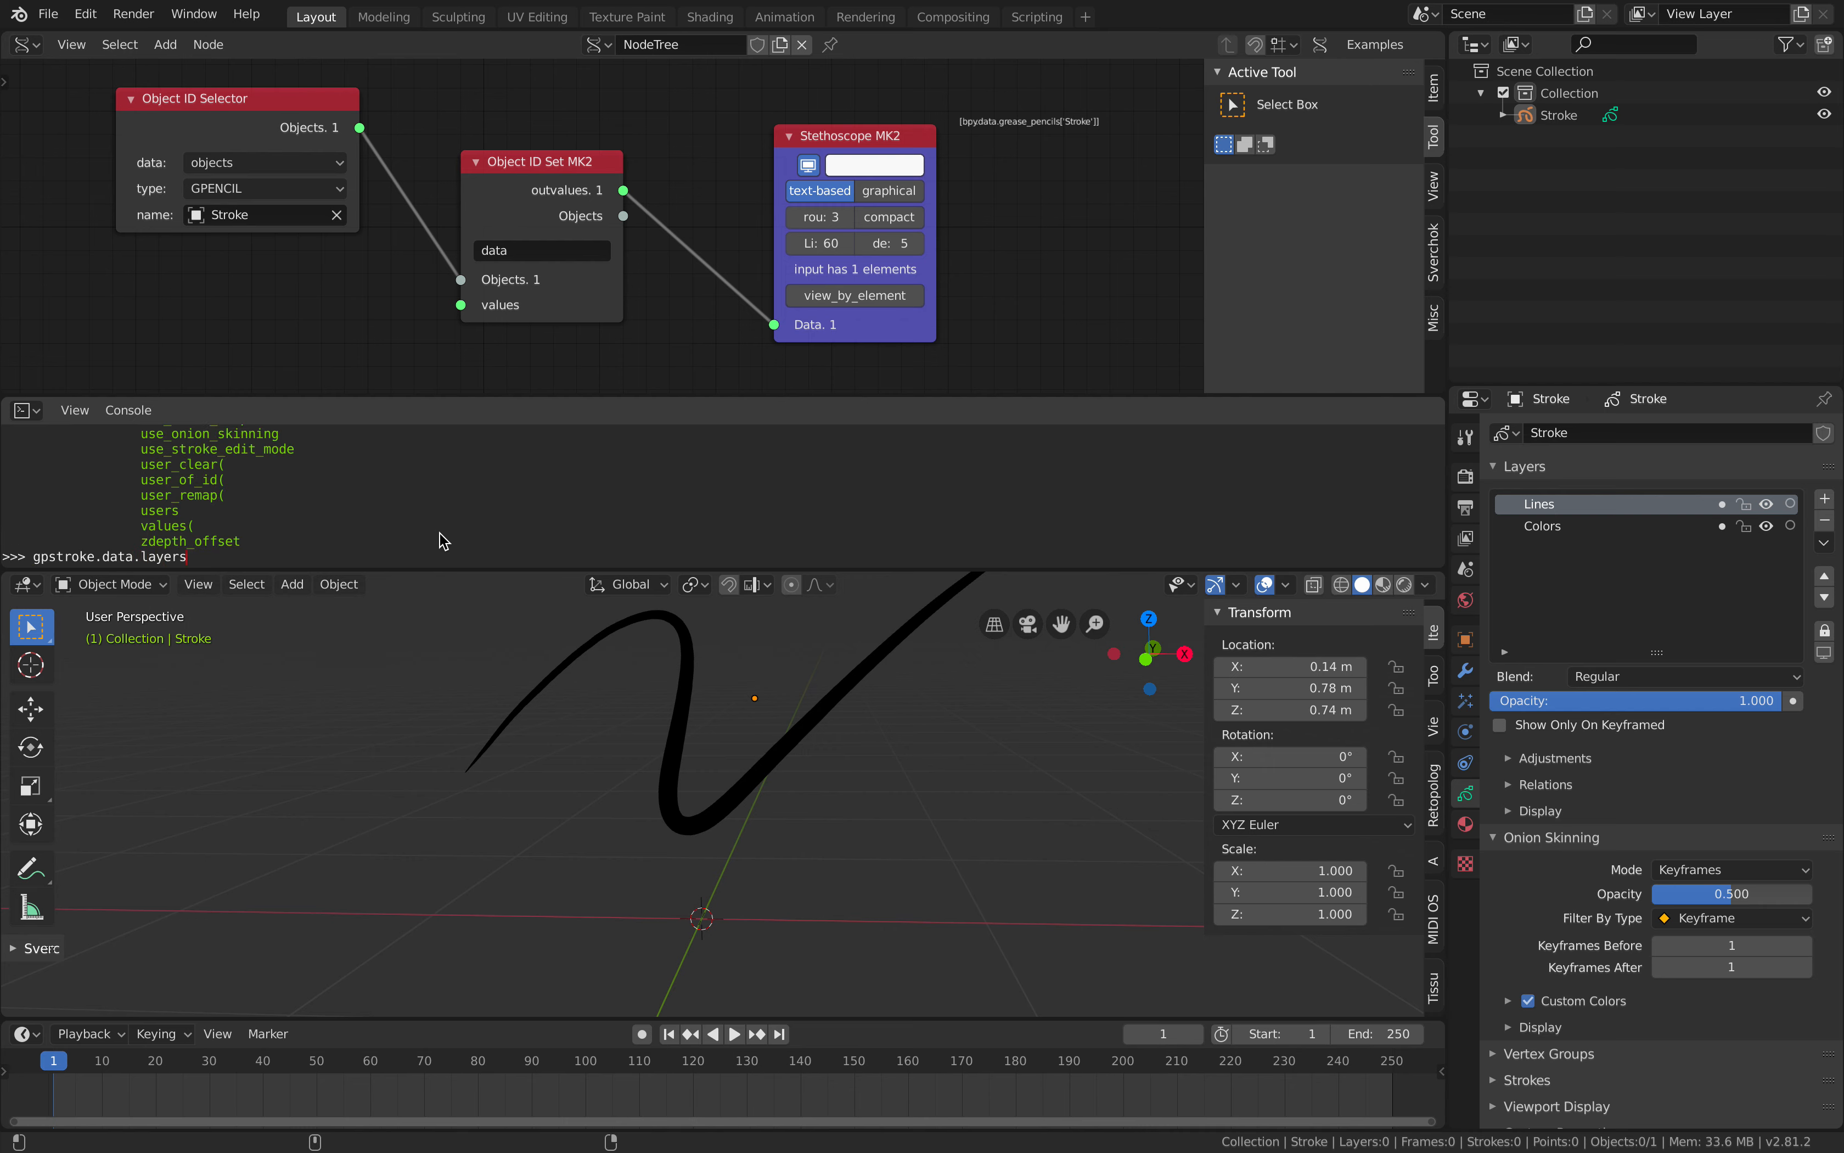
key(ctrl+space)
text(Lines)
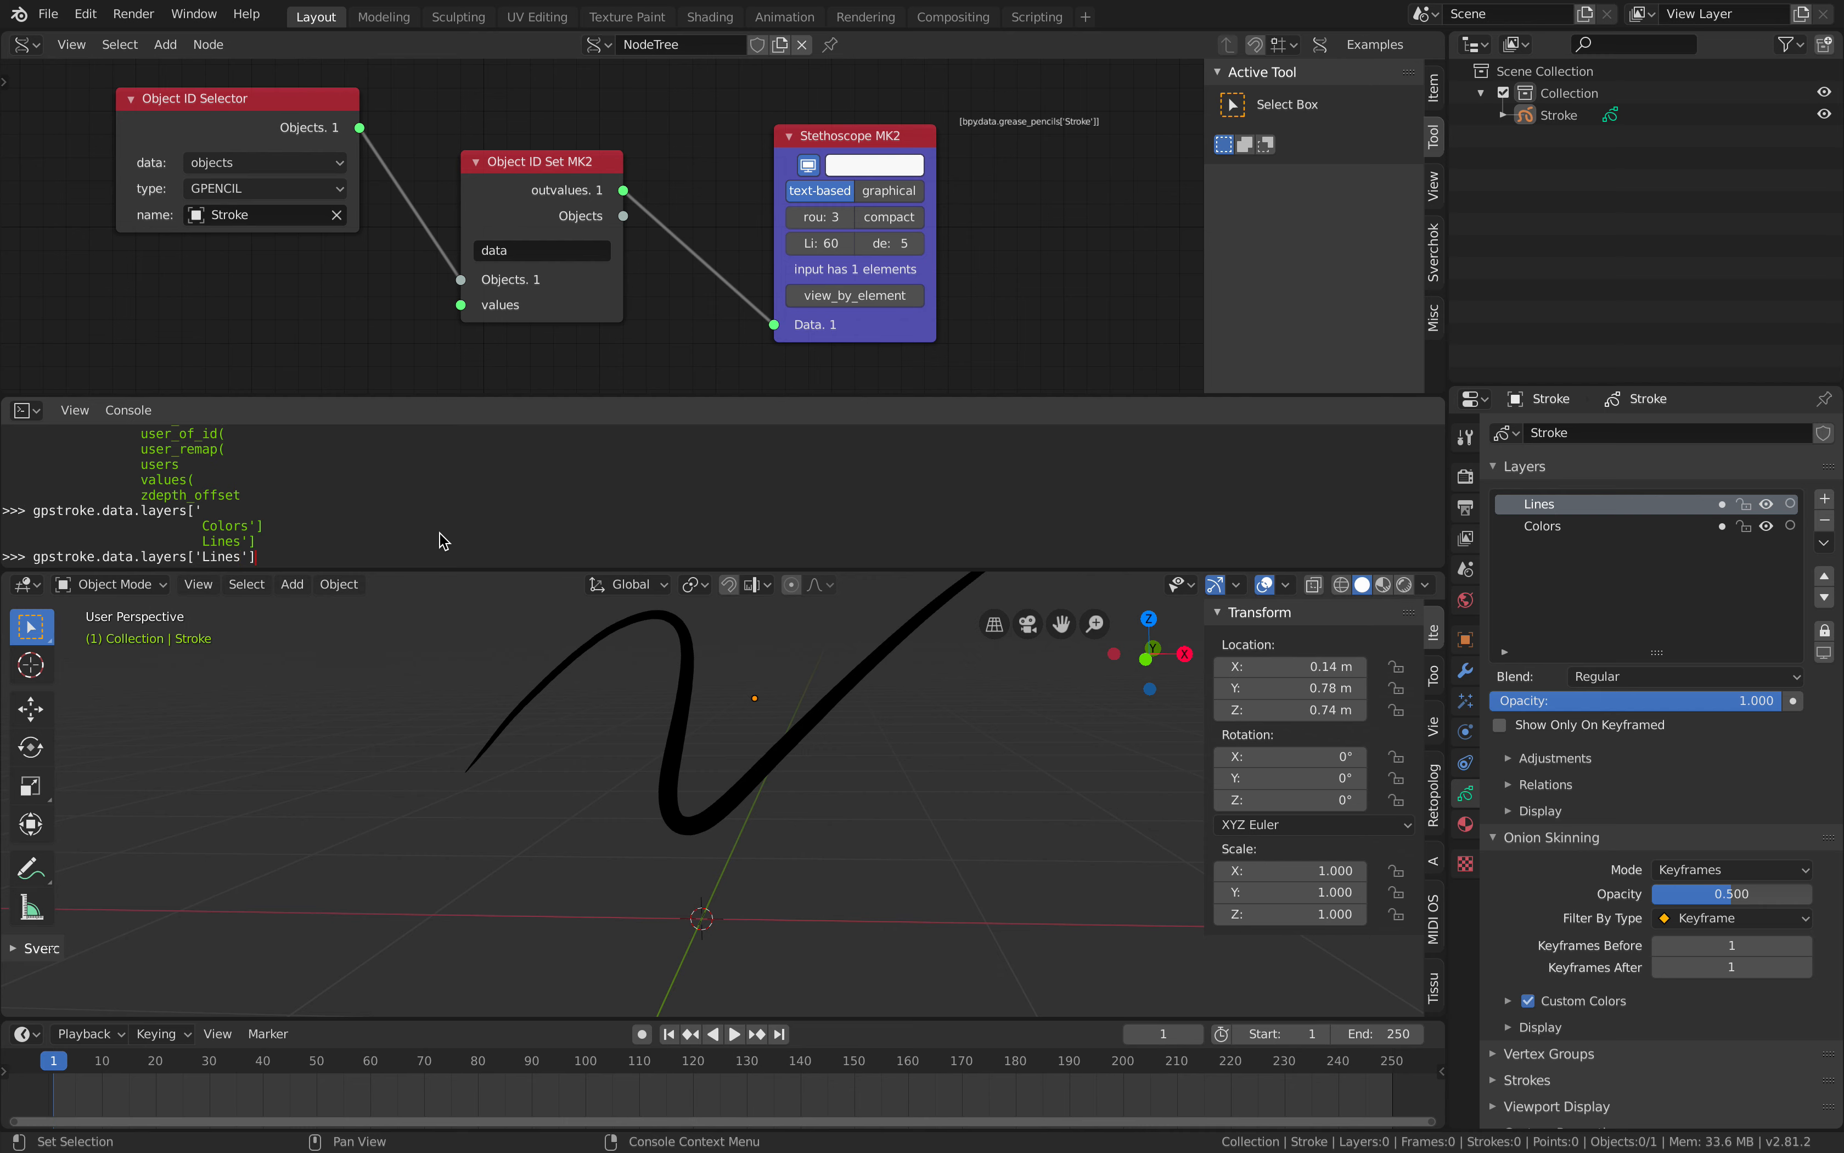
key(Return)
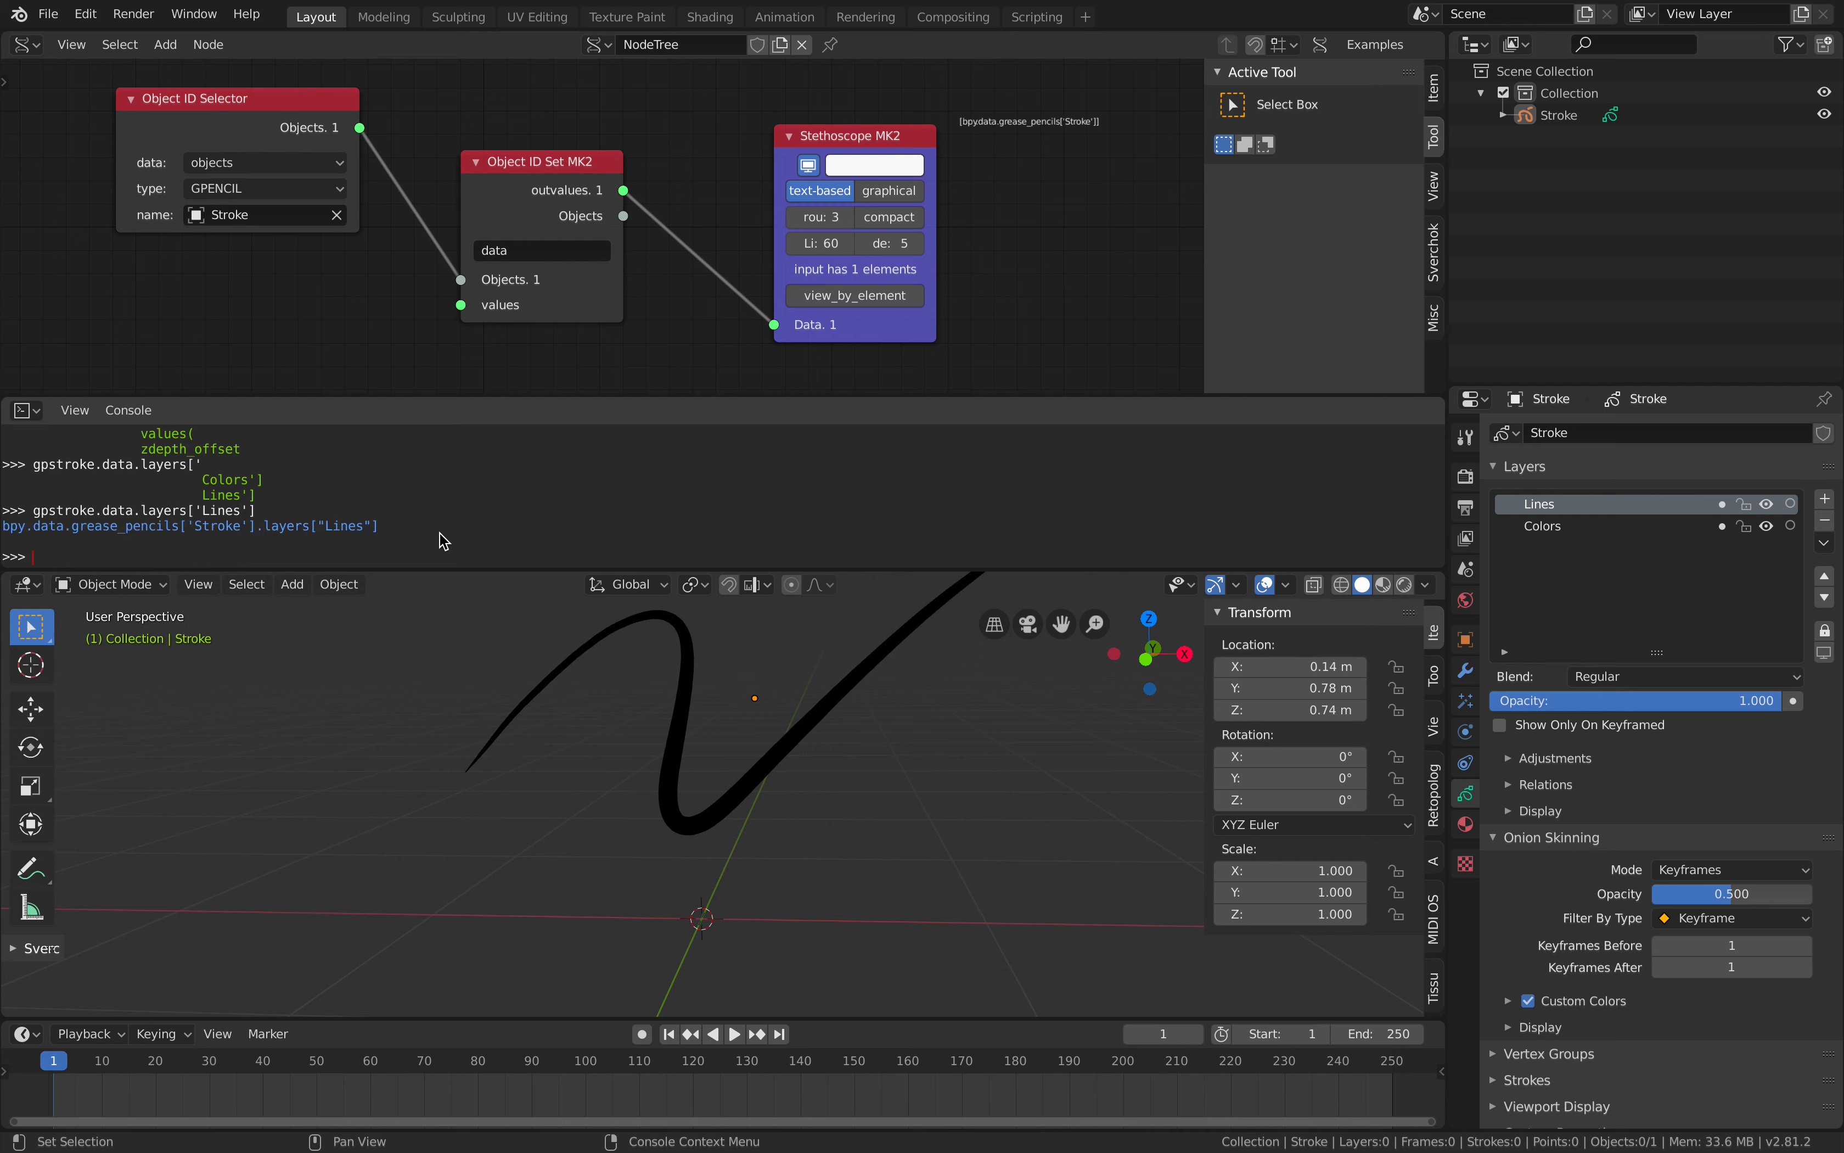
Access the Lines layer's first frame by evaluating gpstroke.data.layers['Lines'].frames[0].
key(Up)
text(.)
key(Tab)
text(fram)
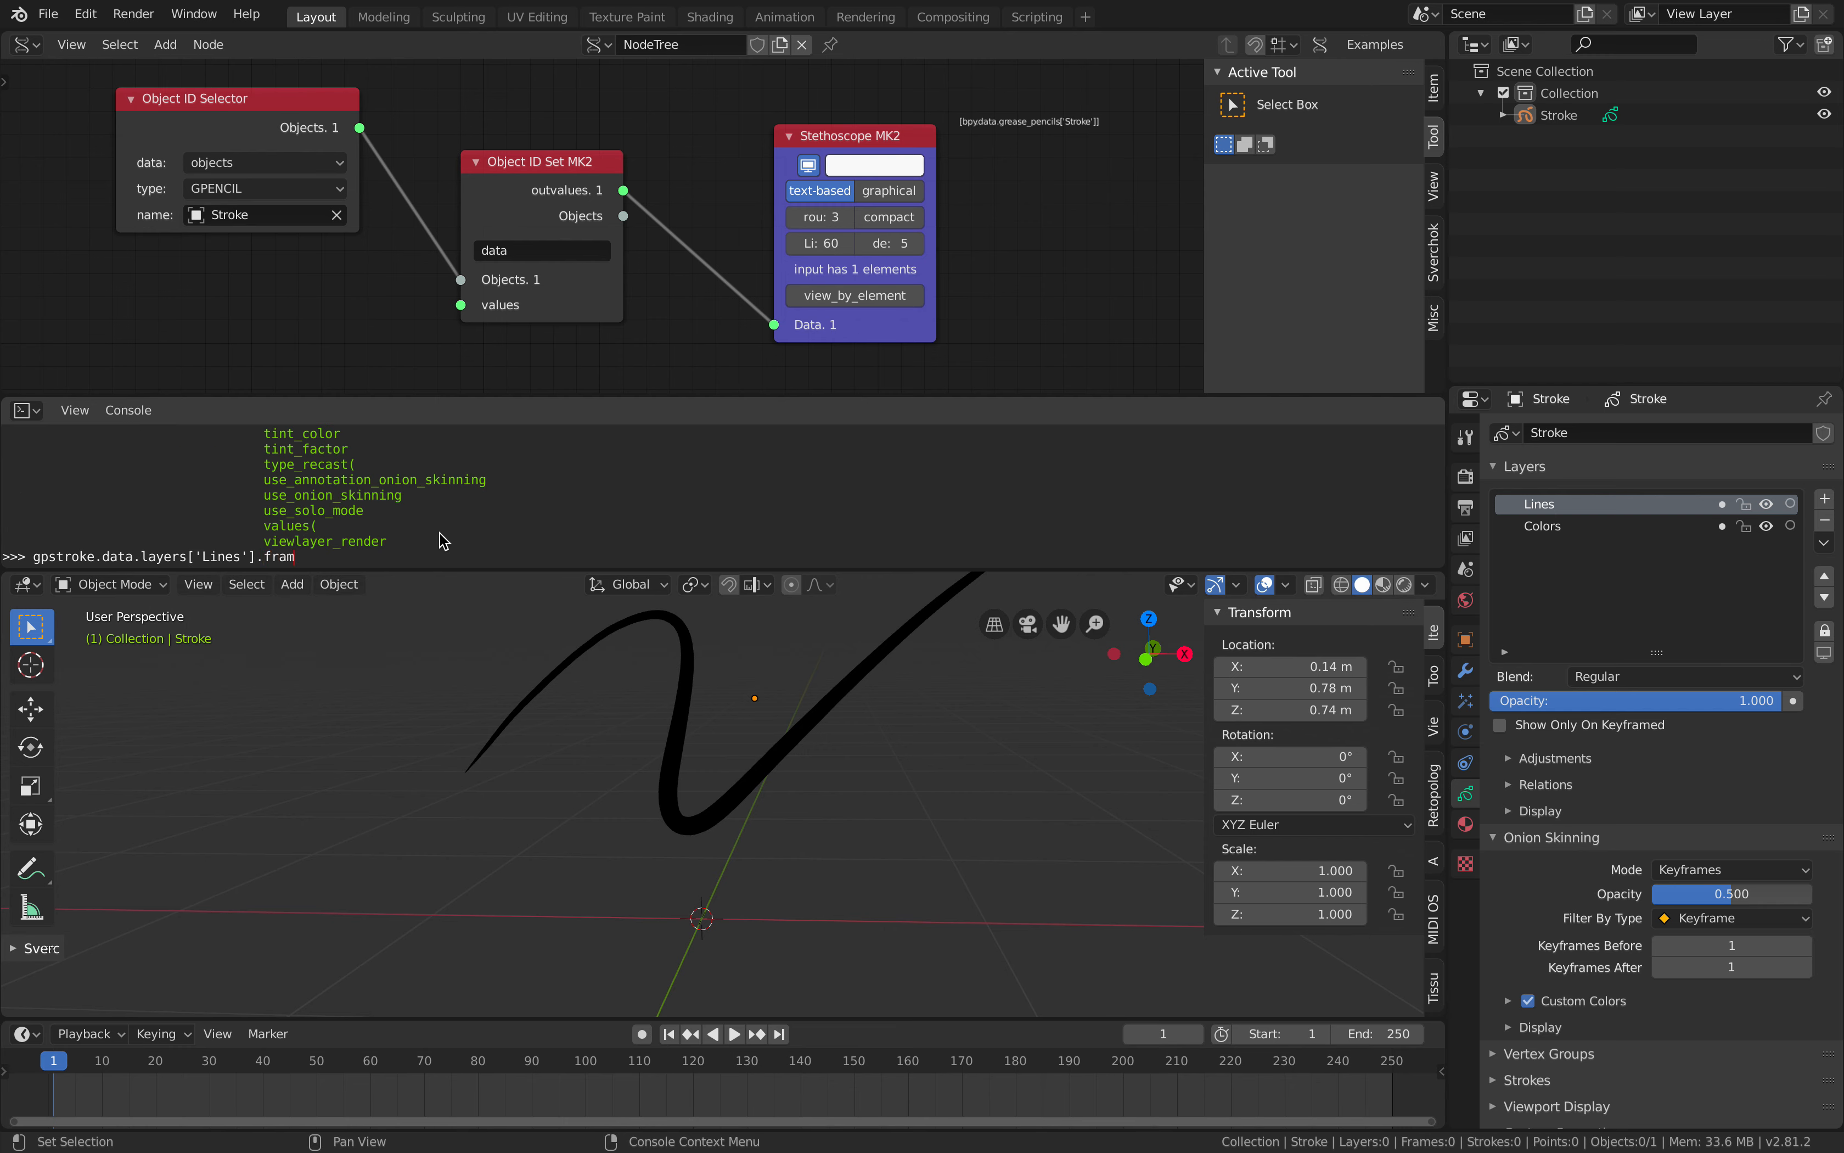
text(es[0])
key(Return)
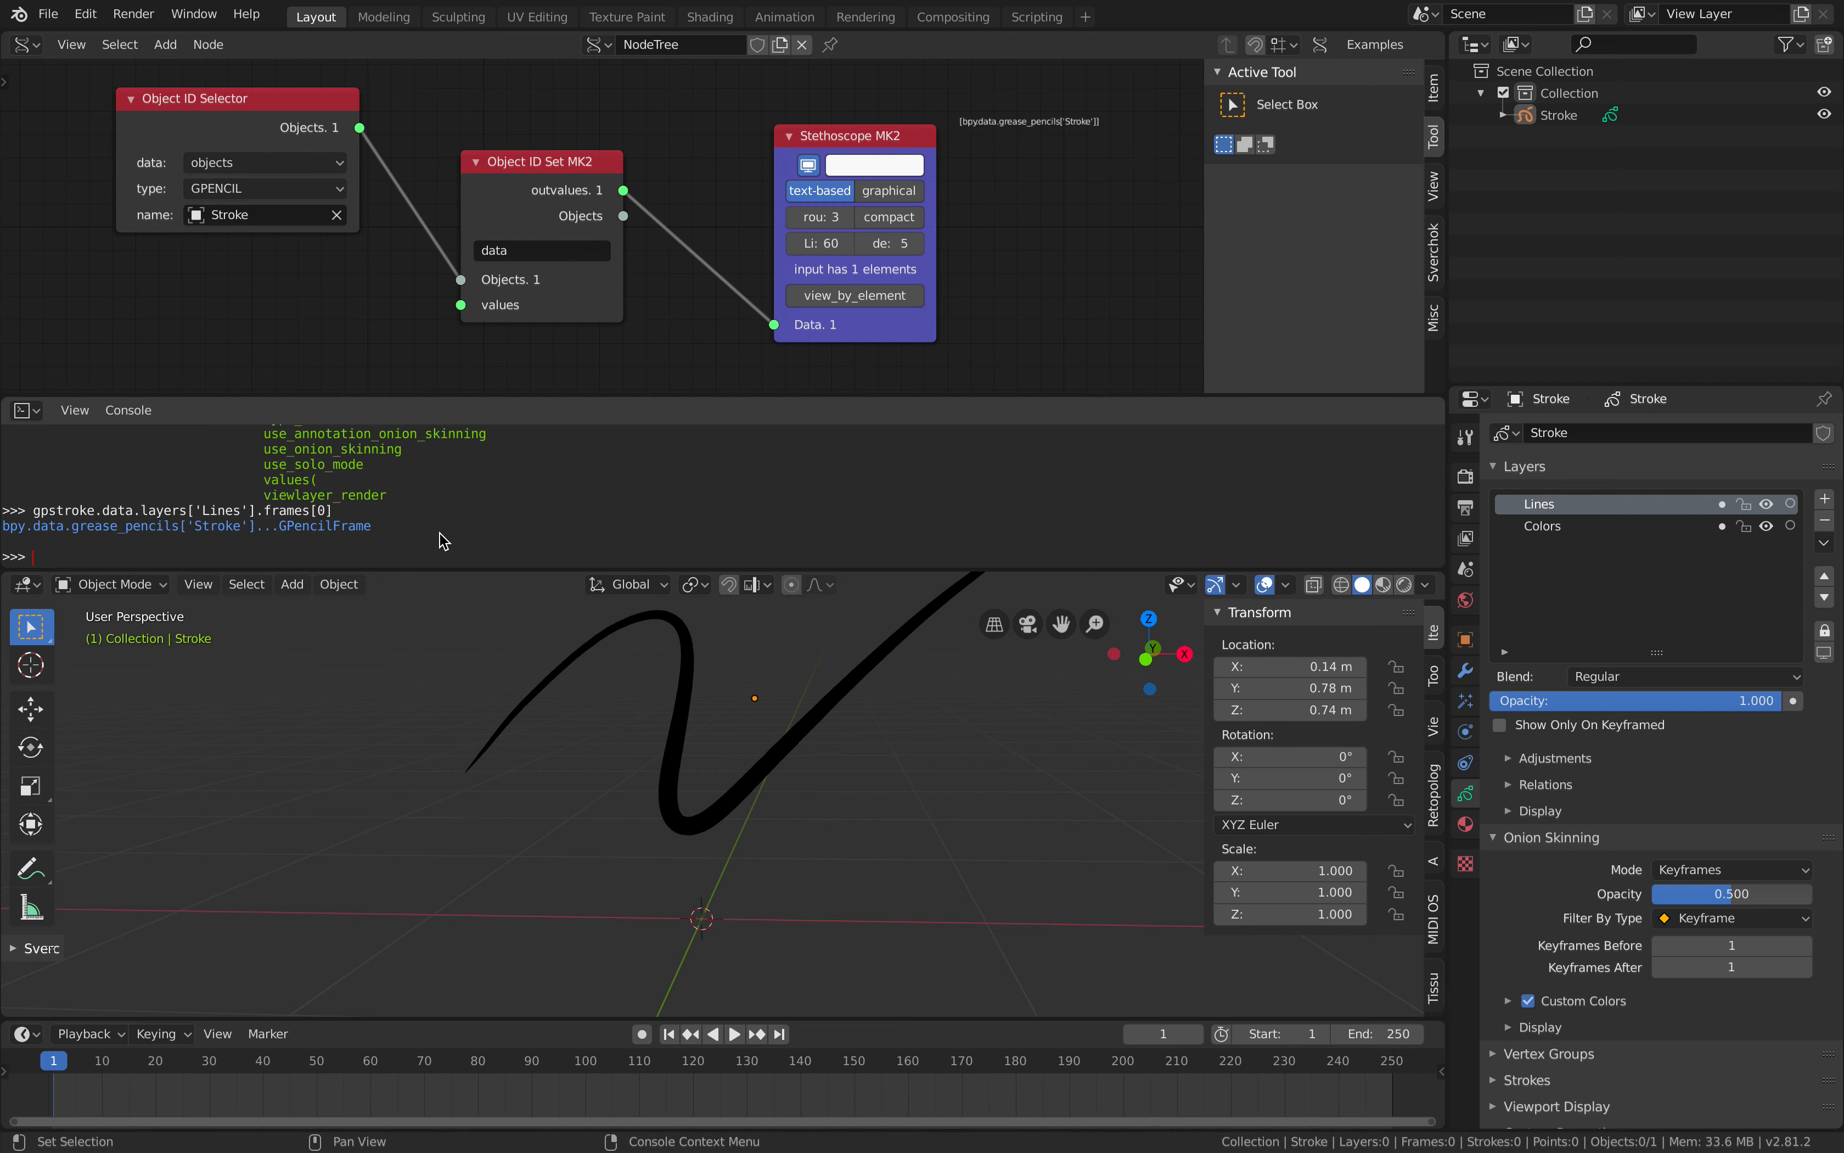
Access that frame's first stroke by appending .strokes[0] to the recalled expression and evaluating it.
key(Up)
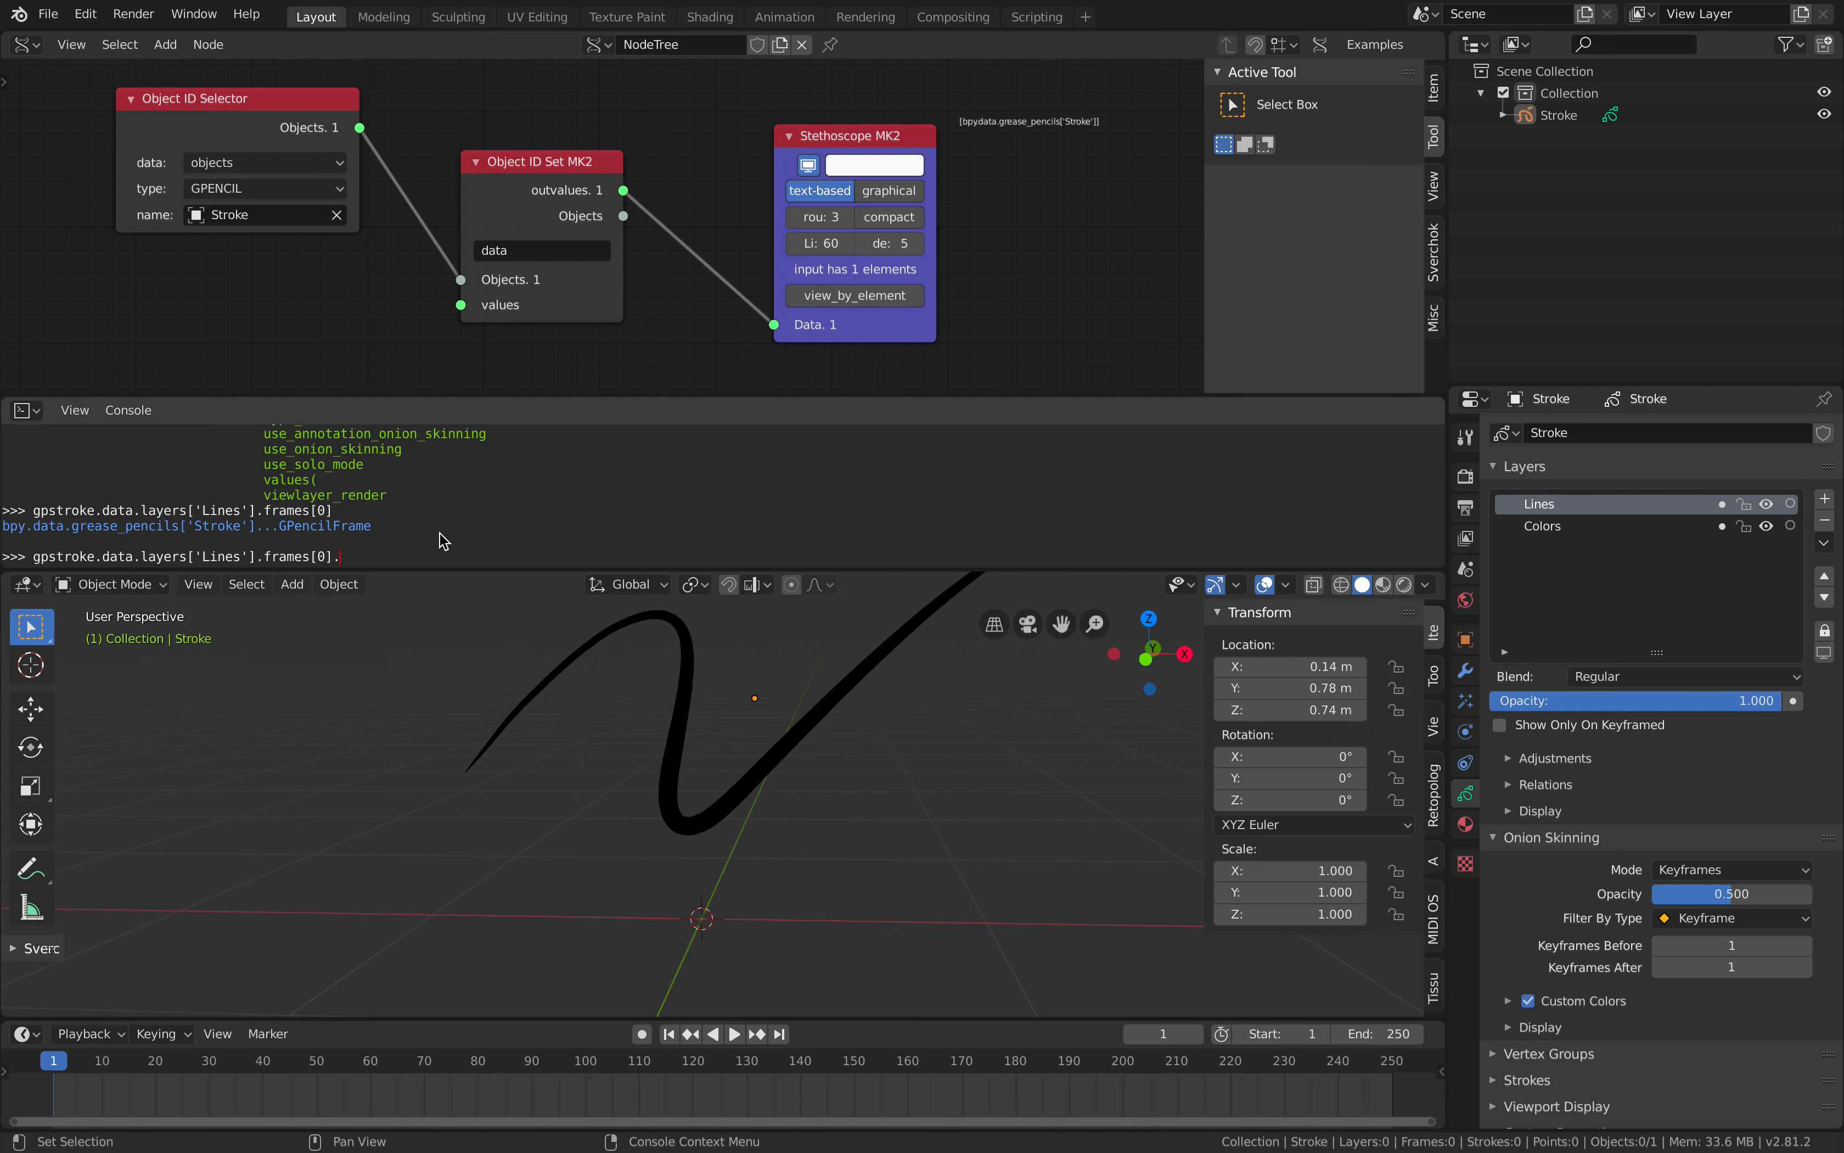
text(.strokes[0)
key(Return)
mouse_move(603, 655)
middle_down()
mouse_move(684, 725)
mouse_move(652, 733)
middle_up()
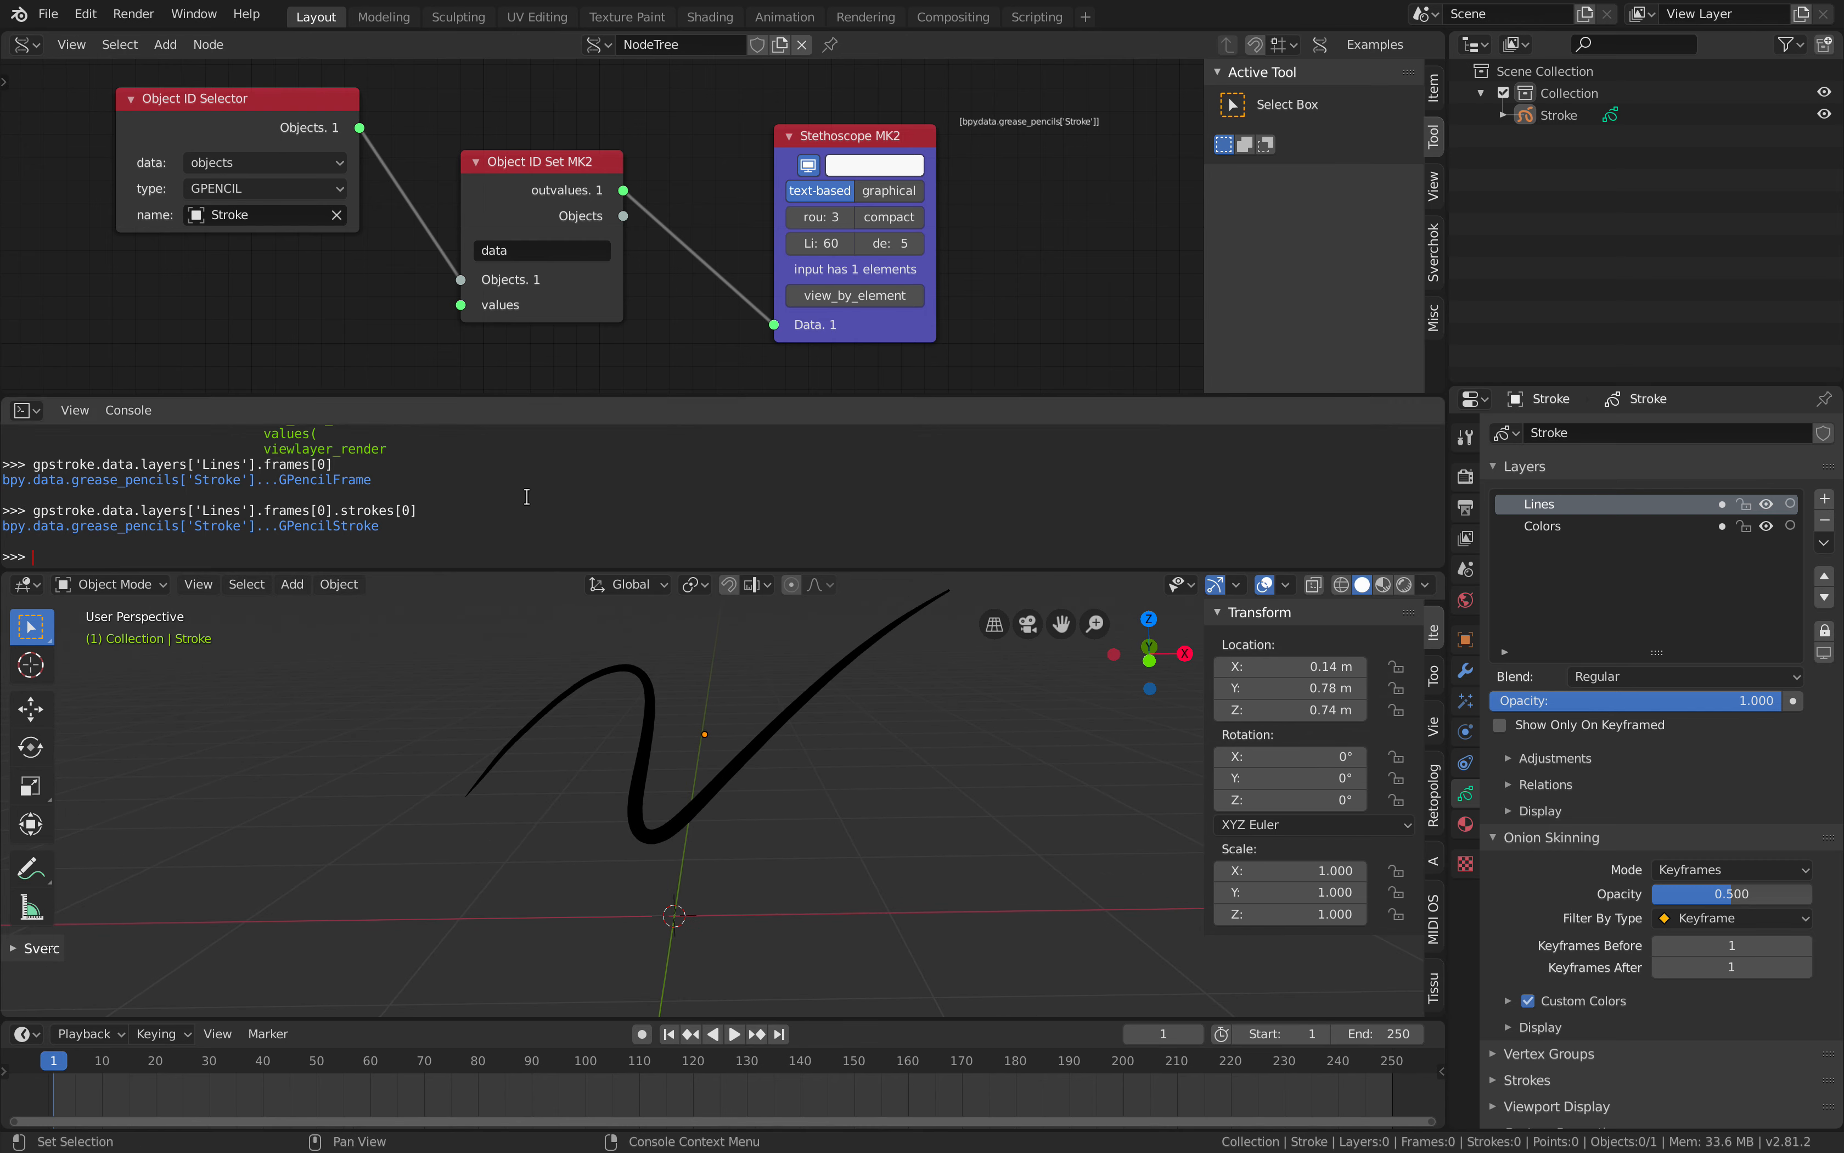
List all points of the first stroke by appending .points[:] to the recalled expression and evaluating it.
key(Up)
text(.)
key(ctrl+space)
text(po)
key(ctrl+space)
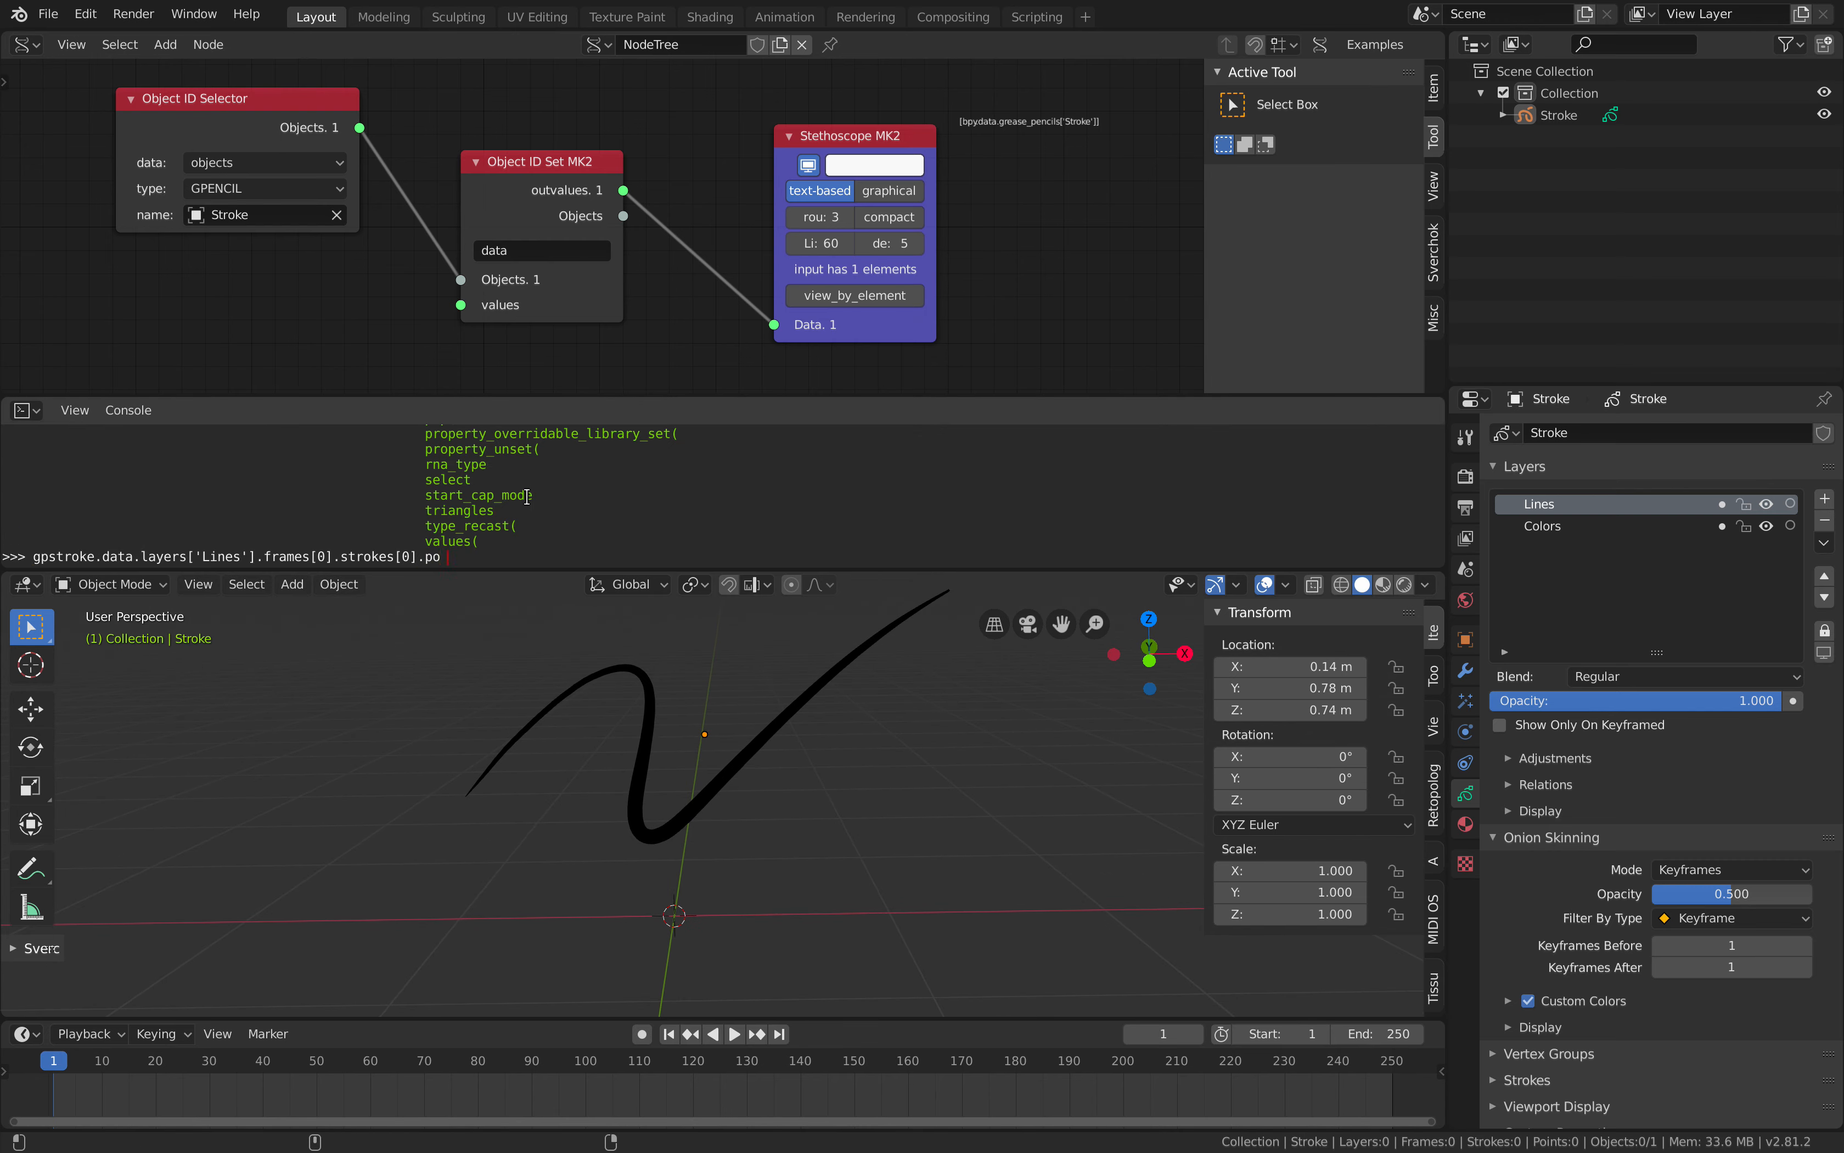
key(ctrl+space)
text(ints)
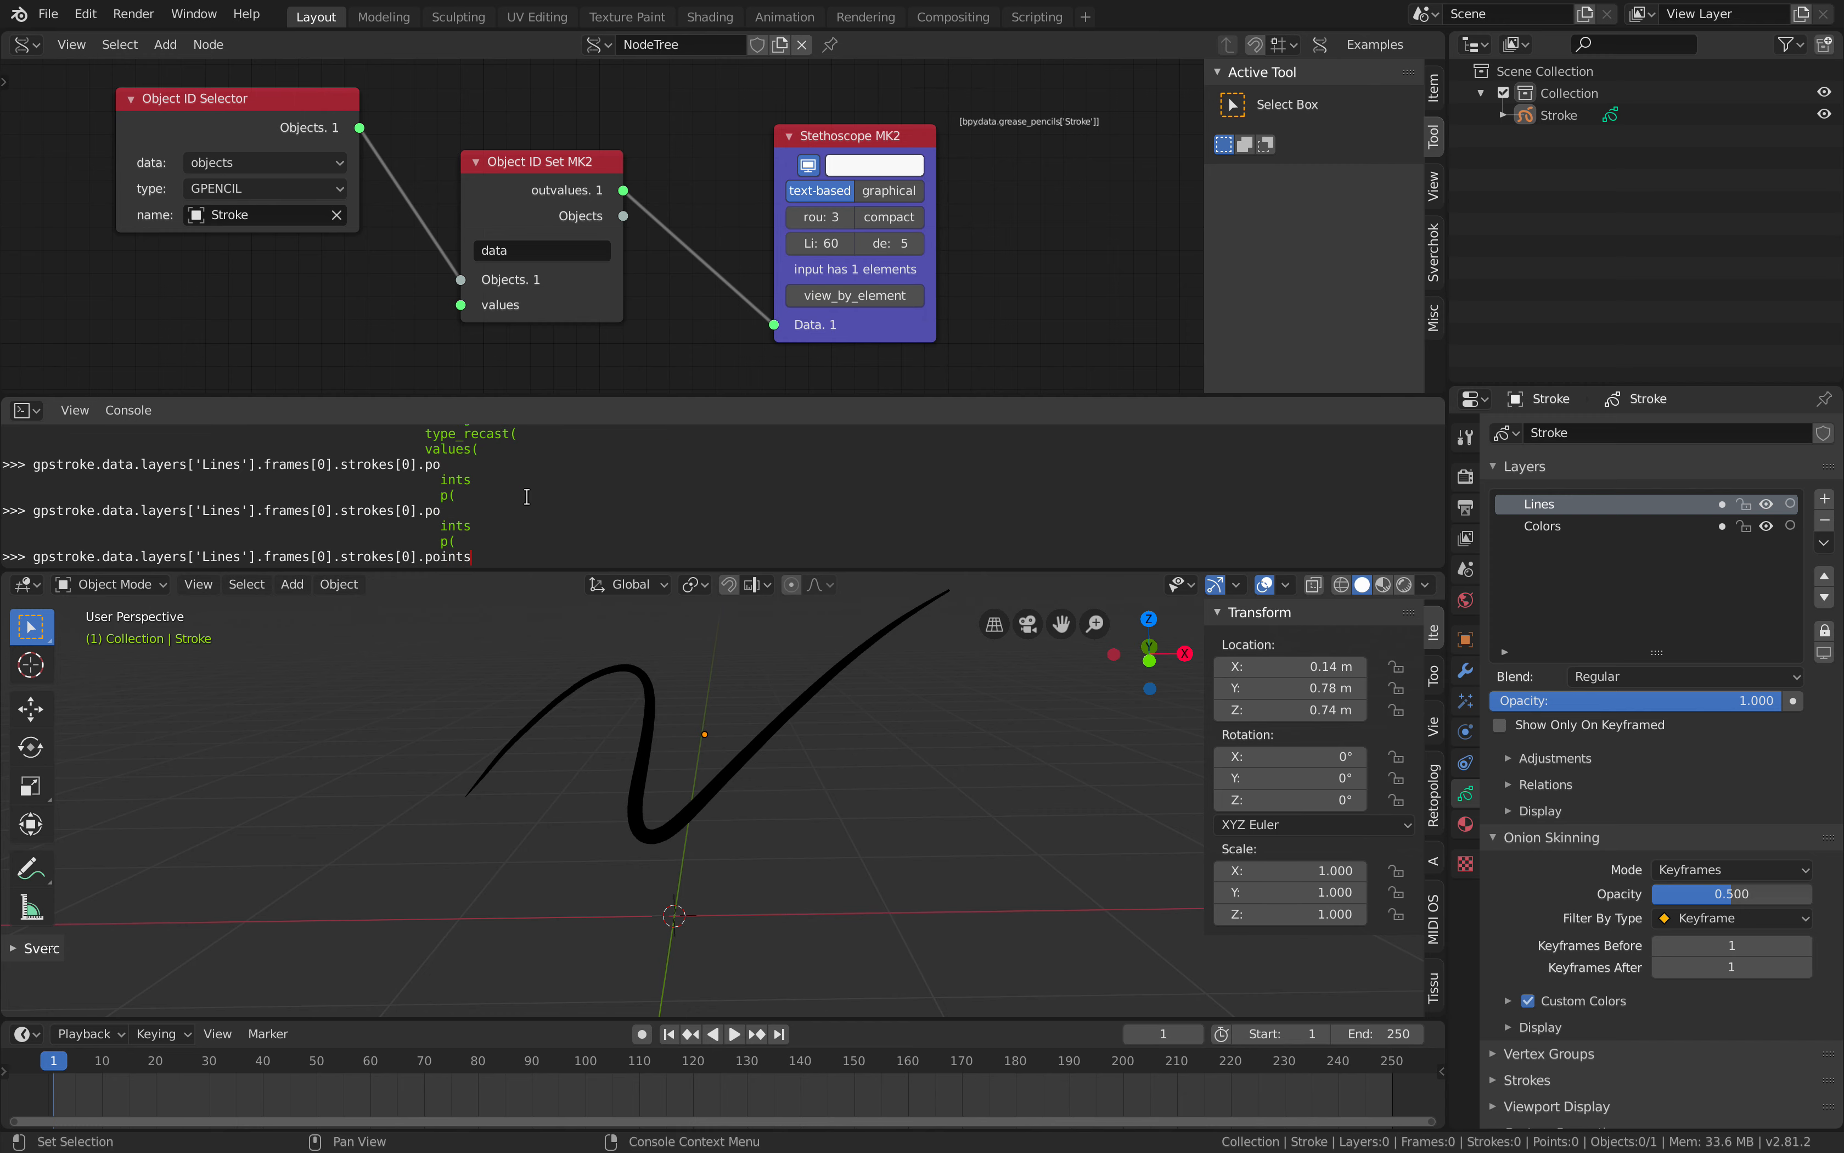
text([:])
key(Return)
Try to read .co from the points[:] expression in the console, and list the autocomplete options for points[:].
key(Up)
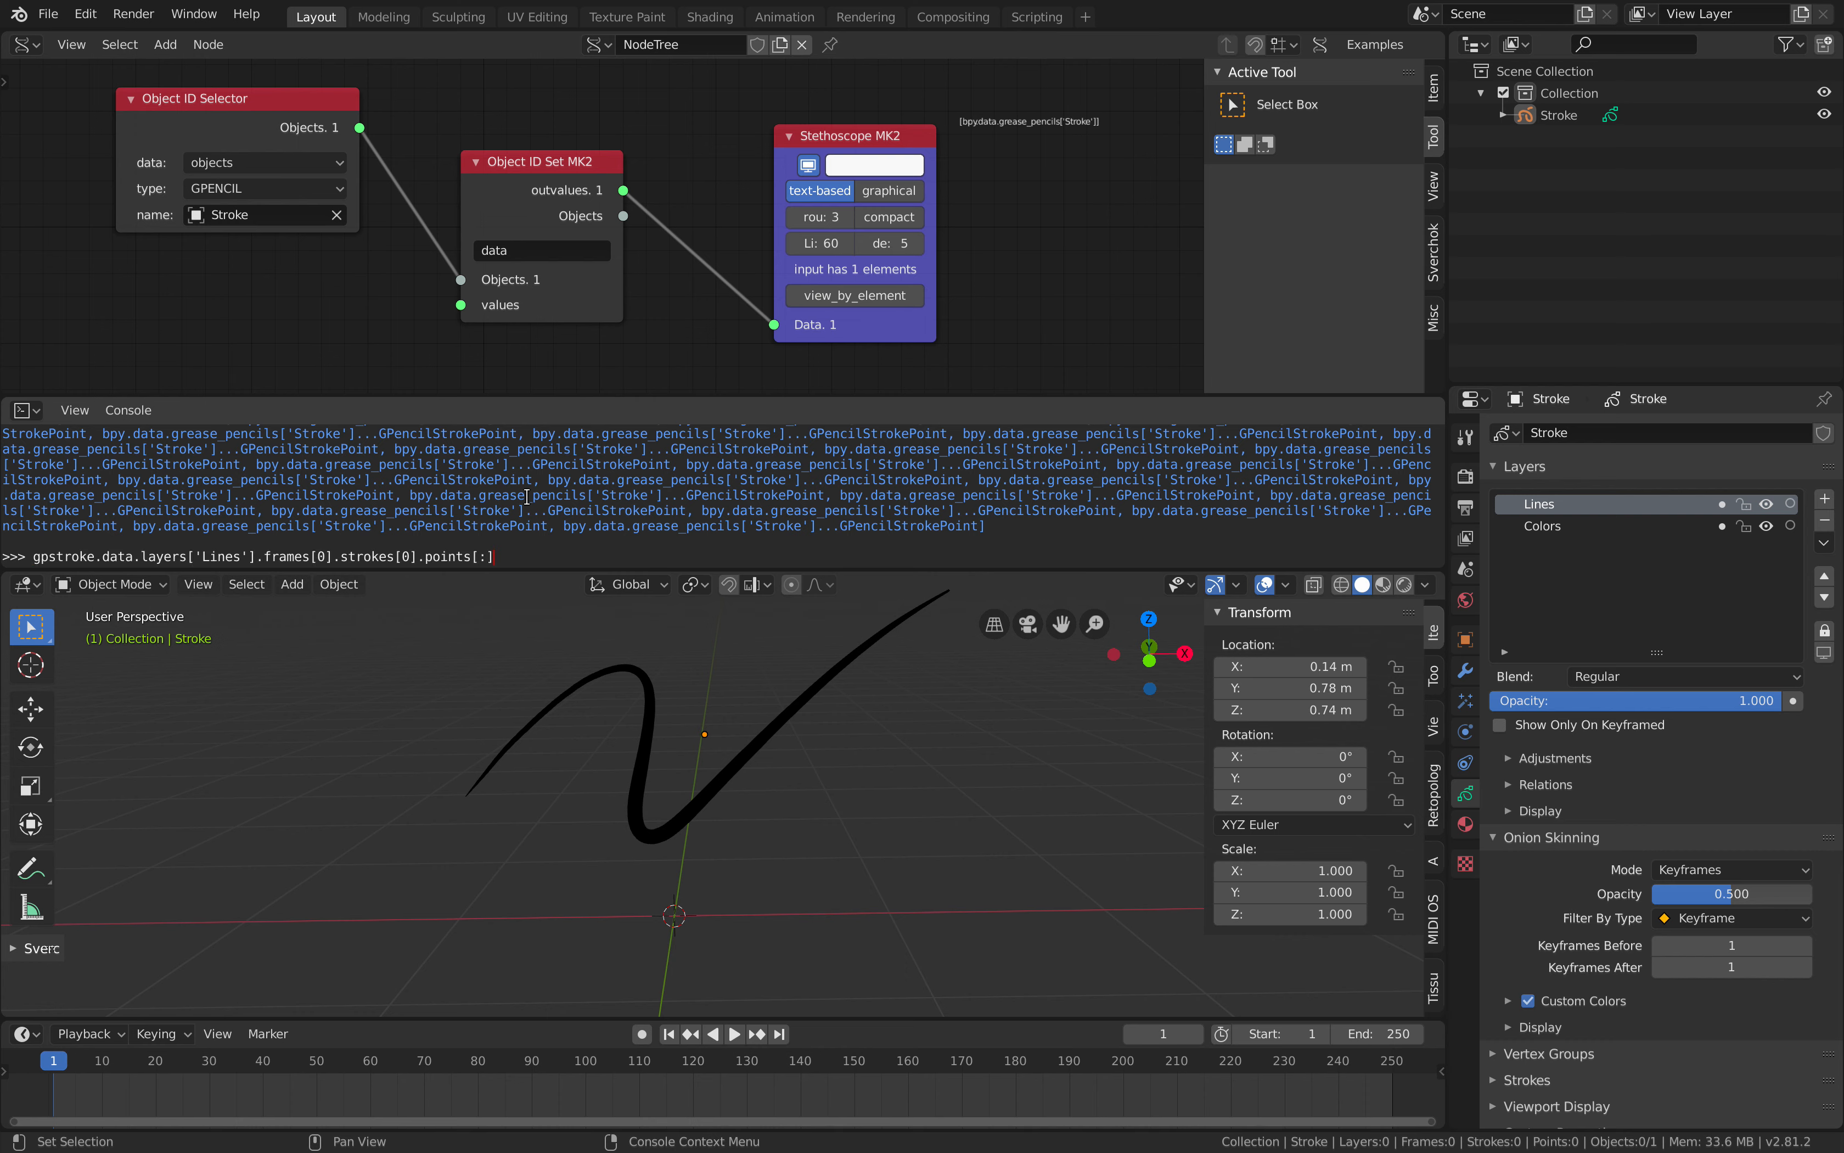
text(.co)
key(Return)
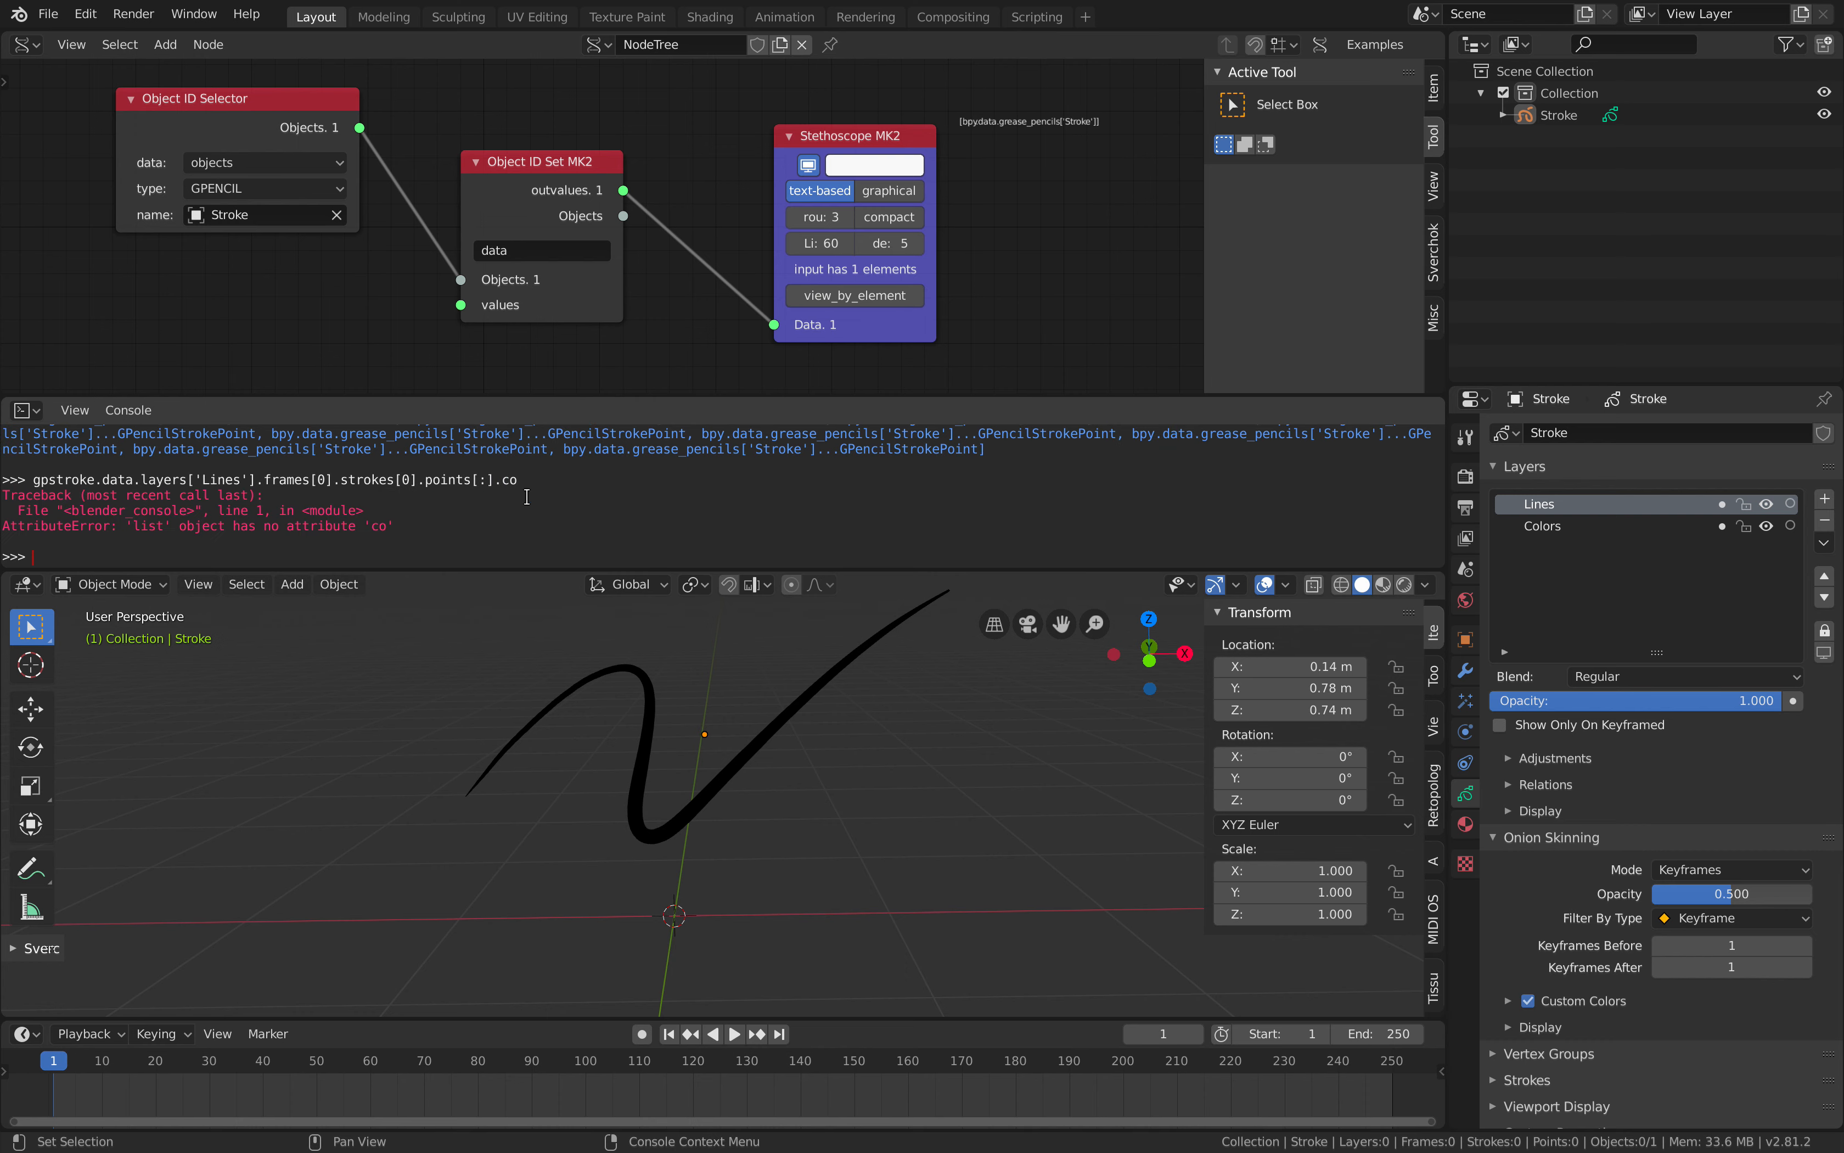
key(Up)
key(ctrl+space)
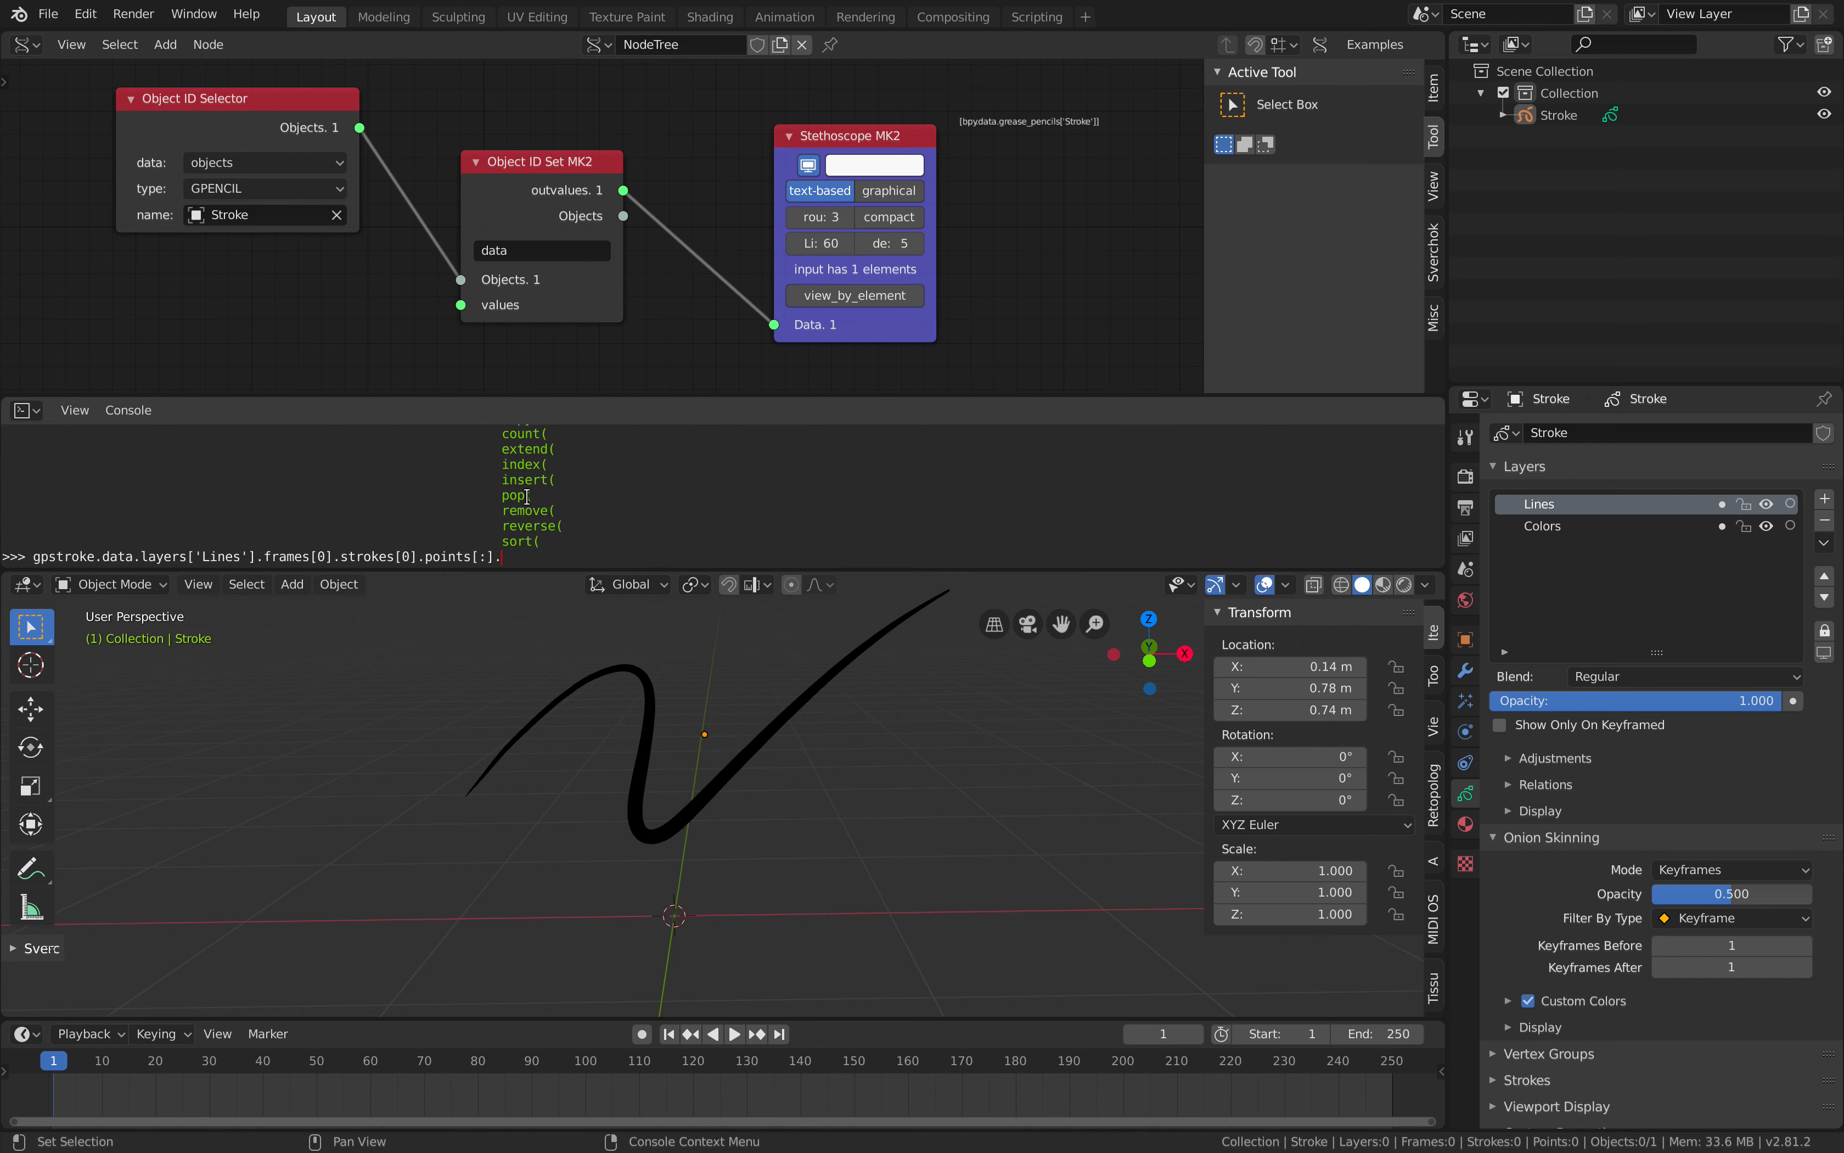
scroll(547, 479, up, 3)
scroll(547, 478, down, 3)
Access the stroke's first point by evaluating the expression with .points[0], and read its coordinates by appending .co.
key(Return)
key(Up)
text(.)
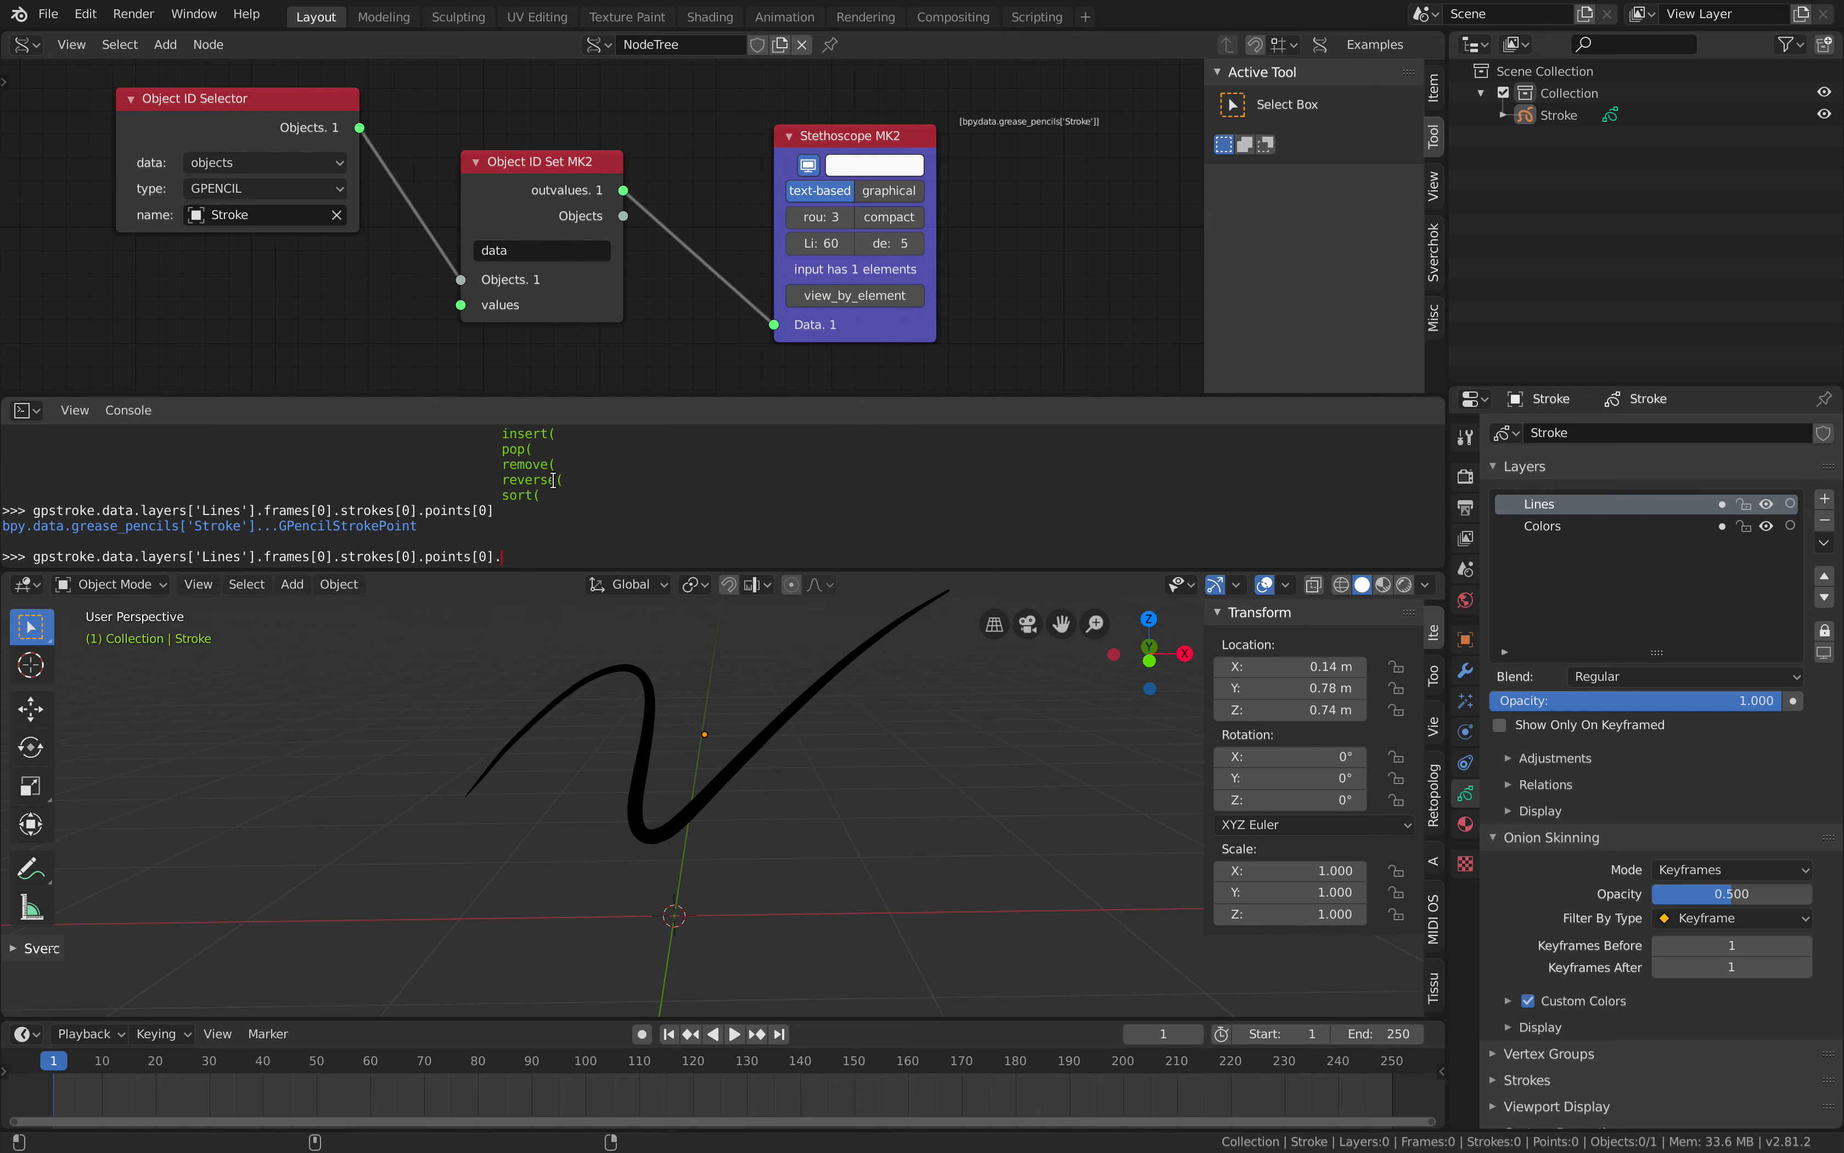
text(co)
key(Return)
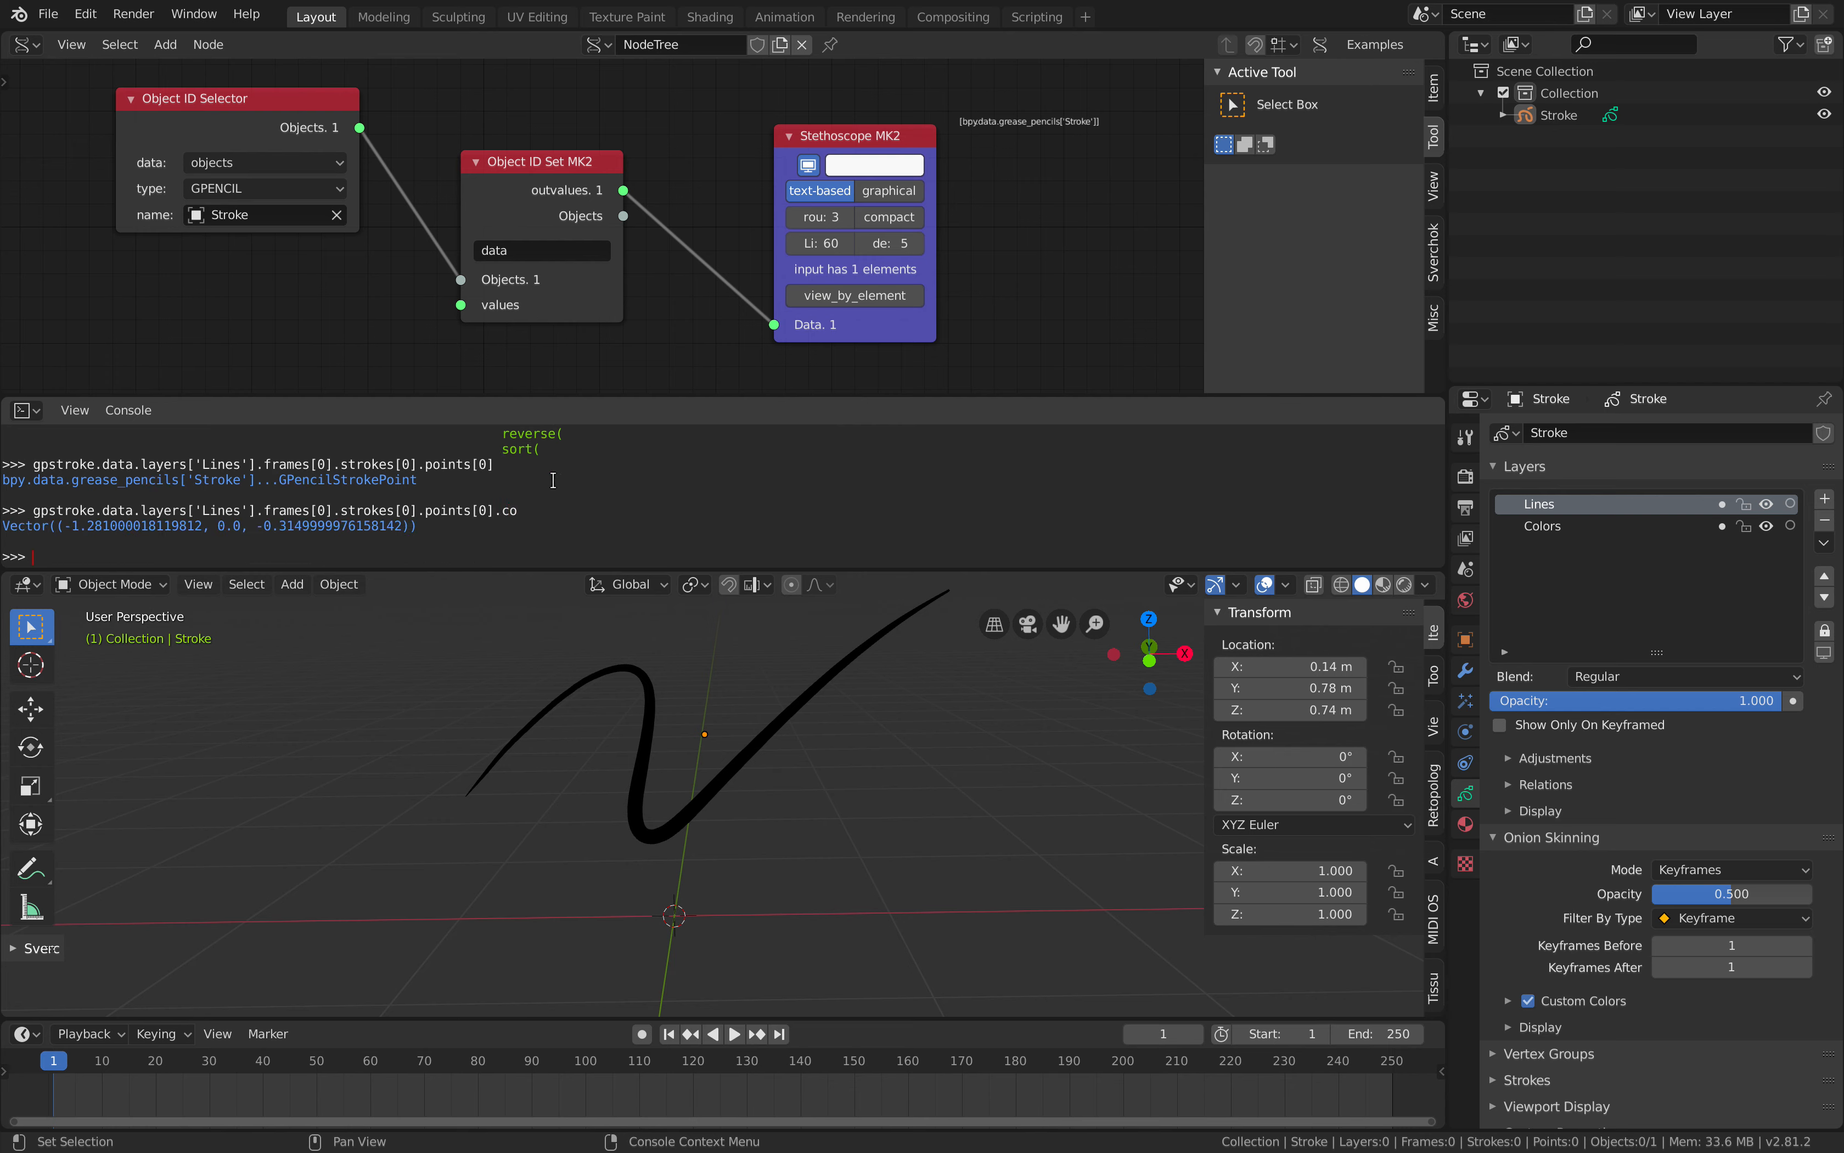
Select the Grease Pencil stroke in the 3D viewport and save the blend file.
click(469, 798)
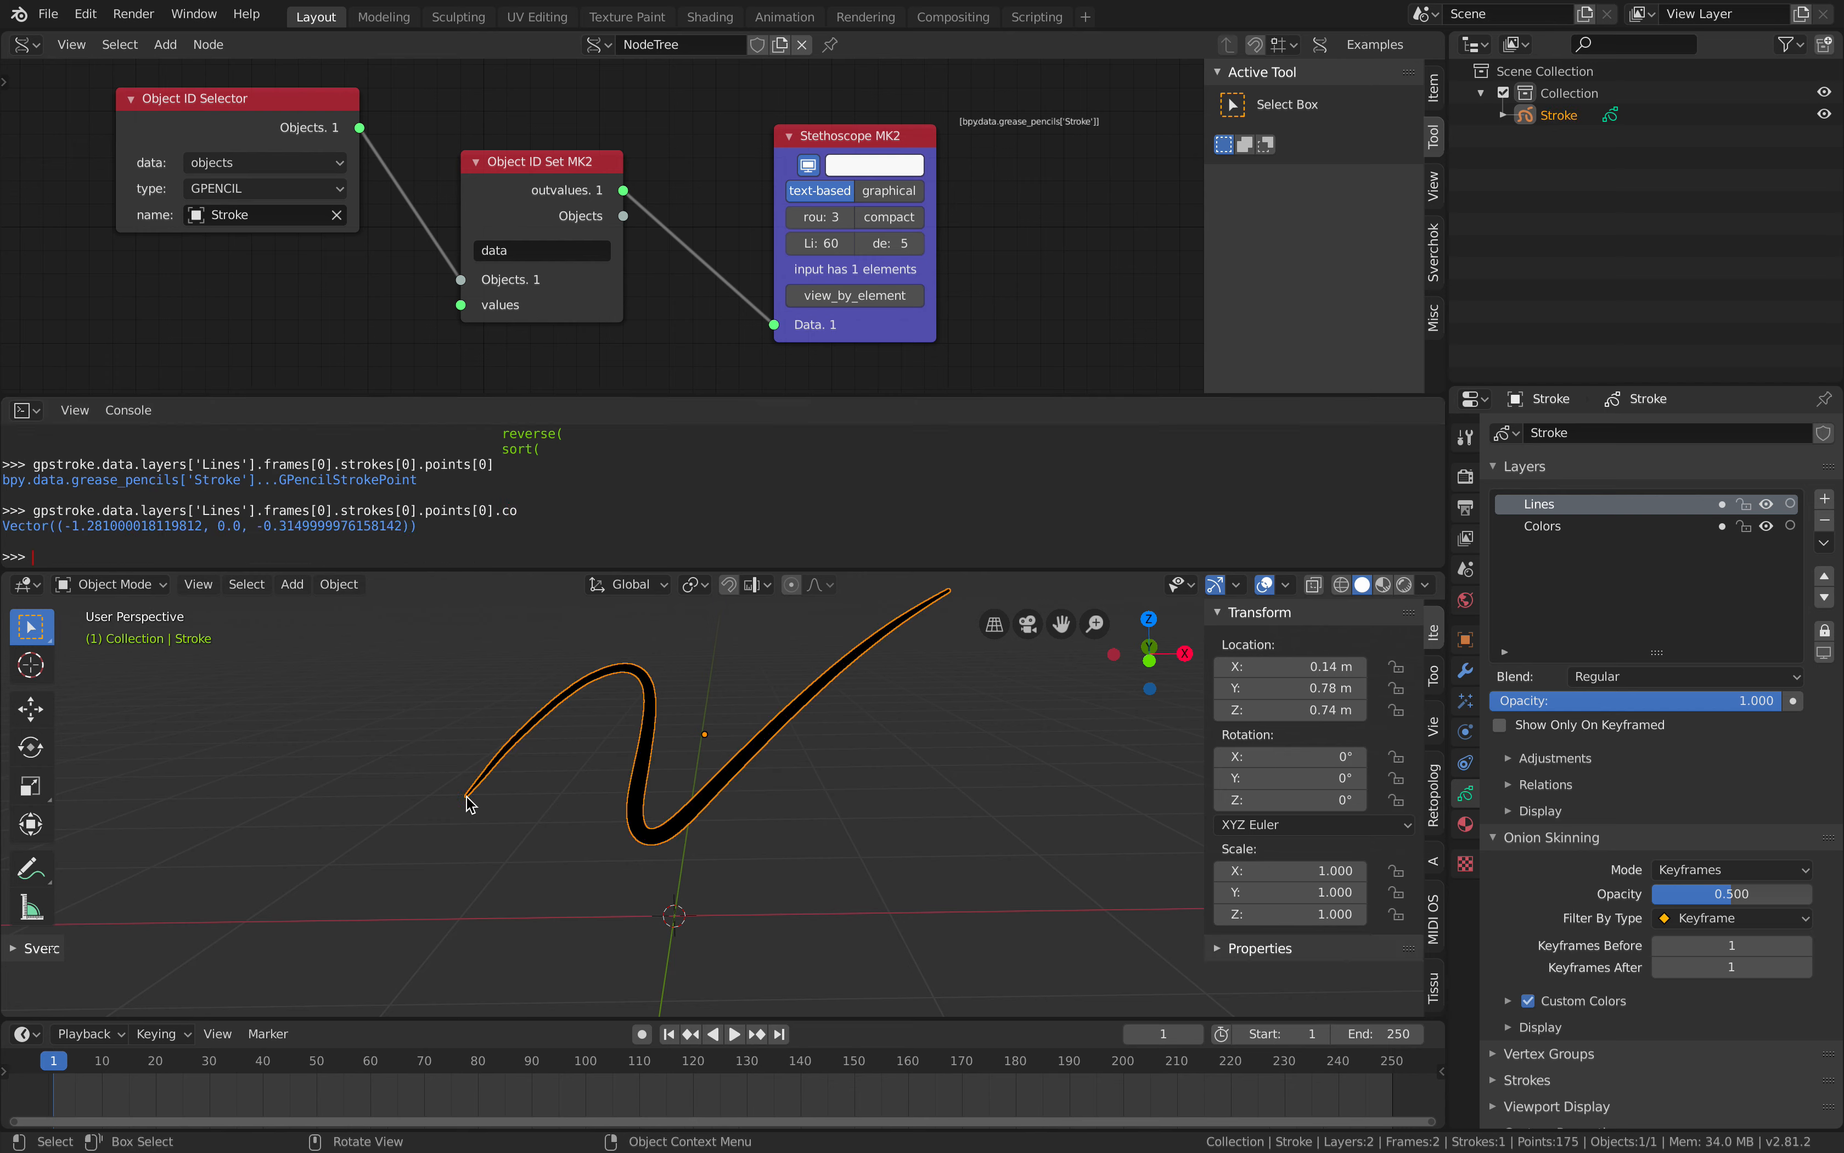
middle_drag(859, 726, 745, 712)
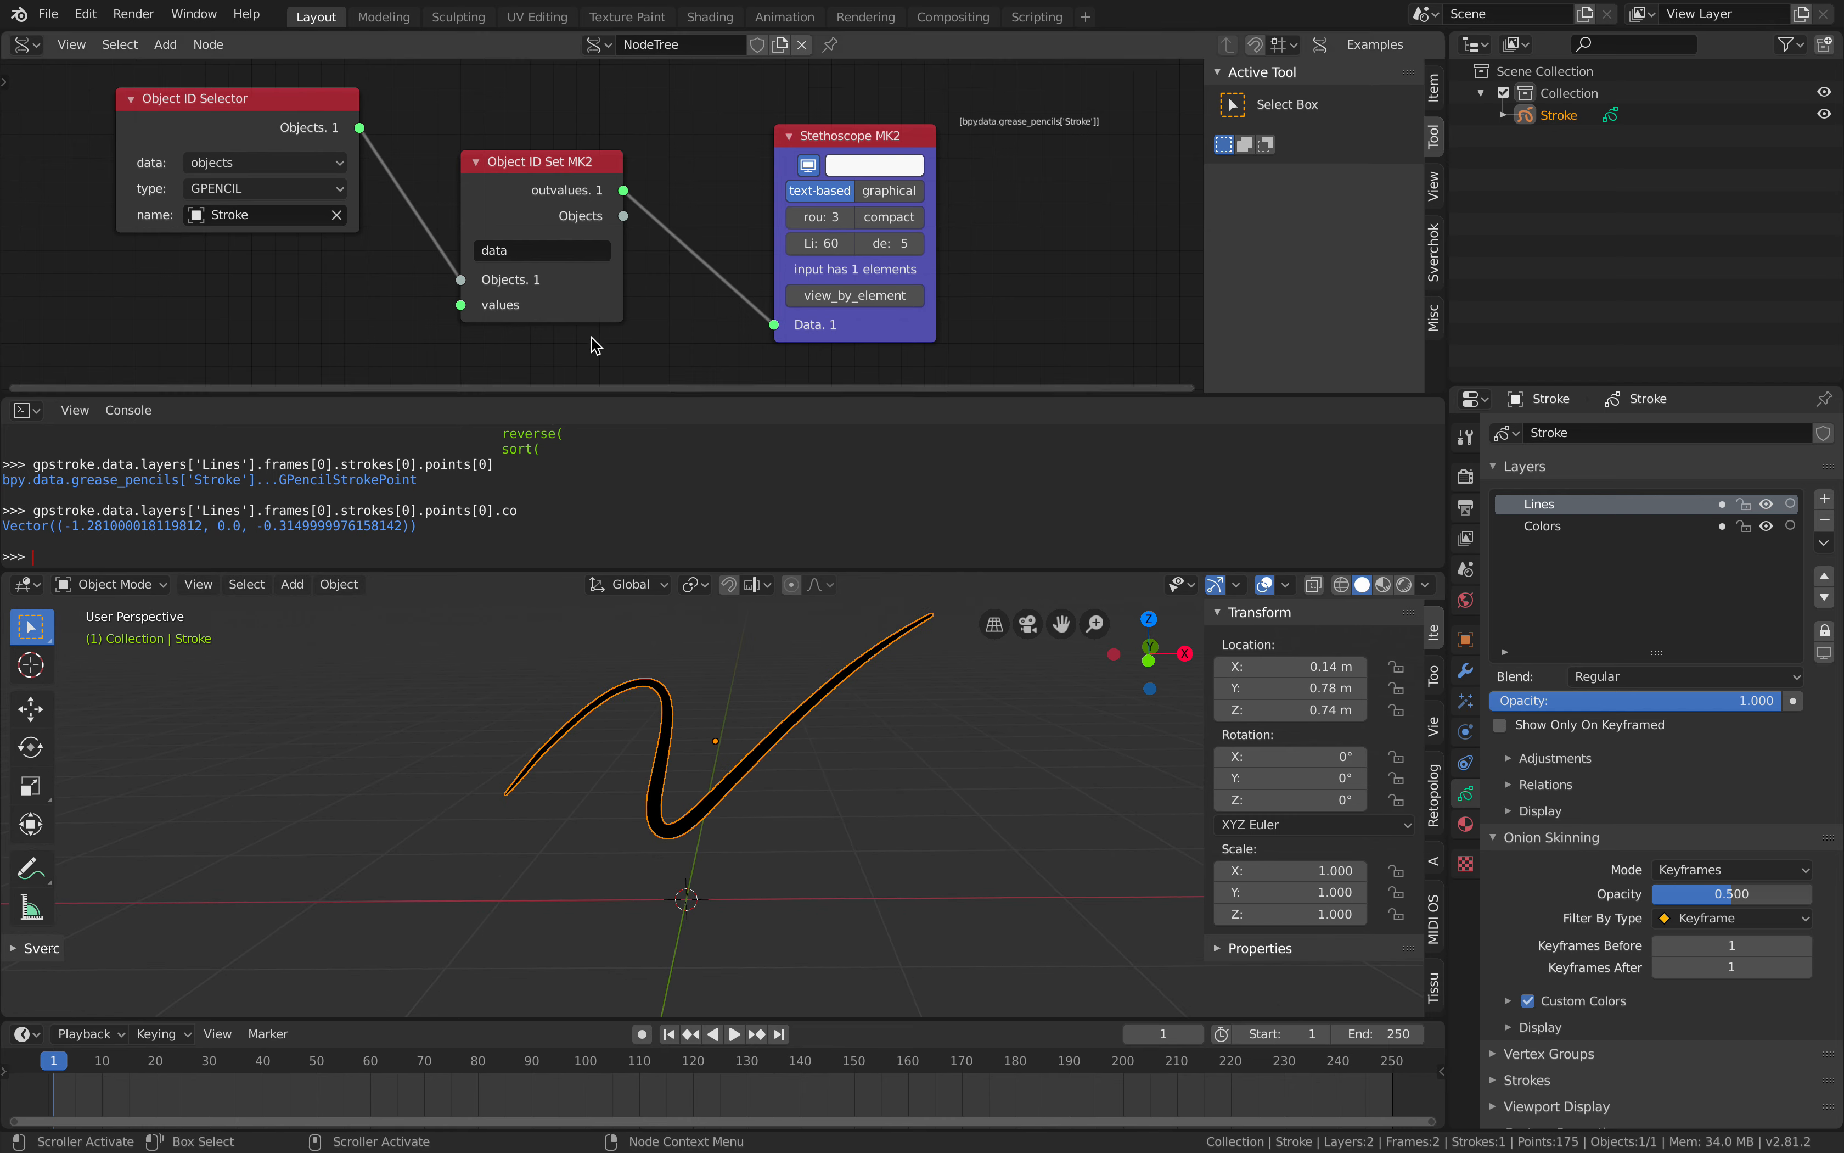
scroll(625, 321, down, 1)
key(ctrl+s)
middle_drag(622, 296, 635, 288)
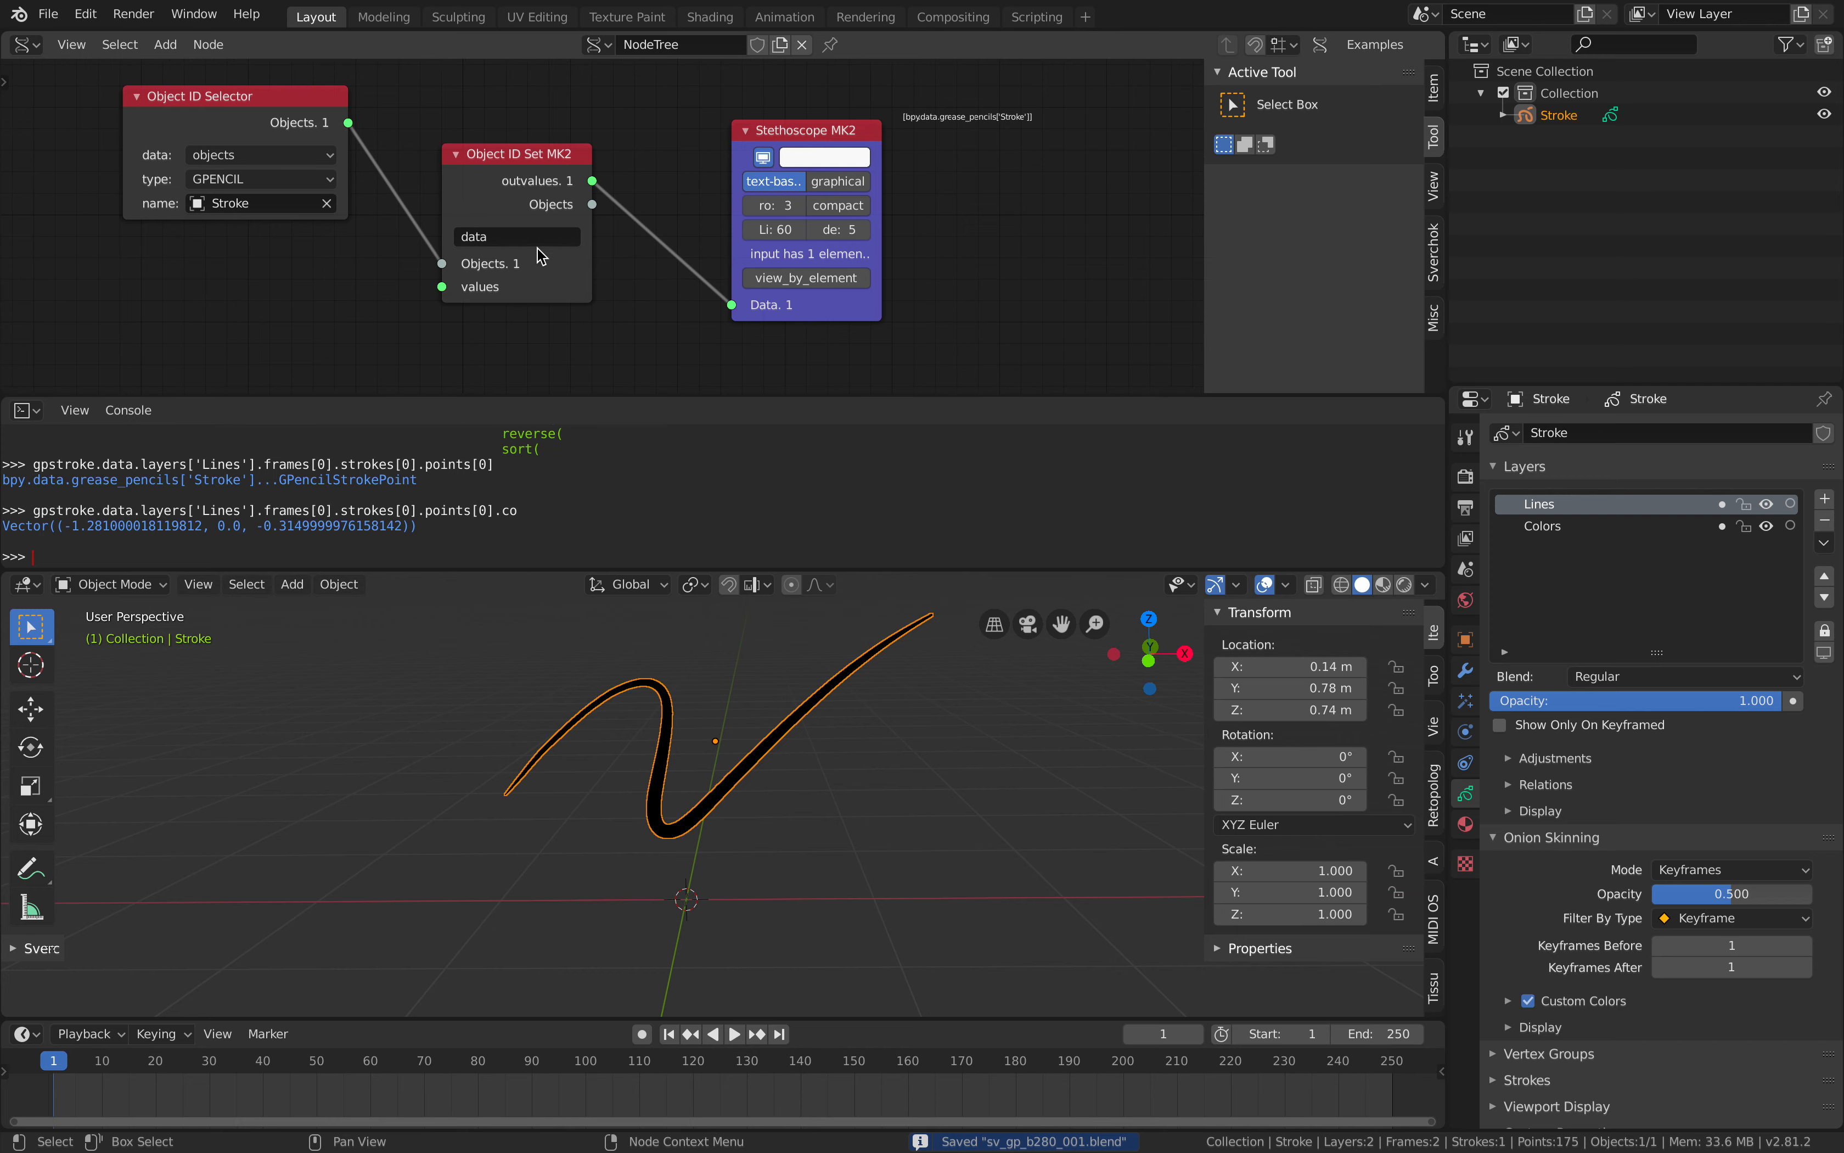
Enlarge the Python console area and review the evaluated data path down to the point's co attribute.
drag(613, 572, 613, 682)
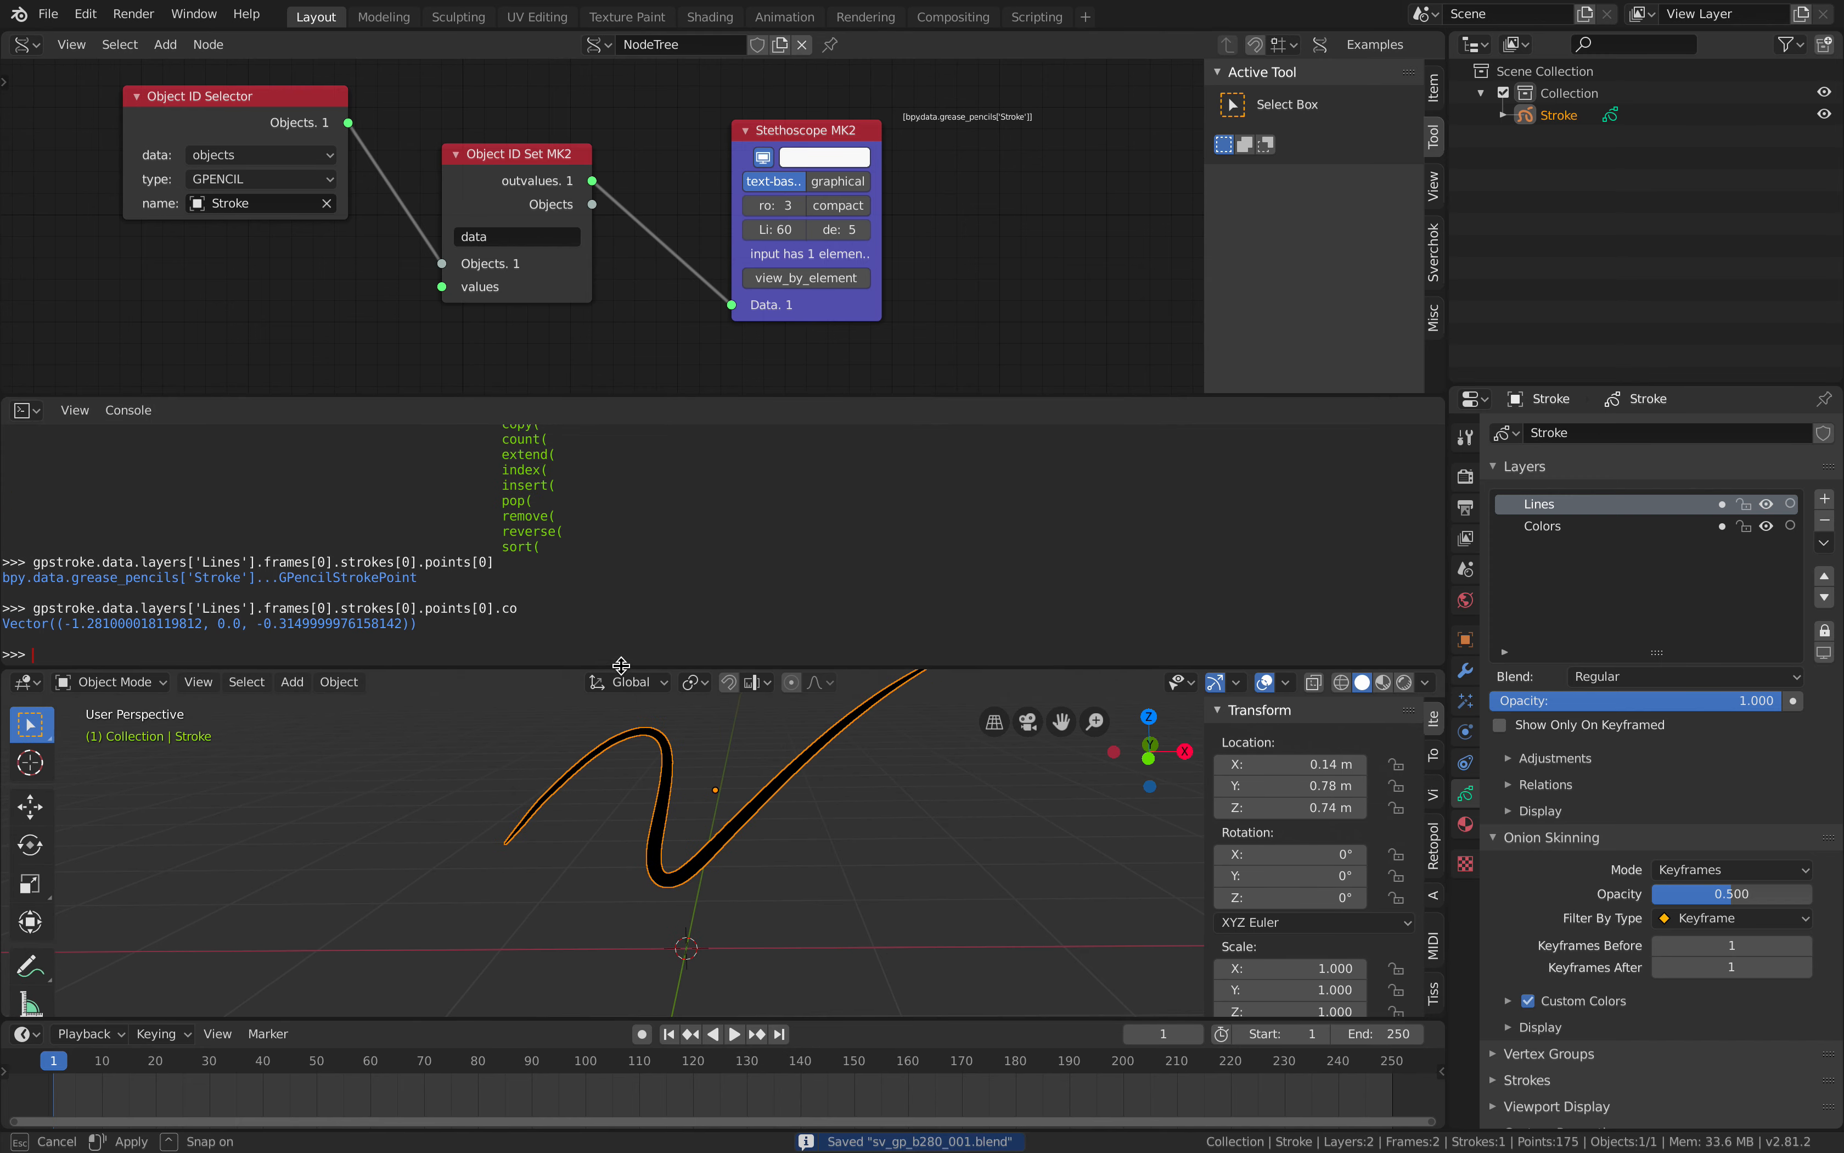
drag(63, 607, 390, 609)
click(427, 549)
scroll(432, 531, up, 14)
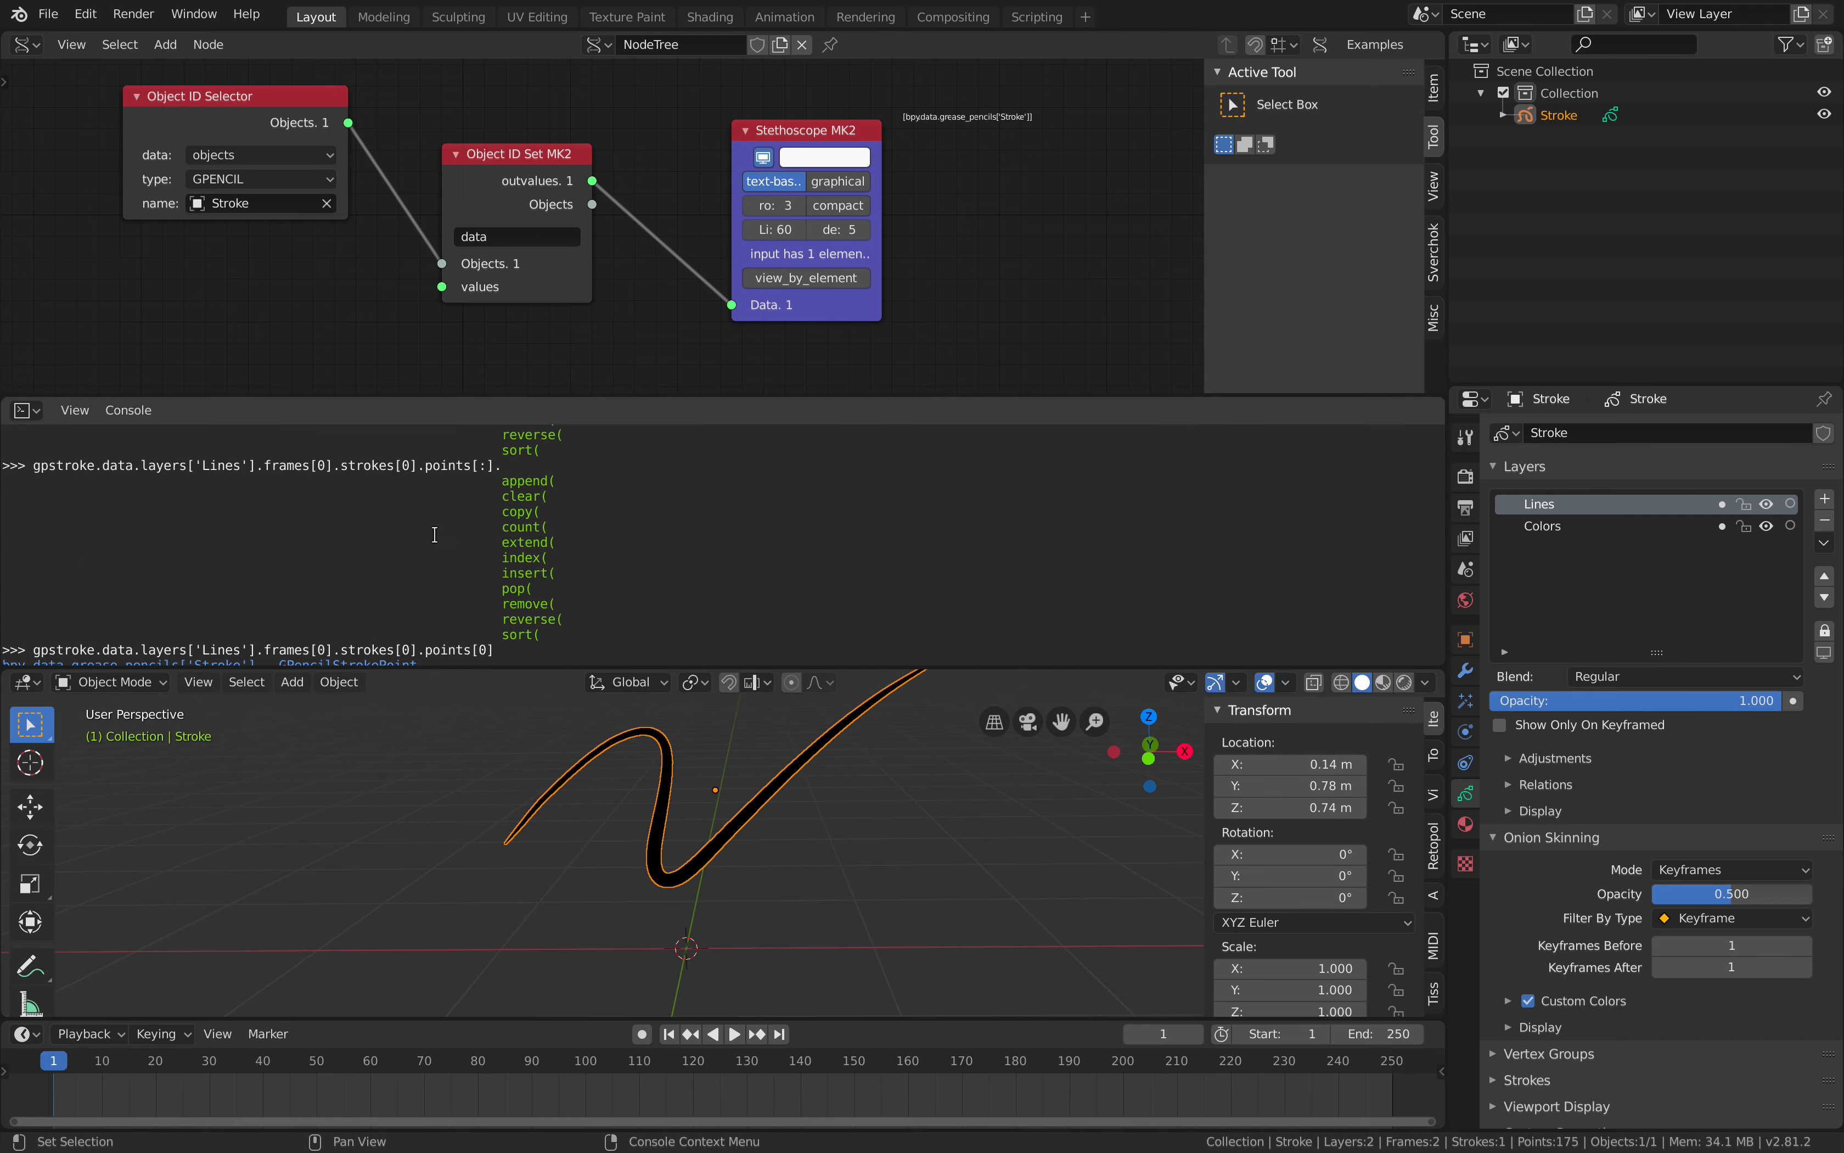
scroll(312, 508, down, 13)
scroll(335, 517, down, 1)
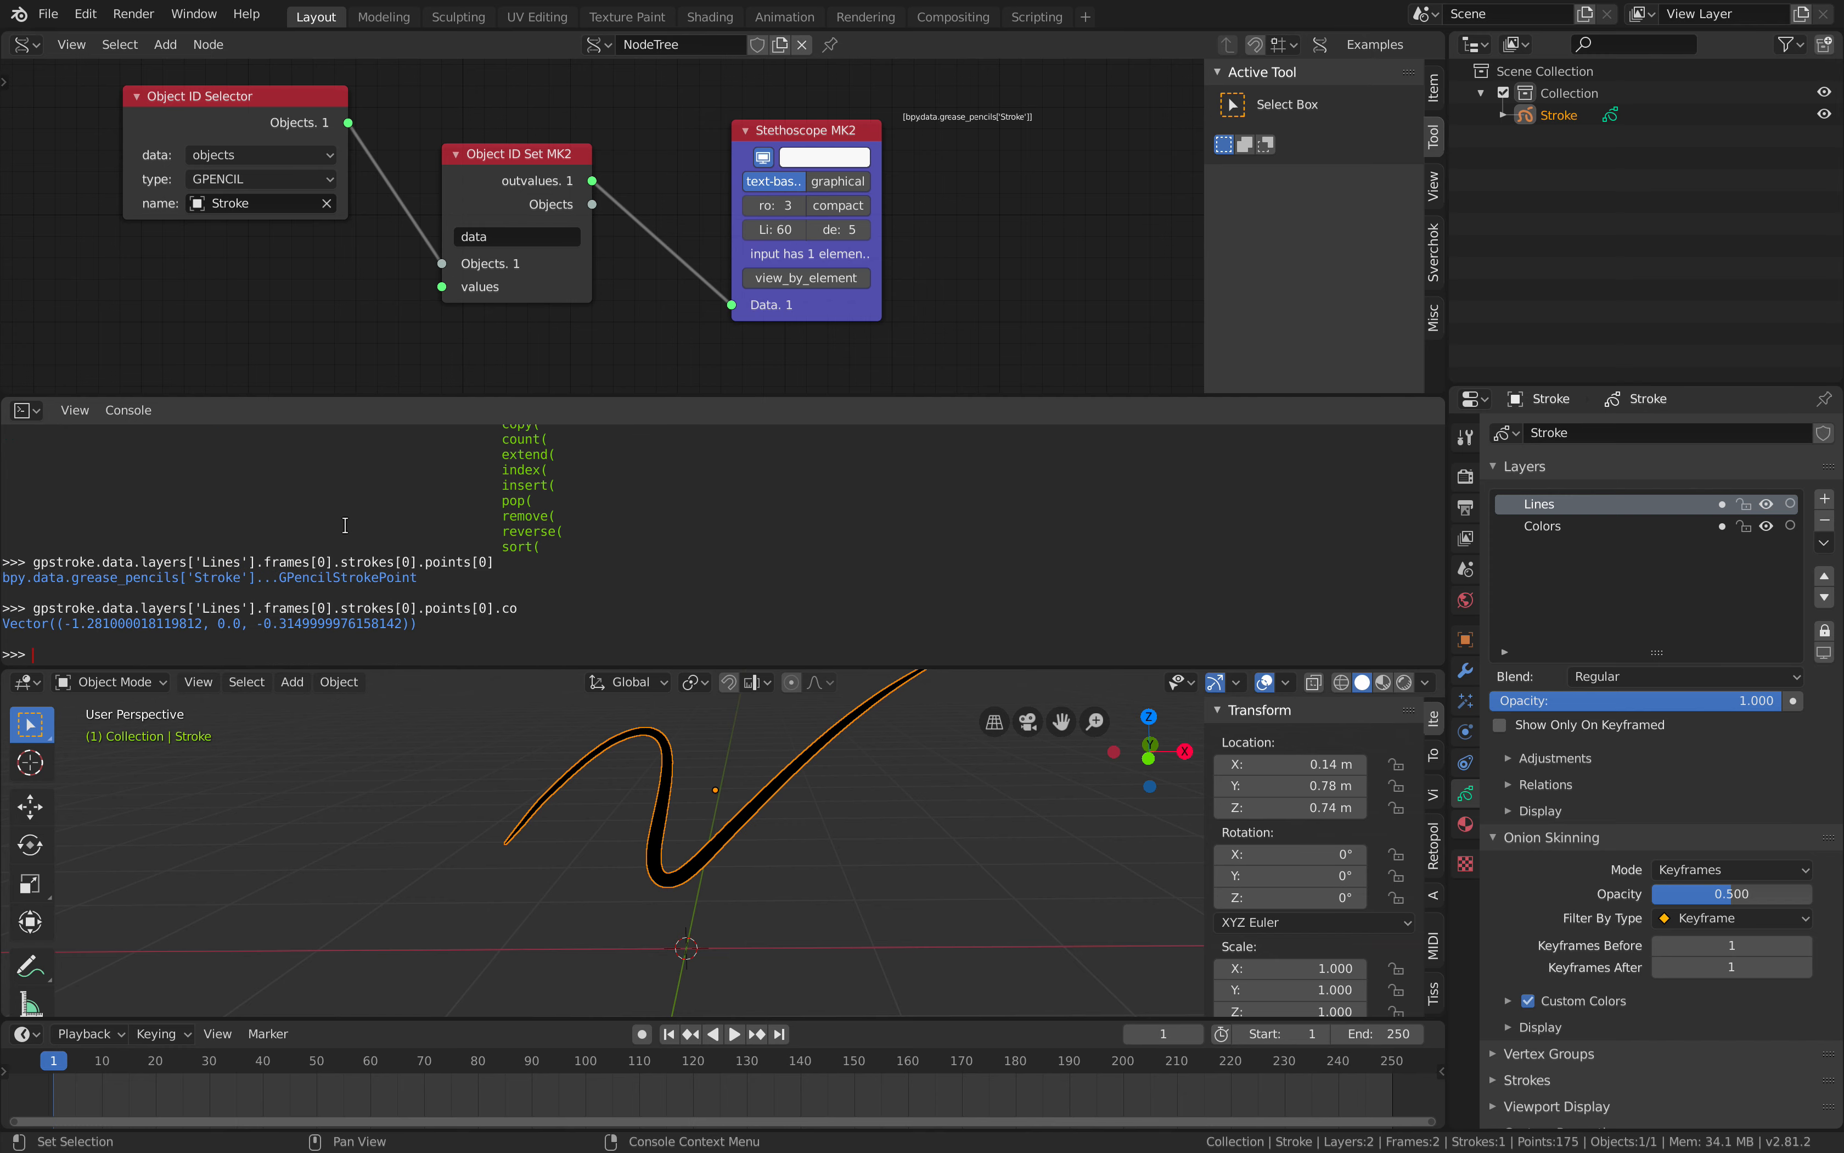
Hide the node editor's sidebar and delete the Stethoscope MK2 node.
drag(526, 154, 505, 137)
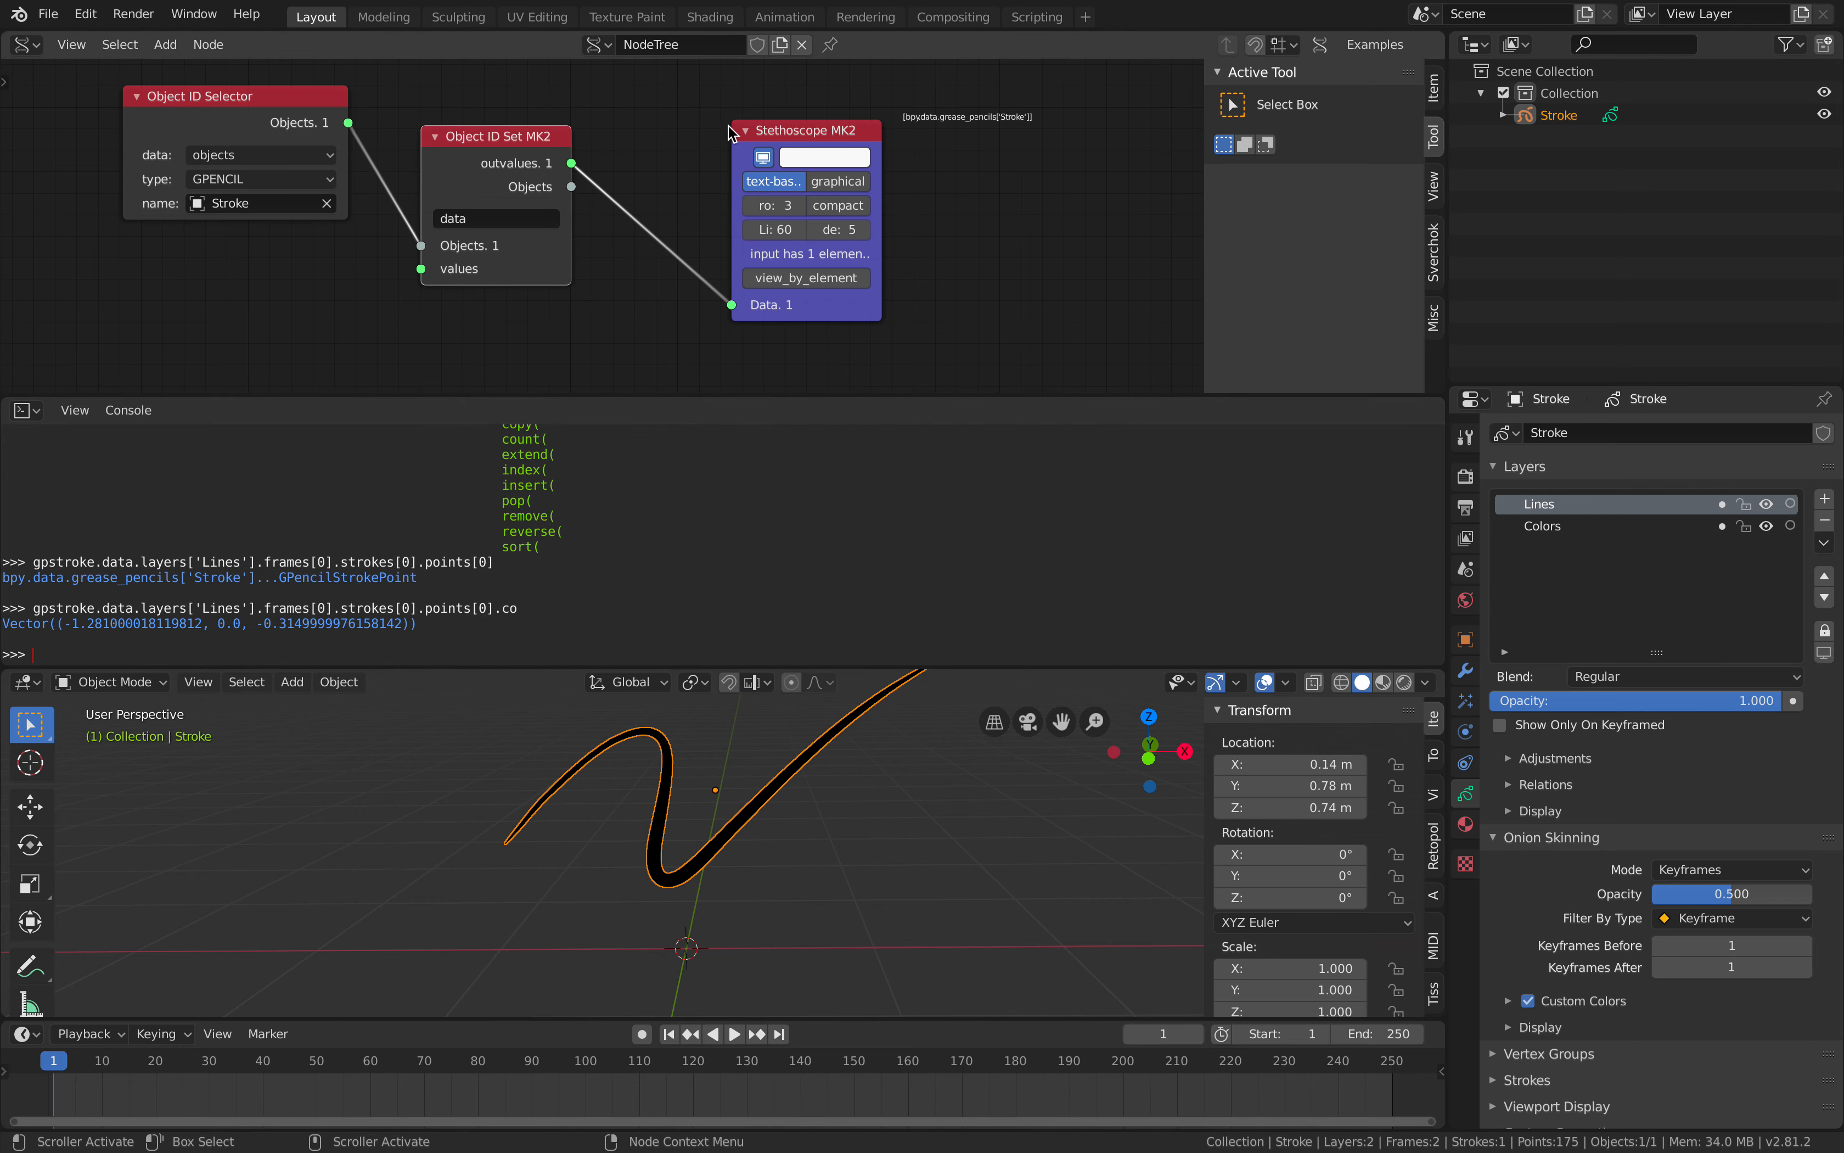
drag(801, 130, 770, 131)
drag(1203, 145, 1448, 143)
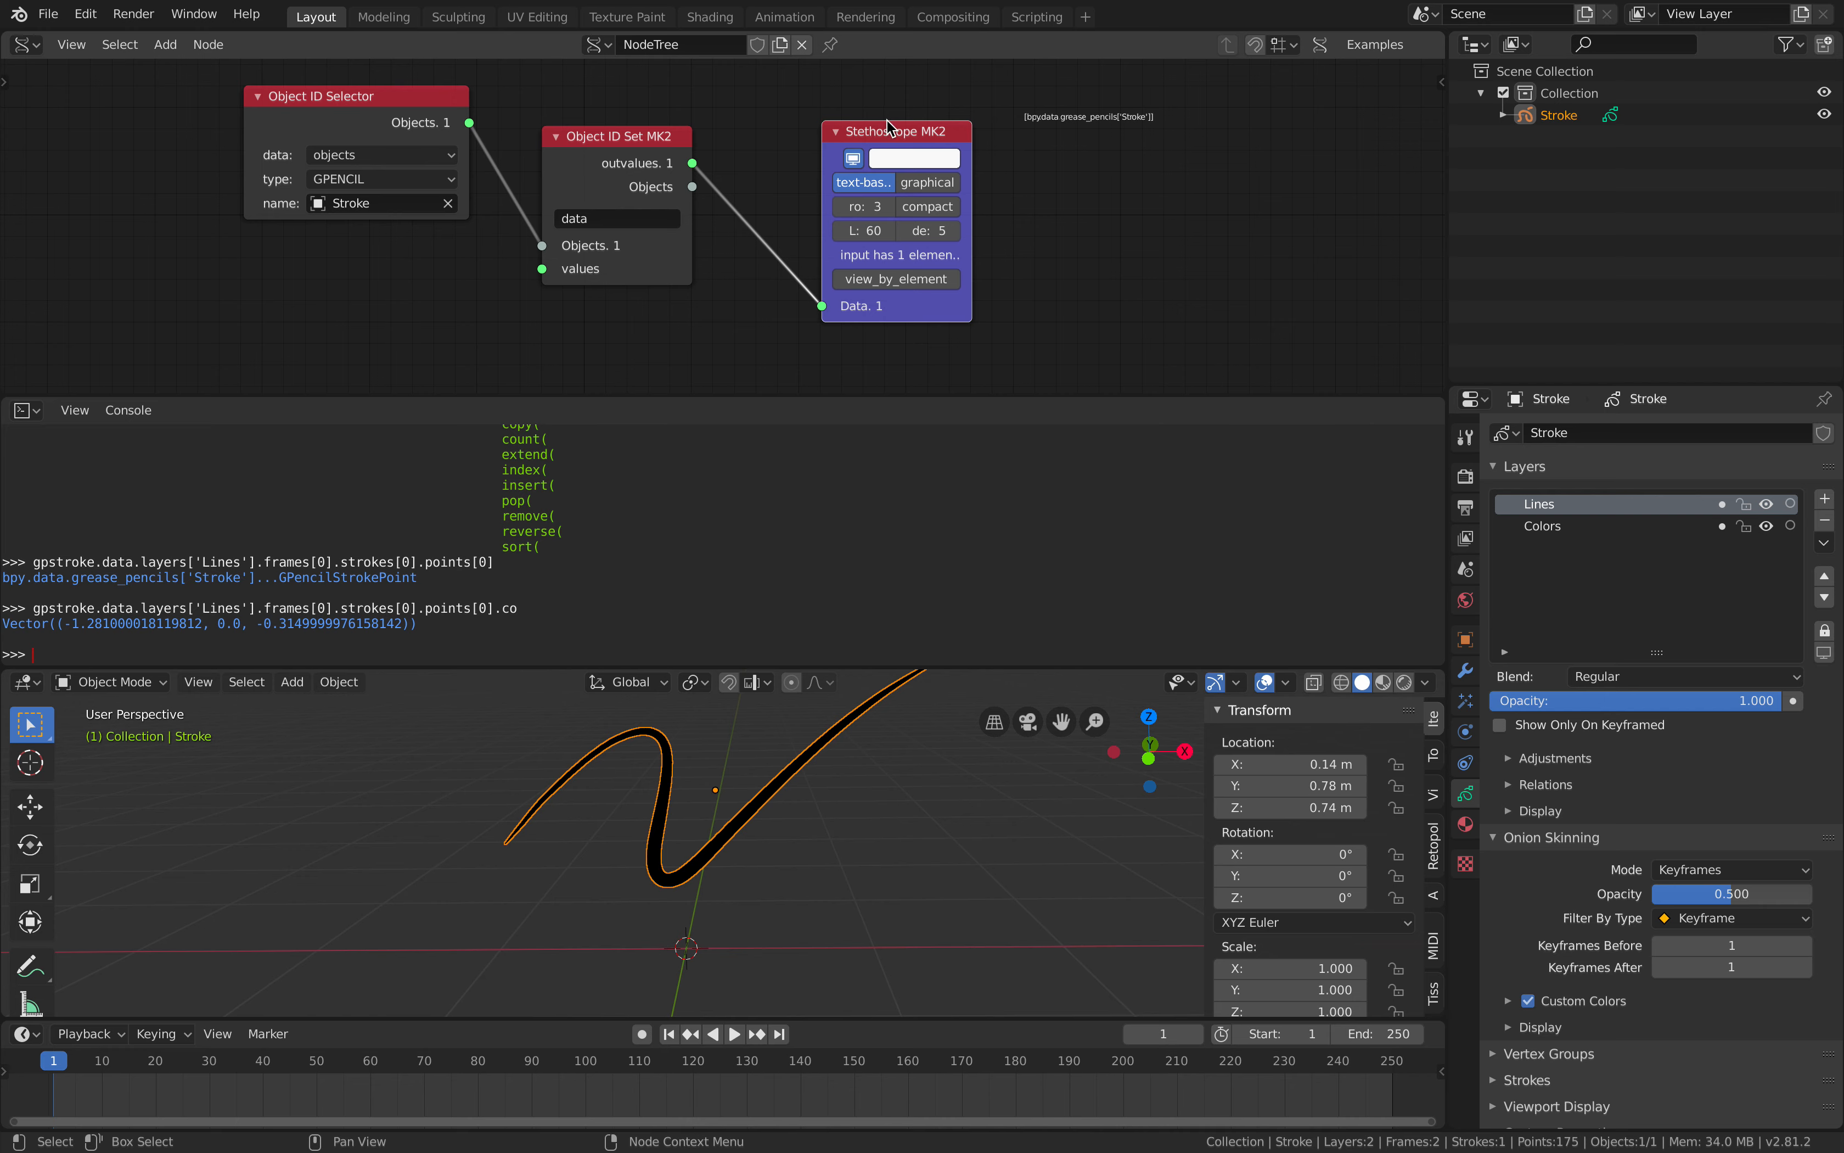
drag(869, 128, 909, 128)
key(x)
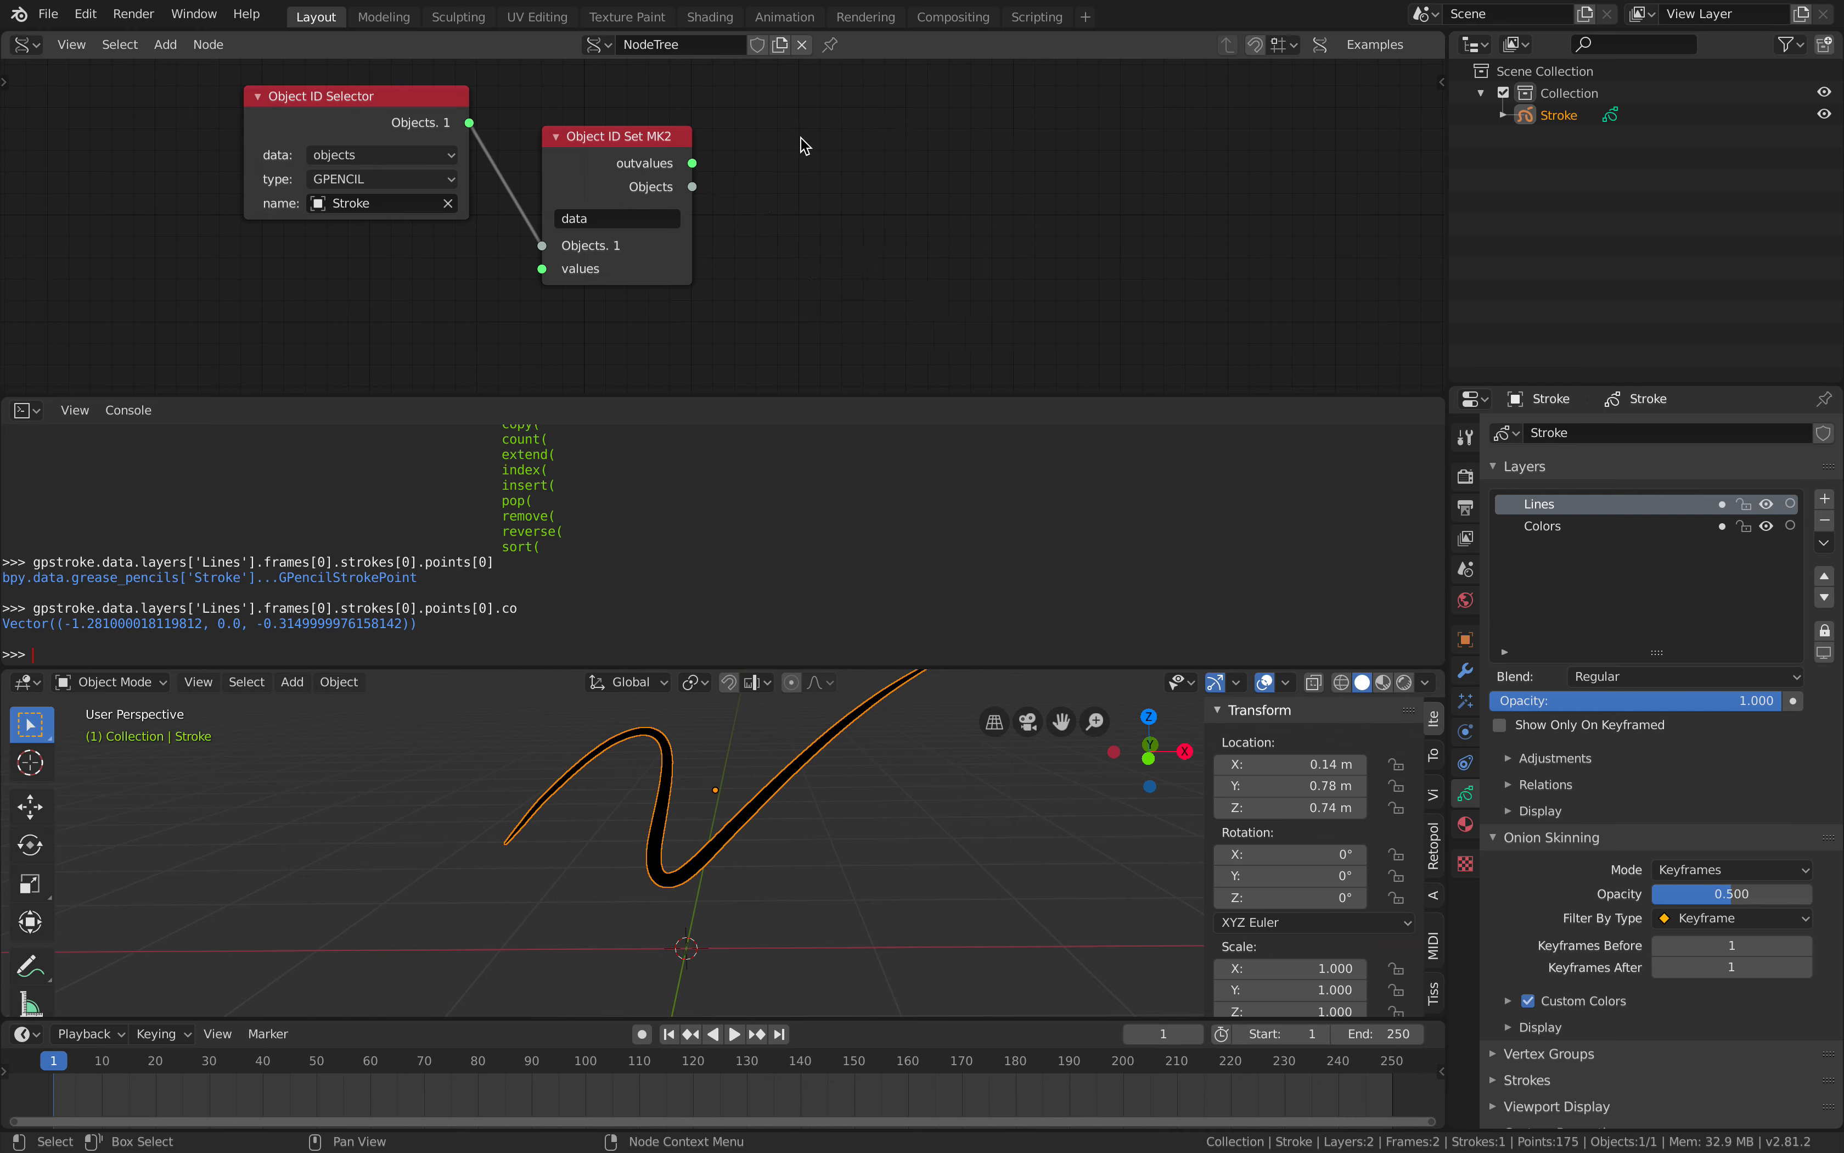
Duplicate the Object ID Set MK2 node and connect the data node's outvalues to the copy's Objects input.
click(649, 139)
key(shift+d)
click(774, 147)
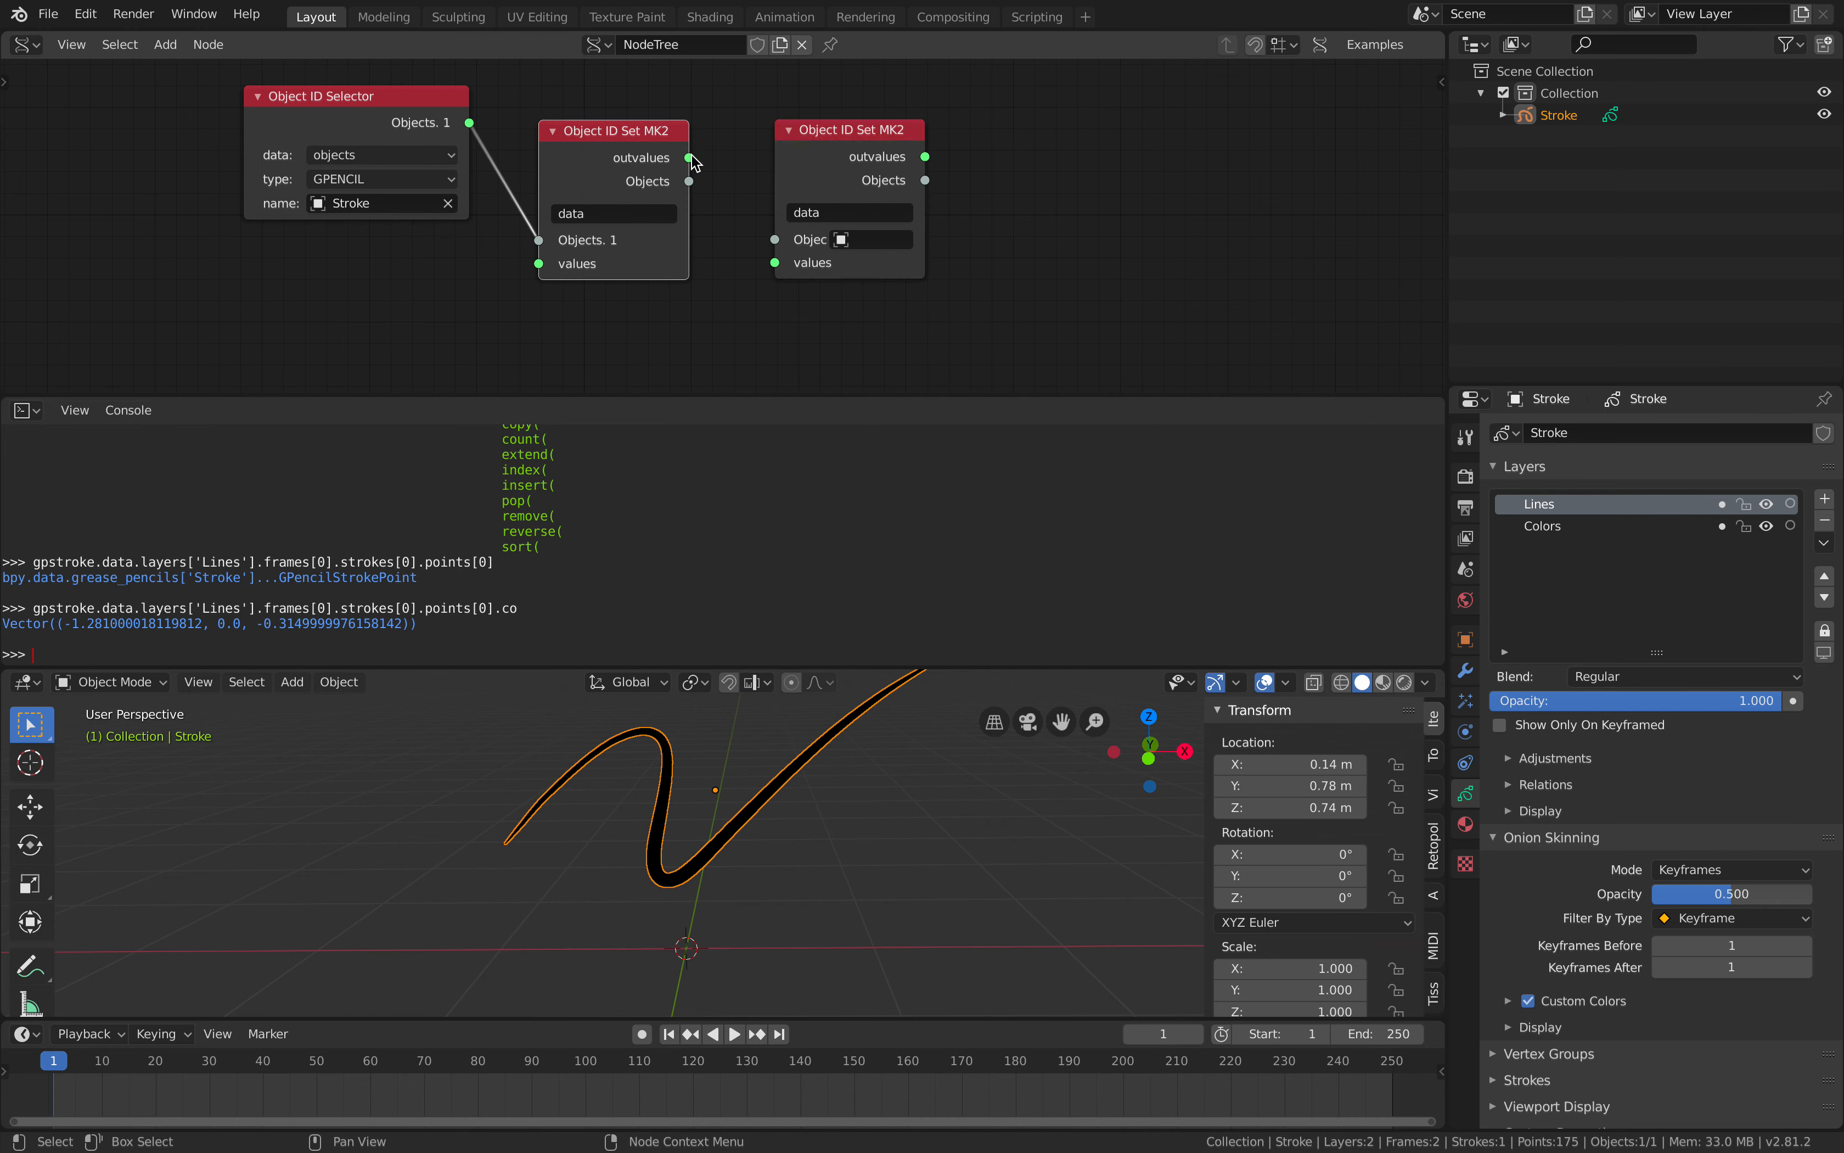
drag(688, 157, 791, 215)
Set the second Object ID Set MK2 node's expression to layers['Lines'].
click(856, 206)
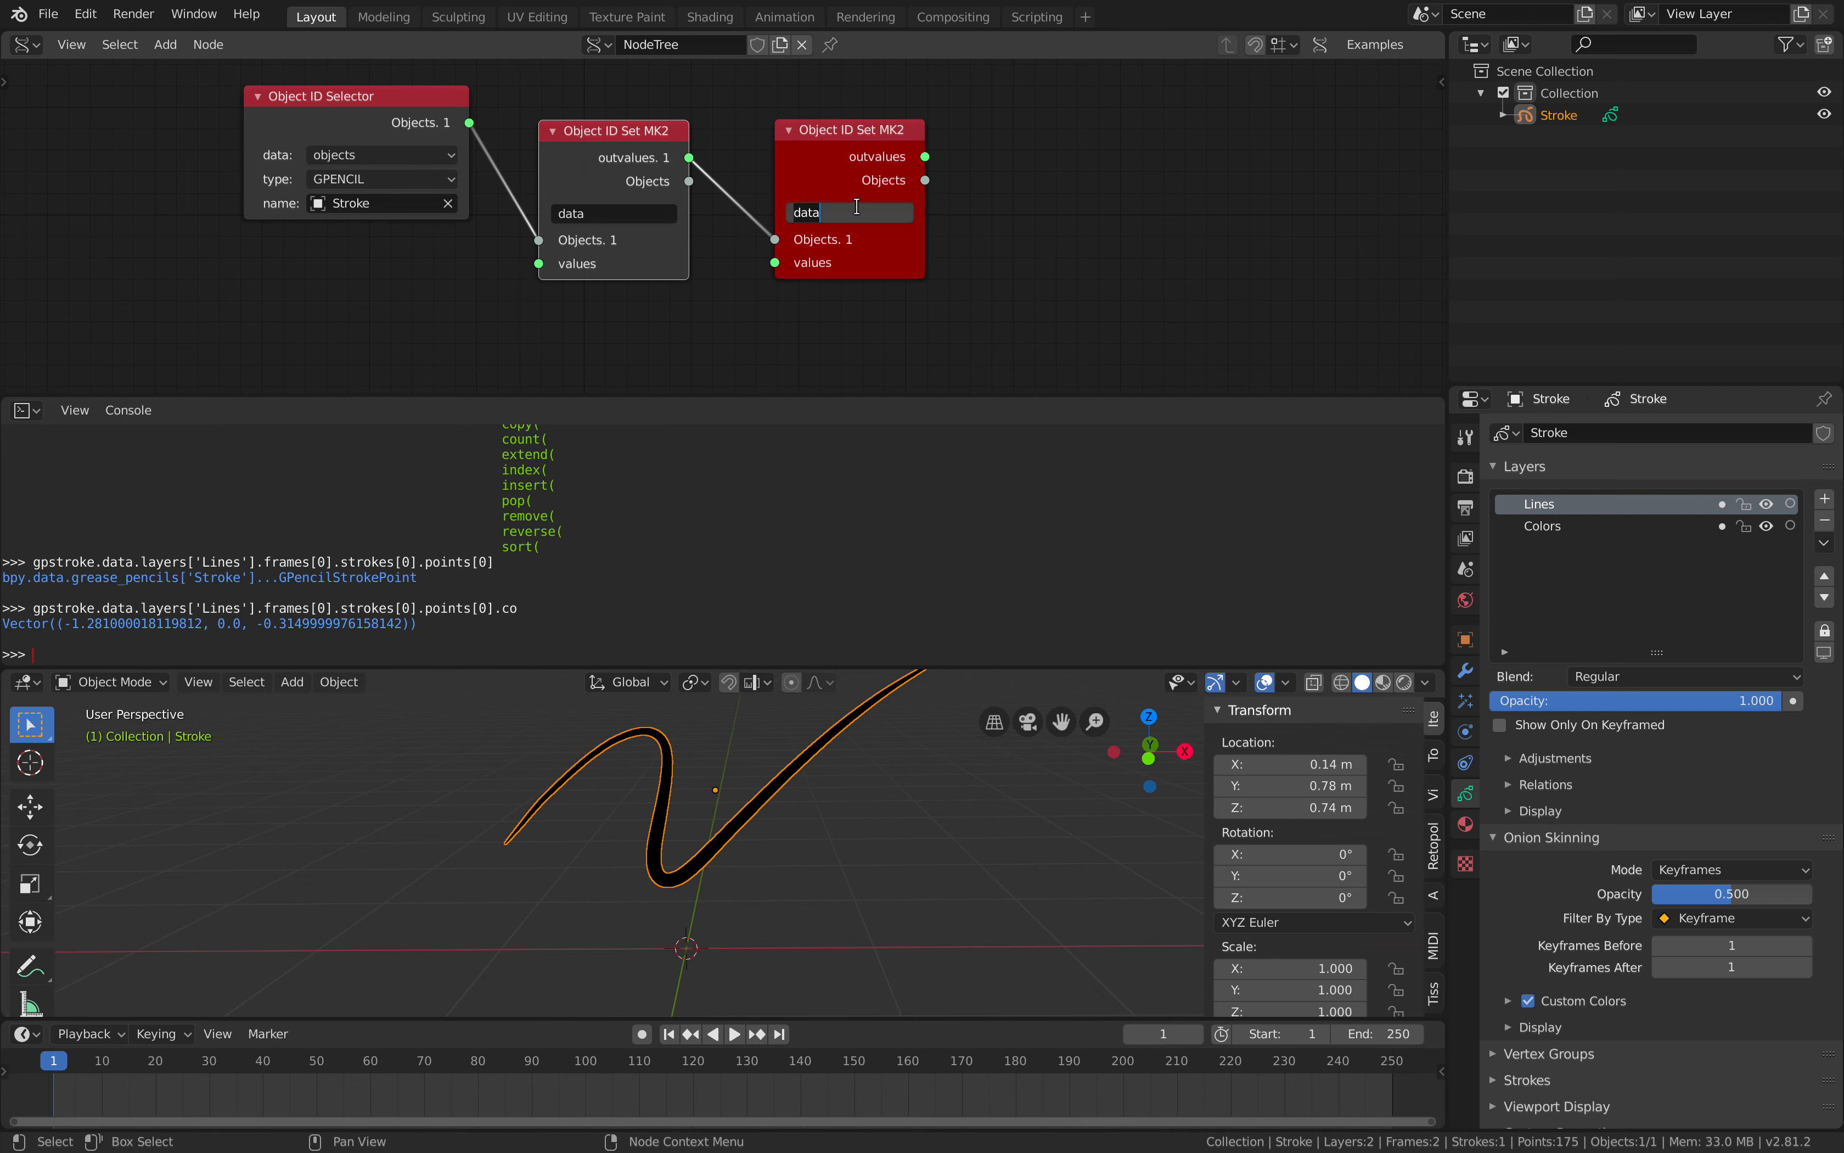
text(layers)
key(Return)
double_click(861, 213)
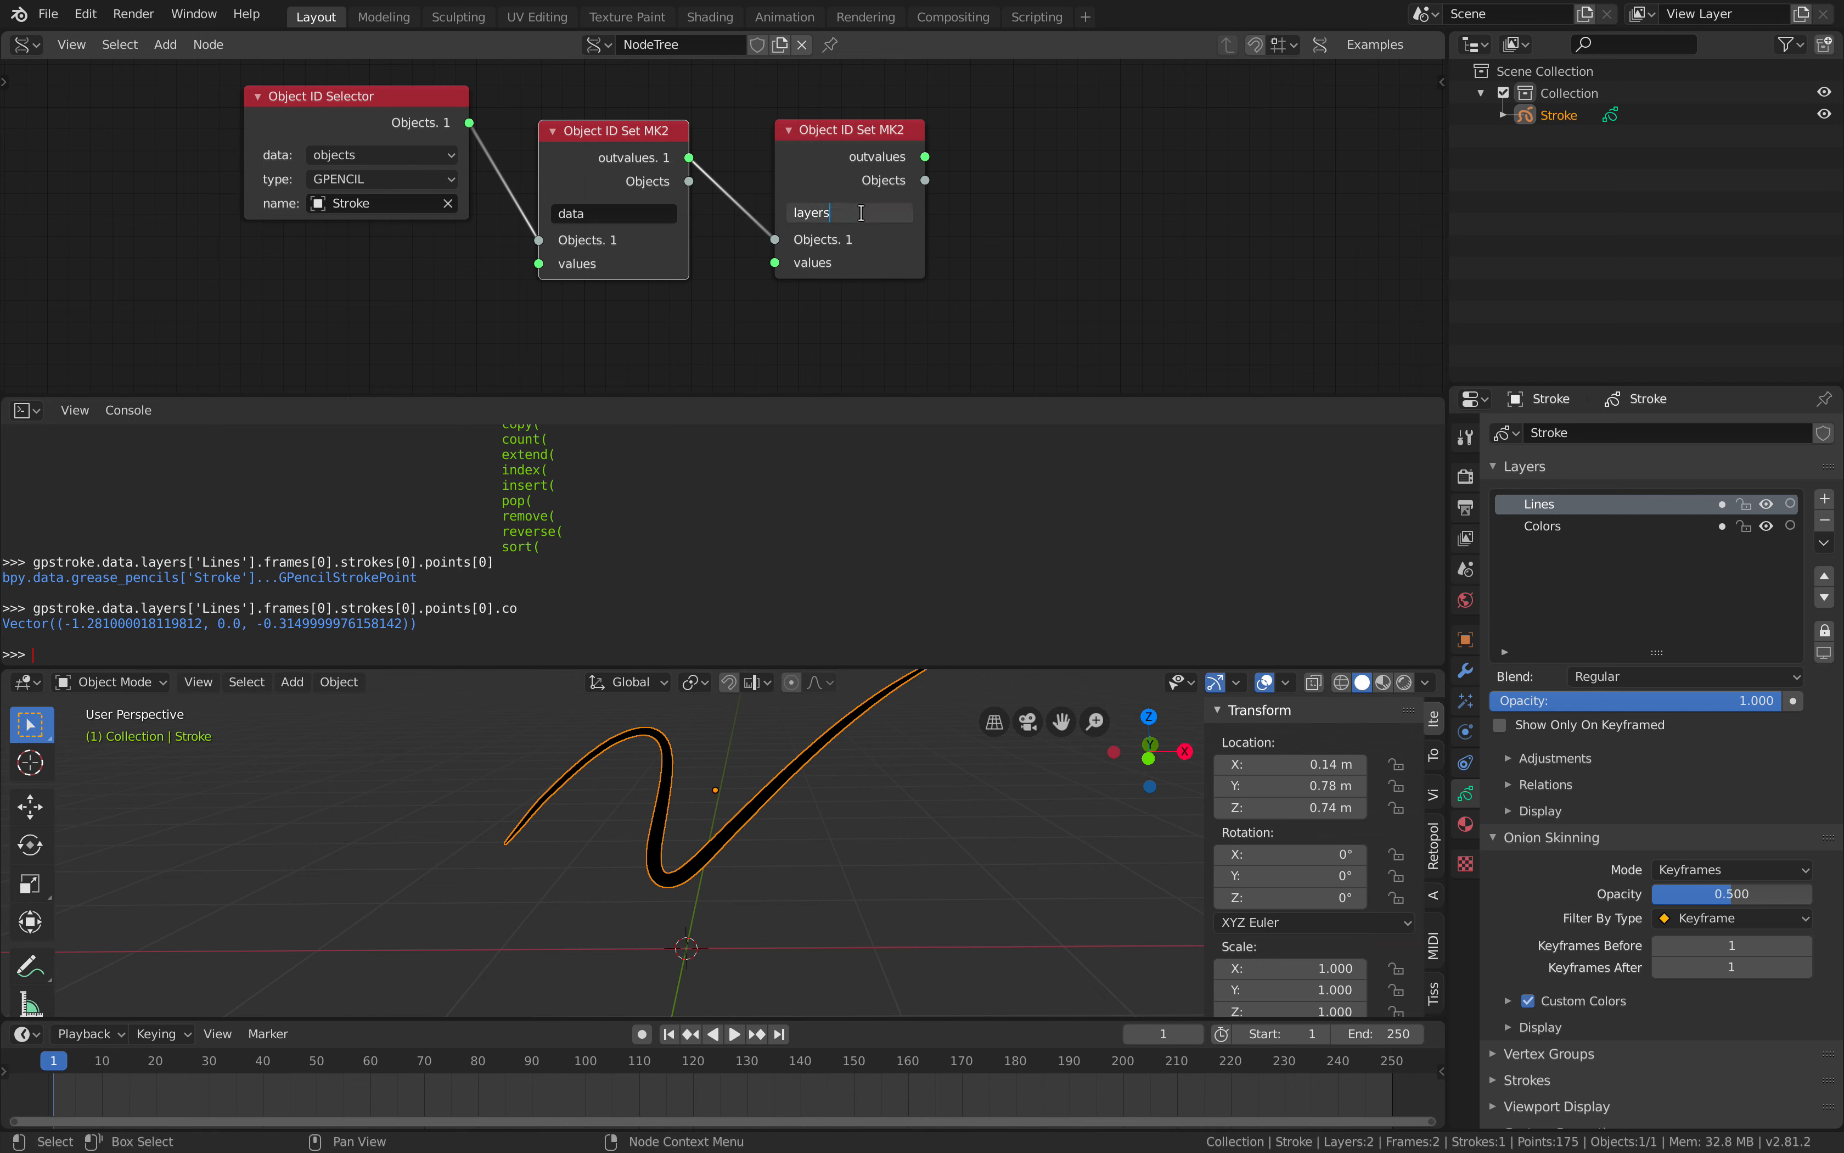
text(['Lines'])
key(Return)
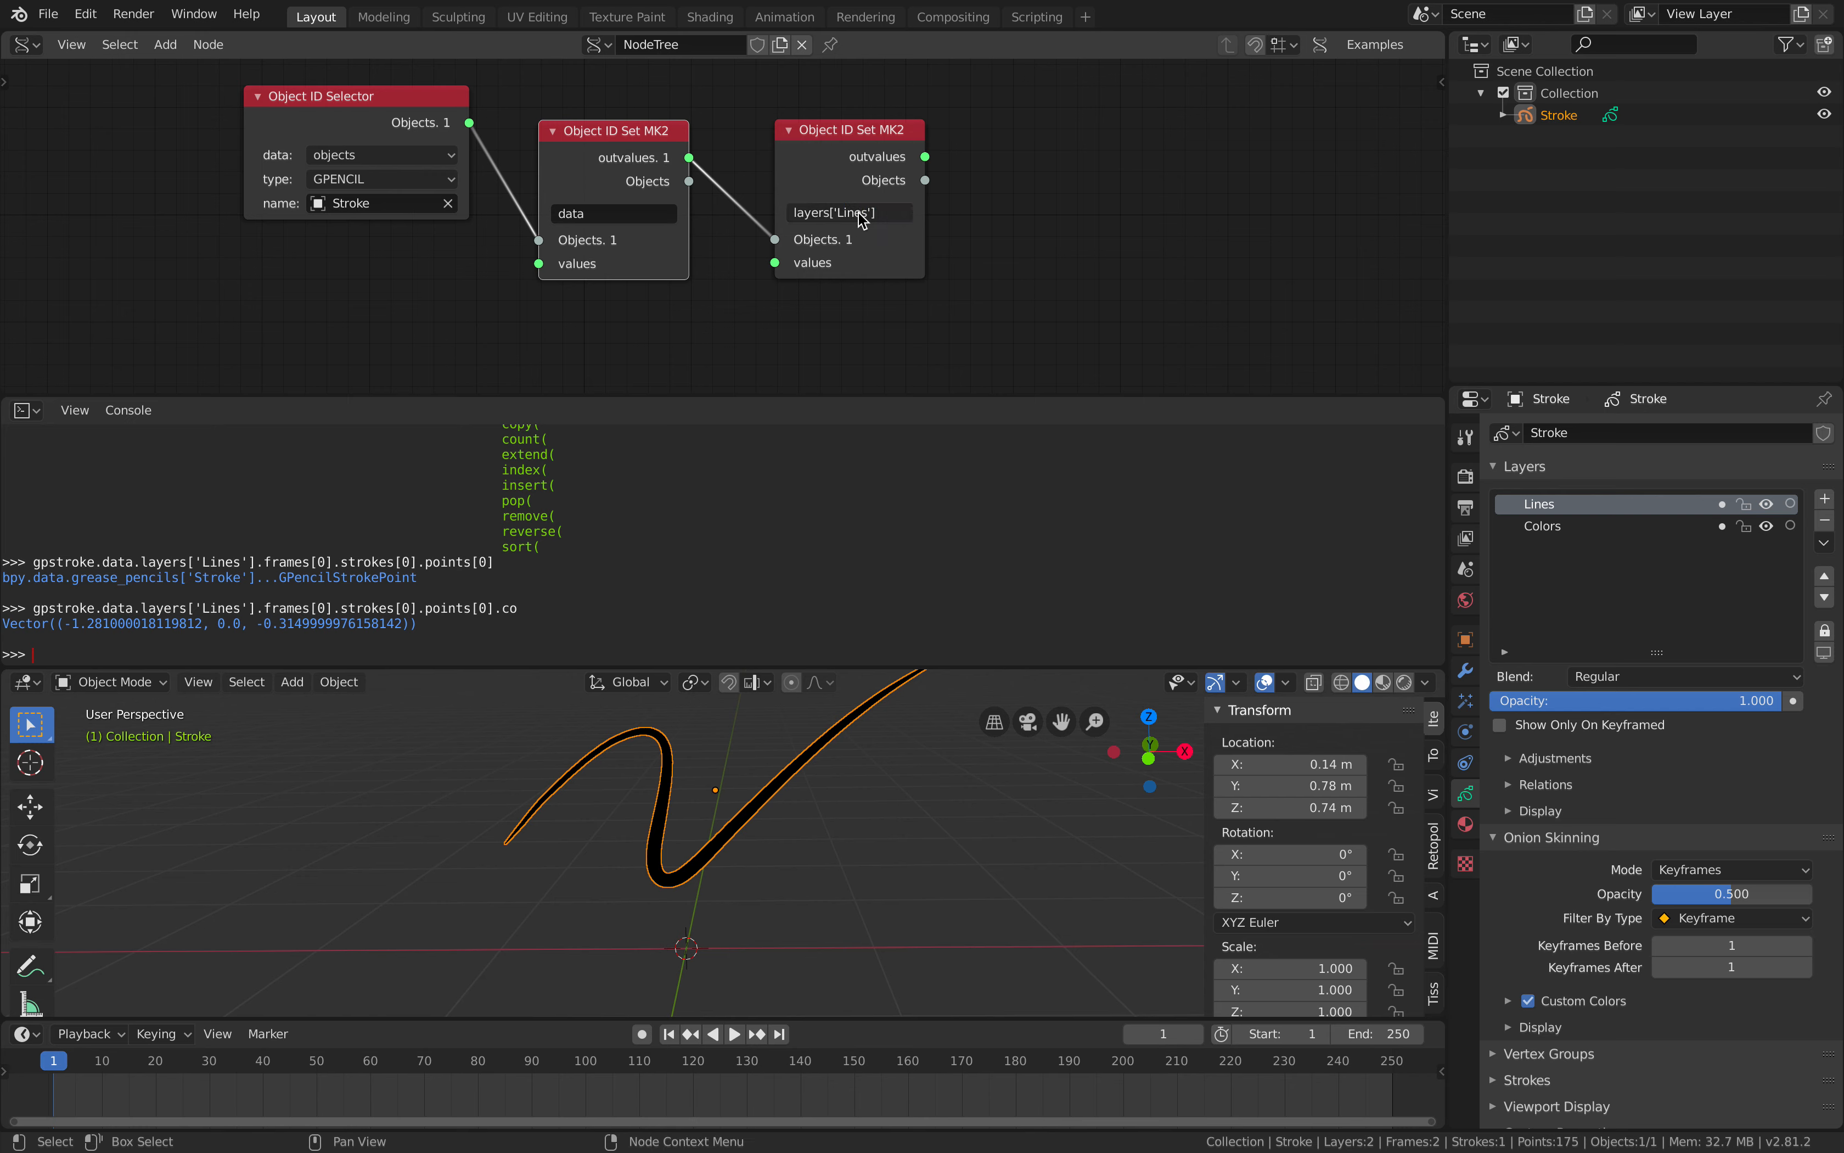
Chain a duplicate Object ID Set MK2 node after the layers['Lines'] node, with its expression set to frames[0].
click(835, 183)
key(shift+d)
click(1045, 176)
drag(926, 160, 984, 231)
click(1062, 205)
text(frames[0)
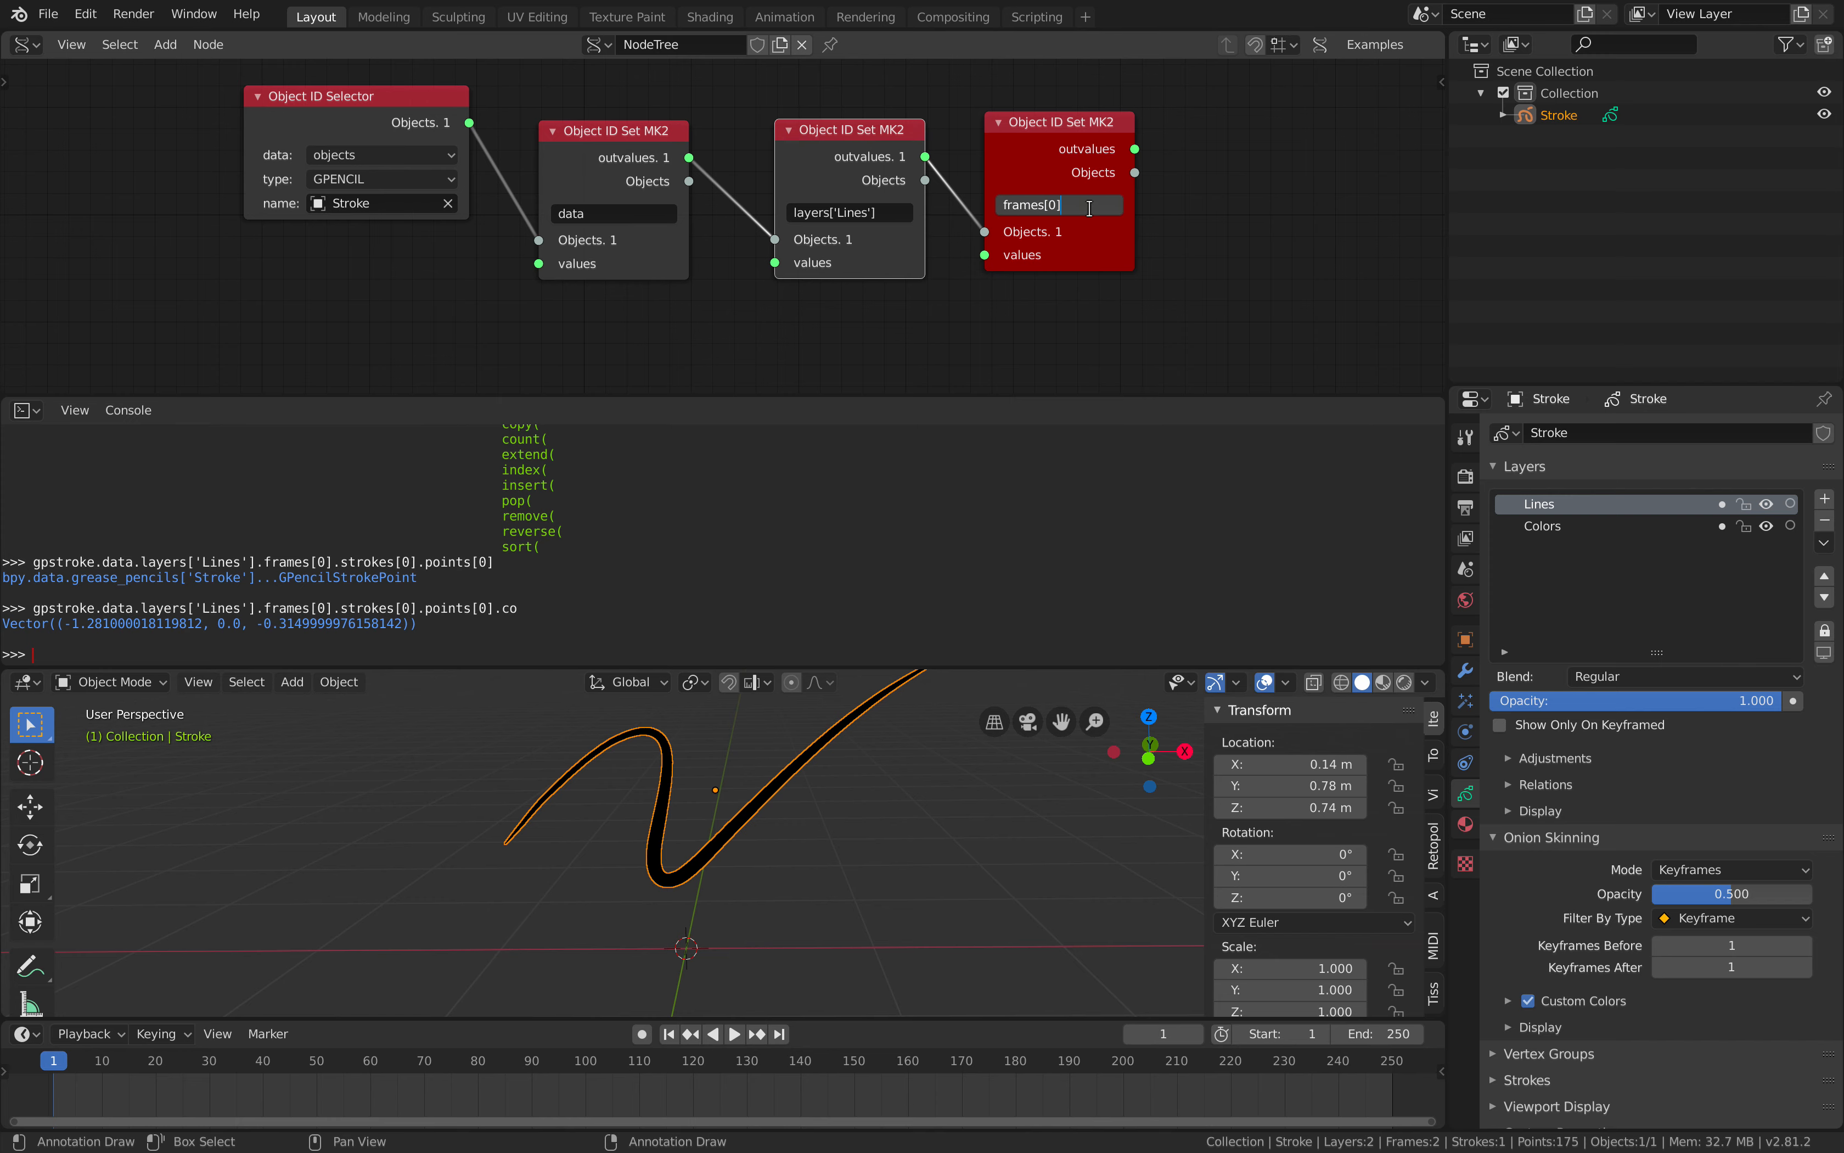
key(Return)
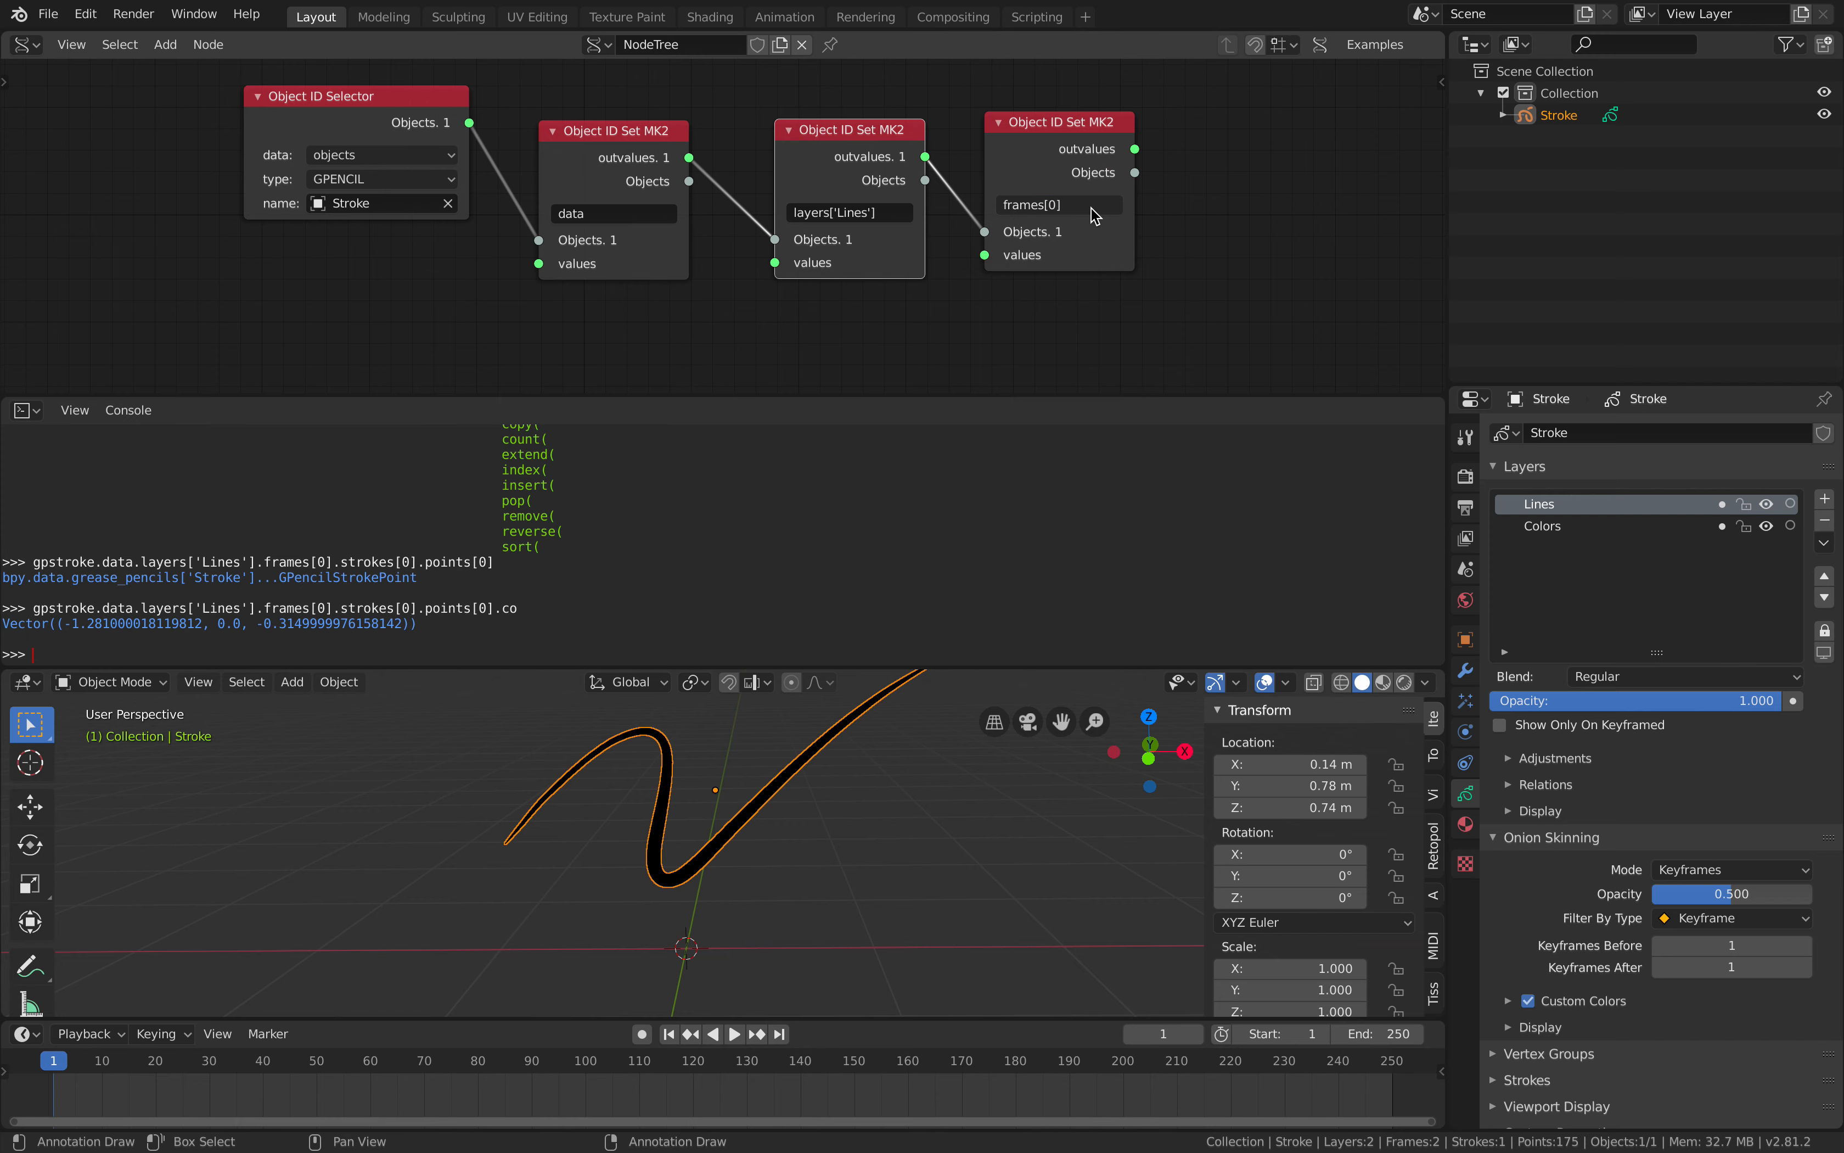
Chain a duplicate Object ID Set MK2 node after the frames[0] node, with its expression set to strokes[0].
click(1045, 180)
key(shift+d)
click(1266, 181)
middle_drag(1179, 175, 1103, 178)
drag(1060, 151, 1133, 235)
middle_drag(1092, 169, 1018, 164)
click(1131, 201)
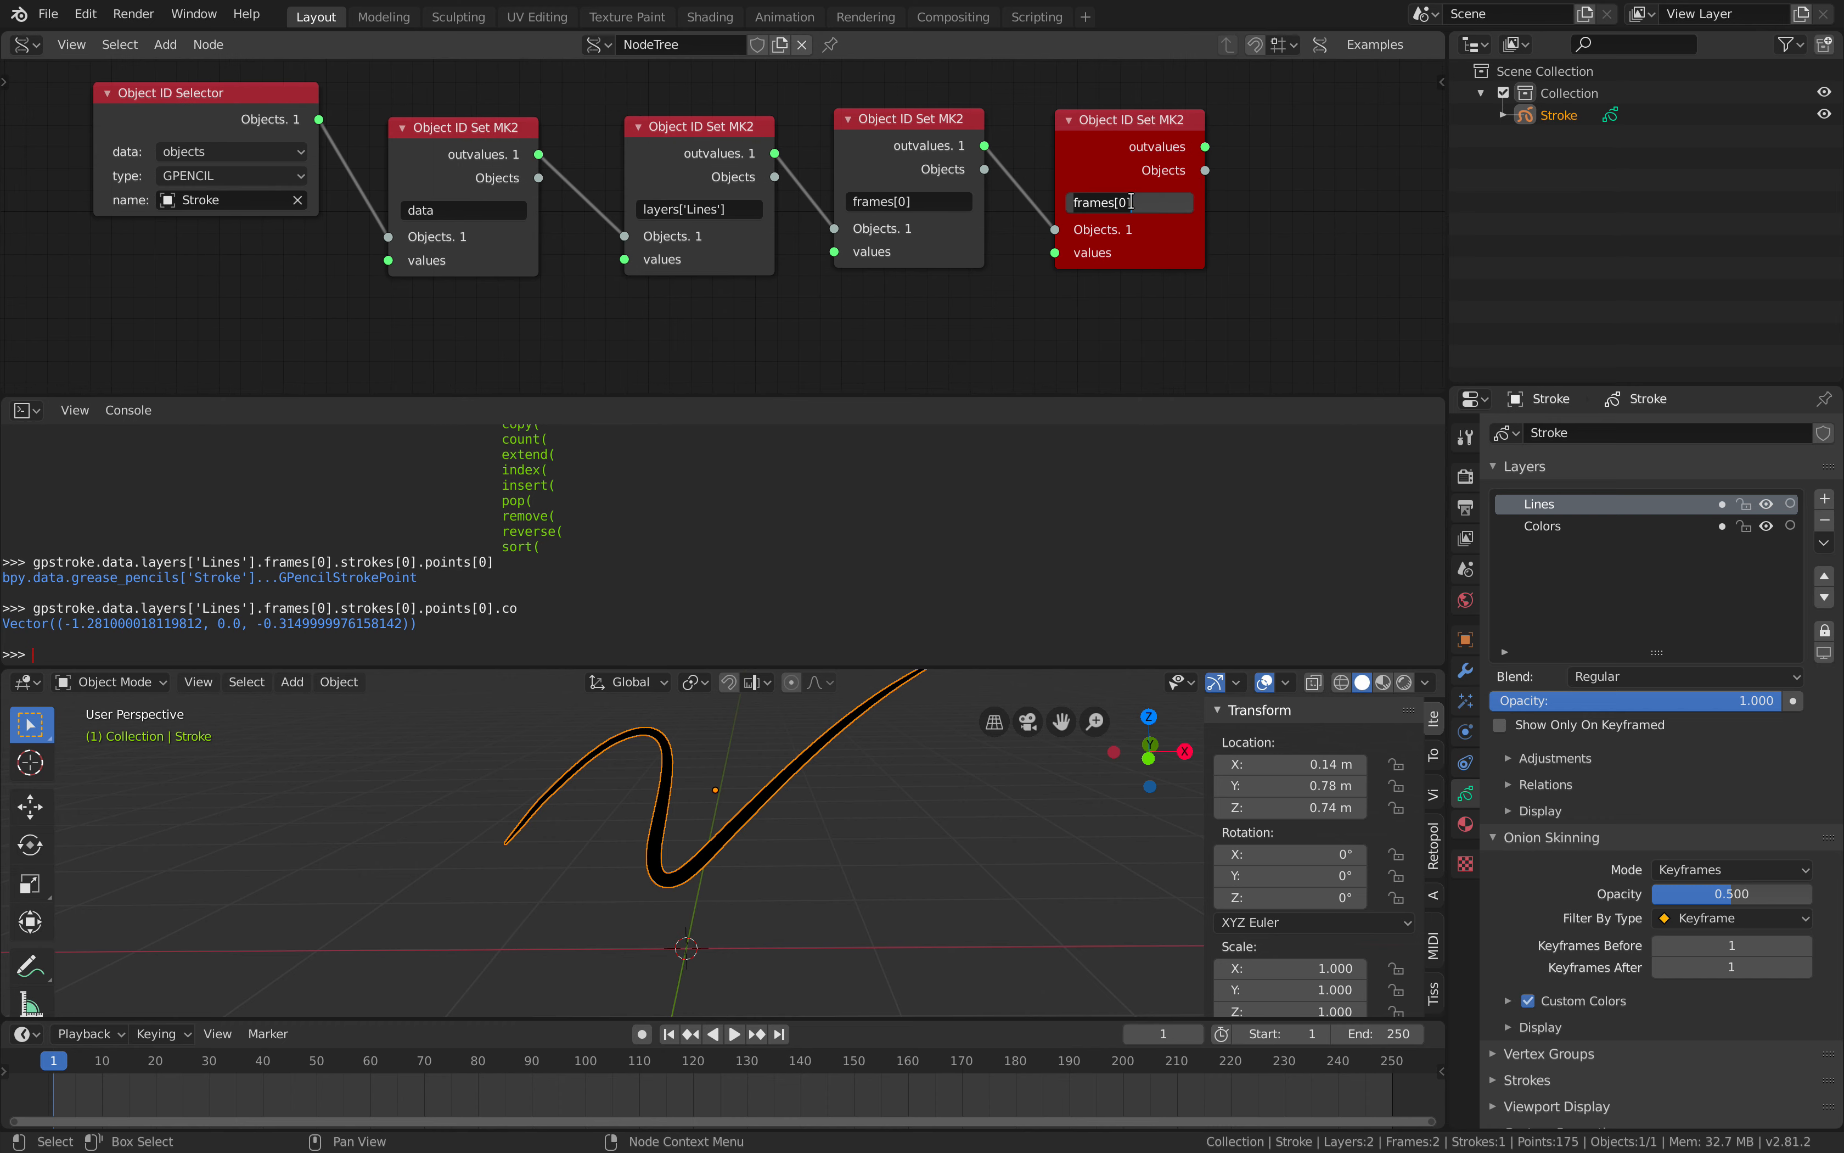
text(strokes)
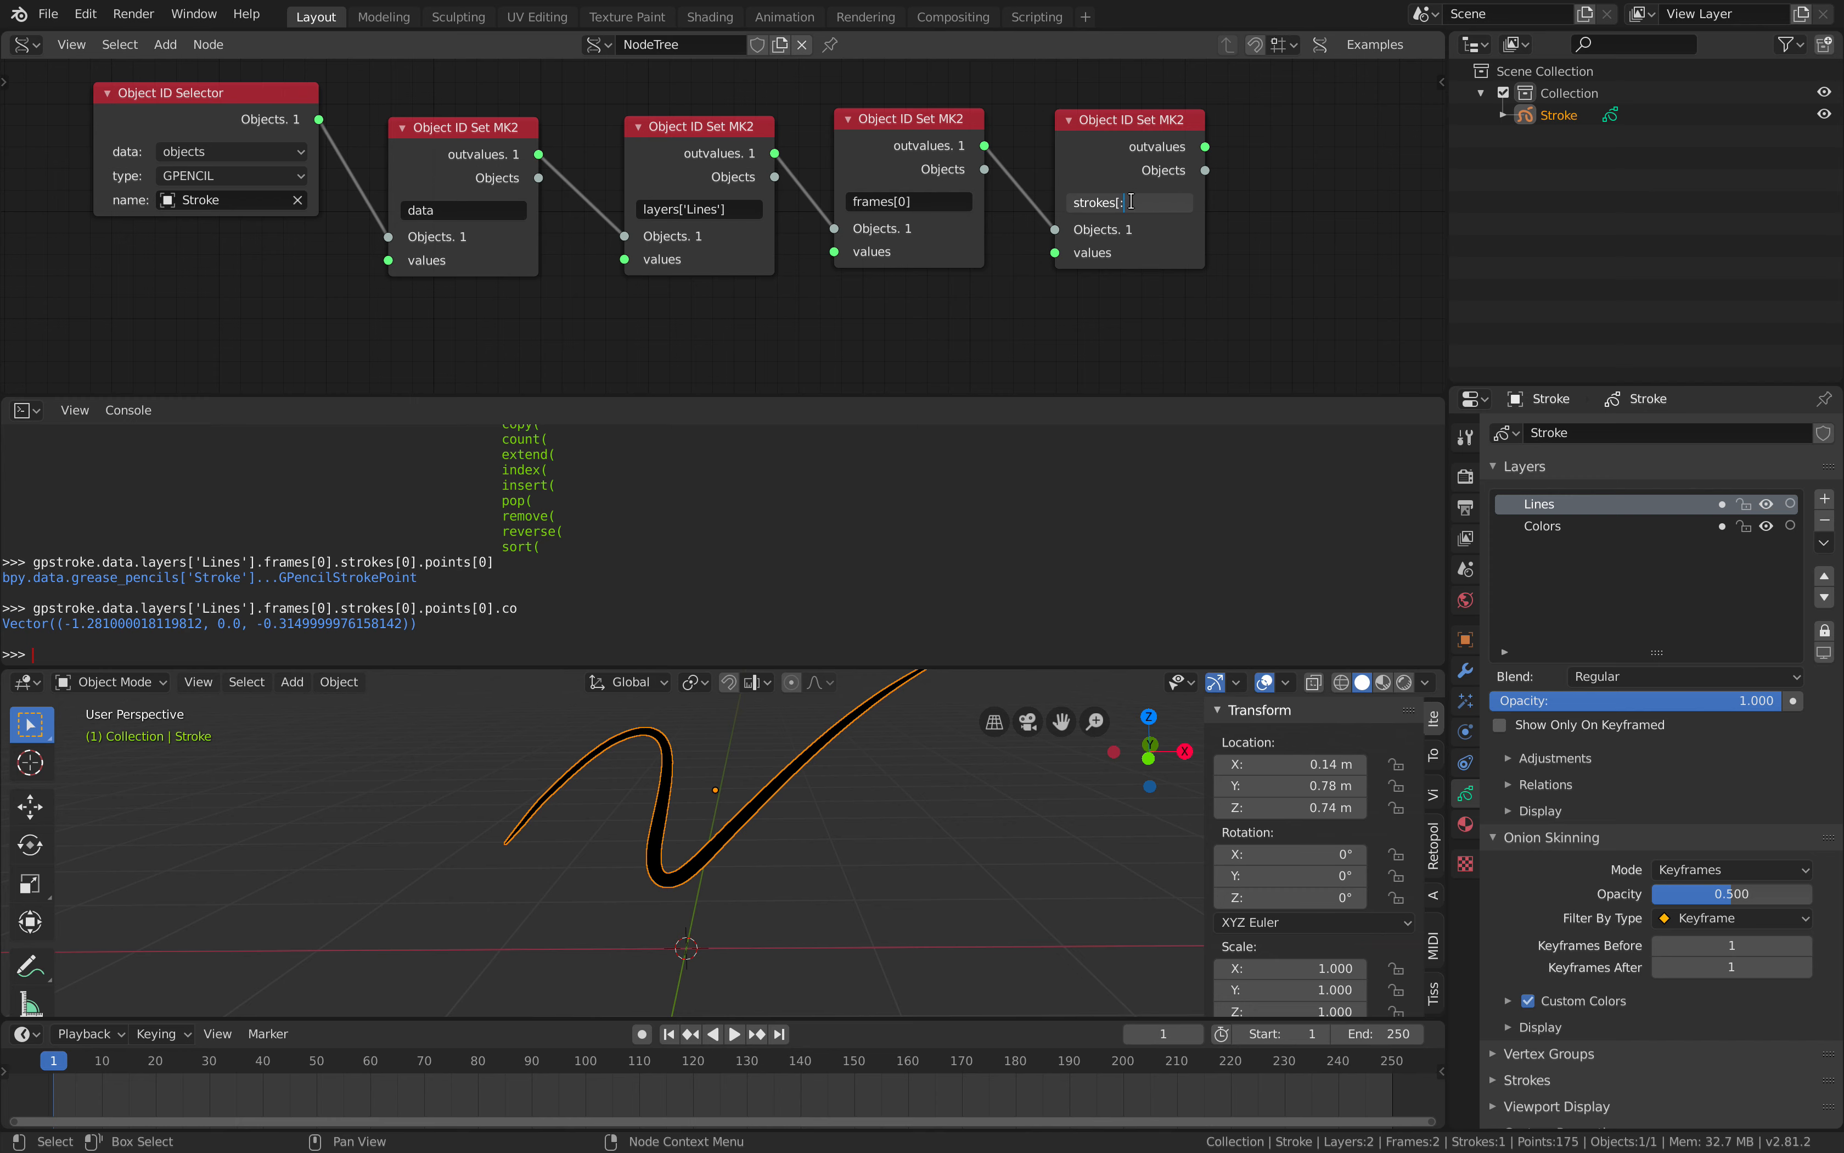
text([:])
Chain a duplicate Object ID Set MK2 node after the strokes[0] node, with its expression set to points[0].
key(shift+d)
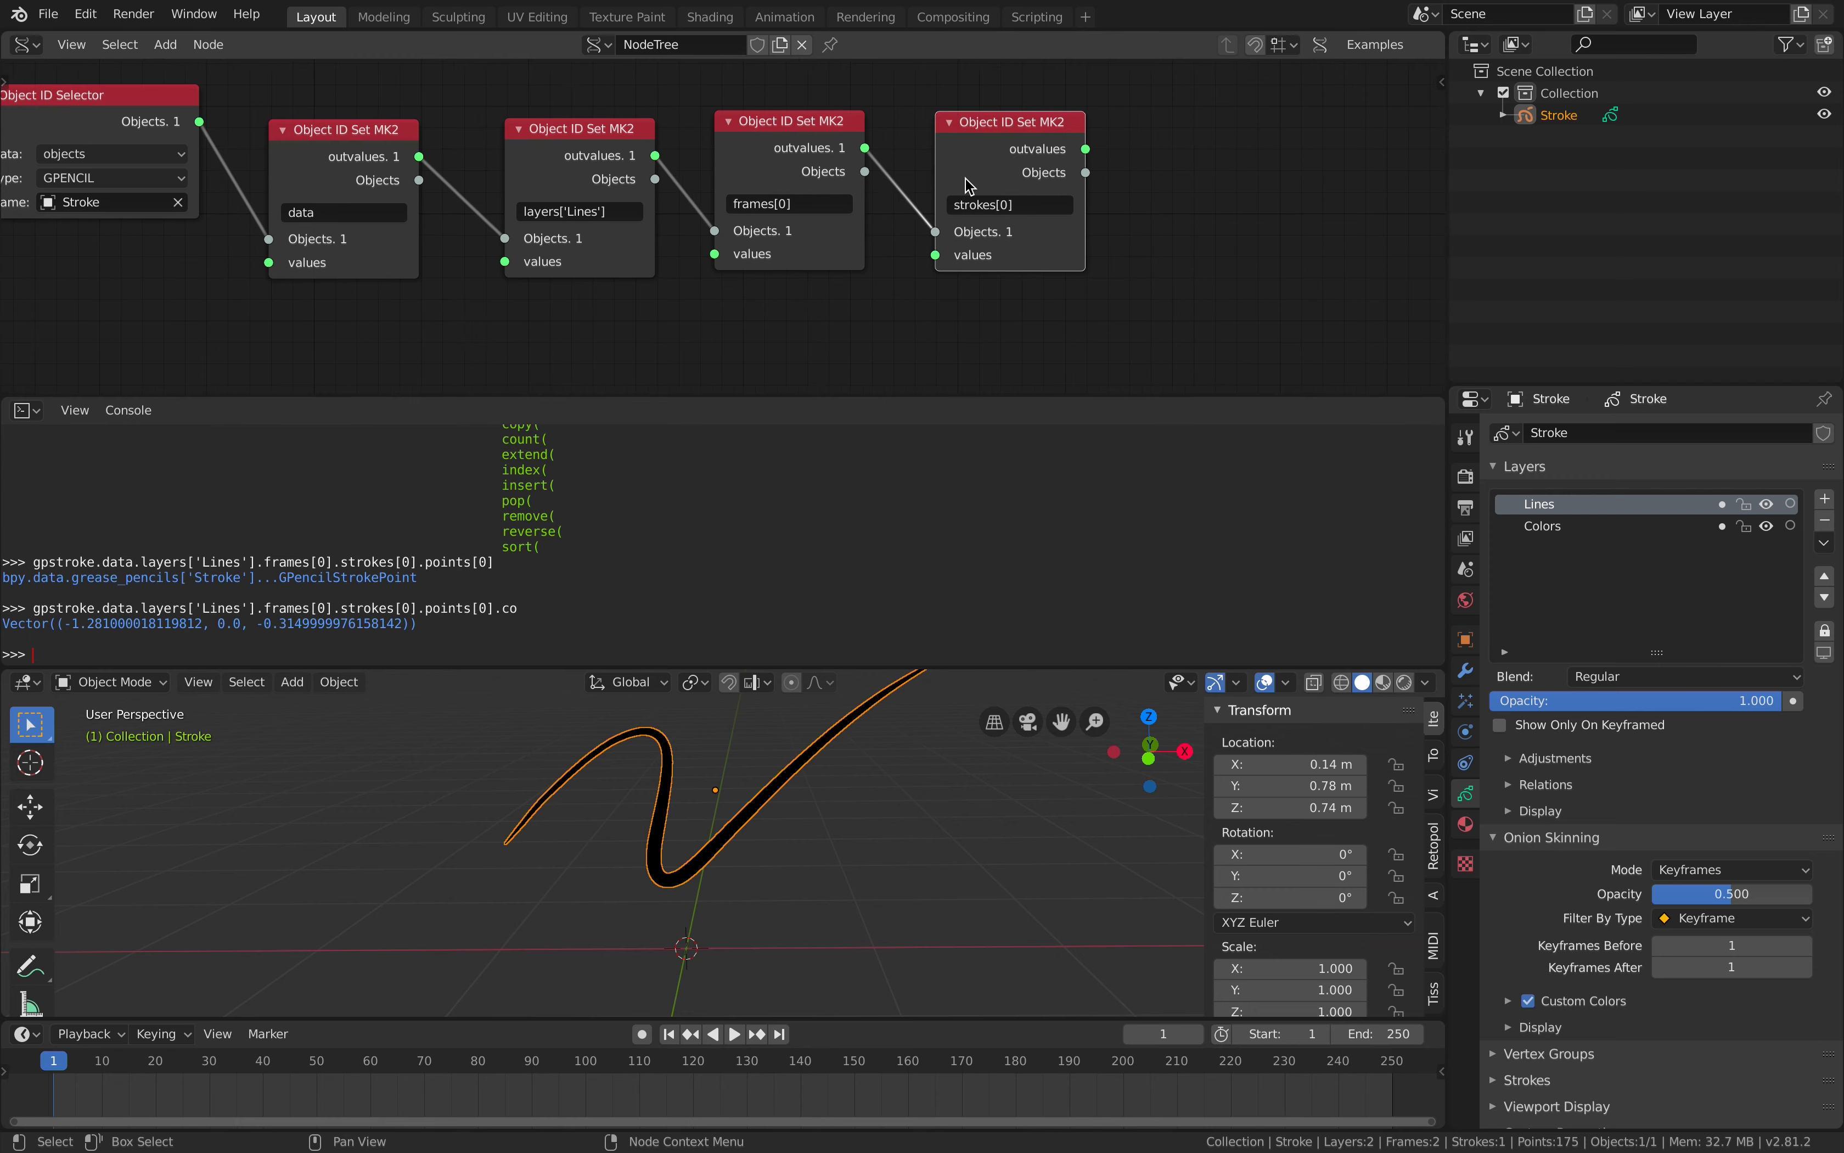
click(1233, 180)
mouse_move(1087, 149)
mouse_down()
mouse_move(1213, 237)
mouse_move(1148, 175)
mouse_up()
click(1186, 196)
text(points[)
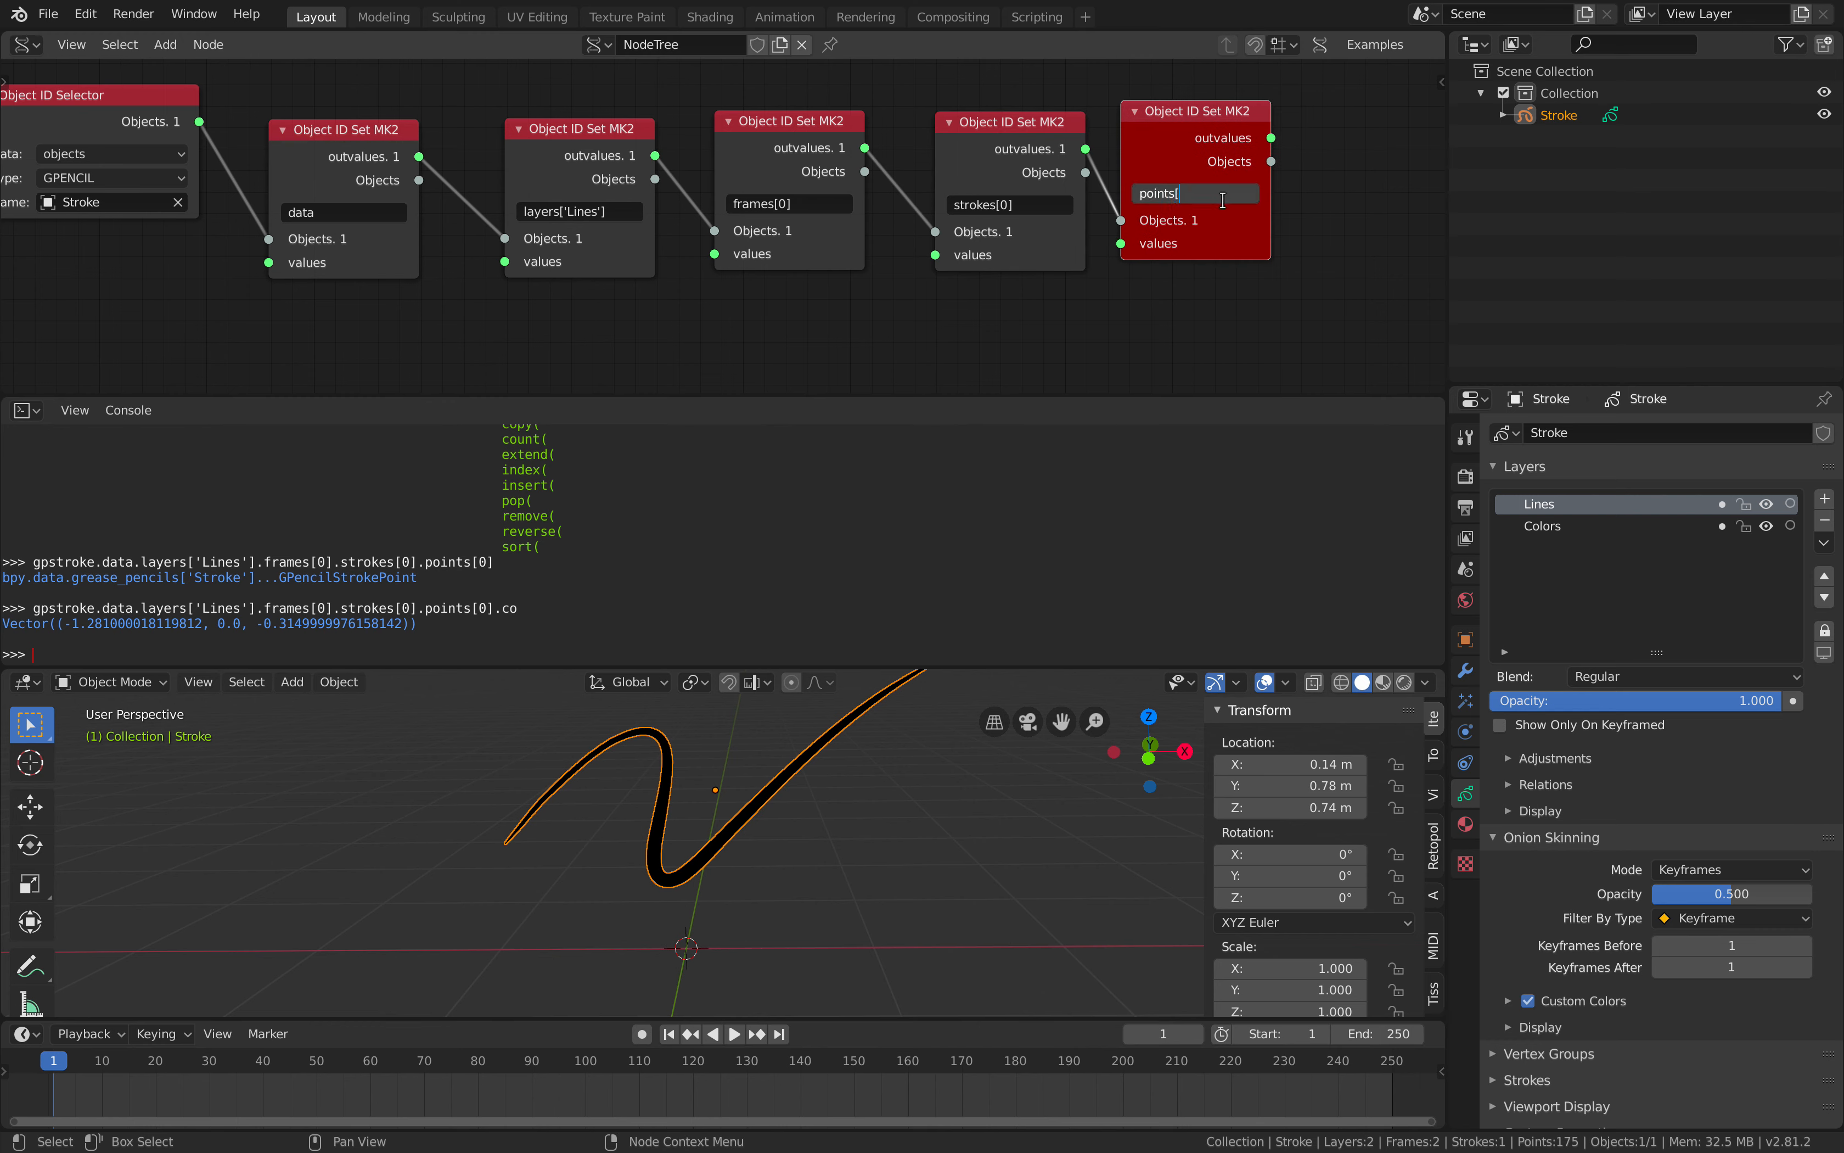
key(Return)
click(1215, 193)
text(0])
key(Return)
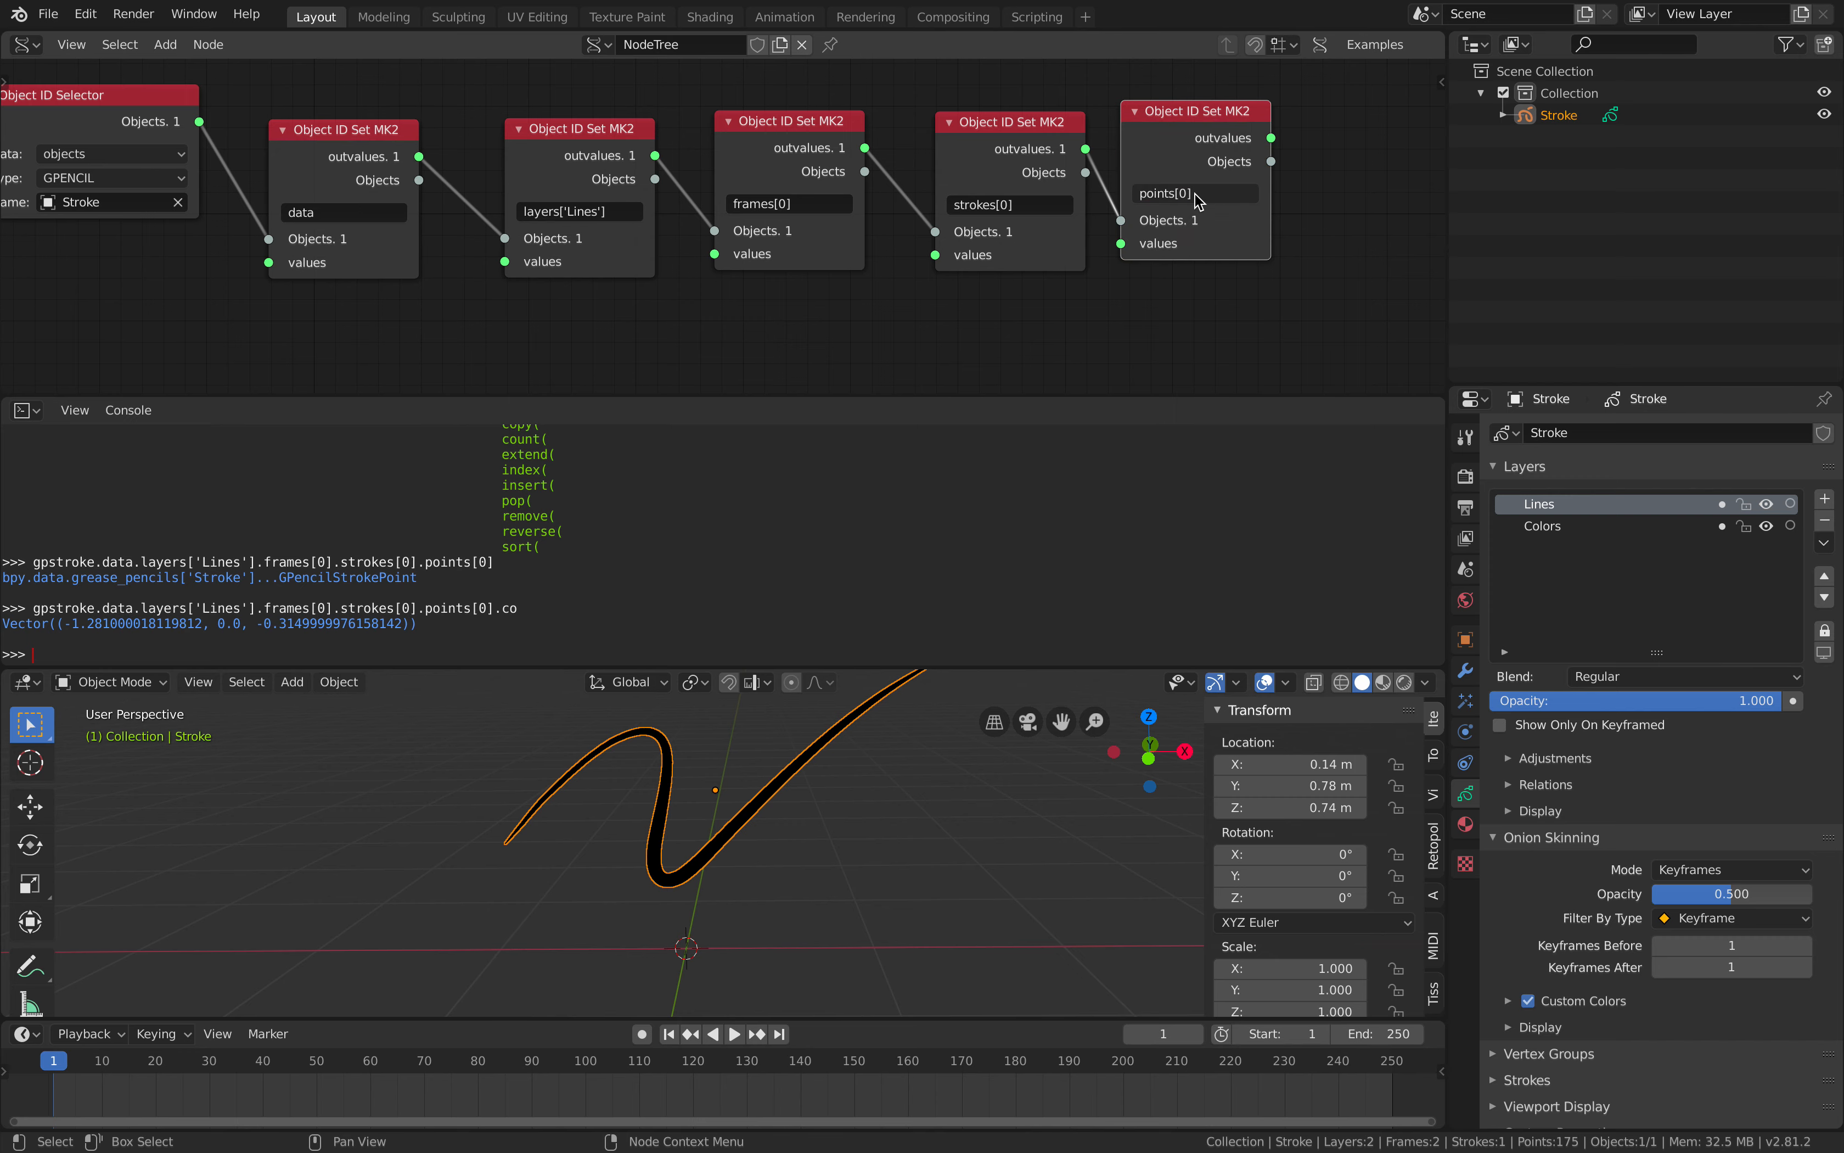
Chain a duplicate Object ID Set MK2 node after the points[0] node, with its expression set to co.
middle_drag(1199, 202, 895, 198)
key(shift+d)
click(1002, 149)
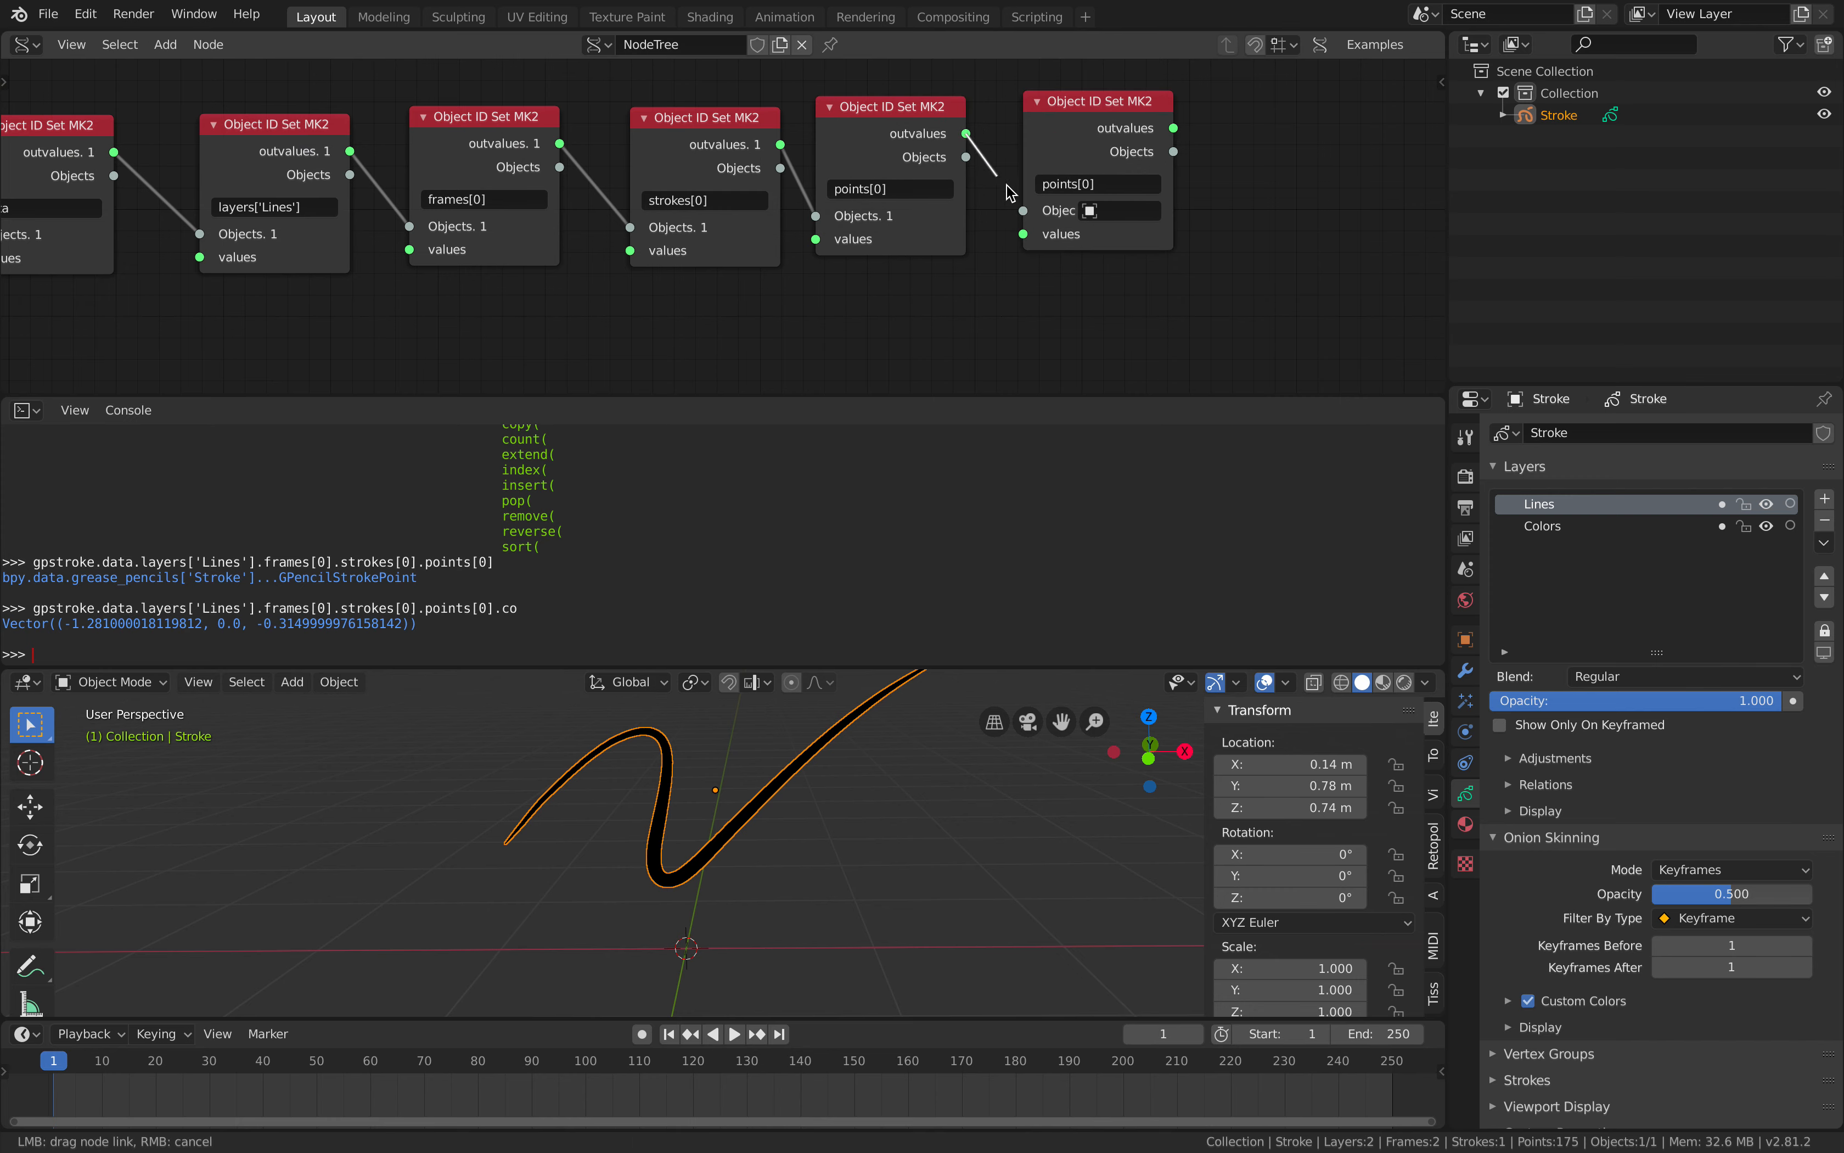
drag(966, 134, 1022, 210)
click(1109, 182)
text(co)
key(Return)
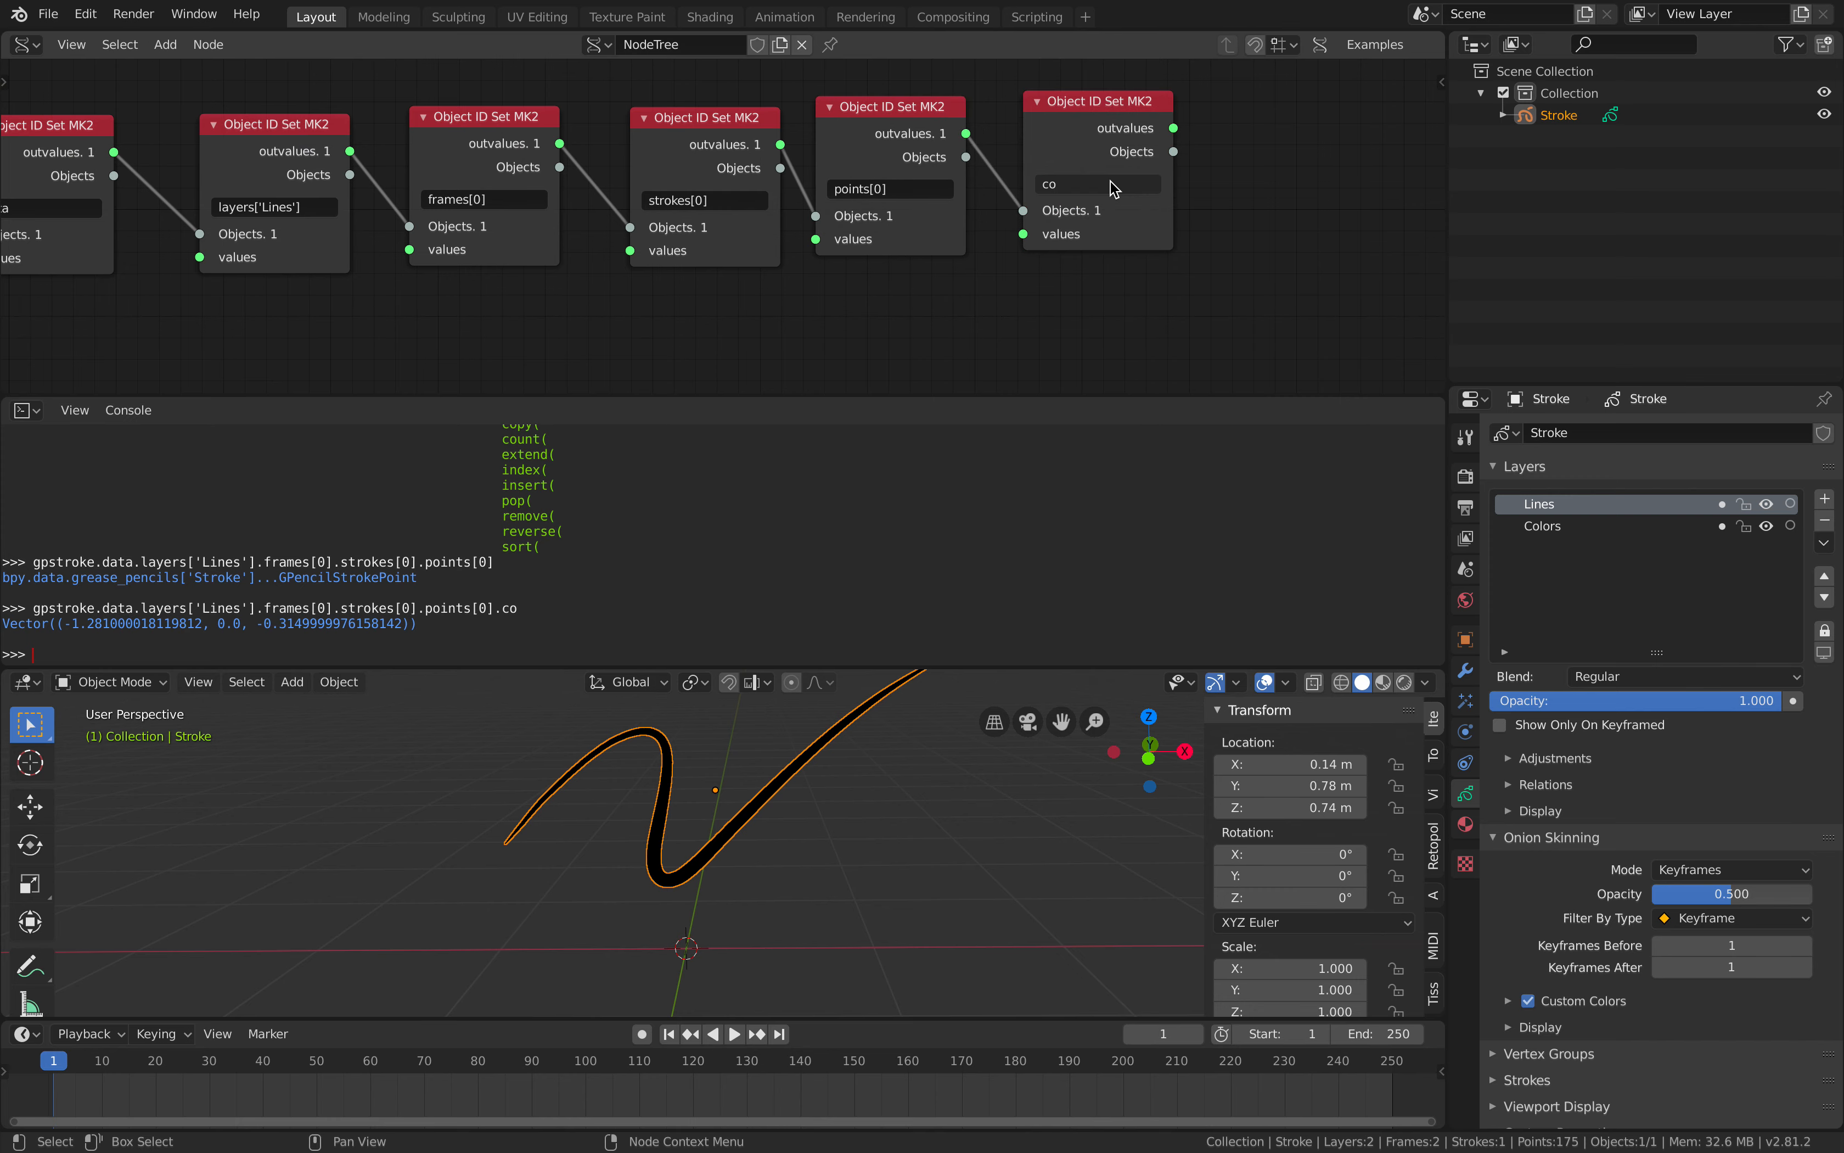
Save the file, and add a Stethoscope MK2 node that displays the co node's outvalues.
middle_drag(1181, 175, 987, 197)
key(ctrl+s)
key(shift+a)
click(1087, 172)
text(ste)
click(1115, 231)
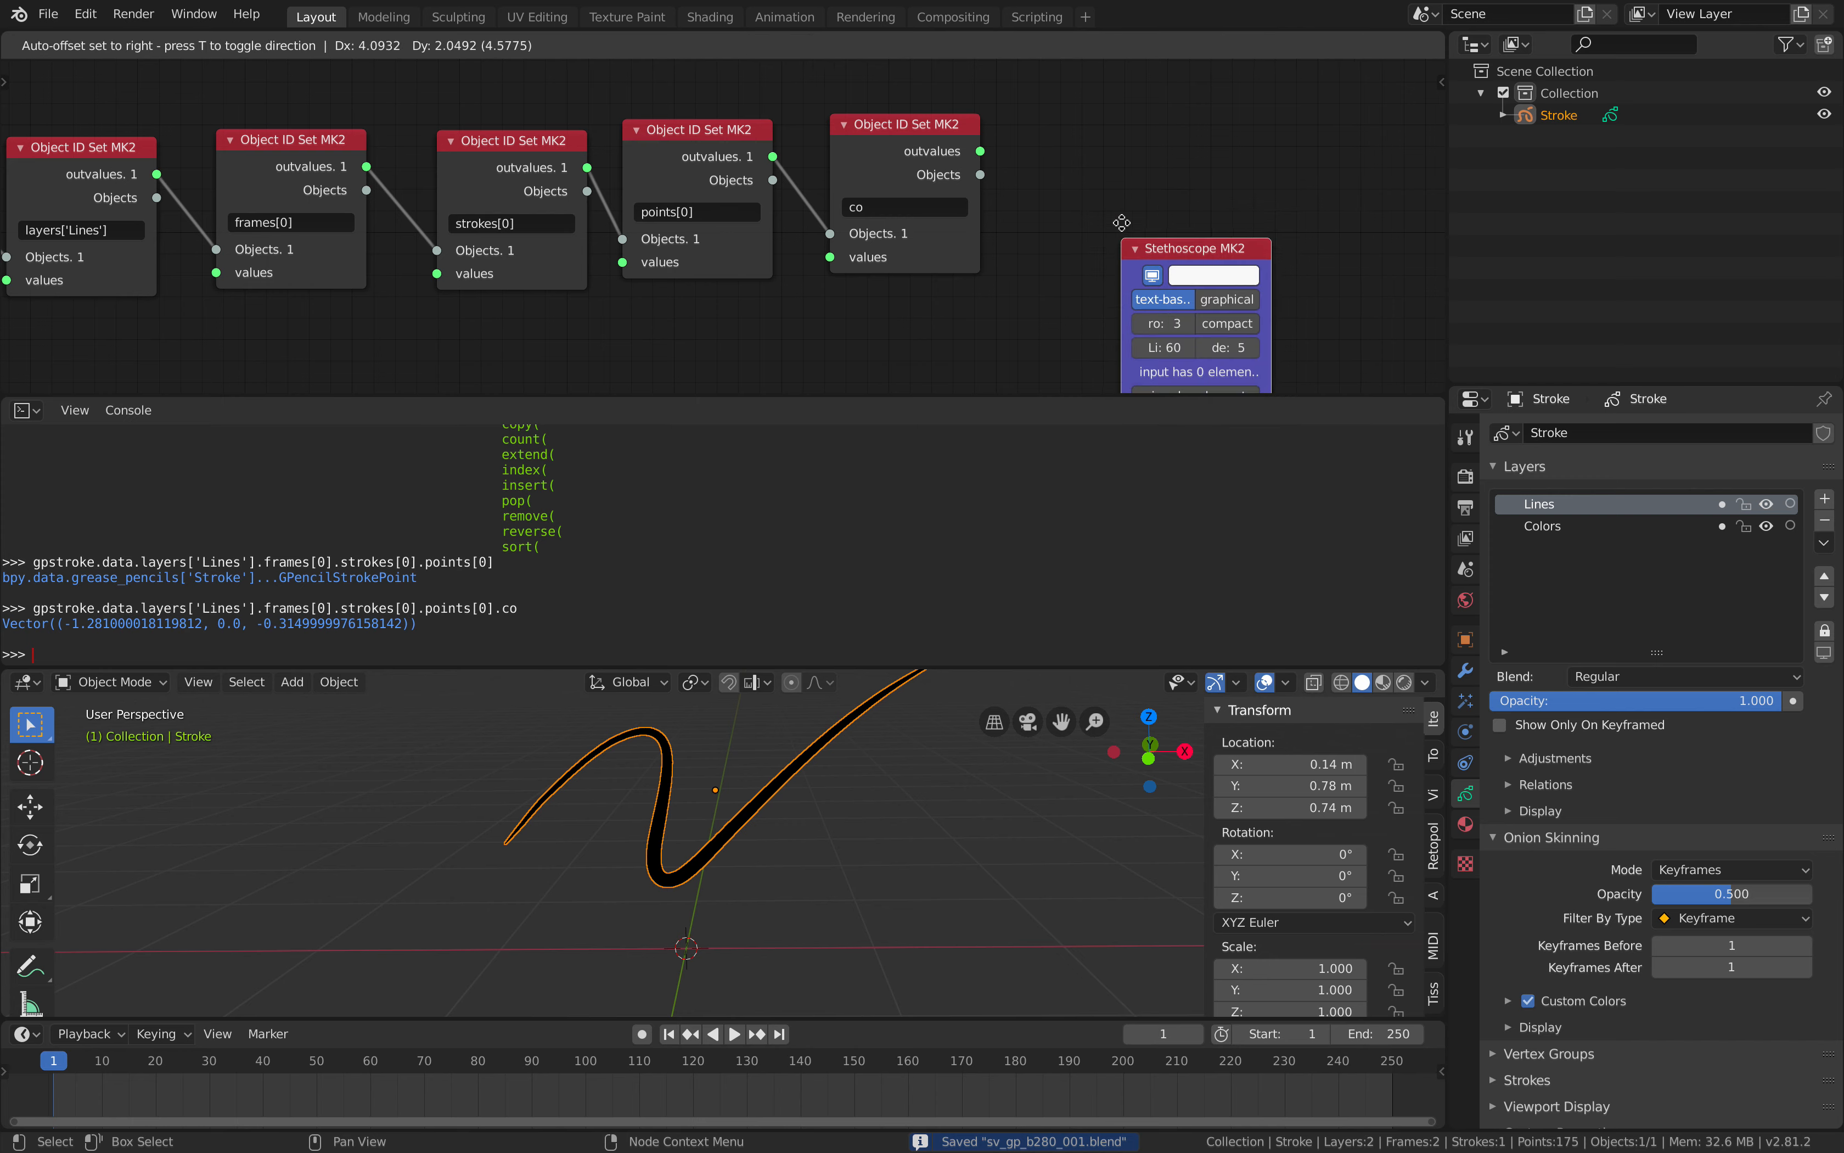
click(1096, 108)
drag(983, 151, 1097, 305)
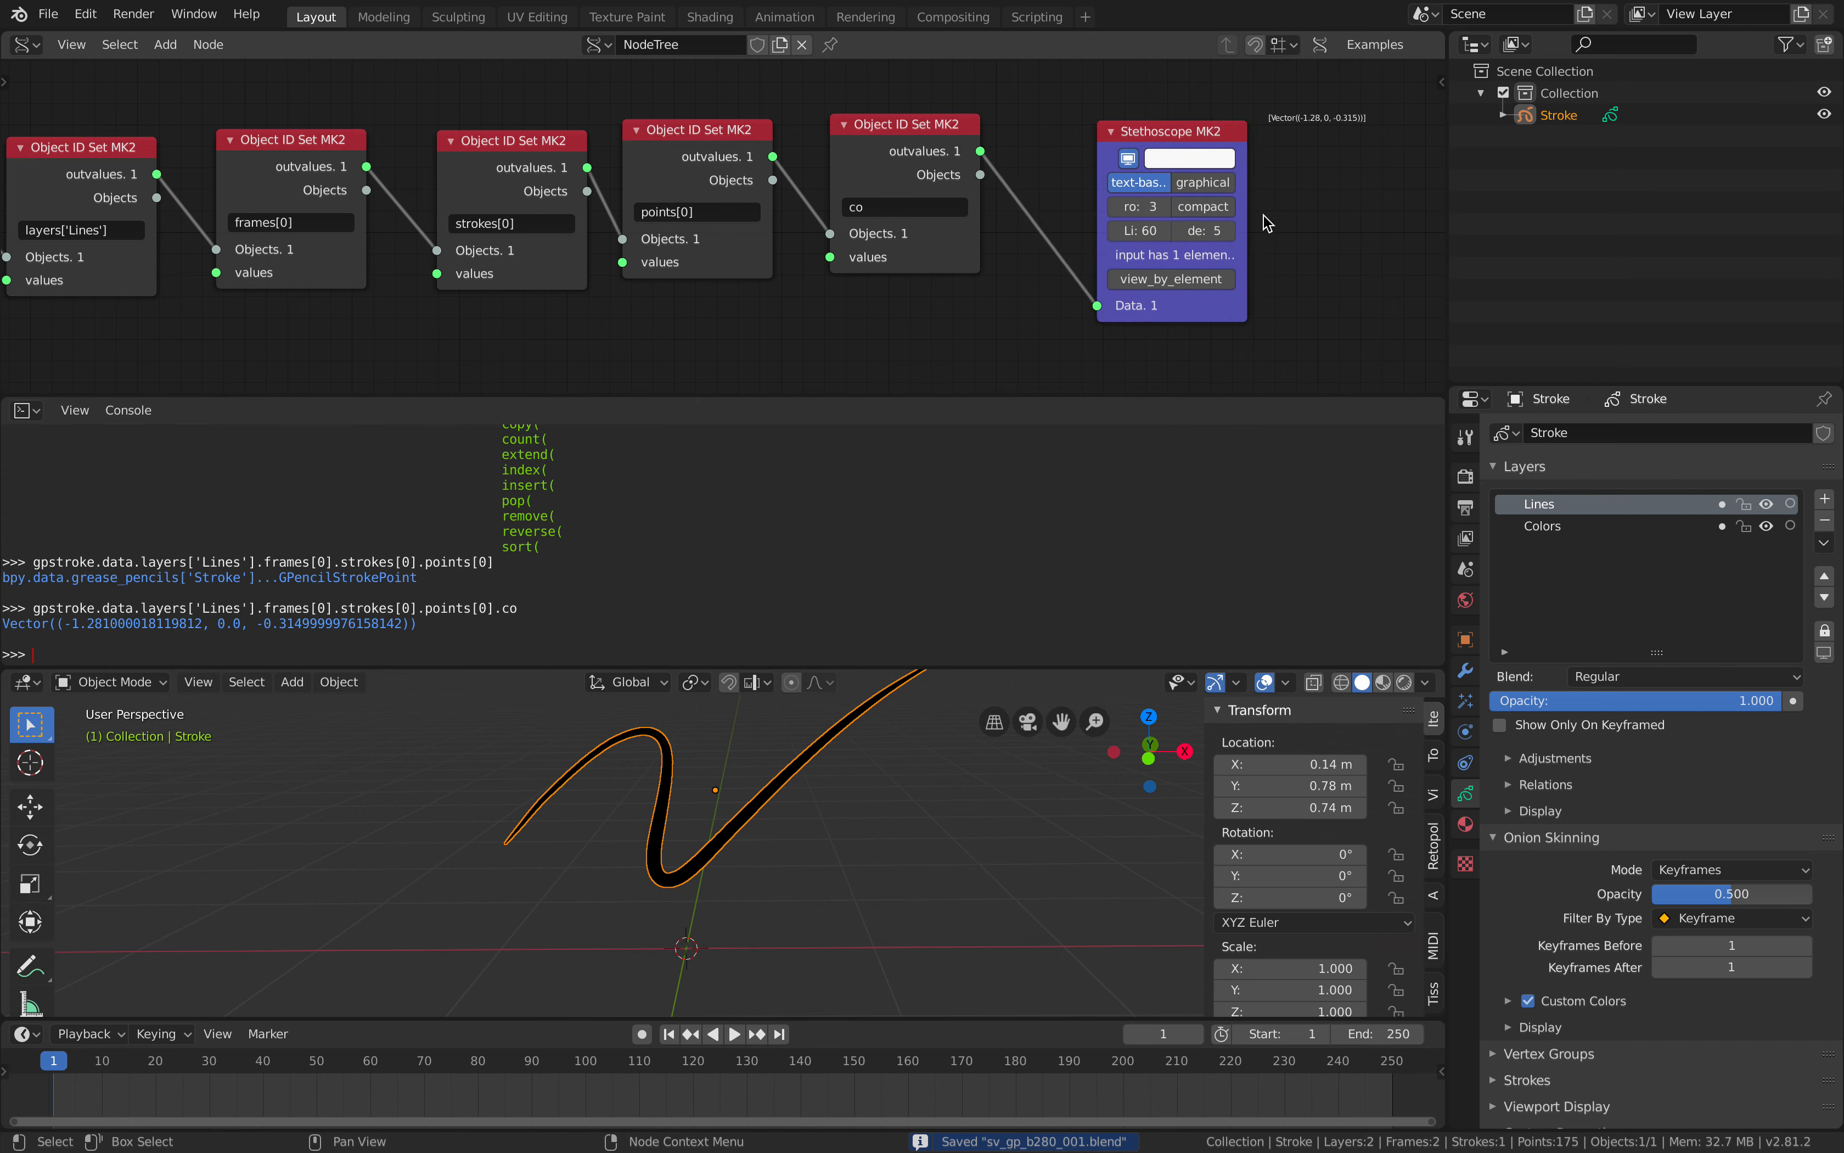
scroll(1295, 174, up, 3)
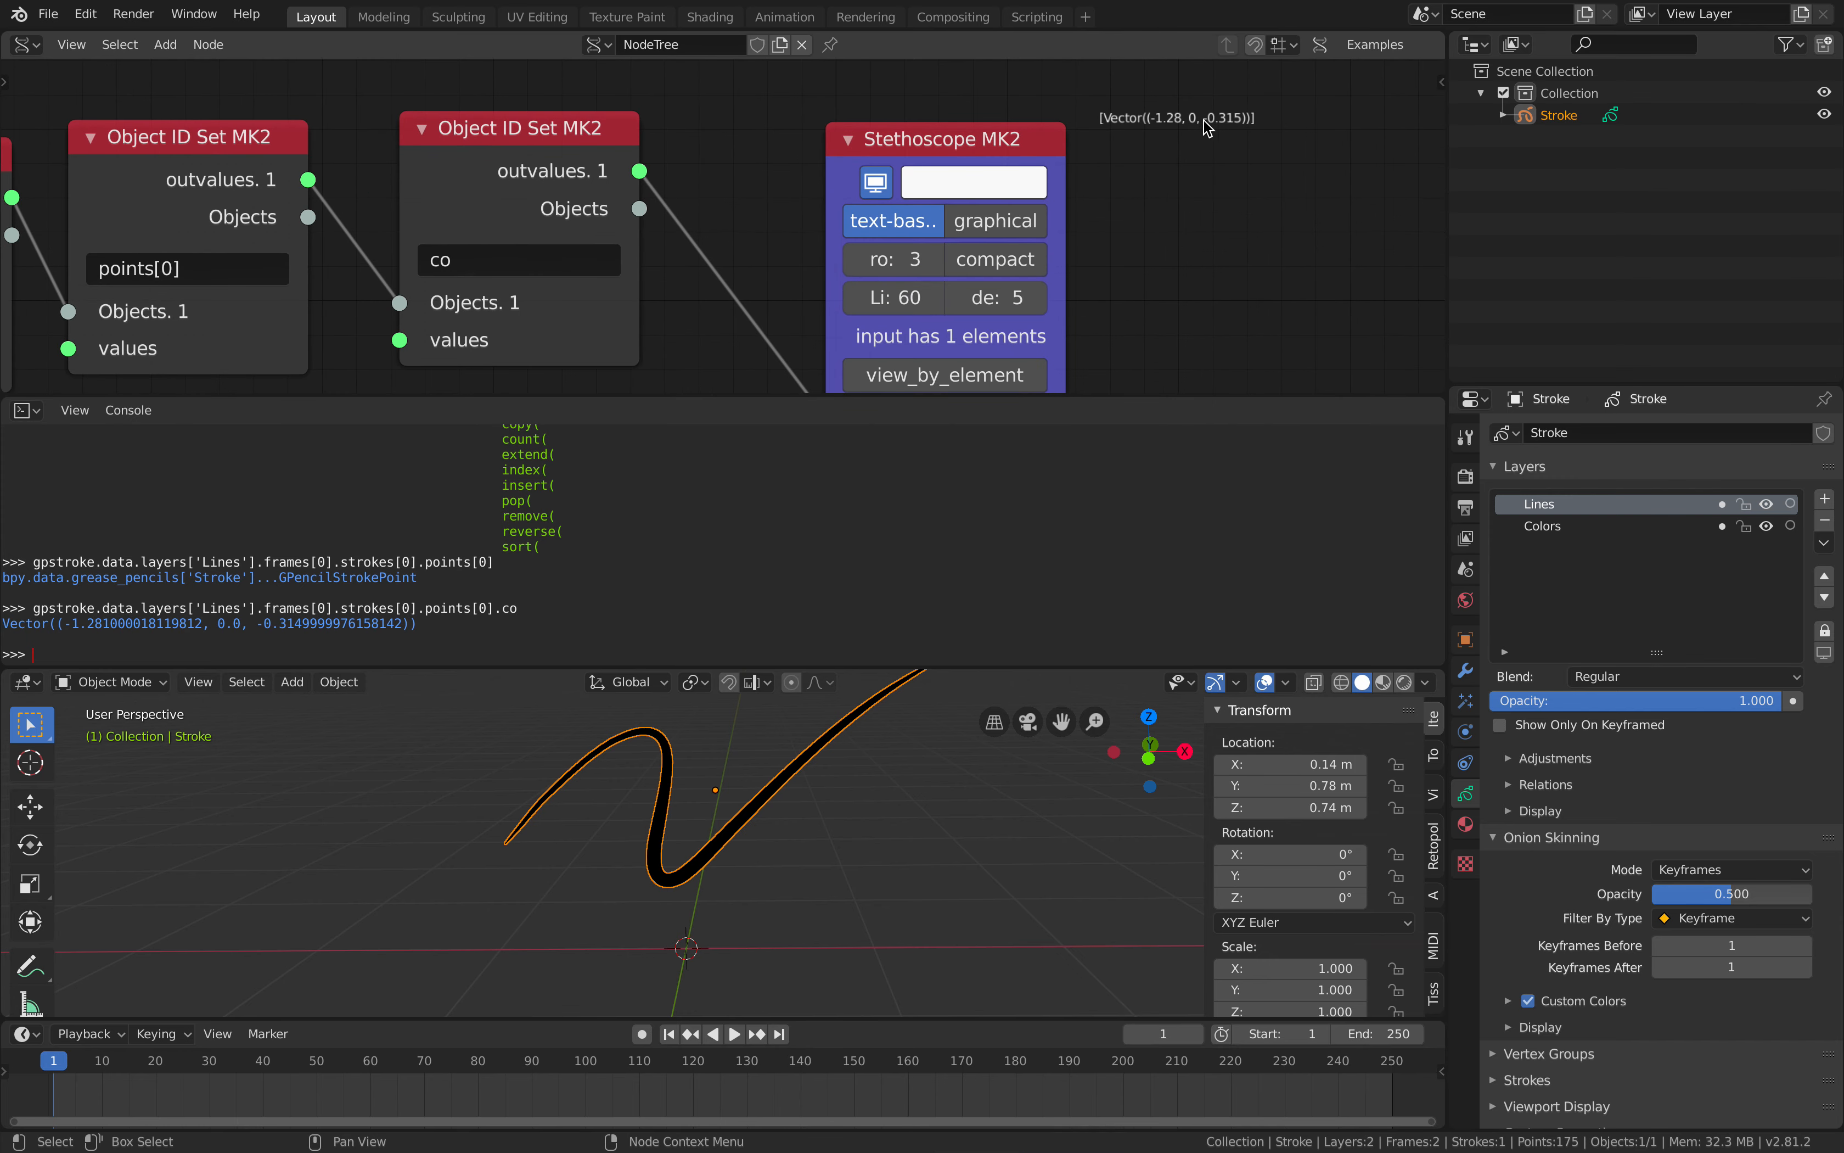
scroll(1205, 122, down, 3)
Save the file and add a Viewer BMesh node beside the Stethoscope MK2 node.
key(ctrl+s)
key(alt+space)
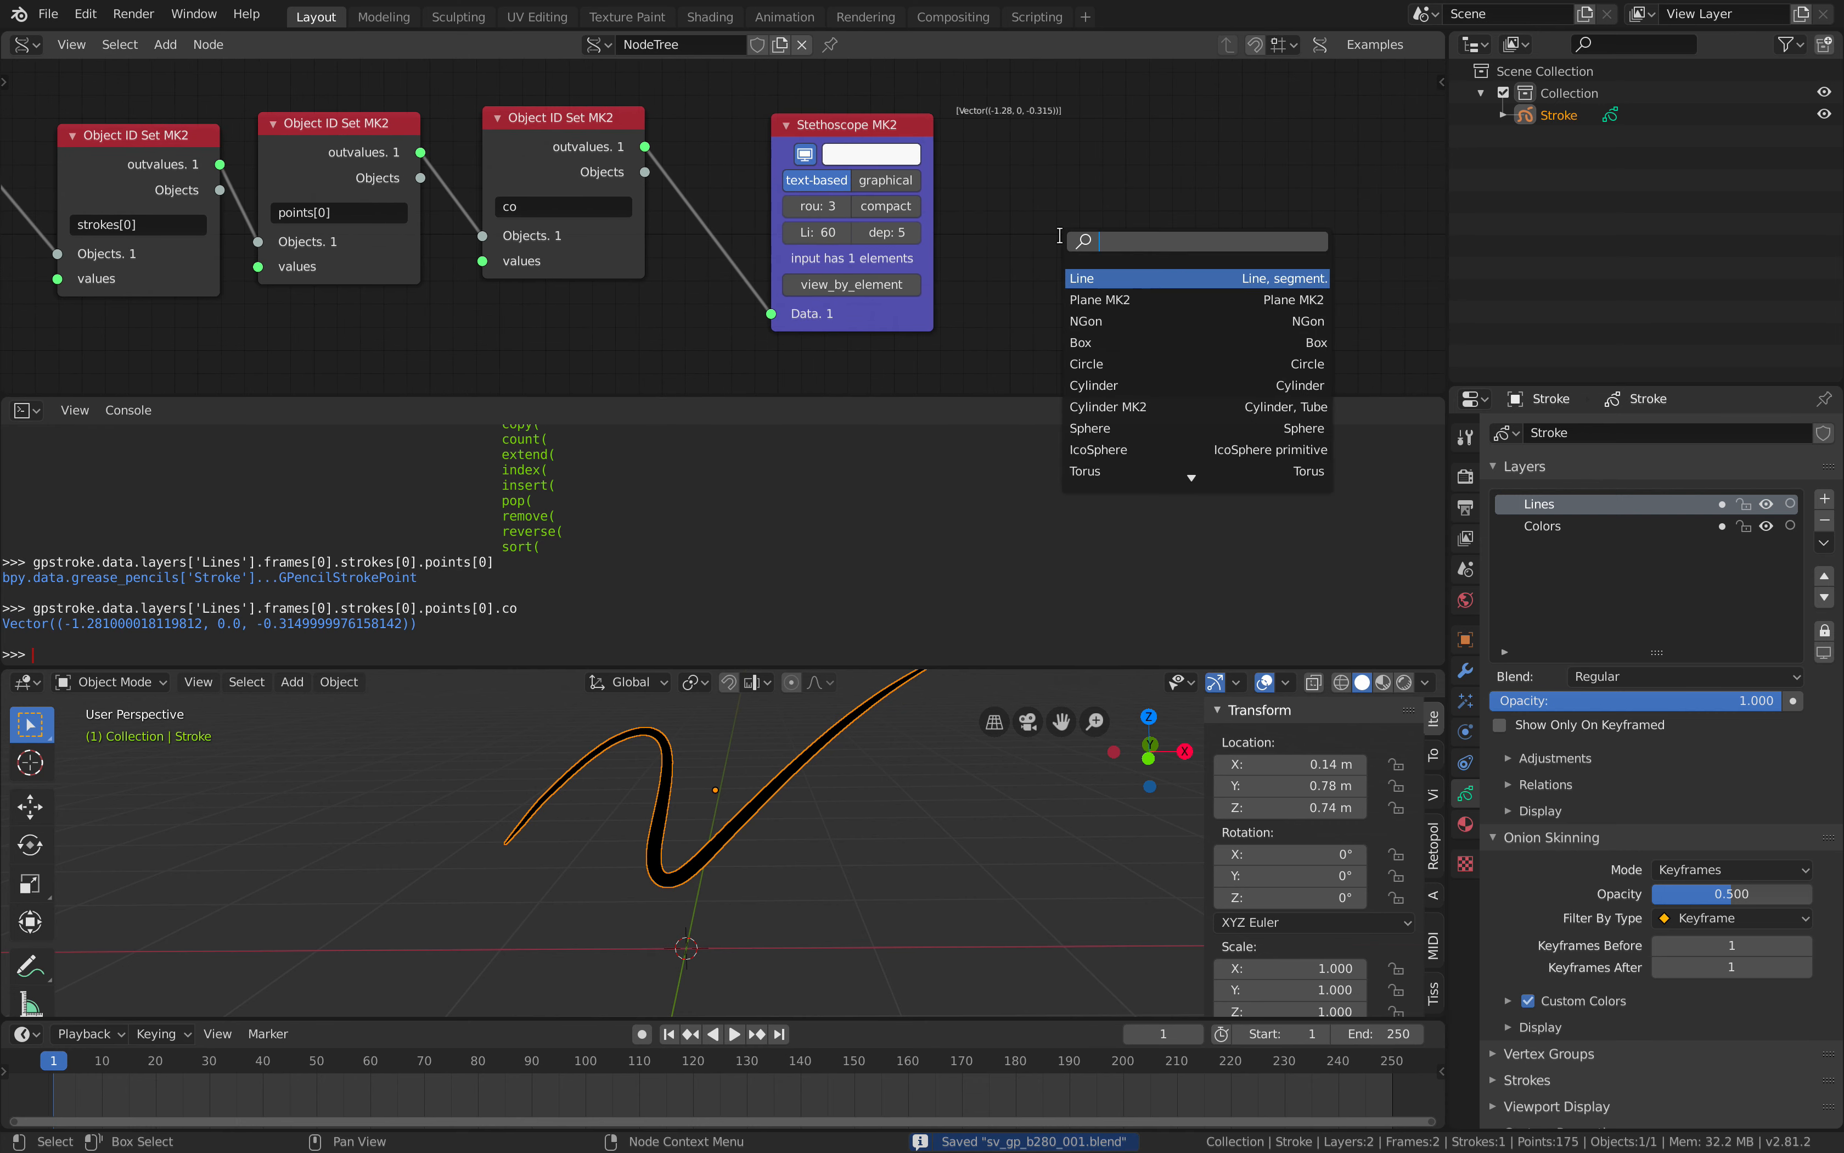
text(bmesh)
key(Return)
click(1041, 125)
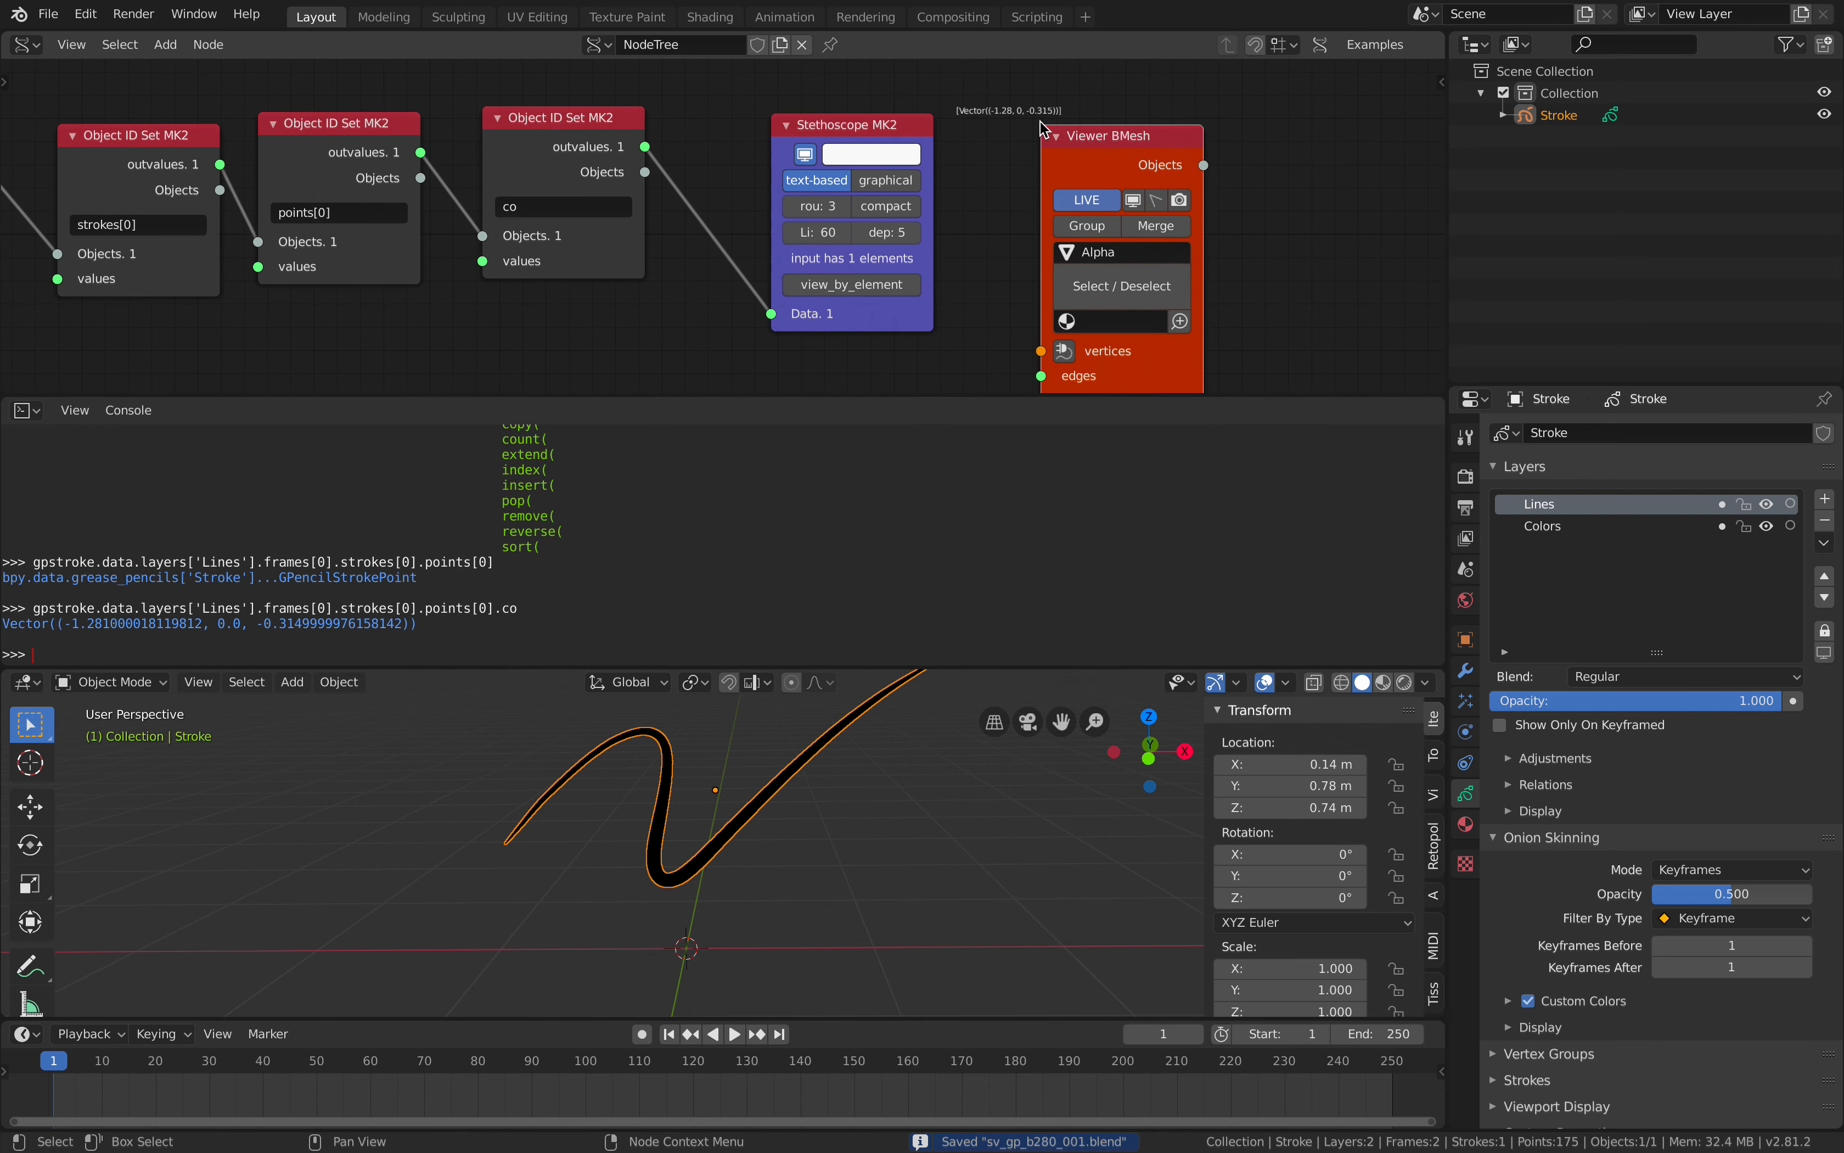
Connect the co node's outvalues to the Viewer BMesh node's matrix input and move the viewer farther along.
scroll(731, 116, down, 1)
scroll(728, 195, down, 1)
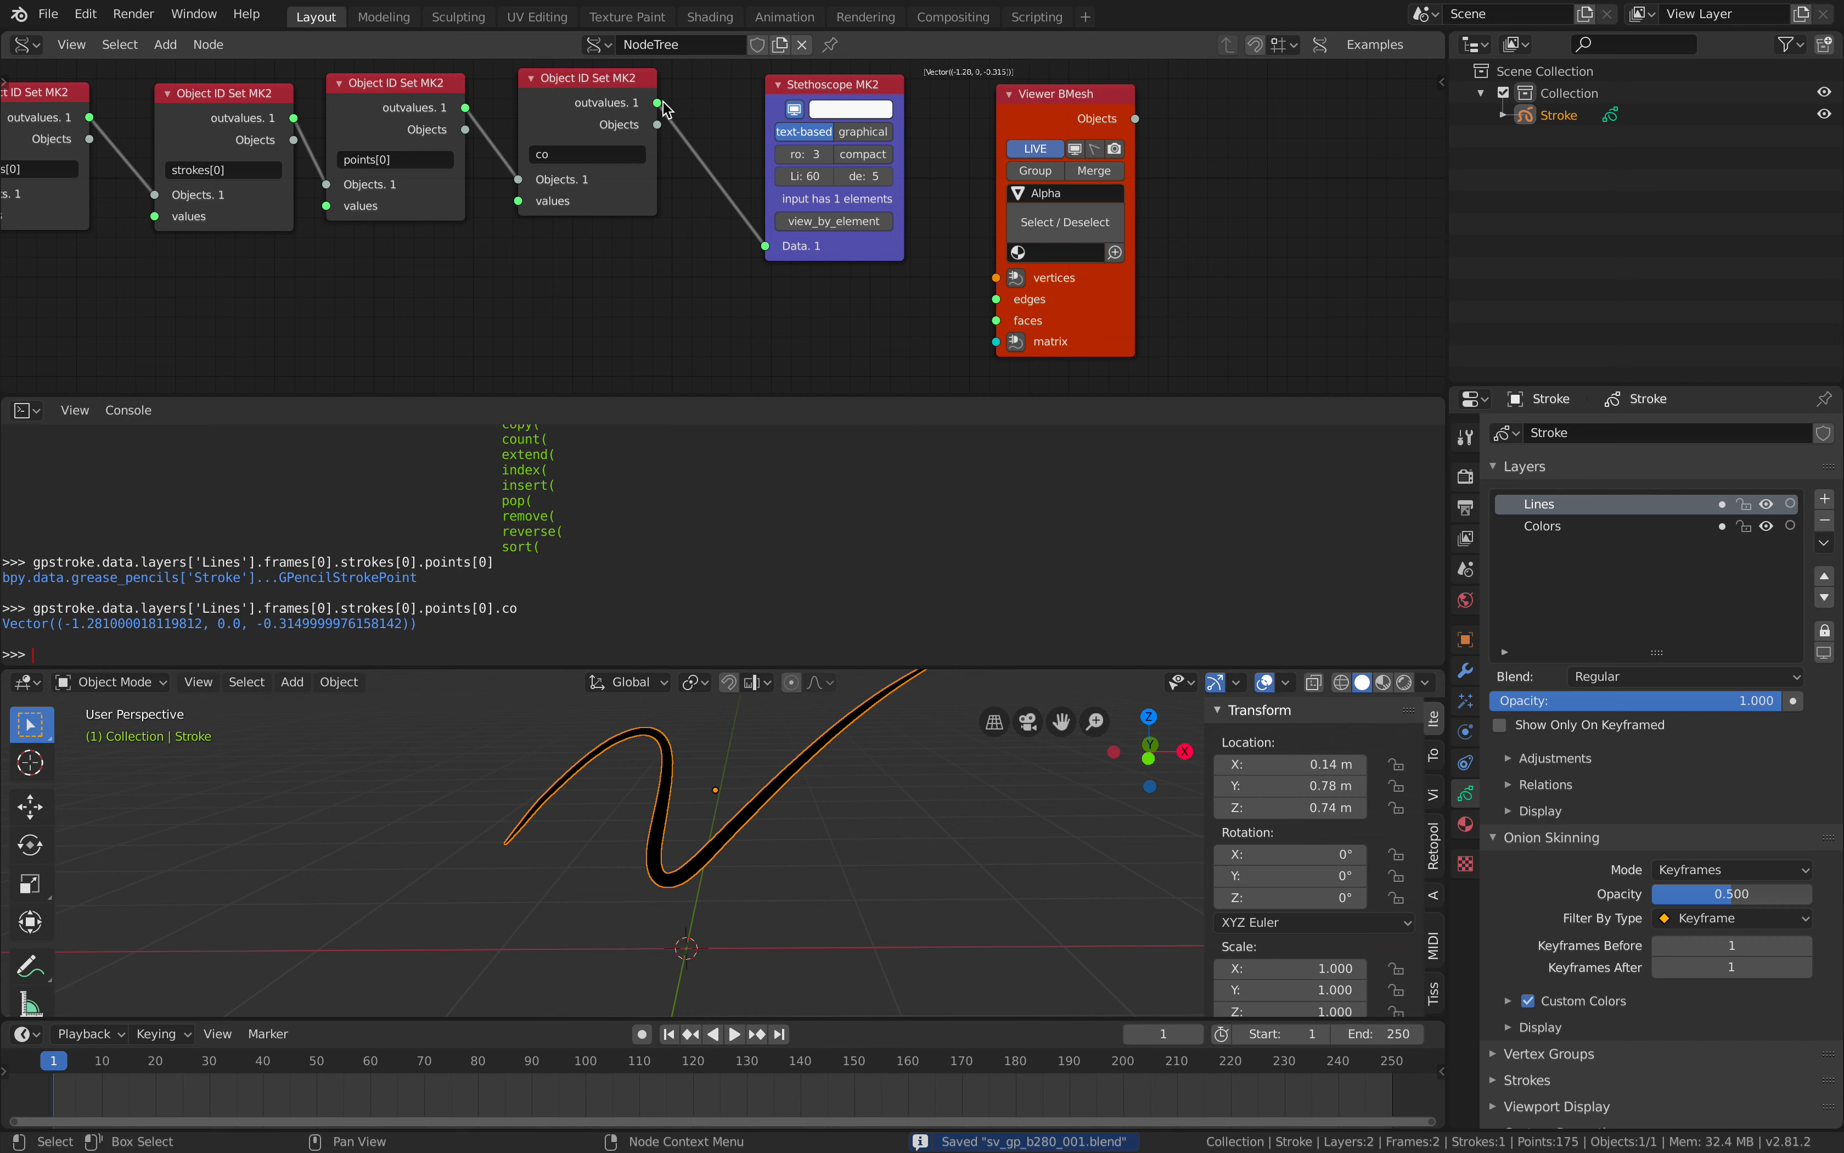
drag(657, 103, 1024, 337)
drag(1056, 337, 1192, 309)
Add an IcoSphere node between the Stethoscope MK2 and Viewer BMesh nodes.
scroll(1022, 183, up, 2)
key(alt+space)
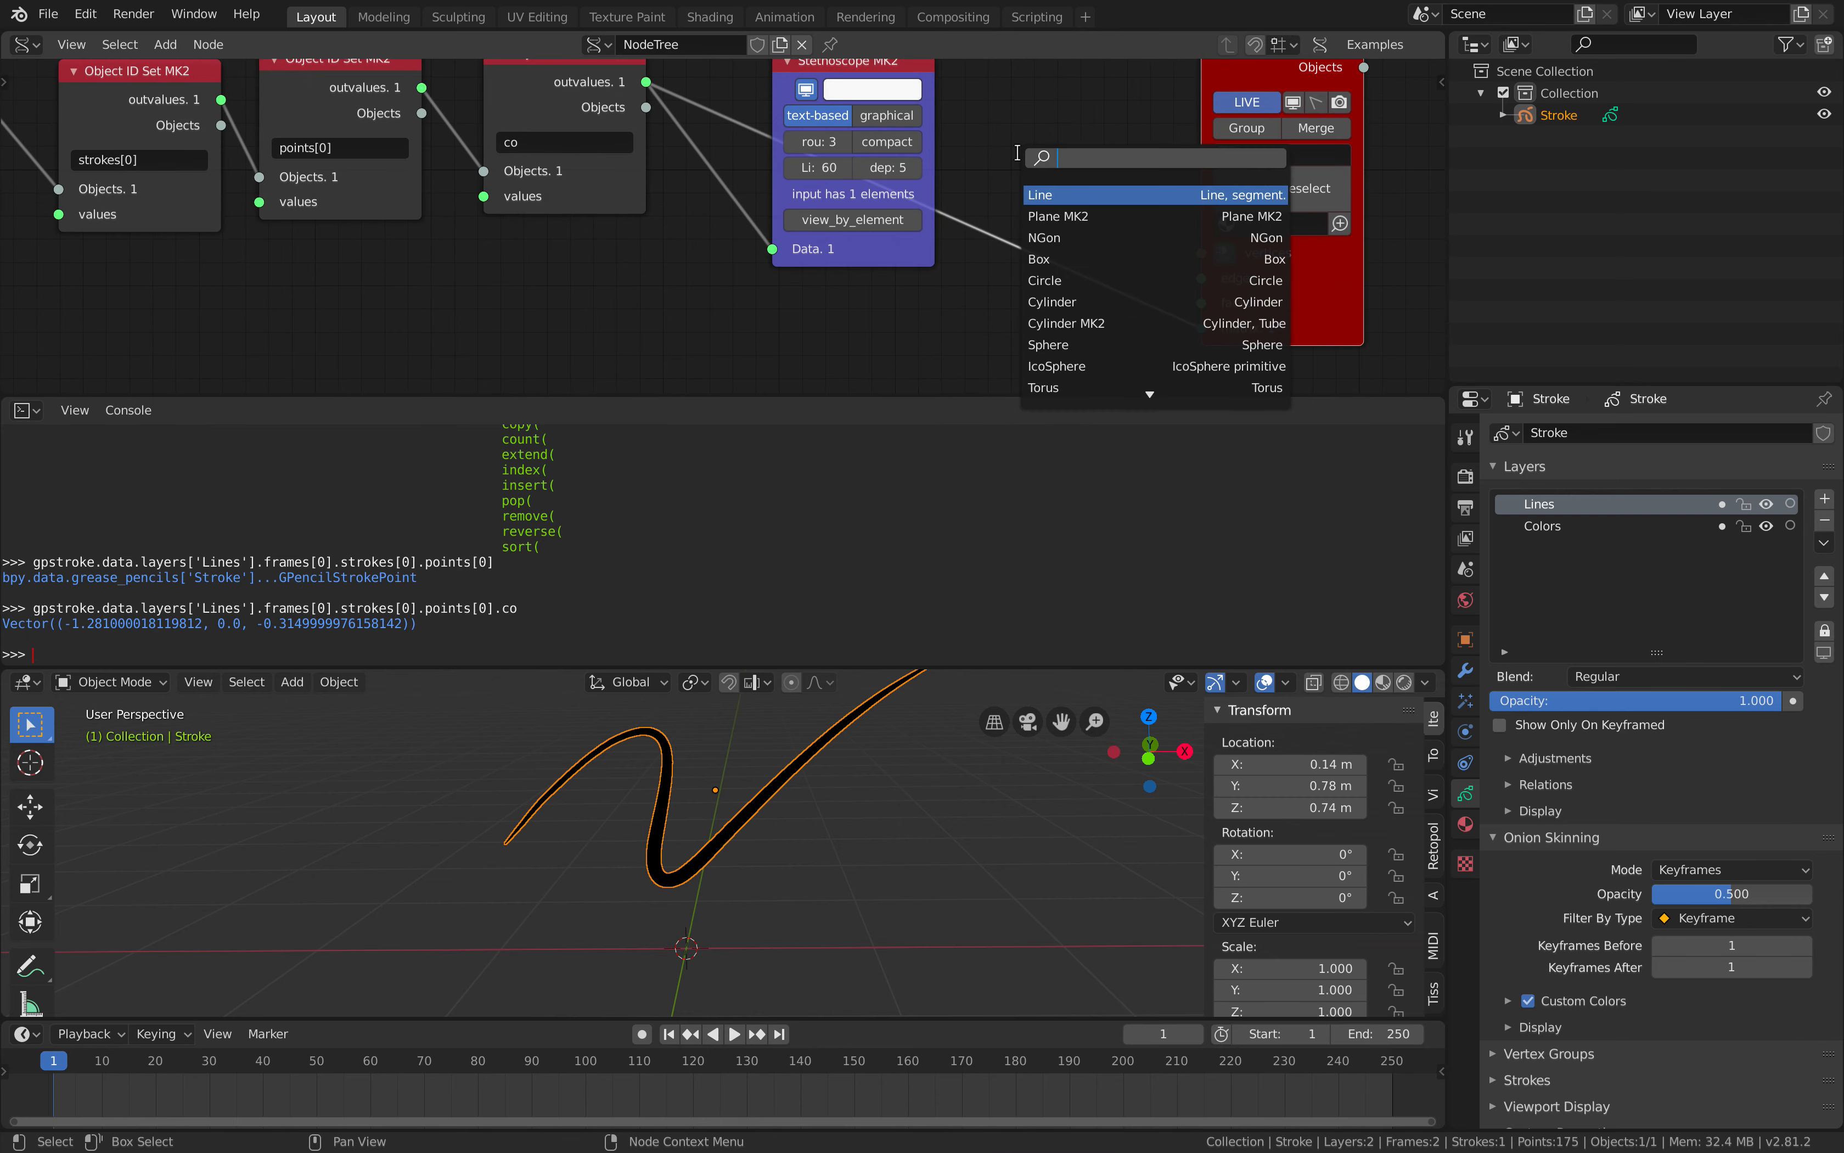
text(ico)
key(Return)
click(991, 59)
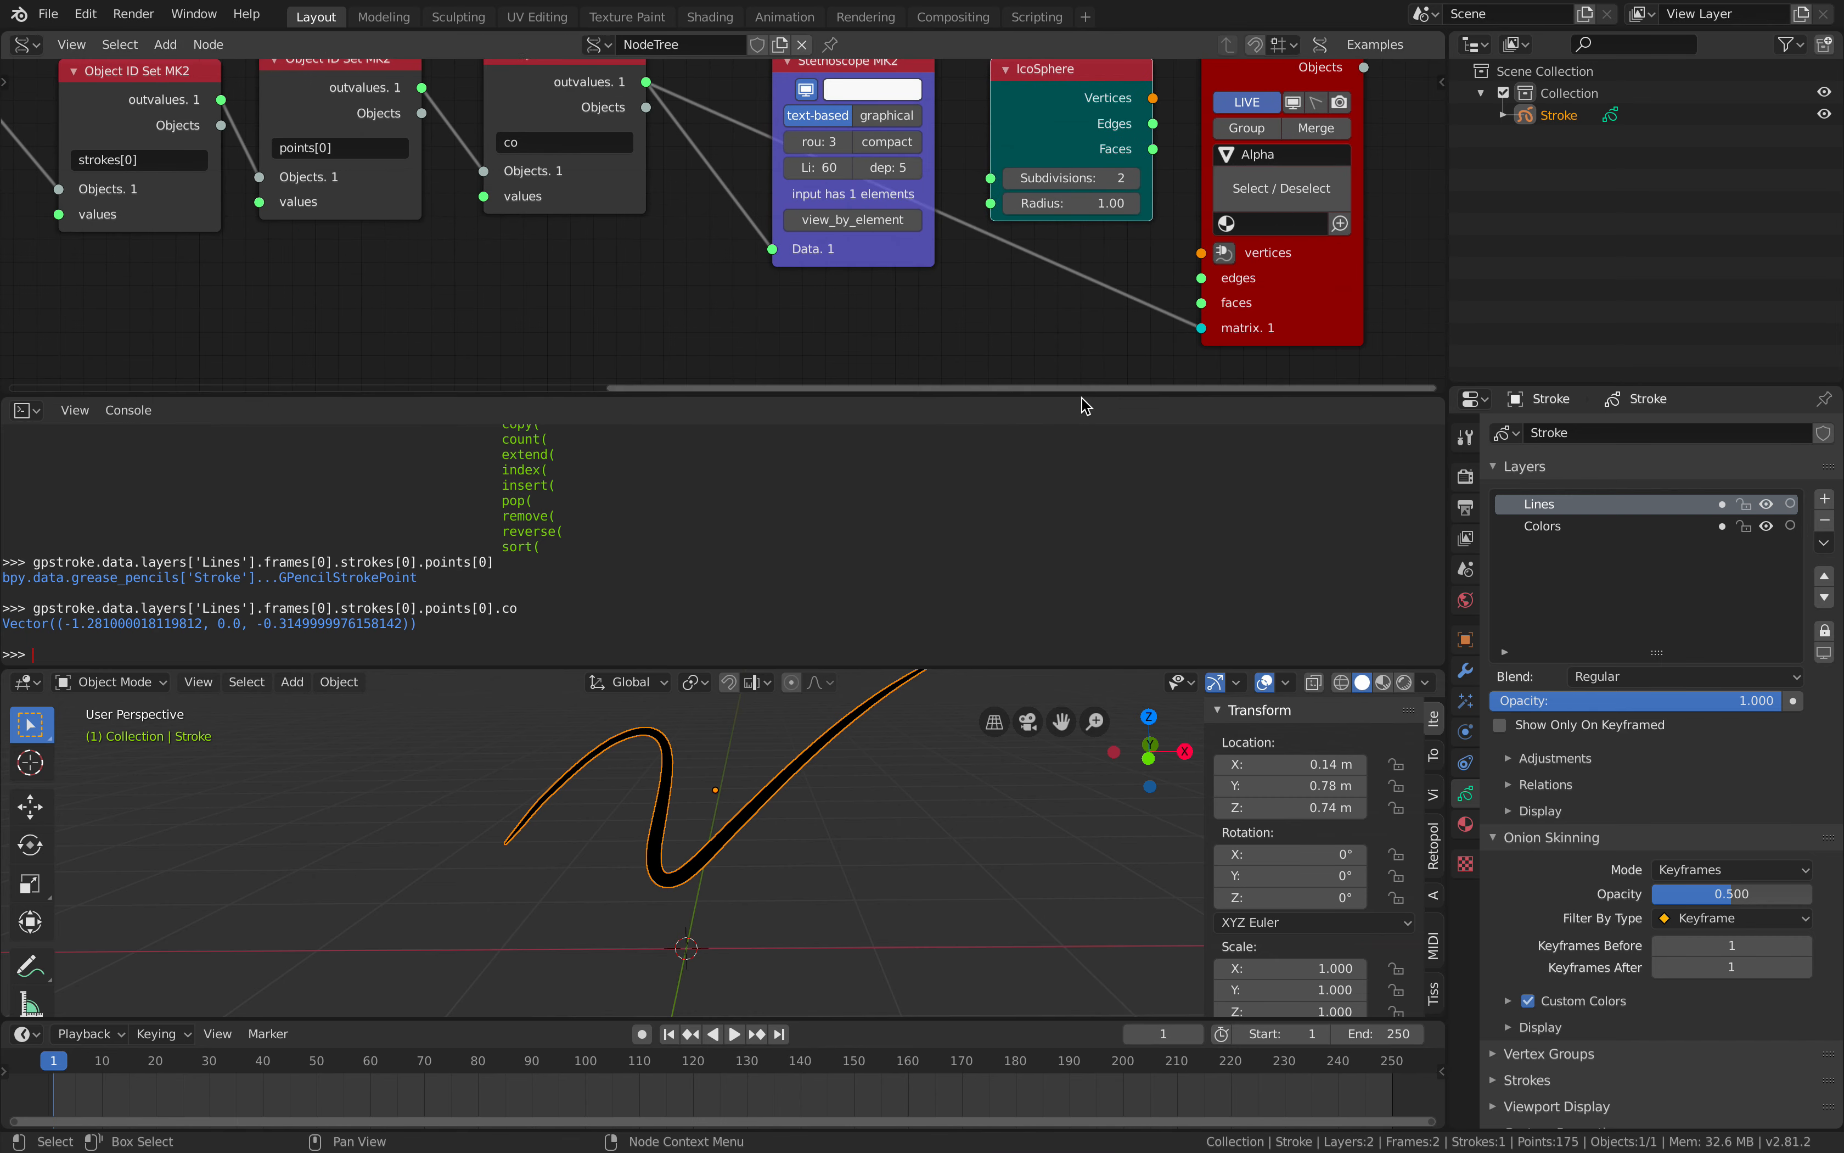
Connect the IcoSphere's vertices and faces to the Viewer BMesh inputs, and set the IcoSphere's subdivisions to 0.
drag(1153, 98, 1318, 270)
drag(1134, 179, 1236, 300)
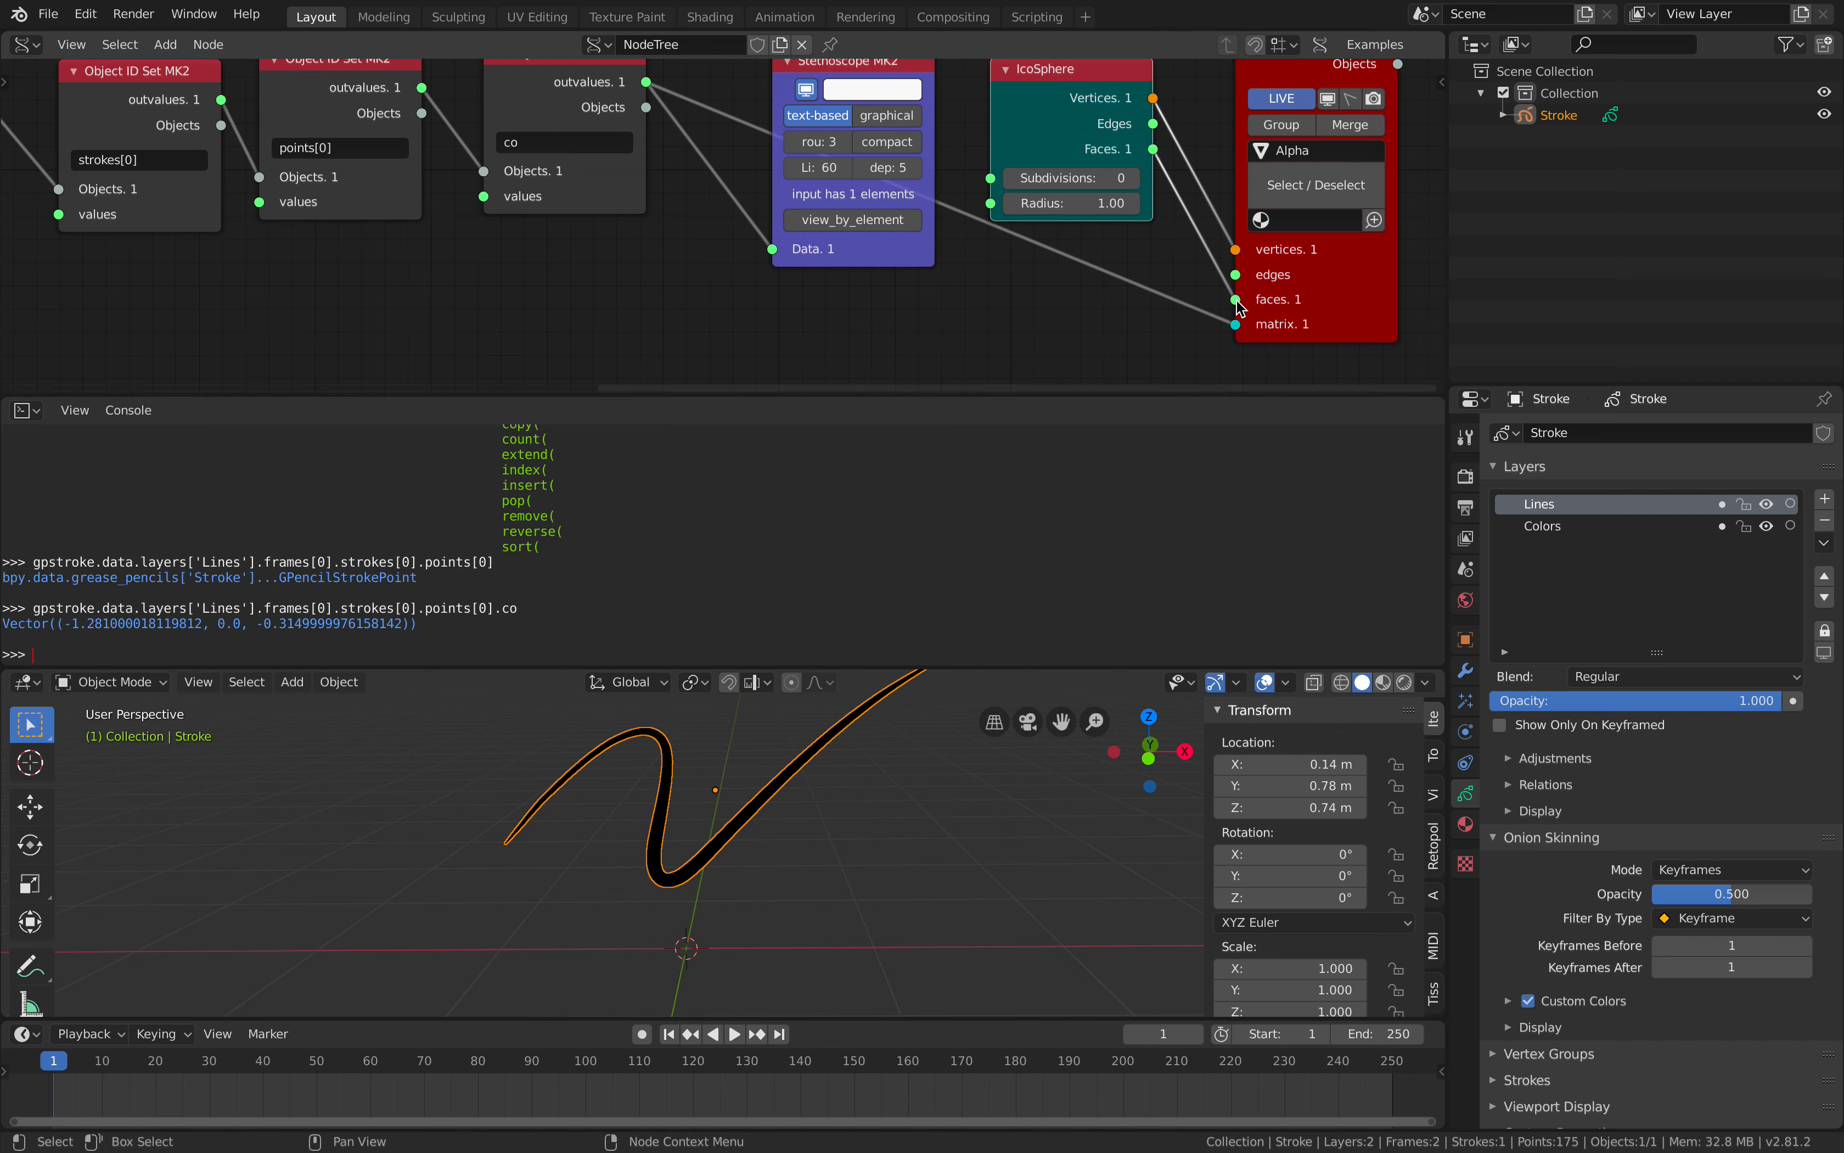
middle_drag(995, 232, 998, 284)
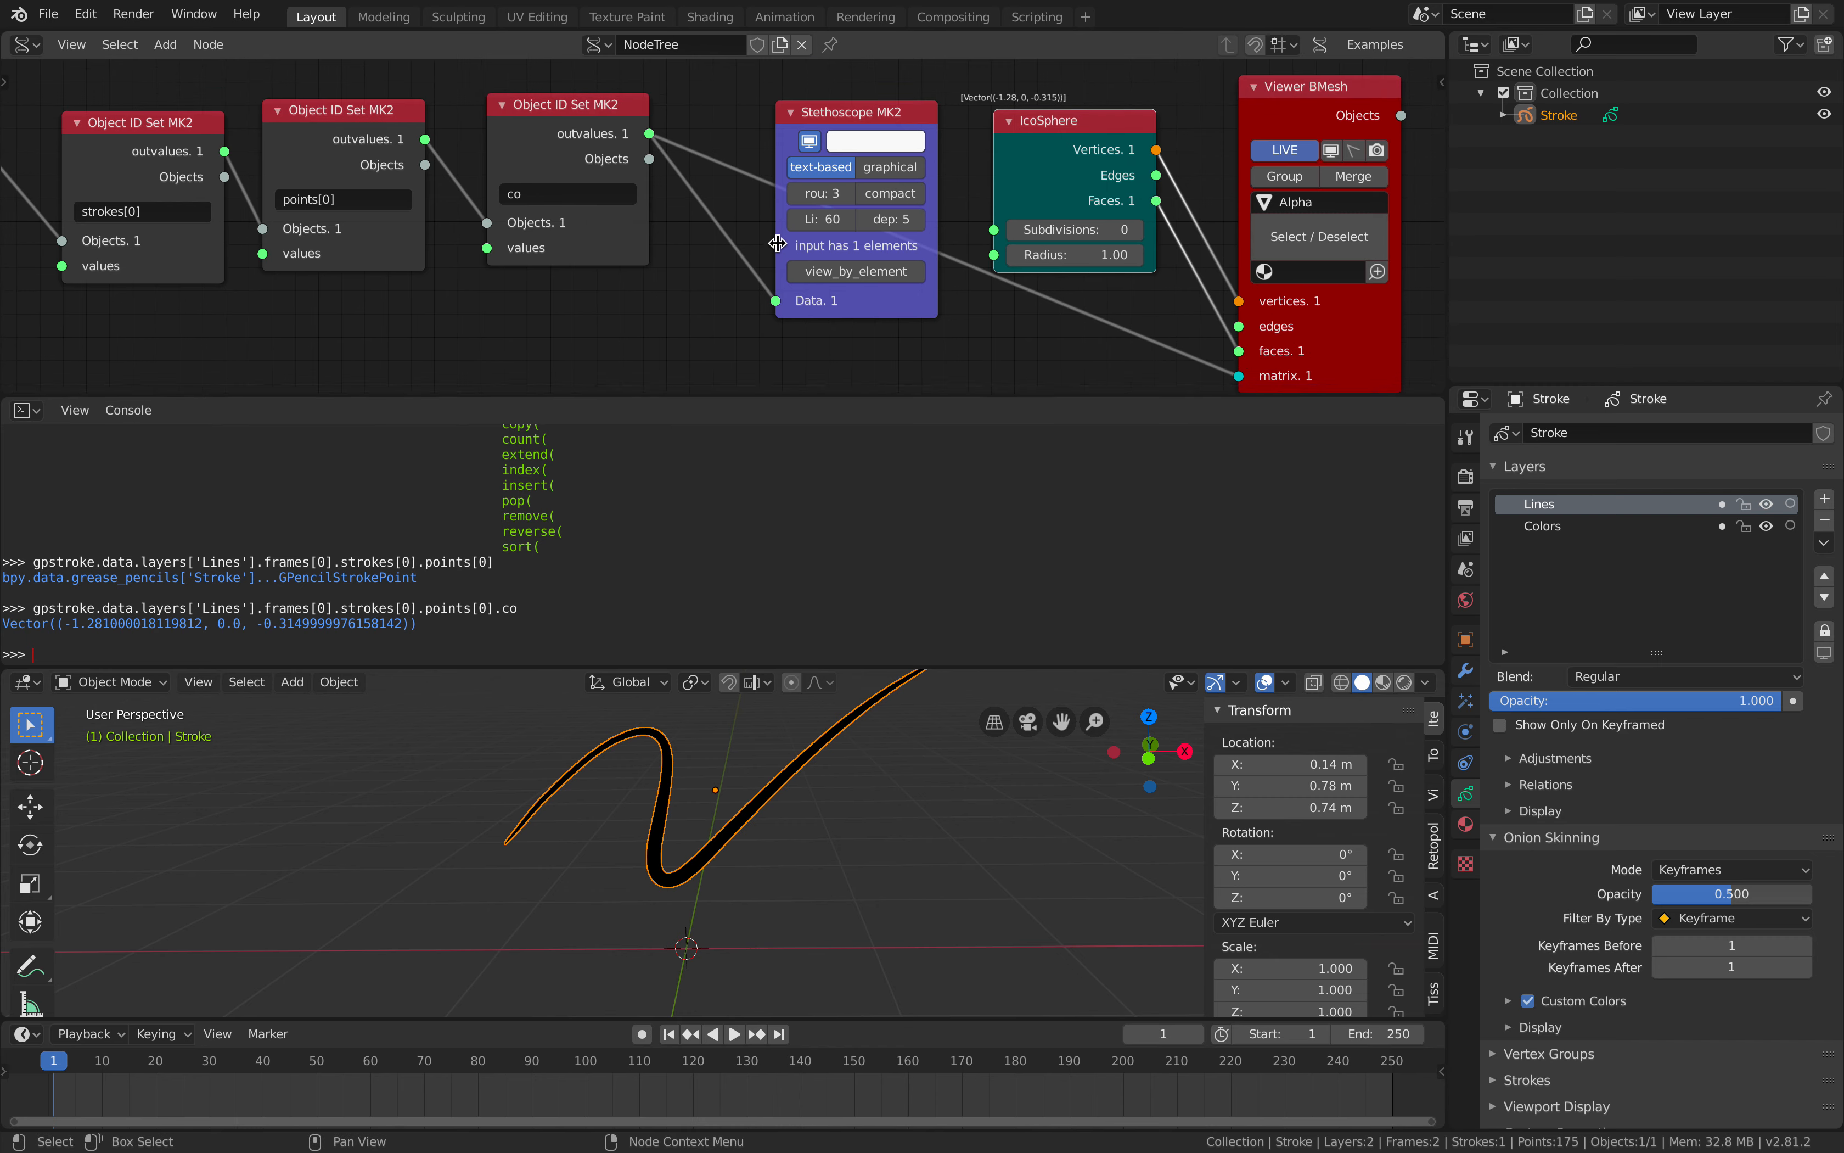
Reposition the Viewer BMesh node and move the Stethoscope MK2 node below the link between co and the viewer.
middle_drag(885, 820, 879, 822)
middle_drag(1132, 296, 1086, 242)
scroll(1082, 255, down, 1)
drag(1181, 273, 1219, 253)
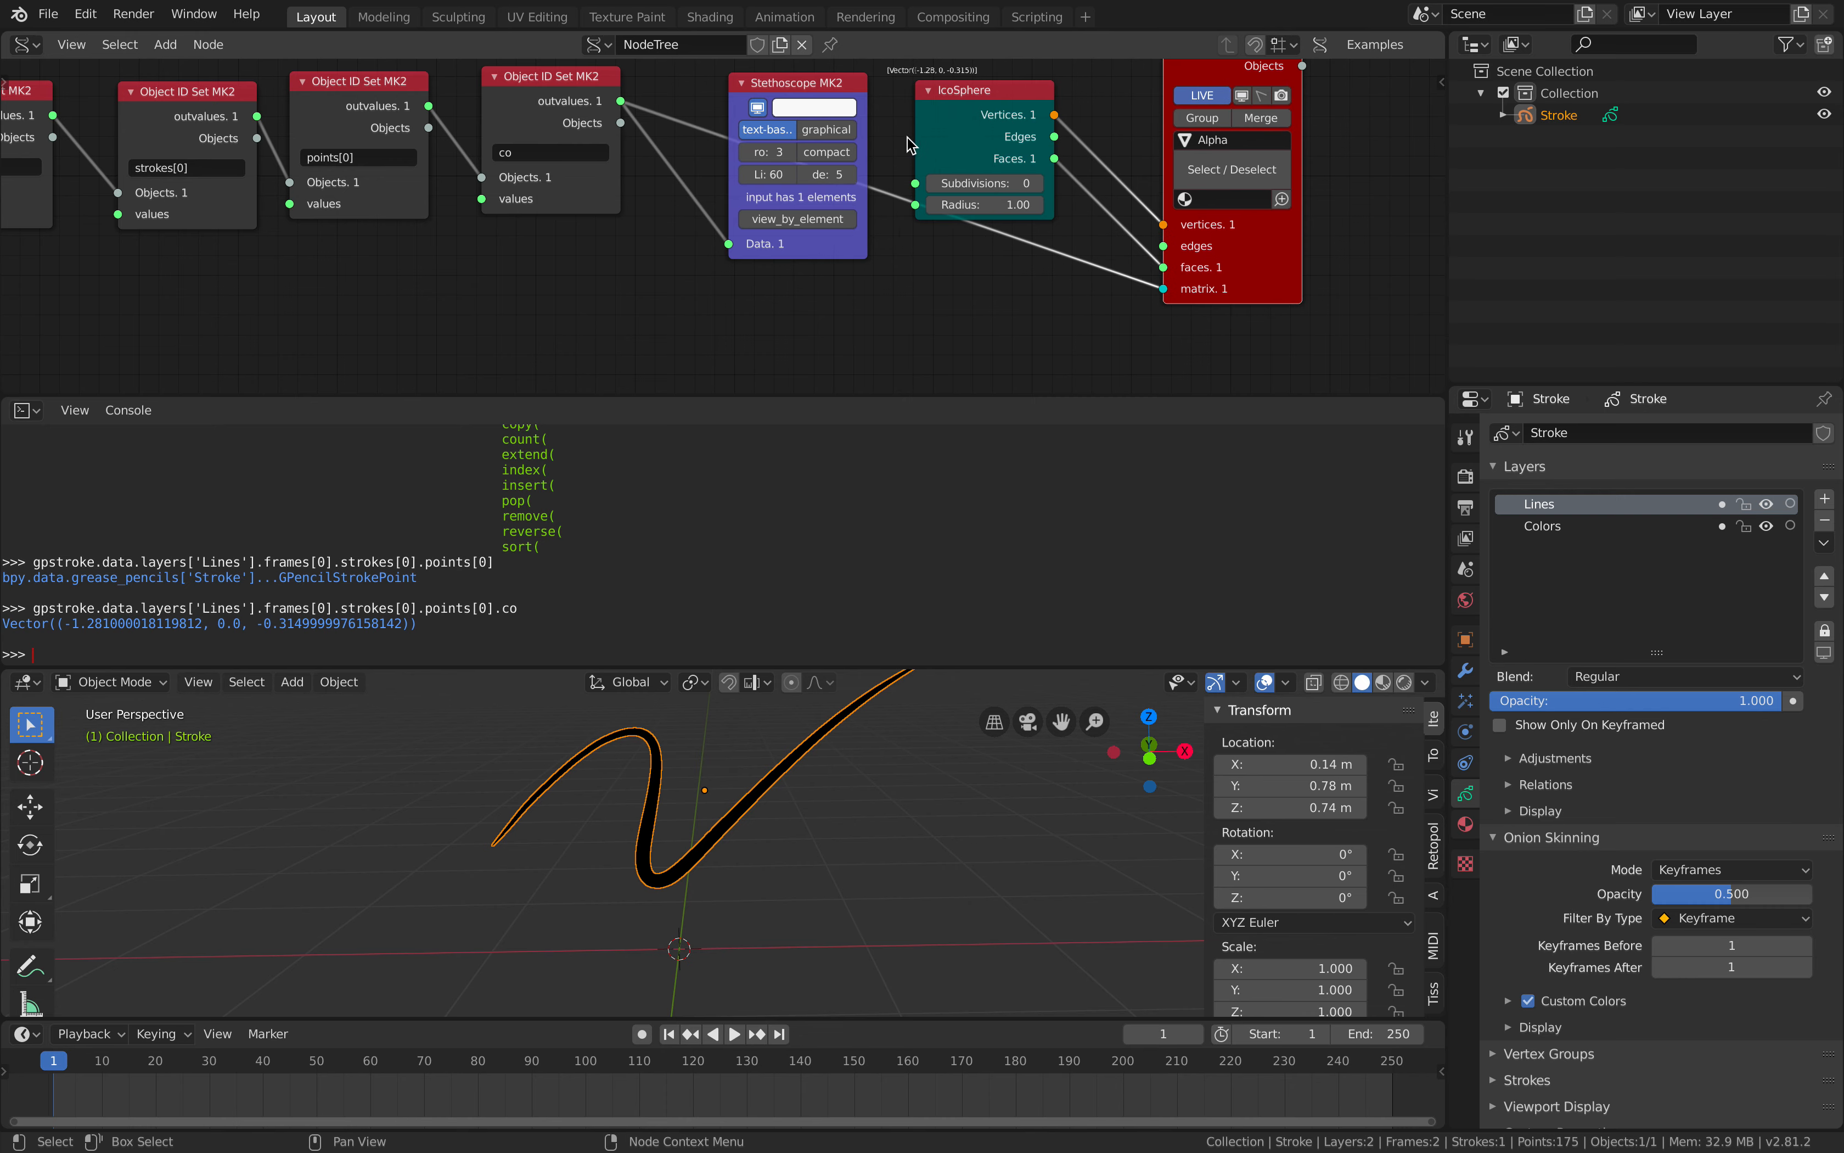
drag(836, 82, 814, 158)
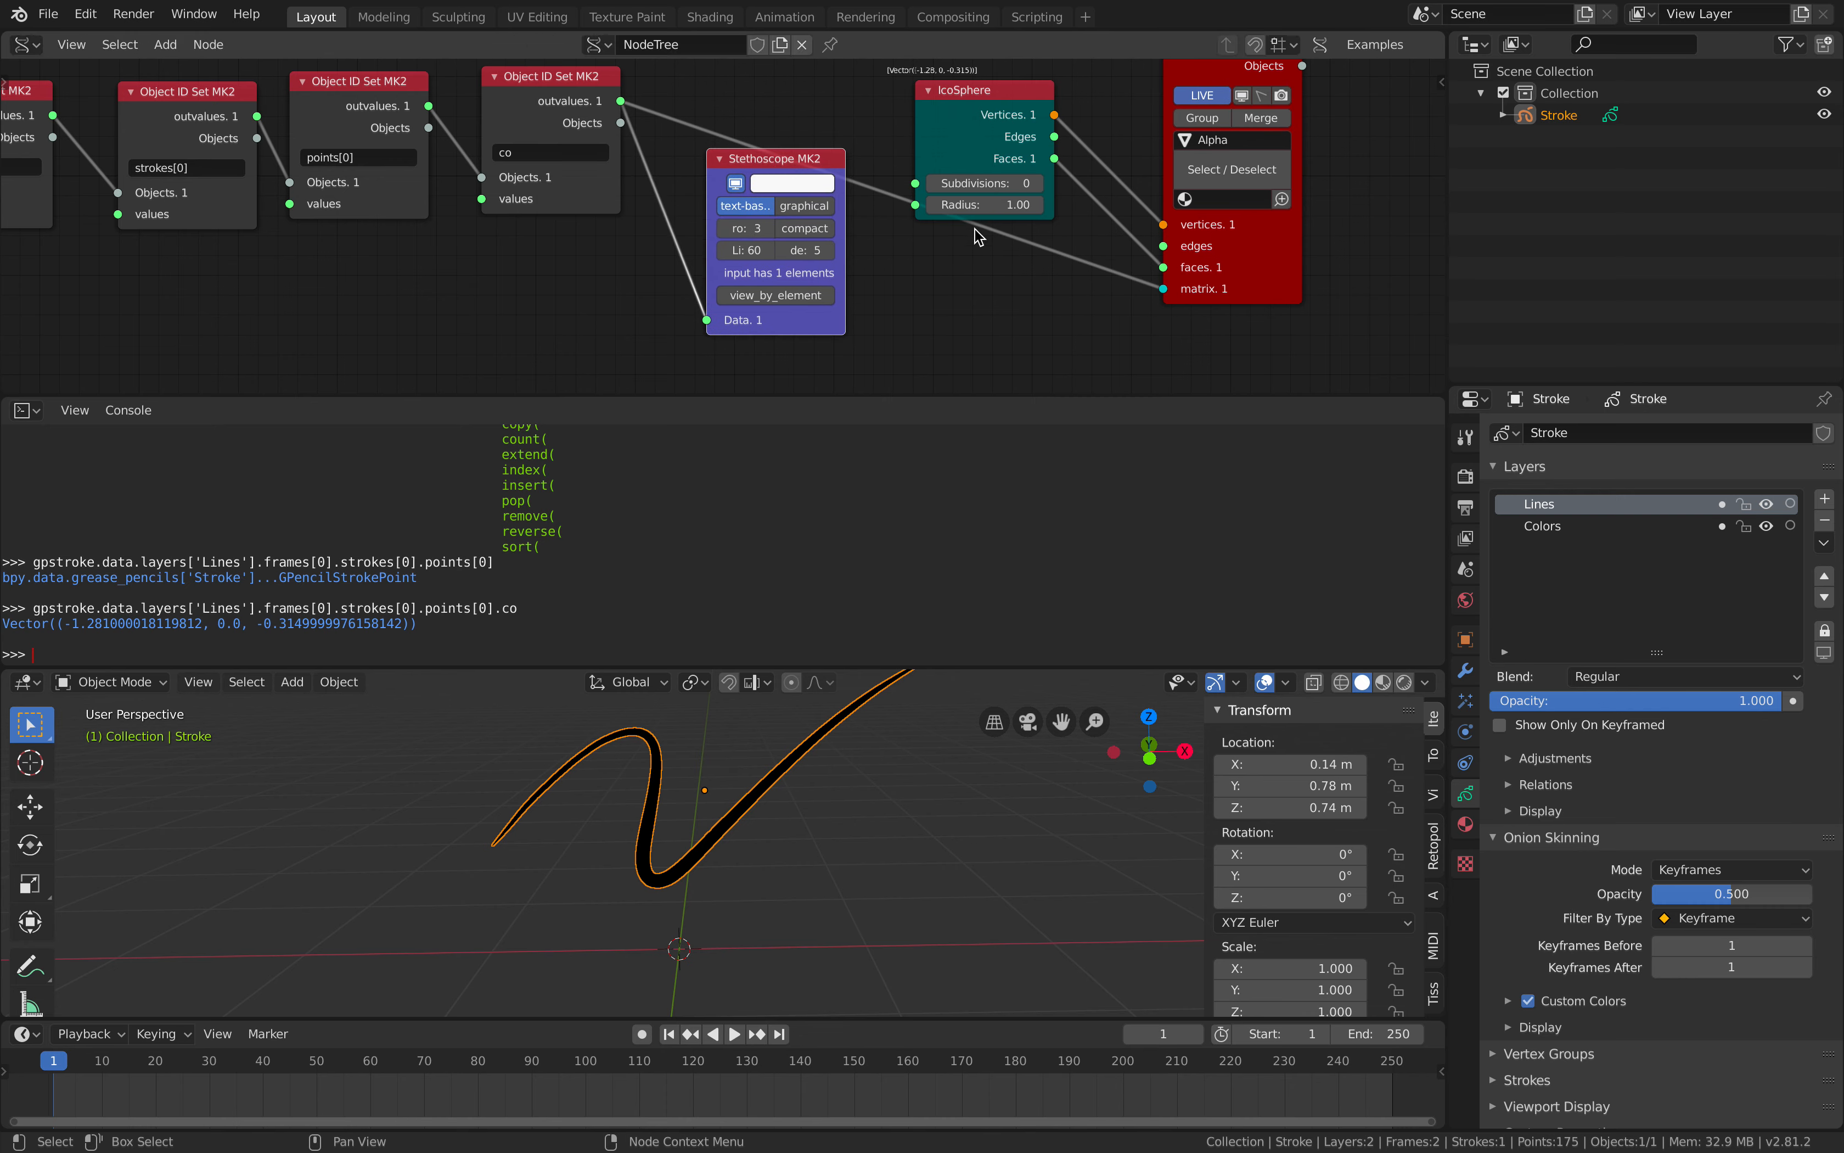
Change the attribute of the last Object ID Set MK2 node to co[:].
click(573, 149)
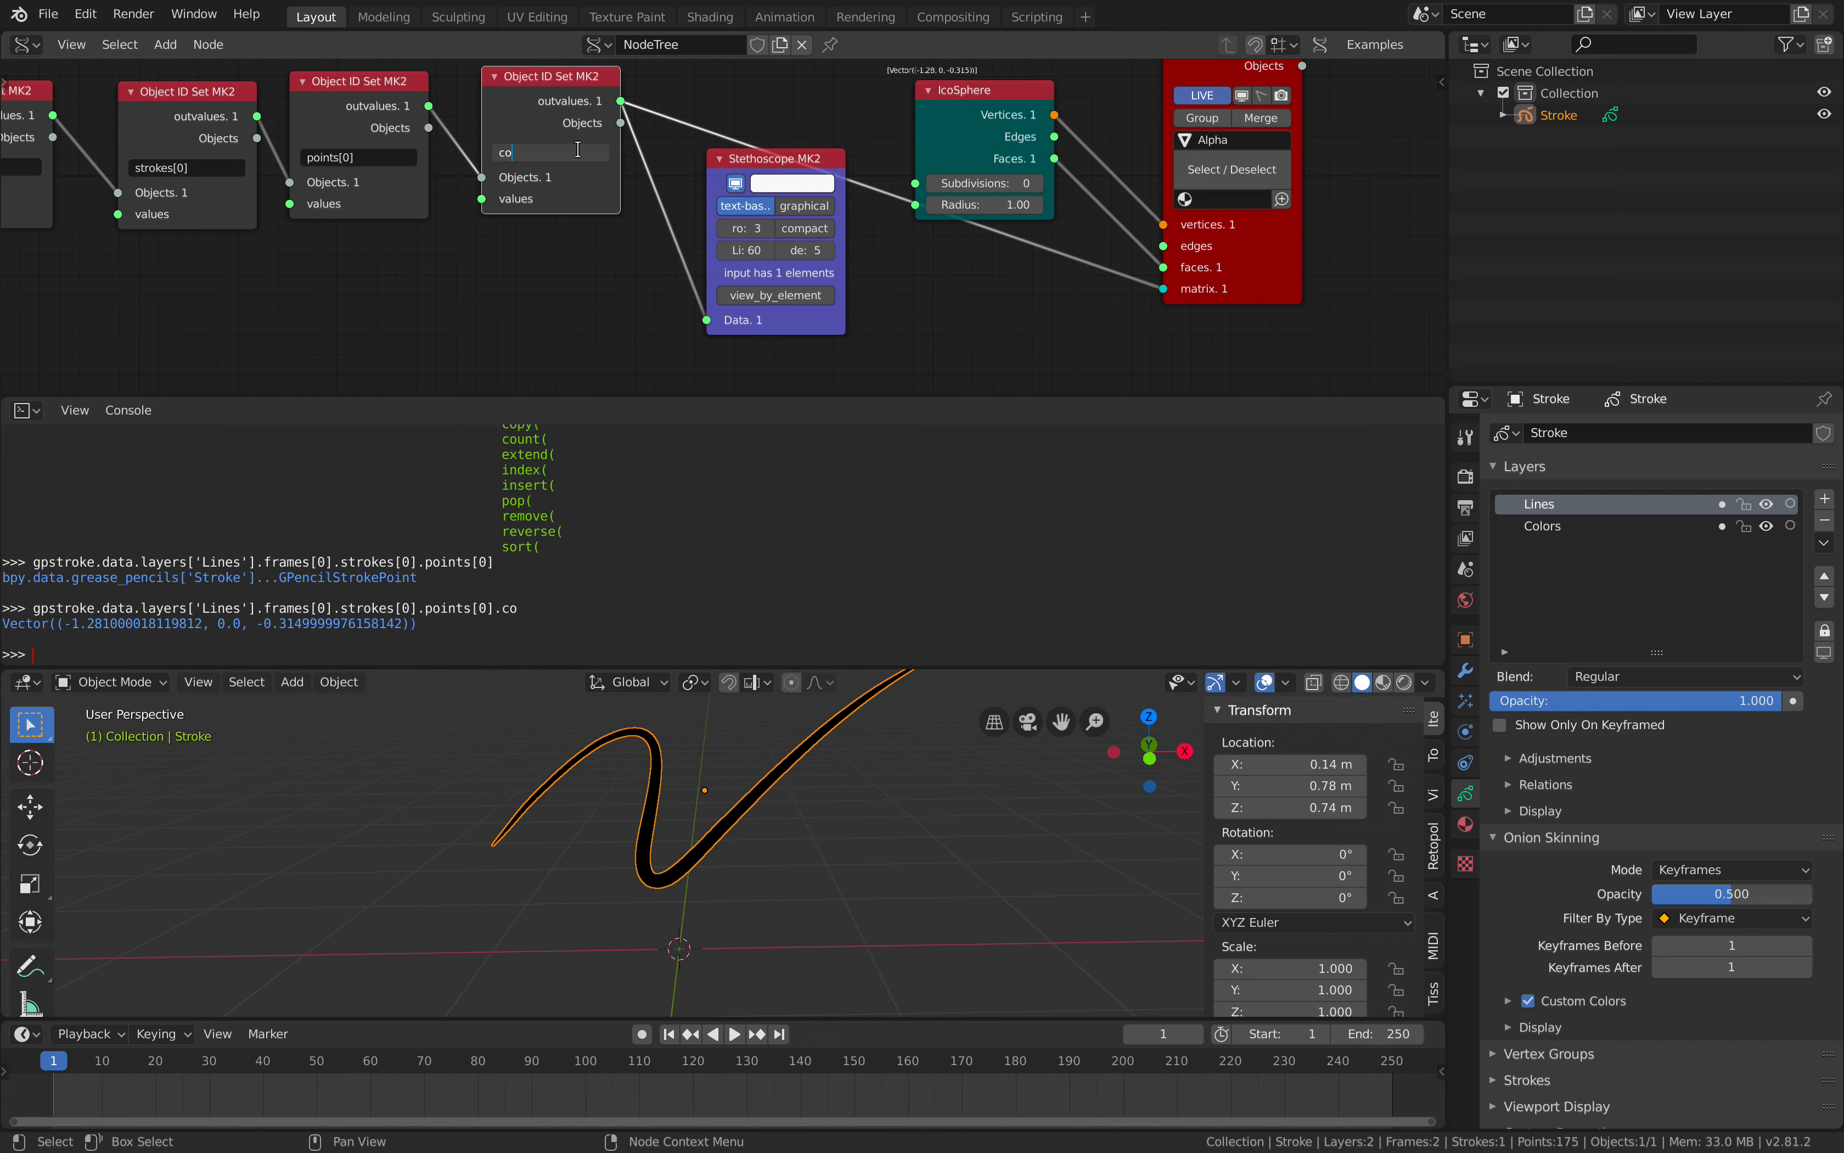
text([:])
key(Return)
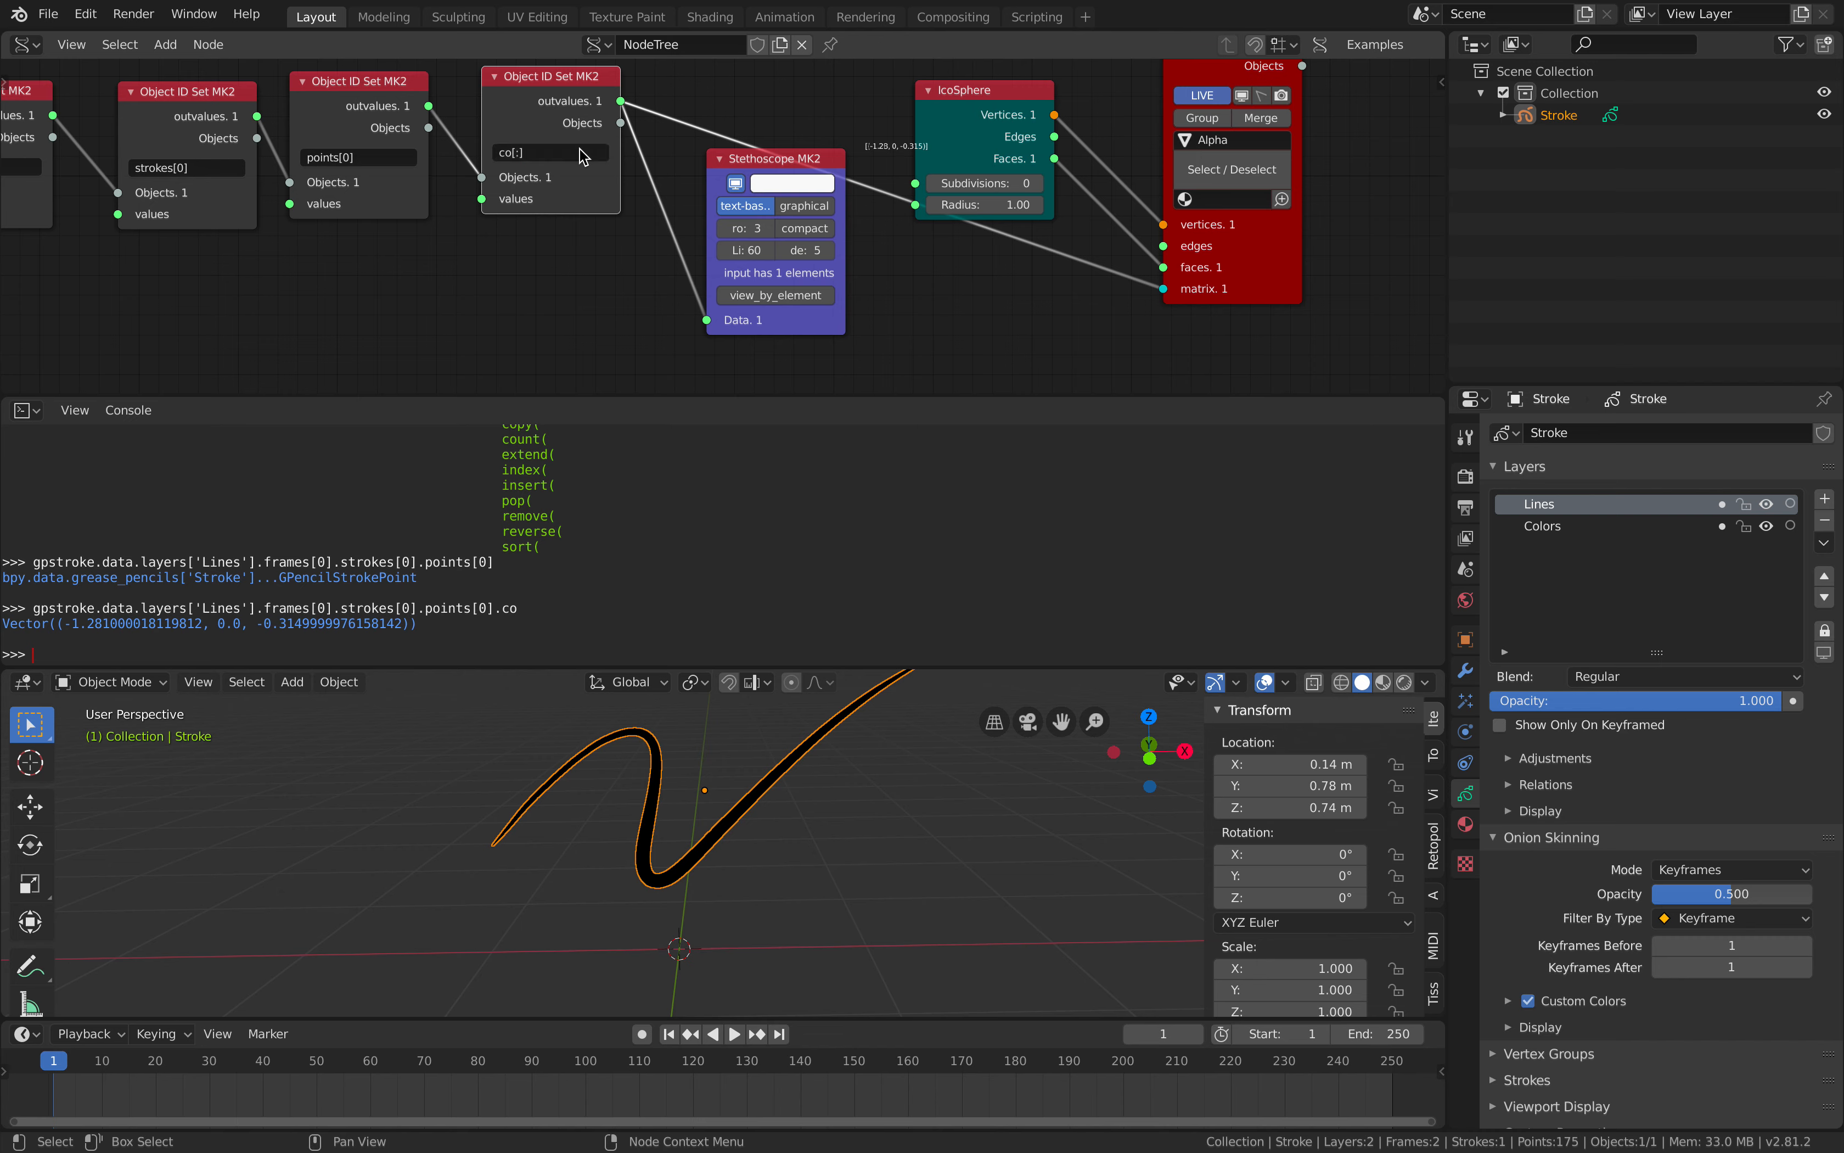
scroll(603, 164, up, 2)
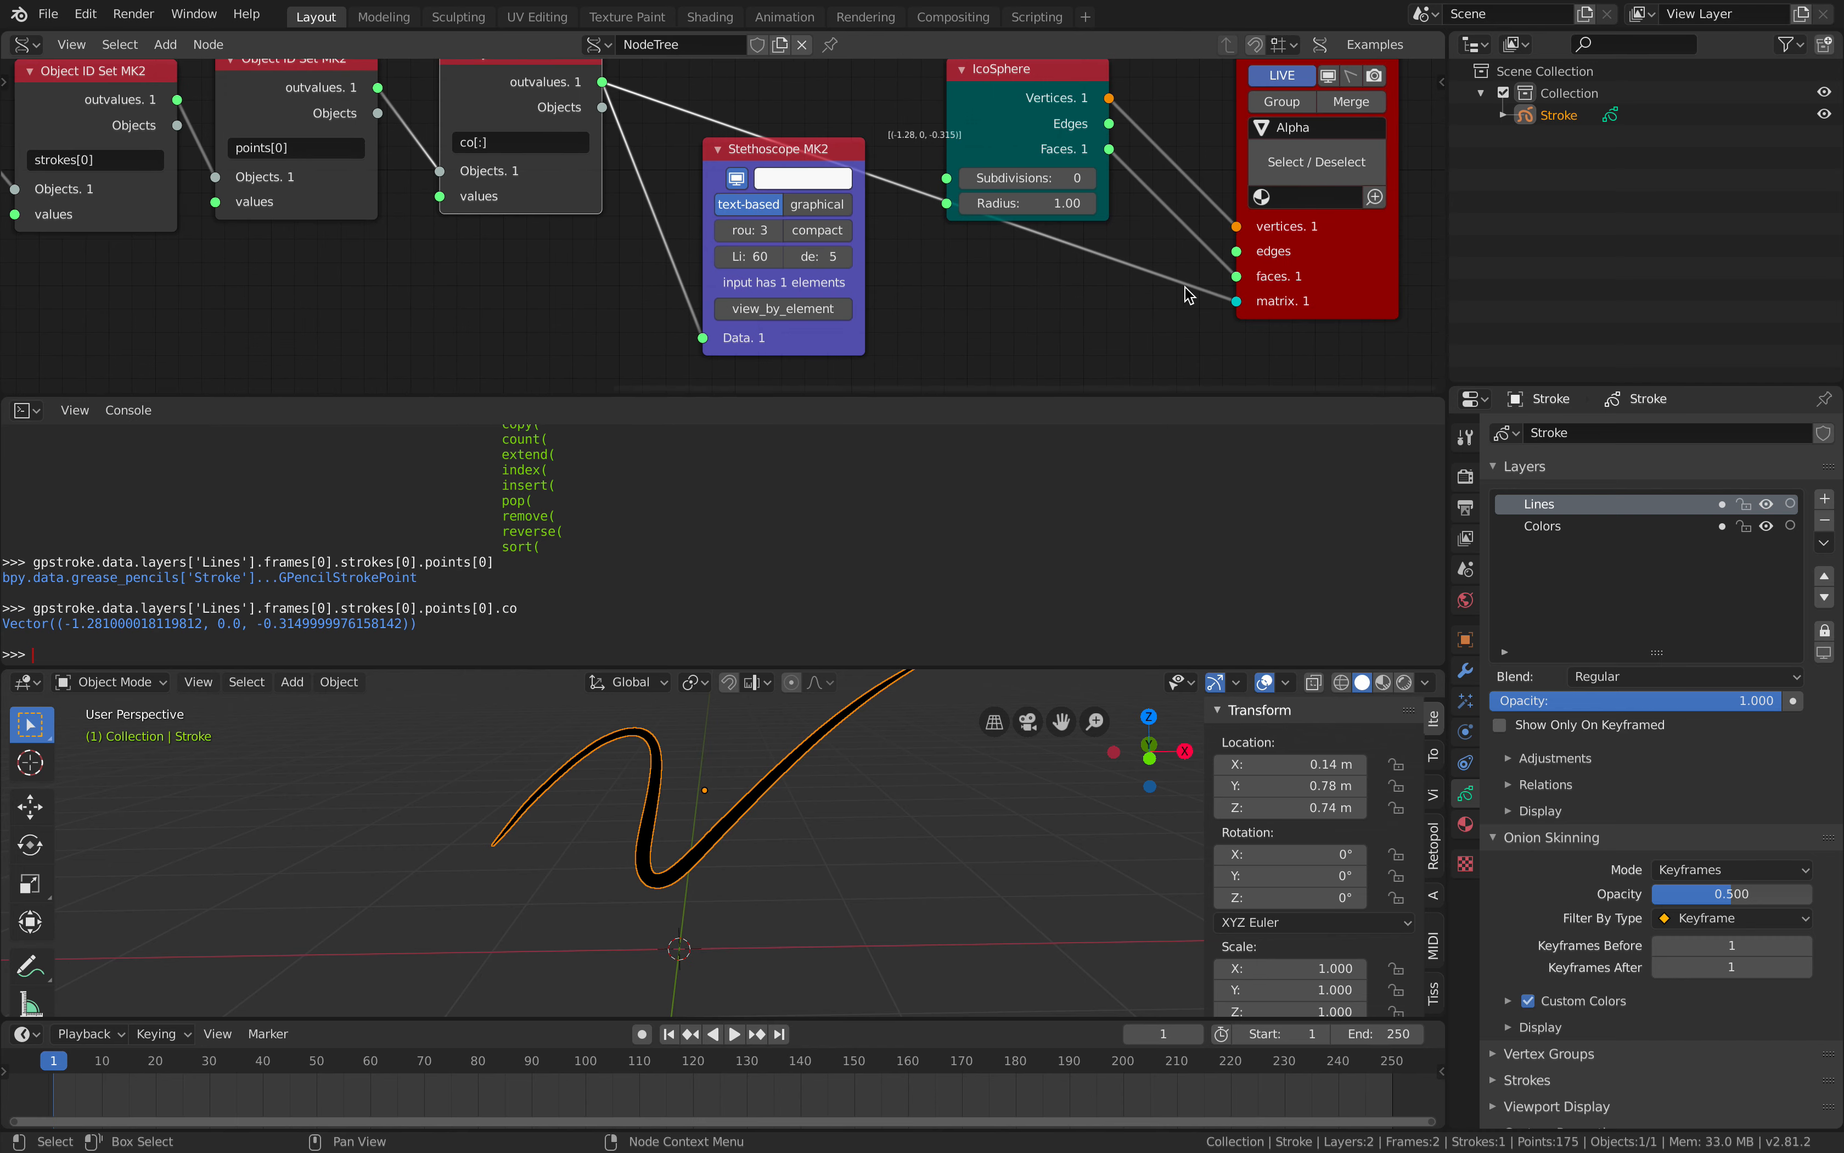
Detach the Viewer BMesh's matrix link and reconnect it from the co[:] node's outvalues.
drag(1238, 302, 911, 210)
drag(603, 82, 1238, 302)
middle_drag(907, 774, 949, 778)
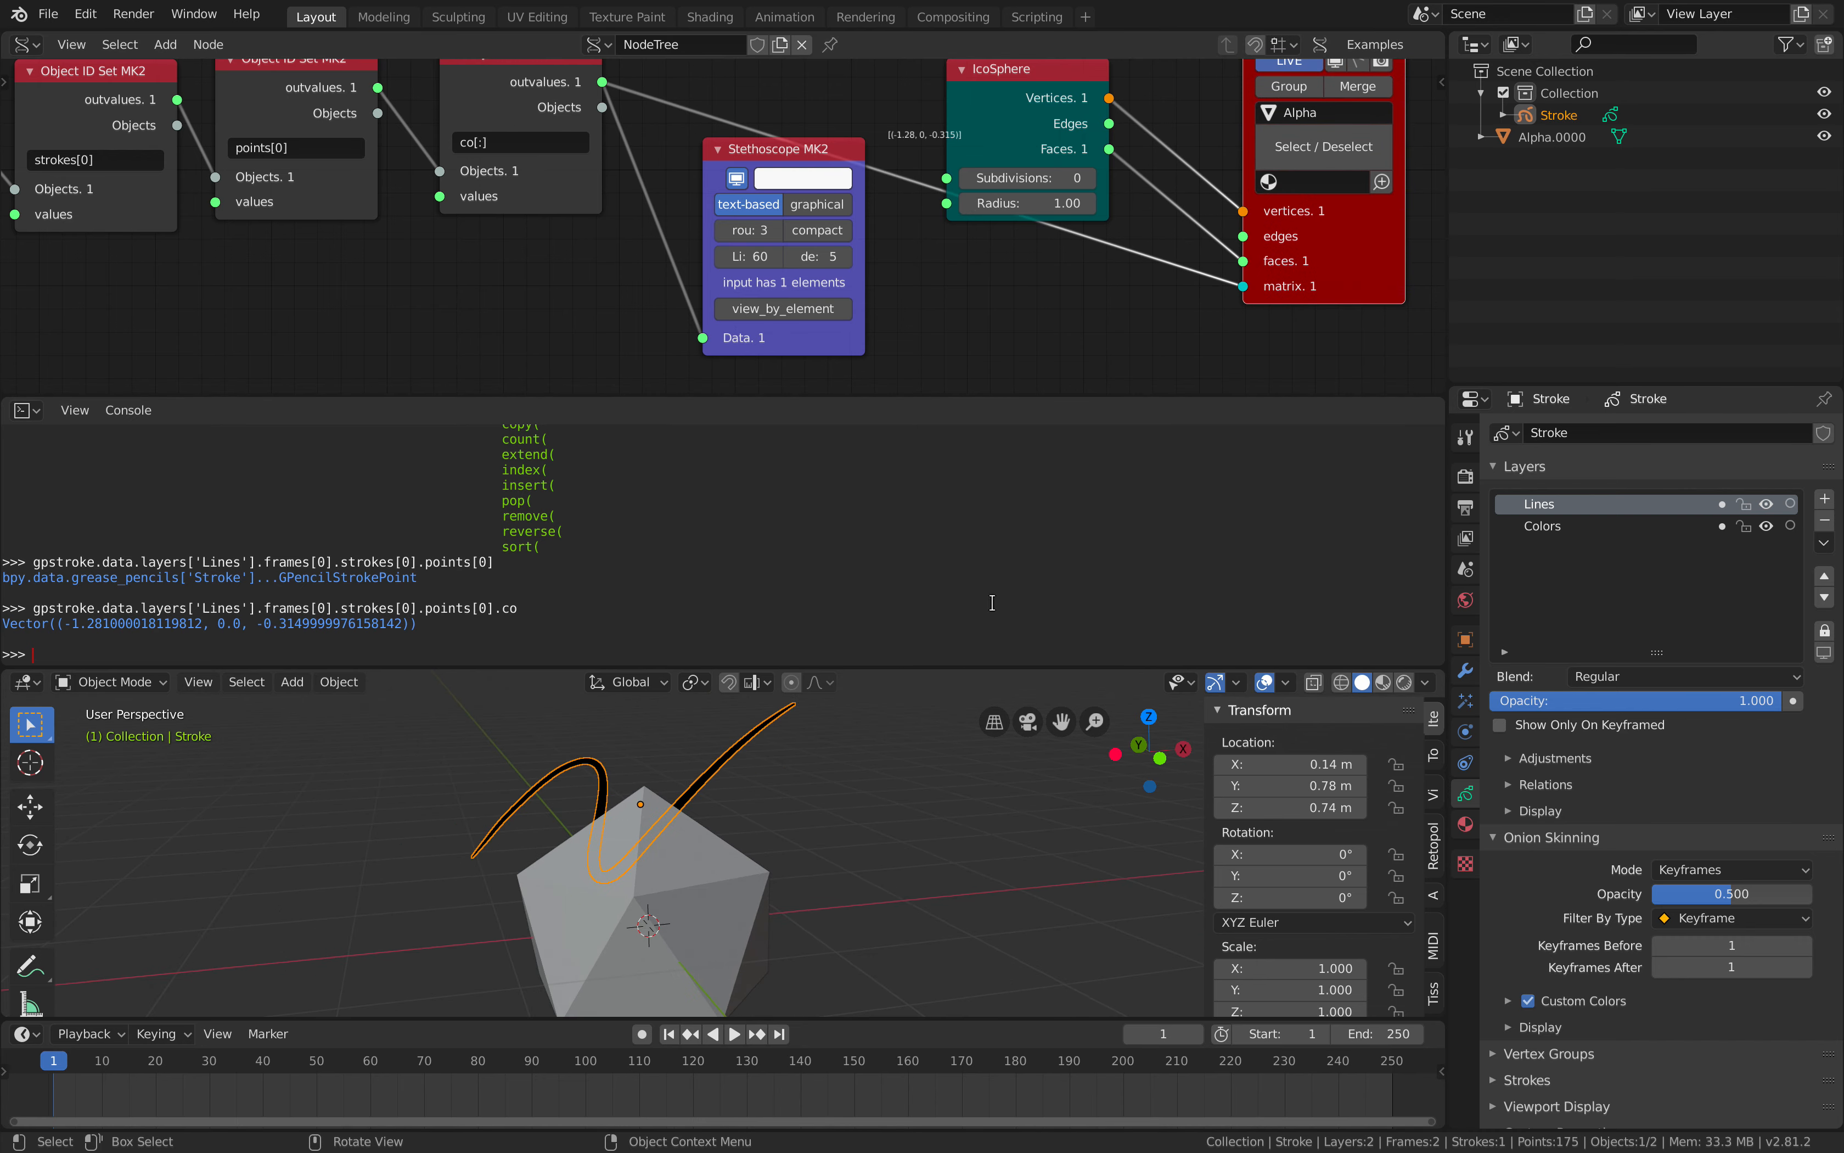
Move the IcoSphere node out of the way and insert a List Join node on the link to the Viewer BMesh's matrix input.
scroll(1041, 276, up, 2)
drag(1056, 190, 1003, 64)
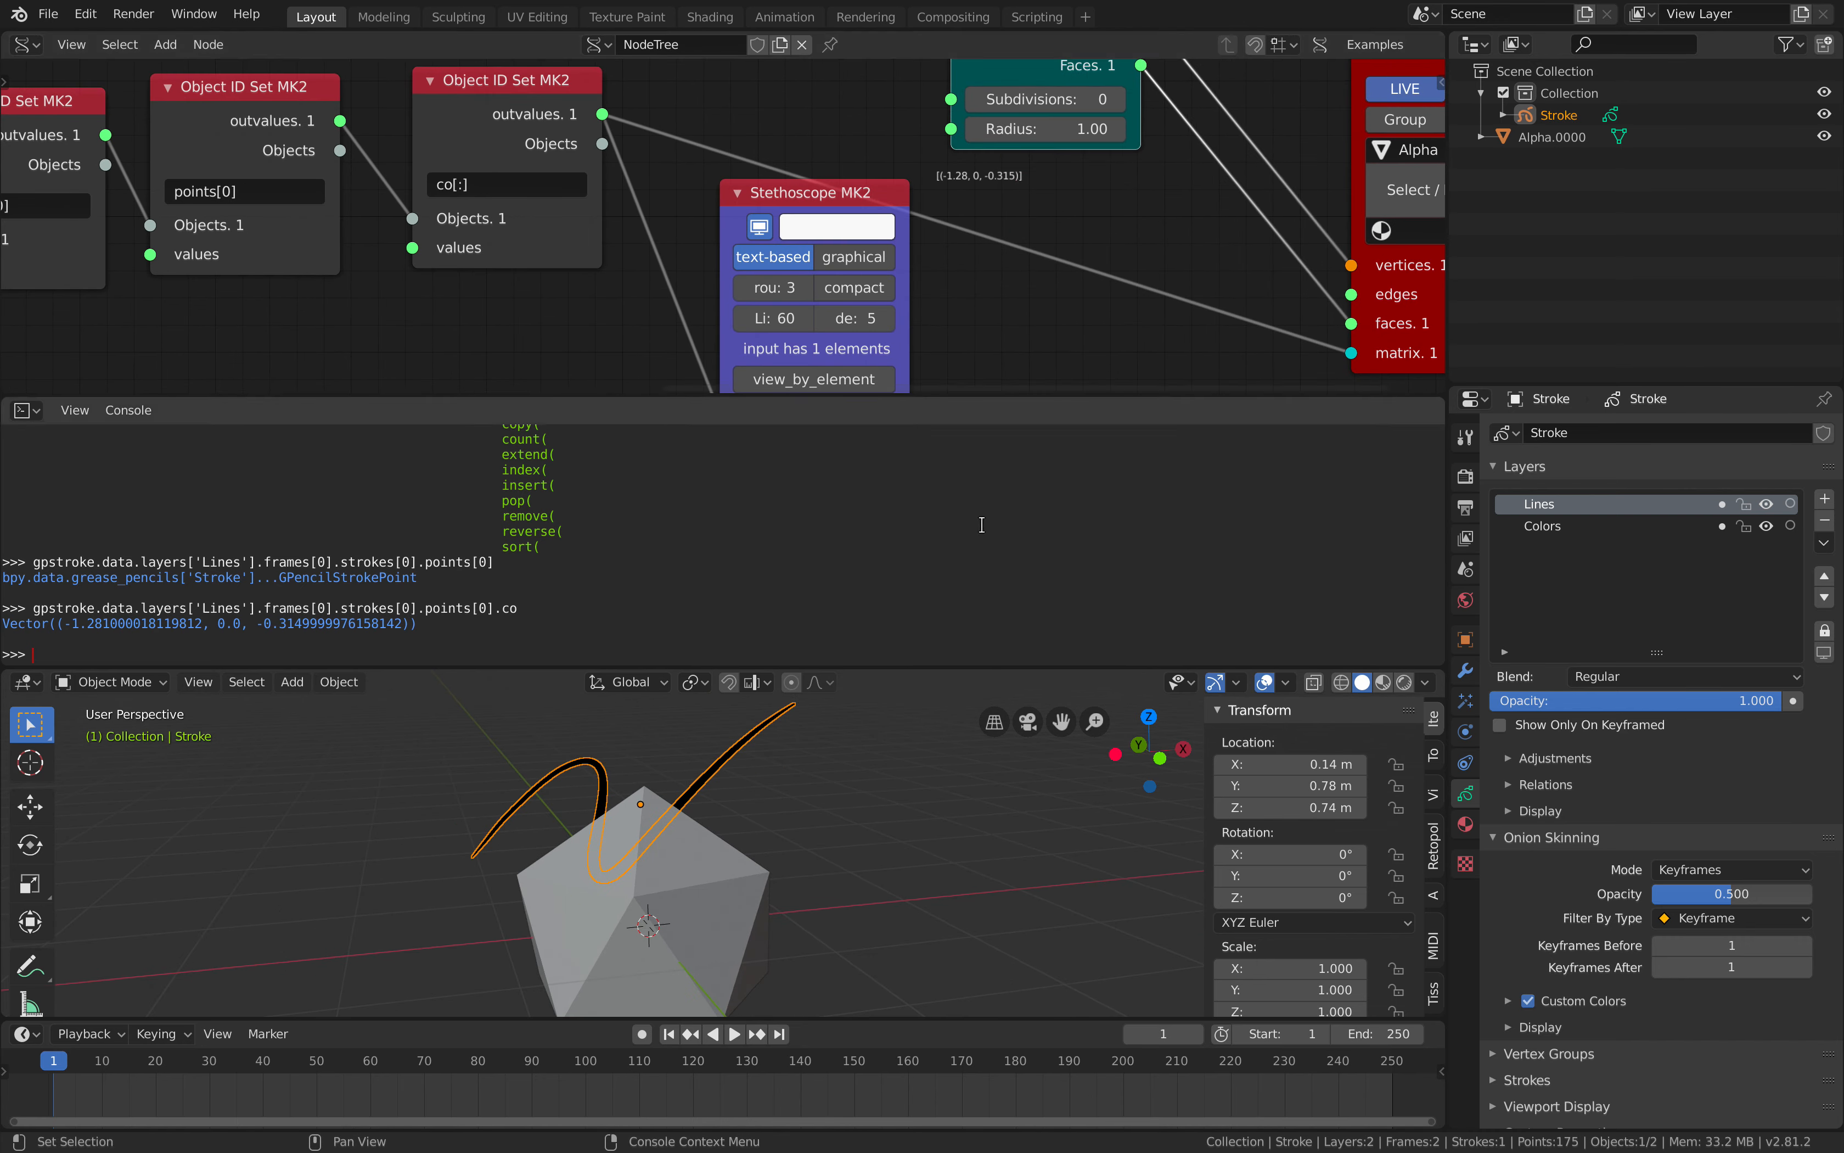
key(alt+space)
text(list join)
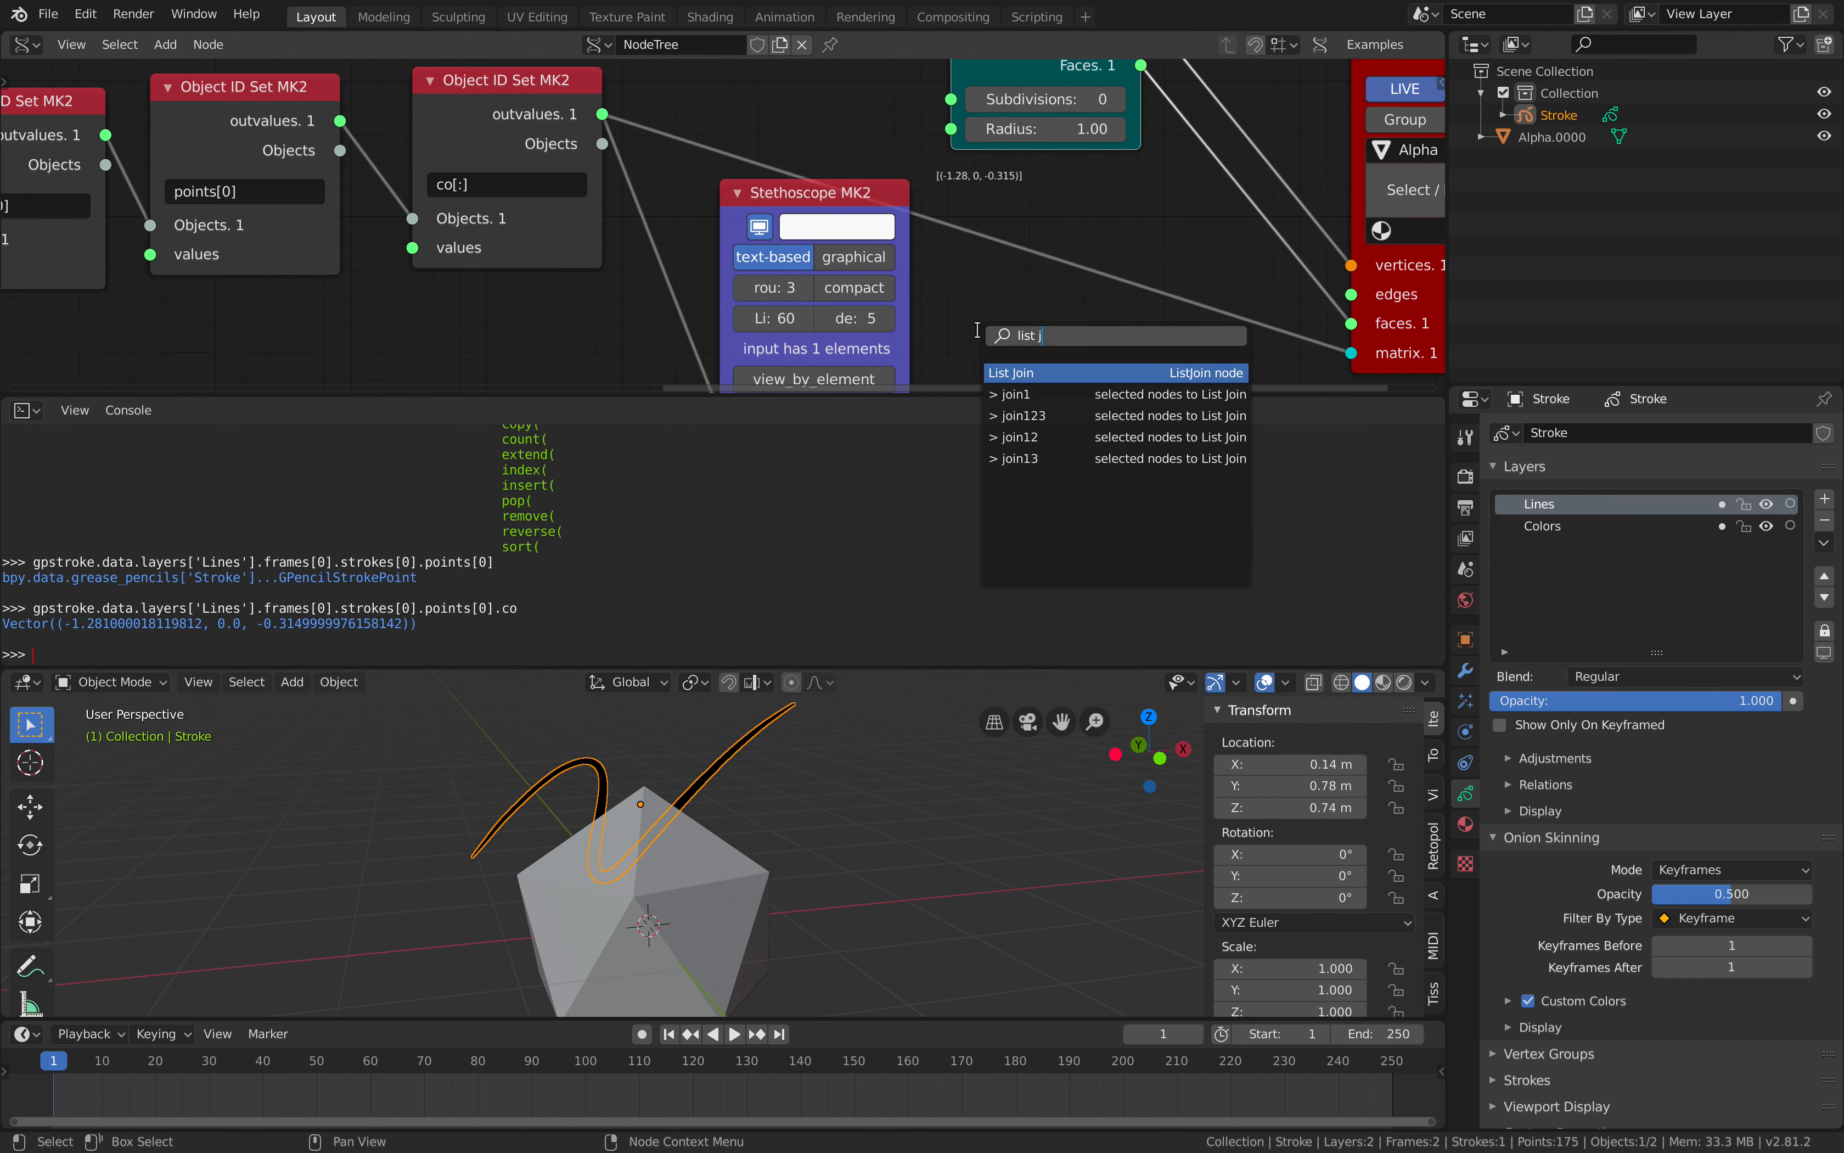
key(Return)
click(1014, 206)
mouse_move(1185, 328)
middle_down()
mouse_move(1152, 277)
mouse_move(1162, 318)
middle_up()
scroll(1181, 308, down, 1)
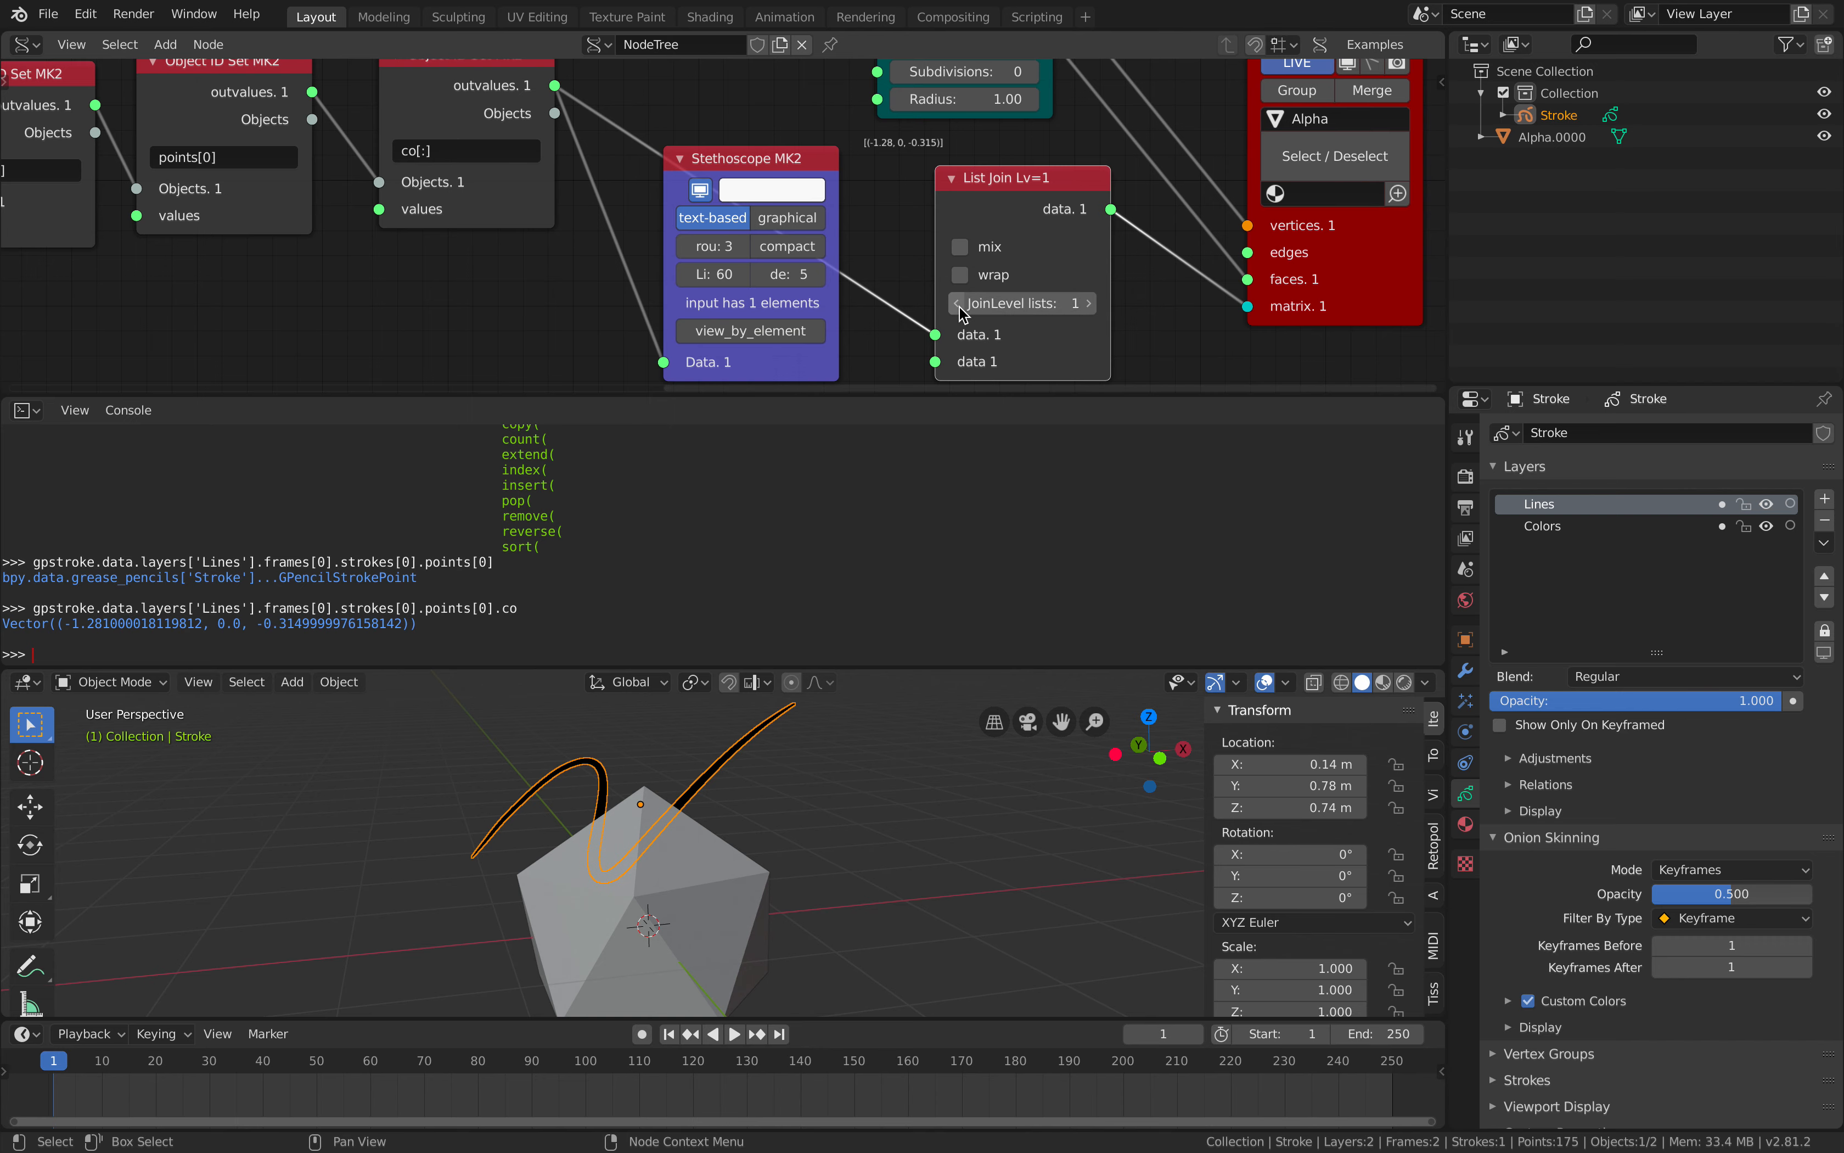
Try to set the List Join node's JoinLevel lists value to 0.
click(1010, 300)
text(0)
key(Return)
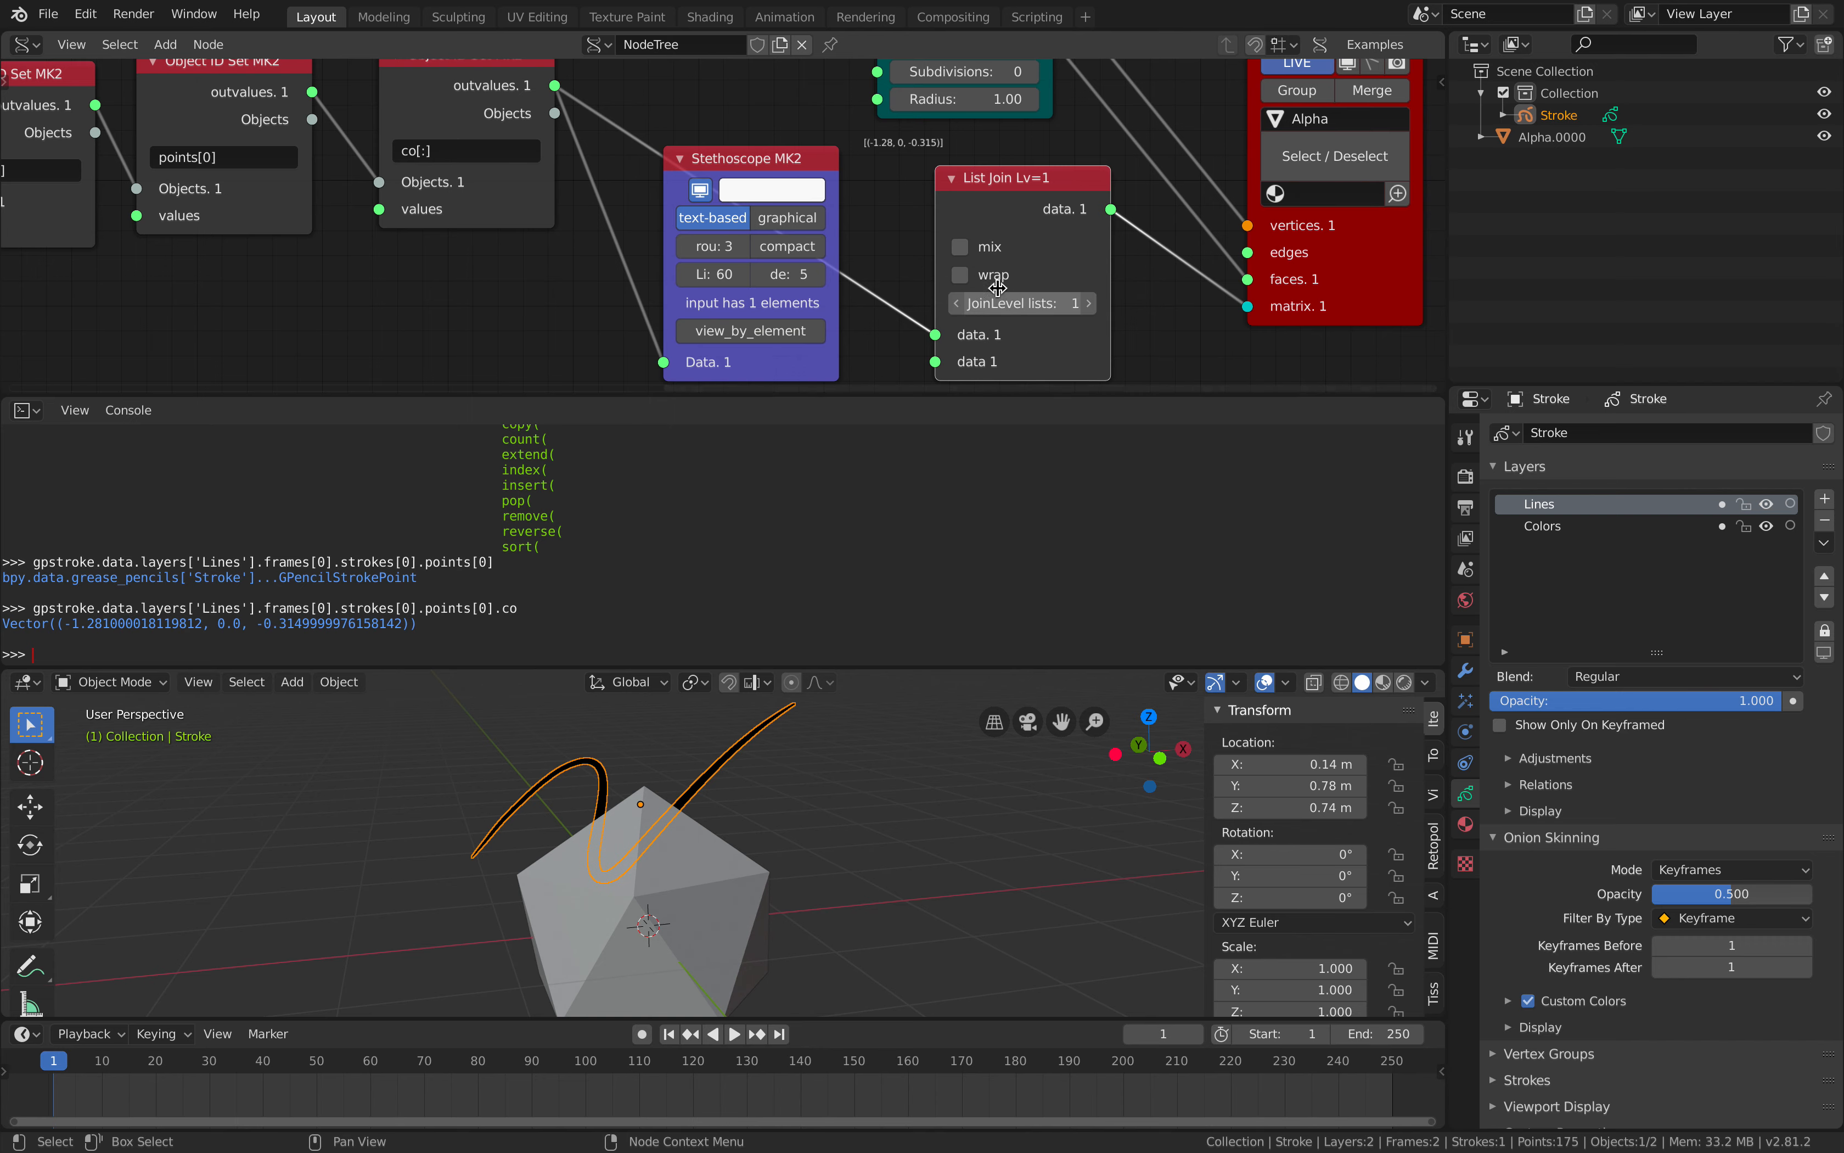
click(894, 188)
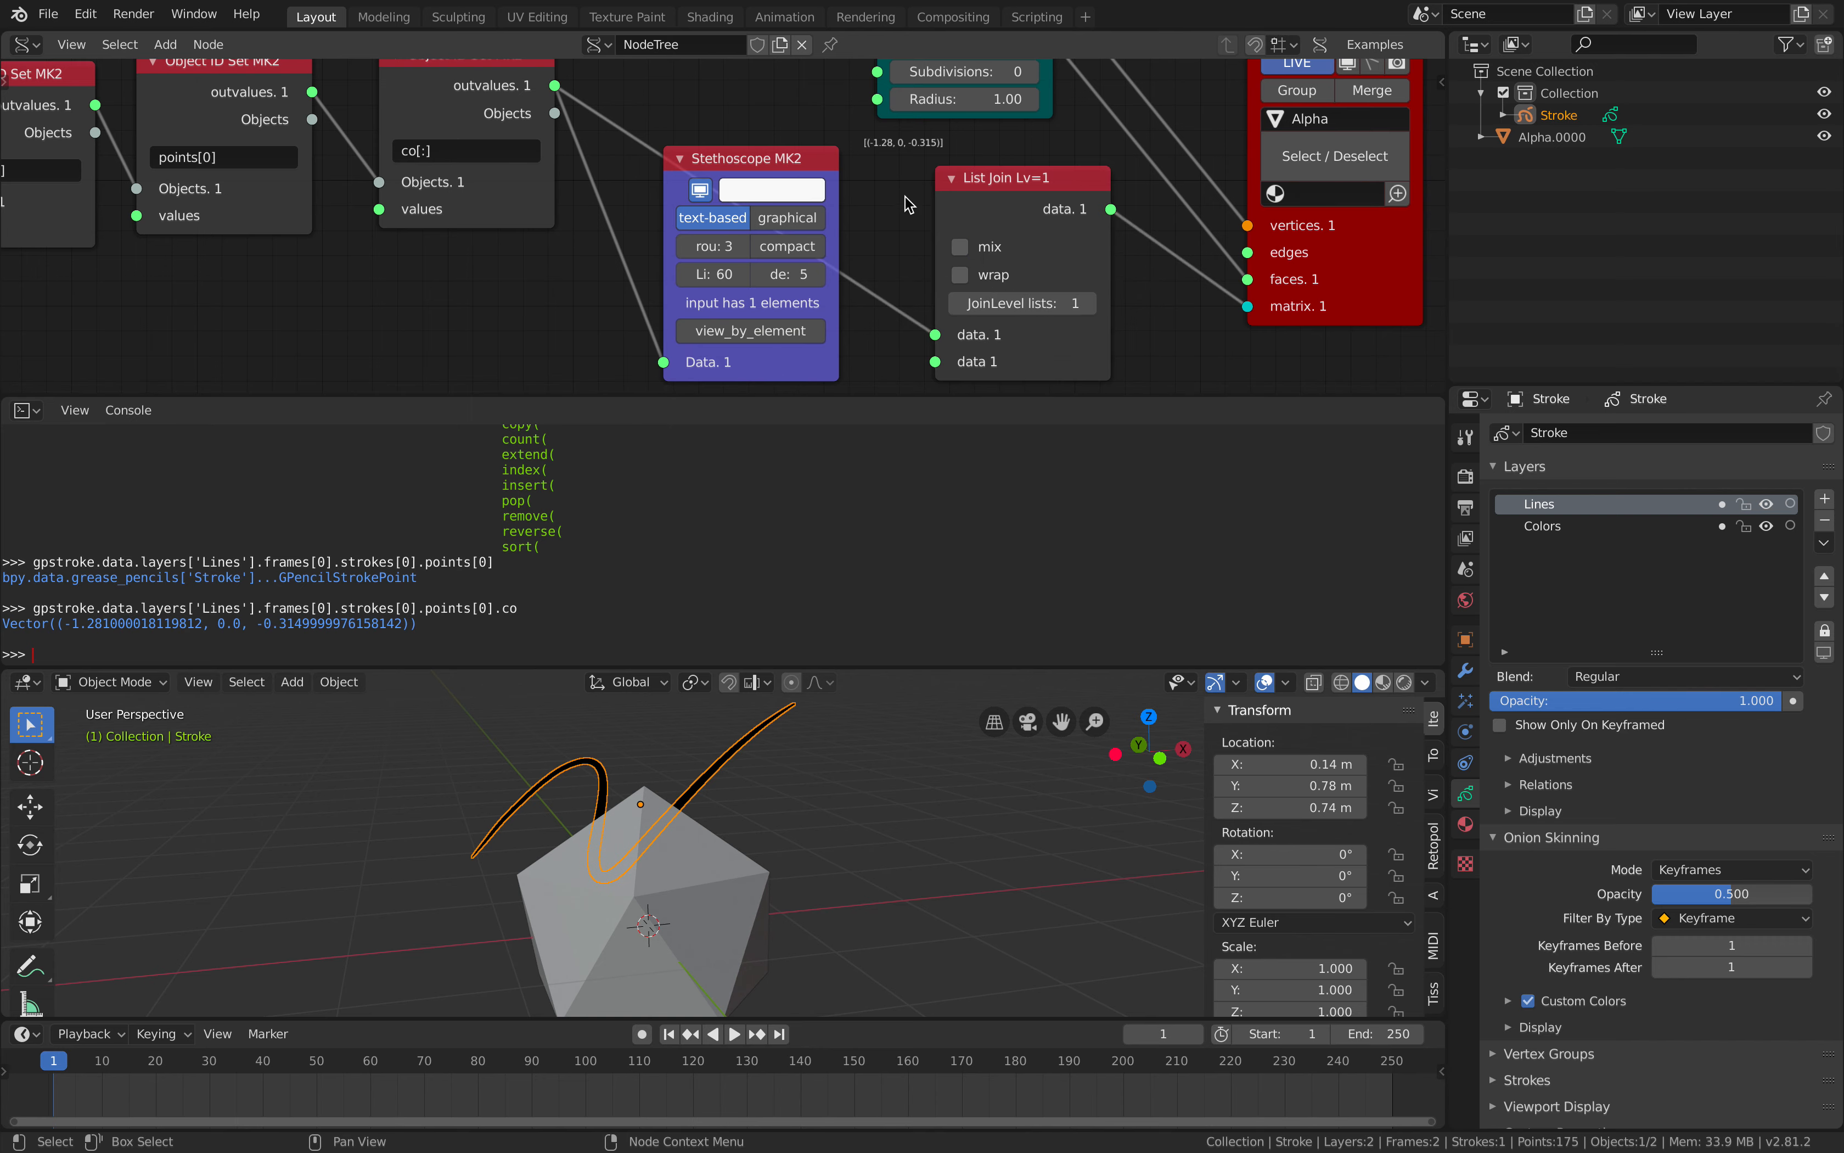
Select the generated icosphere in the 3D viewport and reduce the IcoSphere node's radius to 0.09.
scroll(1174, 275, down, 2)
middle_drag(1174, 275, 1044, 324)
drag(1125, 357, 1125, 323)
click(746, 888)
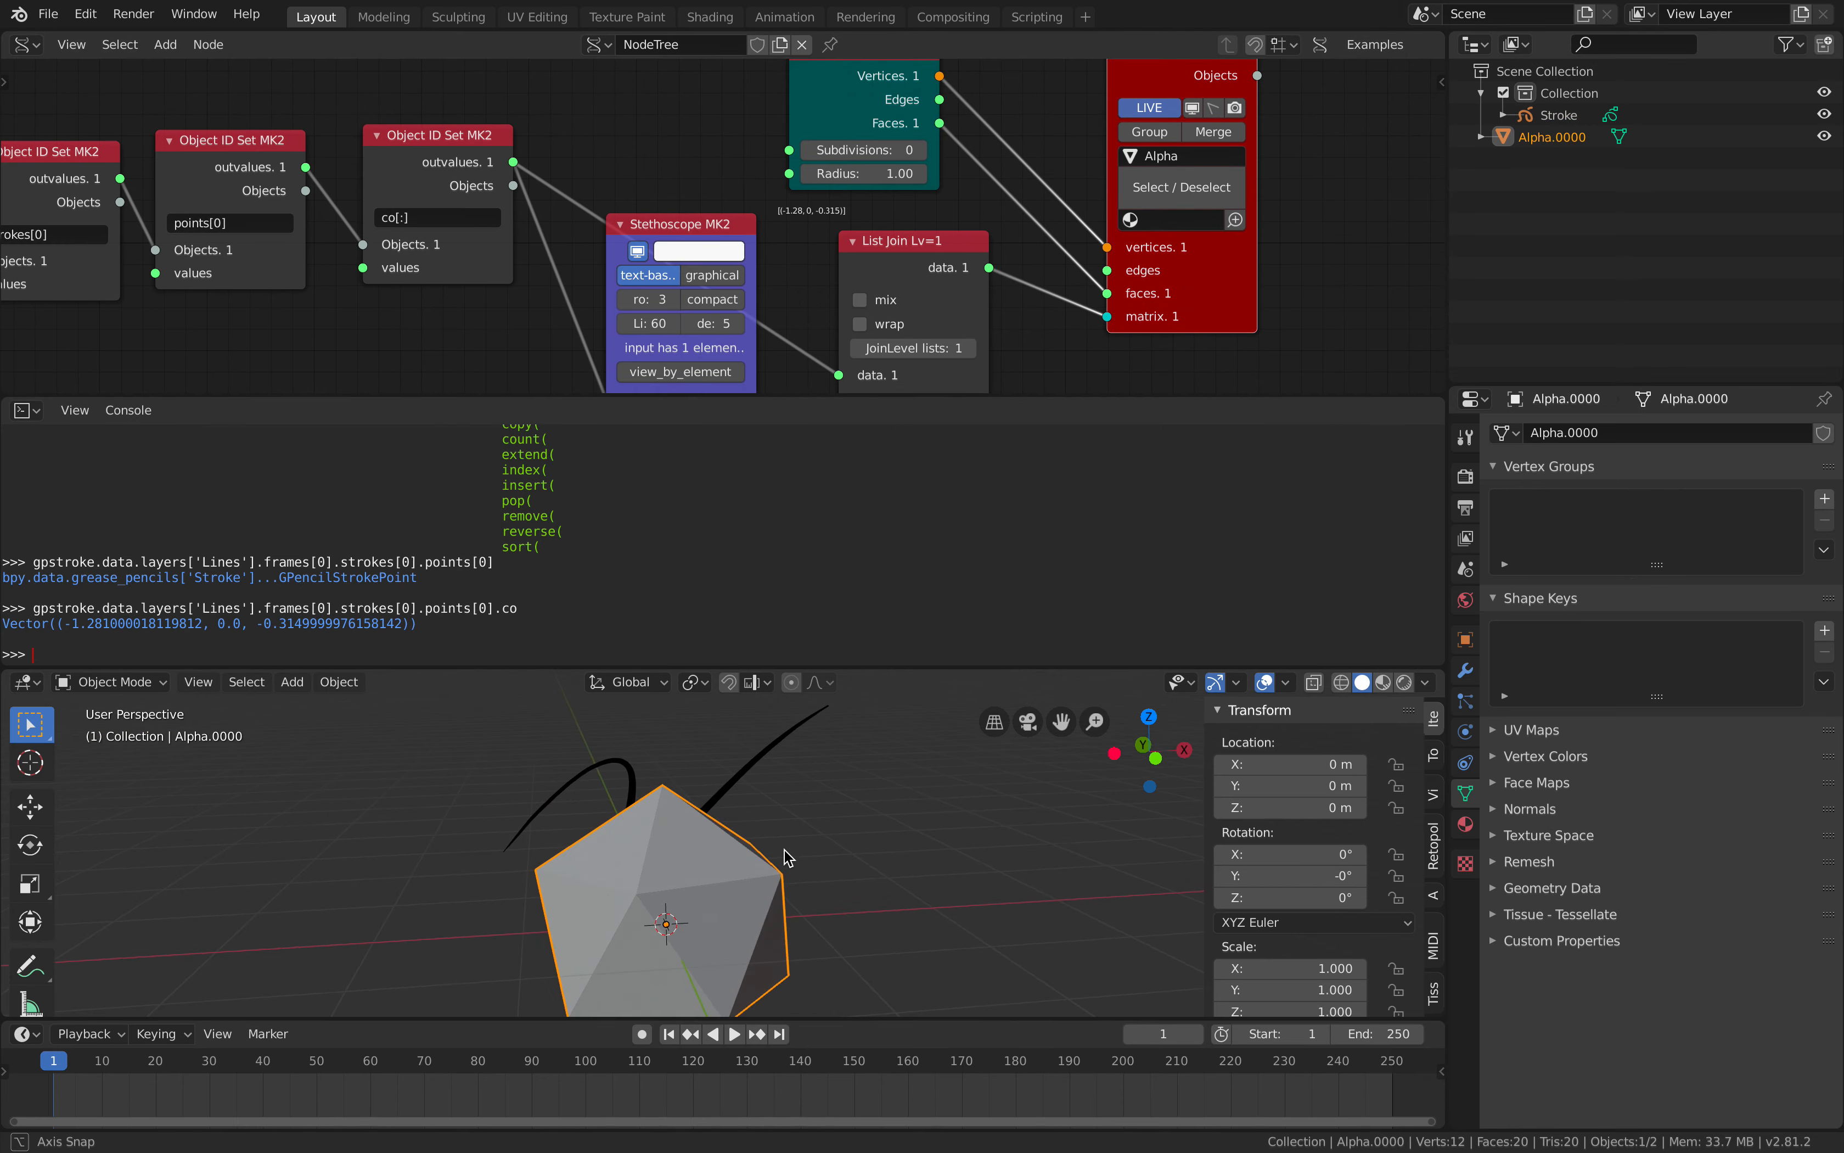
middle_drag(887, 202, 895, 248)
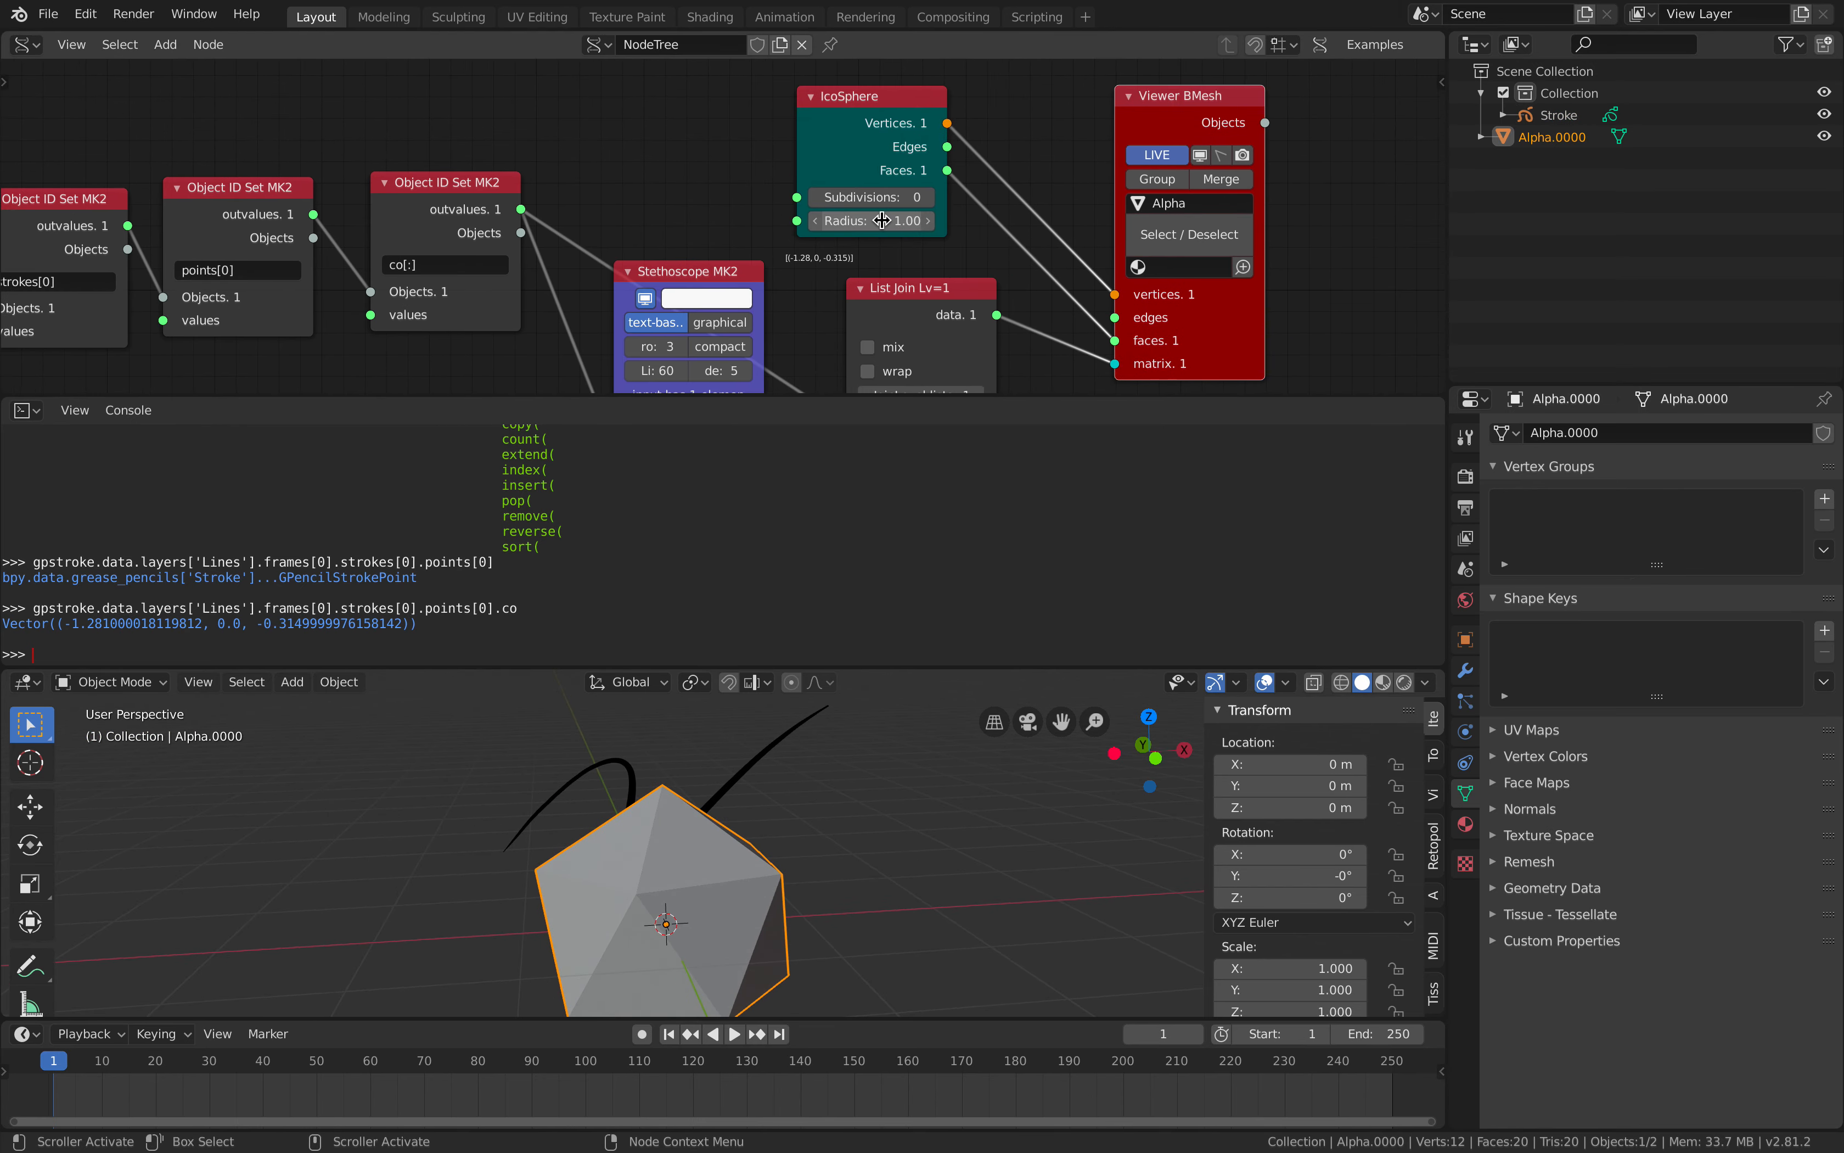
drag(888, 220, 830, 221)
Delete the Stethoscope MK2 node.
middle_drag(680, 289, 836, 277)
click(772, 204)
key(x)
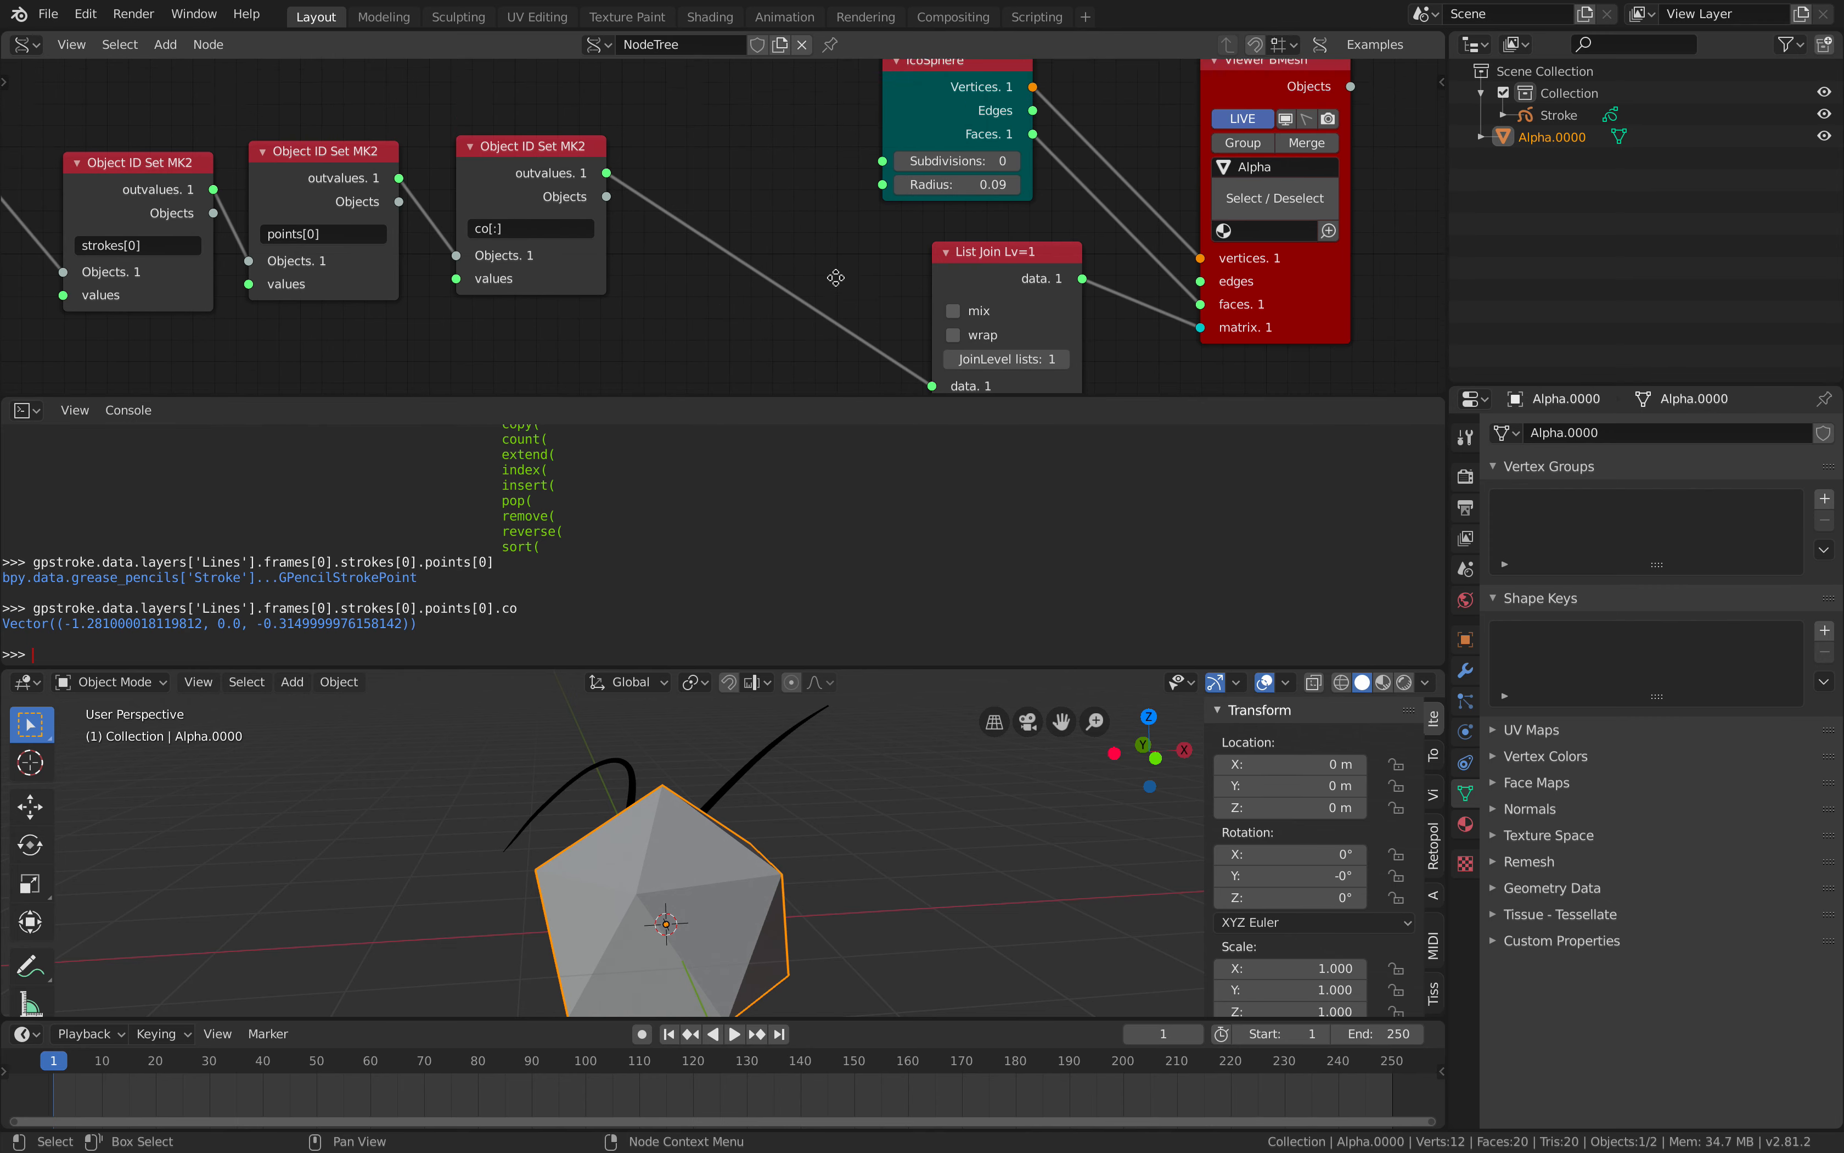
Shift the IcoSphere node slightly and set the last Object ID Set MK2 node's attribute back to co.
drag(918, 132, 887, 136)
middle_drag(708, 176, 728, 171)
click(567, 225)
click(567, 224)
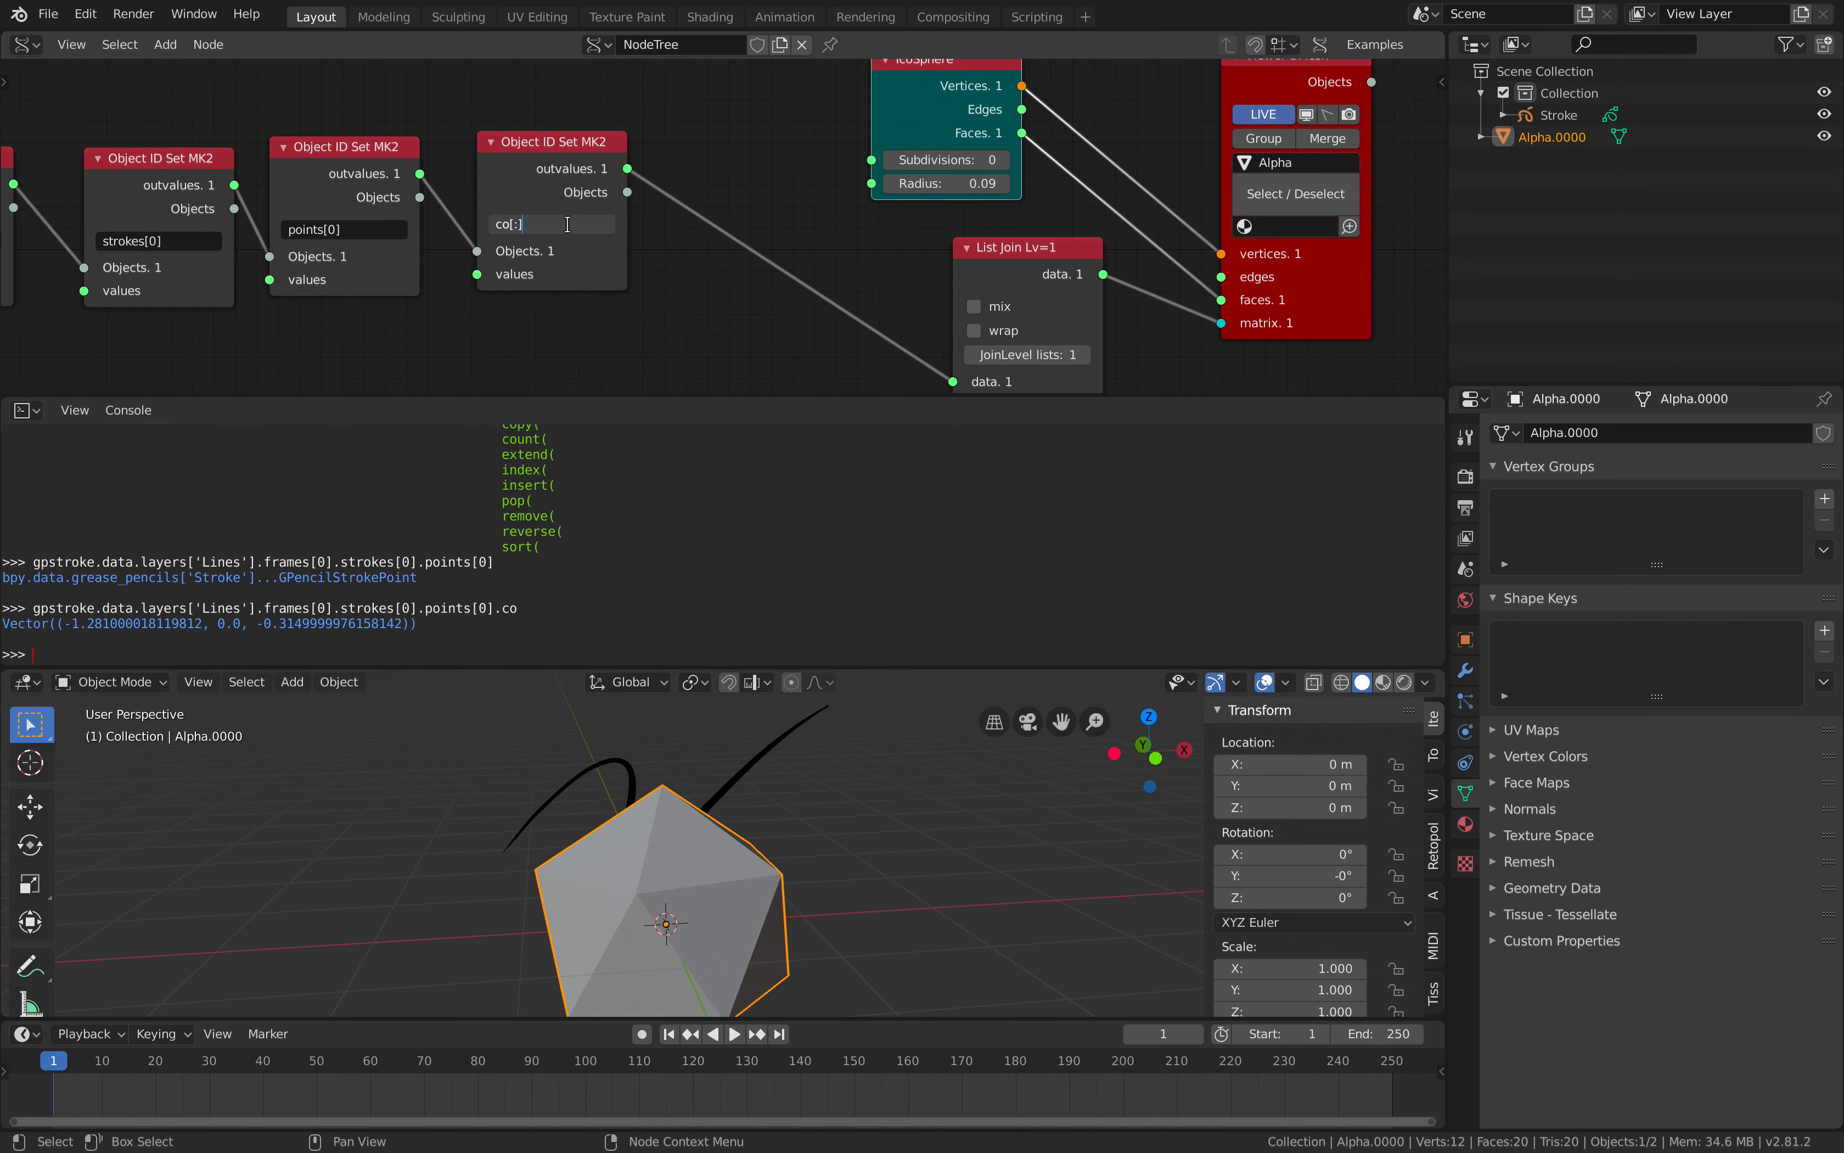
key(Return)
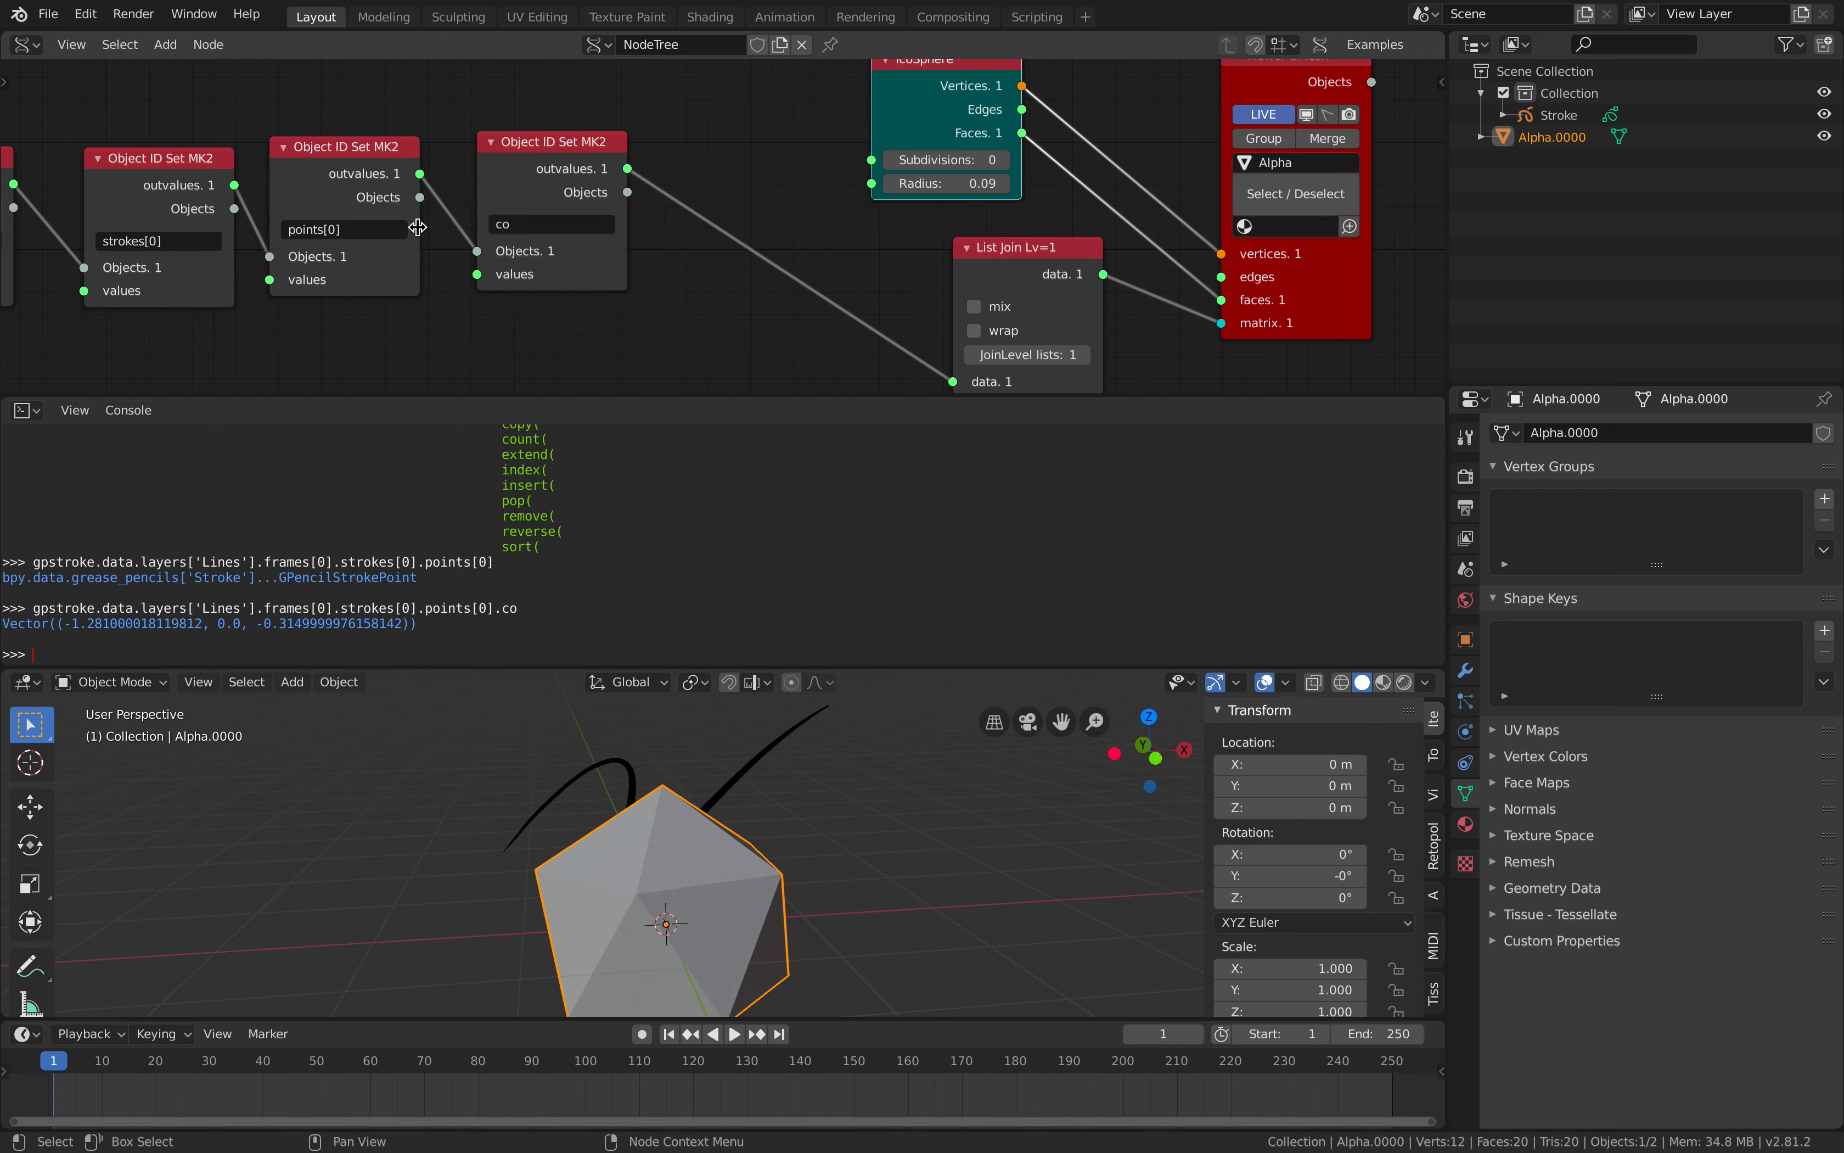
Change the points node's attribute to points[:] to read every point of the stroke, and nudge the node slightly.
click(365, 233)
click(366, 233)
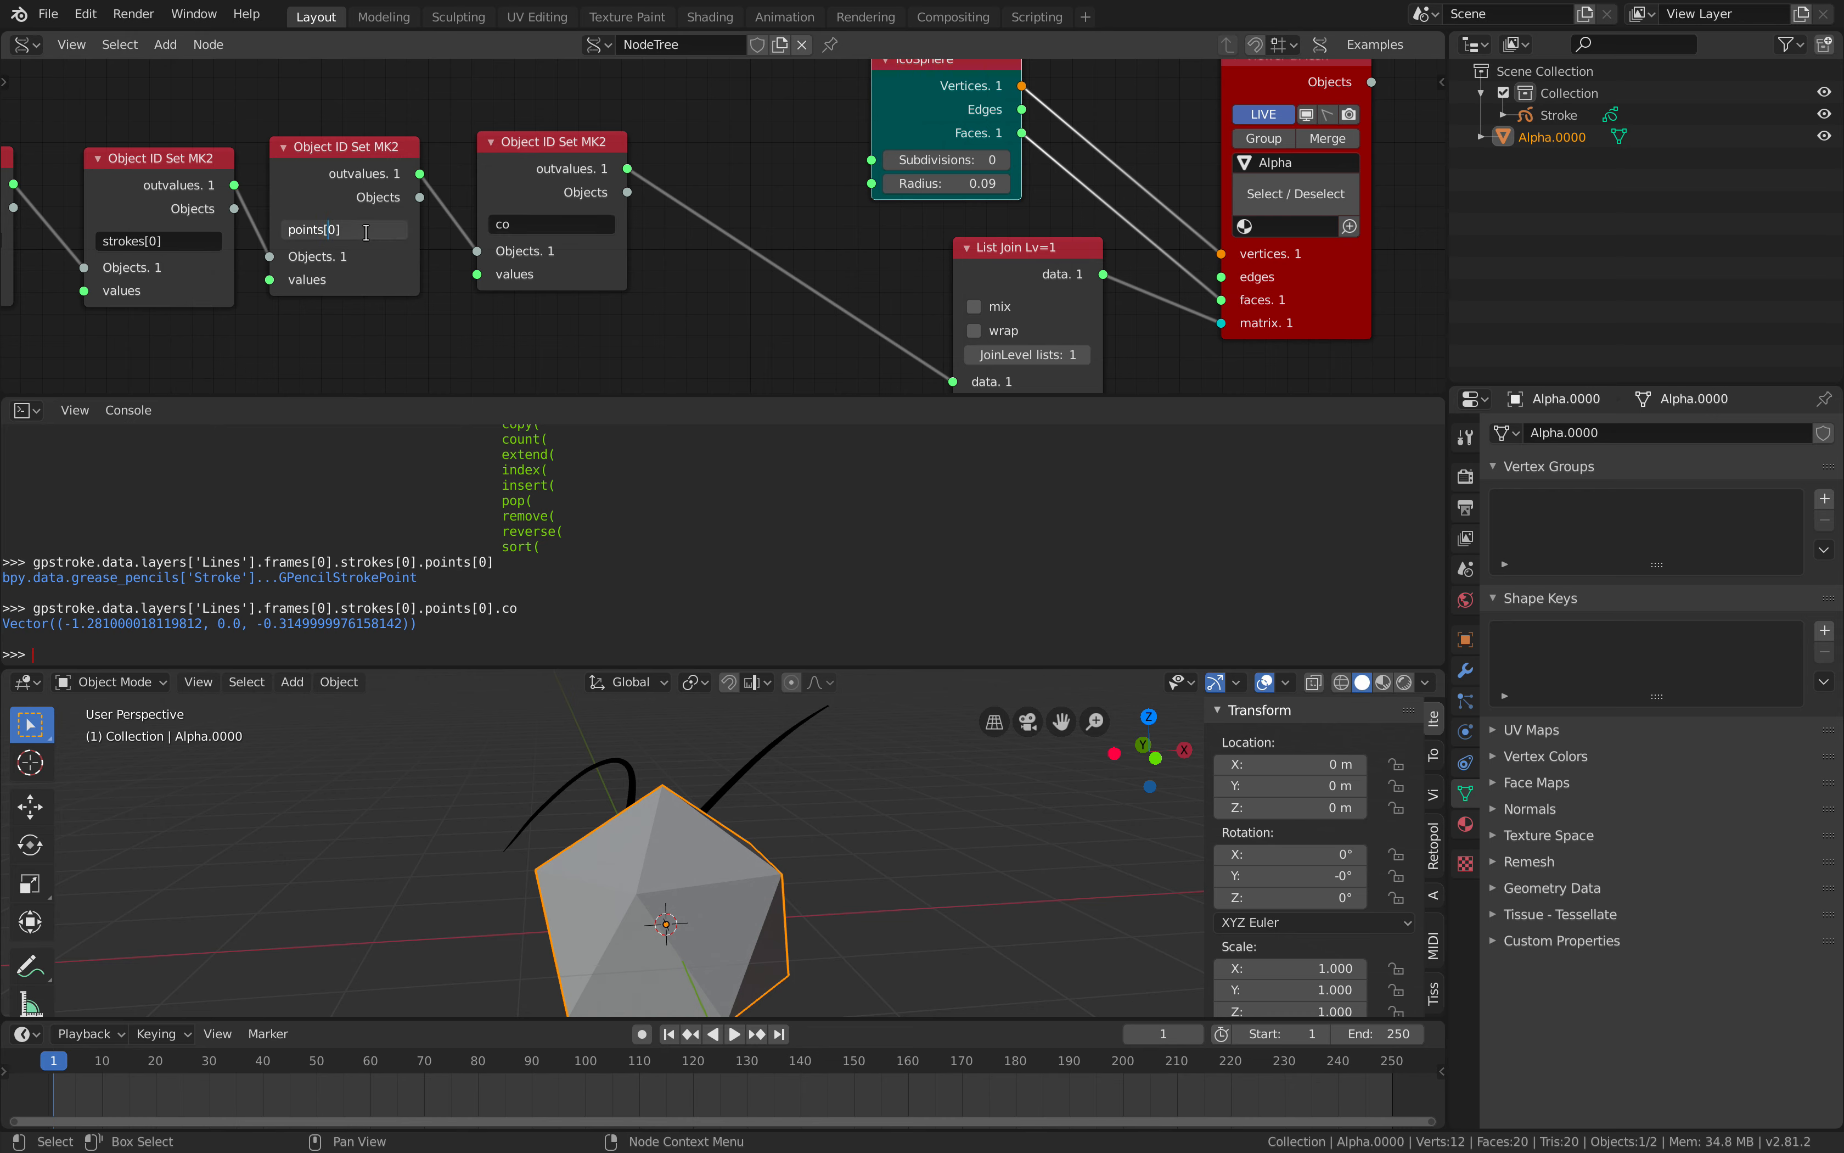
text(:)
key(Return)
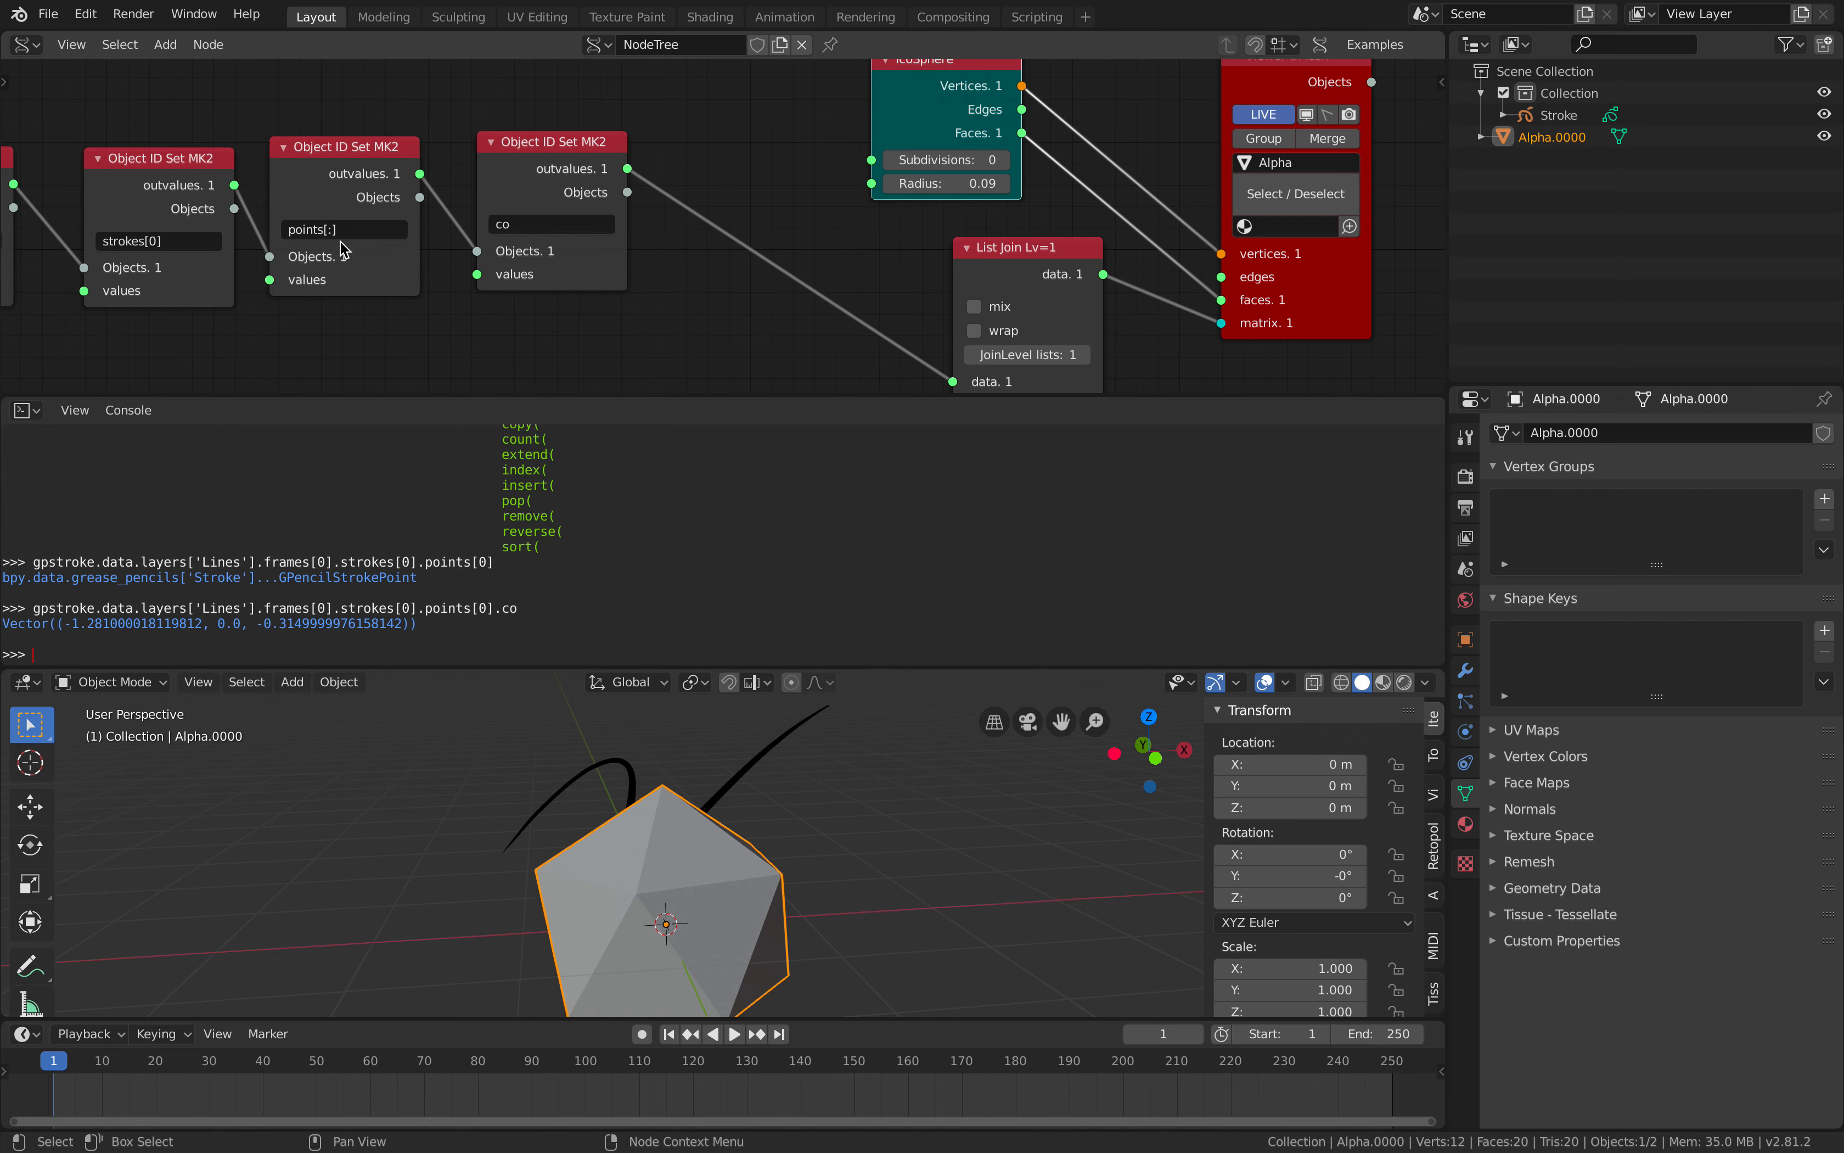
drag(366, 161, 373, 163)
middle_drag(871, 247, 812, 260)
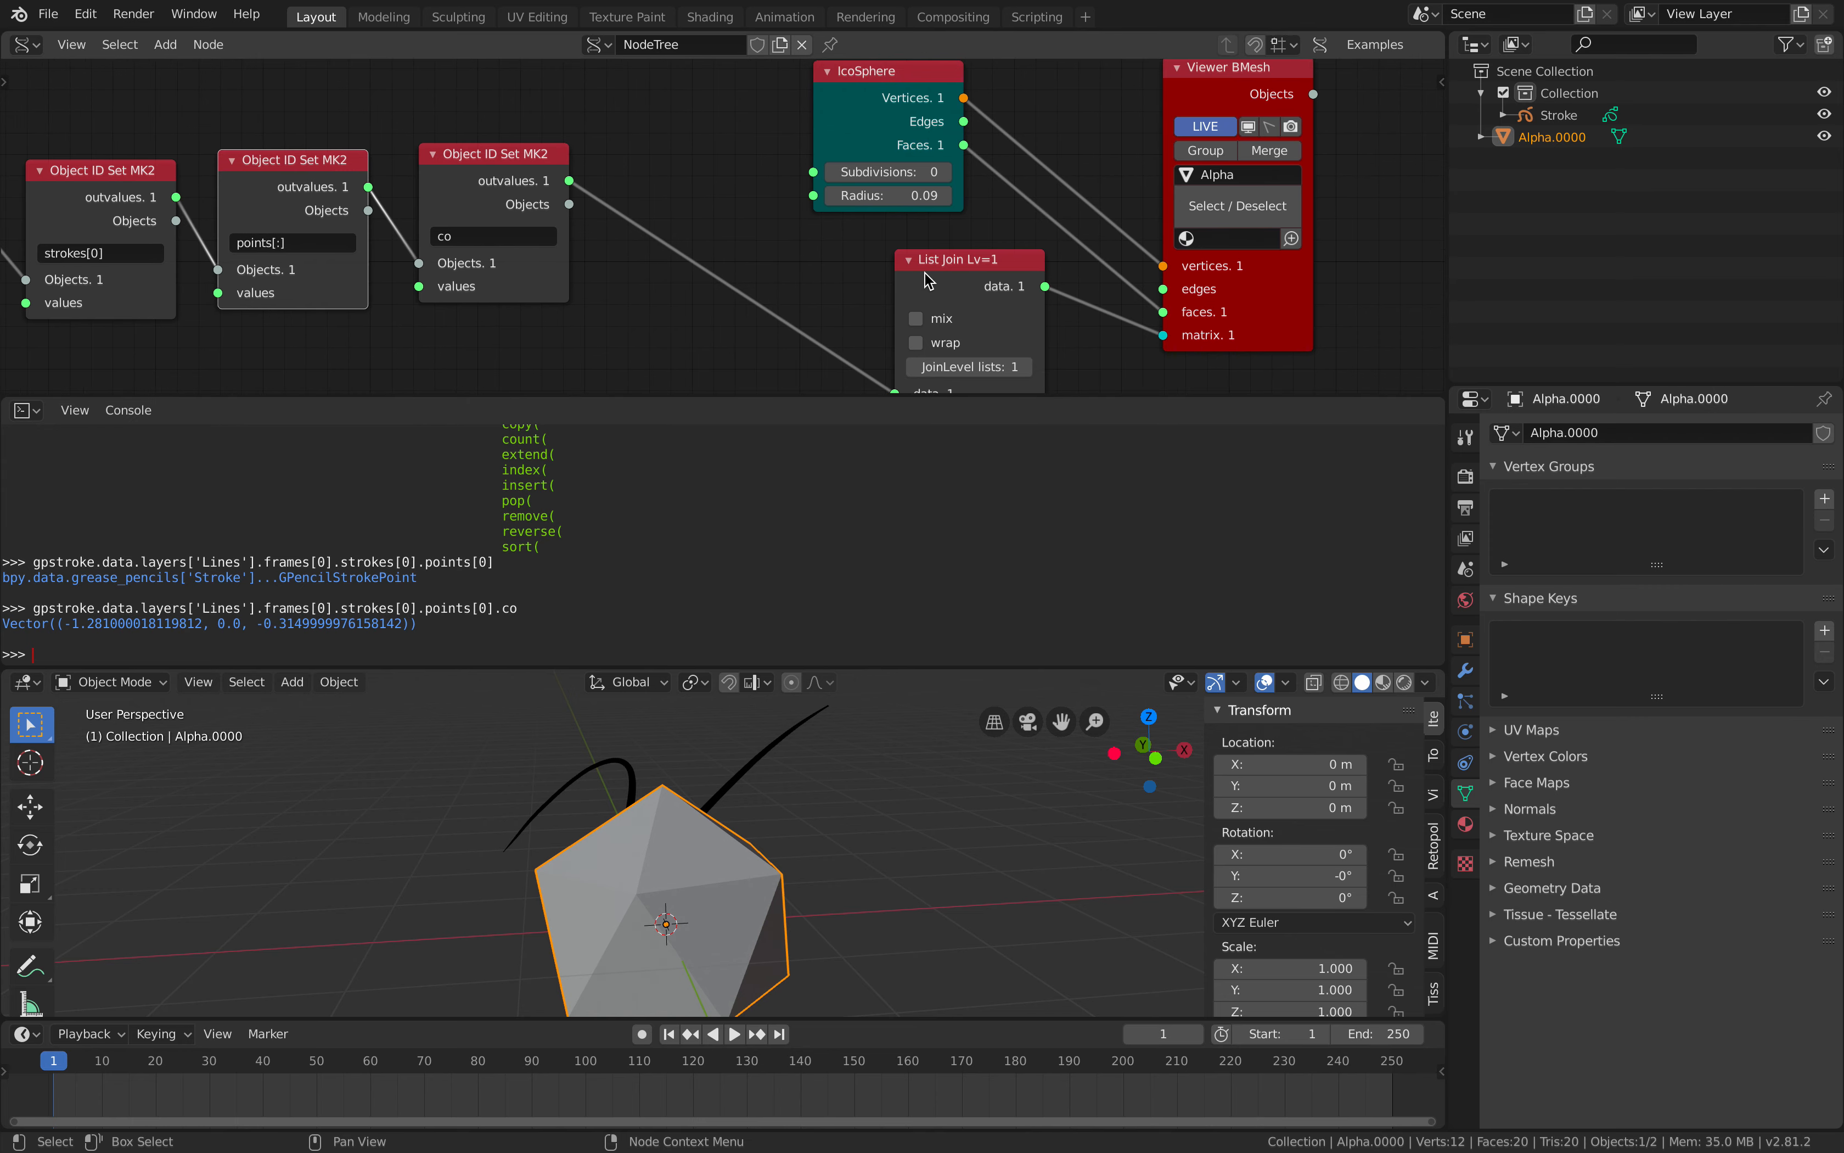
Delete the List Join node and connect the co node's outvalues directly to the Viewer BMesh's matrix input.
click(939, 271)
key(x)
drag(1195, 290, 1146, 258)
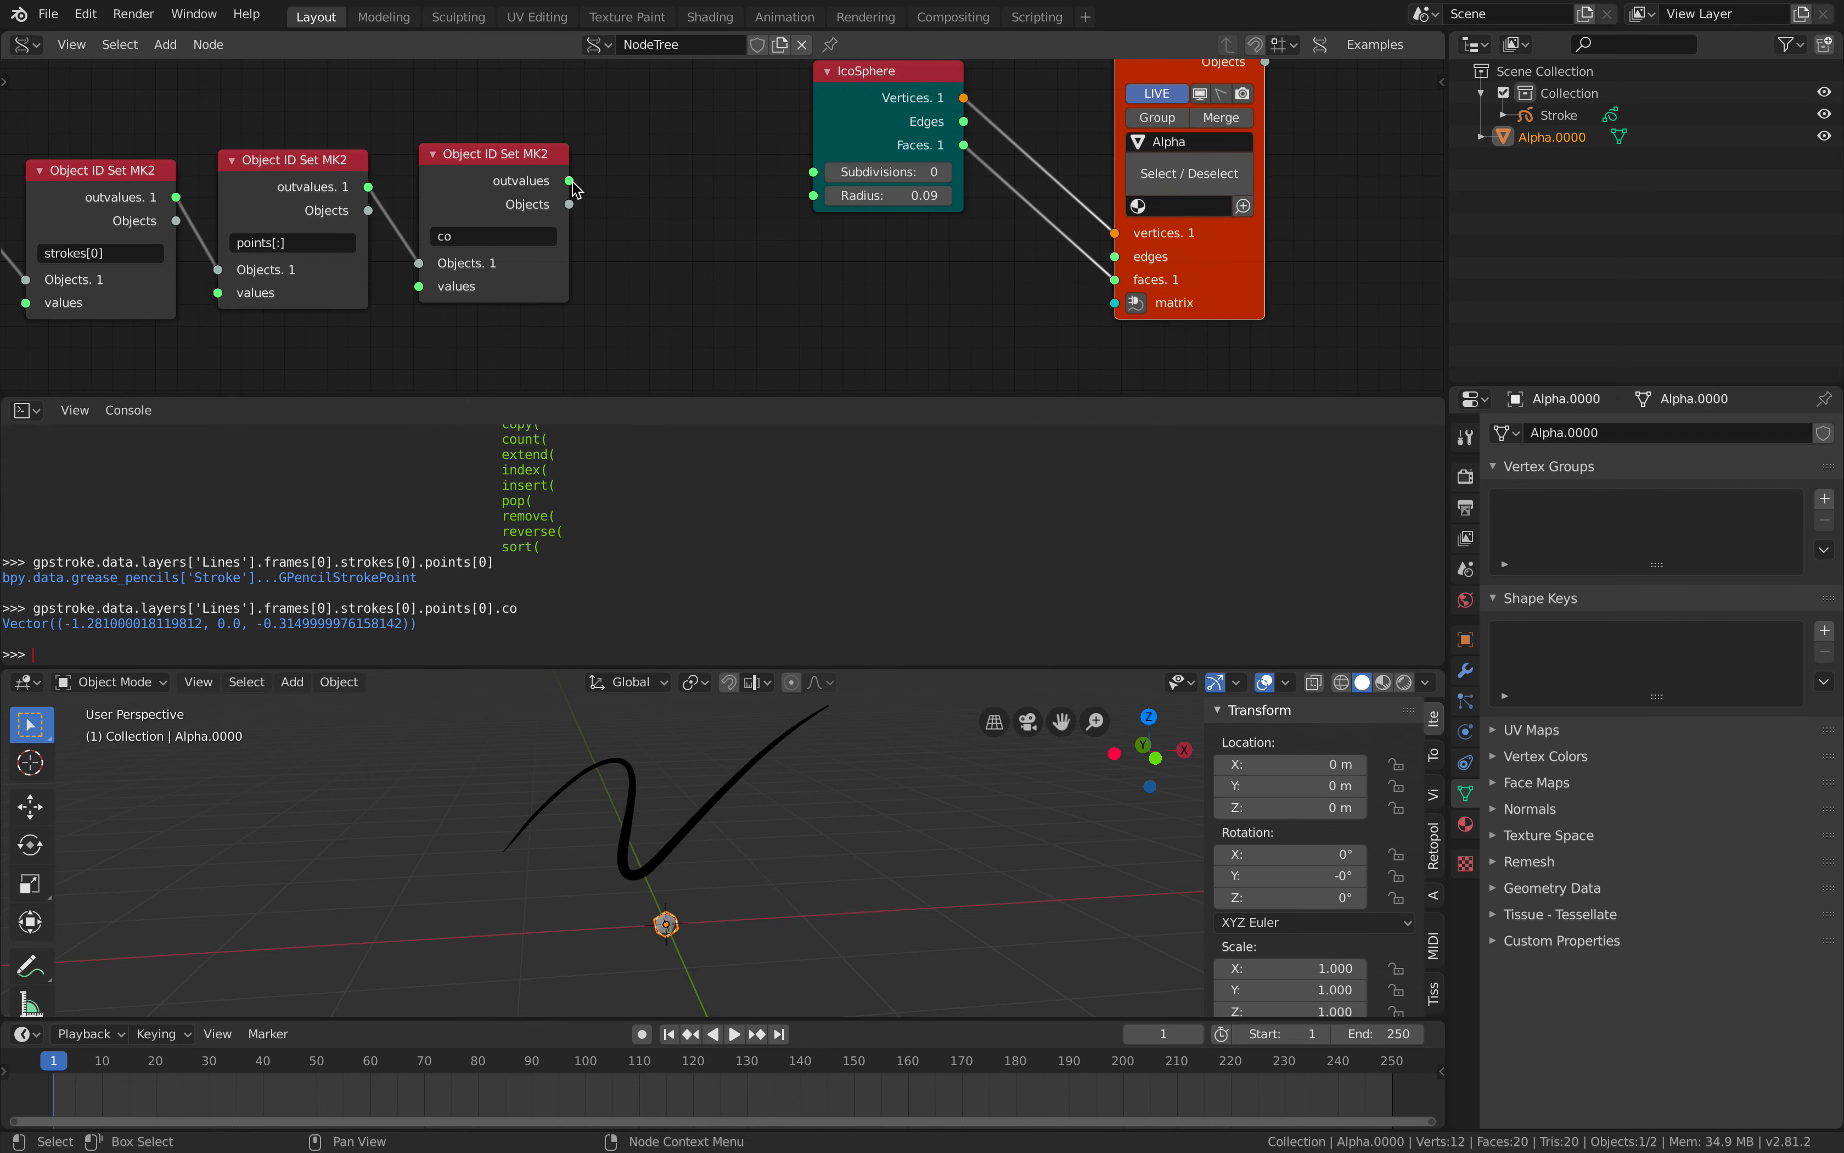
drag(571, 182, 1116, 298)
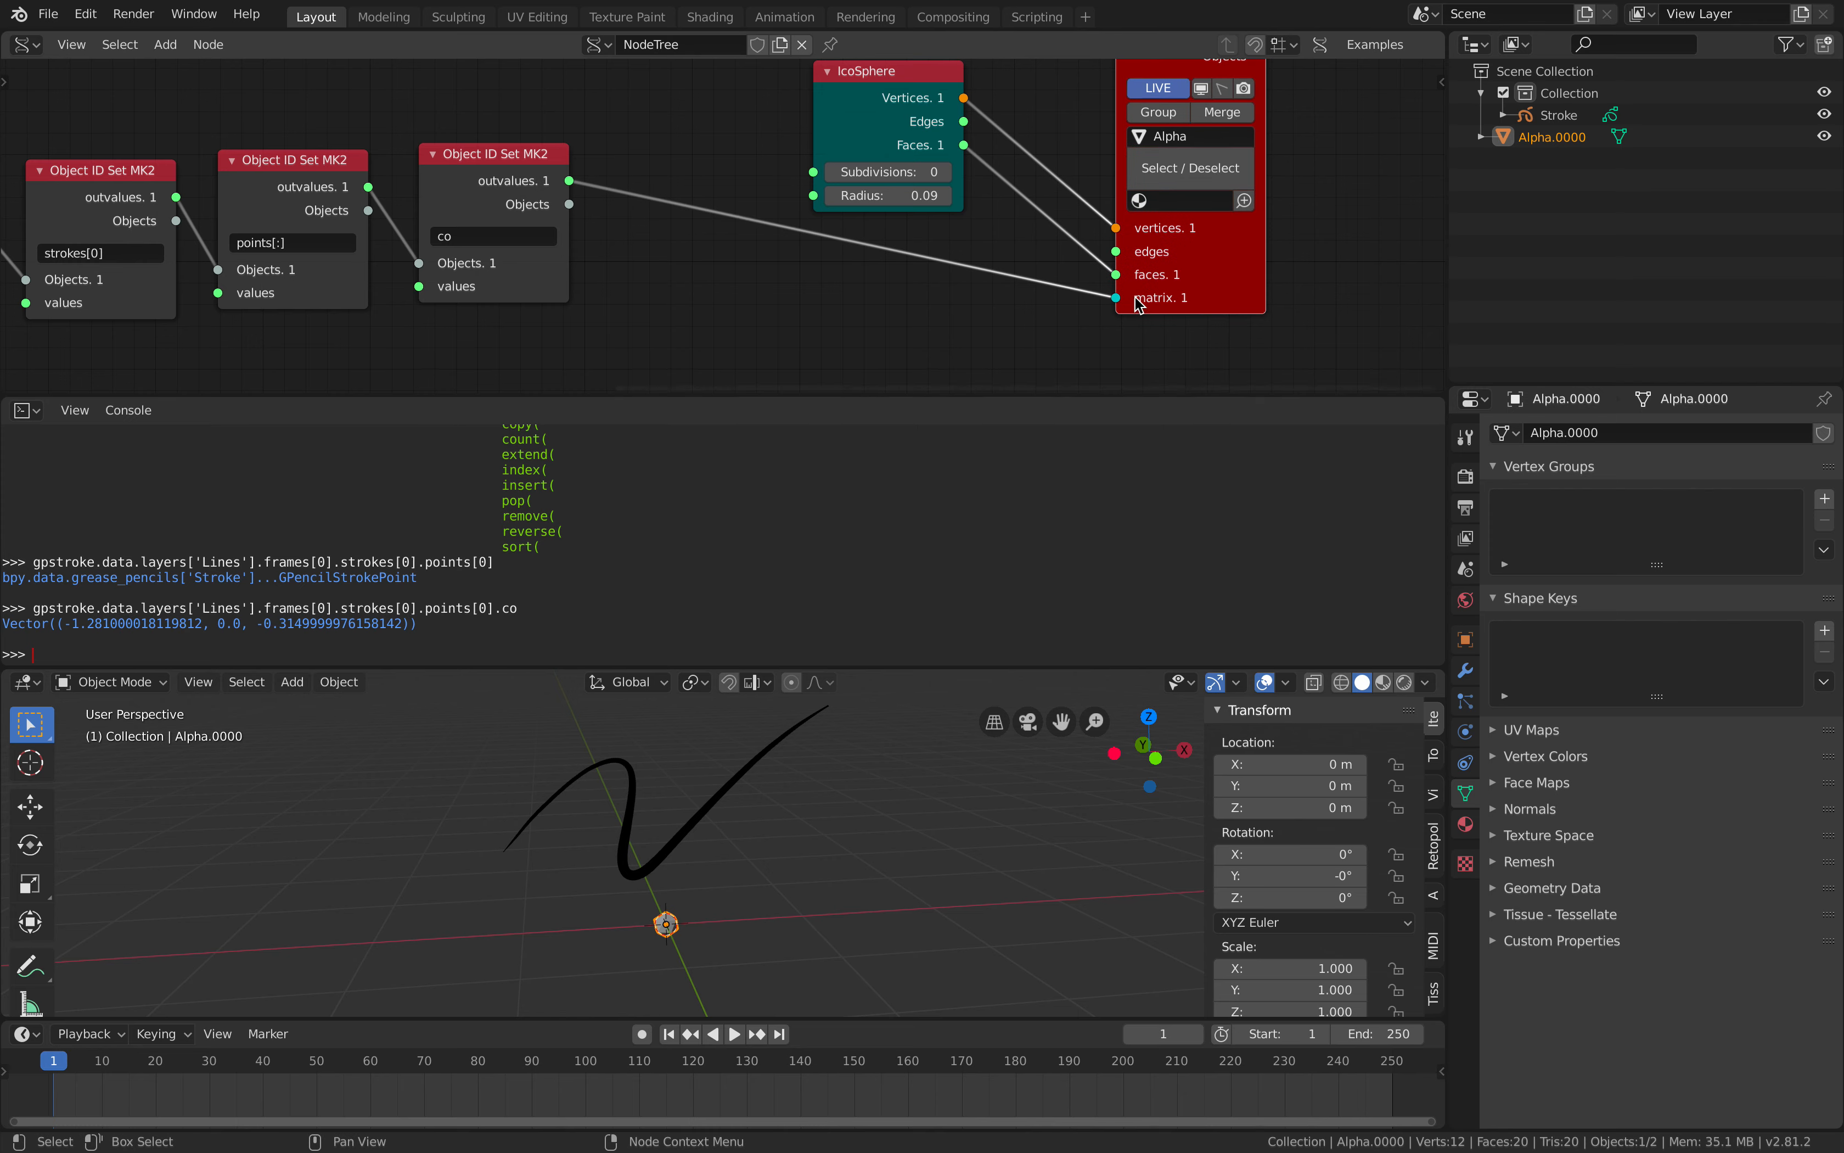
Delete the IcoSphere and Viewer BMesh nodes.
middle_drag(1182, 240, 1174, 297)
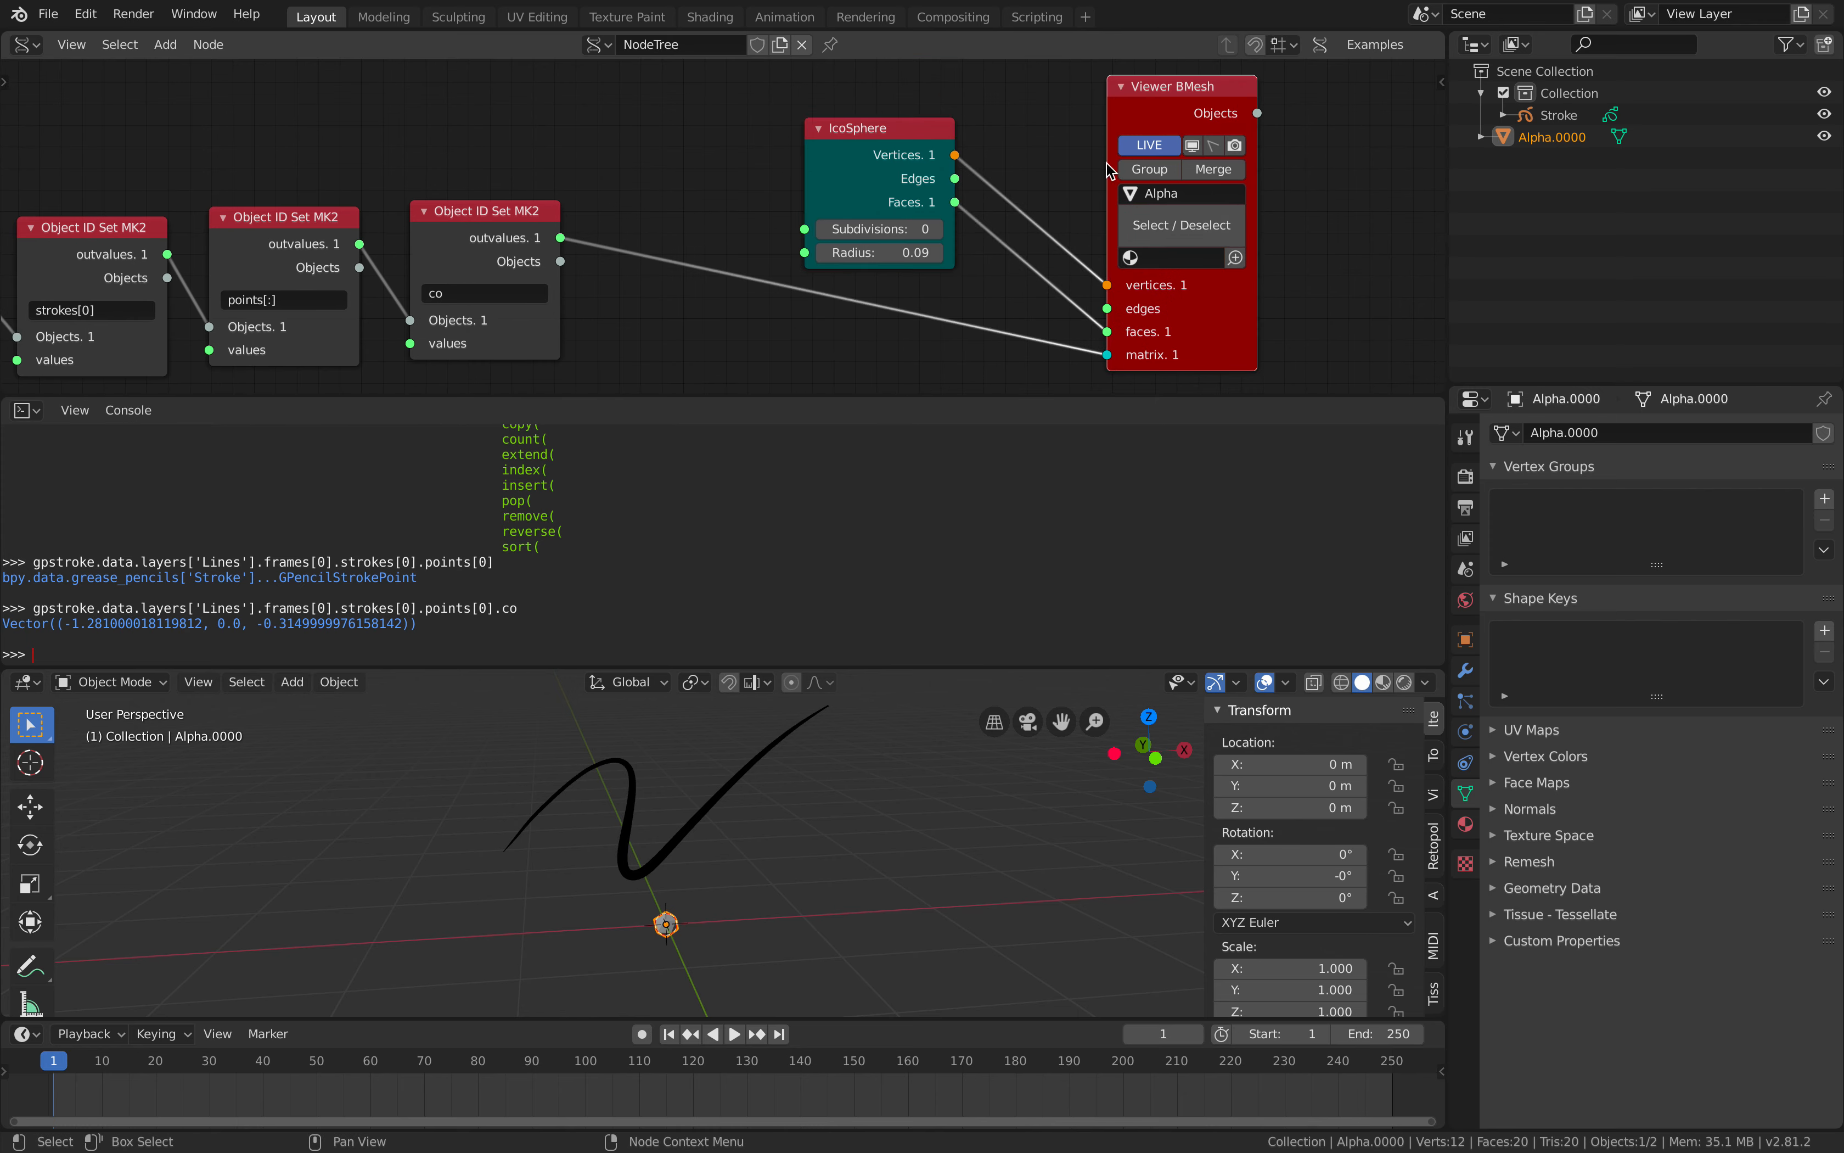
click(861, 153)
key(x)
click(1120, 99)
key(x)
middle_drag(779, 218, 846, 145)
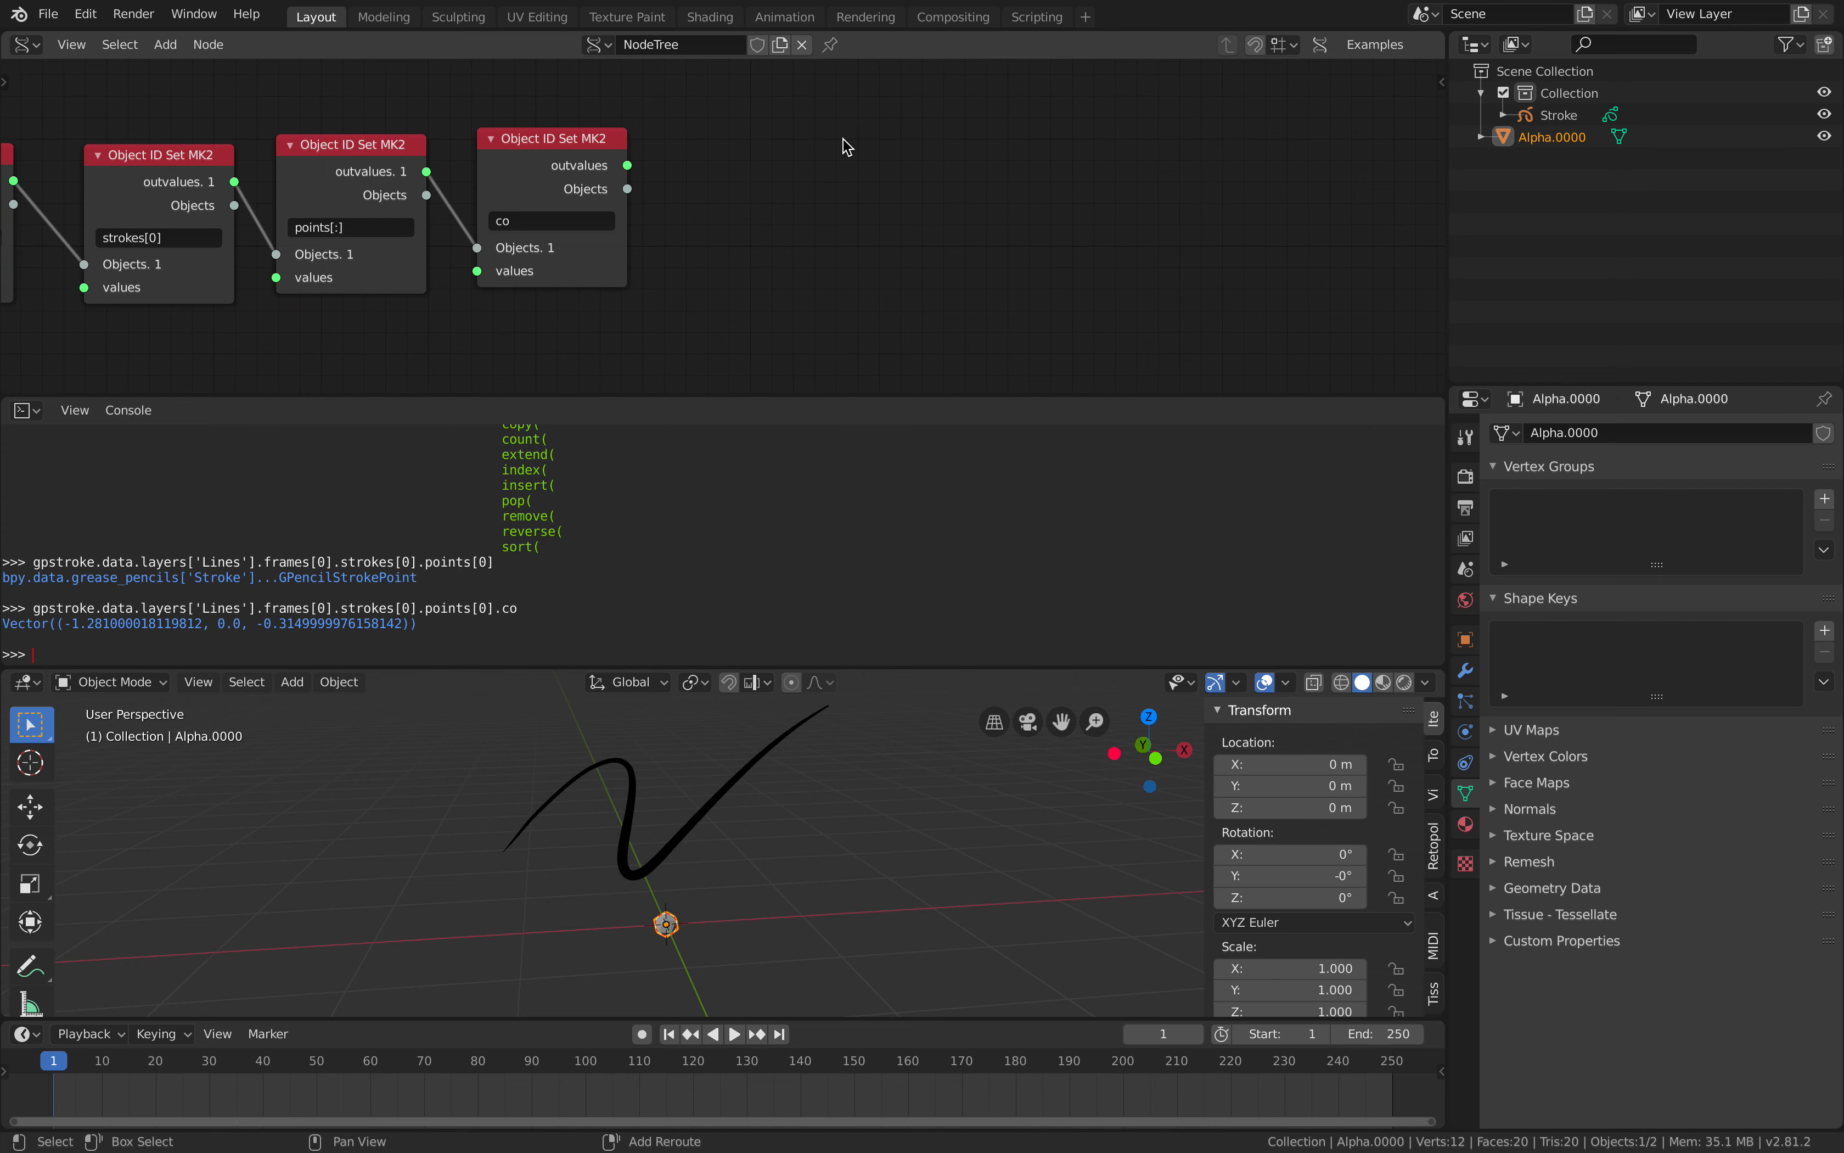
key(alt+space)
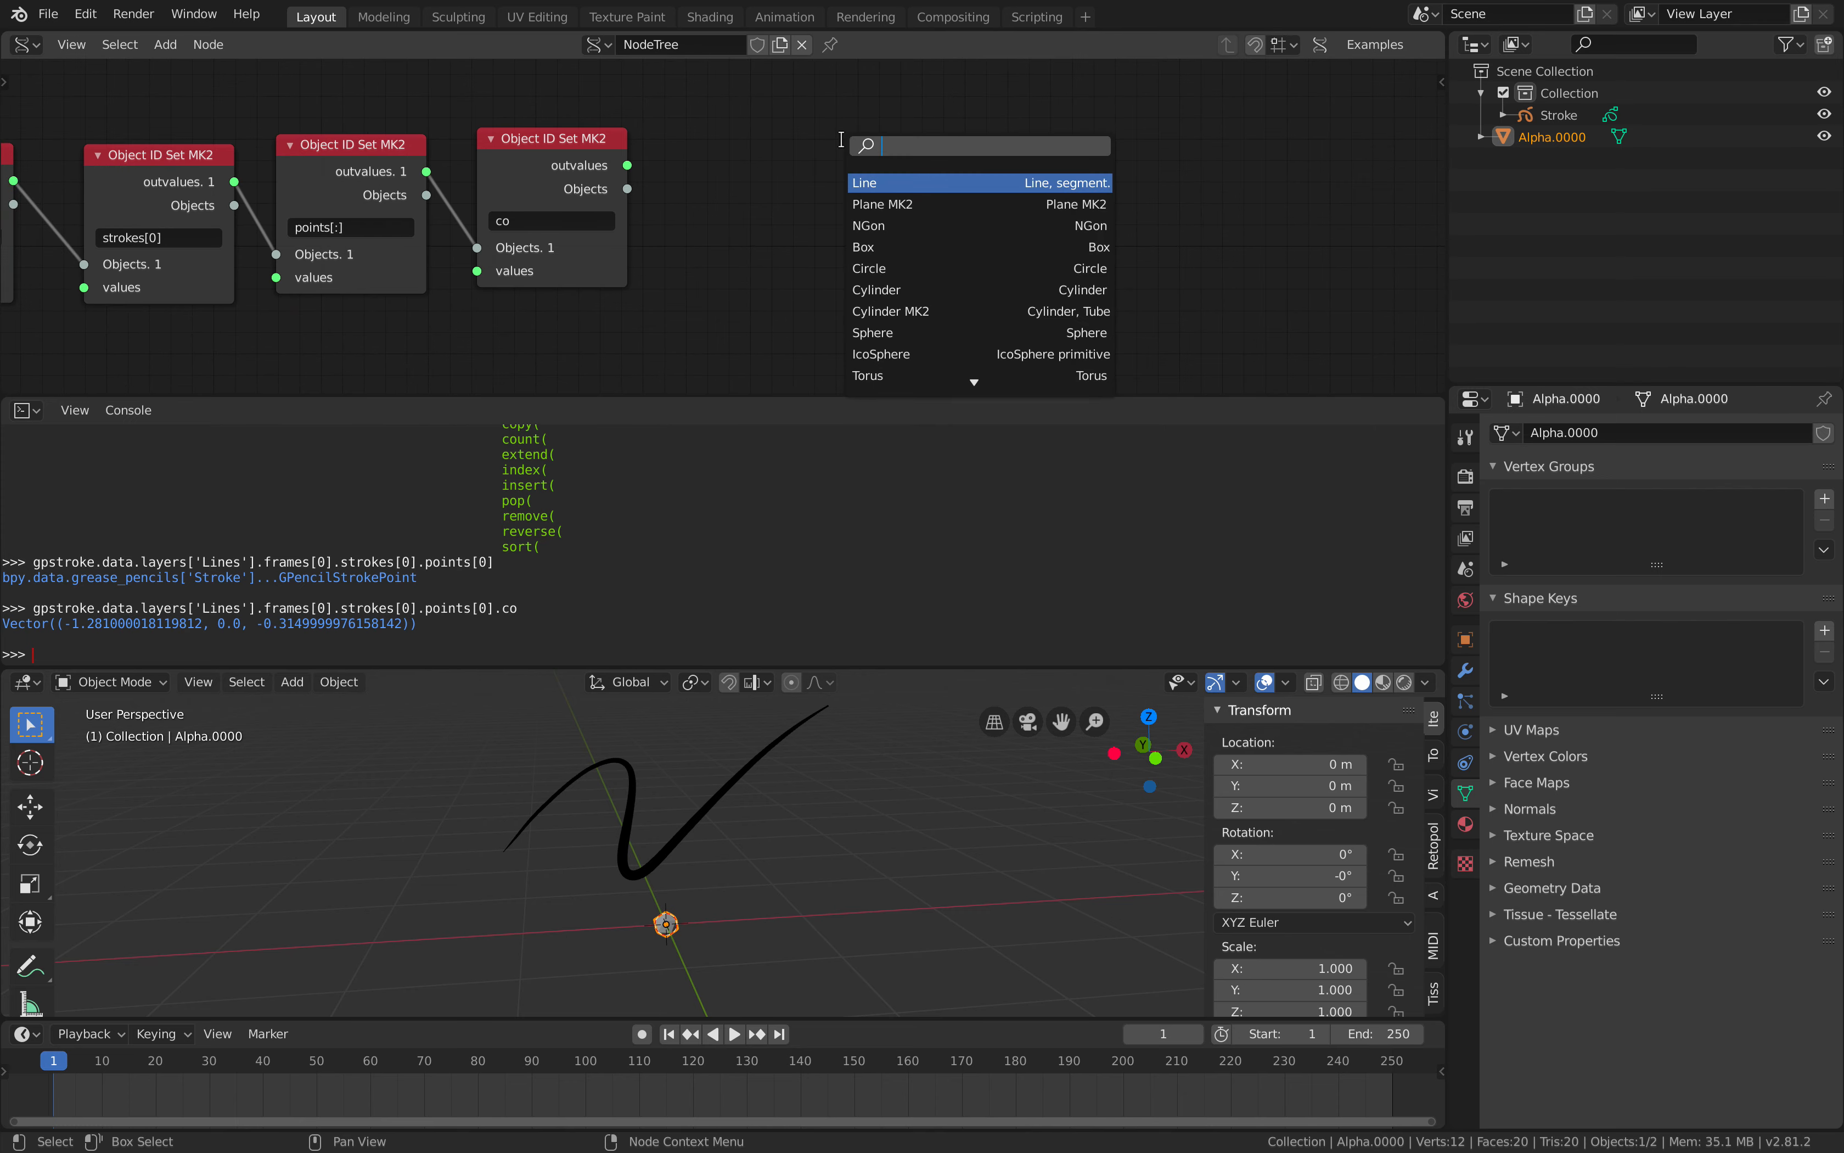
text(ste)
key(Return)
key(Escape)
Add a Stethoscope MK2 node beyond the co node.
key(alt+space)
text(s)
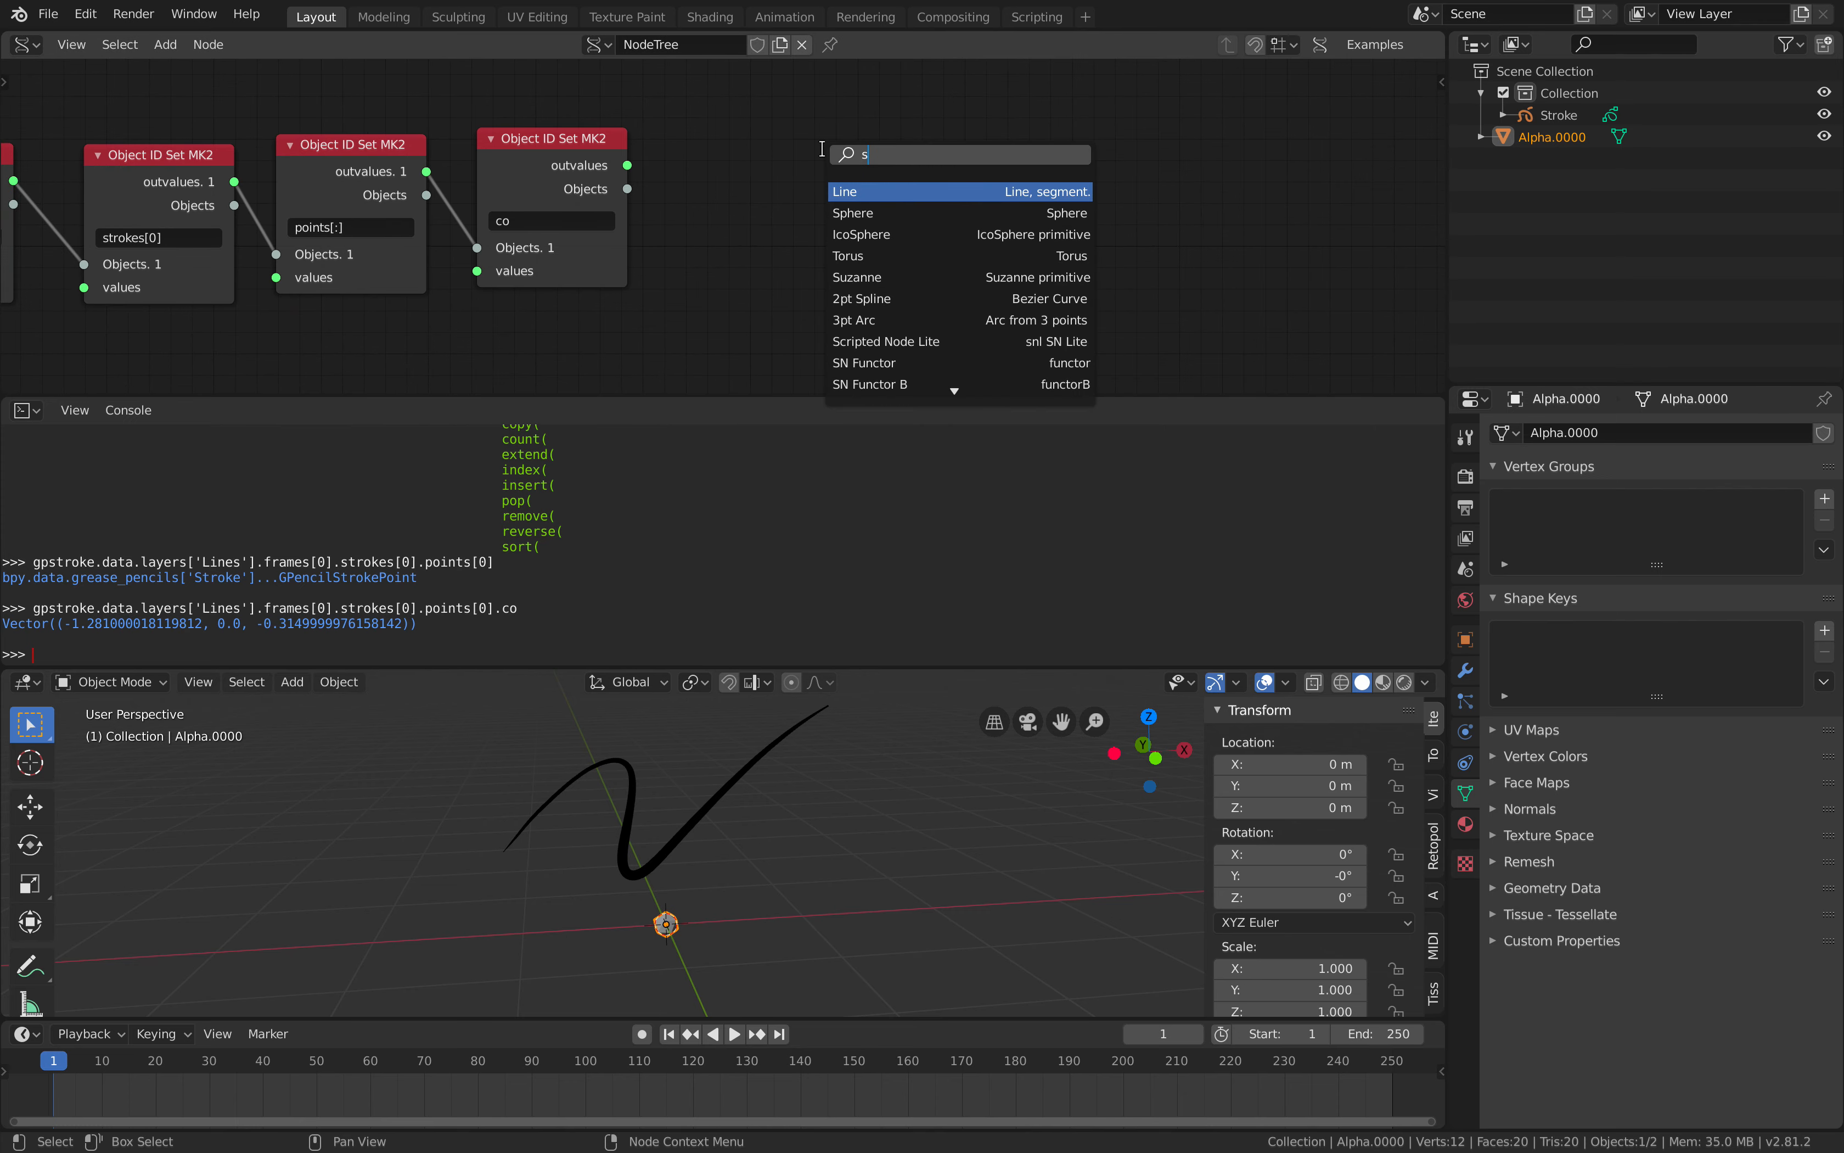
text(te)
key(Down)
key(Return)
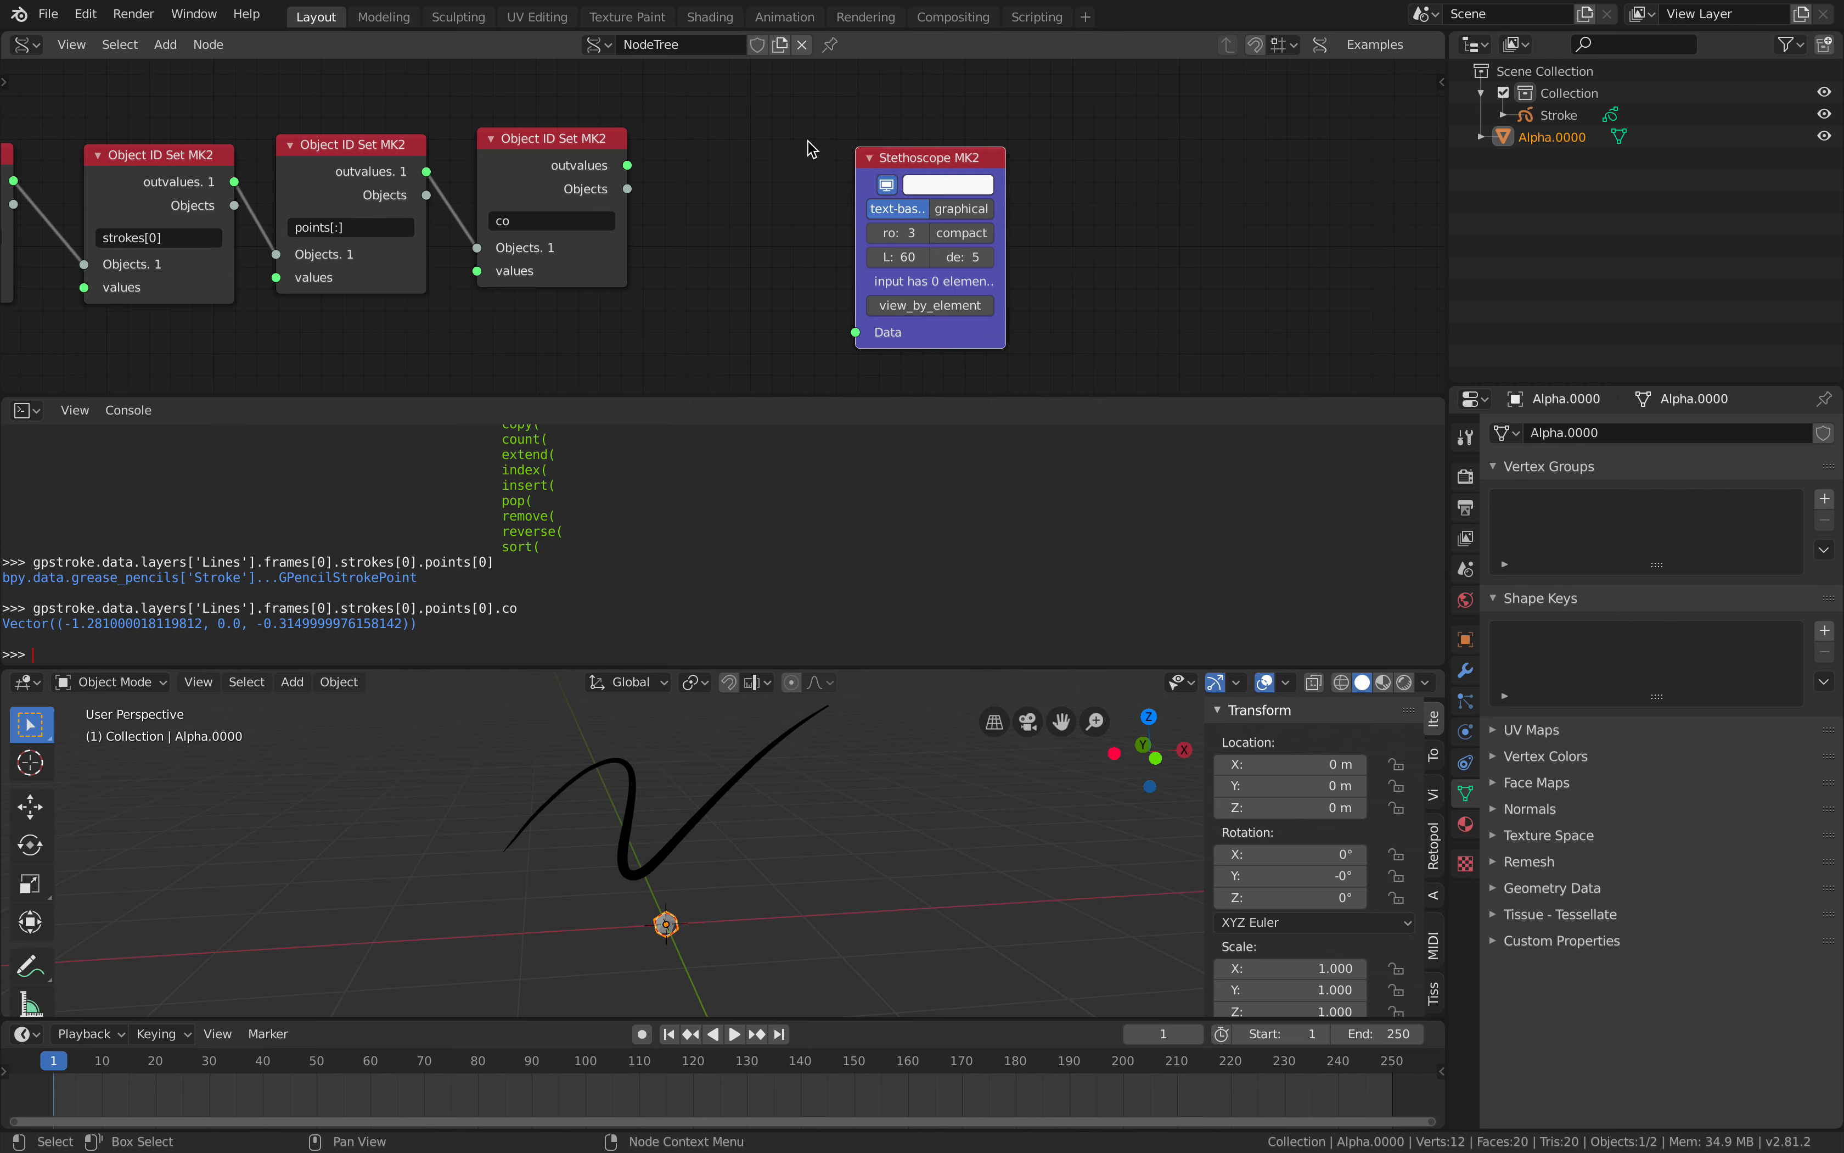
Connect the co node's outvalues to the Stethoscope MK2's data input and save the file.
drag(627, 167, 855, 332)
scroll(977, 82, up, 2)
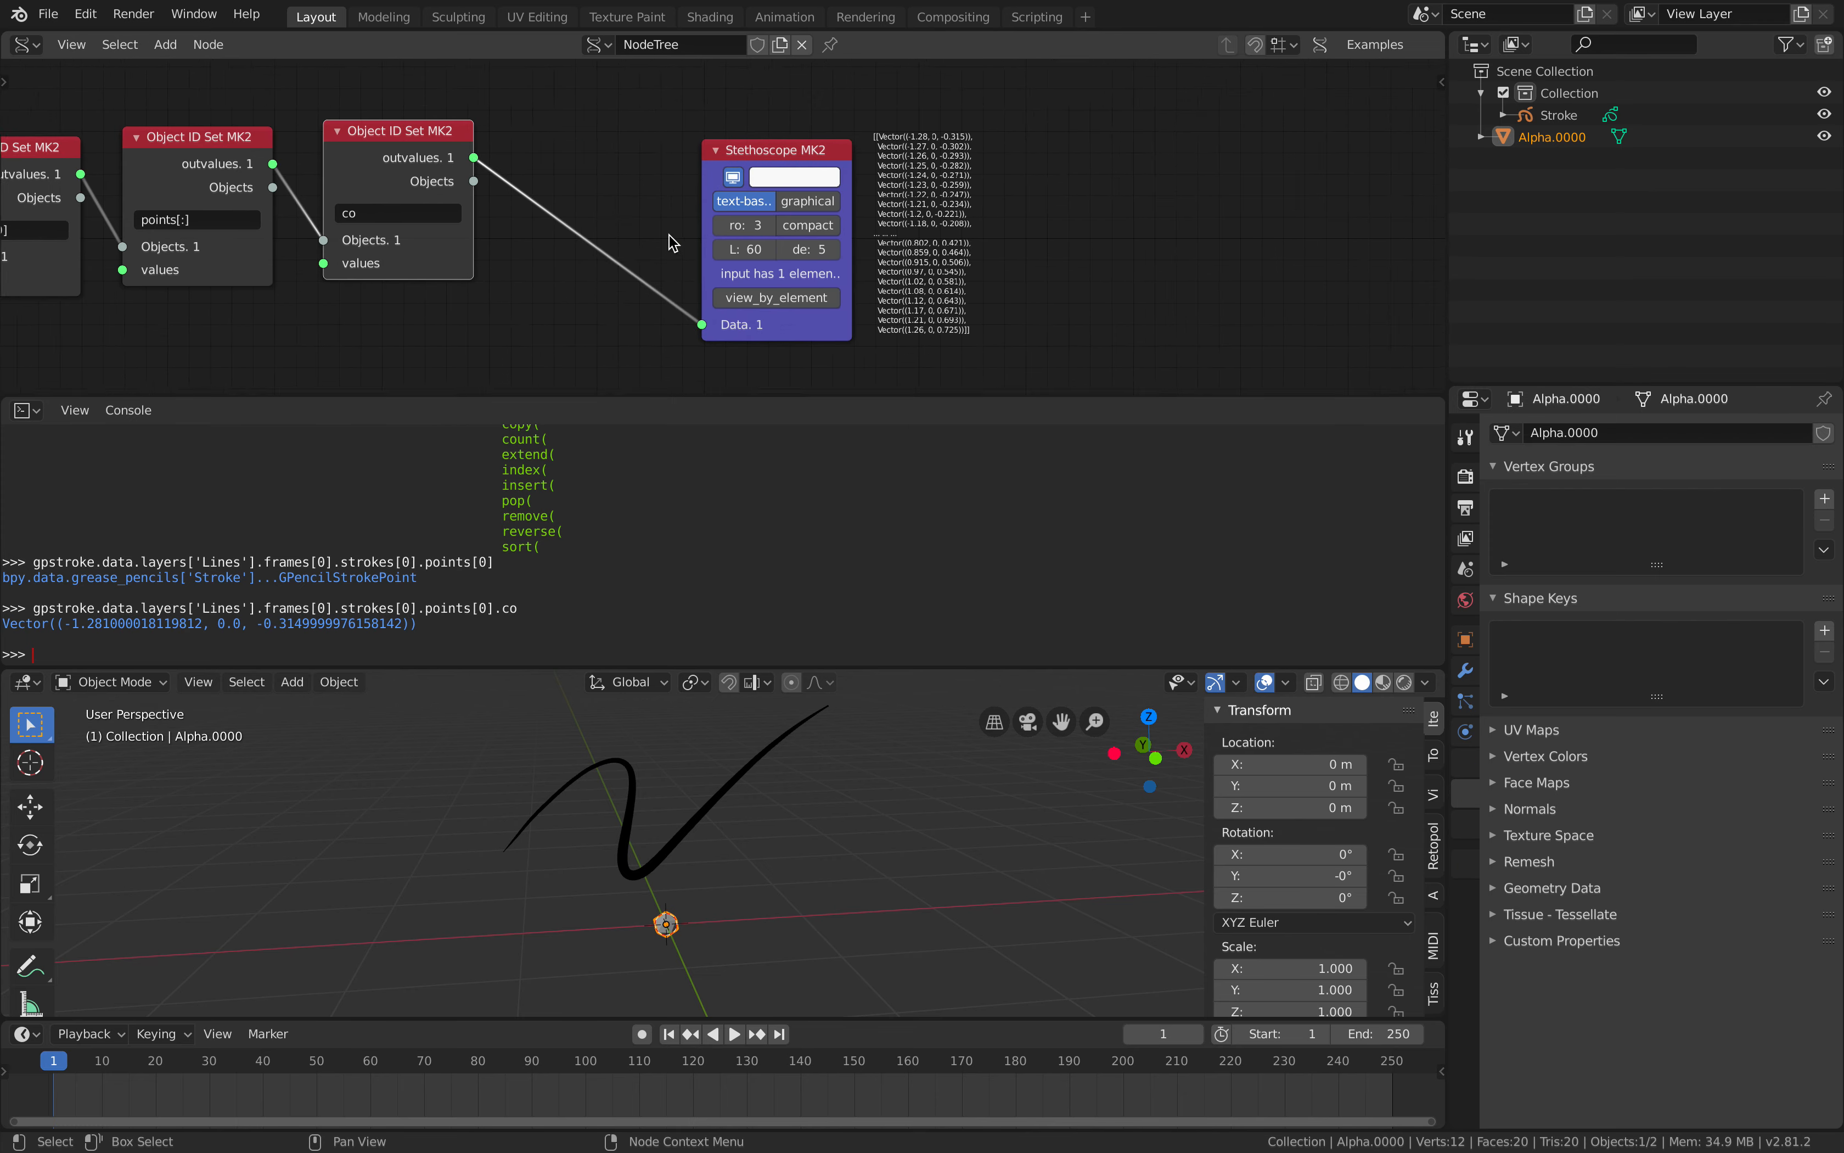
scroll(977, 104, up, 1)
scroll(1044, 217, down, 2)
middle_drag(1072, 212, 1179, 192)
key(ctrl+s)
Try a List Join node with mix enabled between the co node and the Stethoscope MK2, and delete it.
key(alt+space)
text(list )
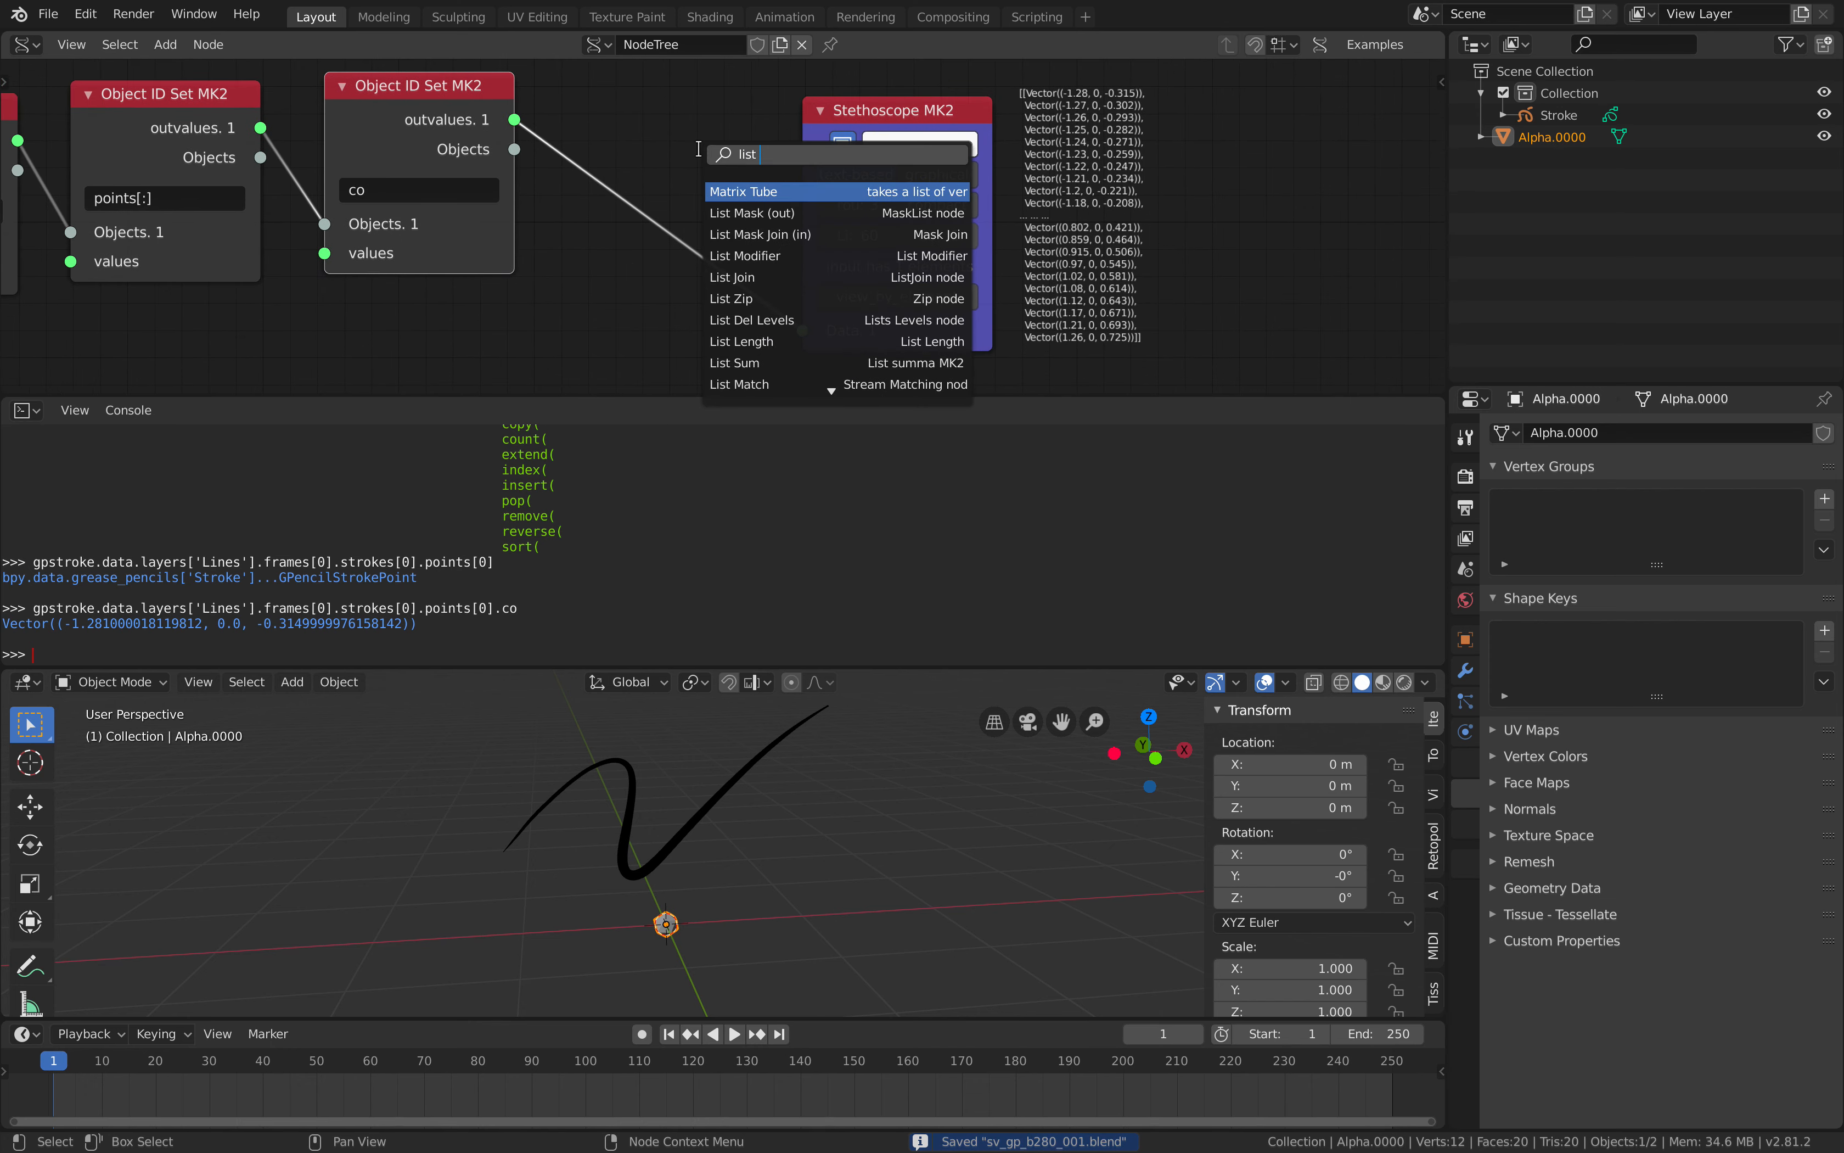
text(jo)
key(Return)
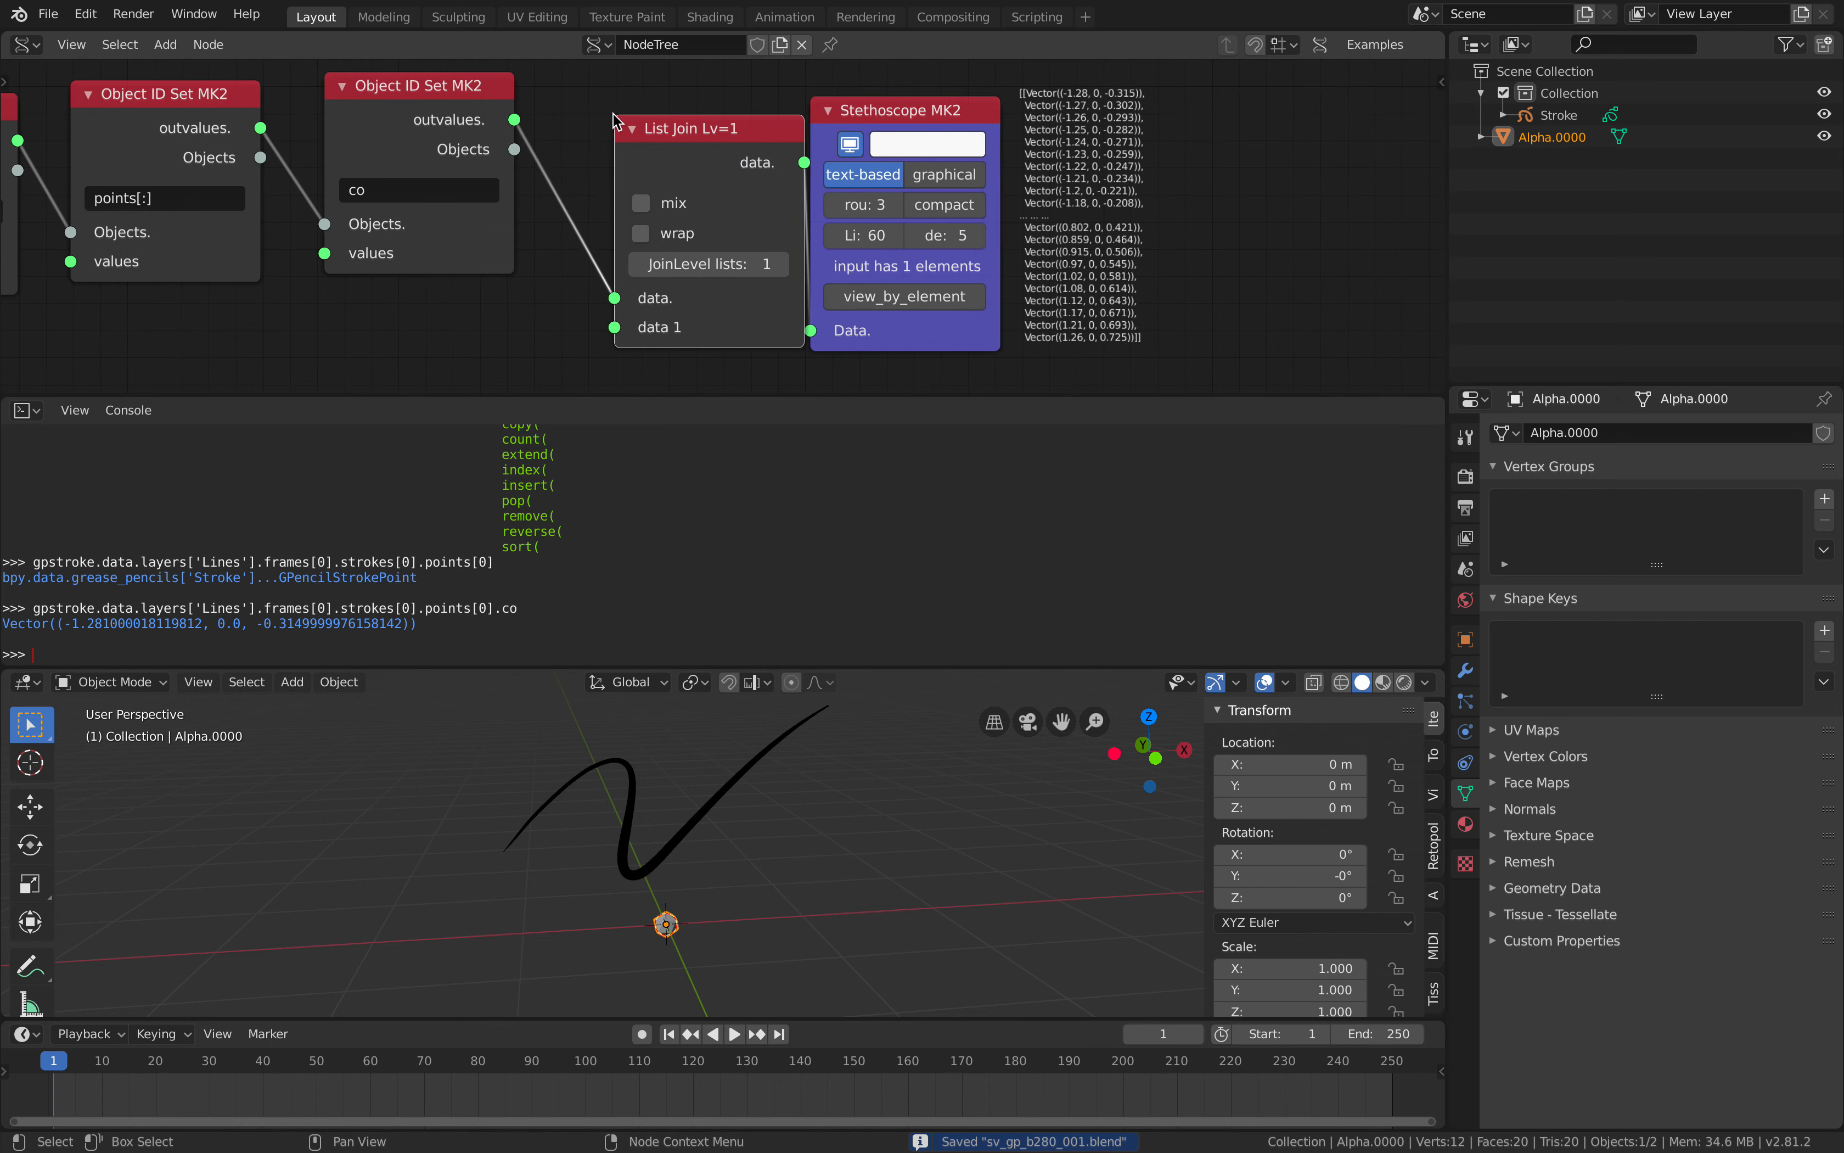
click(644, 133)
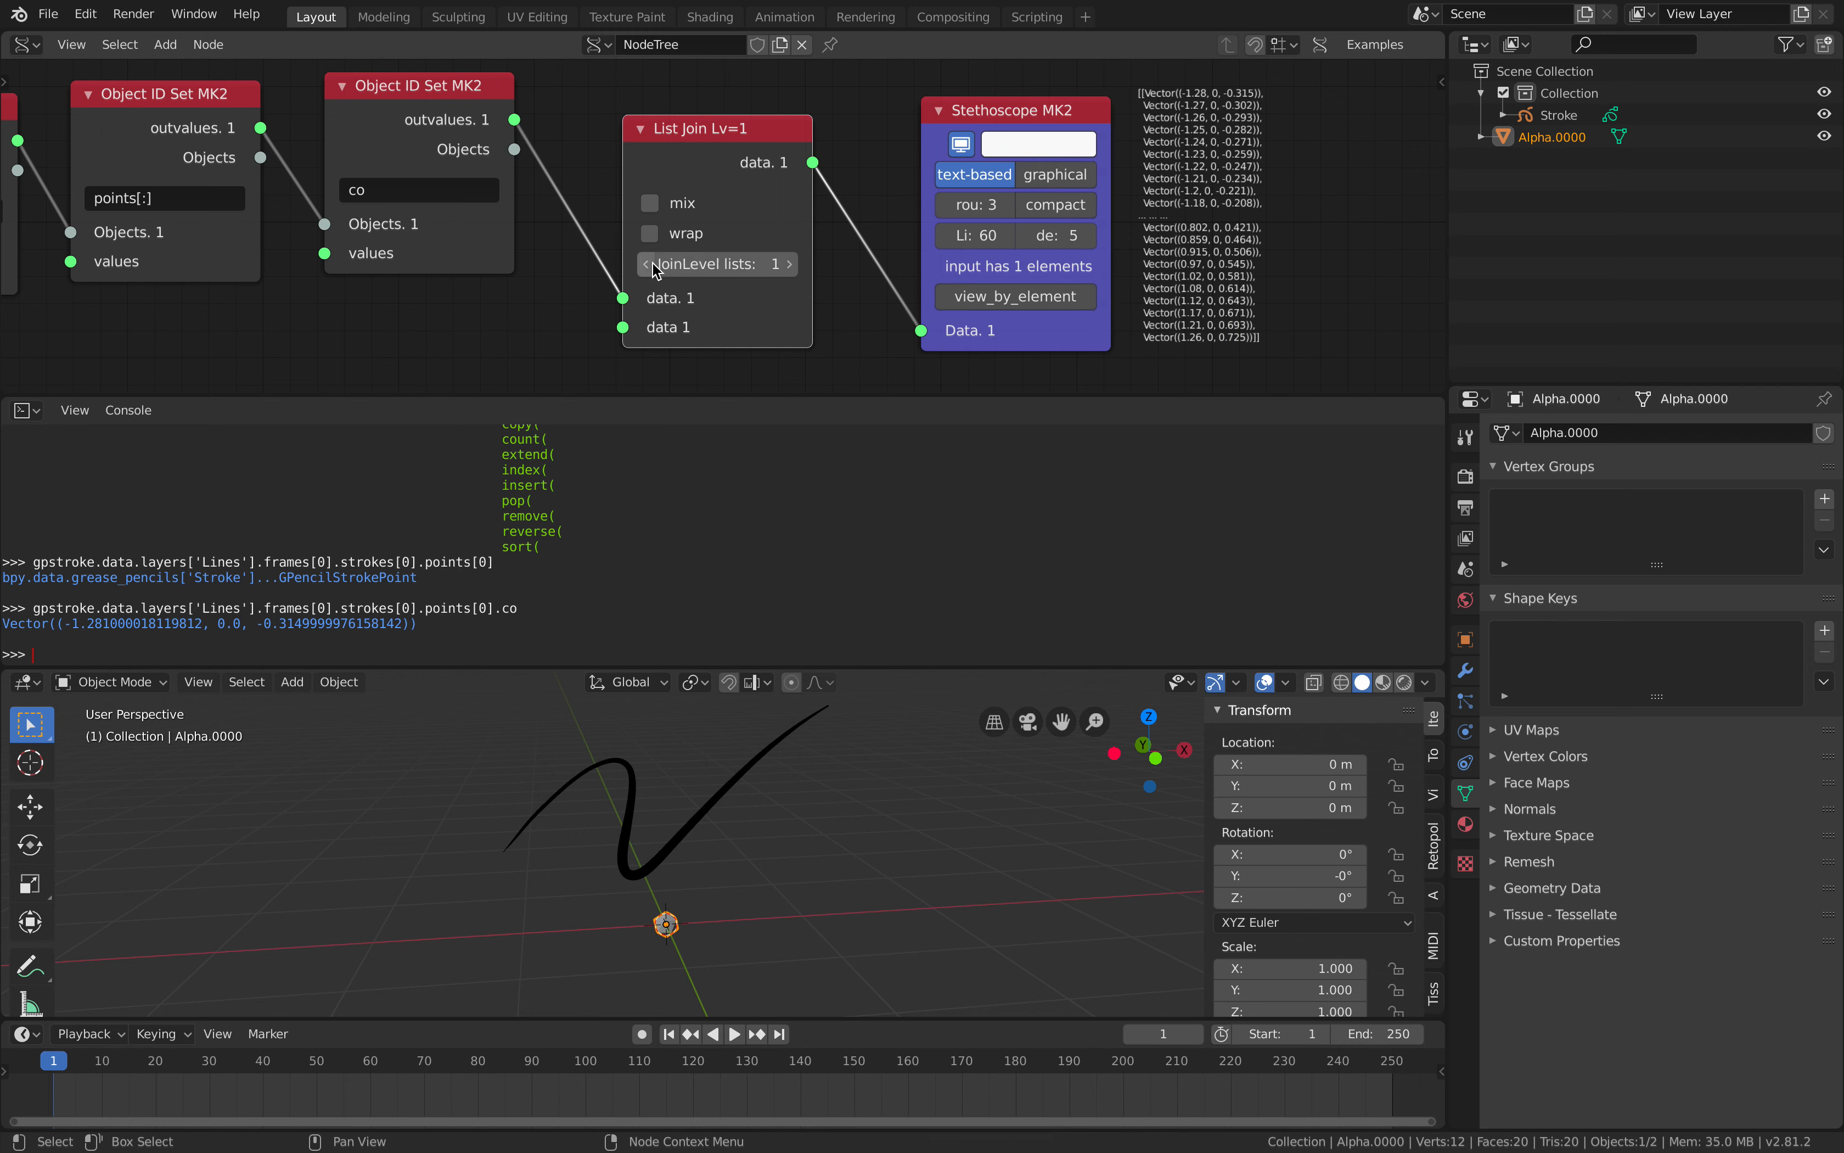
click(670, 197)
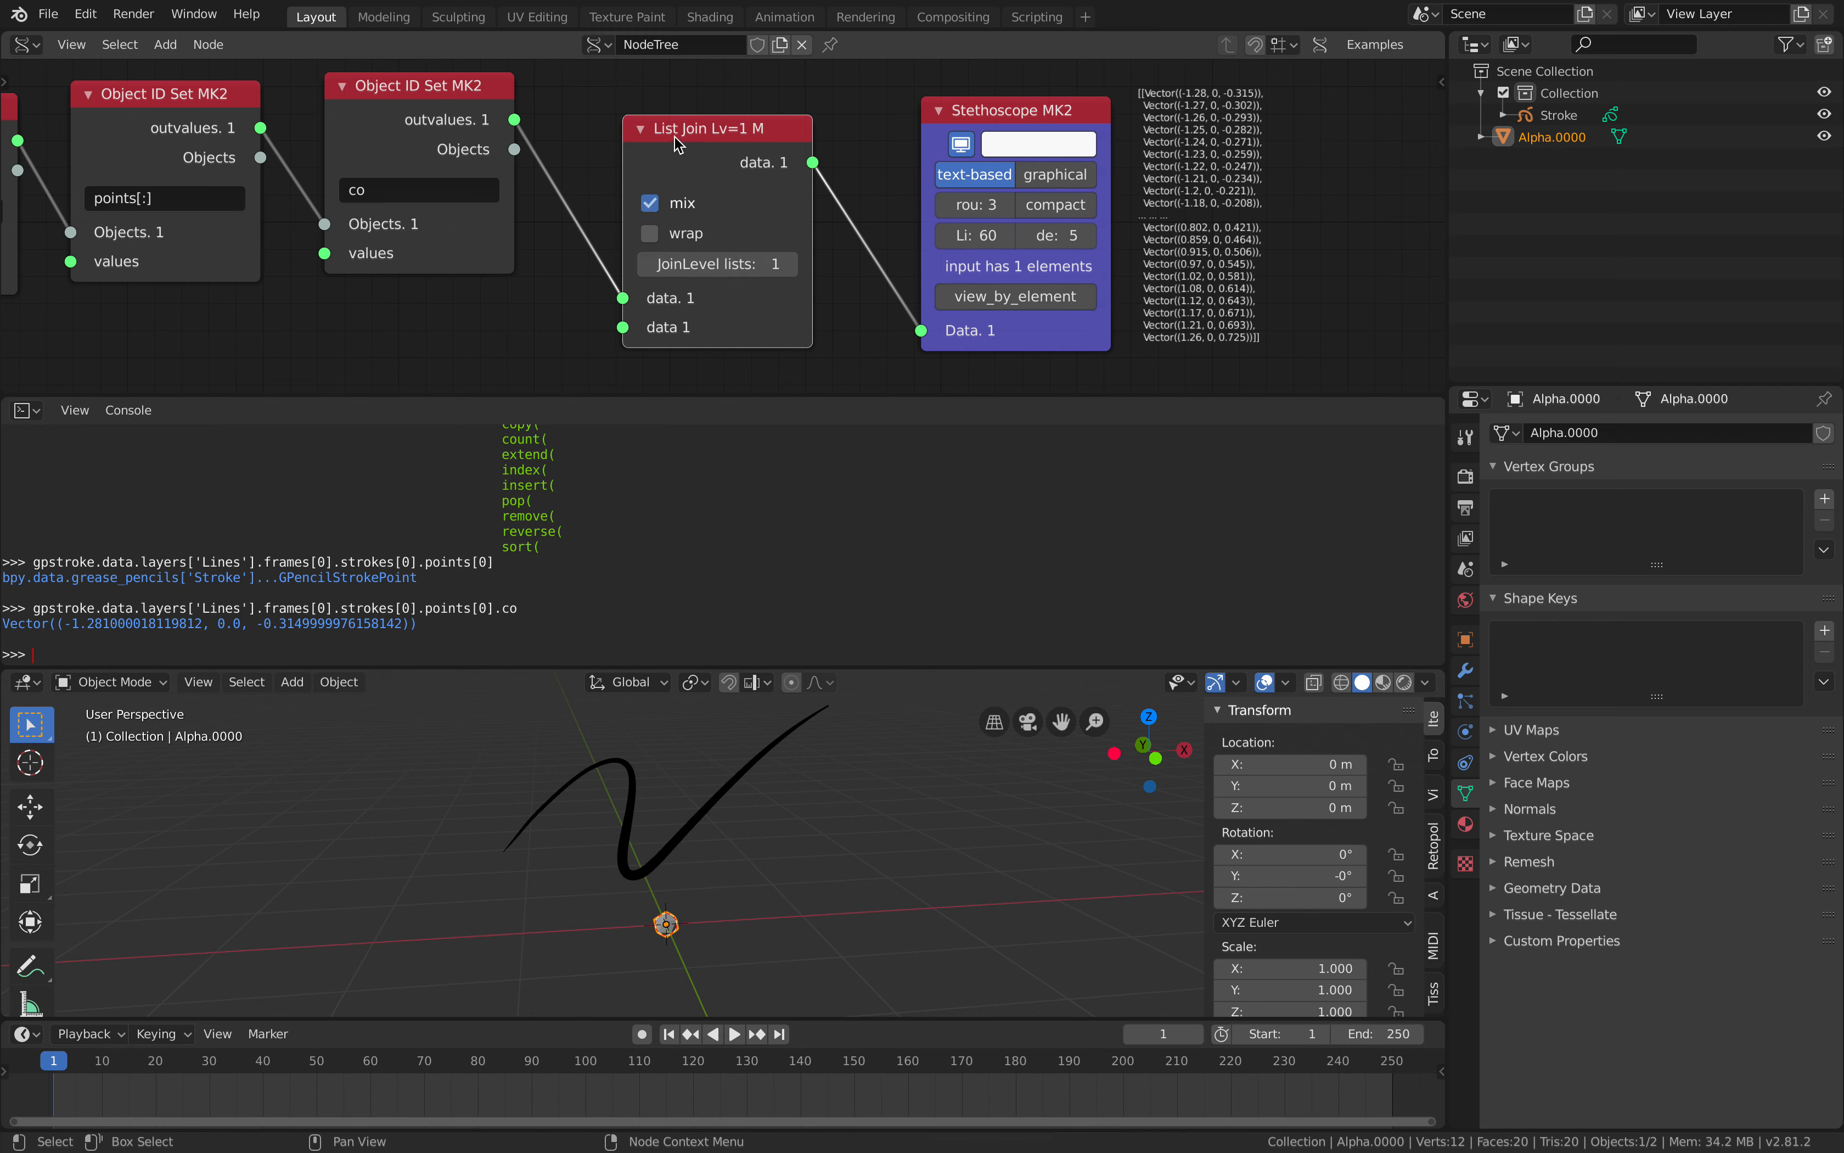
key(x)
Add a Socket Converter node between the co node and the Stethoscope MK2.
key(alt+space)
text(onv)
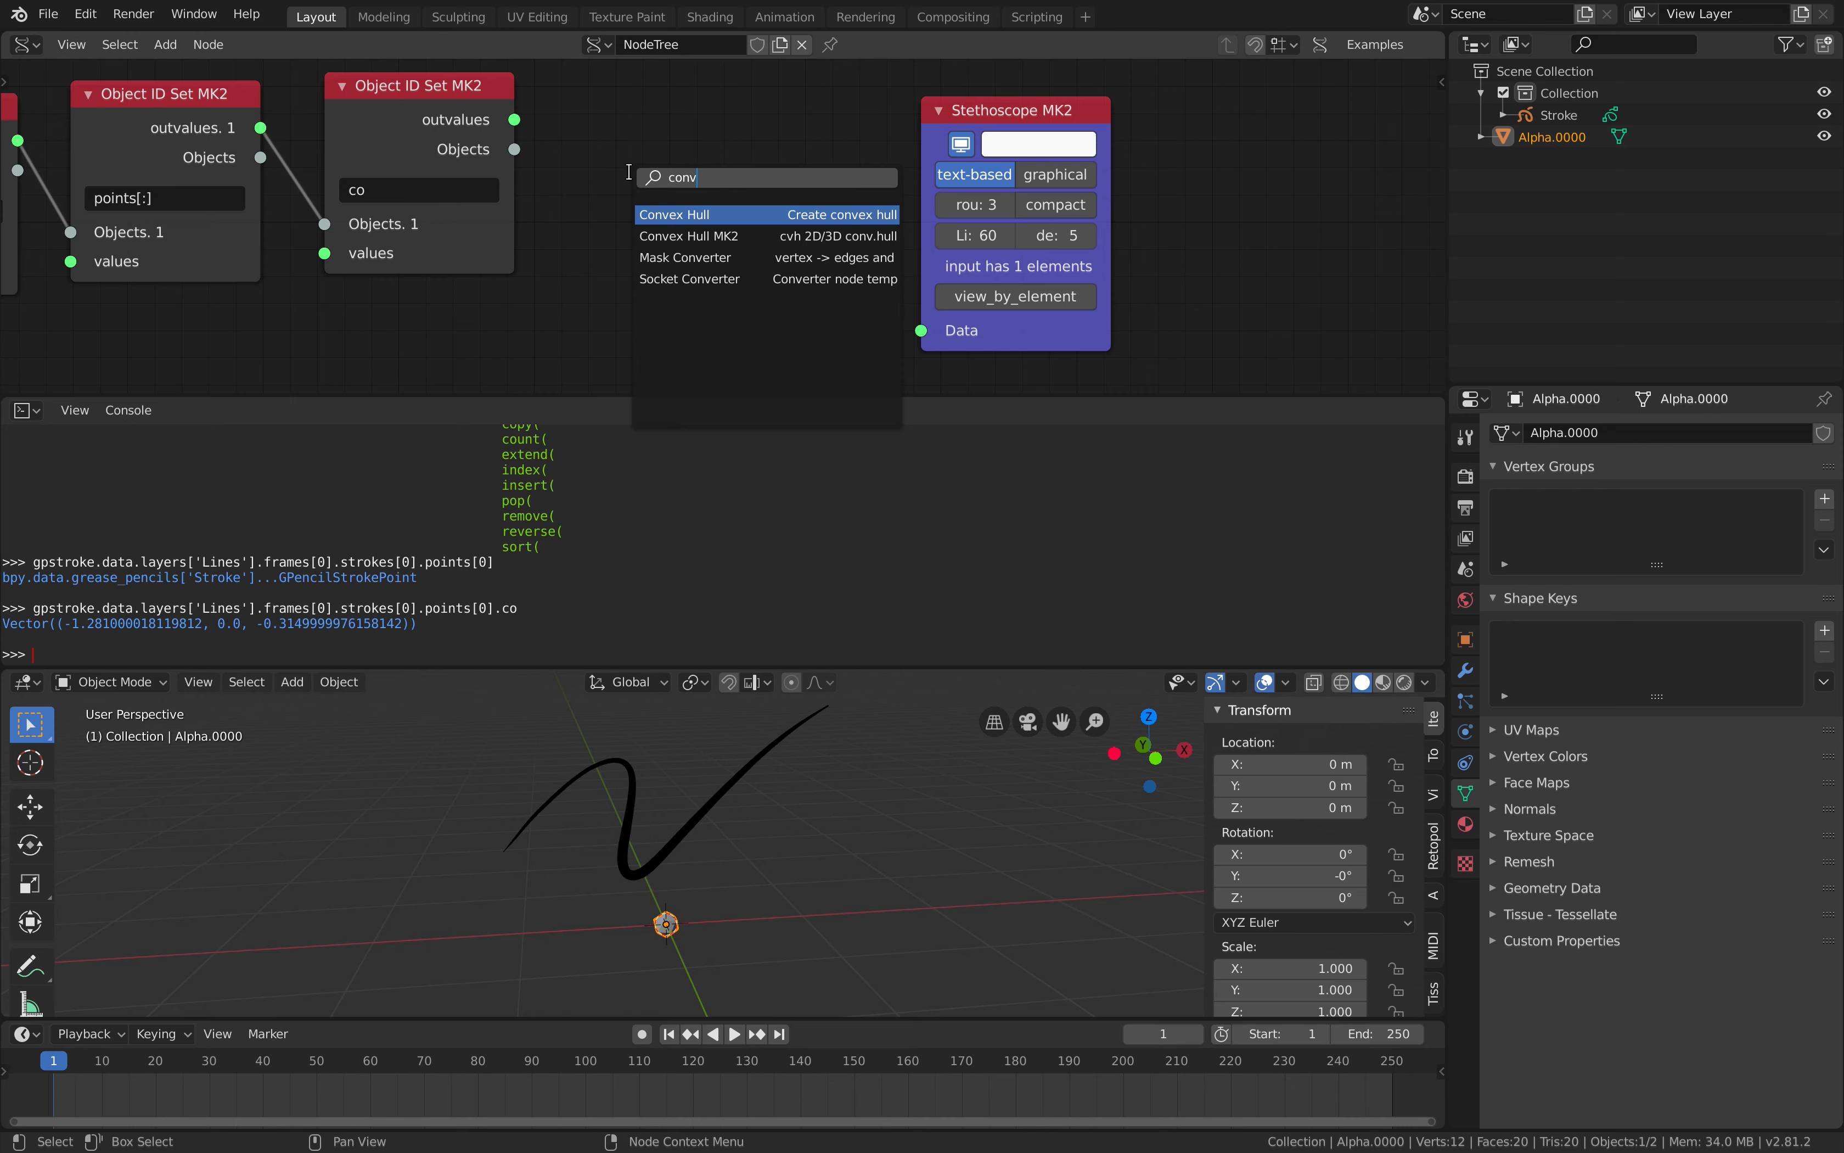
key(Down)
key(Down)
key(Return)
click(588, 132)
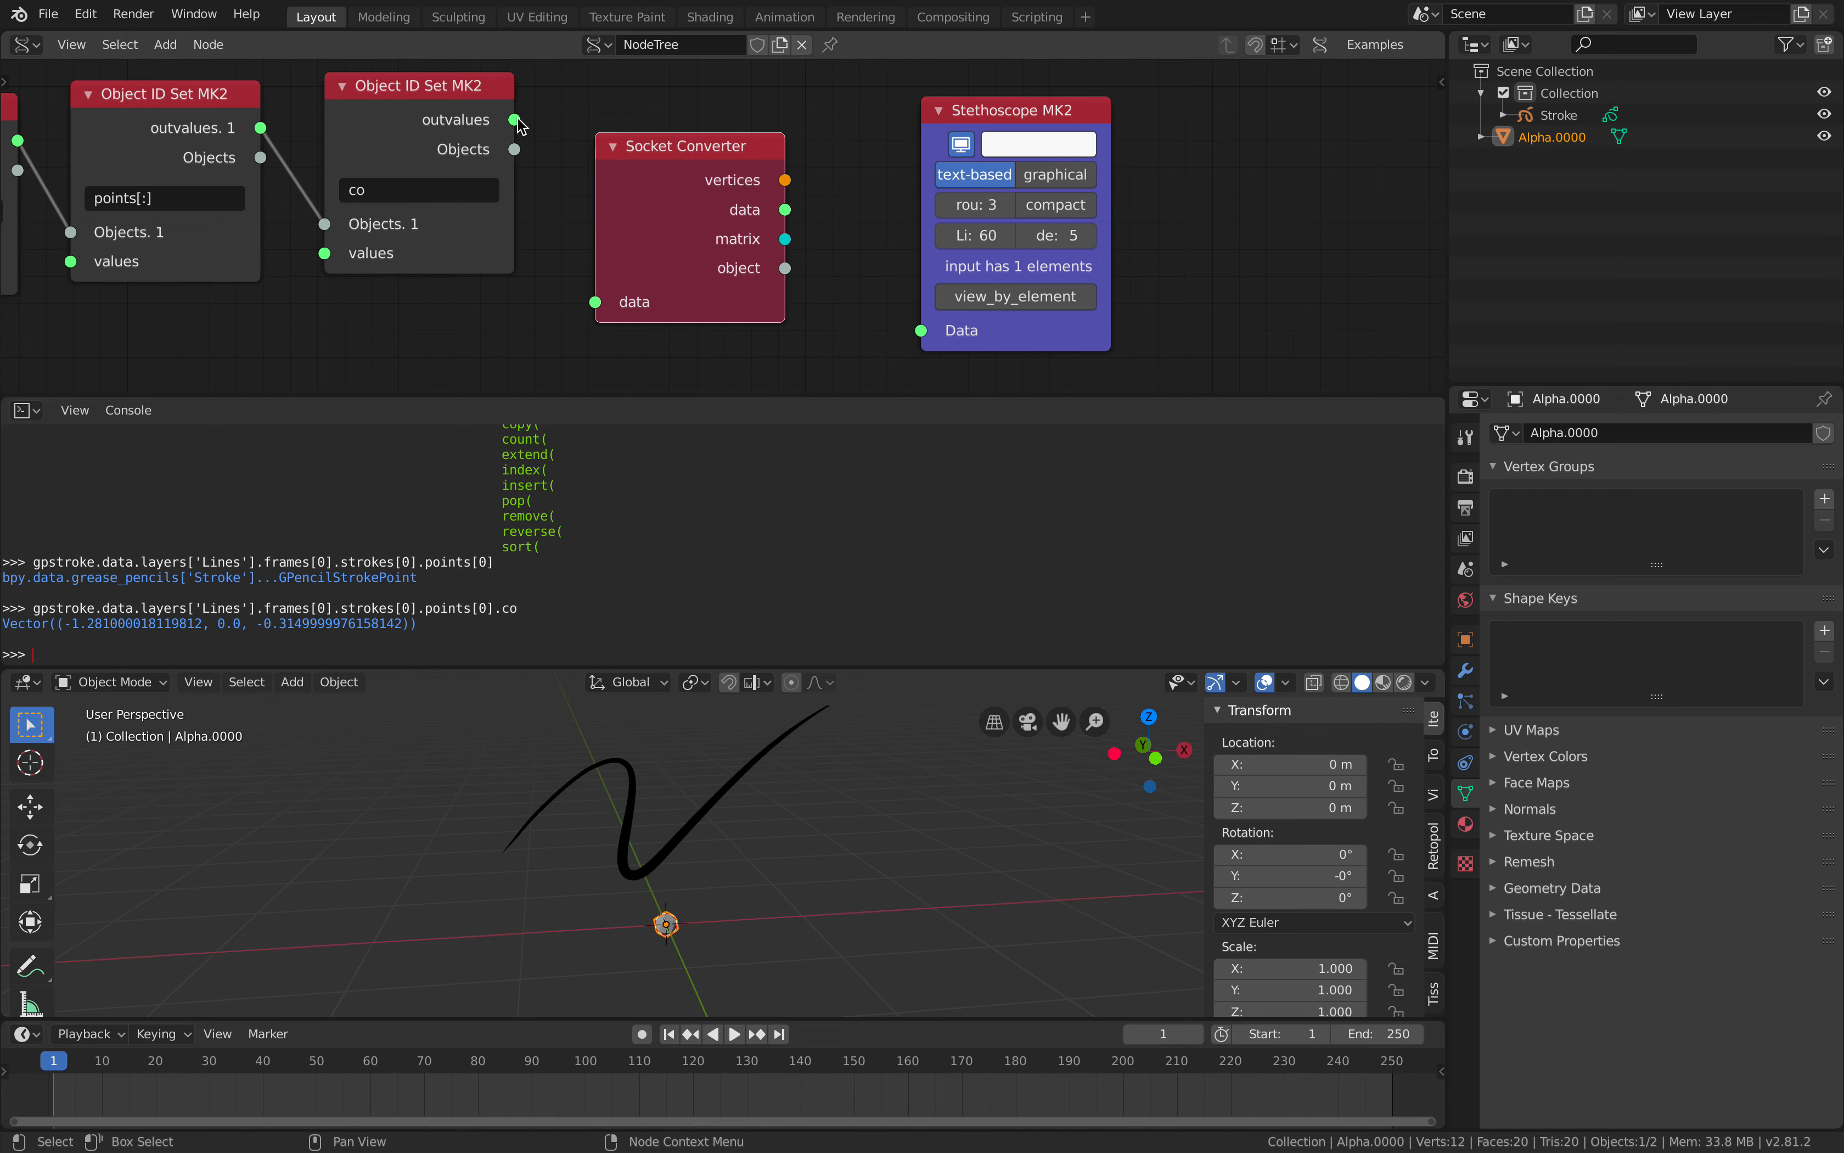
Route the co node's outvalues through the Socket Converter and try its vertices and data outputs on the Stethoscope MK2.
drag(514, 120, 595, 302)
drag(785, 180, 920, 326)
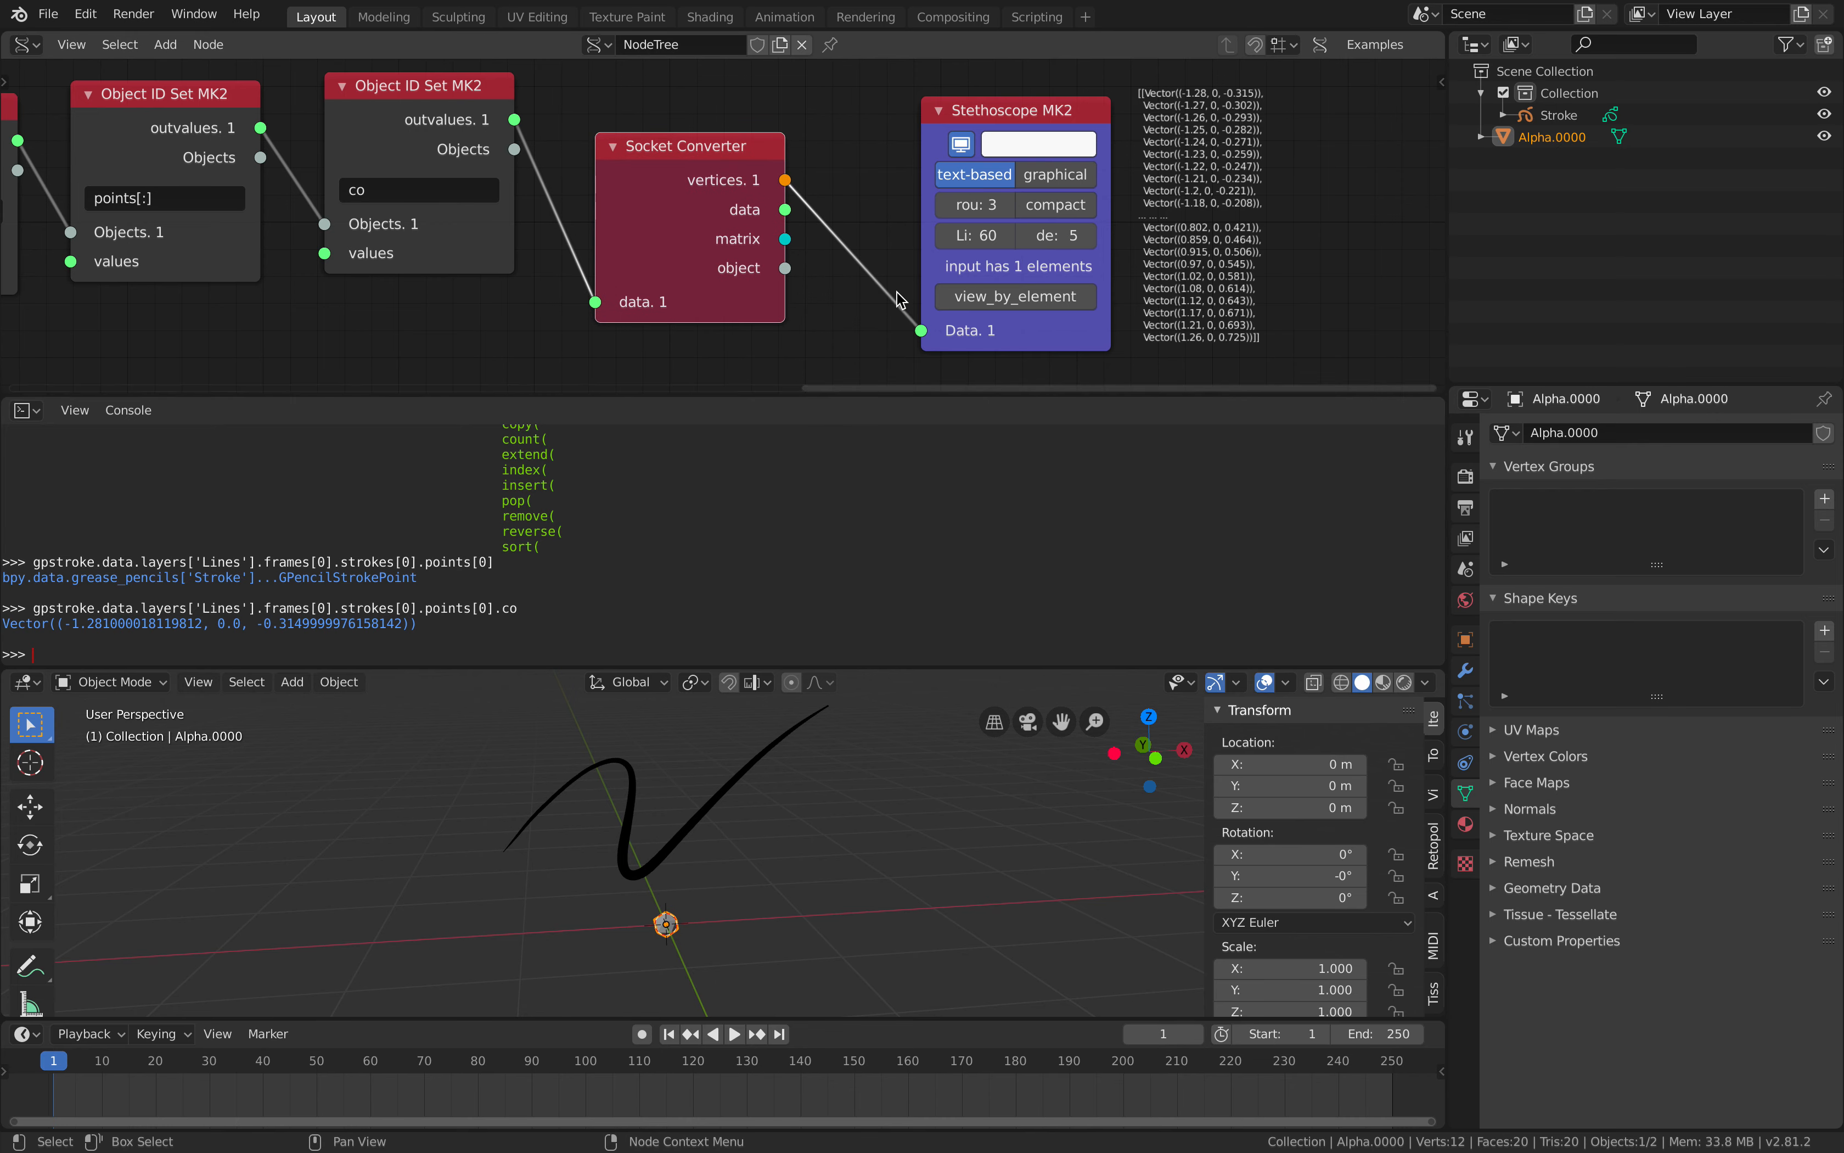
scroll(1318, 137, up, 1)
middle_drag(1318, 137, 1209, 130)
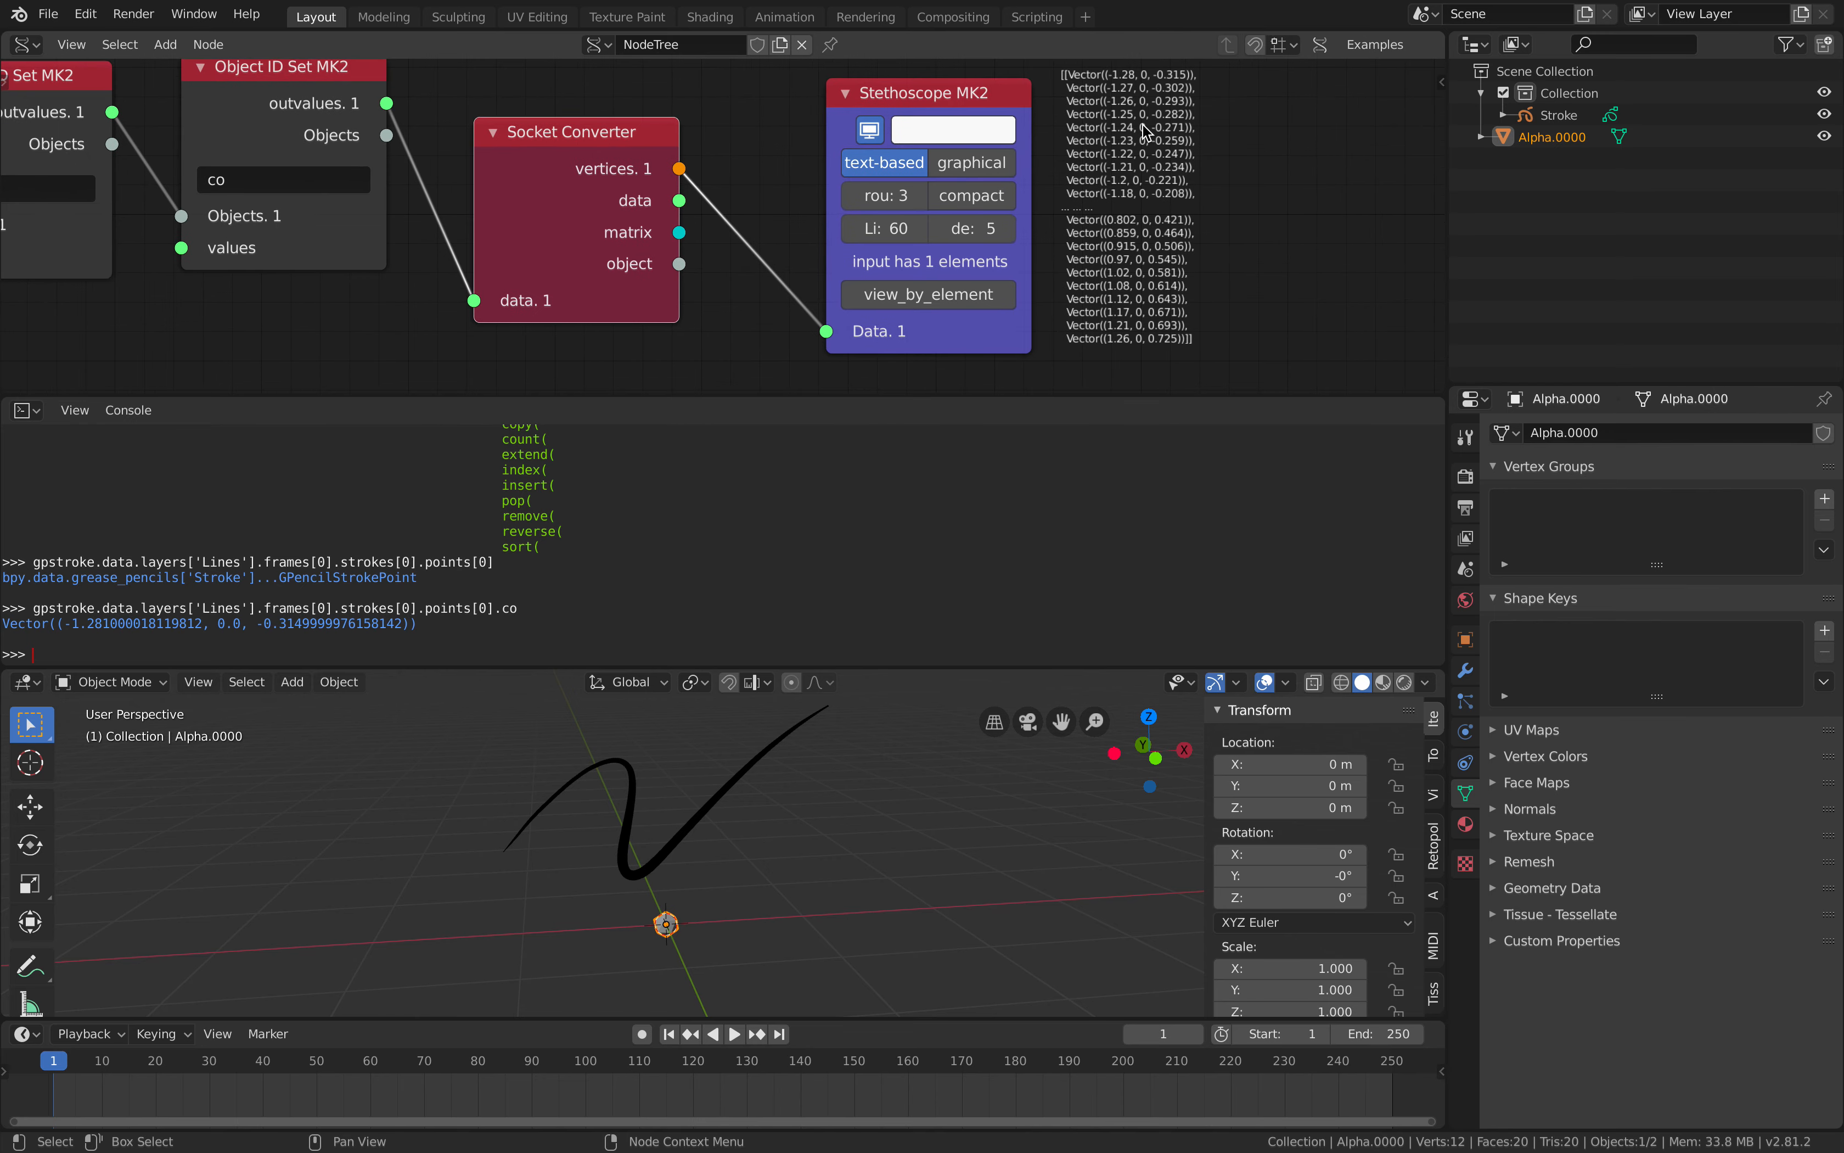
scroll(1067, 190, up, 1)
scroll(1124, 174, down, 1)
middle_drag(695, 192, 720, 199)
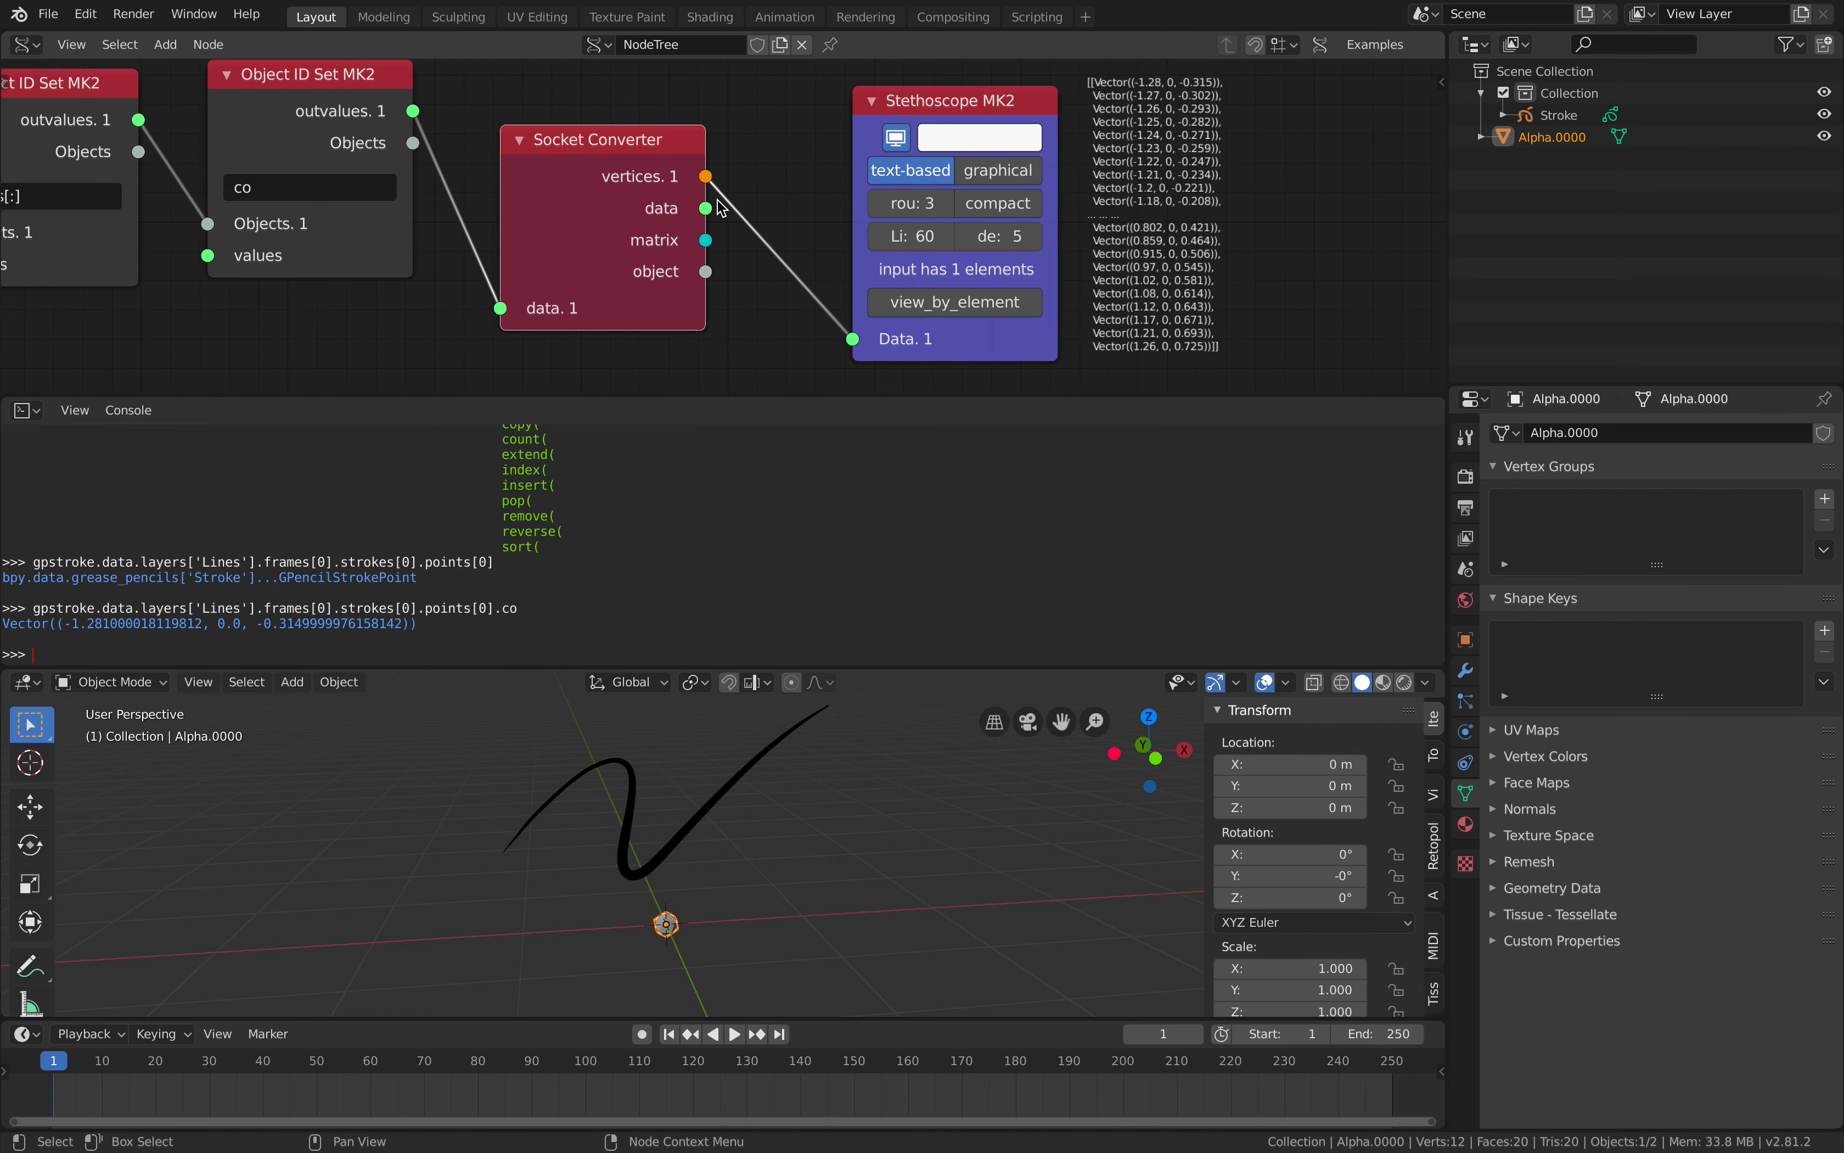
drag(707, 208, 854, 341)
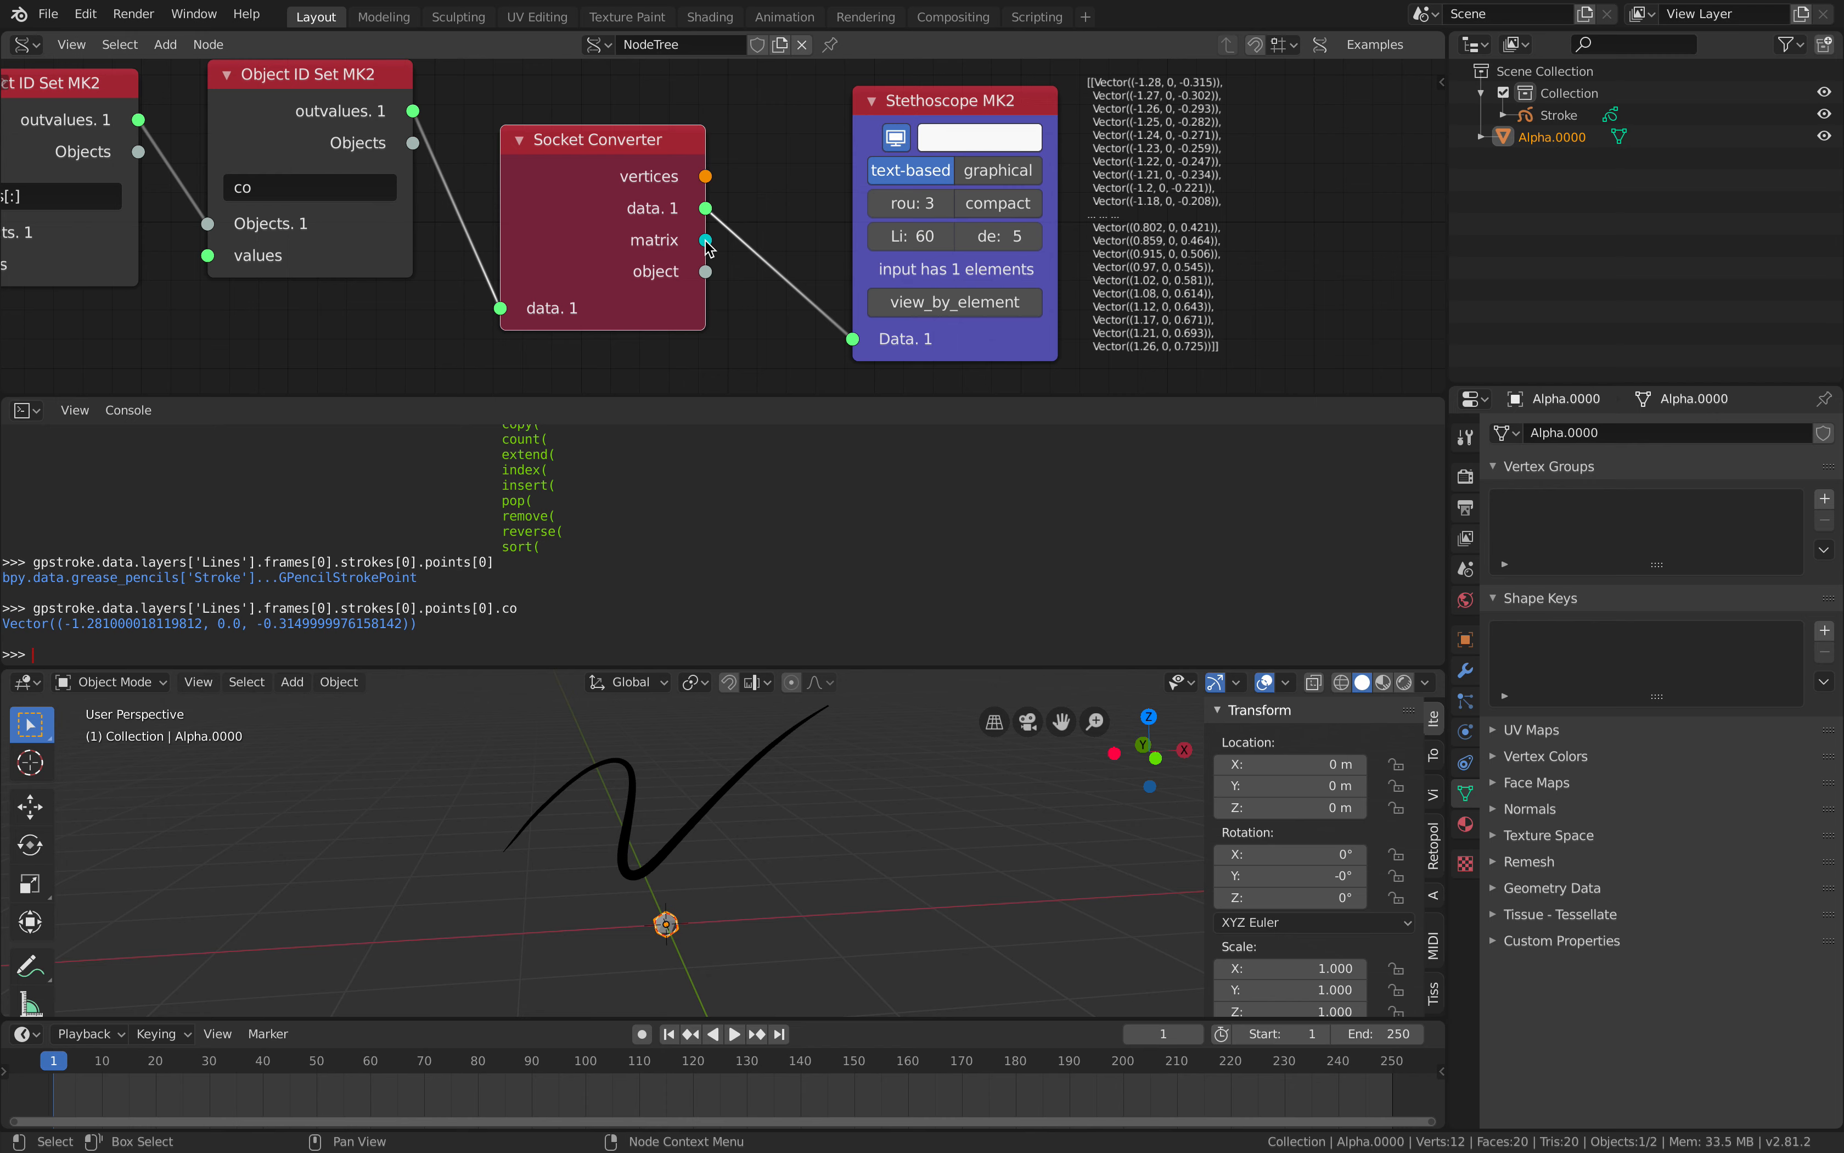
Delete the Socket Converter and Stethoscope MK2 nodes and save the file.
key(x)
click(877, 104)
key(x)
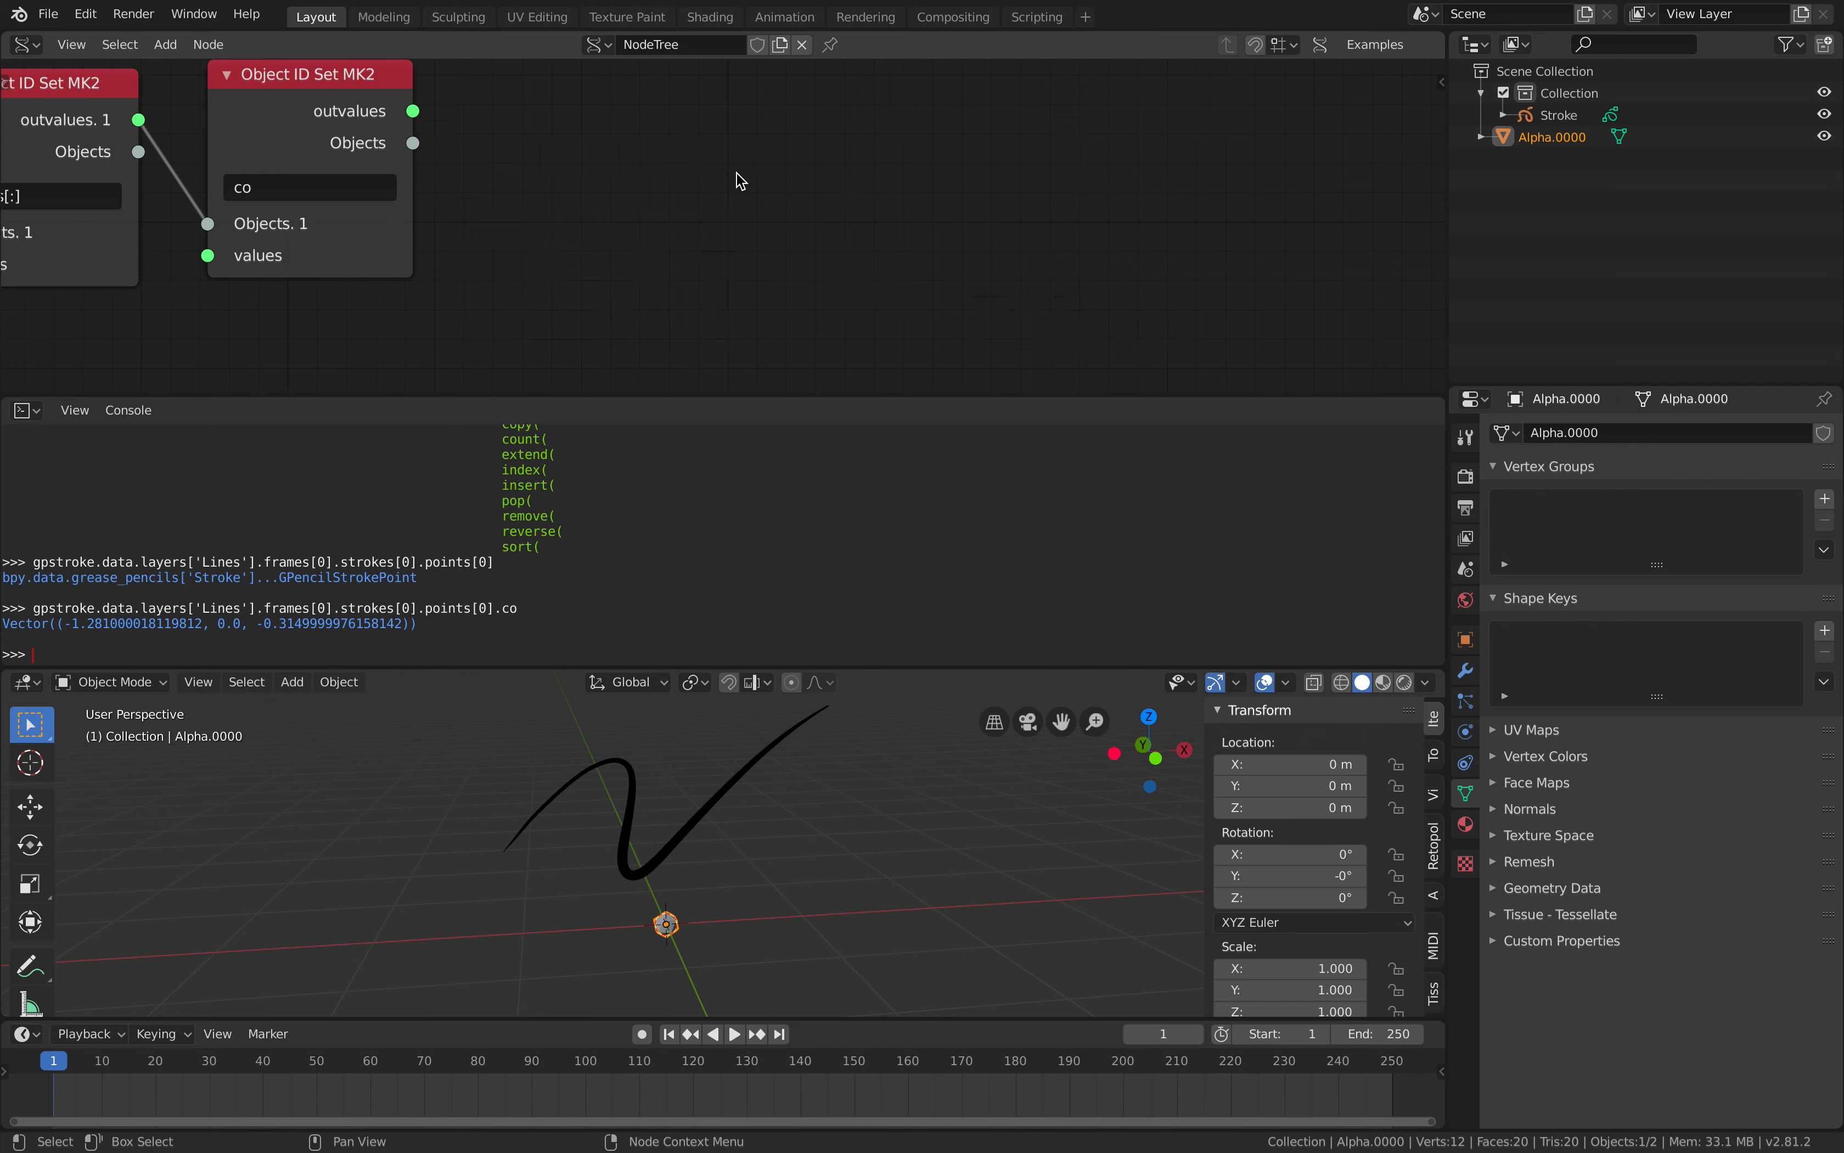
key(ctrl+s)
Add a Polyline Viewer node beyond the co node.
middle_drag(741, 181, 801, 198)
key(shift+a)
click(762, 192)
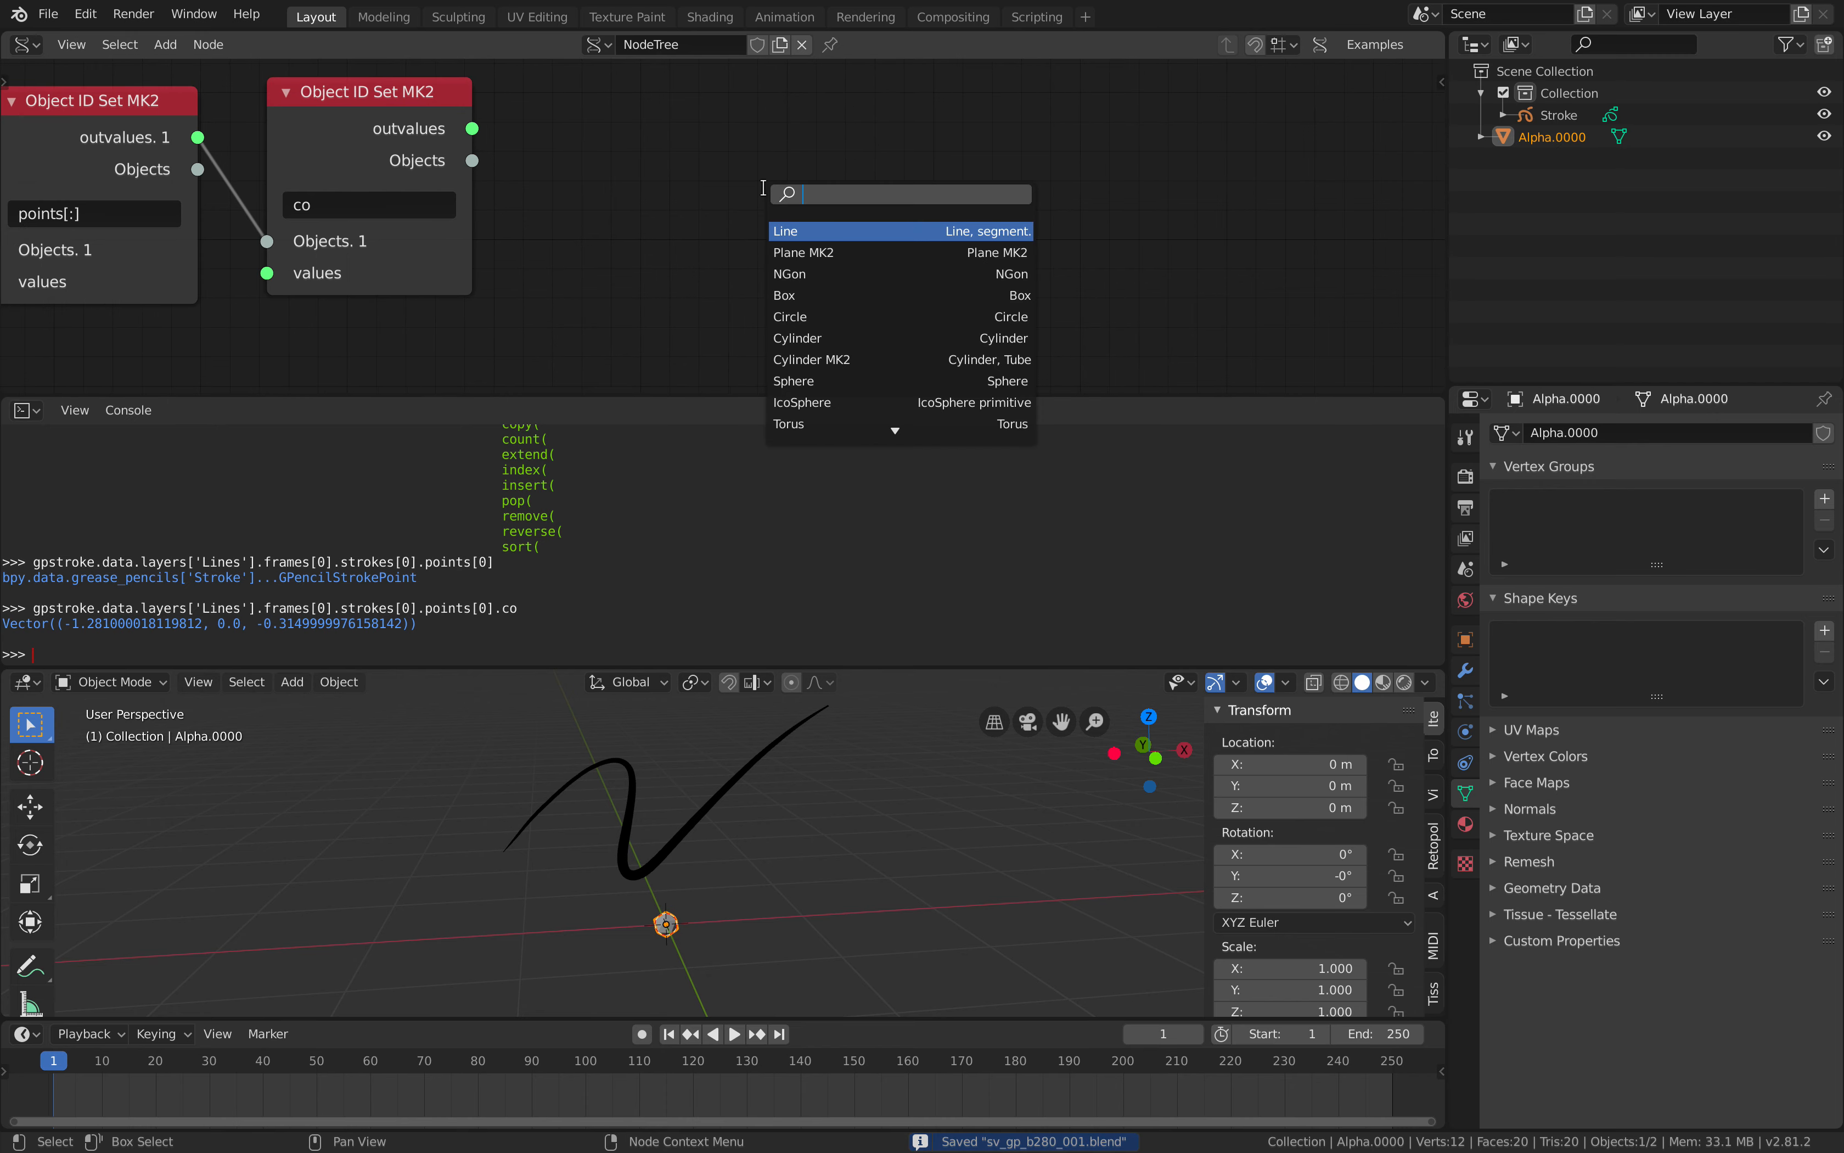
text(polyline)
key(Return)
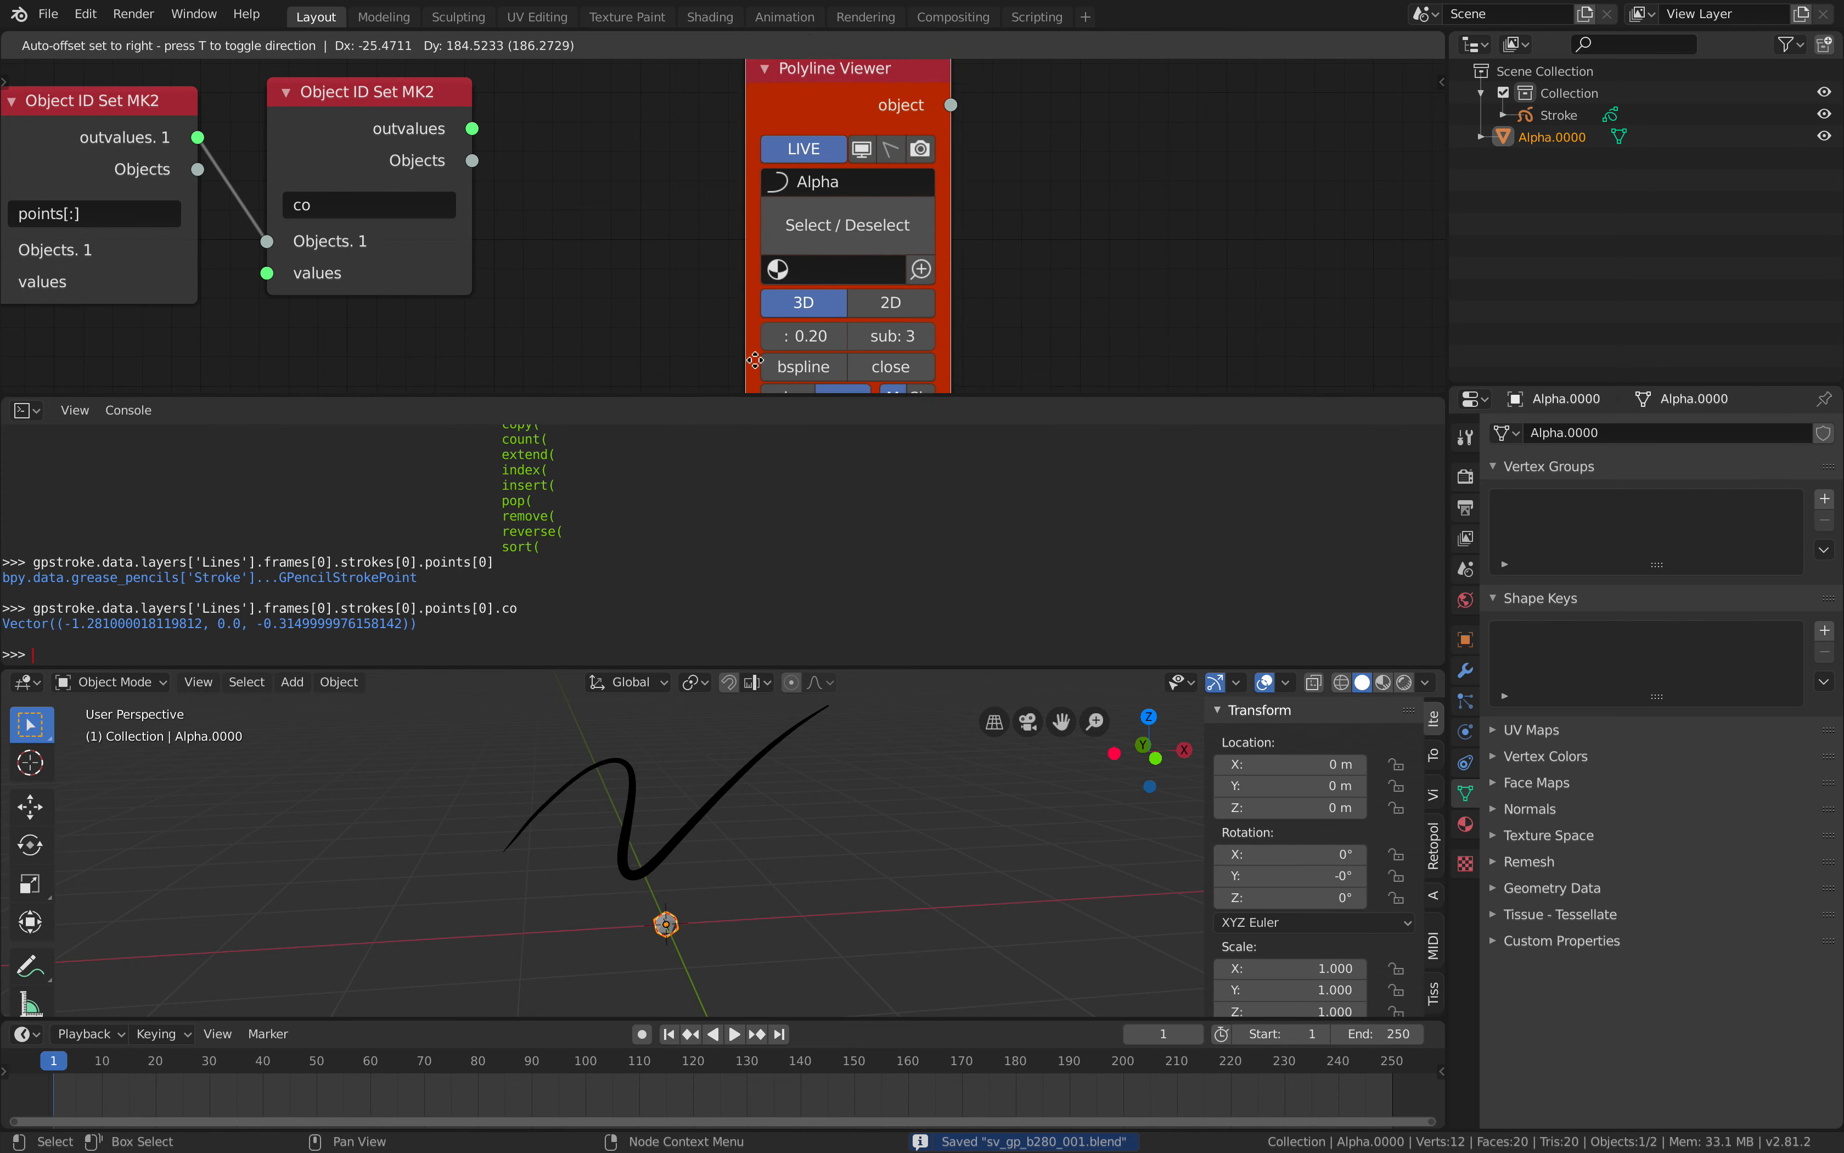
click(754, 360)
Connect the co node's outvalues to the Polyline Viewer's vertices input and save the file.
scroll(755, 360, down, 1)
drag(533, 112, 596, 192)
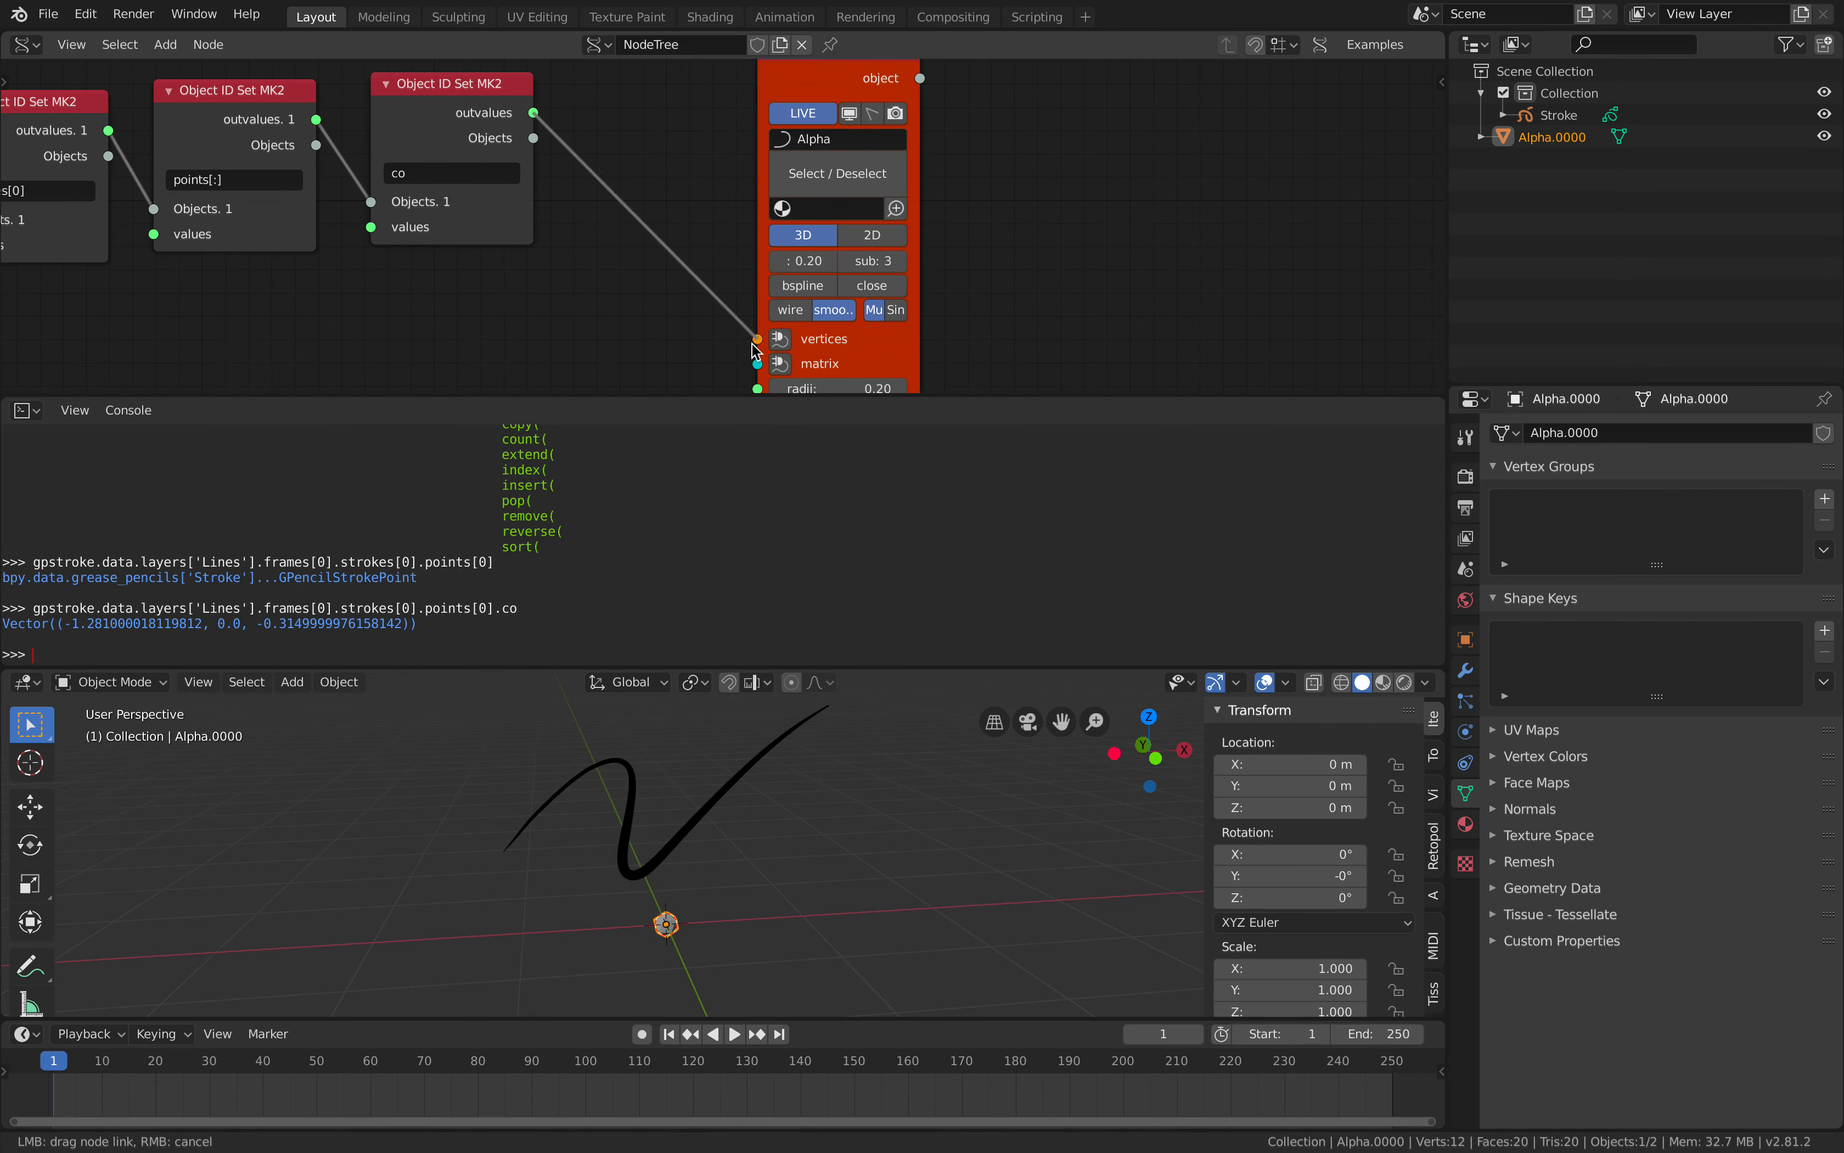
drag(752, 343, 828, 278)
middle_drag(659, 210, 845, 200)
key(ctrl+s)
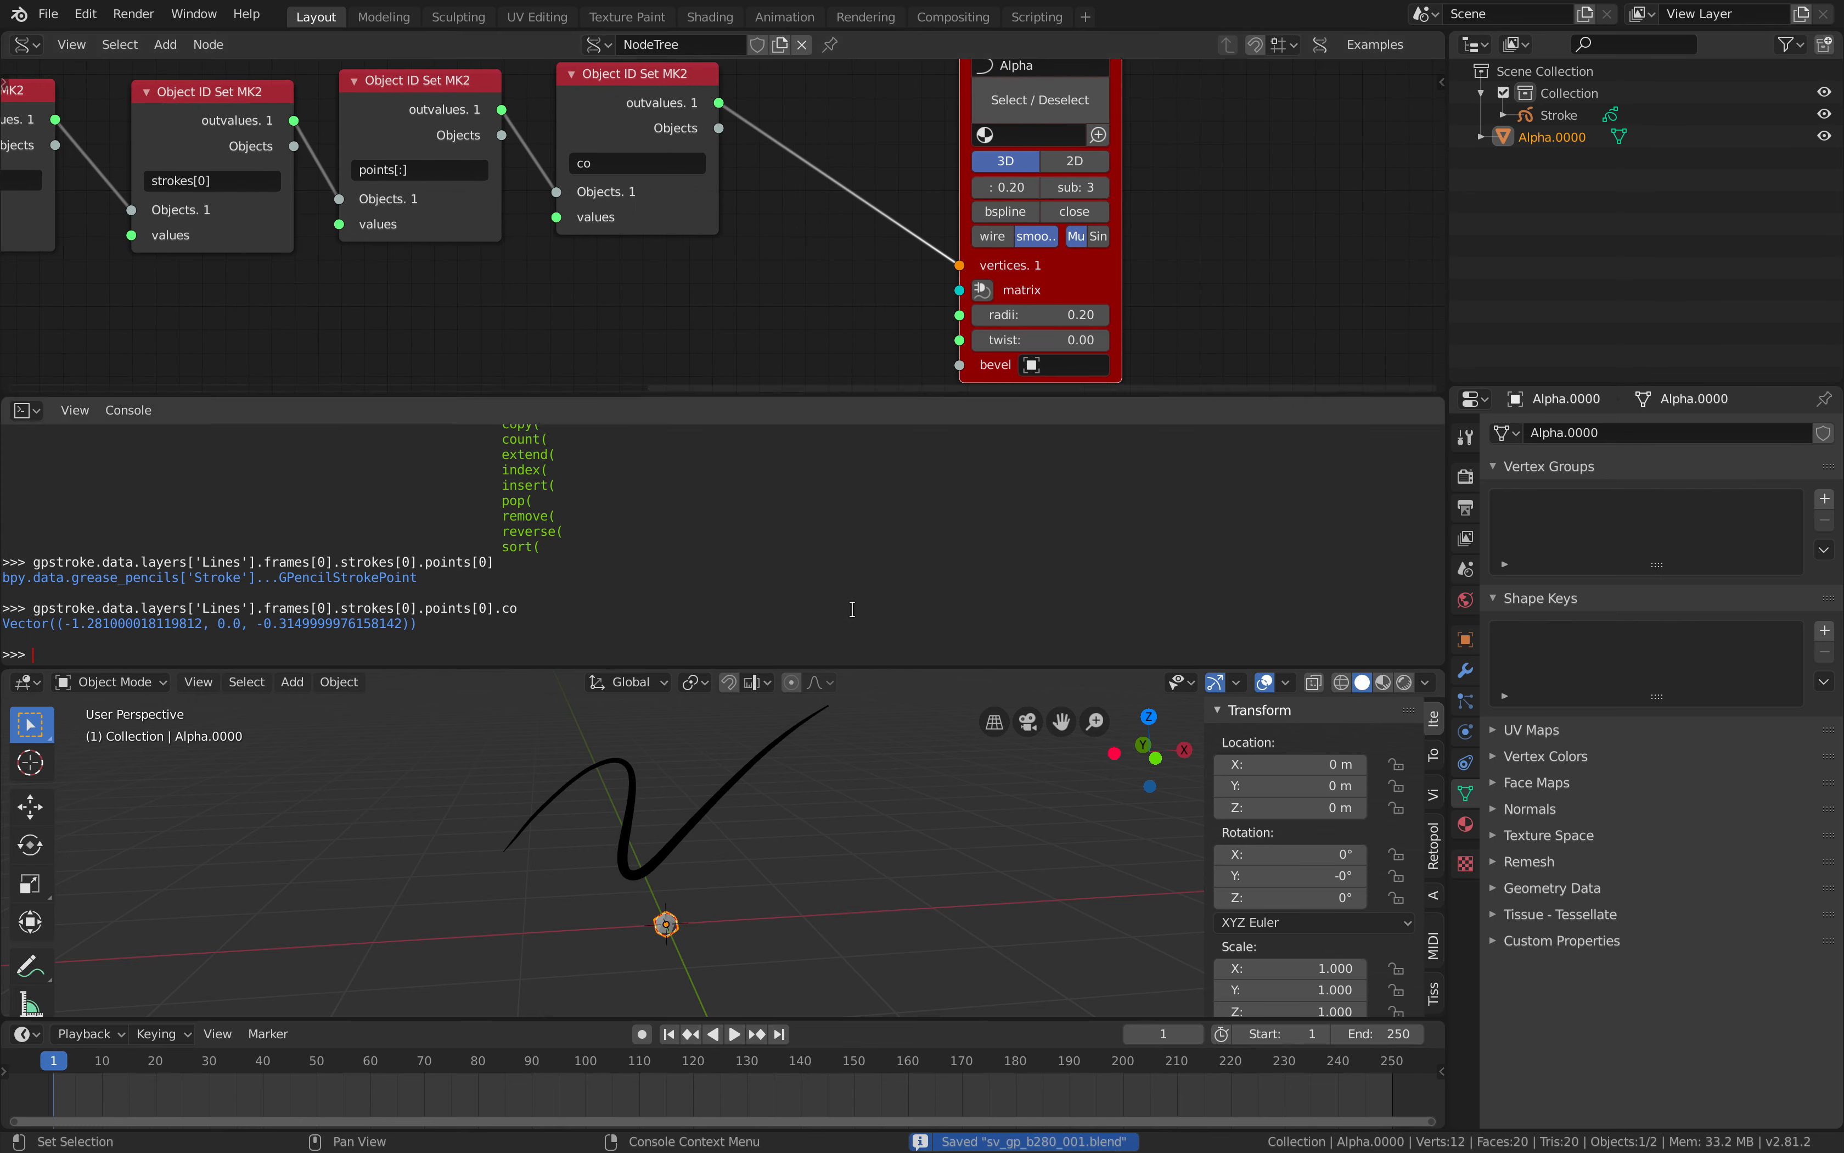
Examine the Object ID Set MK2 chain, especially the points[:] and co nodes feeding the Polyline Viewer.
click(885, 807)
key(Left)
key(Left)
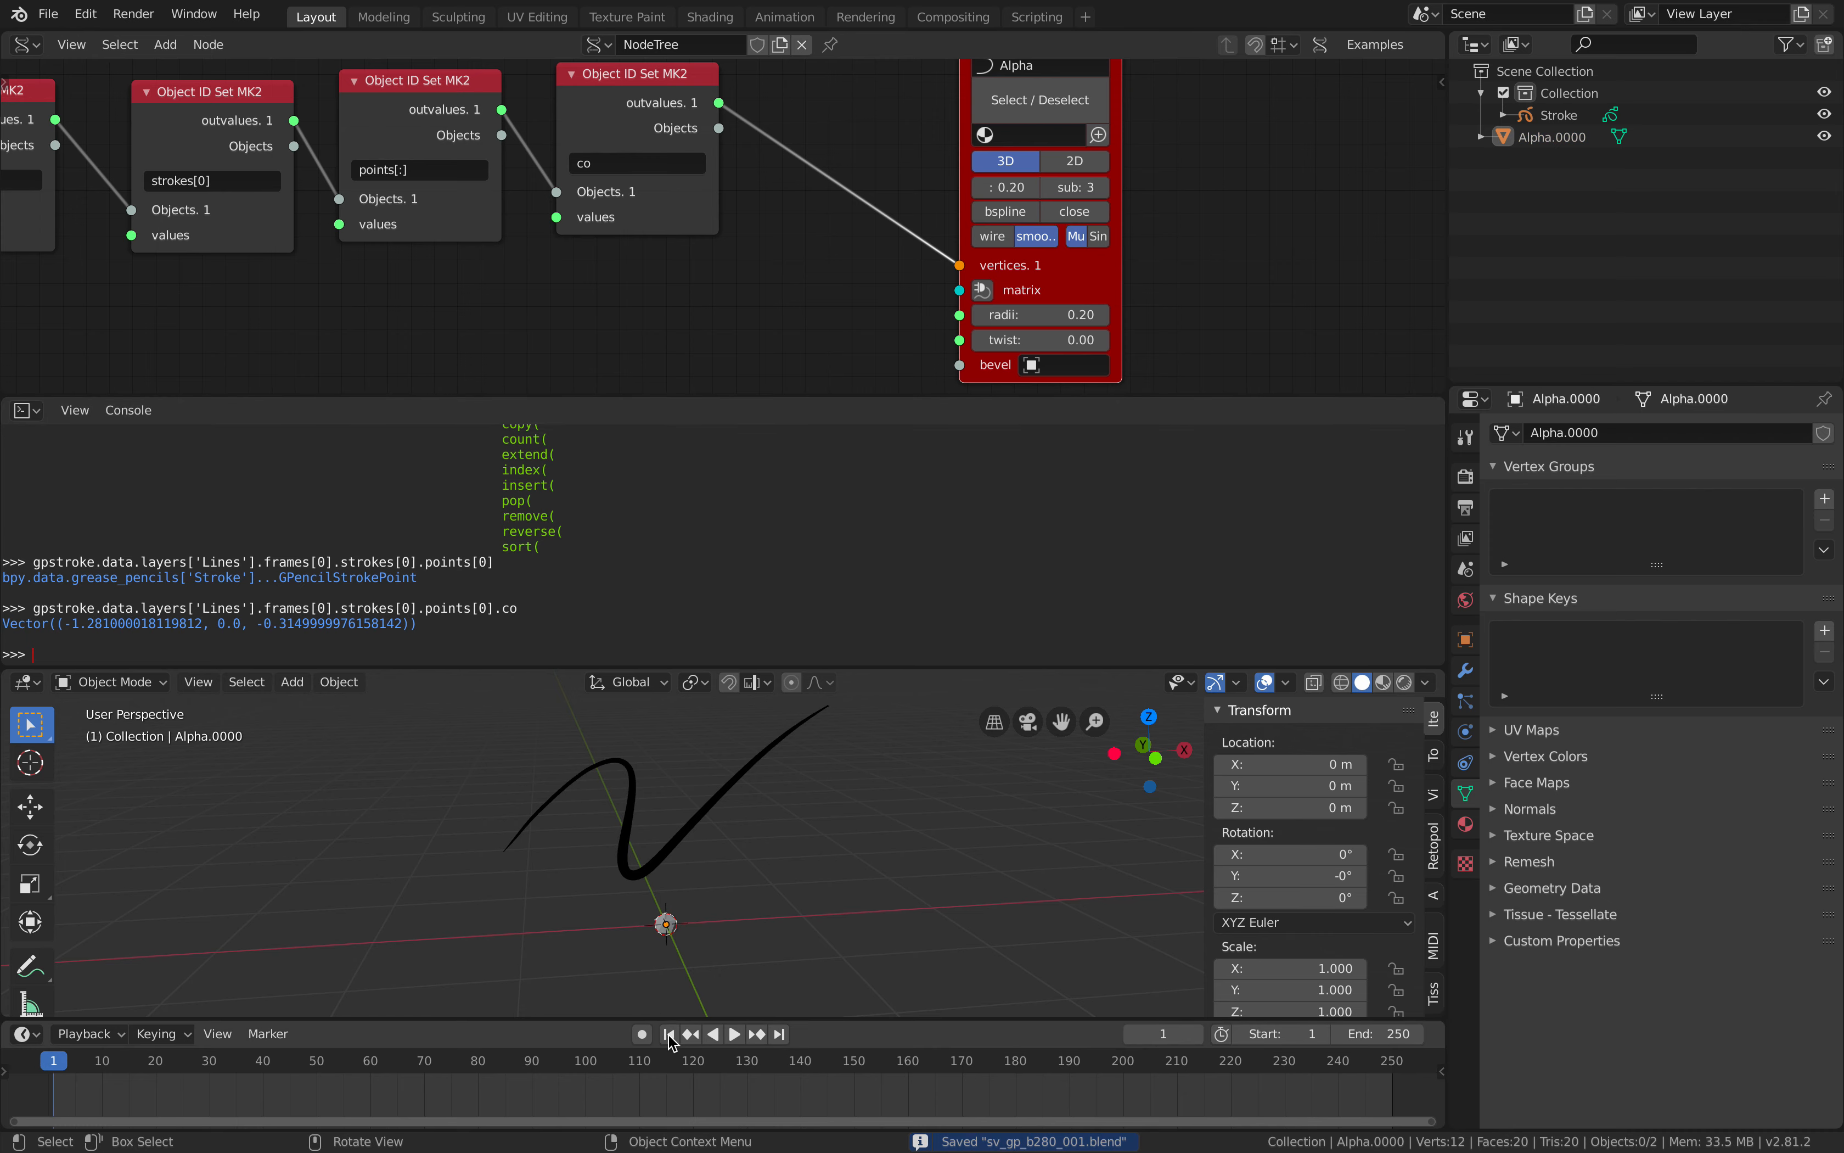
scroll(771, 835, down, 1)
middle_drag(675, 341, 781, 309)
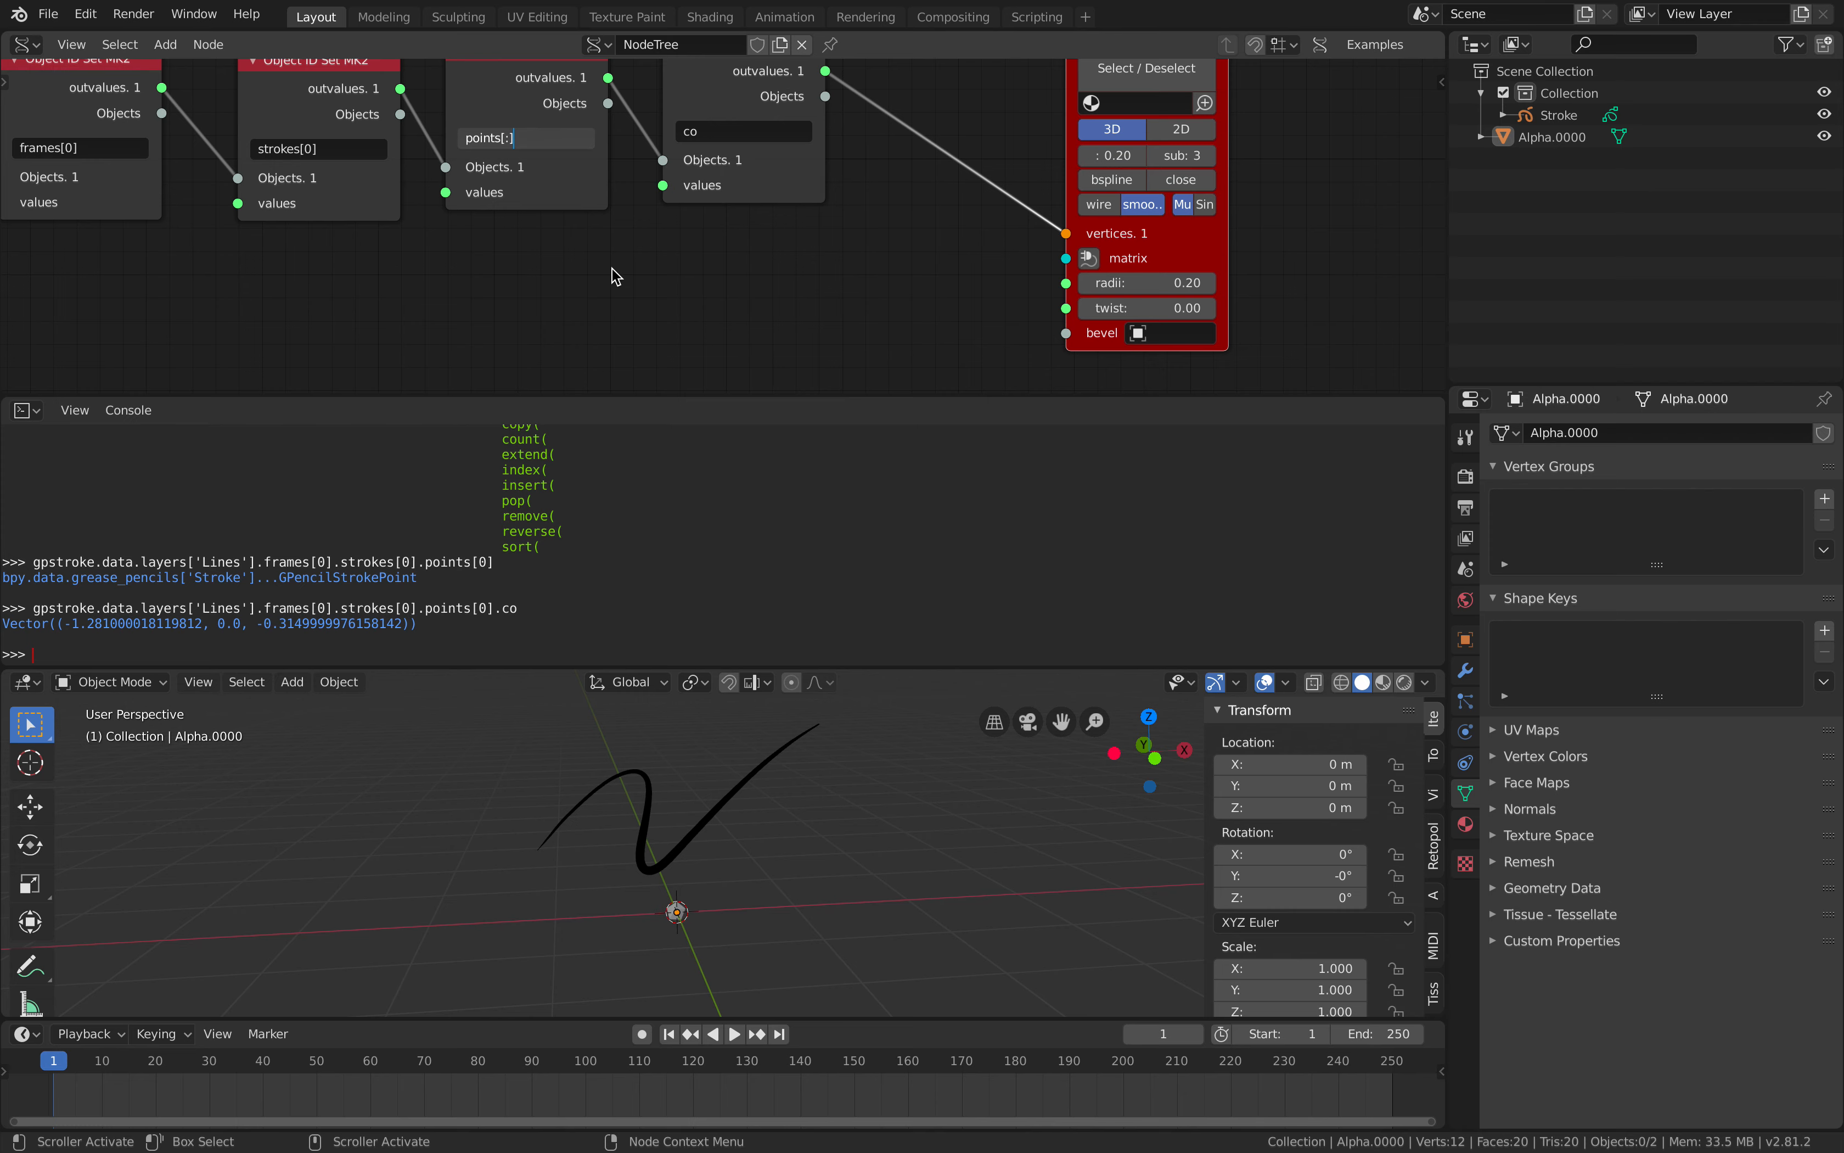
key(Return)
middle_drag(447, 265, 584, 301)
scroll(584, 301, up, 1)
click(632, 131)
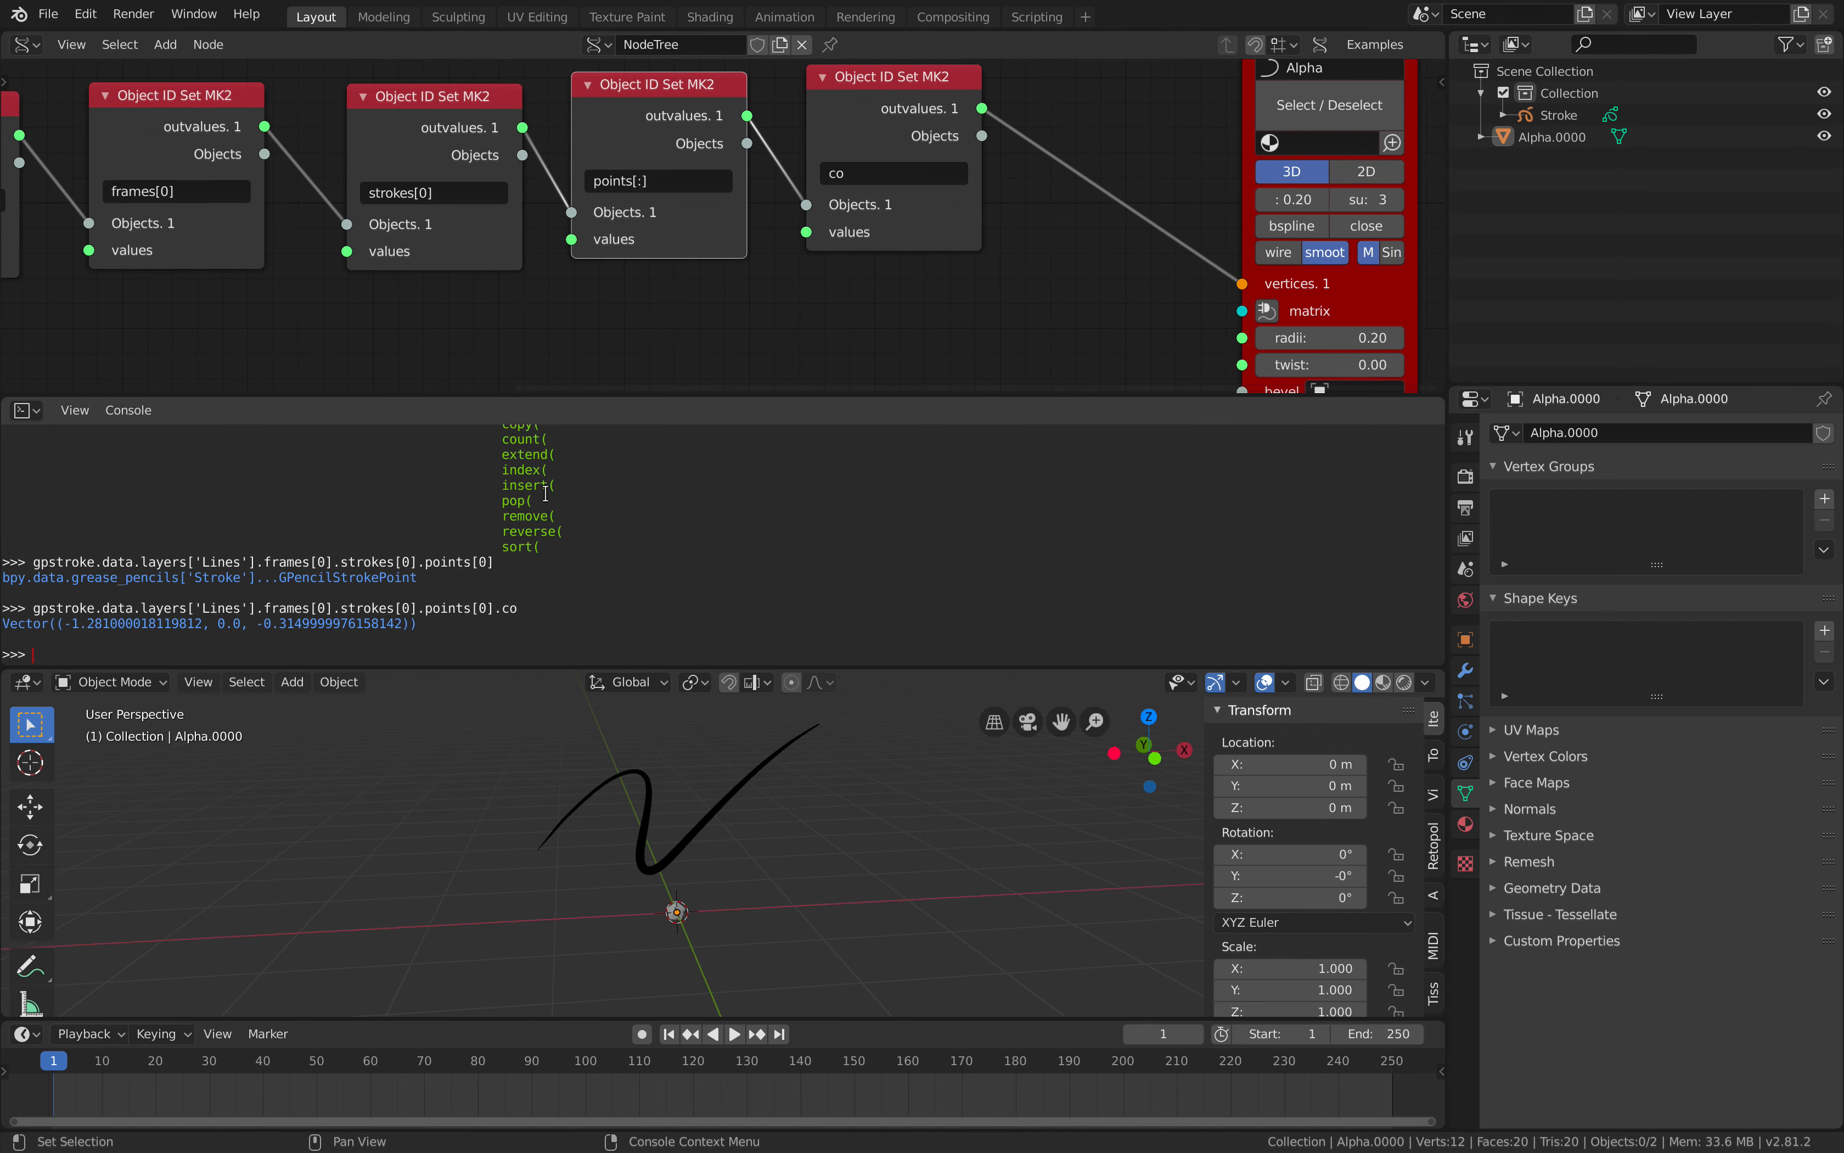
click(754, 339)
scroll(753, 340, down, 1)
middle_drag(775, 294, 618, 275)
middle_drag(878, 224, 1031, 265)
scroll(907, 255, down, 1)
Save the current file, then save it under the incremented name sv_gp_b280_002.blend.
key(ctrl+s)
click(48, 13)
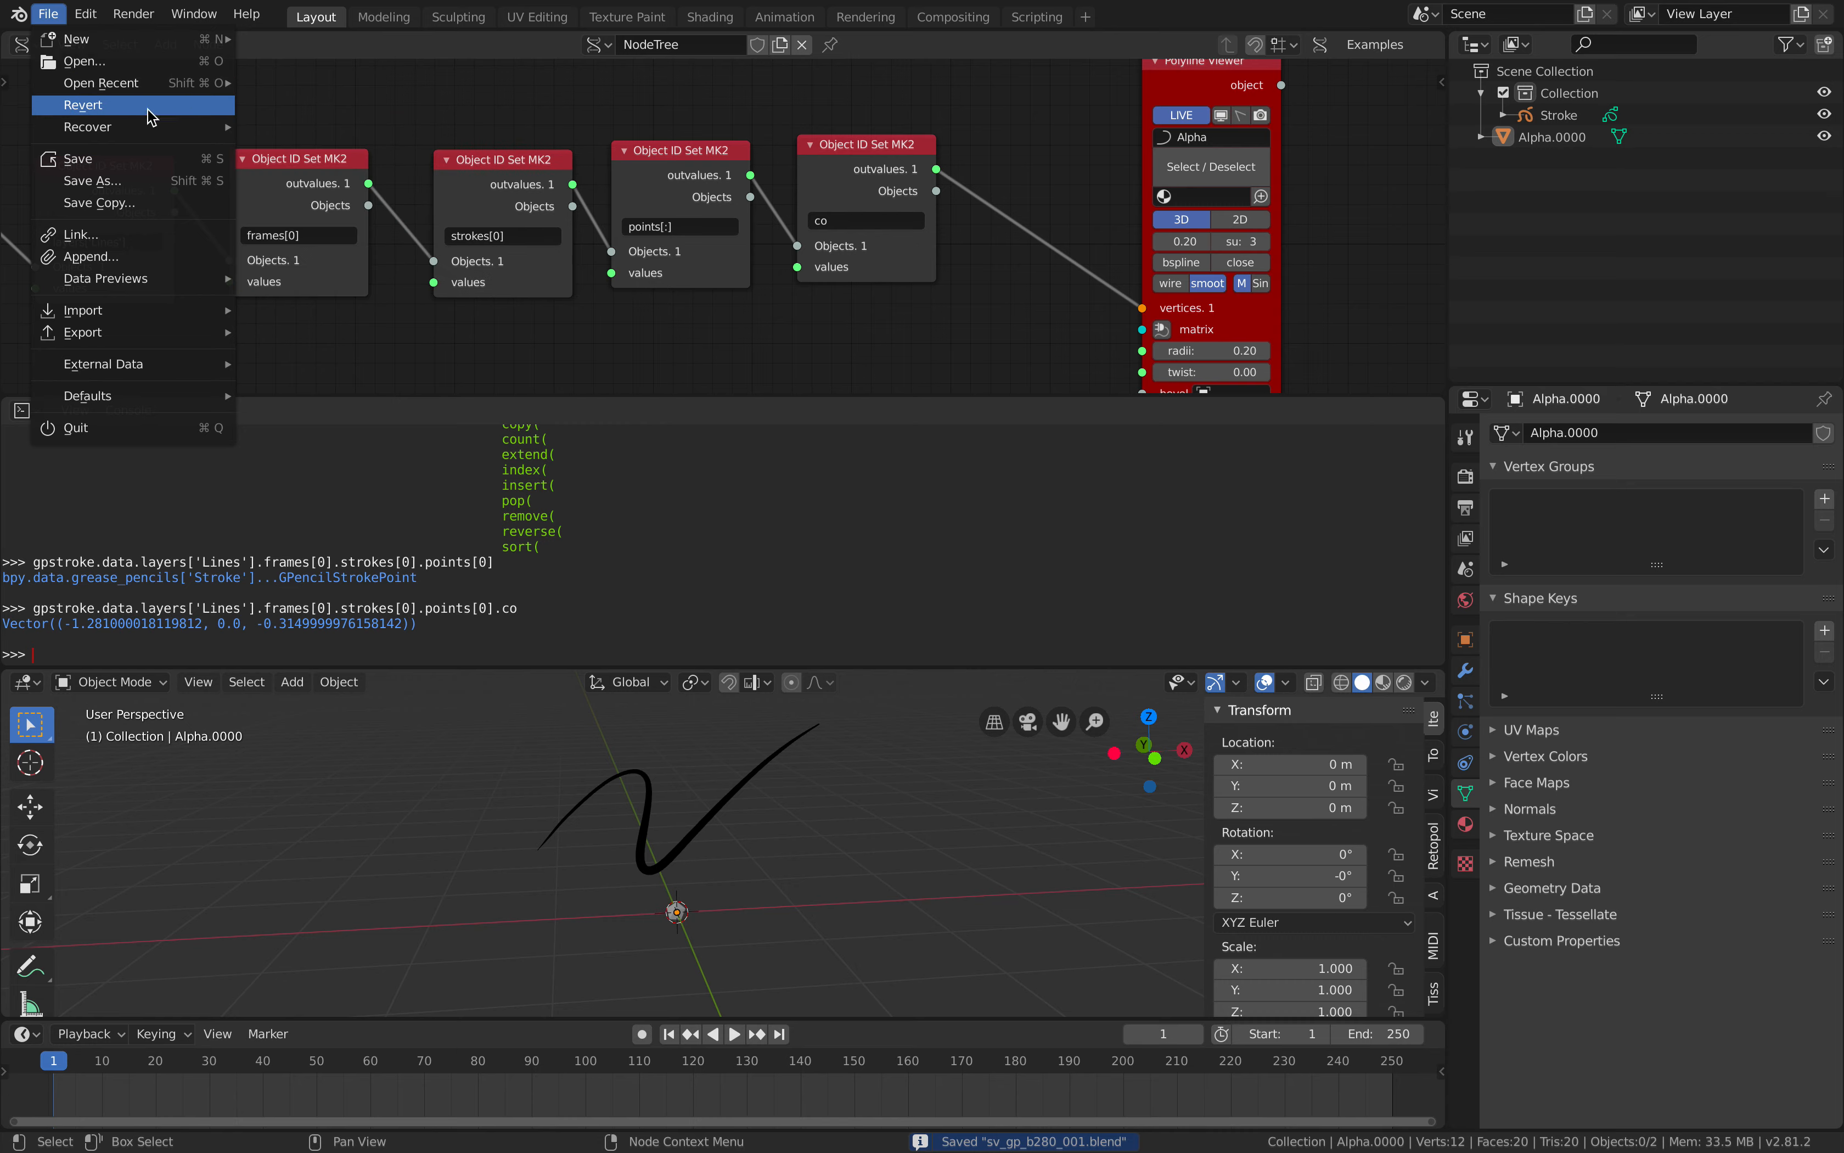
click(152, 182)
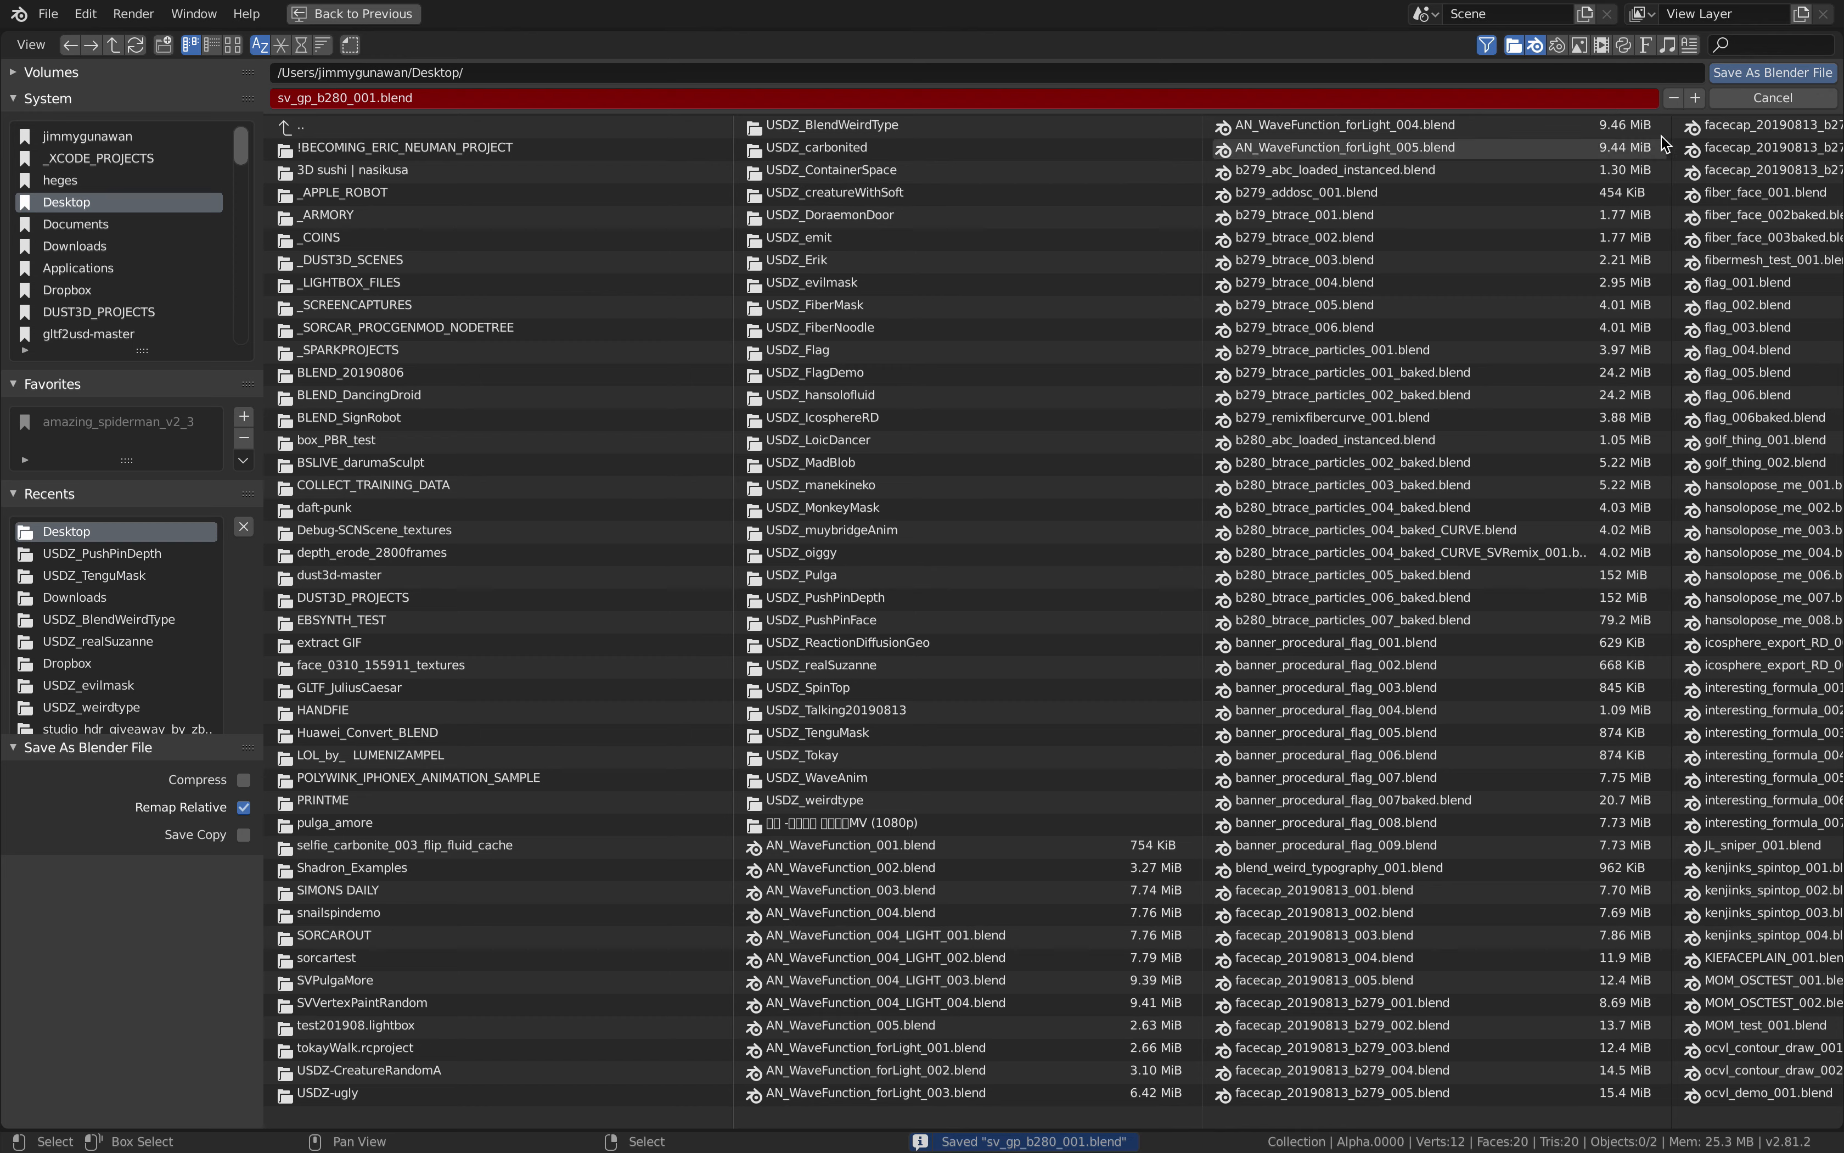
click(1723, 75)
Open the recent file svgpb280_004.blend and inspect the attribute names in its Object ID Set MK2 chain.
click(47, 15)
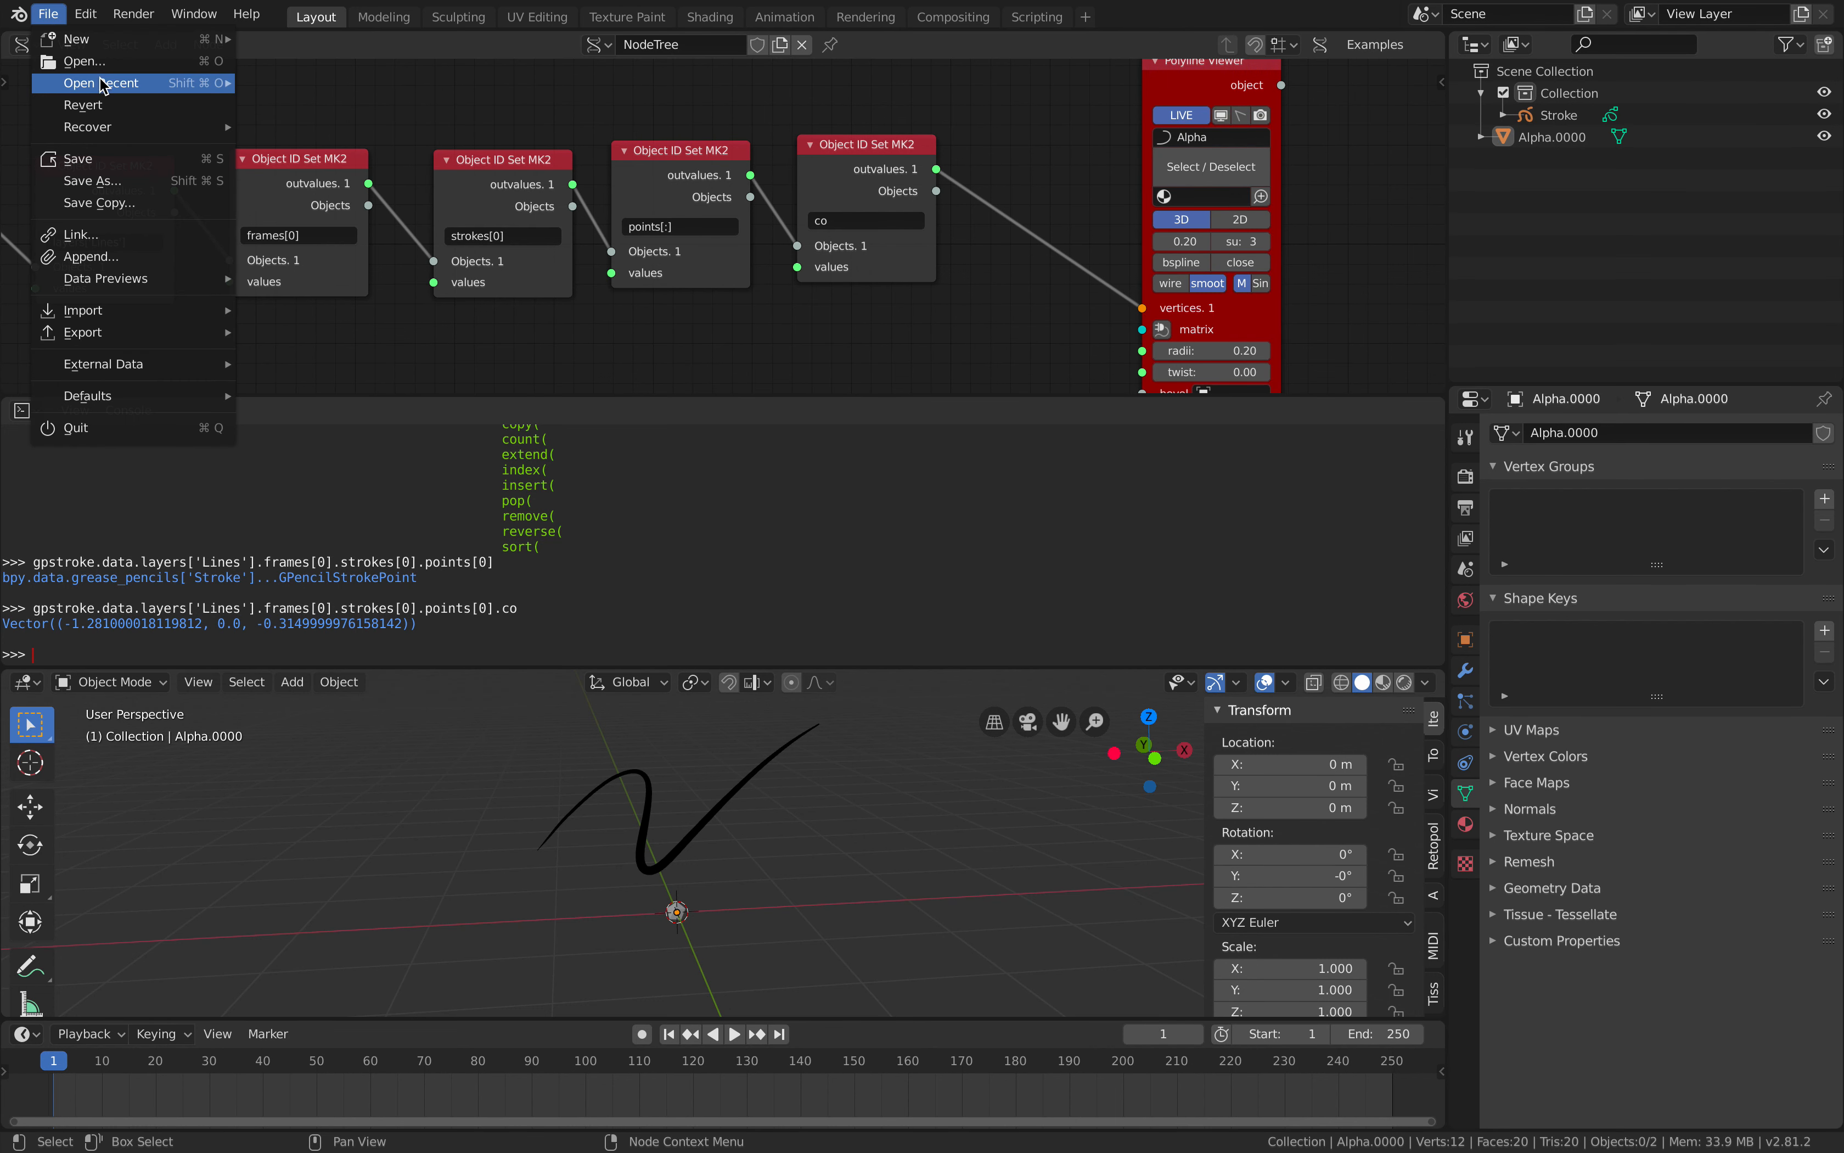
mouse_move(114, 83)
click(363, 134)
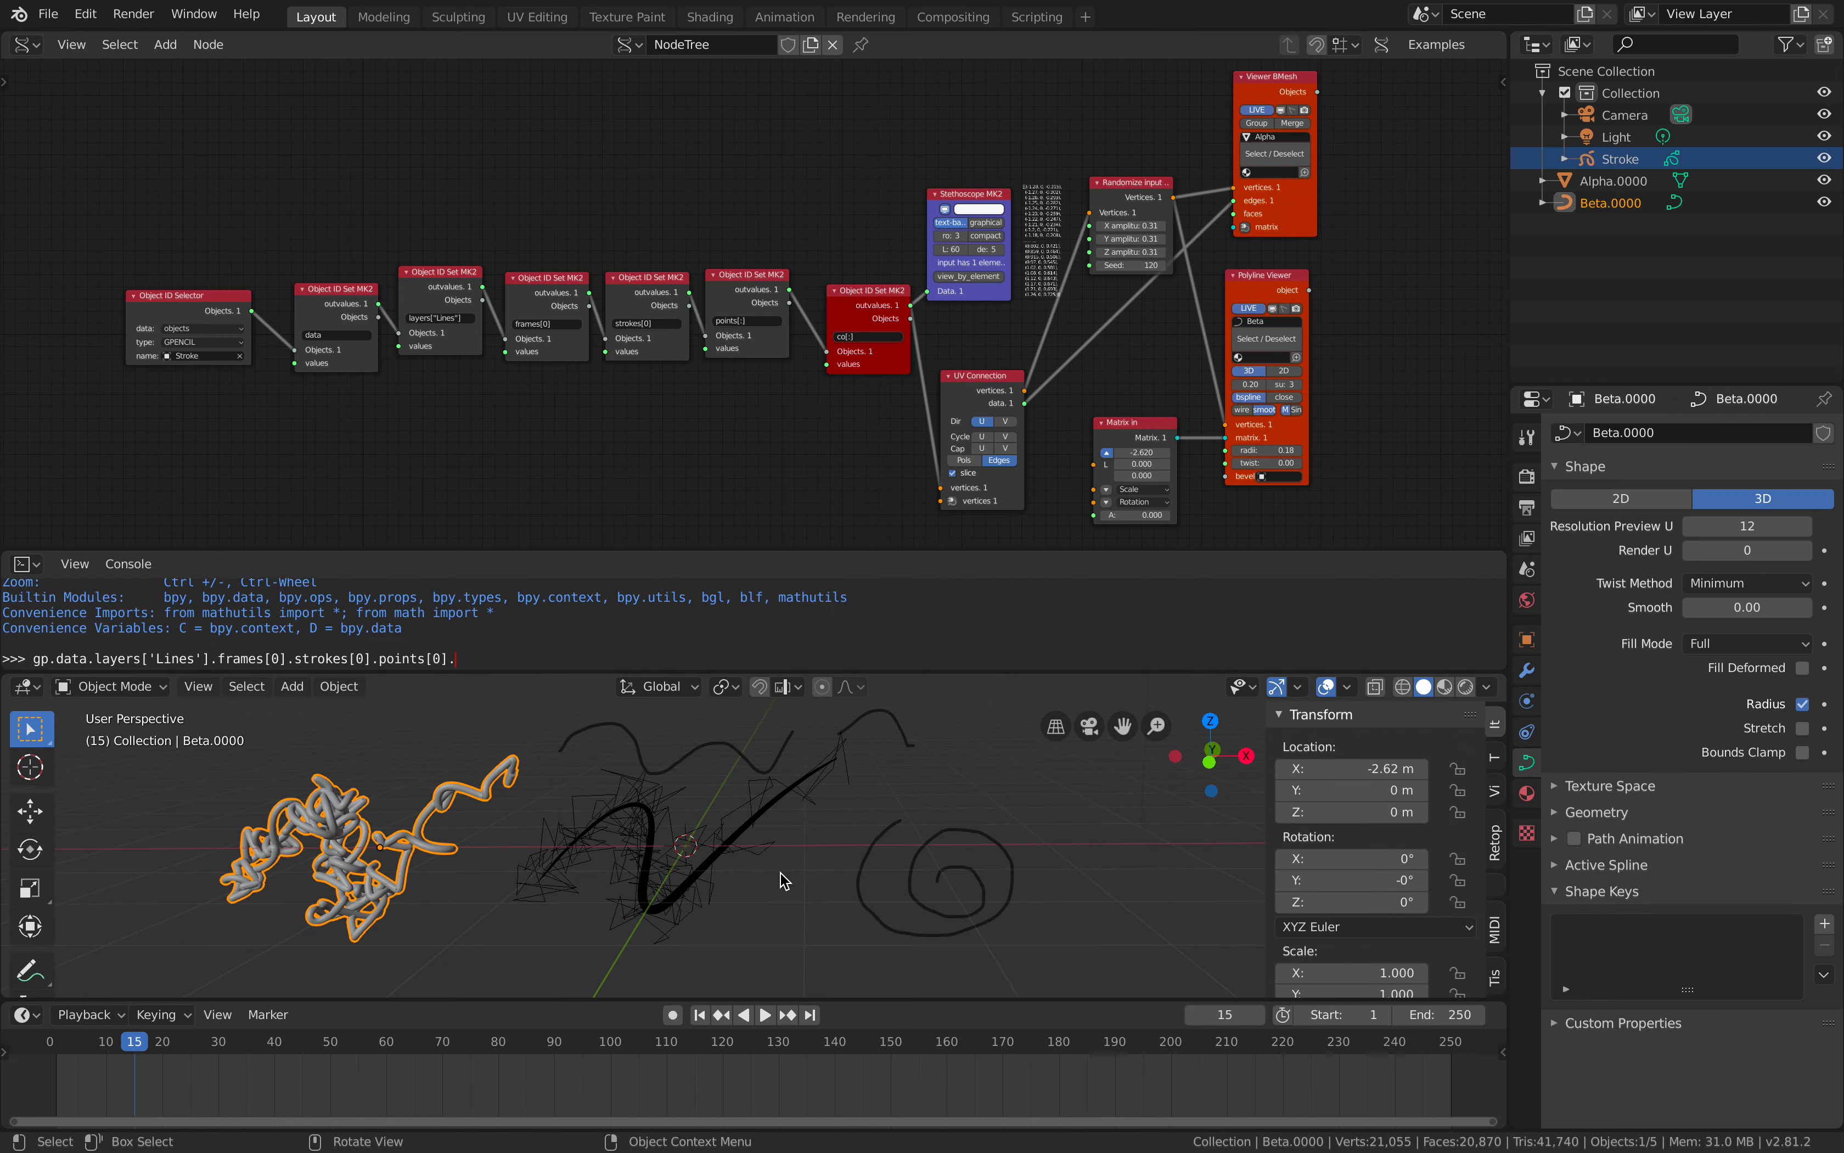
scroll(677, 337, up, 2)
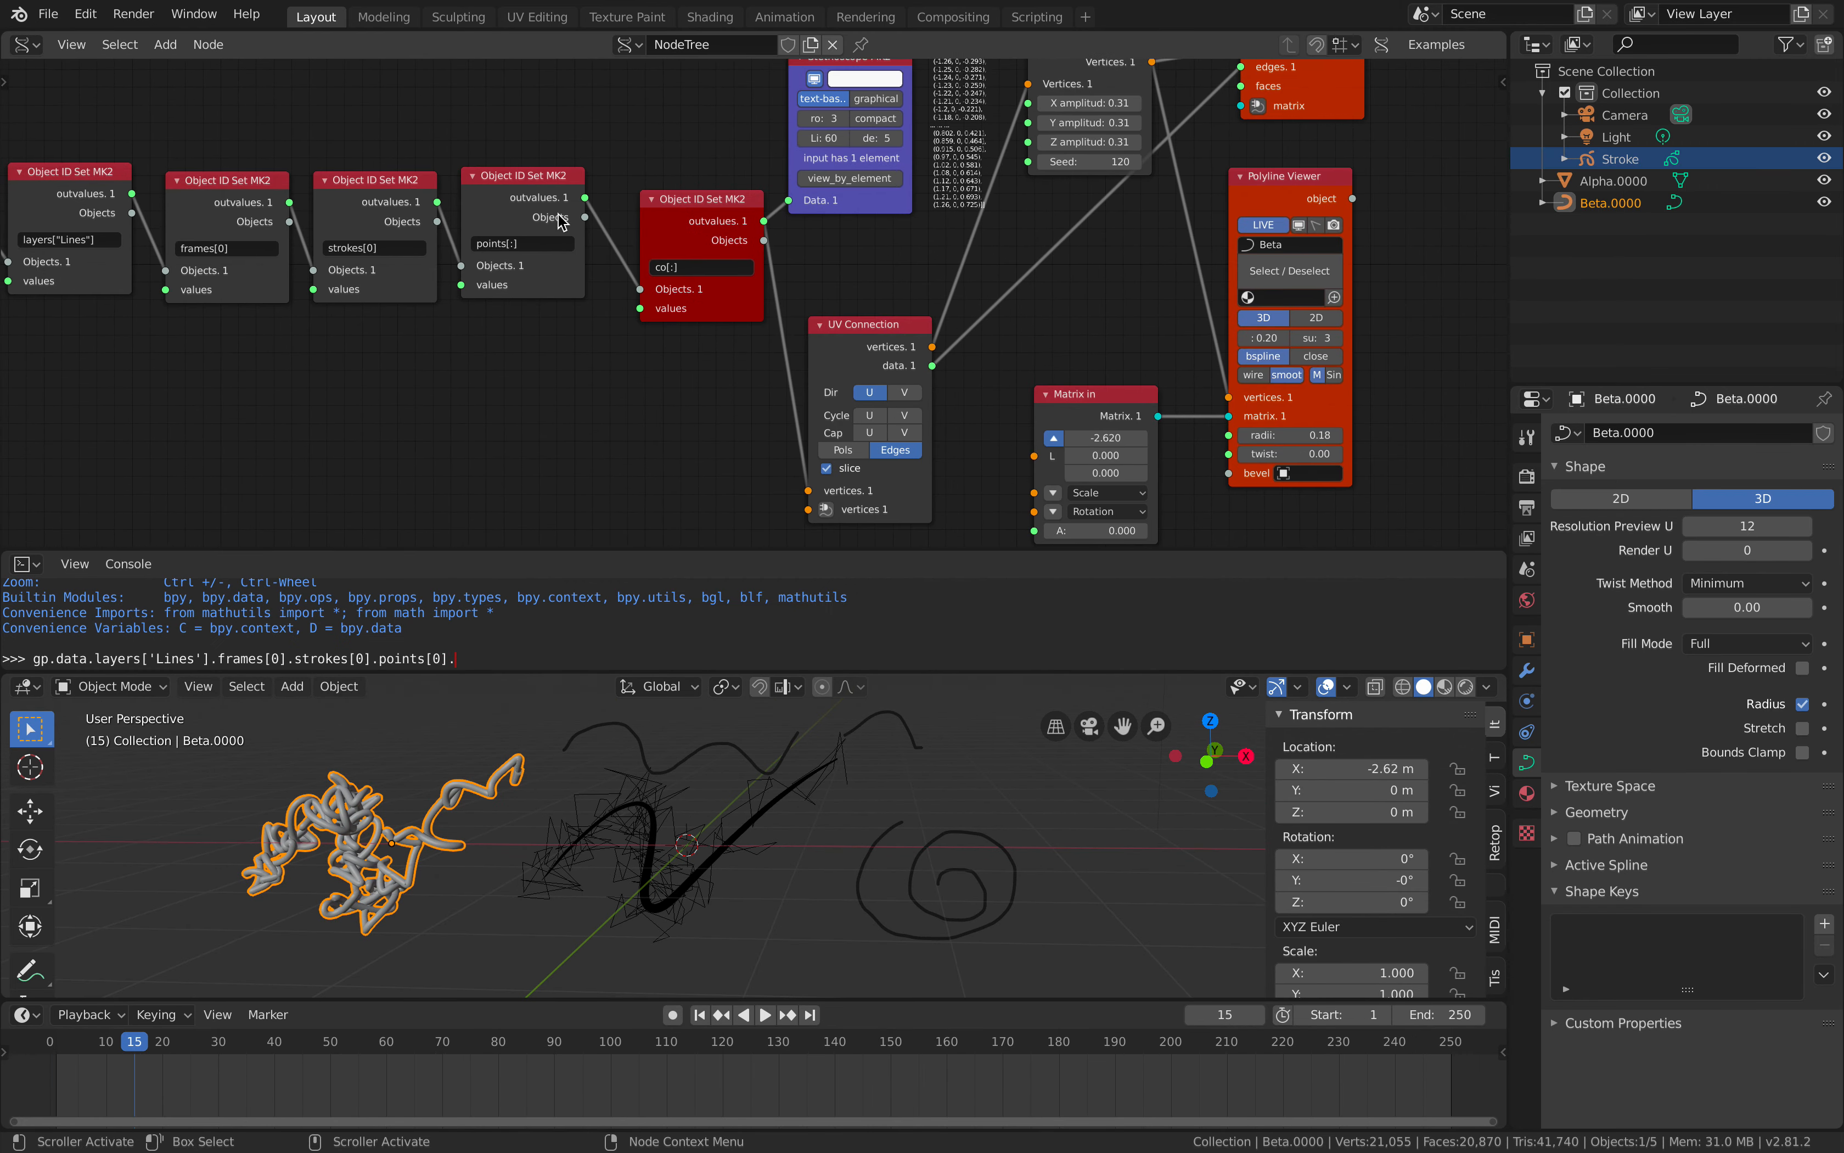
drag(686, 223, 680, 206)
middle_drag(762, 206, 681, 256)
click(770, 255)
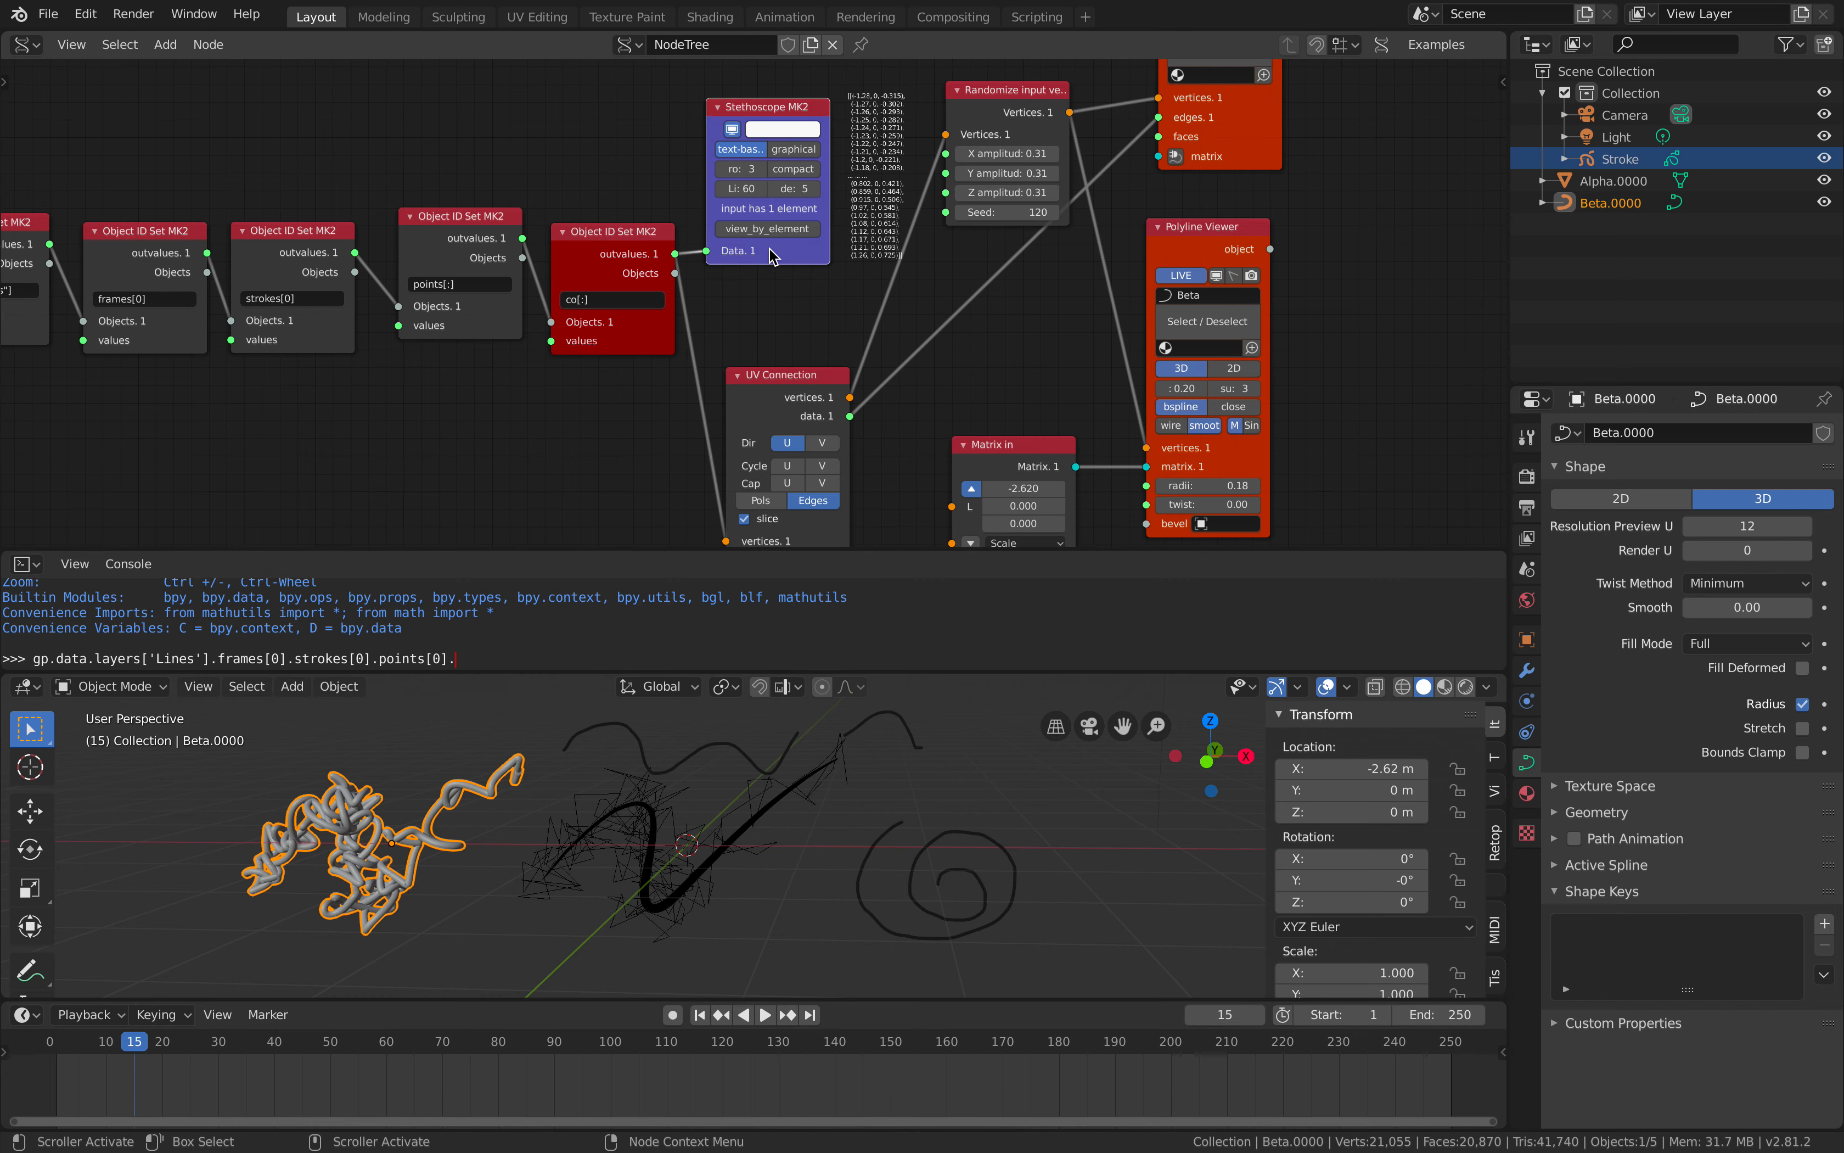
middle_drag(839, 201, 766, 282)
scroll(765, 280, up, 4)
drag(684, 340, 710, 305)
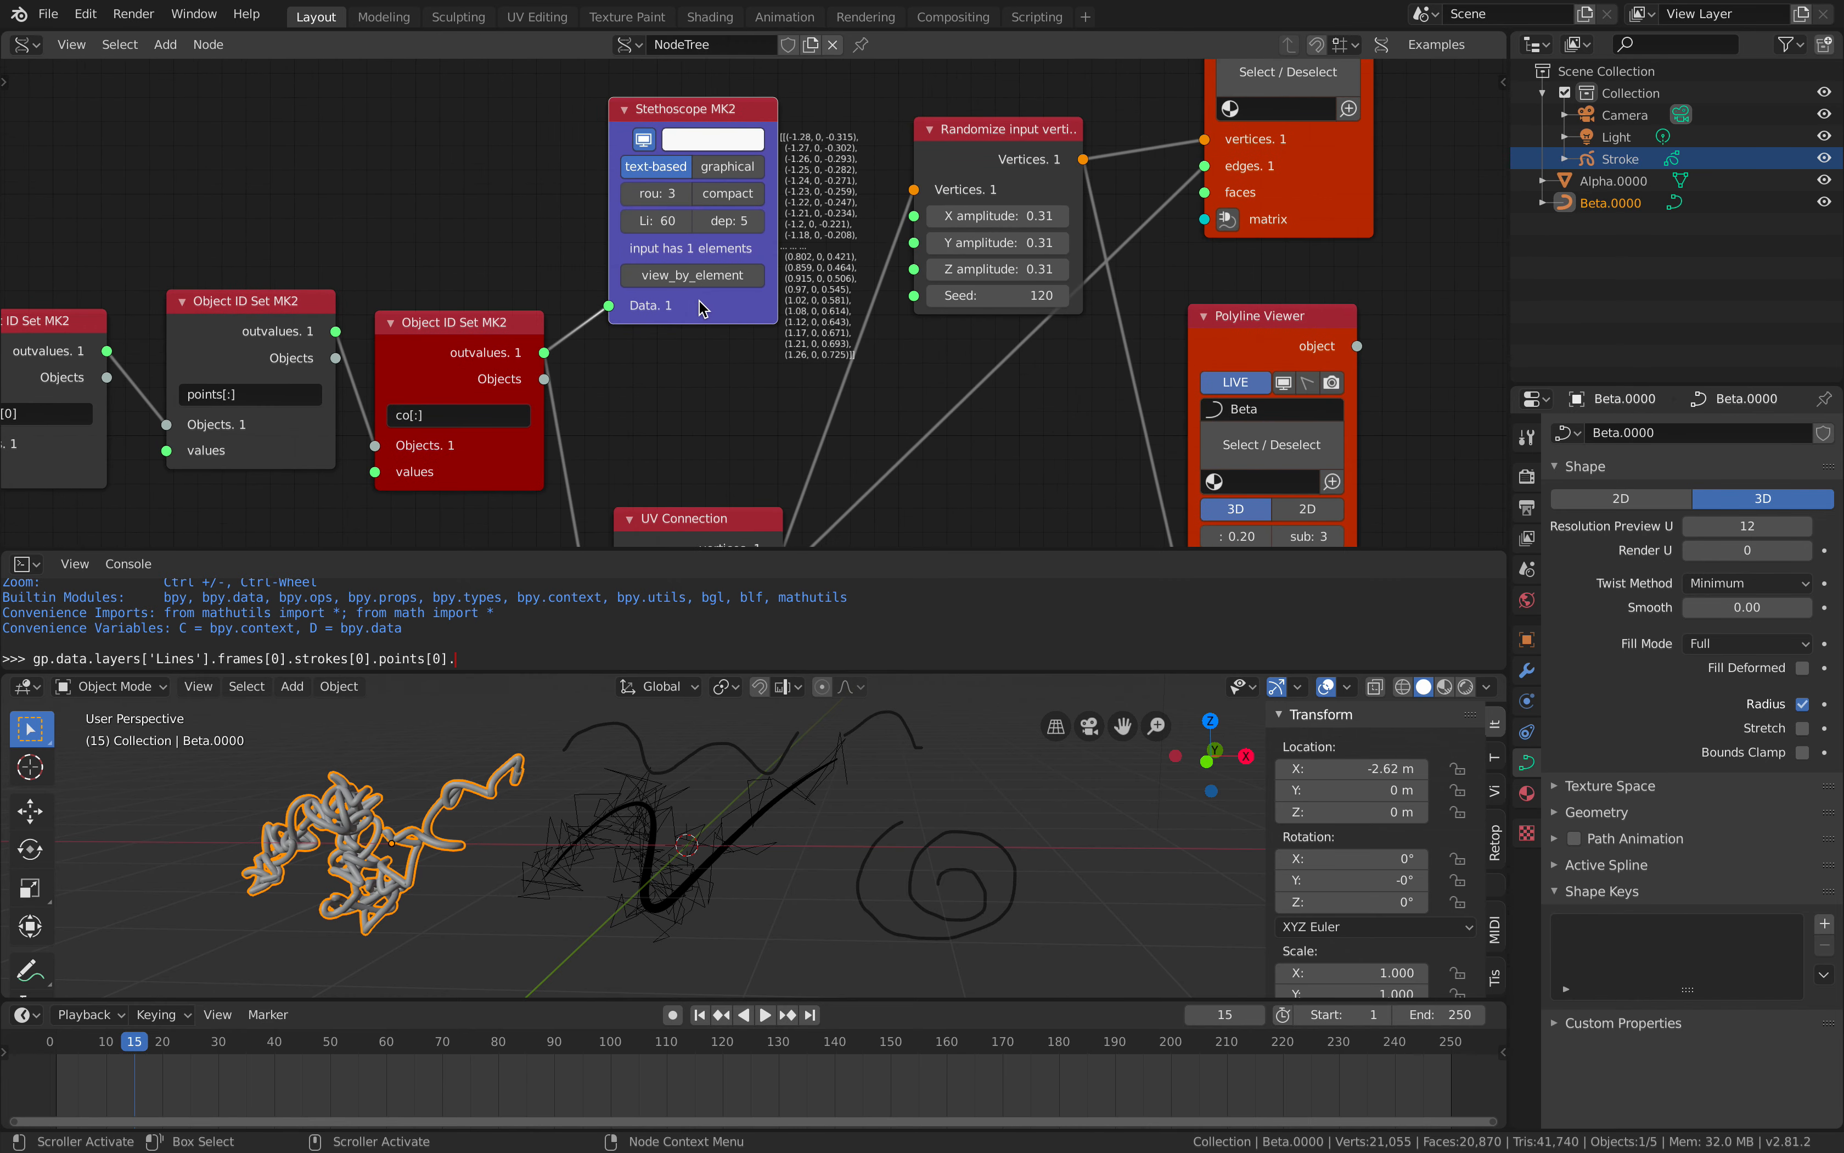
middle_drag(588, 282, 695, 224)
middle_drag(377, 304, 603, 255)
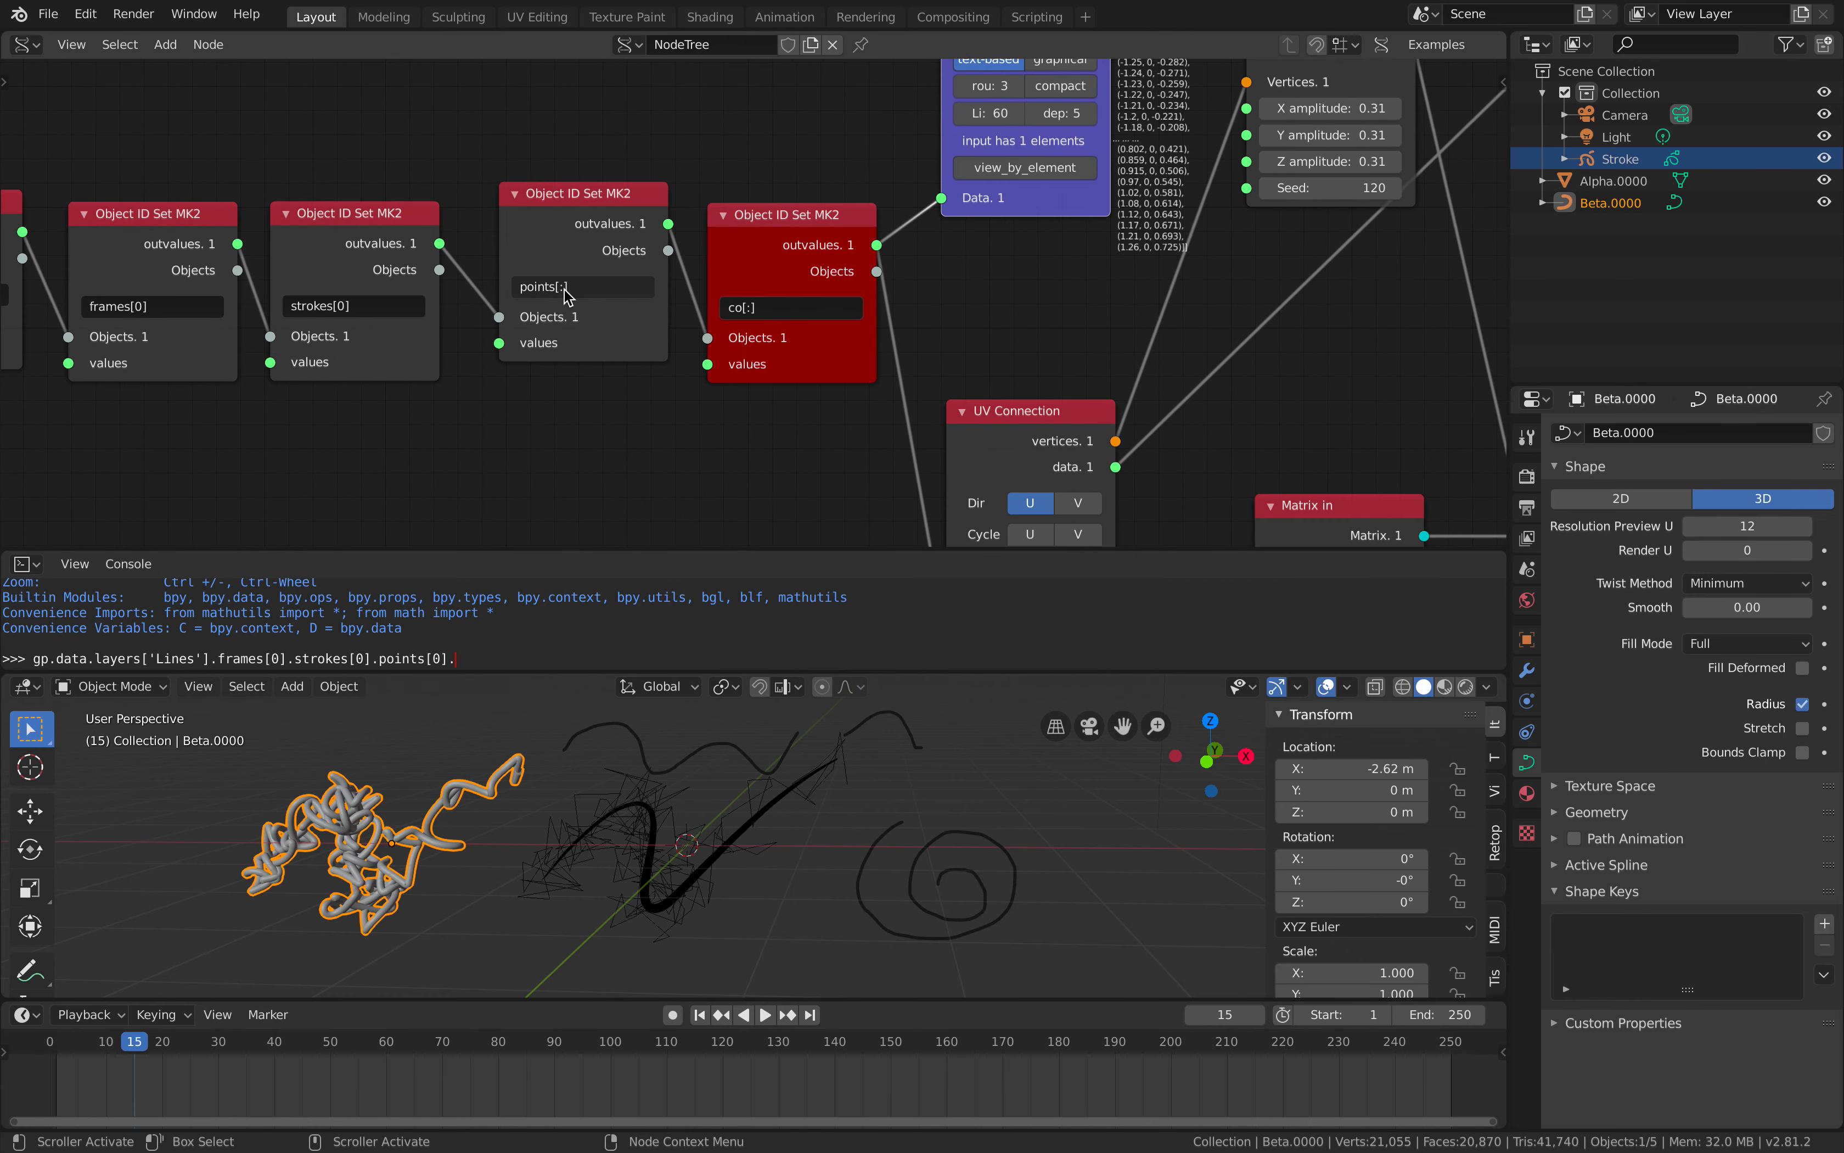
key(Return)
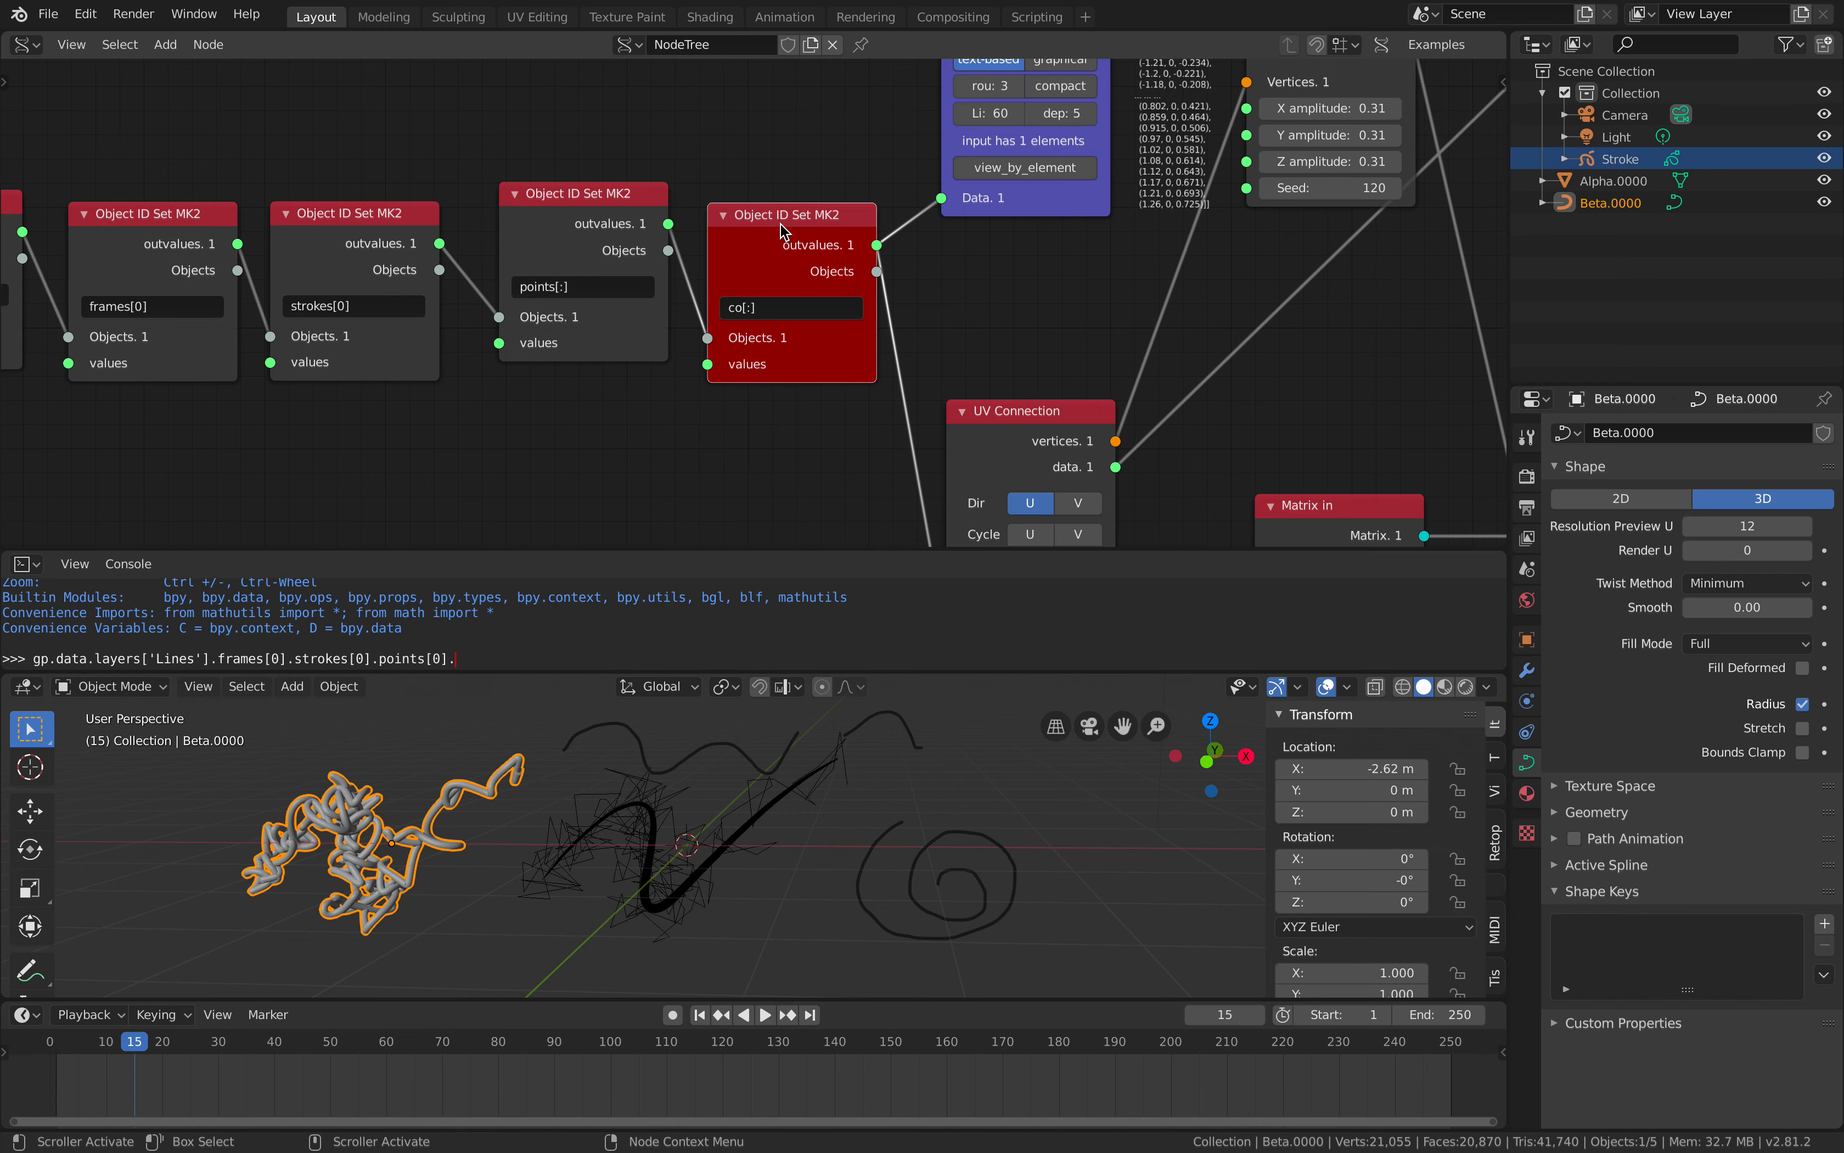
Read the coordinate list that the Stethoscope MK2 shows for the co[:] node.
scroll(919, 210, down, 1)
middle_drag(915, 213, 768, 263)
middle_drag(881, 176, 842, 214)
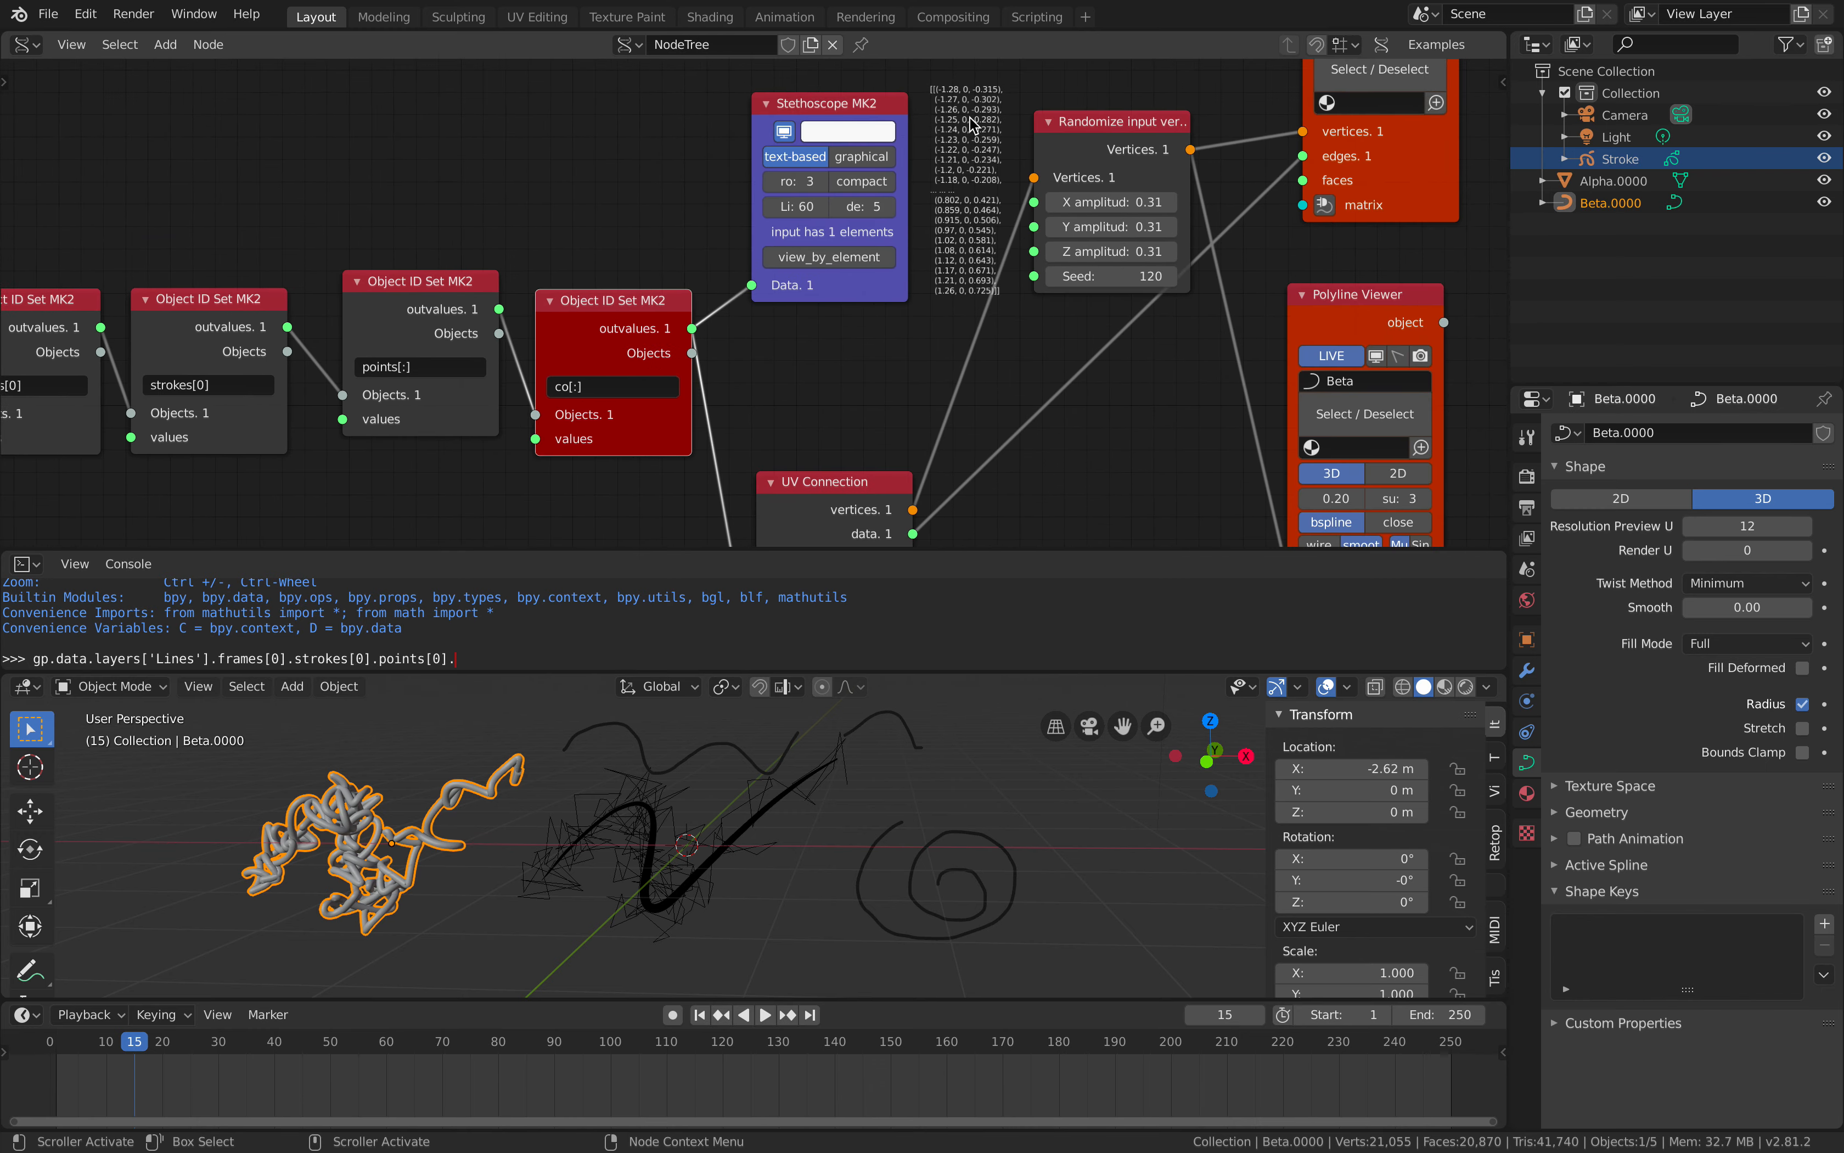
scroll(967, 121, up, 5)
scroll(969, 128, up, 3)
middle_drag(970, 128, 877, 207)
scroll(862, 322, down, 7)
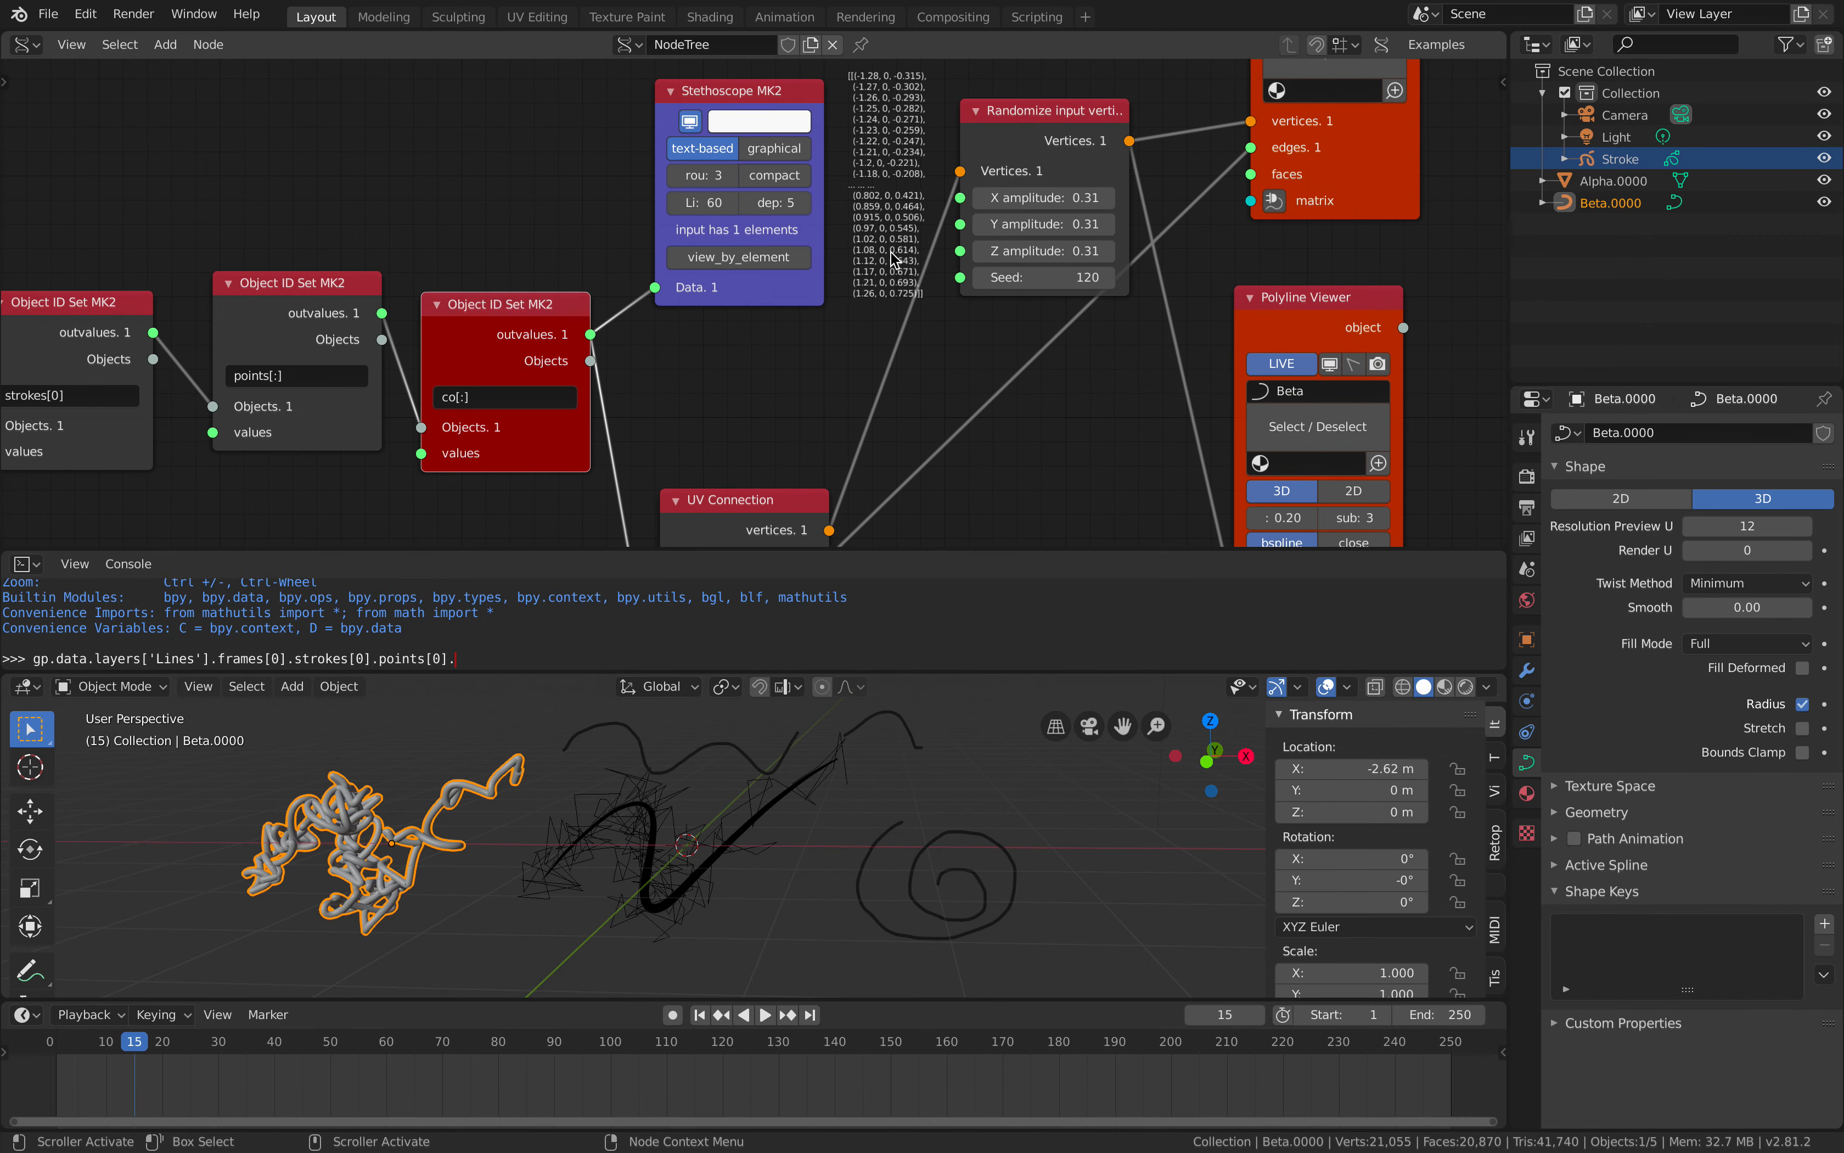
Trace the co[:] output through the UV Connection and Randomize nodes to the Polyline Viewer and its curve.
scroll(796, 385, down, 1)
middle_drag(796, 385, 770, 217)
scroll(910, 313, down, 1)
middle_drag(924, 327, 858, 391)
middle_drag(649, 828, 687, 827)
middle_drag(780, 387, 787, 343)
middle_drag(939, 128, 938, 199)
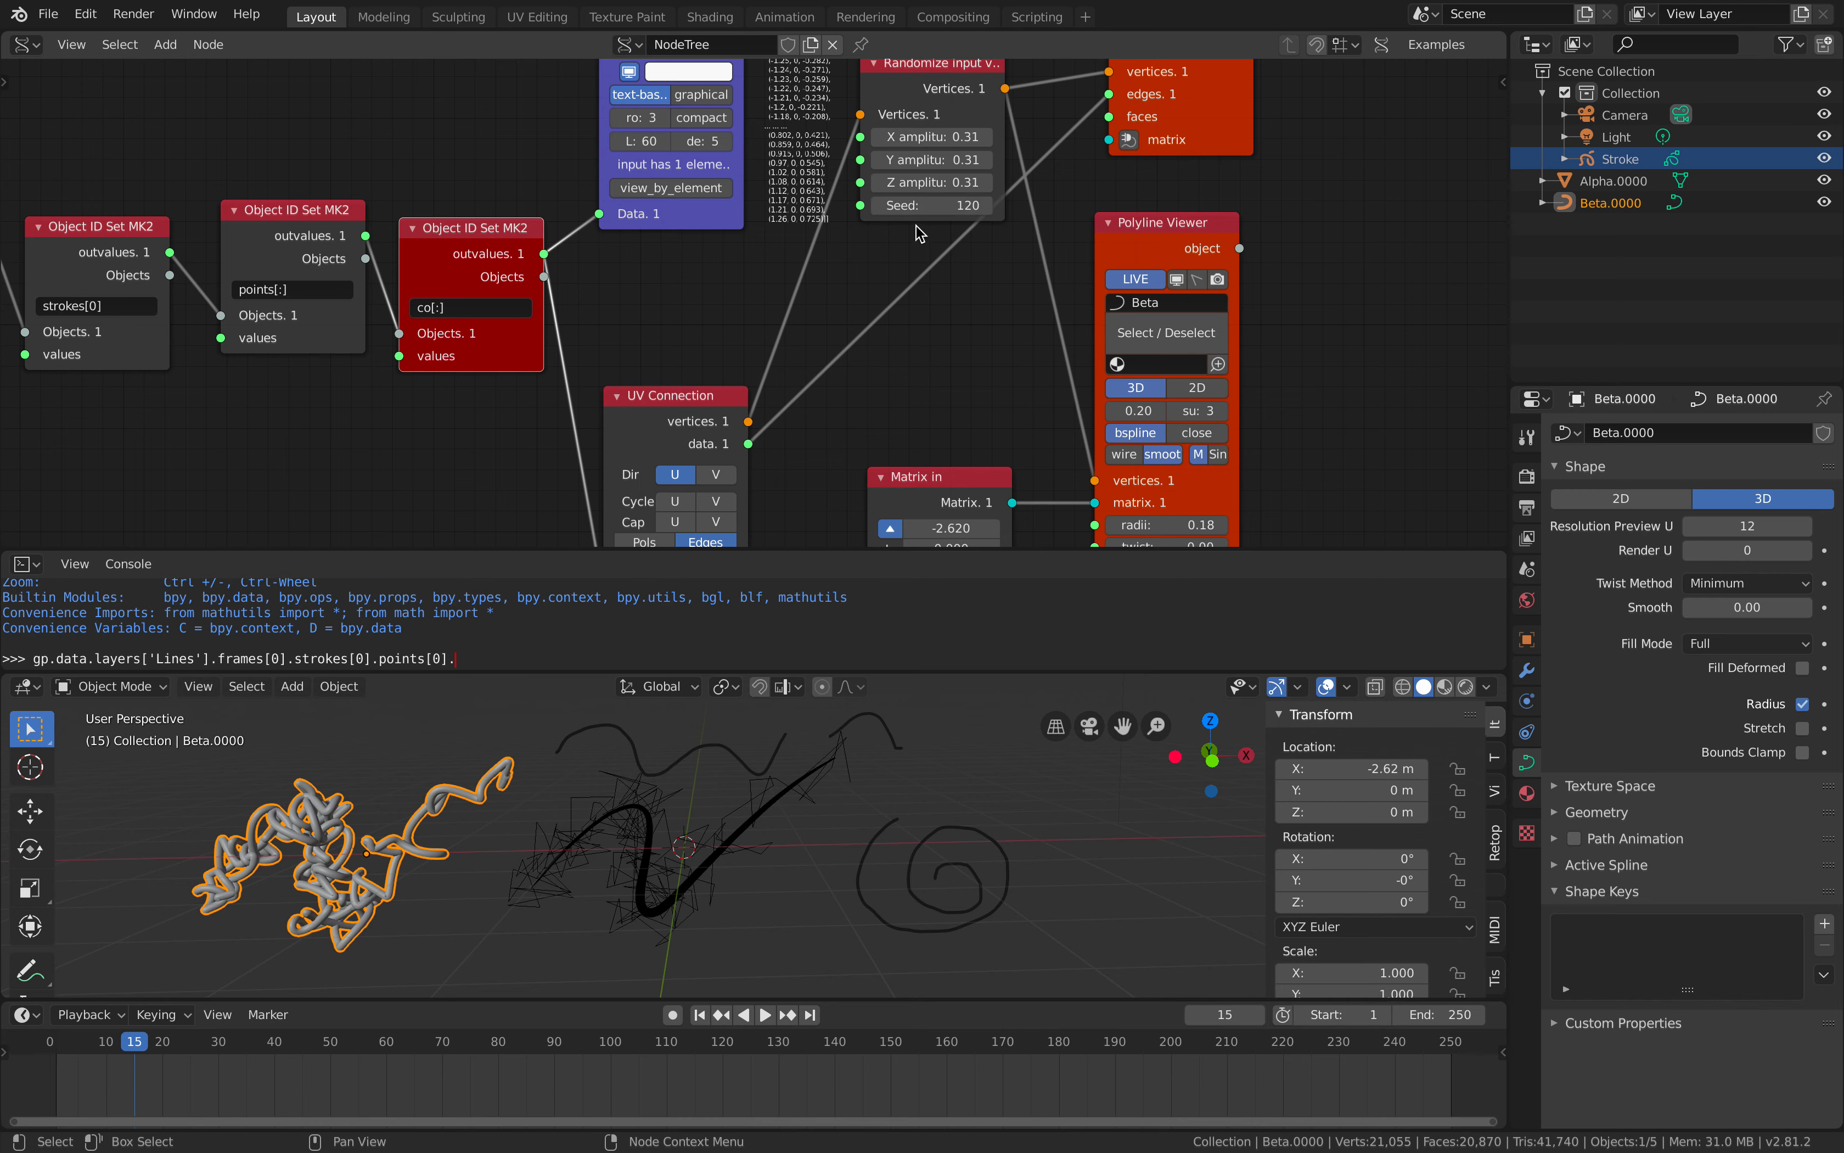
Set the Randomize node's seed to 186 and its X, Y and Z amplitudes to 0, and save the file.
drag(936, 206, 942, 137)
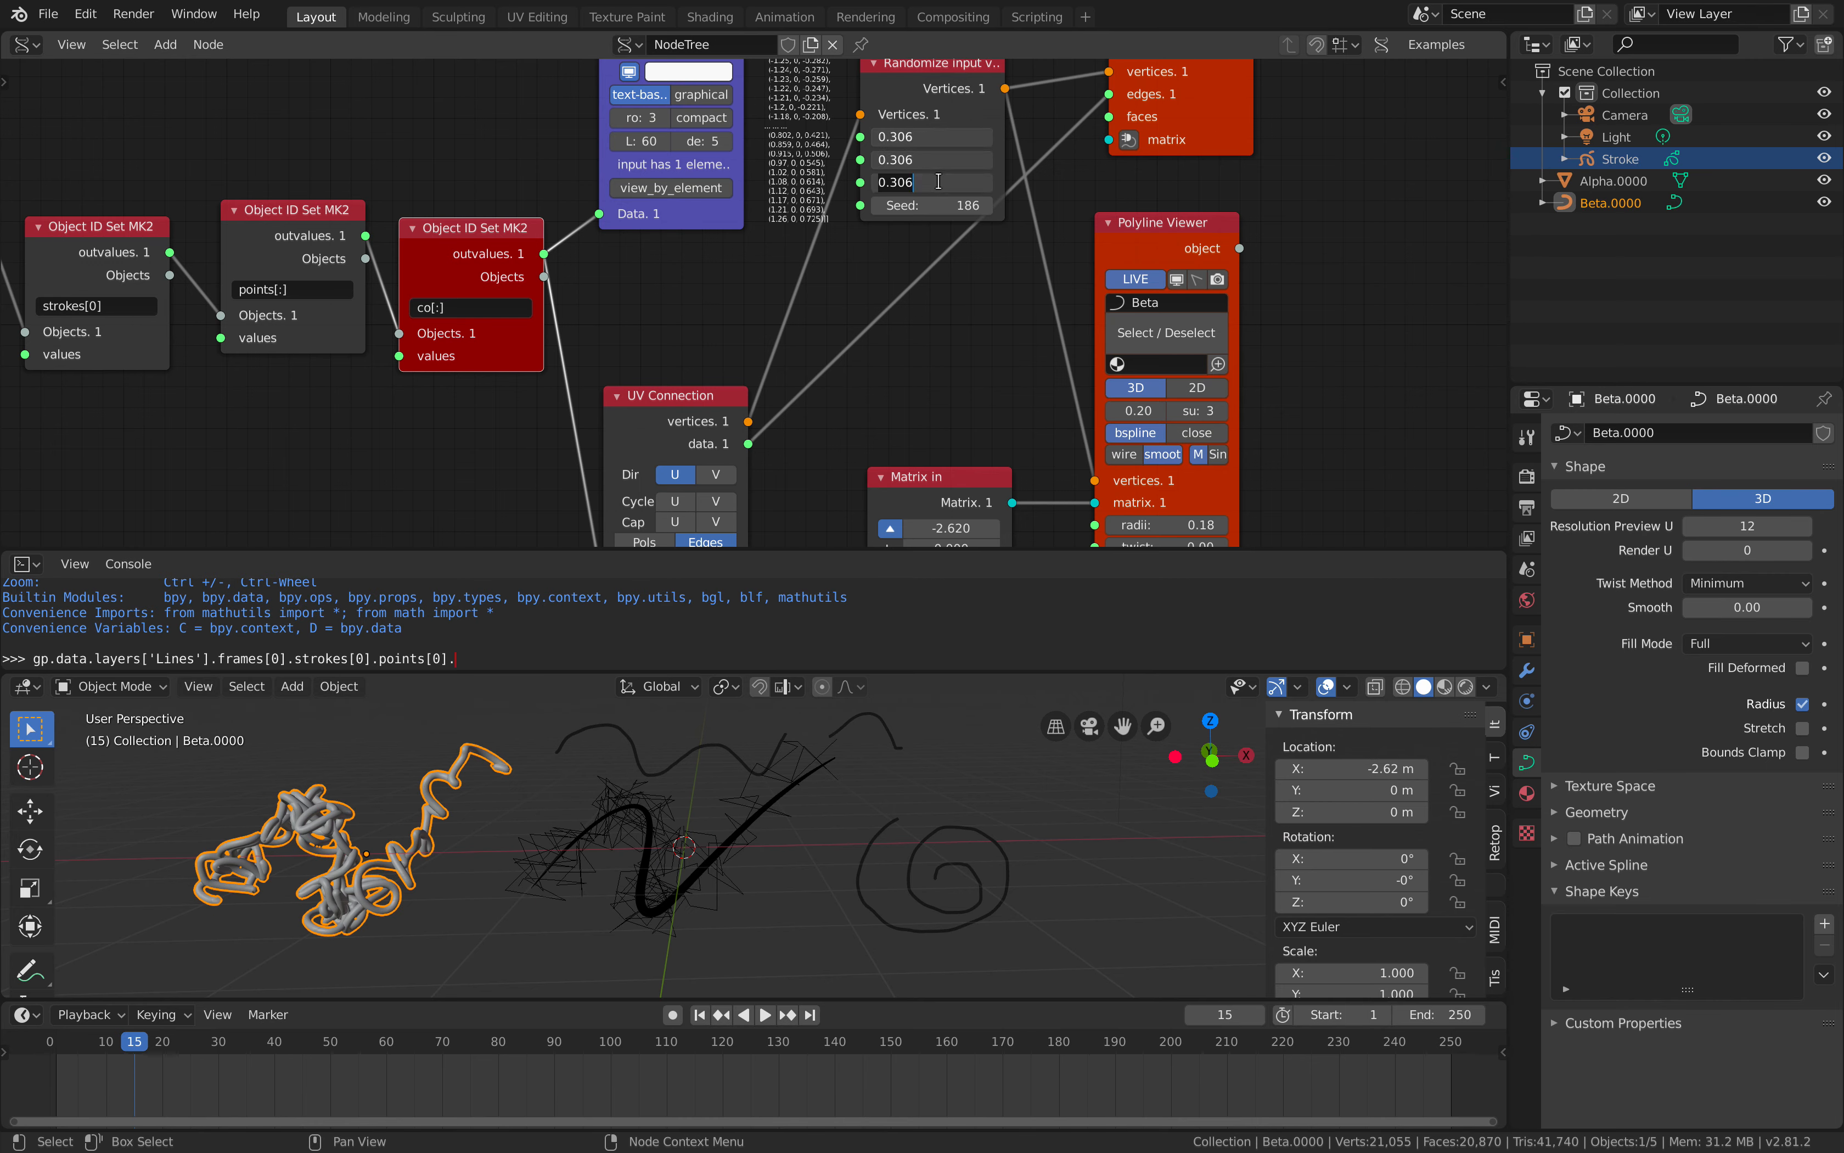
text(0)
key(Return)
mouse_move(781, 820)
middle_down()
mouse_move(730, 823)
mouse_move(780, 845)
middle_up()
key(ctrl+s)
middle_drag(871, 390, 926, 371)
scroll(925, 374, down, 3)
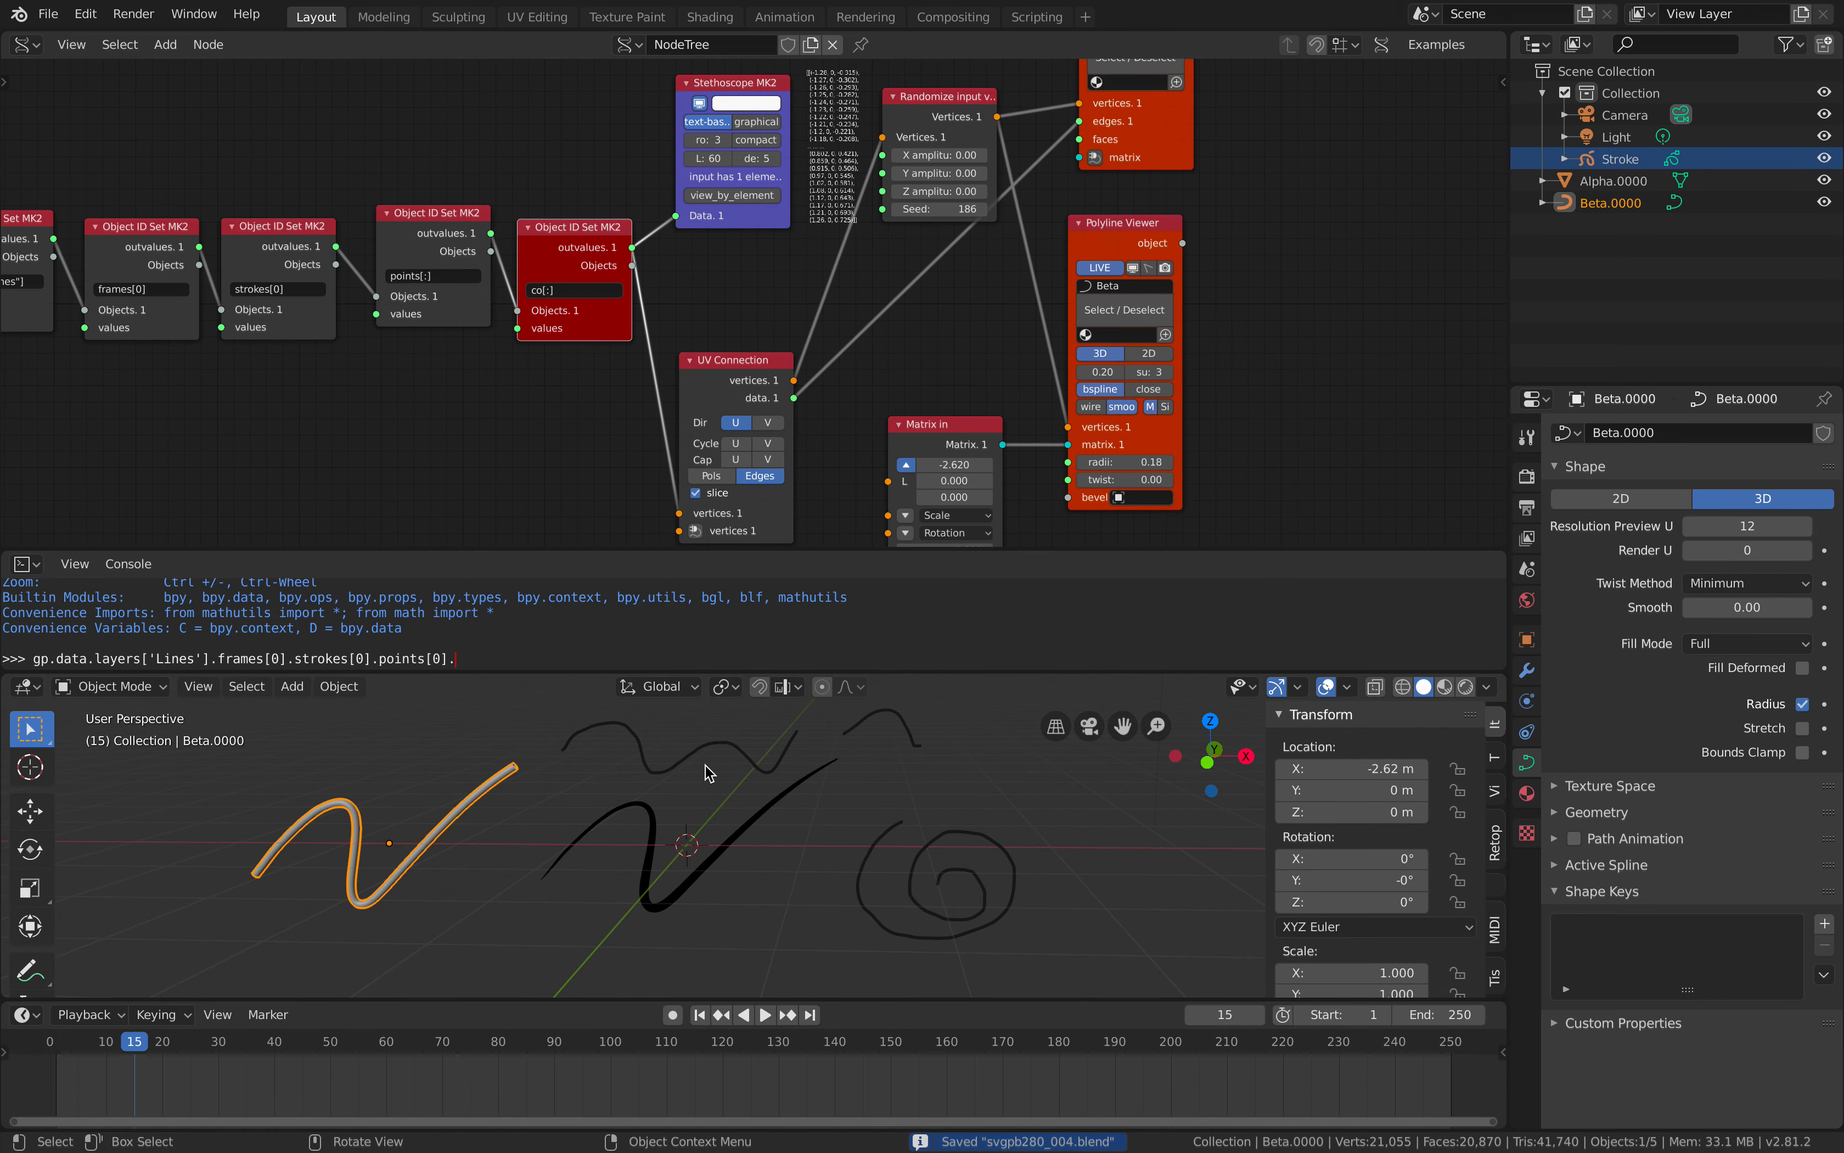
Reopen sv_gp_b280_002.blend and change the last Object ID Set MK2 node's attribute to co[:].
middle_drag(181, 83, 251, 98)
click(48, 14)
mouse_move(102, 83)
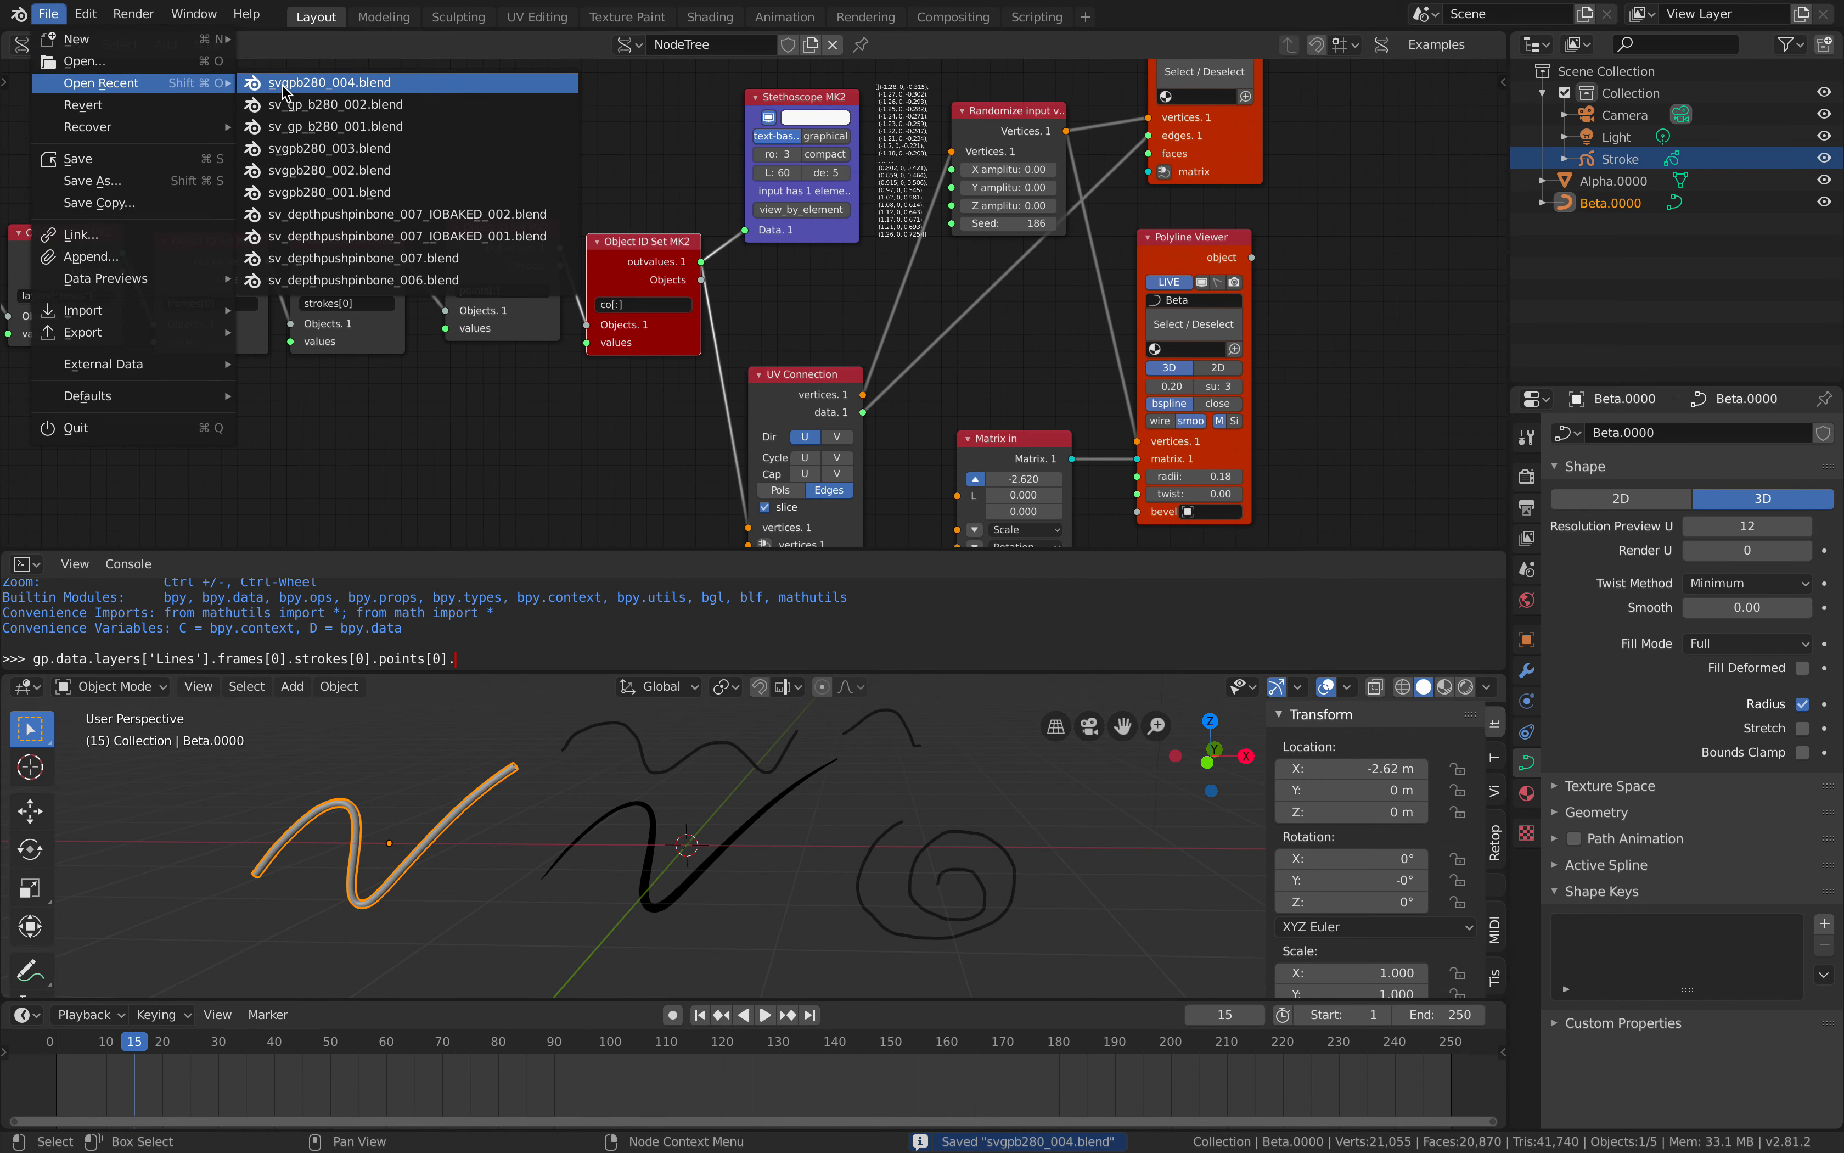
click(299, 104)
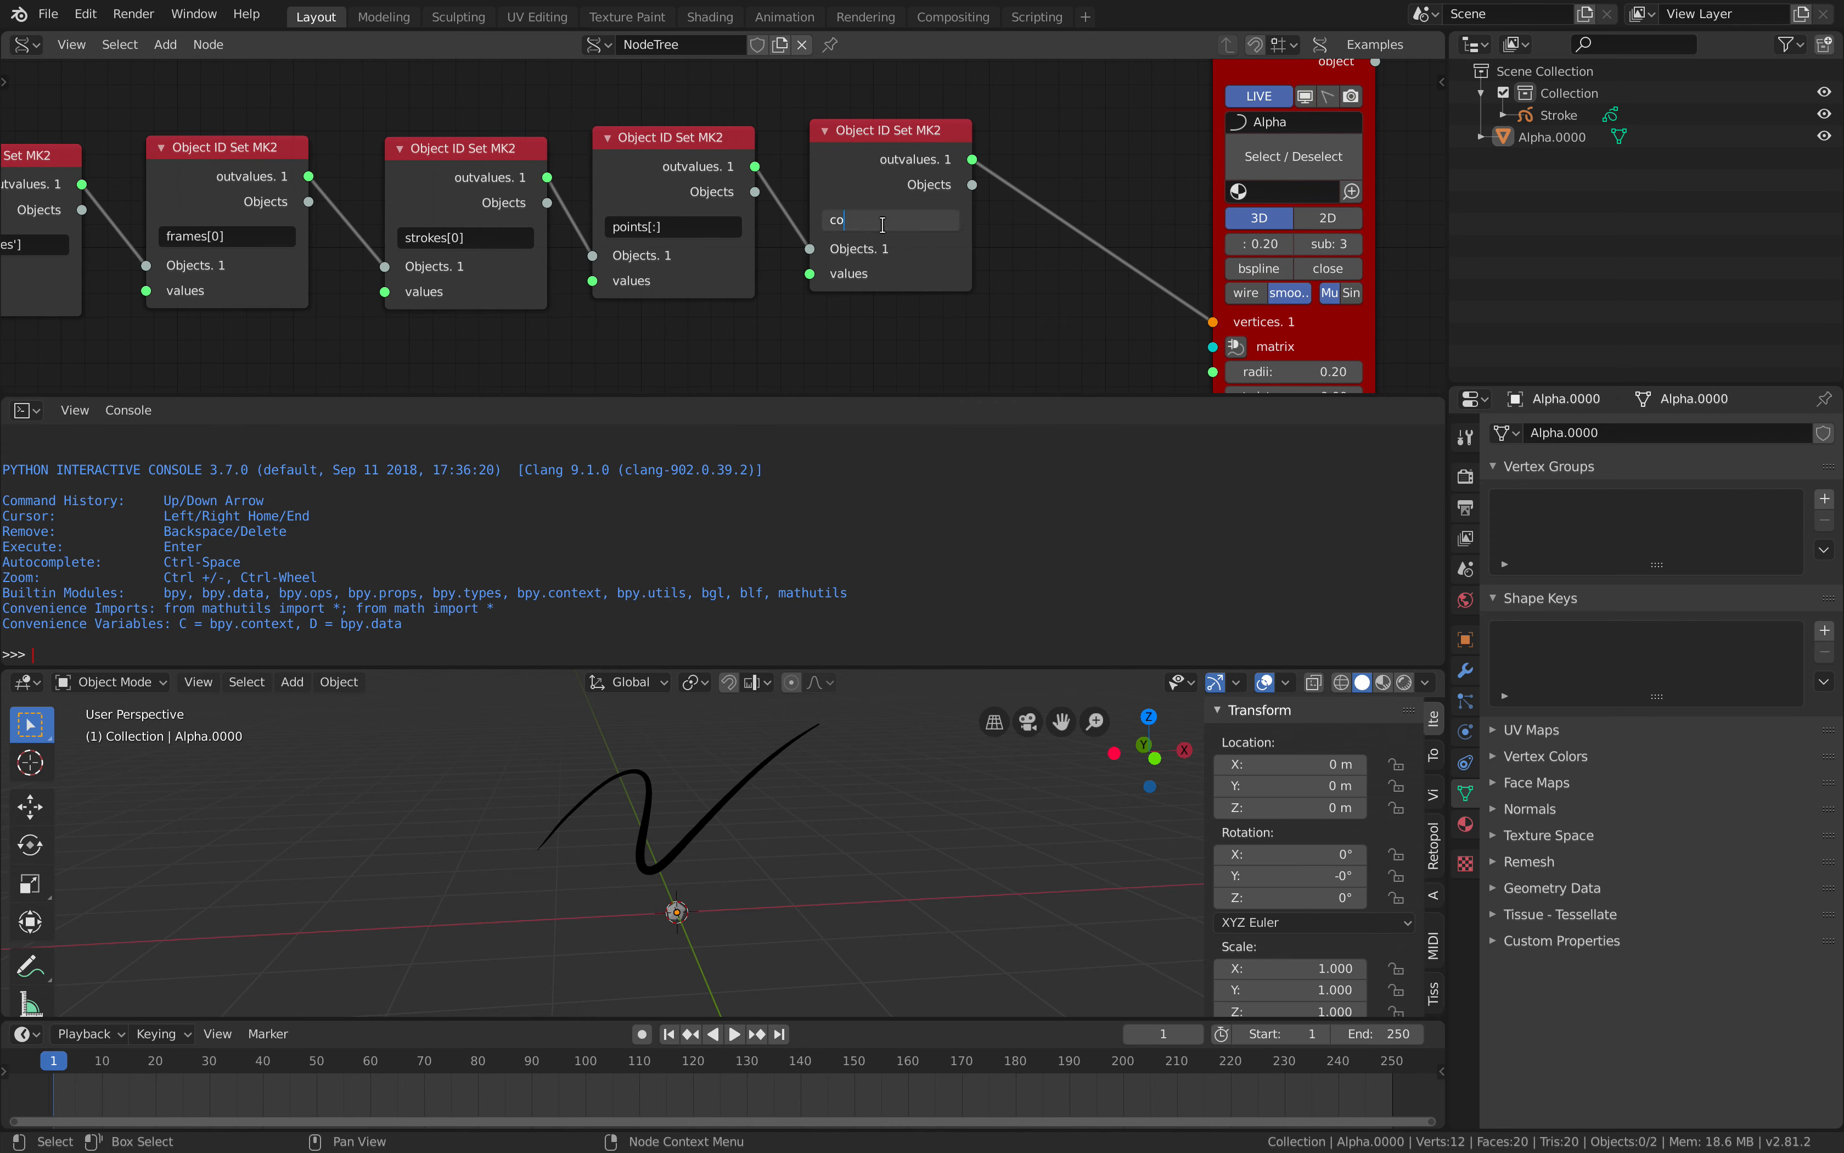
key(Return)
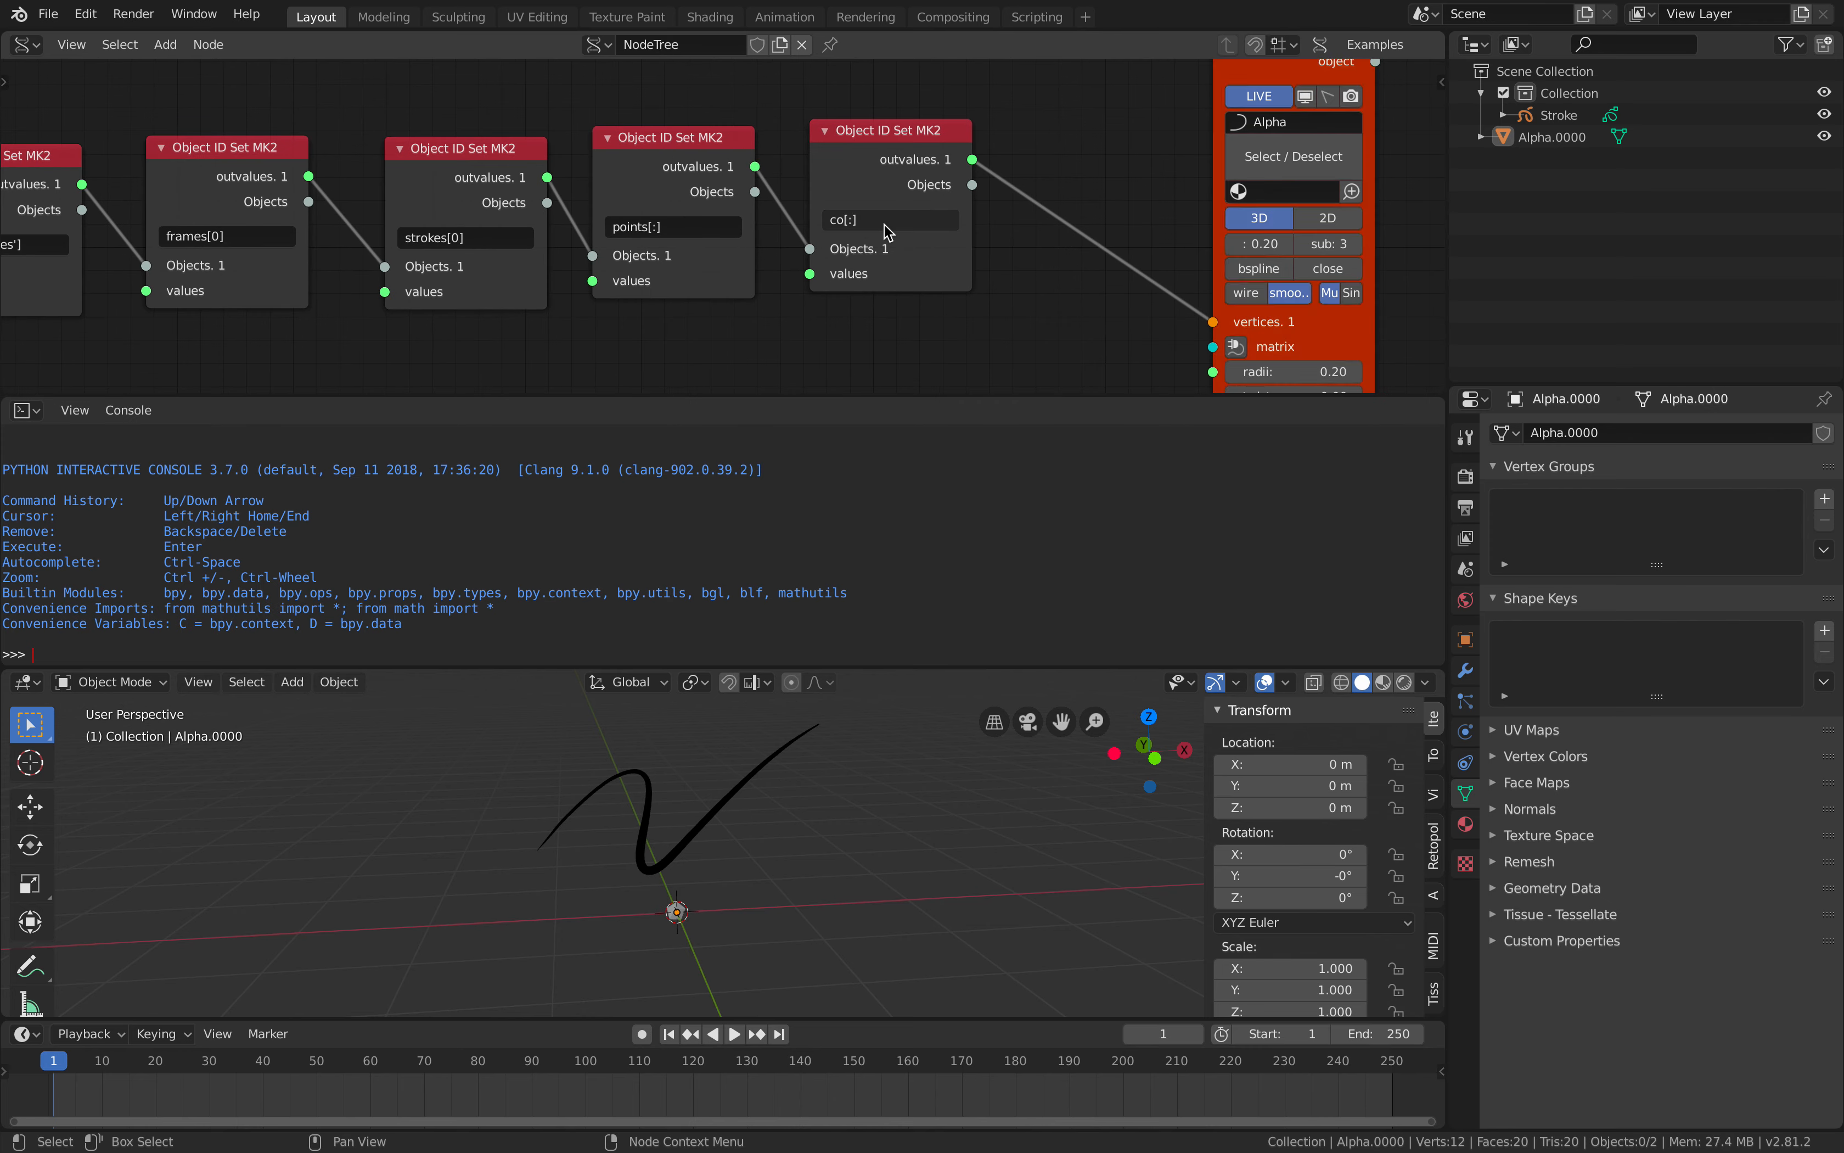
Delete the Polyline Viewer node connected to the co[:] node.
middle_drag(917, 206, 697, 200)
scroll(698, 200, down, 2)
click(1049, 290)
key(x)
Add an IcoSphere node beside the co[:] node.
middle_drag(1049, 290, 1038, 304)
key(shift+a)
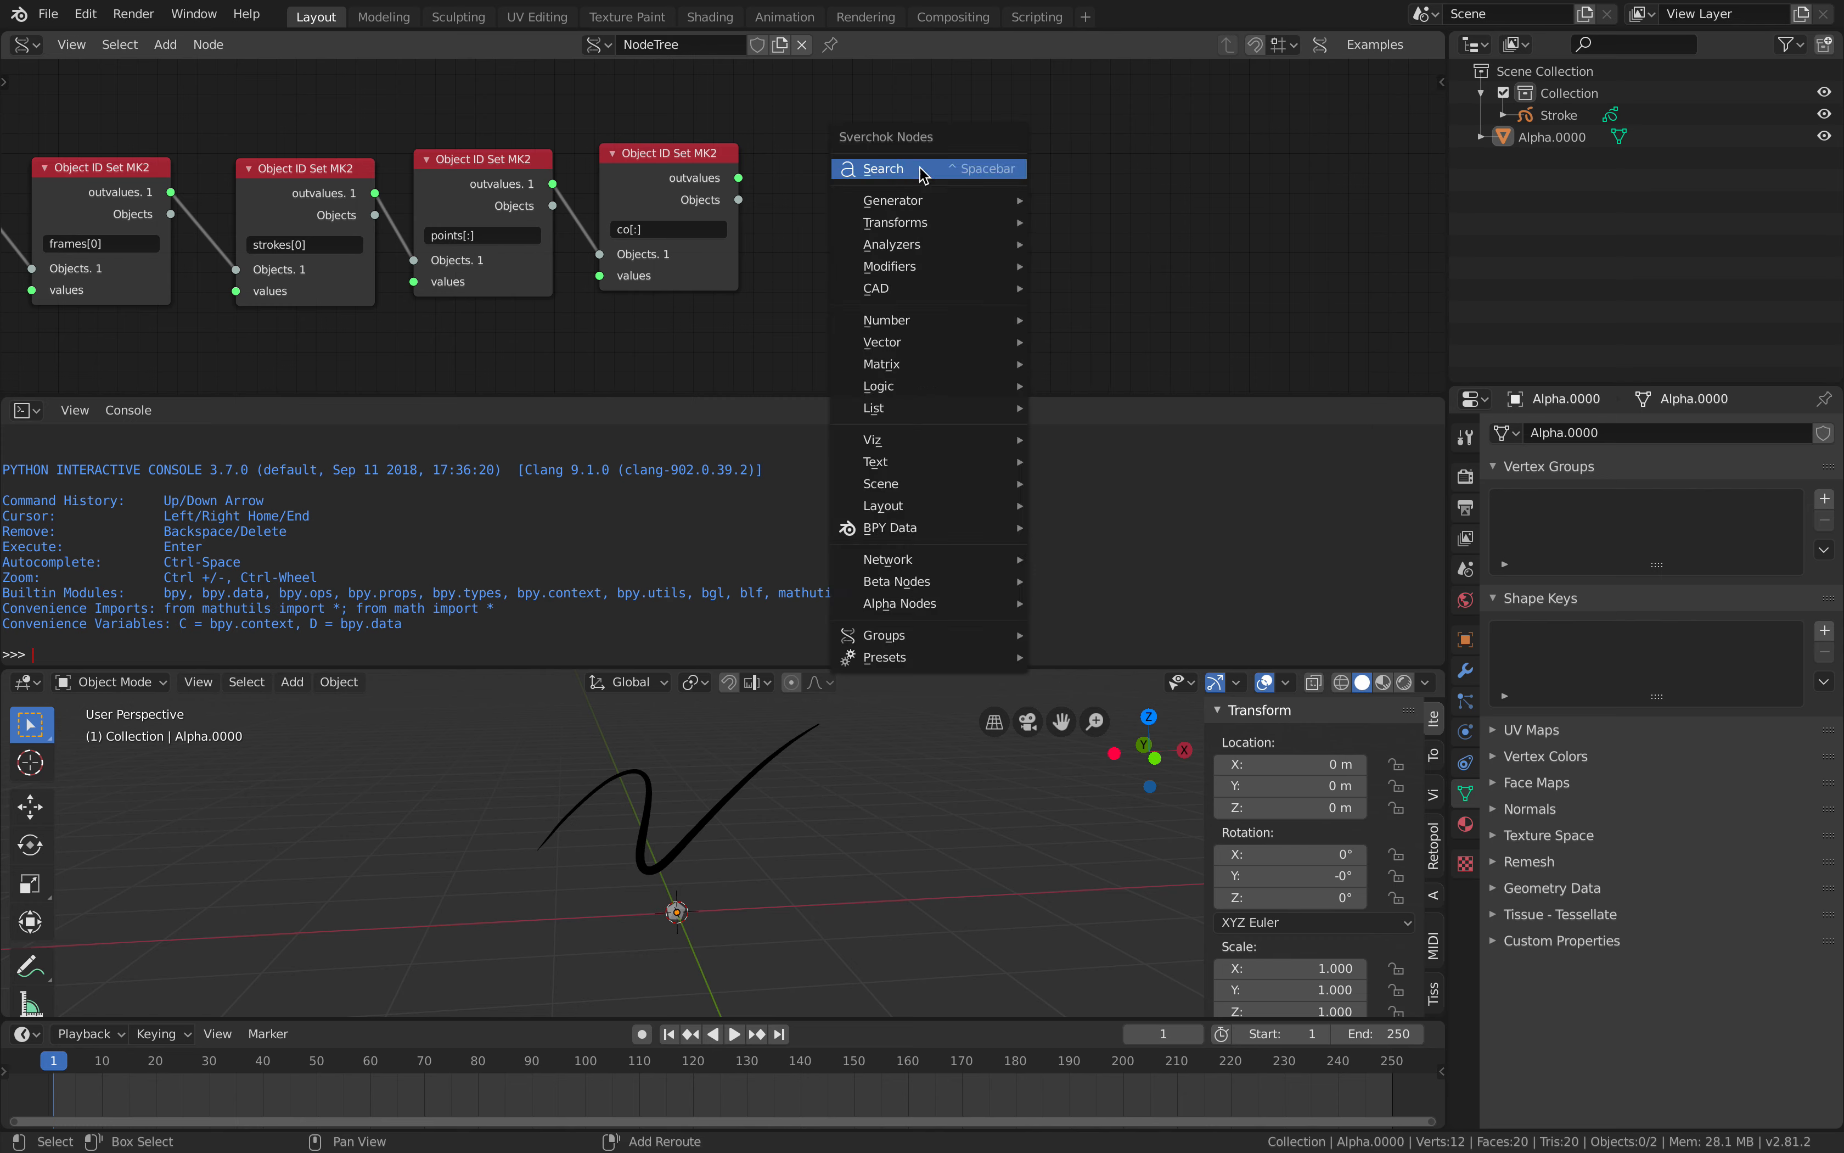
click(922, 169)
text(ico)
key(Return)
click(771, 98)
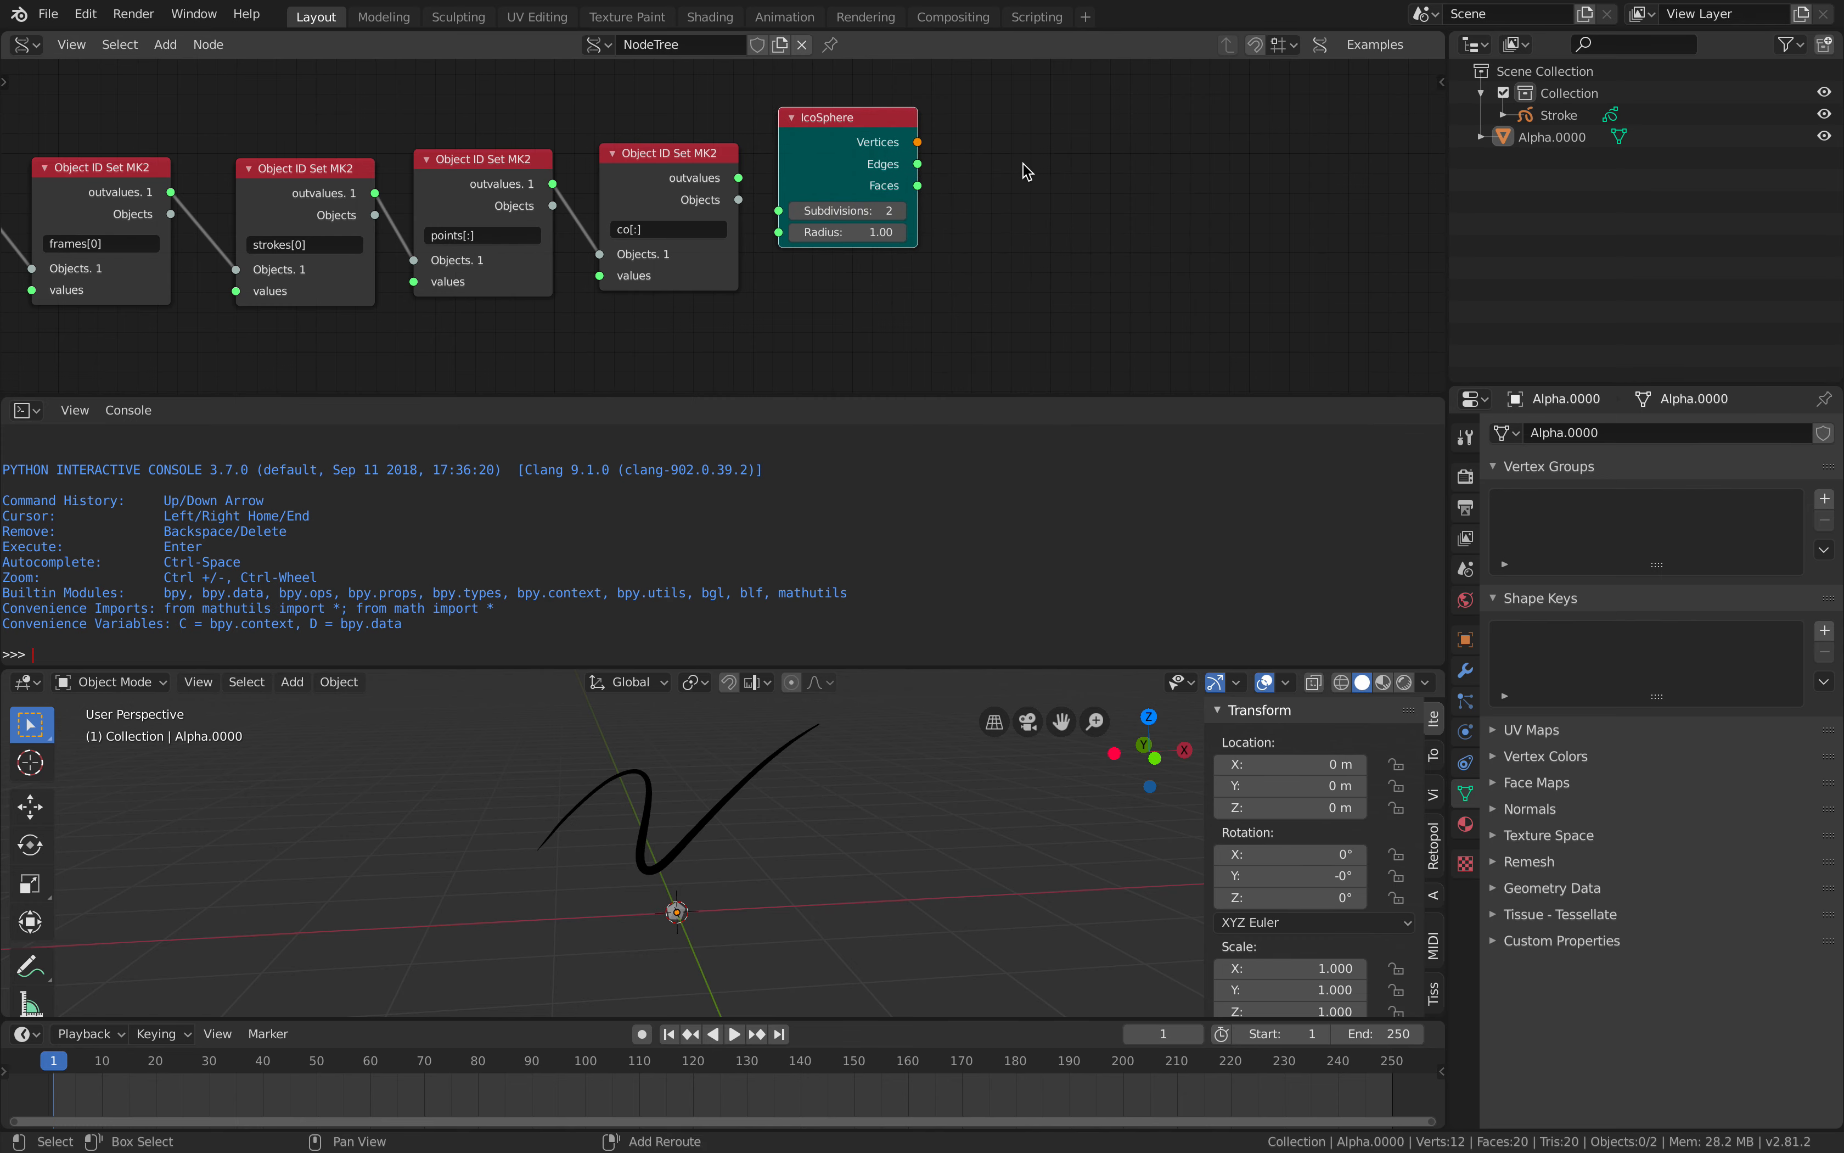
Add a Viewer BMesh node beyond the IcoSphere node.
key(alt+space)
text(bme)
key(Return)
click(983, 127)
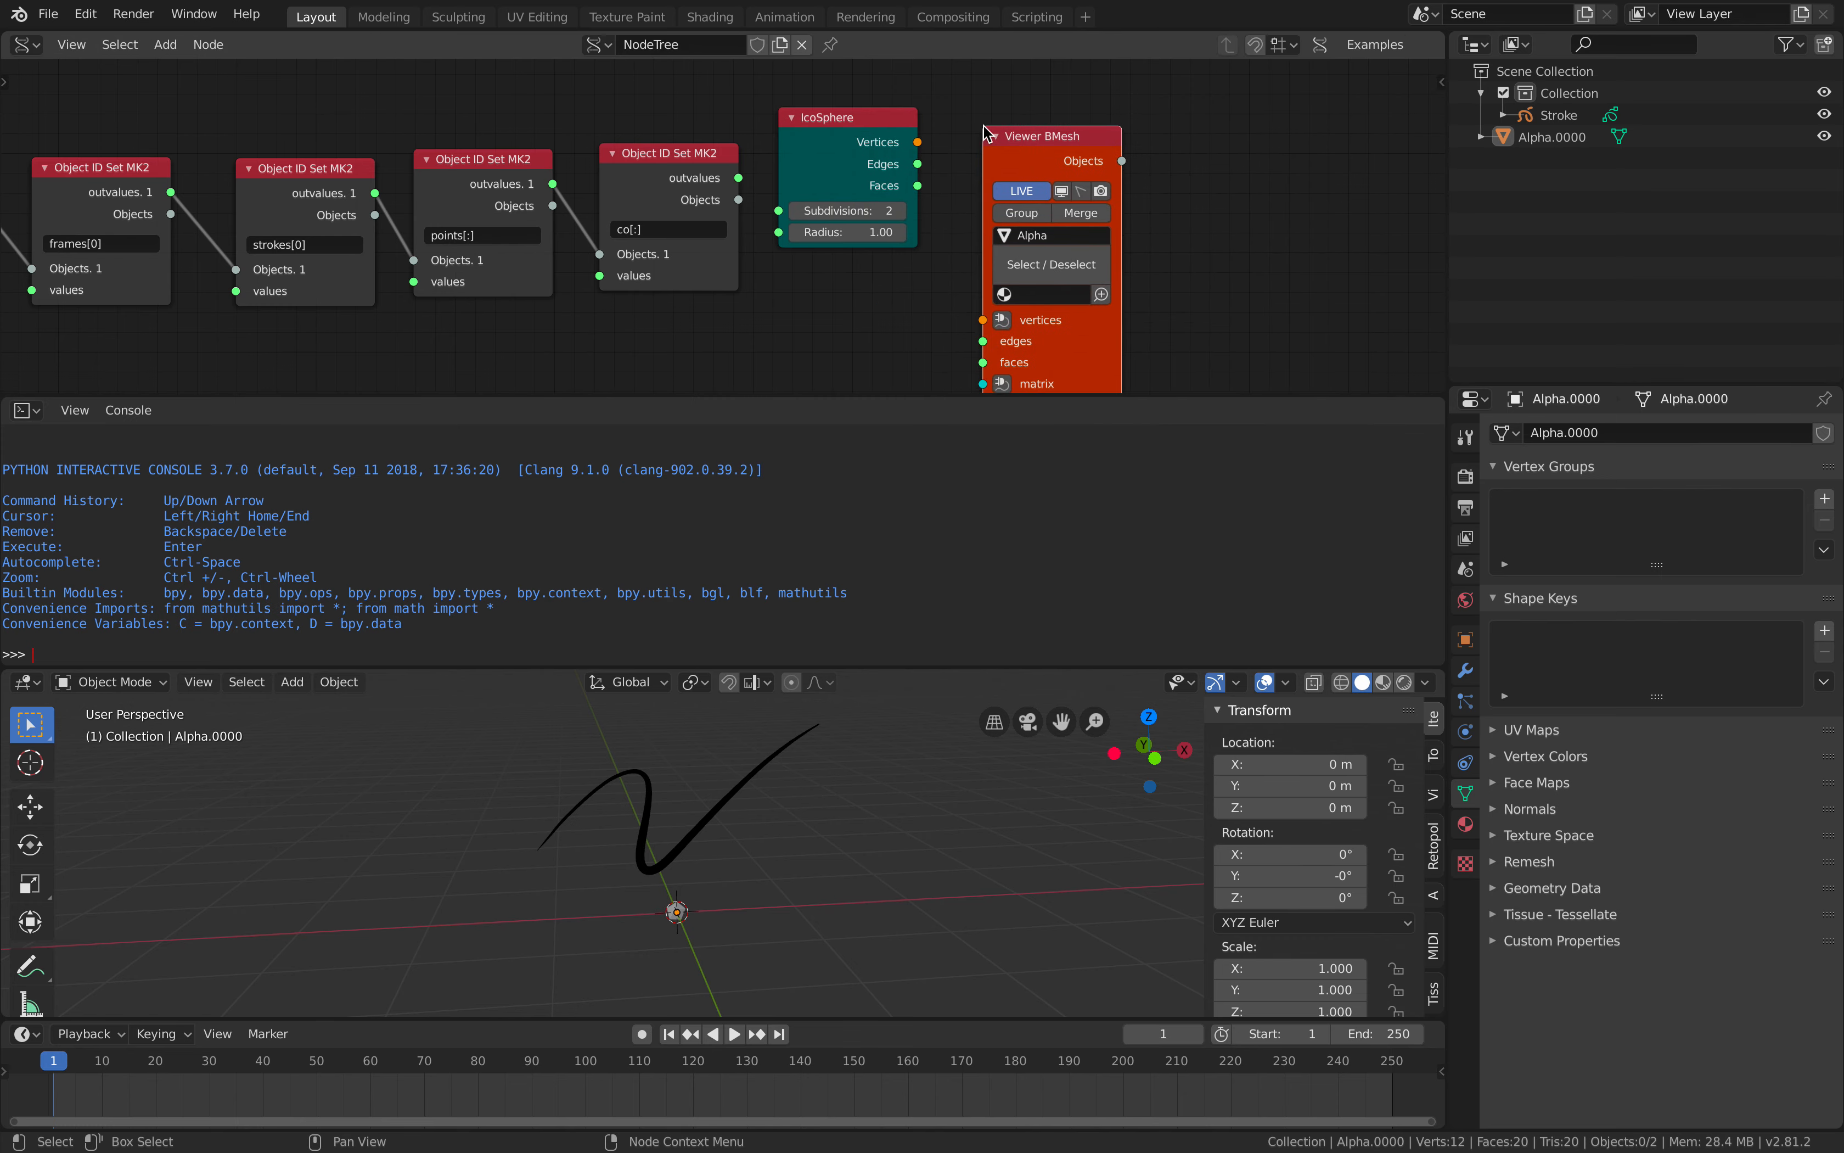
Connect the co[:] outvalues to the Viewer BMesh's matrix input and the IcoSphere's vertices and faces to its matching inputs.
middle_drag(761, 182, 631, 141)
drag(612, 135, 632, 151)
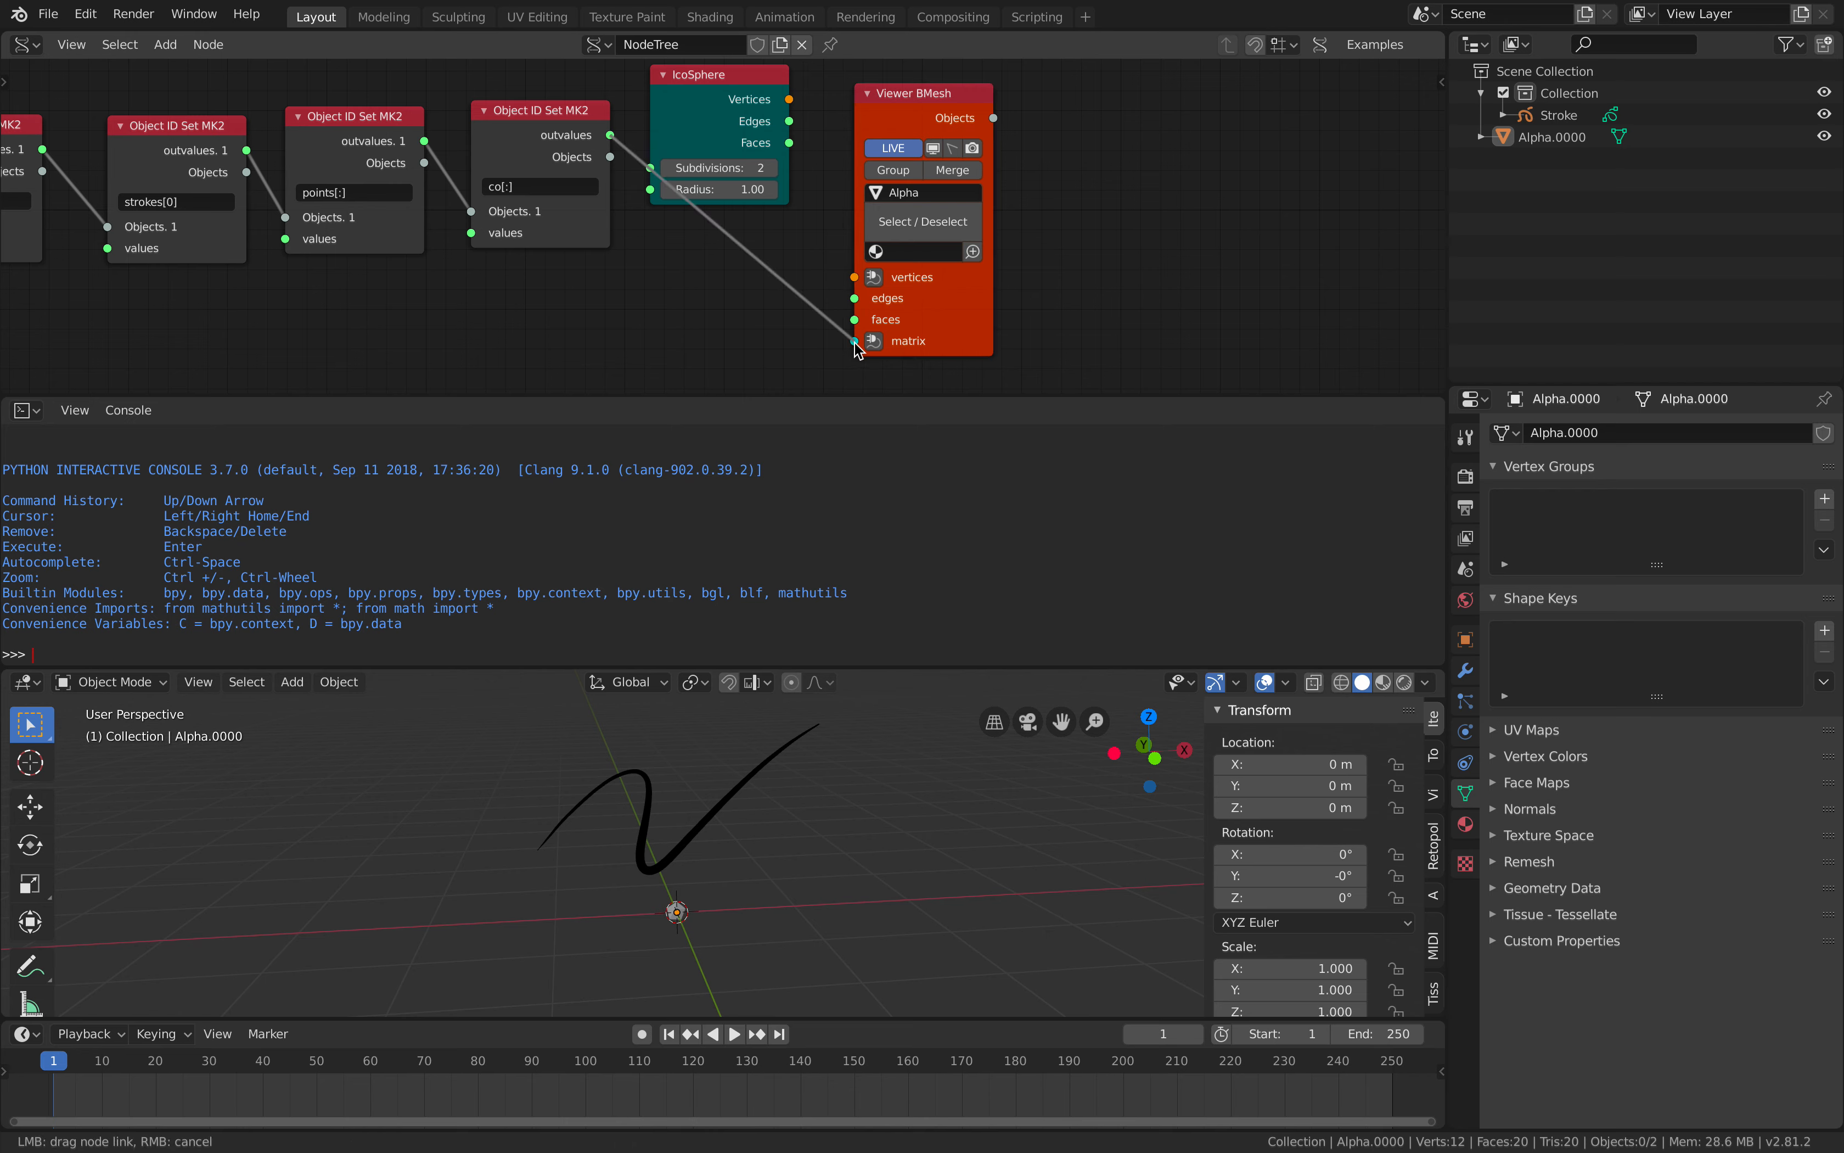
drag(854, 343, 856, 343)
drag(975, 299, 1053, 271)
drag(792, 100, 934, 249)
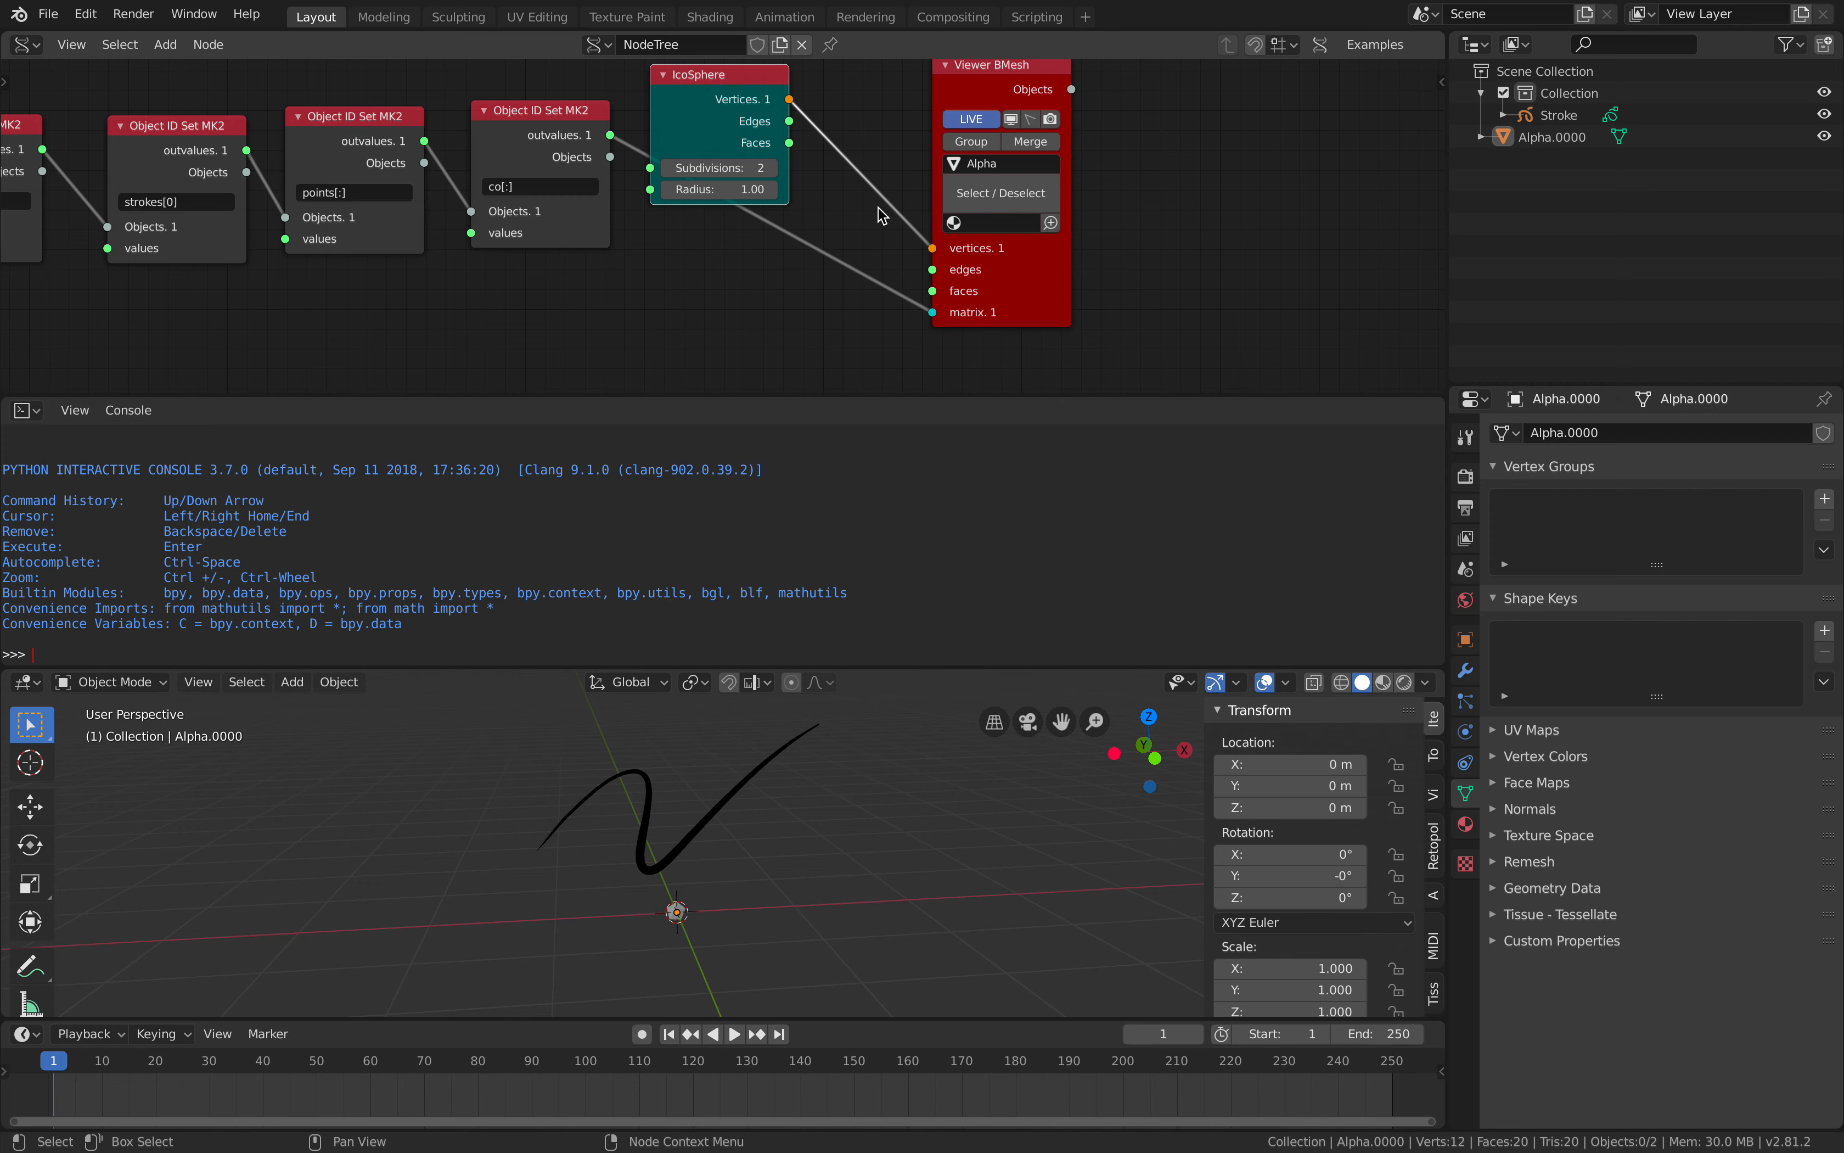
drag(790, 144, 933, 291)
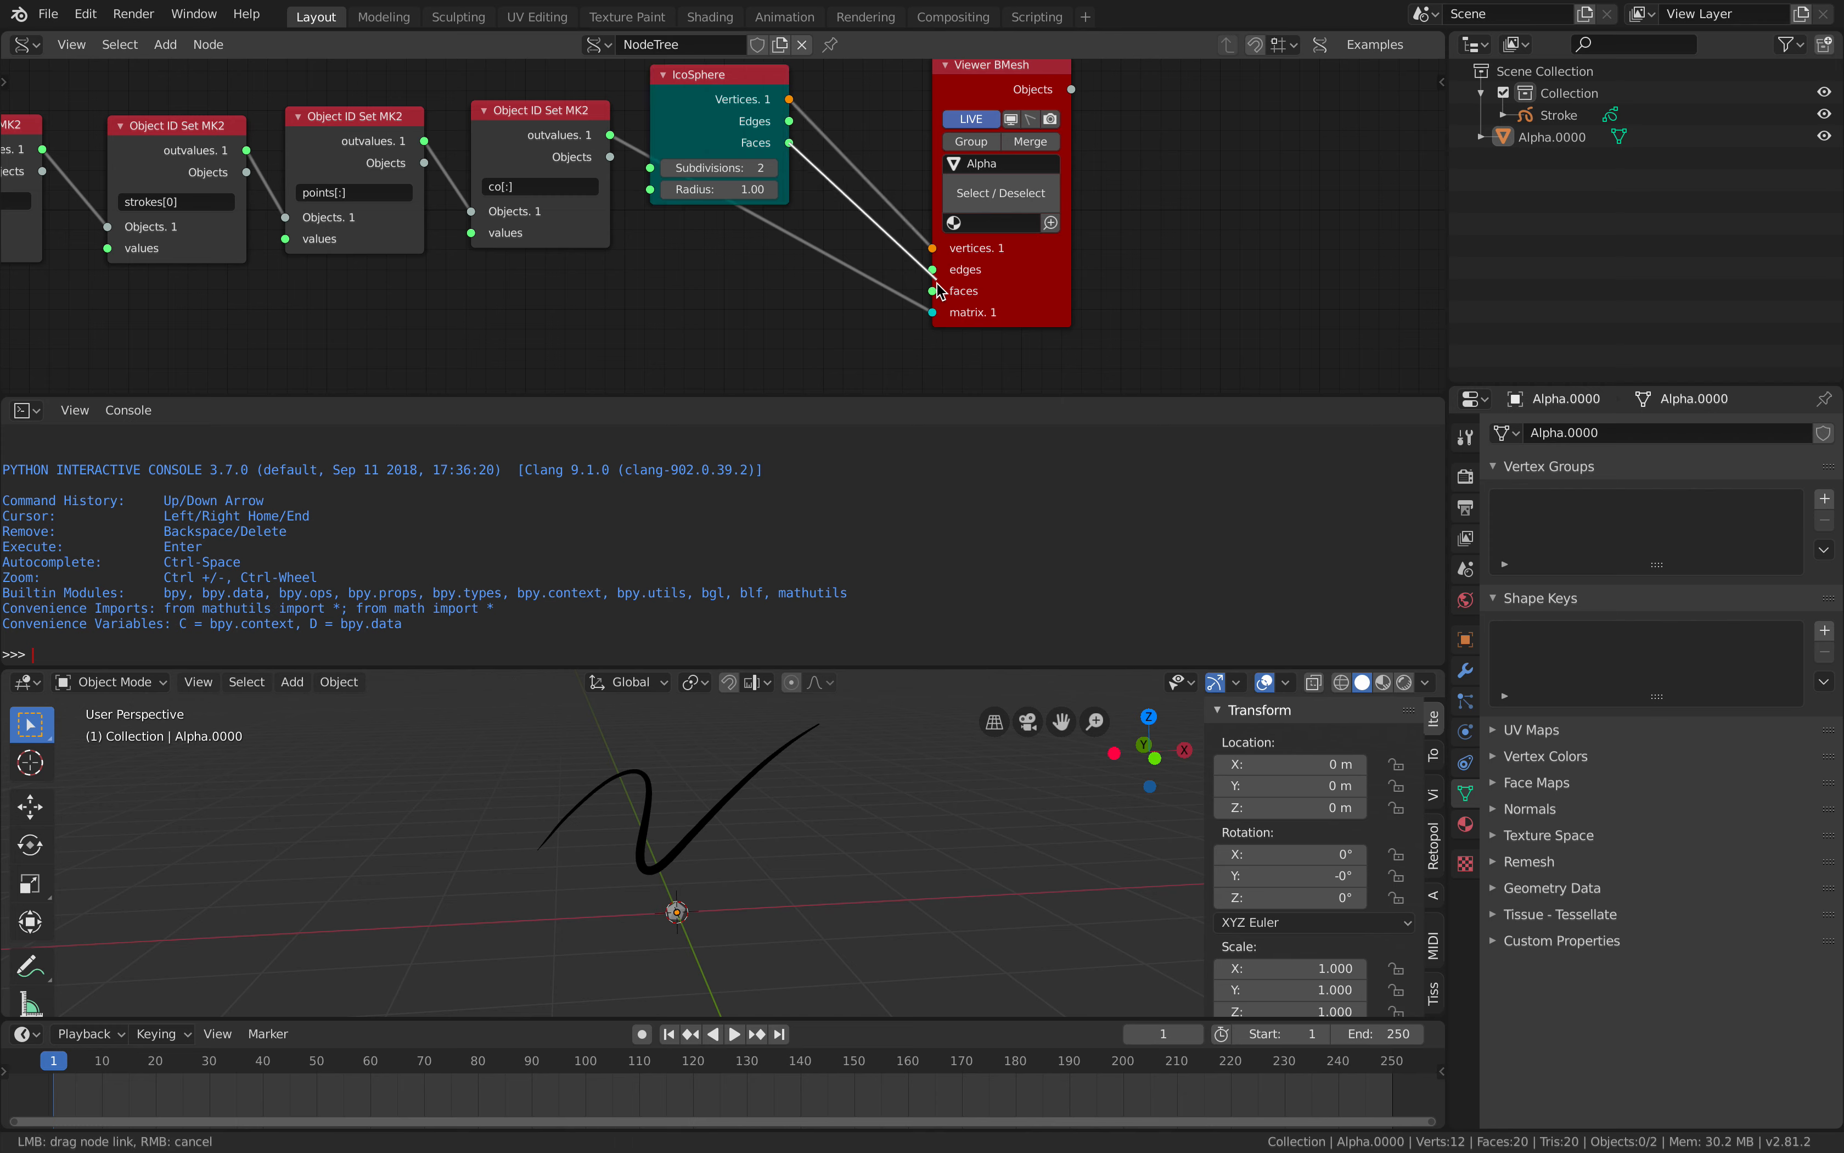
Set the IcoSphere node's subdivisions to 1 and move the node slightly away from the co[:] node.
click(668, 168)
drag(705, 107, 763, 95)
middle_drag(1034, 274, 964, 319)
Add a Stethoscope node beyond Viewer BMesh and connect the co[:] outvalues to its data input to inspect the coordinates.
key(shift+a)
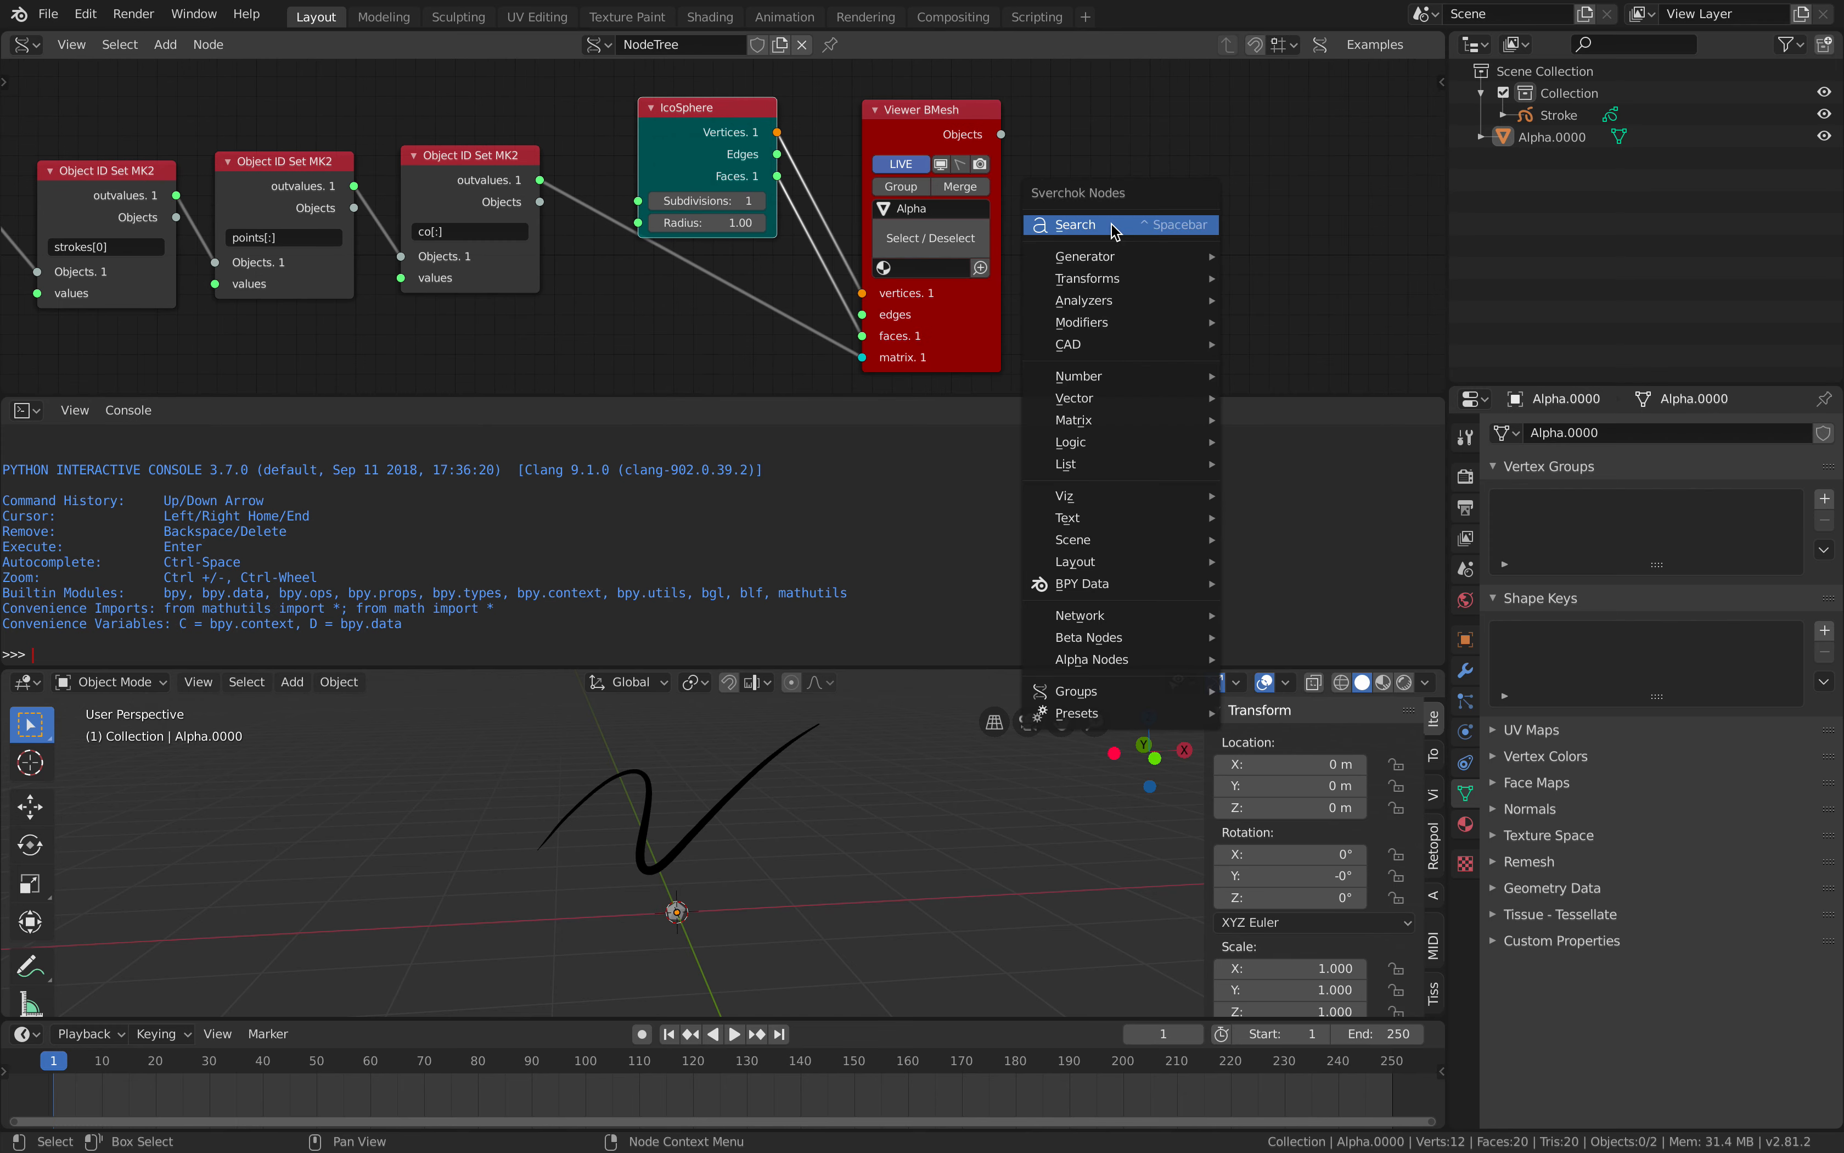
click(1111, 224)
text(ste)
click(1140, 292)
click(1107, 135)
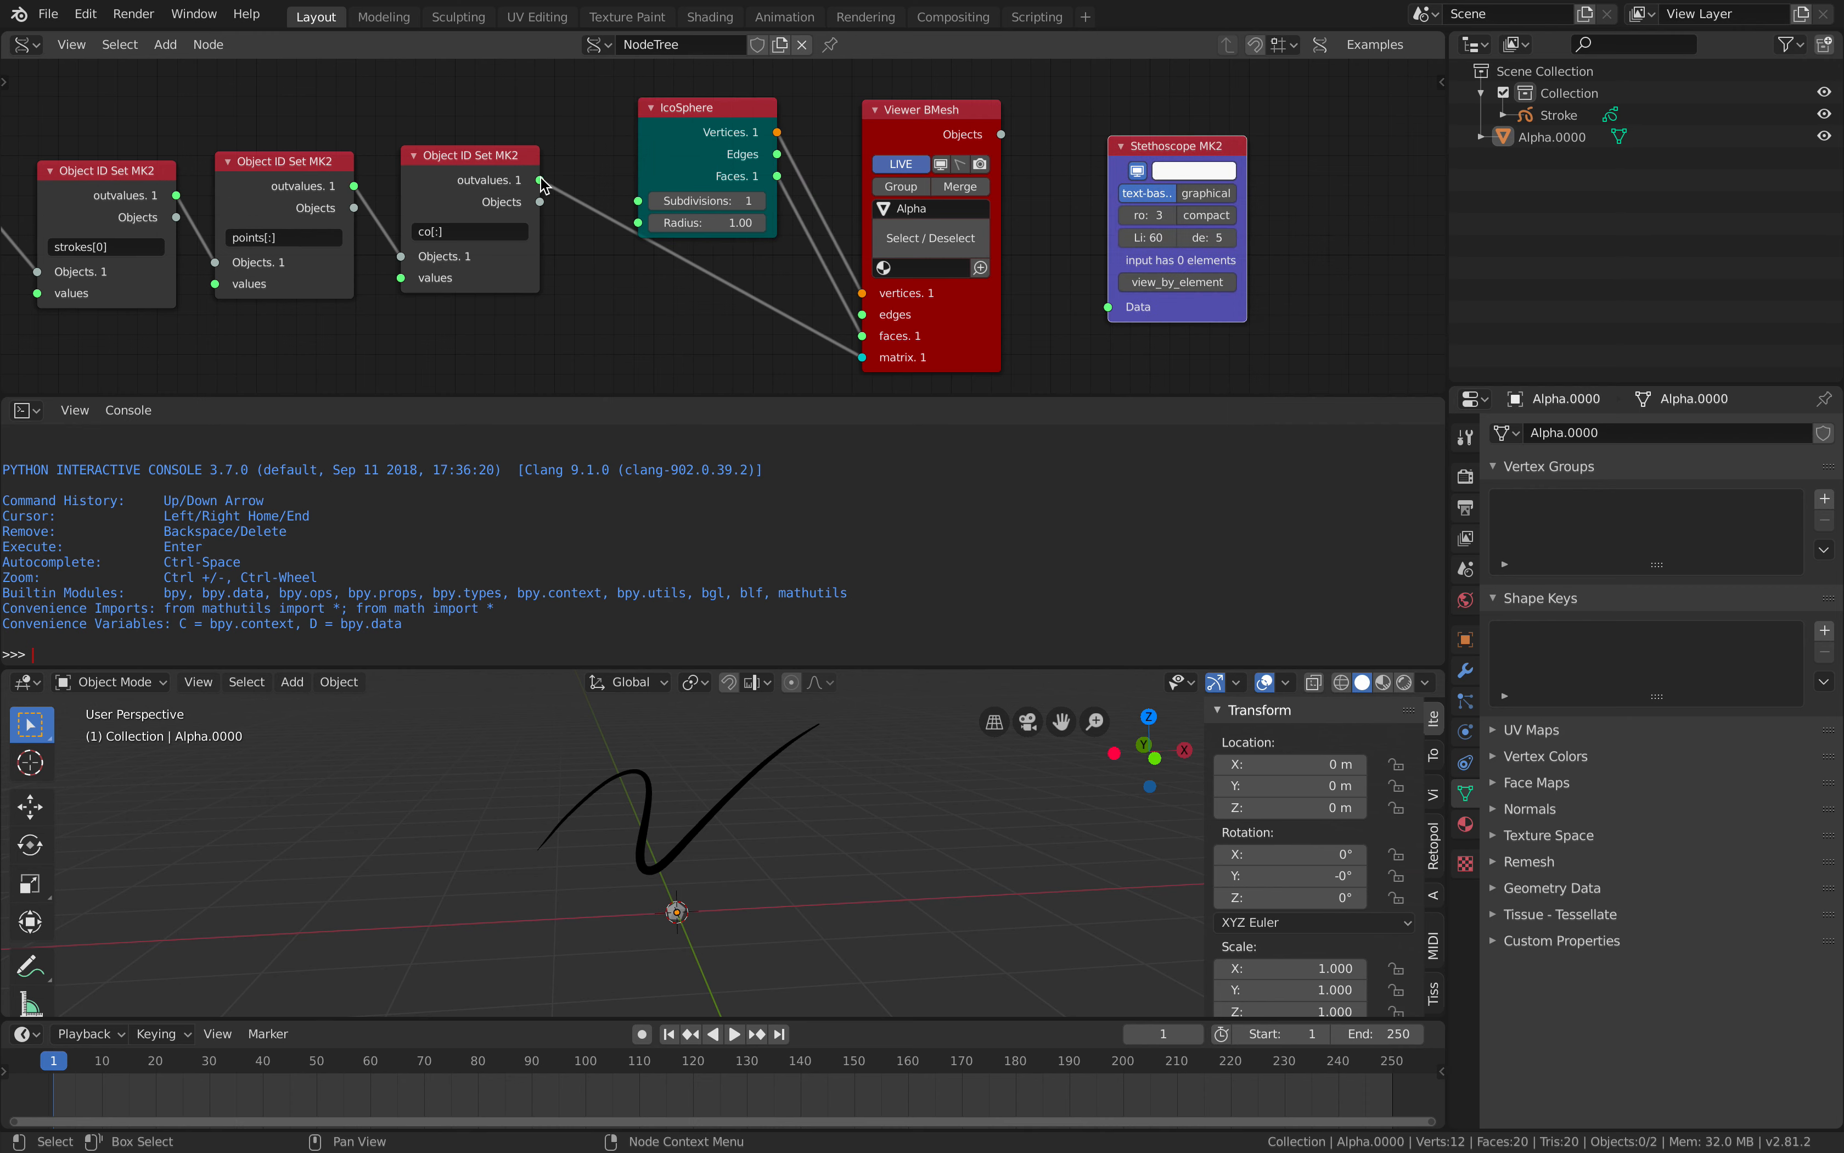
drag(540, 180, 1107, 306)
middle_drag(1040, 255, 885, 202)
scroll(915, 263, up, 3)
scroll(1281, 126, up, 2)
scroll(1087, 266, down, 3)
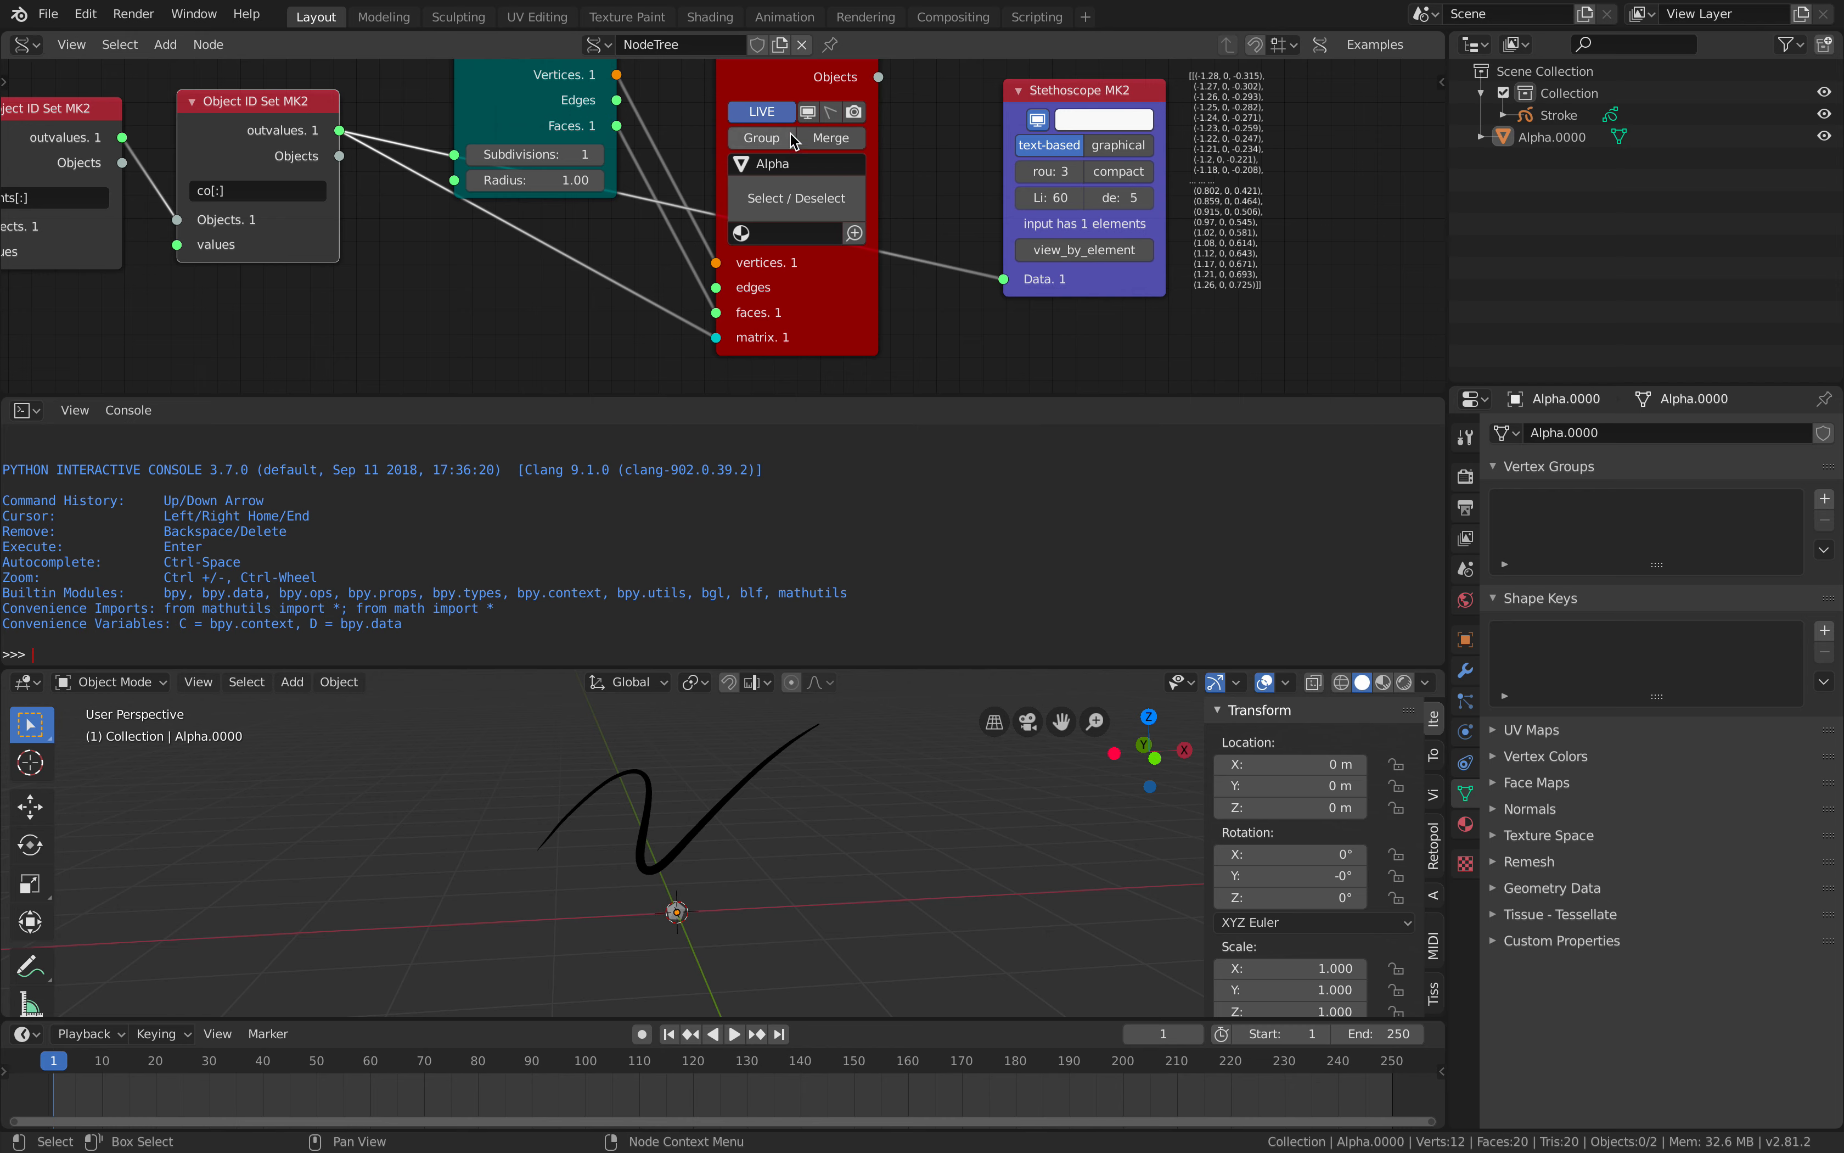
click(766, 90)
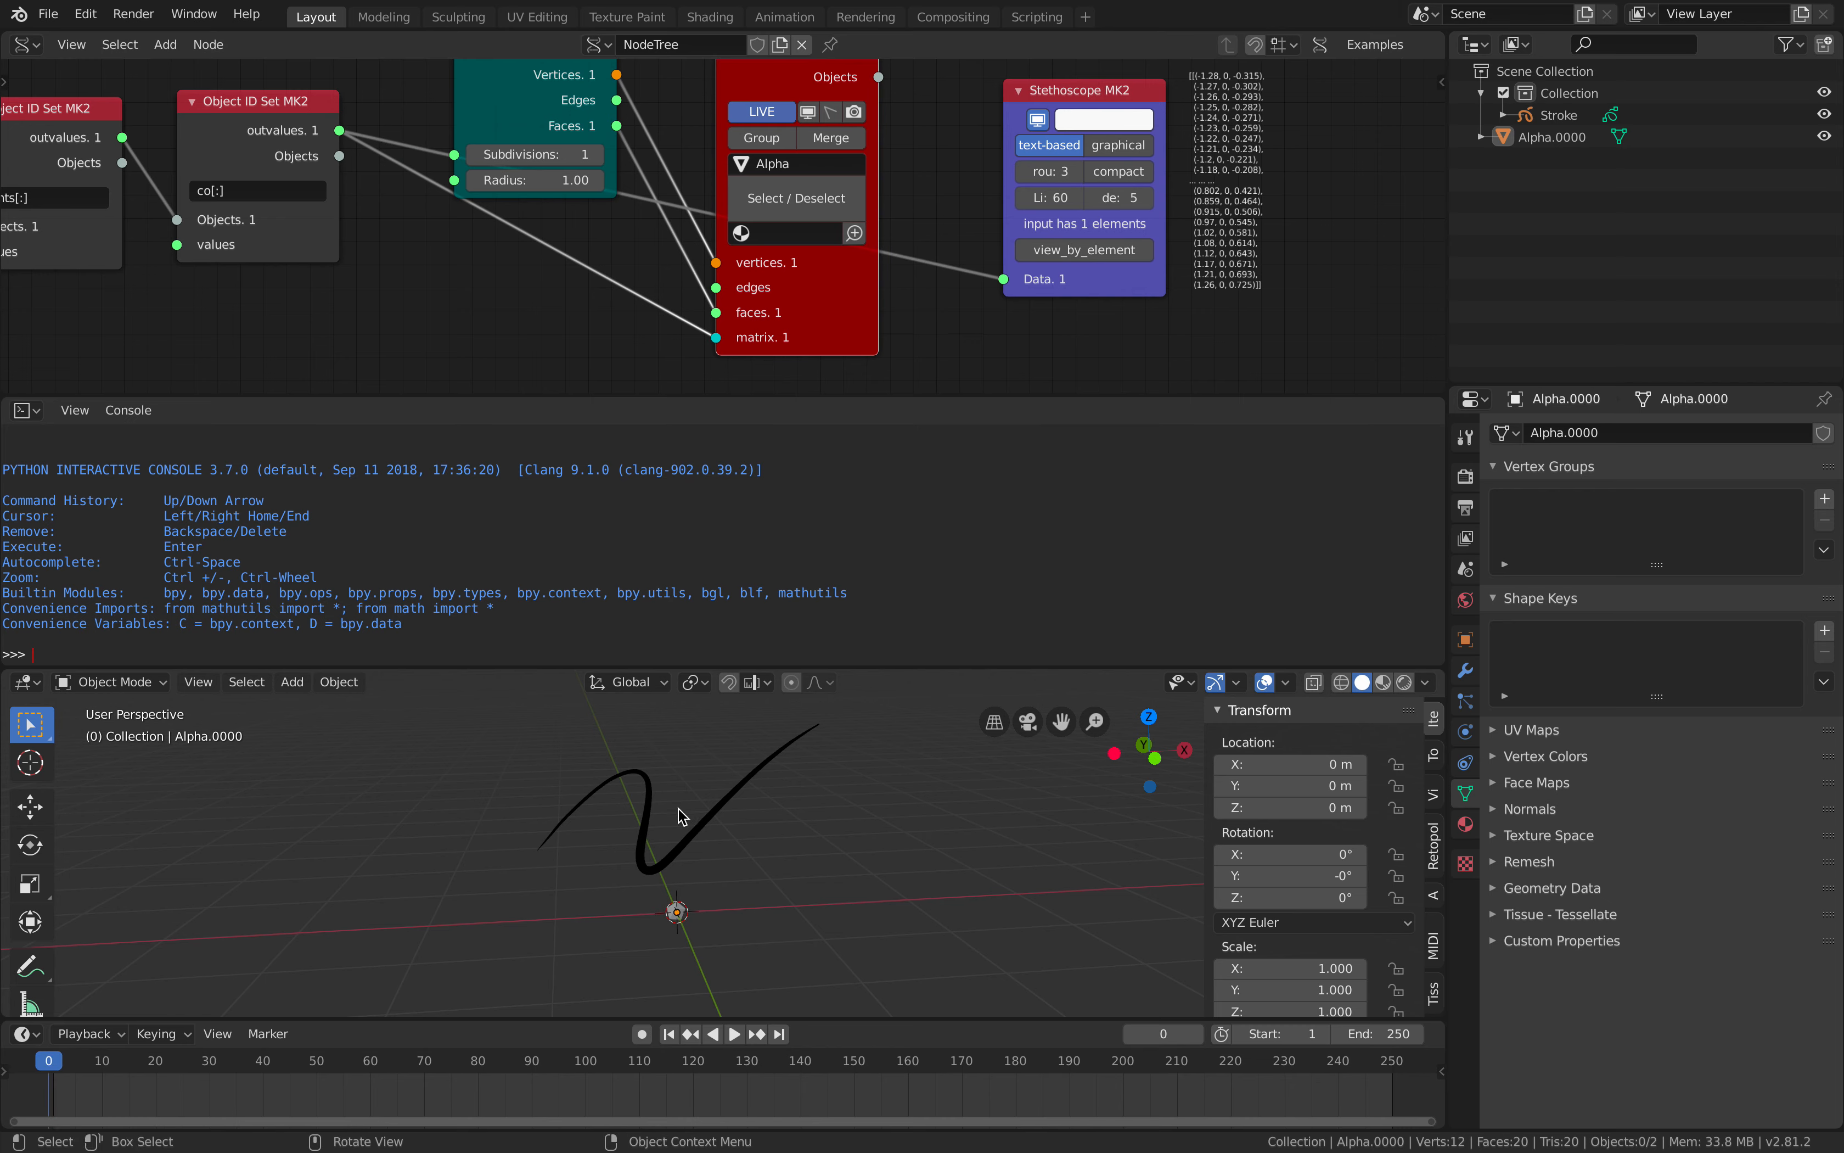
Save the blend file.
scroll(576, 280, left, 10)
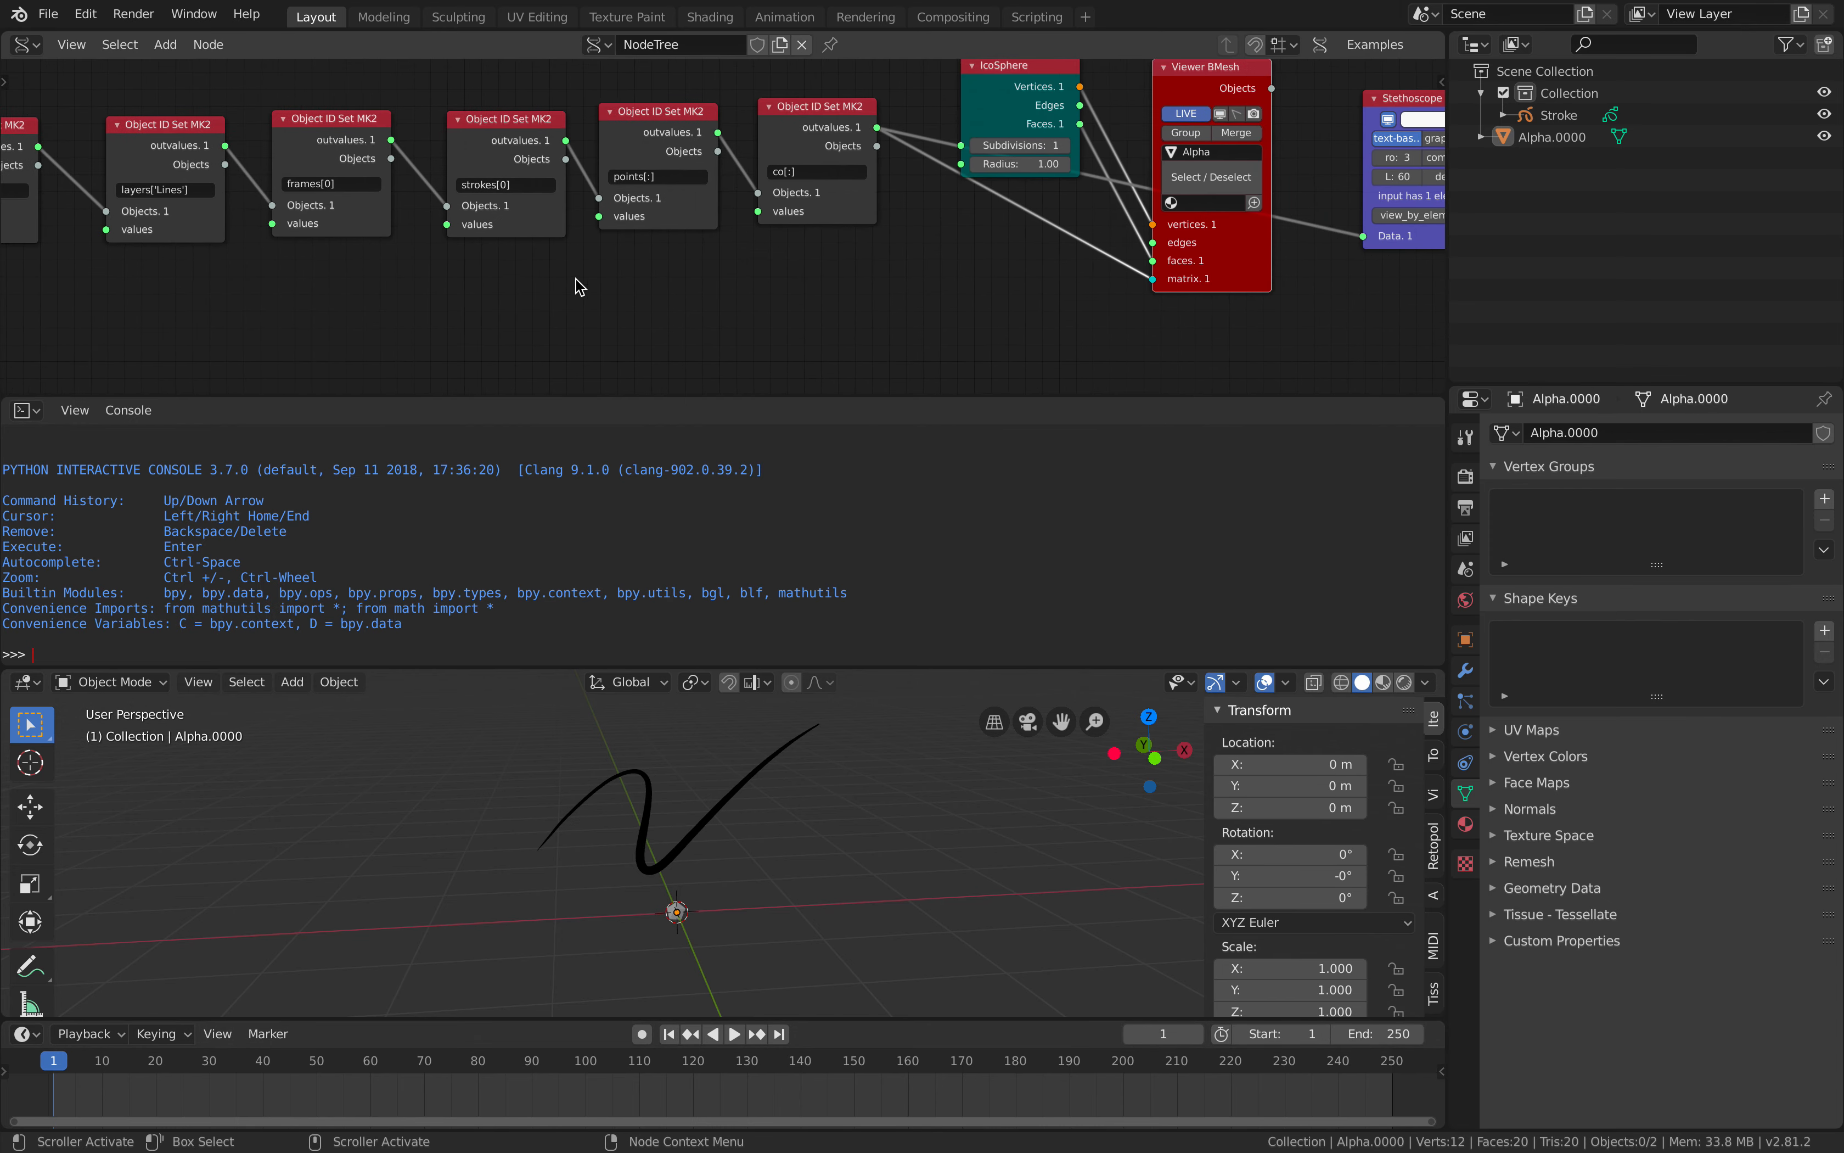
key(ctrl+s)
scroll(751, 267, up, 2)
Clear the Object ID Selector's object name and pick Stroke again.
drag(394, 198, 392, 178)
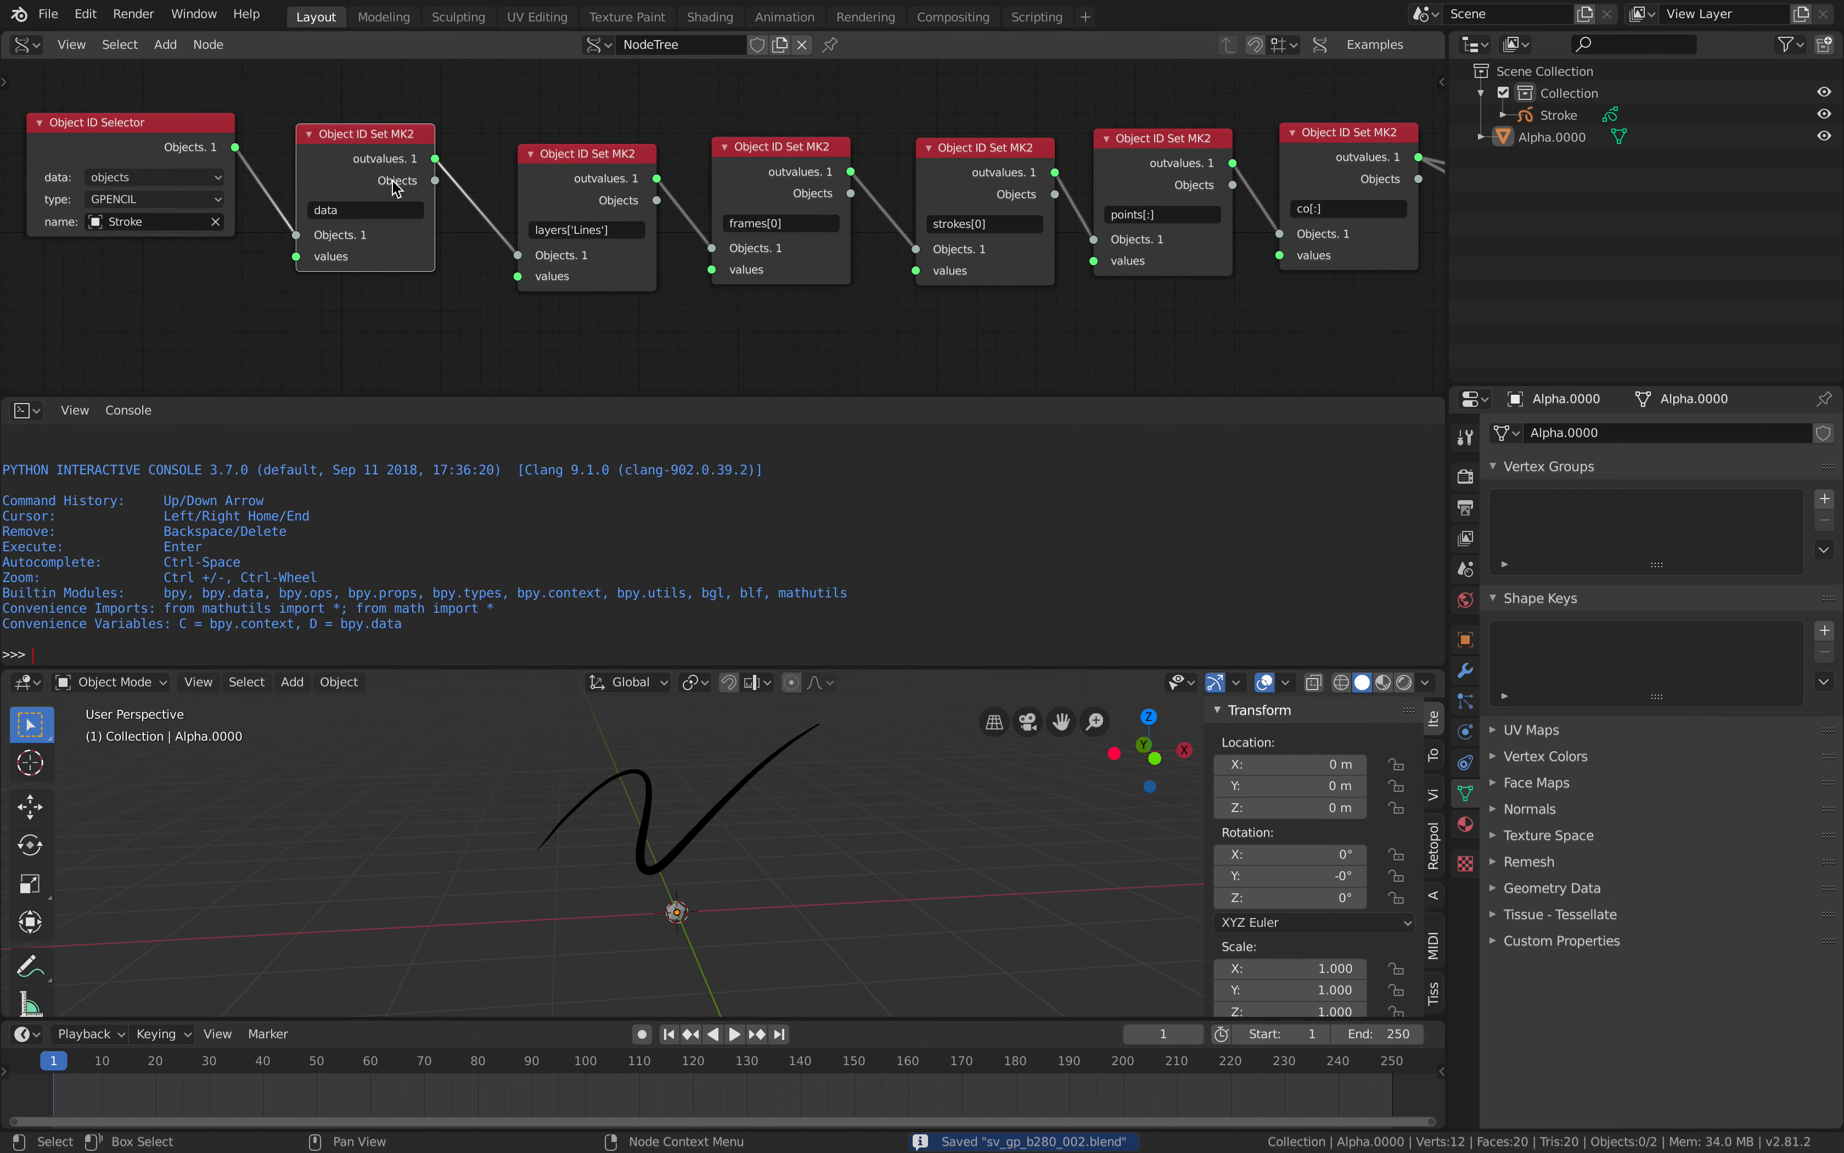
scroll(343, 198, left, 5)
drag(273, 170, 258, 205)
click(267, 273)
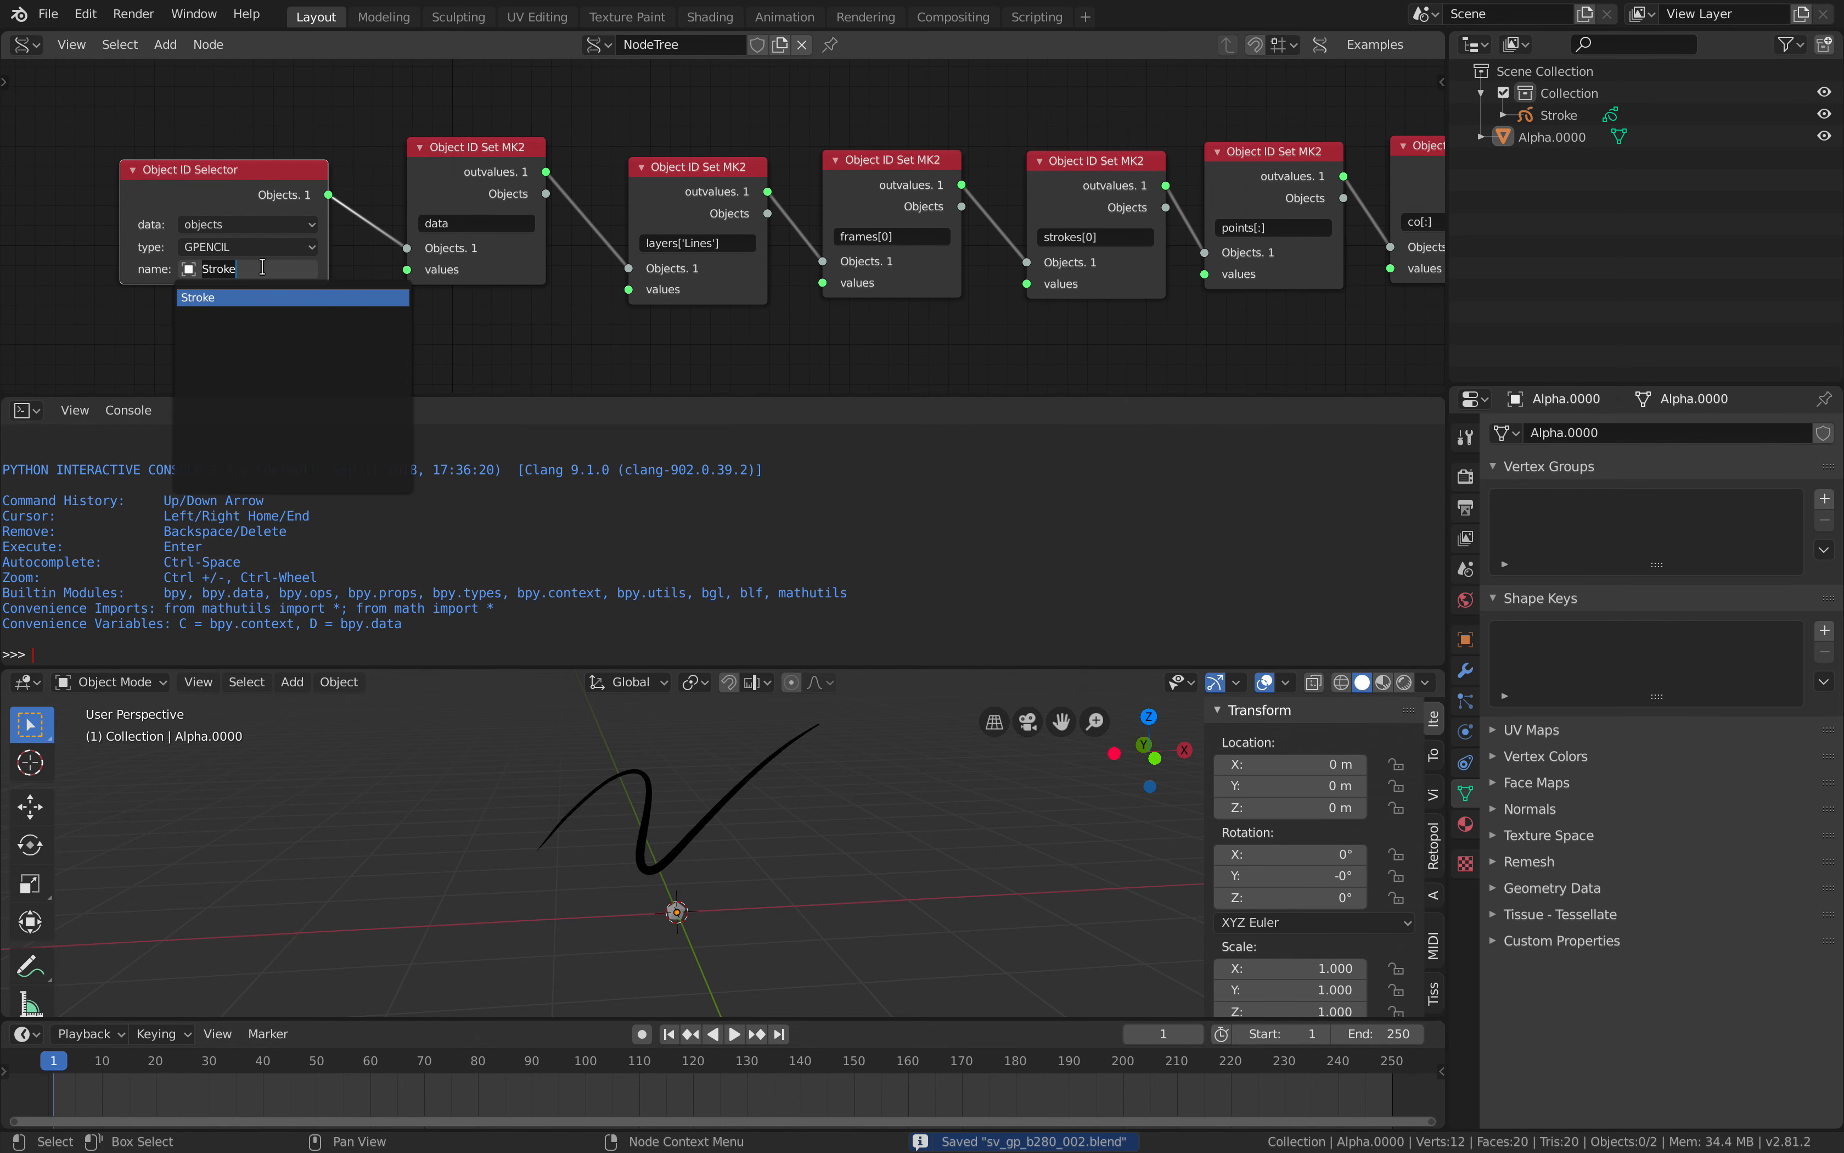
click(305, 272)
click(295, 271)
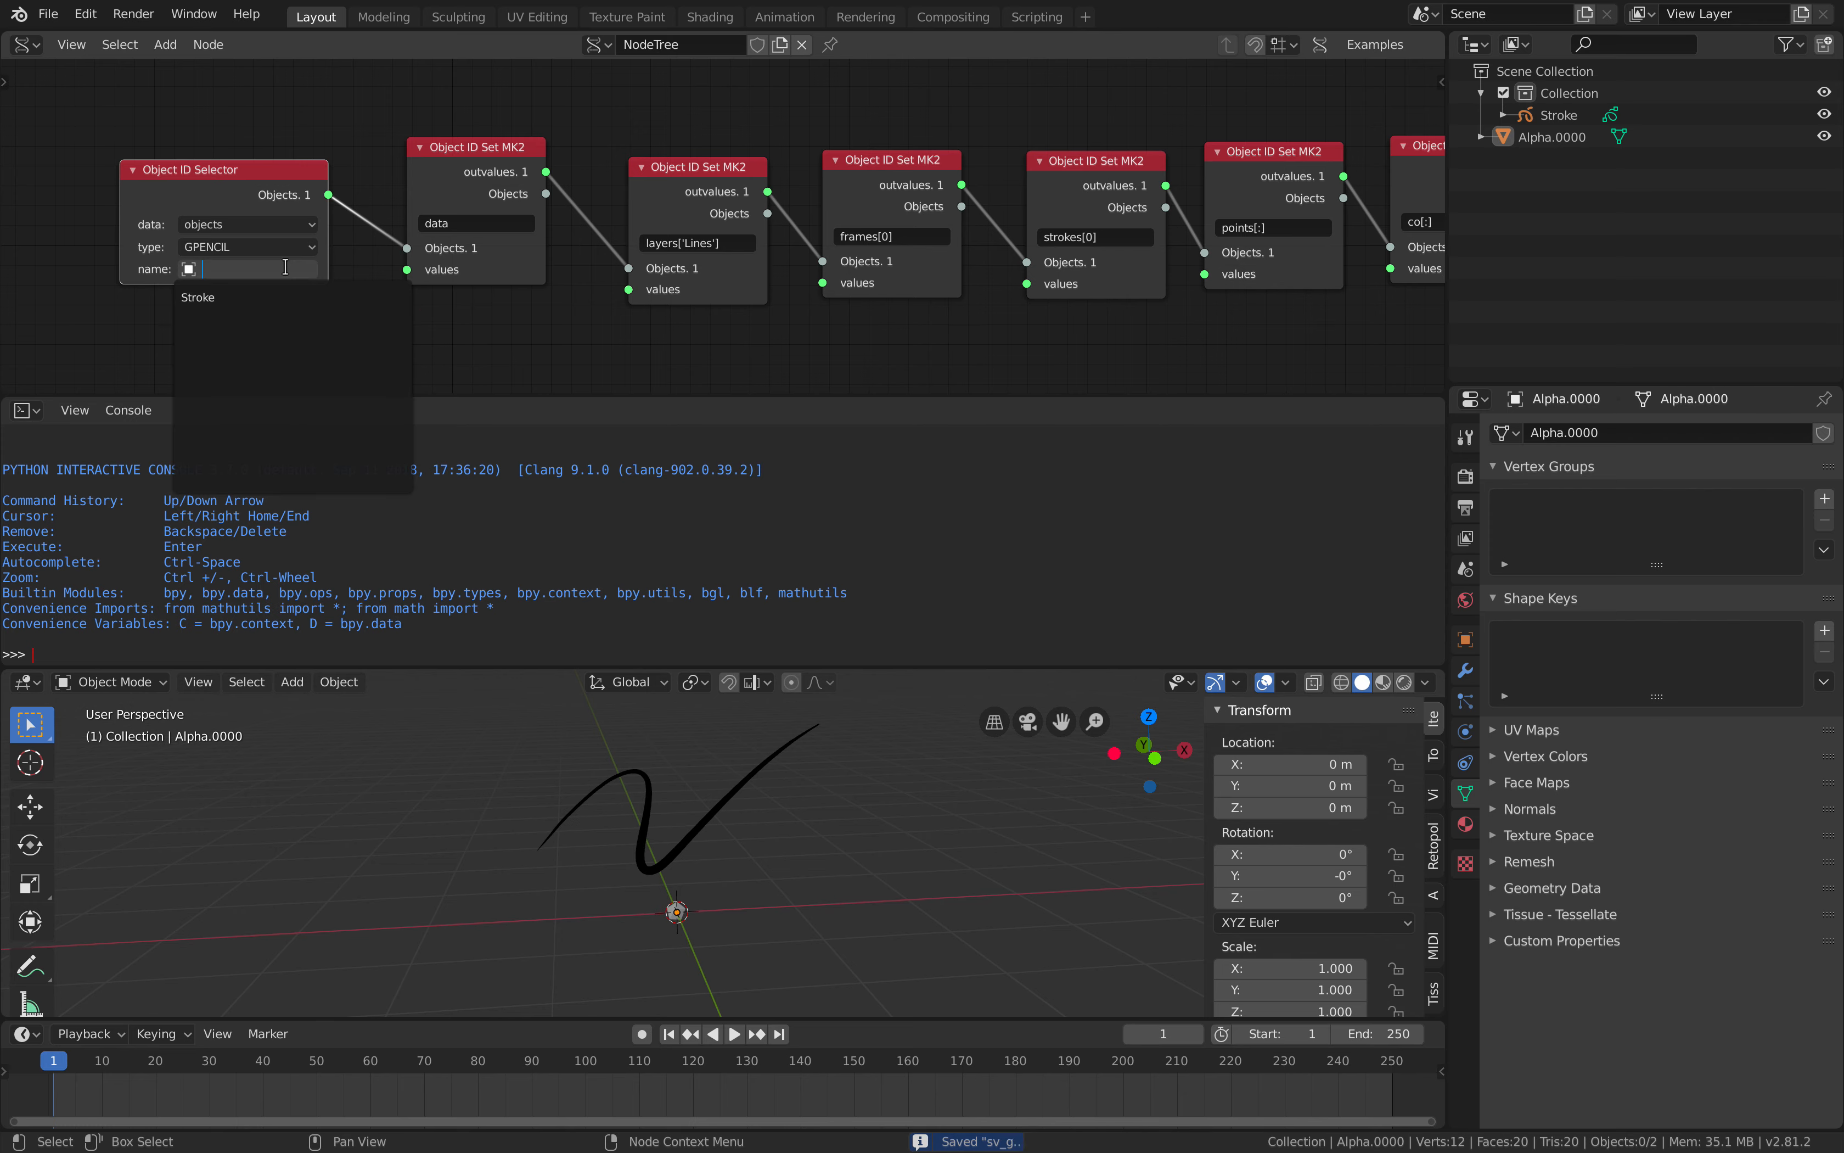
click(283, 295)
Rearrange the Object ID Selector and the chained Object ID Set nodes into a tidier, evenly spaced row.
drag(279, 168, 266, 195)
drag(459, 183, 415, 157)
middle_drag(565, 202, 439, 180)
drag(552, 164, 472, 139)
drag(714, 148, 612, 134)
middle_drag(726, 161, 510, 169)
drag(749, 169, 631, 147)
middle_drag(721, 159, 600, 166)
drag(803, 149, 701, 142)
drag(973, 163, 866, 161)
middle_drag(905, 191, 678, 181)
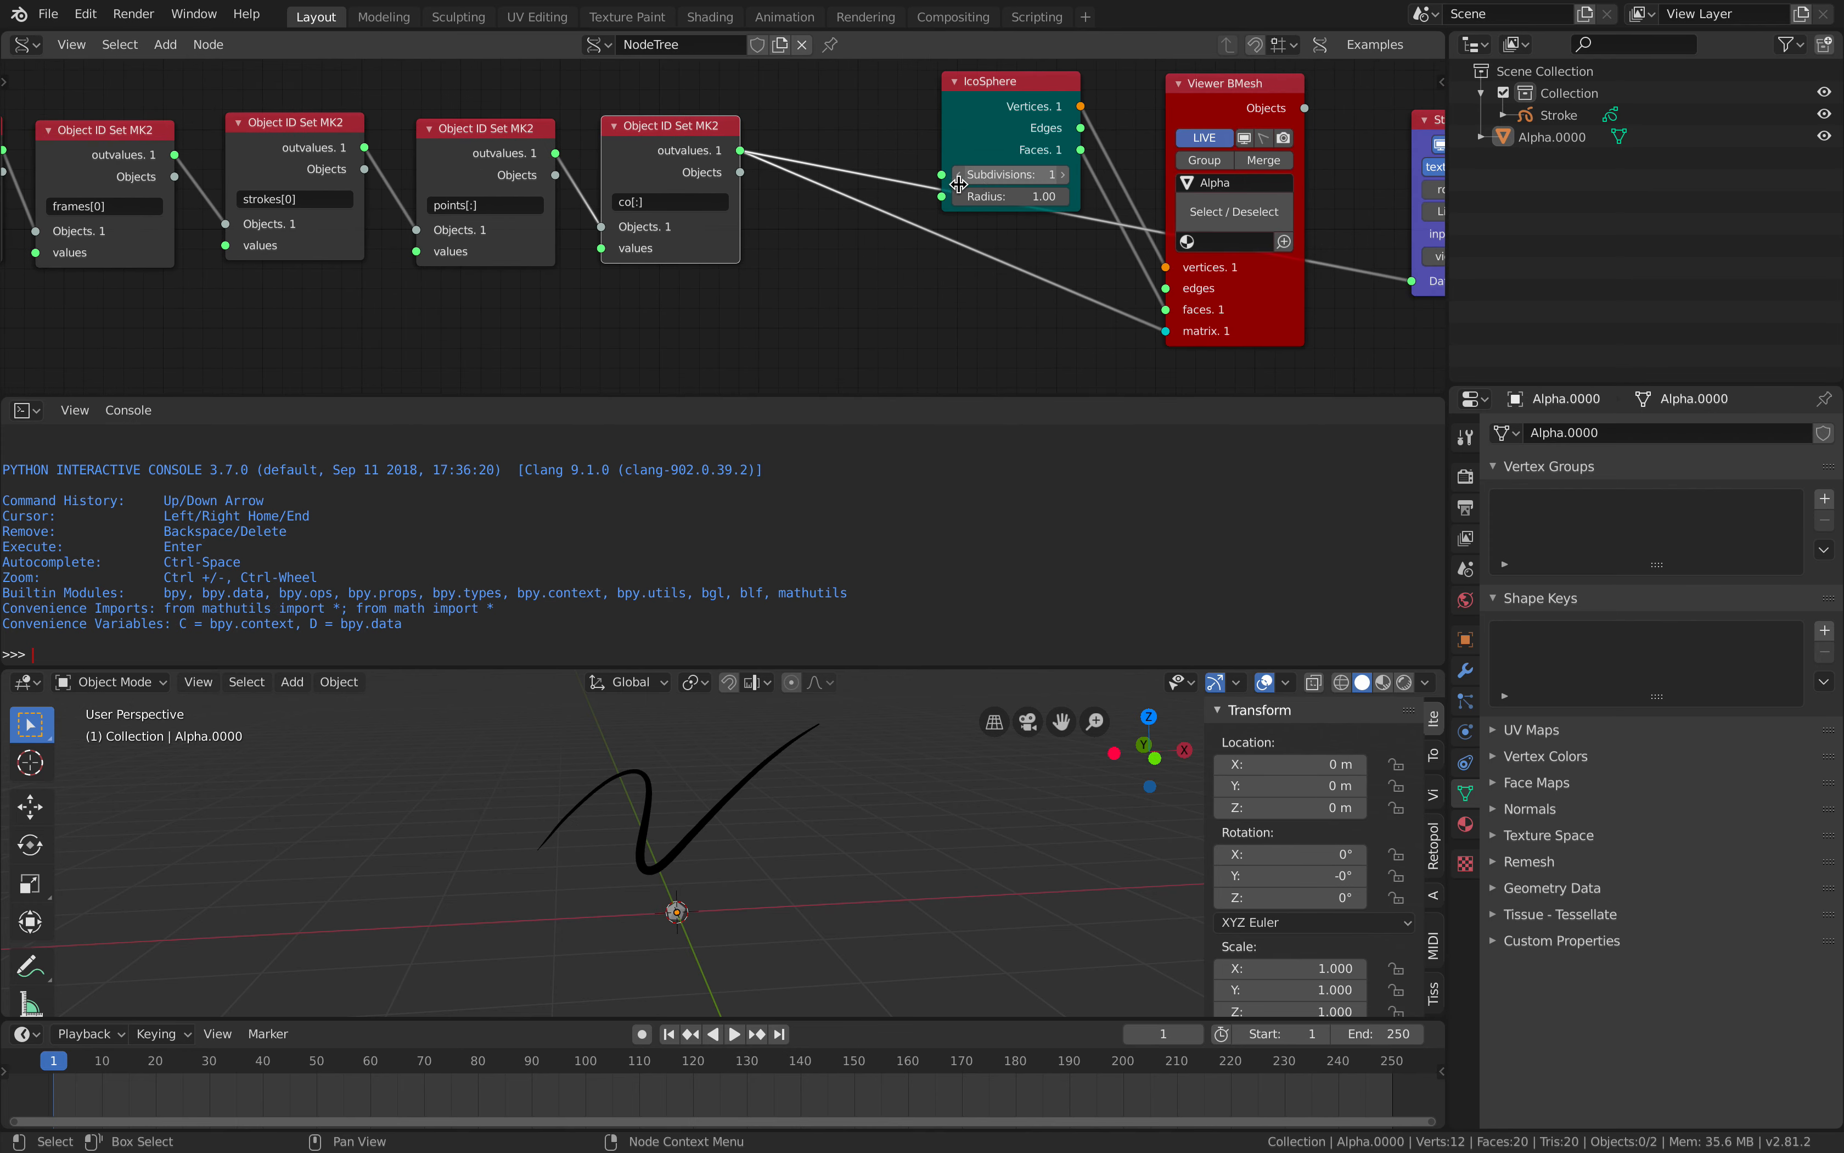
Delete the IcoSphere, Viewer BMesh and Stethoscope nodes.
middle_drag(1028, 182, 836, 181)
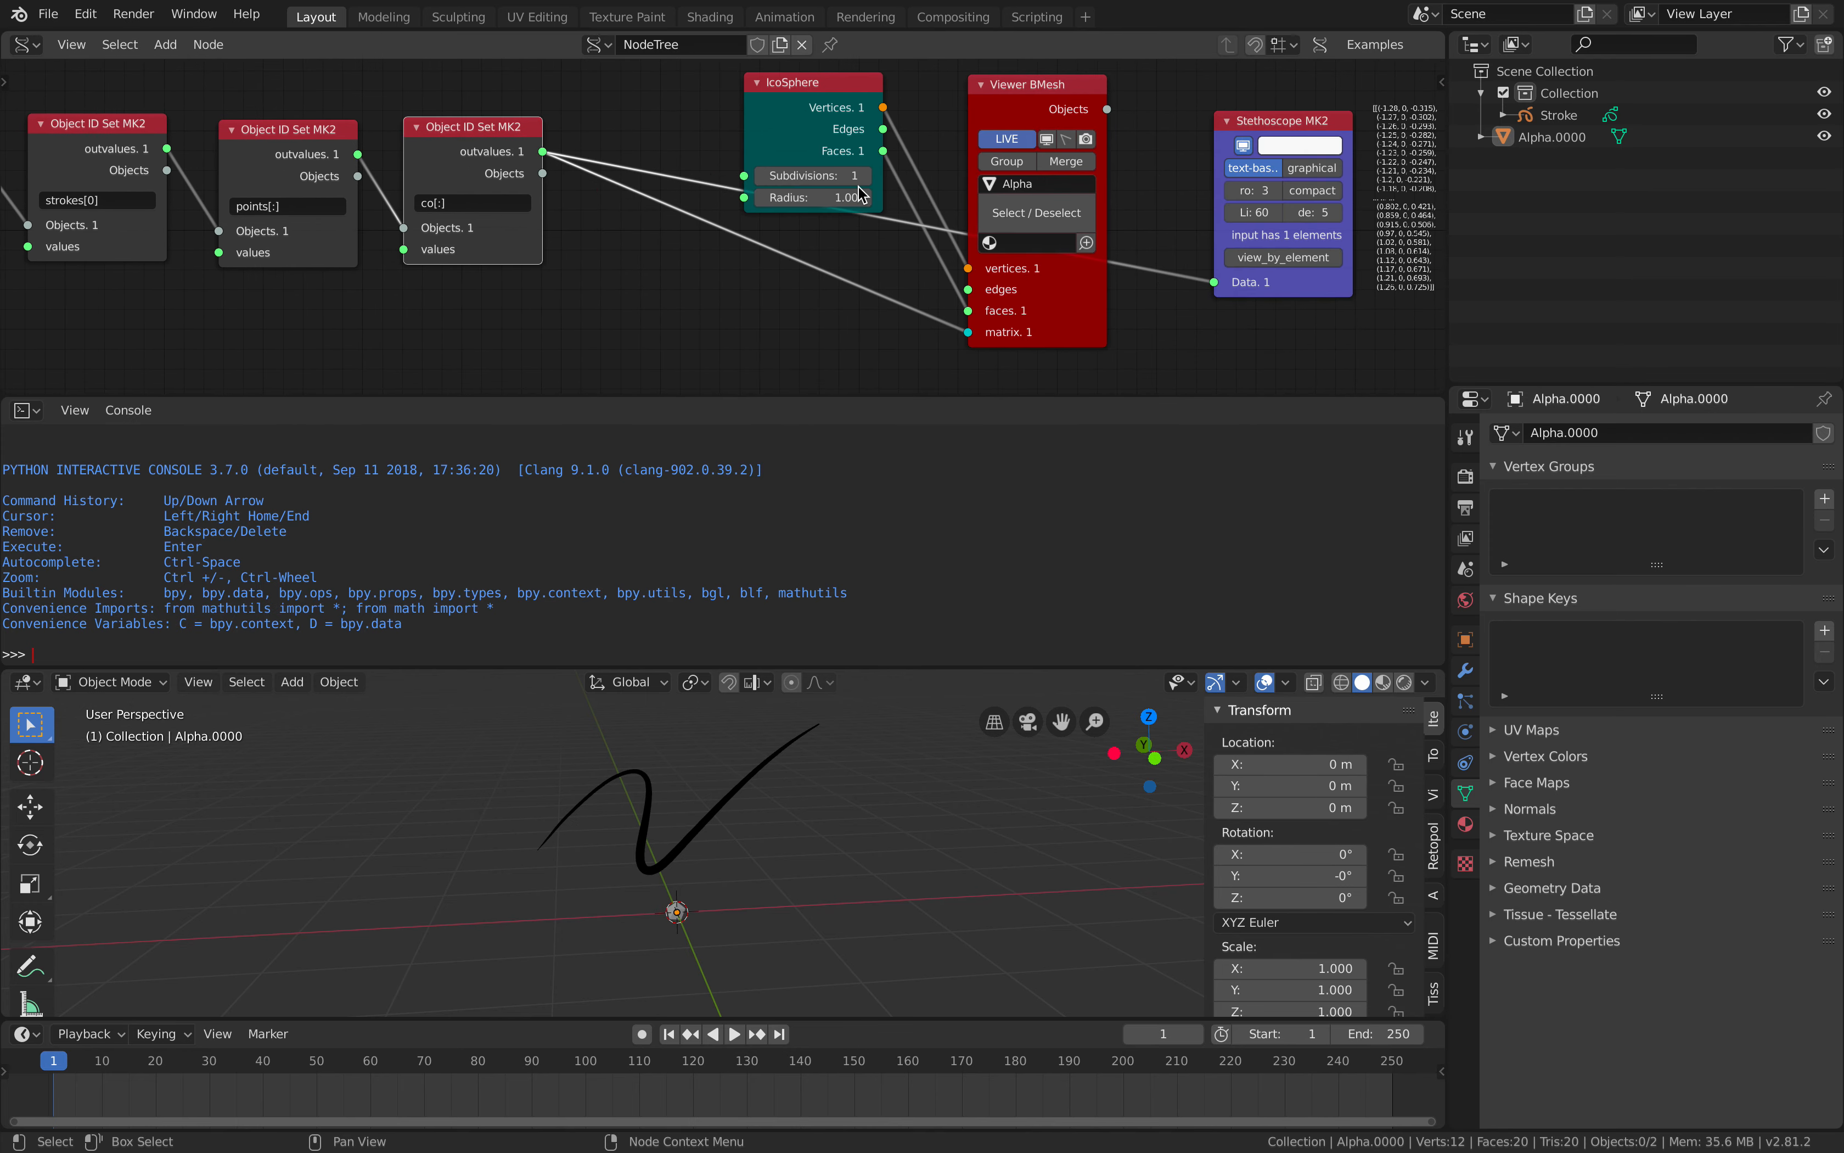
click(688, 138)
key(x)
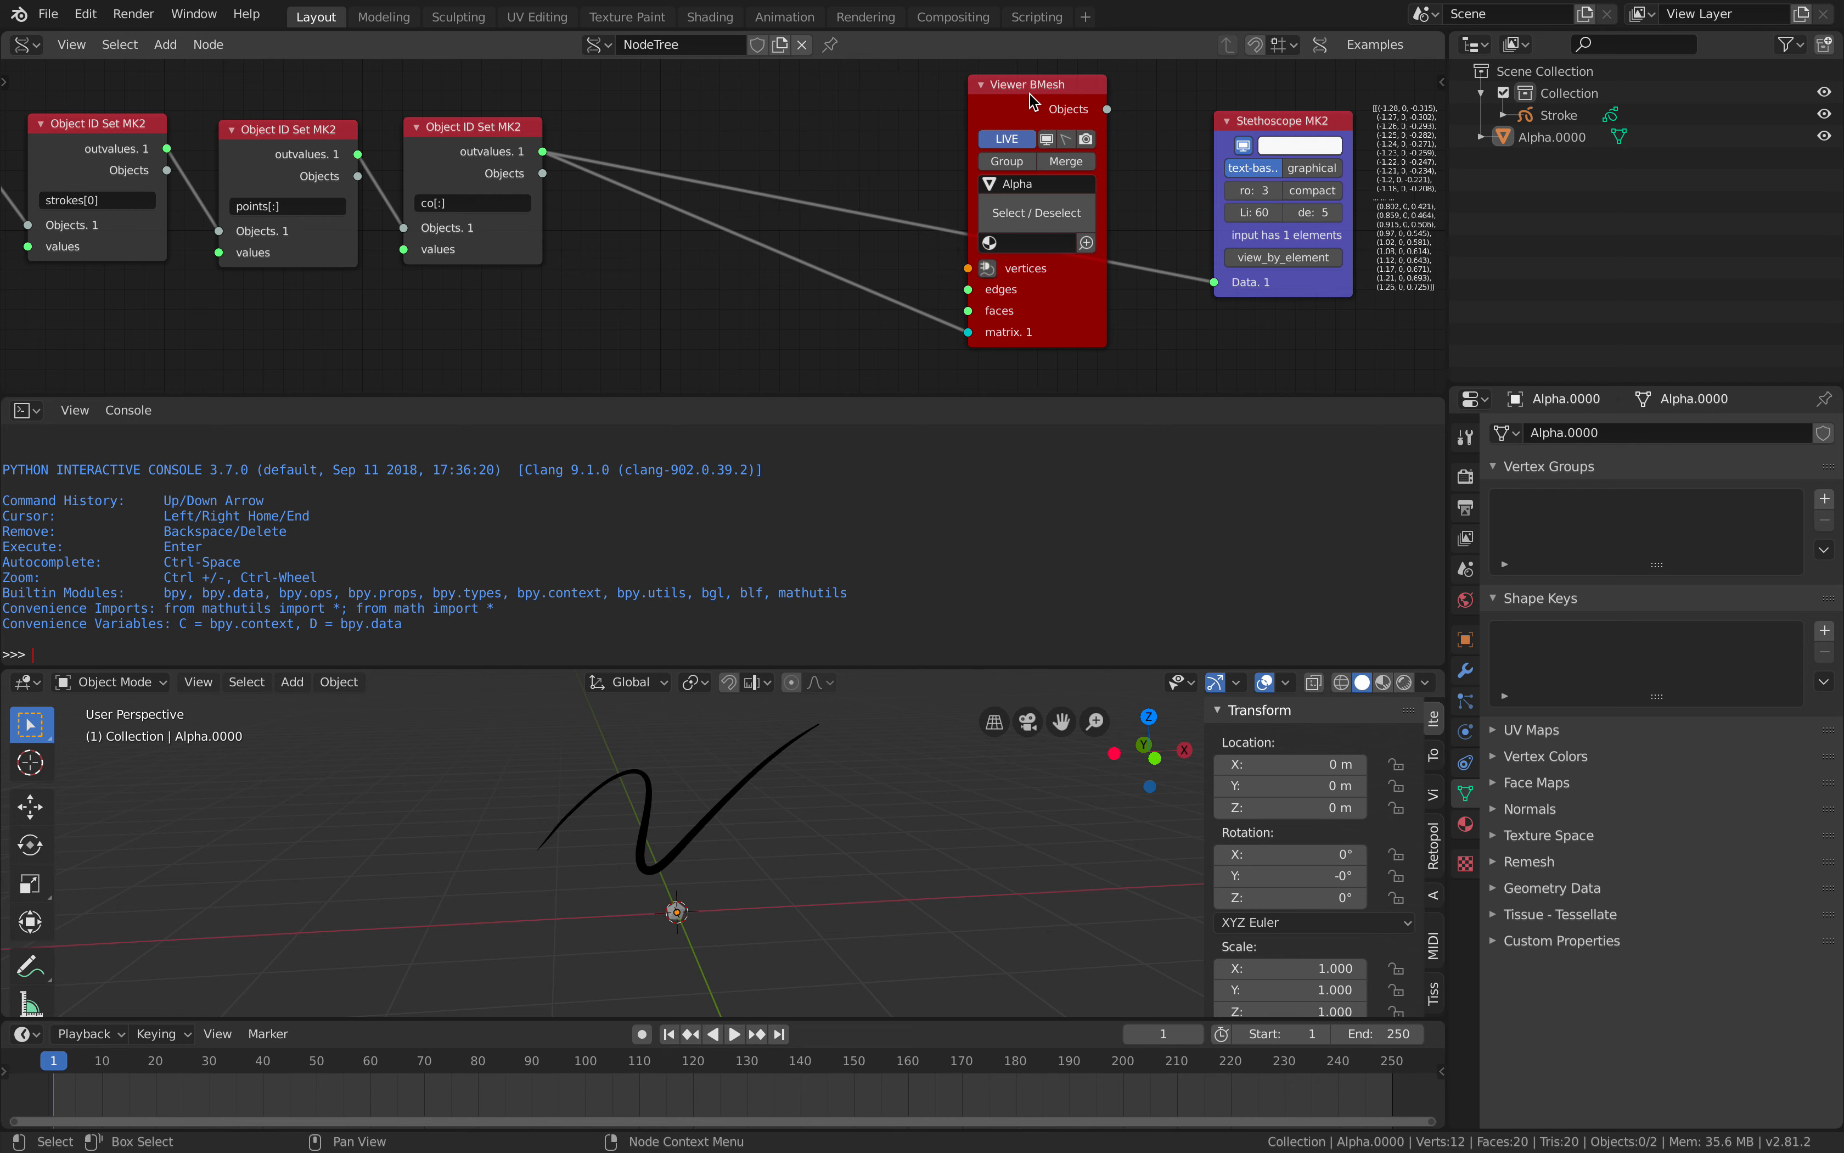
key(x)
click(1251, 123)
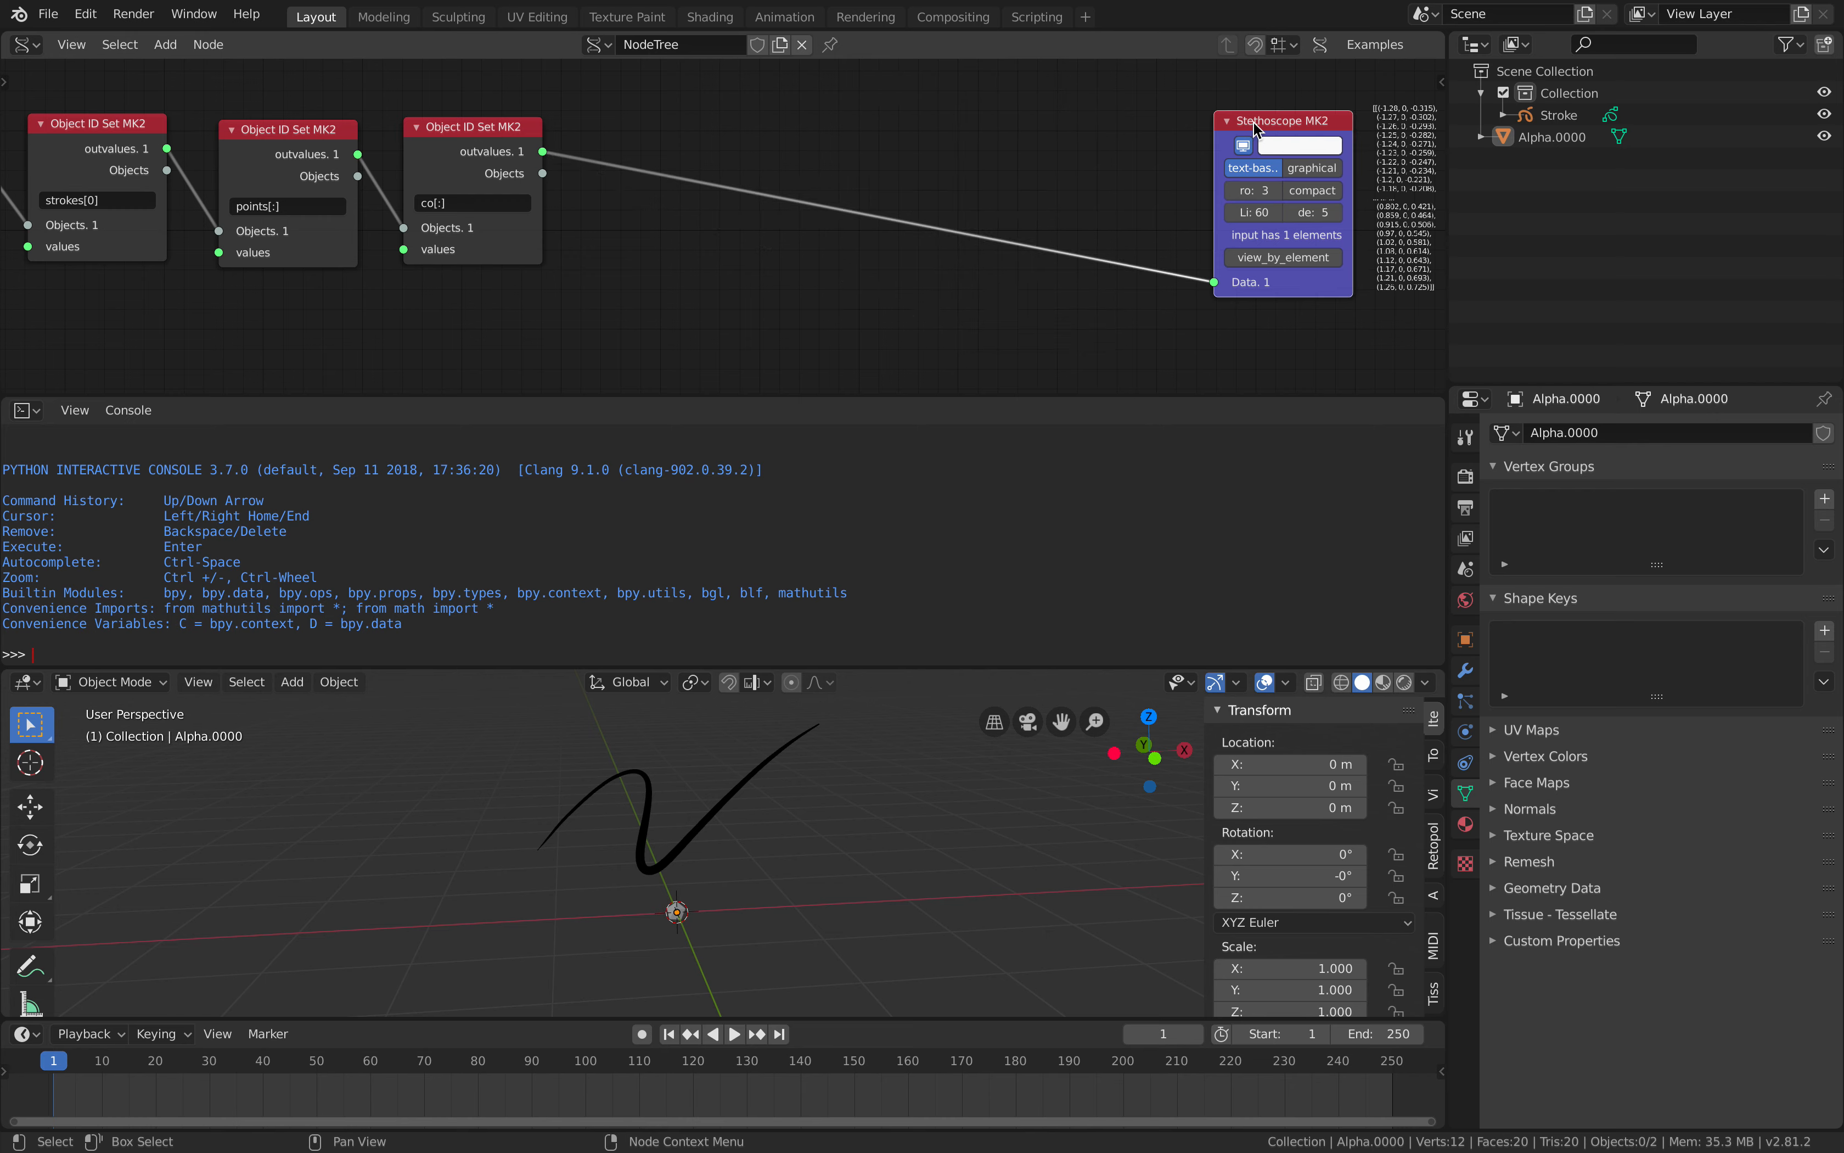
key(x)
Add a Polyline Viewer node beyond the co[:] node.
key(shift+a)
click(763, 123)
text(polyline)
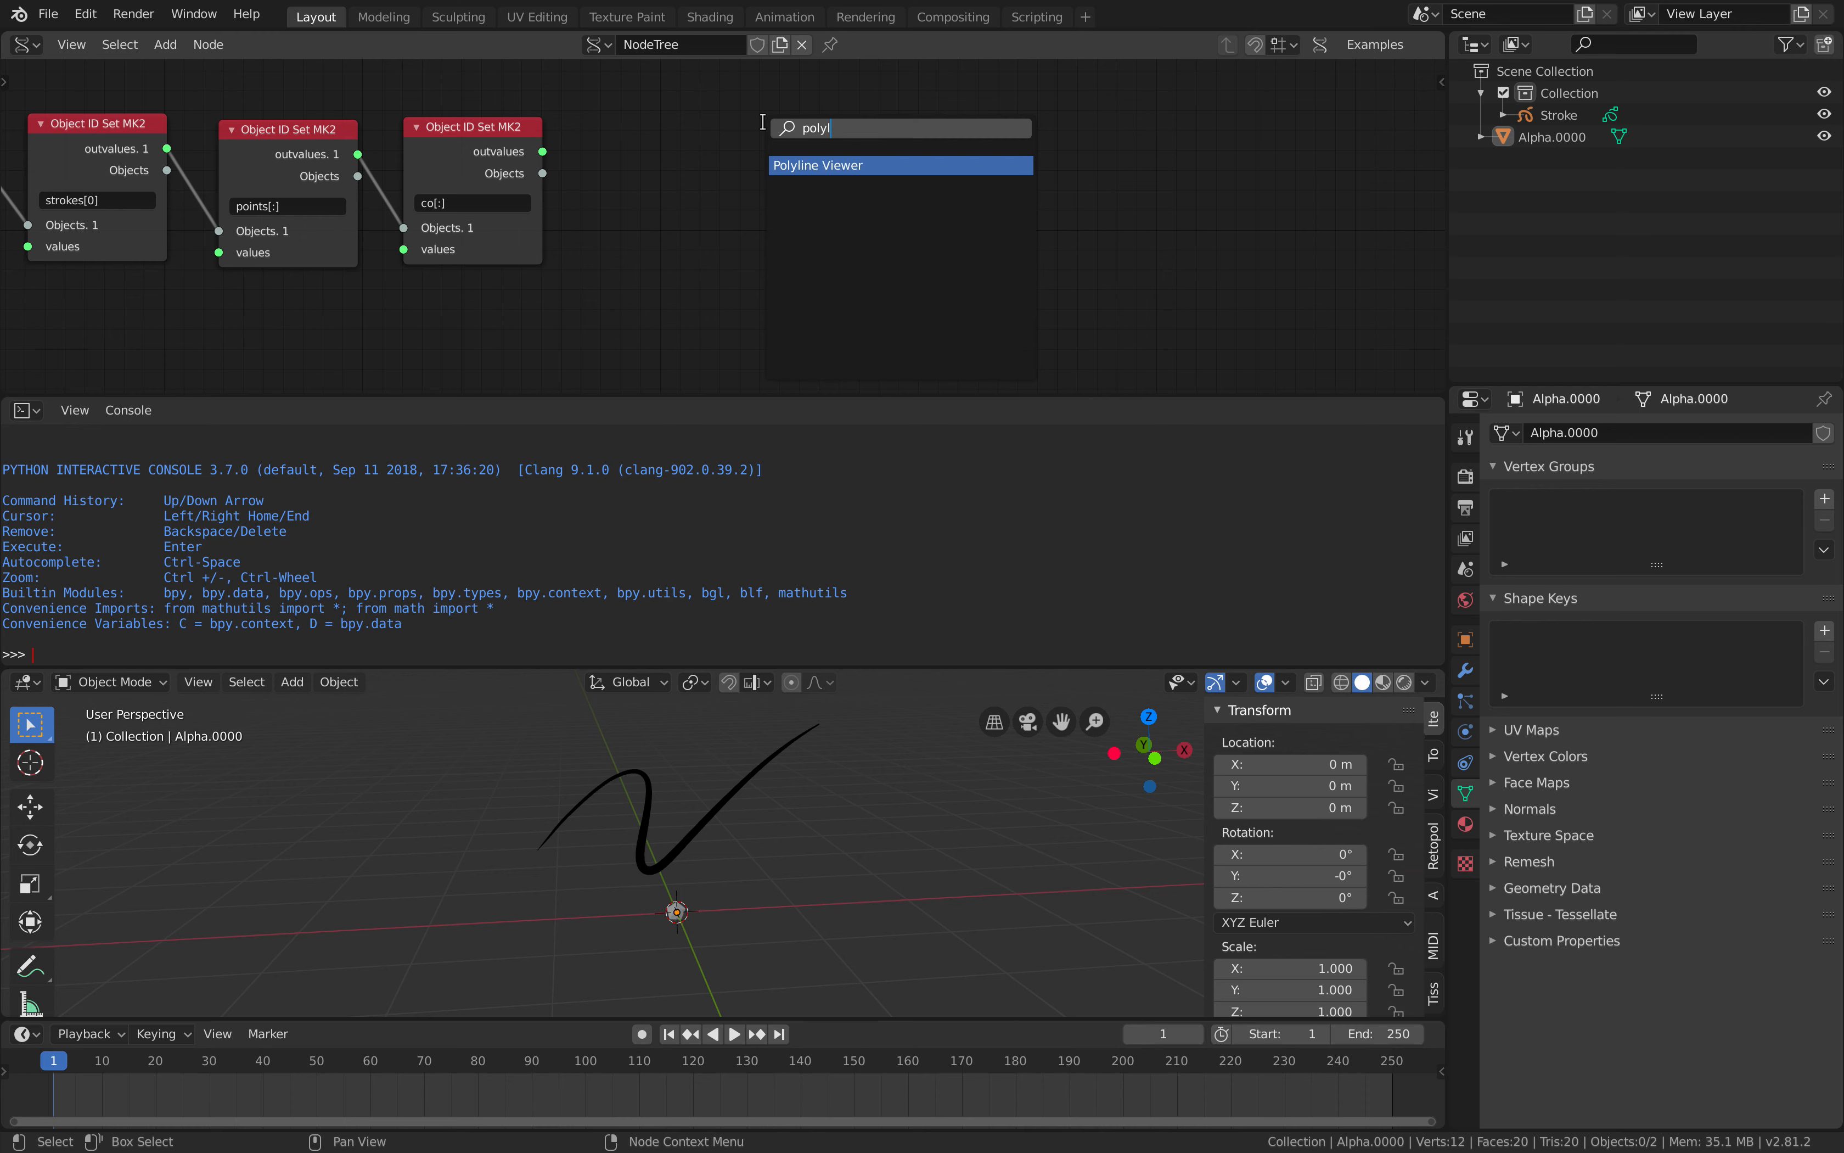
key(Return)
click(743, 61)
Connect the co[:] outvalues to the Polyline Viewer's vertices input and move the viewer so its inputs are accessible.
drag(542, 151, 652, 222)
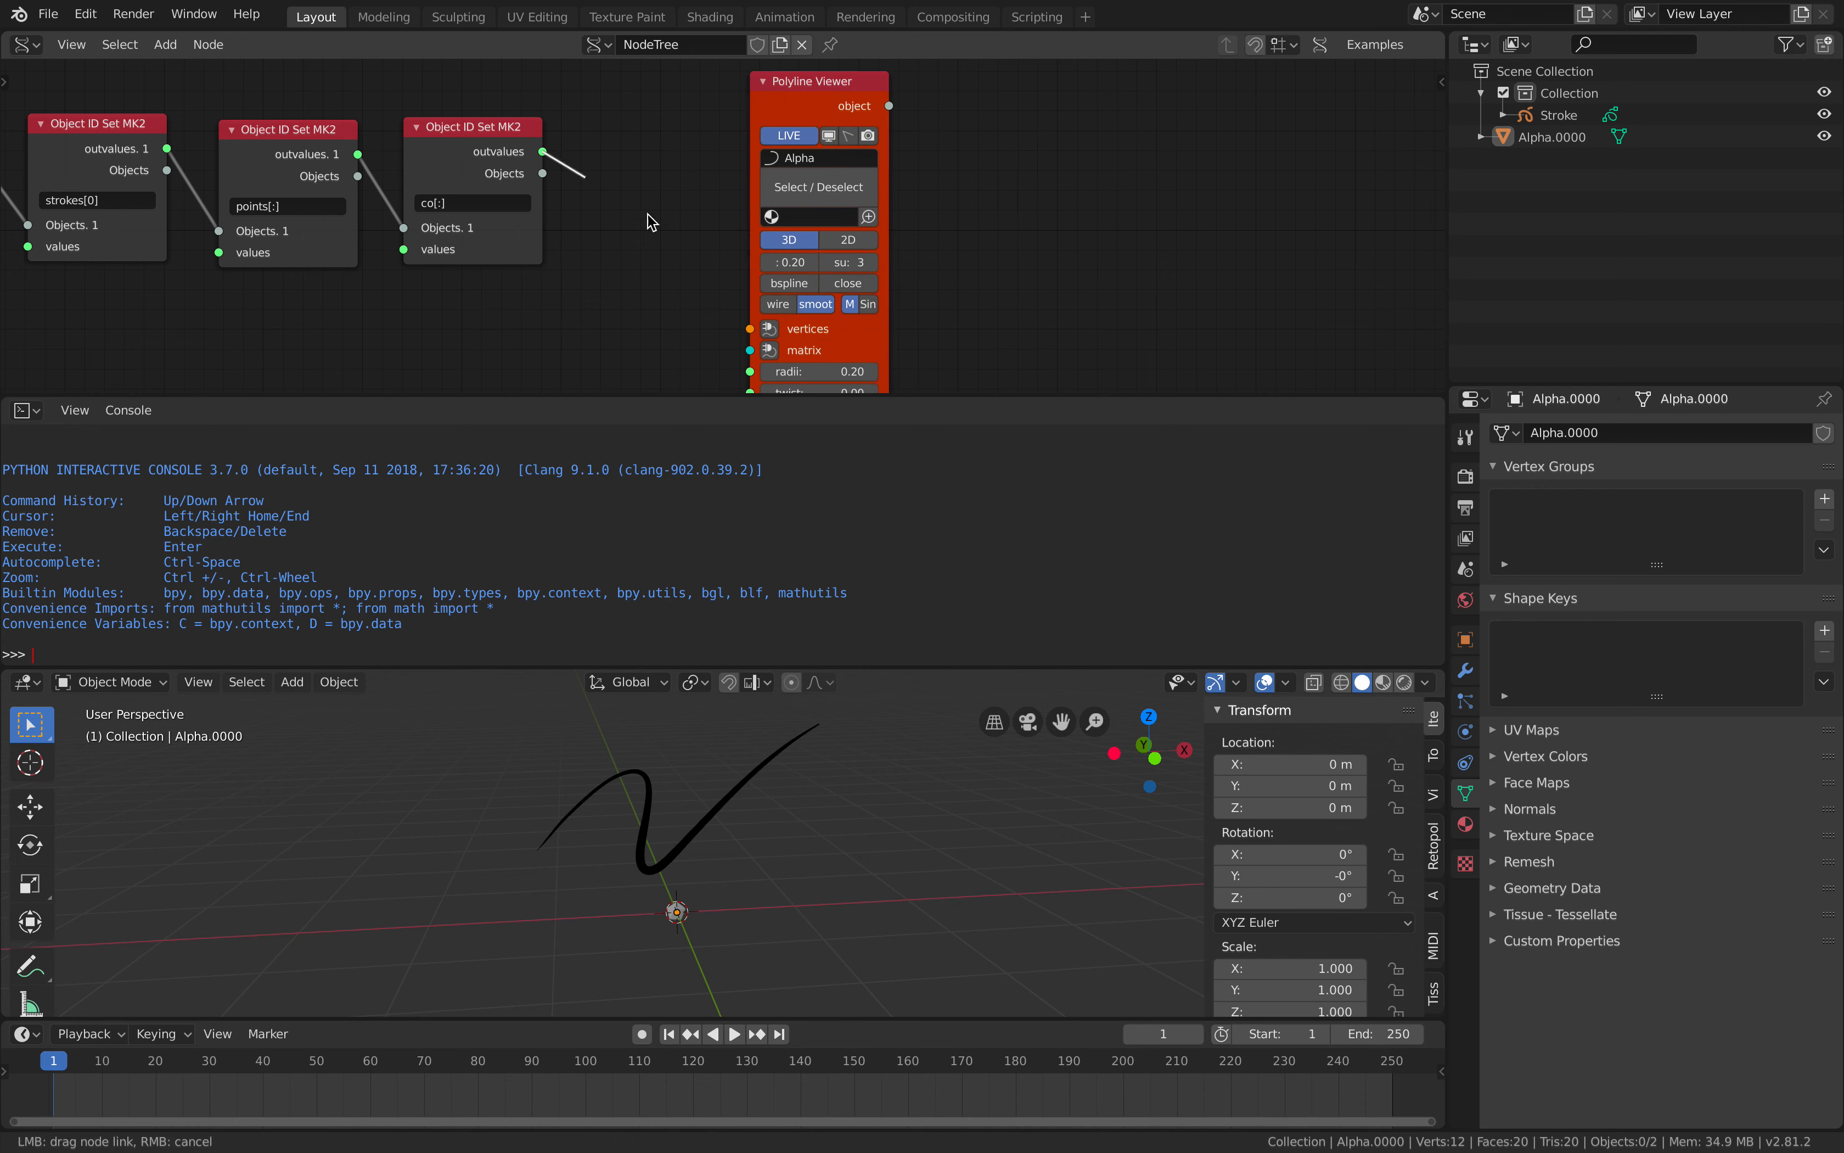
drag(746, 330, 746, 330)
scroll(691, 315, down, 1)
middle_drag(691, 316, 695, 284)
drag(817, 315, 798, 199)
middle_drag(657, 218, 690, 288)
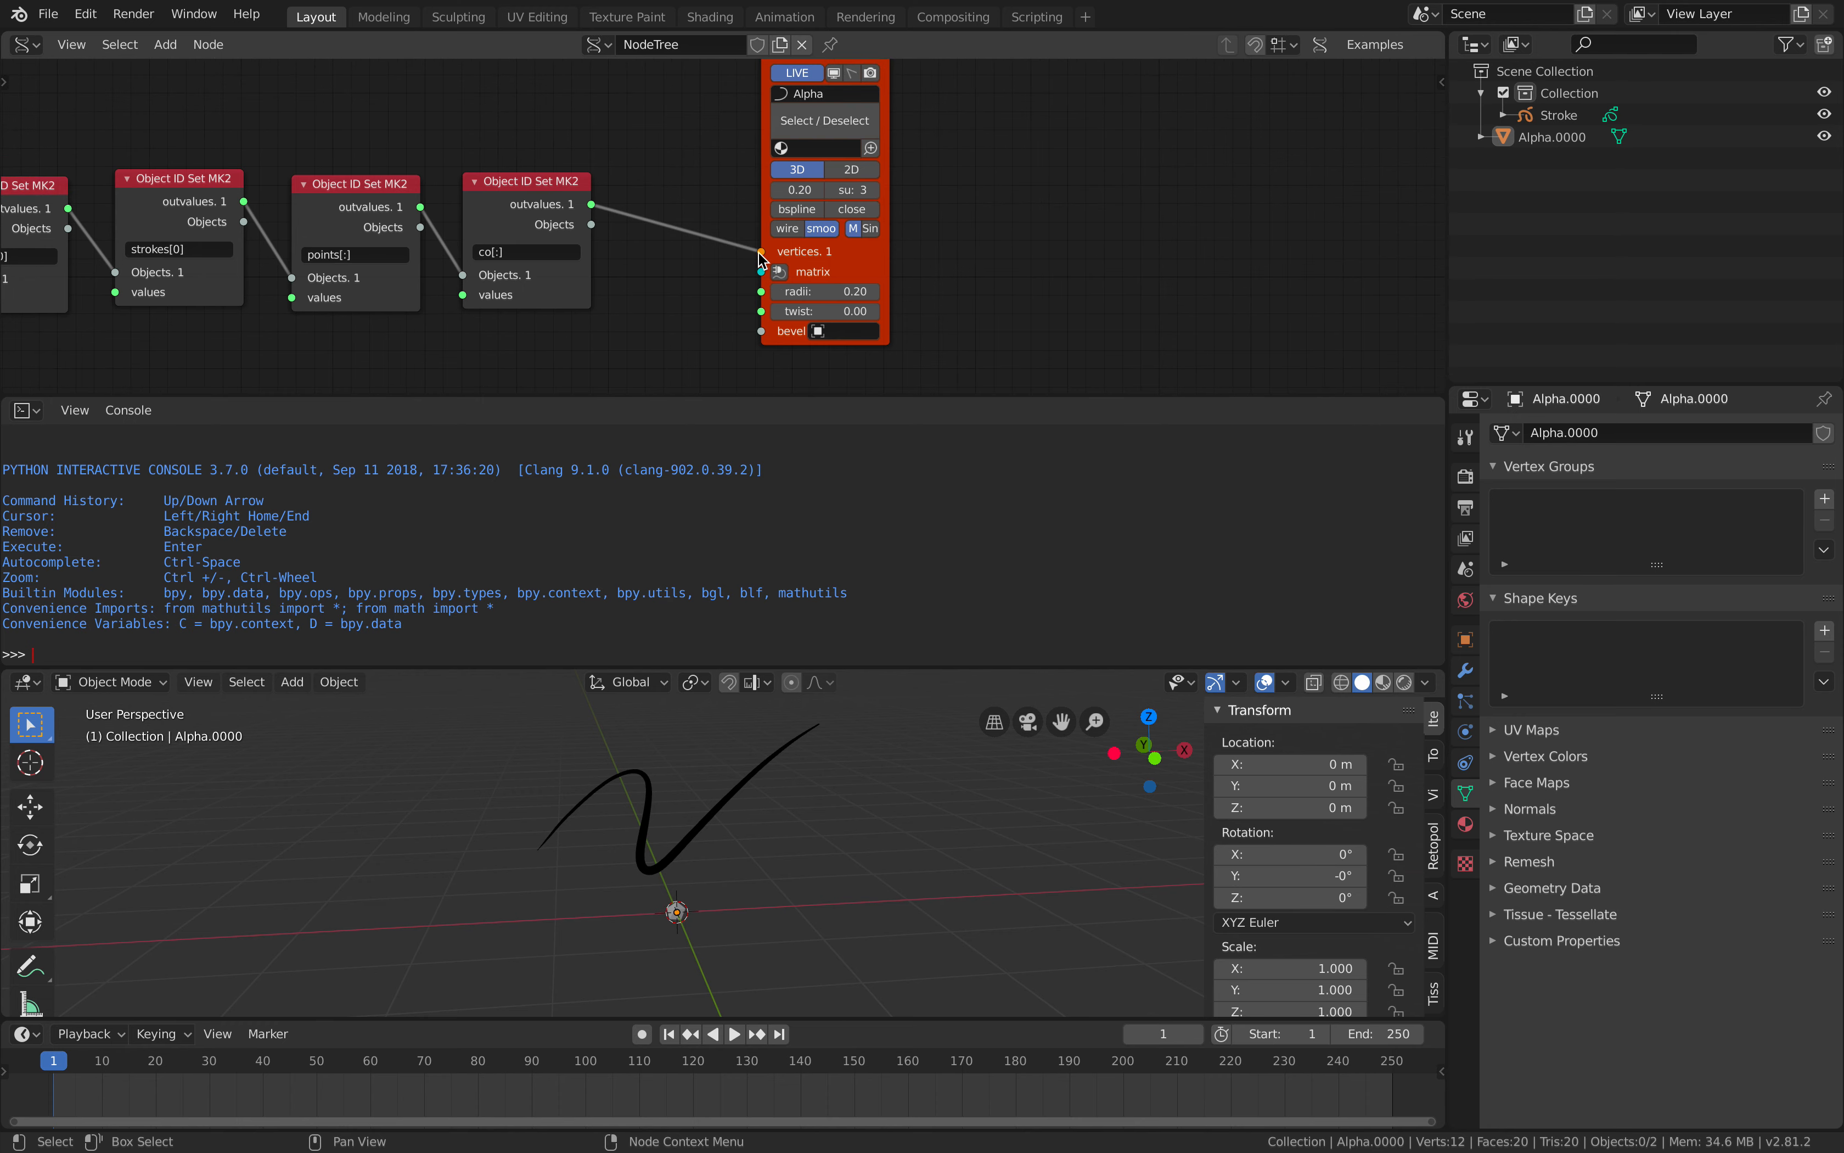
mouse_move(593, 206)
mouse_down()
mouse_move(746, 251)
mouse_move(681, 254)
mouse_move(761, 252)
mouse_up()
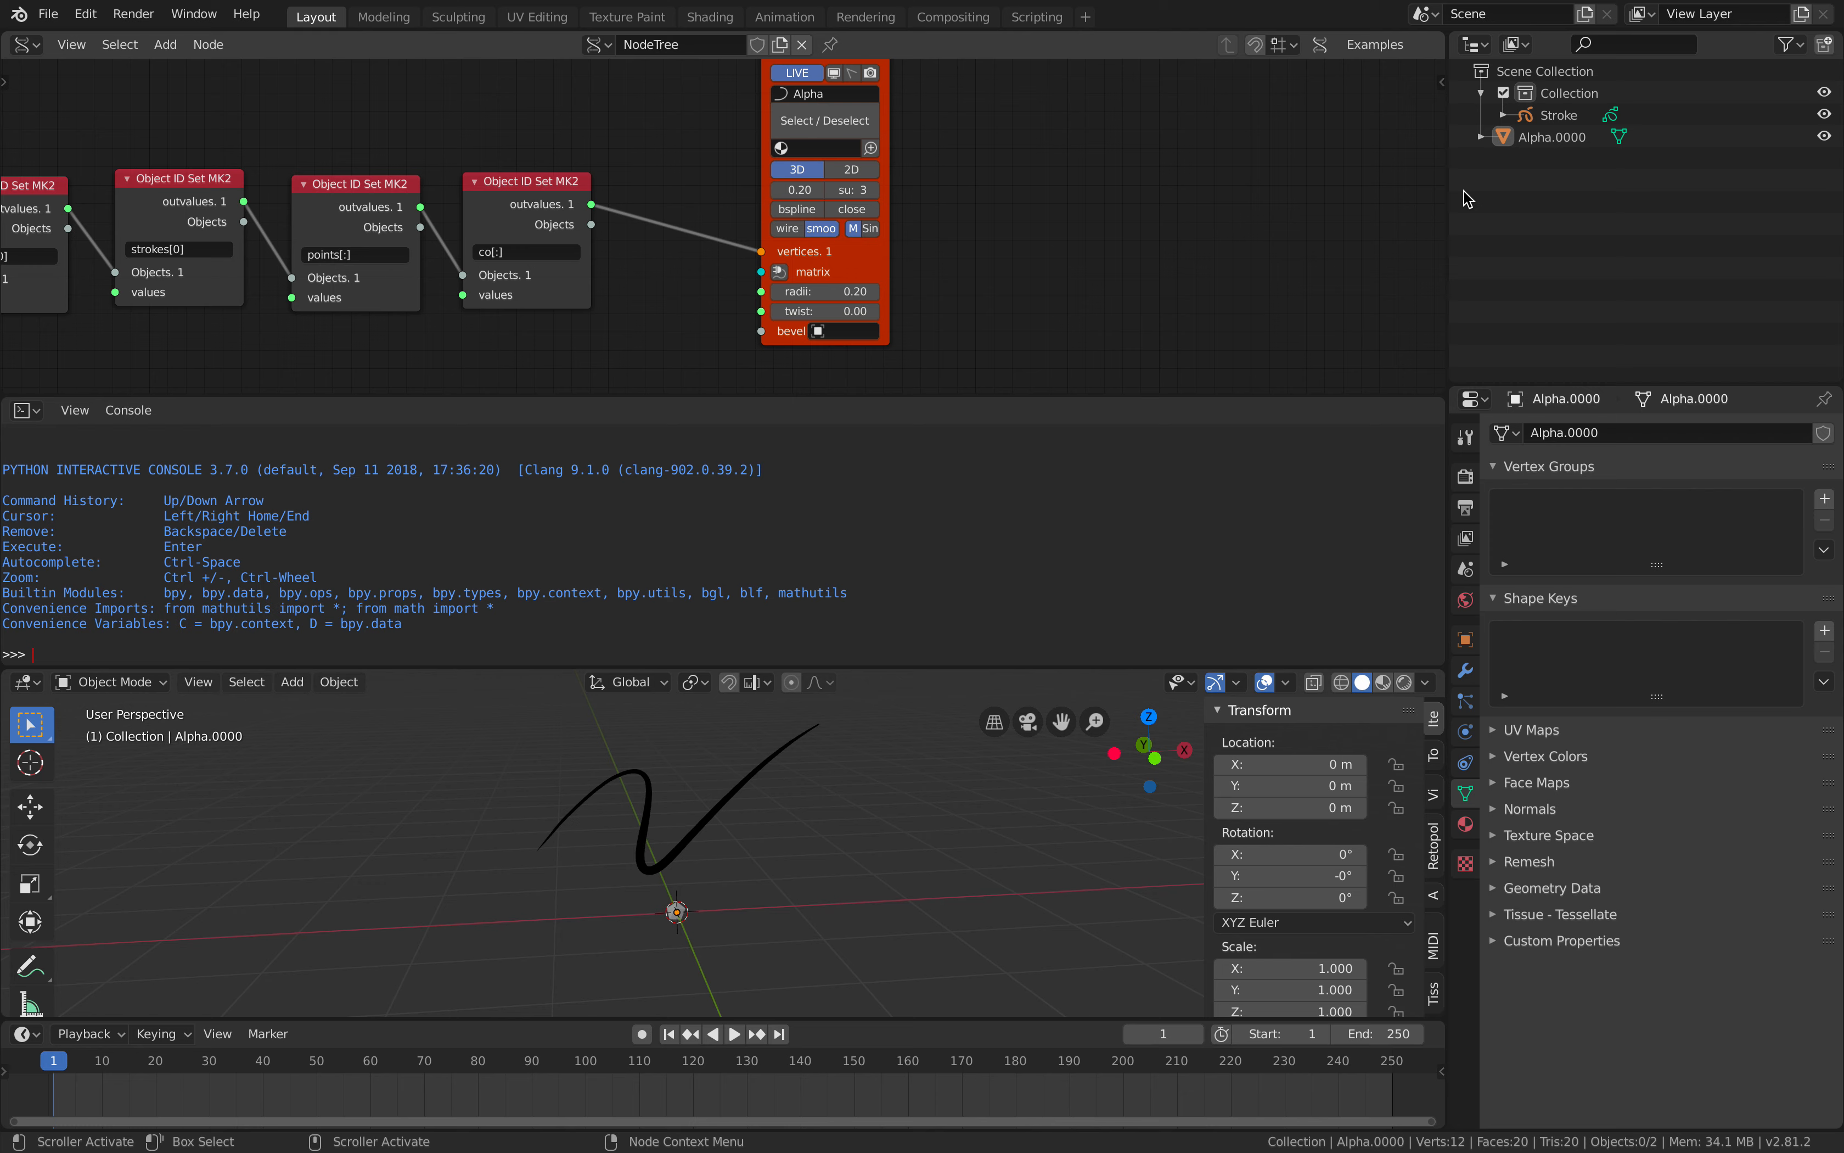
Select the Alpha.0000 object in the Outliner.
click(1555, 115)
click(1556, 141)
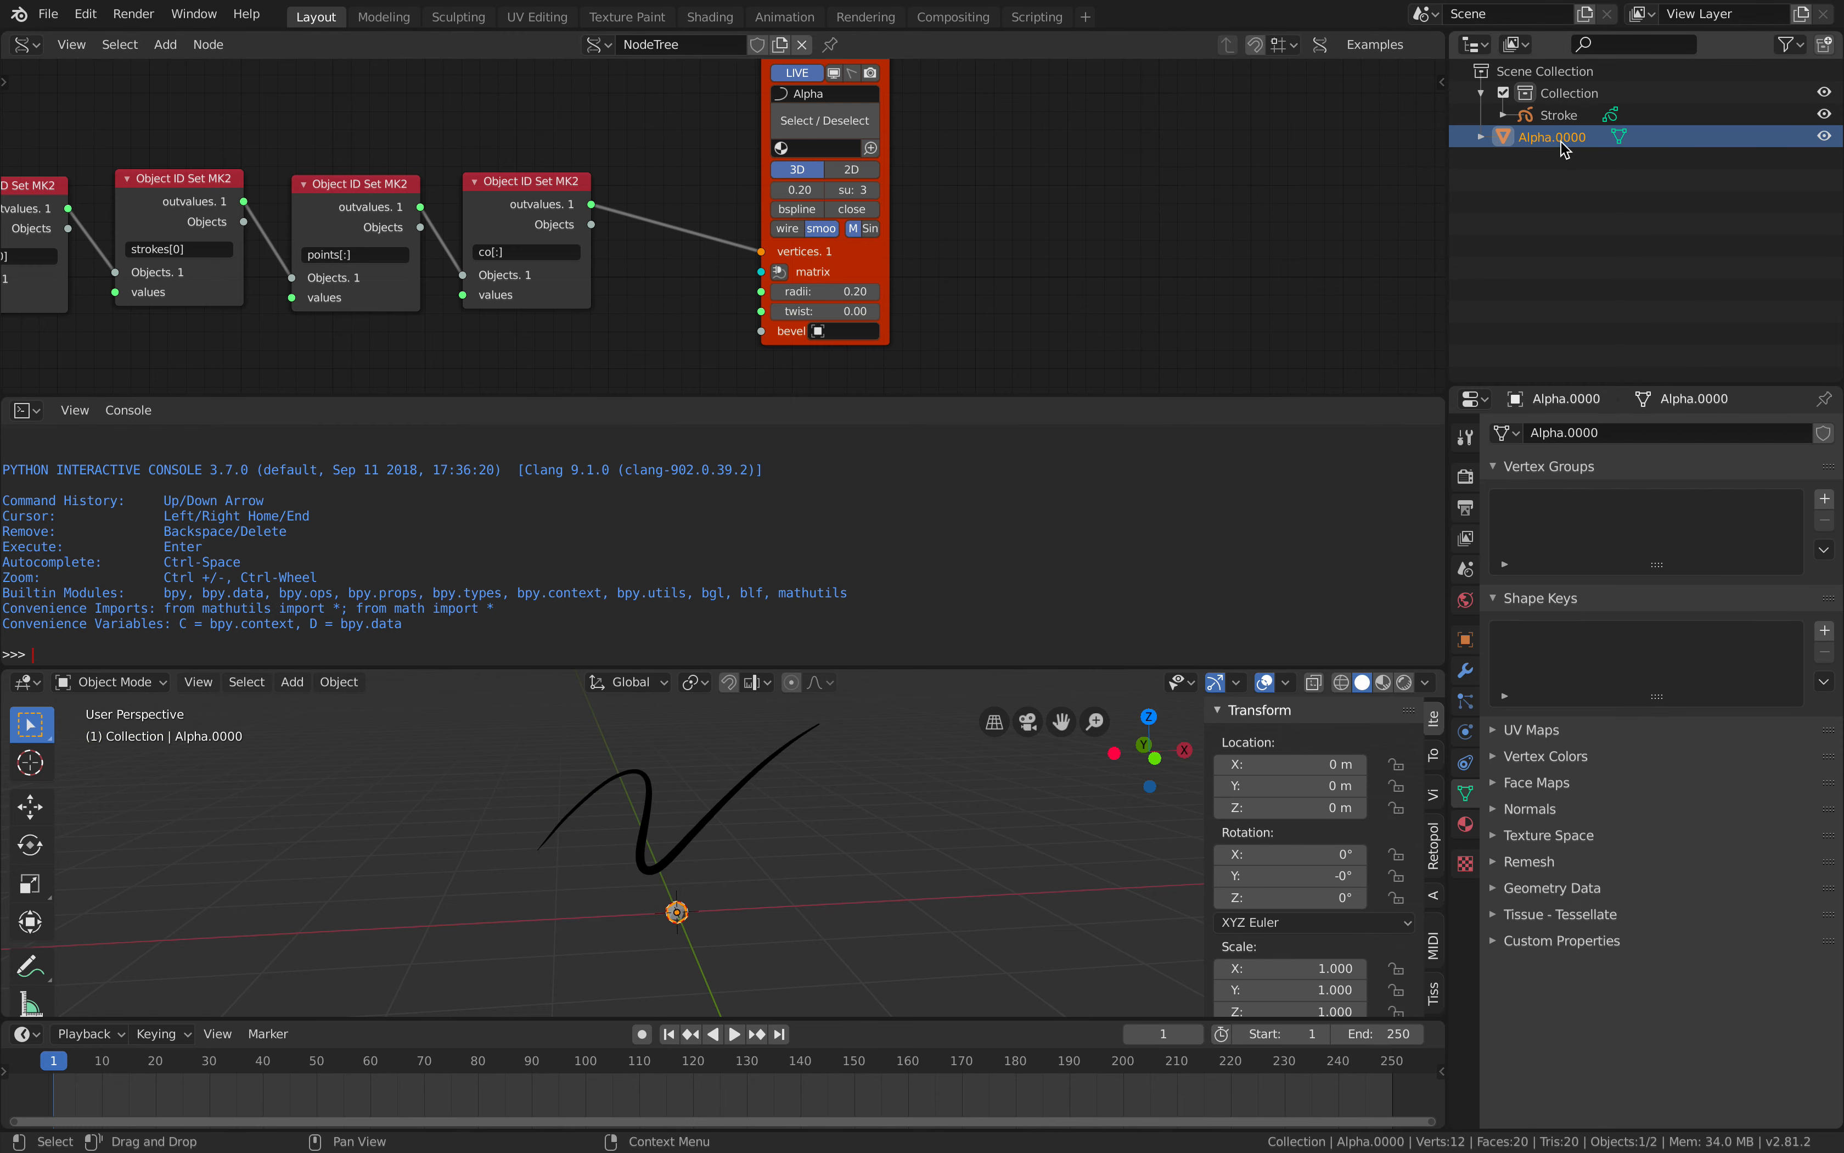
click(1559, 115)
click(1555, 137)
Add a Viewer BMesh node beyond the Polyline Viewer, leaving room for another node between them.
scroll(925, 172, right, 2)
key(alt+space)
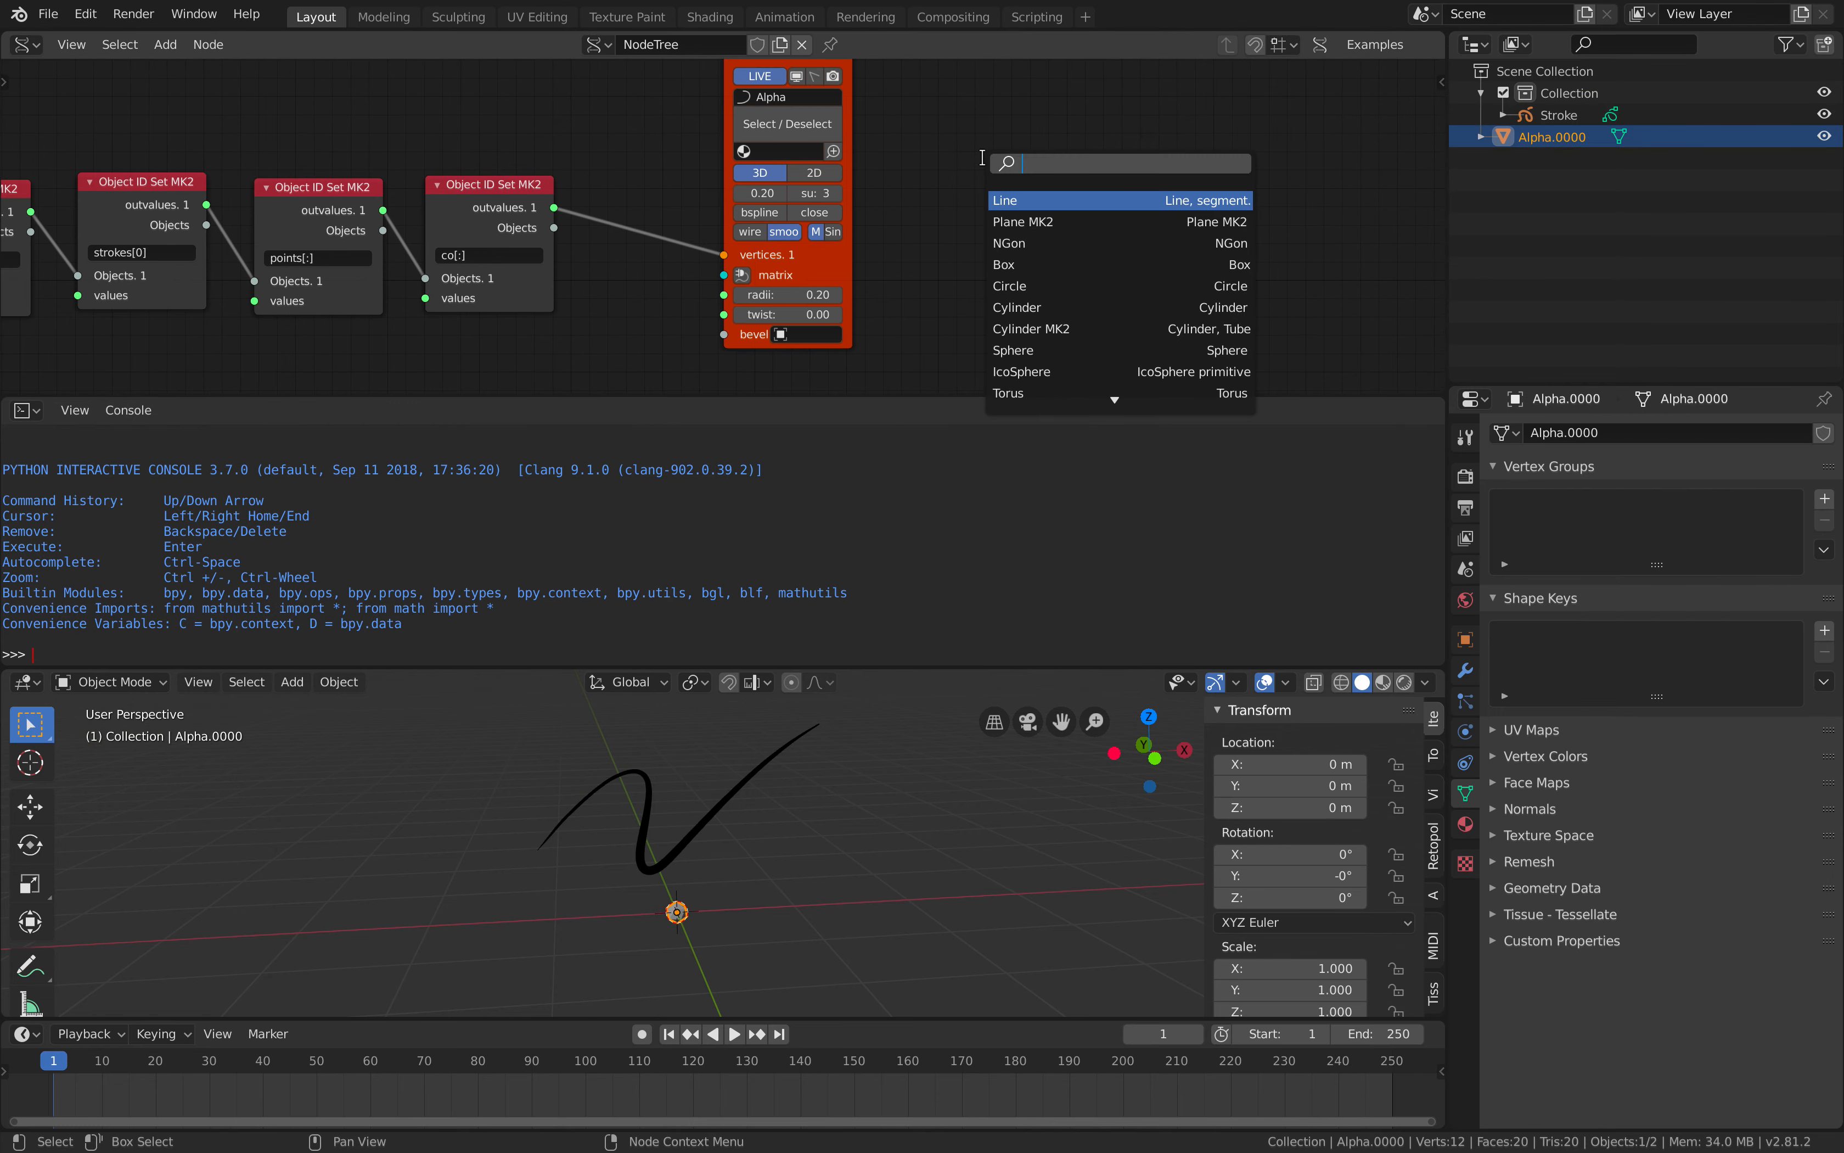
text(po)
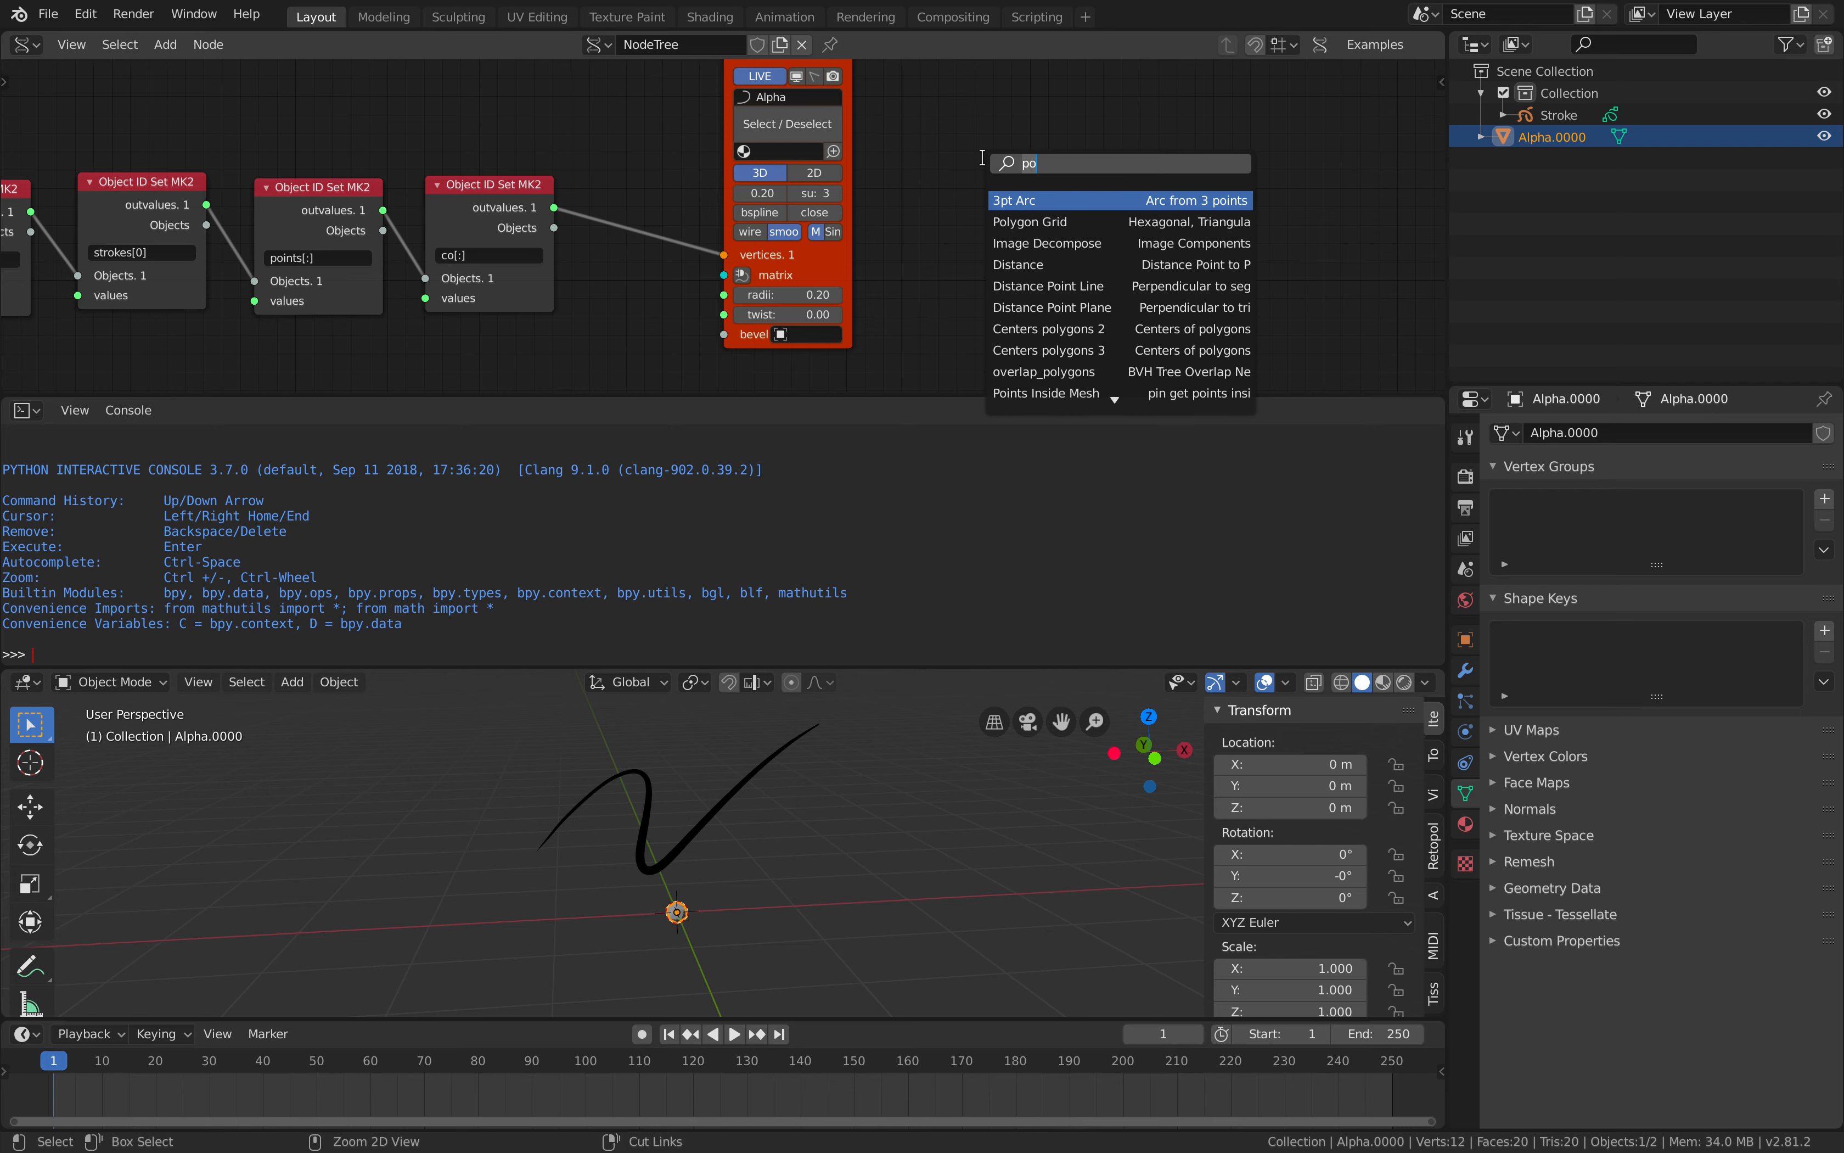
text(bme)
key(Return)
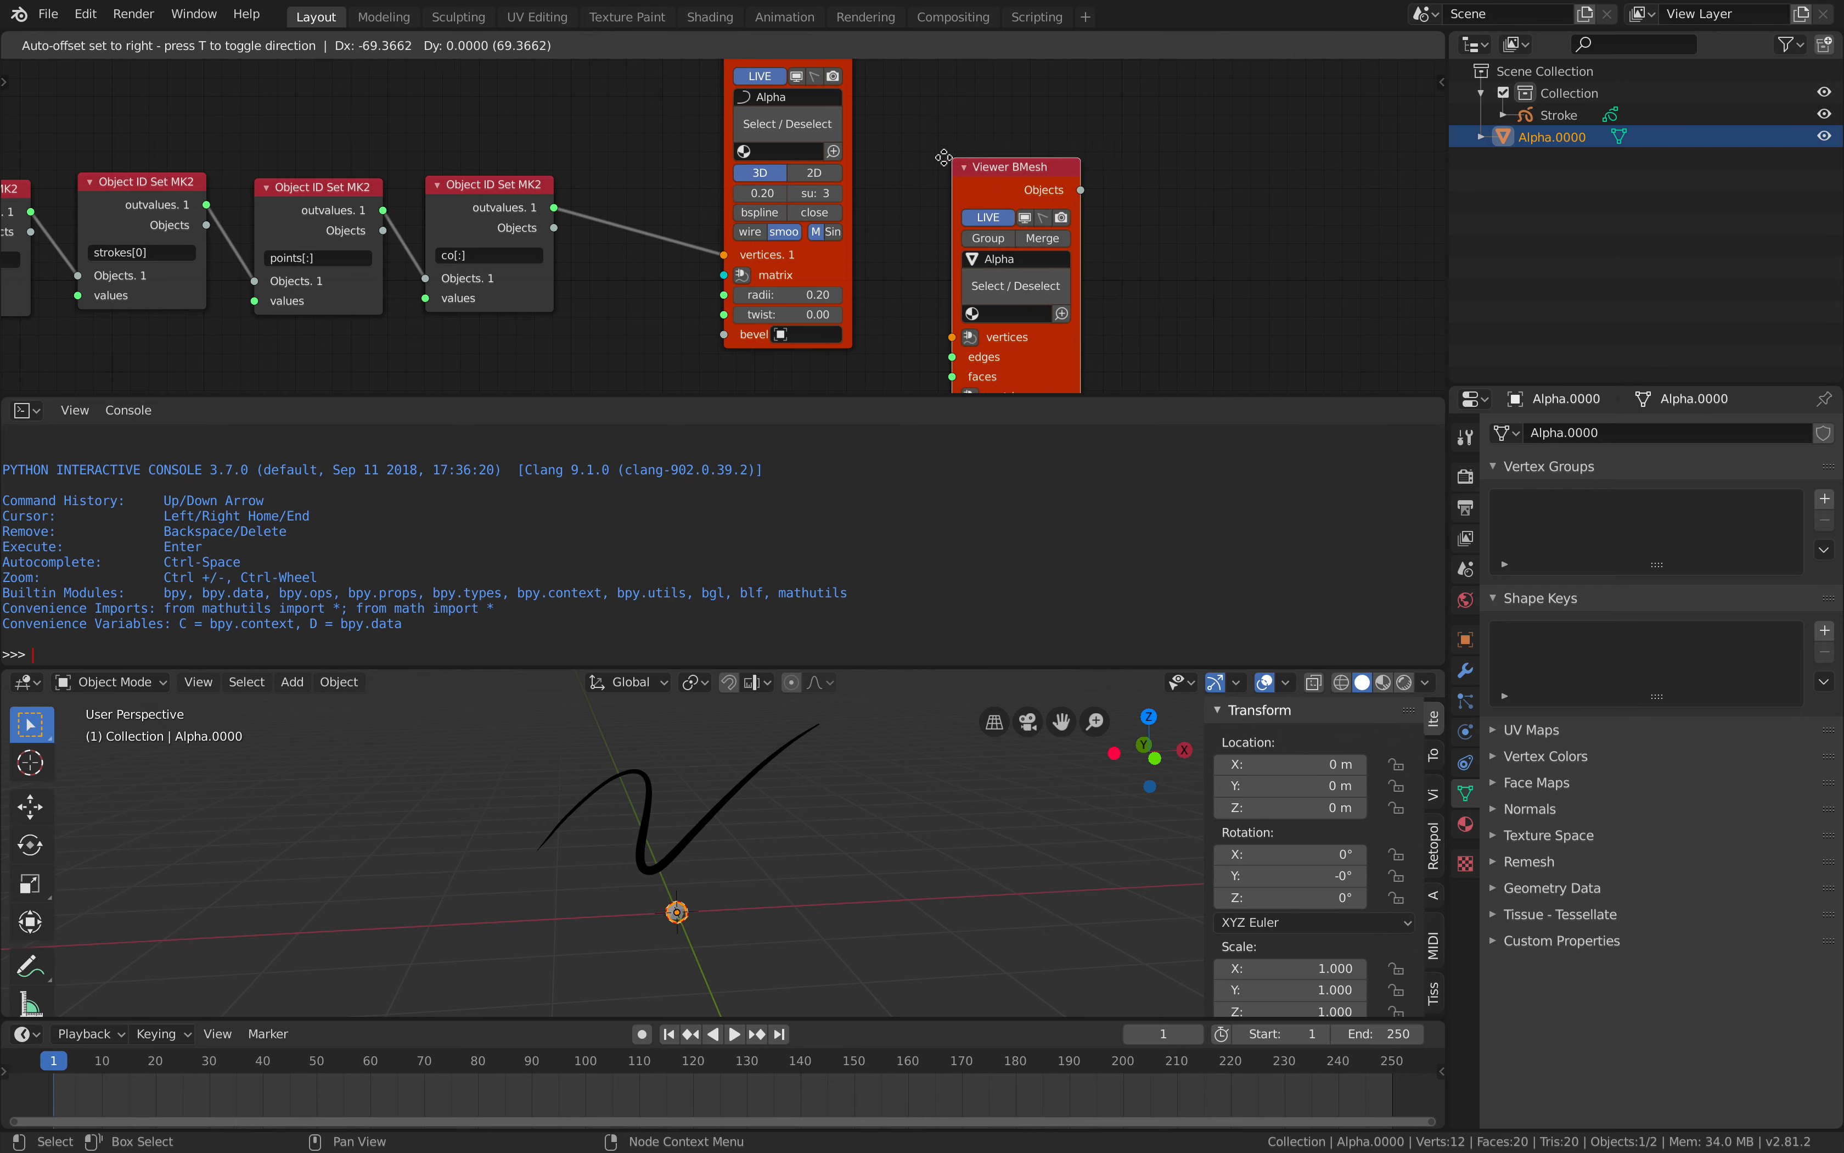
click(943, 83)
drag(555, 208, 902, 289)
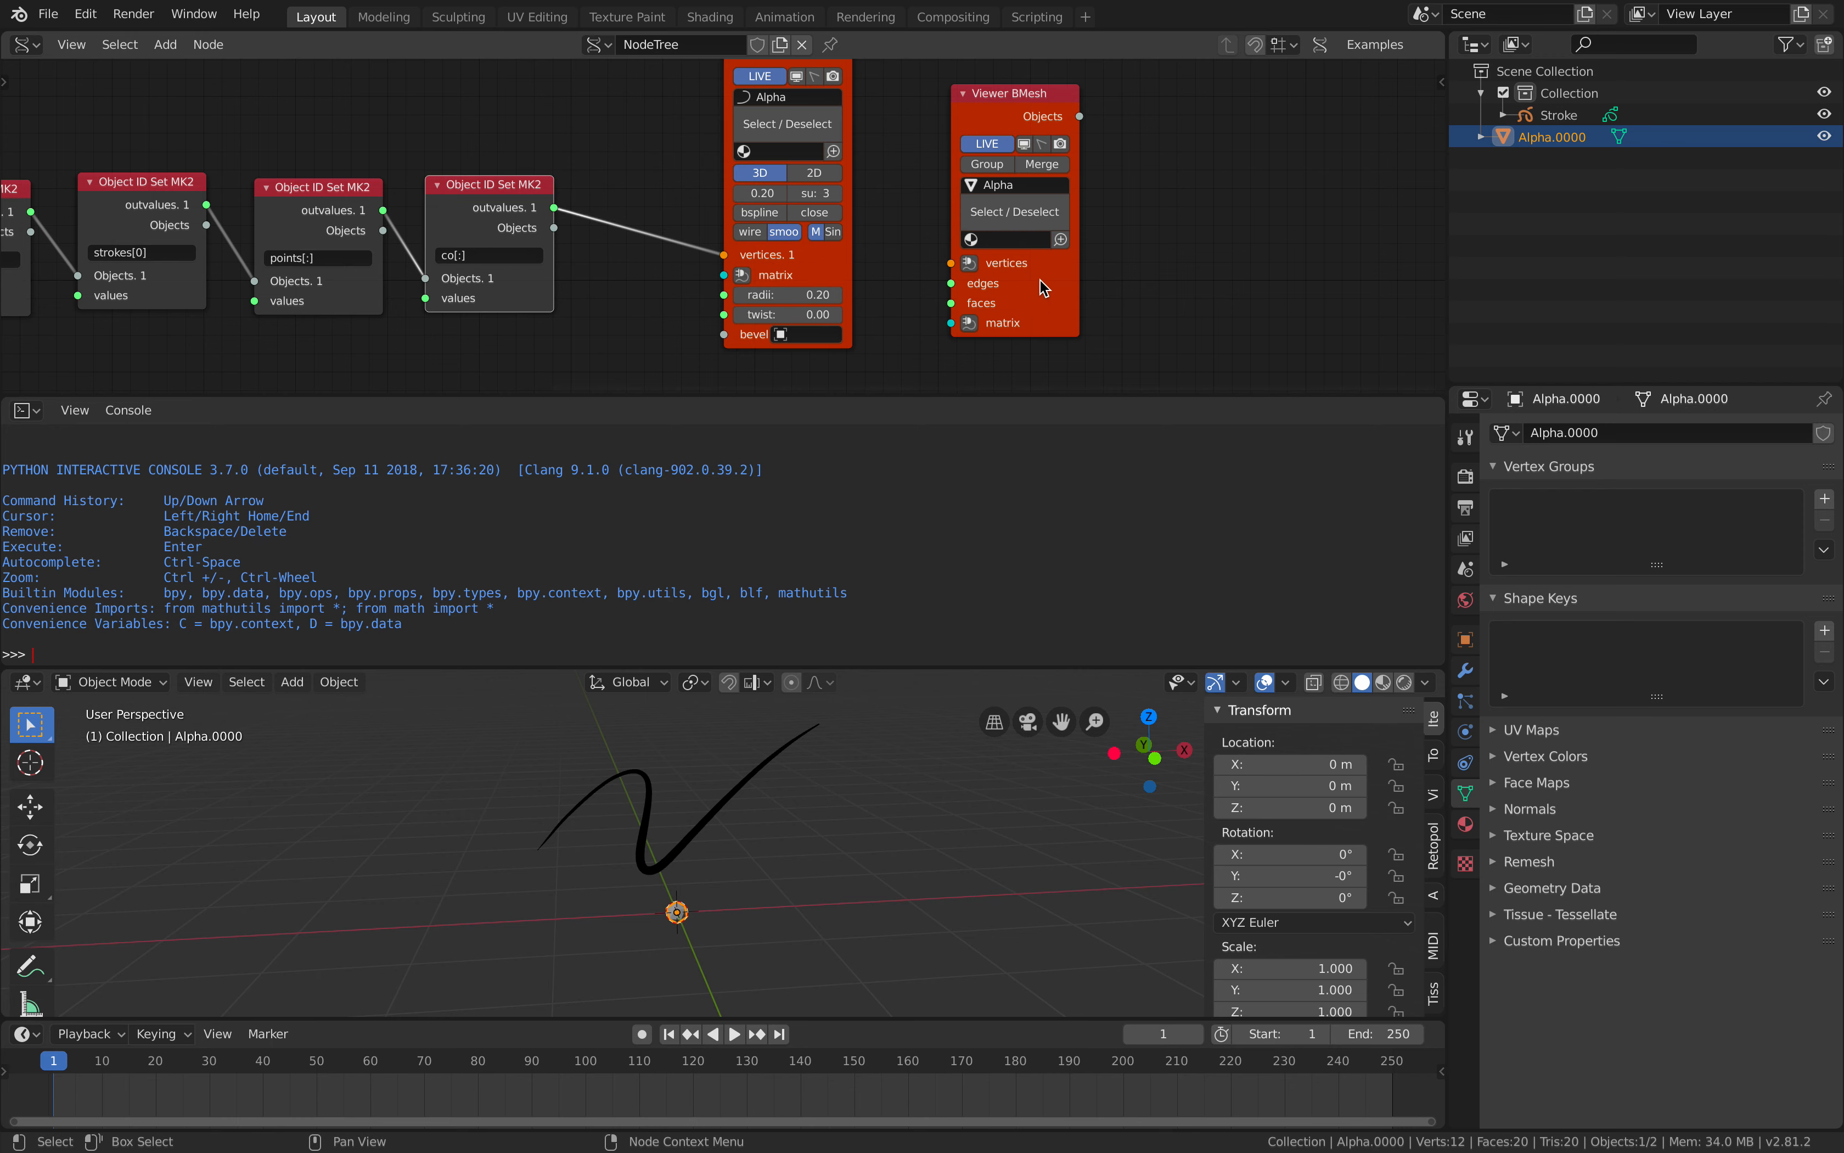
drag(1042, 284, 1246, 271)
Add a UV Connection node between the Polyline Viewer and Viewer BMesh nodes.
key(shift+a)
click(1027, 214)
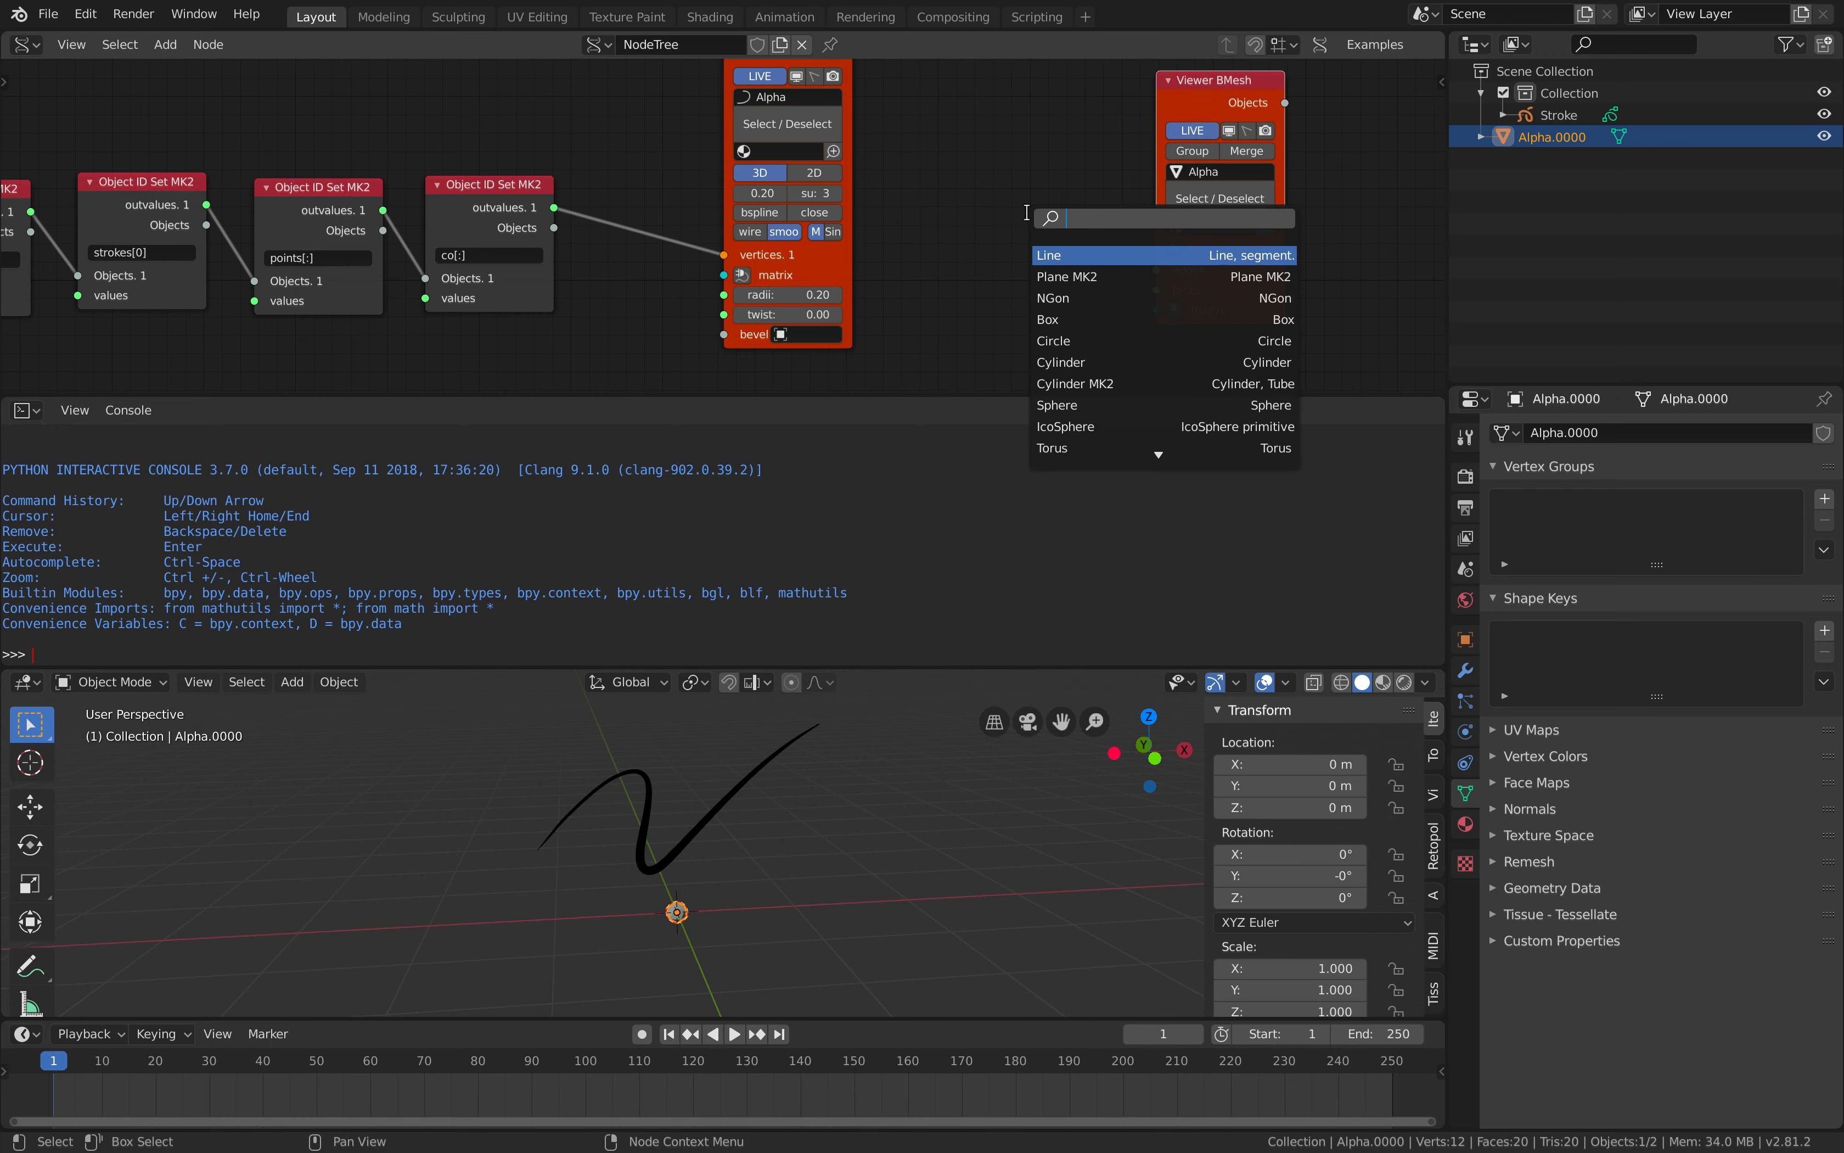
text(uv)
key(Return)
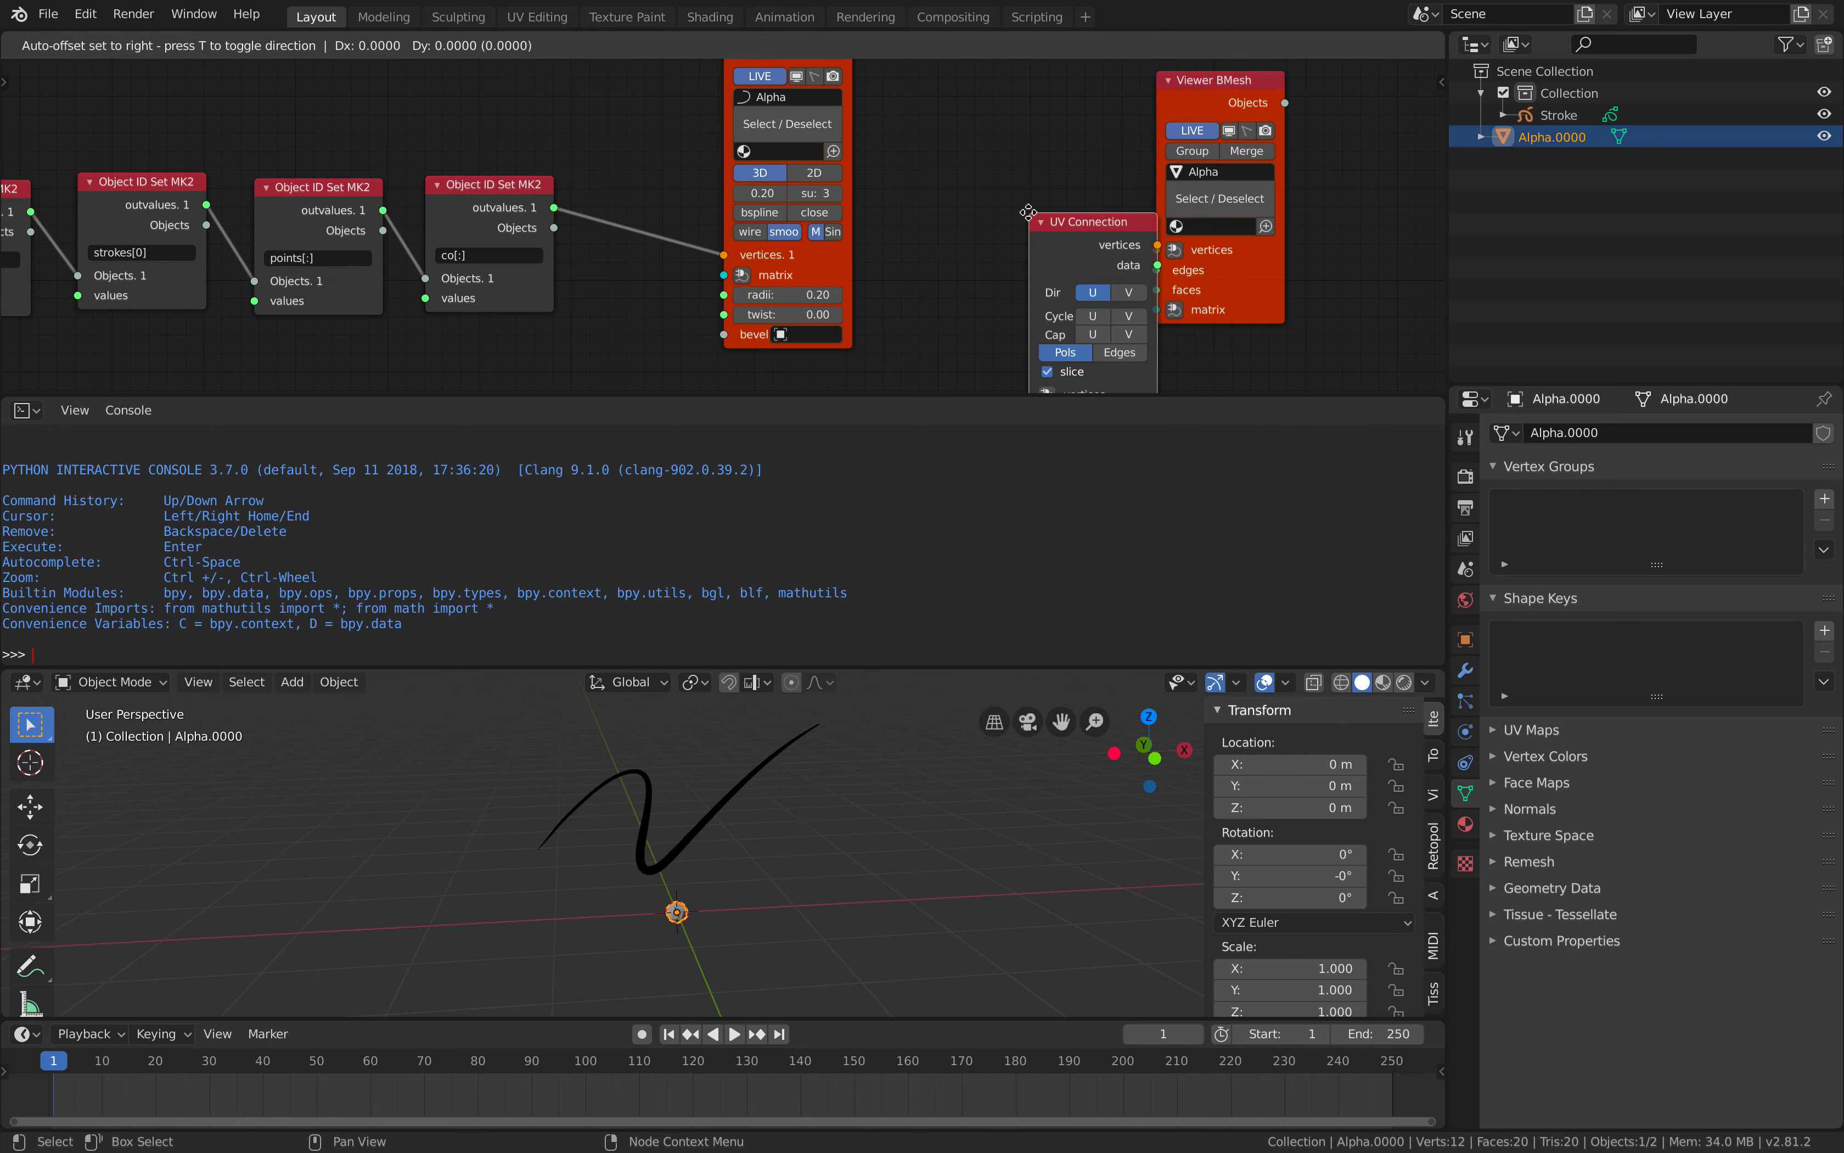
click(926, 129)
Connect co[:] outvalues to UV Connection's vertices and its vertices and data outputs to Viewer BMesh's vertices and edges, and save the file.
drag(556, 209, 782, 239)
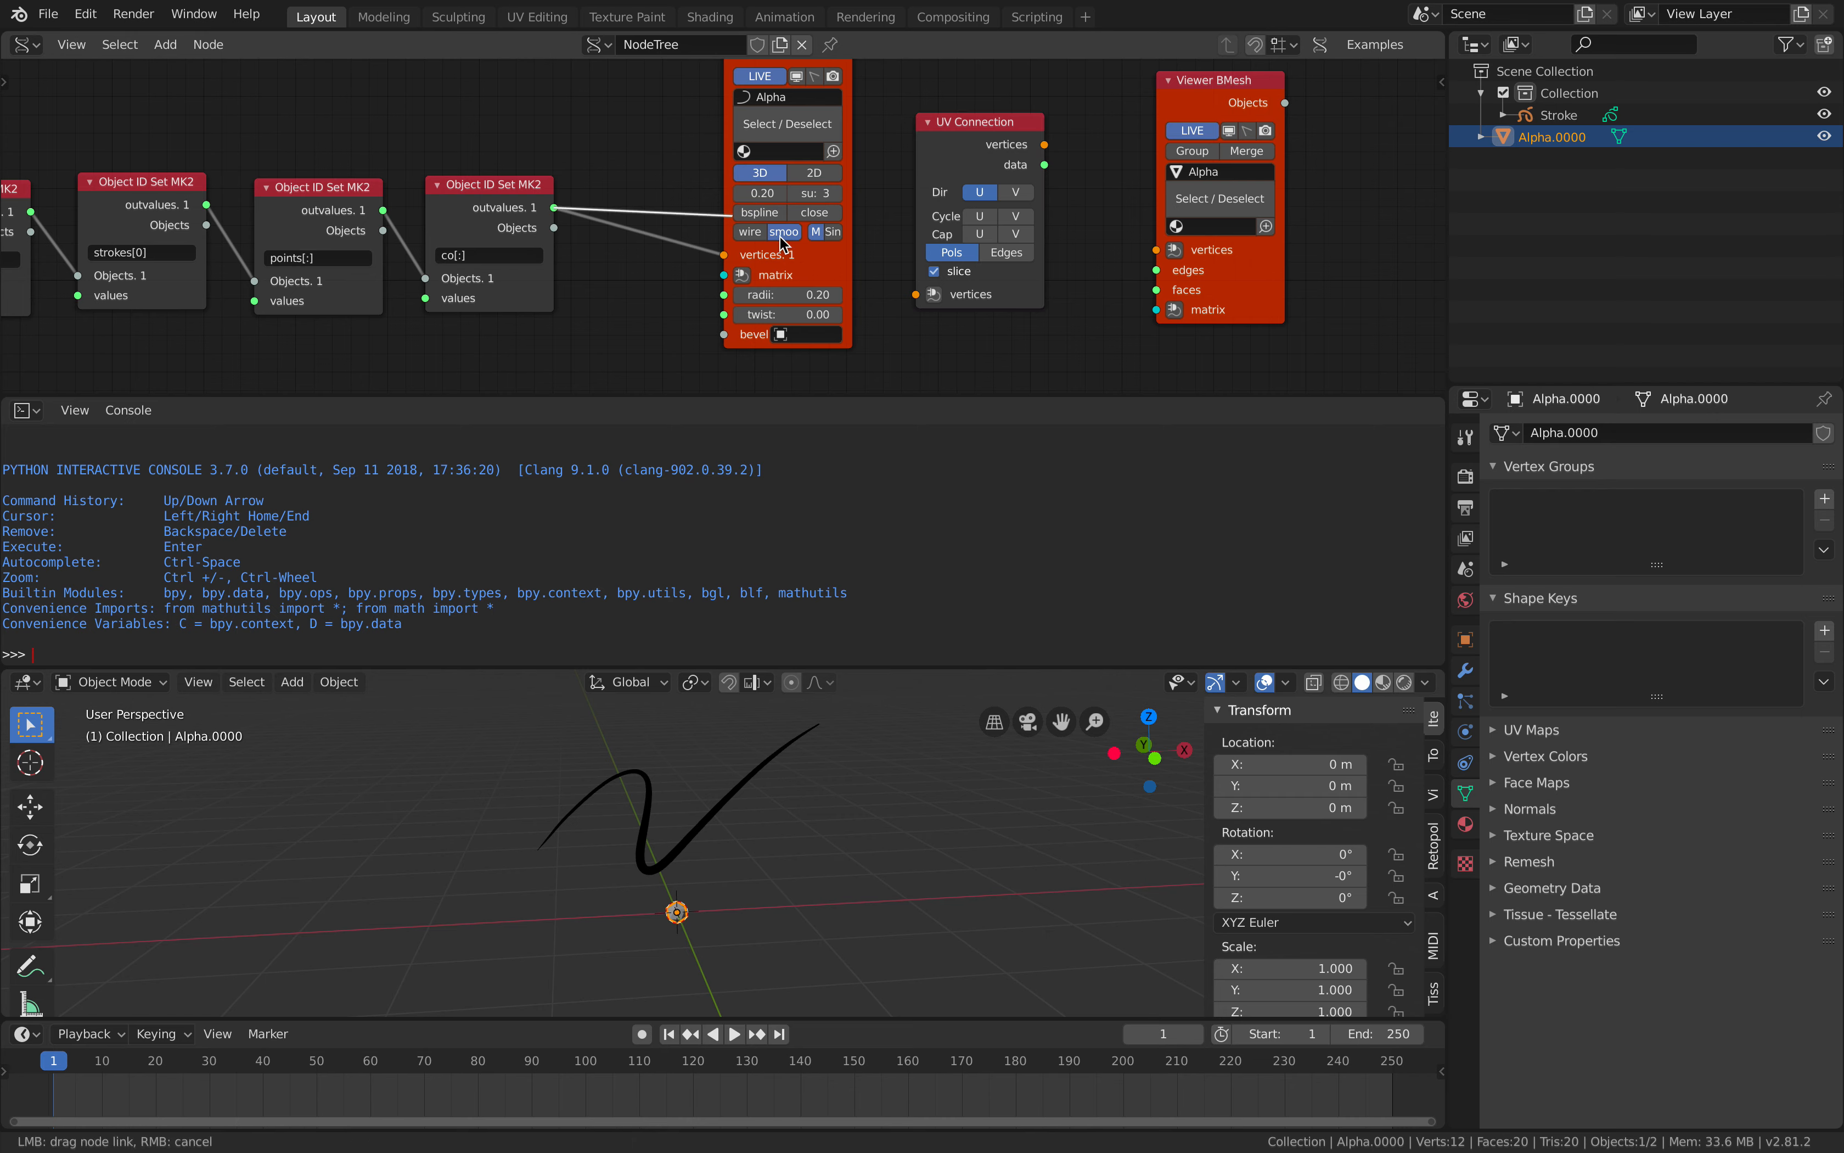
drag(941, 305, 939, 304)
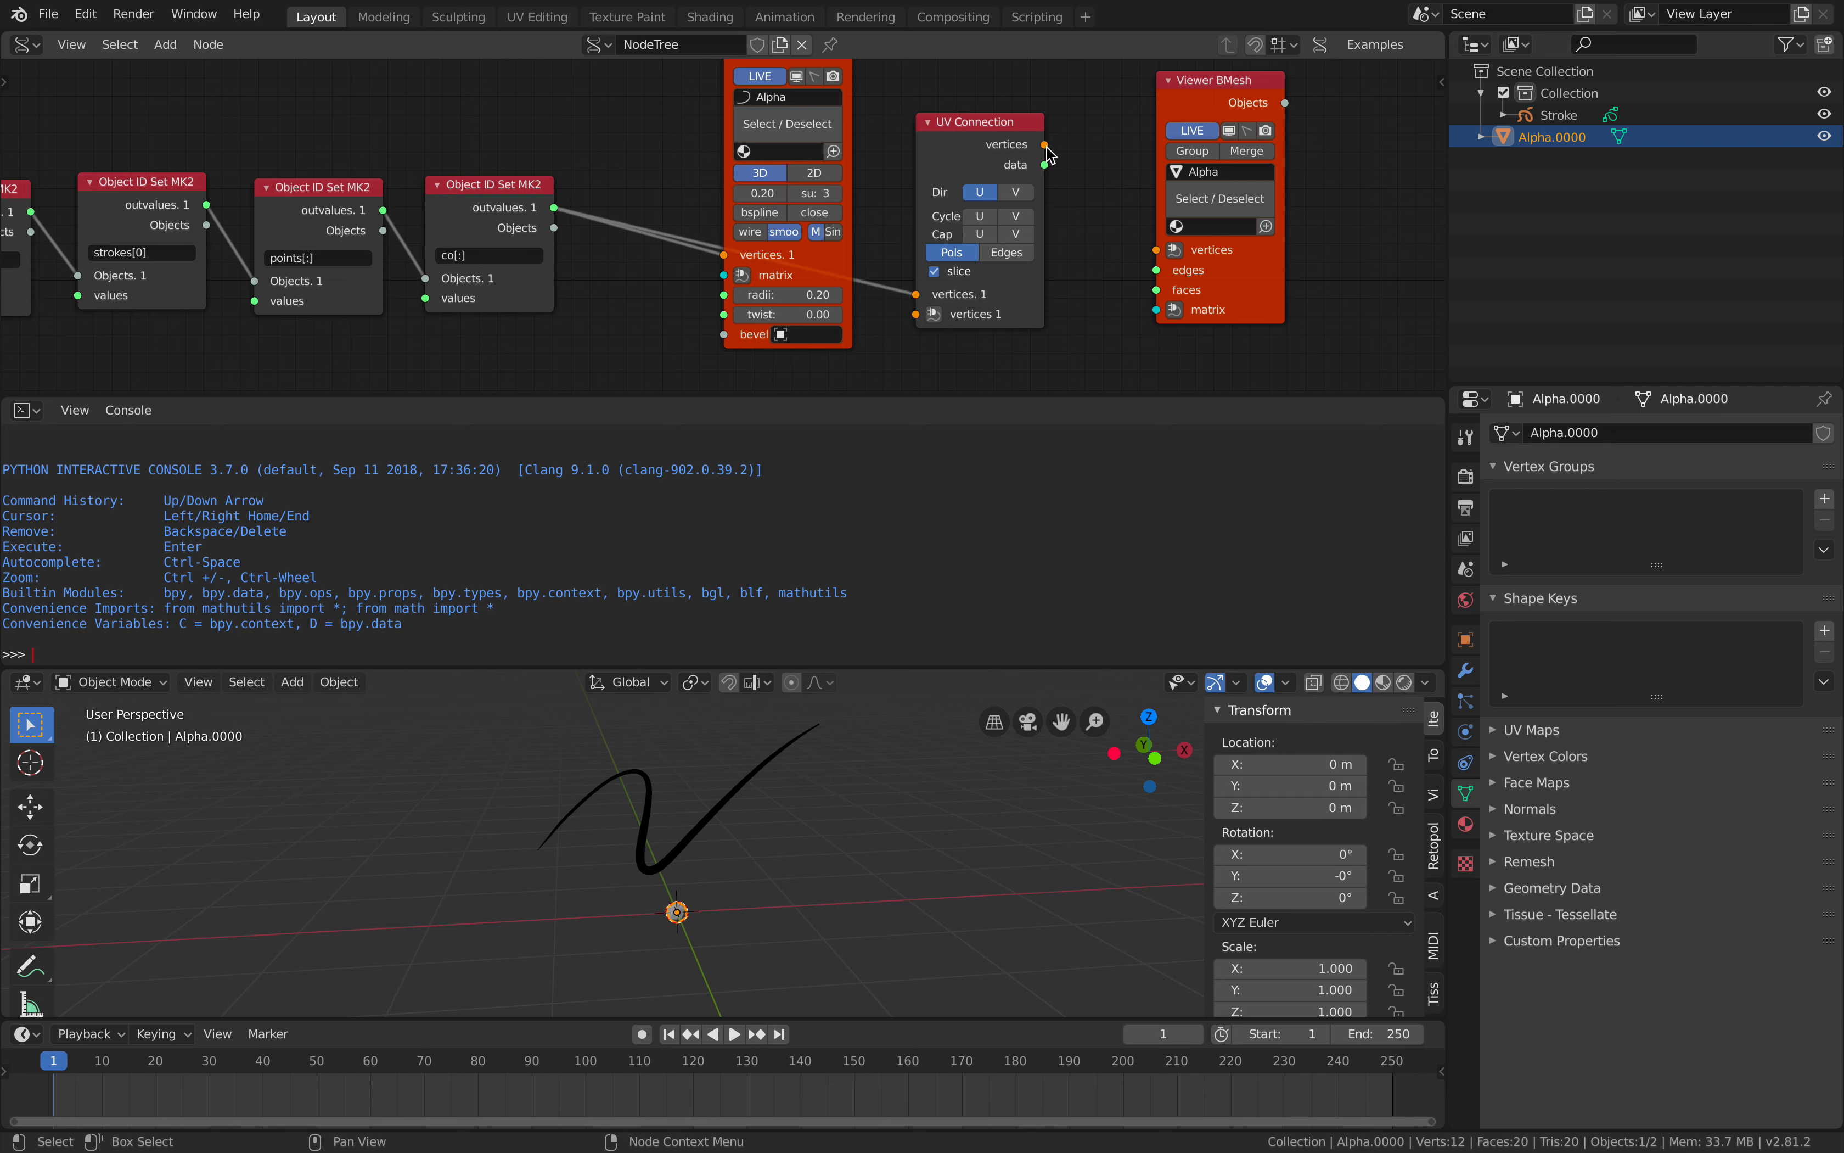
drag(1047, 148, 1156, 249)
drag(1046, 165, 1156, 270)
key(ctrl+s)
Set the UV Connection node to output Edges in the U direction.
scroll(949, 831, up, 4)
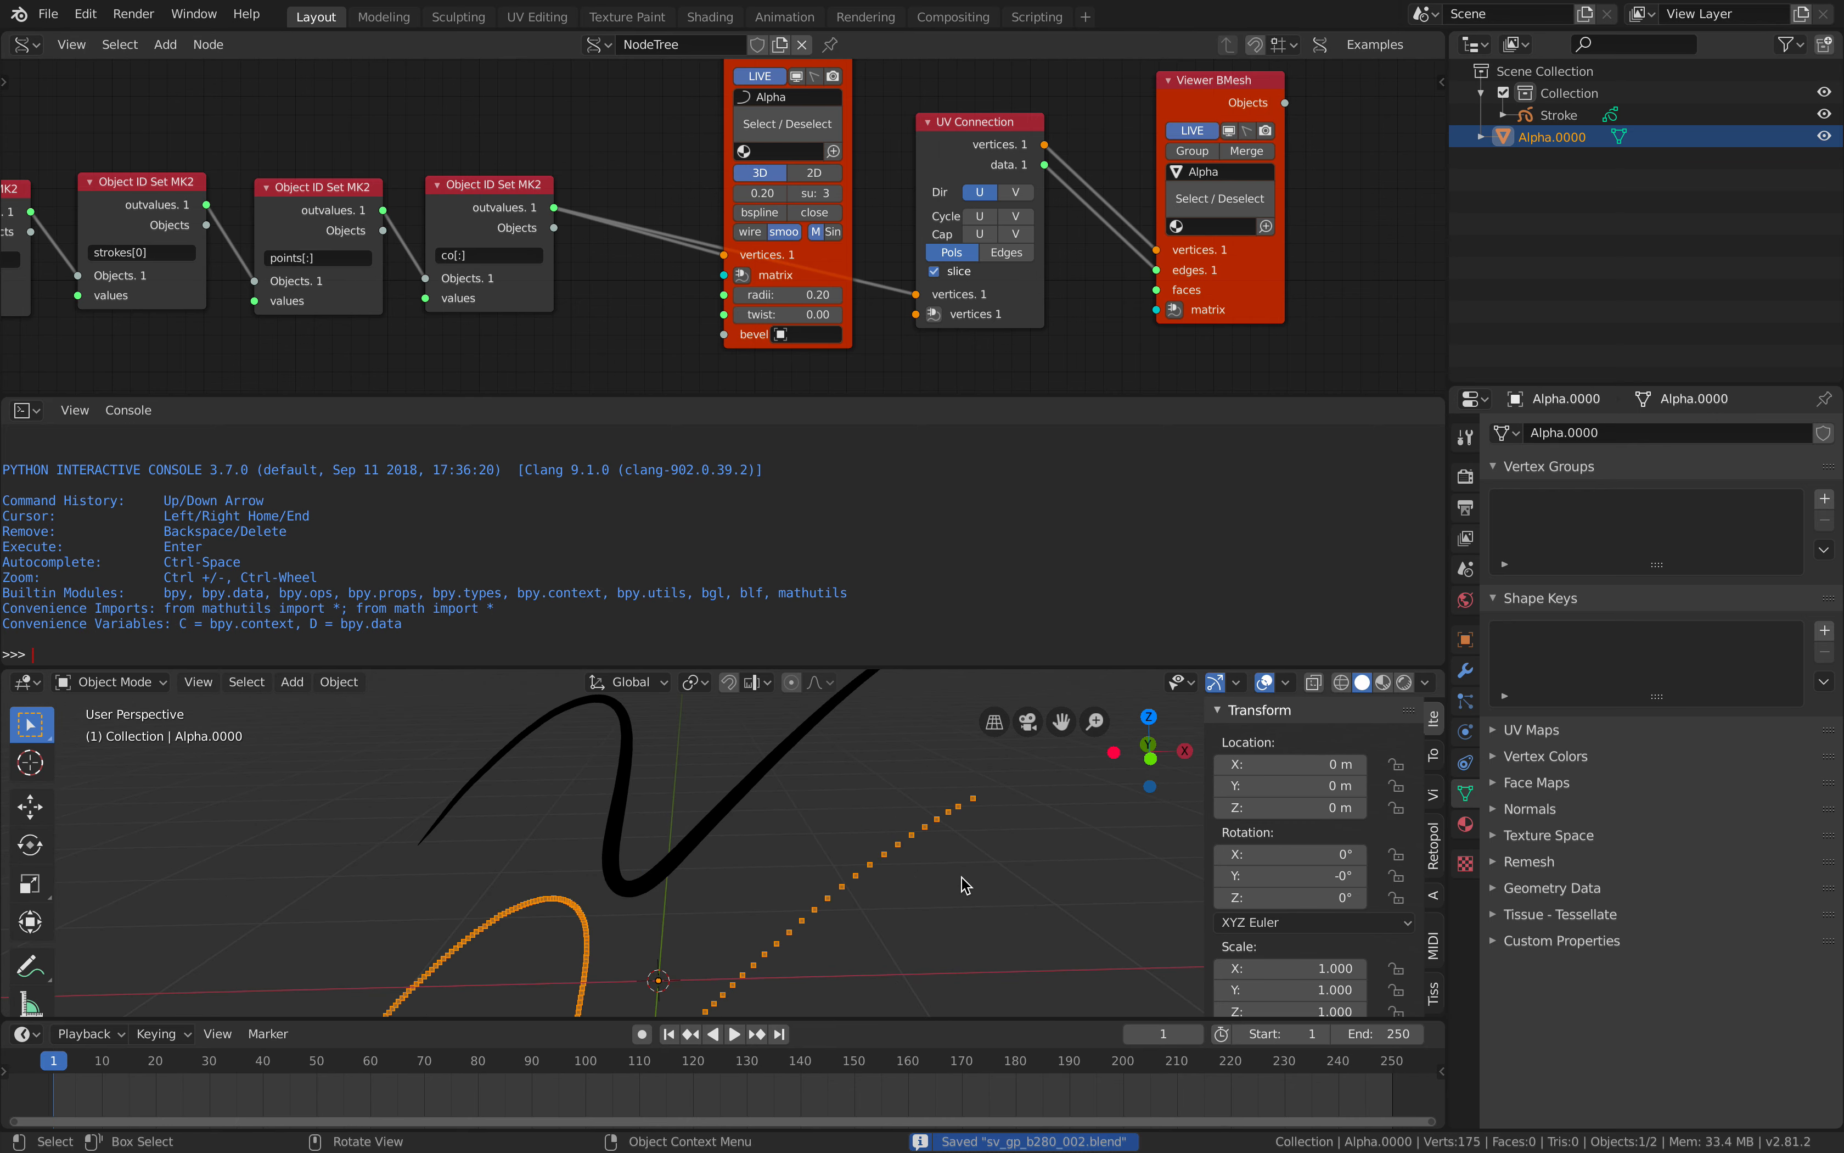
shift+middle_drag(949, 854, 924, 786)
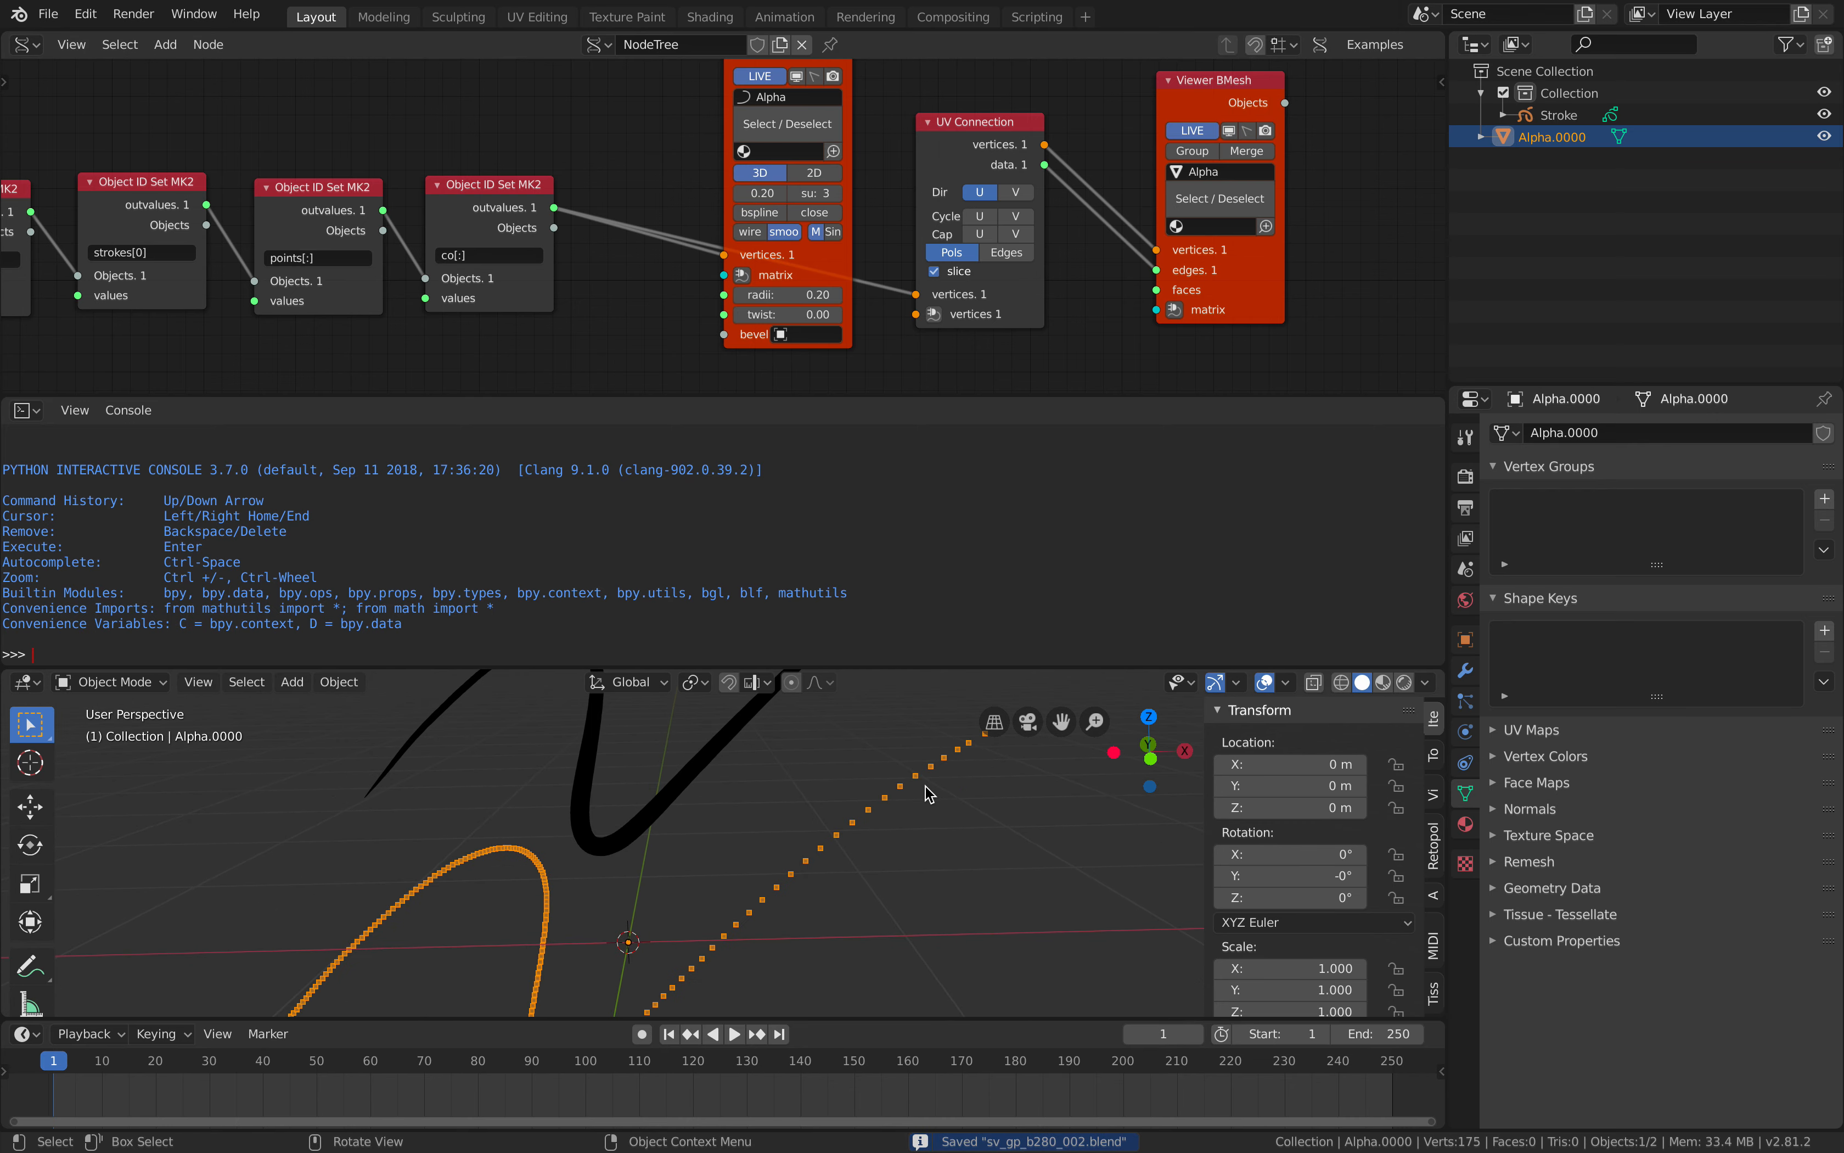
click(1003, 254)
click(980, 192)
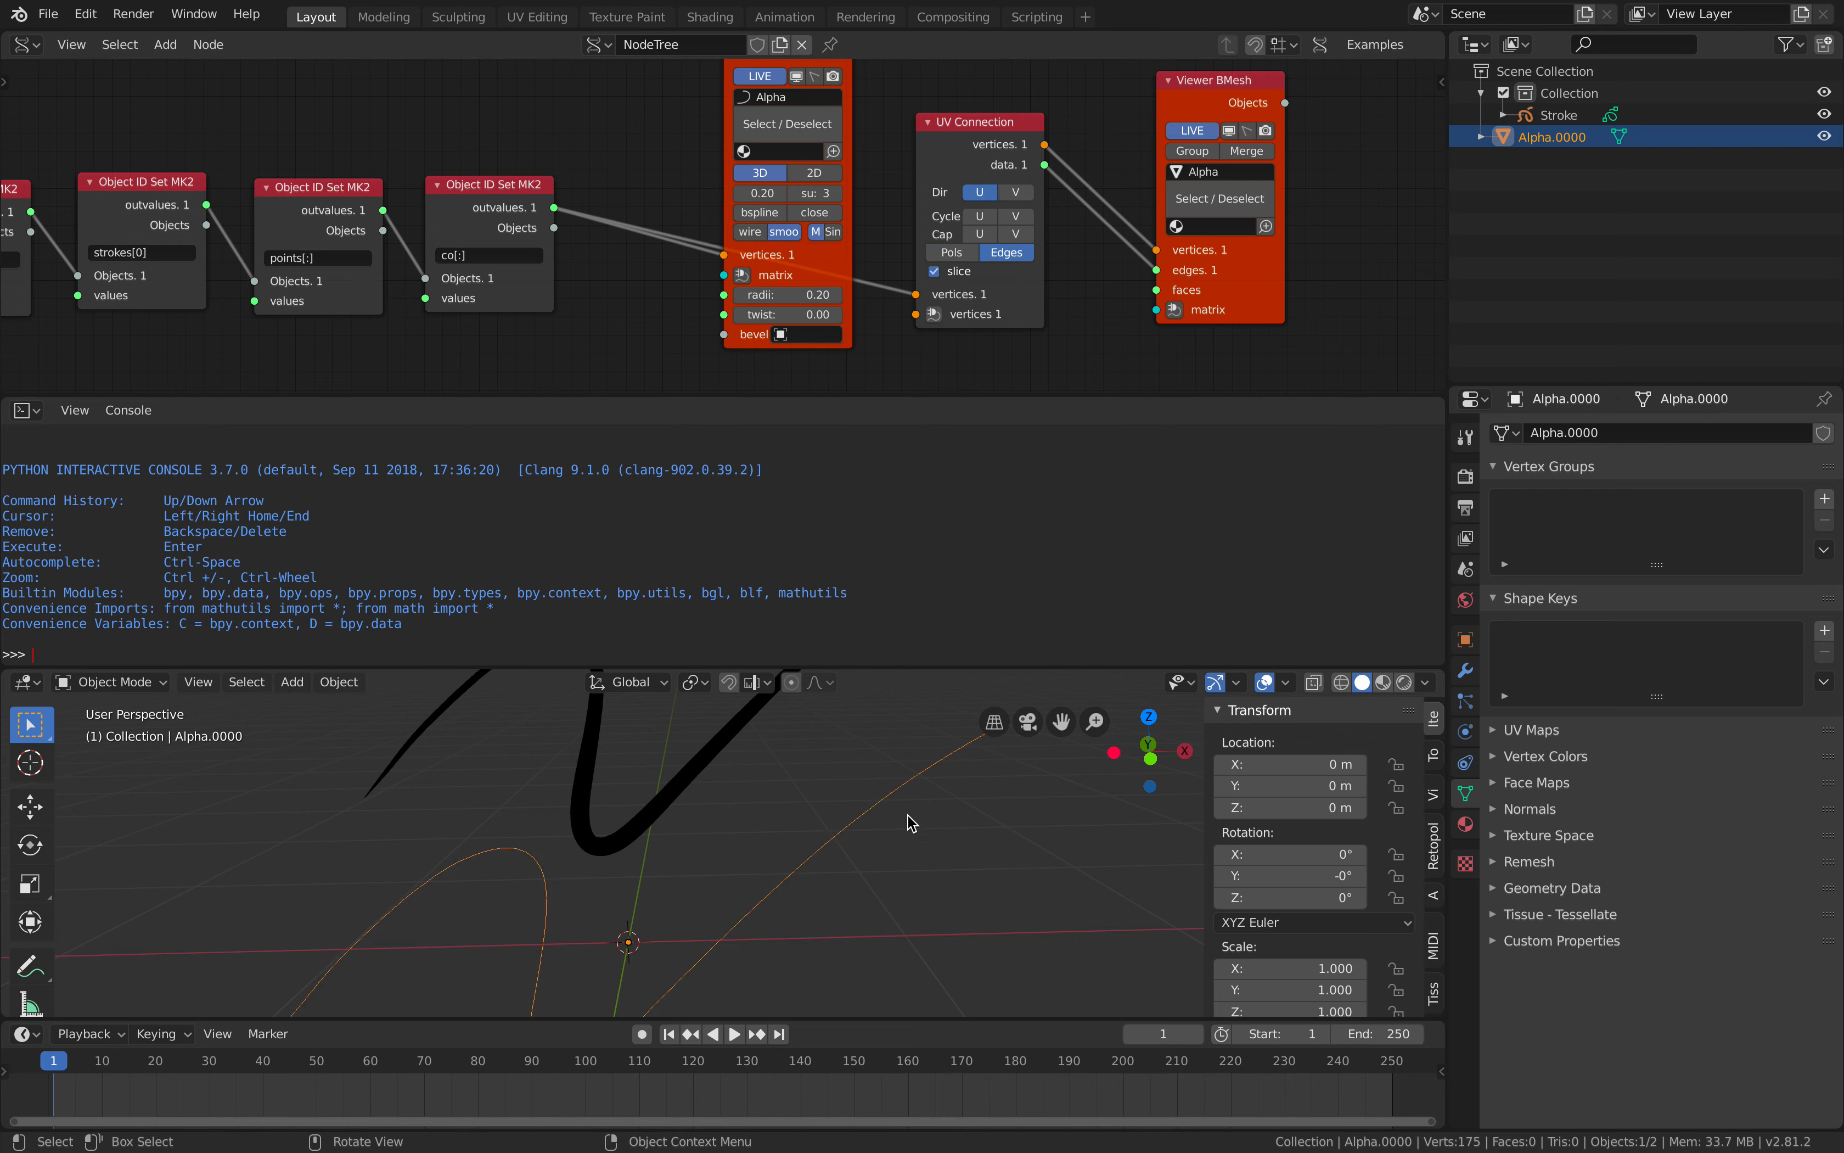
scroll(816, 824, down, 2)
middle_drag(813, 815, 886, 677)
mouse_move(823, 898)
middle_down()
mouse_move(837, 871)
mouse_move(738, 788)
middle_up()
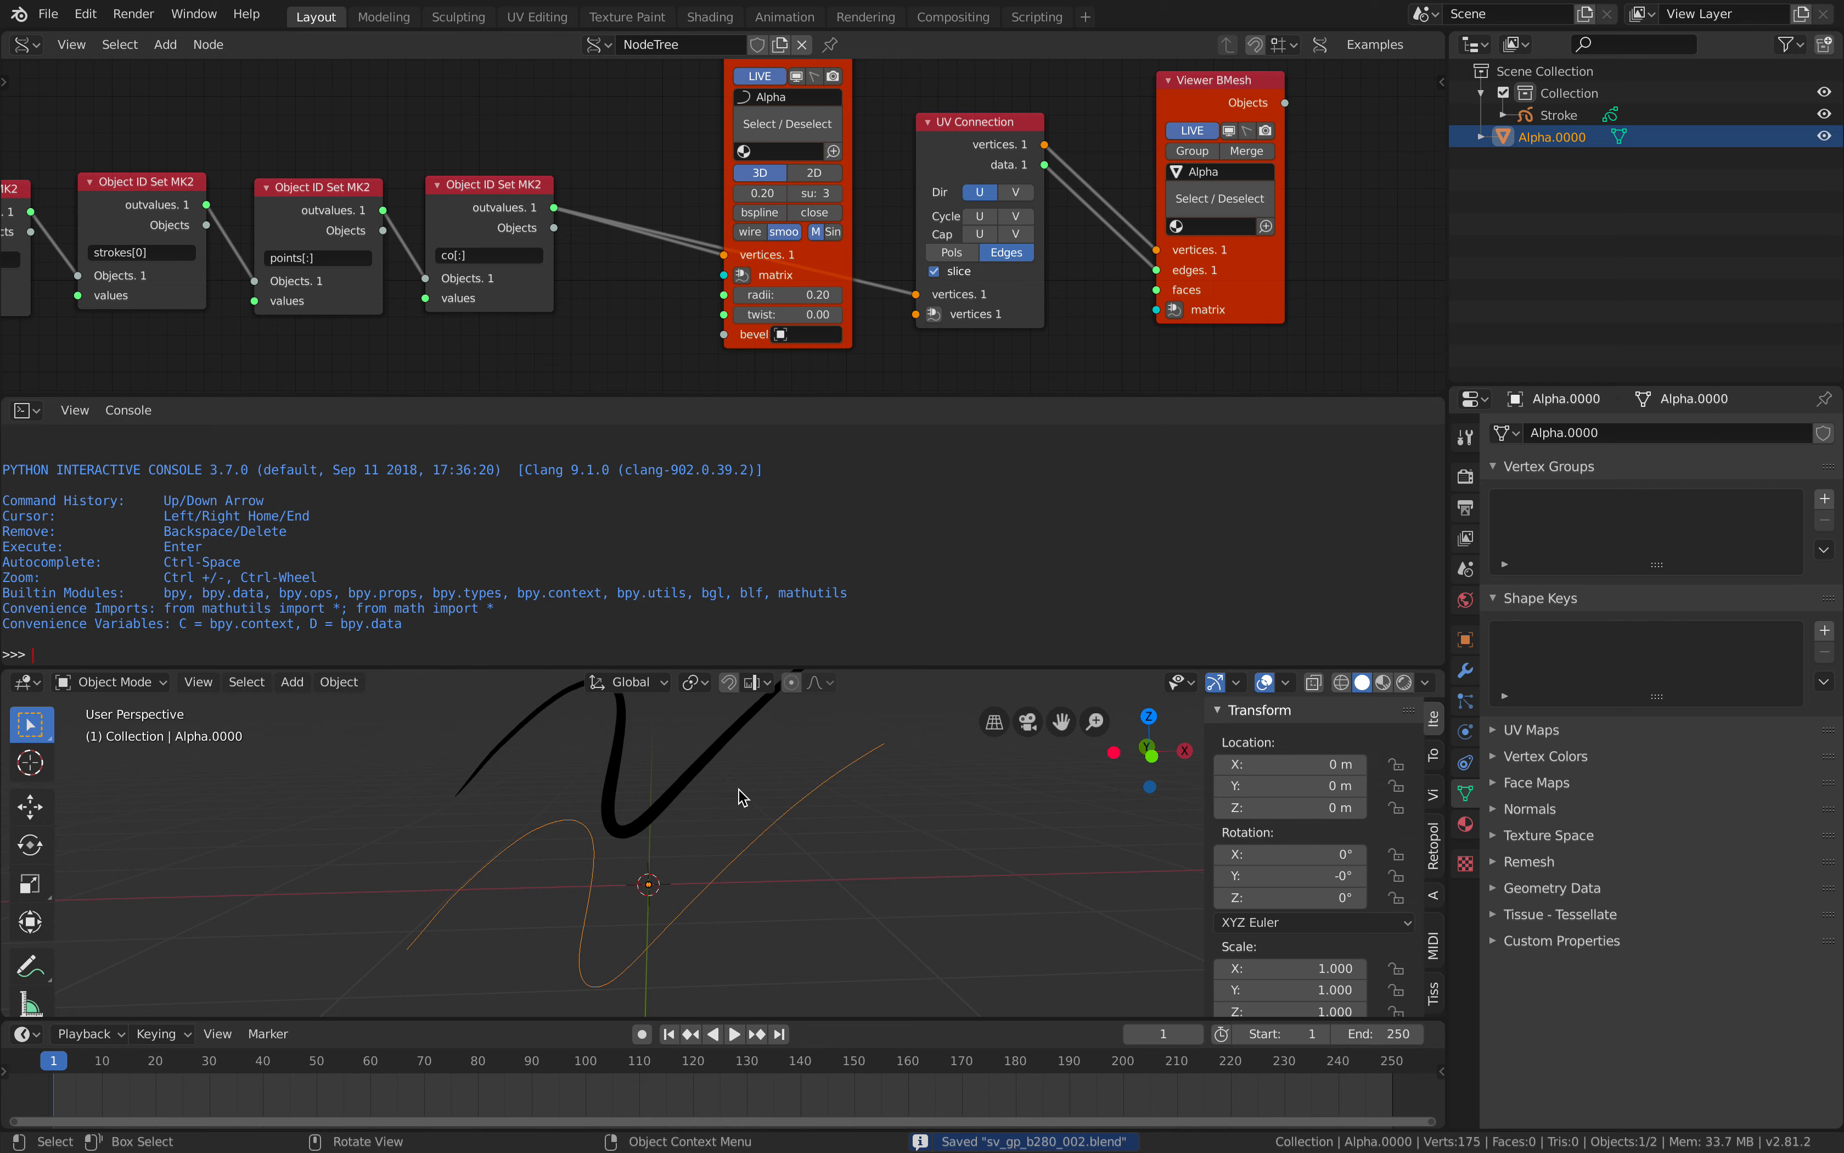
click(712, 752)
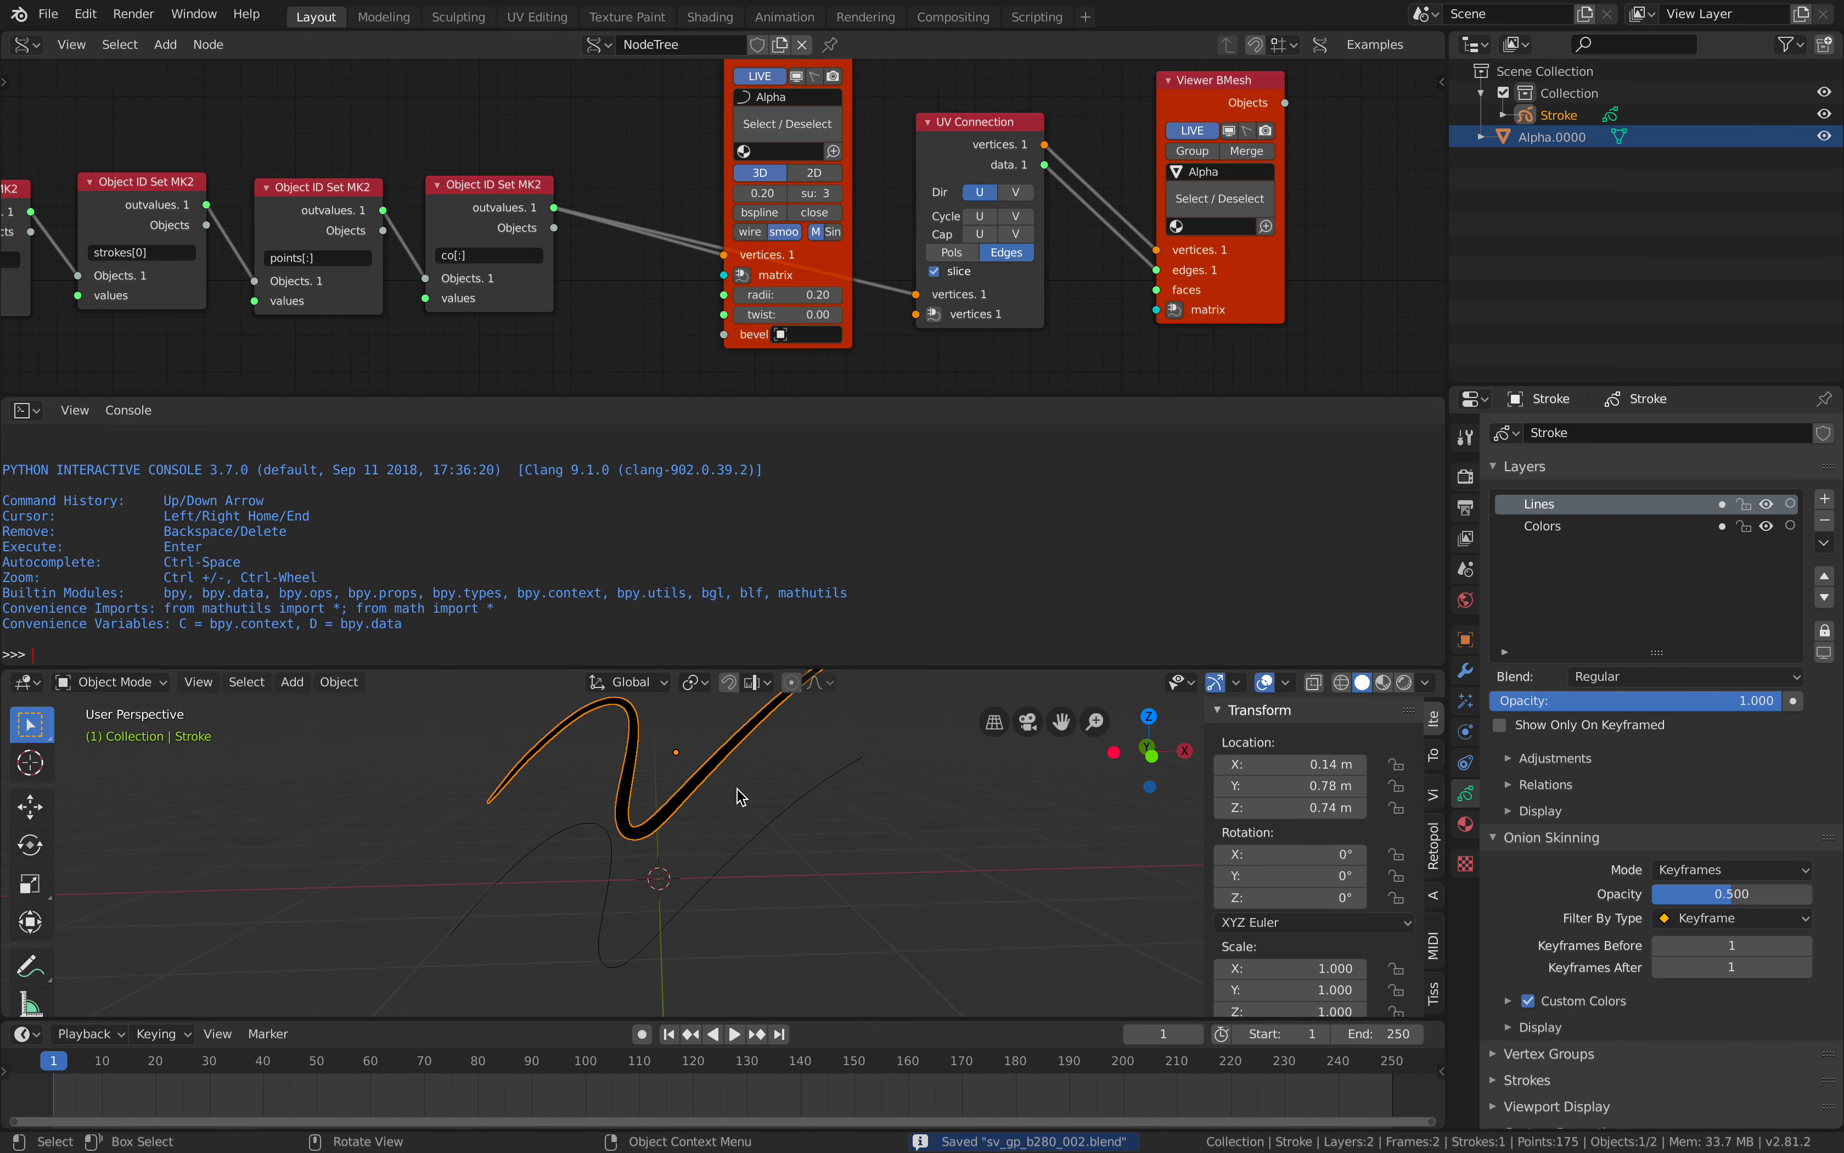
key(g)
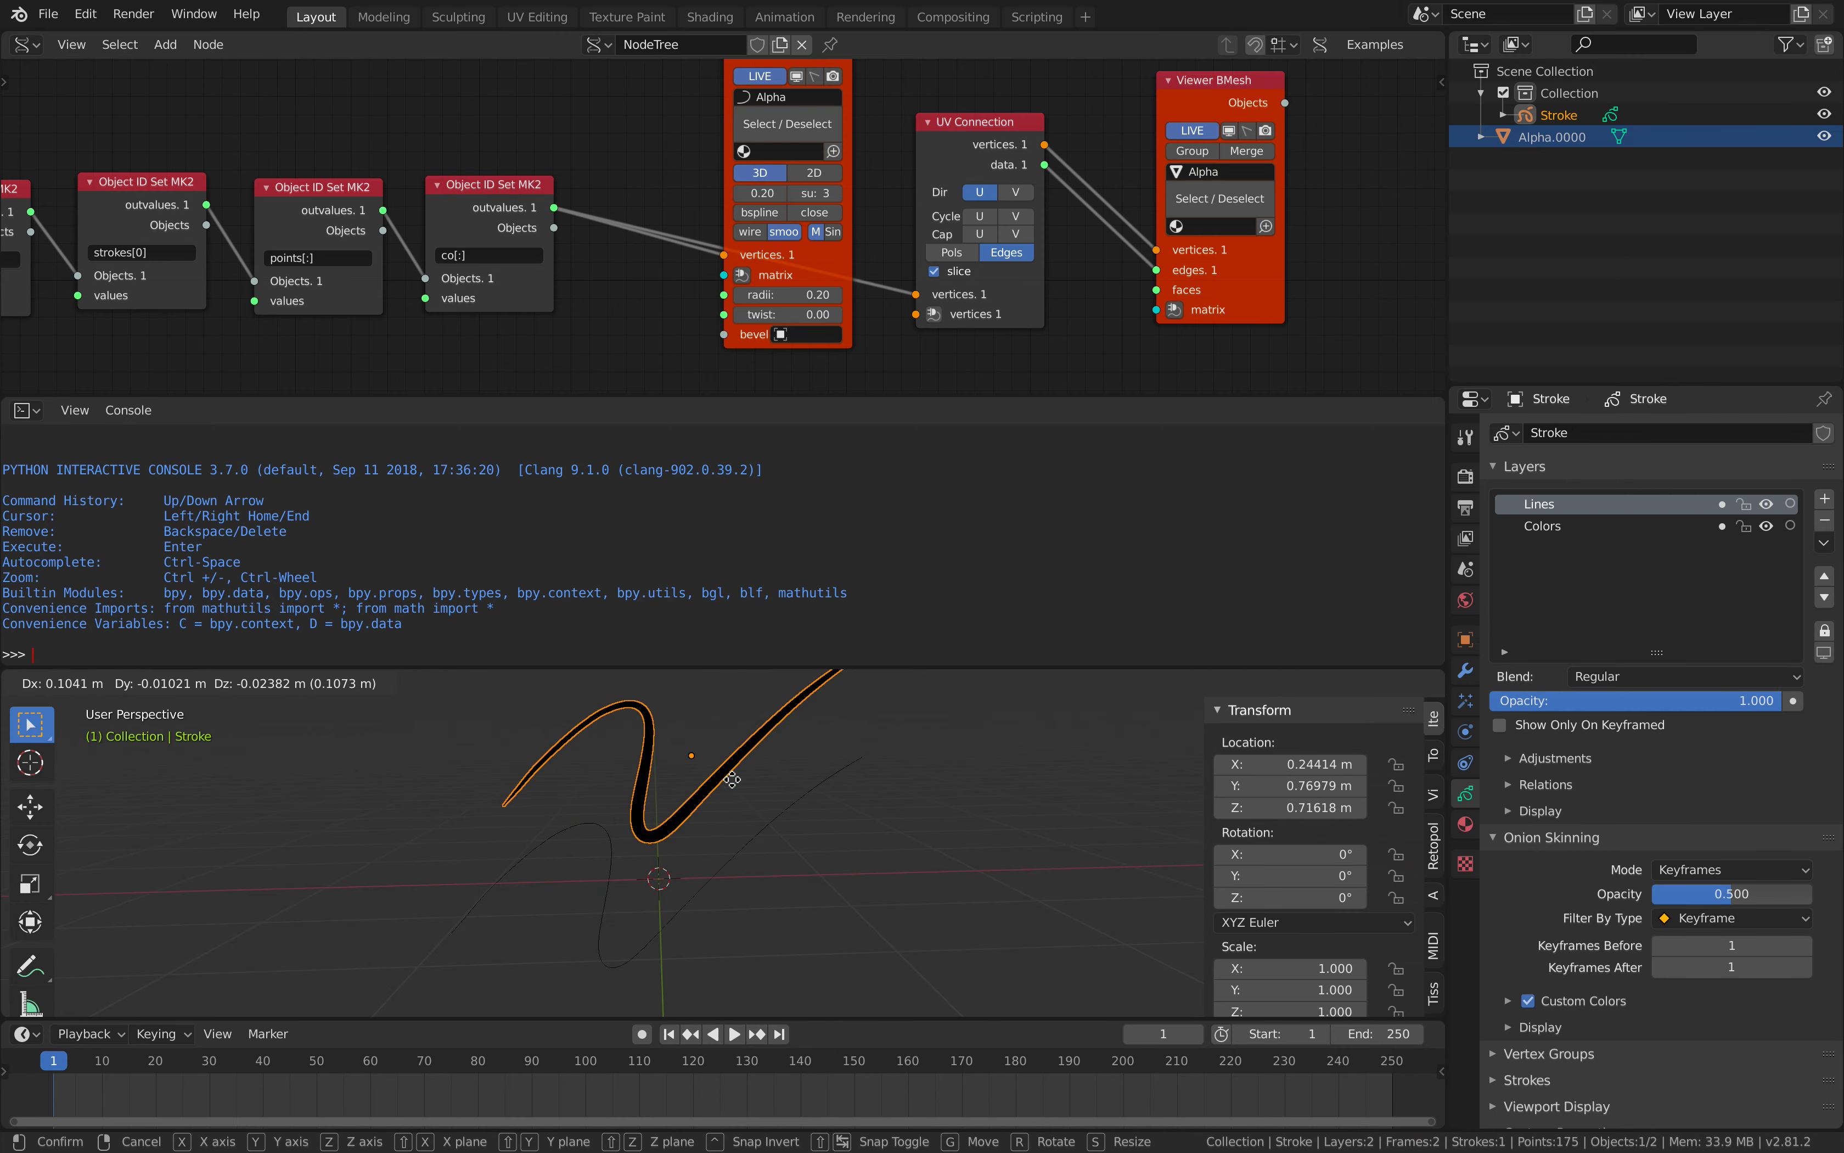
right_click(732, 790)
middle_drag(739, 793, 768, 828)
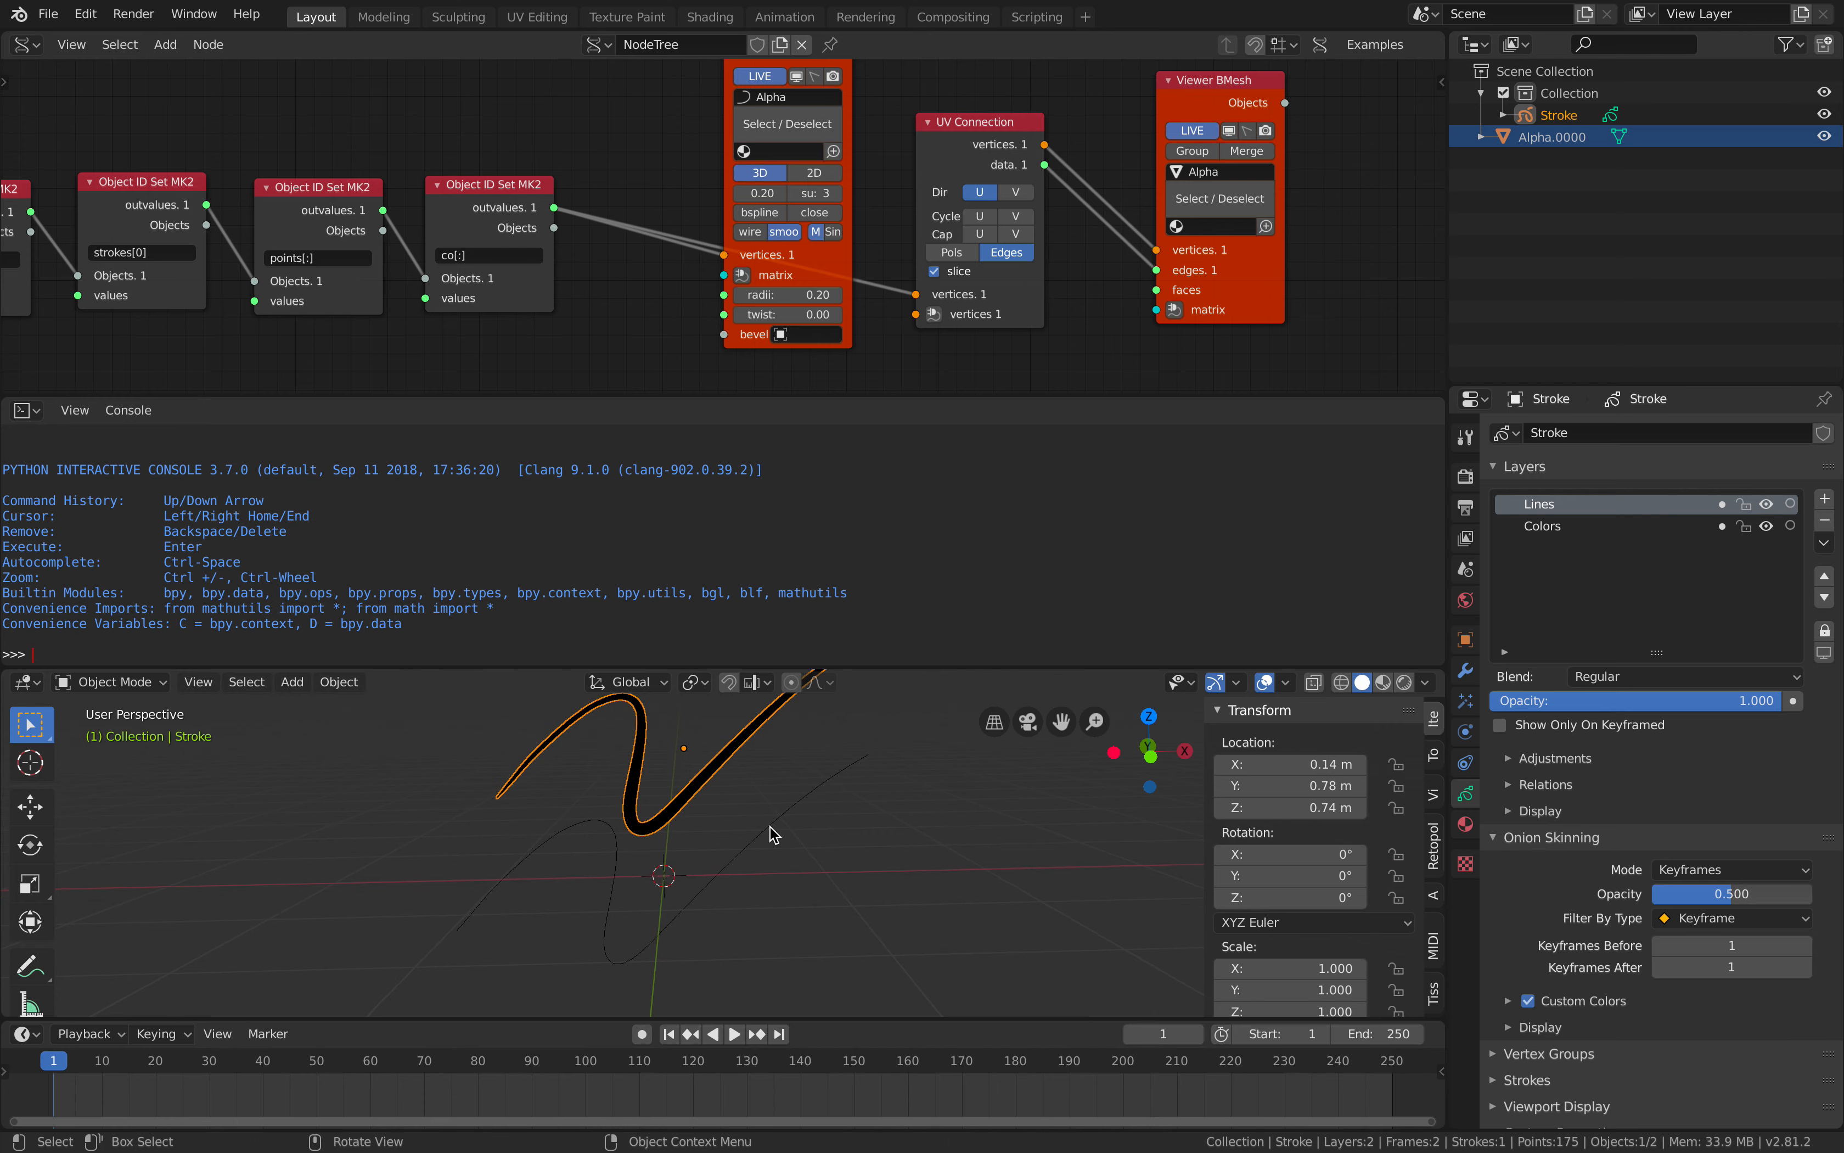
click(771, 827)
scroll(752, 813, down, 3)
scroll(752, 813, up, 2)
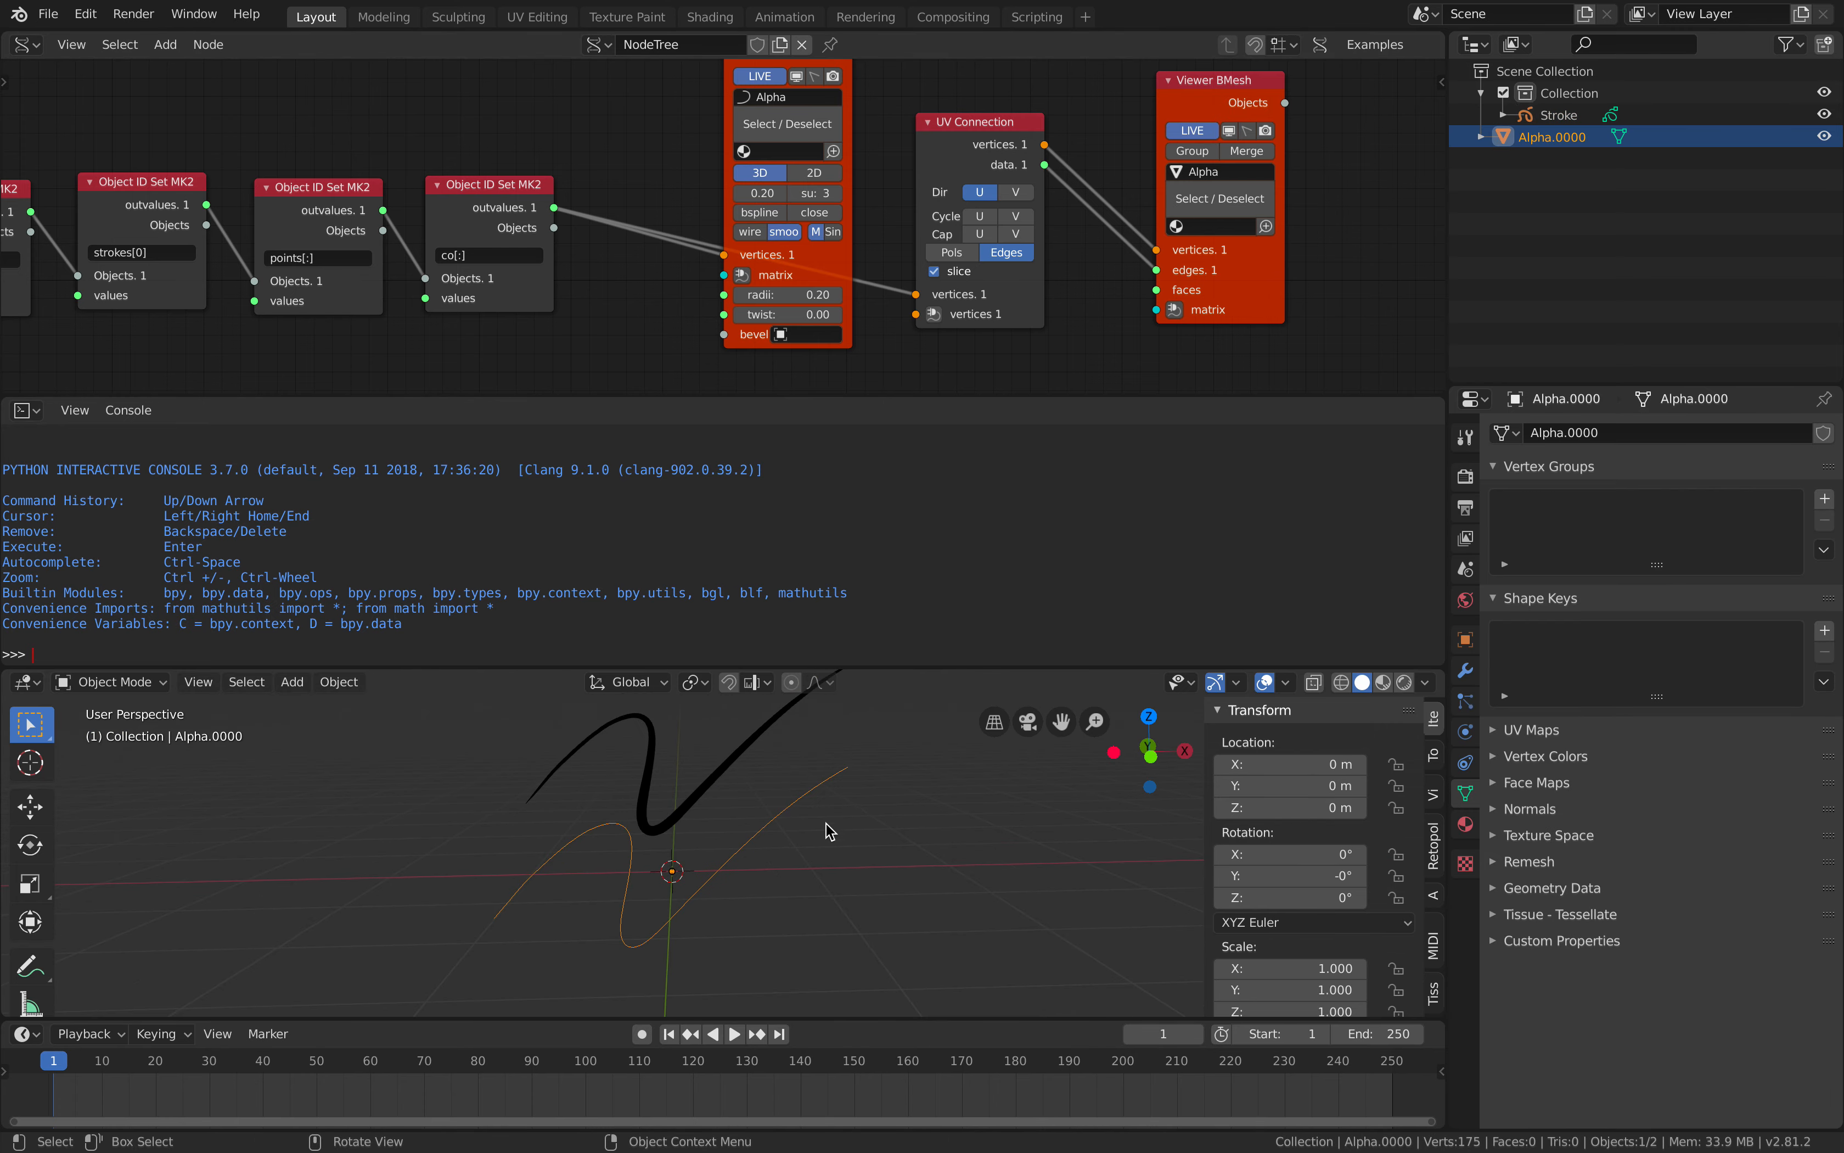
Save the file and move the Viewer BMesh node farther from the UV Connection node.
key(ctrl+s)
middle_drag(949, 176, 840, 178)
drag(1105, 274, 1231, 237)
Add a Randomize Input Vertices node on the link between the co[:] Object ID Set node and UV Connection.
key(alt+space)
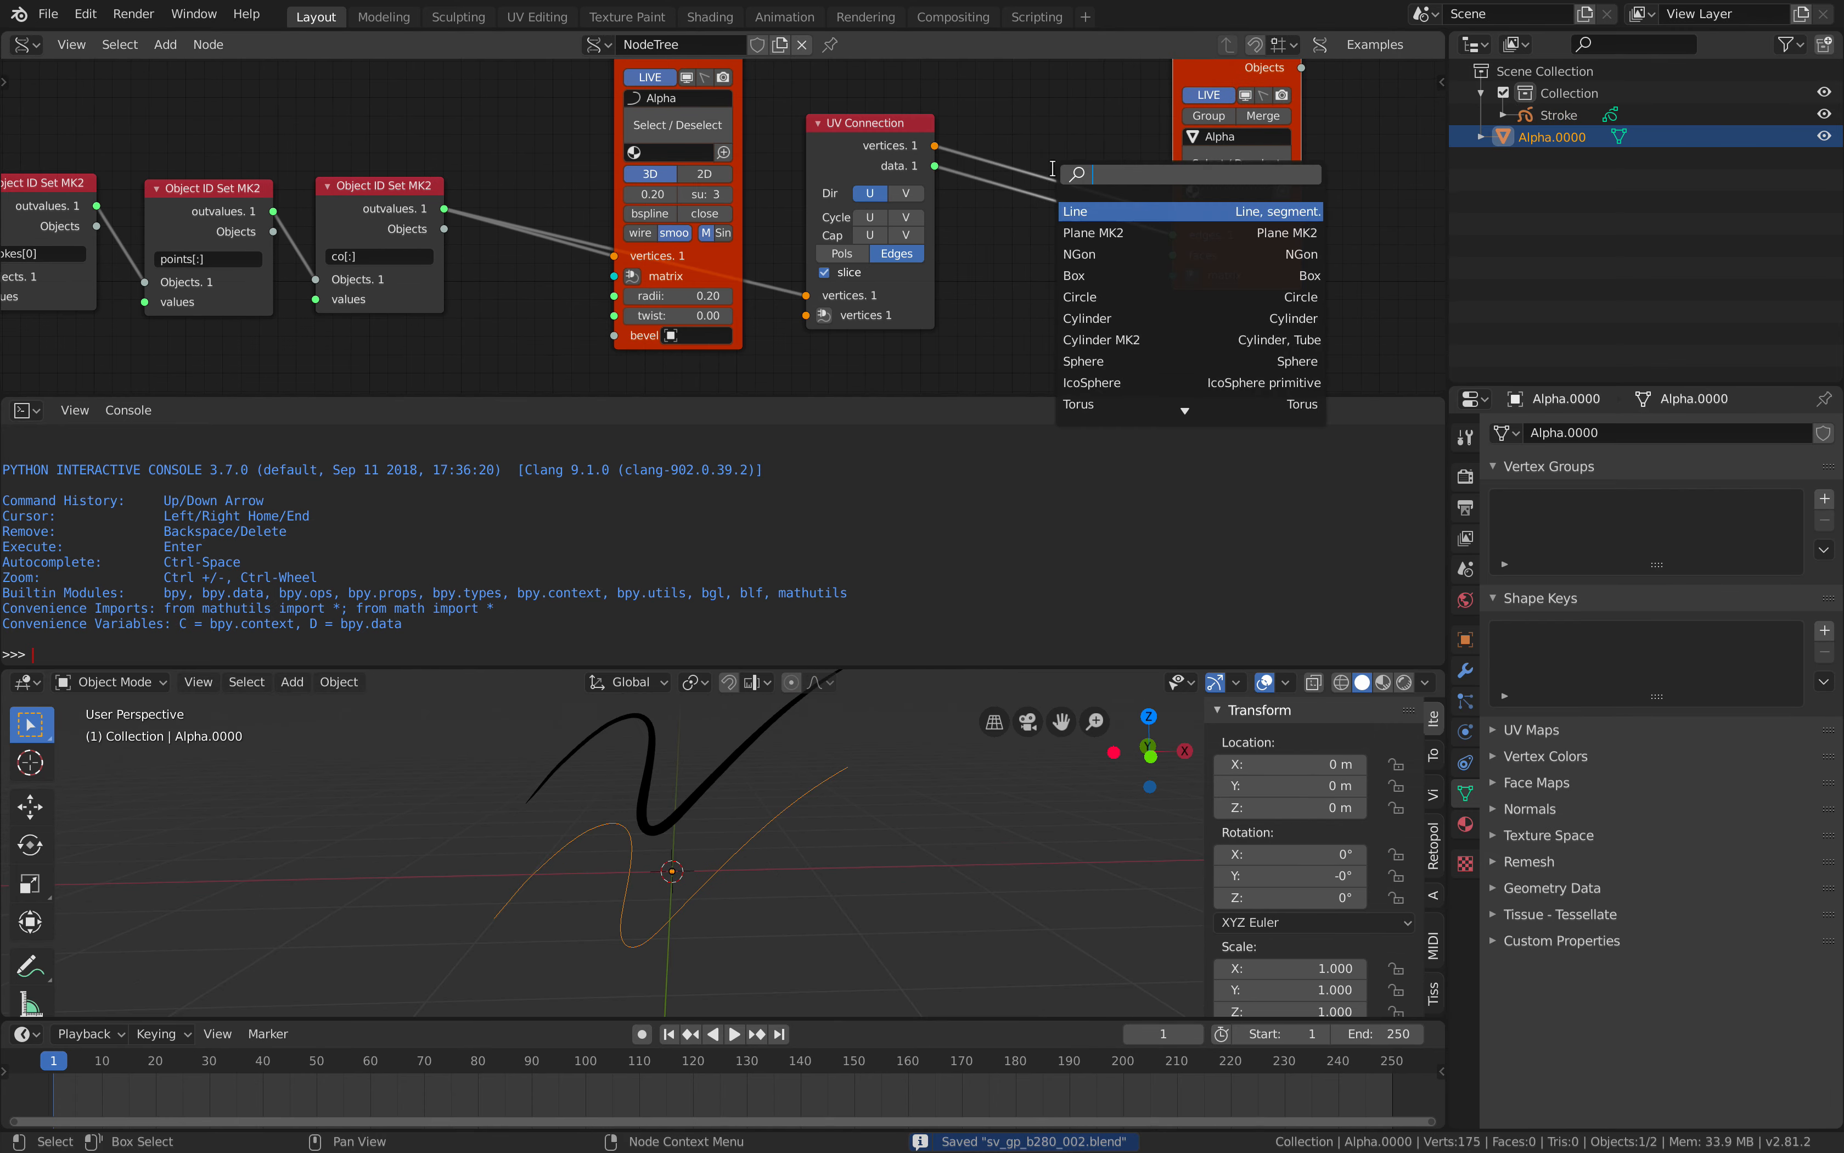
text(ranzo)
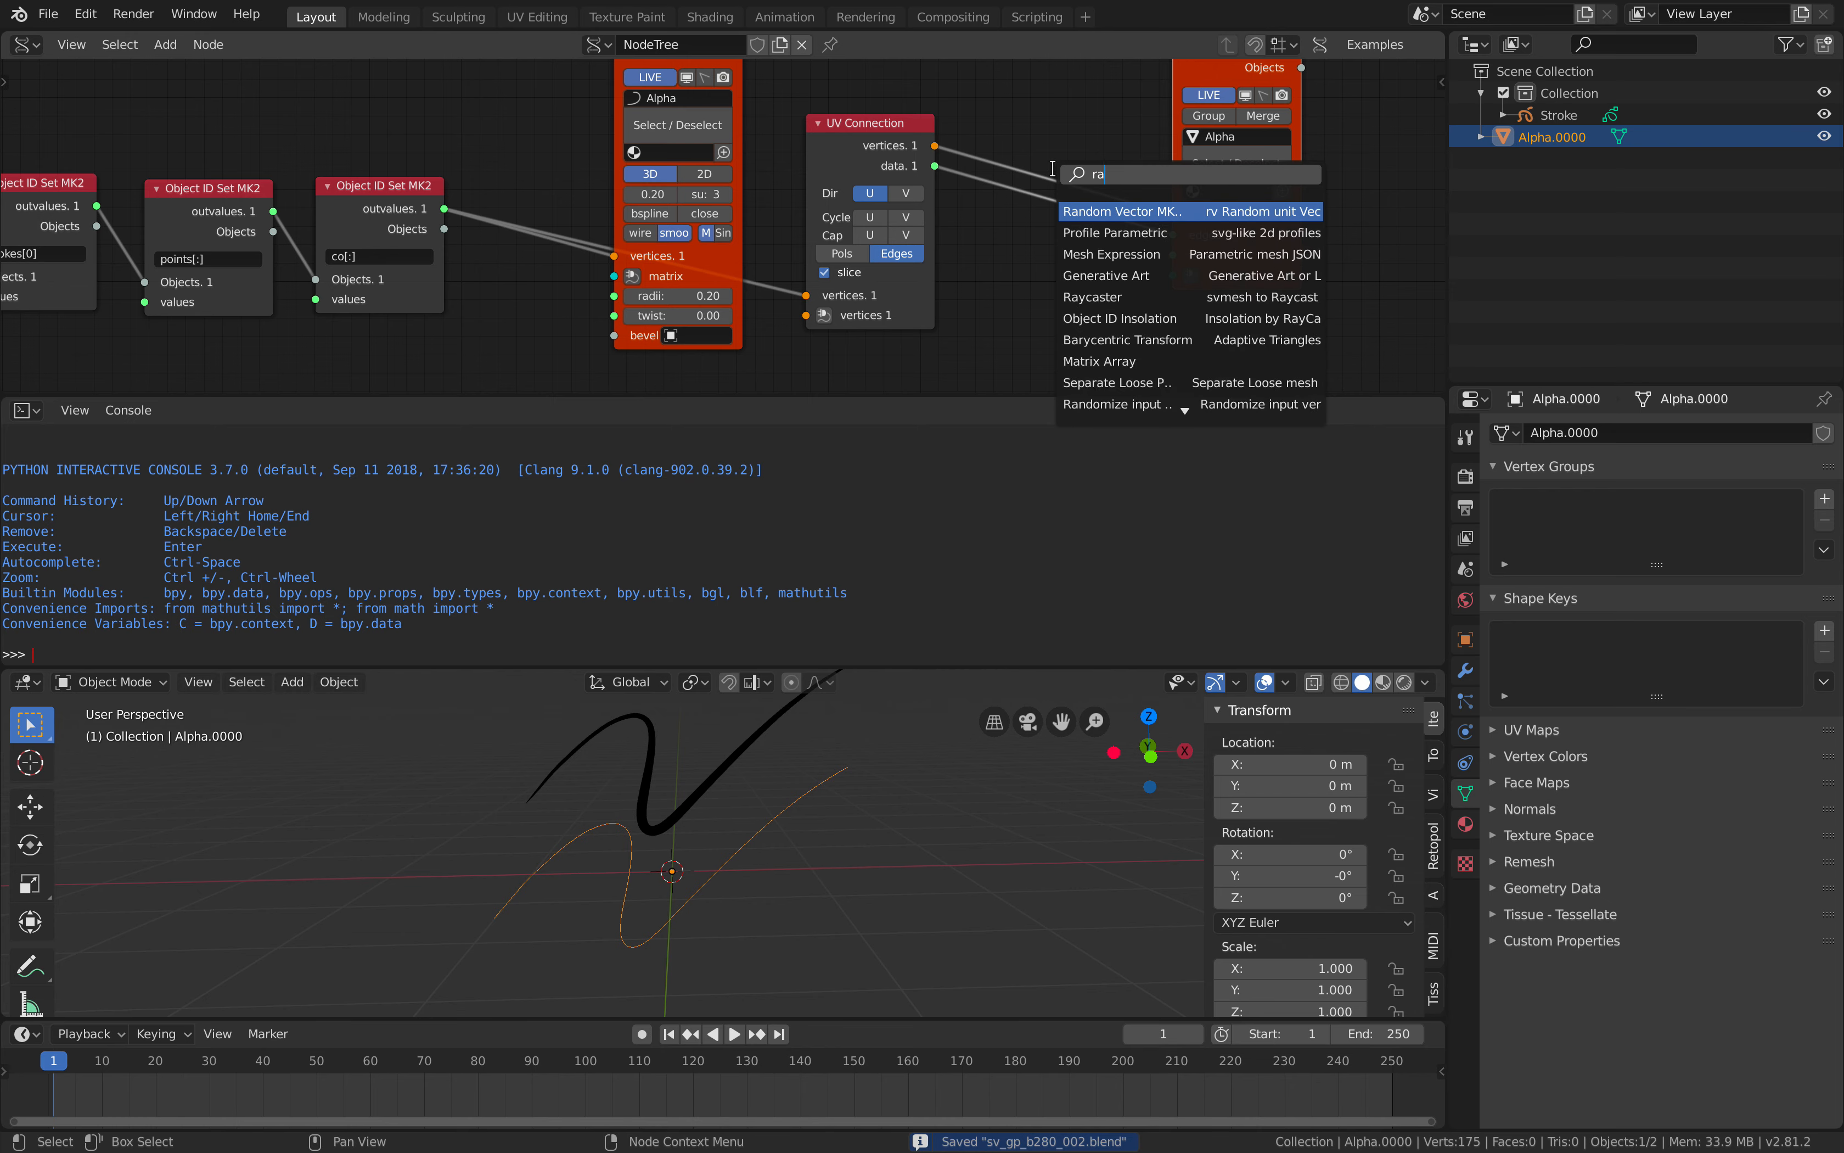
key(BackSpace)
key(BackSpace)
text(domi)
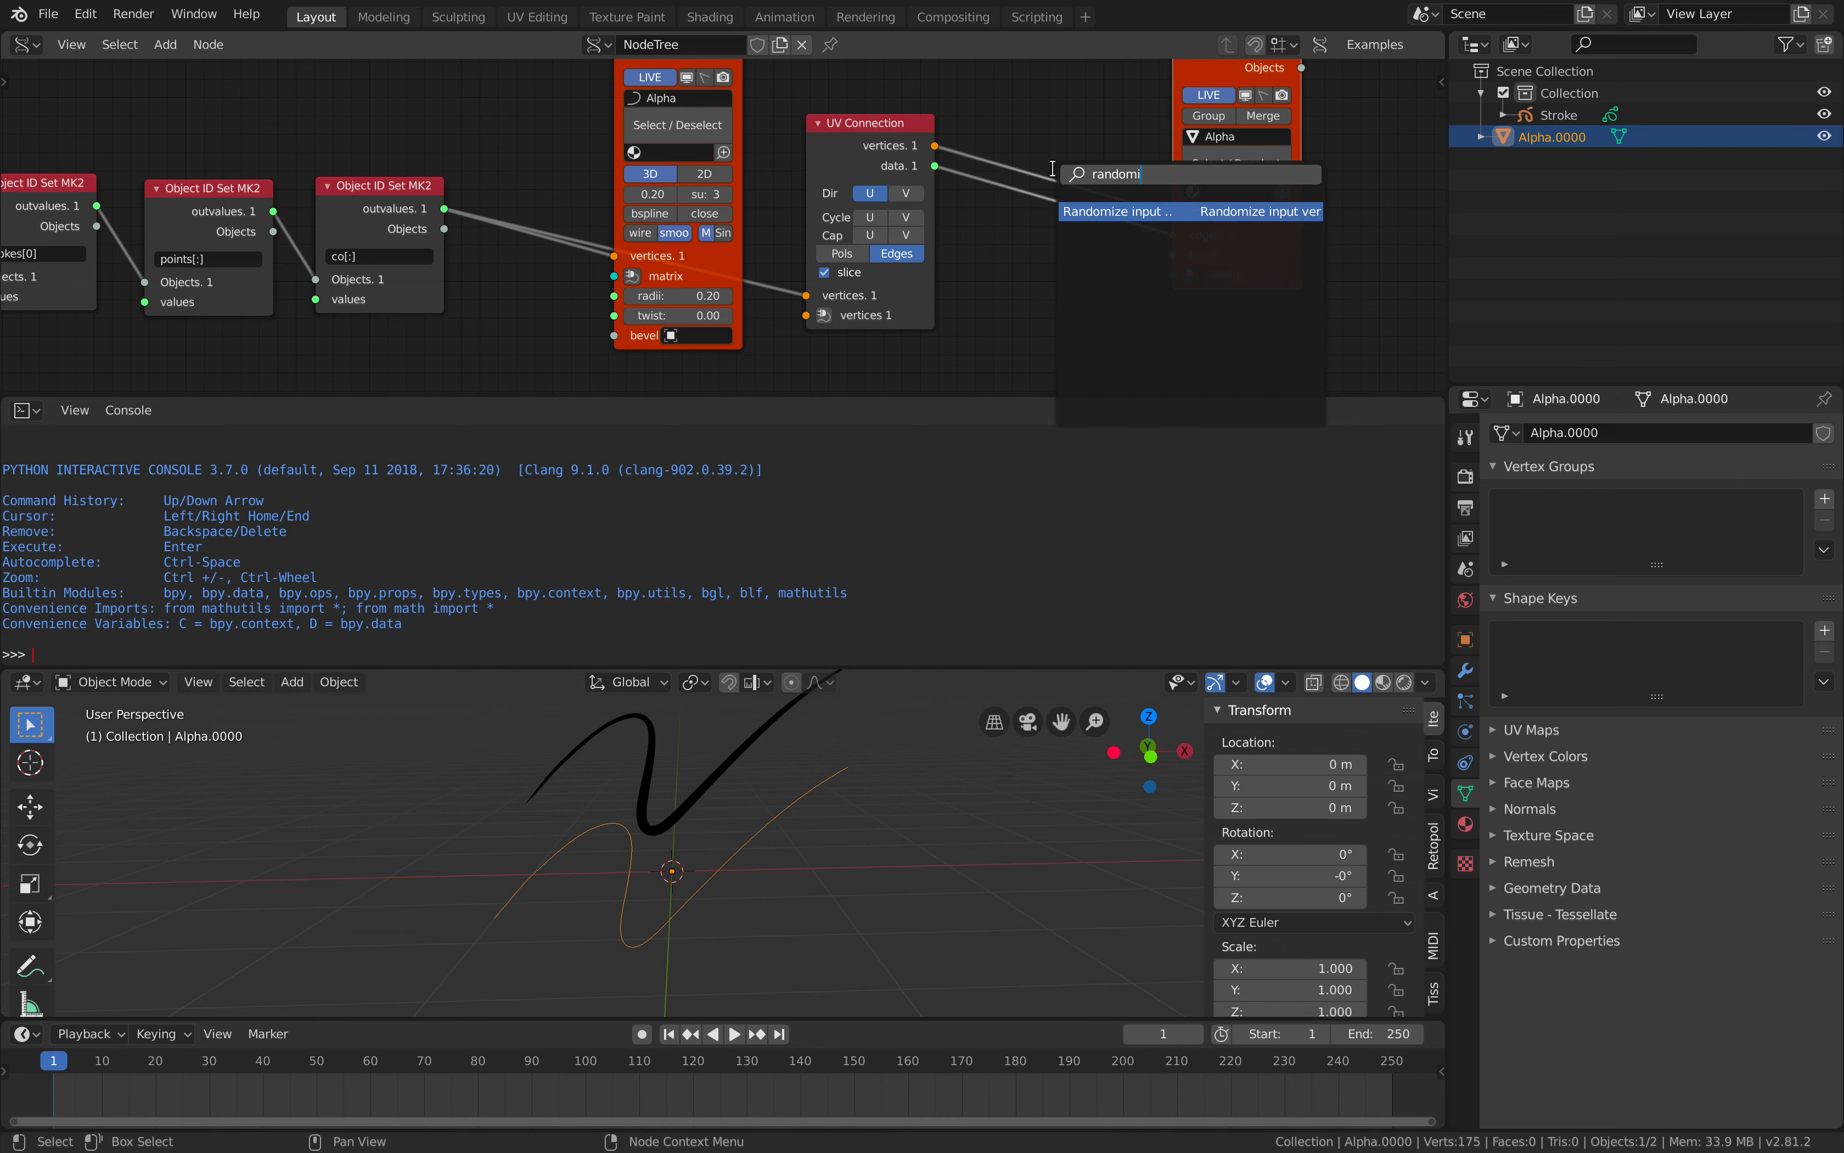
key(Return)
click(578, 163)
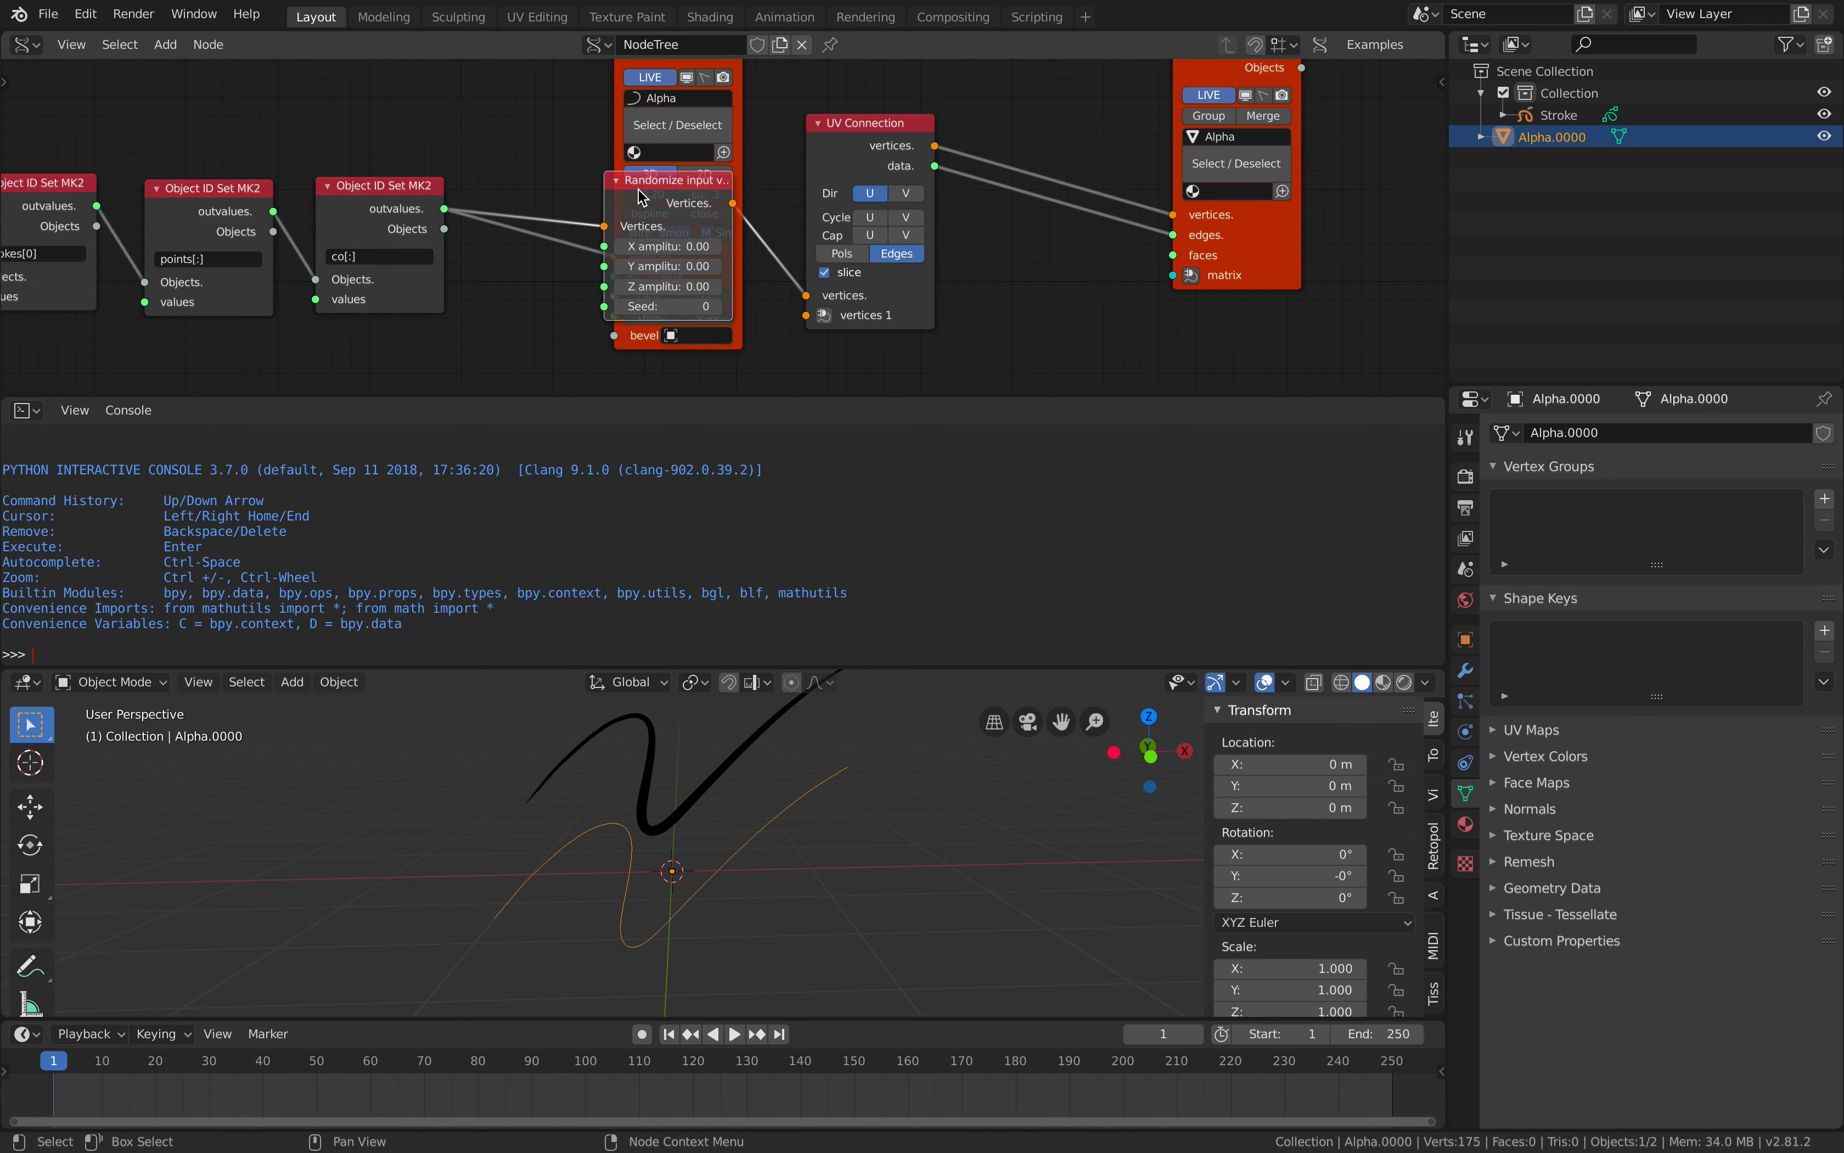
Place the Randomize node below co[:] and set its X, Y and Z amplitudes to 0.05 and seed to 14.
drag(639, 190, 490, 332)
middle_drag(497, 336, 498, 214)
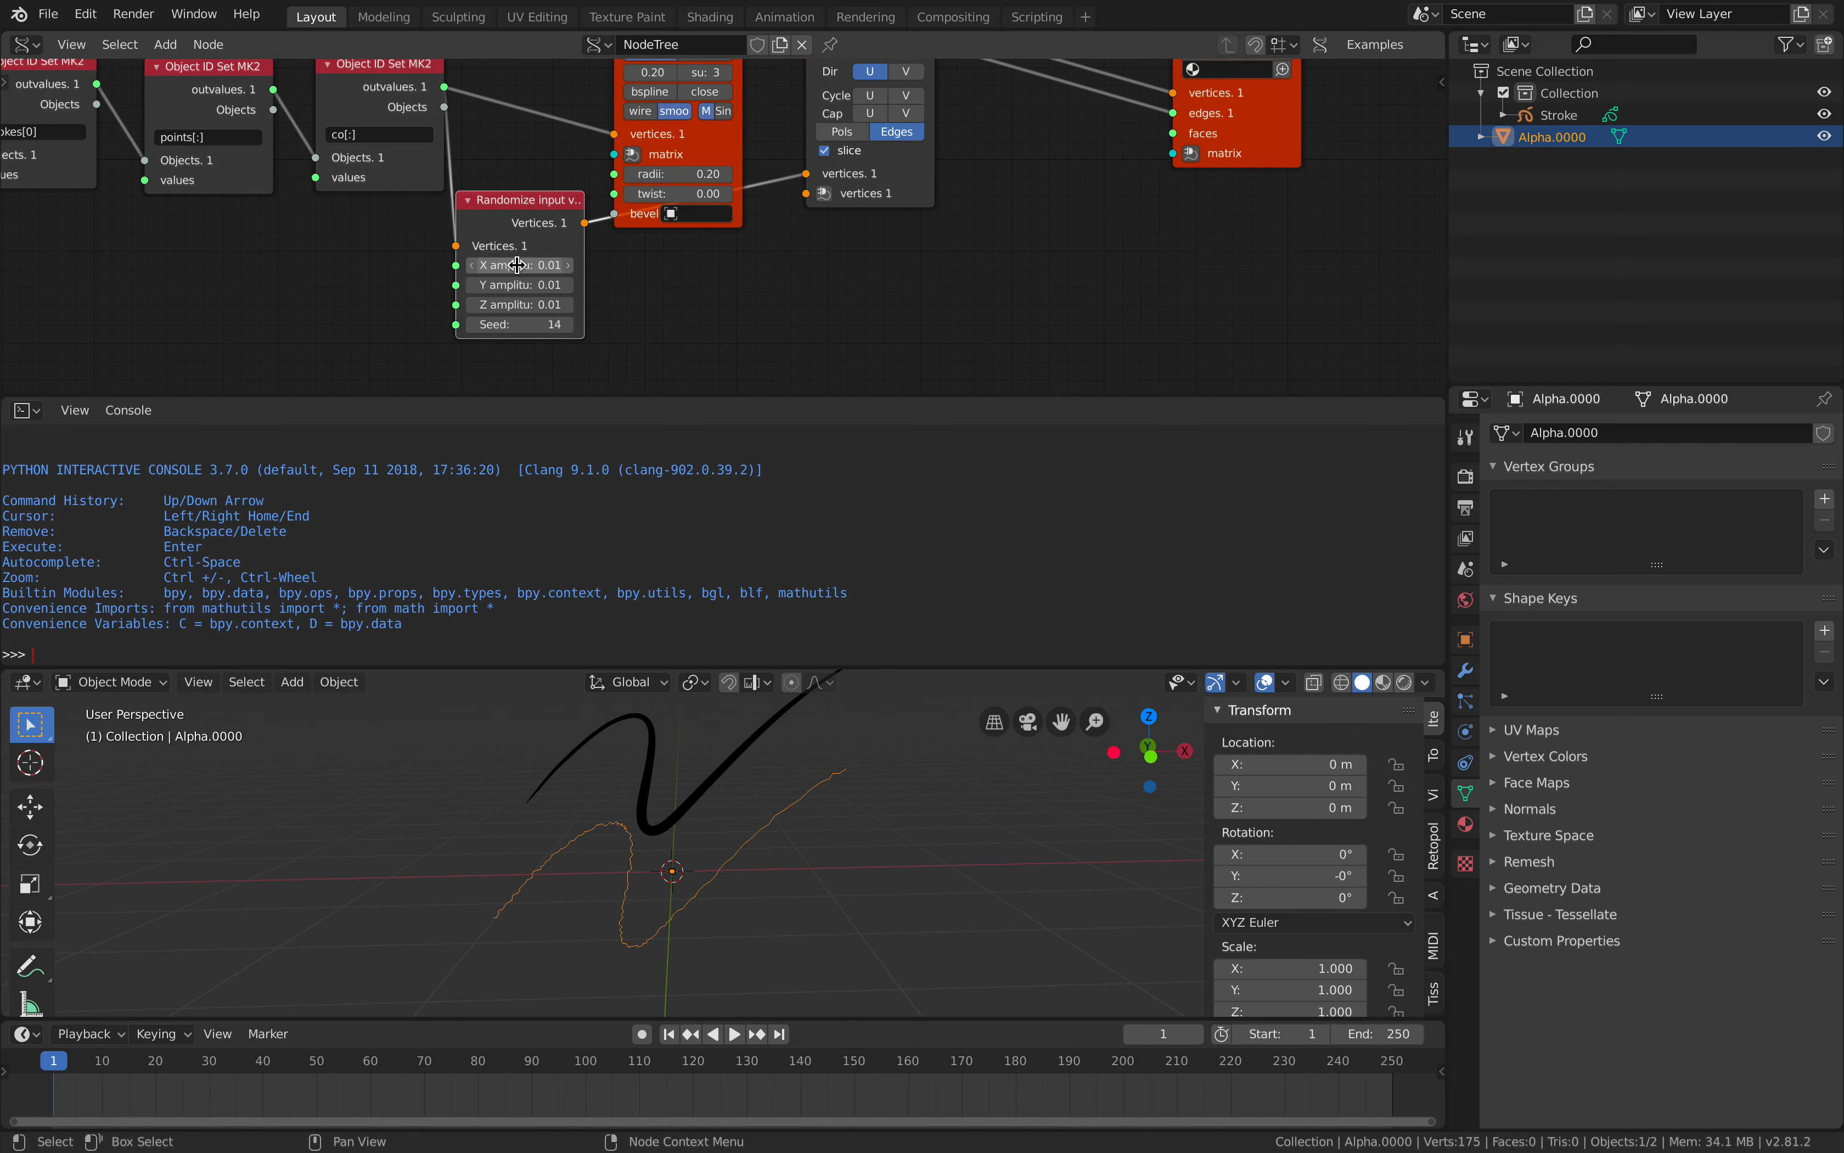
scroll(720, 226, down, 1)
middle_drag(722, 227, 666, 254)
Move the Polyline Viewer beyond UV Connection, rename its output object to Beta, and make it display its curve.
drag(667, 192, 1028, 387)
middle_drag(1074, 305, 1031, 351)
click(986, 313)
click(951, 313)
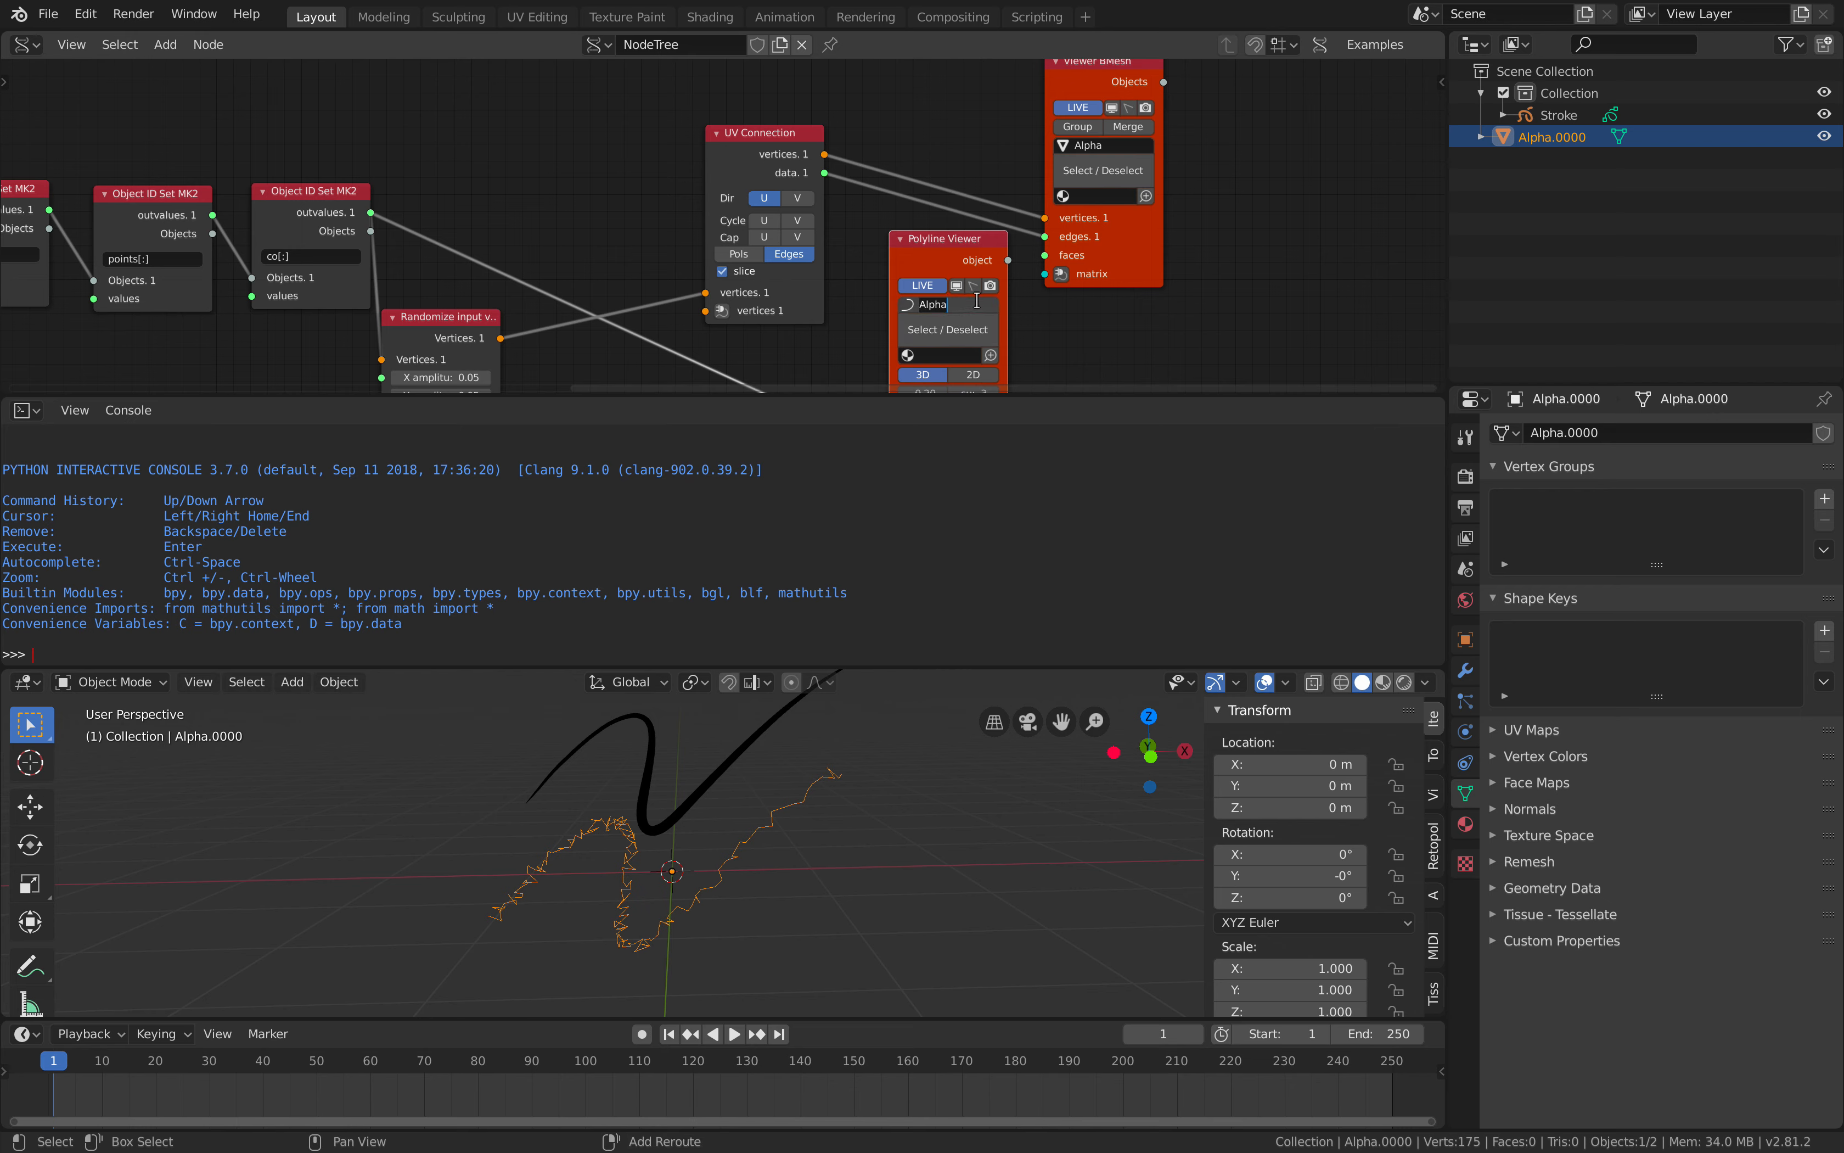
key(Return)
key(t)
click(963, 308)
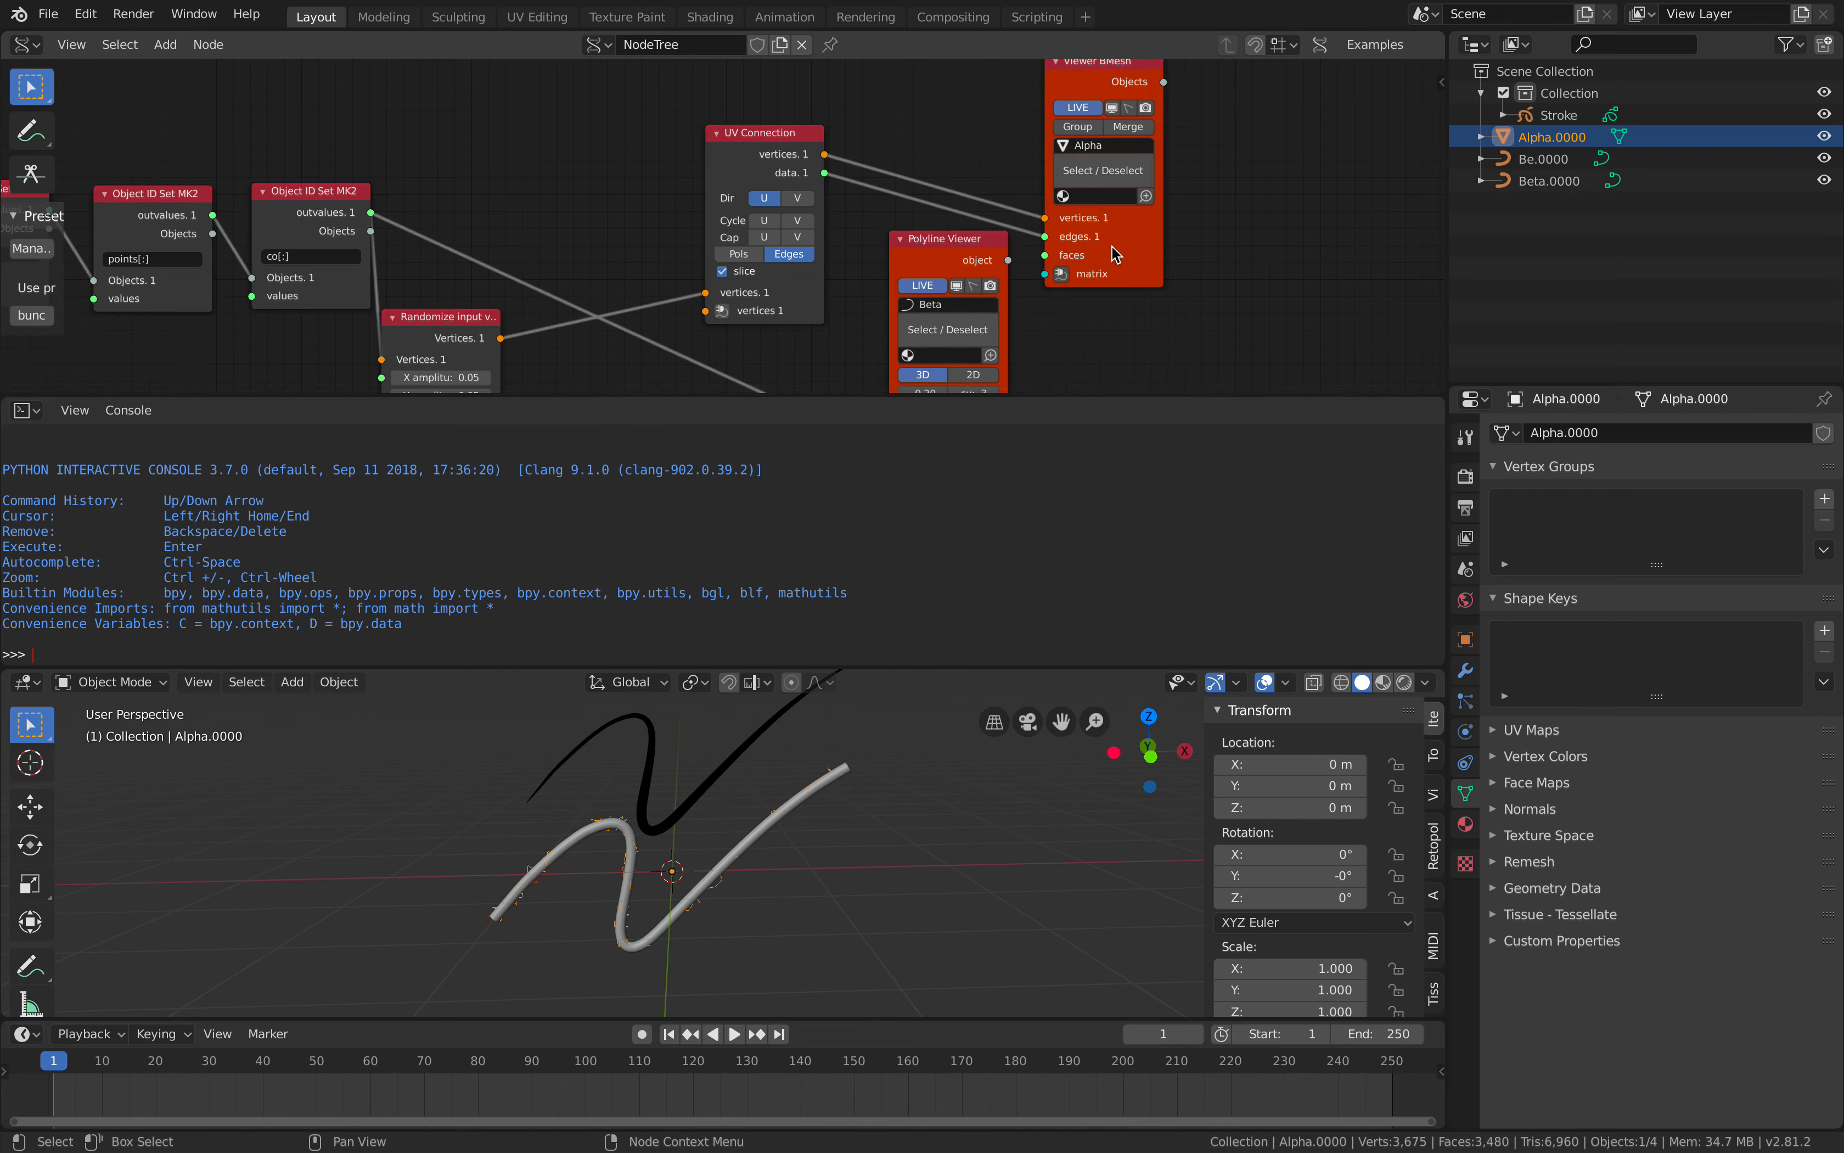
Move the Alpha Viewer BMesh node closer to UV Connection and save the file.
drag(1111, 251, 977, 157)
middle_drag(1100, 176, 1022, 210)
key(ctrl+s)
Add an IcoSphere node in the empty space beyond the Polyline Viewer.
key(shift+a)
click(1079, 214)
text(icos)
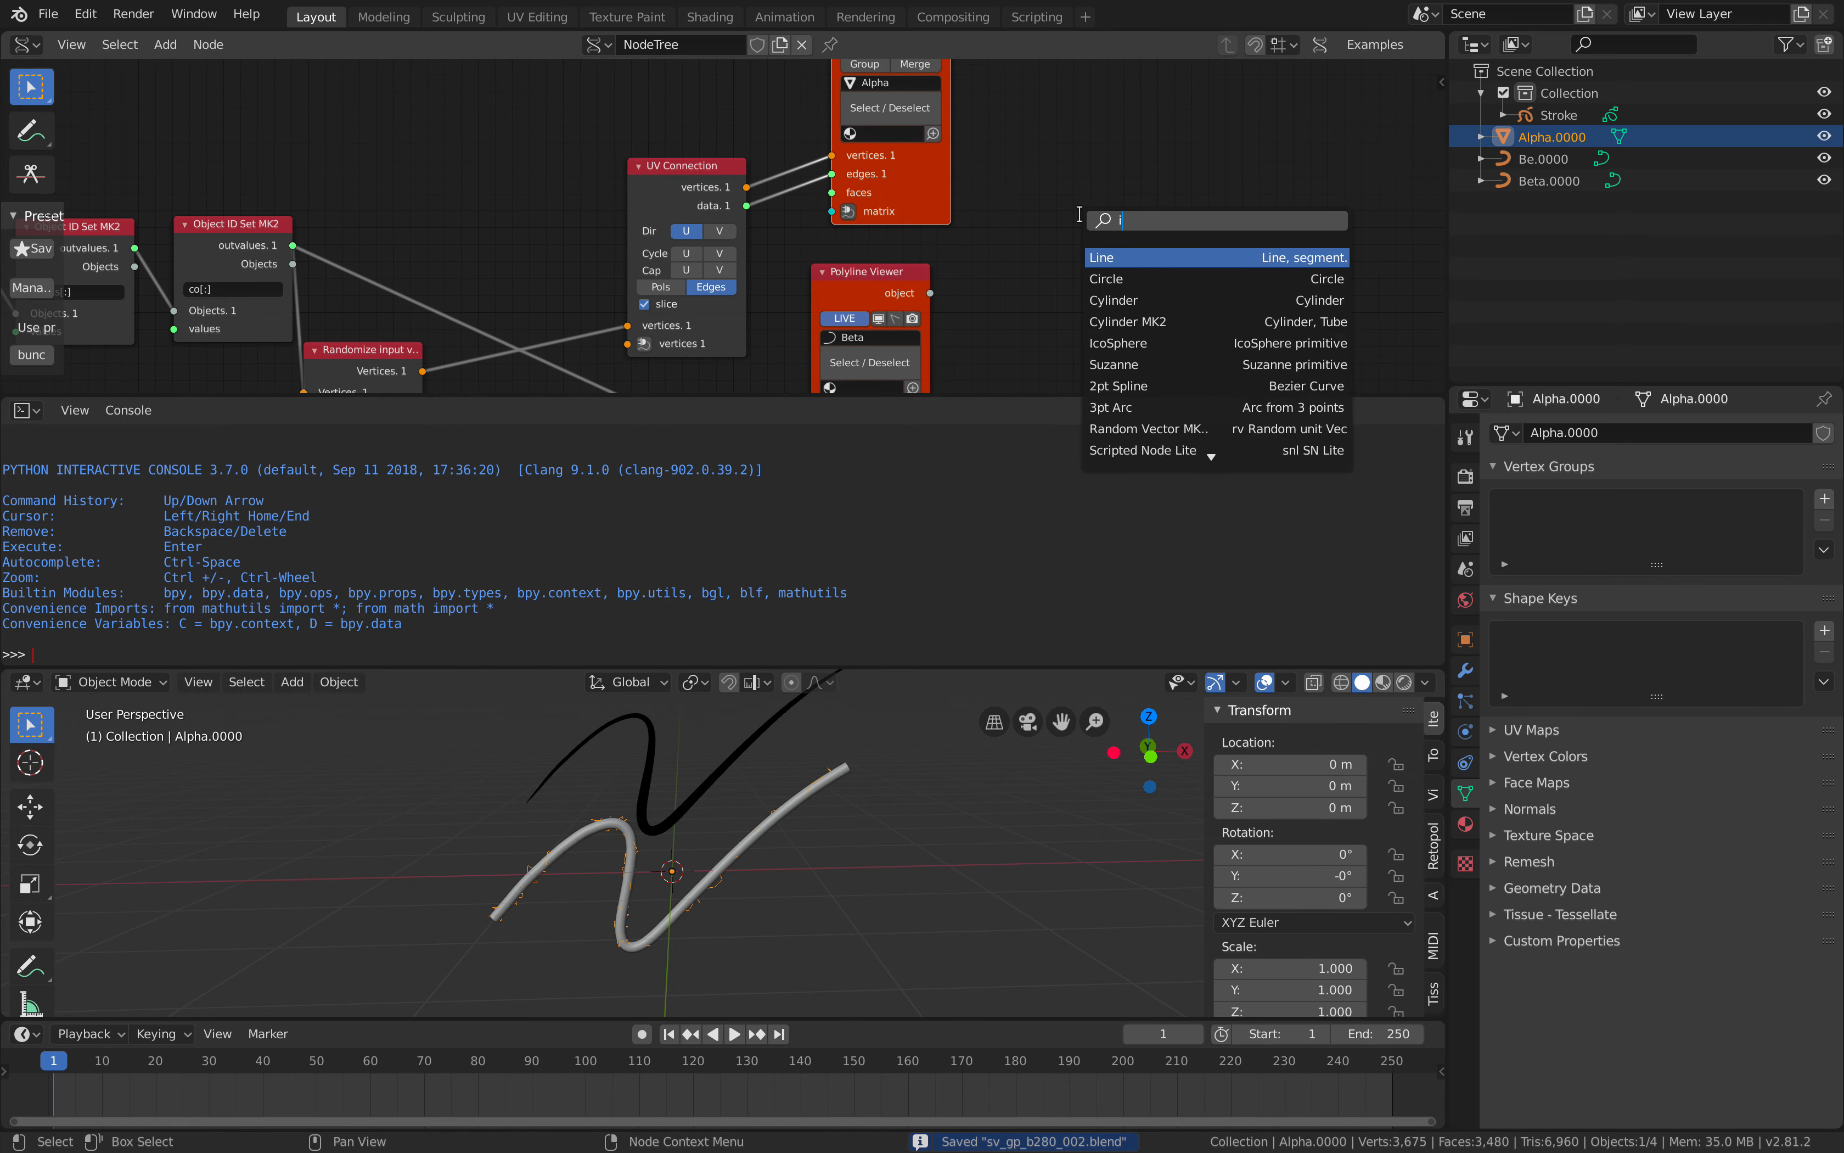
key(Return)
drag(1109, 217, 1061, 214)
middle_drag(1011, 191, 854, 159)
scroll(869, 159, down, 2)
Add a second Viewer BMesh named Ico beside the IcoSphere, set the IcoSphere's subdivisions to 1, and save the file.
key(alt+space)
text(bm)
key(Return)
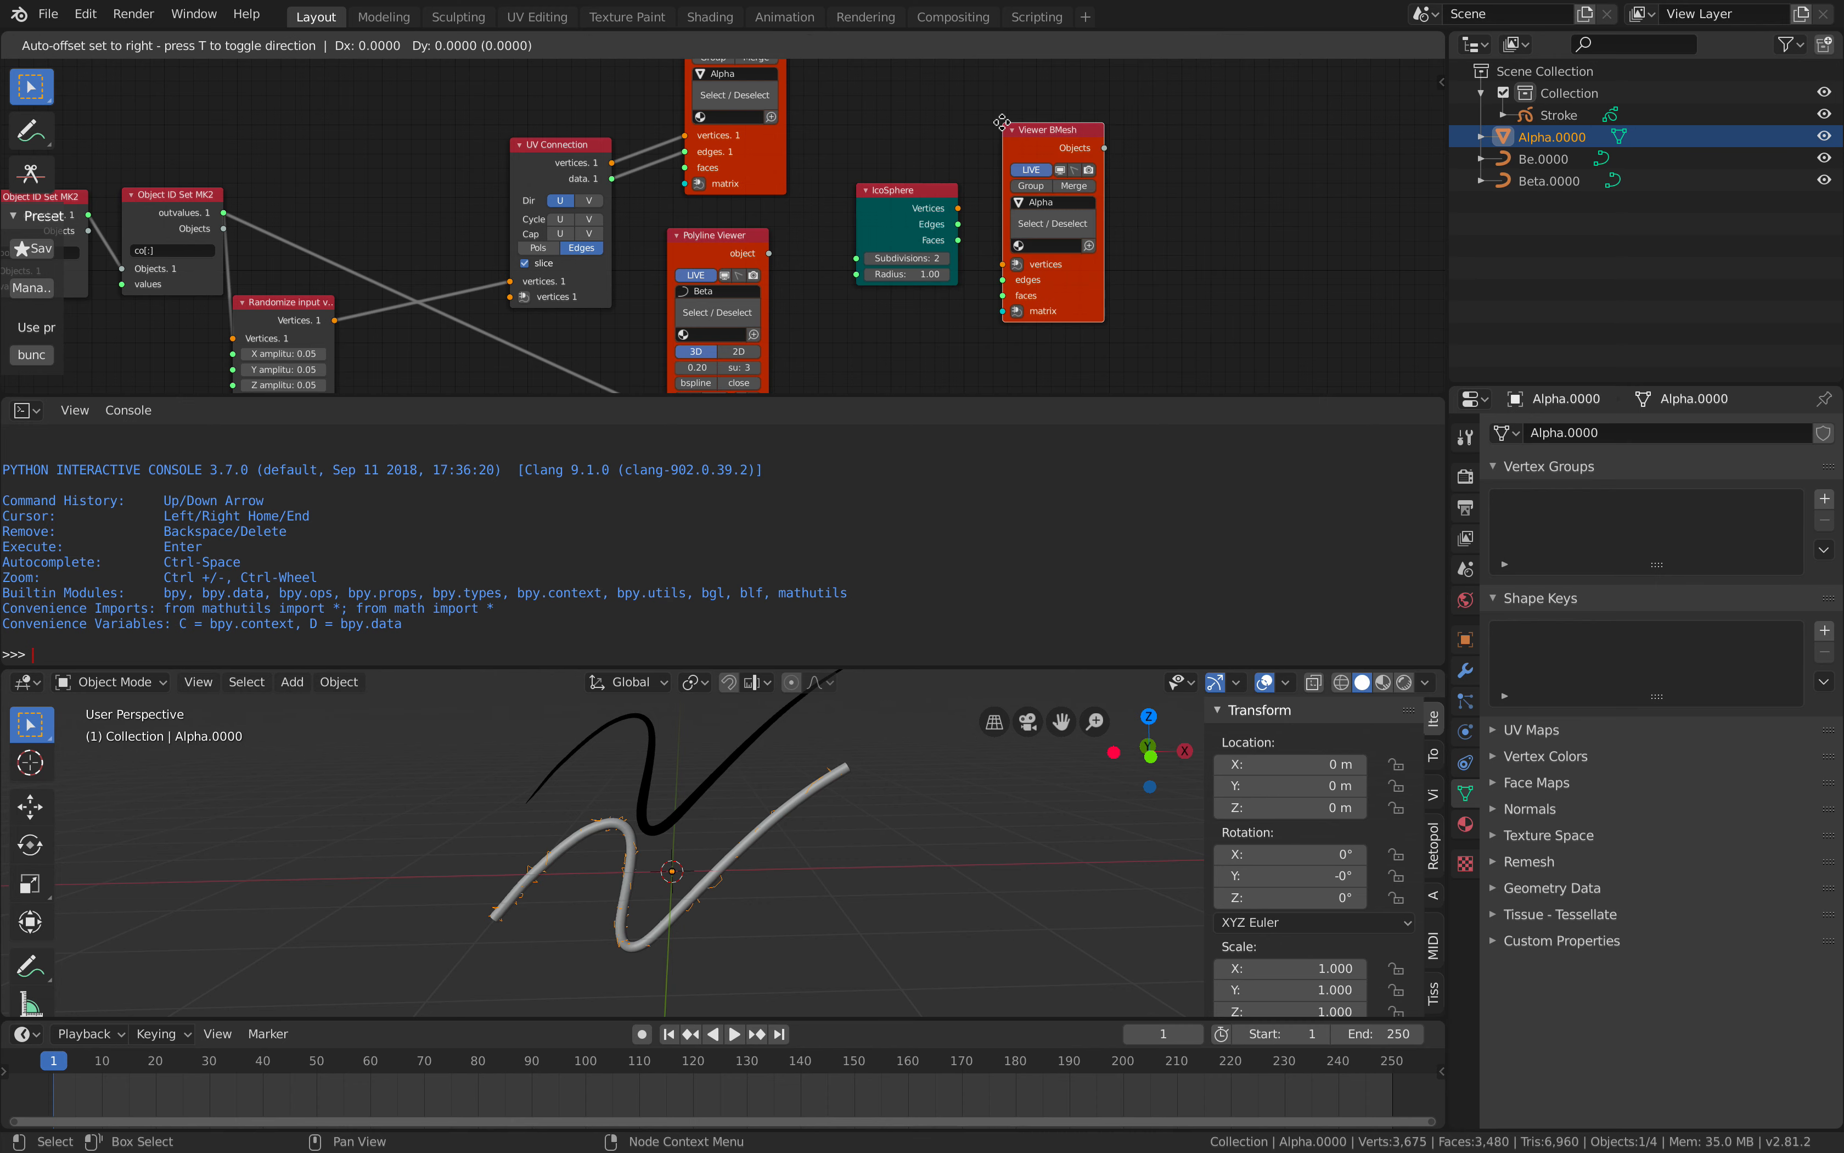
click(1003, 123)
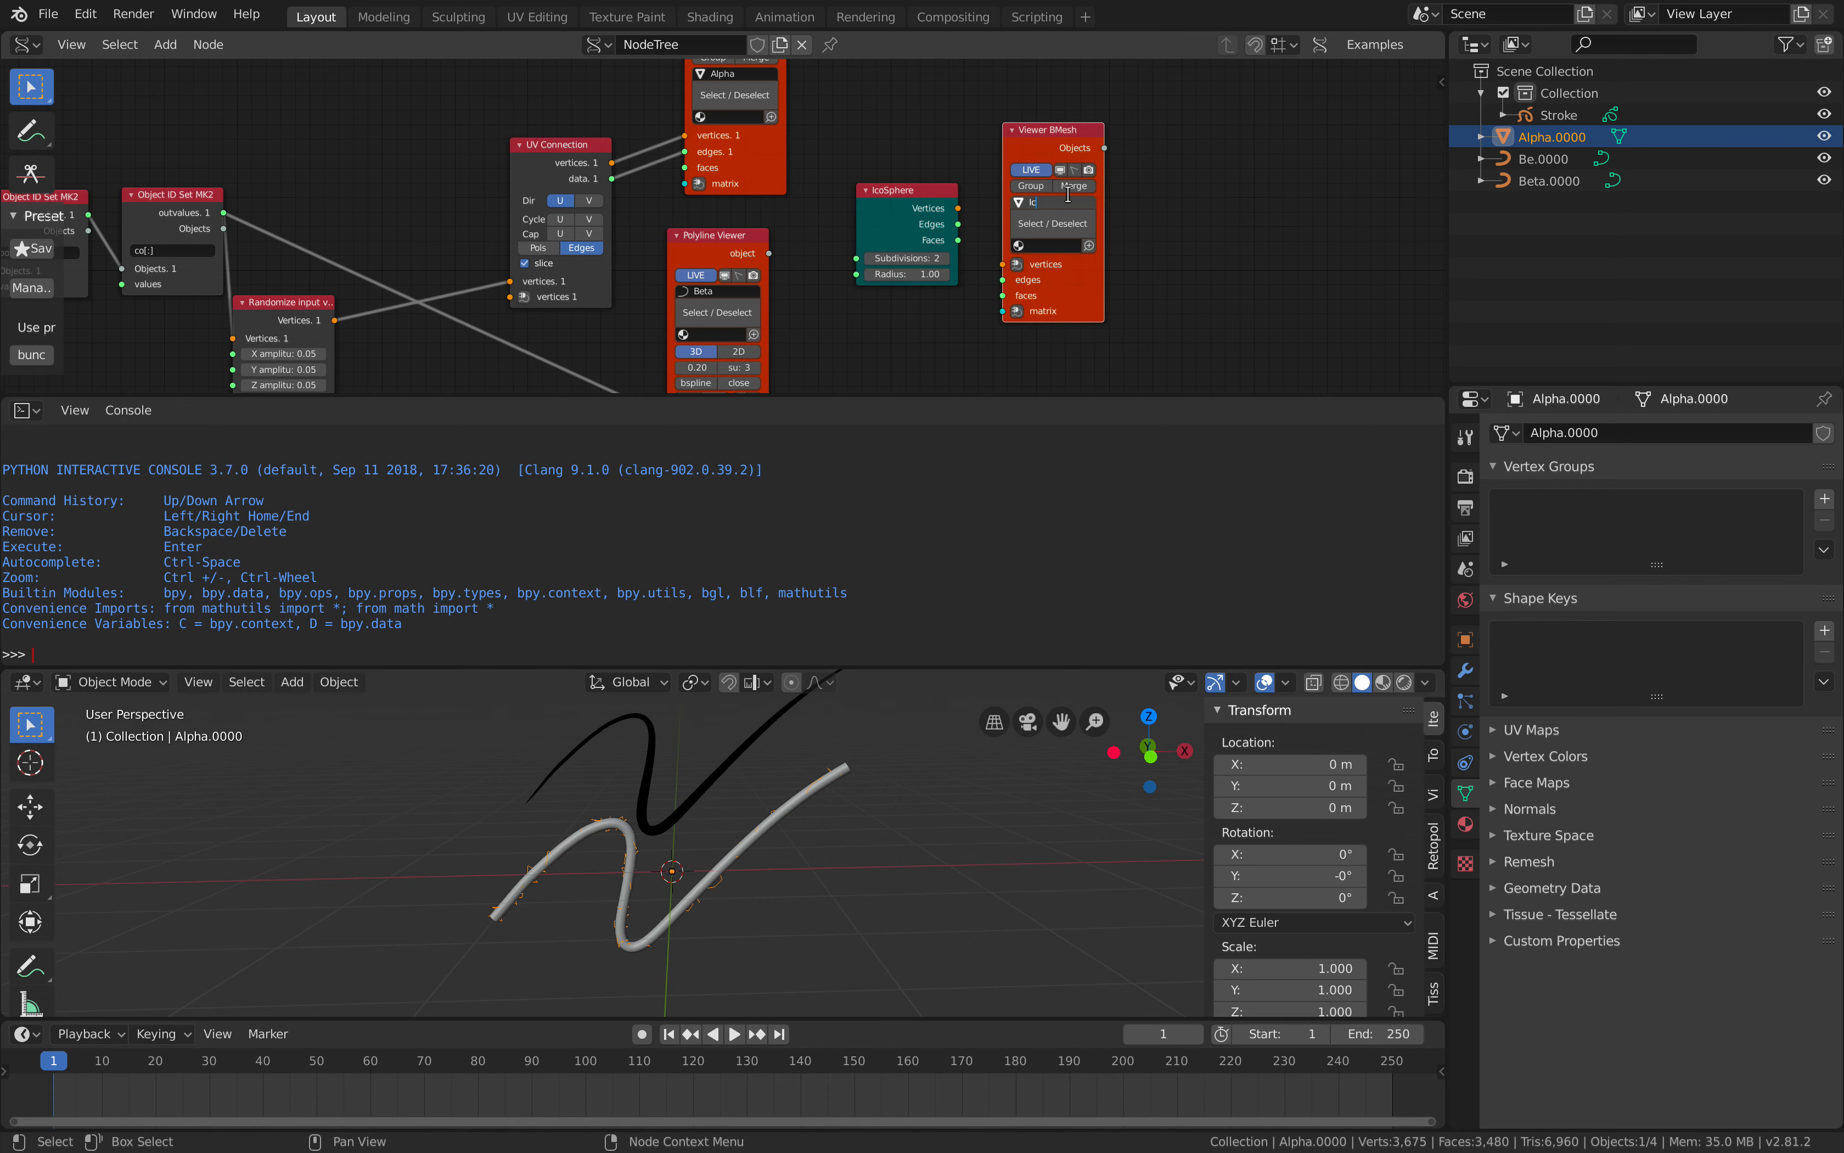
mouse_move(851, 170)
middle_down()
mouse_move(869, 136)
mouse_move(856, 161)
middle_up()
key(ctrl+s)
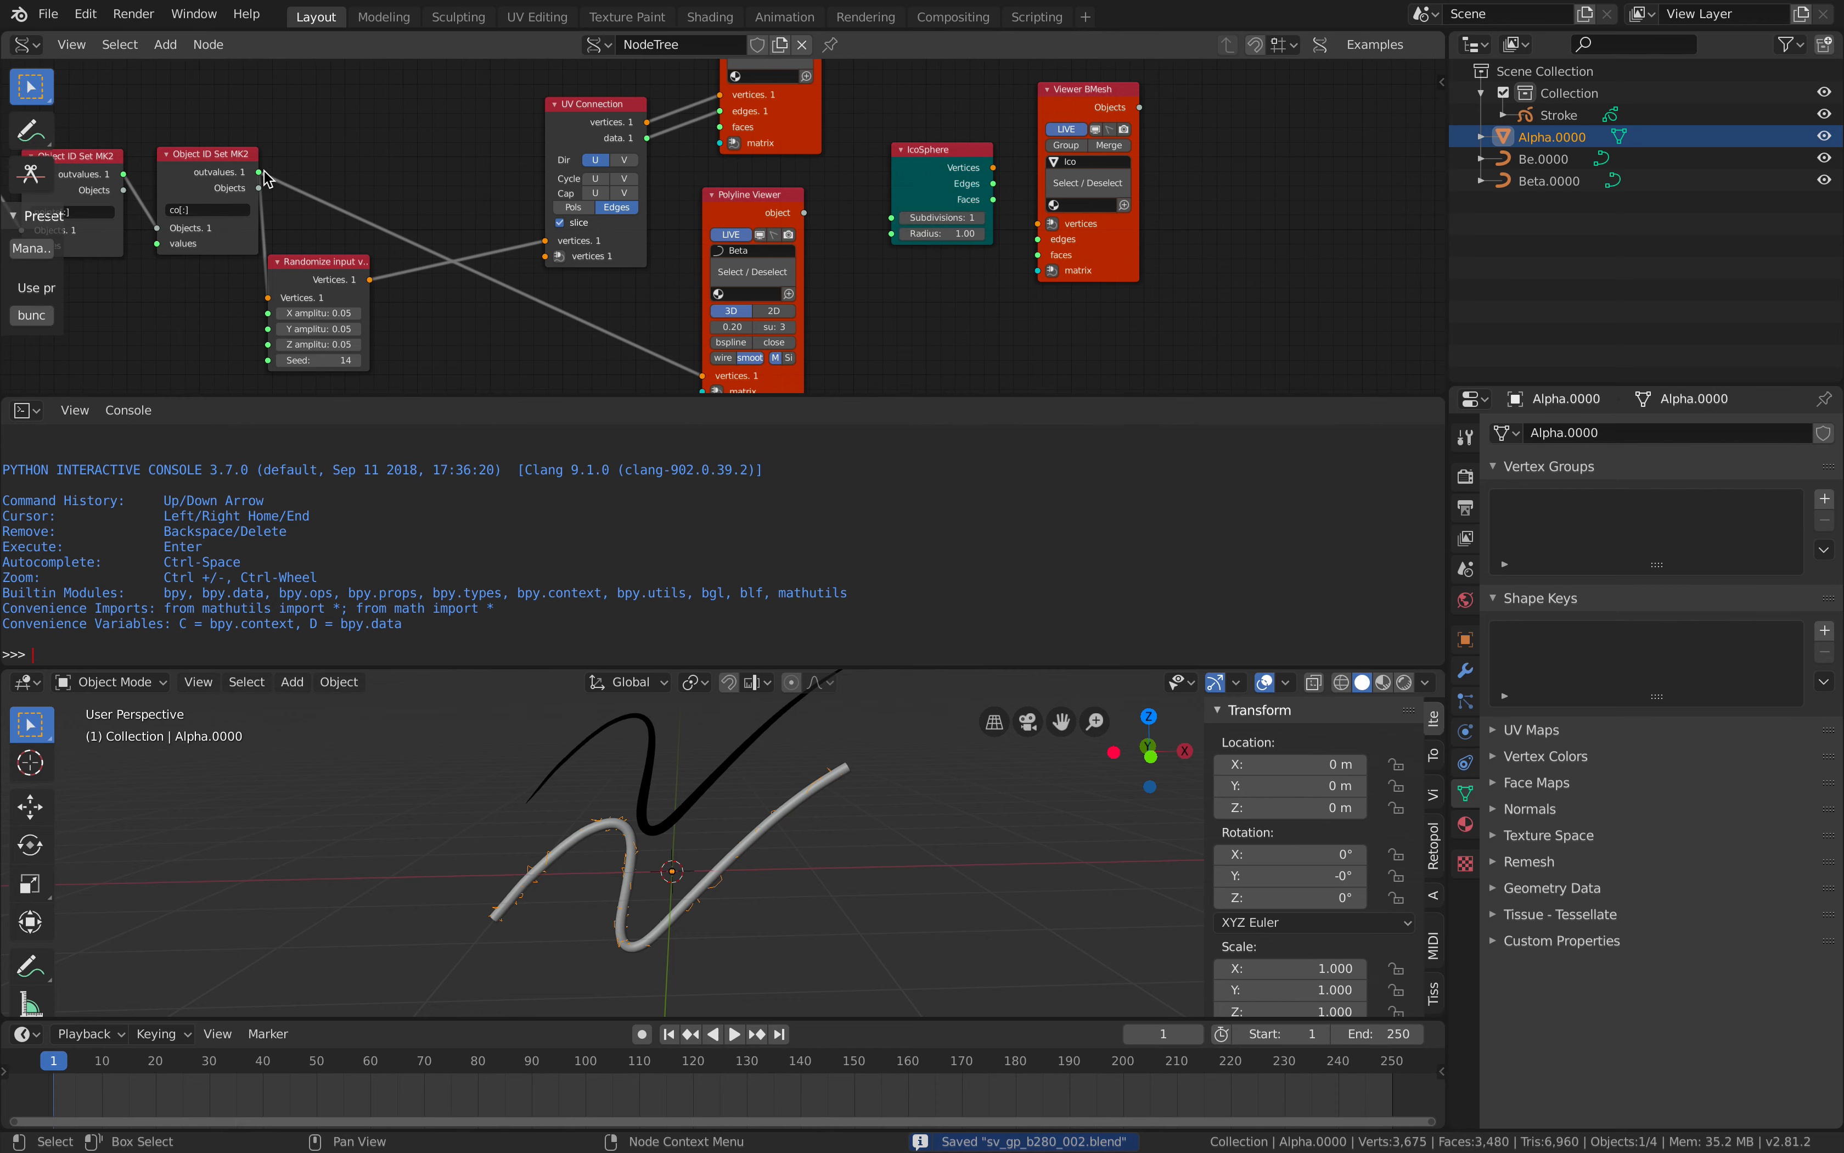
Connect the IcoSphere's vertices and faces to the Ico Viewer BMesh, undoing a trial link from co[:] to its matrix.
drag(263, 173, 294, 153)
drag(799, 235, 1151, 247)
drag(994, 167, 1131, 266)
drag(259, 172, 1121, 239)
key(ctrl+z)
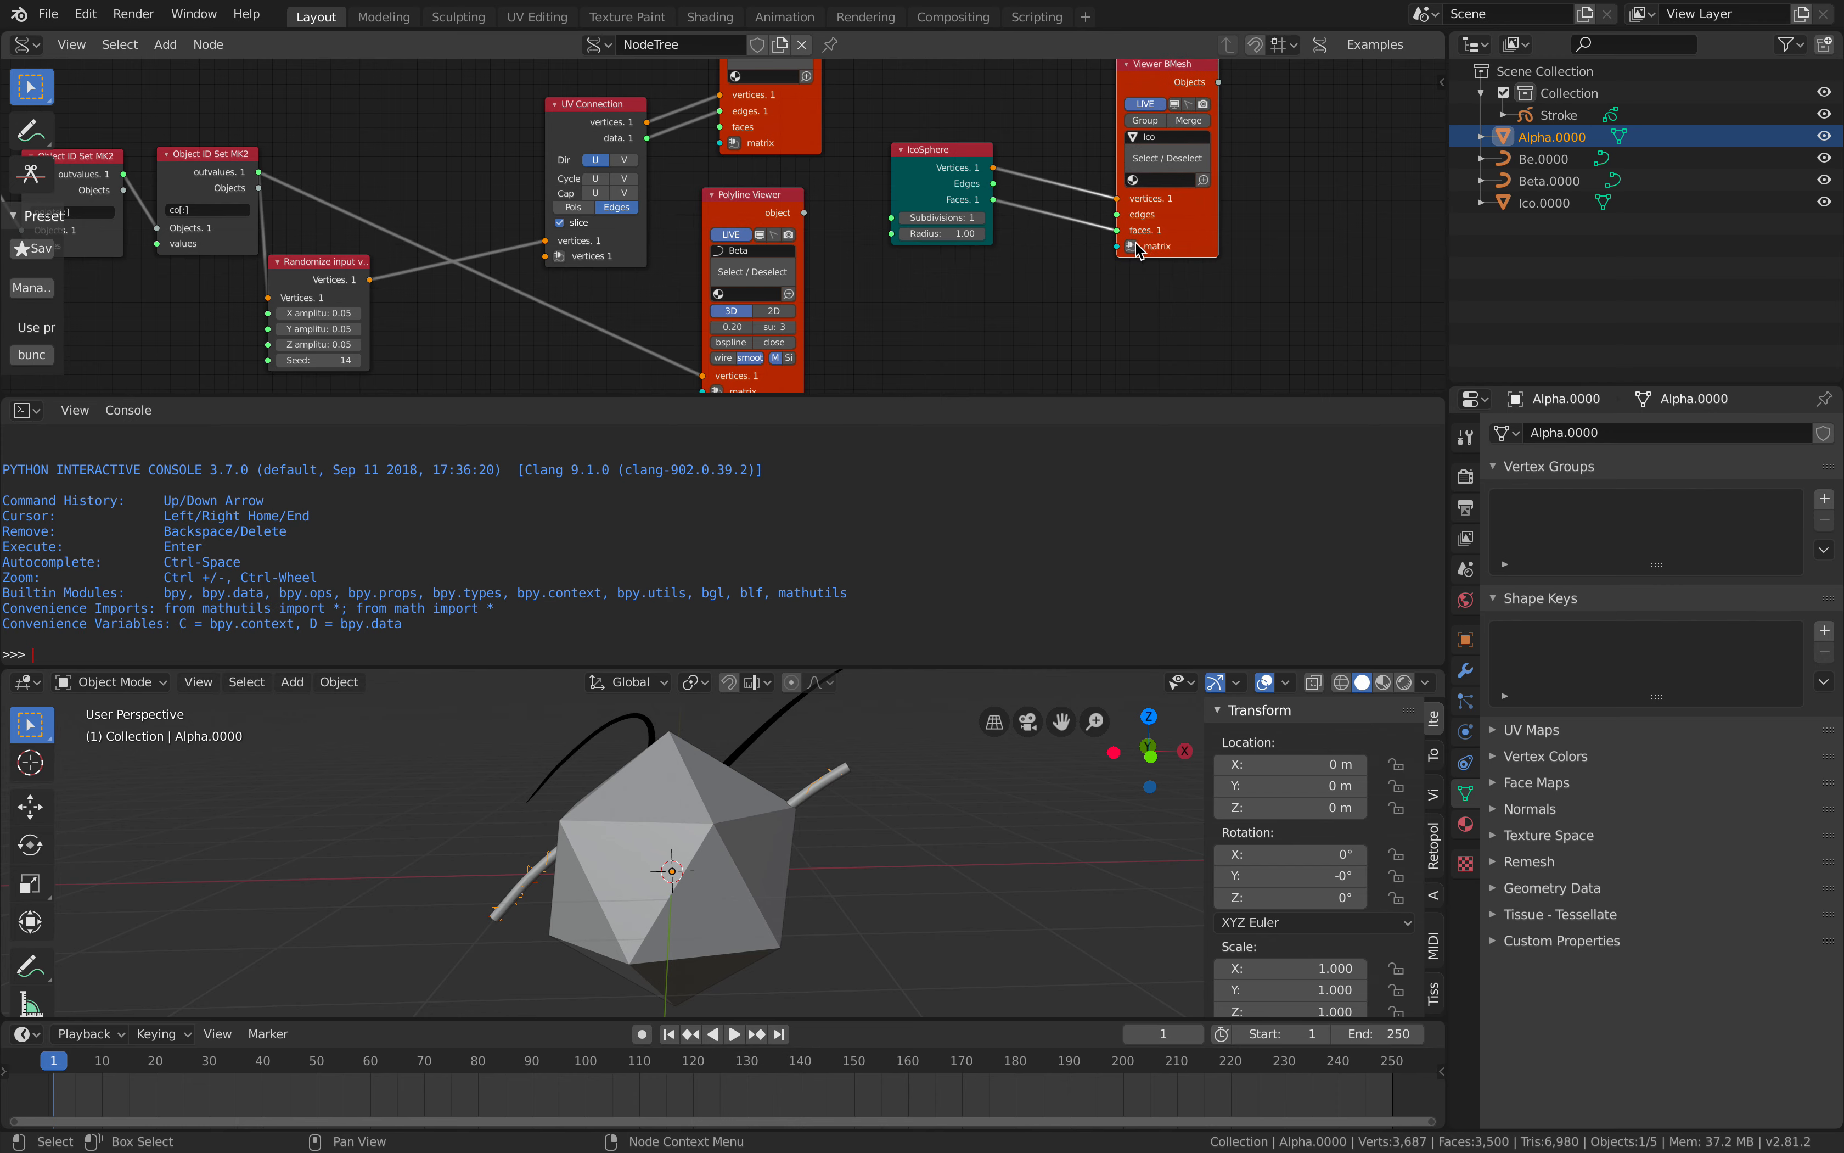
Add a Matrix In node feeding the matrix input of the Ico Viewer BMesh.
click(1134, 243)
drag(955, 145, 1077, 302)
middle_drag(1076, 301, 1053, 157)
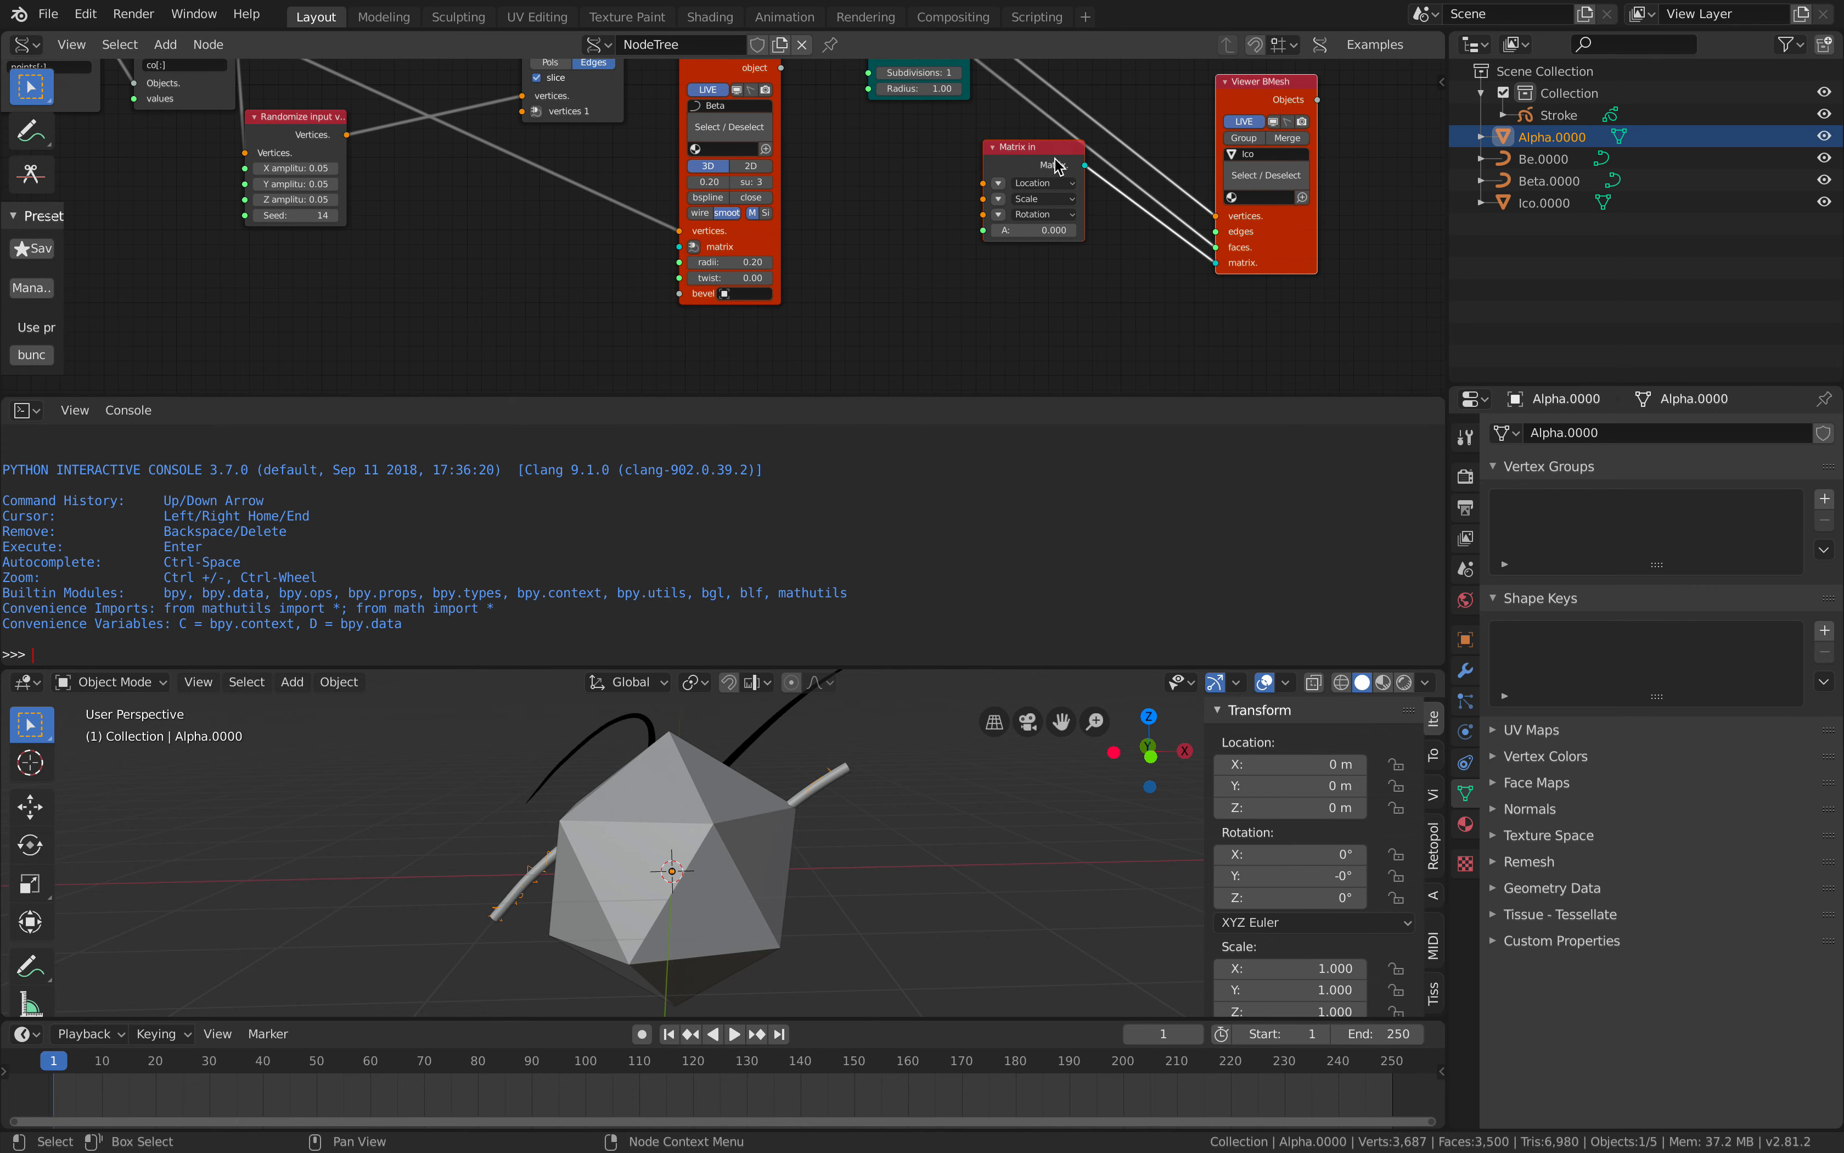
drag(1015, 157, 1050, 213)
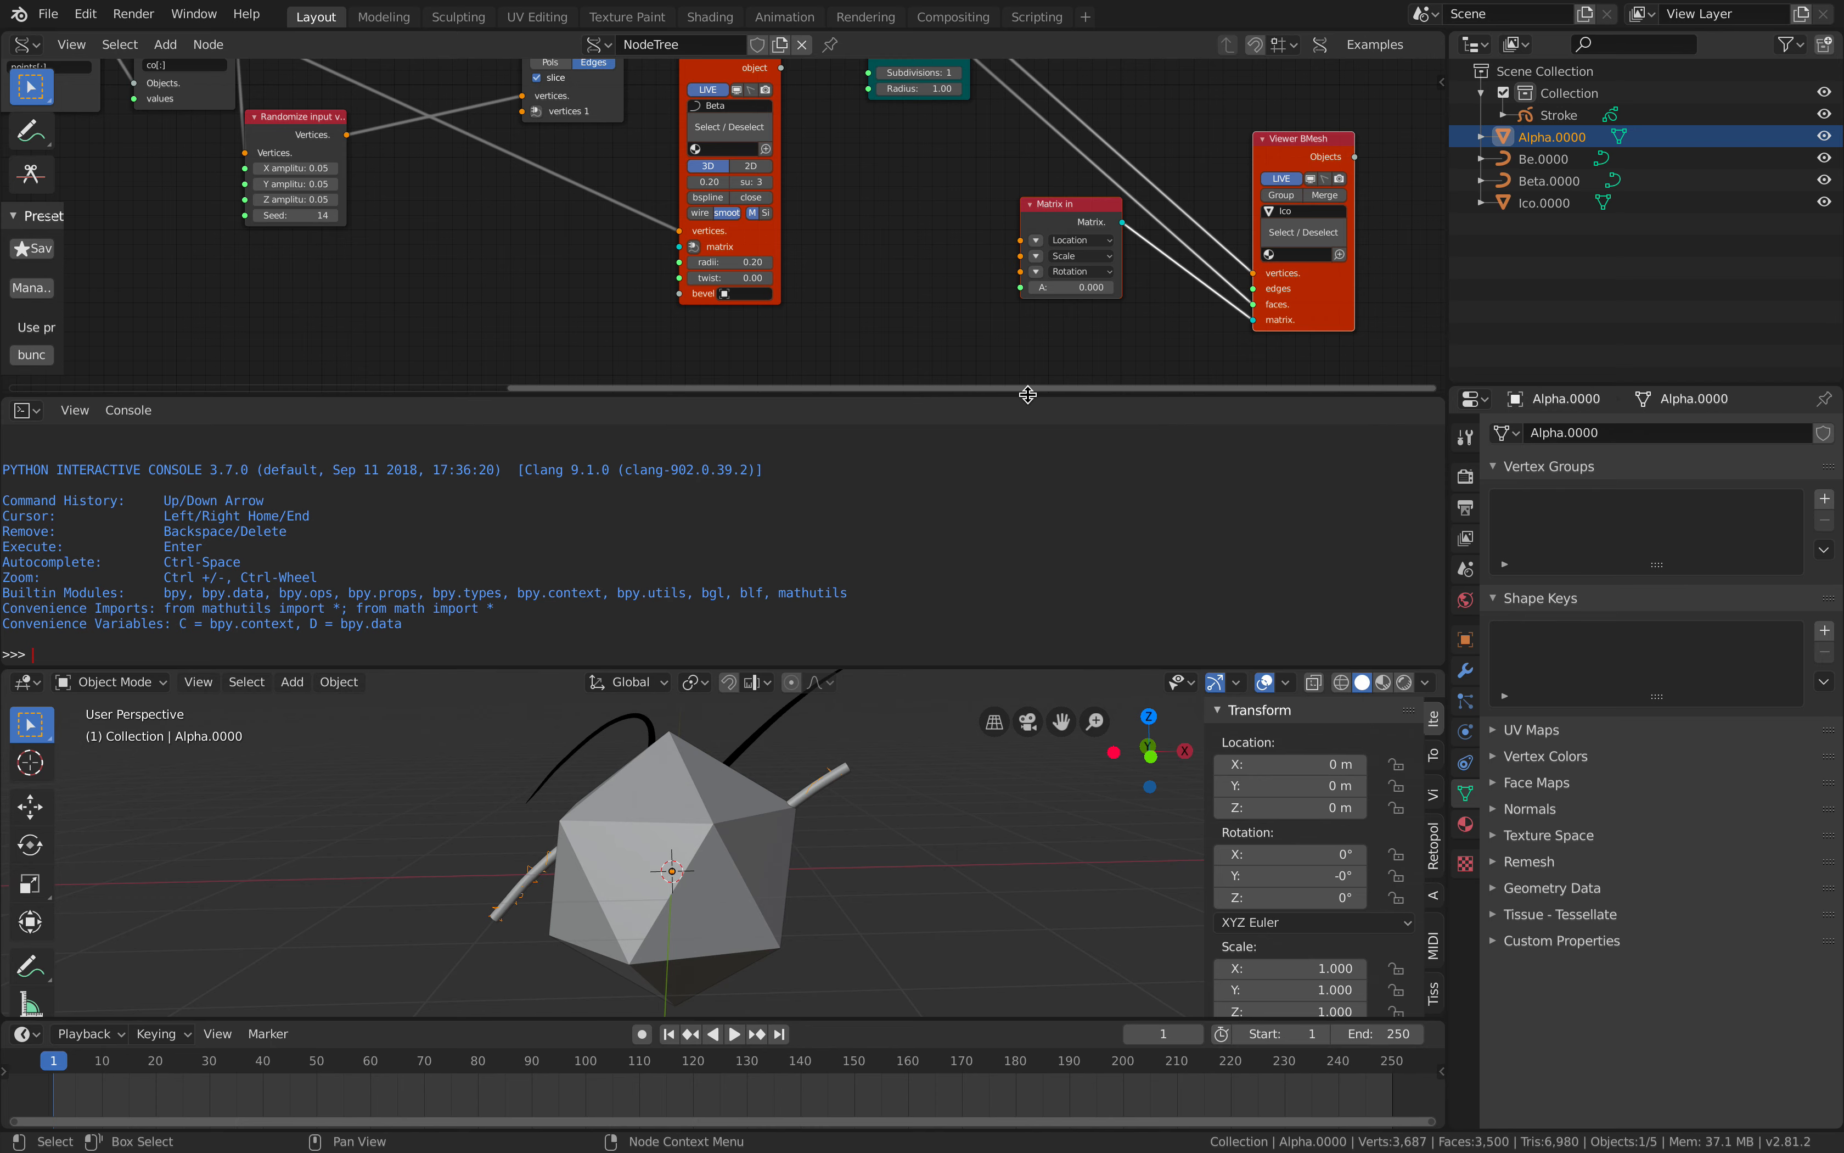
Enlarge the node editor, spread out the Matrix In and Ico Viewer BMesh nodes, and save the file.
drag(1027, 396, 1028, 517)
middle_drag(1040, 234, 981, 296)
drag(992, 327, 969, 367)
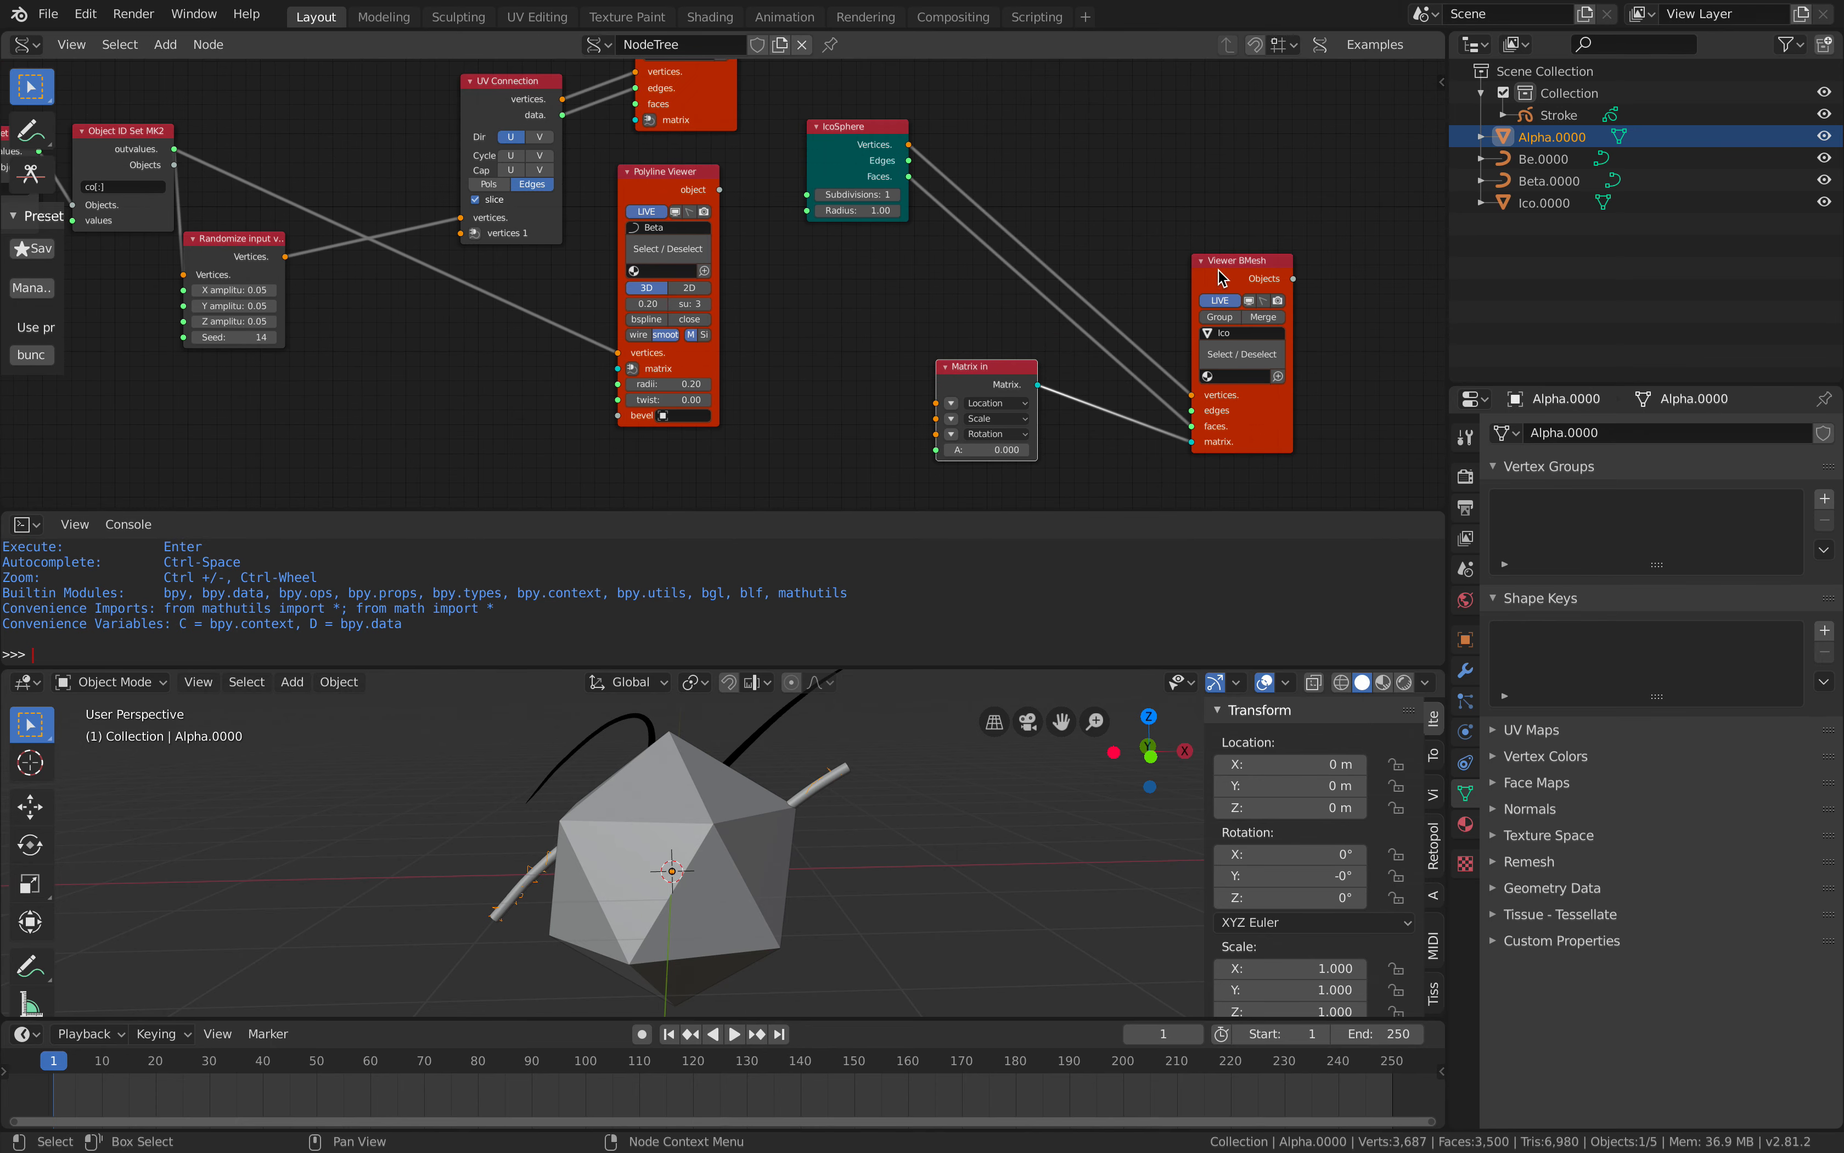
drag(1217, 269, 1162, 126)
middle_drag(871, 237, 886, 282)
key(ctrl+s)
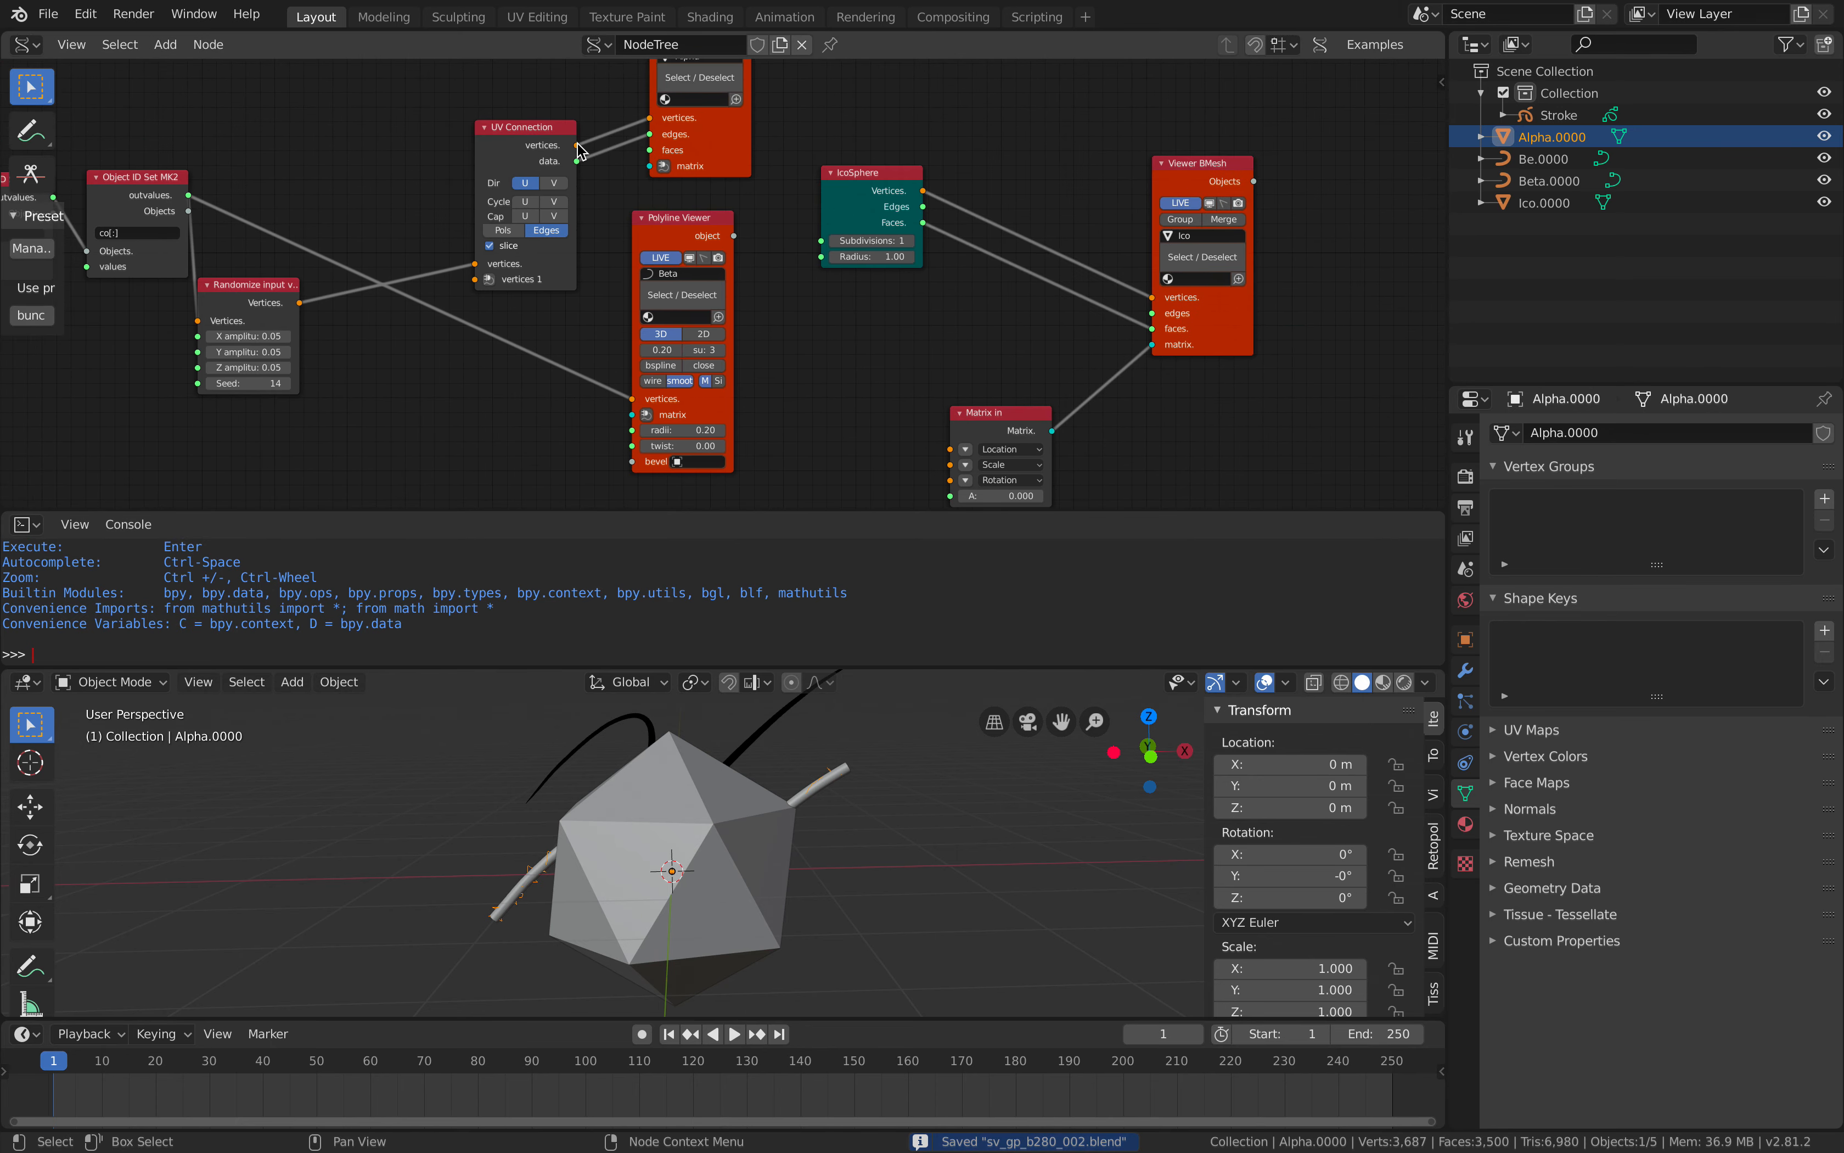
Connect UV Connection's vertices to the Ico Viewer BMesh's matrix input and delete the Matrix In node.
drag(577, 145, 990, 268)
mouse_move(1145, 310)
mouse_down()
mouse_move(1129, 341)
mouse_move(1152, 345)
mouse_up()
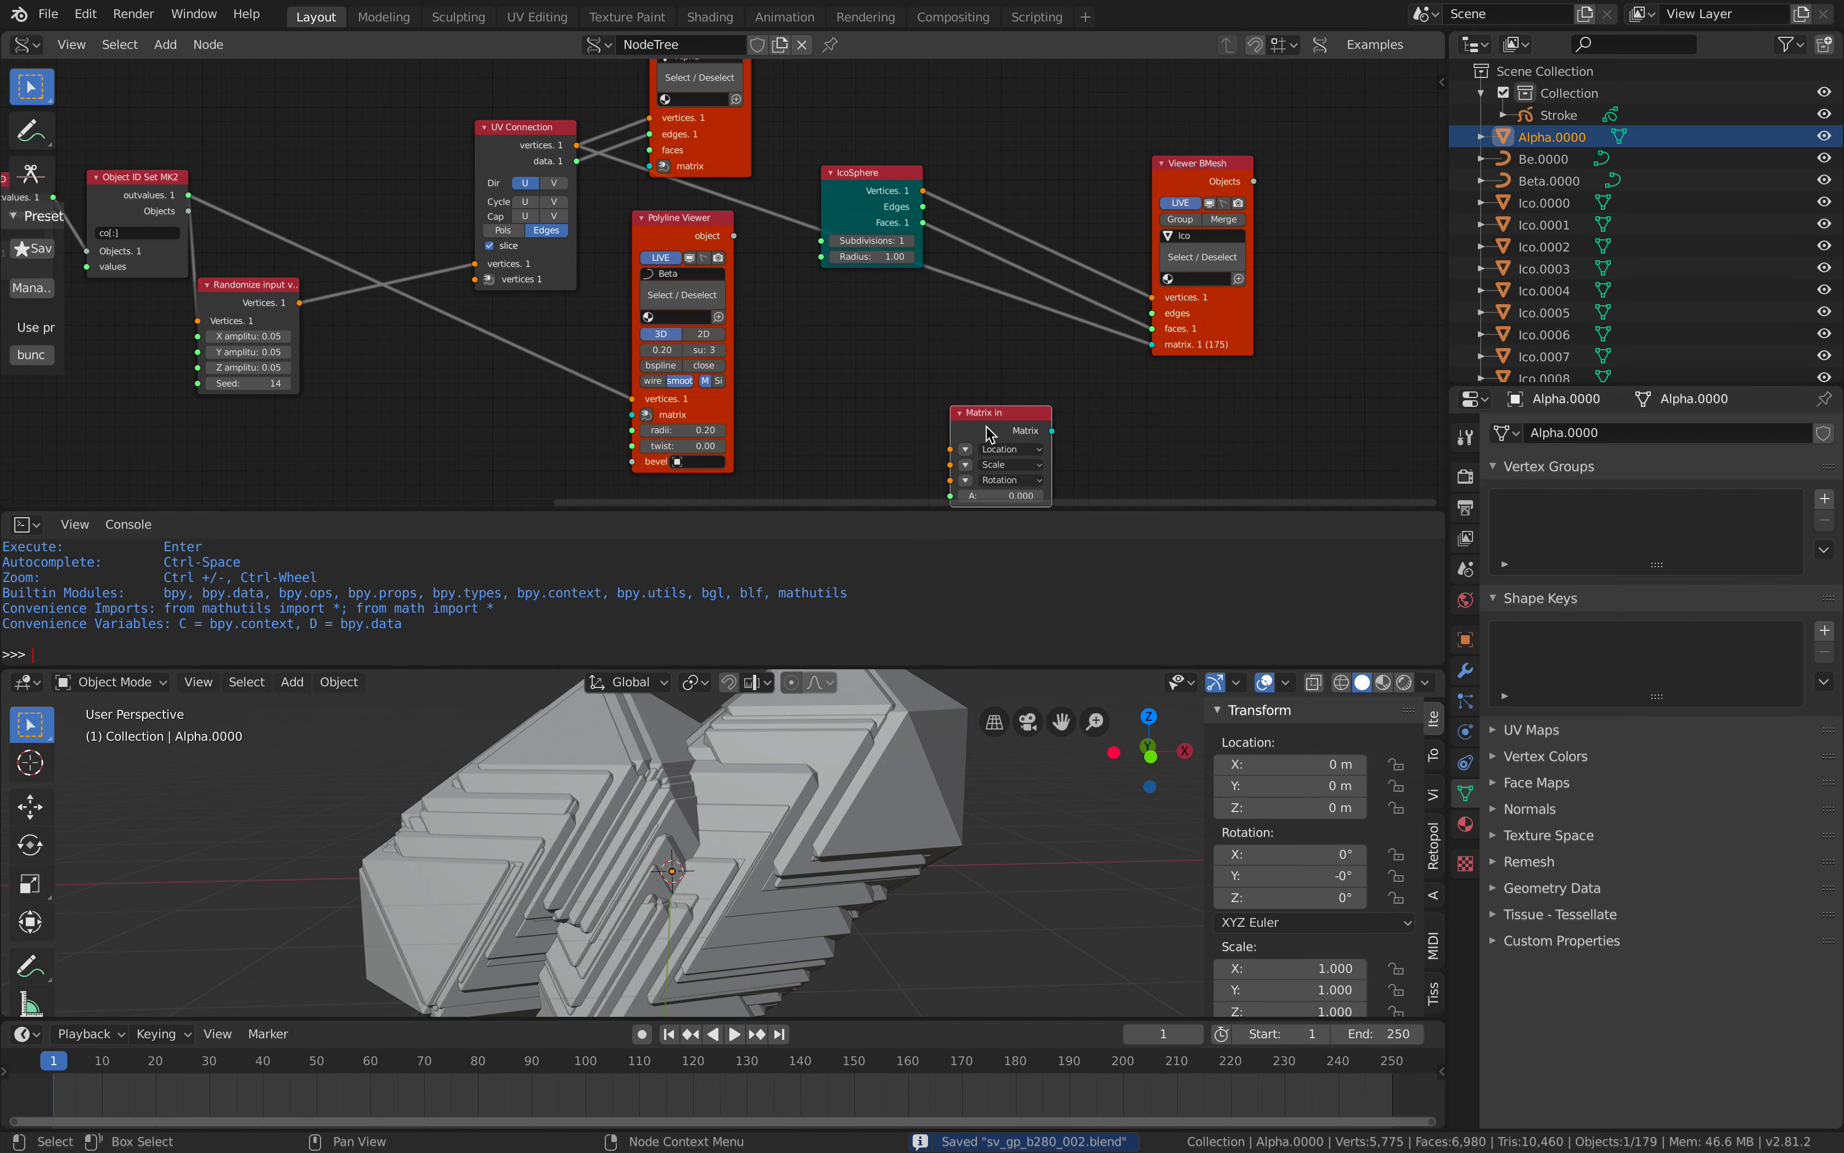
key(x)
key(Home)
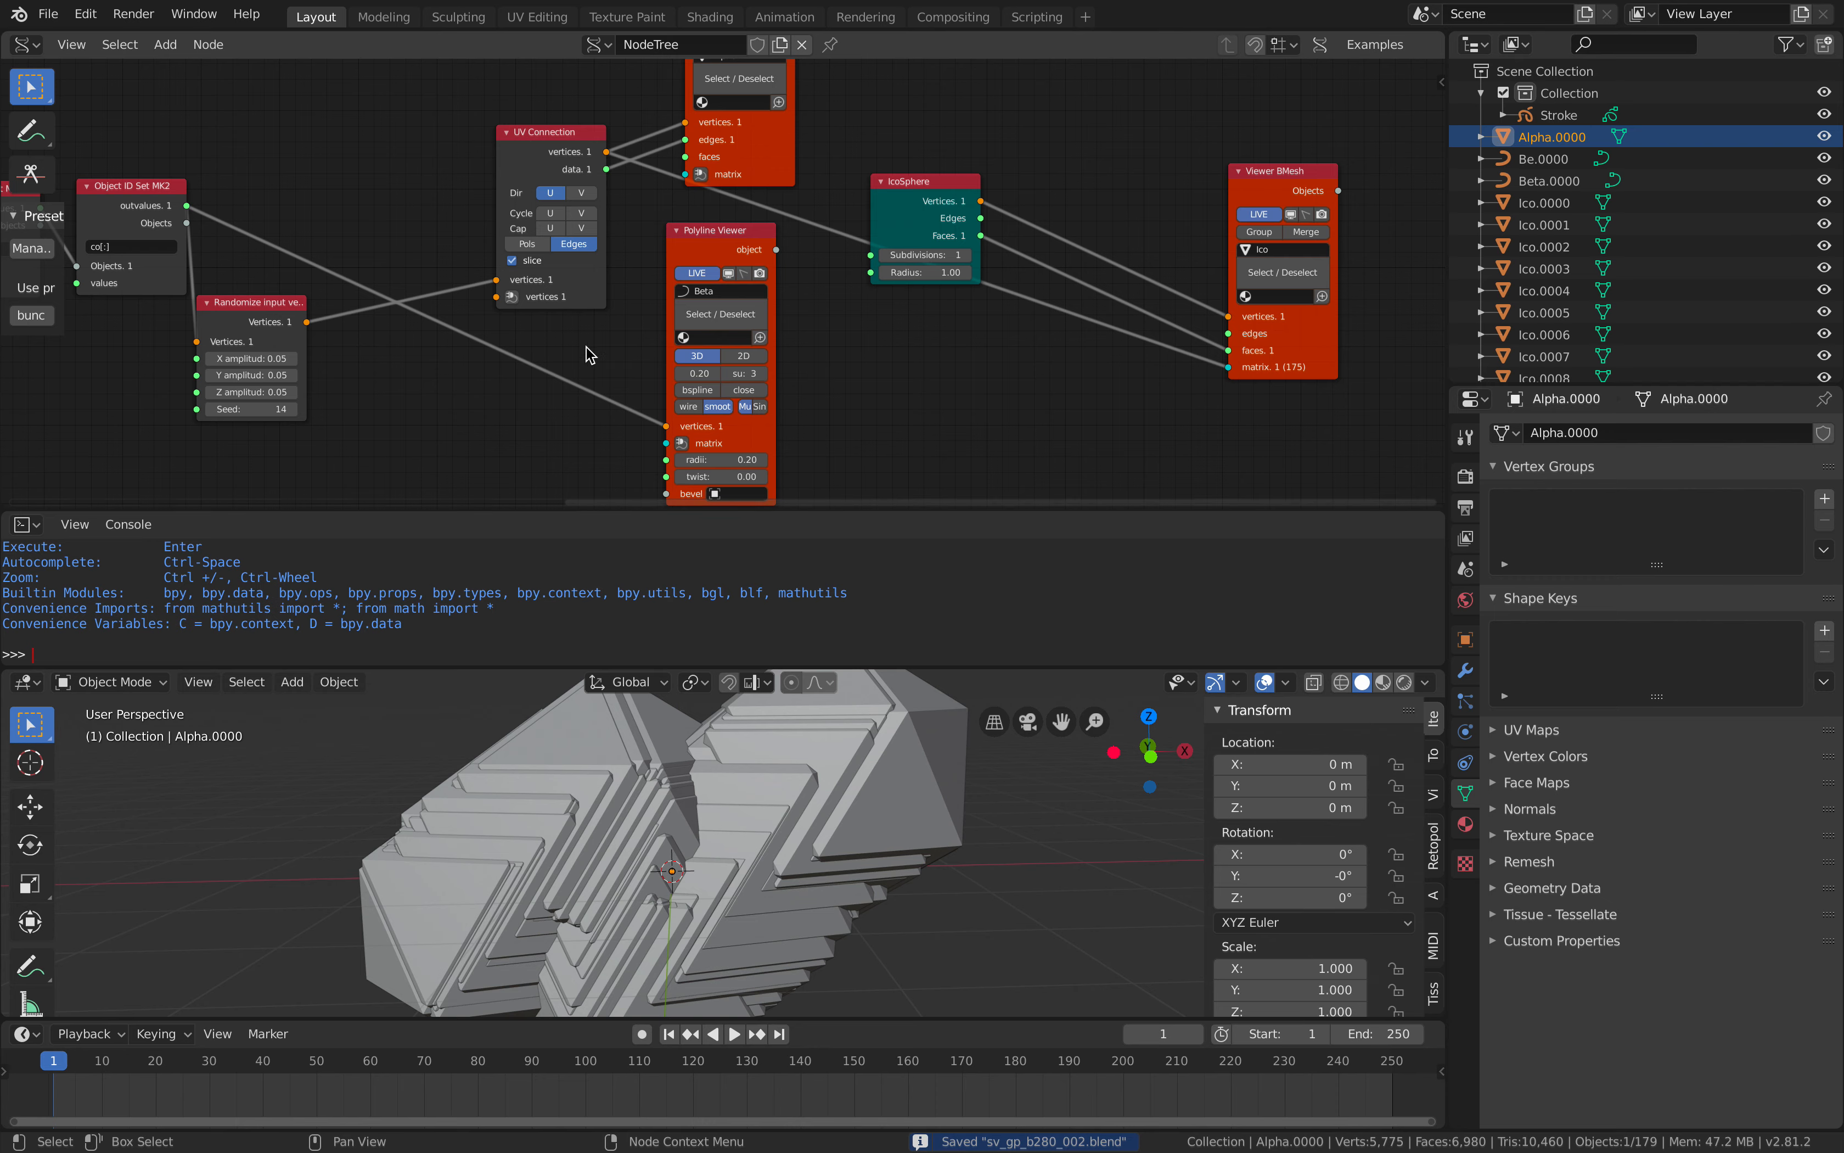
Shift the UV Connection node away from the viewers, set the IcoSphere radius to 0.07, and save the file.
scroll(923, 271, up, 1)
drag(477, 116, 416, 114)
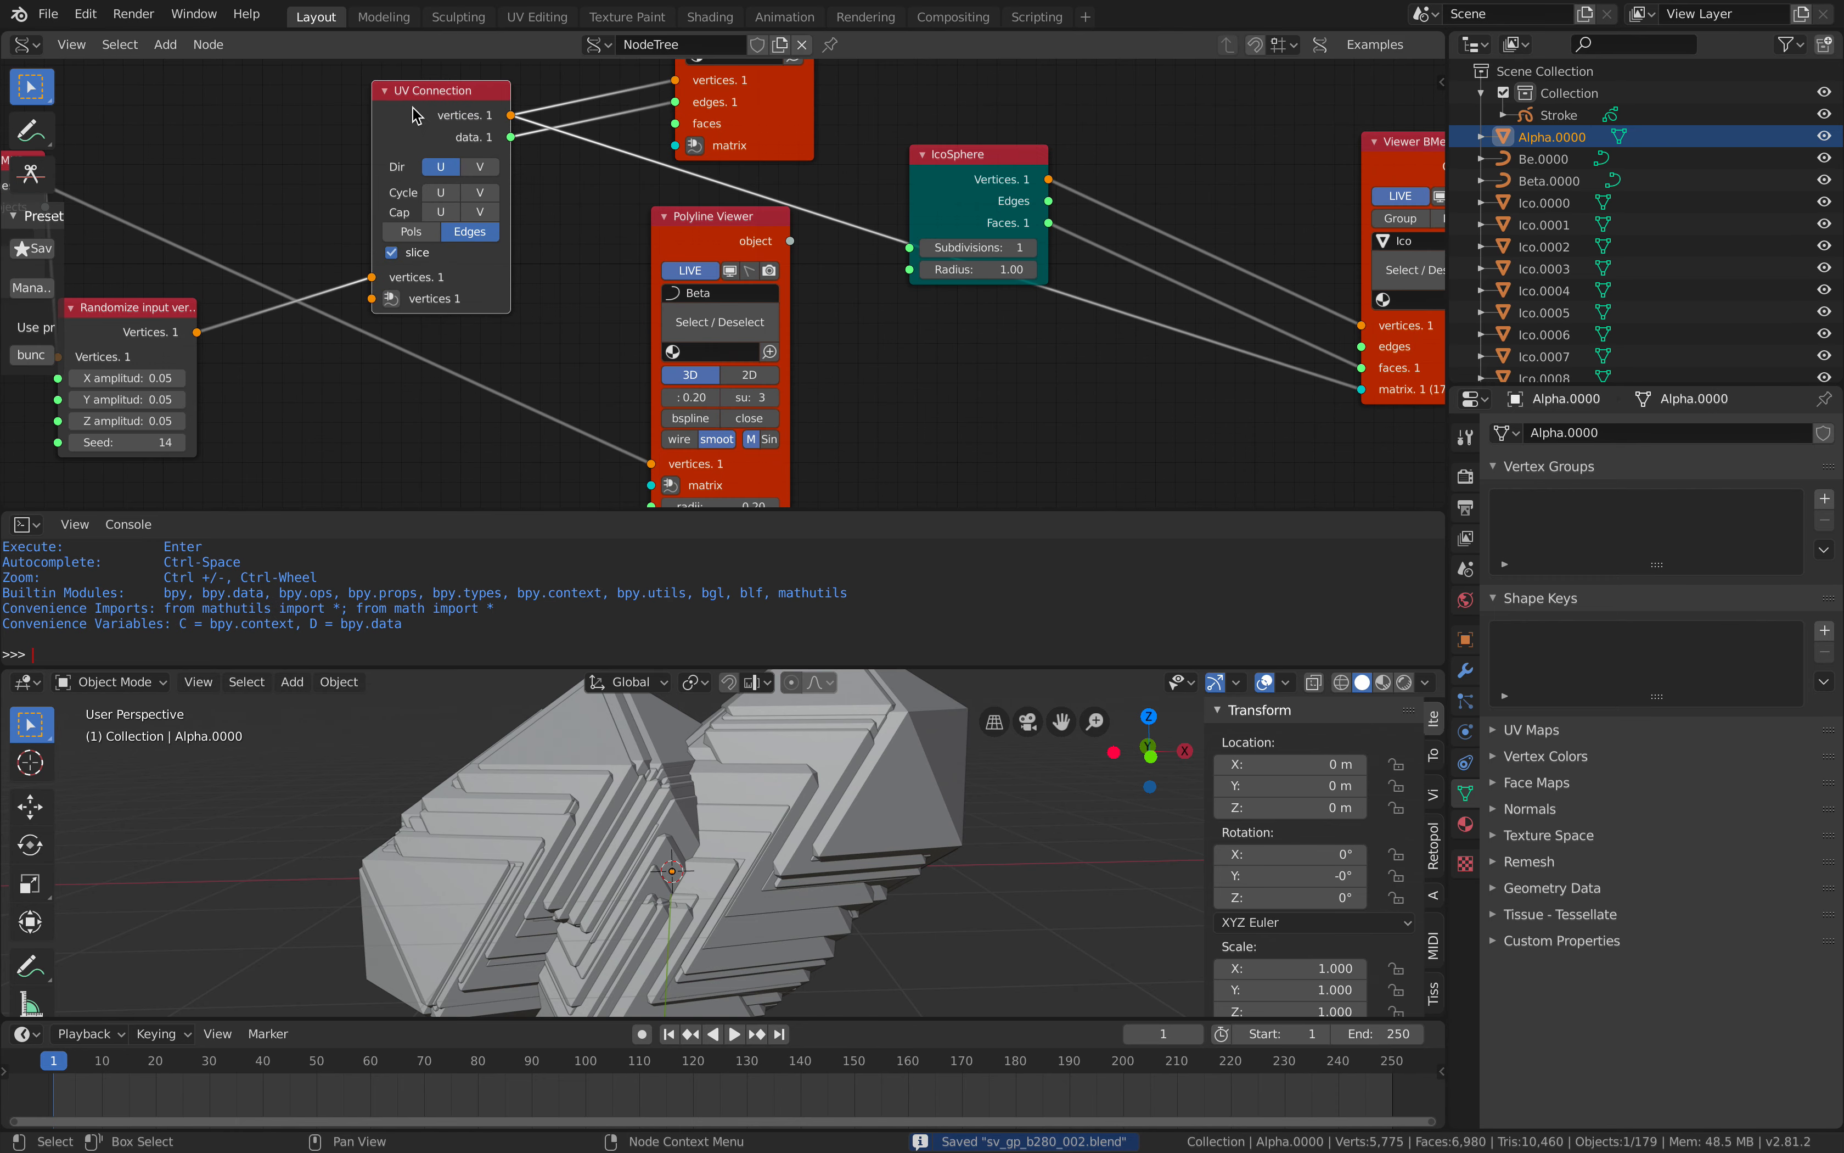
drag(1001, 269, 963, 269)
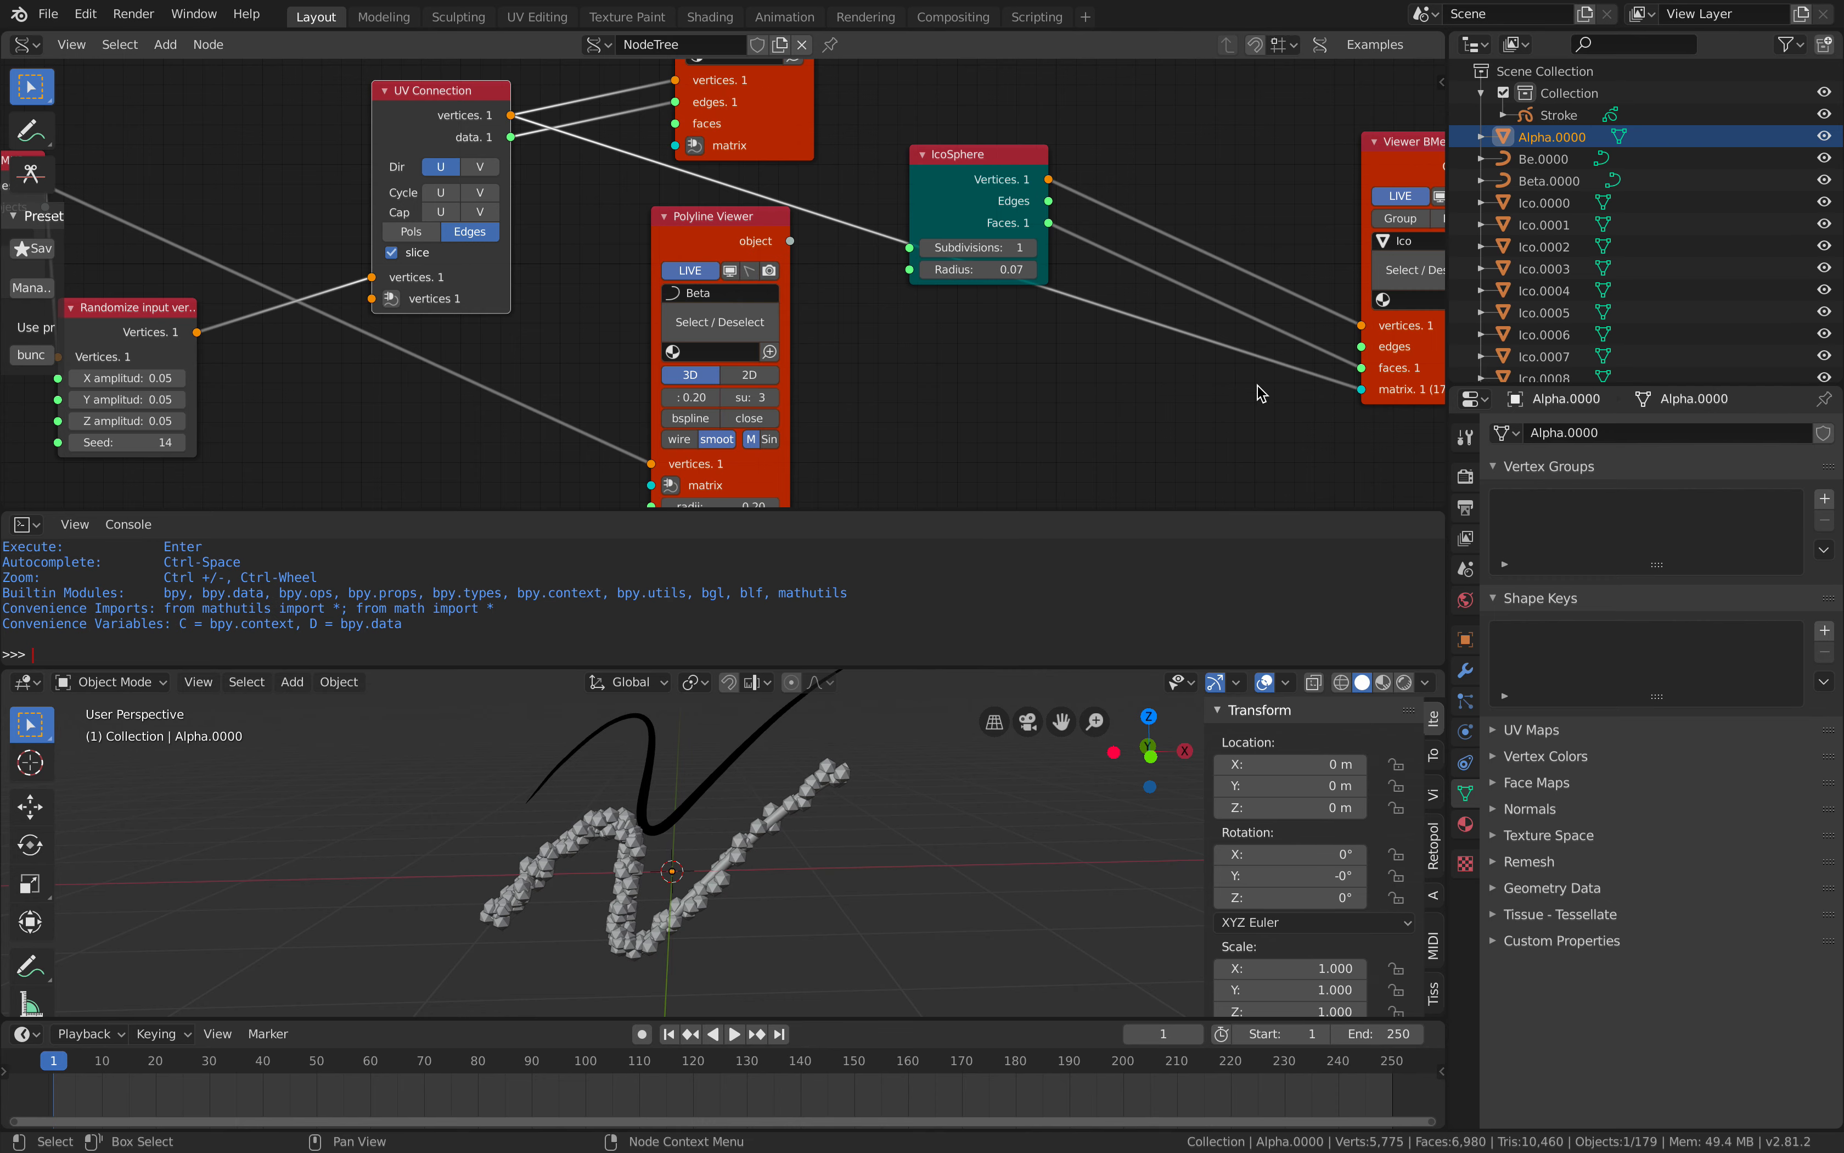
middle_drag(1262, 393, 1164, 385)
key(ctrl+s)
Rearrange the Ico and Alpha Viewer BMesh nodes higher in the node tree to separate their links.
drag(1360, 359, 1278, 230)
middle_drag(939, 221, 979, 341)
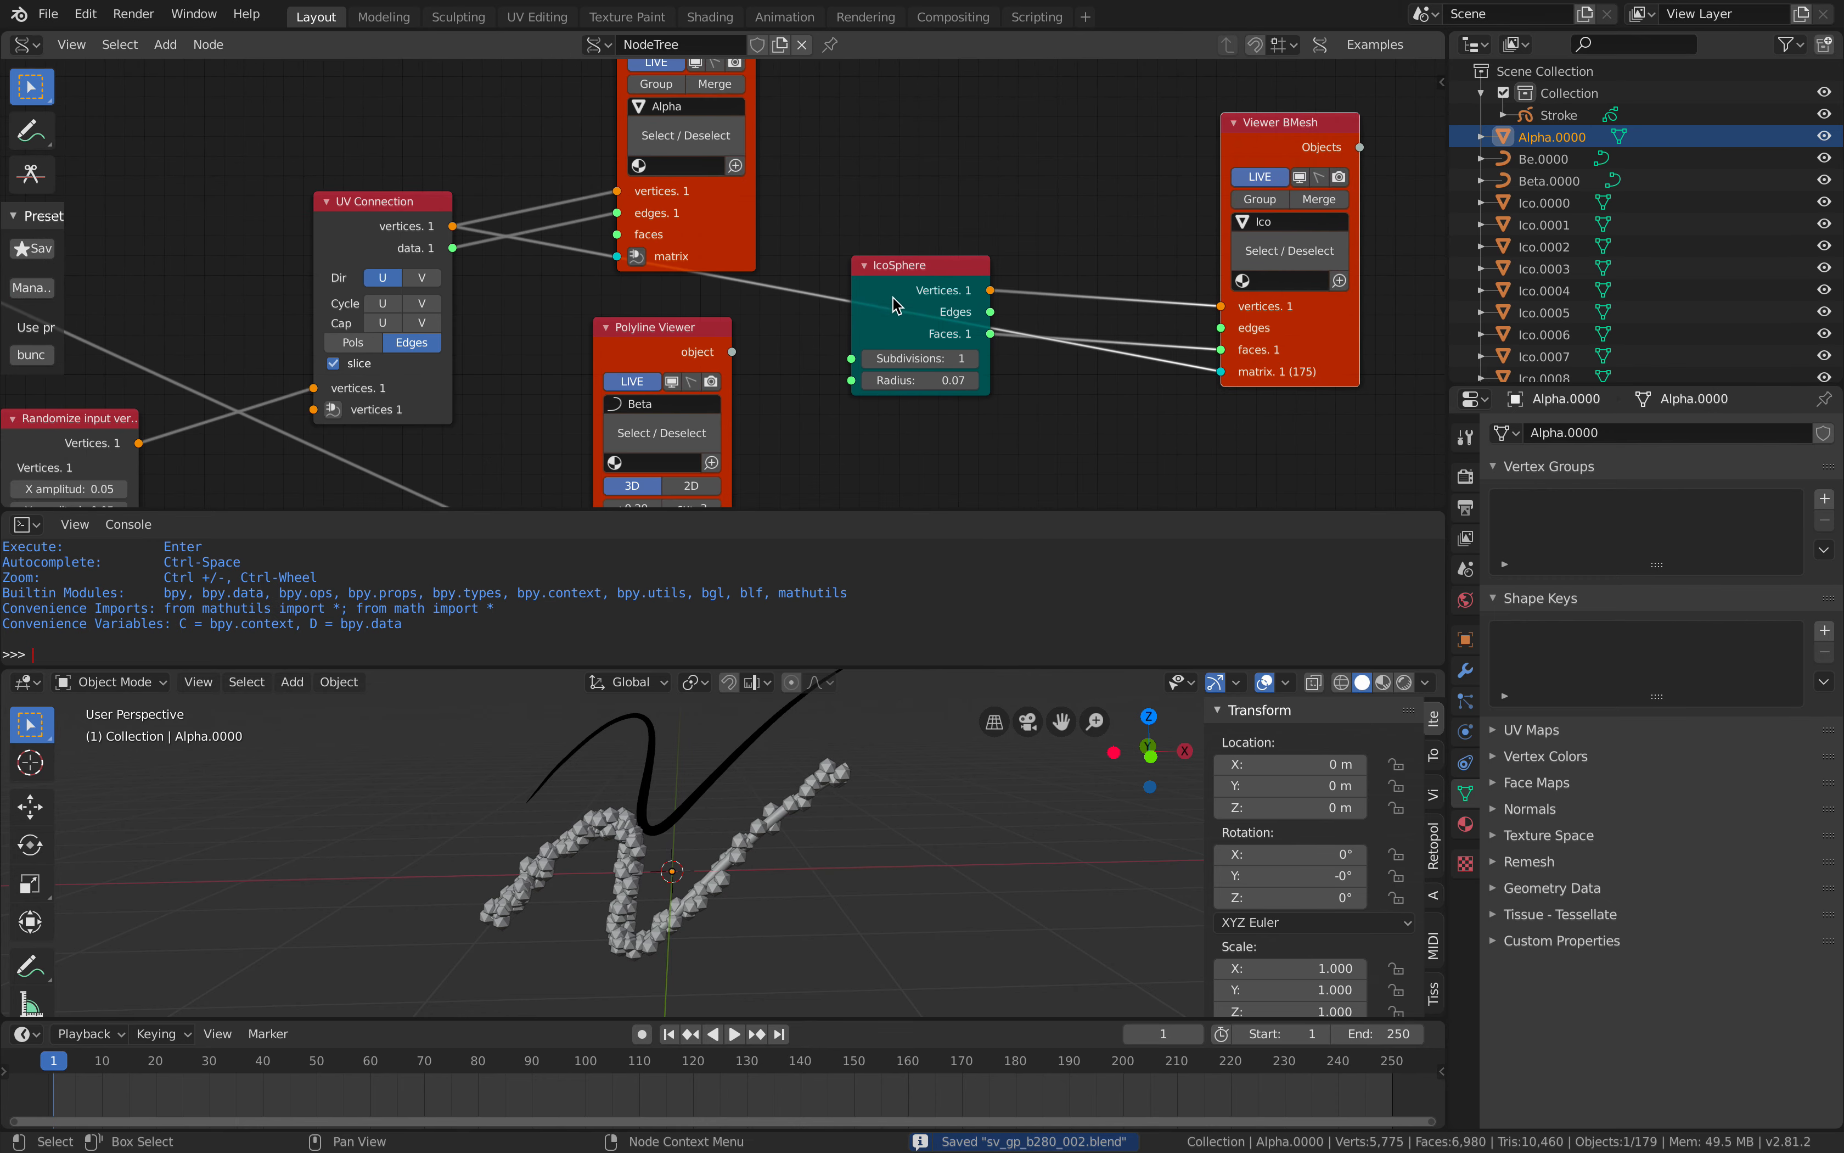
mouse_move(915, 241)
middle_down()
mouse_move(934, 239)
mouse_move(893, 251)
mouse_move(899, 277)
middle_up()
scroll(877, 202, down, 1)
drag(731, 112, 701, 82)
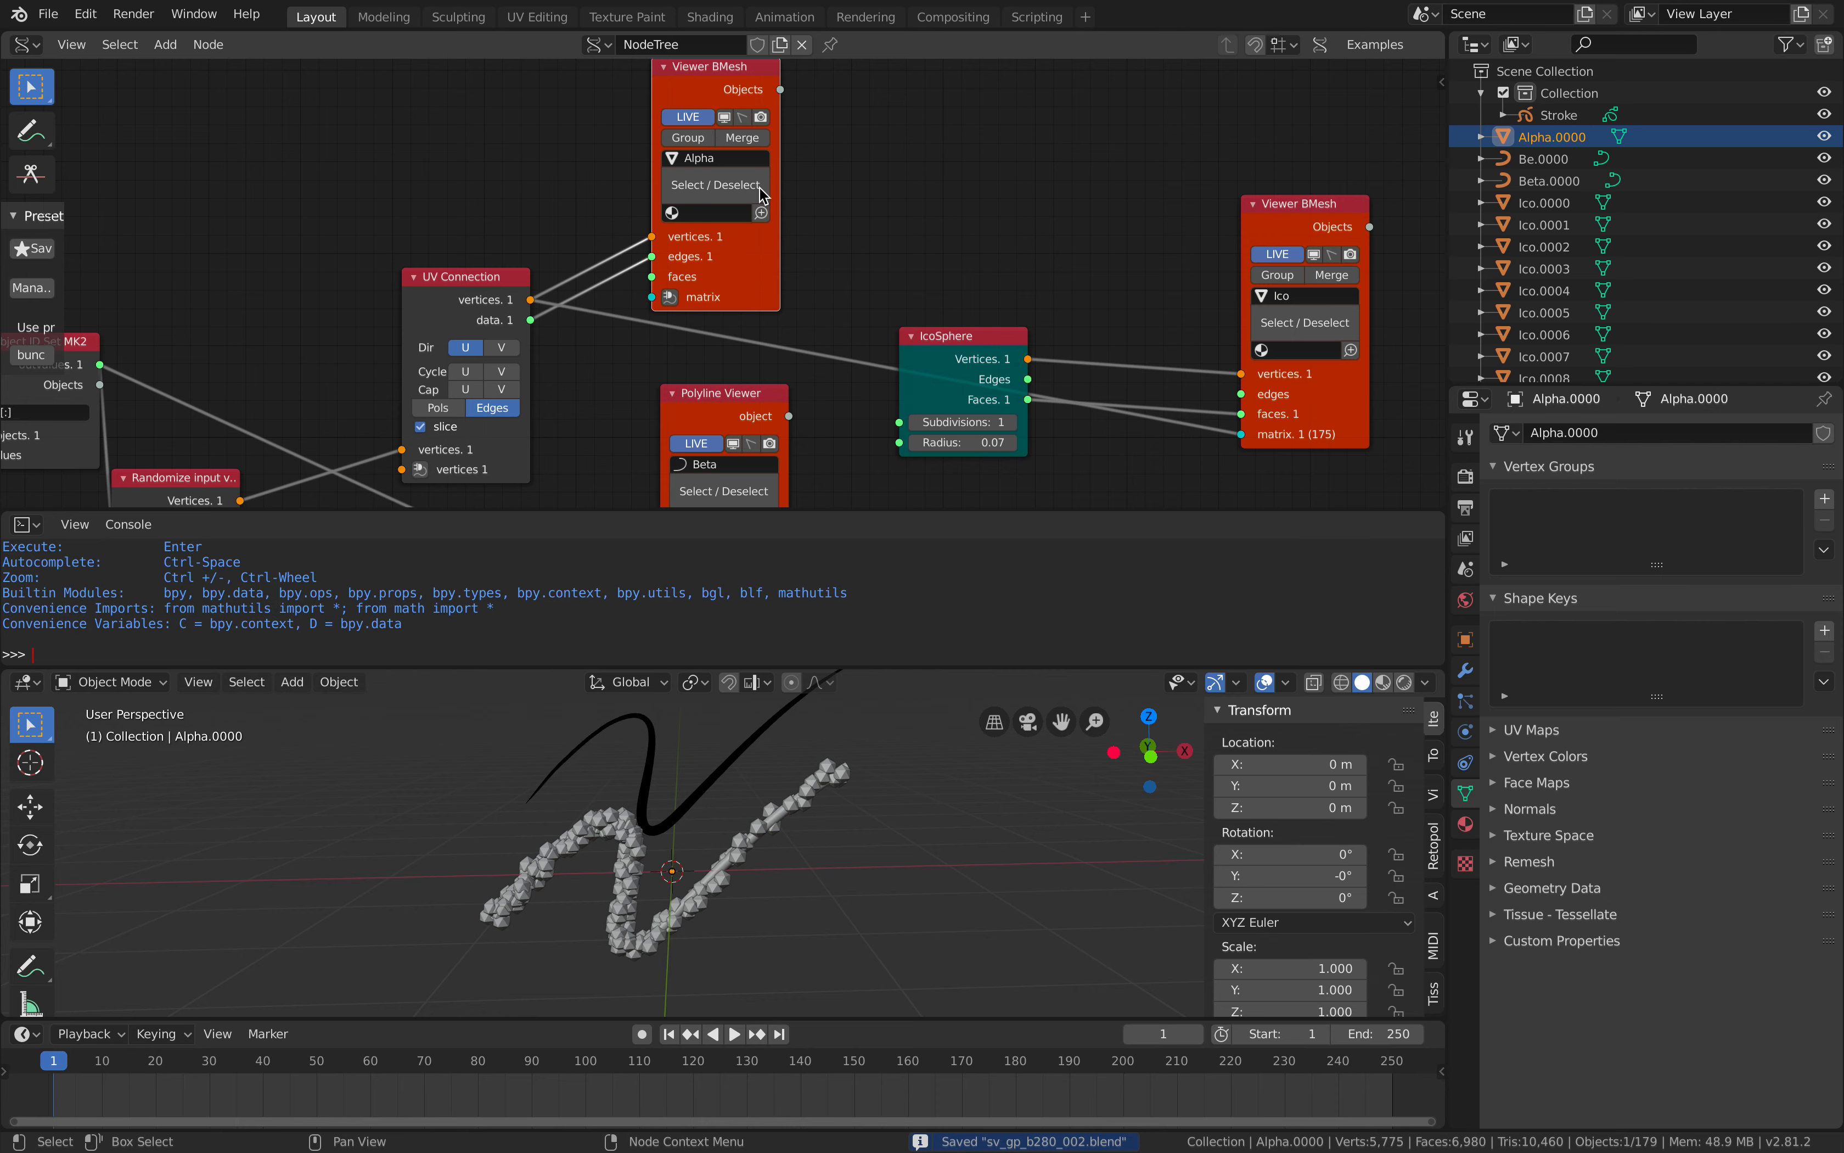
middle_drag(759, 186, 943, 73)
middle_drag(686, 808, 610, 882)
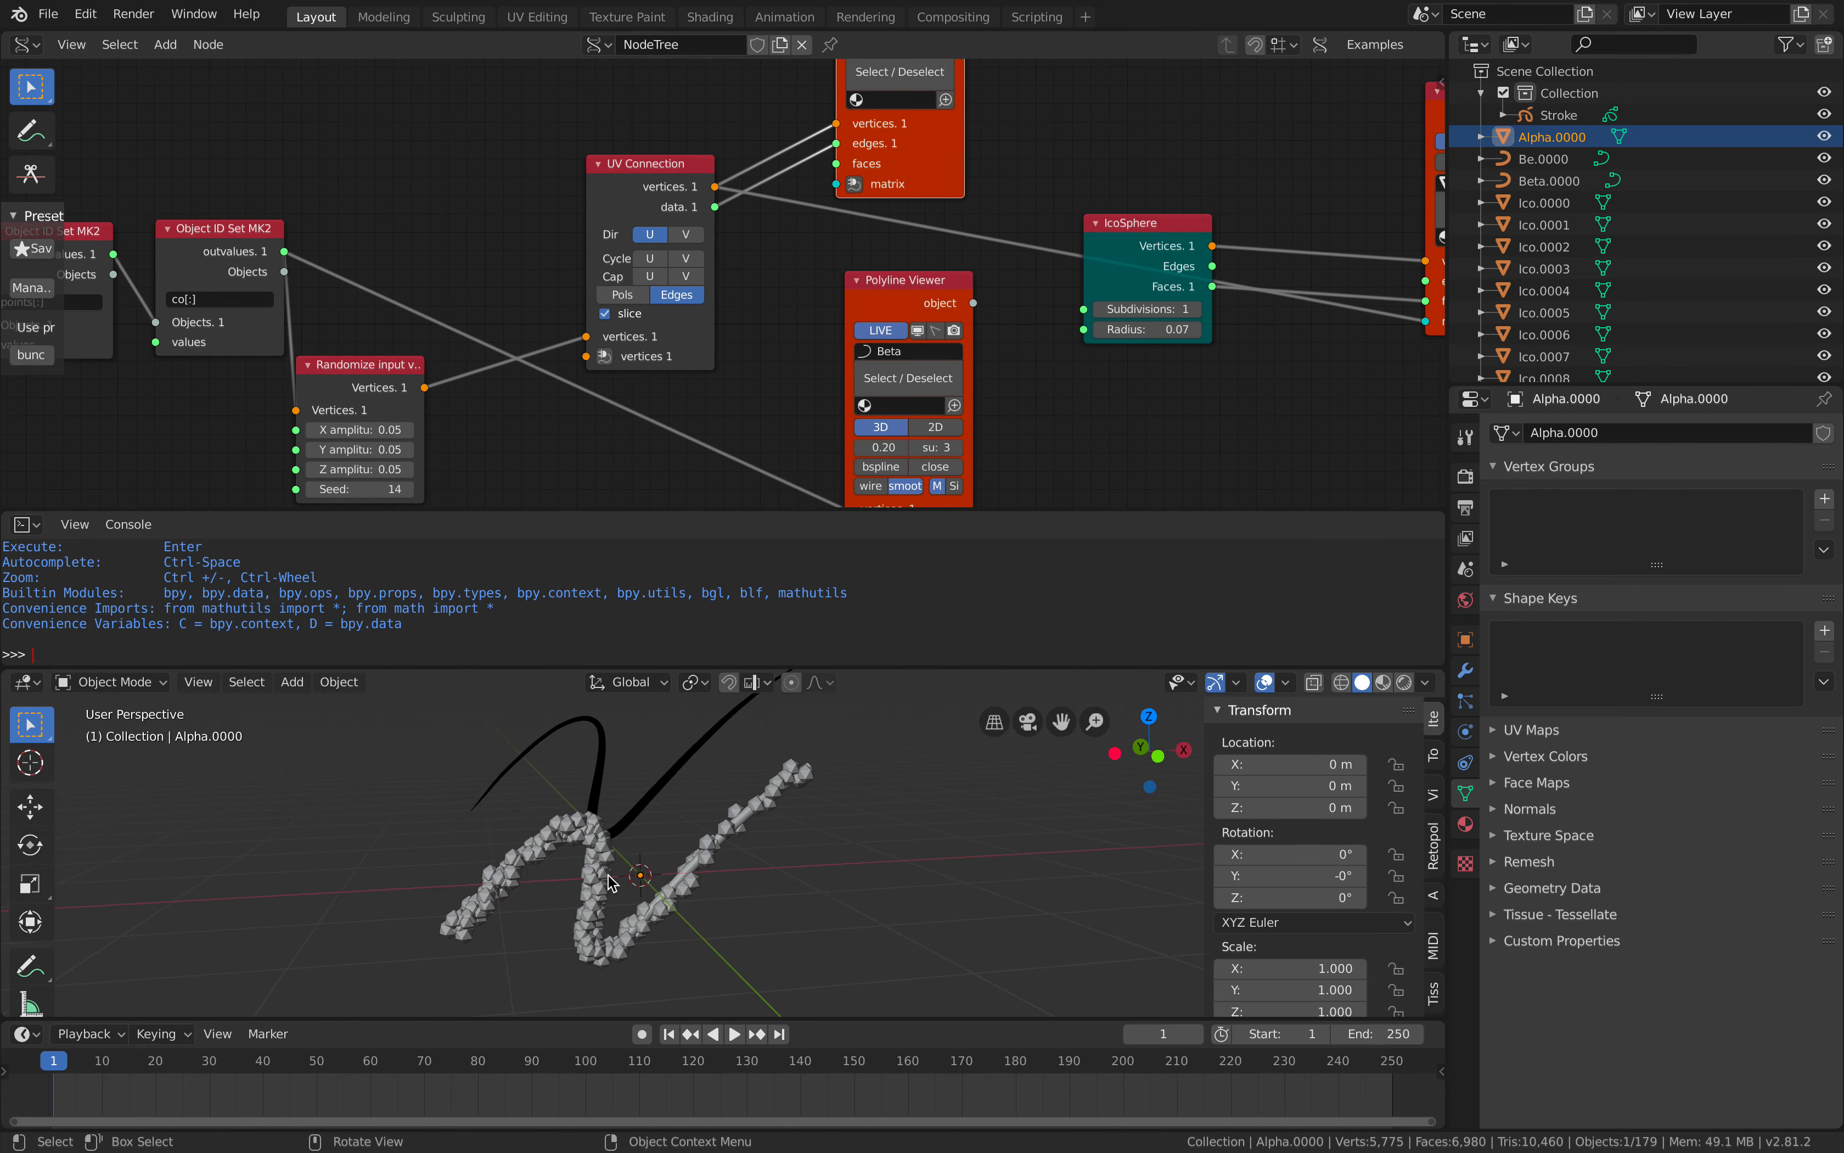
Connect the Randomize node's vertices output to the Polyline Viewer's vertices input.
middle_drag(806, 427, 769, 294)
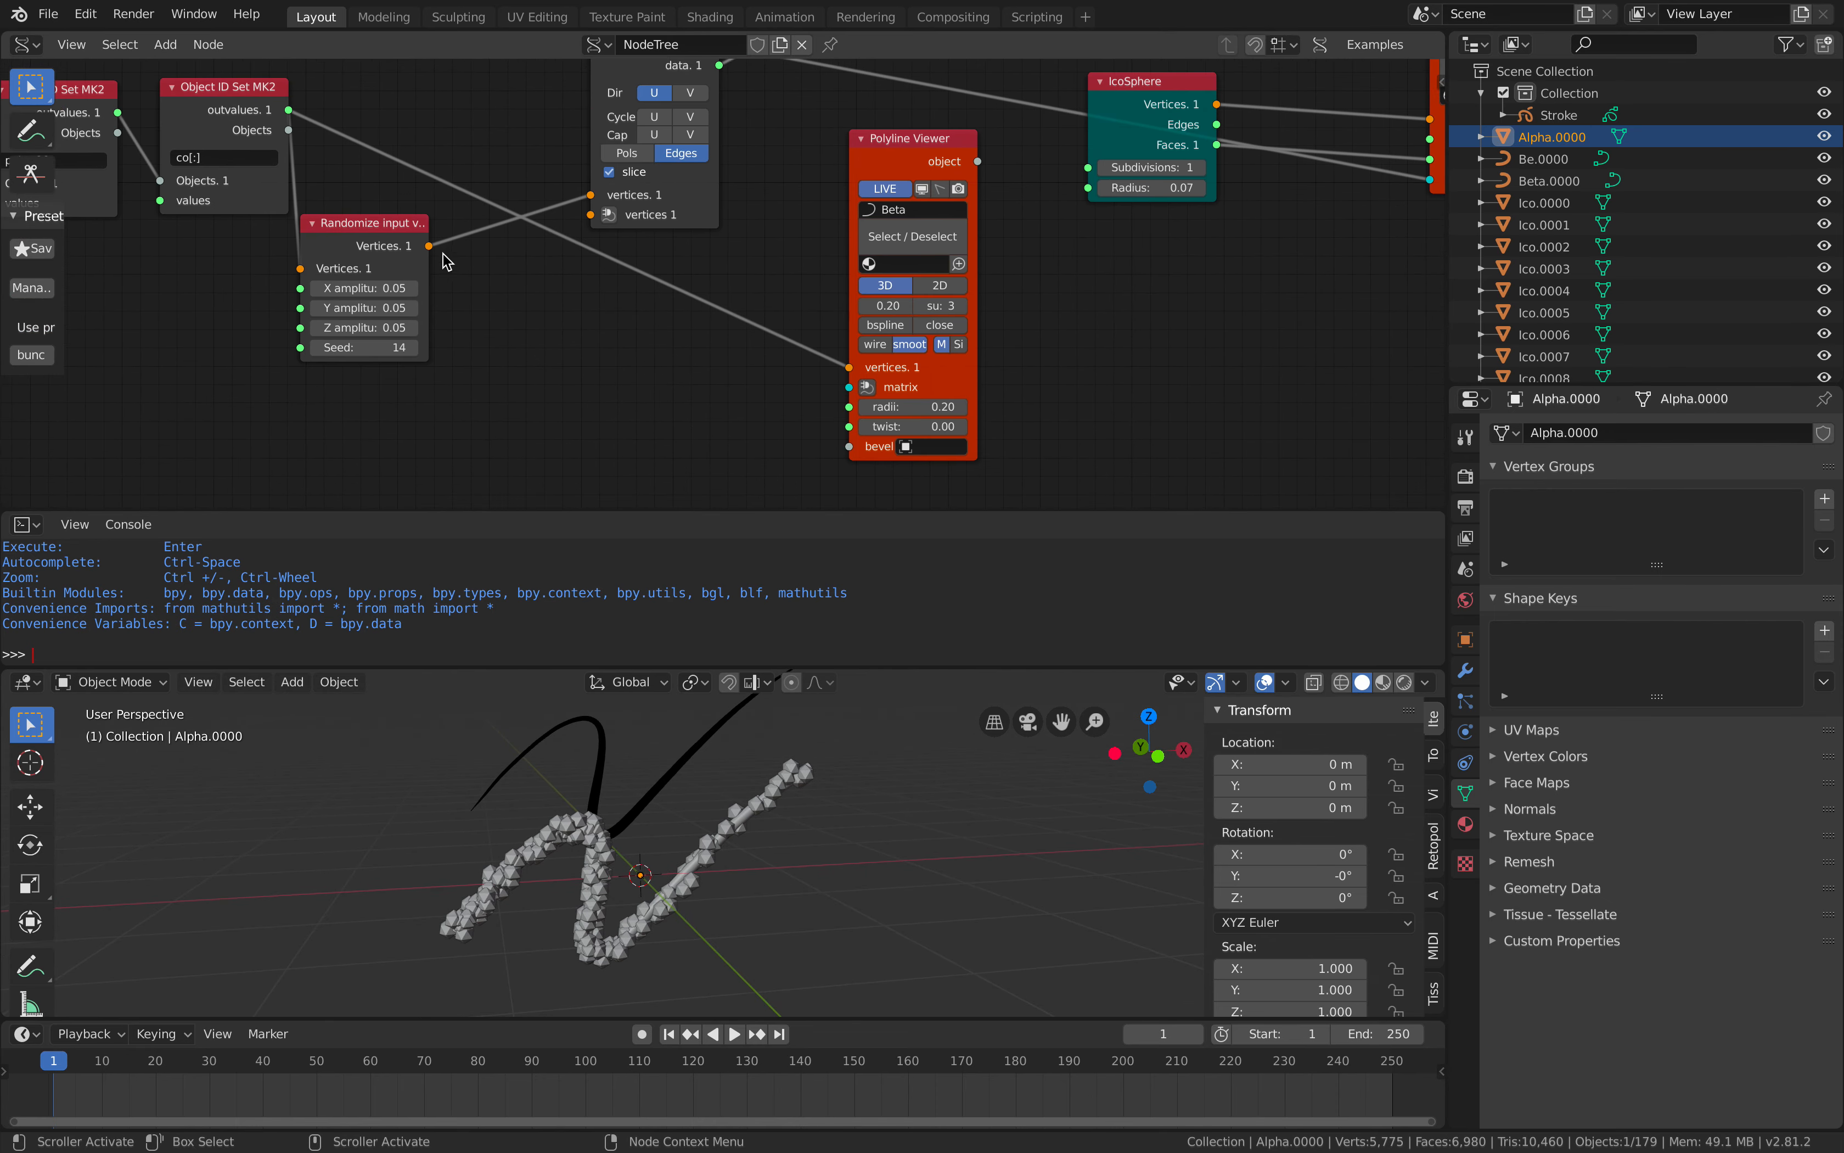
drag(443, 253, 626, 293)
middle_drag(732, 355, 749, 364)
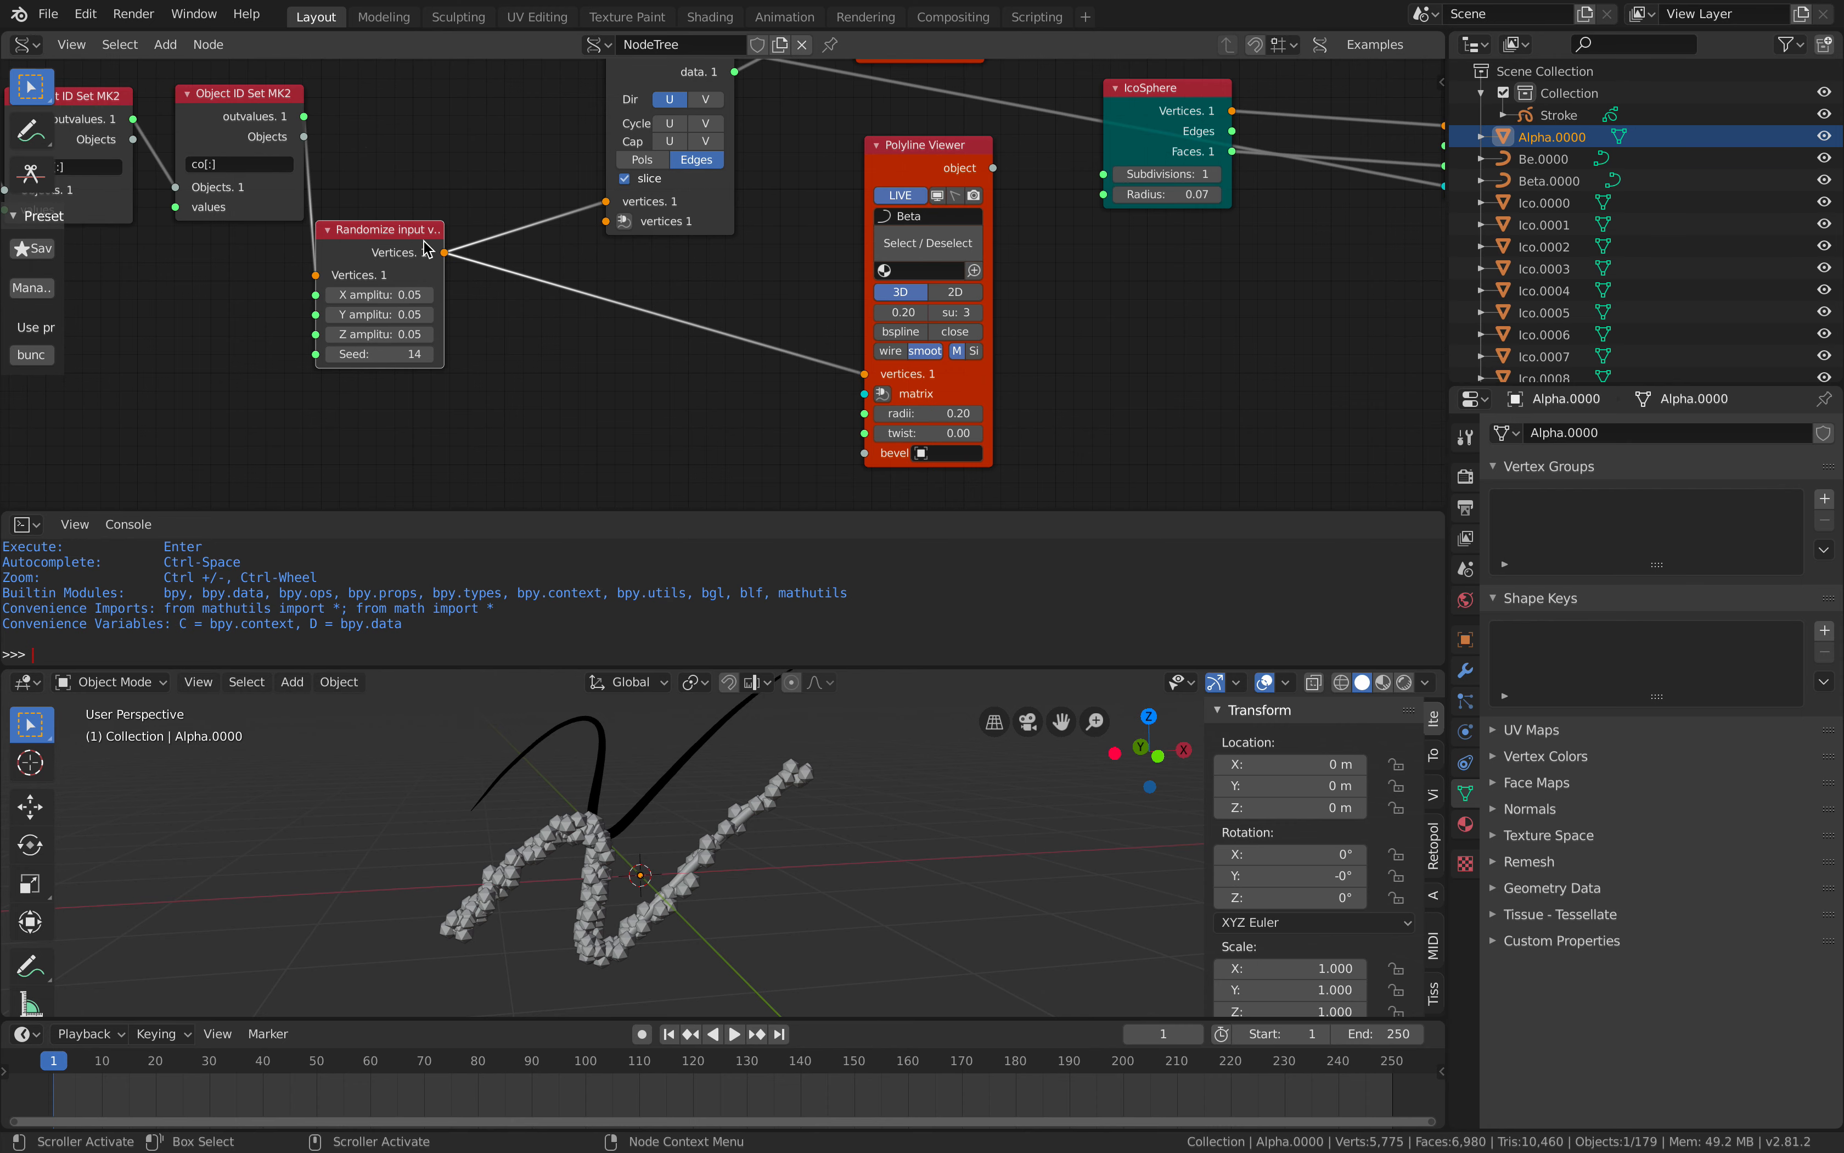
Tidy the Randomize and UV Connection node positions and feed UV Connection's vertices into the Polyline Viewer's vertices input.
drag(420, 237, 467, 243)
middle_drag(664, 189, 655, 266)
drag(670, 271, 622, 268)
click(681, 129)
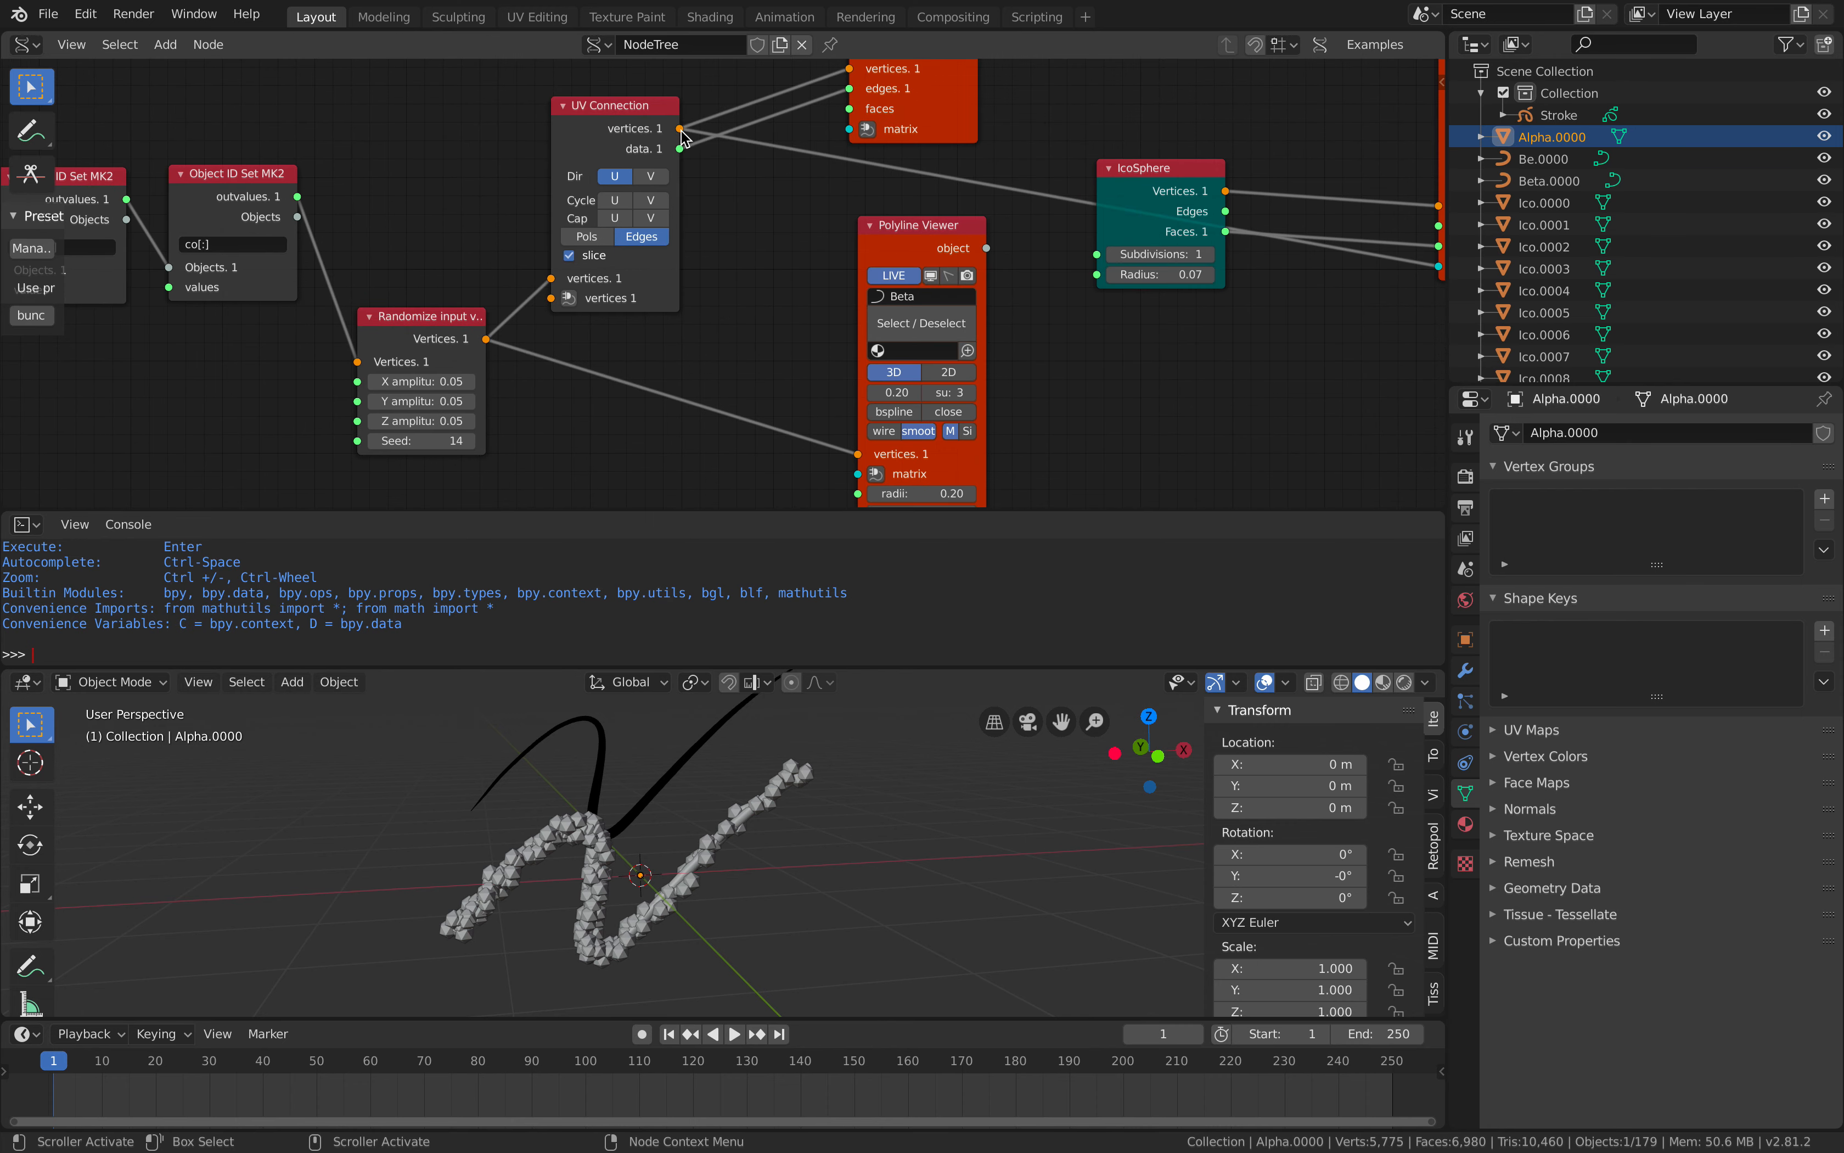
drag(856, 456, 922, 416)
Set the Polyline Viewer's radii to 0.68 and twist to 0.42, and save the file.
middle_drag(922, 416, 855, 365)
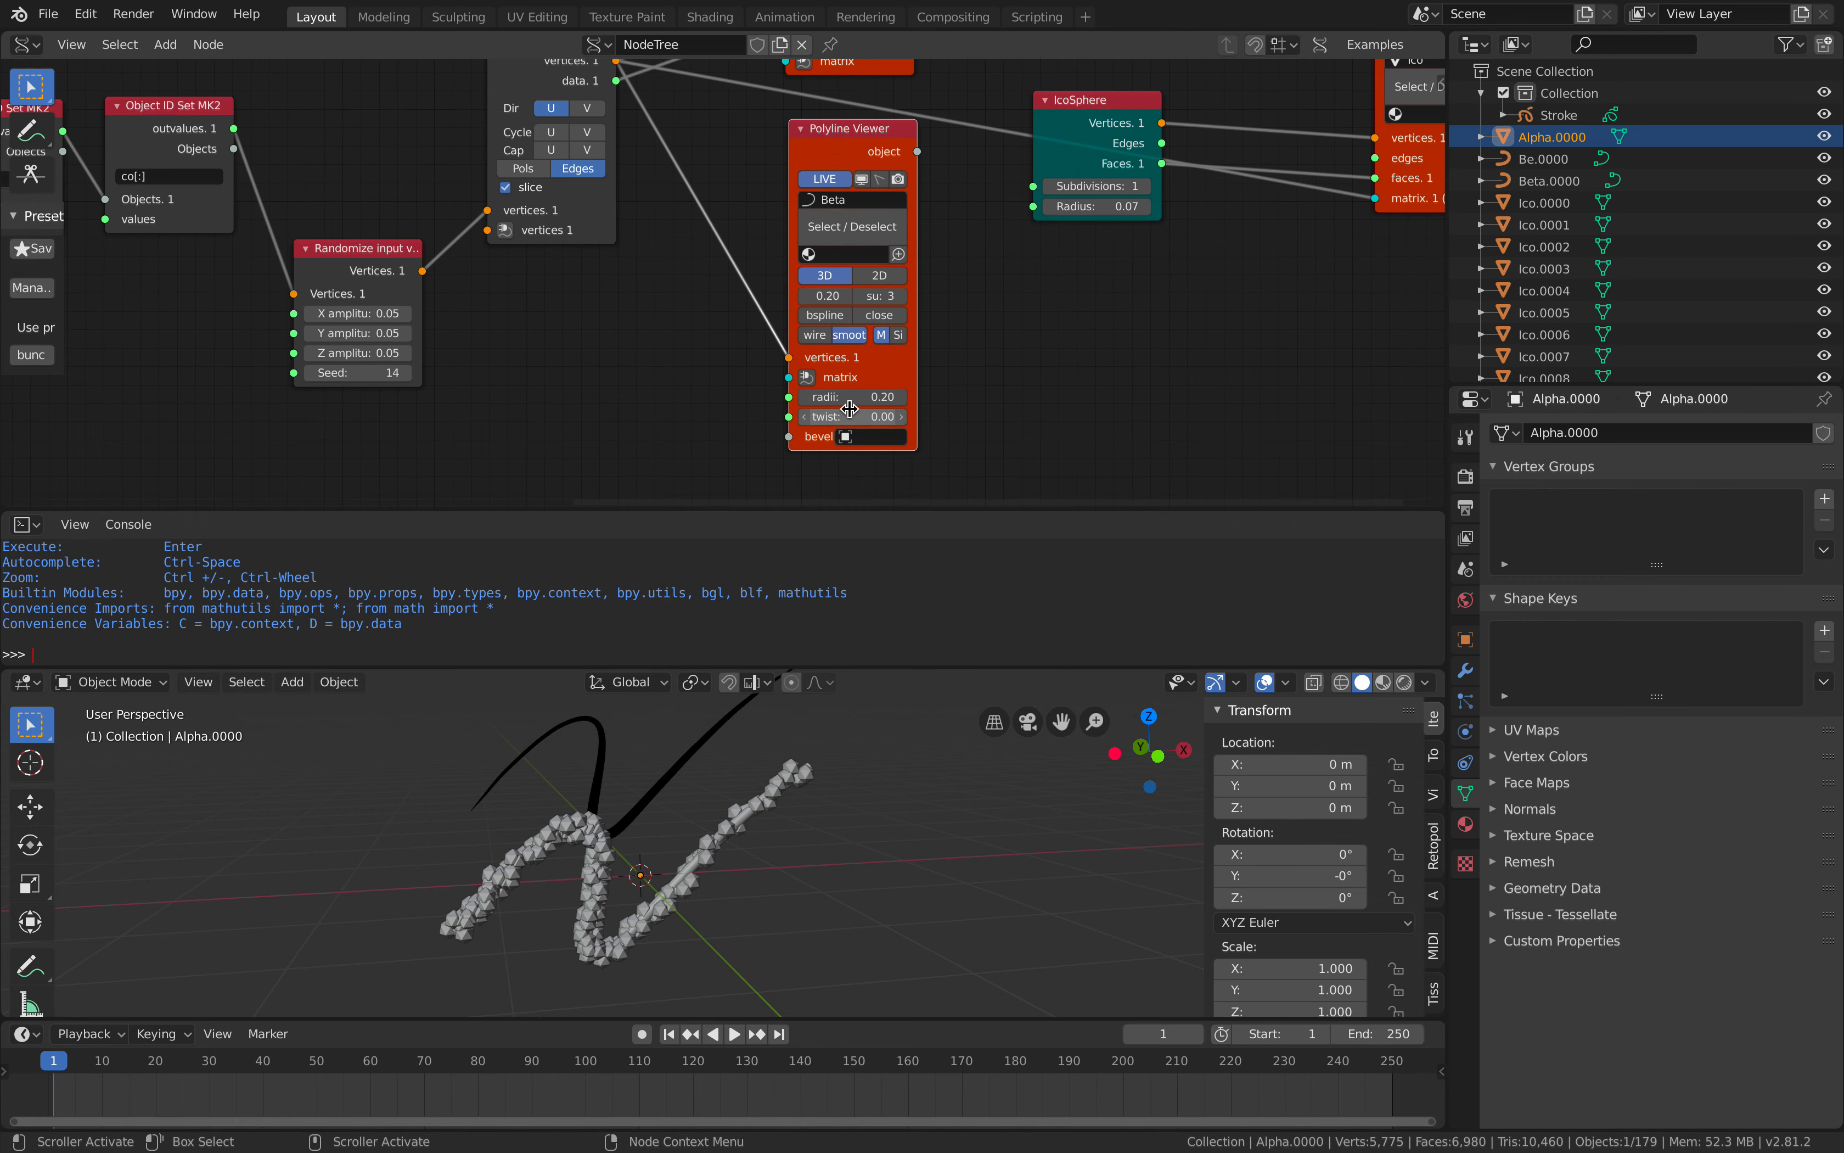
drag(852, 398, 911, 398)
key(ctrl+s)
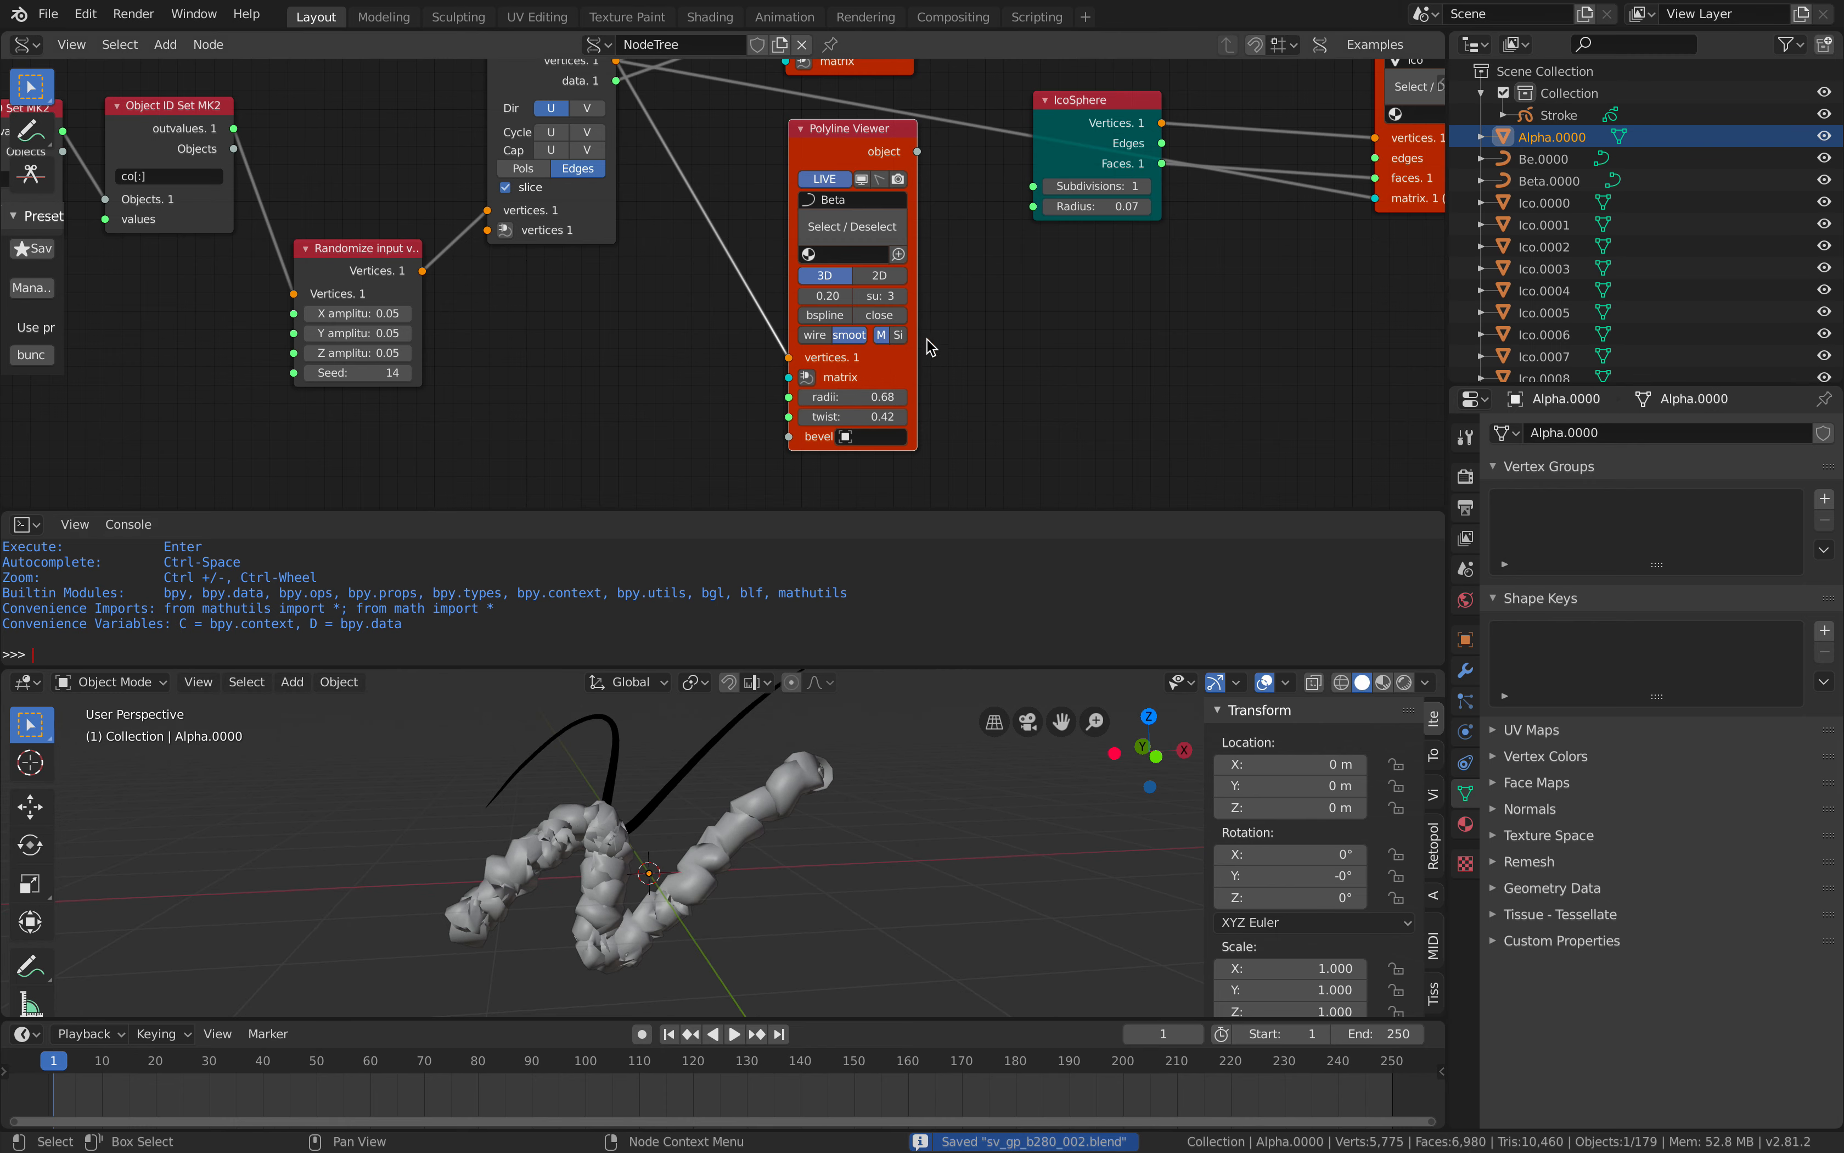
Add a Matrix In node to the Polyline Viewer's matrix input and set its X location to -2.280.
click(806, 379)
click(571, 323)
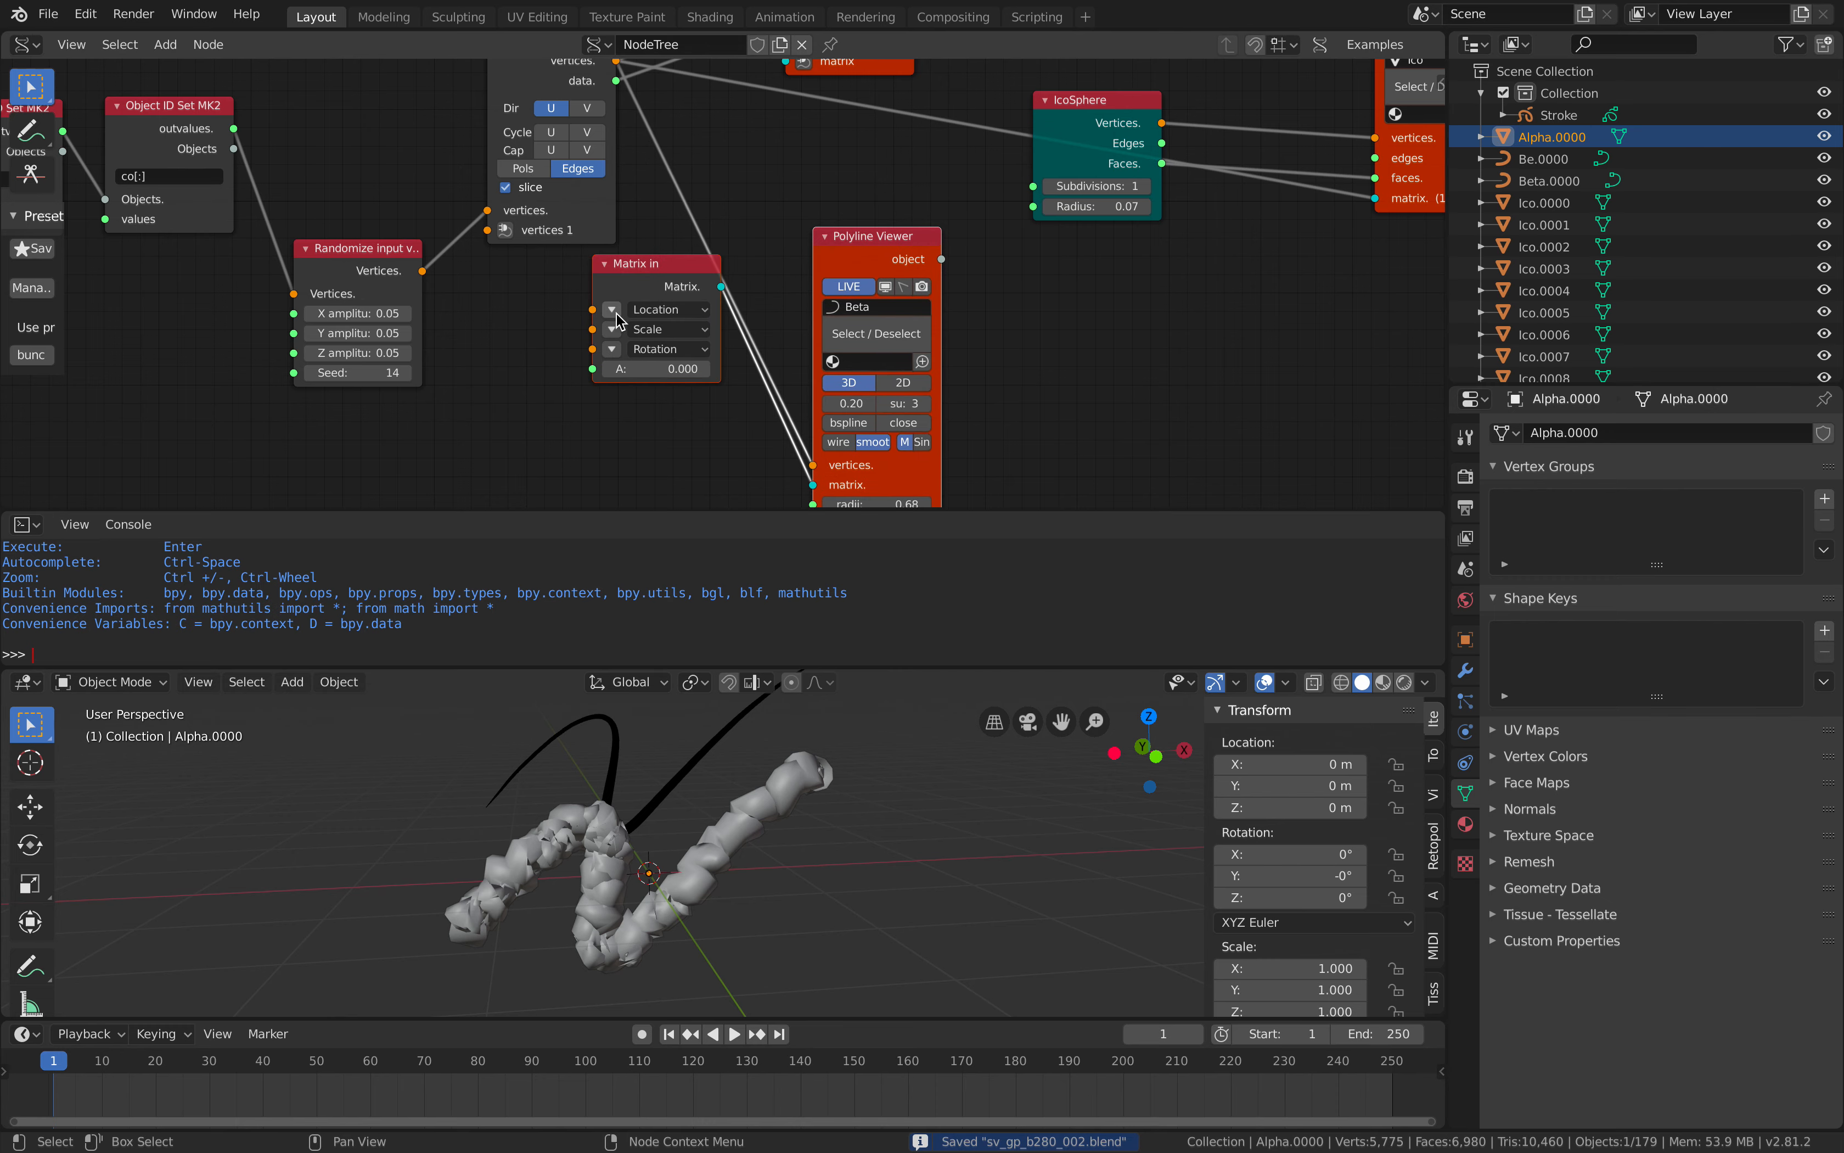
drag(666, 309, 598, 308)
middle_drag(752, 415, 769, 295)
scroll(769, 294, up, 1)
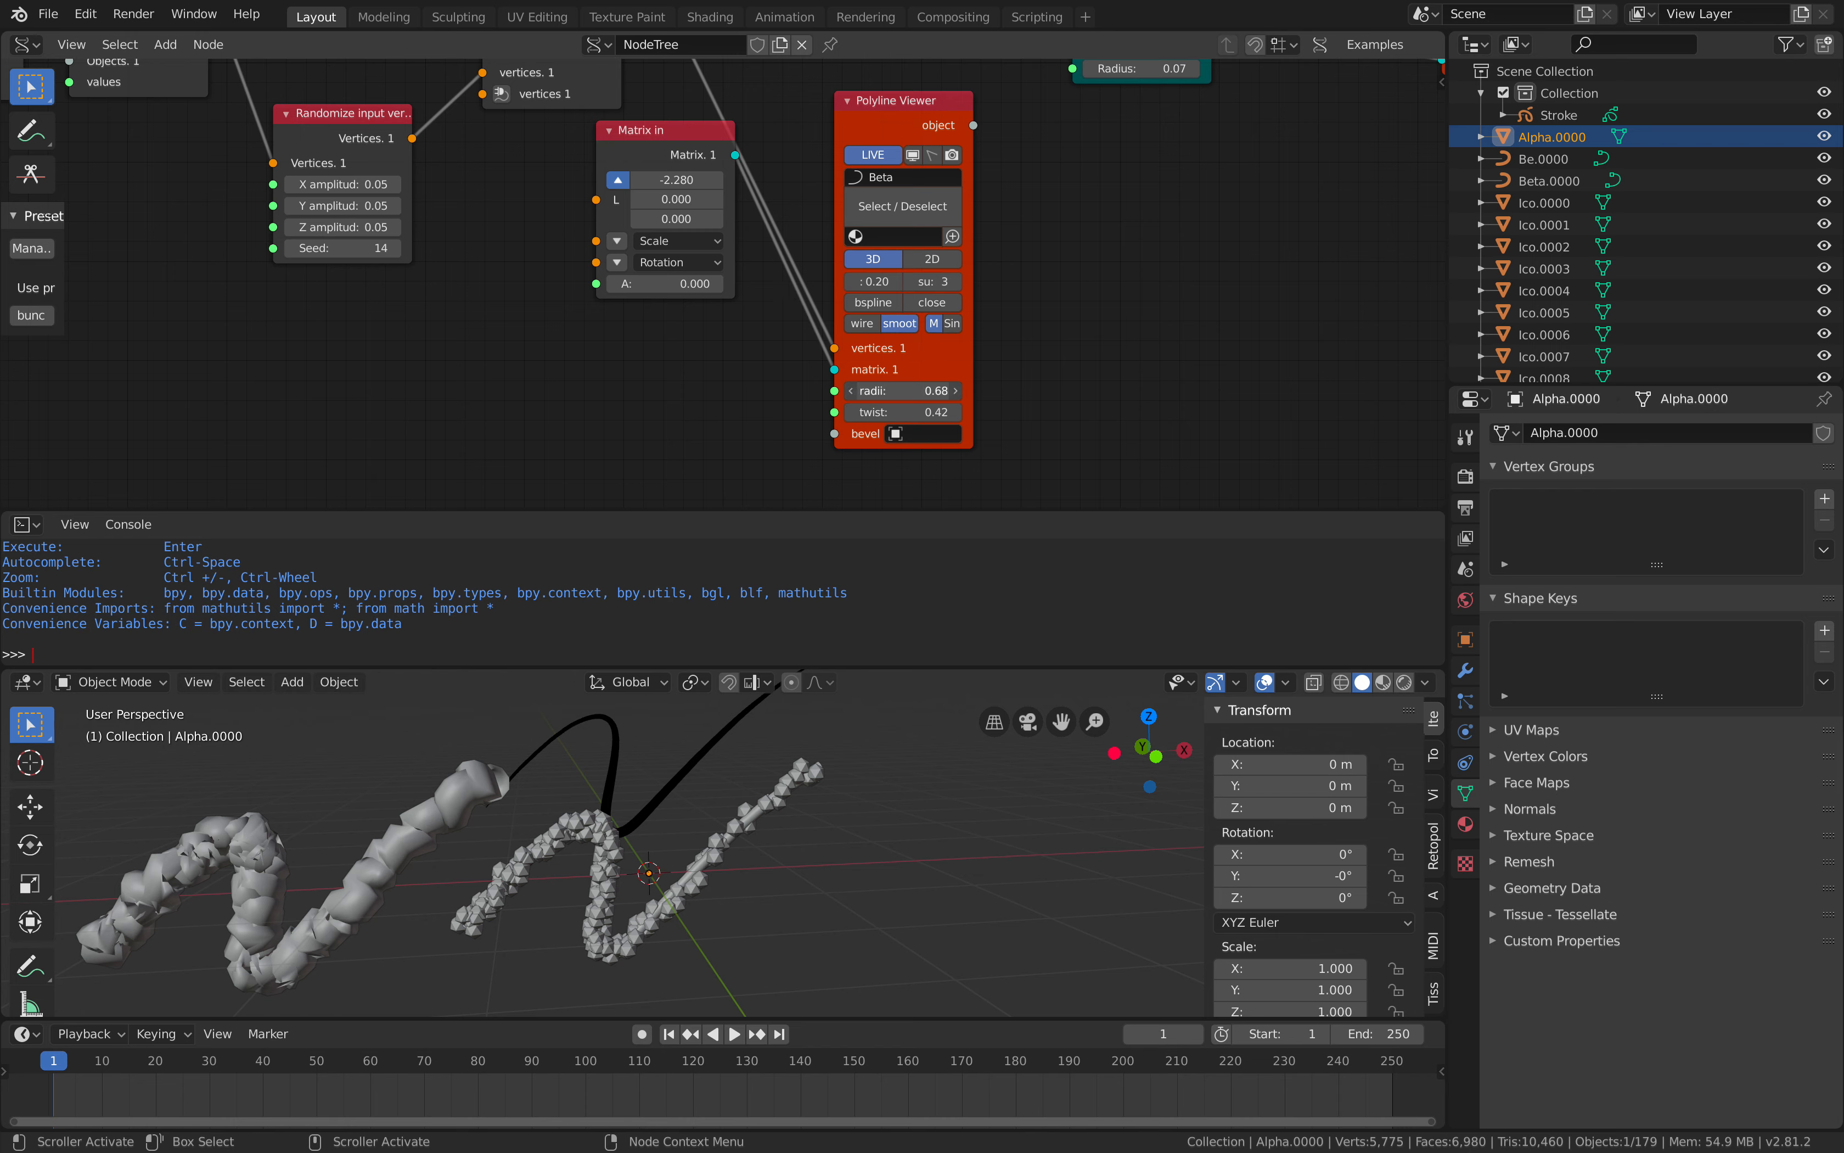
Turn on bspline in the Polyline Viewer and reduce its radii to 0.14.
drag(902, 390, 884, 391)
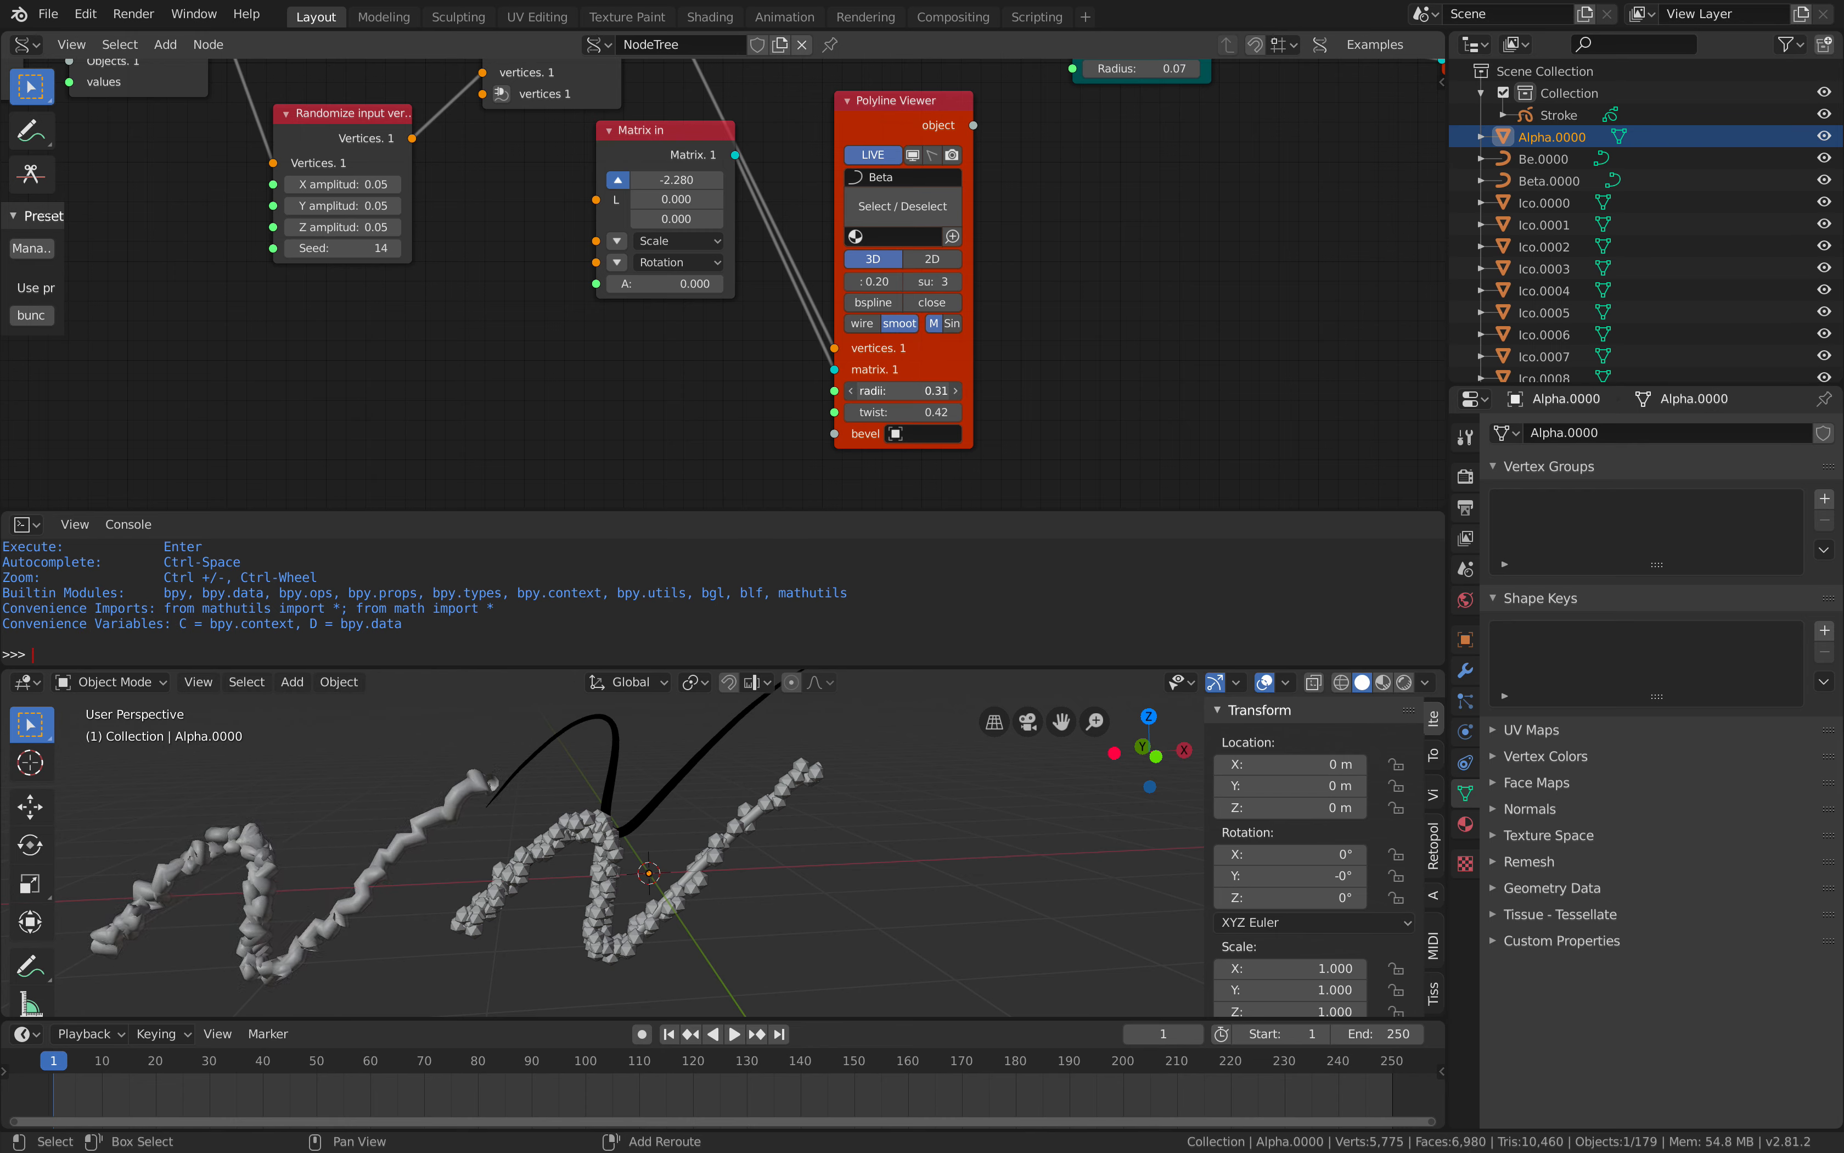
click(885, 304)
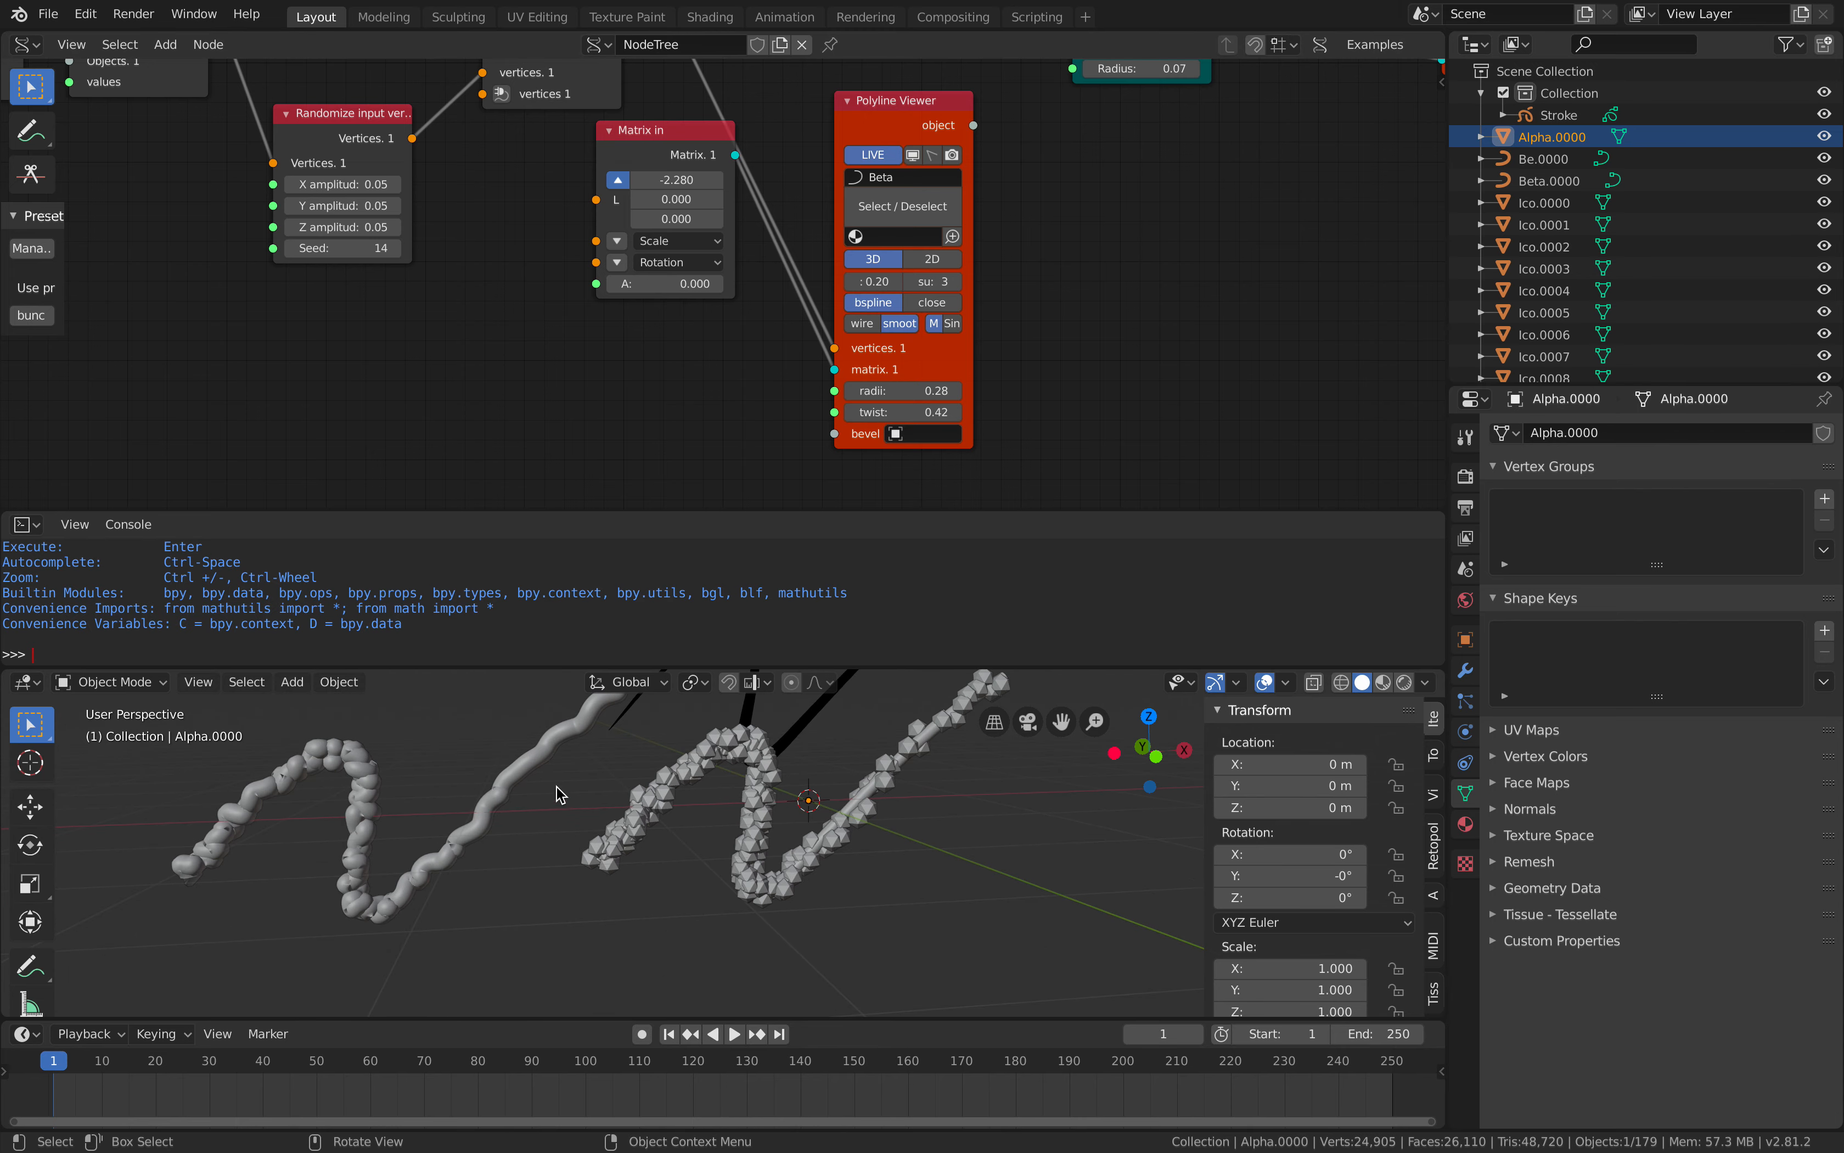
drag(902, 391, 889, 391)
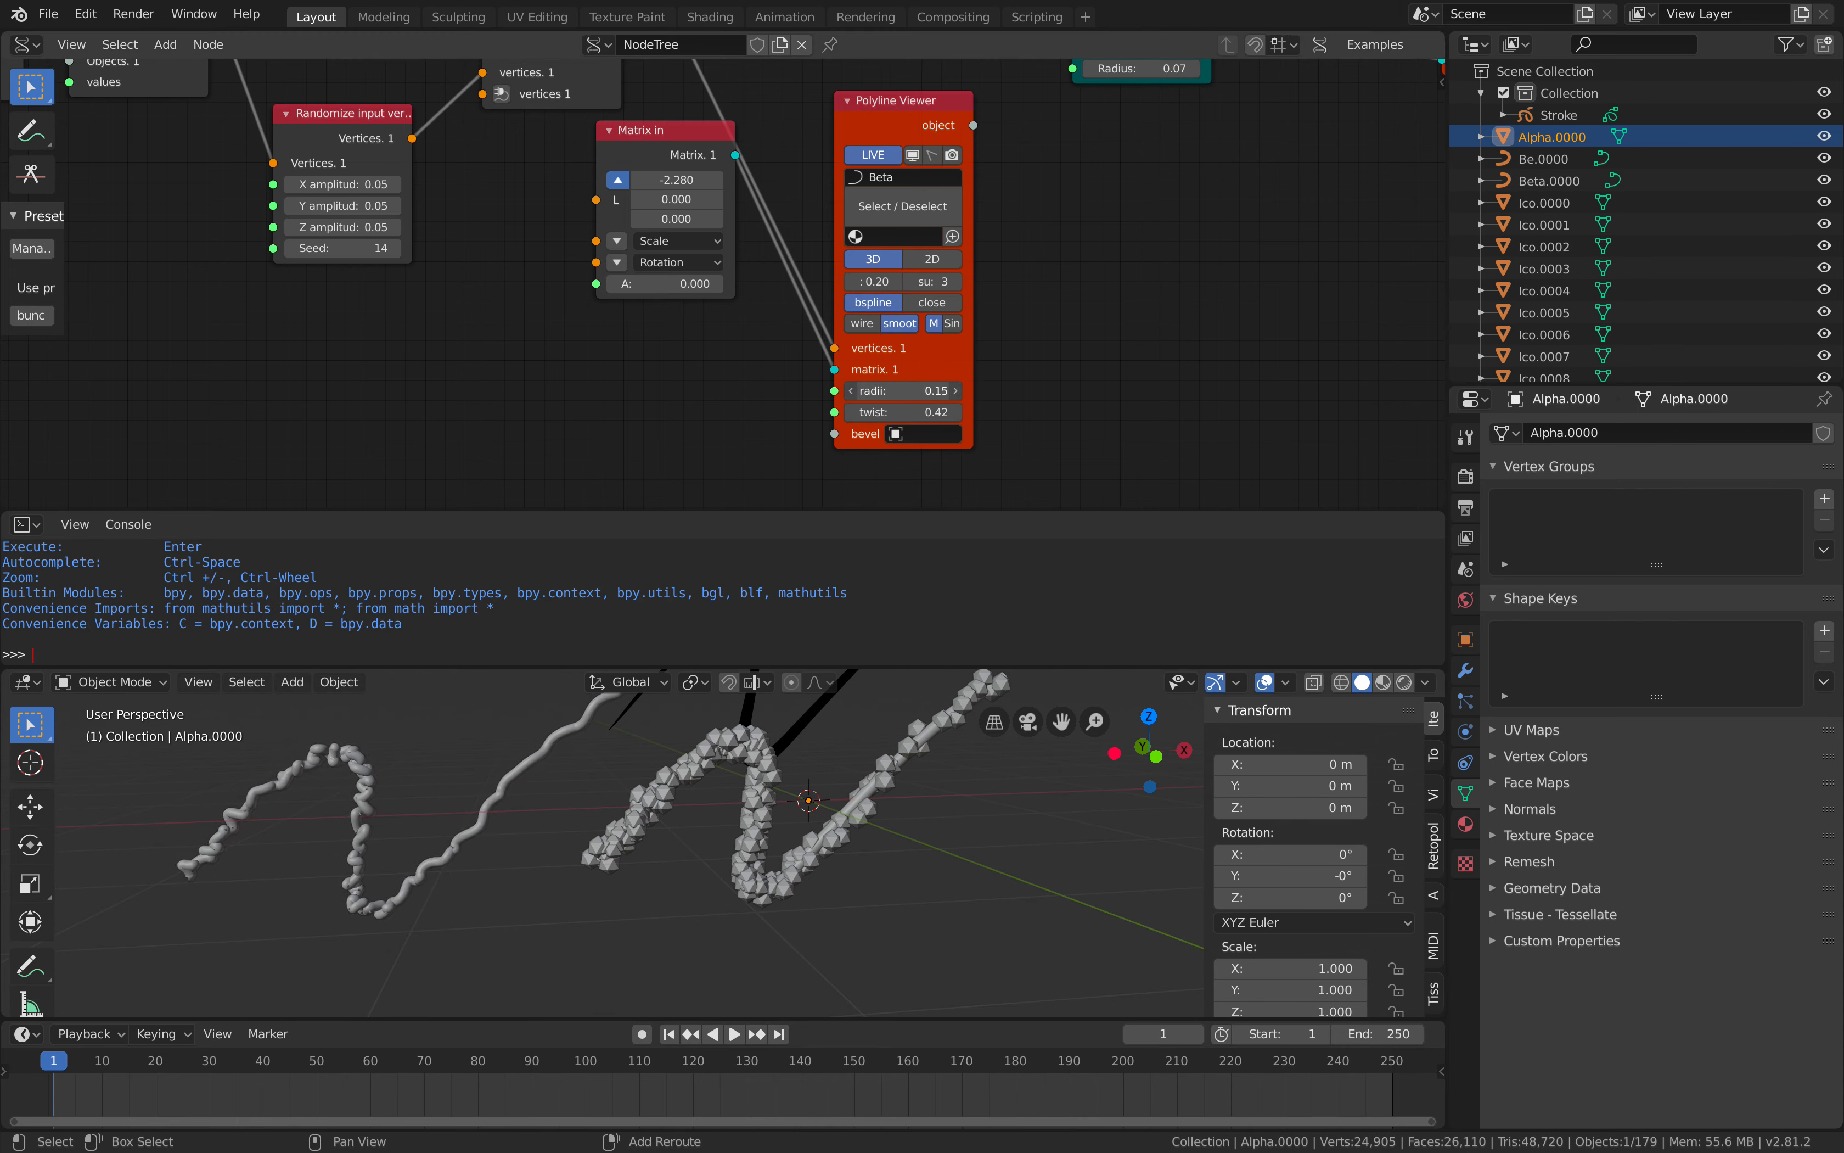
Save the file and collapse the 3D viewport's sidebar.
shift+middle_drag(775, 785, 684, 845)
key(ctrl+s)
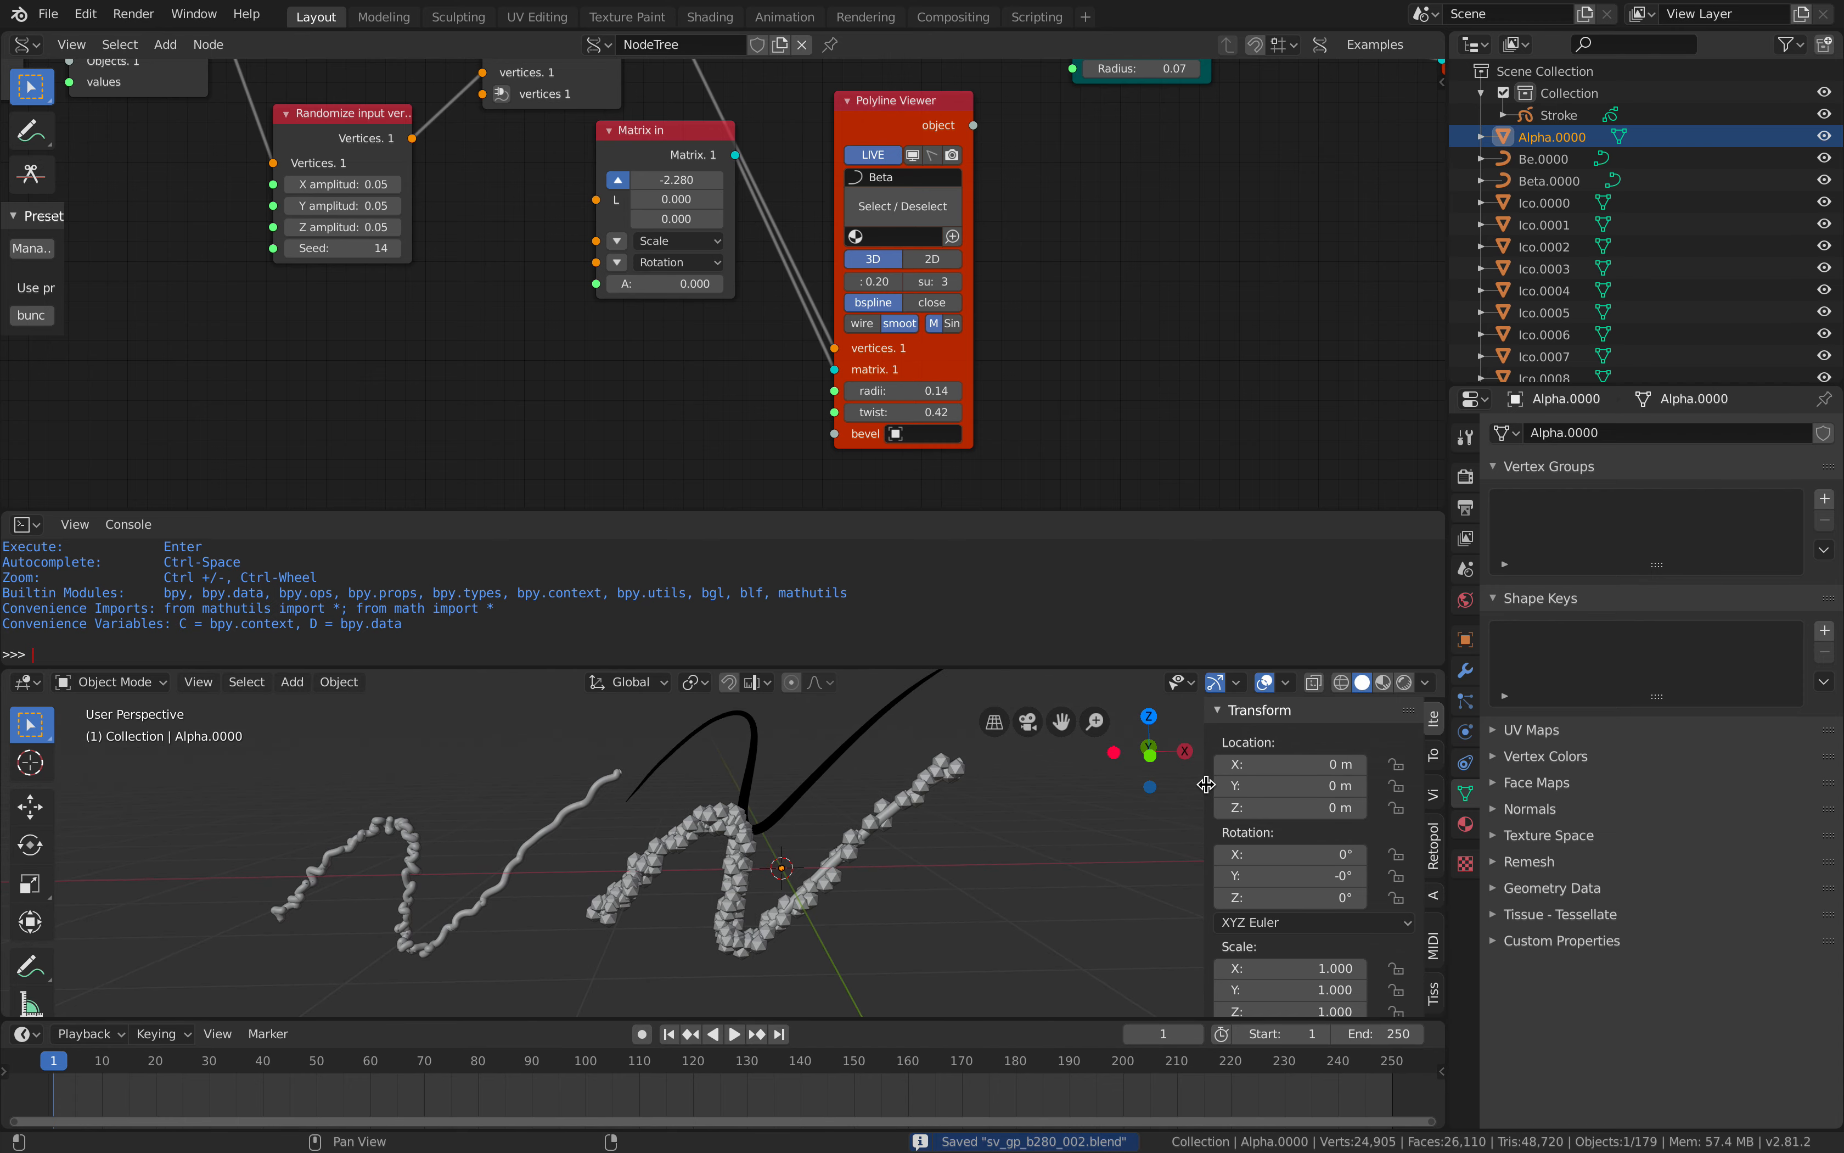
drag(1207, 784, 1330, 783)
middle_drag(1093, 283, 977, 341)
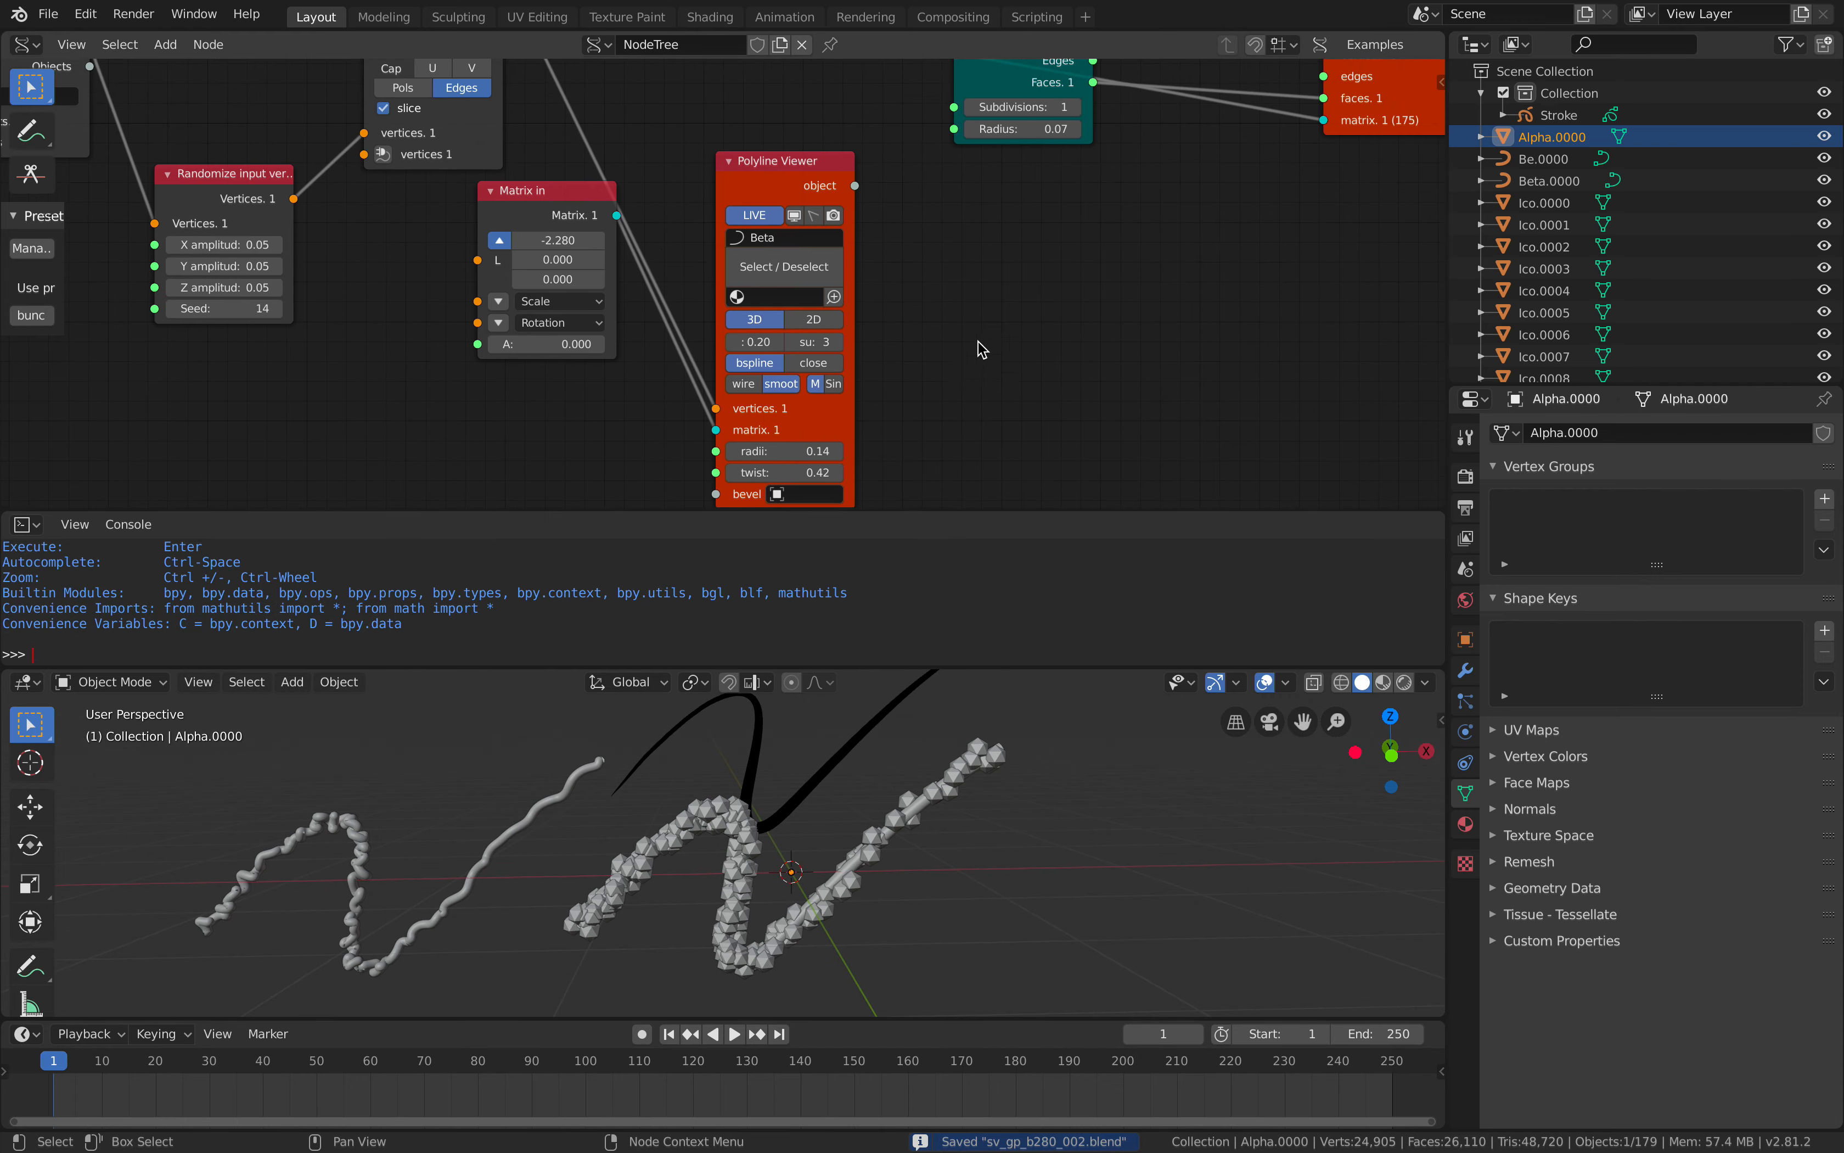
Rearrange the IcoSphere, Viewer BMesh and UV Connection nodes to spread out the node tree.
middle_drag(1248, 171, 960, 312)
drag(754, 161, 806, 148)
drag(1120, 224, 1130, 252)
middle_drag(1032, 292, 1050, 241)
scroll(874, 312, down, 1)
mouse_move(875, 311)
middle_down()
mouse_move(917, 299)
mouse_move(882, 310)
middle_up()
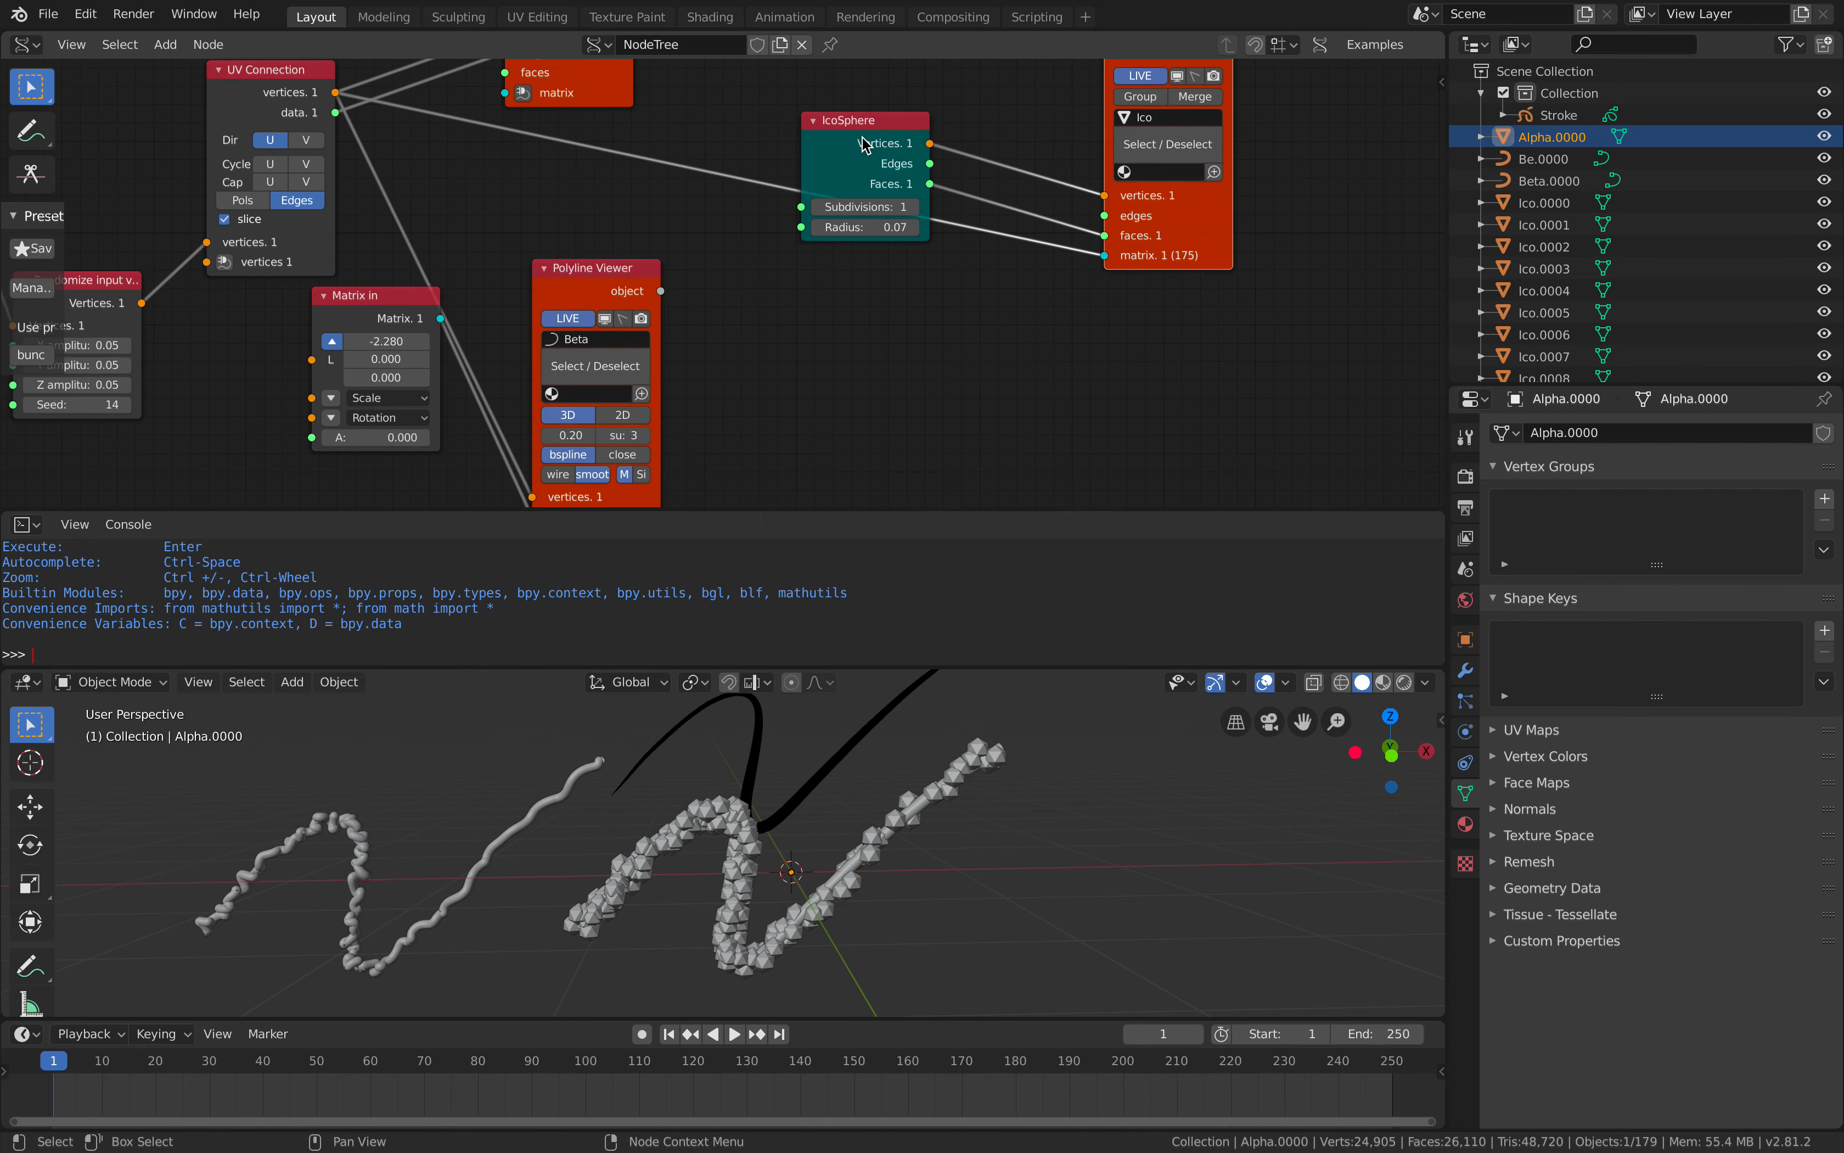
drag(862, 136, 845, 88)
middle_drag(750, 127, 853, 273)
drag(706, 221, 707, 202)
drag(358, 222, 375, 186)
scroll(752, 802, up, 2)
scroll(752, 802, down, 2)
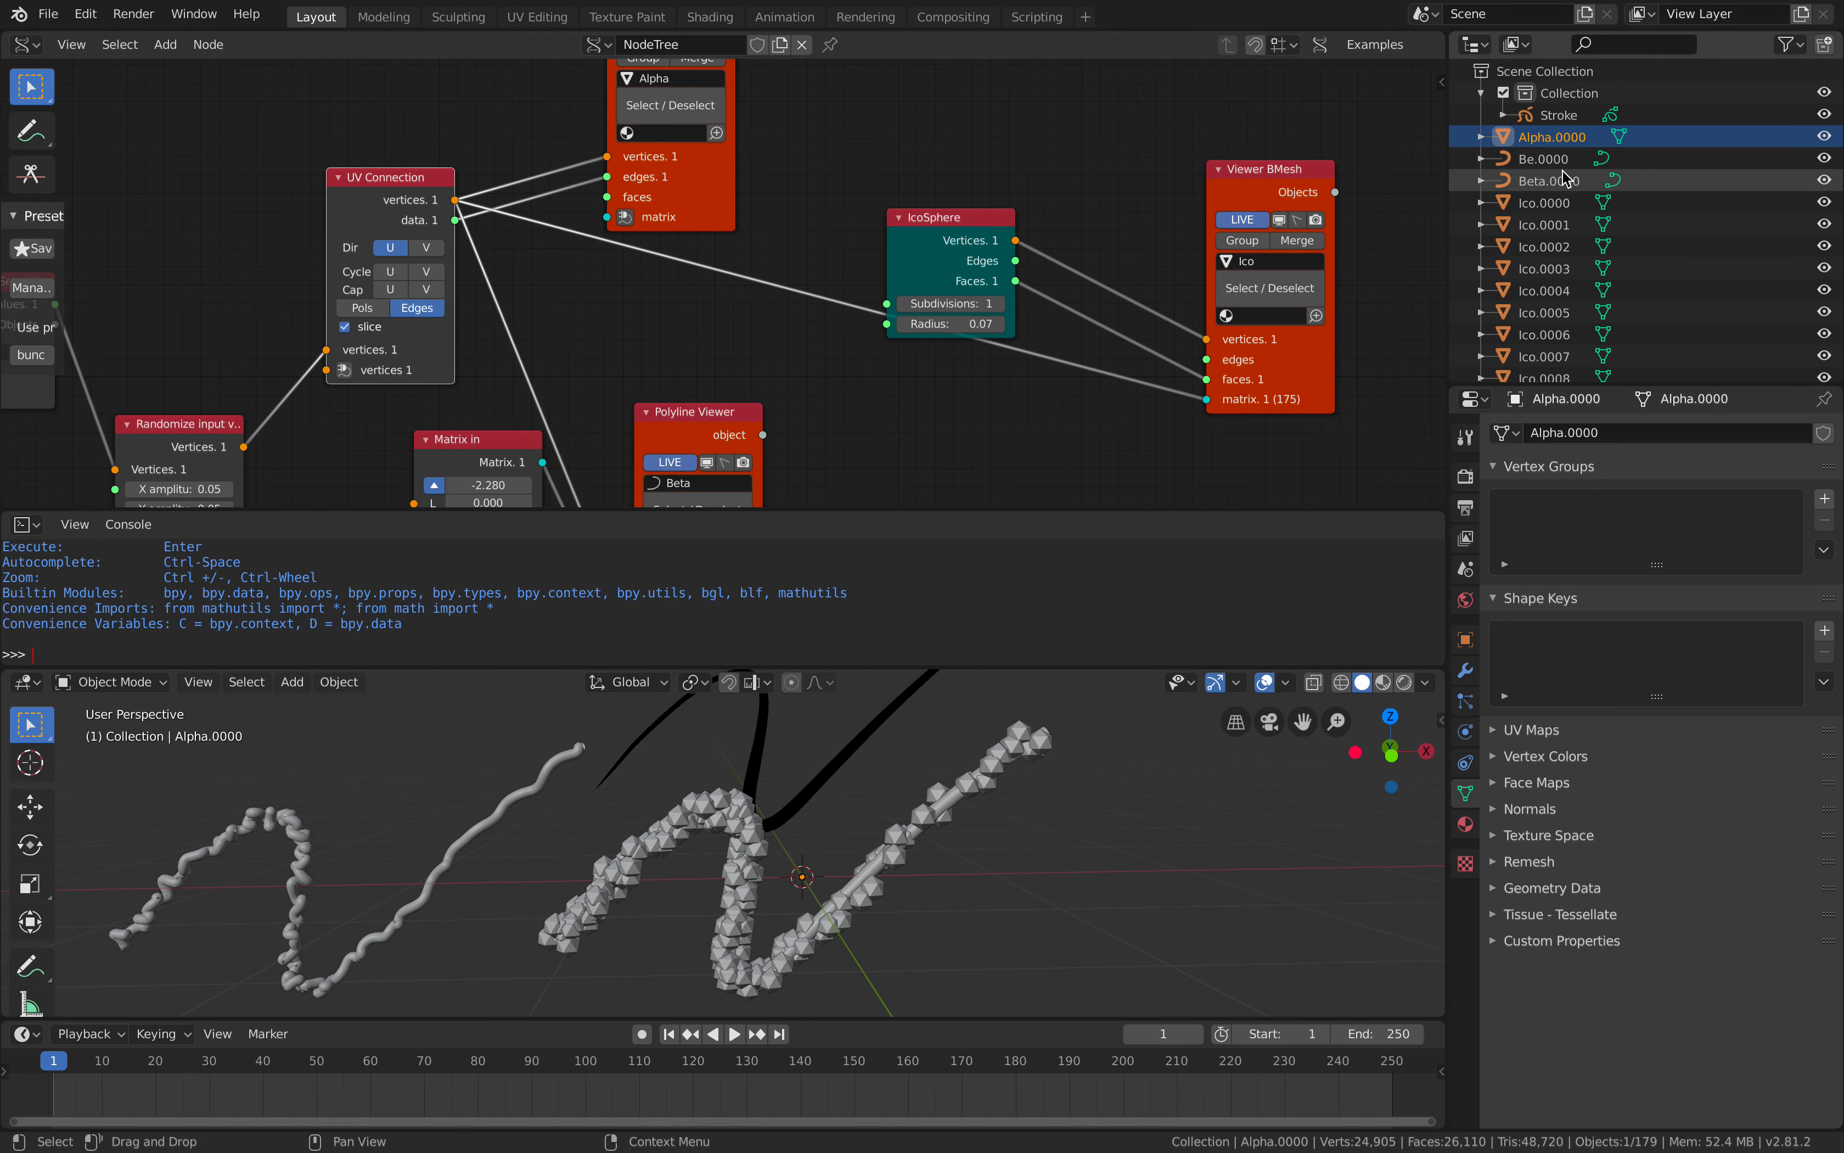
Turn on Merge in the Ico Viewer BMesh node and select the Beta.0000 curve object.
scroll(1565, 289, down, 3)
scroll(1559, 290, down, 3)
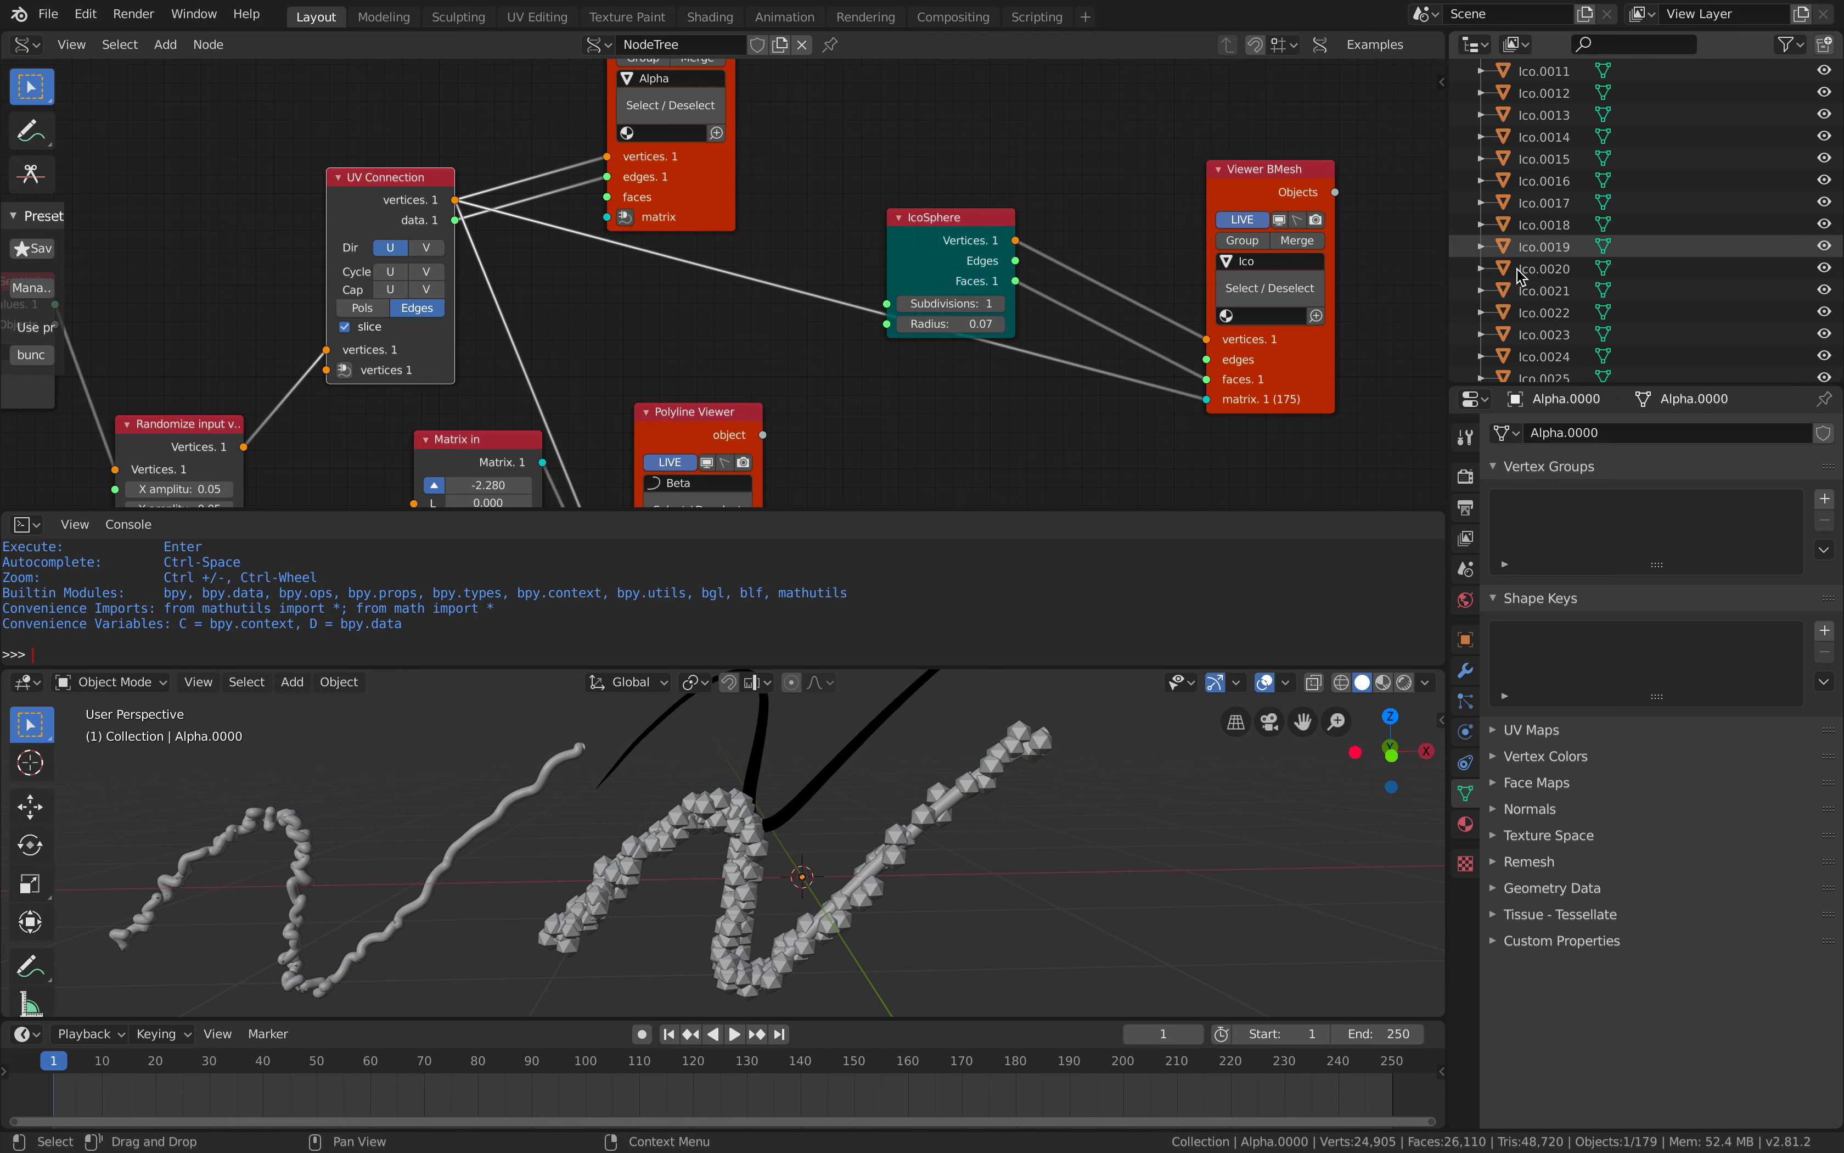
click(1297, 240)
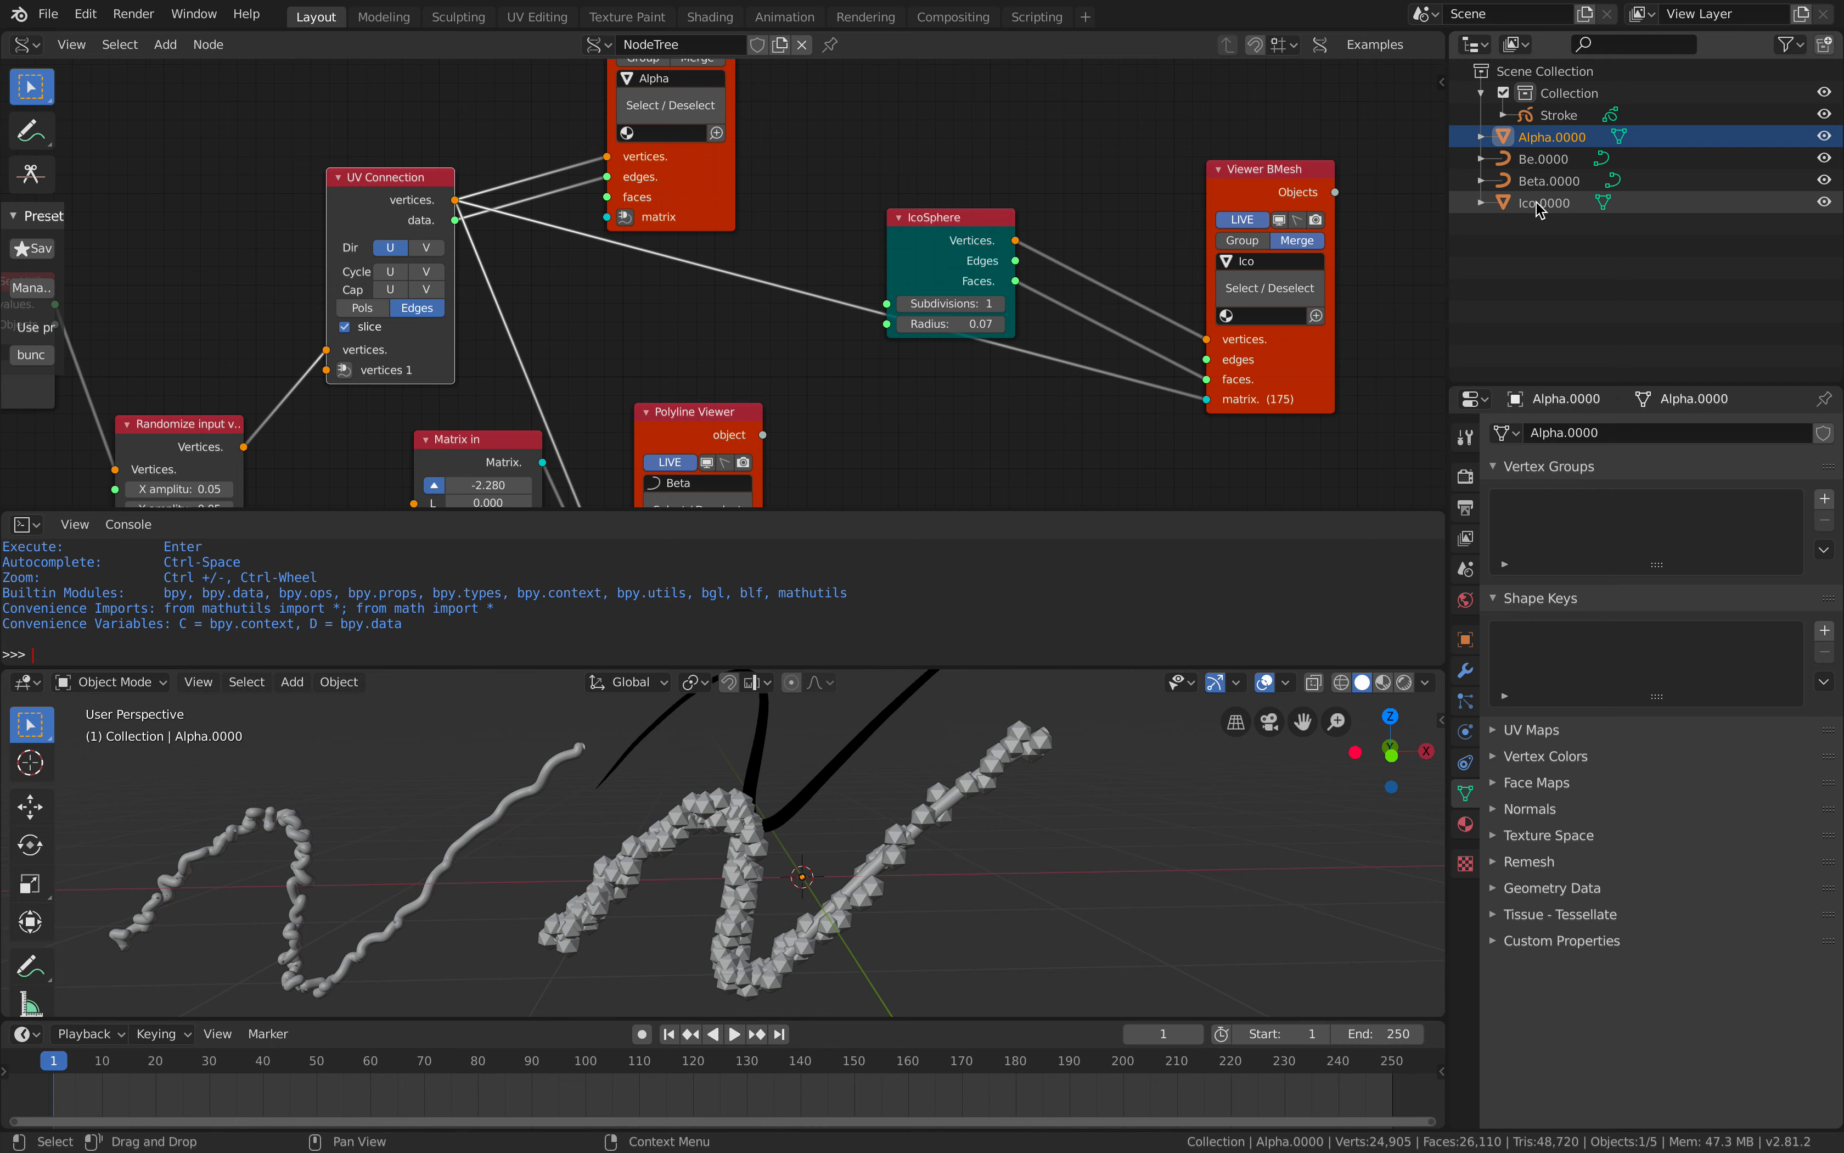
click(1549, 184)
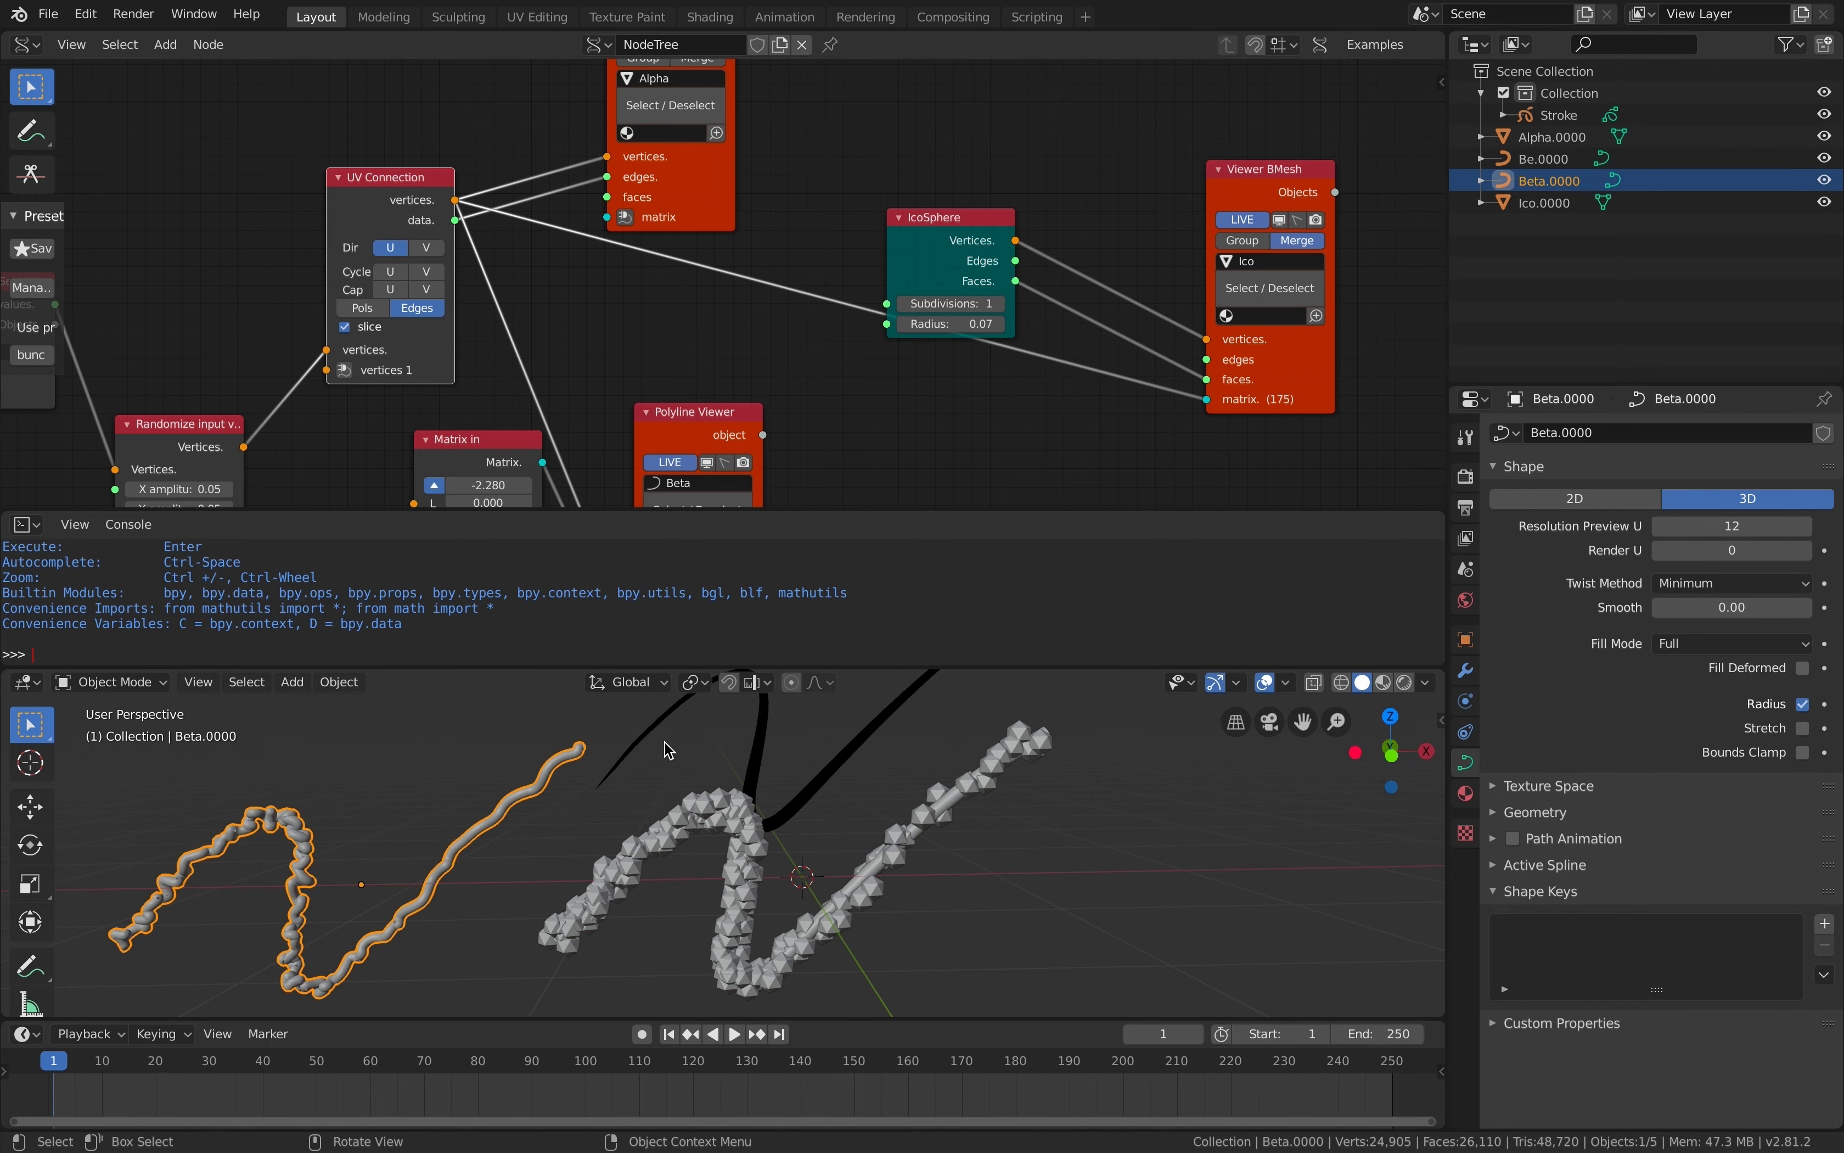
middle_drag(689, 814, 675, 814)
Move the Viewer BMesh and IcoSphere nodes apart to make room along the matrix link.
middle_drag(951, 461, 842, 352)
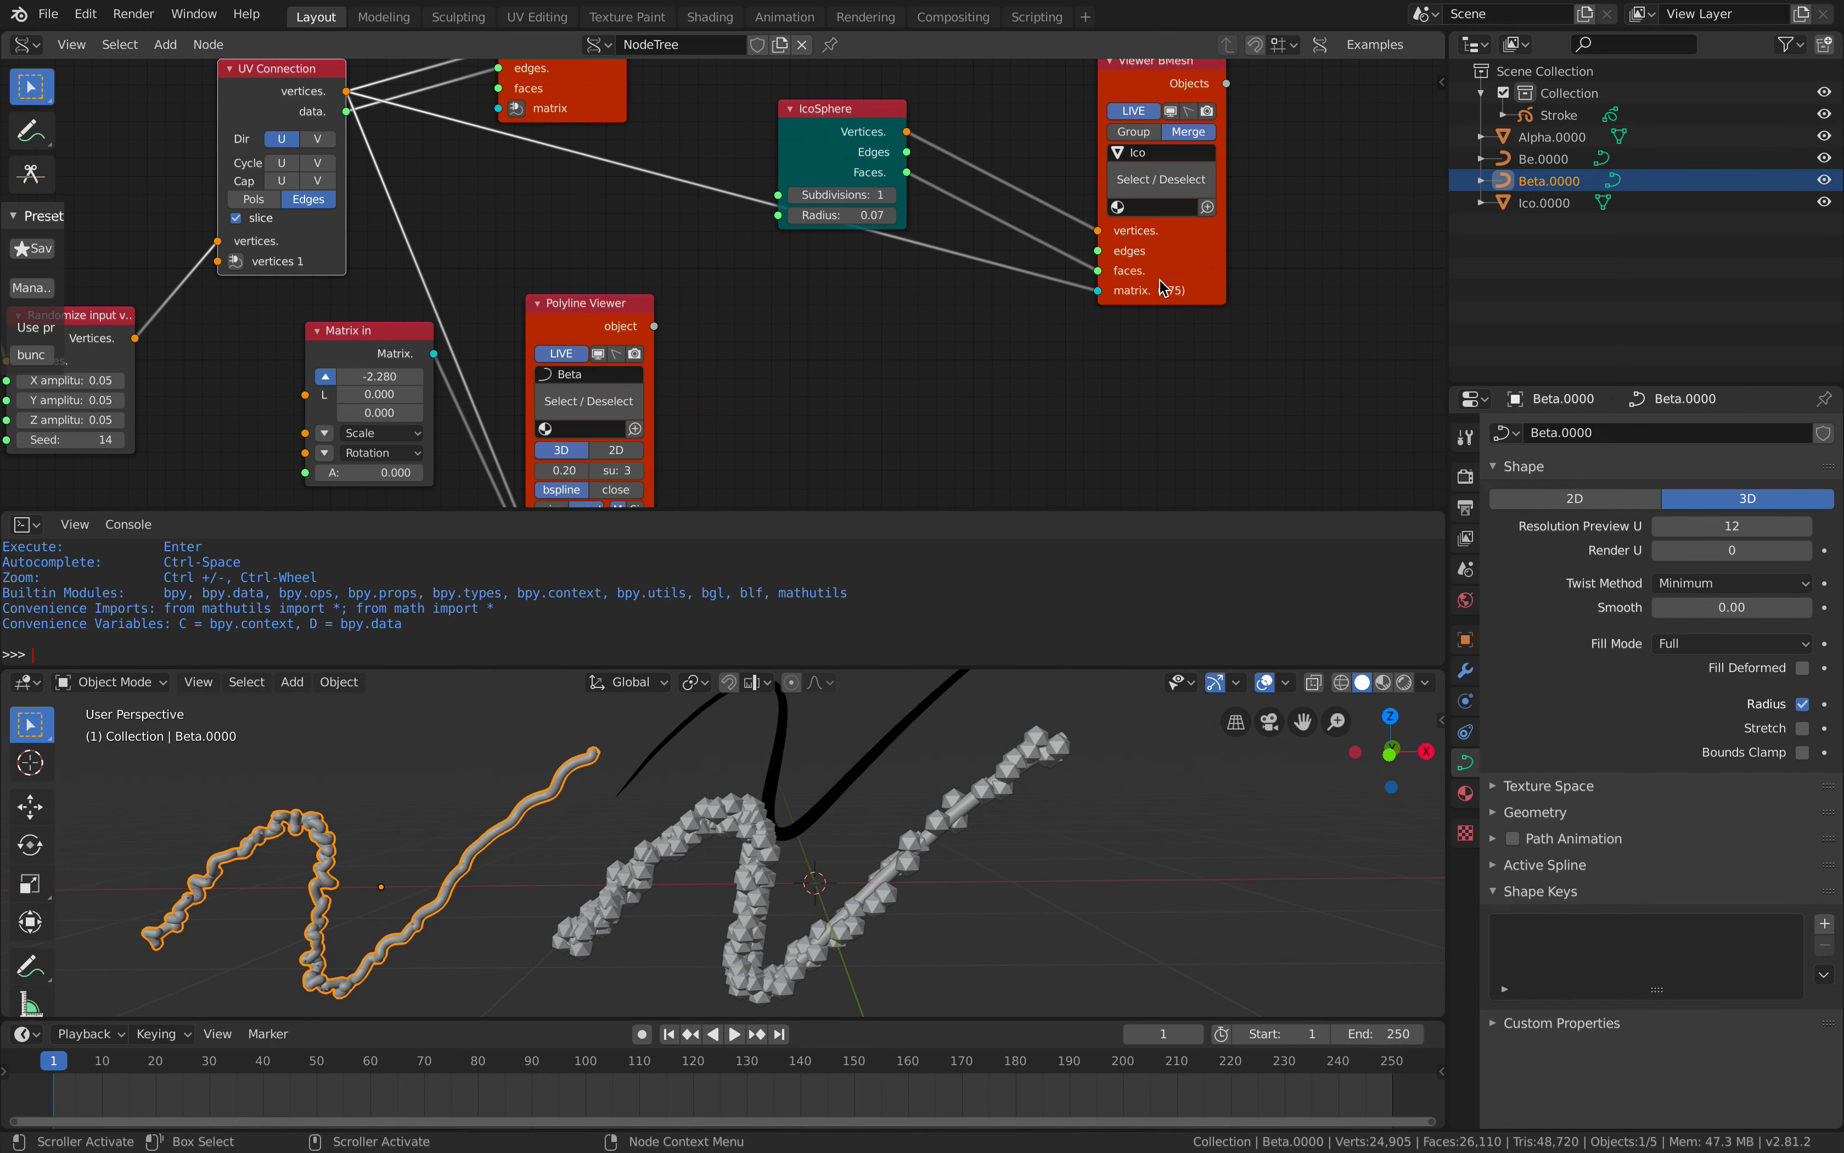
drag(1159, 279, 1224, 238)
drag(871, 123, 868, 61)
drag(1221, 253, 1274, 256)
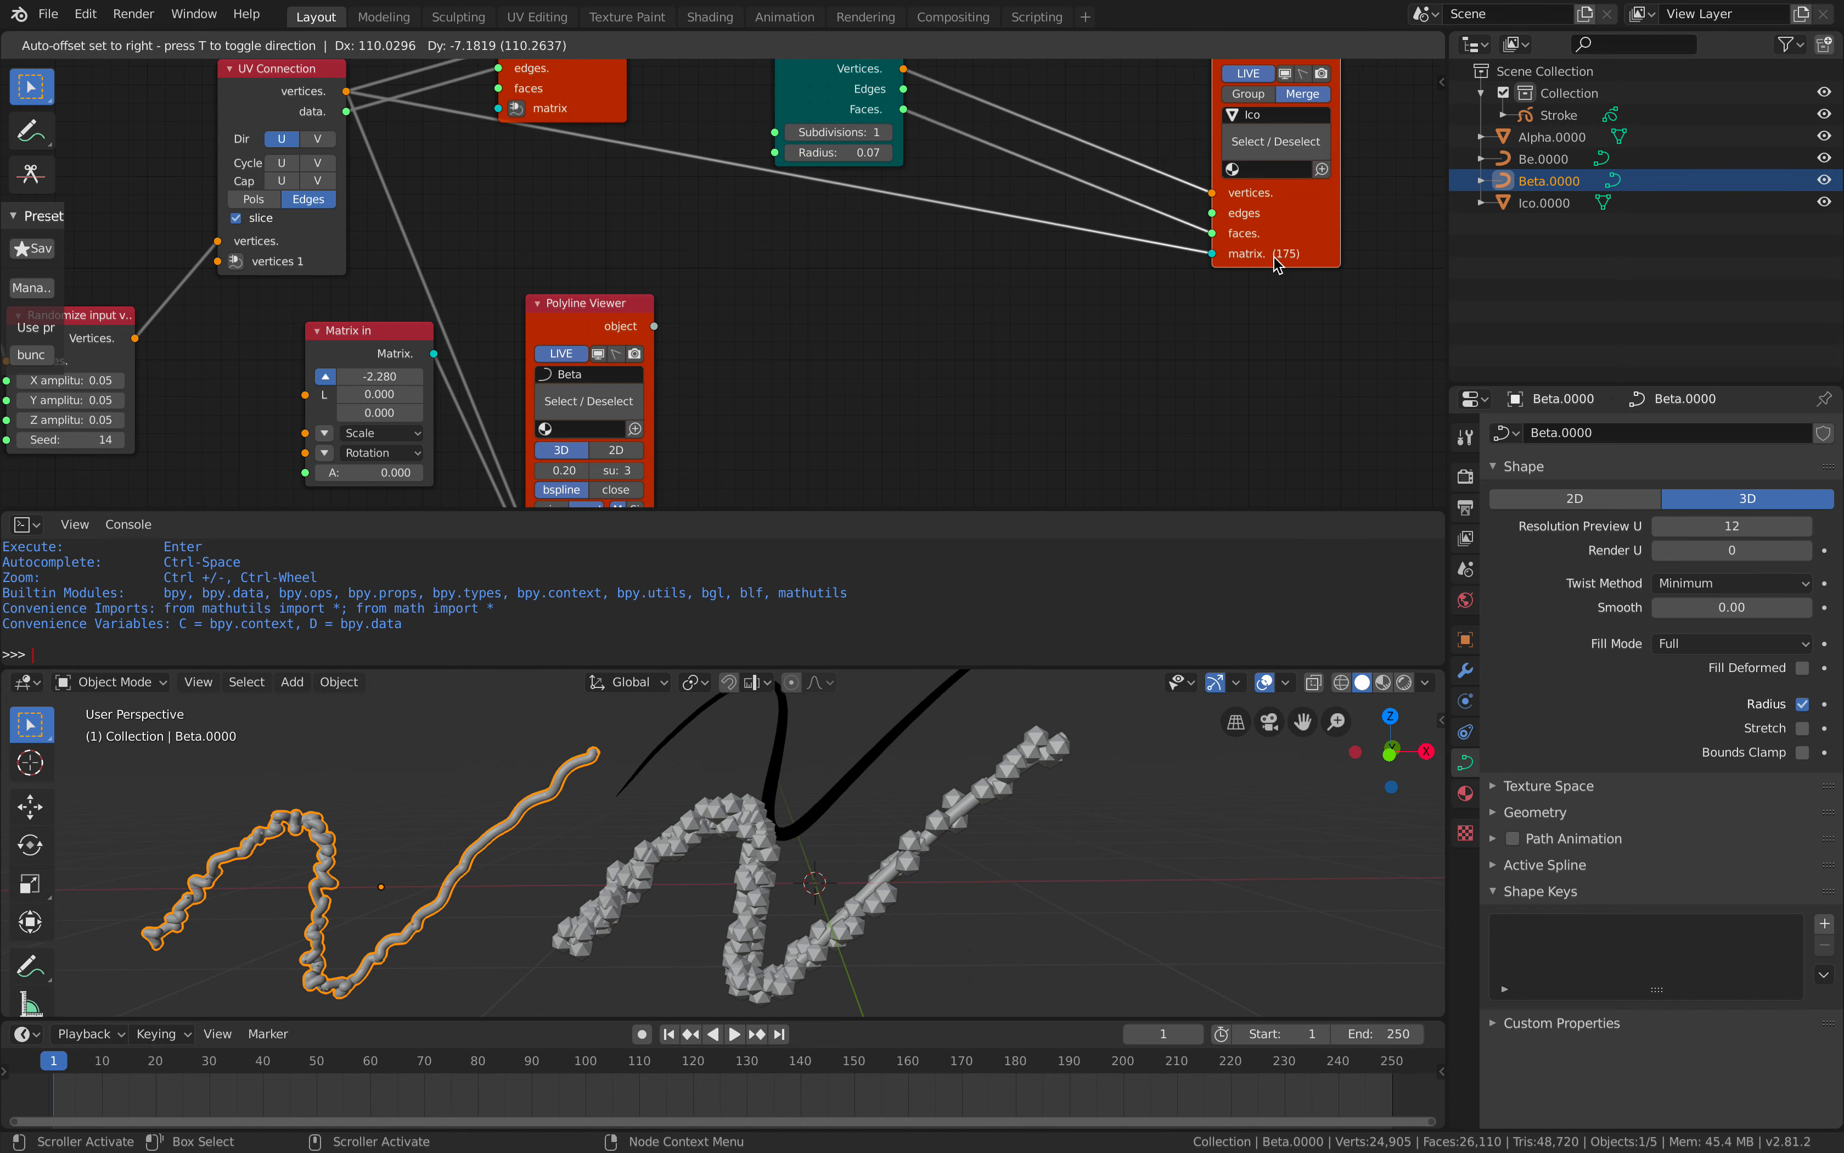
Add a Vector Math node and insert it on the link from UV Connection's vertices to the Viewer BMesh's matrix input.
middle_drag(968, 286, 931, 381)
key(shift+a)
click(895, 382)
text(vecgtor)
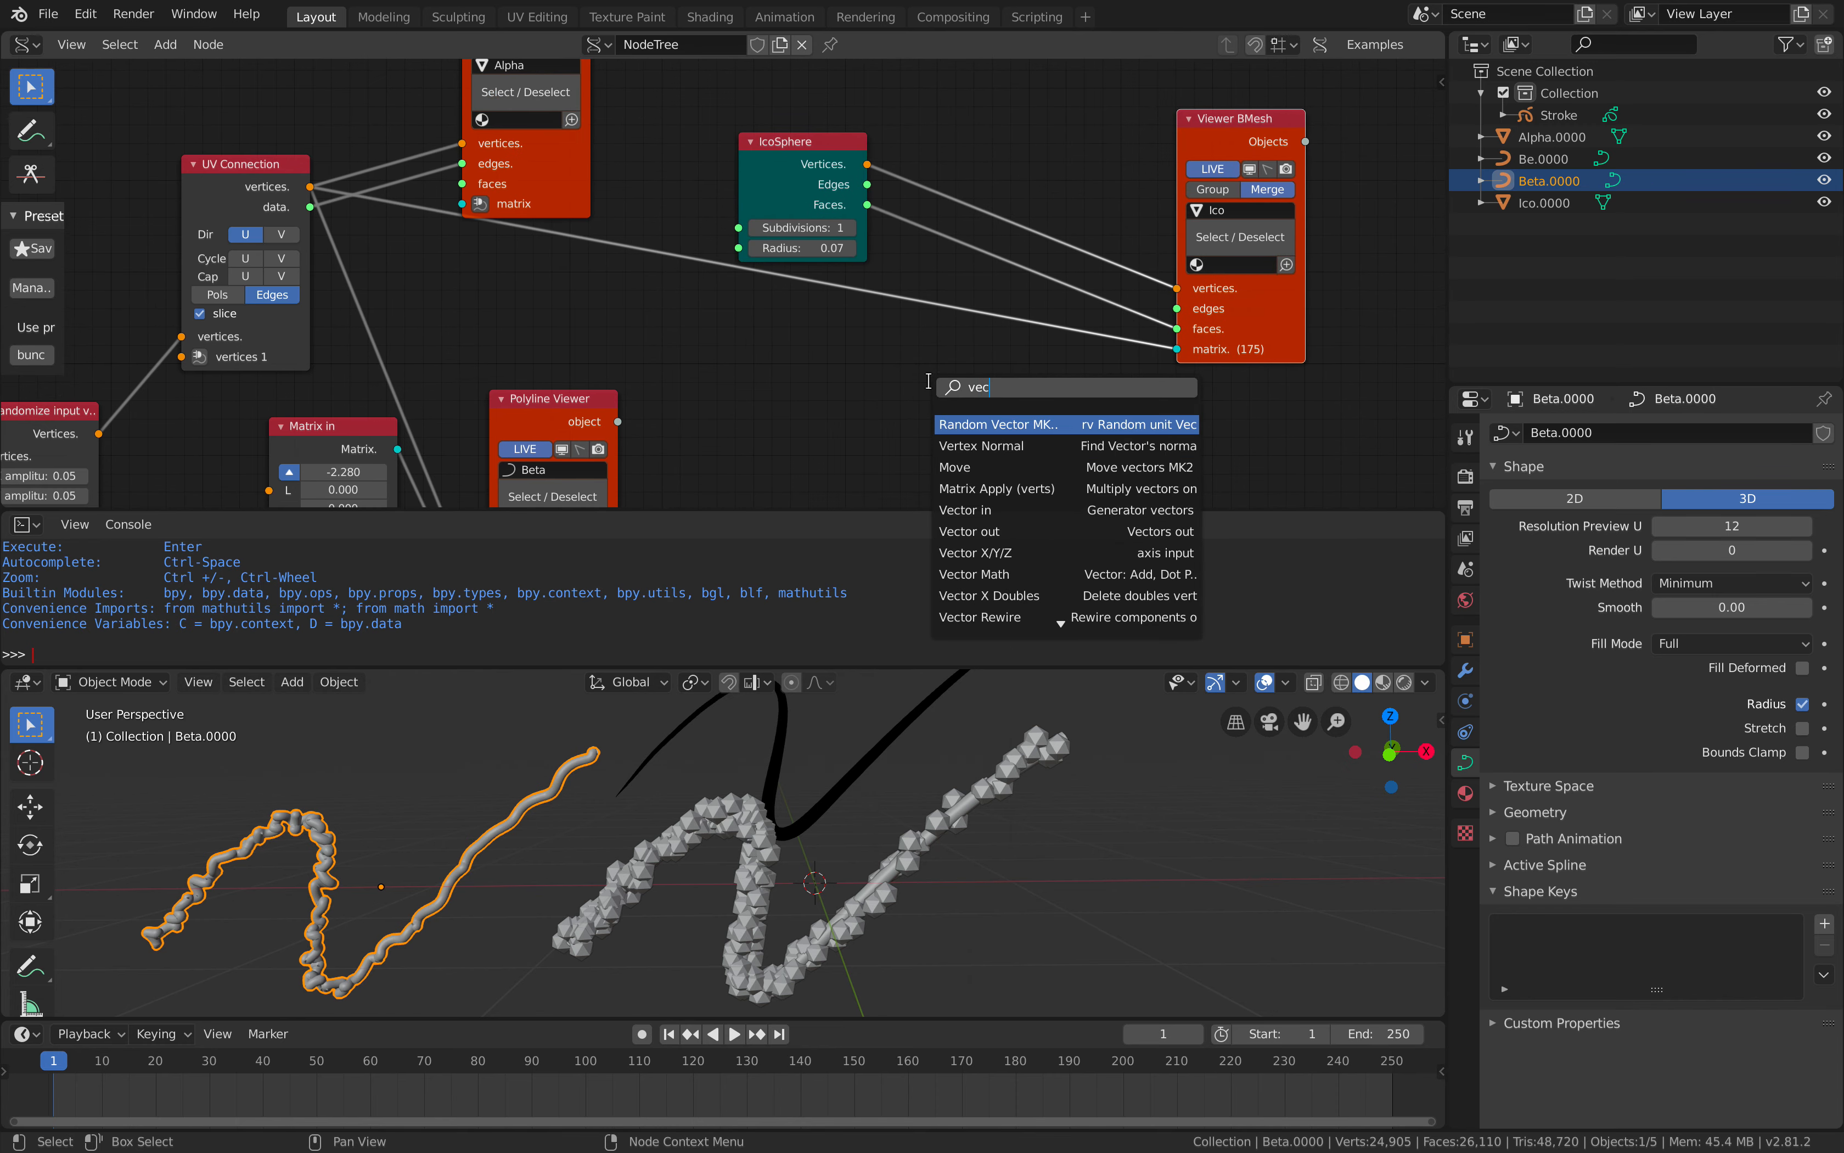
key(BackSpace)
text(tor ma)
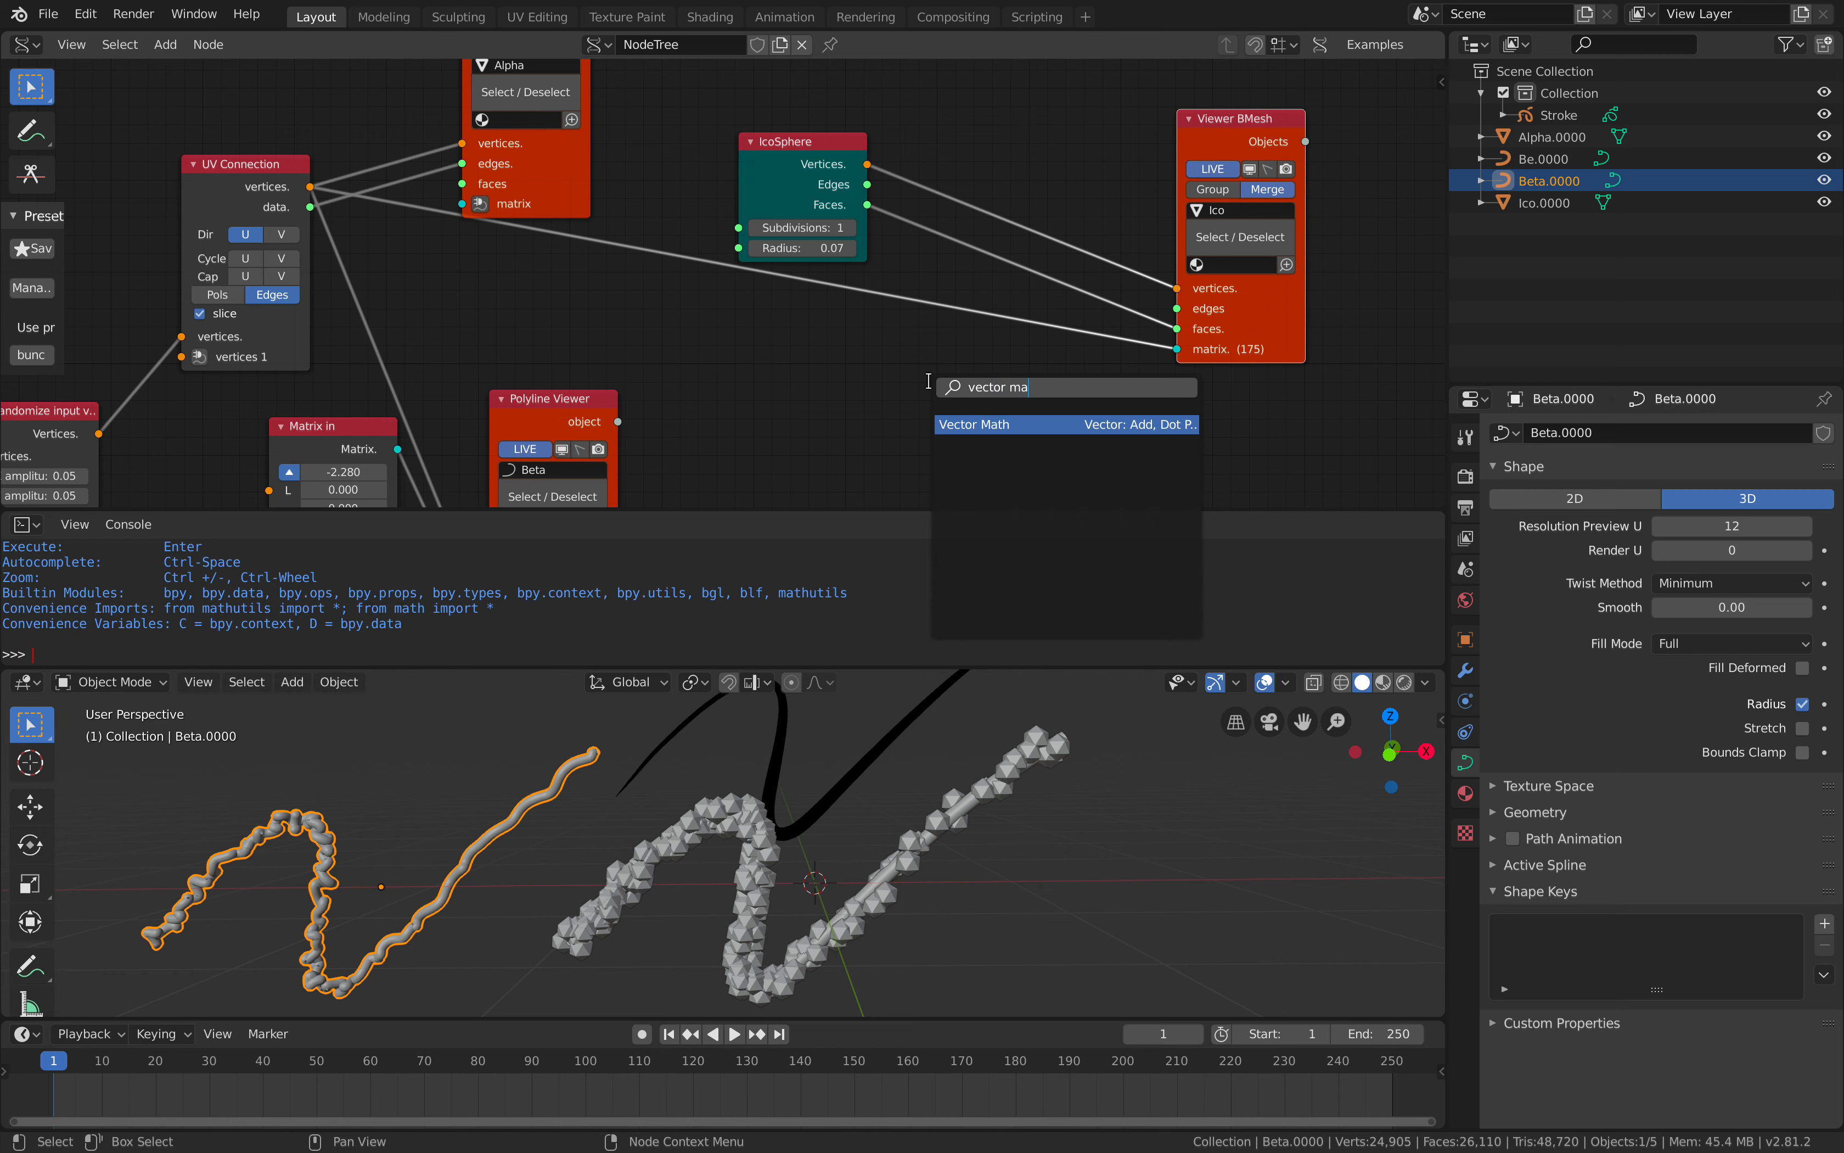
key(Return)
click(895, 293)
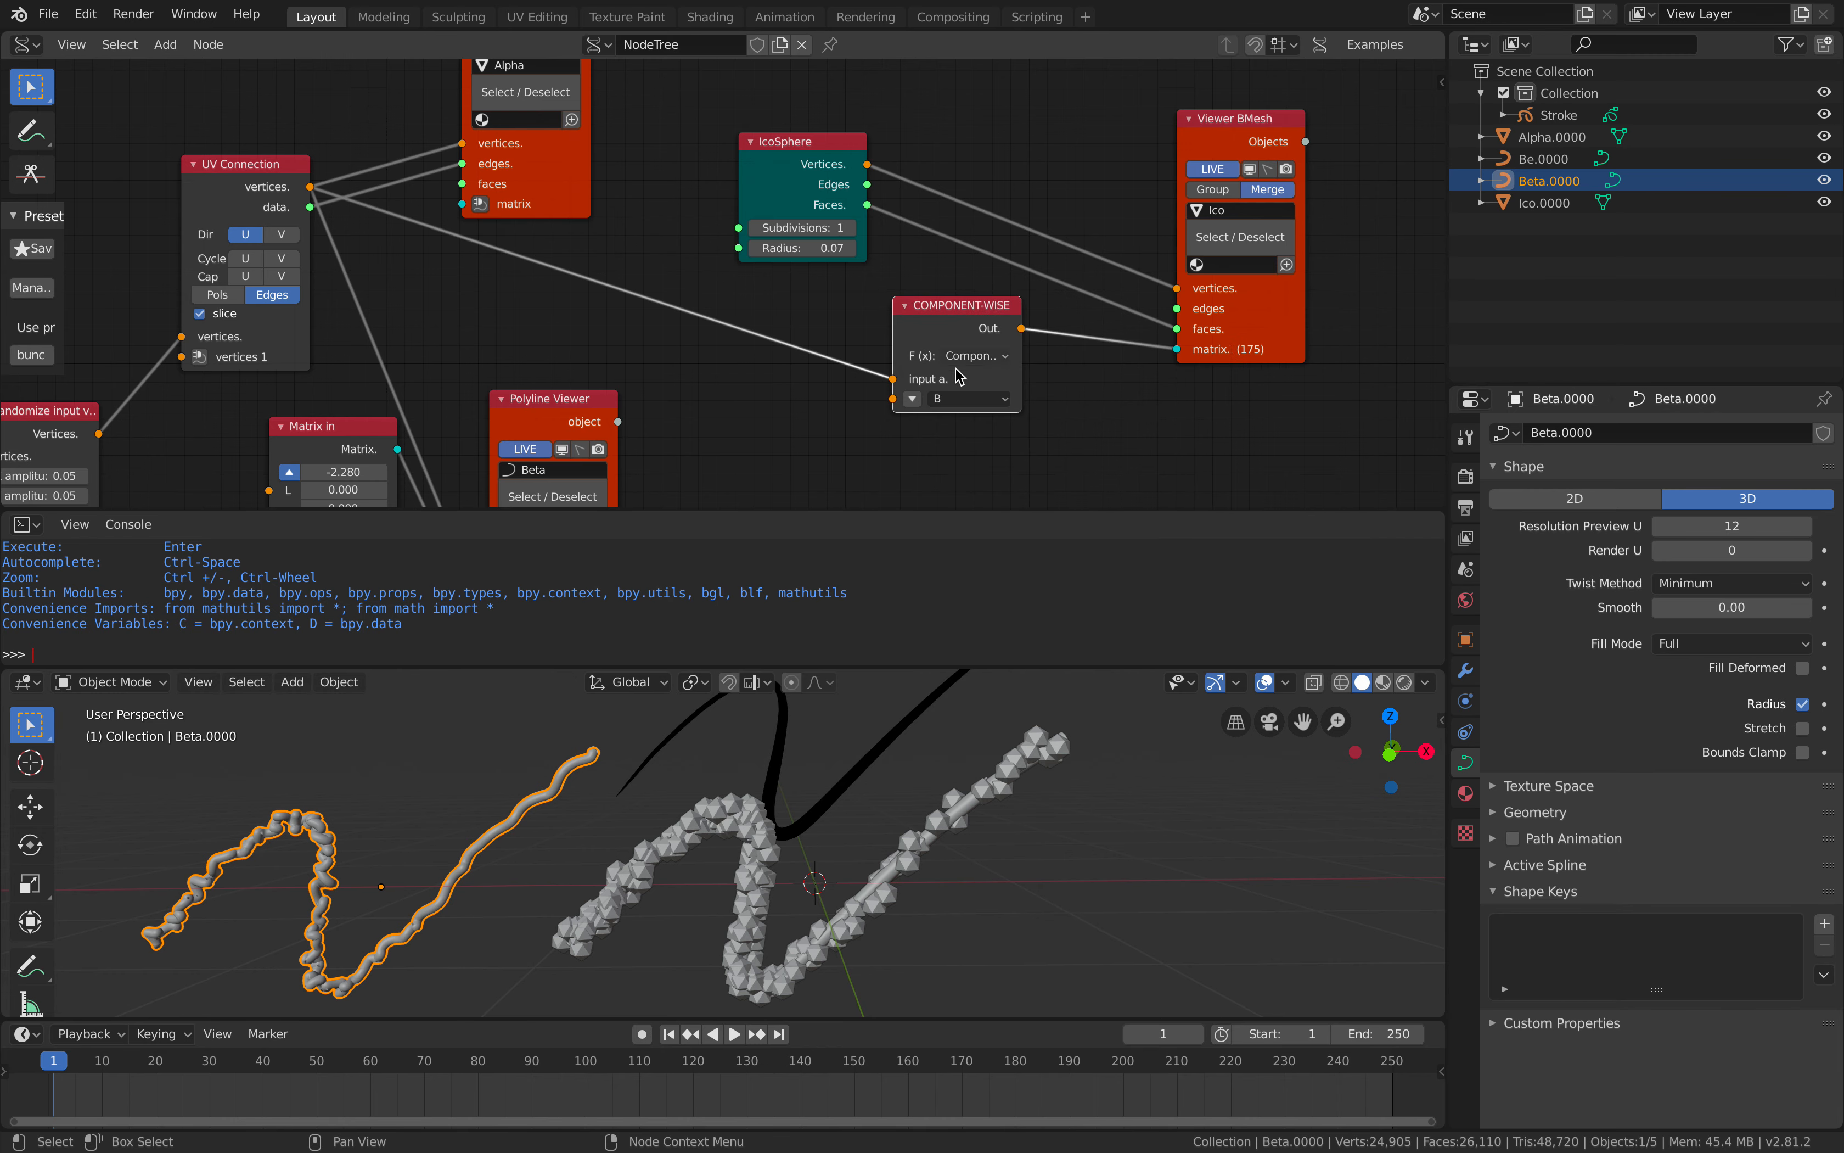
Set the Vector Math node's function to Add and its B vector to 2.16, 0.84, 1.14.
click(976, 355)
click(977, 415)
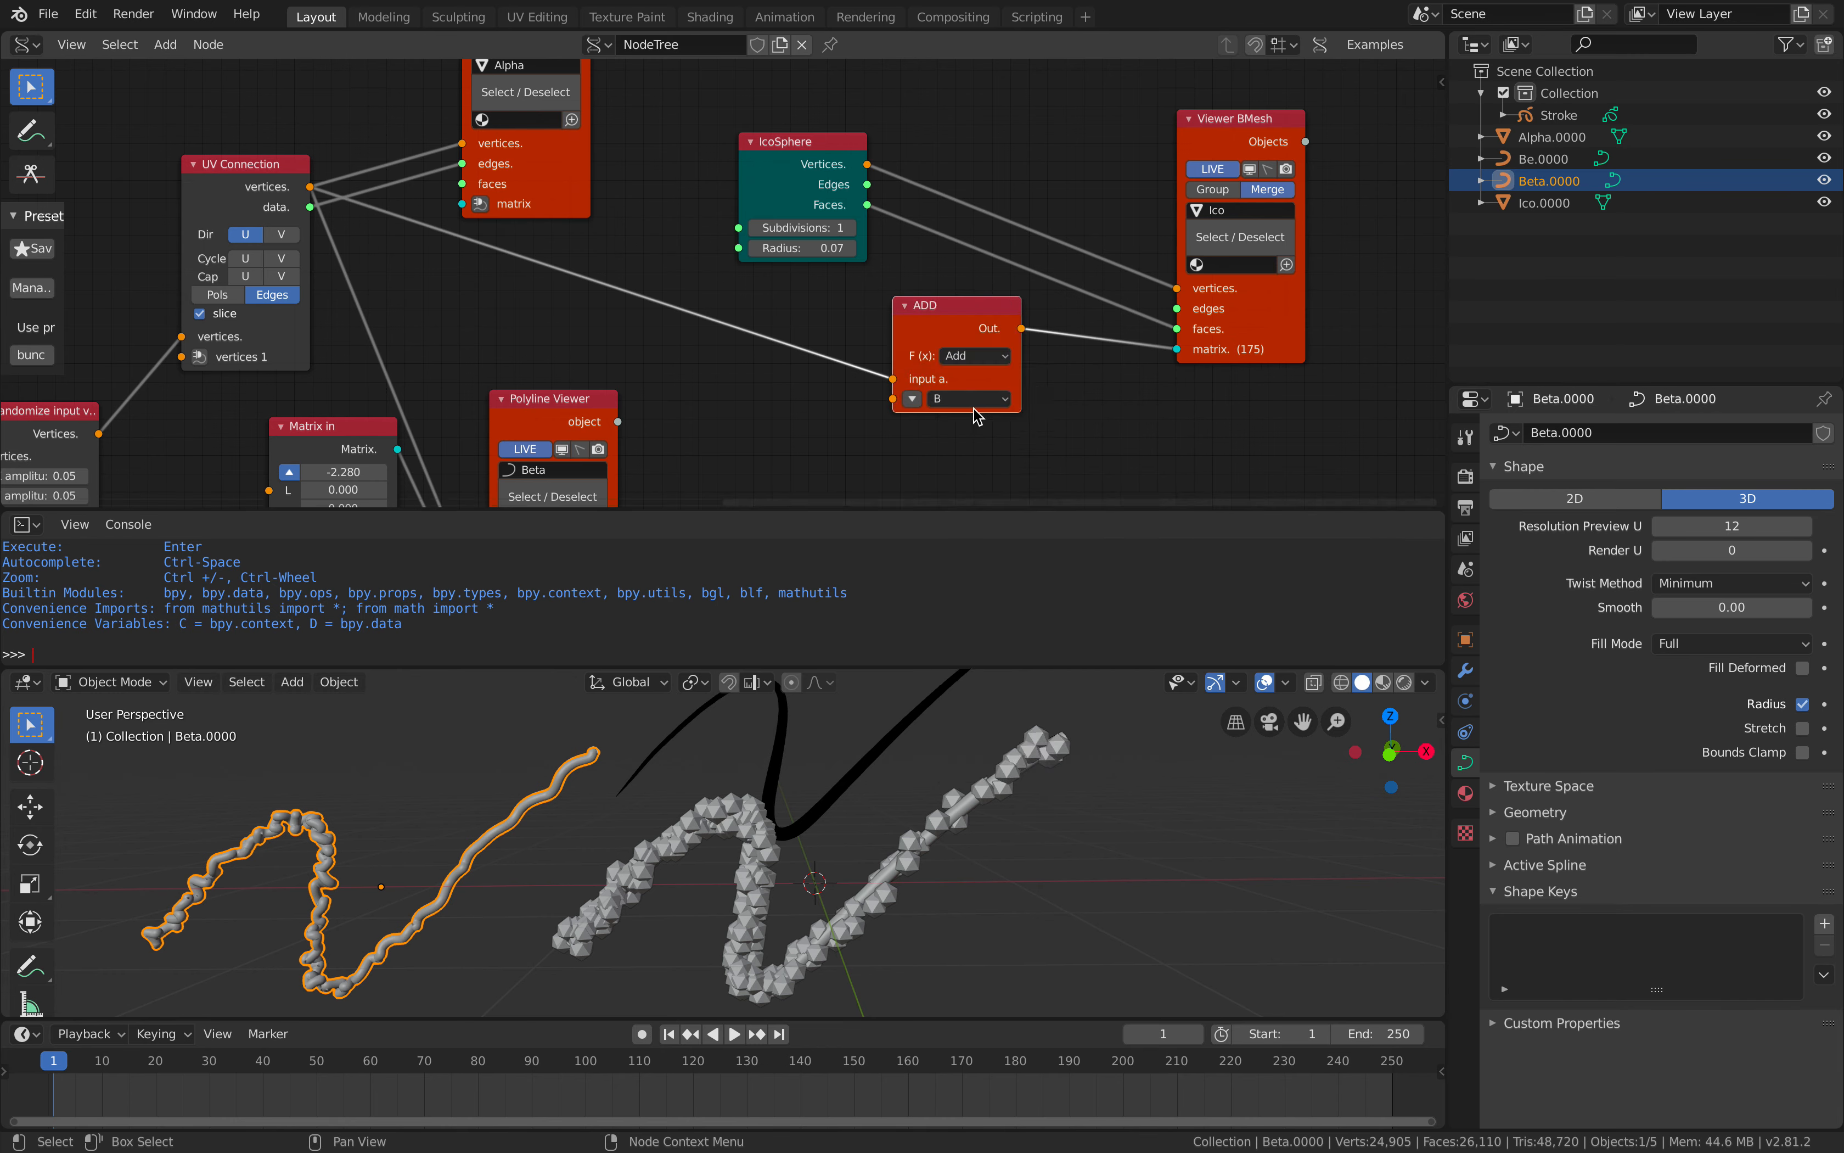
click(912, 399)
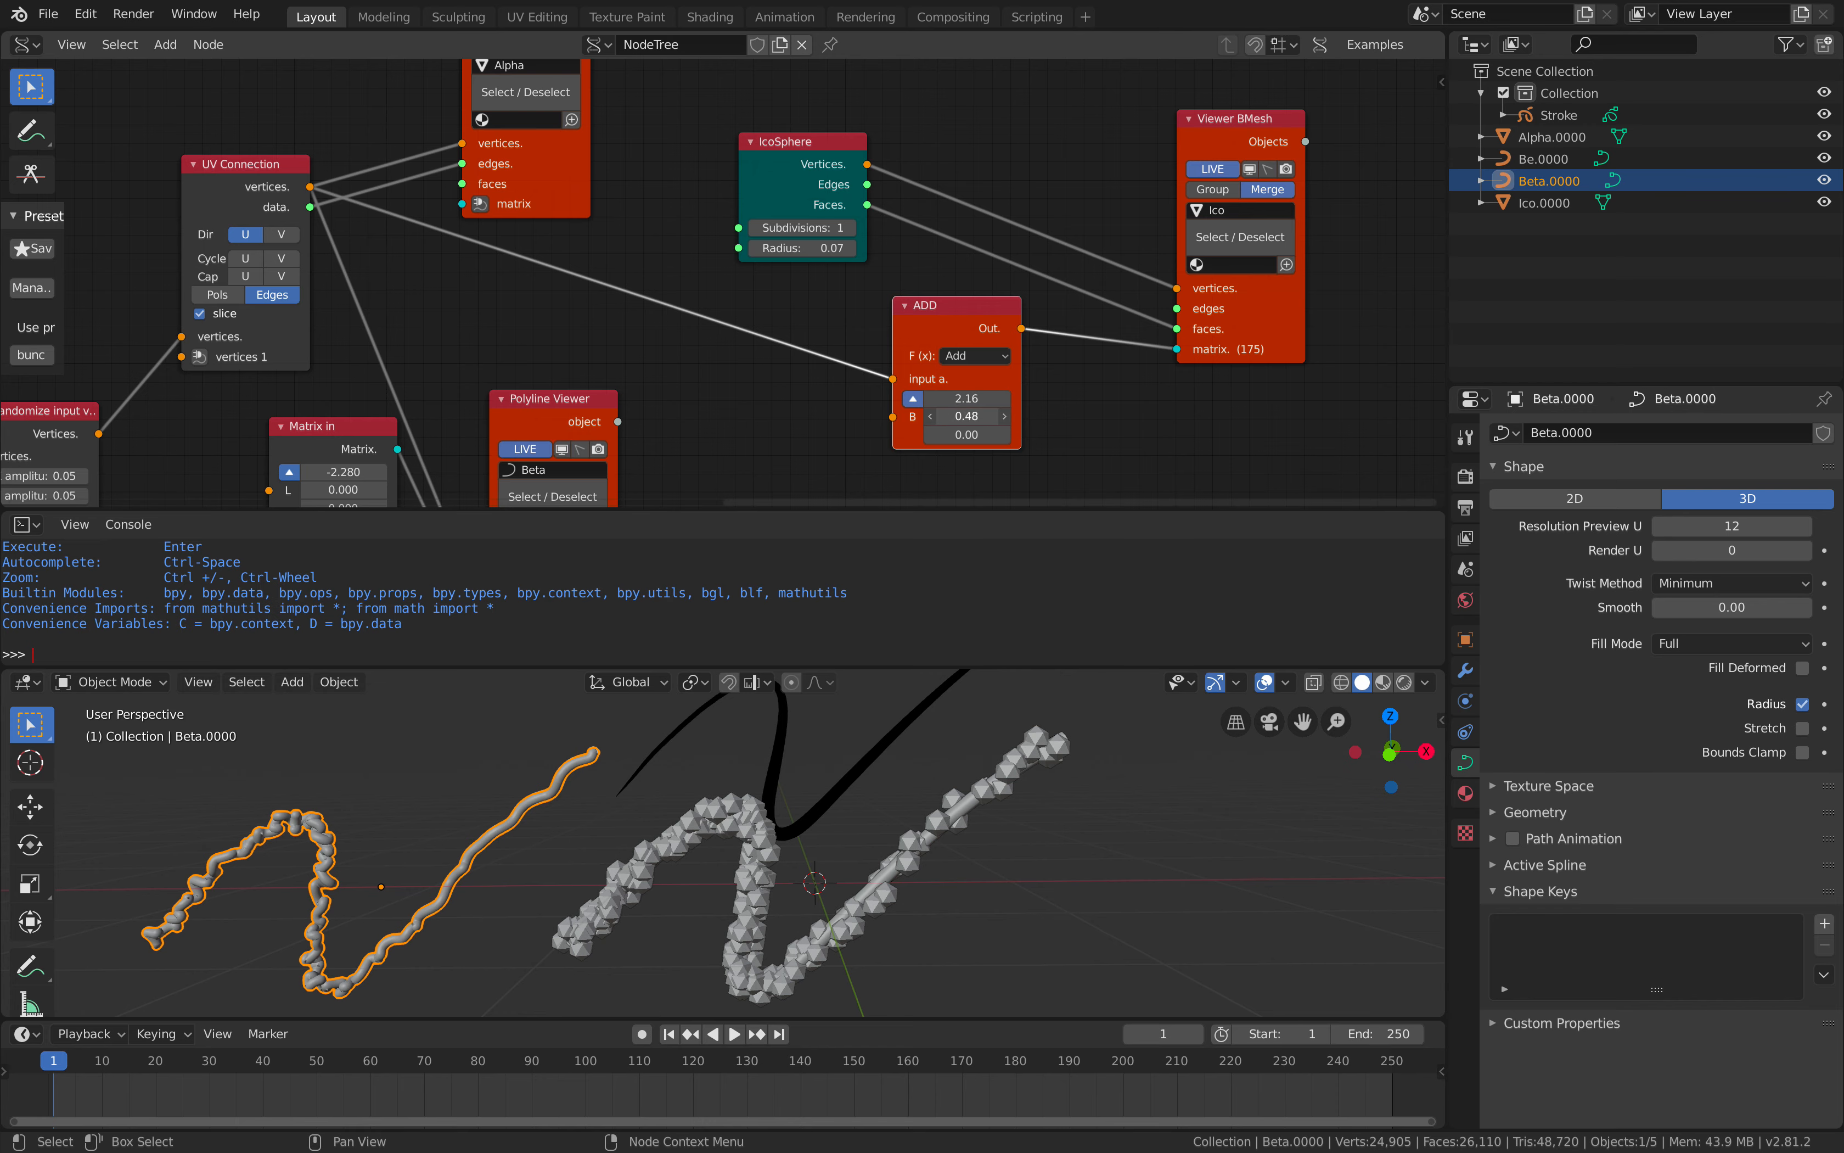
drag(966, 434, 983, 435)
drag(943, 327, 912, 343)
scroll(906, 328, down, 1)
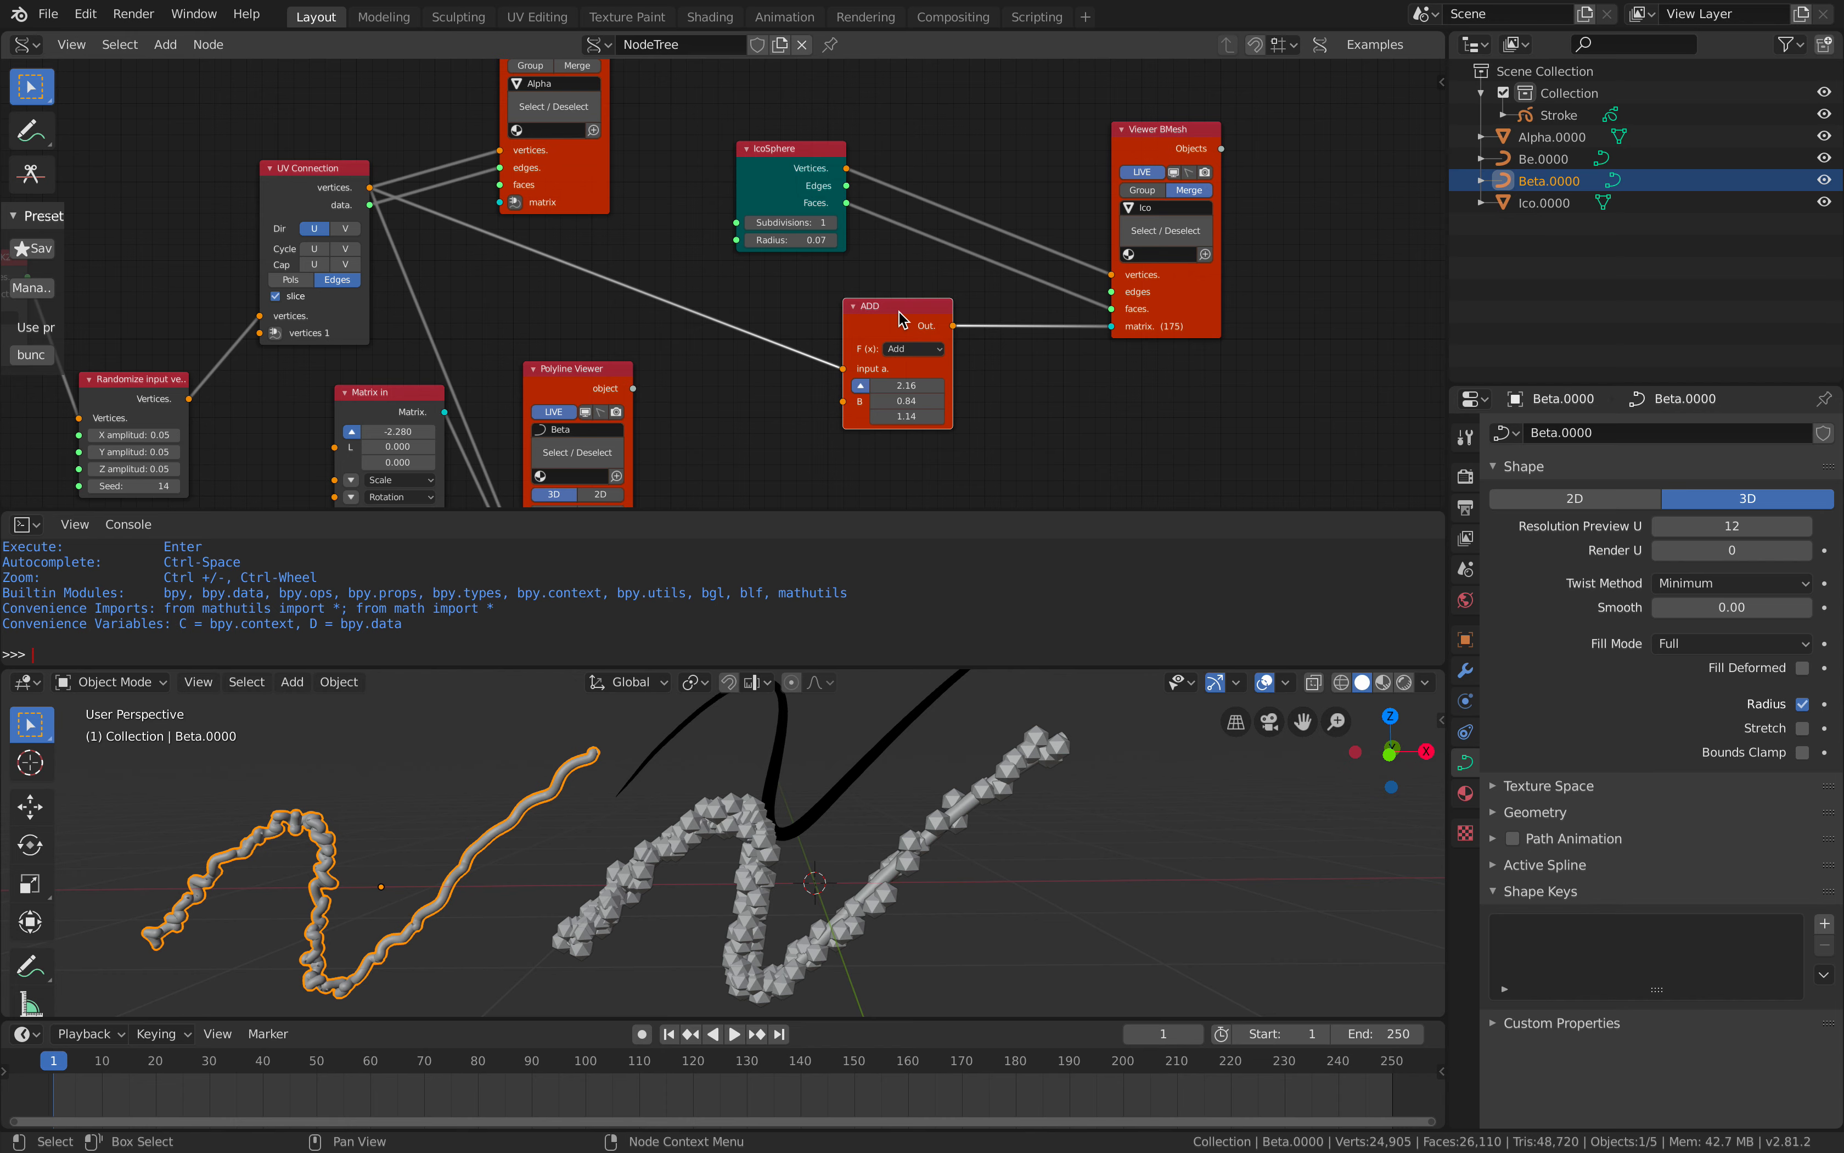
click(906, 350)
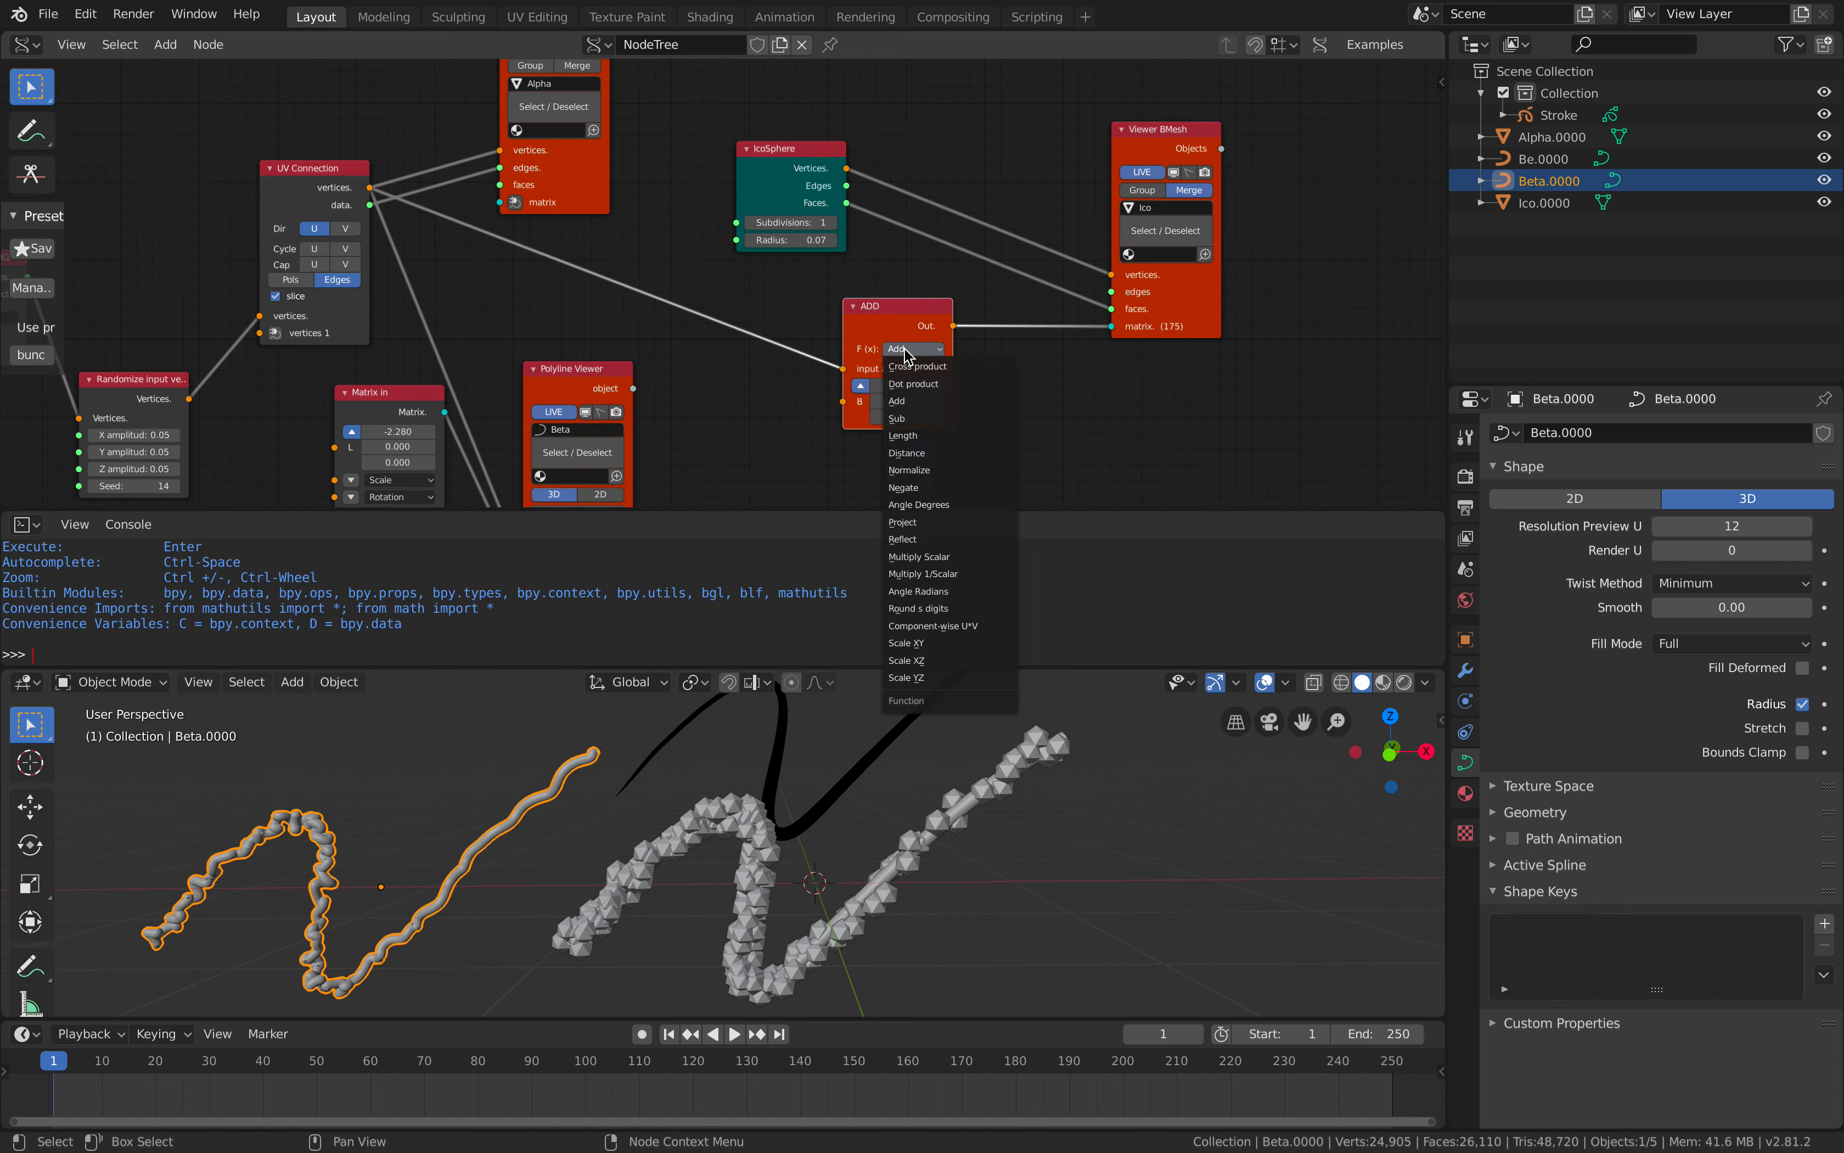
click(919, 402)
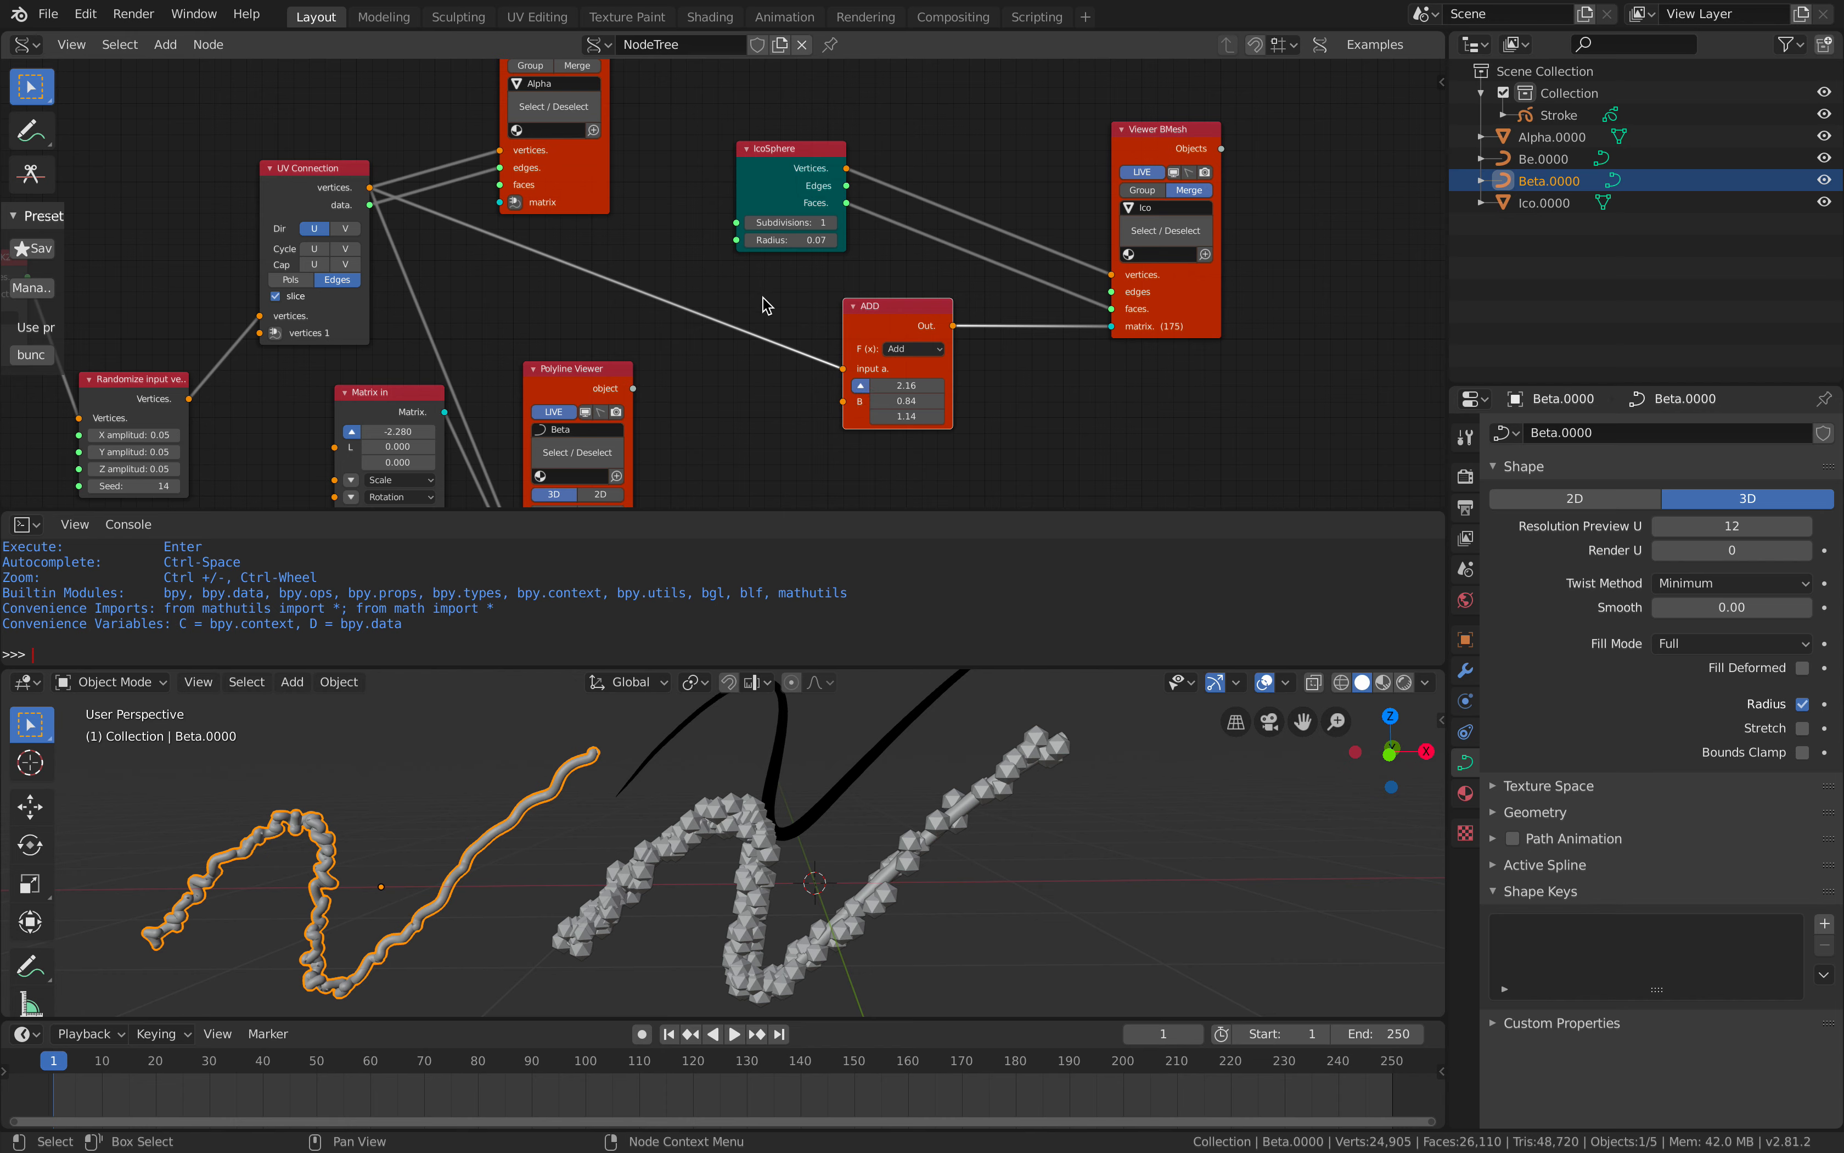
Delete the Add node together with its link to the Viewer BMesh's matrix input.
key(x)
drag(370, 200, 1126, 336)
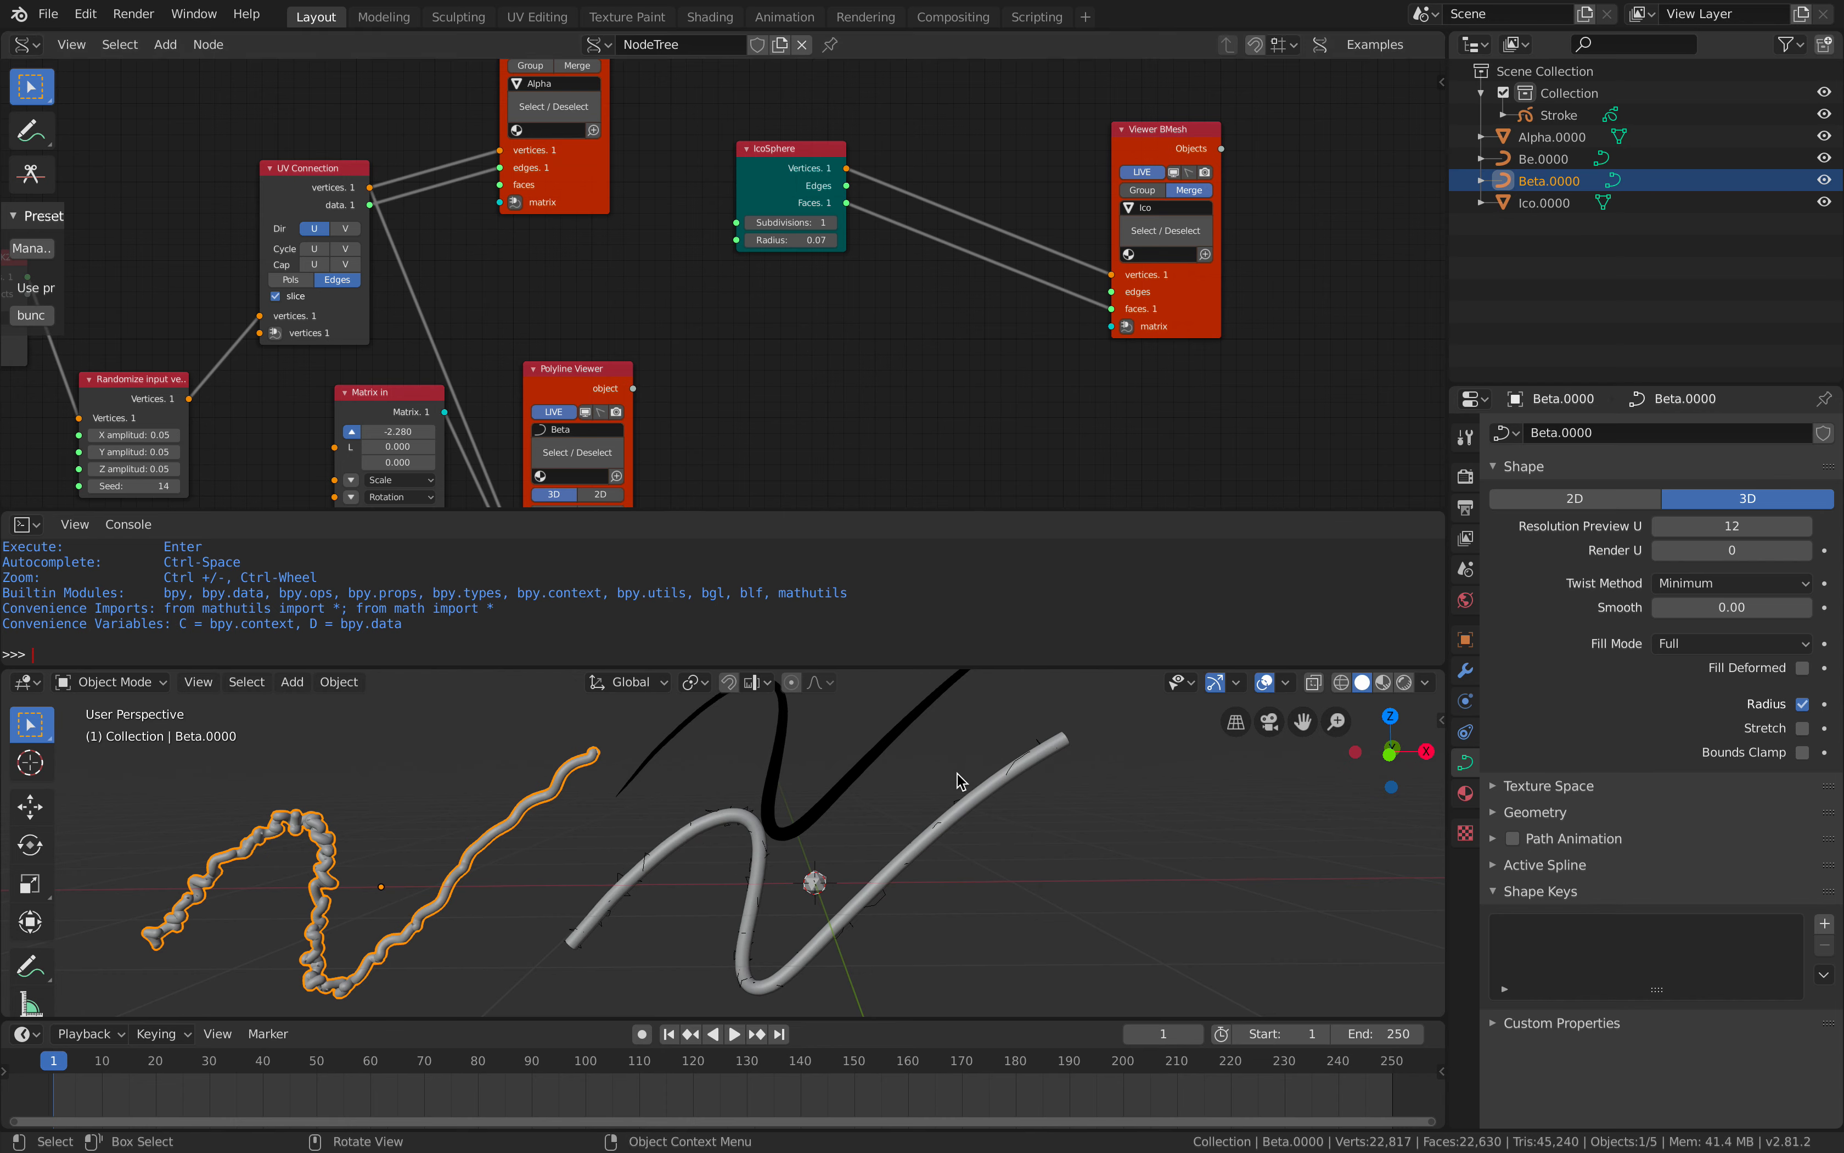
Delete the smooth Be.0000 curve object from the scene.
click(959, 797)
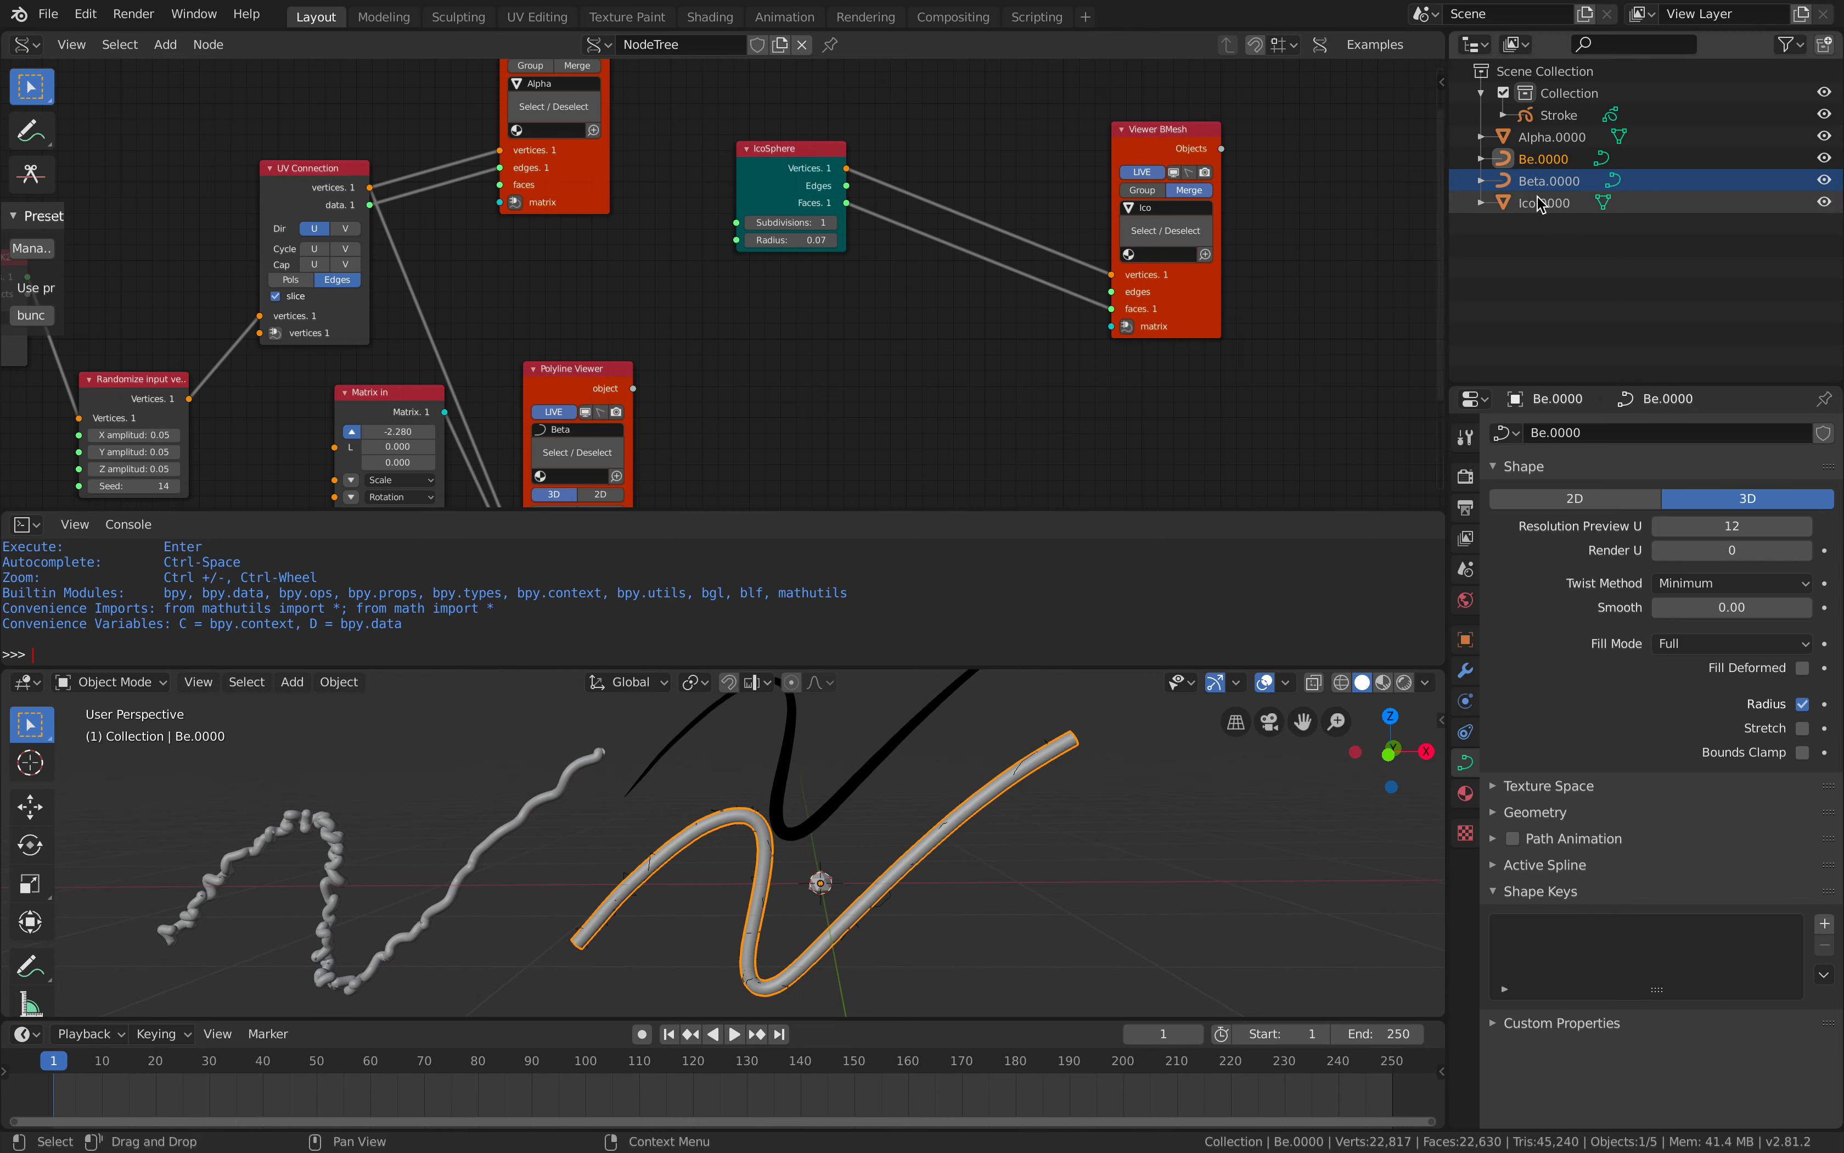
click(343, 828)
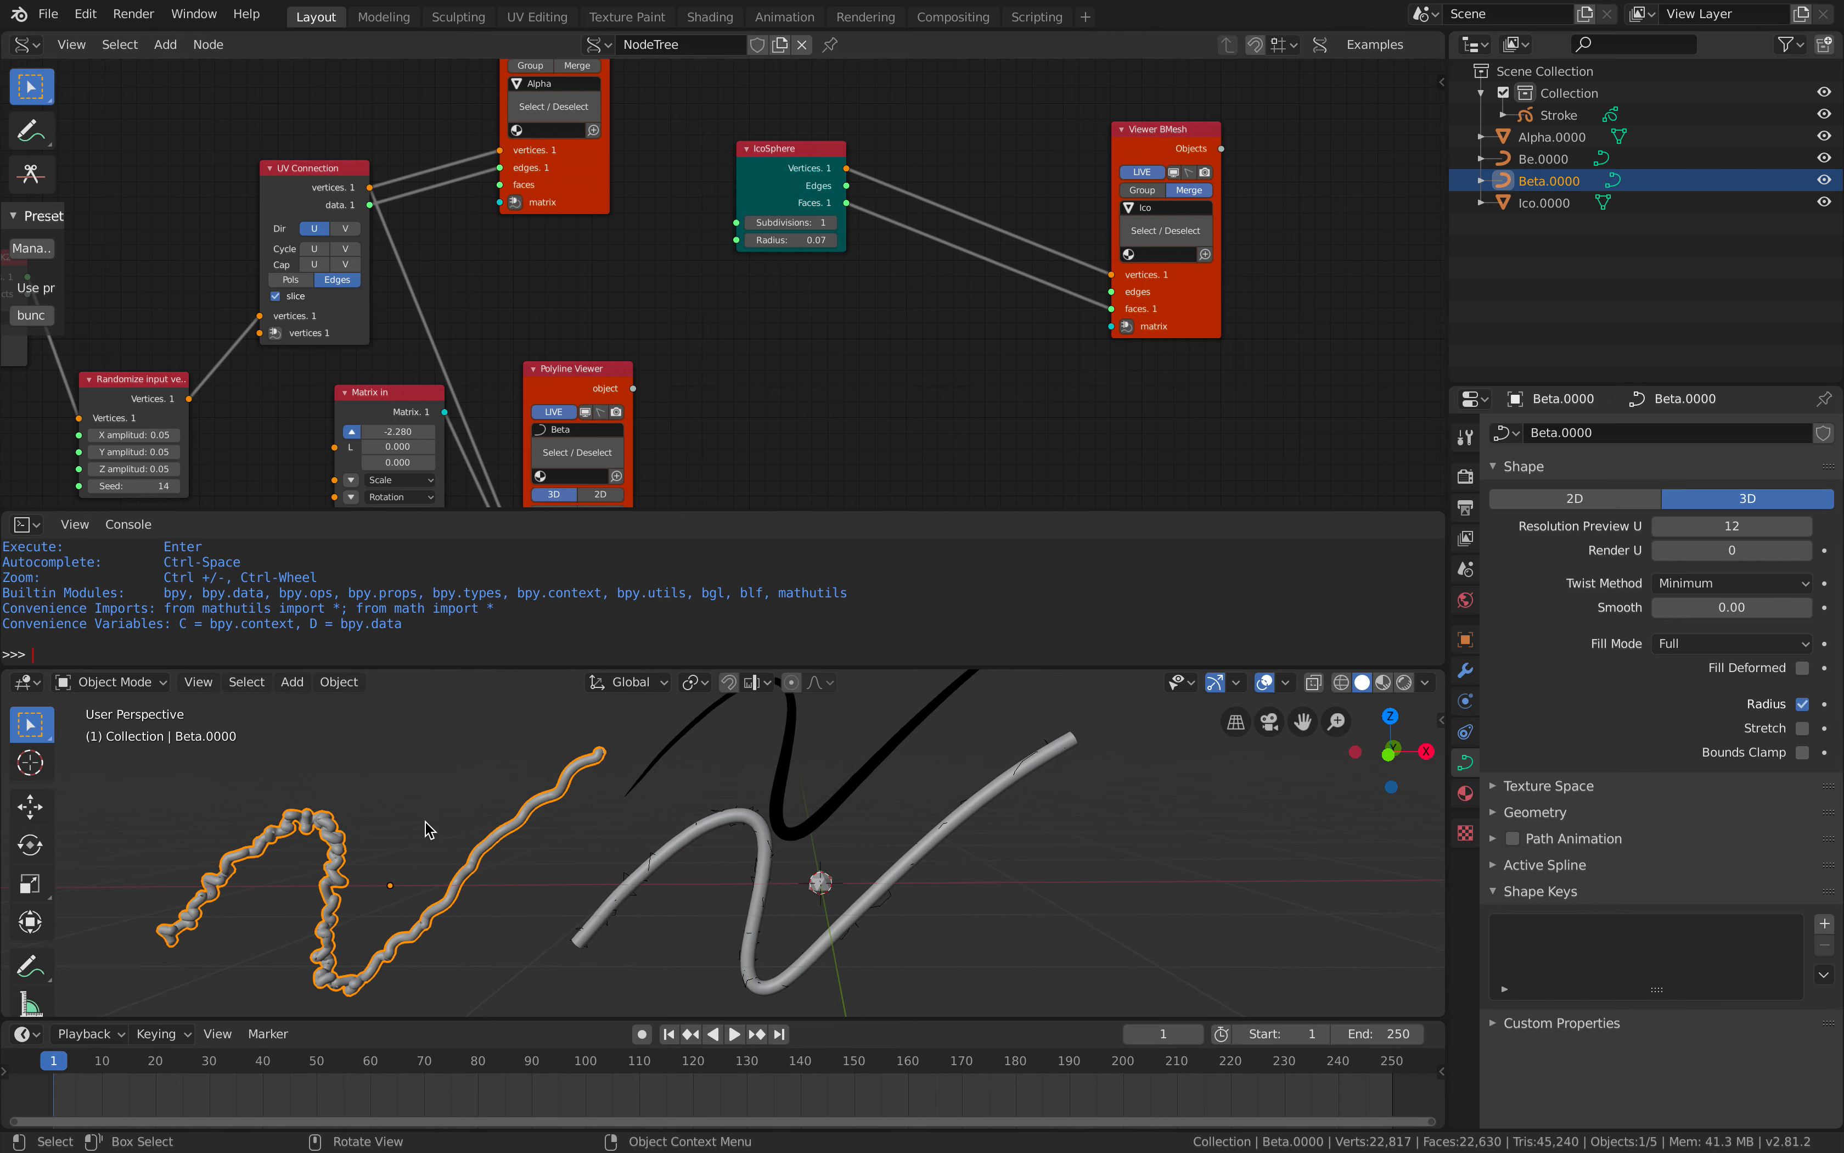
click(771, 869)
key(x)
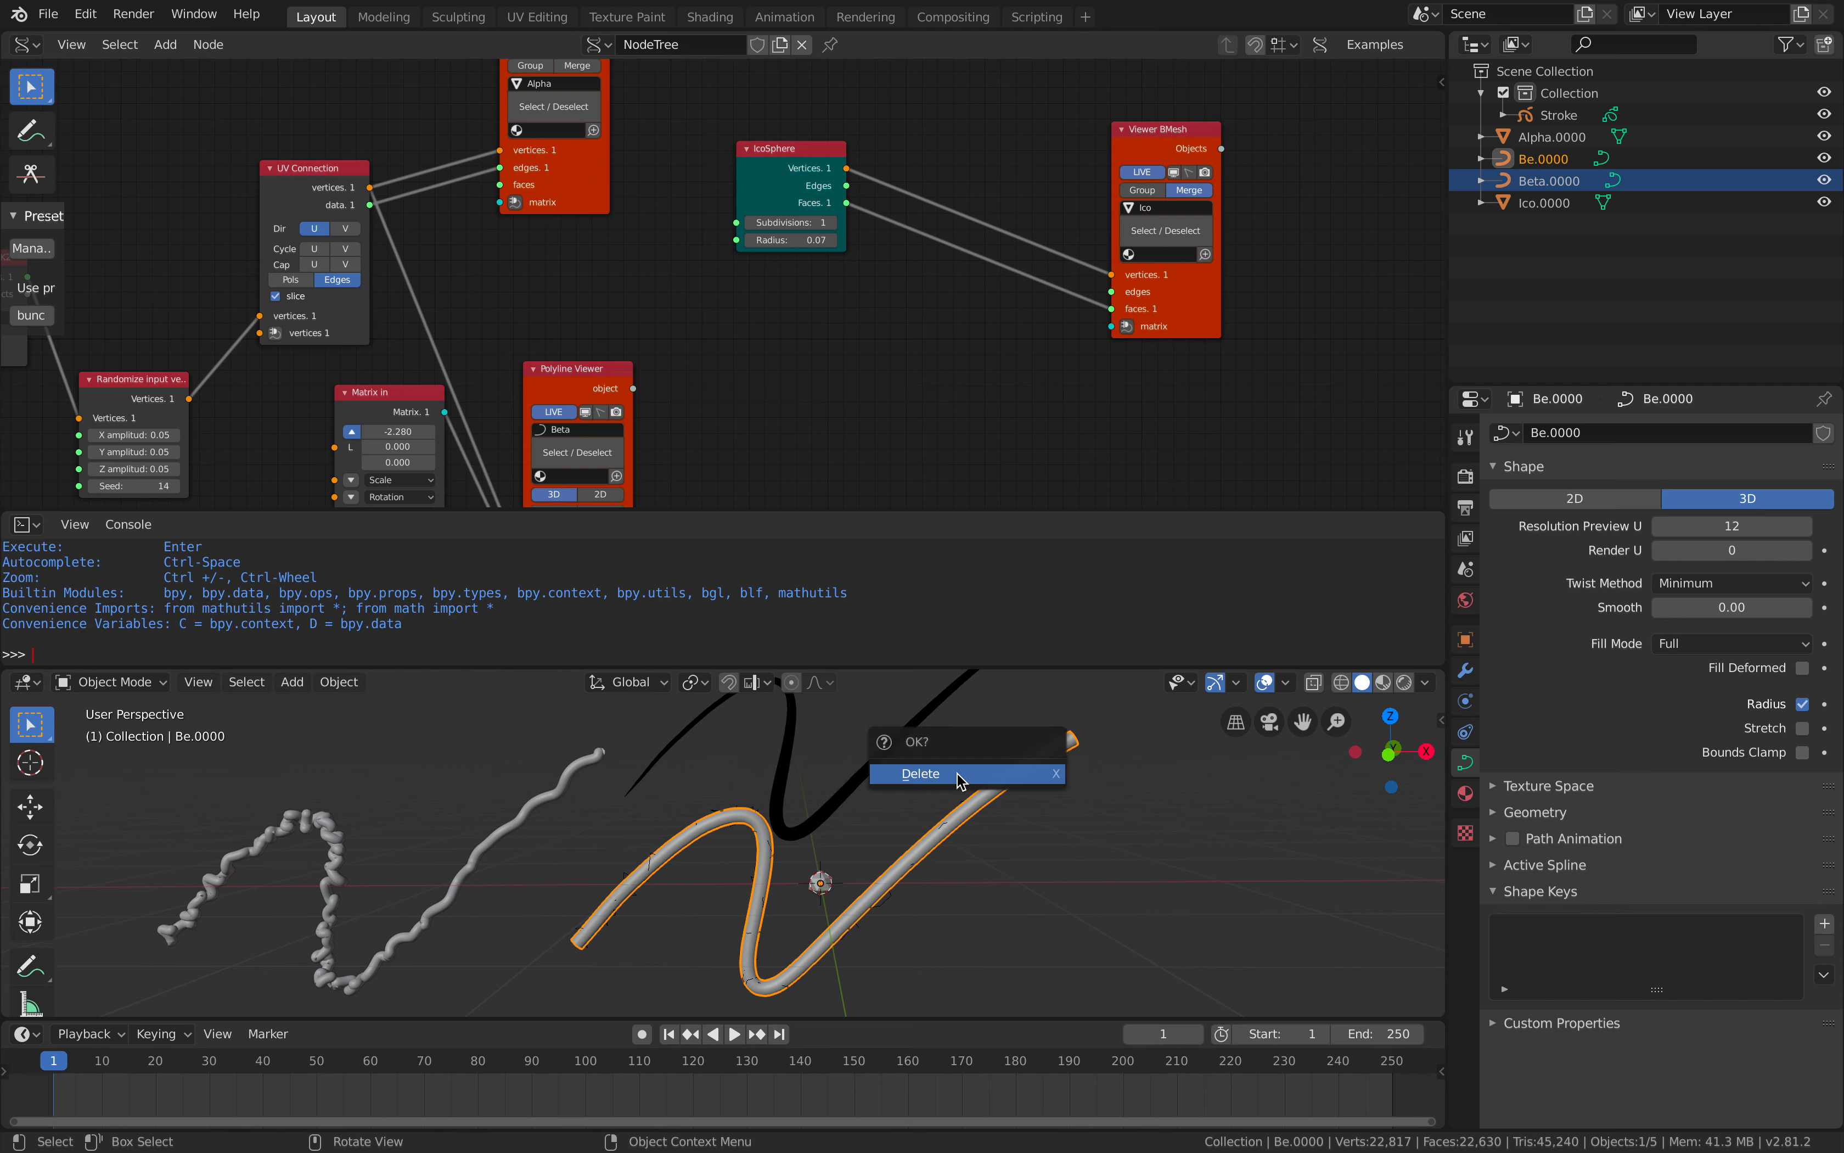
Delete the Be.0000 curve object and select the Alpha.0000 mesh.
click(938, 778)
shift+middle_drag(922, 798, 928, 785)
click(955, 806)
scroll(924, 789, up, 1)
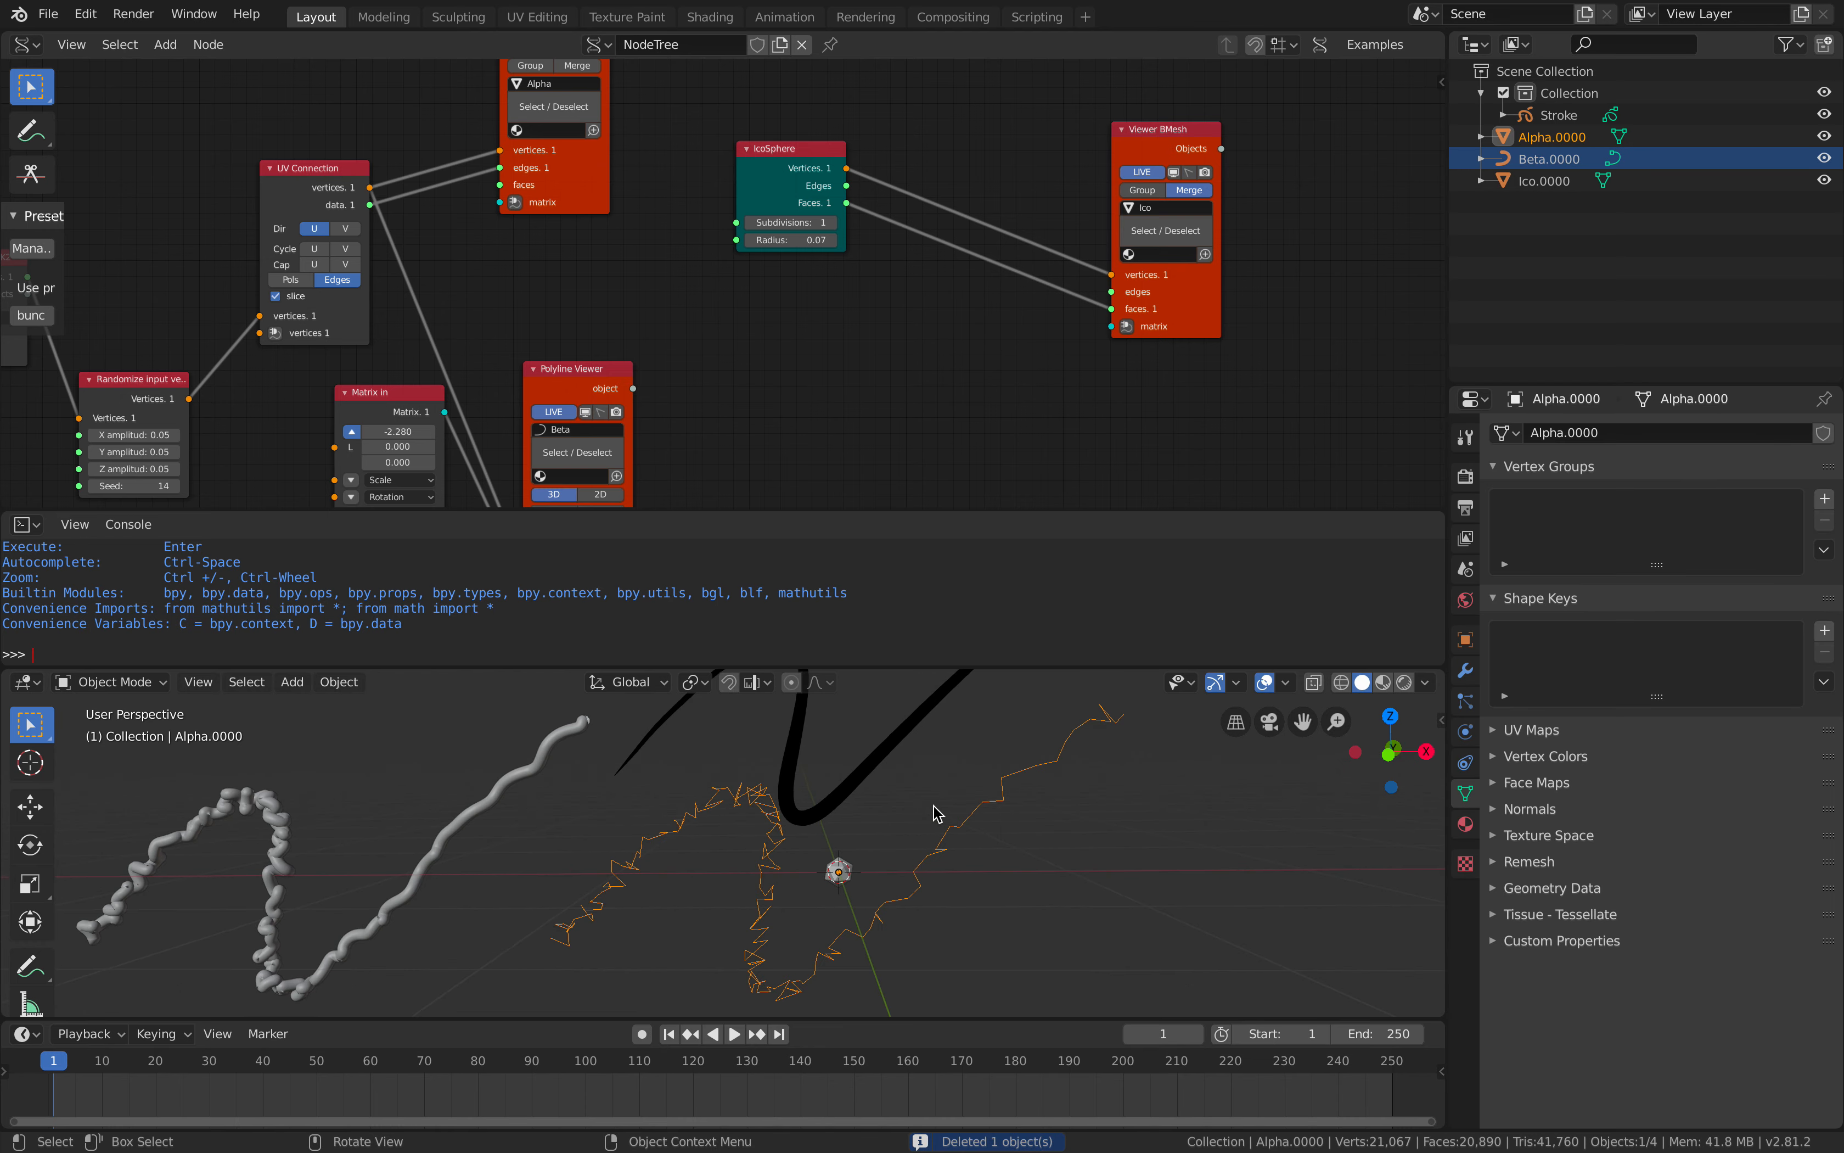
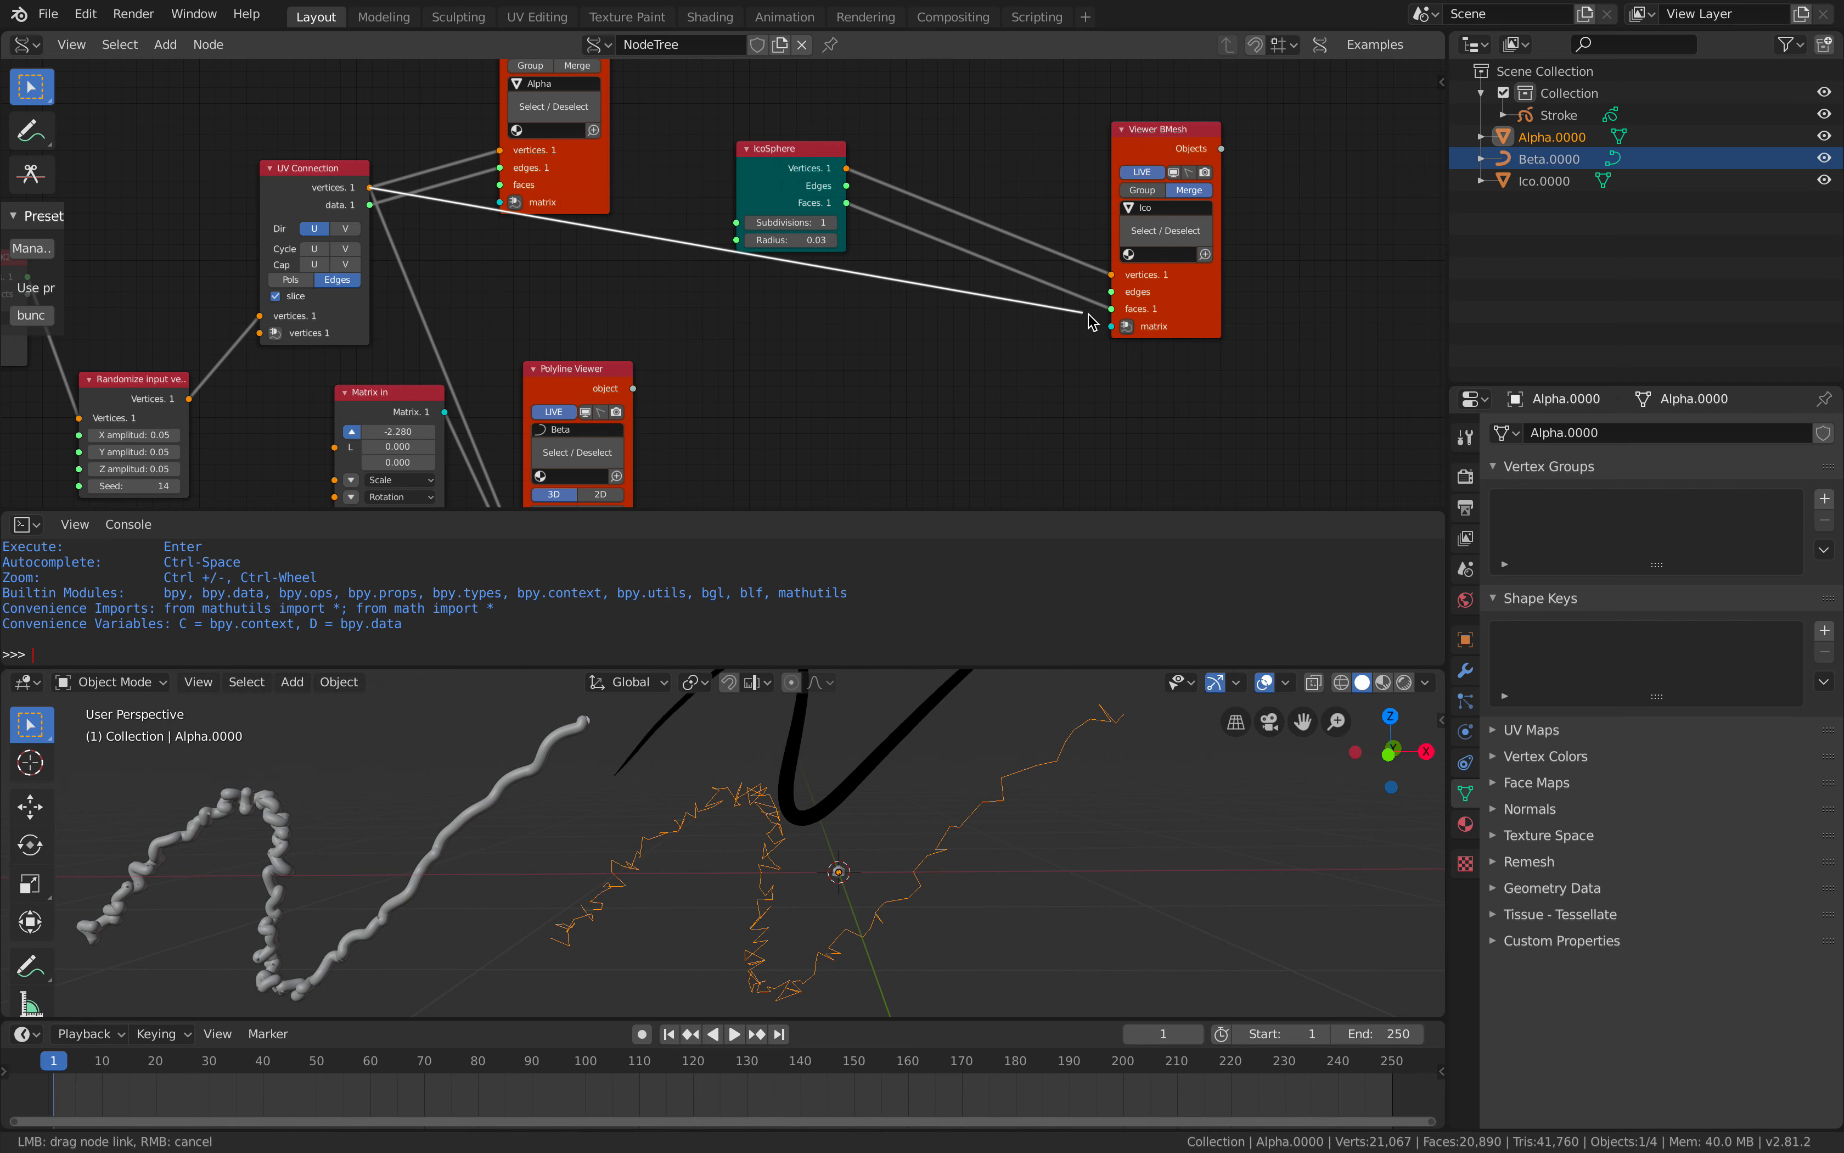
Connect the UV Connection vertices output to the matrix input of the Ico Viewer BMesh node and save the file.
drag(1089, 320, 1111, 325)
key(ctrl+s)
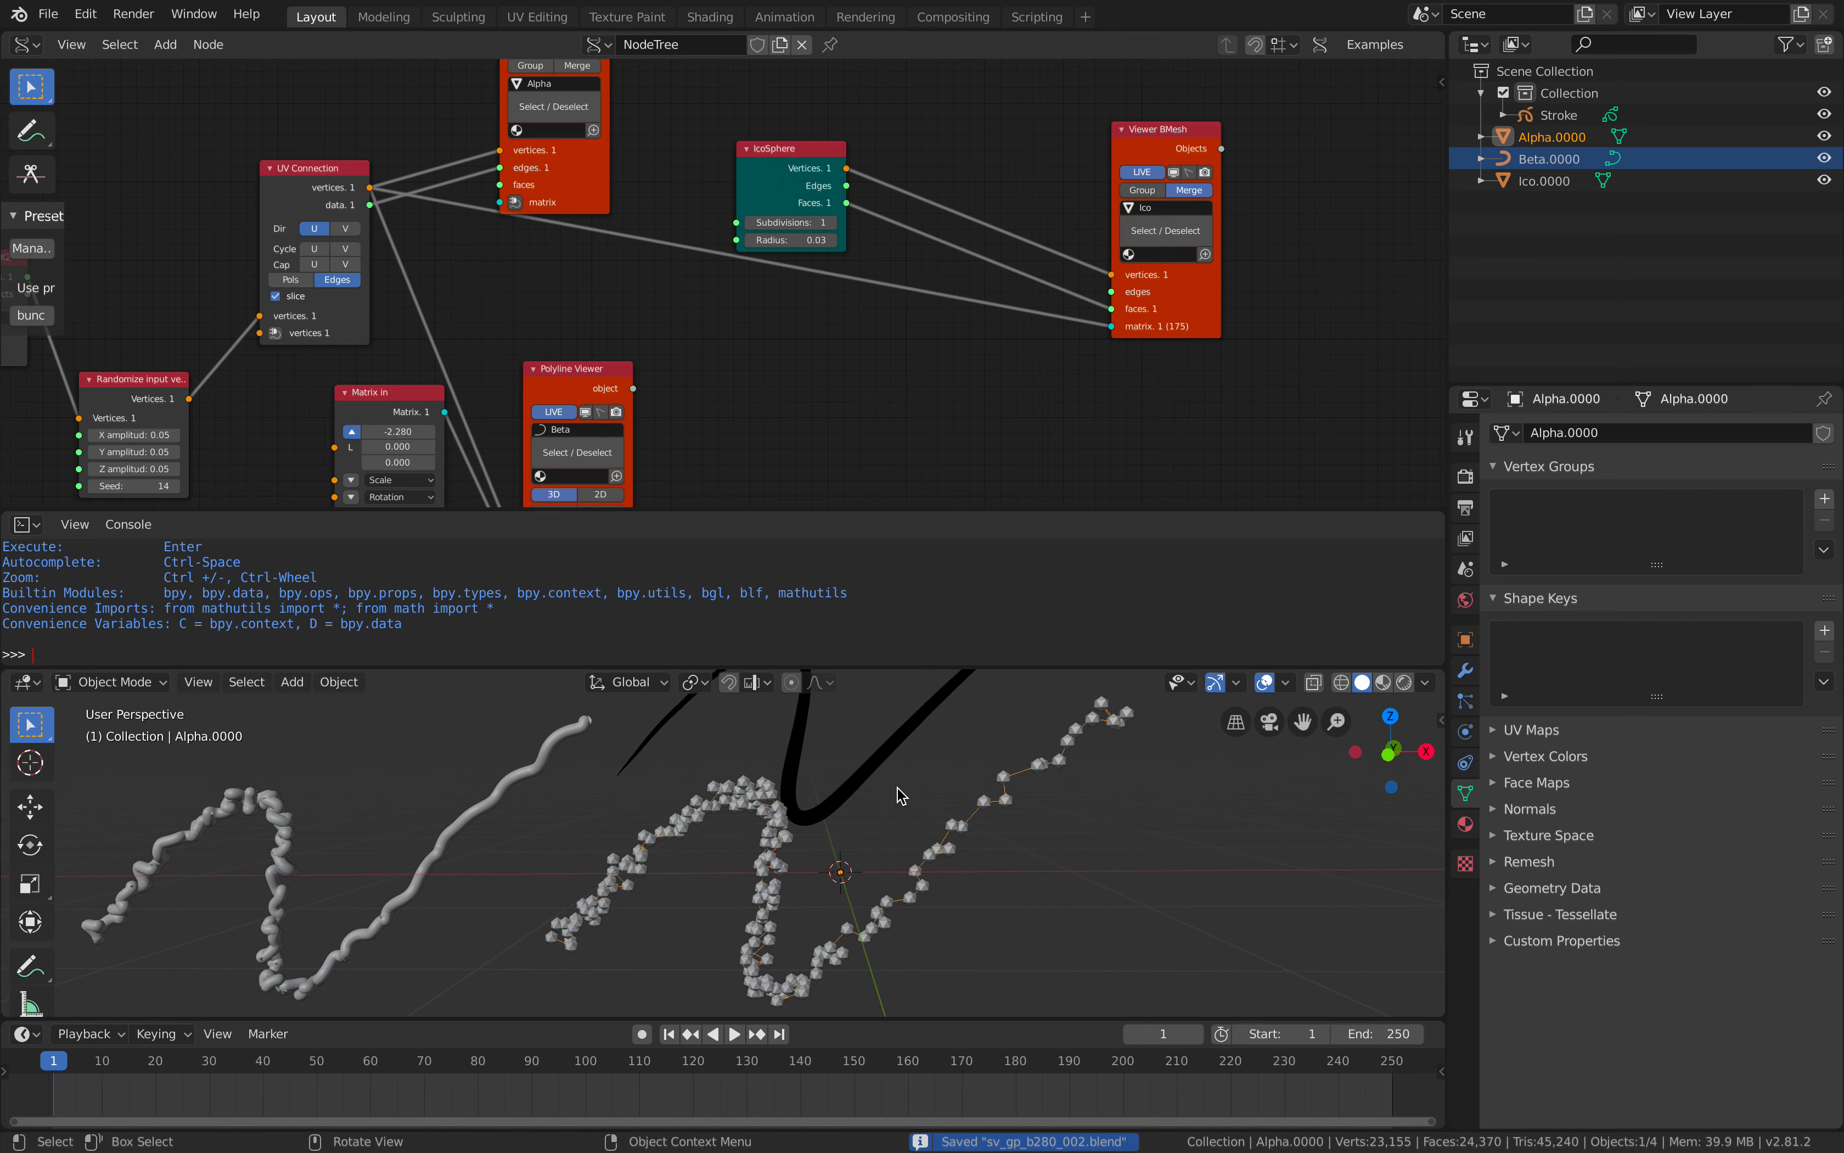
scroll(898, 788, up, 1)
Feed the Randomize node's Vertices output into the Ico Viewer BMesh matrix input and set the Randomize seed to 74.
middle_drag(445, 353, 581, 284)
scroll(482, 286, down, 1)
middle_drag(351, 308, 336, 315)
drag(330, 339, 1195, 268)
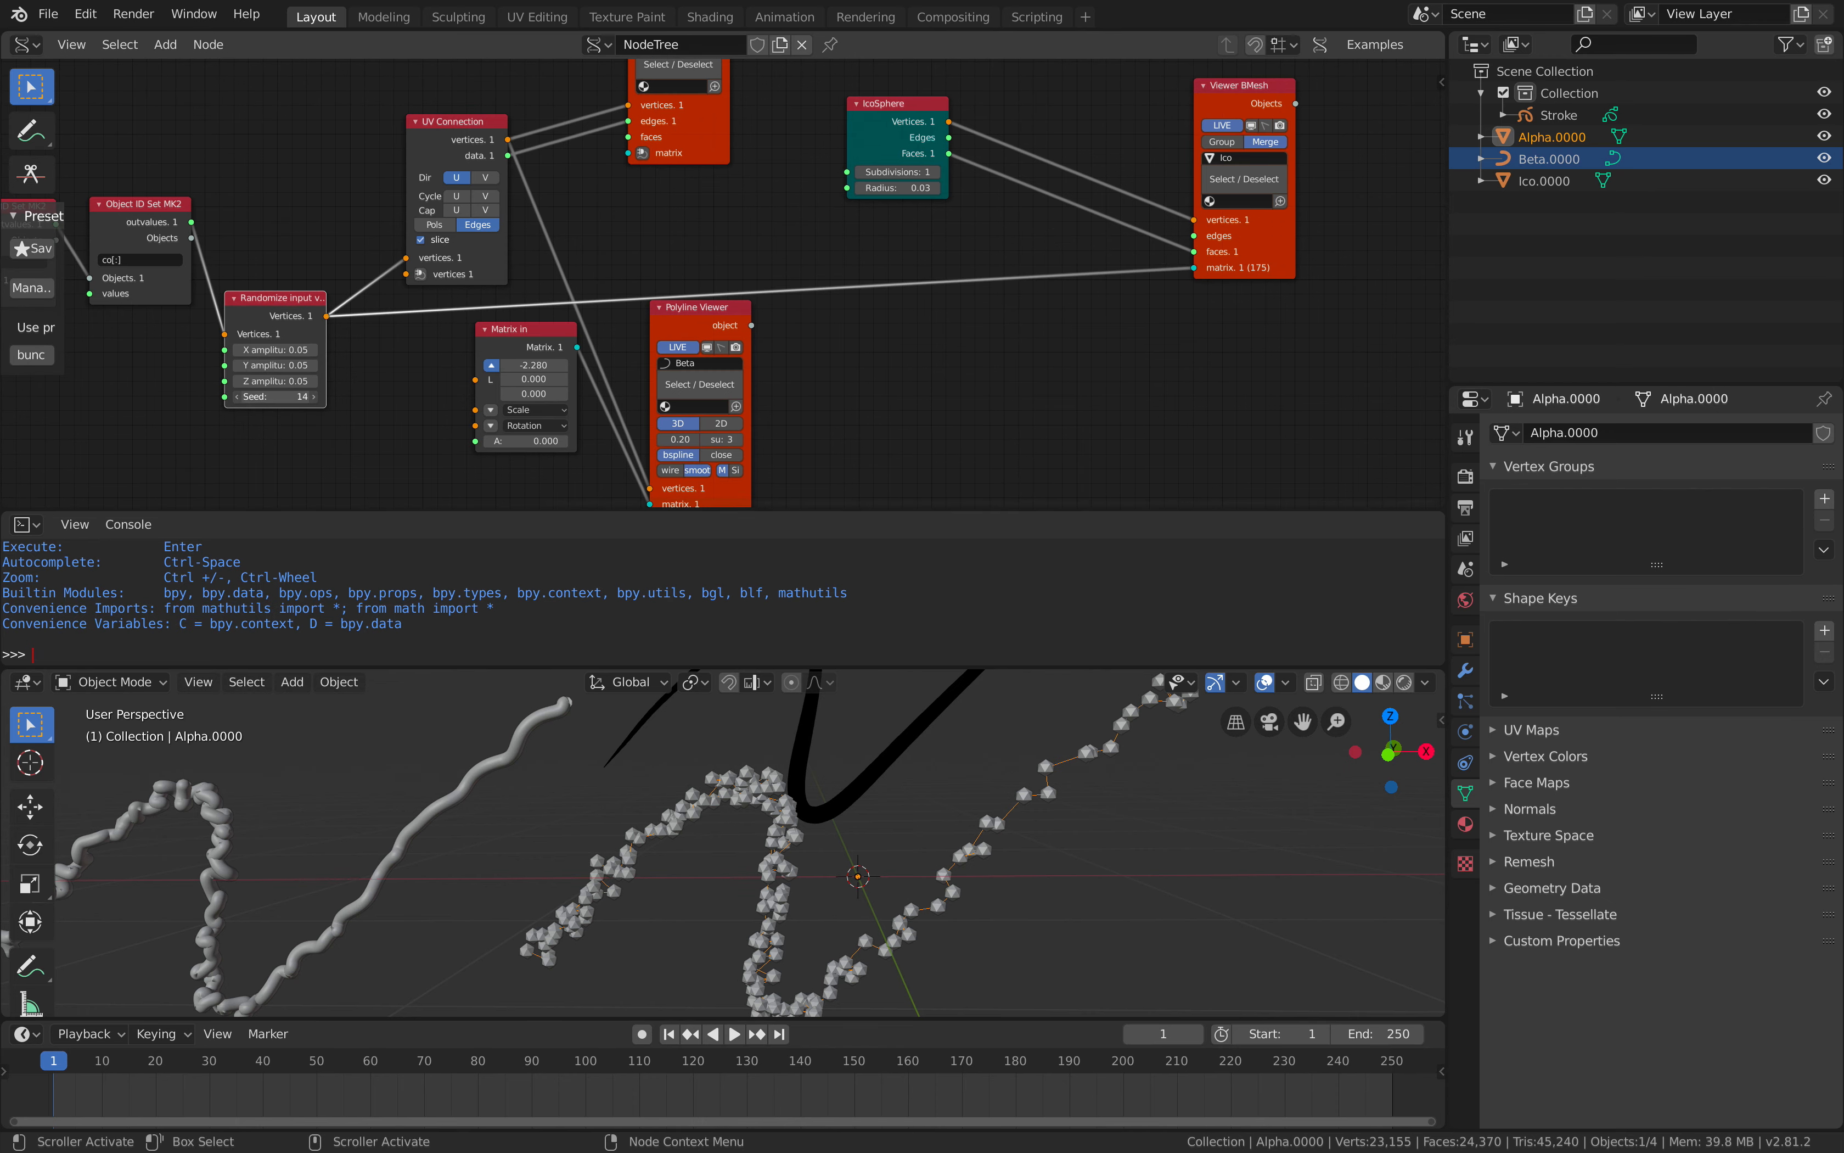
drag(278, 396, 358, 396)
Try feeding the co[:] node's outvalues directly into the Ico Viewer BMesh matrix input, and nudge the co[:] node.
drag(192, 222, 1277, 269)
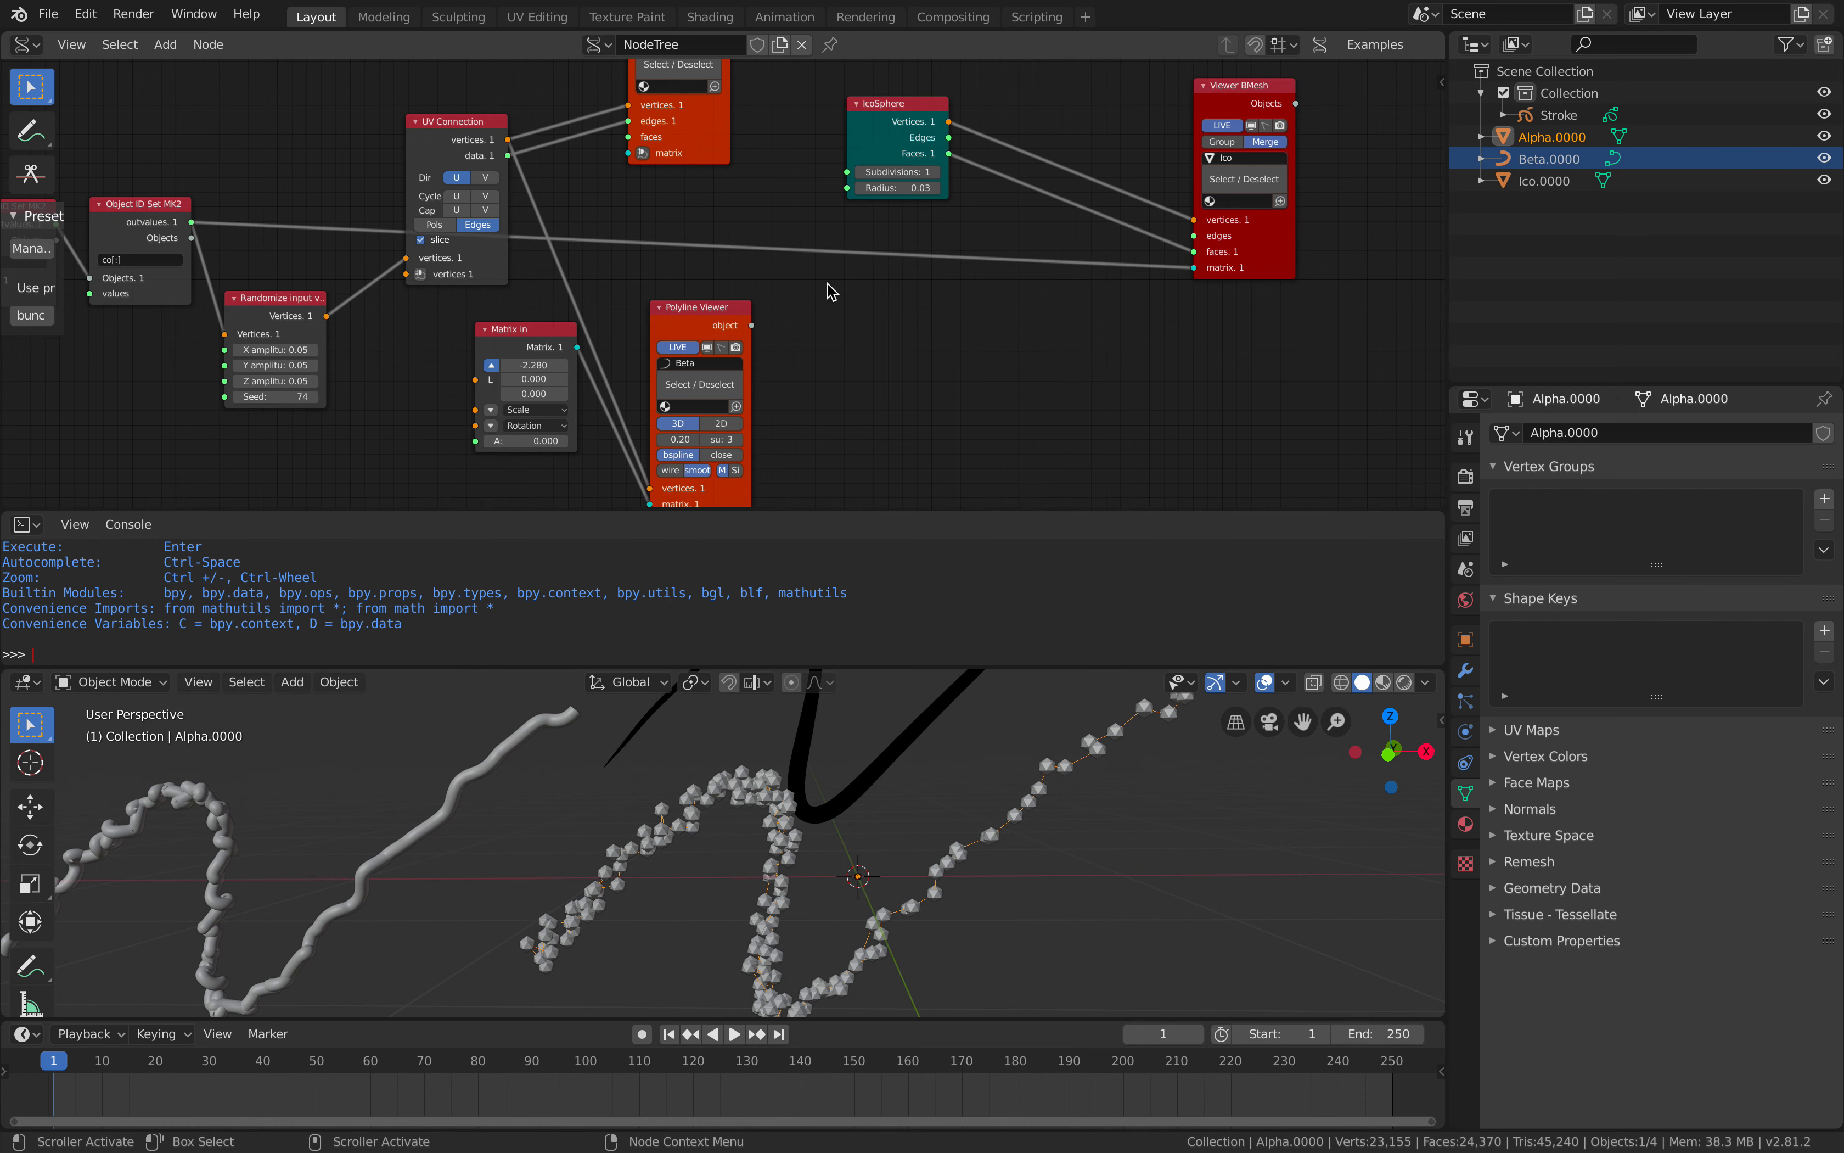
middle_drag(828, 284, 885, 303)
drag(230, 226, 251, 205)
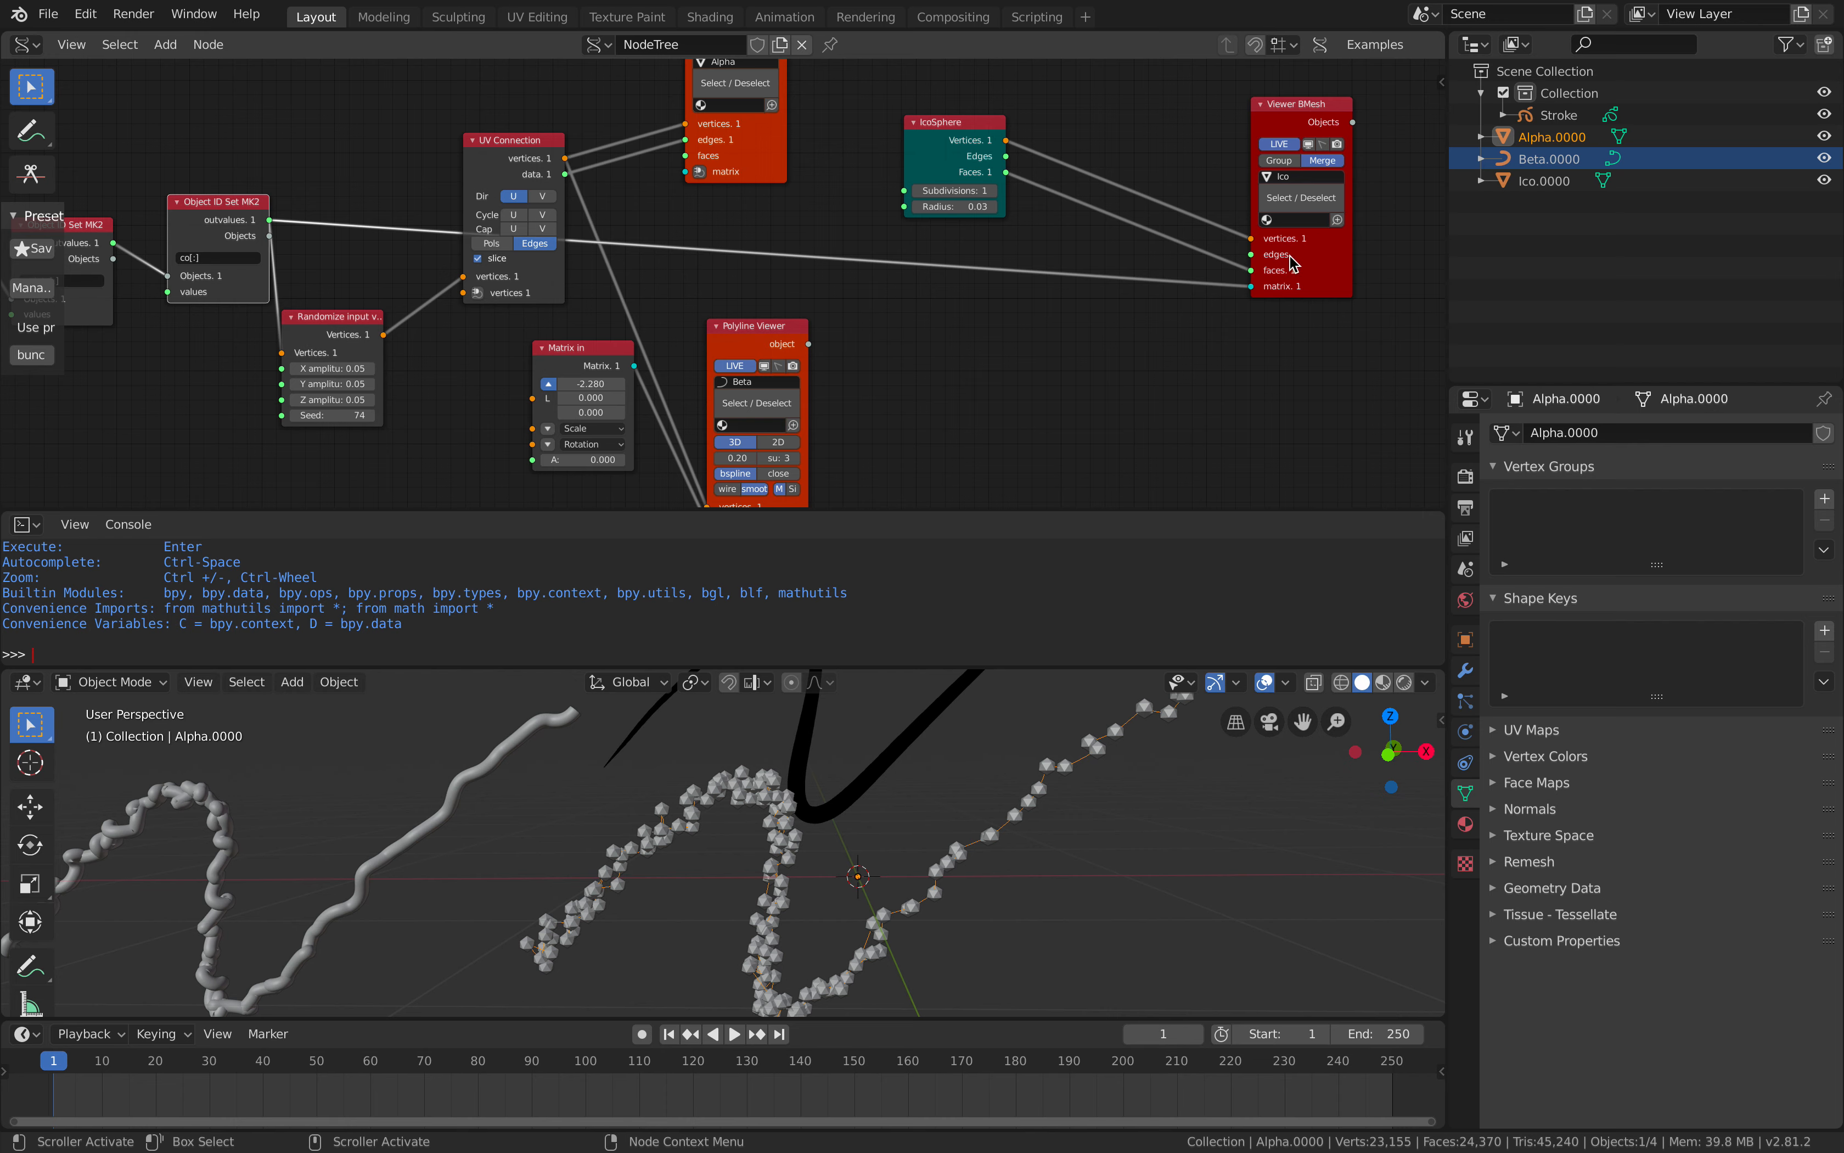
Set the Randomize seed to 80 and connect its Vertices output to the Ico Viewer BMesh matrix input.
drag(1294, 263, 1300, 256)
drag(345, 336, 355, 338)
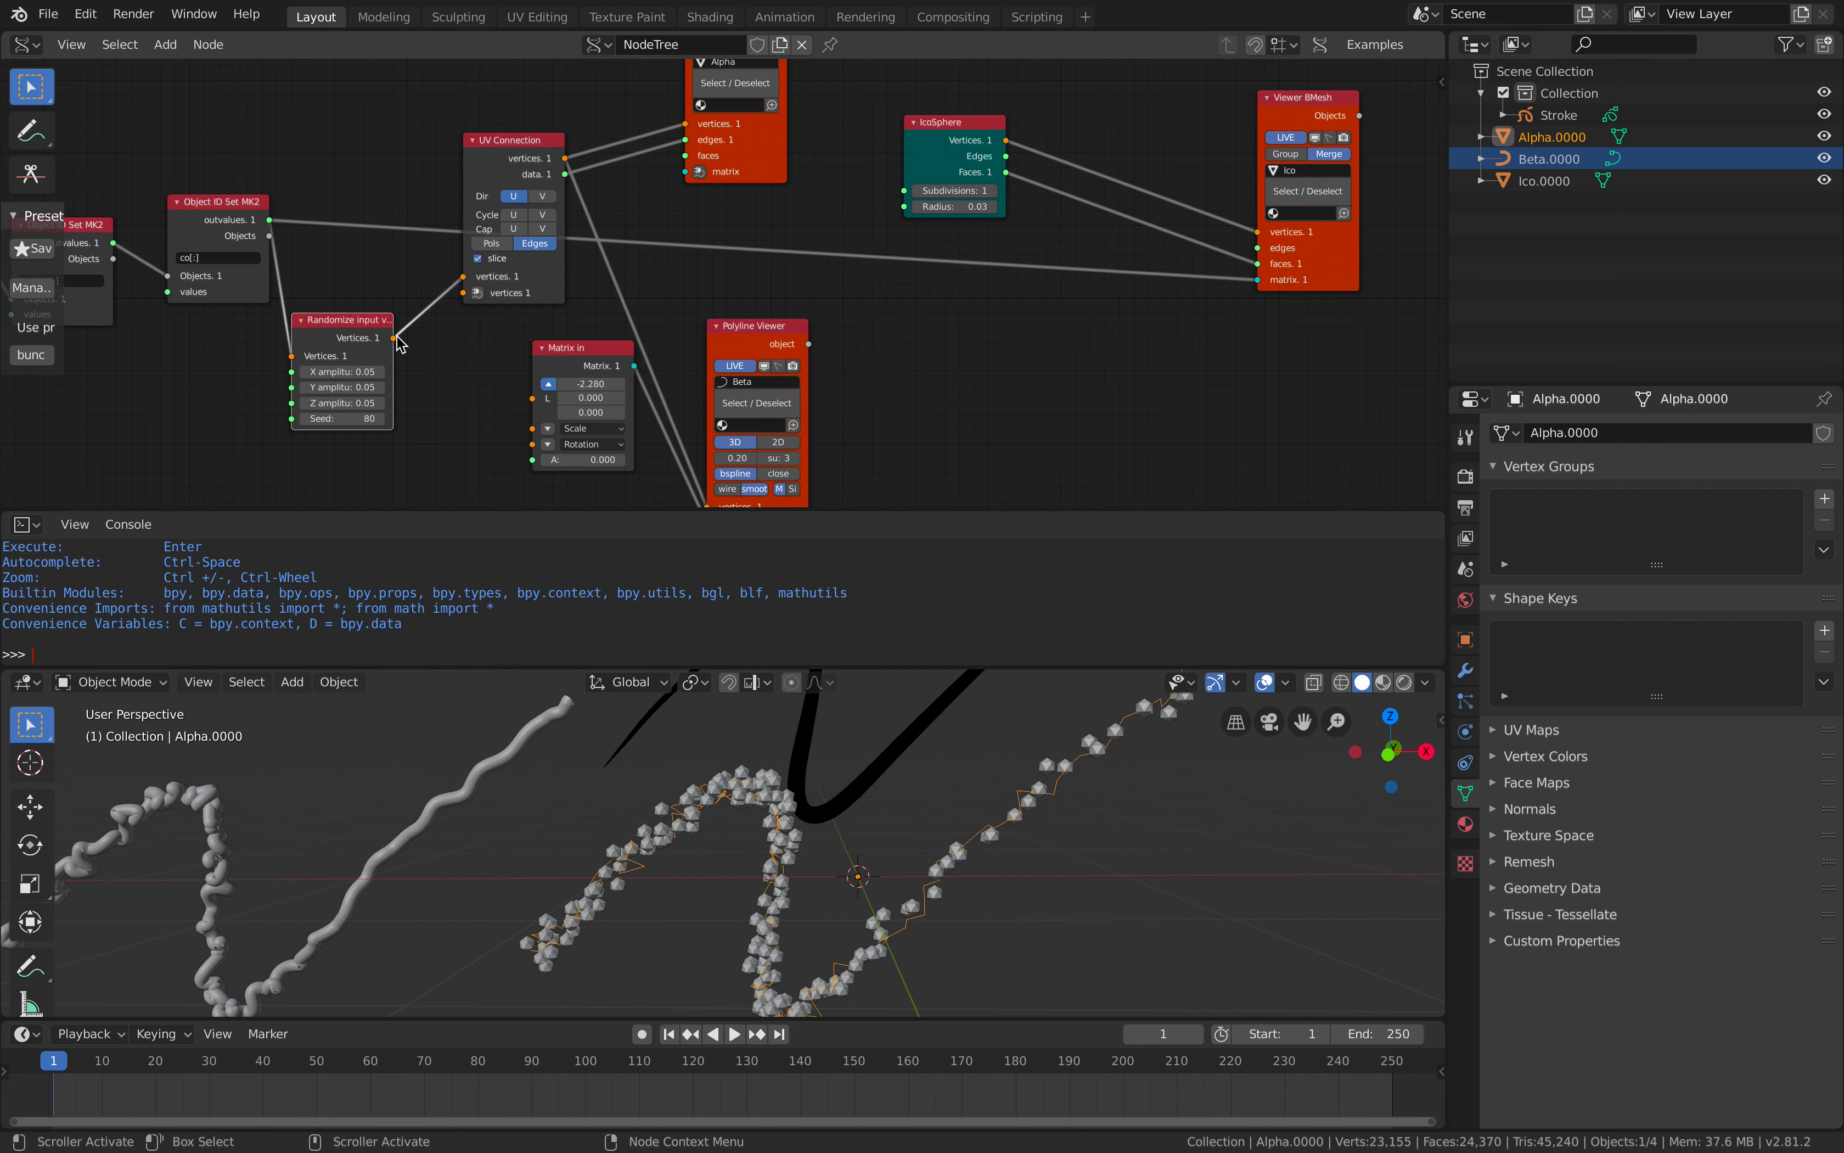
drag(381, 335, 1262, 281)
Arrange the chain of Object ID Set MK2 nodes from data to co[:] in a rough row, with the Object ID Selector below its start.
middle_drag(394, 224, 675, 202)
scroll(675, 202, up, 4)
drag(594, 312, 592, 281)
drag(429, 163, 420, 137)
middle_drag(313, 182, 543, 190)
scroll(543, 190, down, 1)
drag(453, 192, 458, 145)
middle_drag(319, 184, 567, 175)
drag(530, 176, 565, 131)
middle_drag(513, 153, 720, 165)
drag(553, 192, 602, 141)
drag(418, 190, 472, 134)
middle_drag(312, 155, 469, 156)
drag(393, 182, 463, 142)
drag(213, 245, 300, 275)
drag(454, 162, 473, 161)
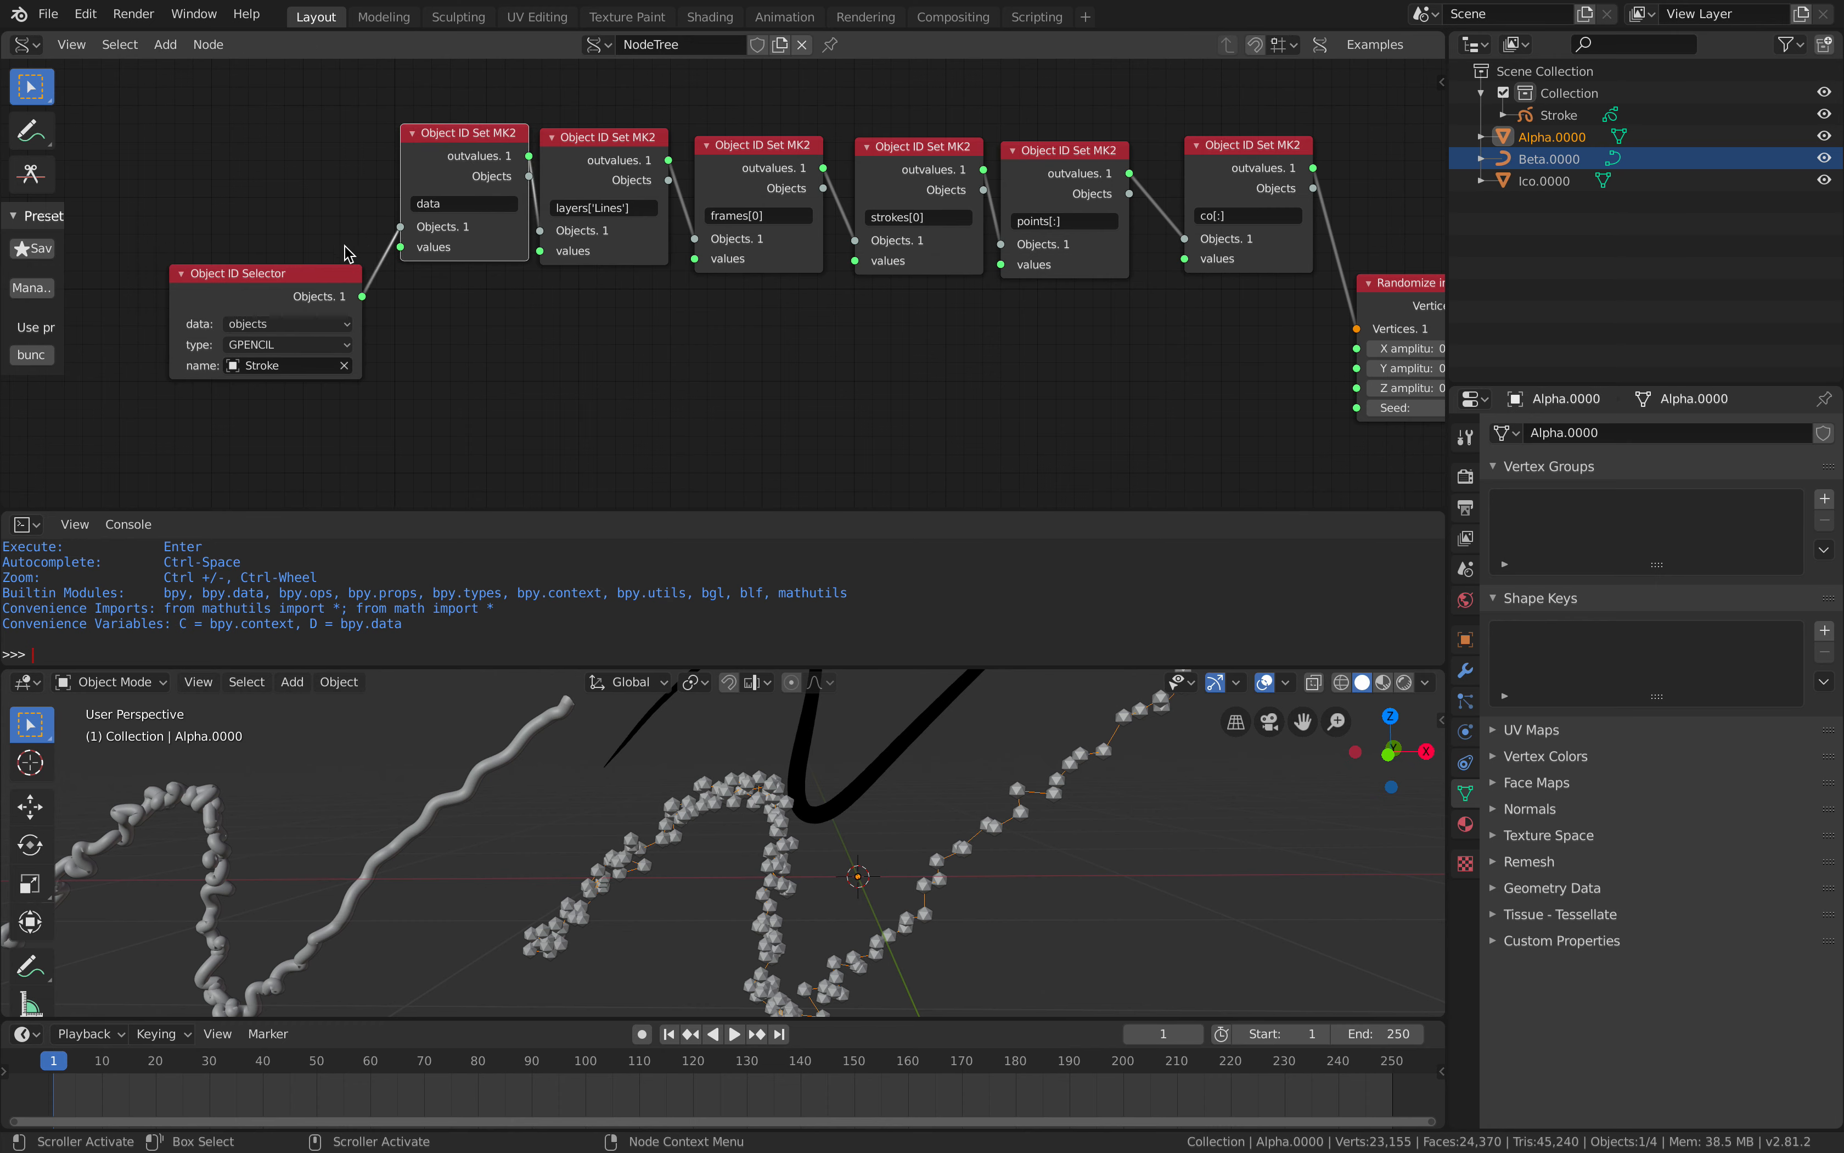
Lower the Object ID Selector slightly and align the six Object ID Set MK2 nodes with tighter, more even spacing.
drag(323, 275, 279, 296)
drag(450, 180, 423, 183)
drag(599, 150, 585, 147)
drag(762, 150, 750, 141)
drag(899, 150, 878, 138)
middle_drag(1074, 174, 905, 190)
drag(908, 185, 896, 176)
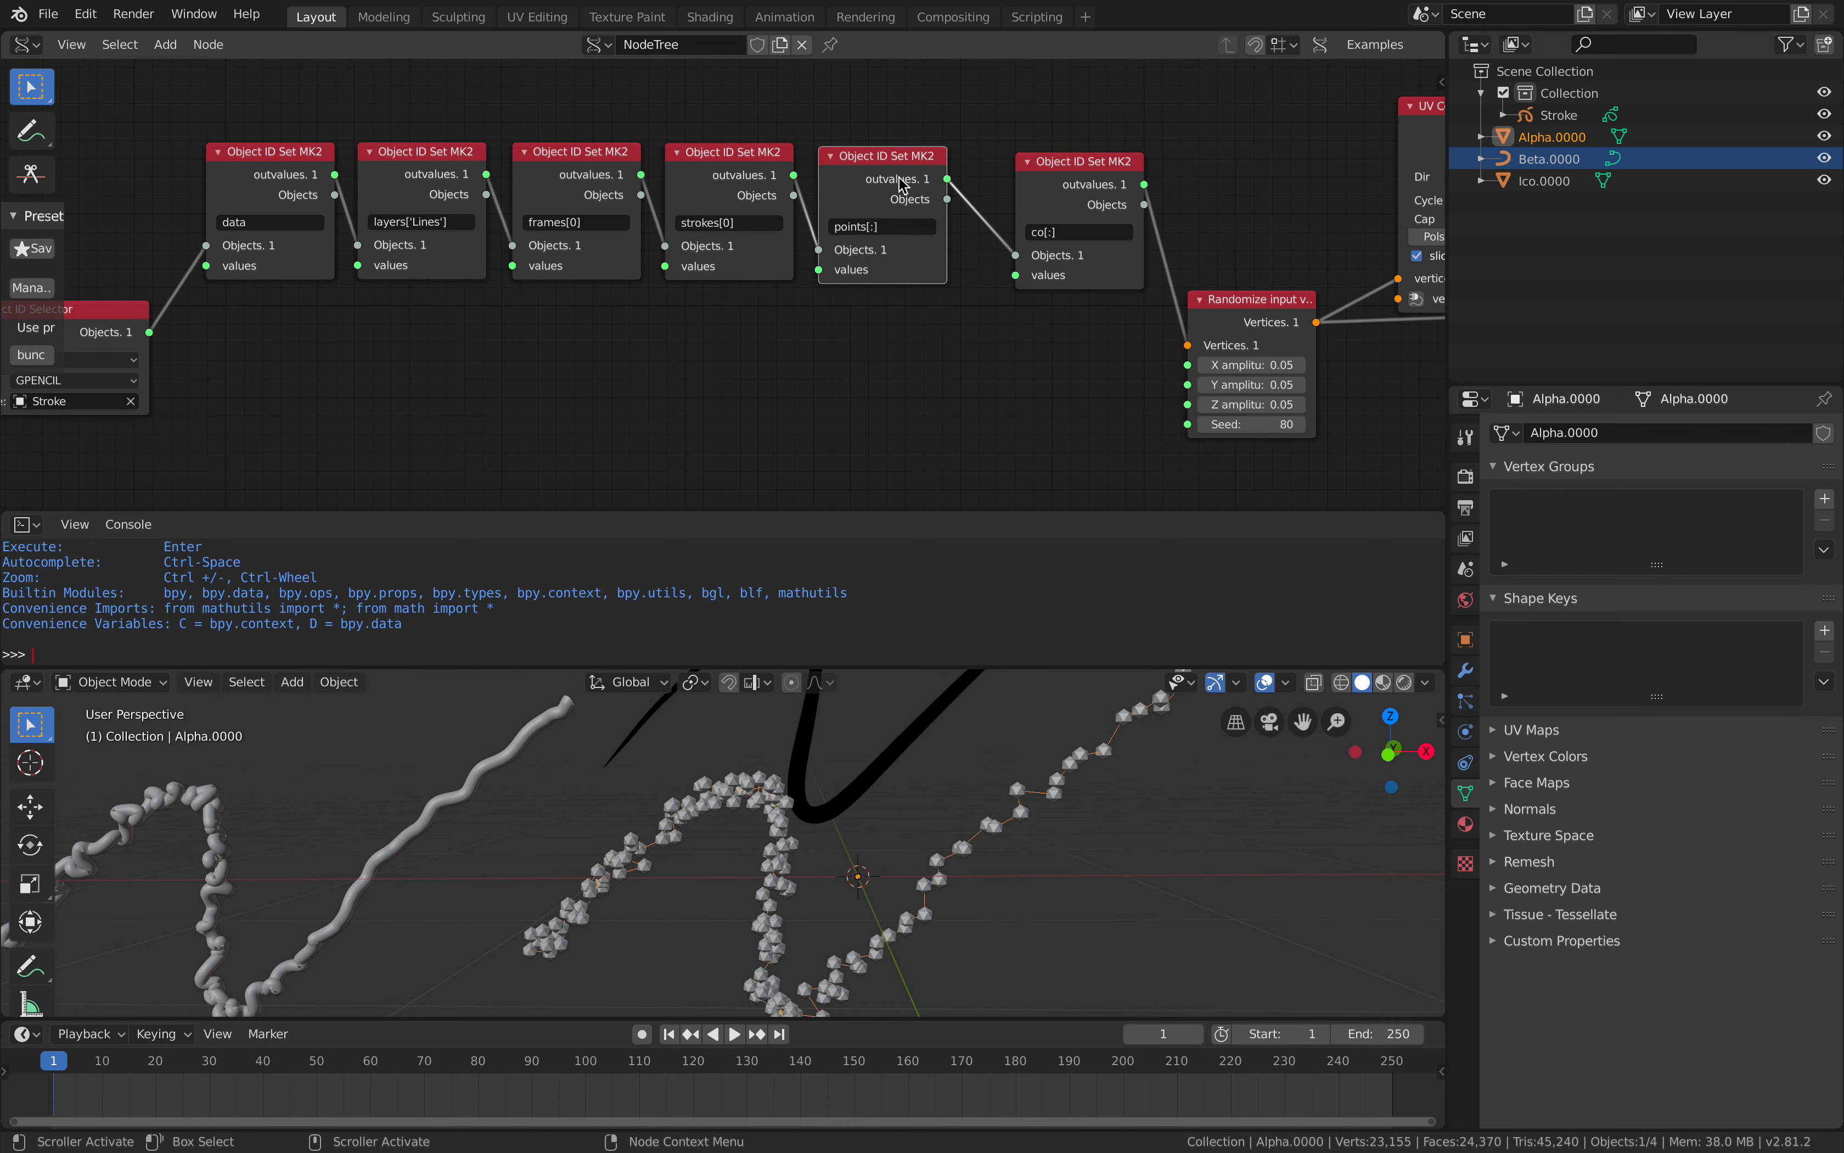
drag(1073, 162, 1040, 155)
Save the blend file with the tidied node layout.
middle_drag(980, 179, 657, 213)
scroll(903, 330, up, 3)
scroll(939, 352, down, 1)
middle_drag(939, 352, 704, 276)
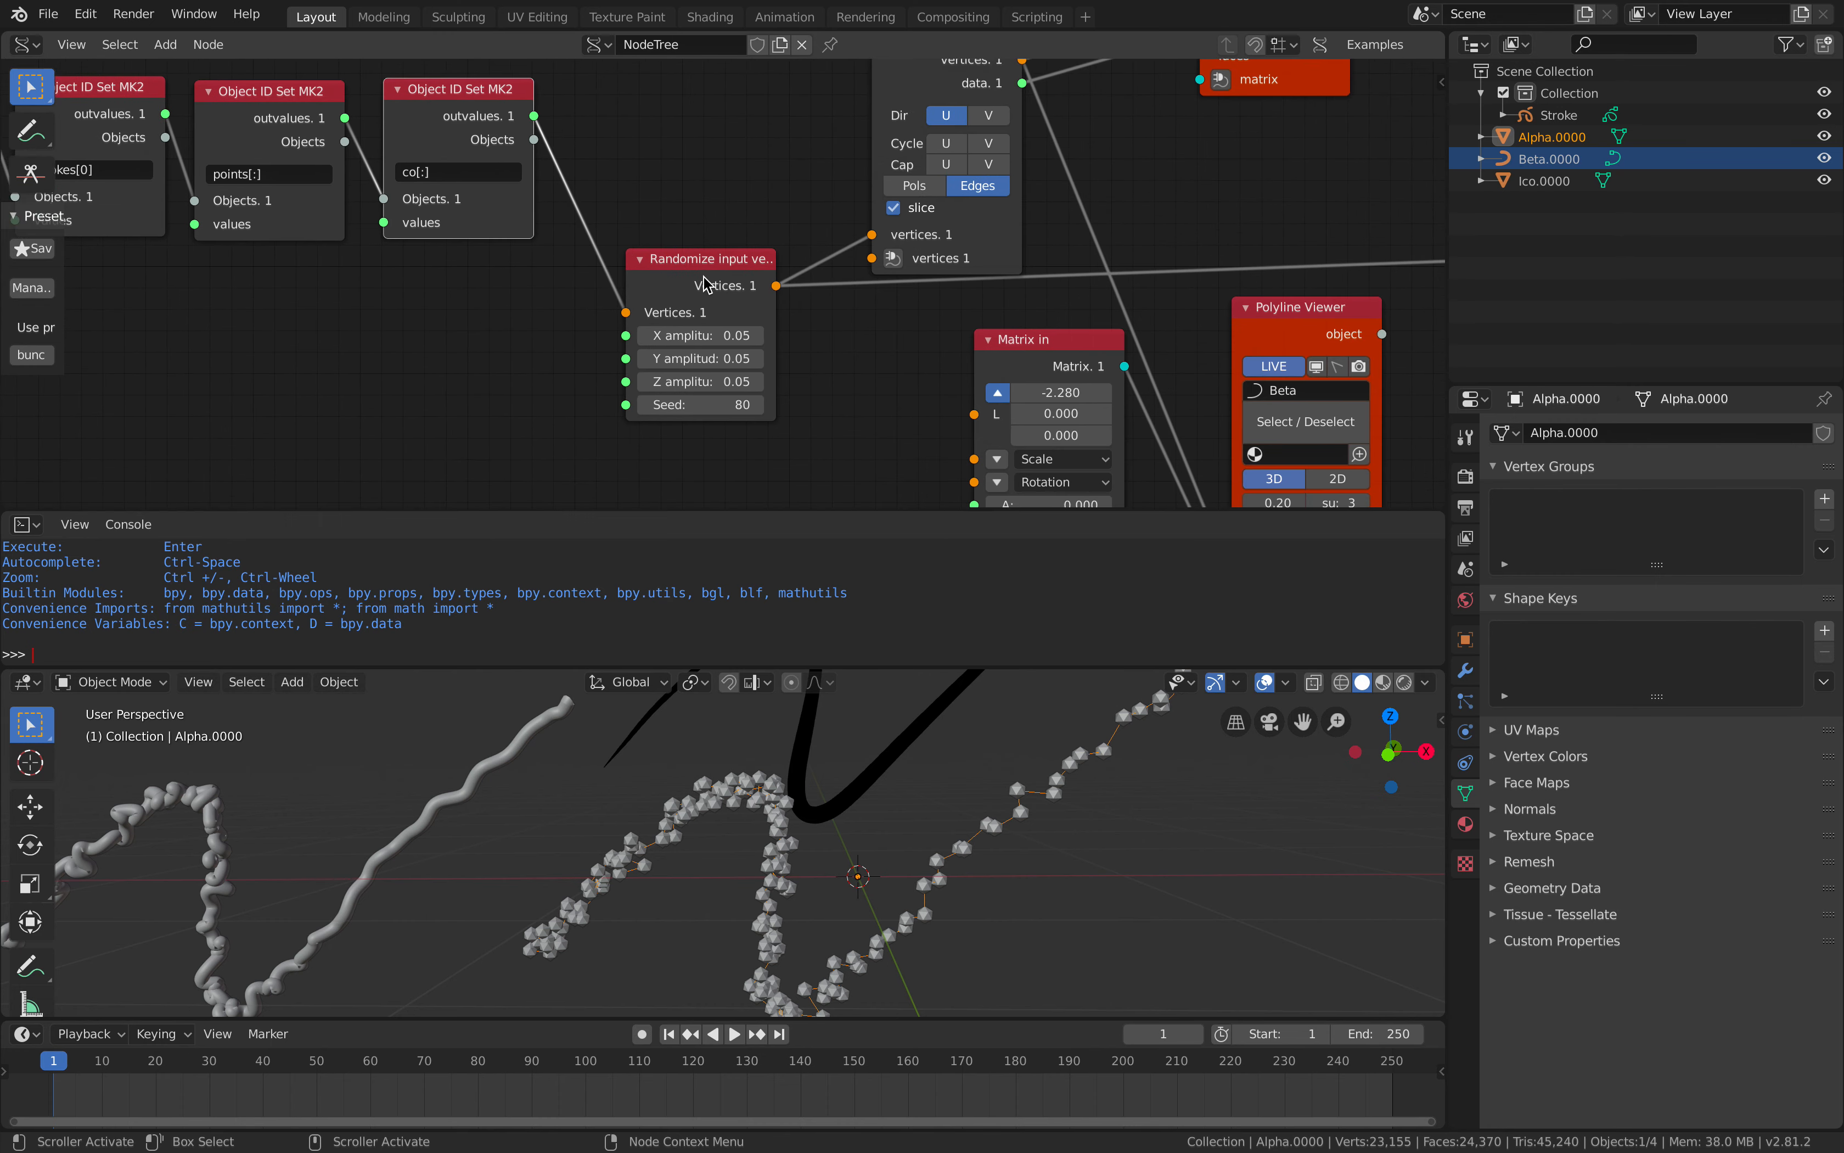
middle_drag(905, 218, 667, 198)
scroll(806, 202, down, 1)
key(ctrl+s)
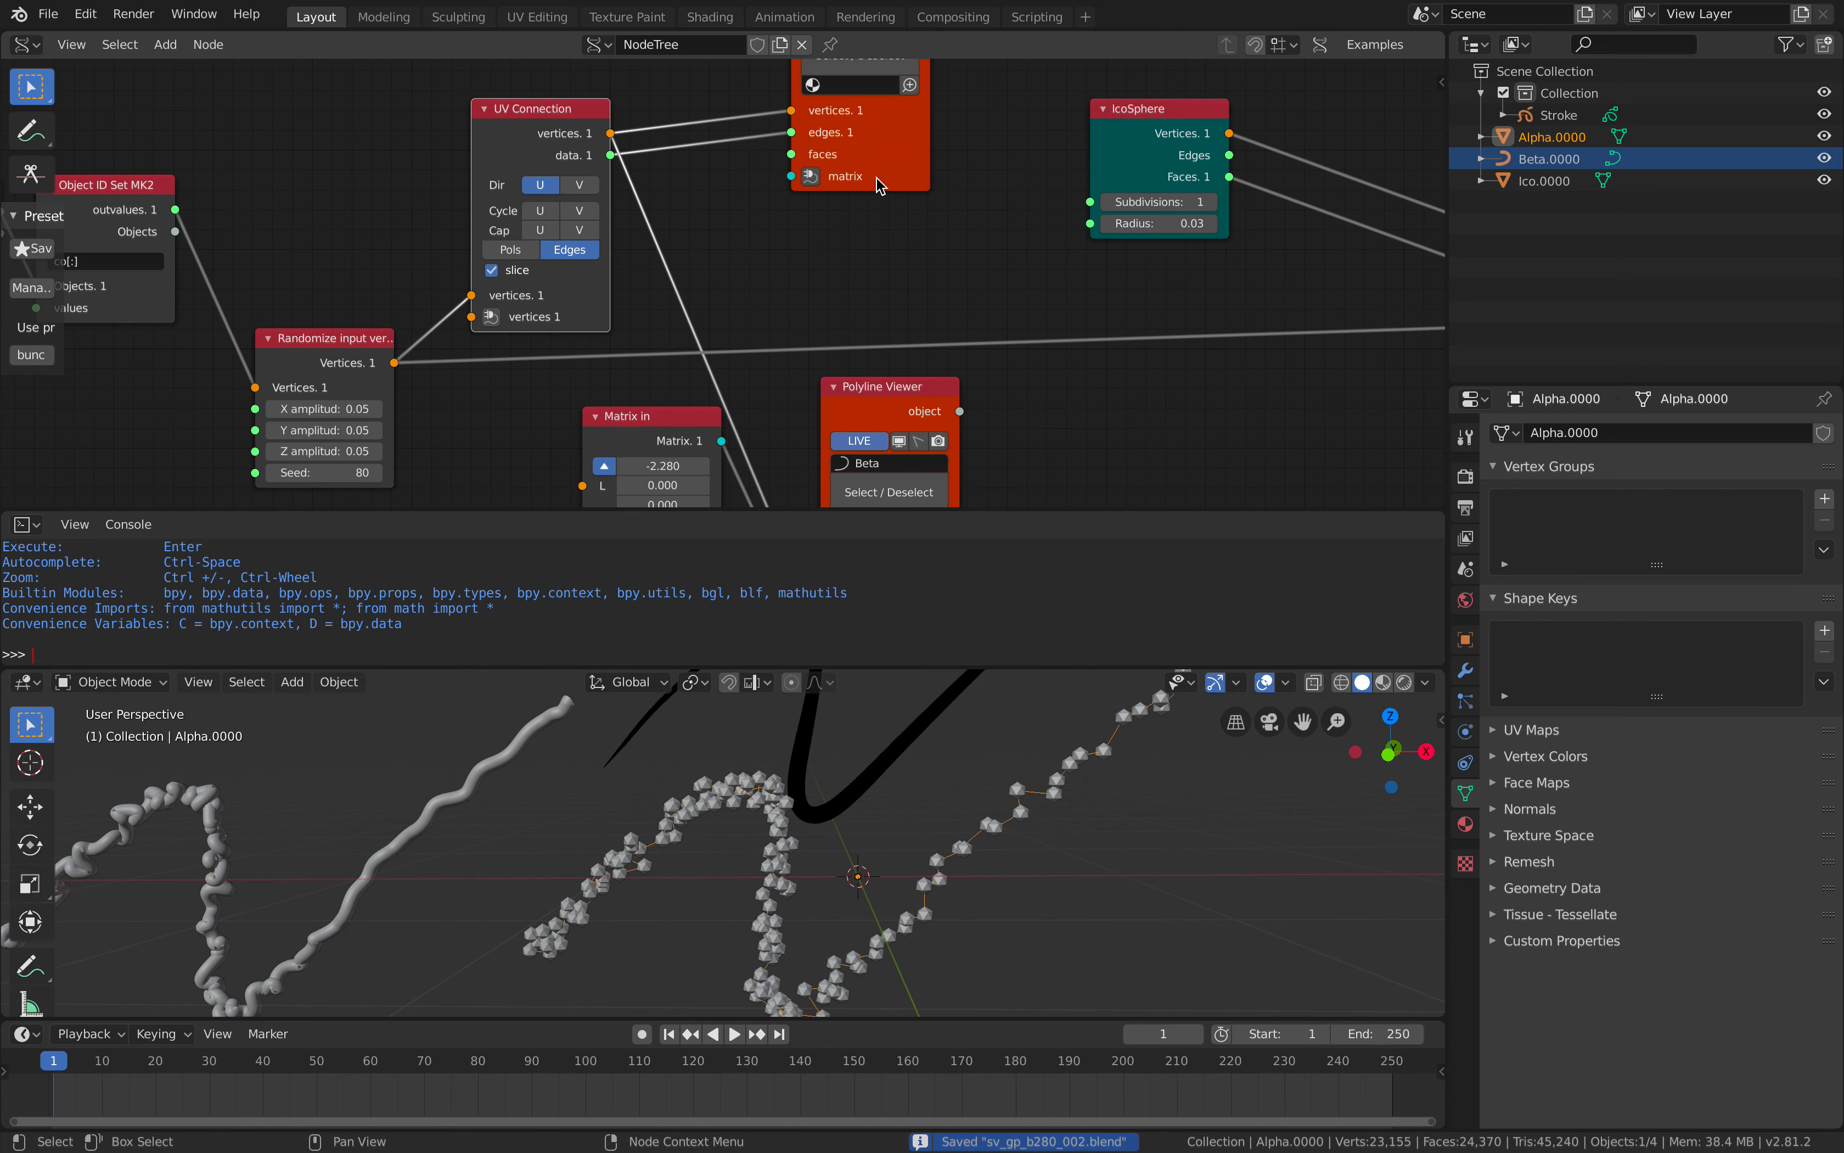
Set the Matrix in node's X location to -2.220 and select the Stroke grease pencil object in the viewport.
middle_drag(798, 213, 779, 67)
drag(618, 269, 570, 320)
scroll(919, 824, down, 2)
shift+middle_drag(918, 823, 953, 809)
click(934, 756)
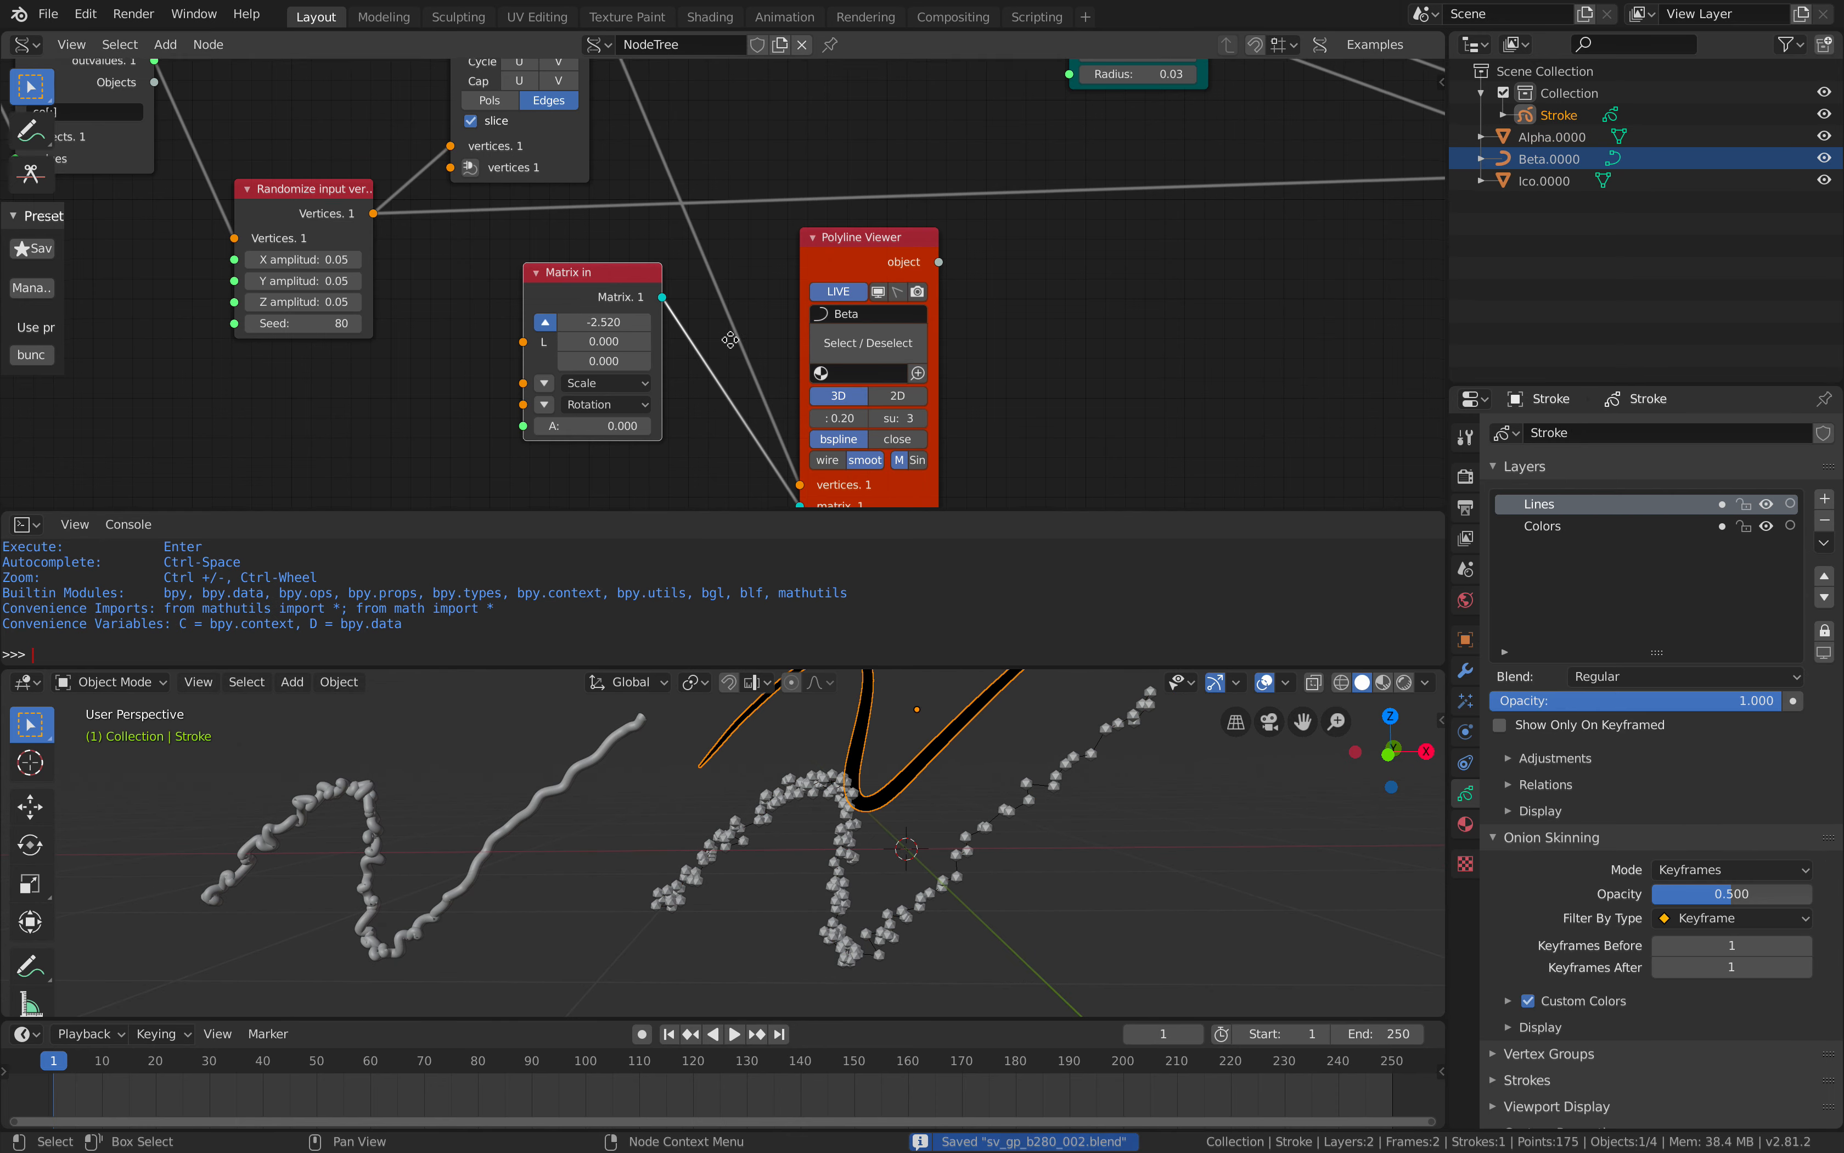
middle_drag(708, 342, 716, 307)
drag(604, 289, 650, 289)
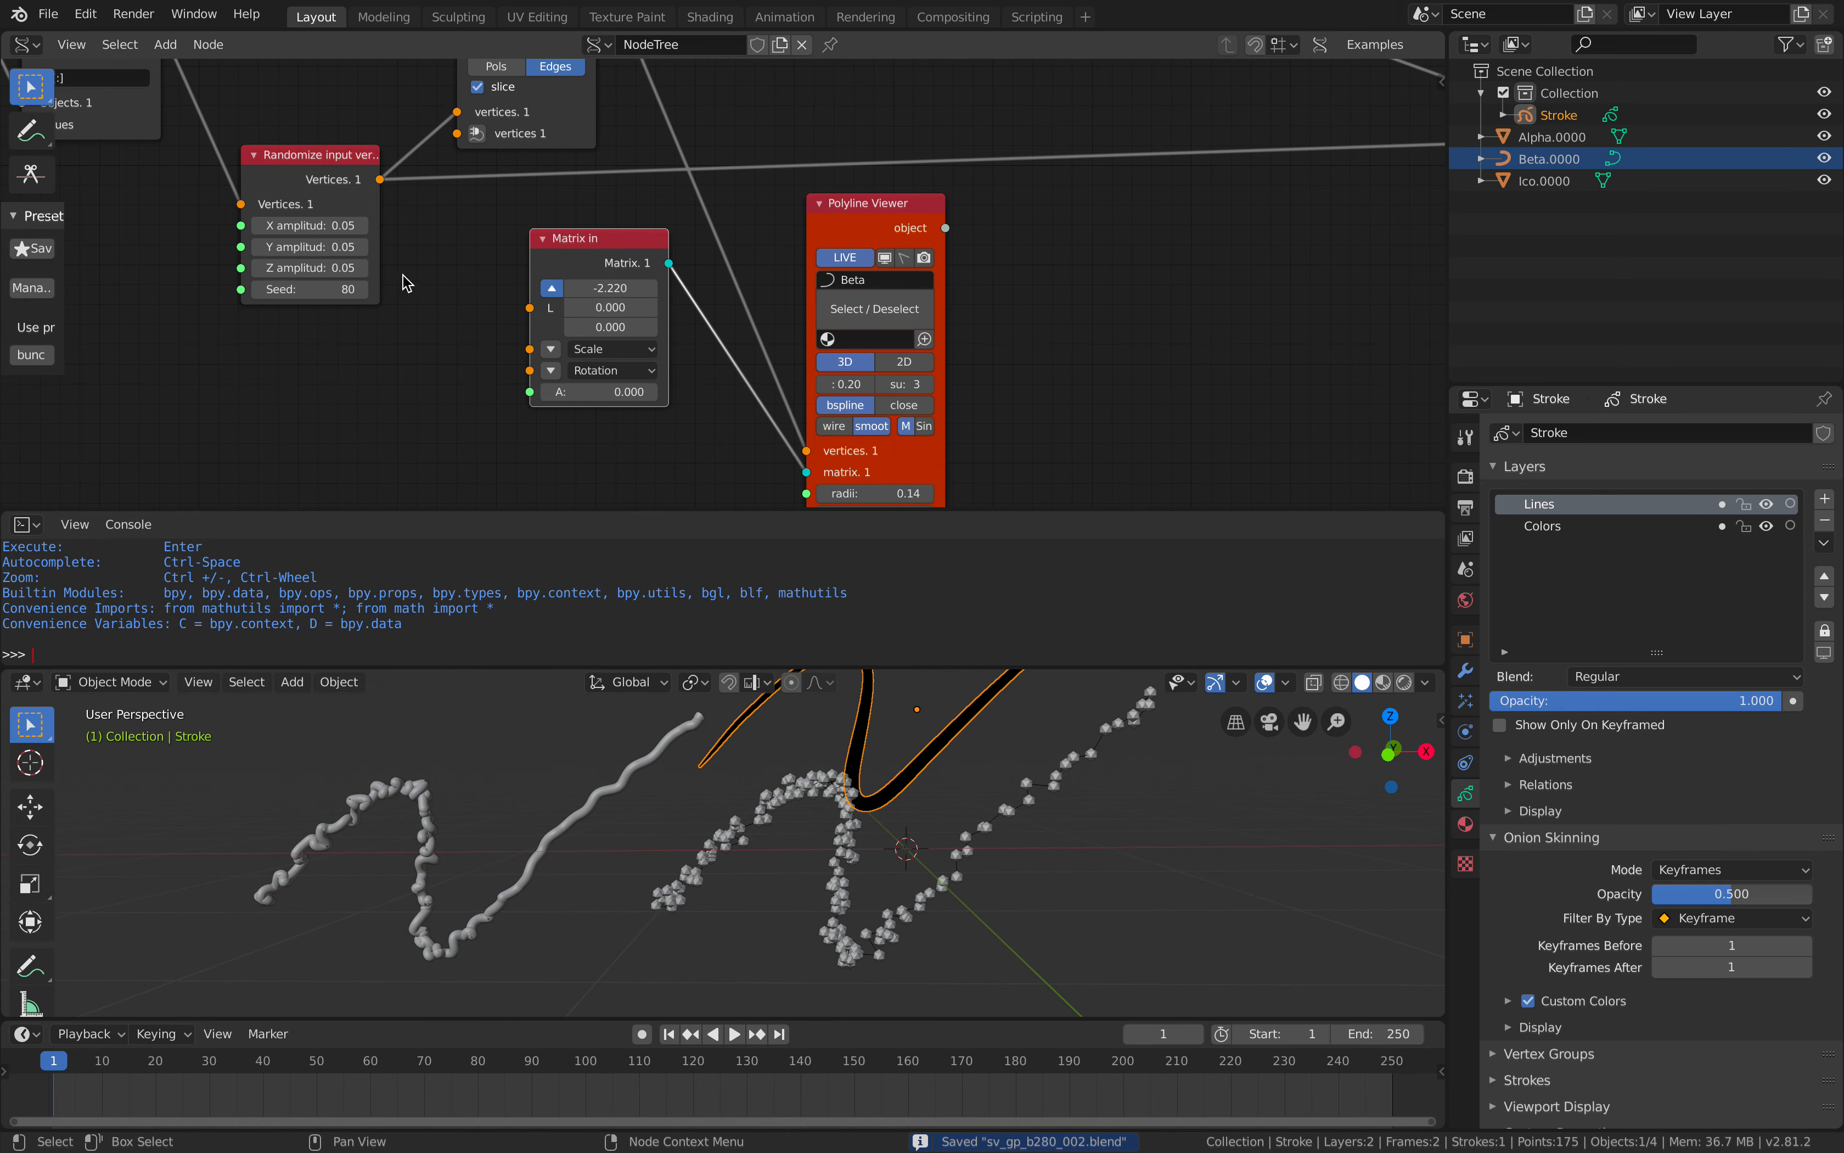
Set the Randomize node's X amplitude to 0.17 and its Y and Z amplitudes to 0.29.
drag(336, 219, 463, 371)
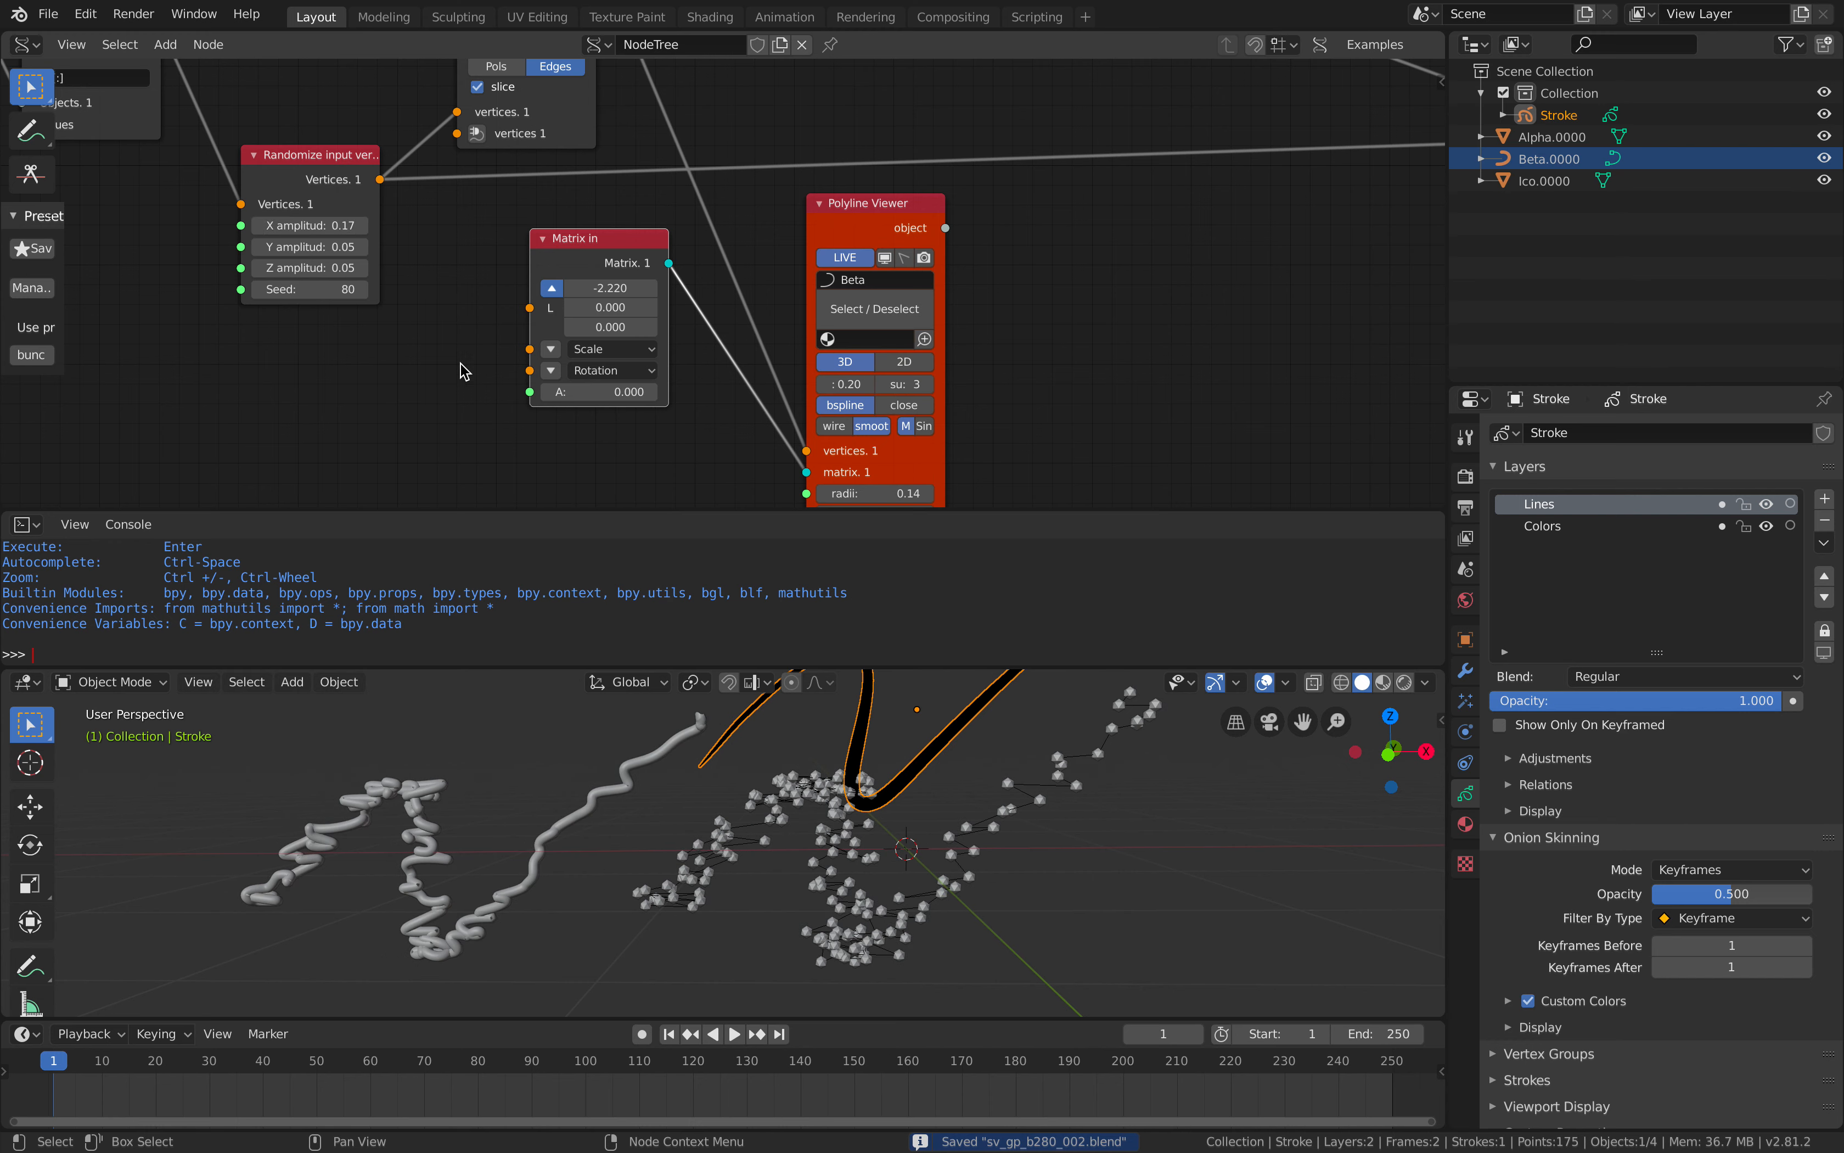
drag(359, 247, 427, 267)
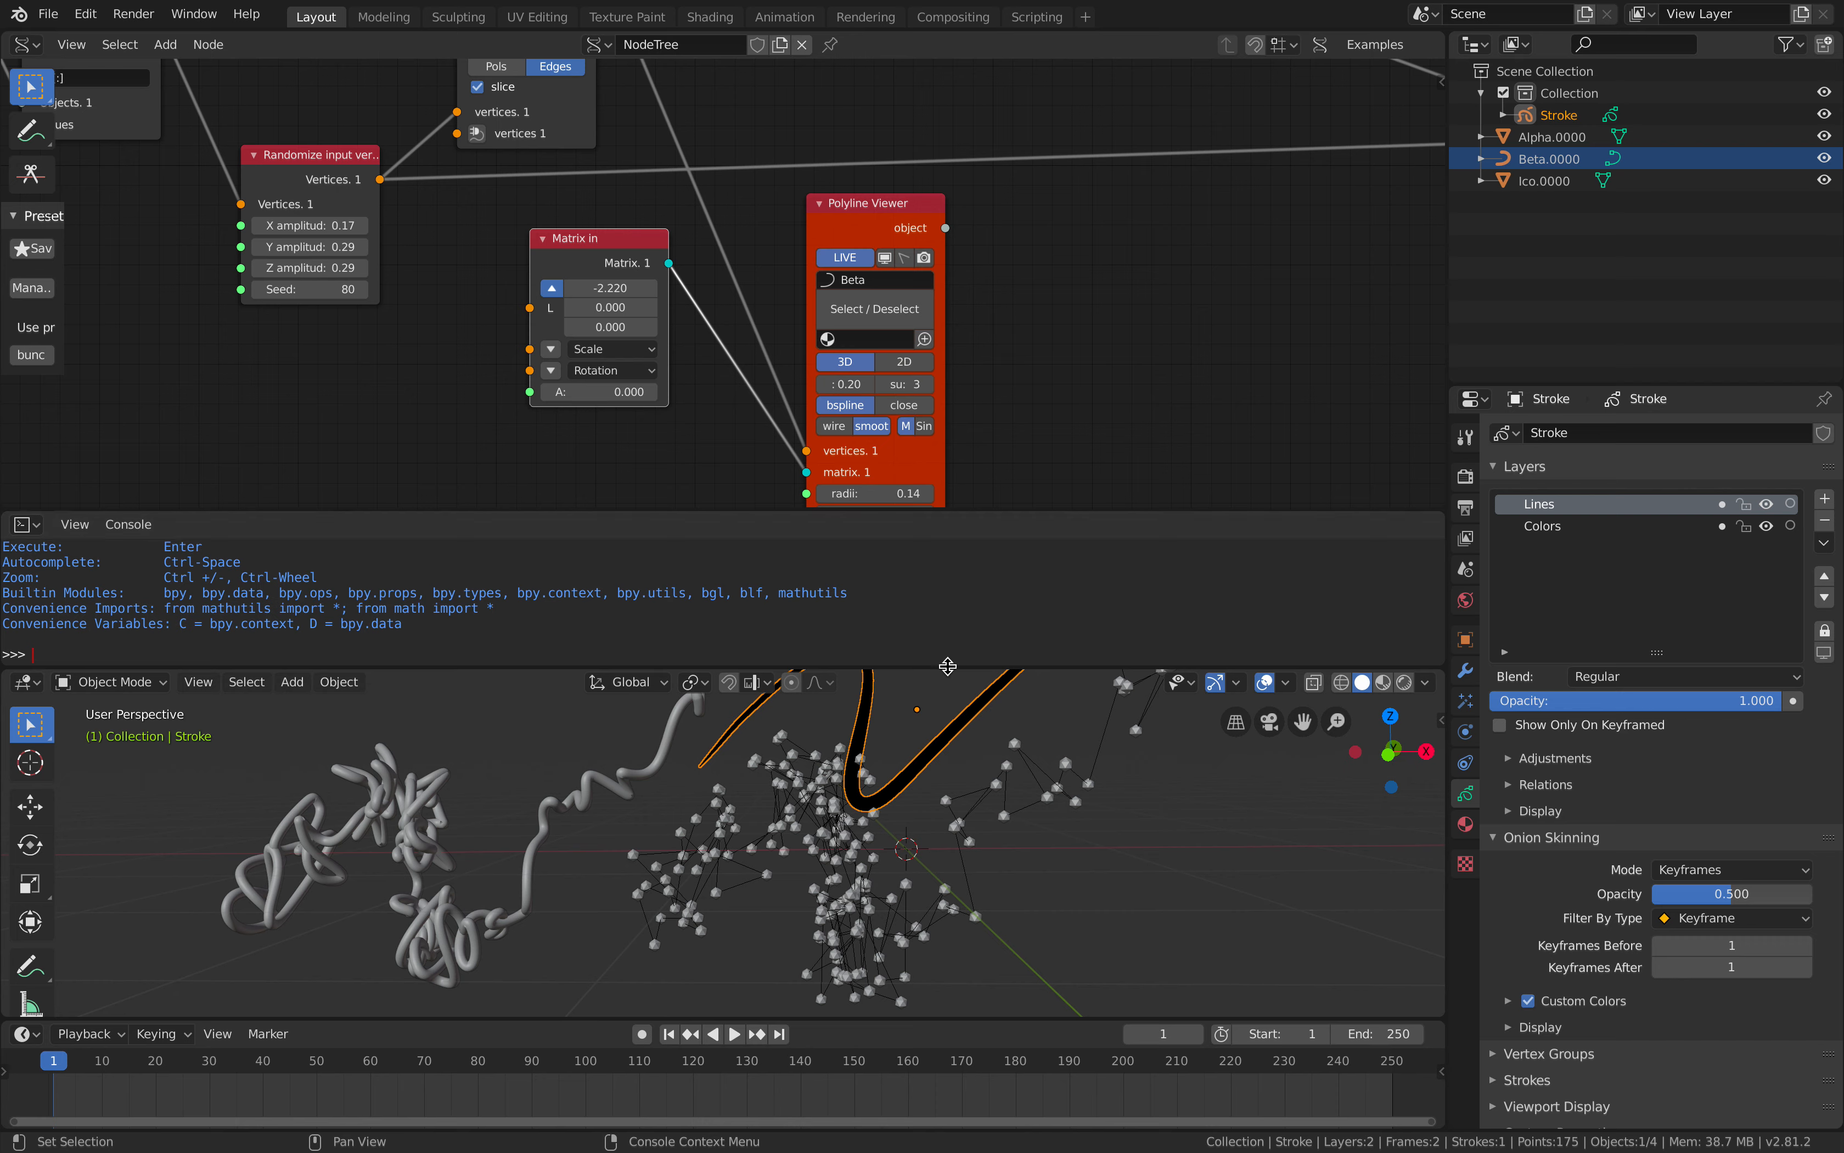
Resize the editor areas to give the 3D viewport, console and timeline more height, and save the file.
drag(948, 665, 947, 627)
middle_drag(991, 808, 884, 807)
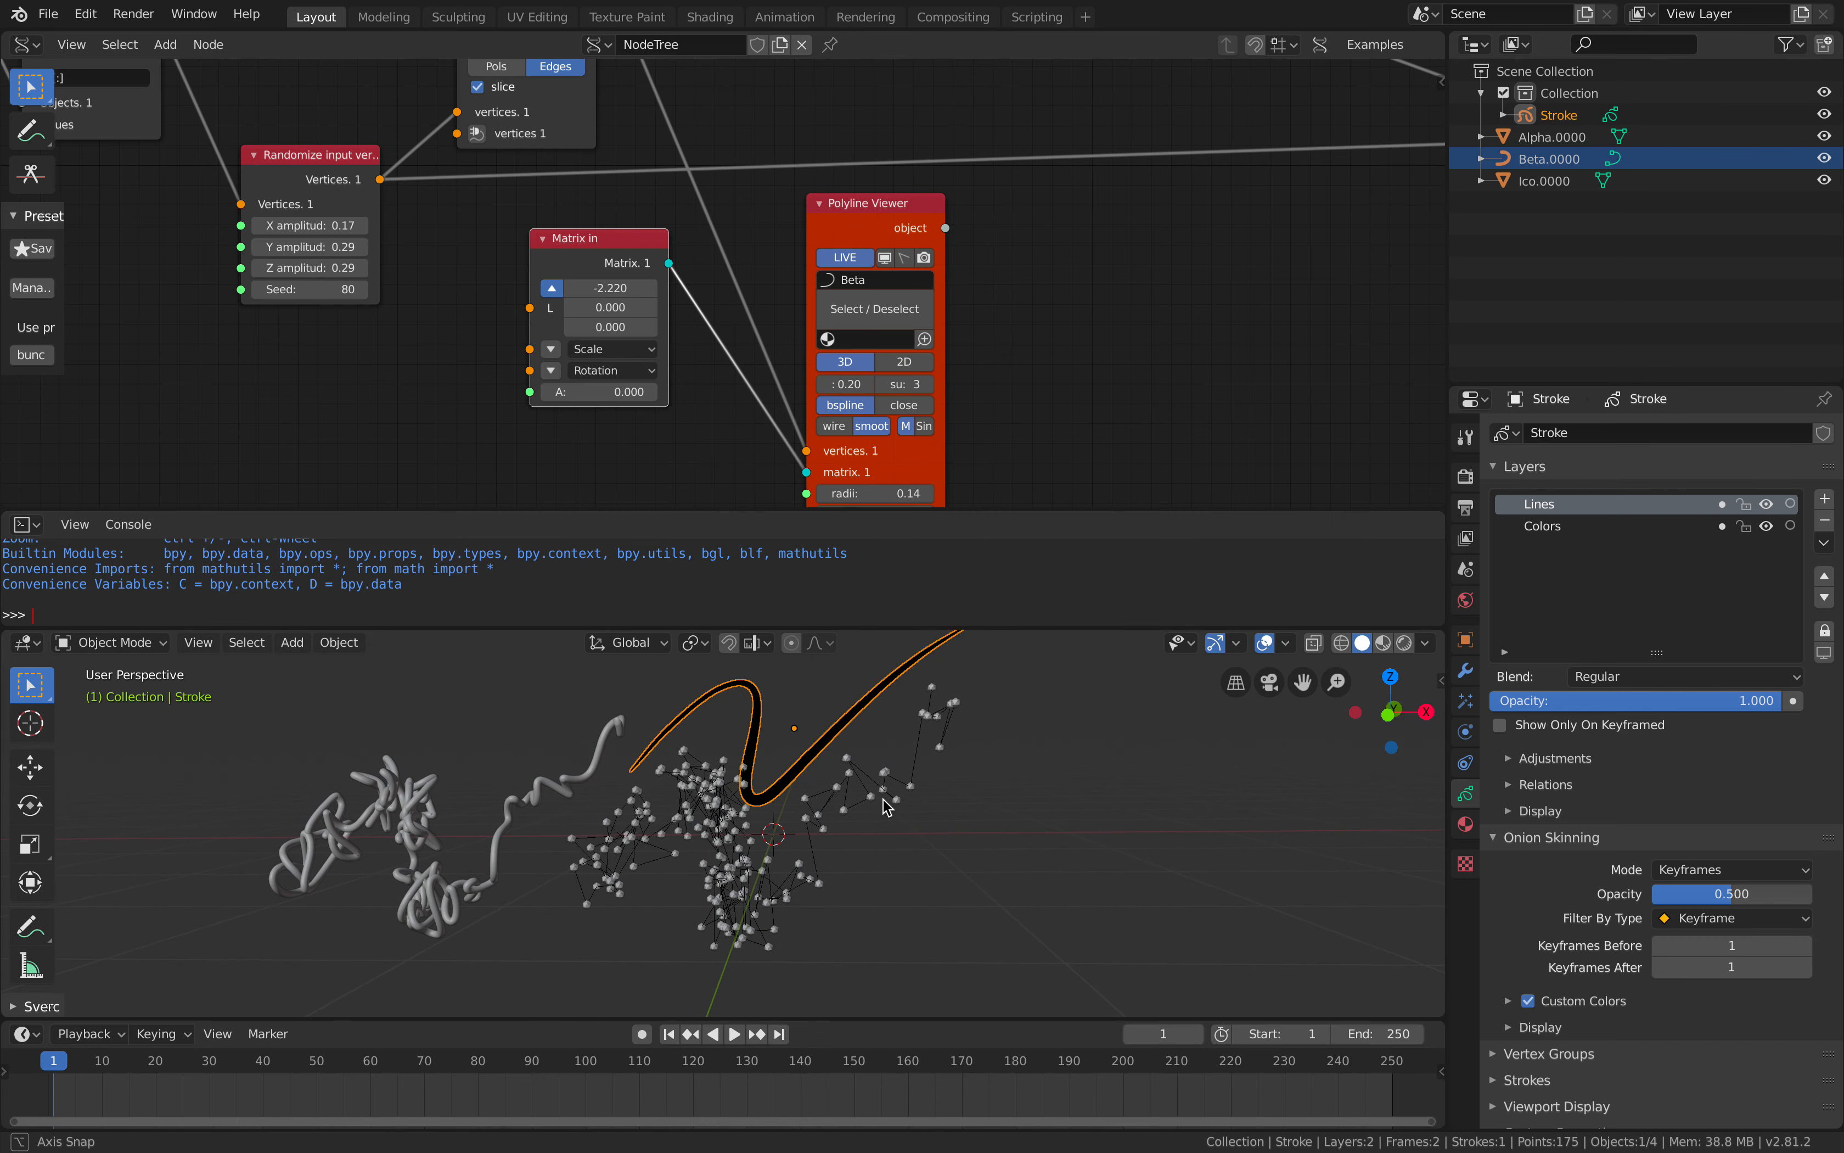
key(ctrl+s)
drag(175, 512, 175, 457)
drag(432, 1020, 432, 965)
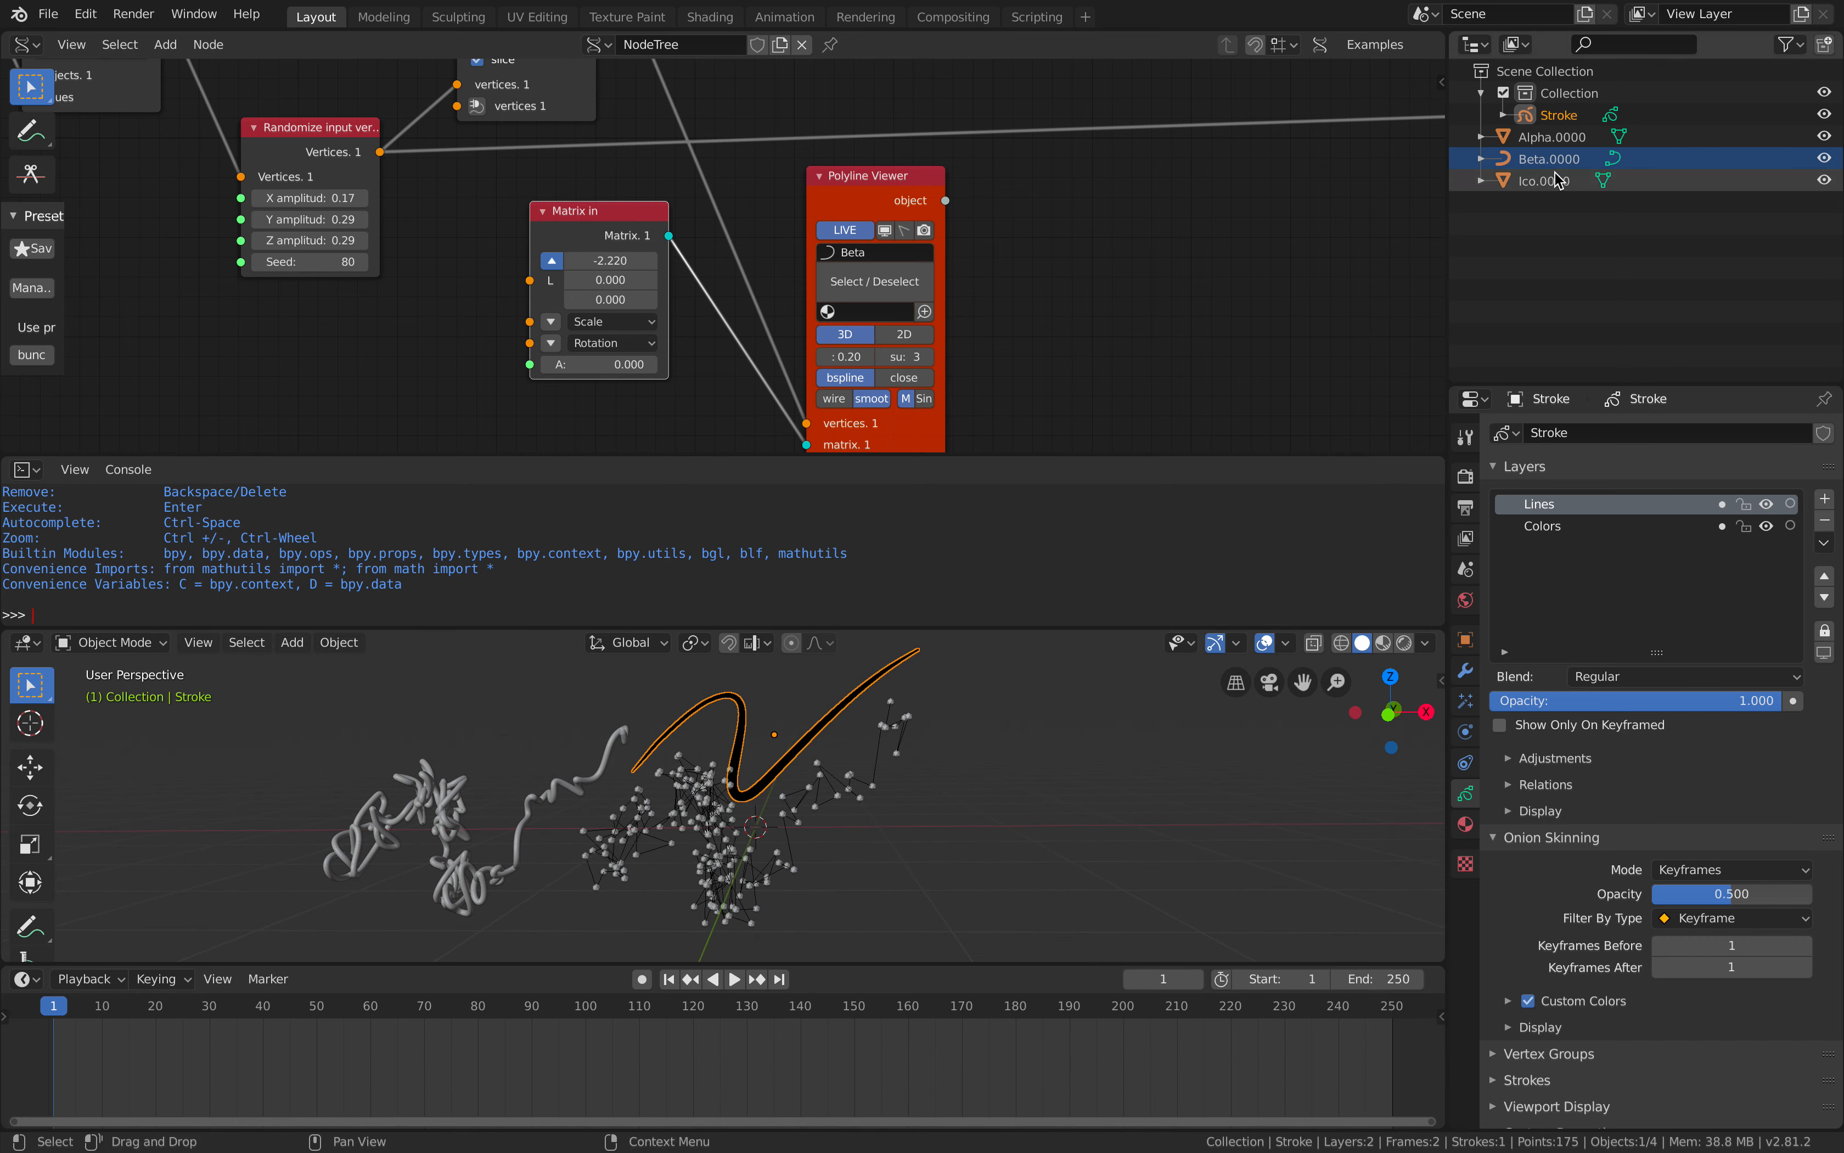
Select the Stroke grease pencil object and switch it to Draw mode.
click(1550, 116)
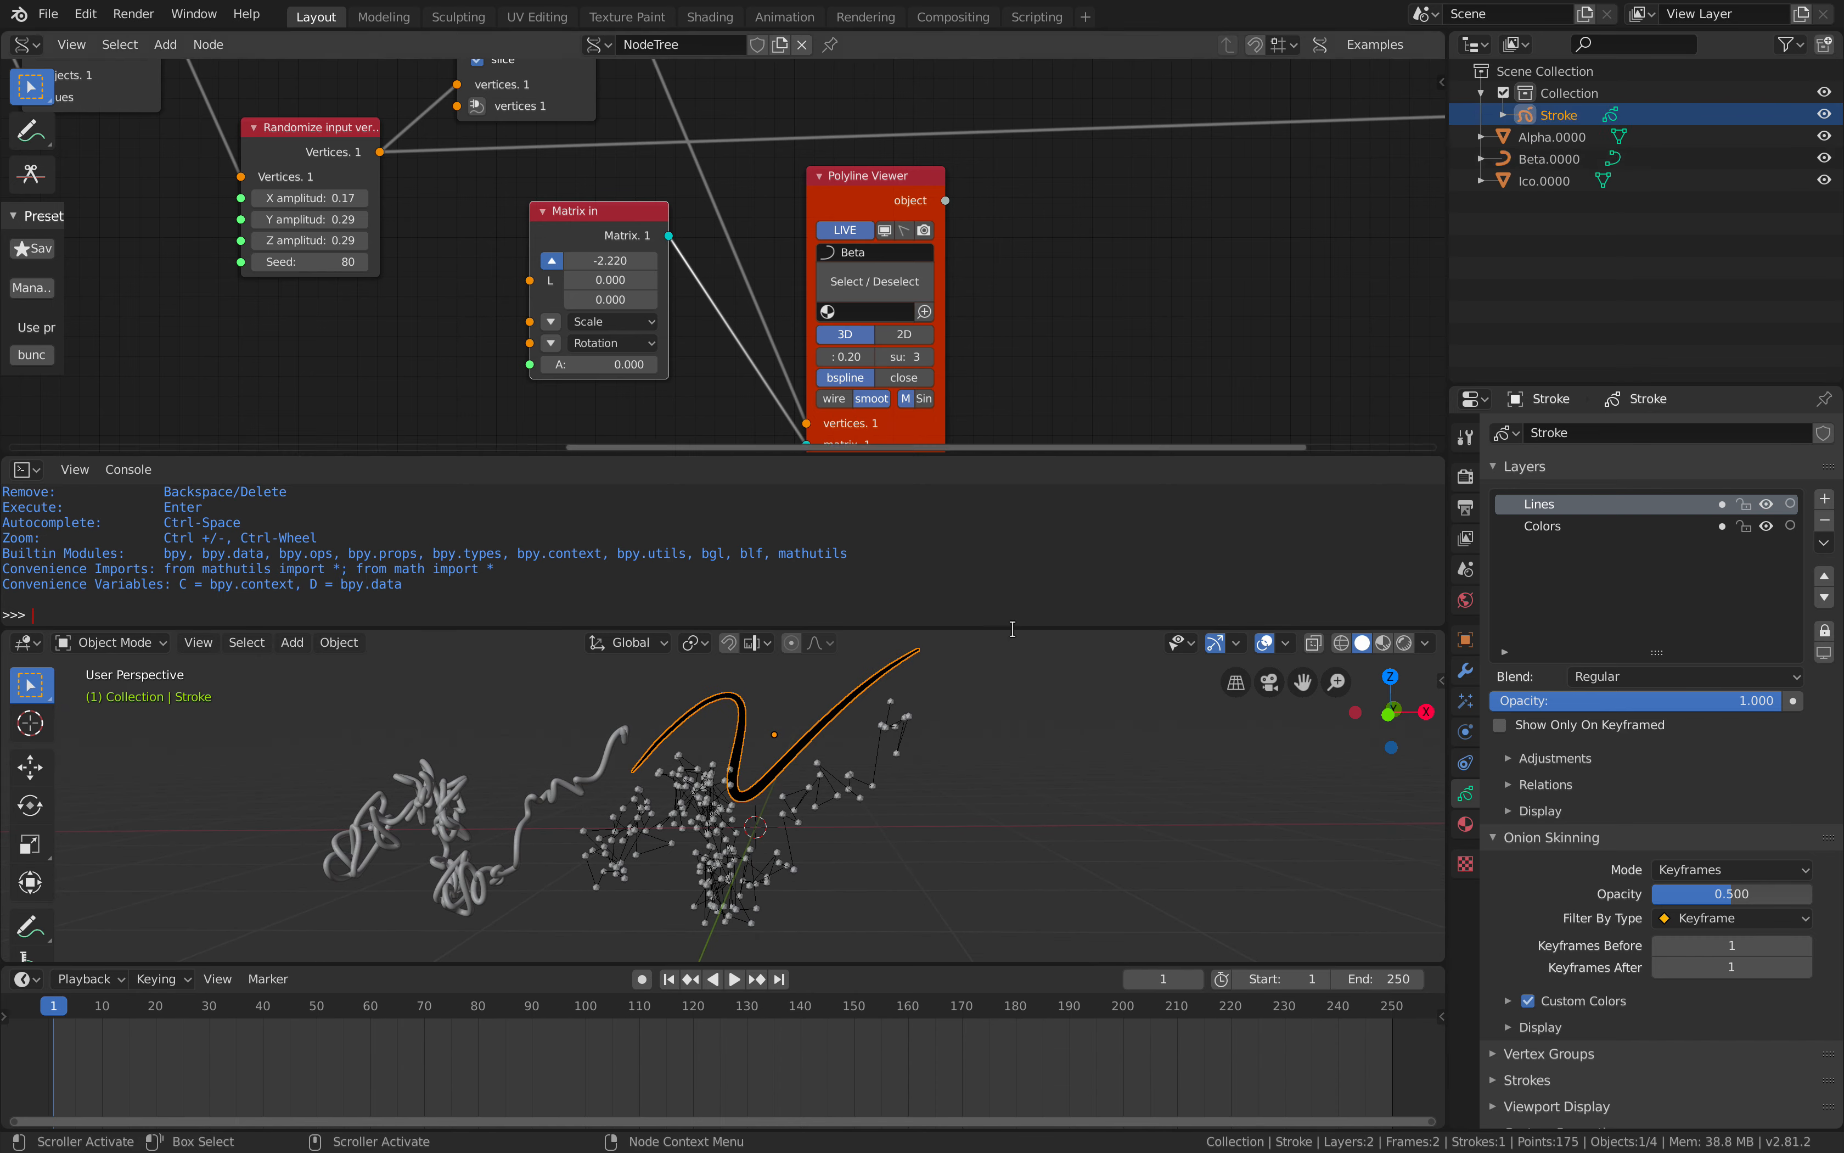
click(130, 644)
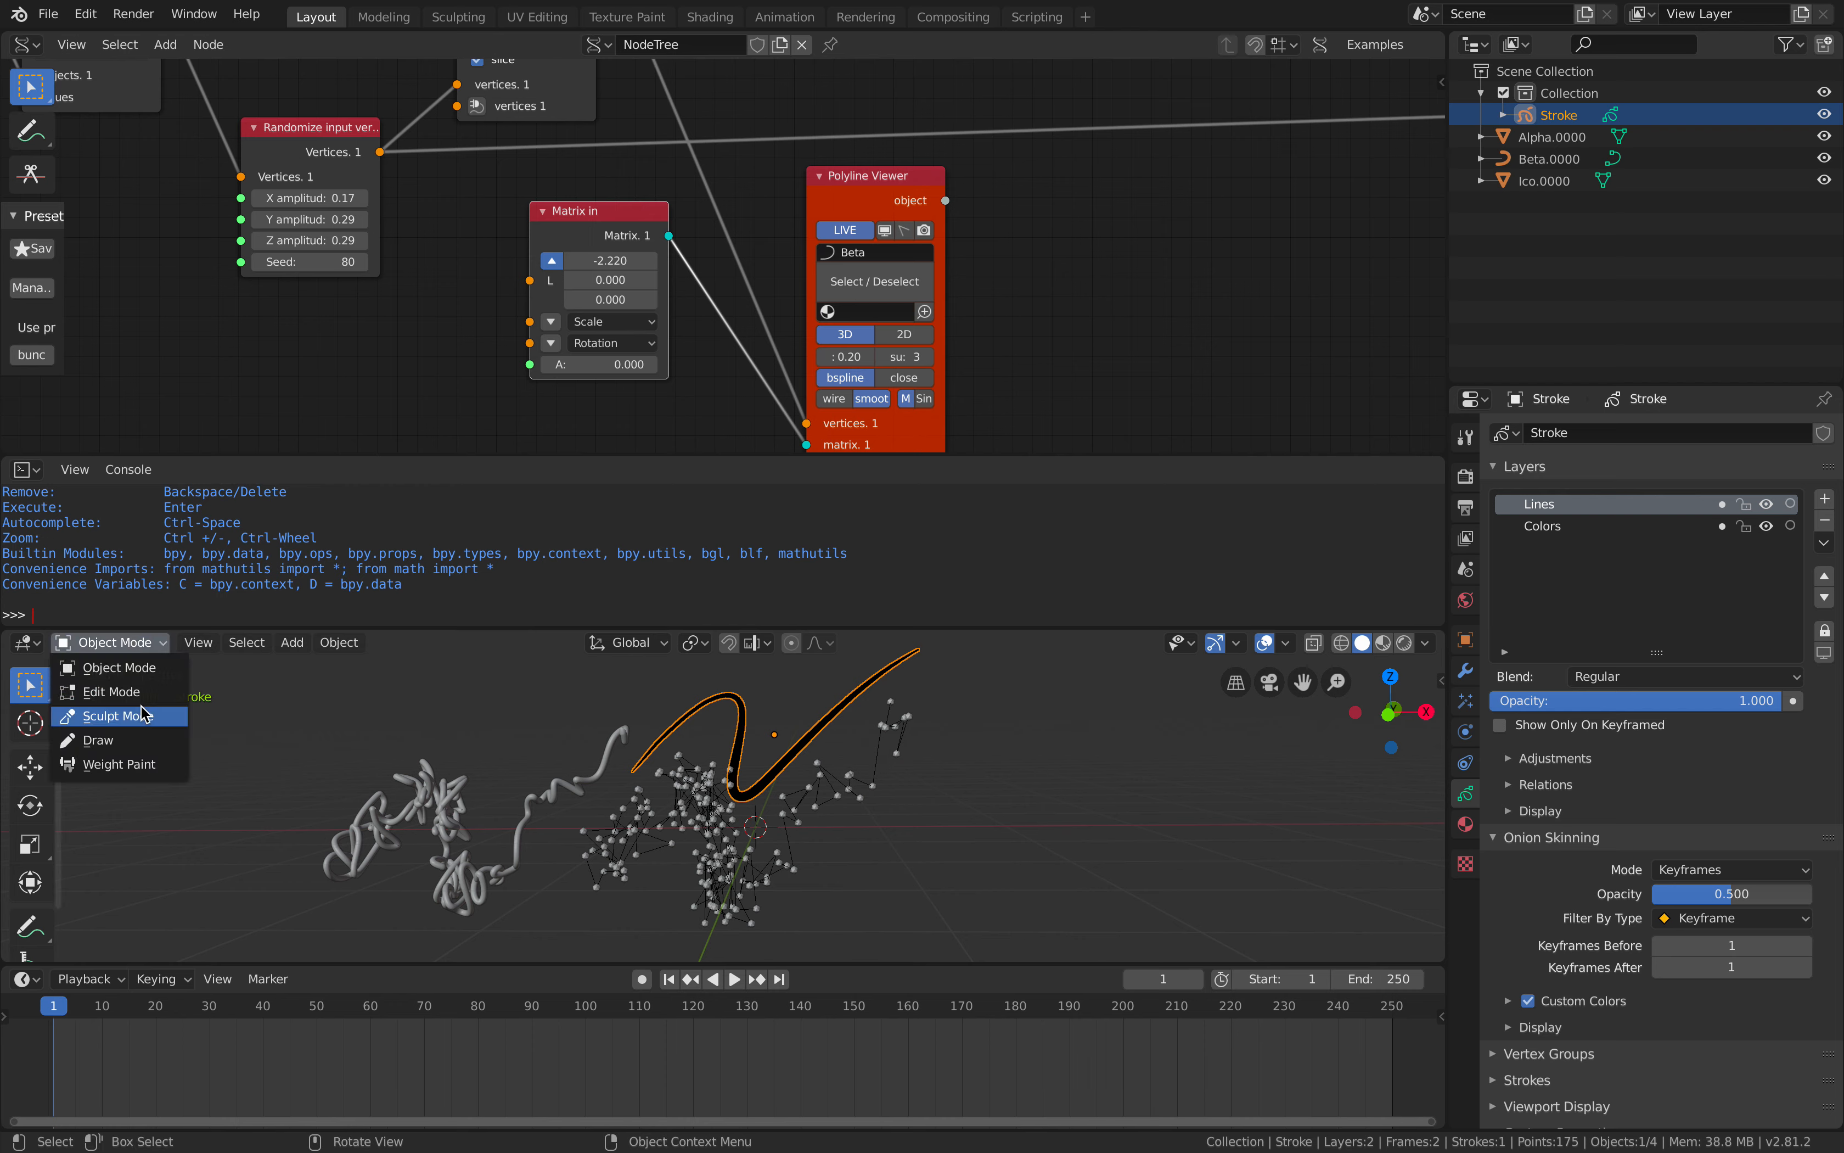
click(107, 741)
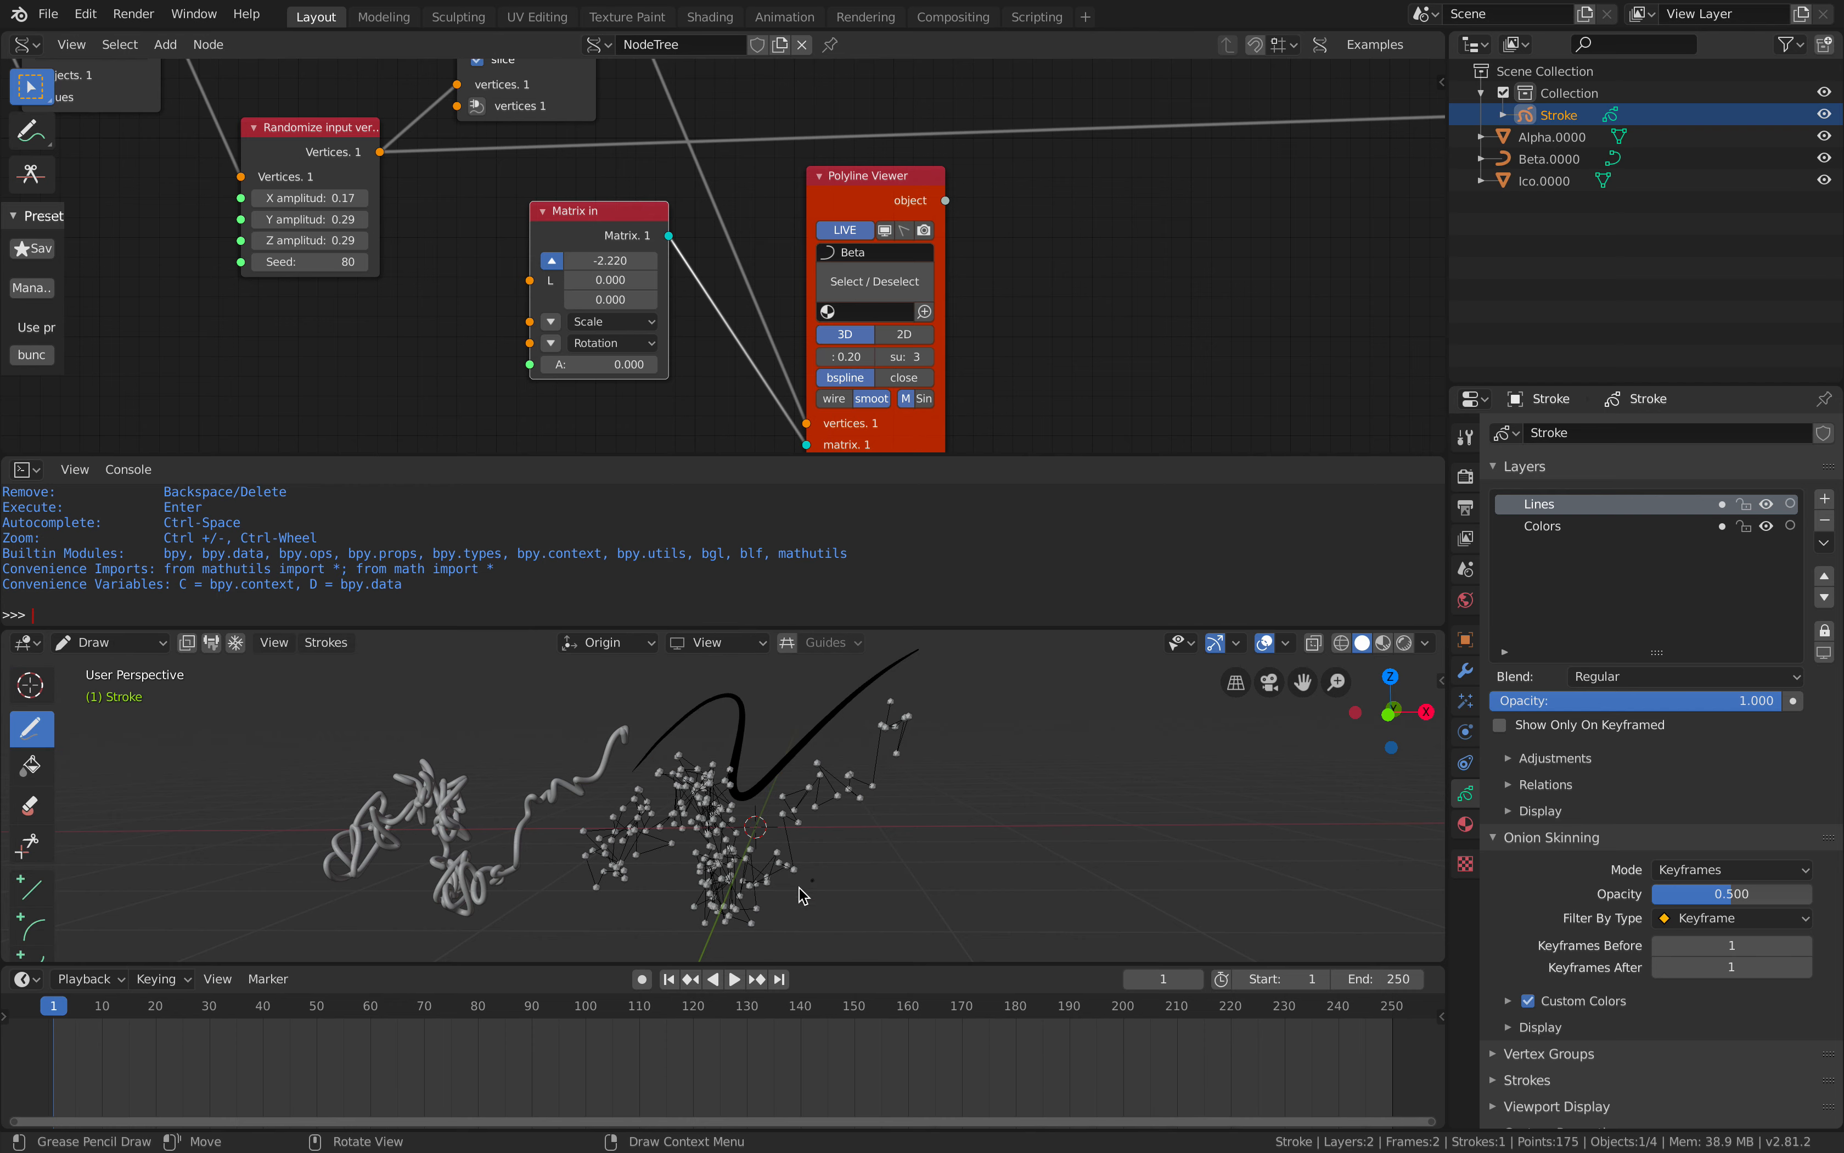
Go to frame 10, stop playback and draw an S-shaped grease pencil stroke beside the existing shapes.
click(104, 1010)
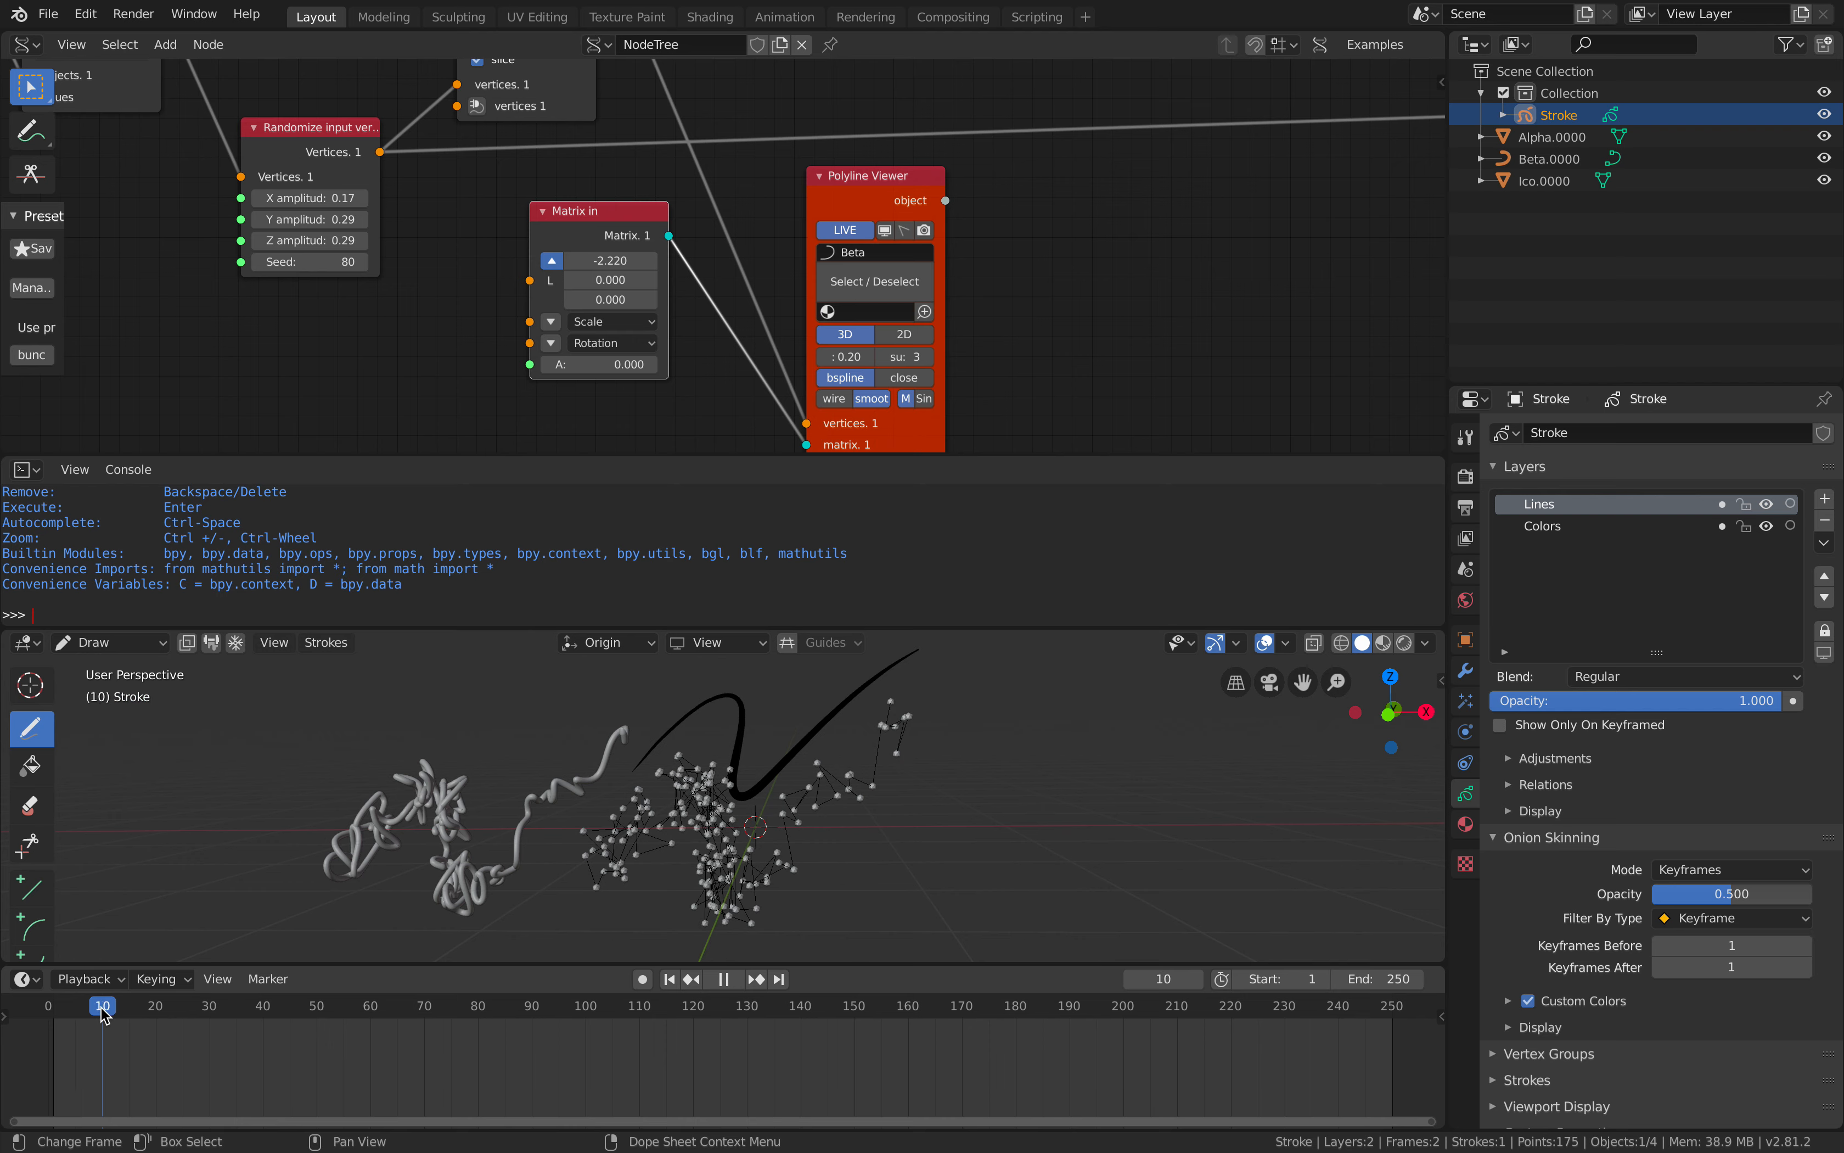
key(space)
scroll(457, 867, down, 2)
middle_drag(625, 807, 755, 831)
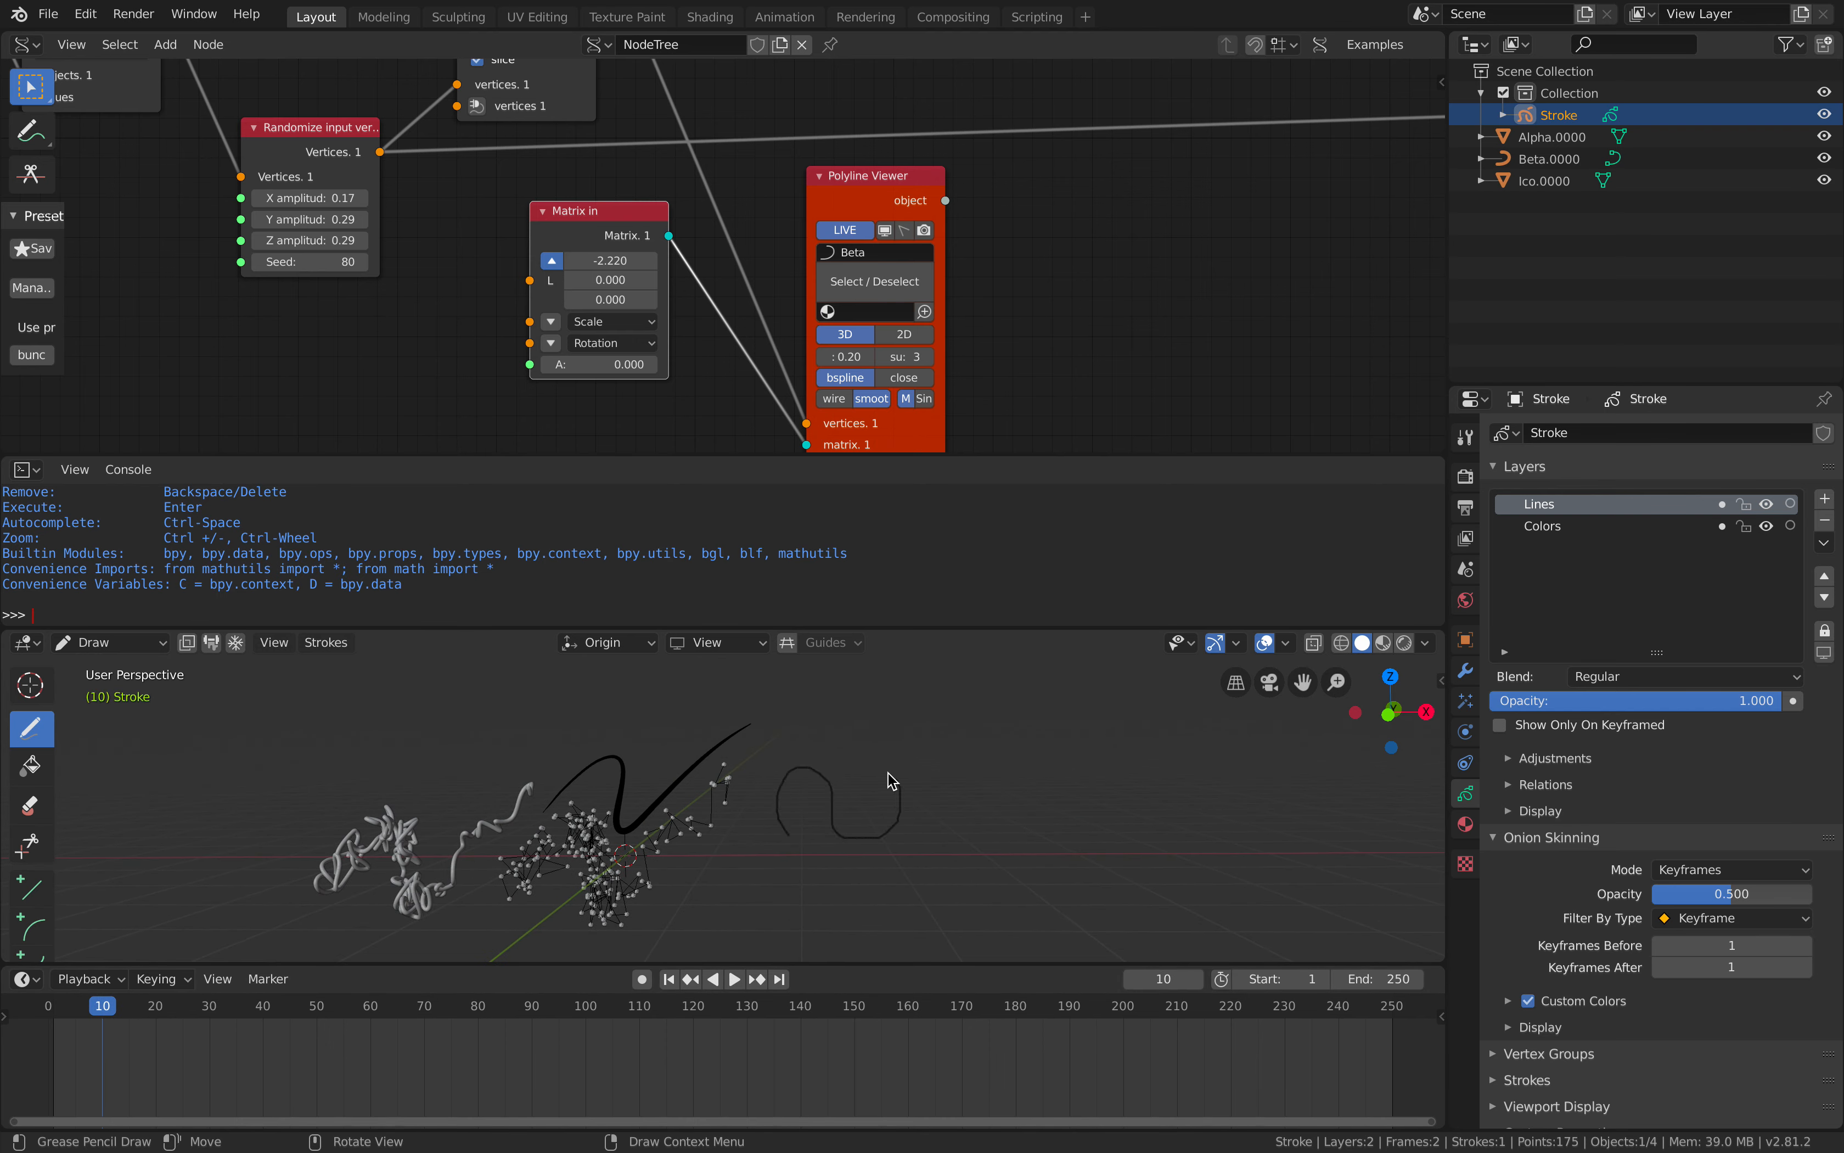
drag(922, 712, 922, 713)
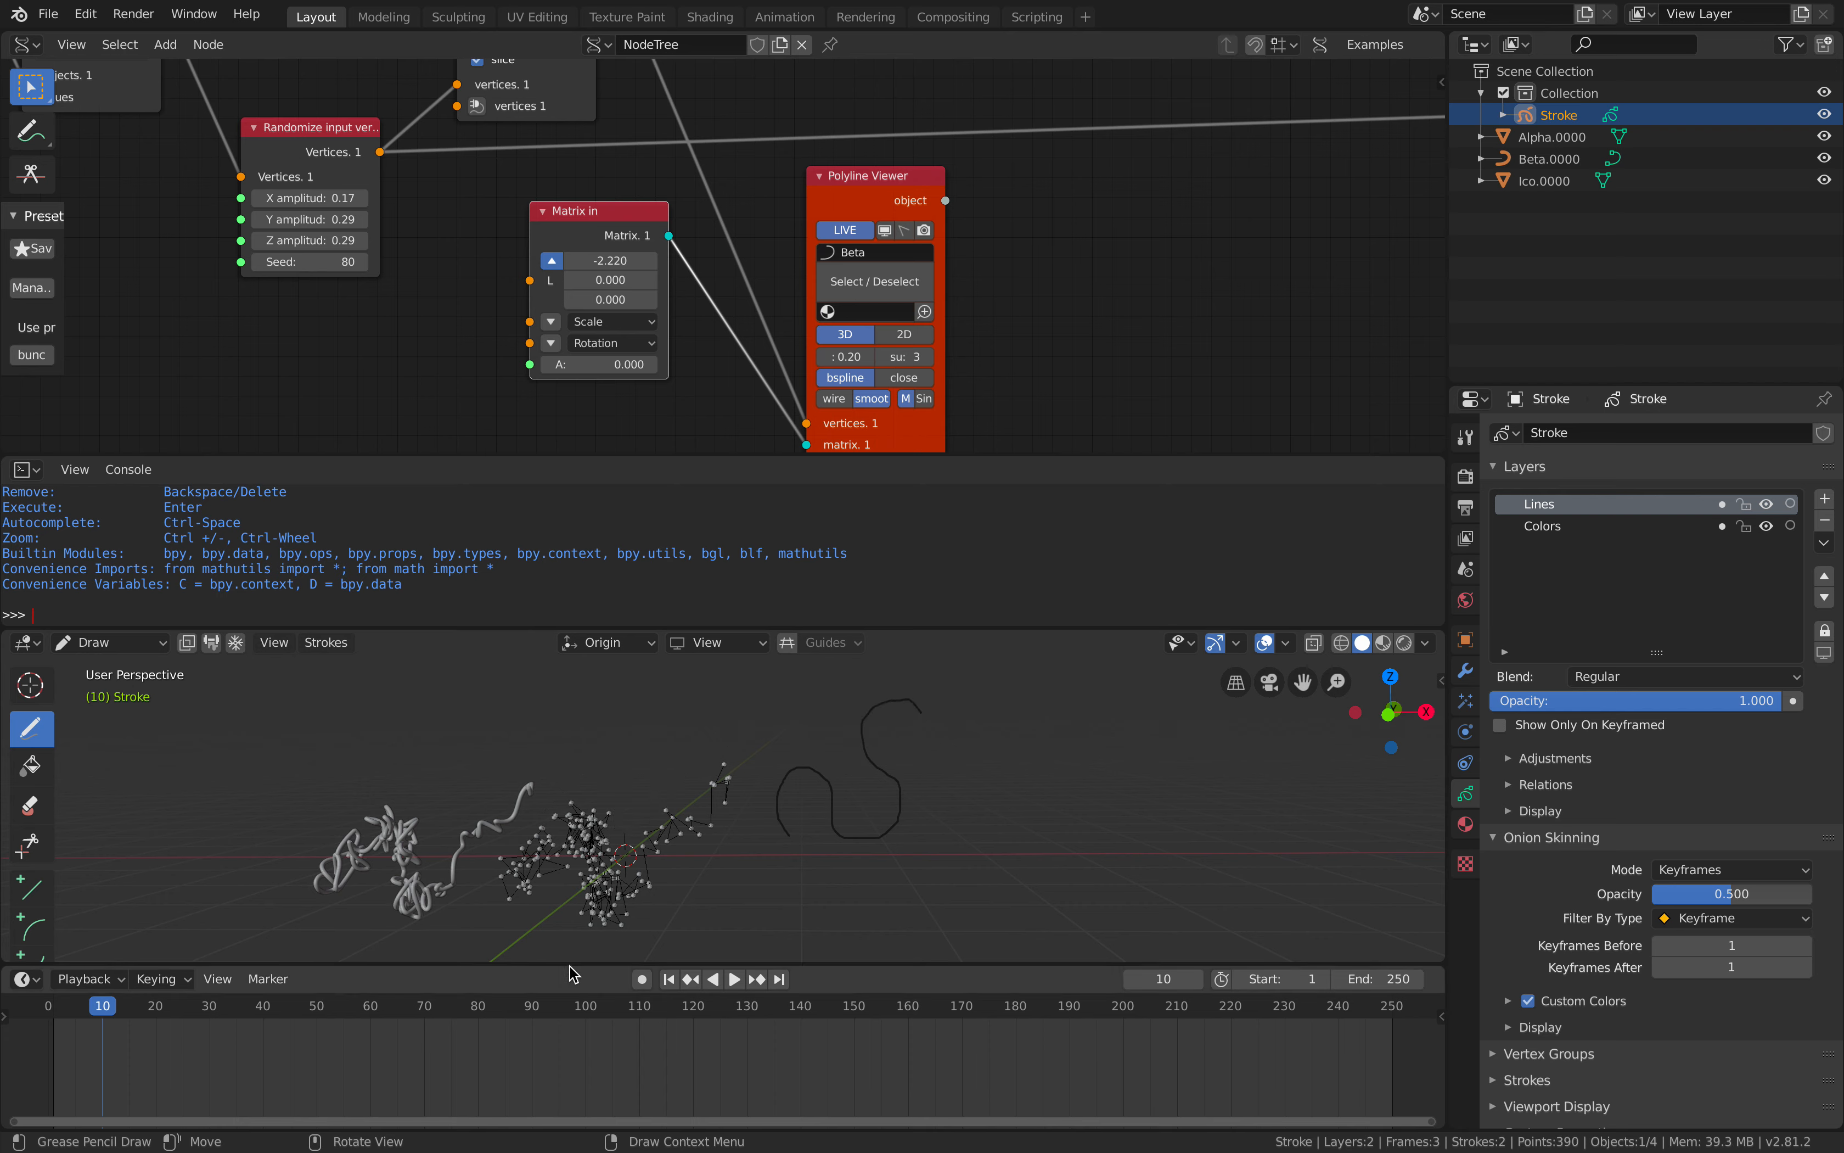
Step back and forth through the frames around frame 10 to compare the original stroke with the new drawing.
key(Right)
key(Right)
key(Right)
key(Left)
key(Left)
key(Left)
key(Left)
key(Left)
key(Left)
key(Right)
key(Right)
key(Right)
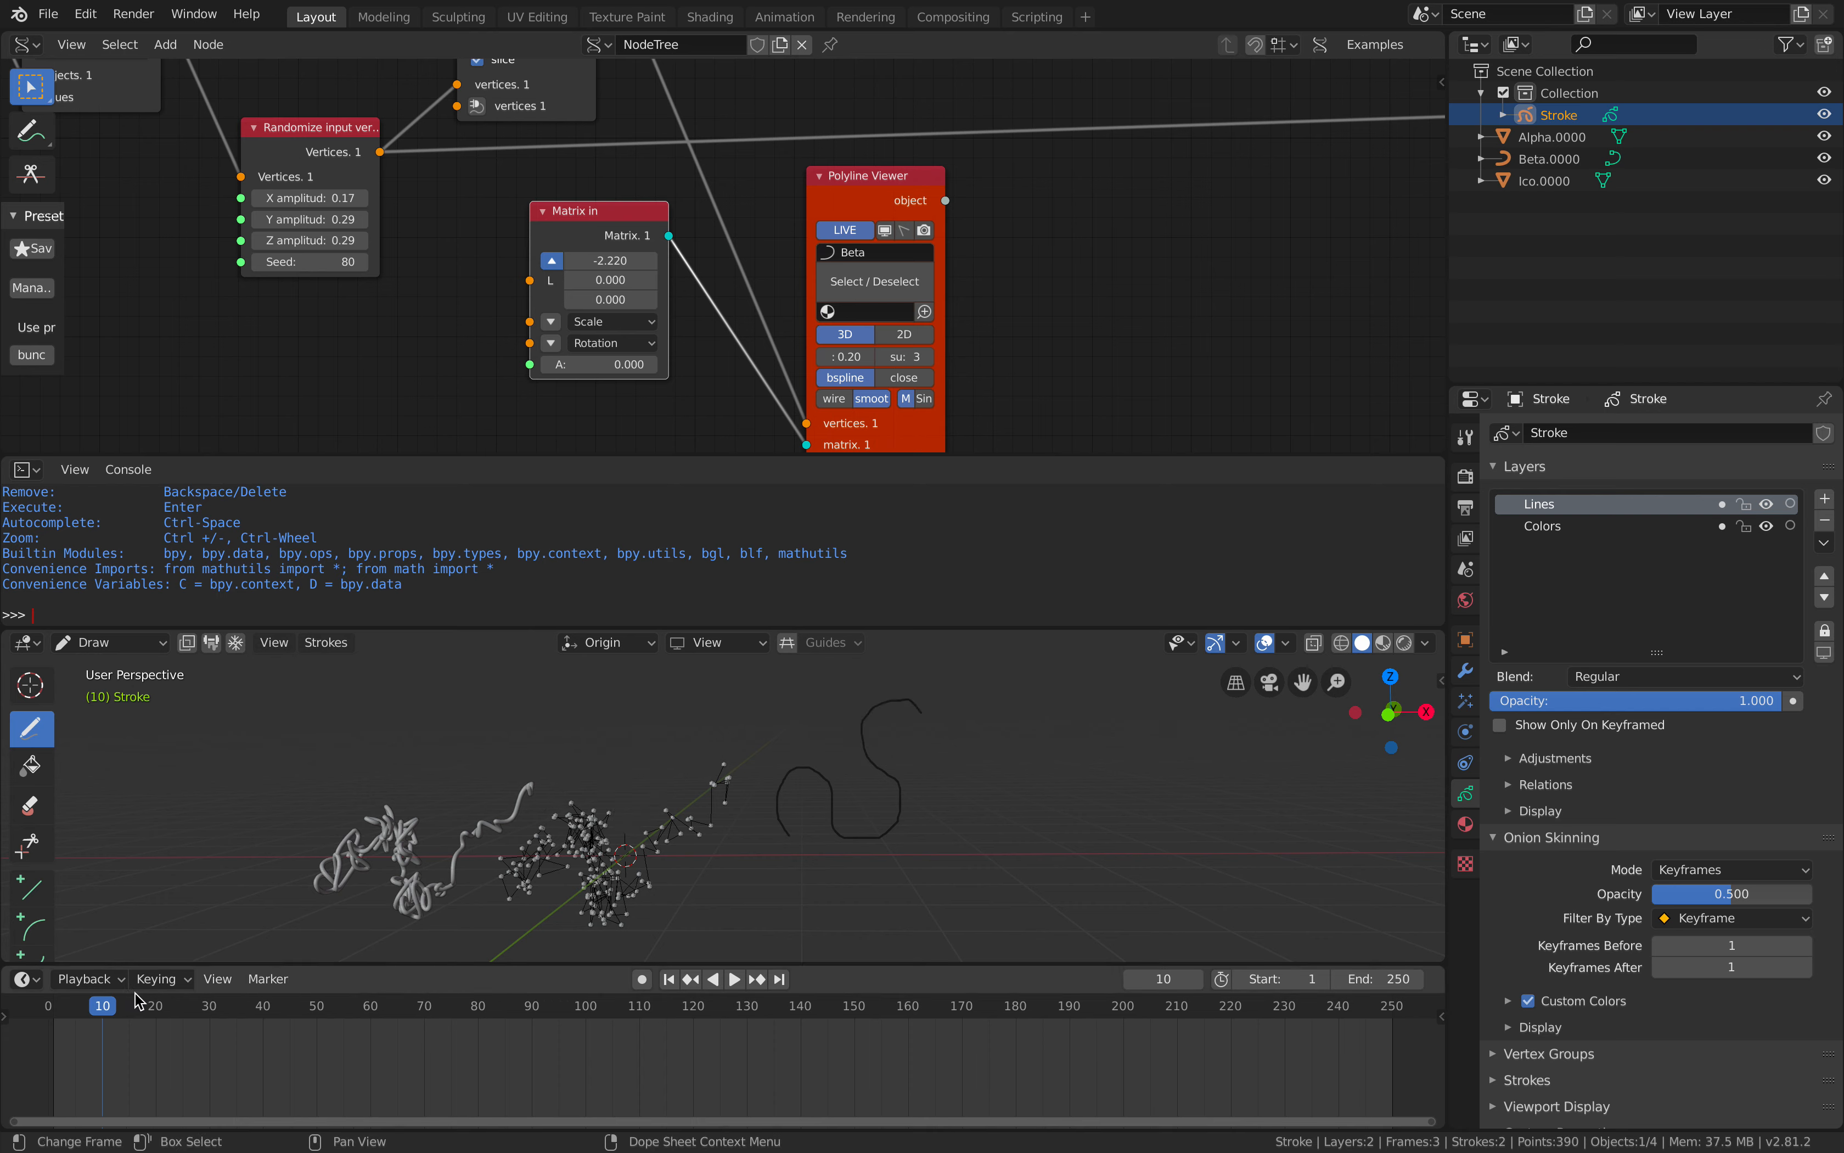
key(Right)
key(Right)
key(Left)
key(Left)
key(Left)
key(Left)
key(Right)
key(Right)
key(Left)
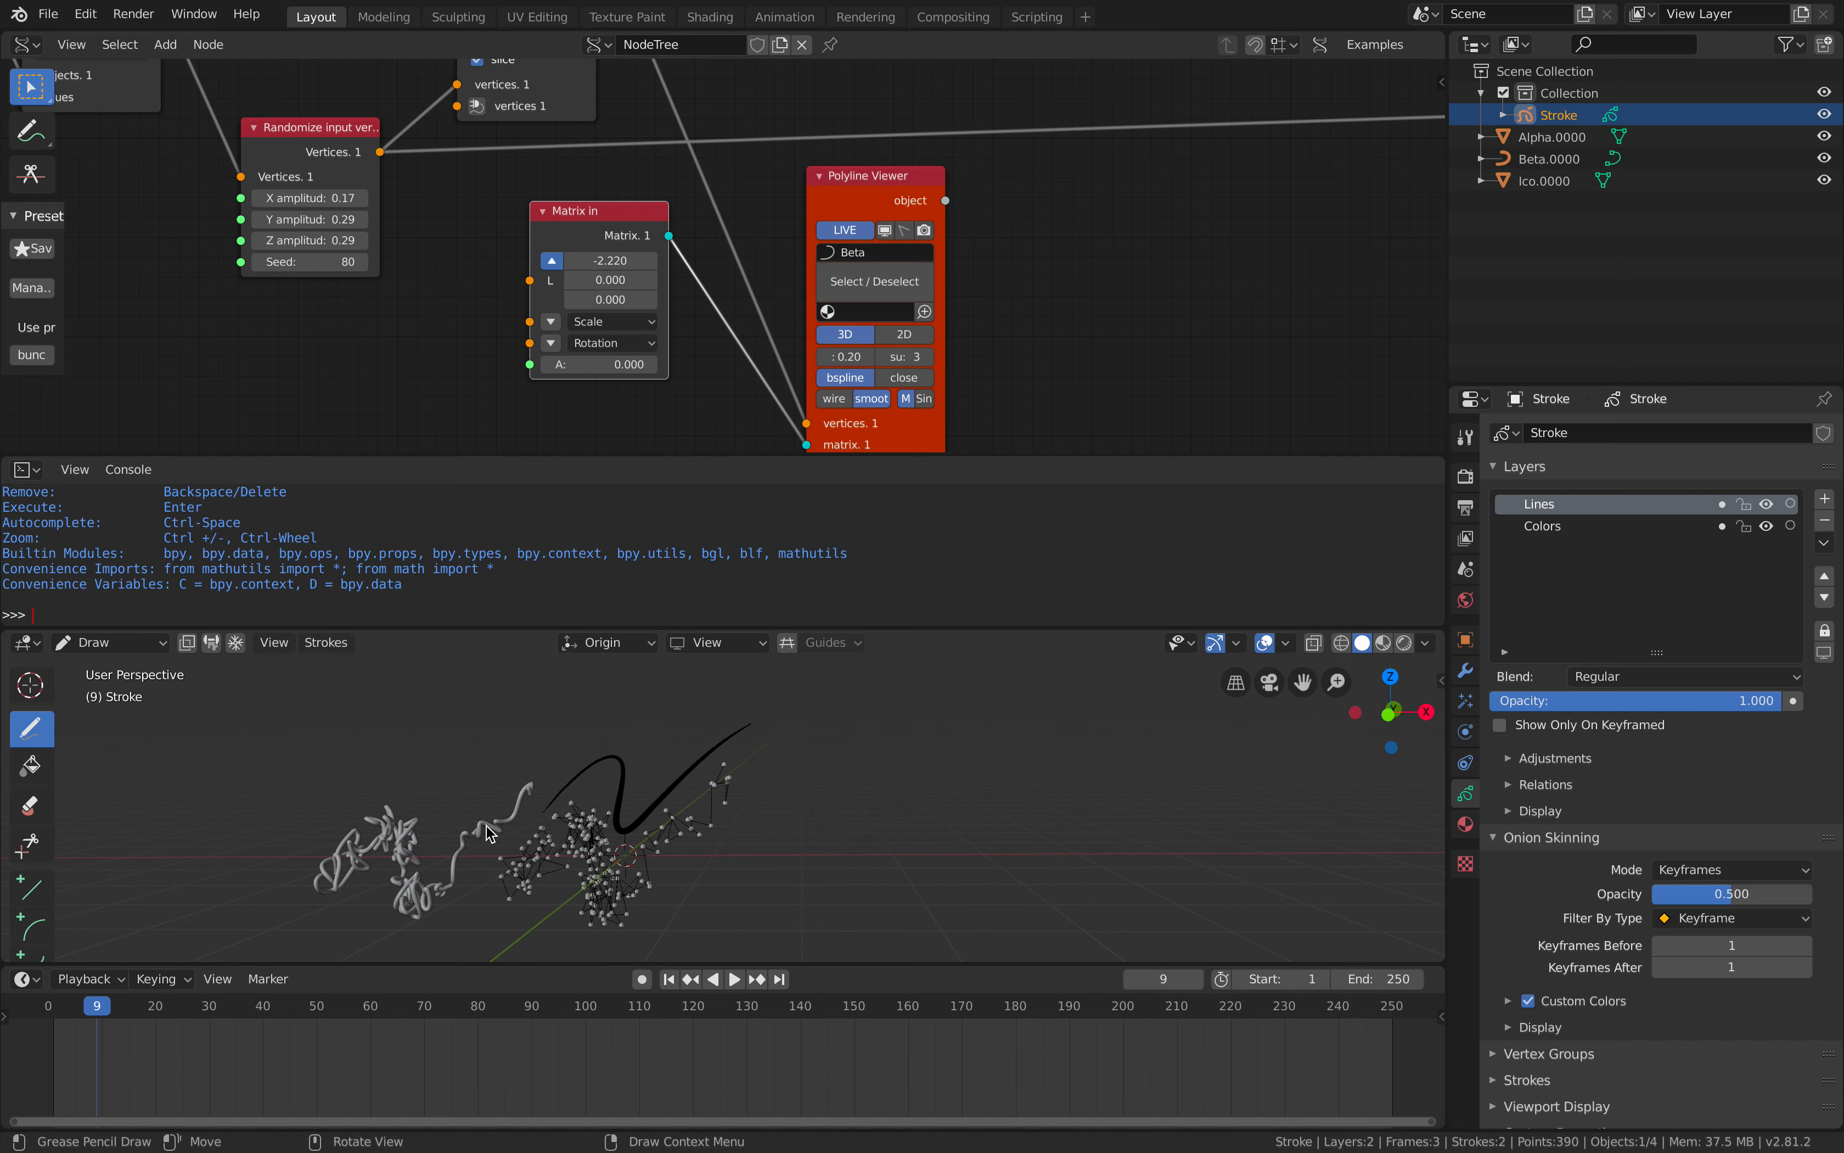
key(Right)
Change the frames expression in the Object ID Set MK2 chain to frames[1].
key(Home)
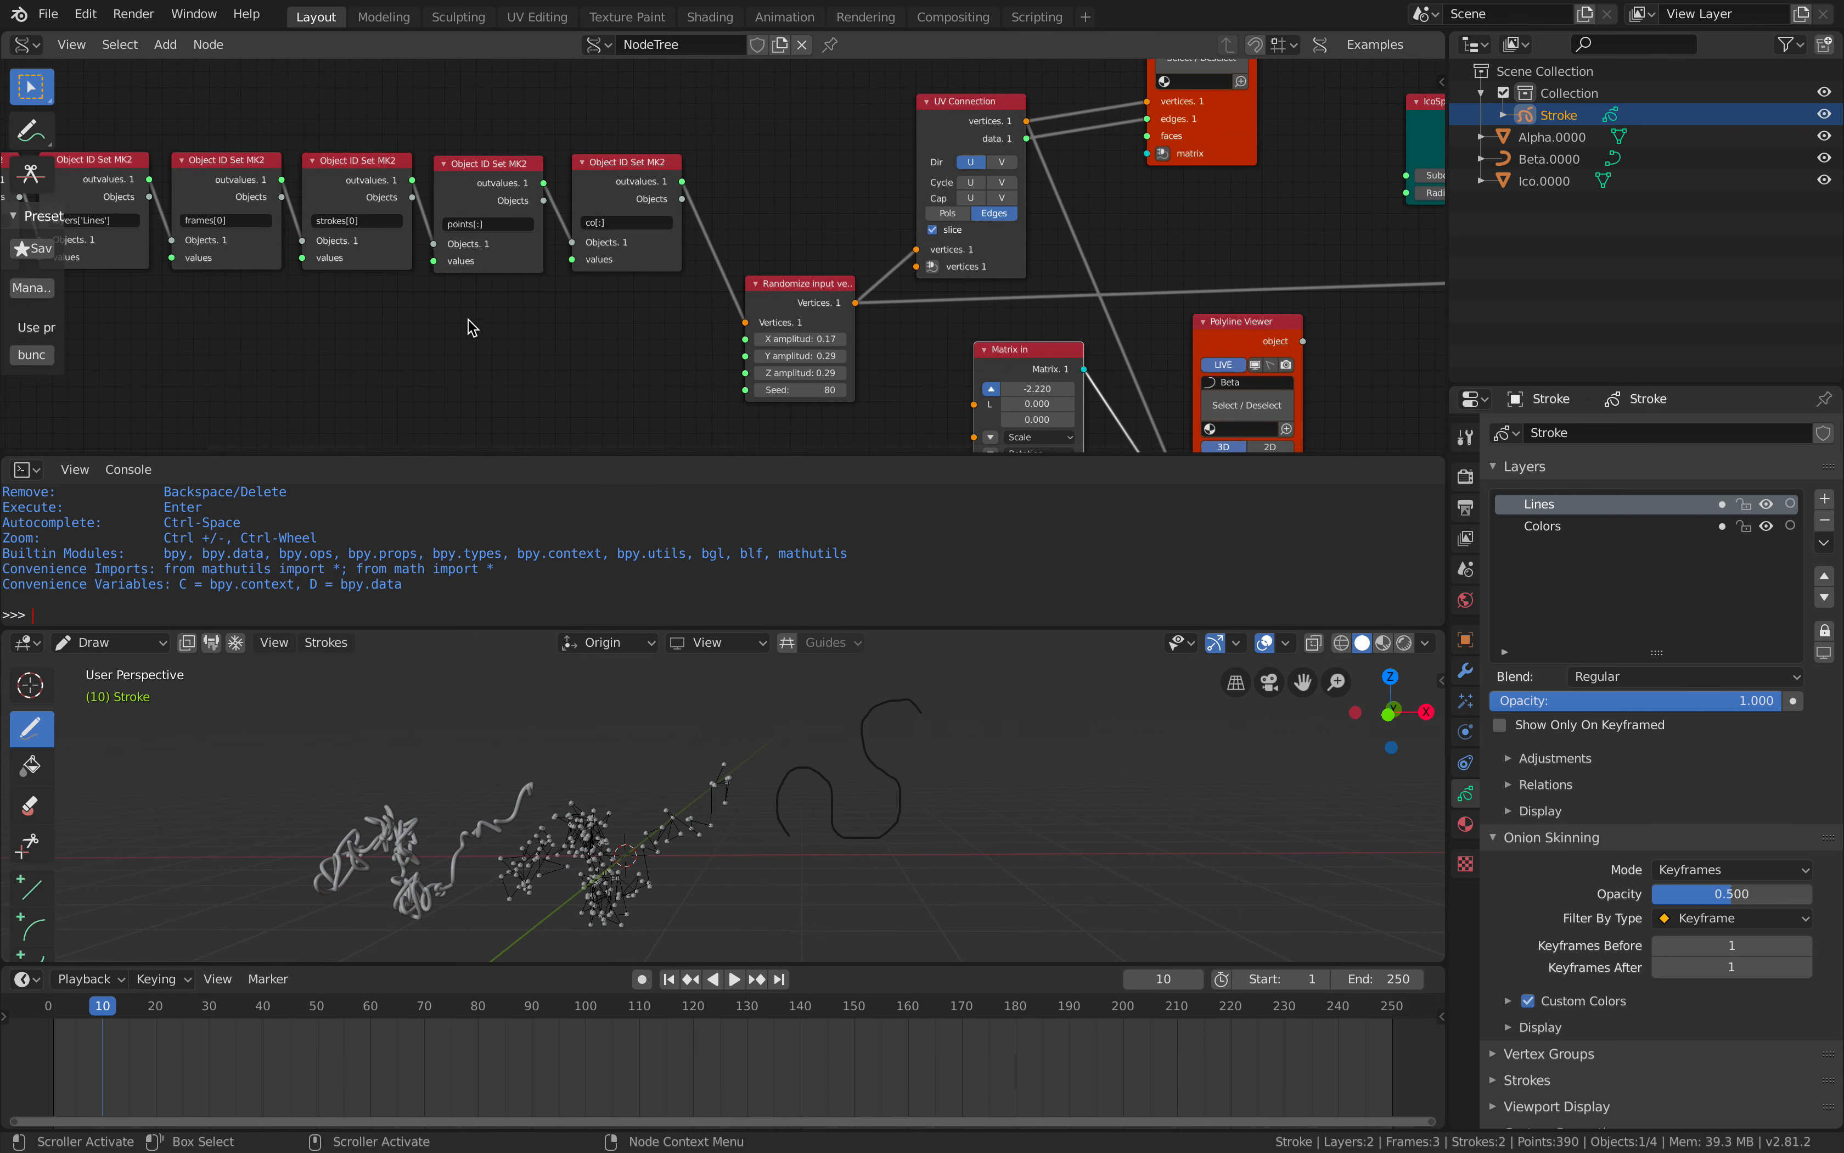
middle_drag(467, 320, 647, 331)
scroll(605, 328, up, 1)
scroll(424, 321, up, 2)
middle_drag(423, 321, 663, 335)
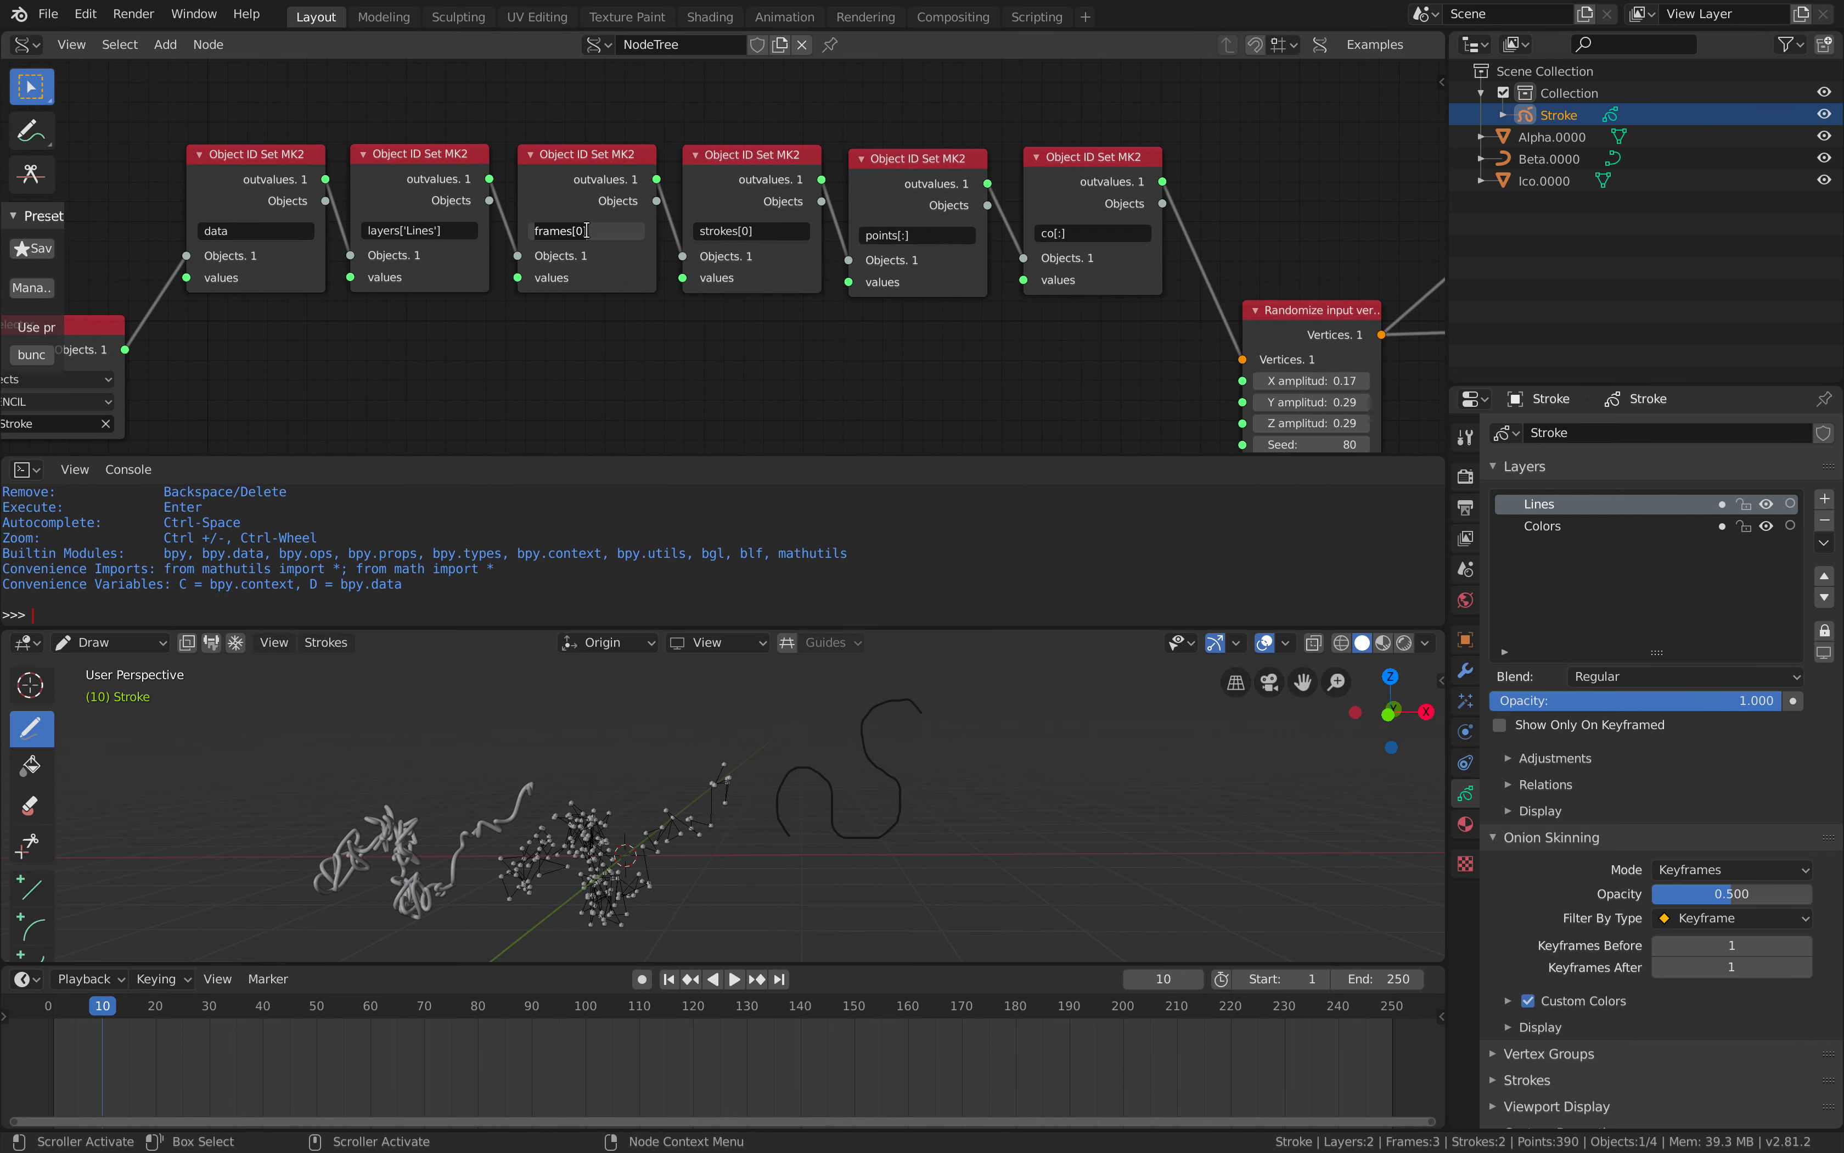
key(BackSpace)
text(1)
key(Return)
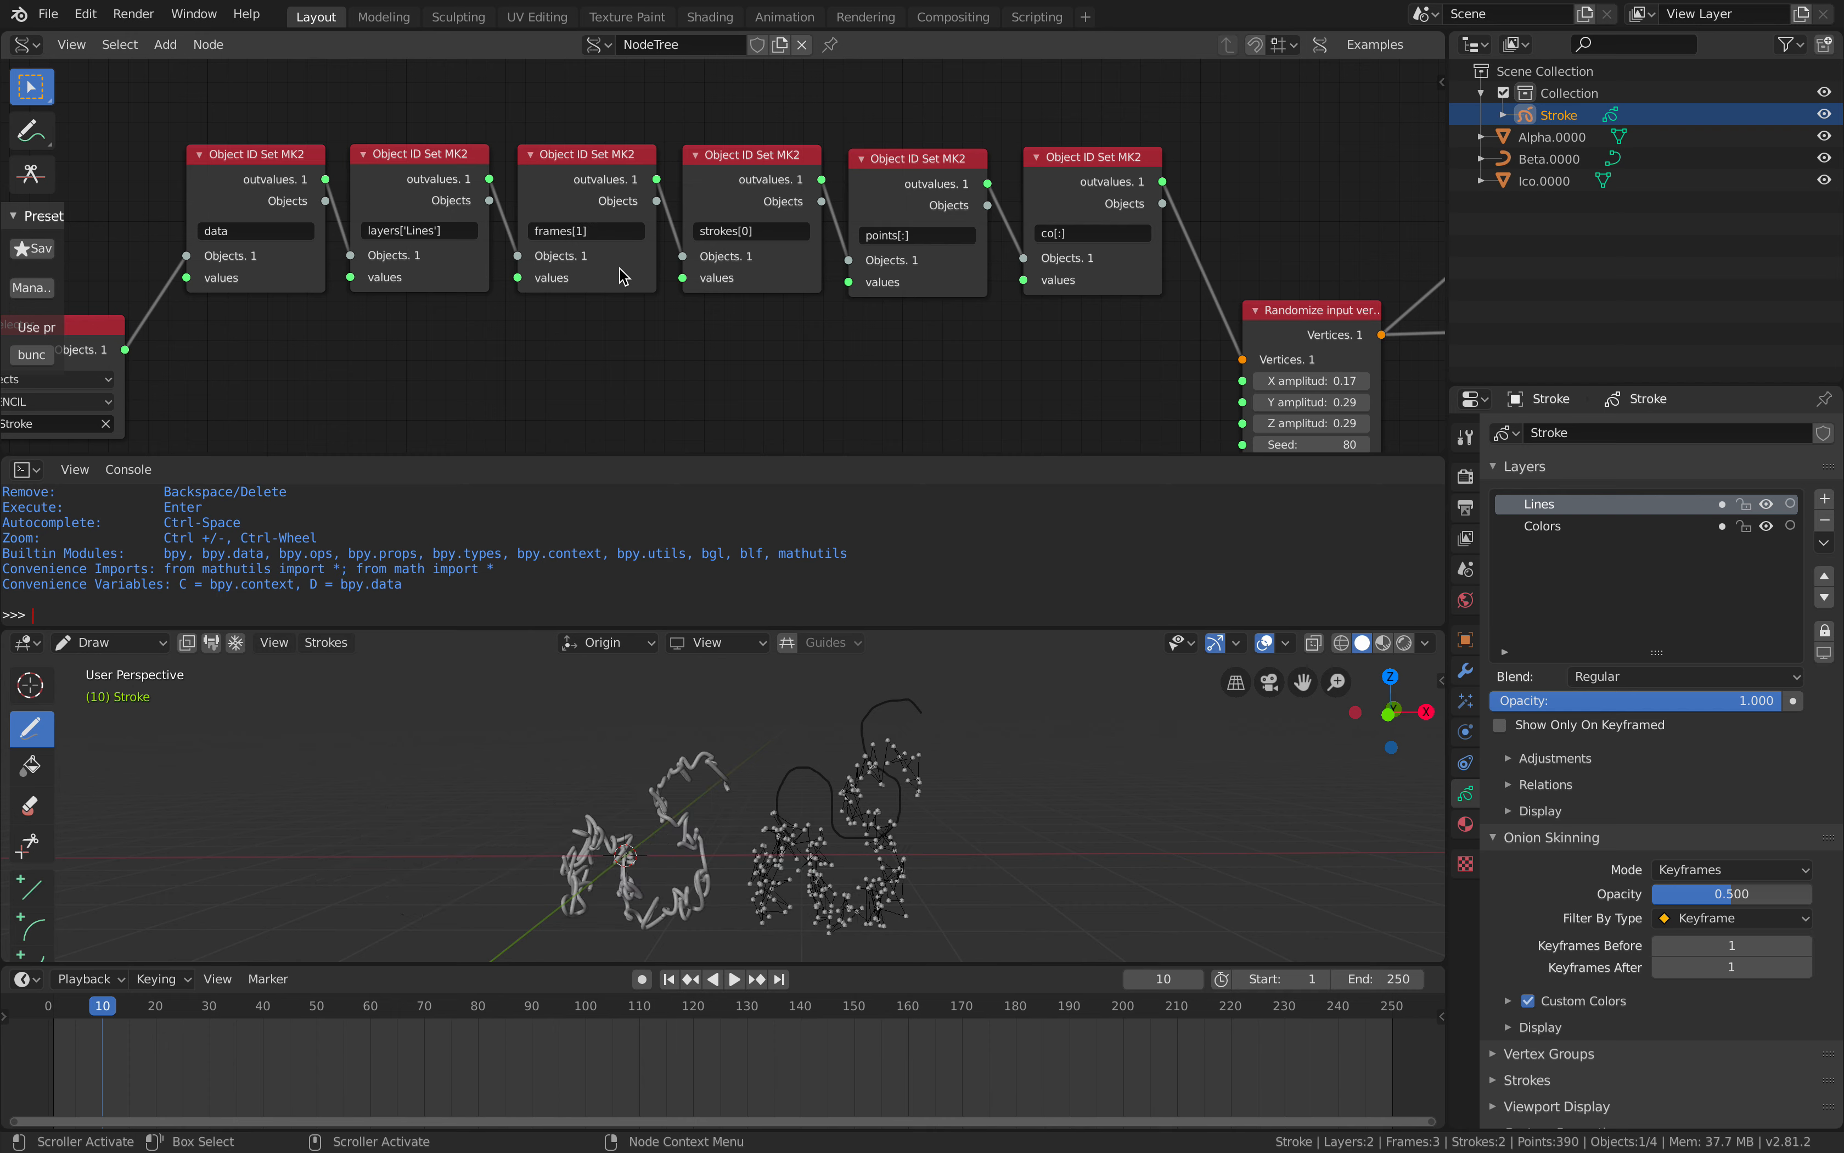
Go to frame 20 and draw a spiral grease pencil stroke in the empty space beside the S shape.
shift+middle_drag(879, 727, 797, 725)
shift+middle_drag(1006, 748, 902, 746)
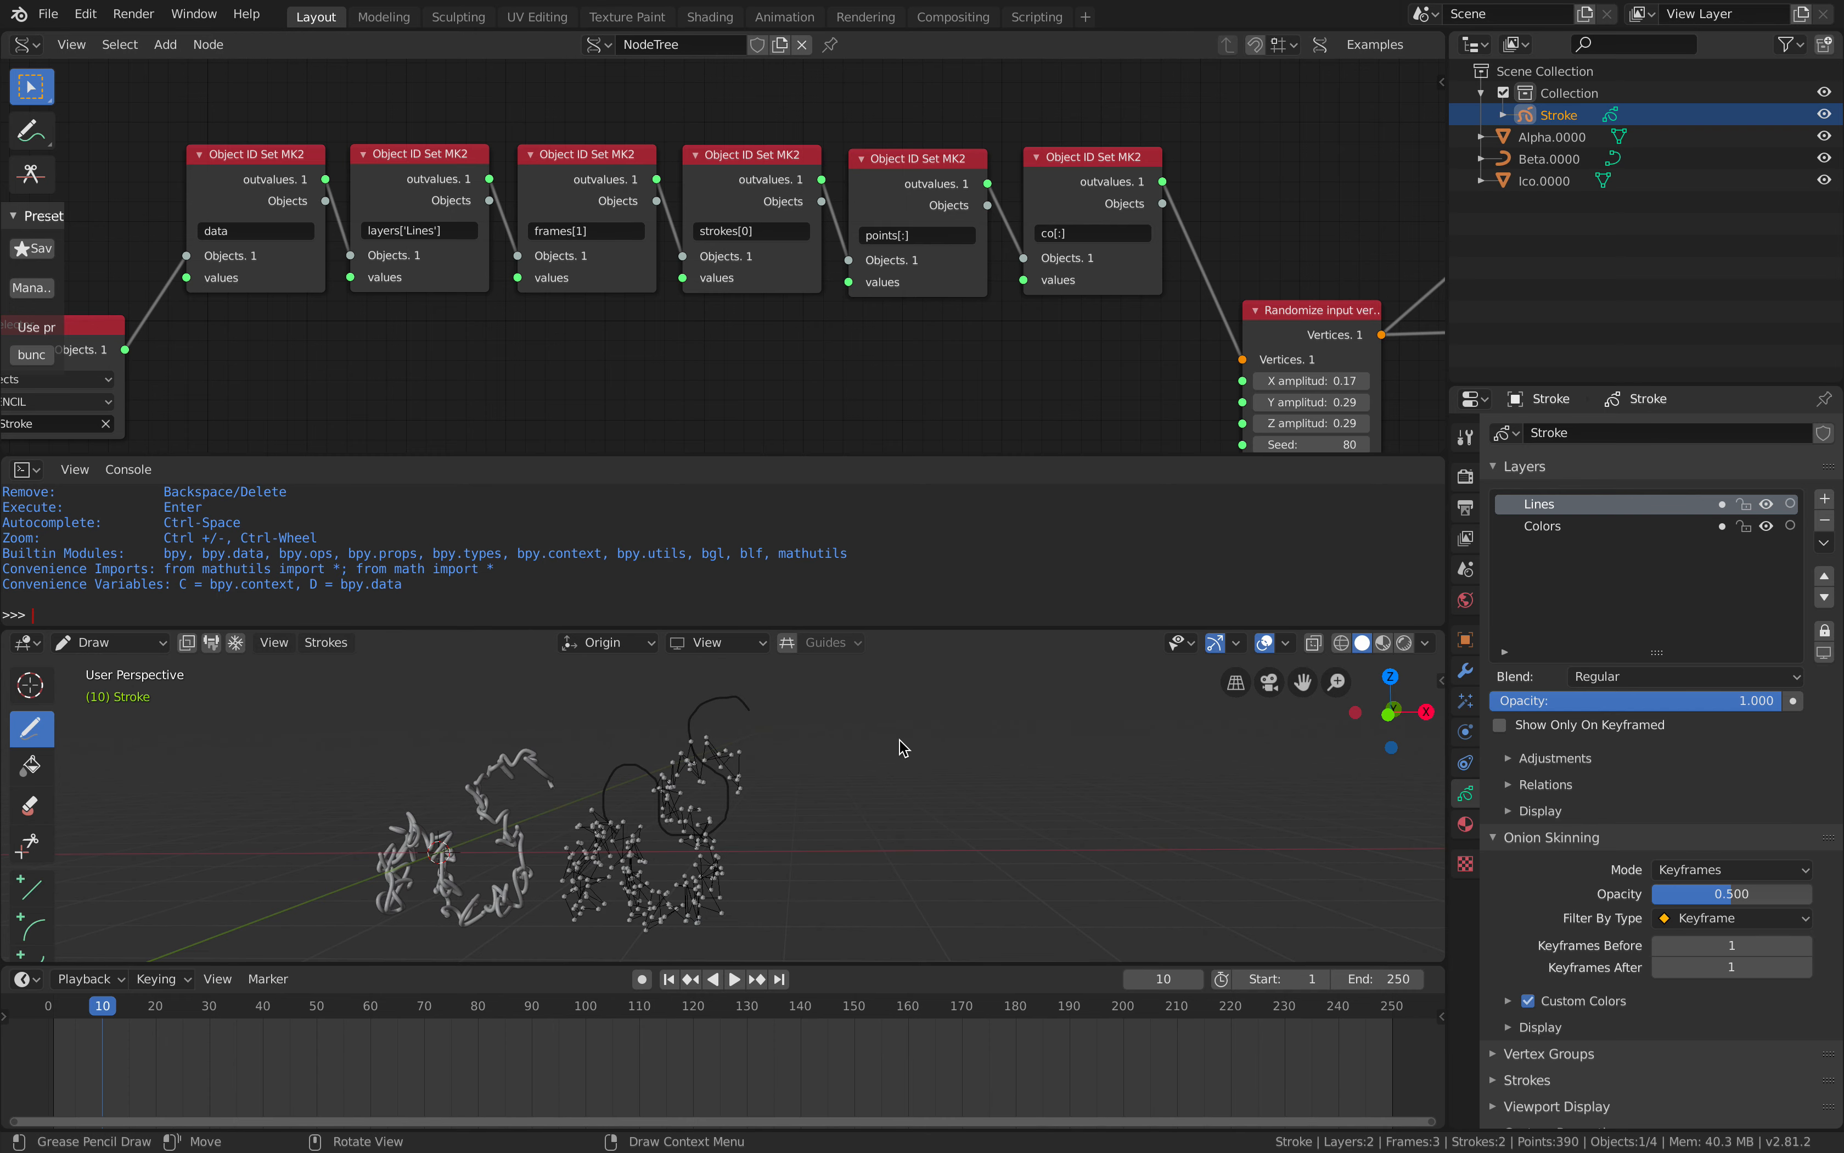
key(Up)
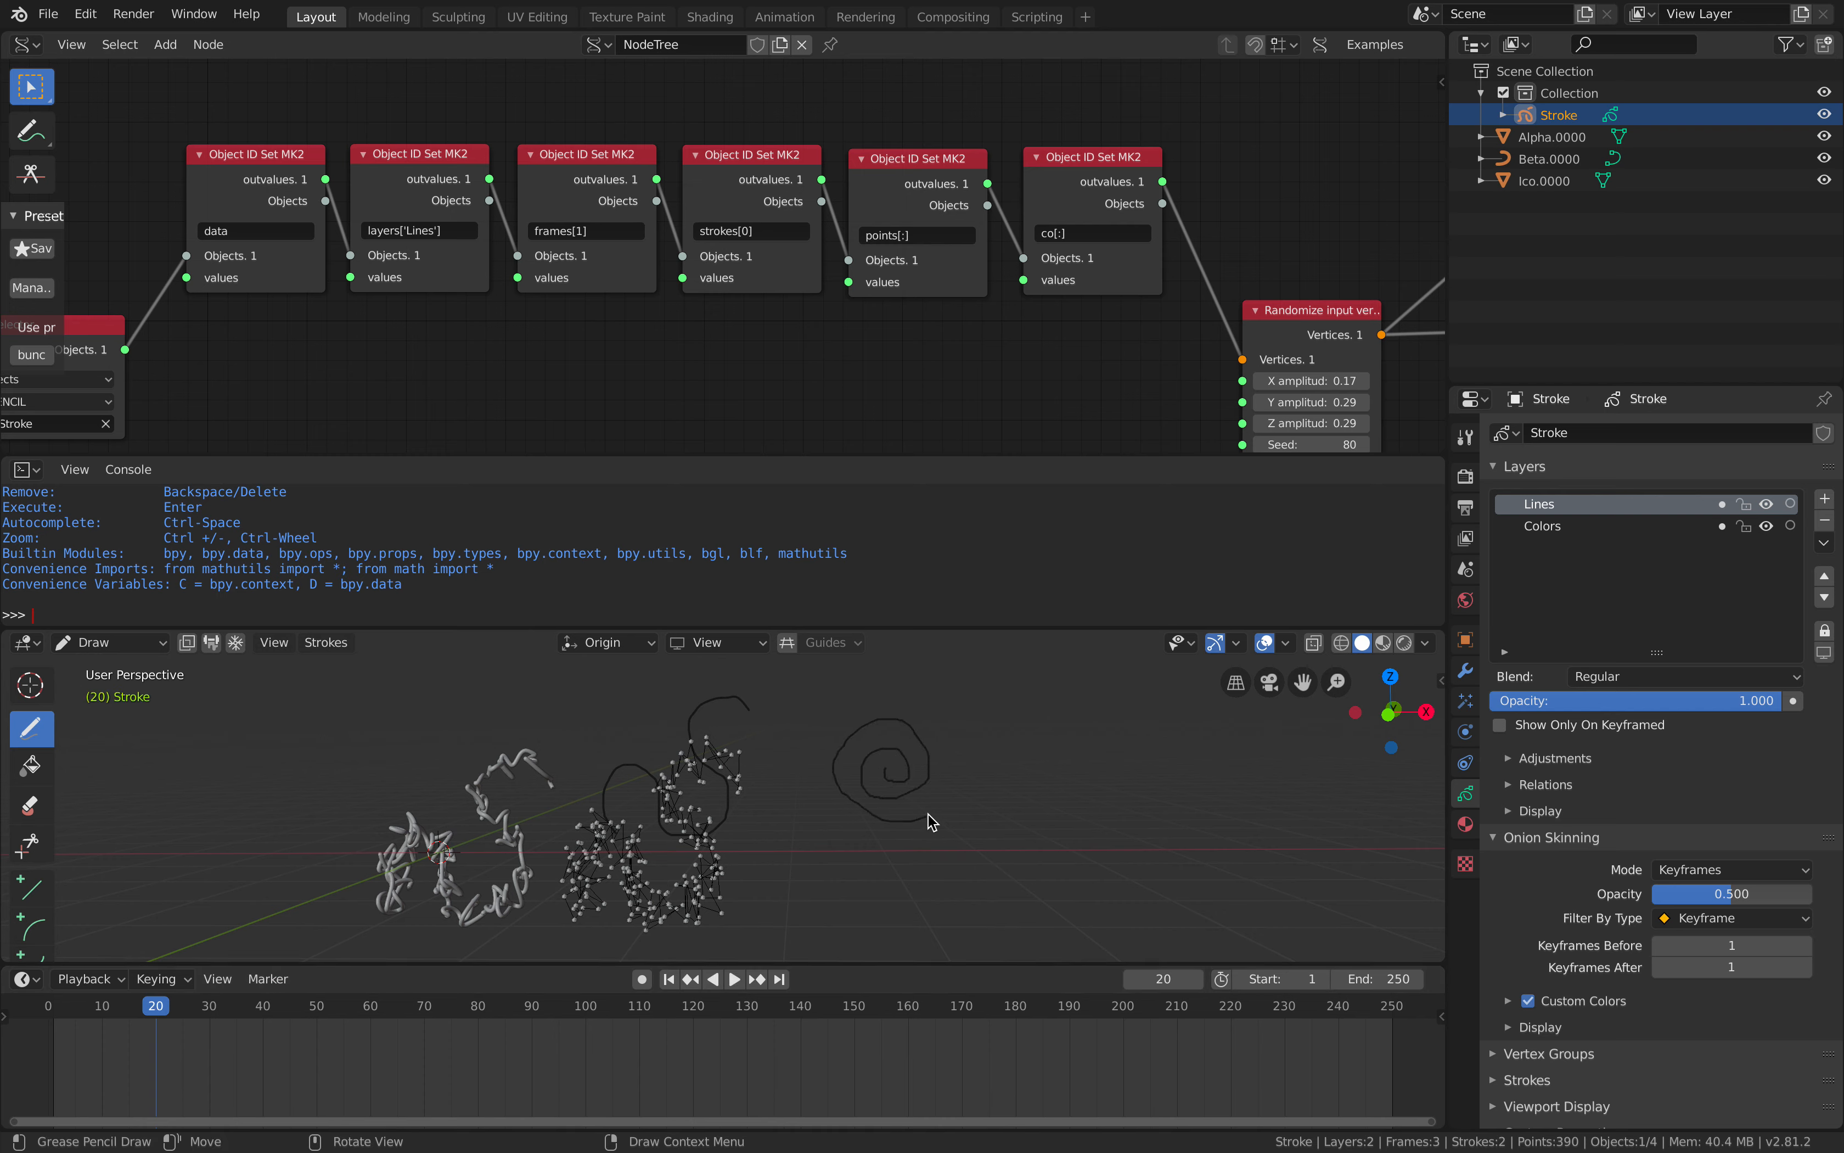
Draw a curled stroke shaped like a 6 at frame 30, and move the playhead to frame 36.
click(209, 1015)
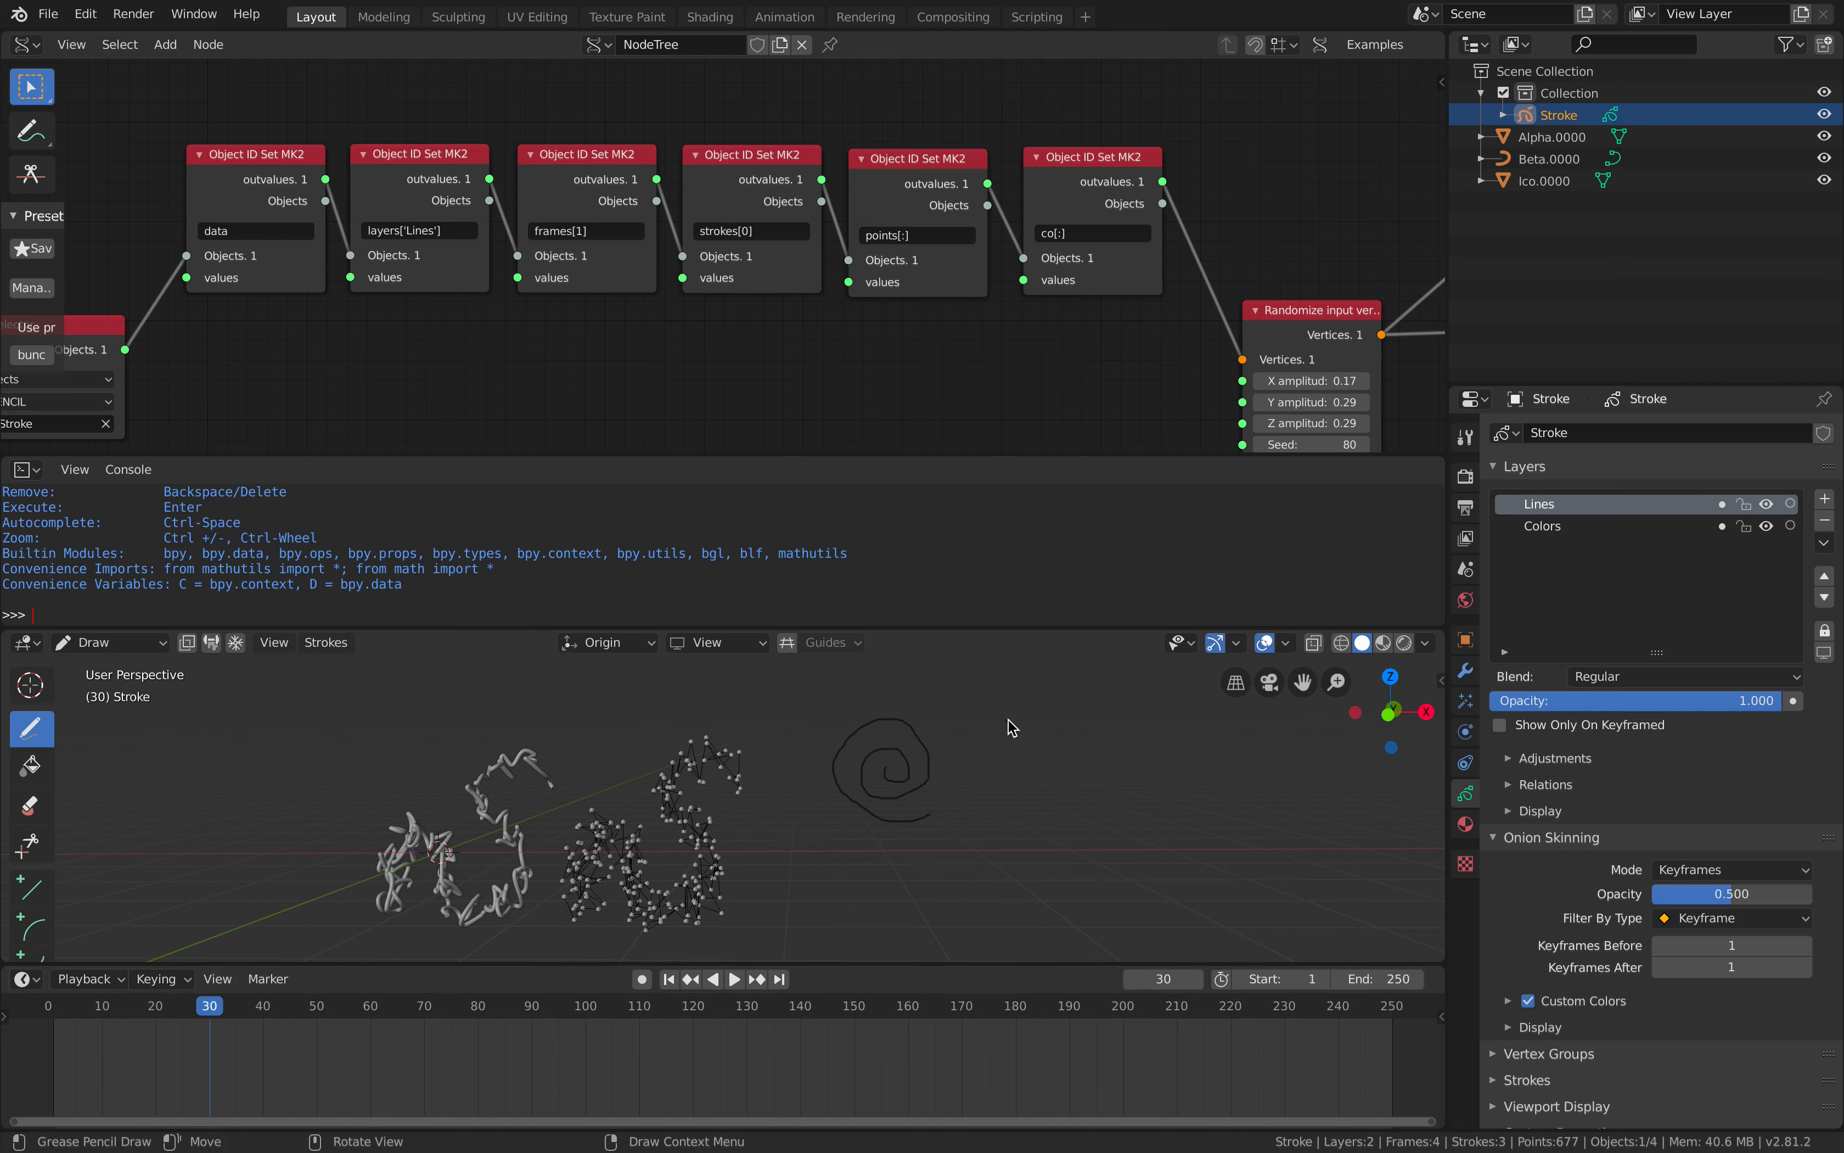
drag(1001, 837, 1027, 837)
mouse_move(210, 1008)
mouse_down()
mouse_move(57, 1008)
mouse_move(241, 1016)
mouse_up()
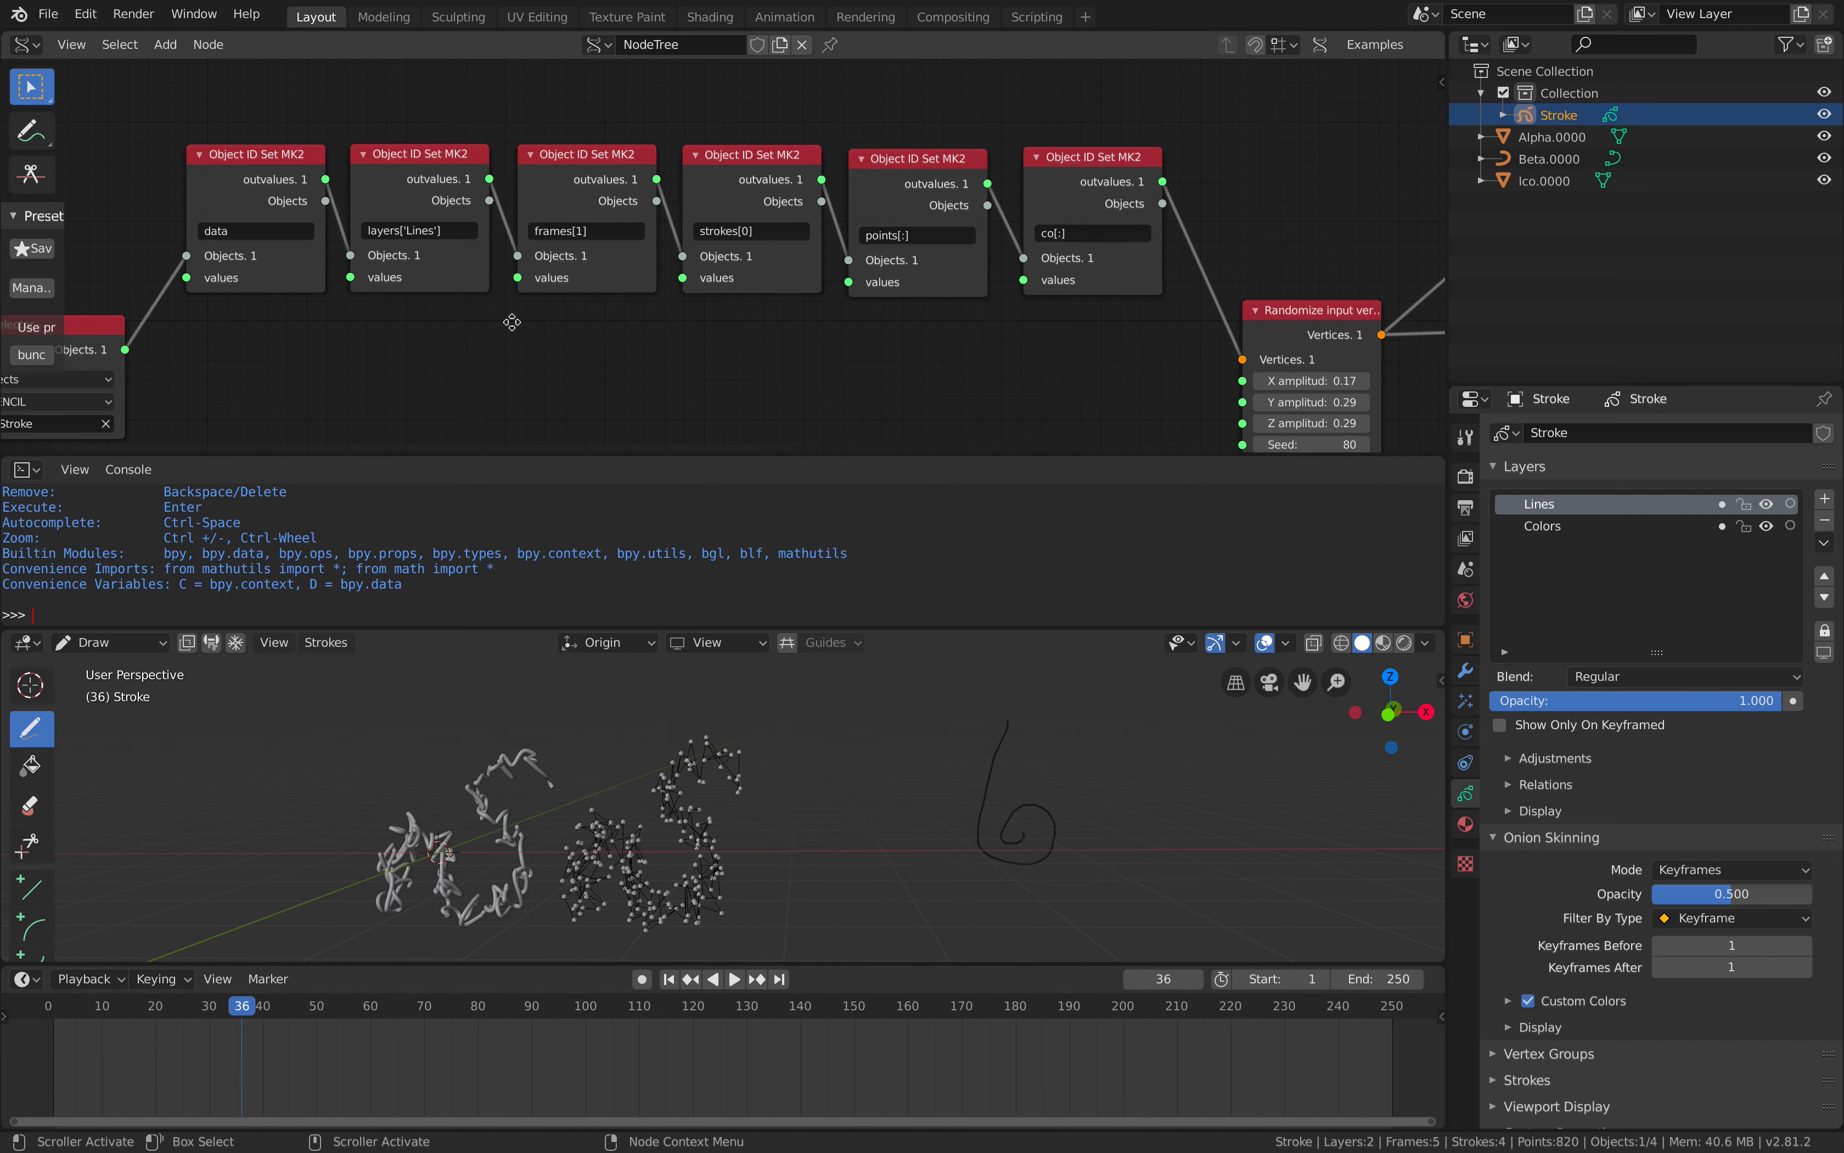
Change the frames expression in the Object ID Set MK2 chain to frames[2].
middle_drag(488, 328, 761, 276)
scroll(761, 276, up, 2)
double_click(911, 158)
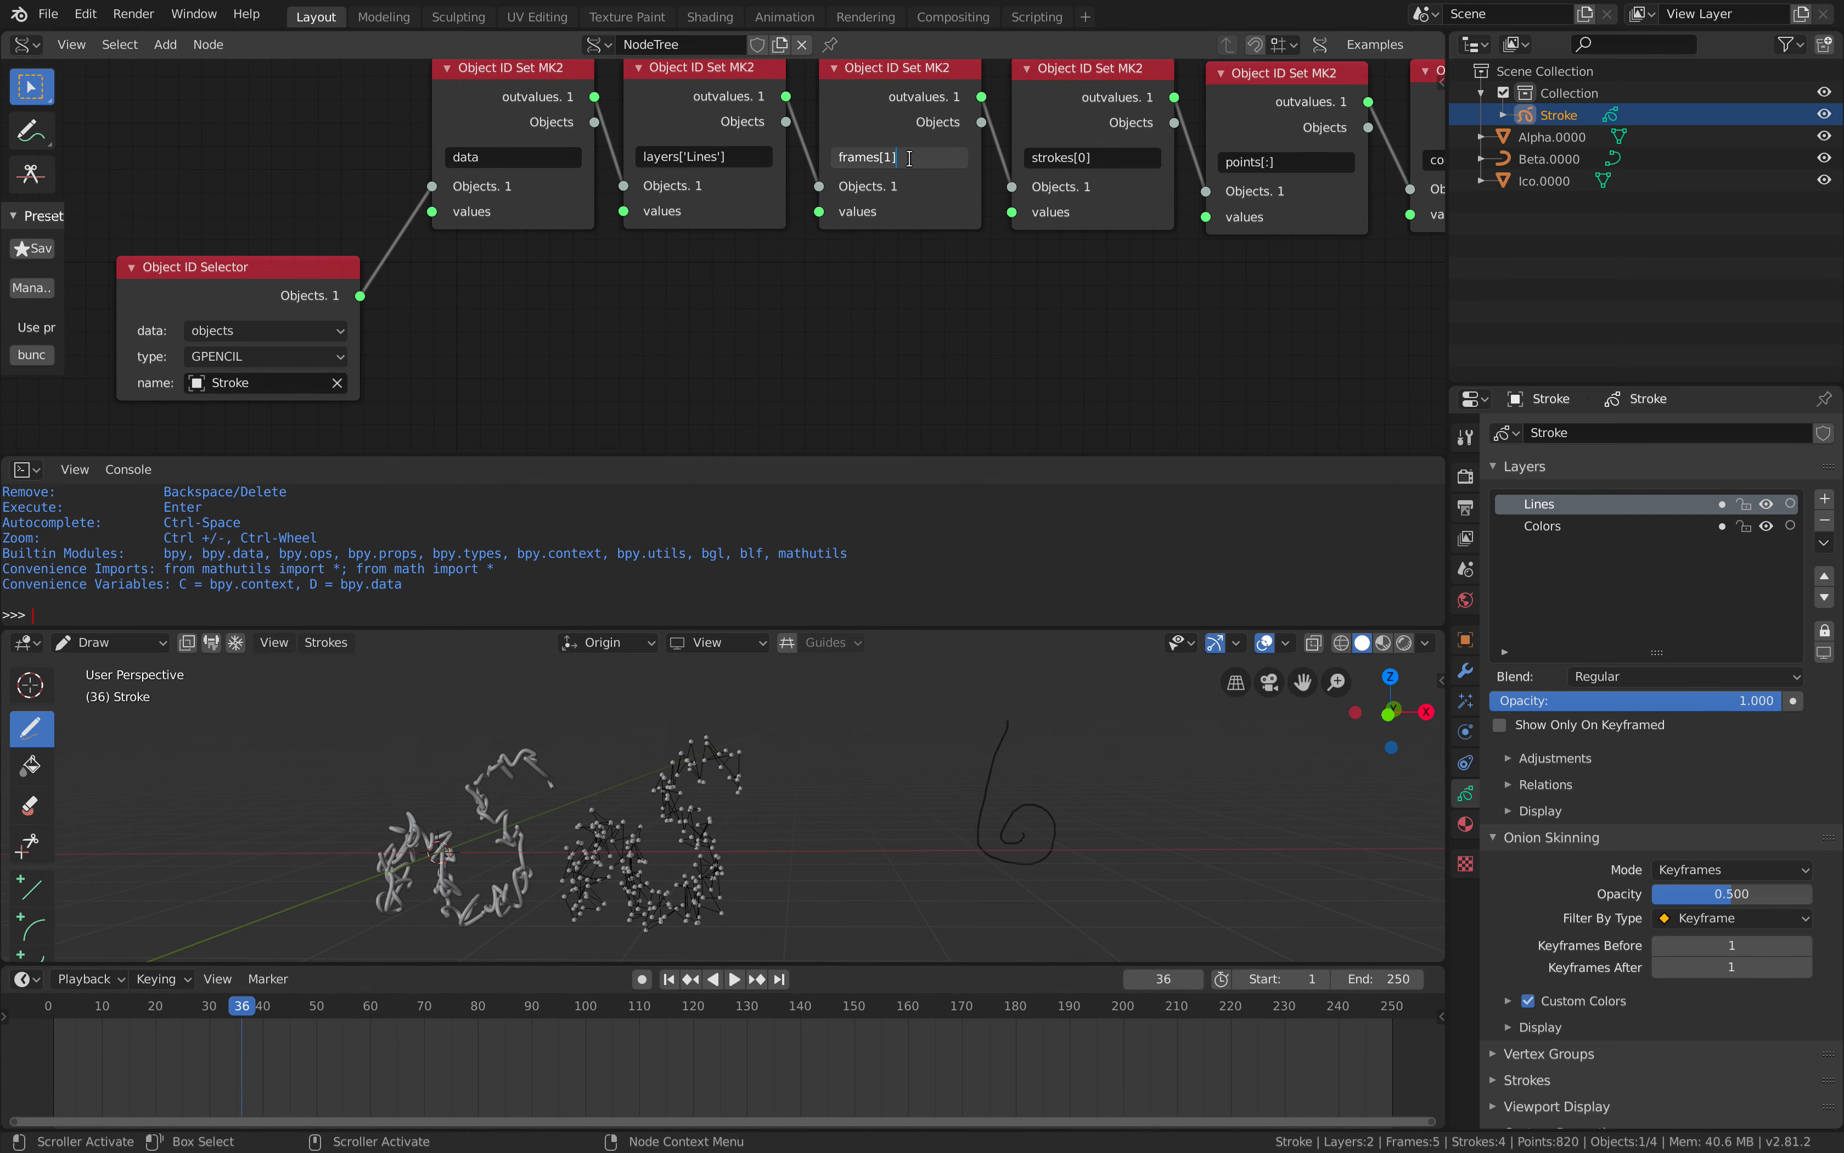
text(2)
key(Return)
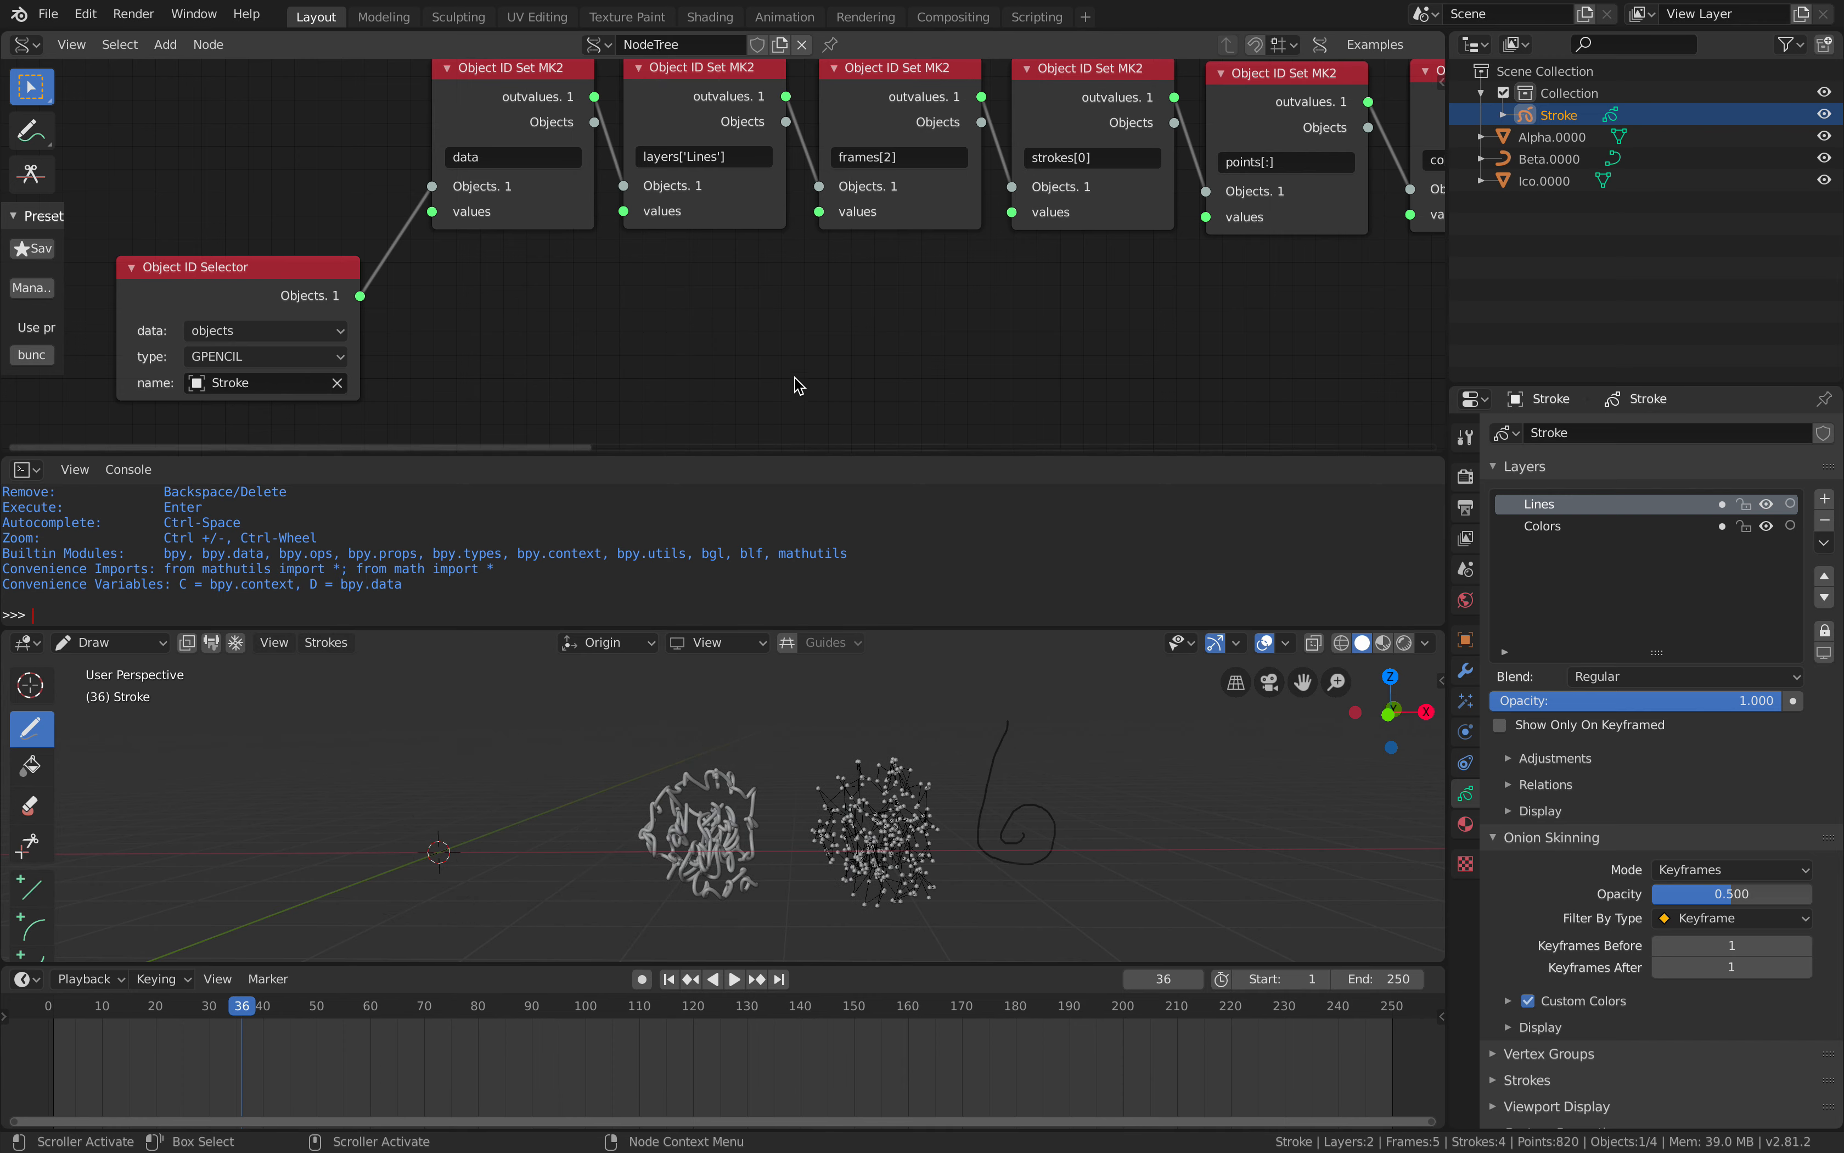
middle_drag(1279, 342, 600, 362)
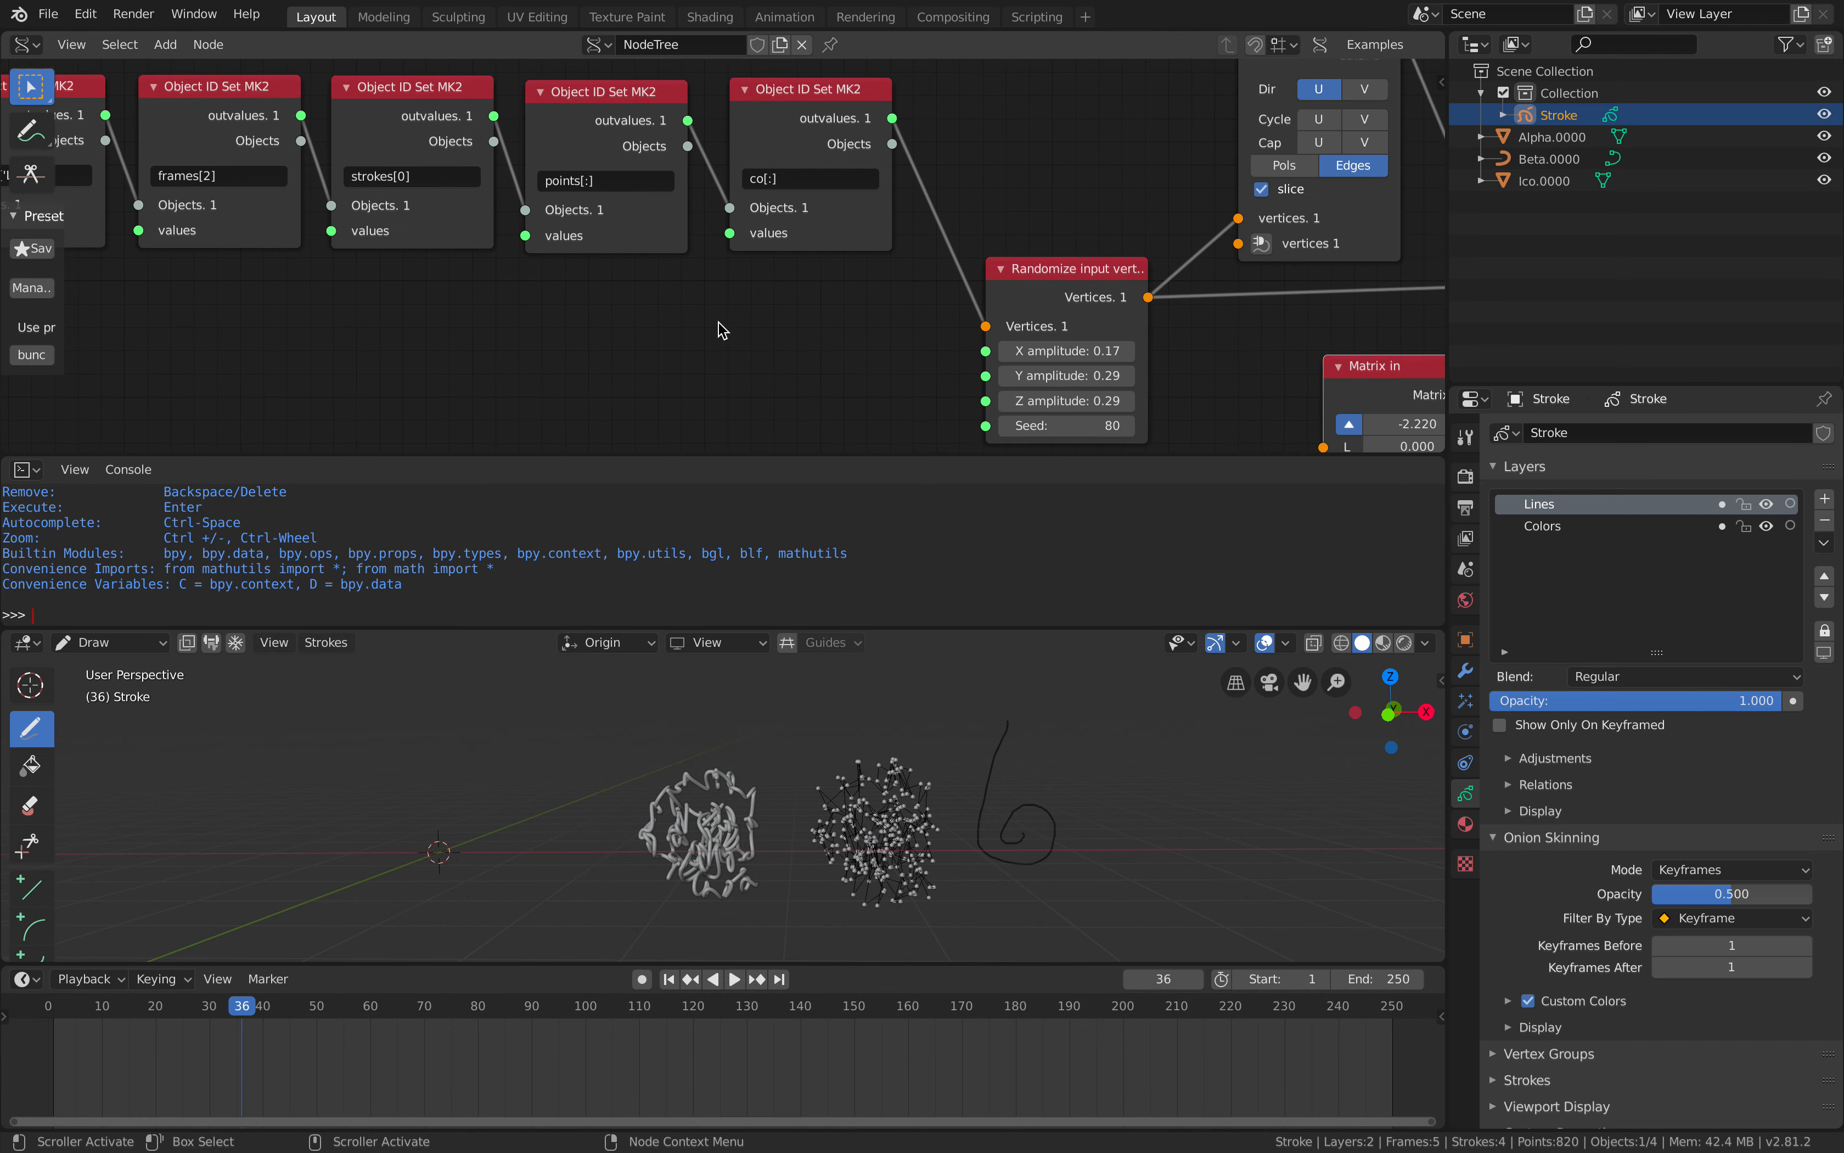
Set the randomize node's X, Y and Z amplitudes to 0.10 and its seed to 258, and save the file.
middle_drag(1041, 374, 926, 321)
drag(949, 347, 941, 302)
text(0.1)
key(Return)
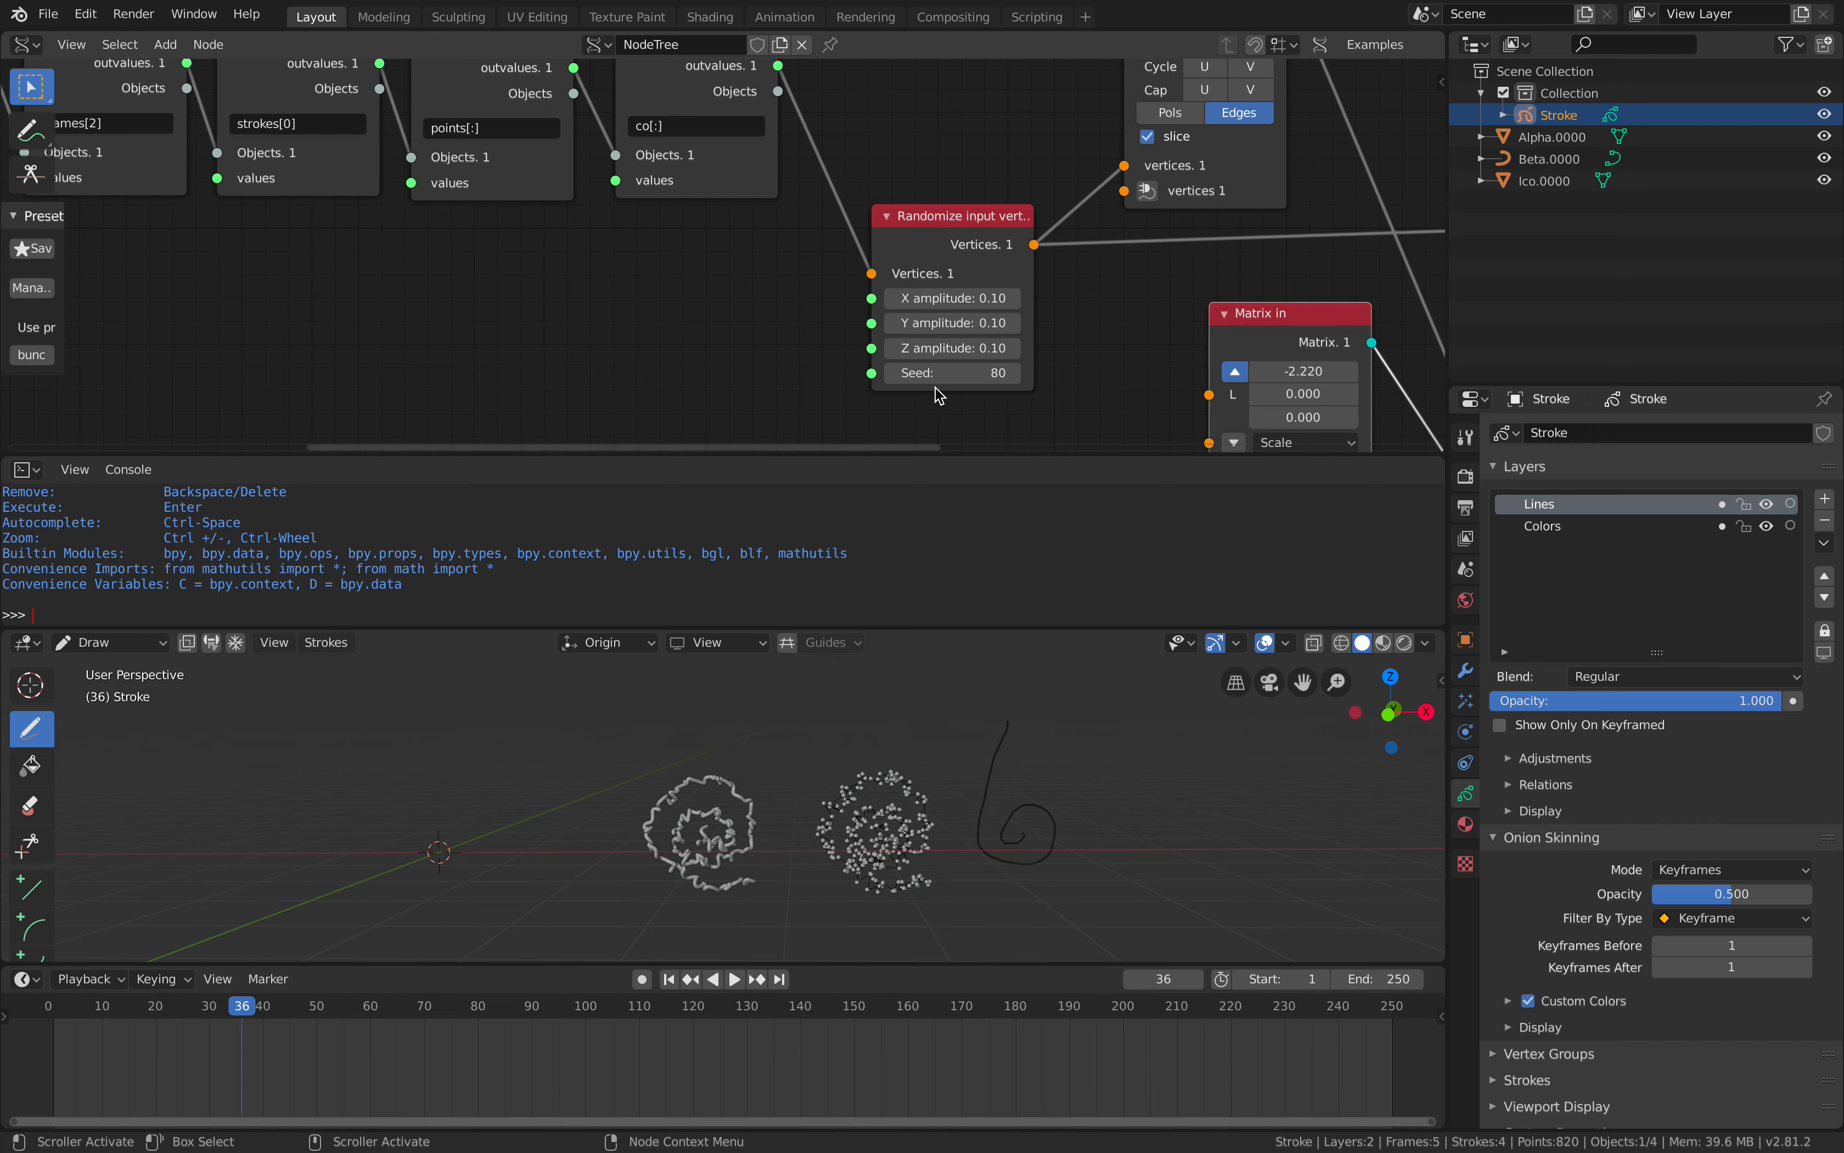
drag(953, 373, 1030, 372)
mouse_move(684, 348)
middle_down()
mouse_move(786, 362)
mouse_move(786, 346)
middle_up()
key(ctrl+s)
Change the frames expression in the Object ID Set MK2 chain to frames[3].
click(338, 156)
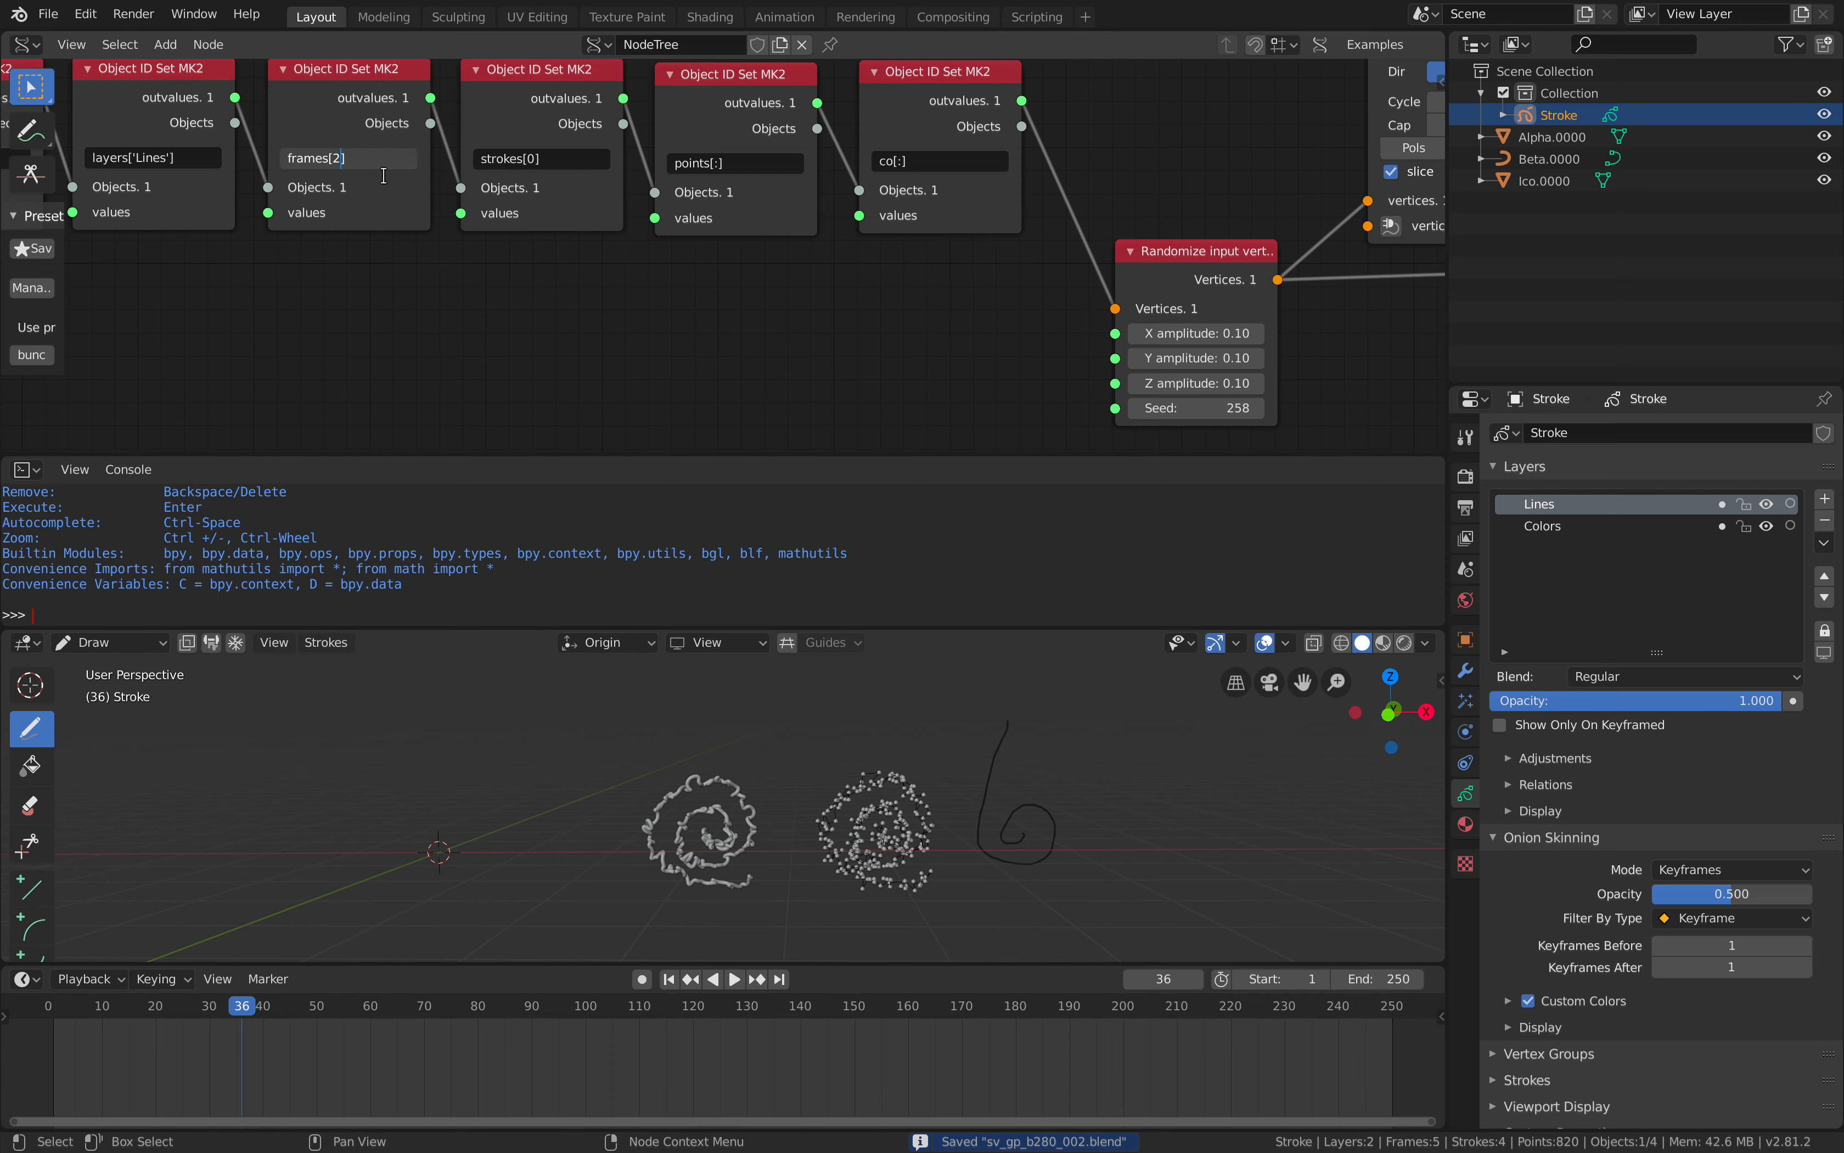
text(3)
key(Return)
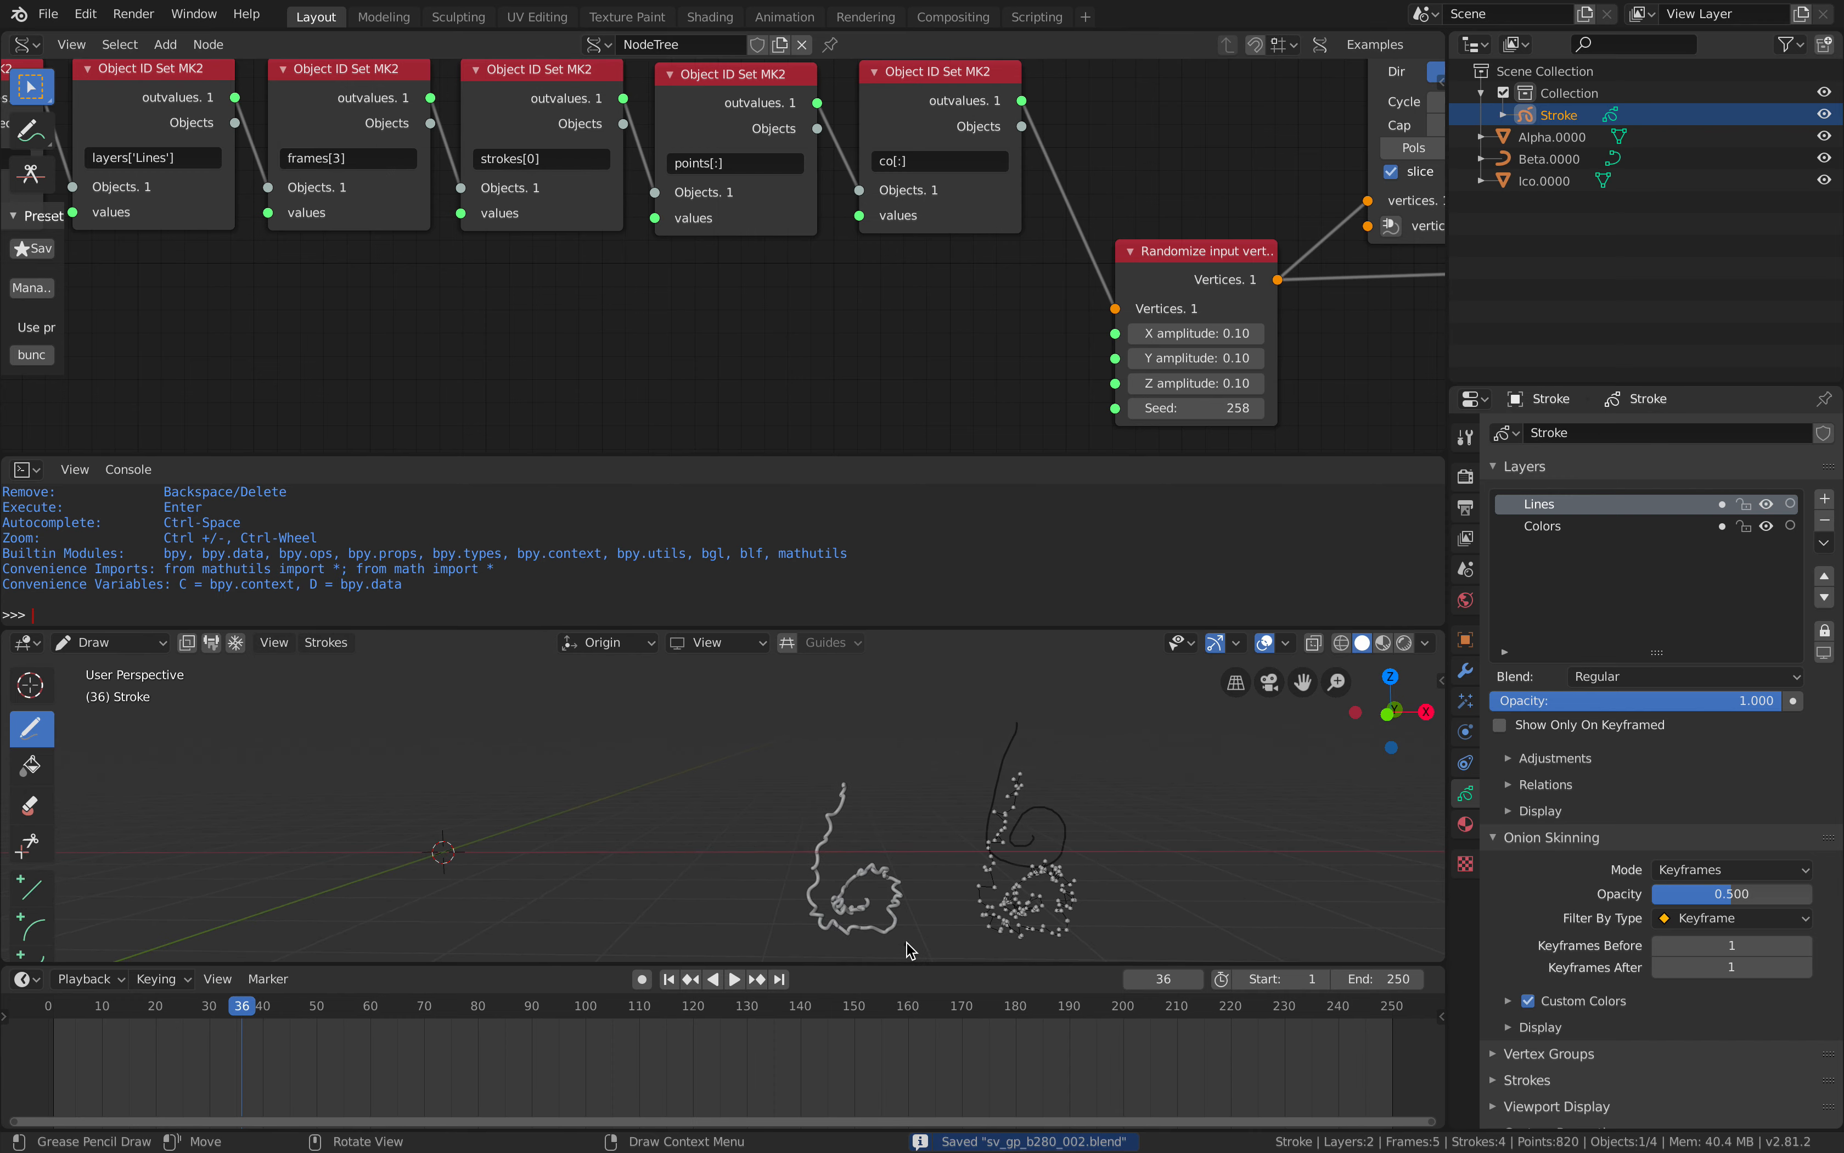
Try the frames expression as frames[:] to pass all frames through the Object ID Set MK2 chain.
middle_drag(435, 280, 670, 320)
scroll(670, 320, down, 1)
scroll(670, 320, up, 4)
click(571, 167)
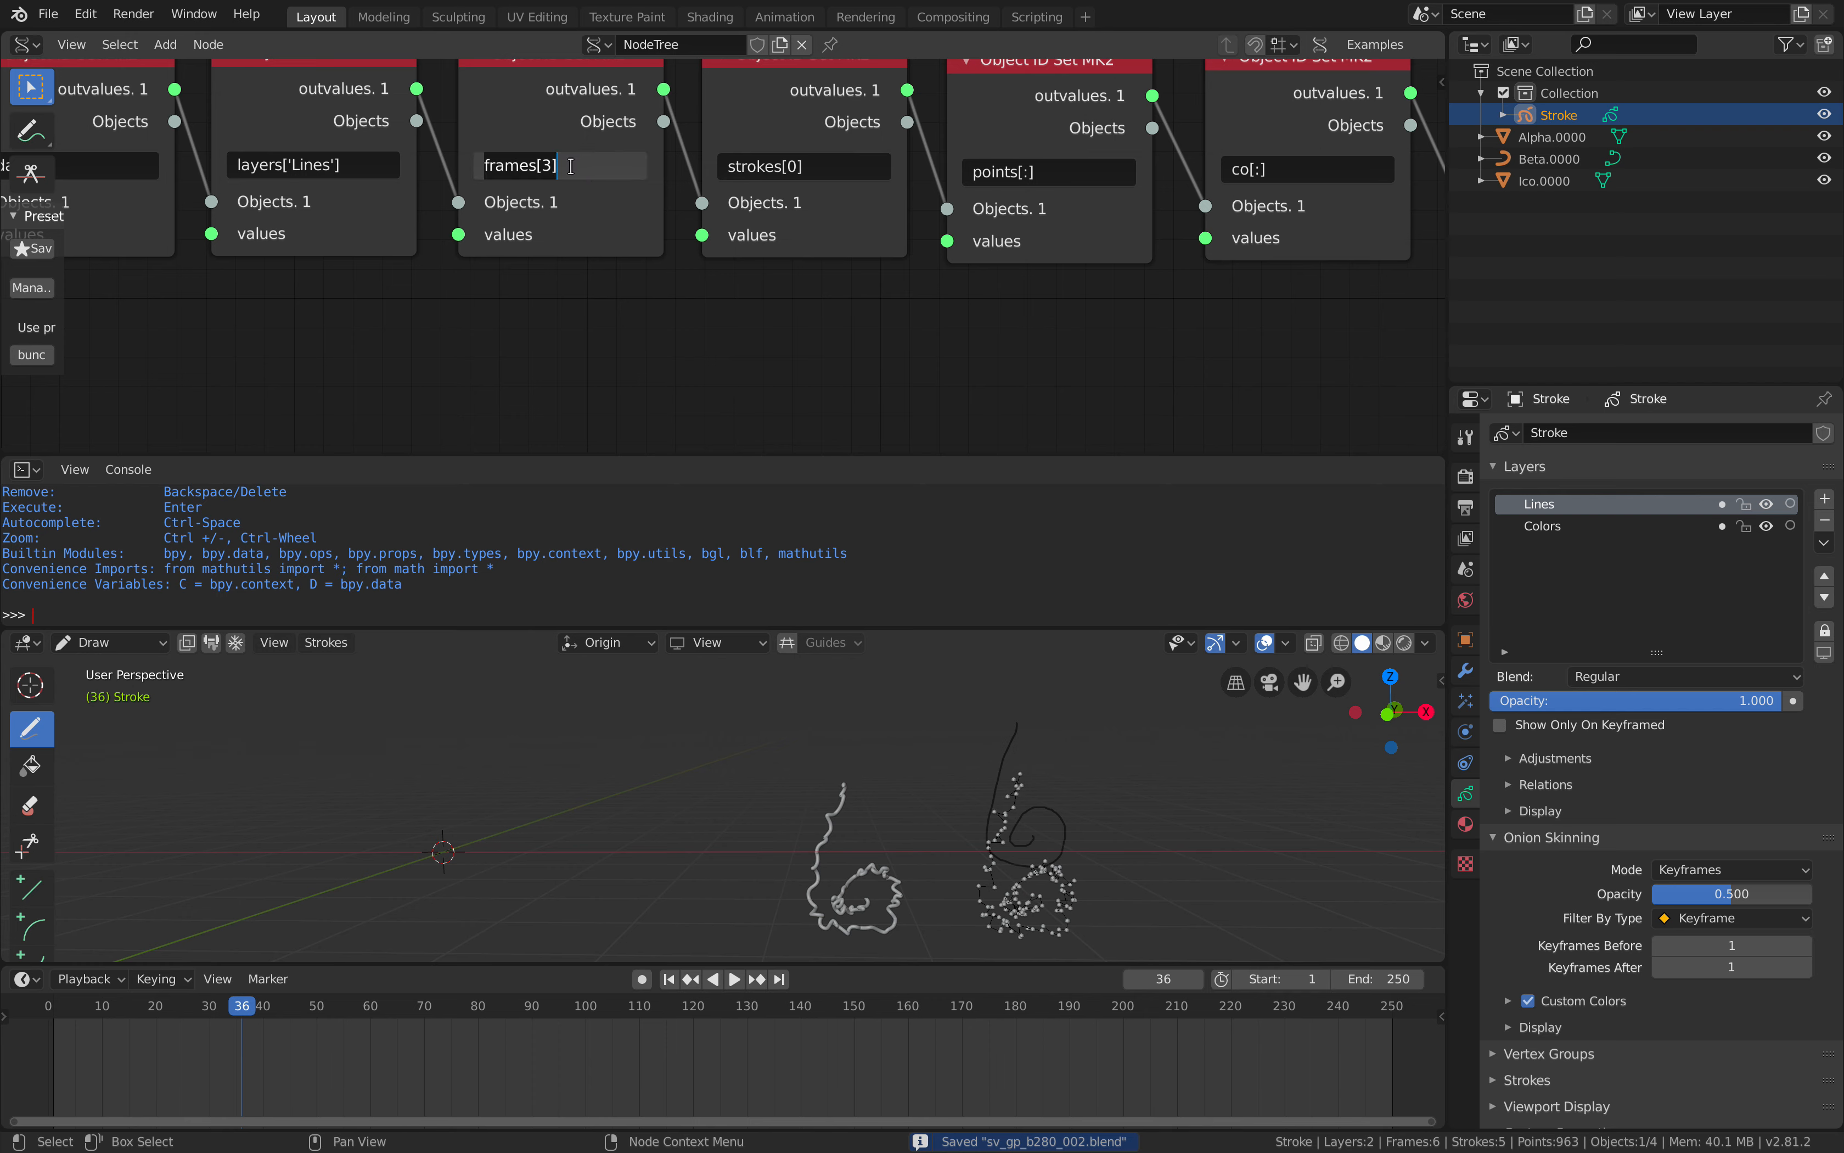
click(571, 166)
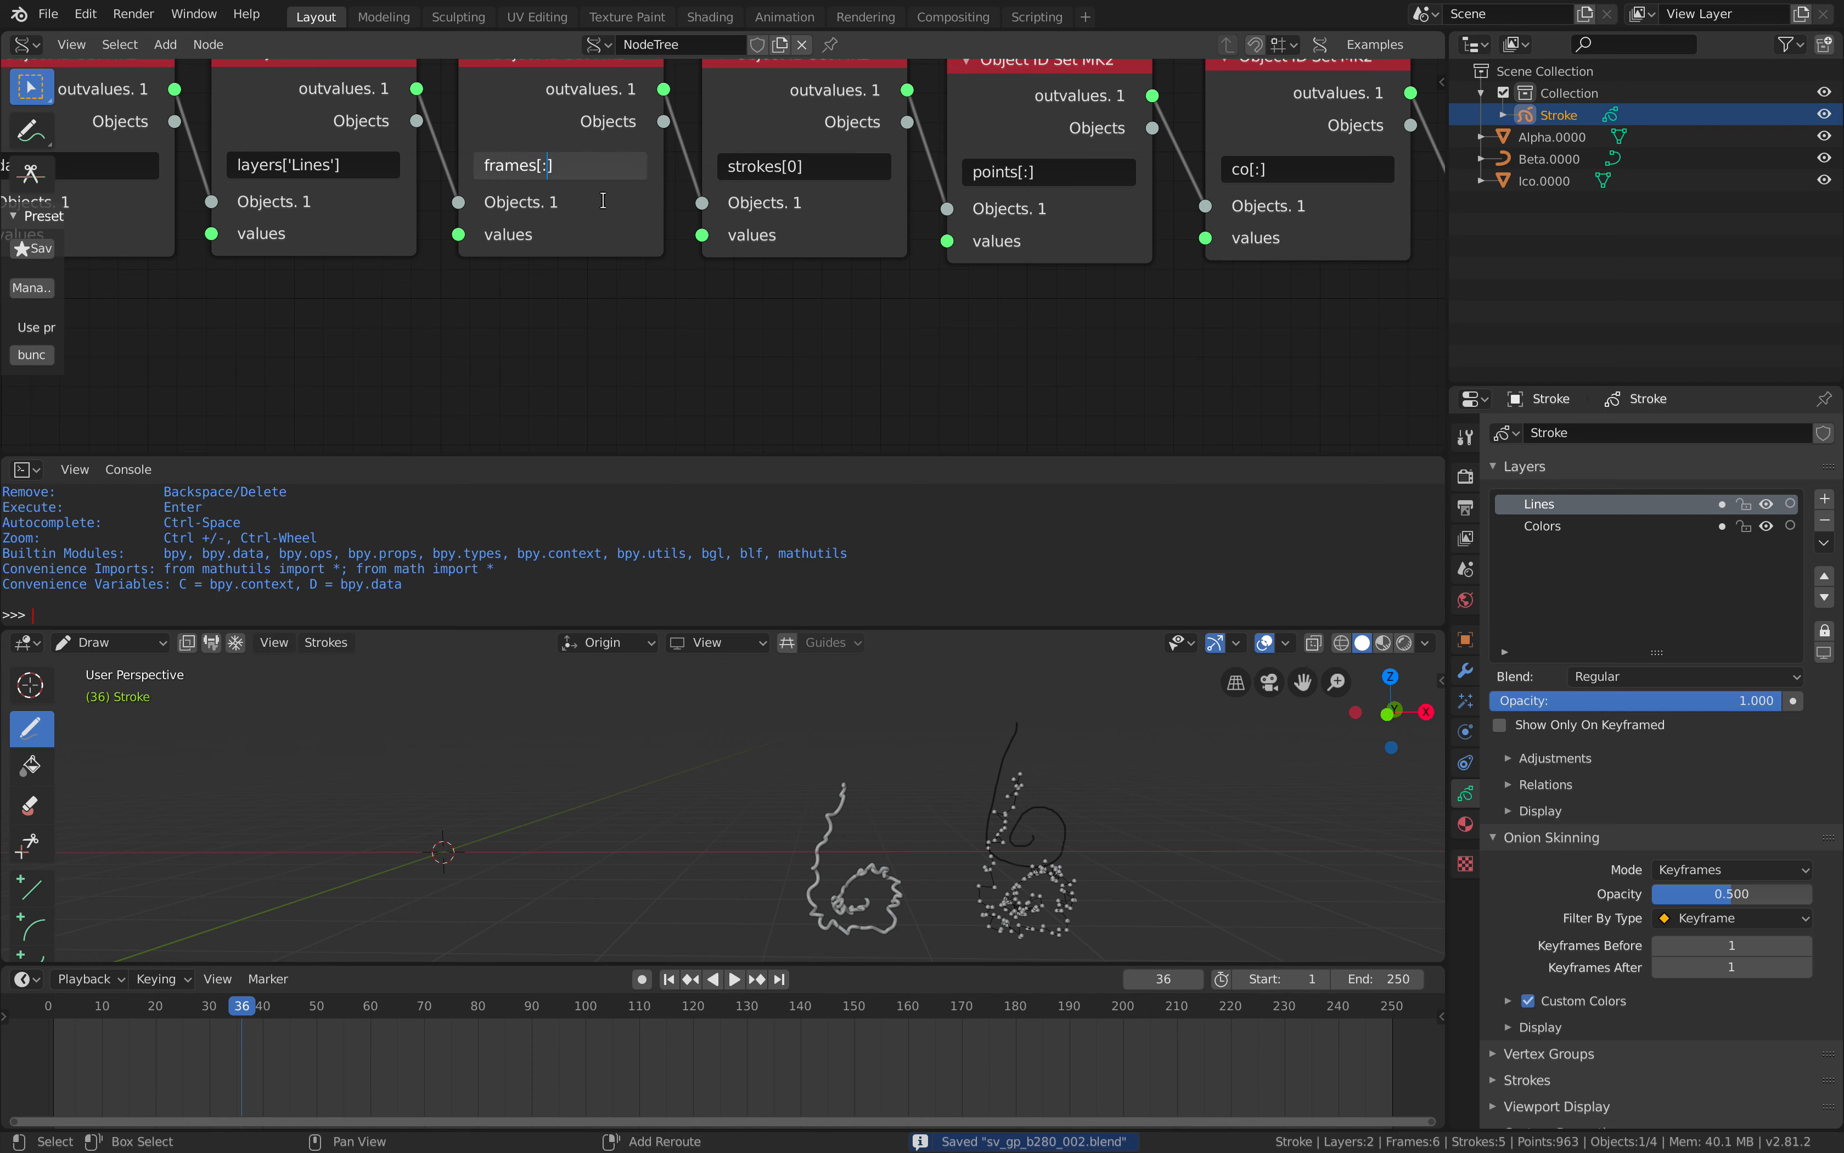
key(Return)
Set the frames expression in the Object ID Set MK2 chain back to frames[2].
click(559, 172)
key(Right)
key(Left)
key(Left)
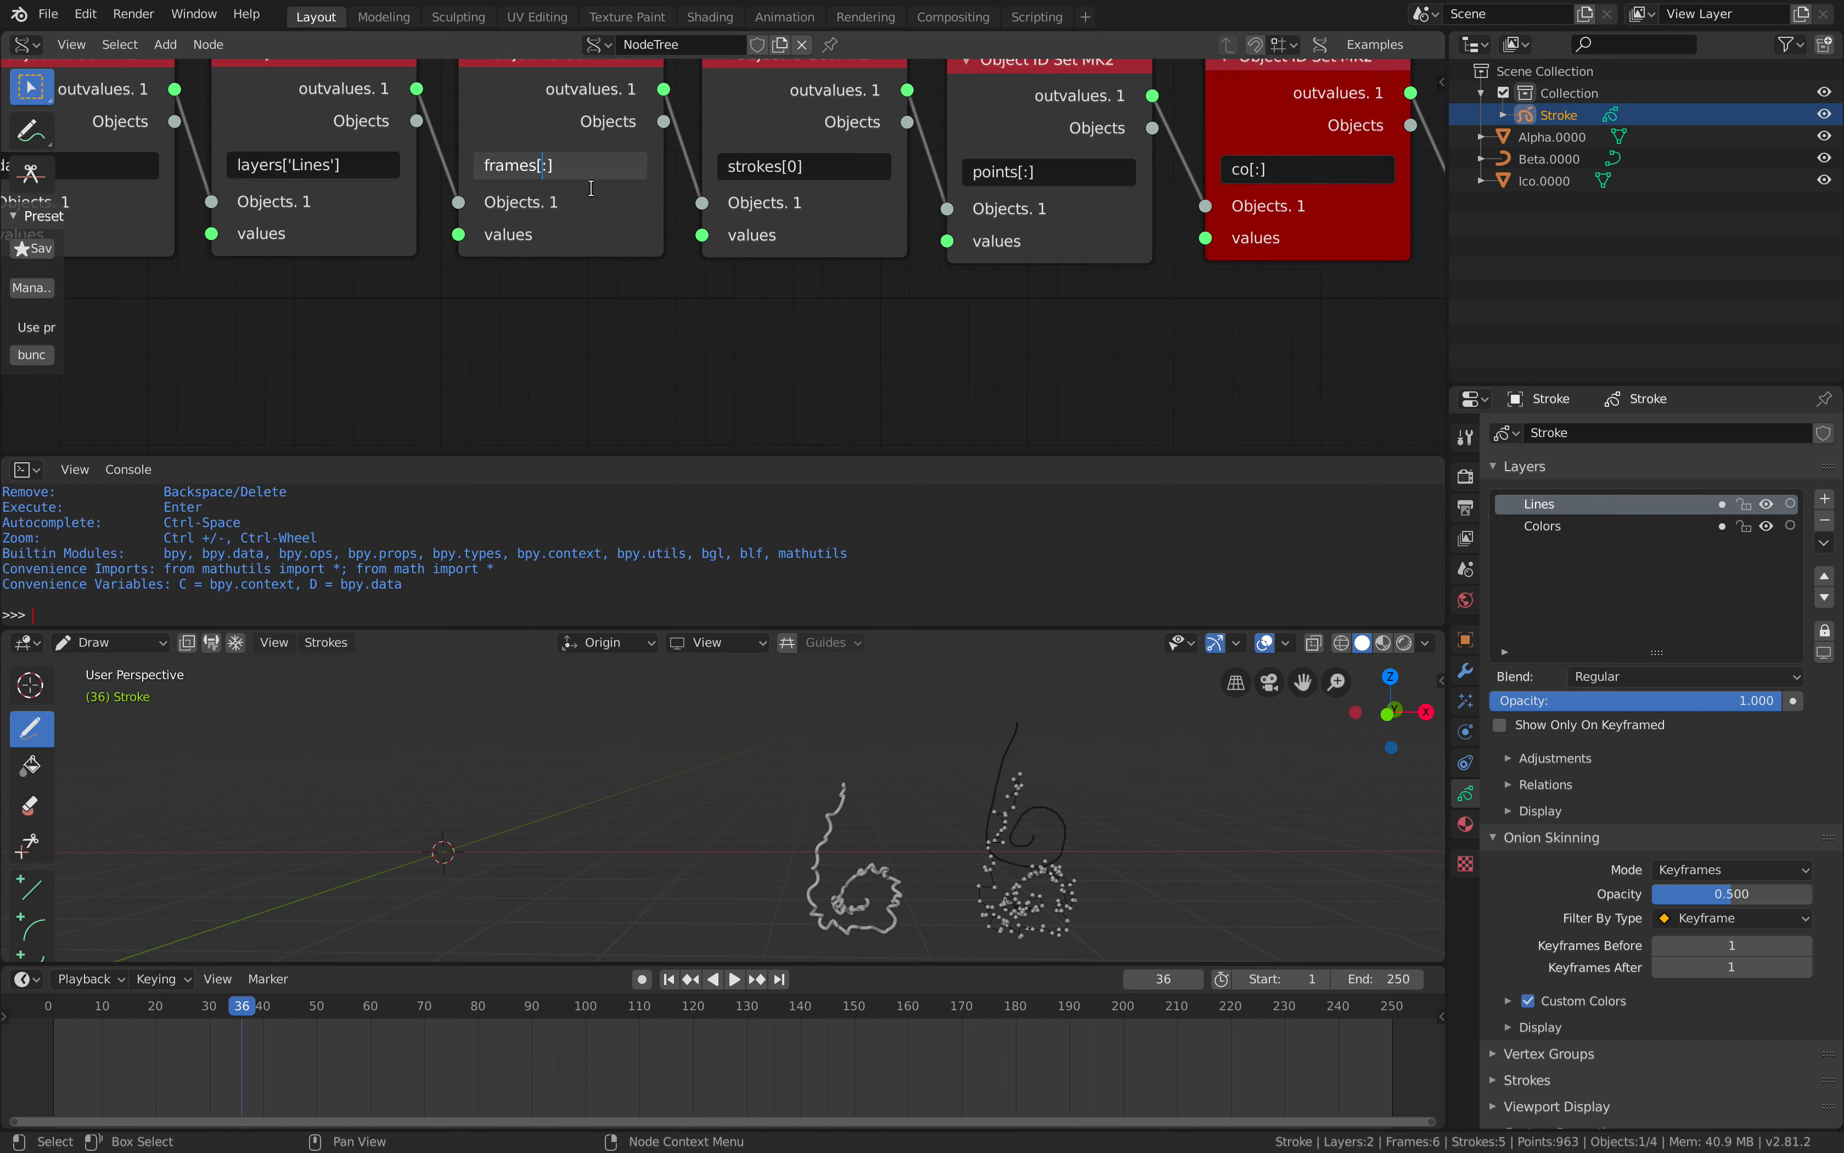
key(Delete)
text(2)
key(Return)
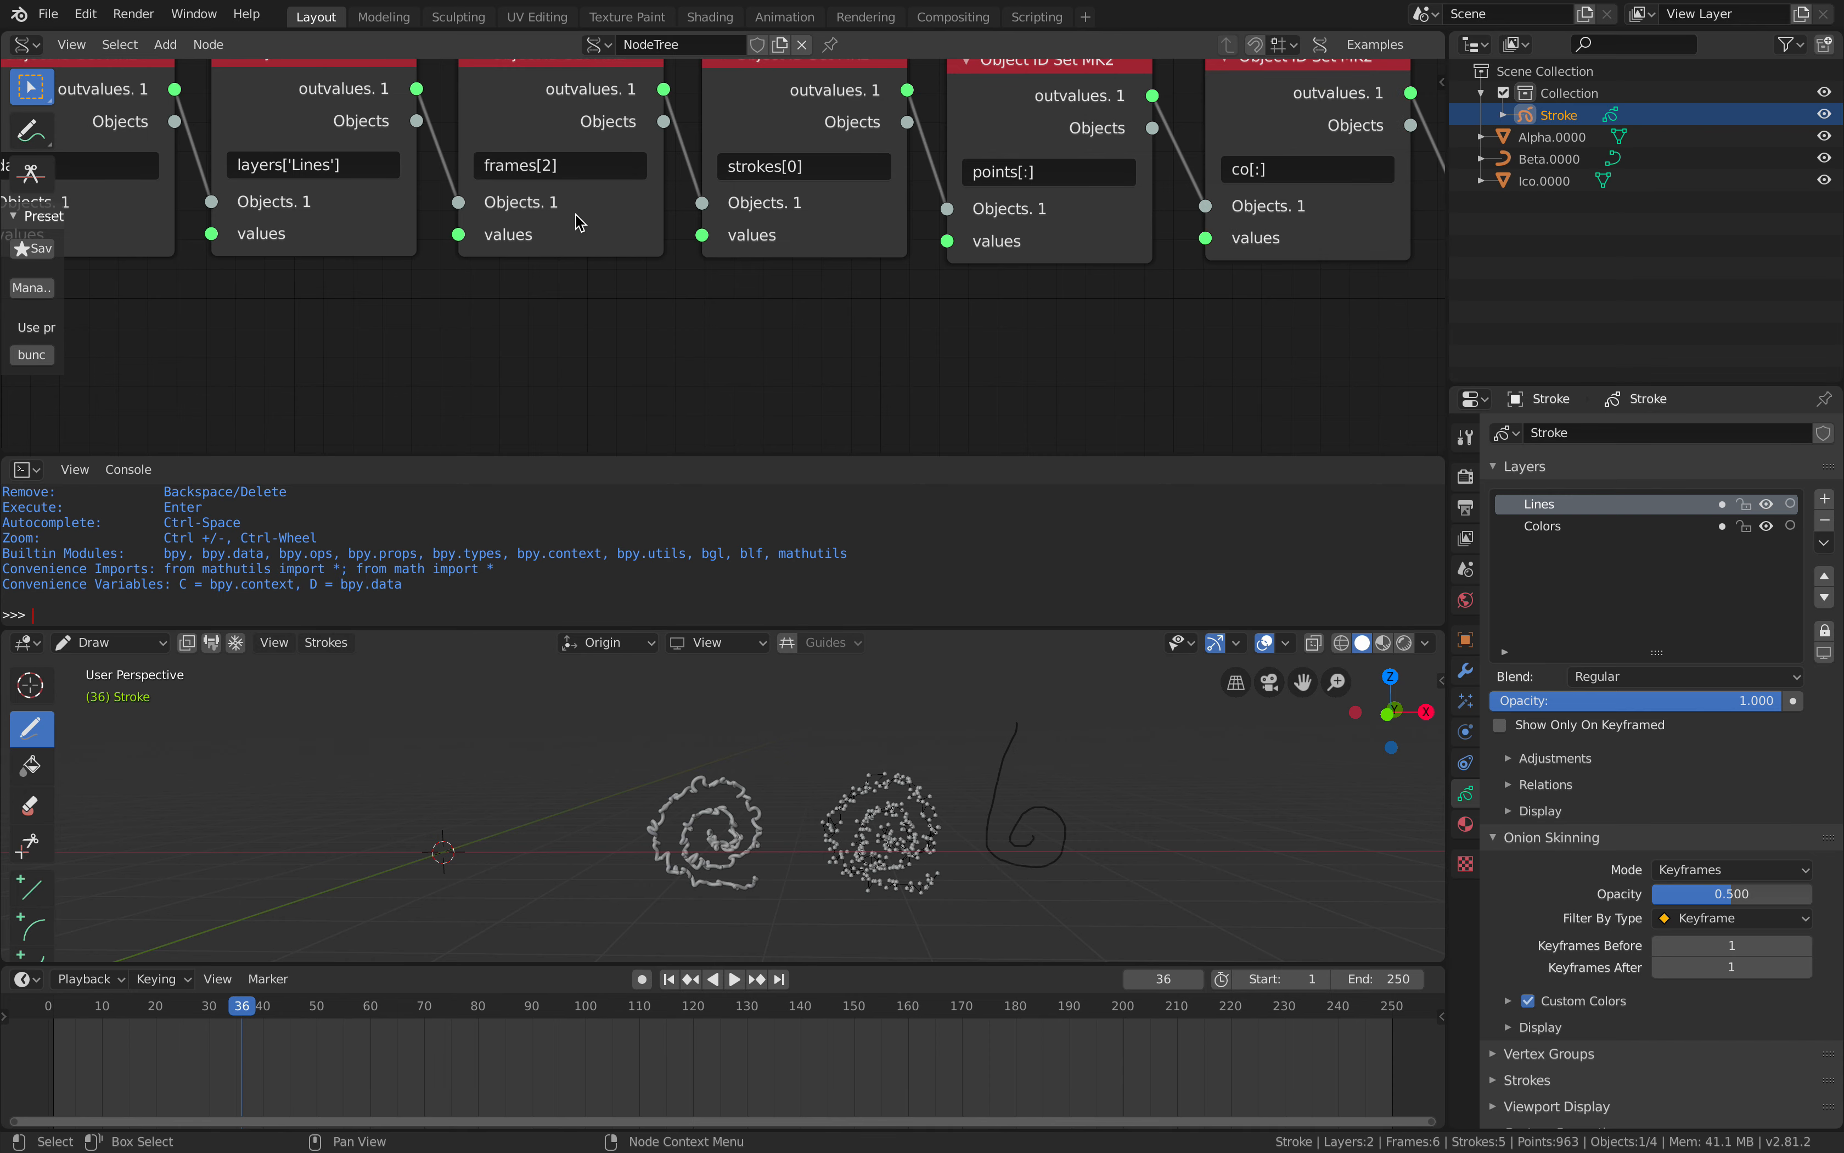
Try strokes[:] as the strokes expression in the Object ID Set MK2 chain and restore it to strokes[0].
middle_drag(649, 322, 571, 341)
click(720, 187)
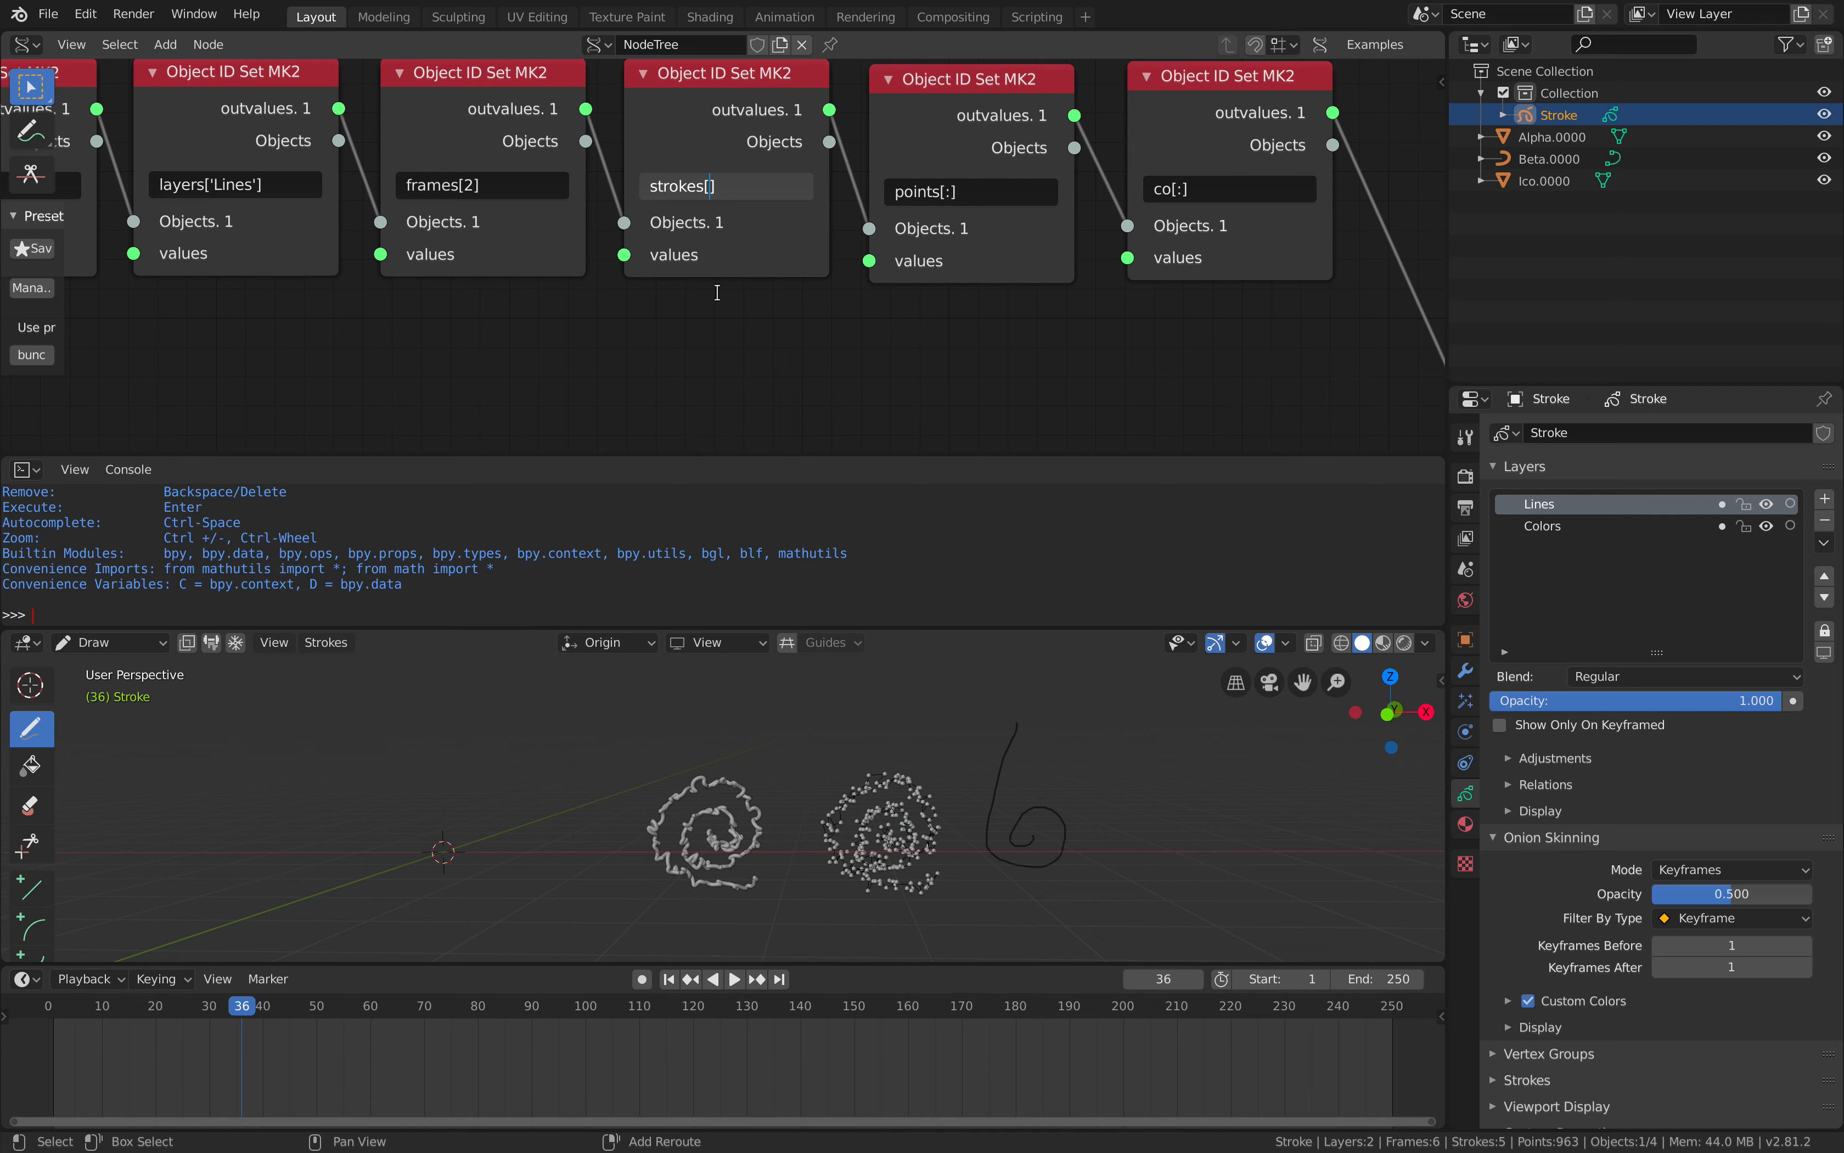
text(:)
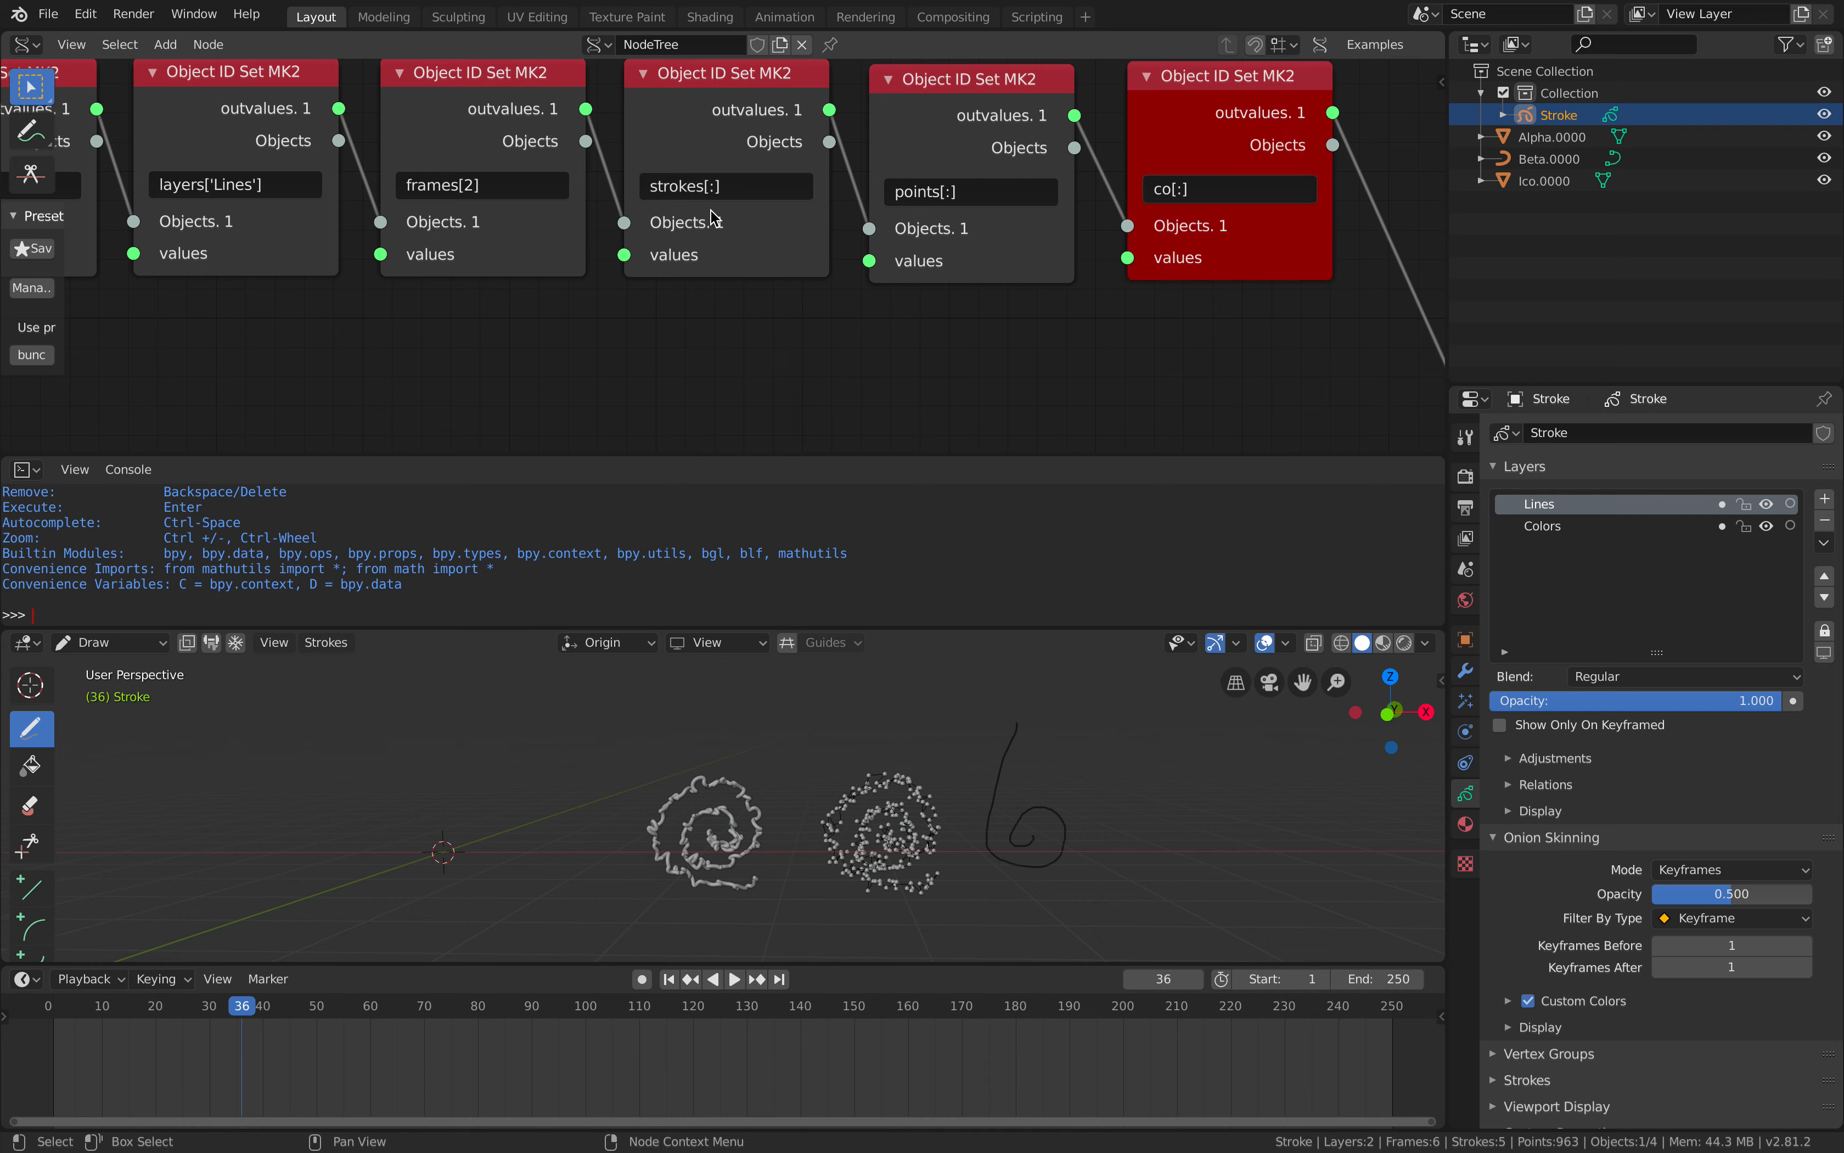
click(720, 186)
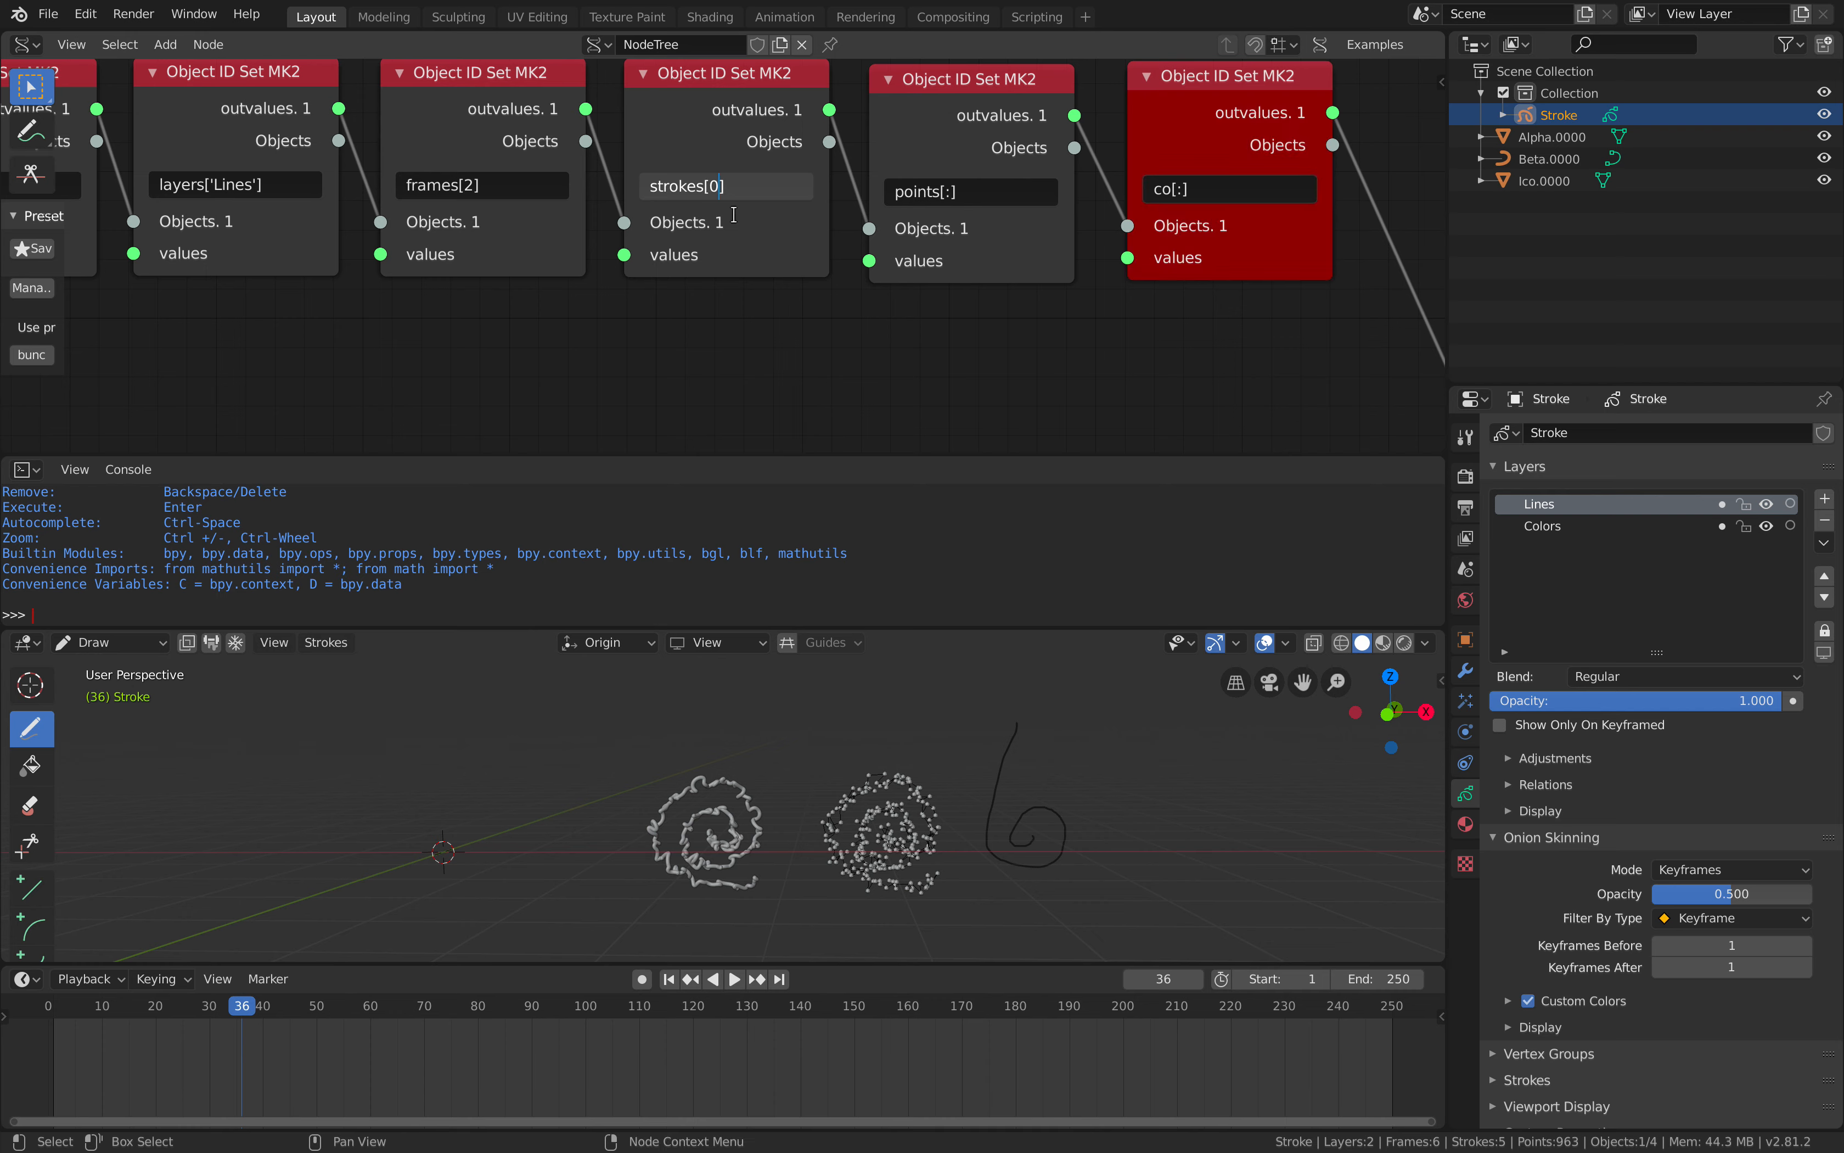
key(Return)
Shift the points[:] and co[:] nodes of the Object ID Set MK2 chain slightly upward in the node layout.
middle_drag(652, 251, 493, 271)
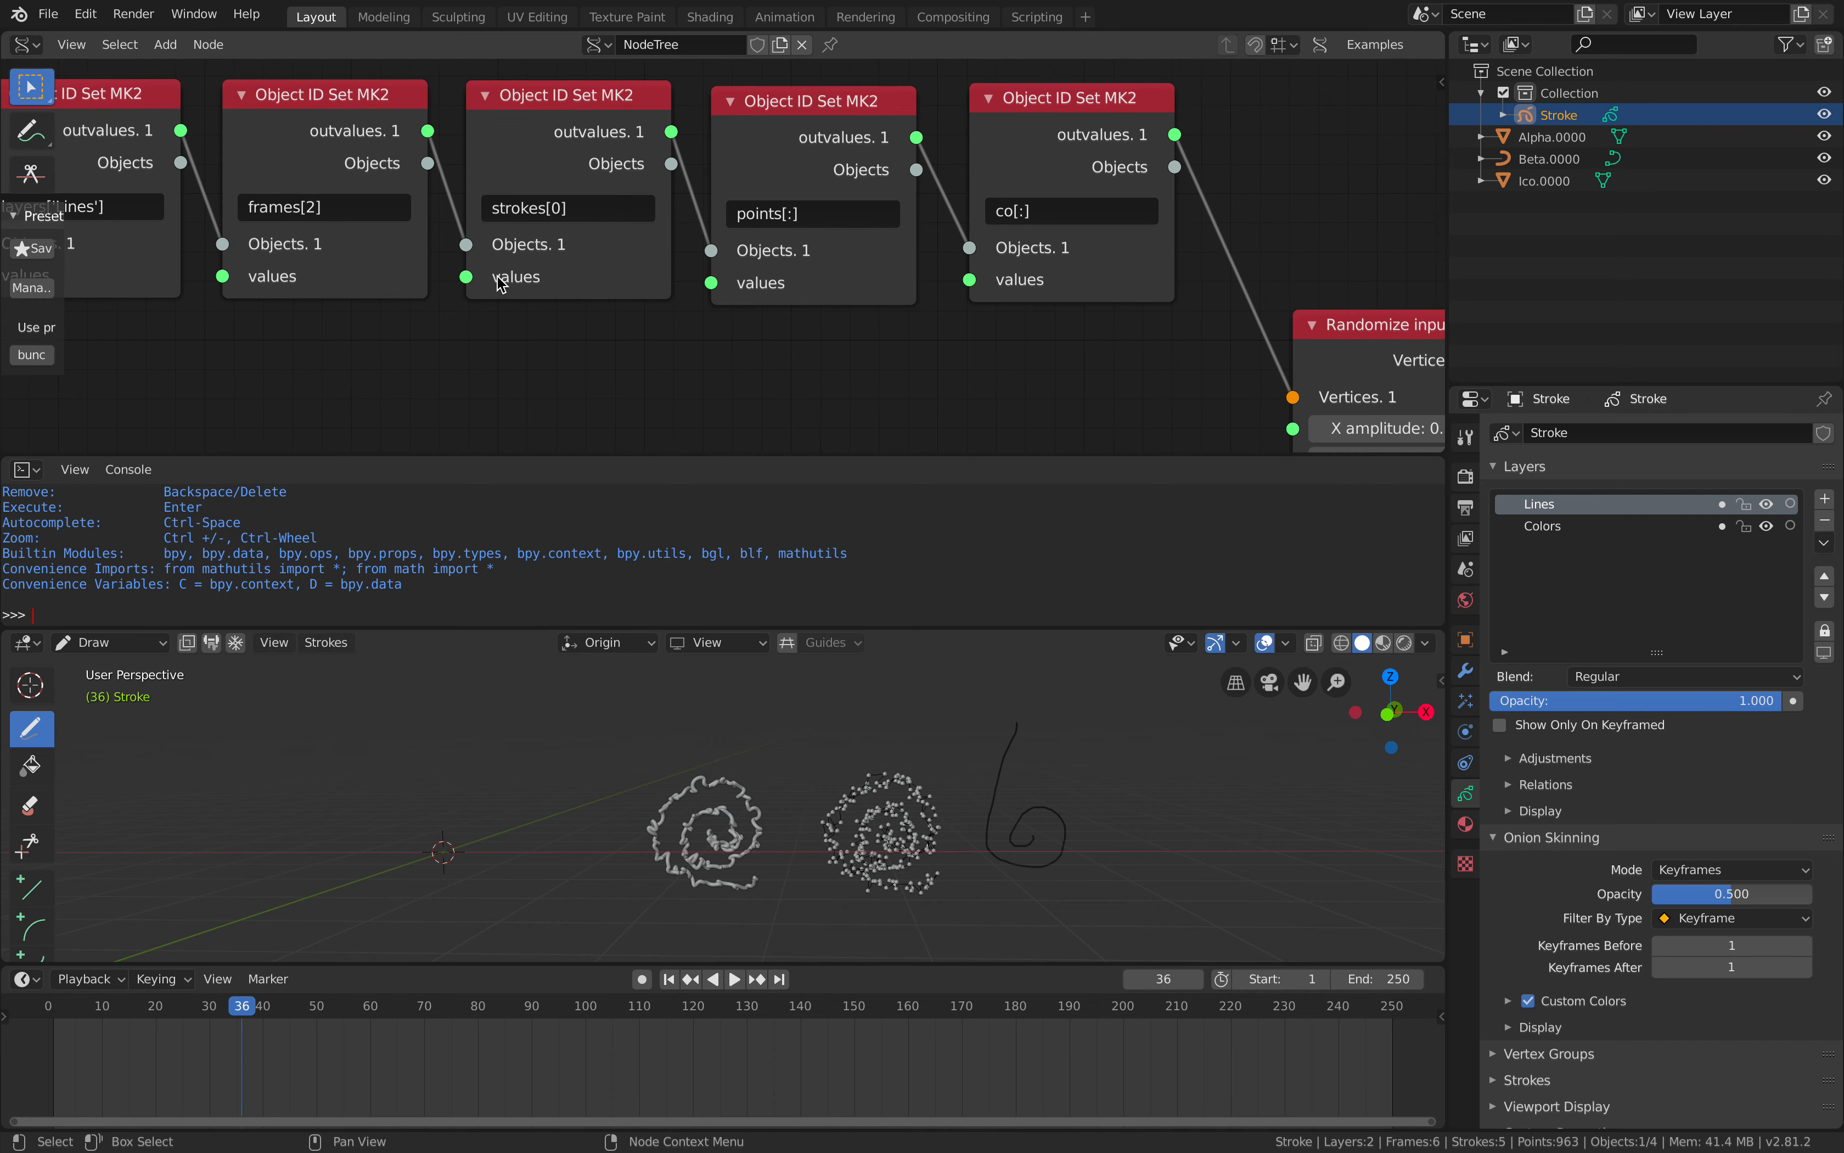
scroll(503, 267, down, 1)
drag(784, 138, 793, 107)
drag(1021, 163, 1020, 152)
scroll(1018, 159, down, 1)
scroll(1017, 161, down, 1)
middle_drag(856, 198, 947, 177)
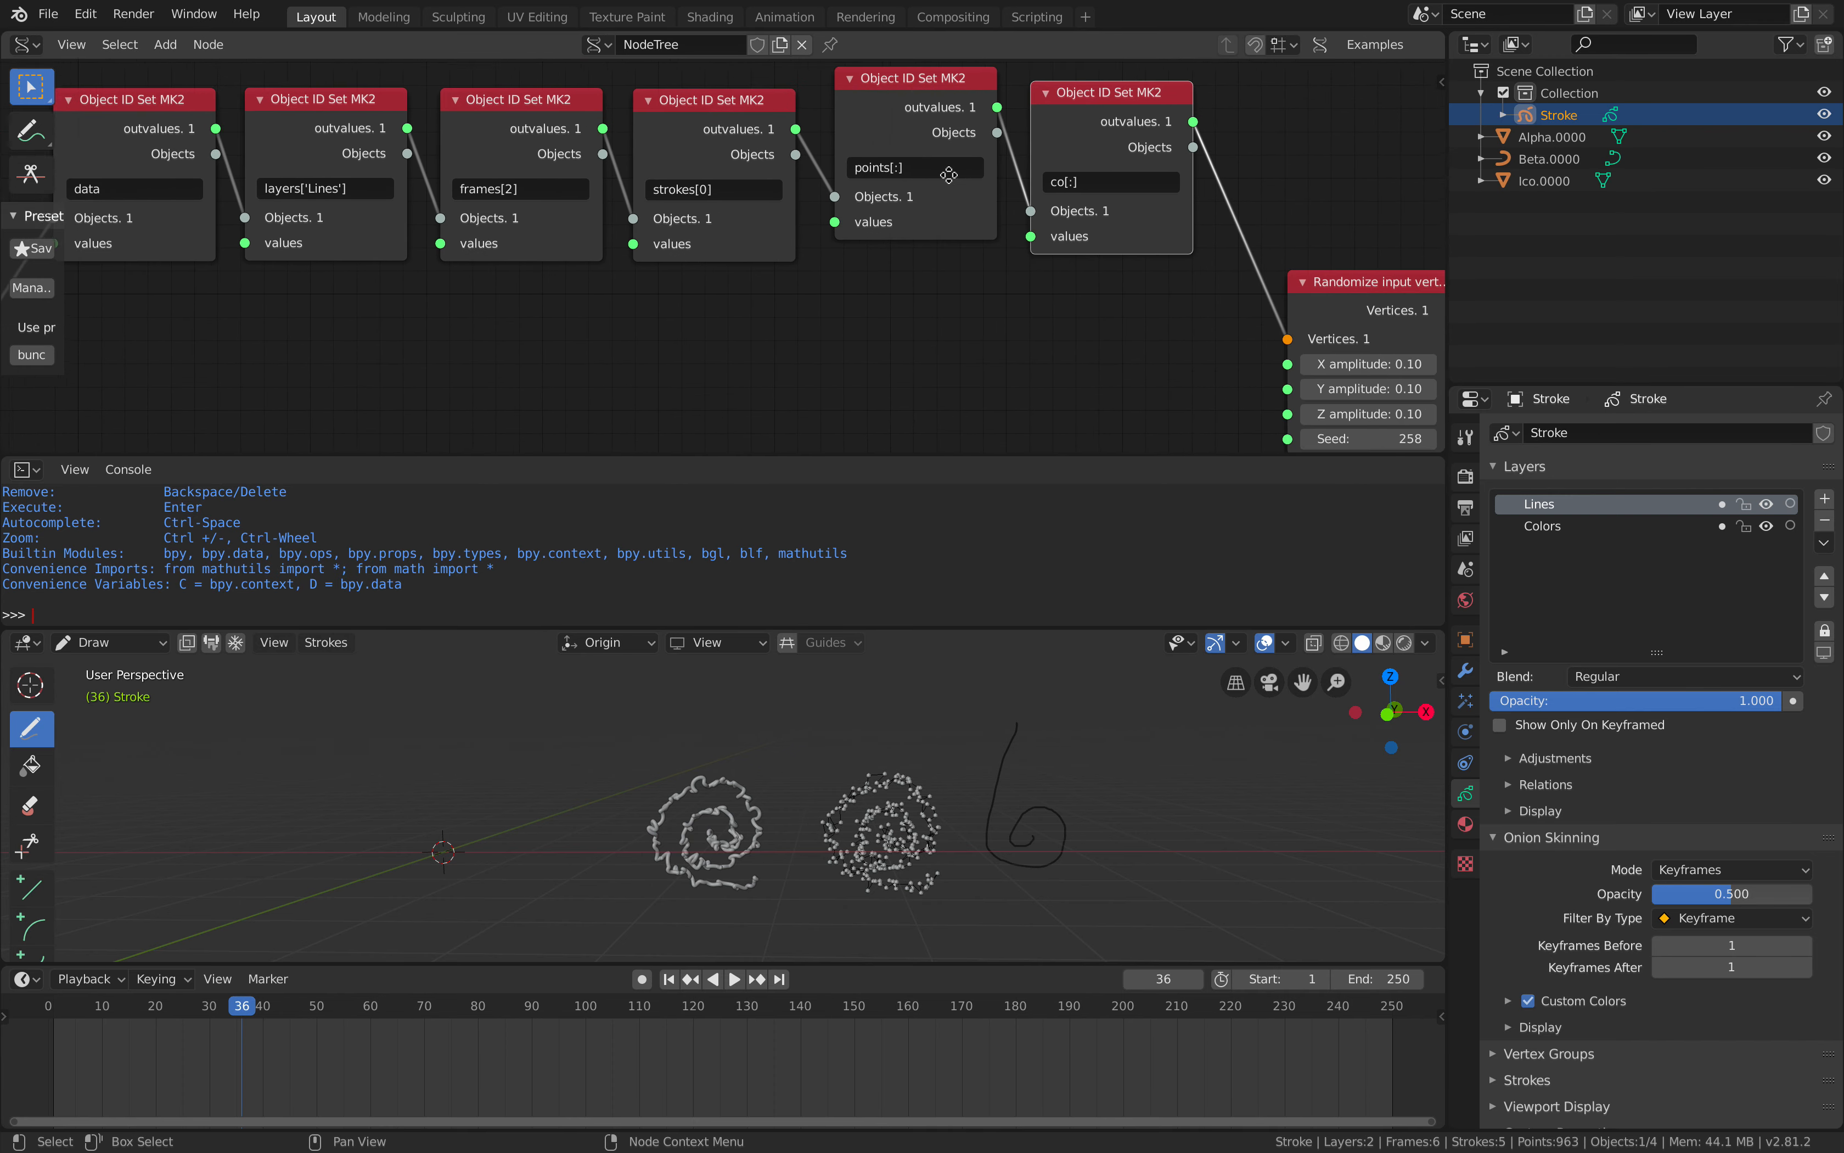
middle_drag(677, 216, 881, 192)
scroll(877, 192, up, 1)
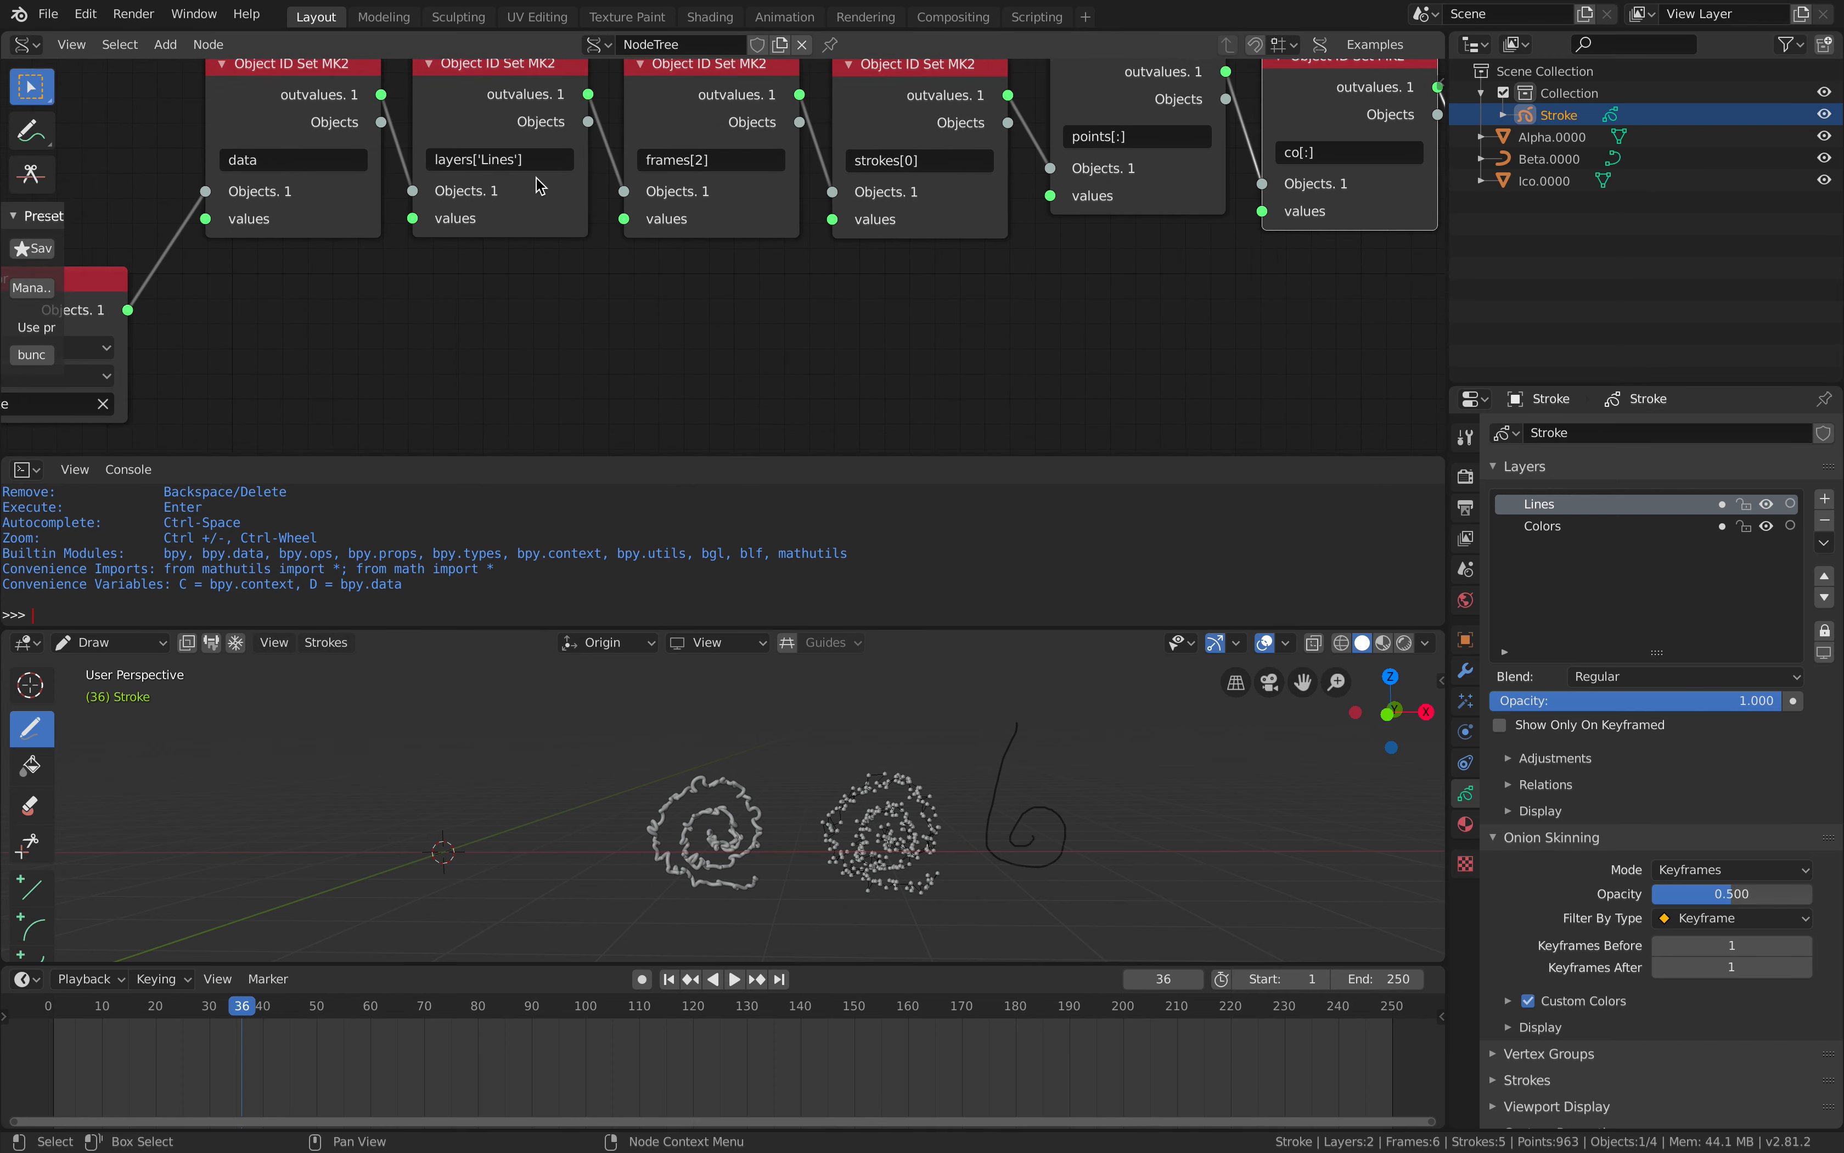
middle_drag(535, 178, 494, 177)
Play and scrub the animation from frame 36, stopping playback at frame 53.
middle_drag(990, 820, 1012, 795)
key(space)
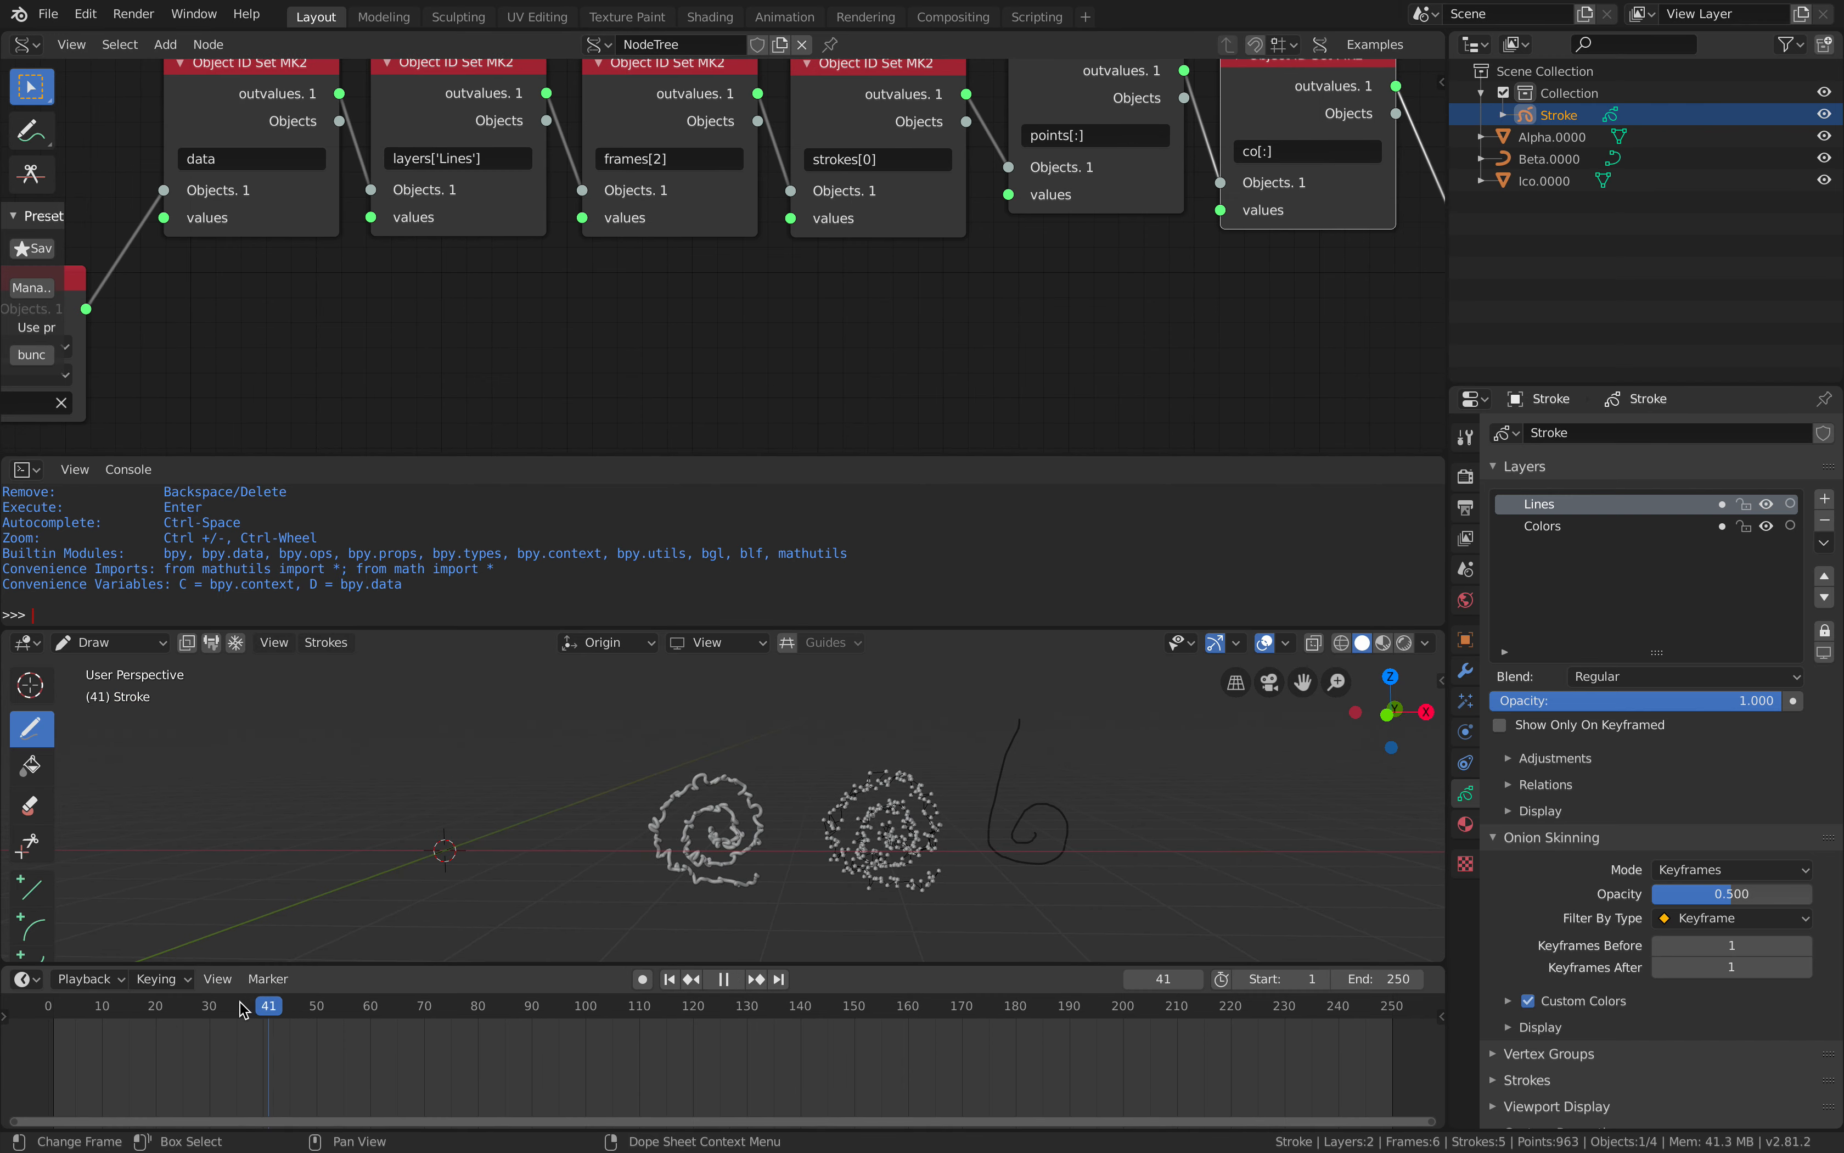
drag(240, 1002, 305, 991)
key(space)
Move the randomize node, the Pols/Edges node and the mesh viewer node closer to the Object ID Set MK2 chain.
scroll(1229, 335, down, 3)
middle_drag(1228, 336, 551, 294)
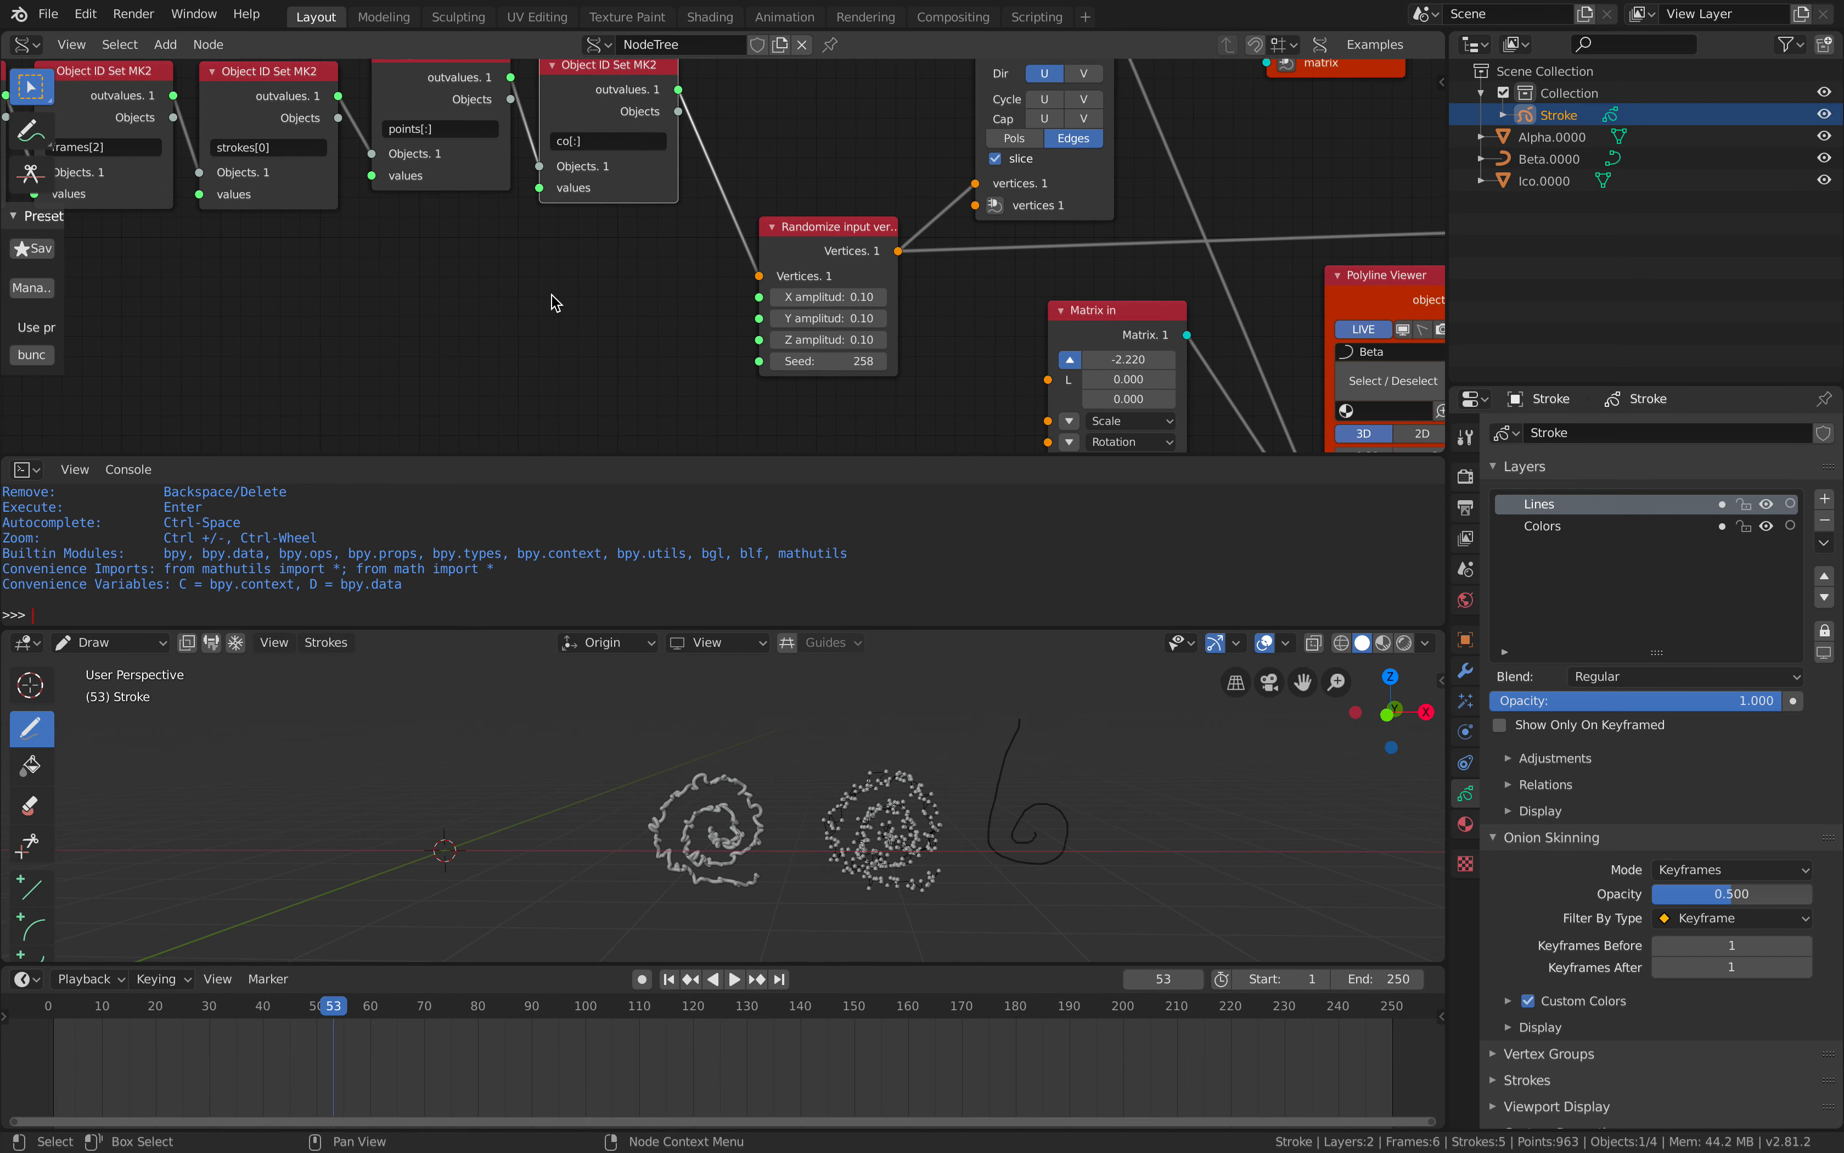
scroll(729, 817, up, 3)
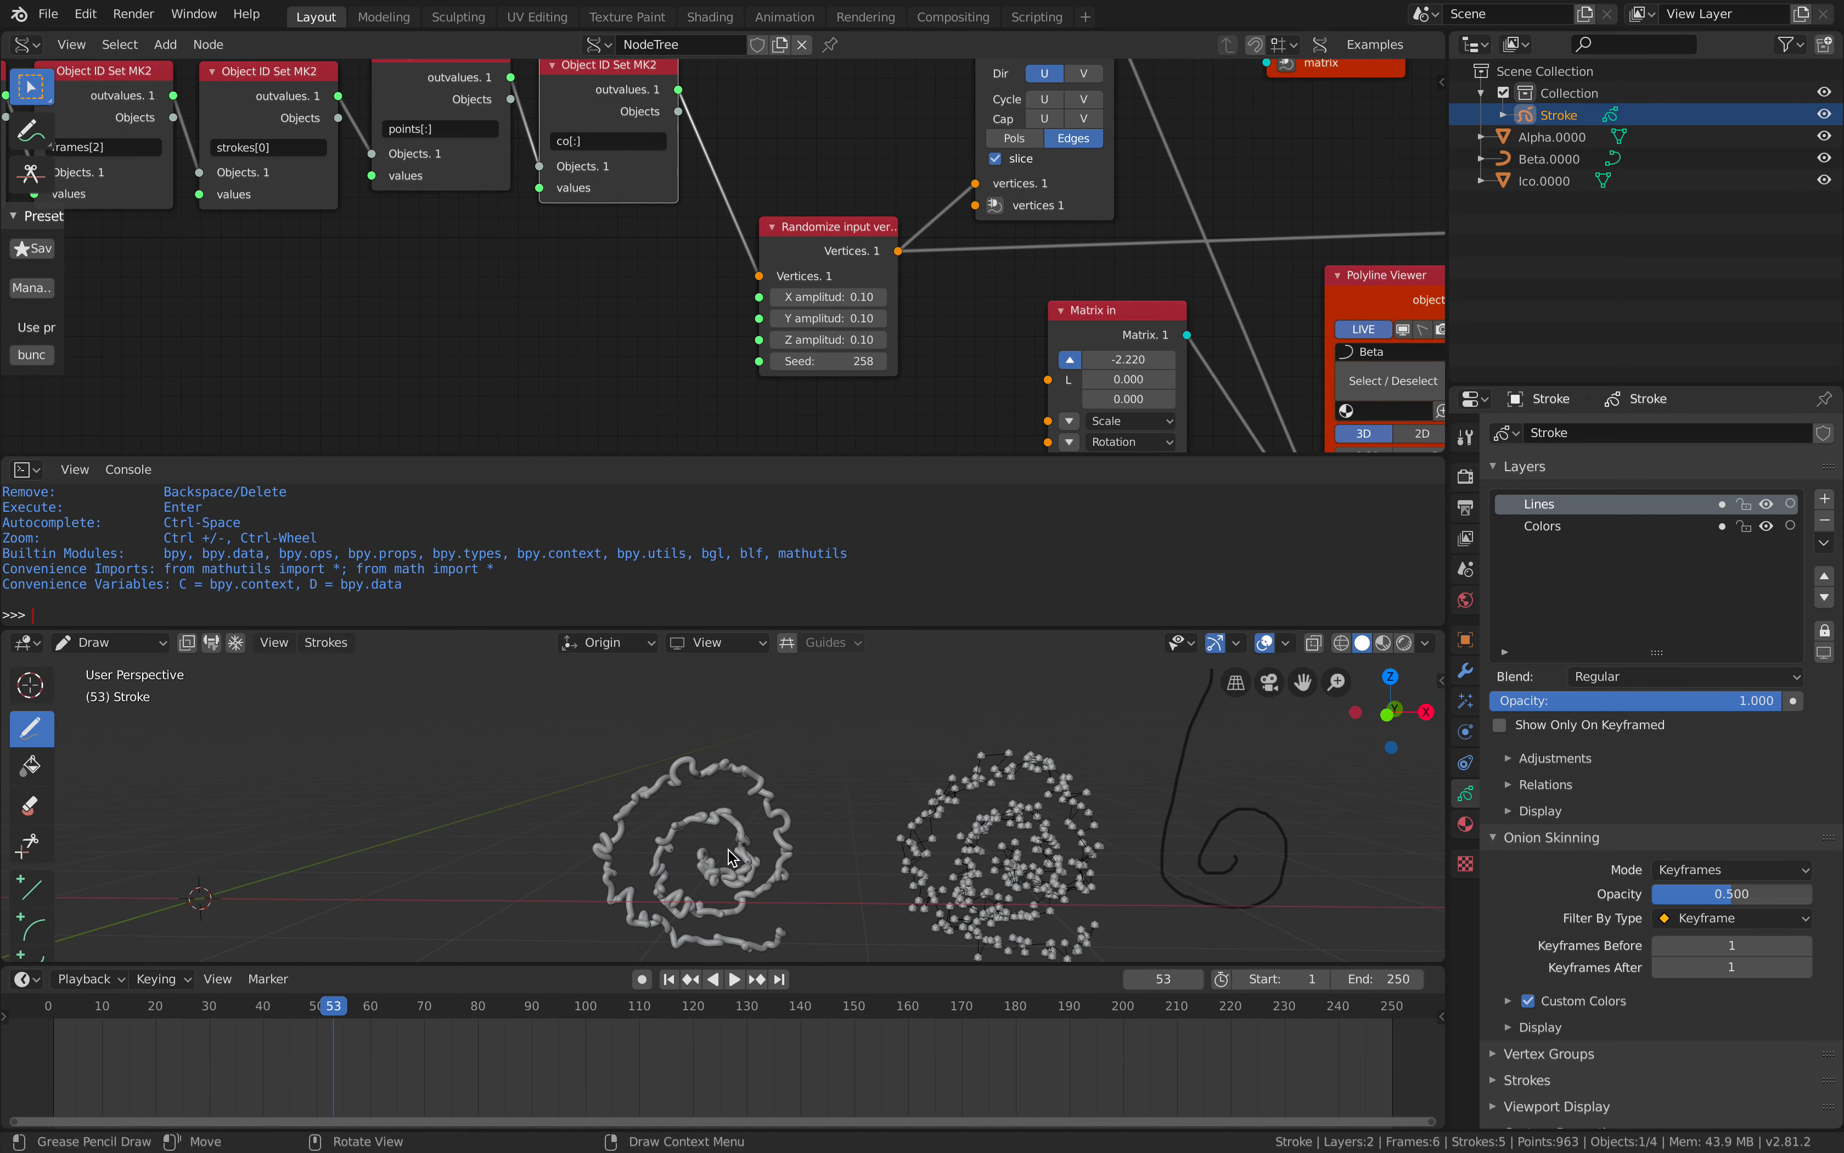
scroll(729, 850, down, 2)
middle_drag(535, 347, 654, 356)
drag(942, 250, 905, 216)
middle_drag(975, 218, 789, 258)
drag(1023, 217, 996, 164)
middle_drag(1043, 154, 765, 240)
drag(997, 174, 953, 138)
Move the Matrix in and Polyline Viewer nodes closer to the randomize node.
middle_drag(774, 323, 787, 222)
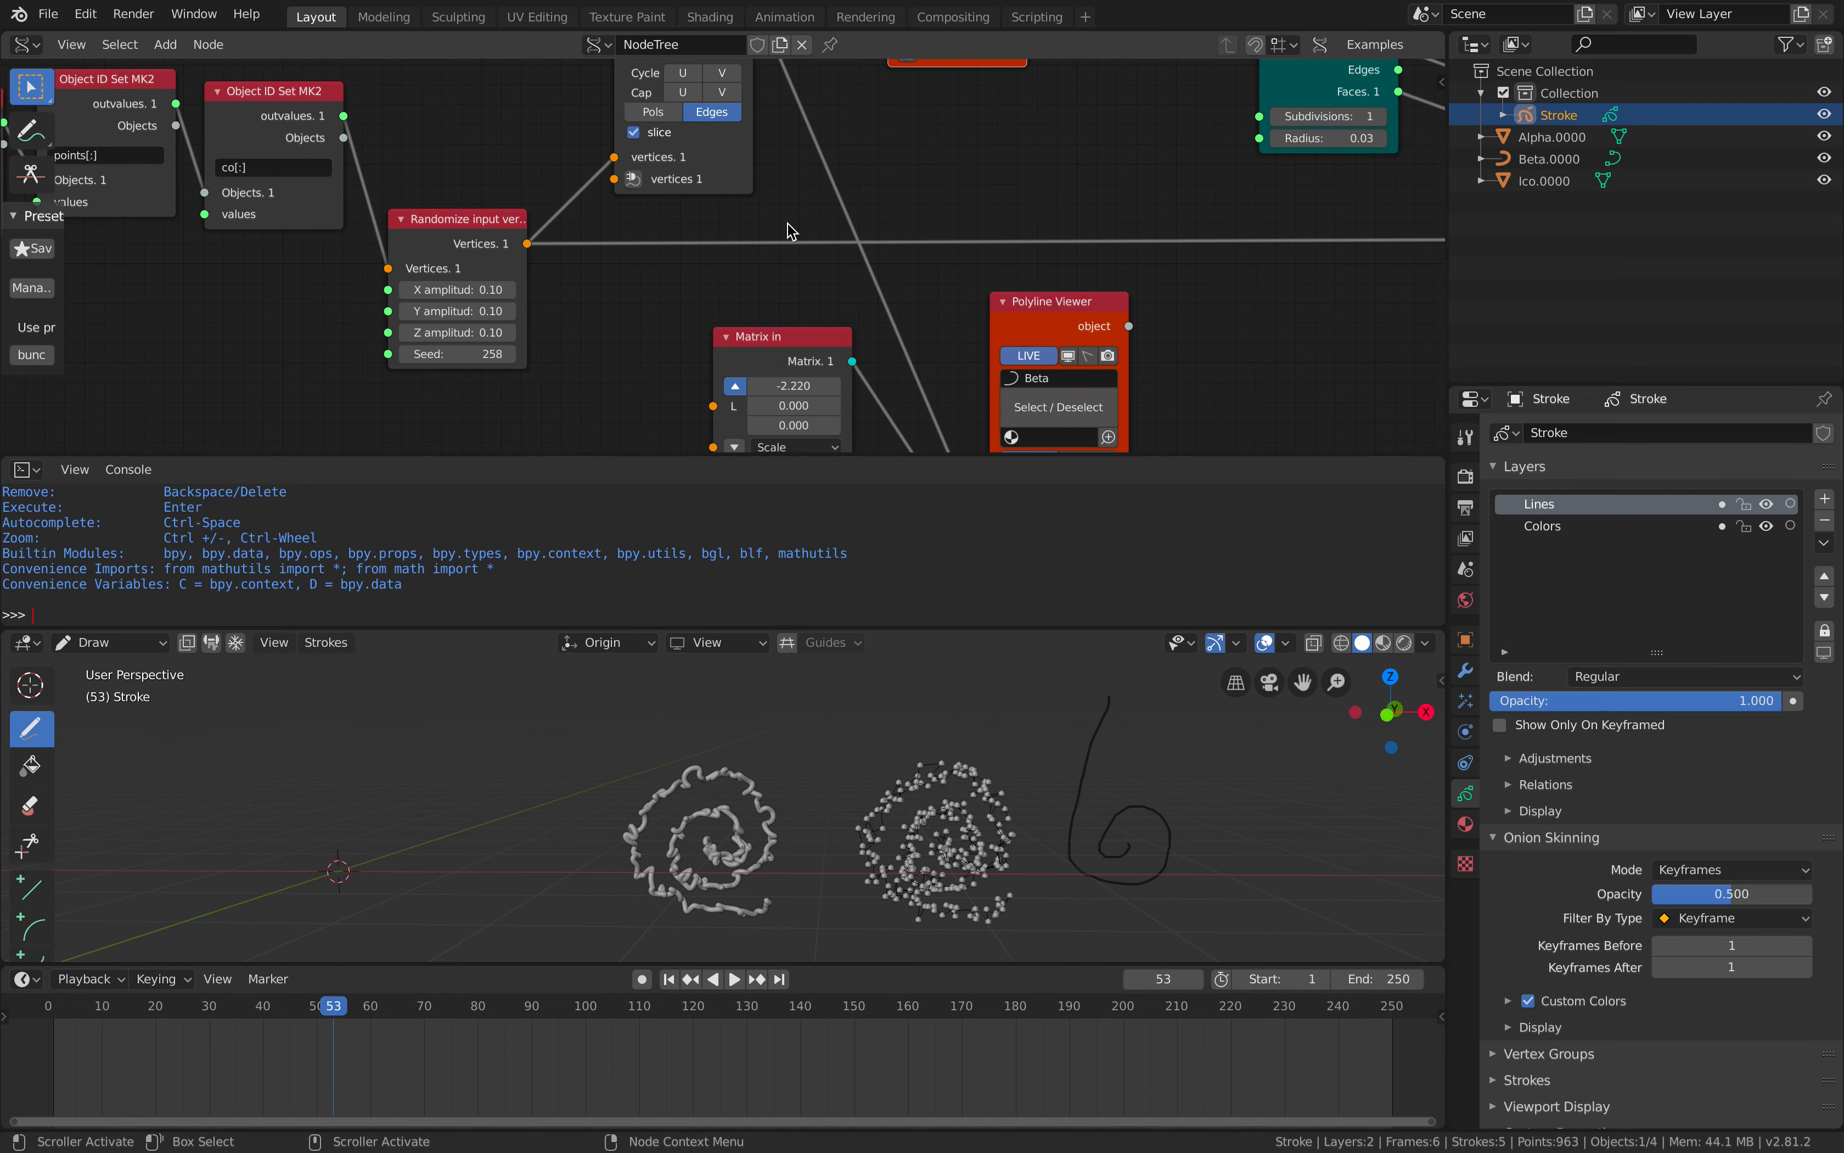
scroll(788, 223, down, 1)
drag(791, 325, 751, 304)
drag(997, 298, 964, 263)
Space out the Object ID Selector node and the data, layers['Lines'] and frames[2] nodes at the start of the chain.
middle_drag(191, 208, 624, 223)
scroll(624, 223, up, 1)
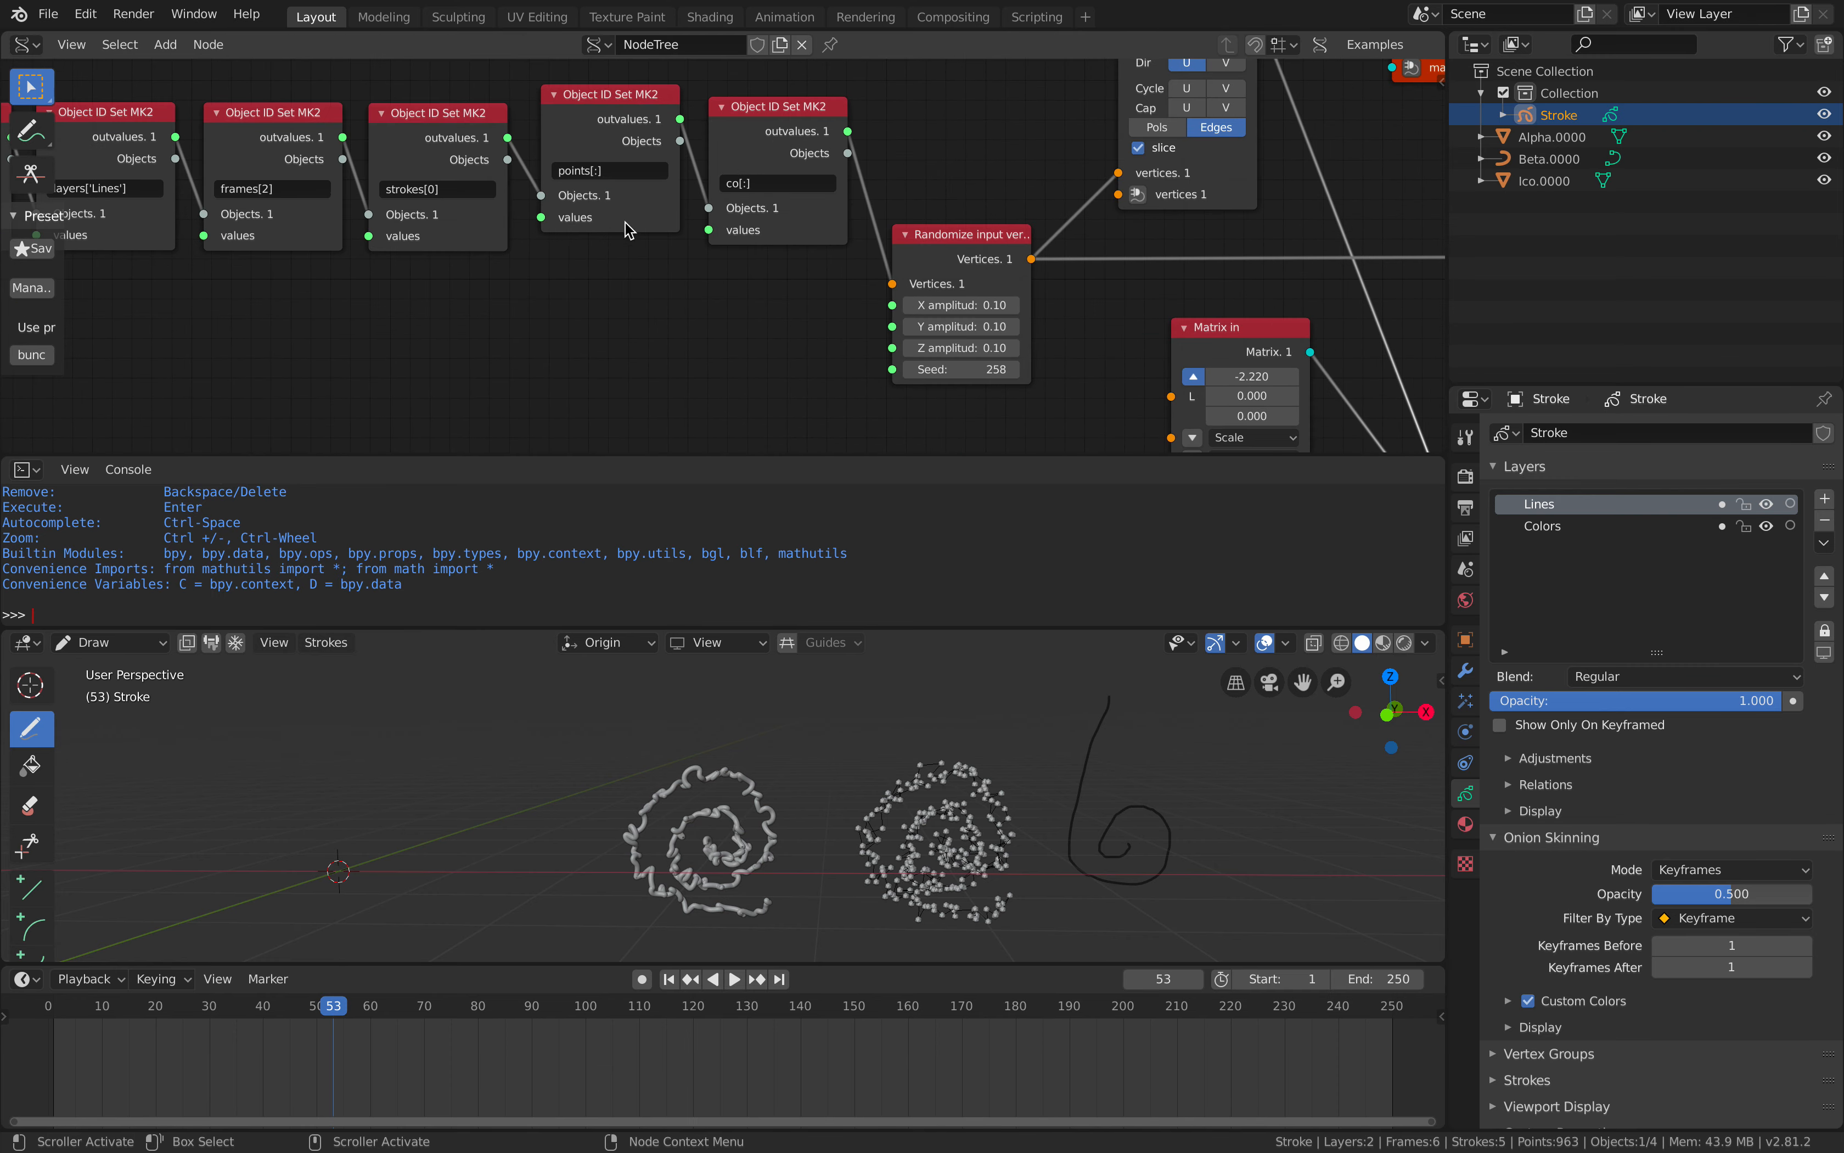
middle_drag(86, 216, 642, 203)
drag(296, 275, 235, 274)
drag(469, 160, 412, 187)
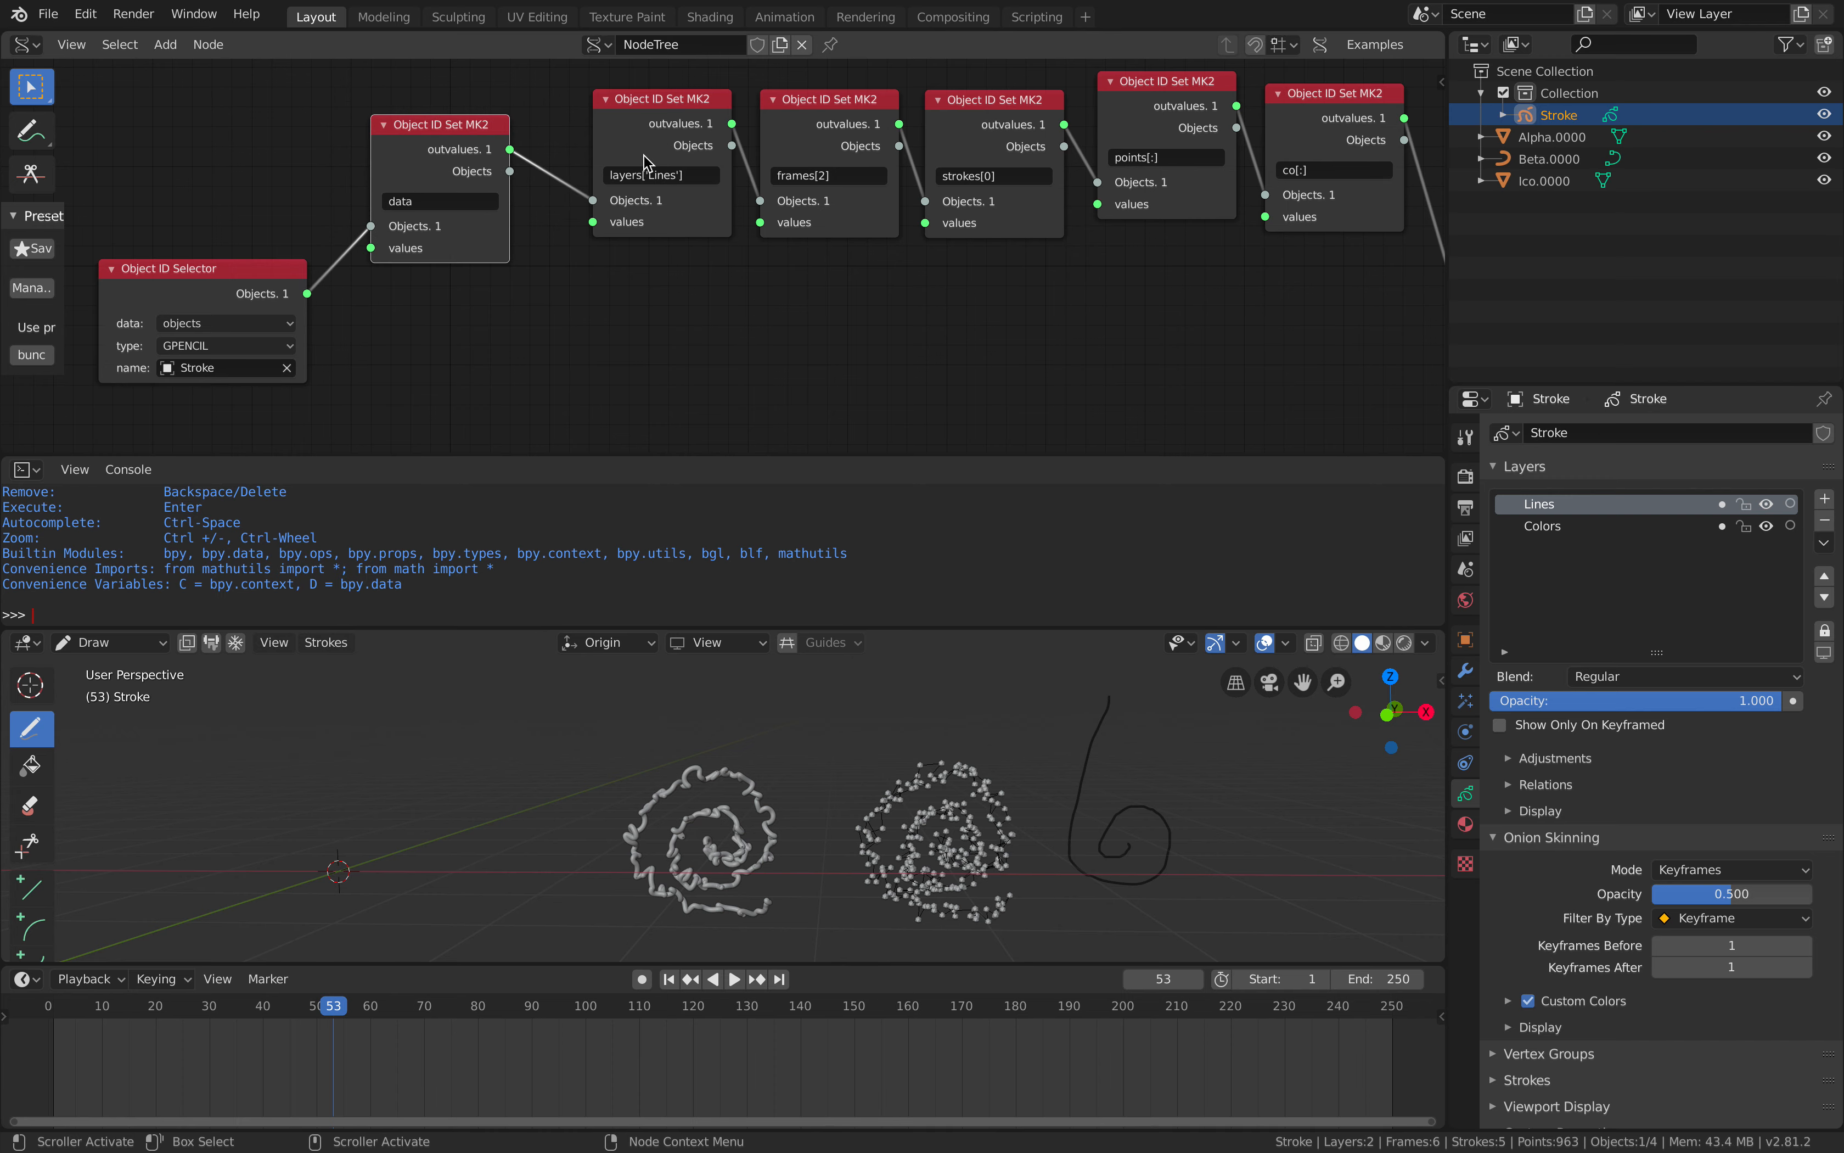
drag(653, 120, 606, 119)
drag(825, 127, 800, 136)
middle_drag(716, 124, 506, 118)
scroll(506, 118, up, 1)
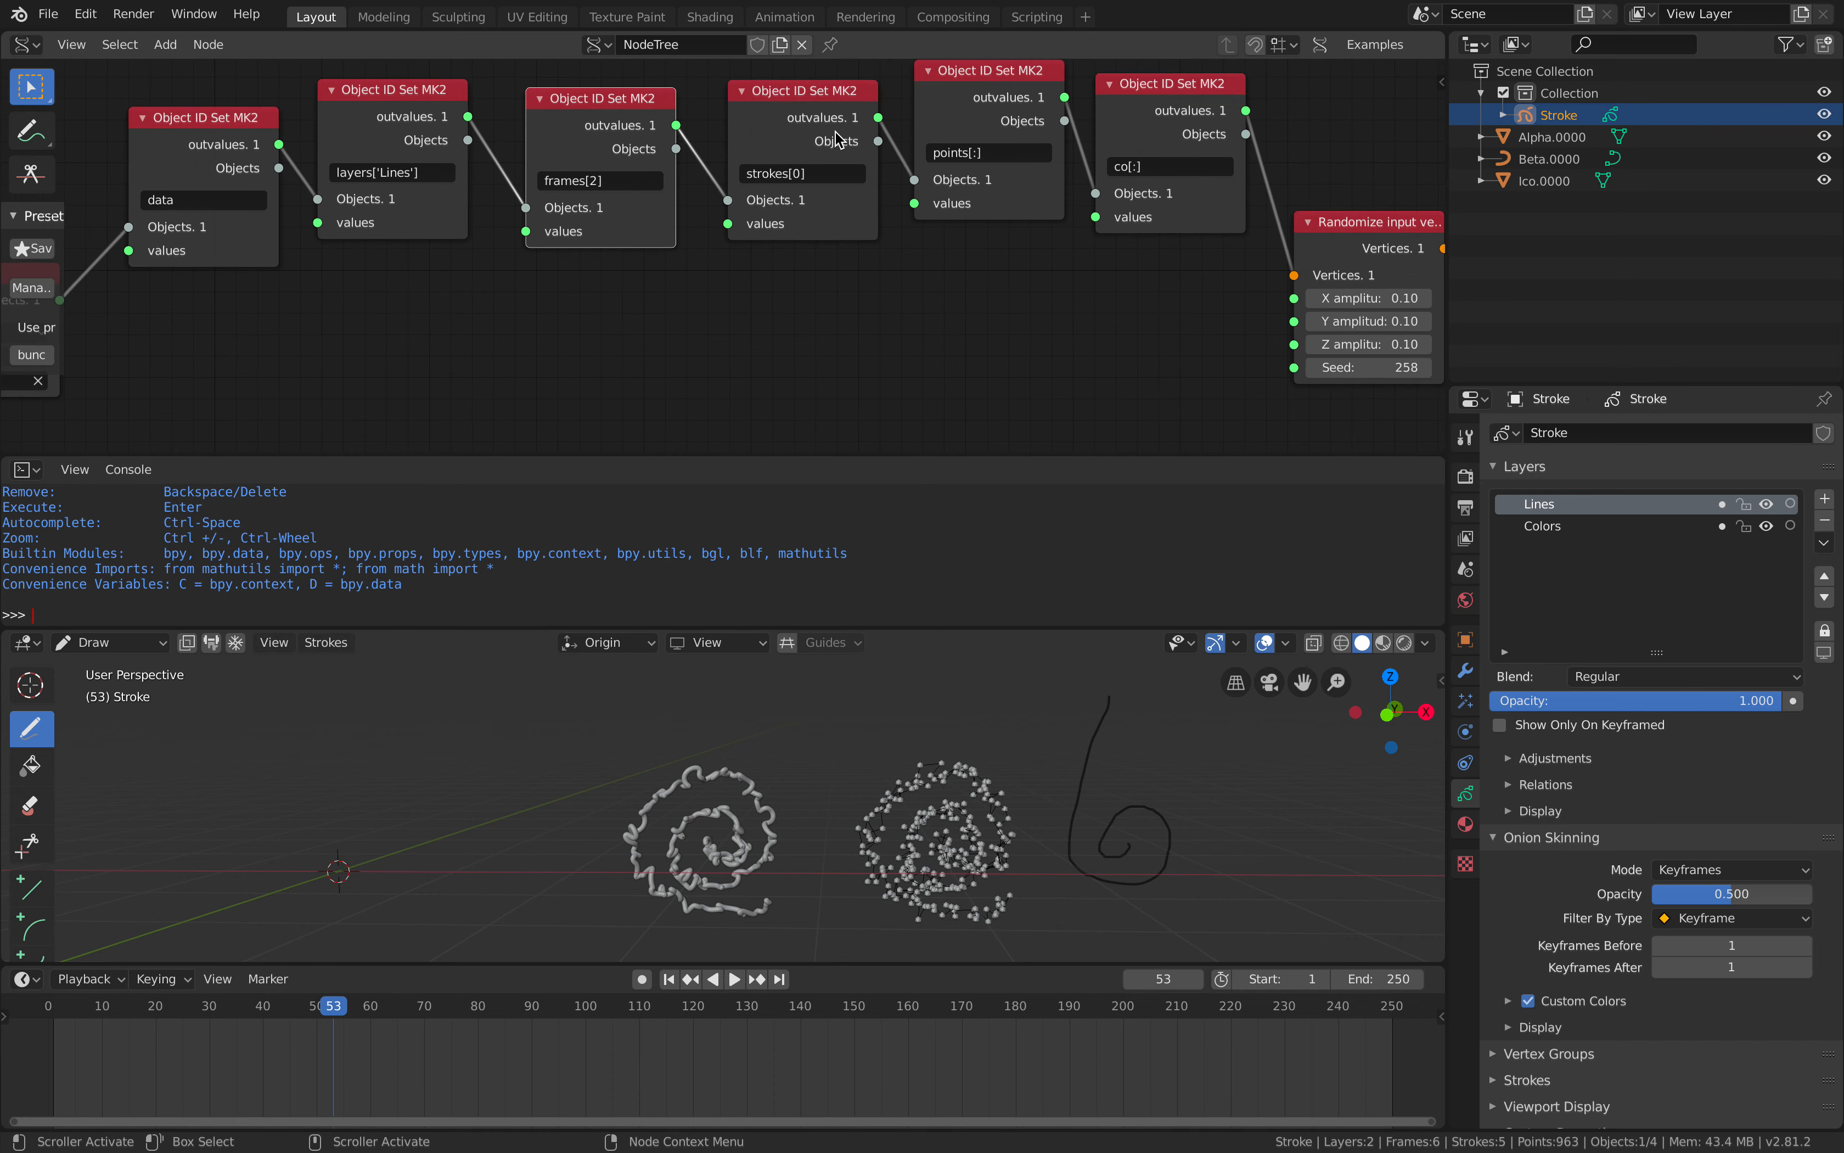
Adjust the placement of the strokes[0], points[:] and co[:] nodes, and save the file.
drag(836, 131, 834, 122)
middle_drag(861, 204, 698, 216)
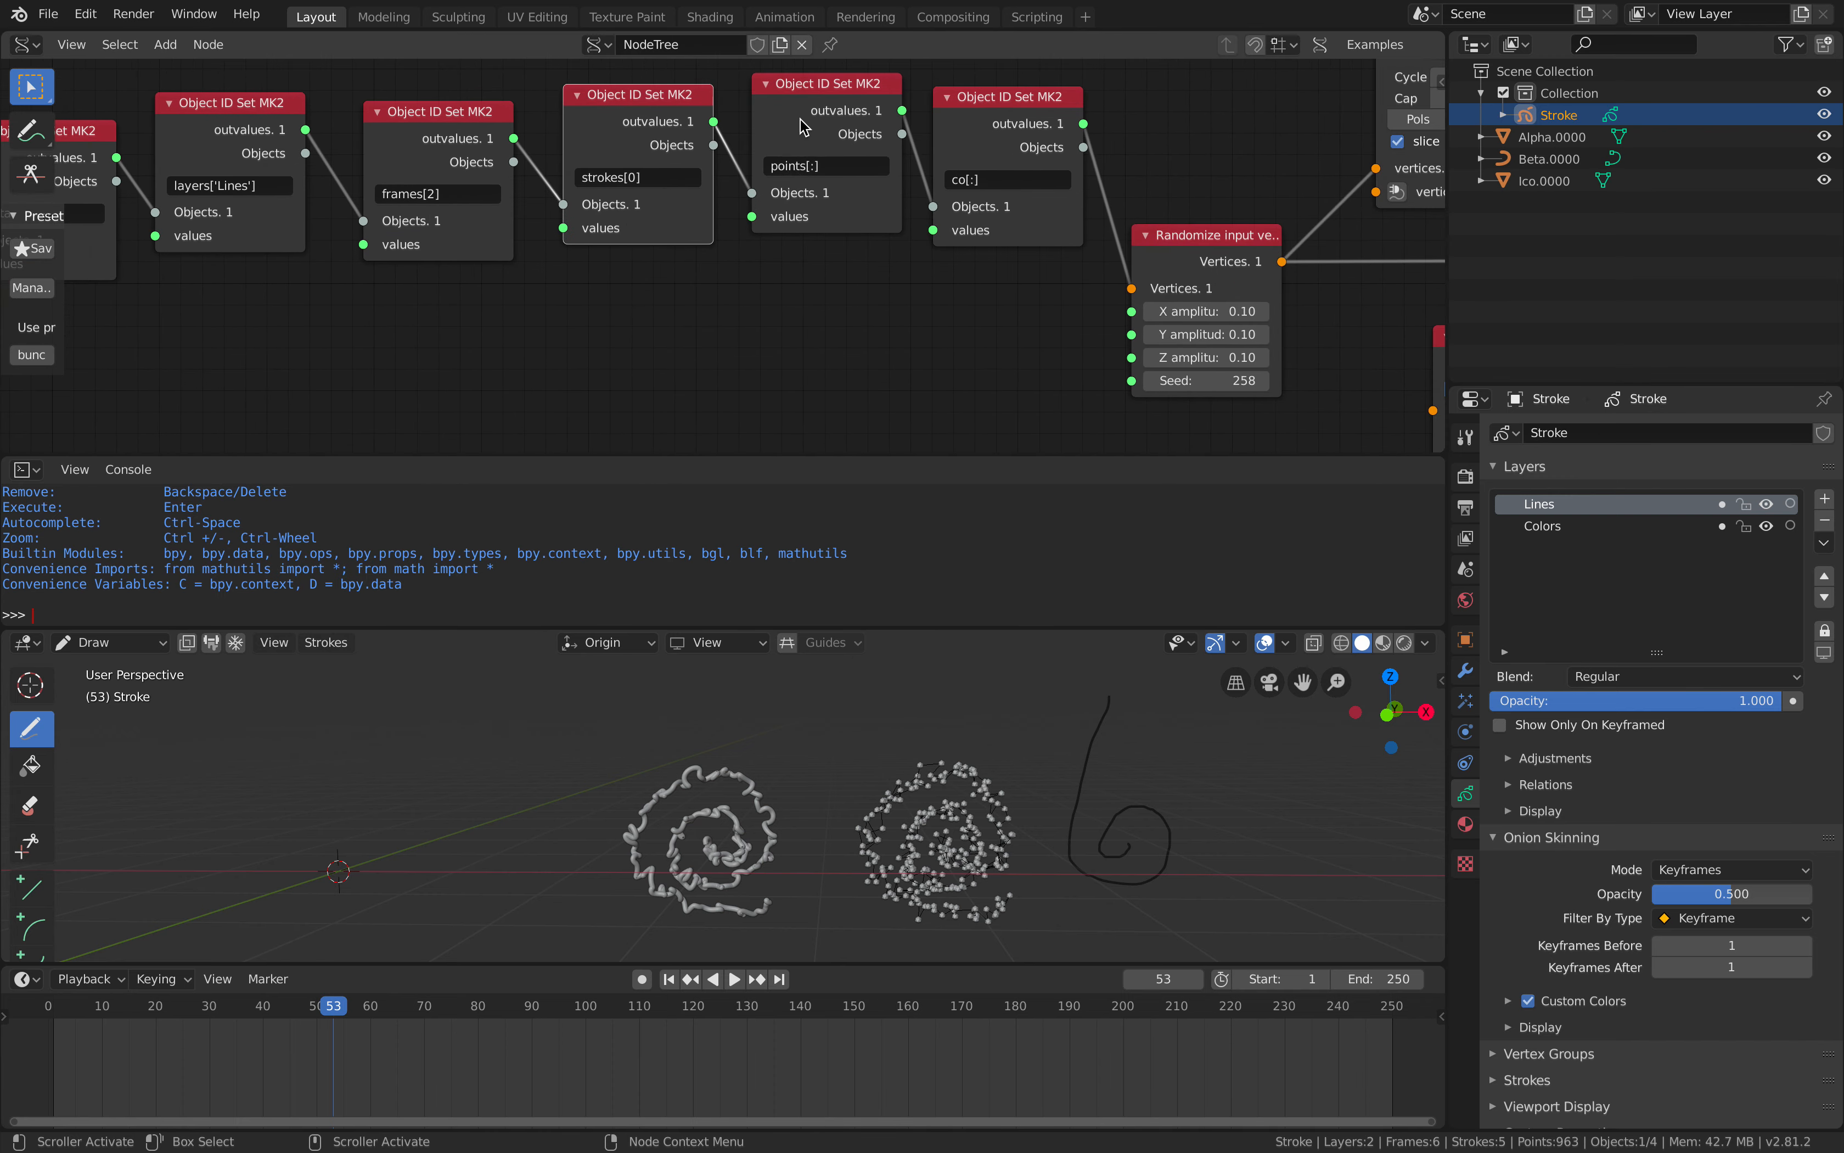
drag(802, 122, 805, 120)
drag(1018, 141, 1021, 137)
middle_drag(959, 185, 940, 156)
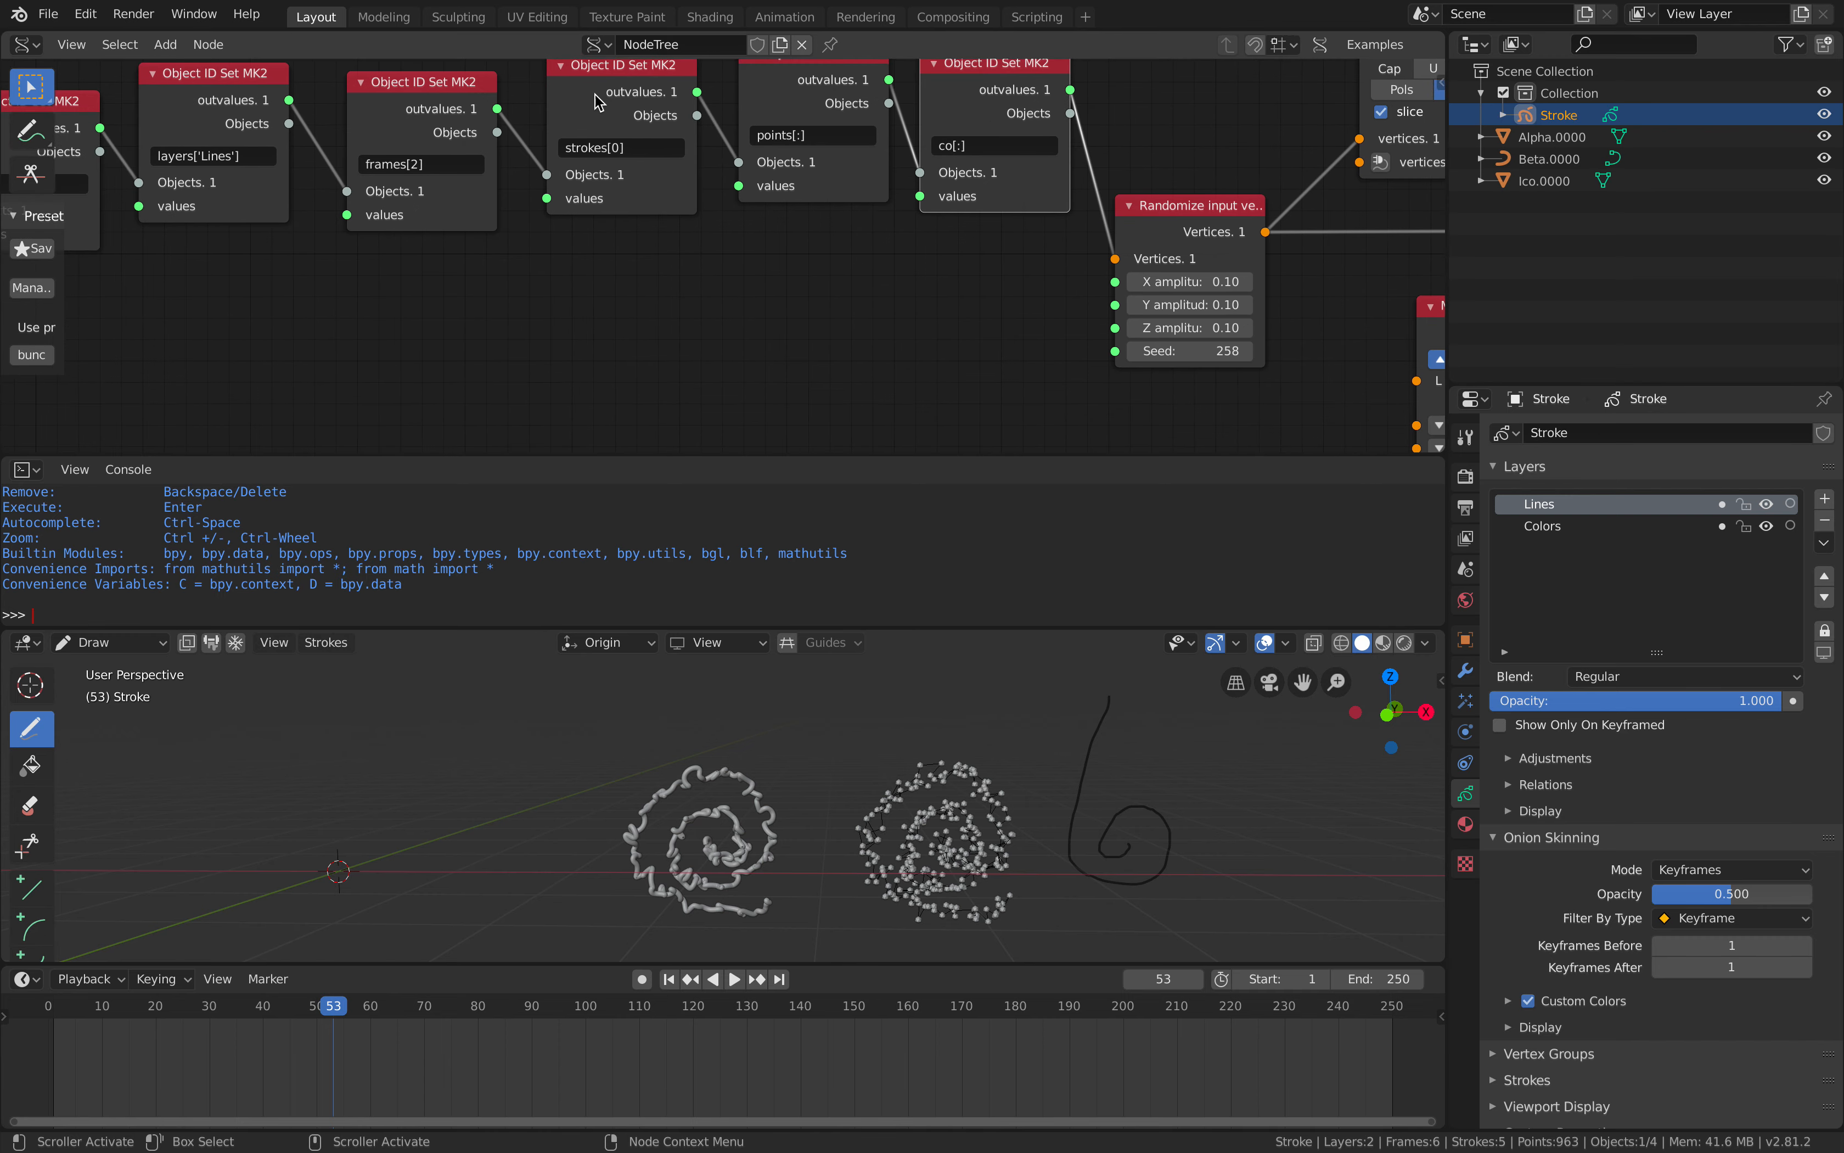
mouse_move(602, 101)
mouse_down()
mouse_move(591, 148)
mouse_move(583, 94)
mouse_up()
key(ctrl+s)
Go to frame 70 and handwrite the word "blend" in grease pencil beside the spiral, and preview the frames.
scroll(838, 268, down, 2)
mouse_move(838, 268)
middle_down()
mouse_move(641, 257)
mouse_move(579, 231)
middle_up()
scroll(667, 231, down, 3)
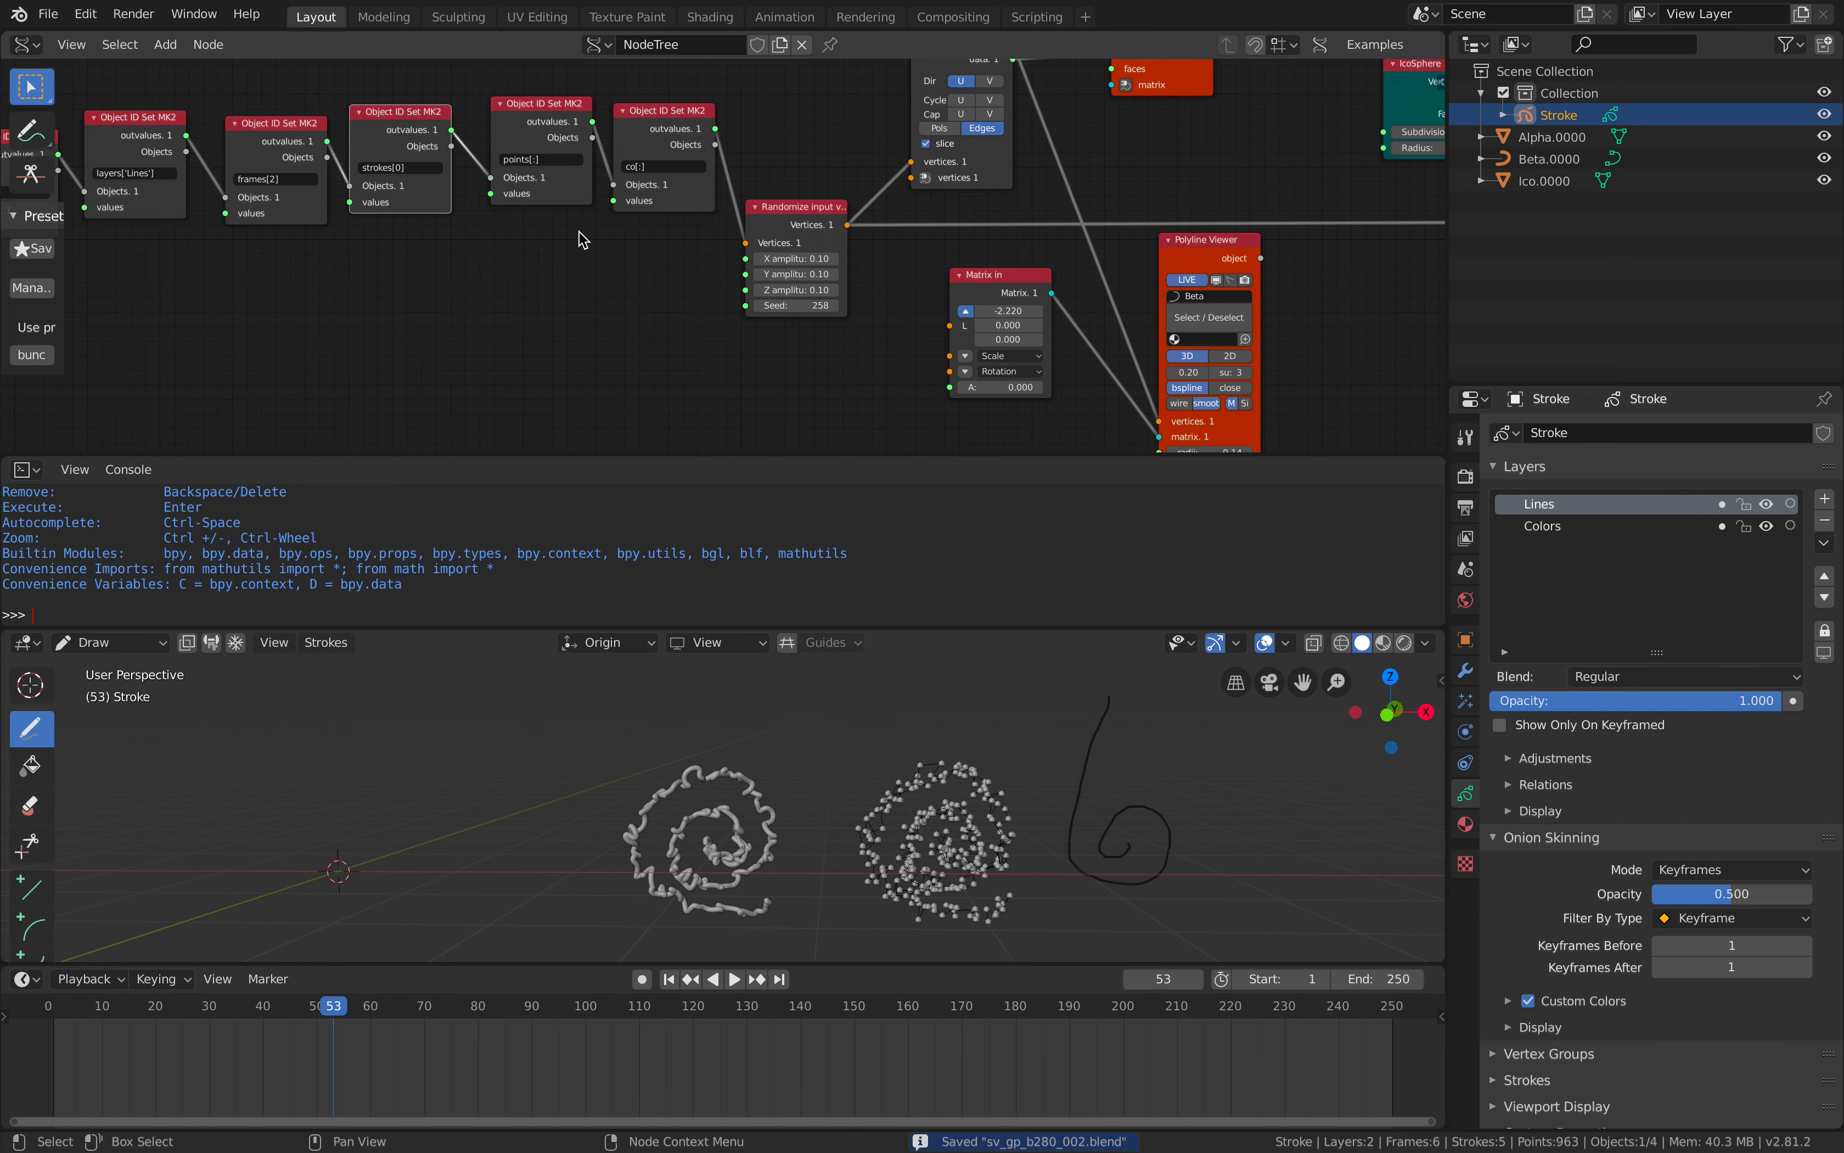
scroll(579, 232, down, 2)
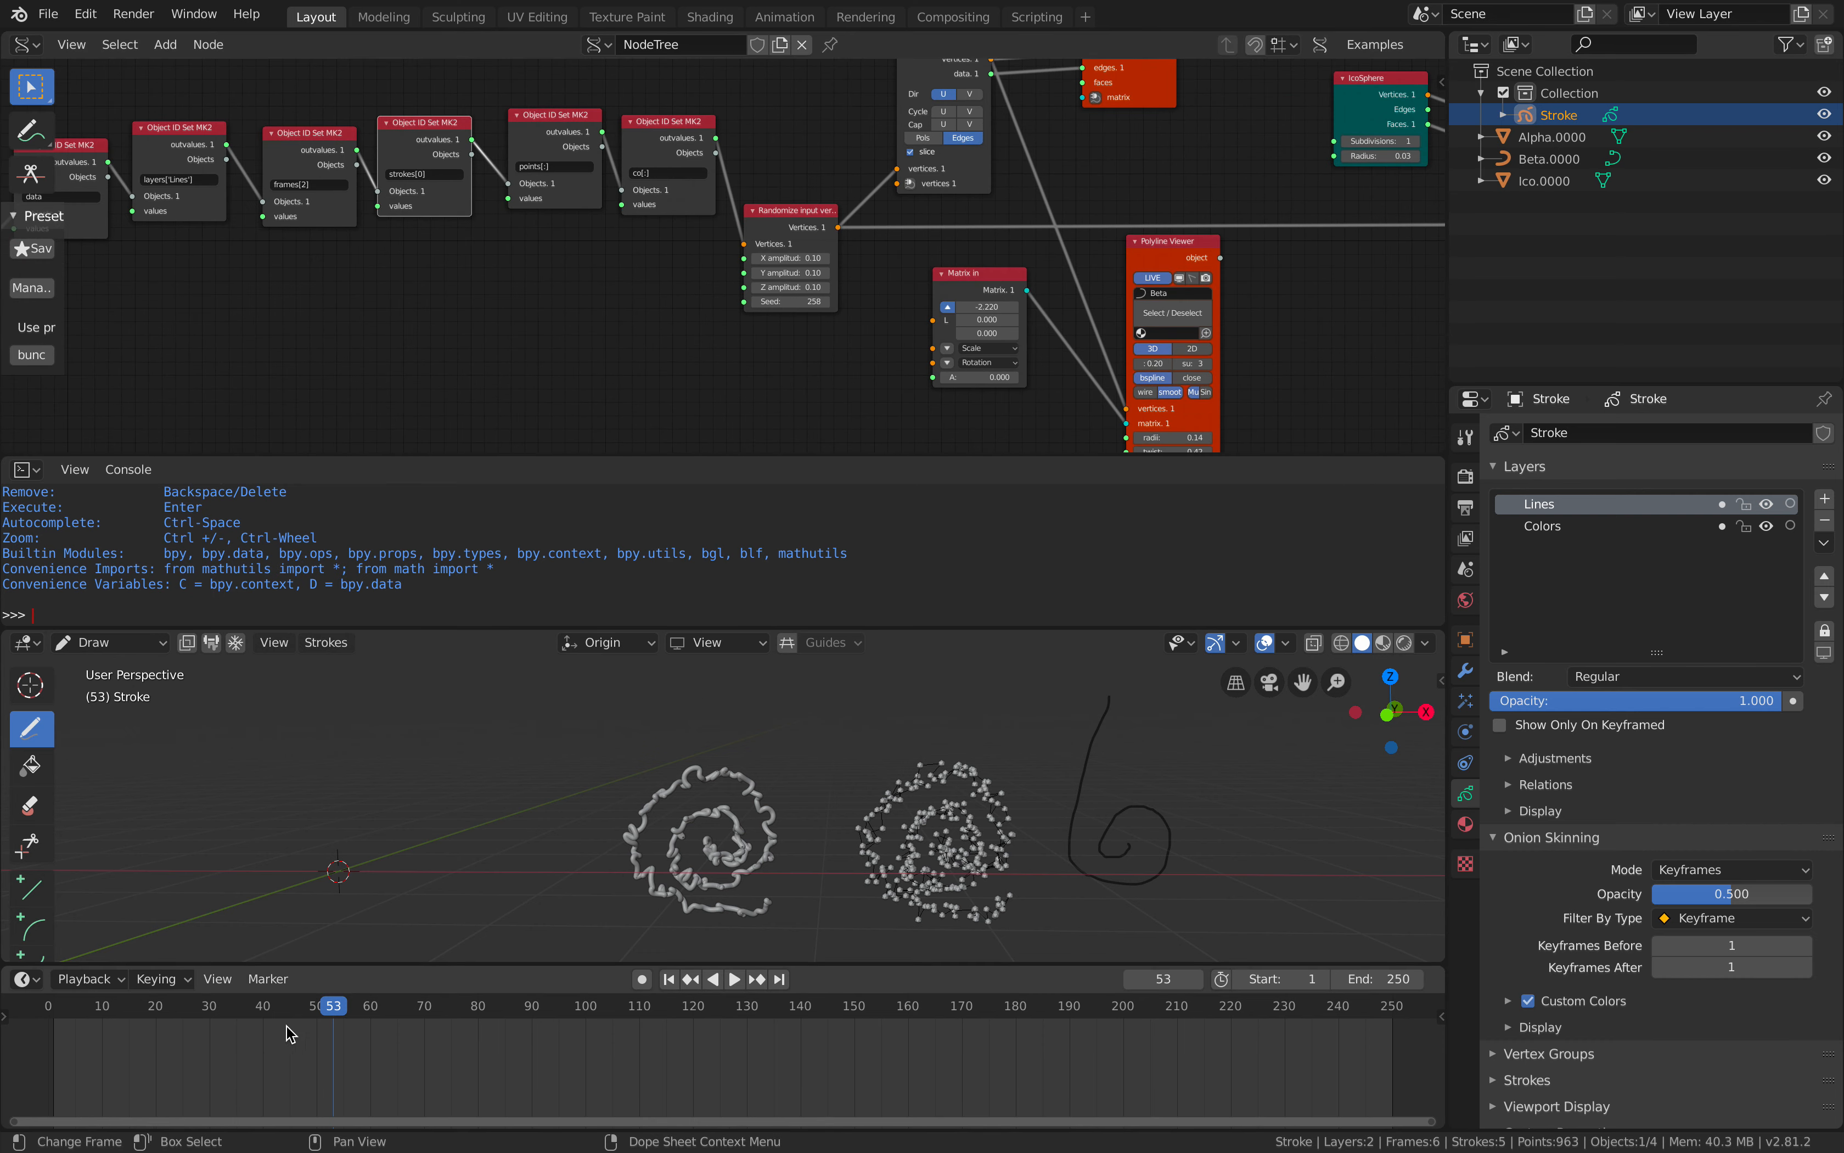
mouse_move(365, 1002)
mouse_down()
mouse_move(143, 991)
mouse_move(430, 979)
mouse_move(410, 976)
mouse_move(425, 995)
mouse_up()
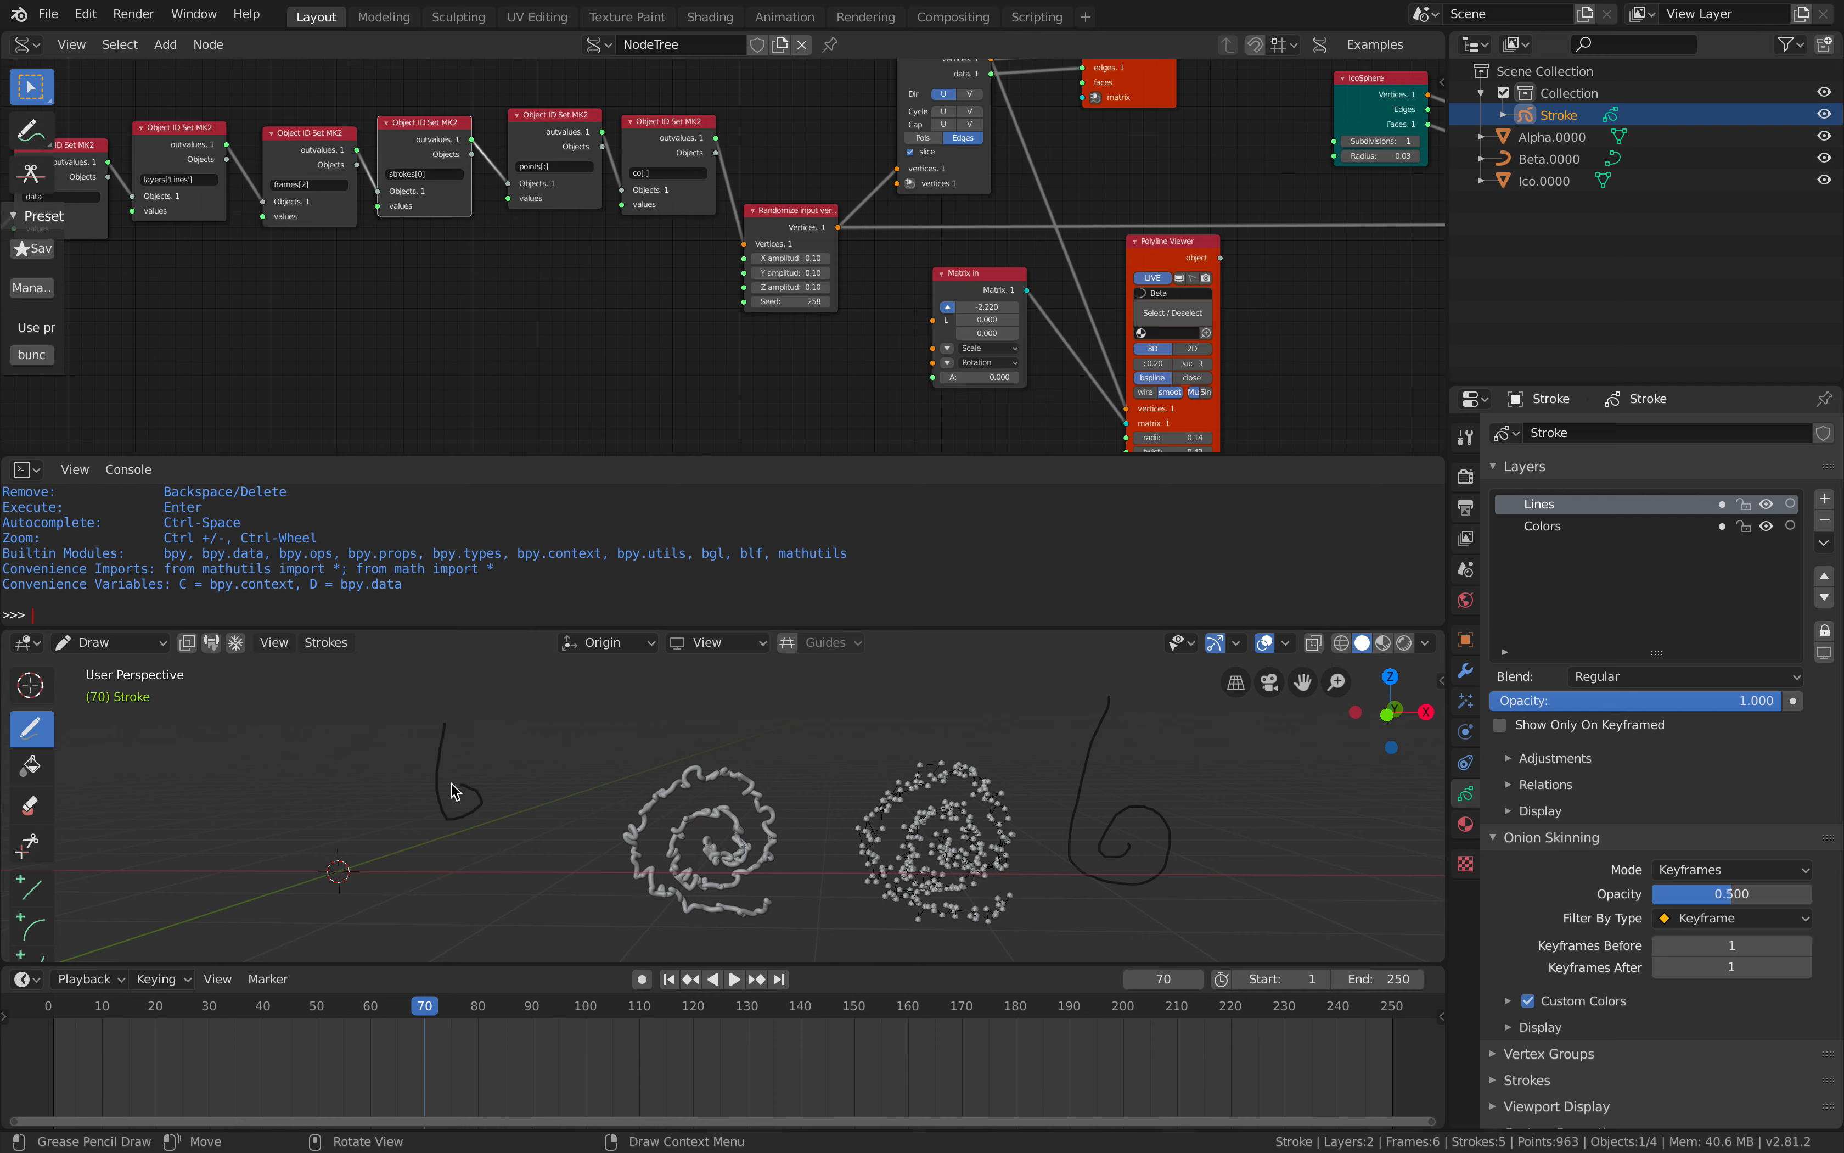
drag(451, 784, 443, 790)
drag(498, 727, 503, 784)
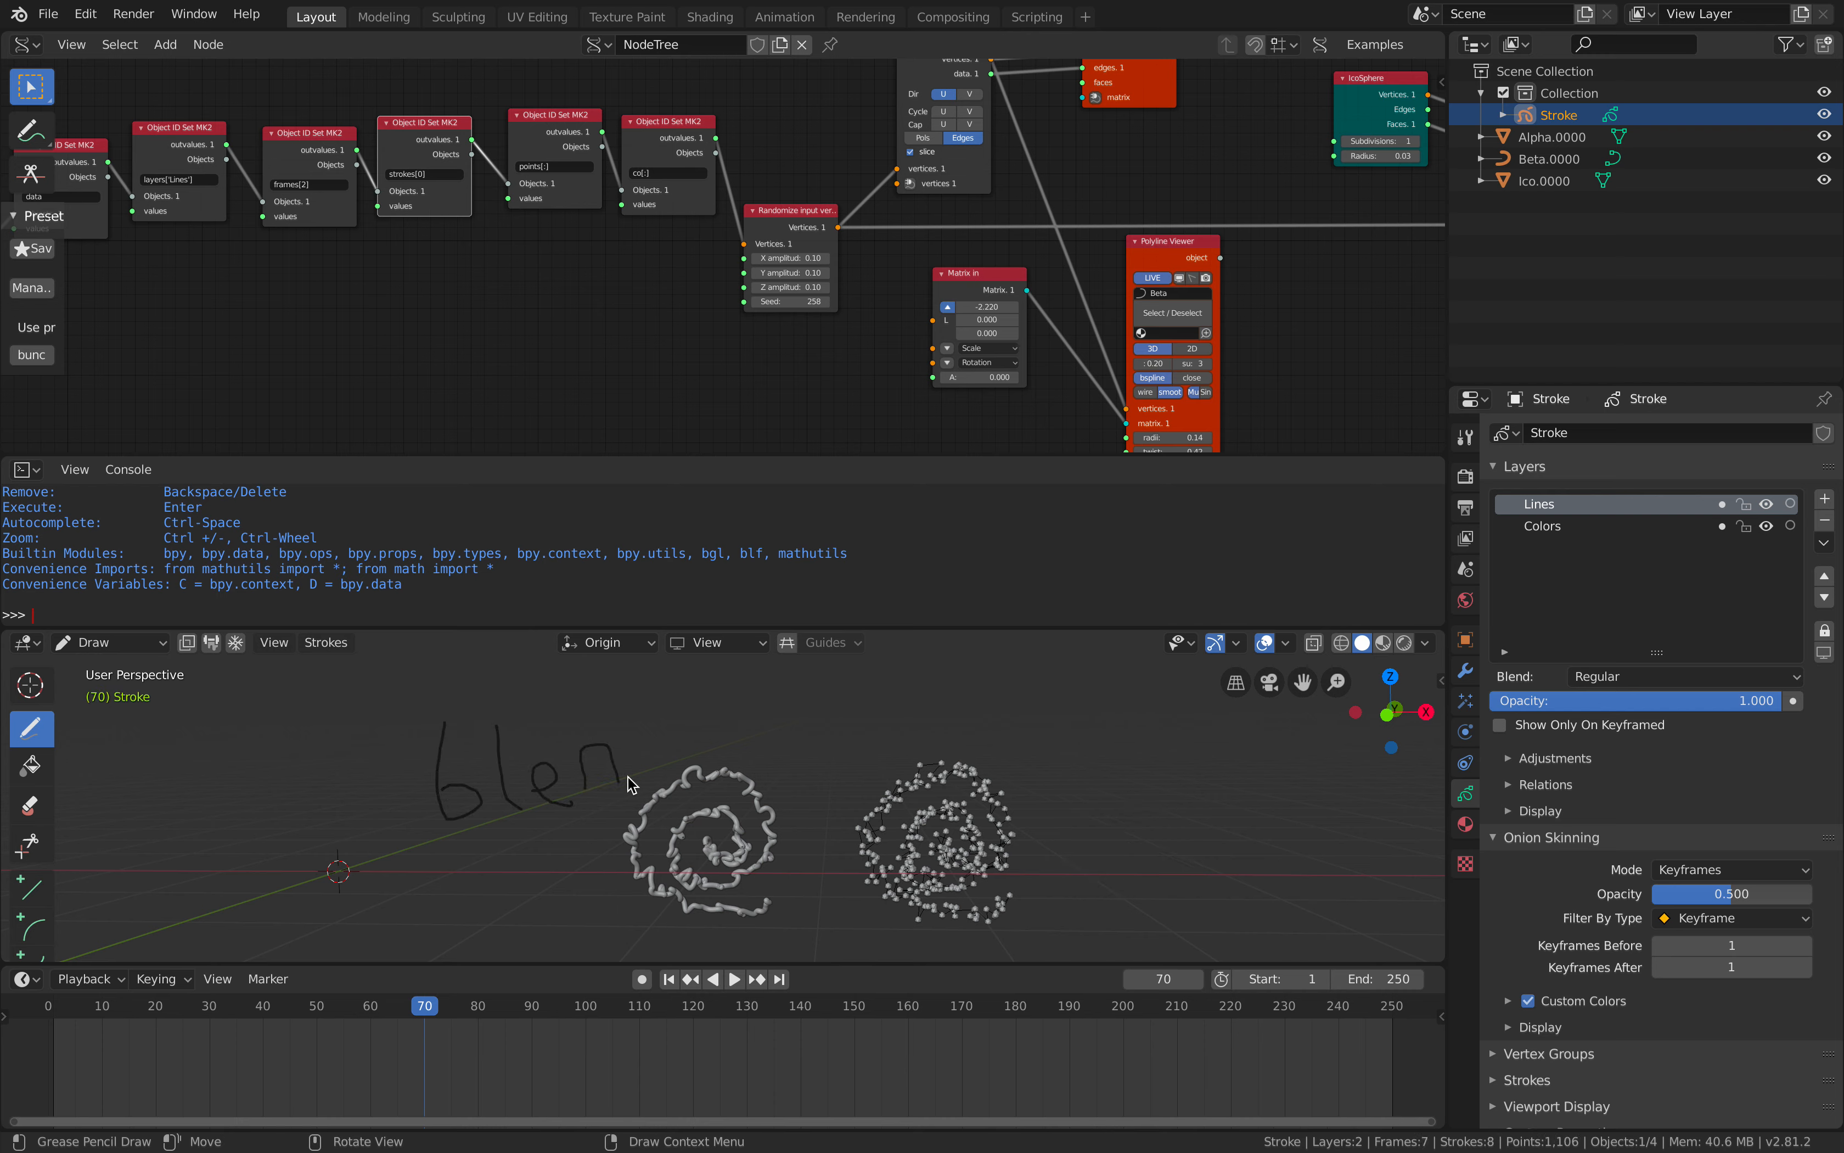
key(space)
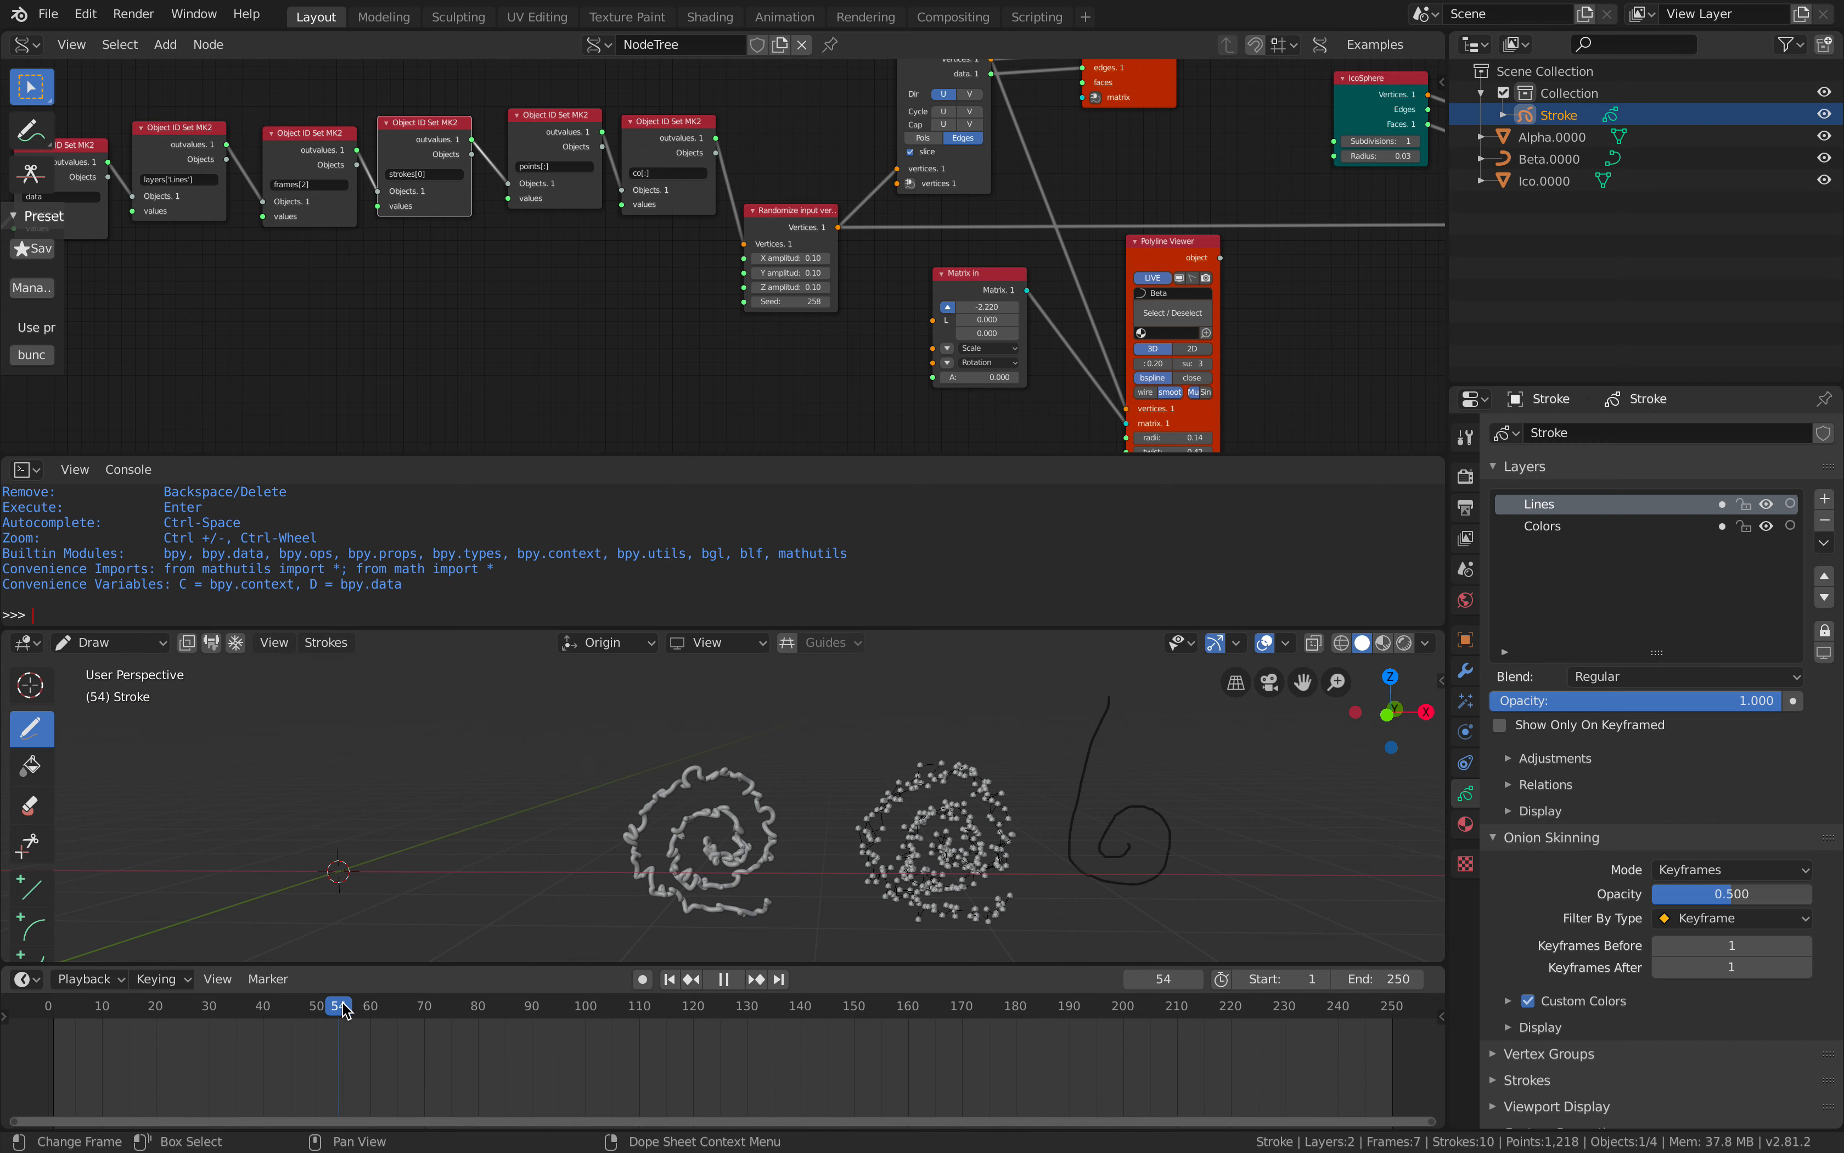
Change the frames expression in the Object ID Set MK2 chain to frames[4].
middle_drag(591, 262, 700, 292)
scroll(697, 290, up, 6)
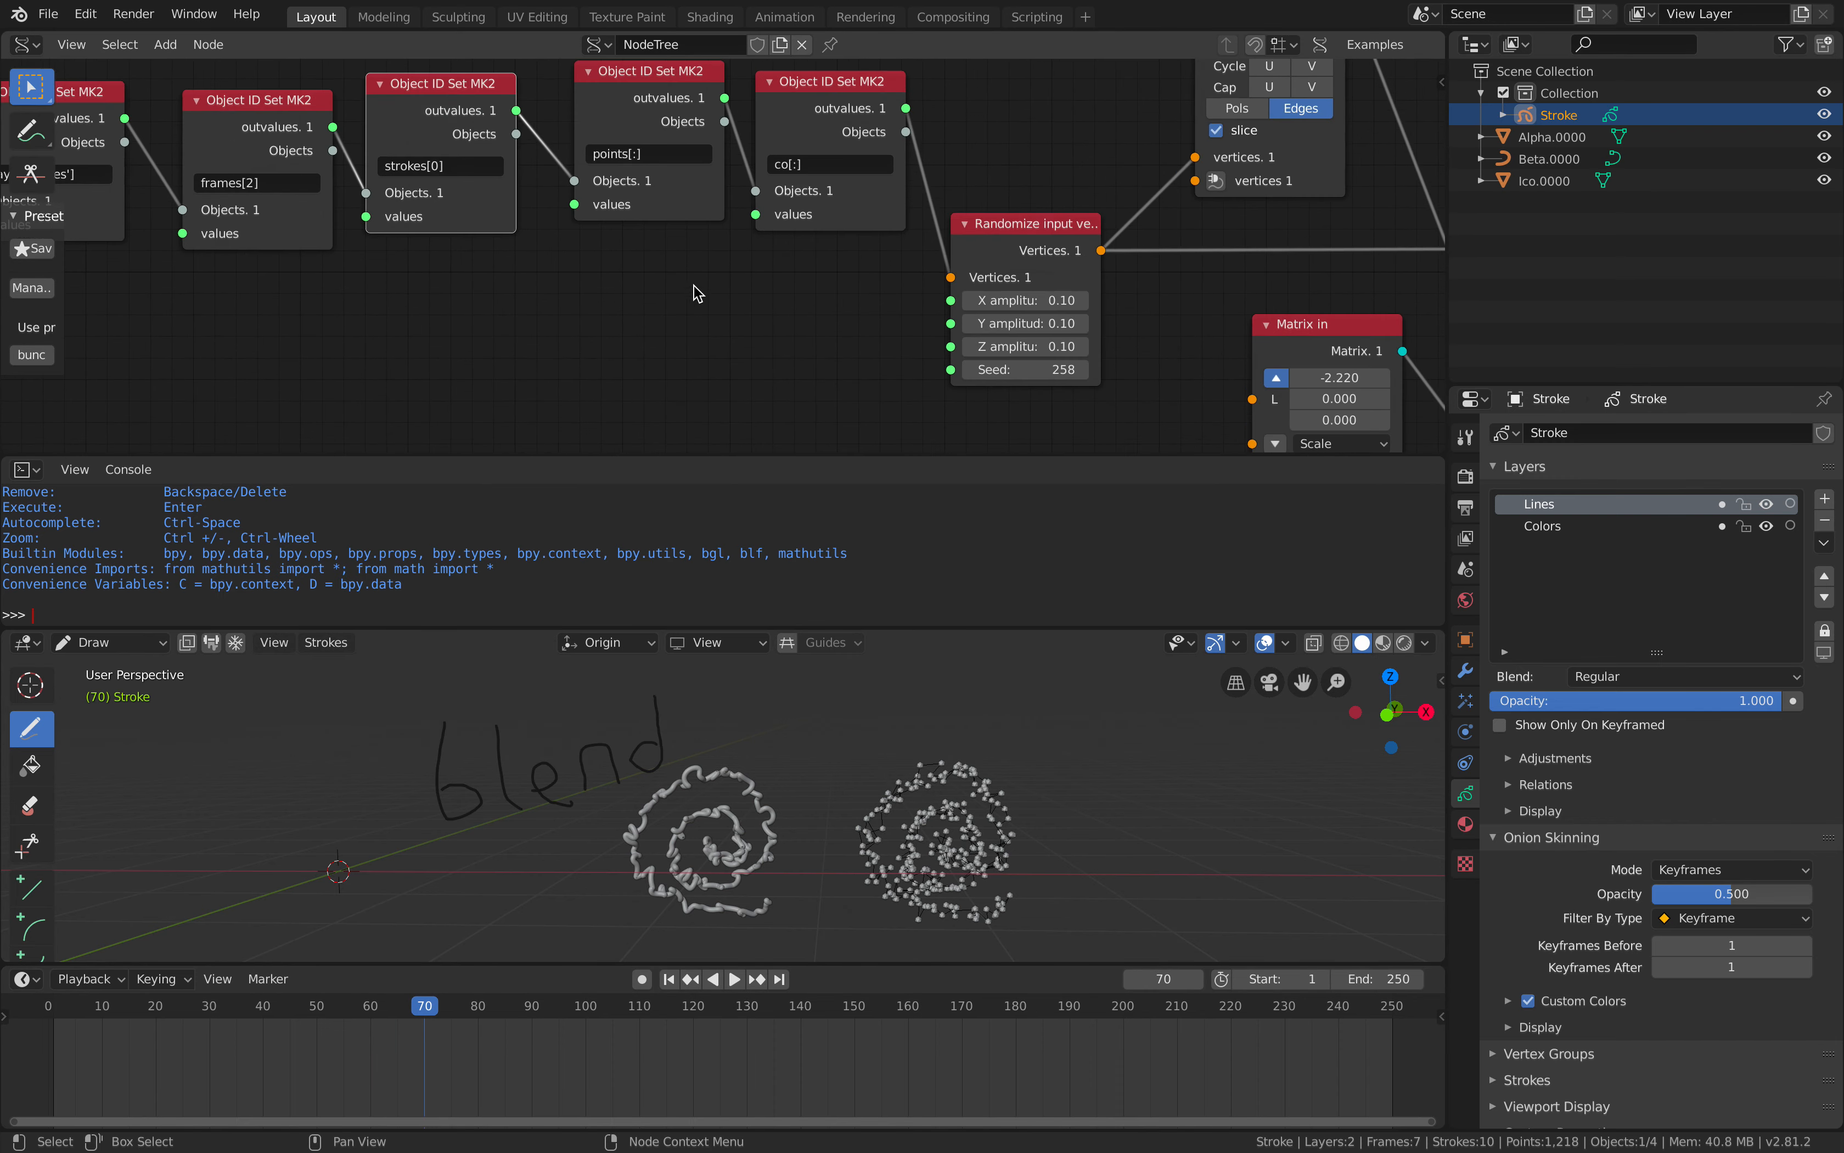
middle_drag(519, 258, 593, 308)
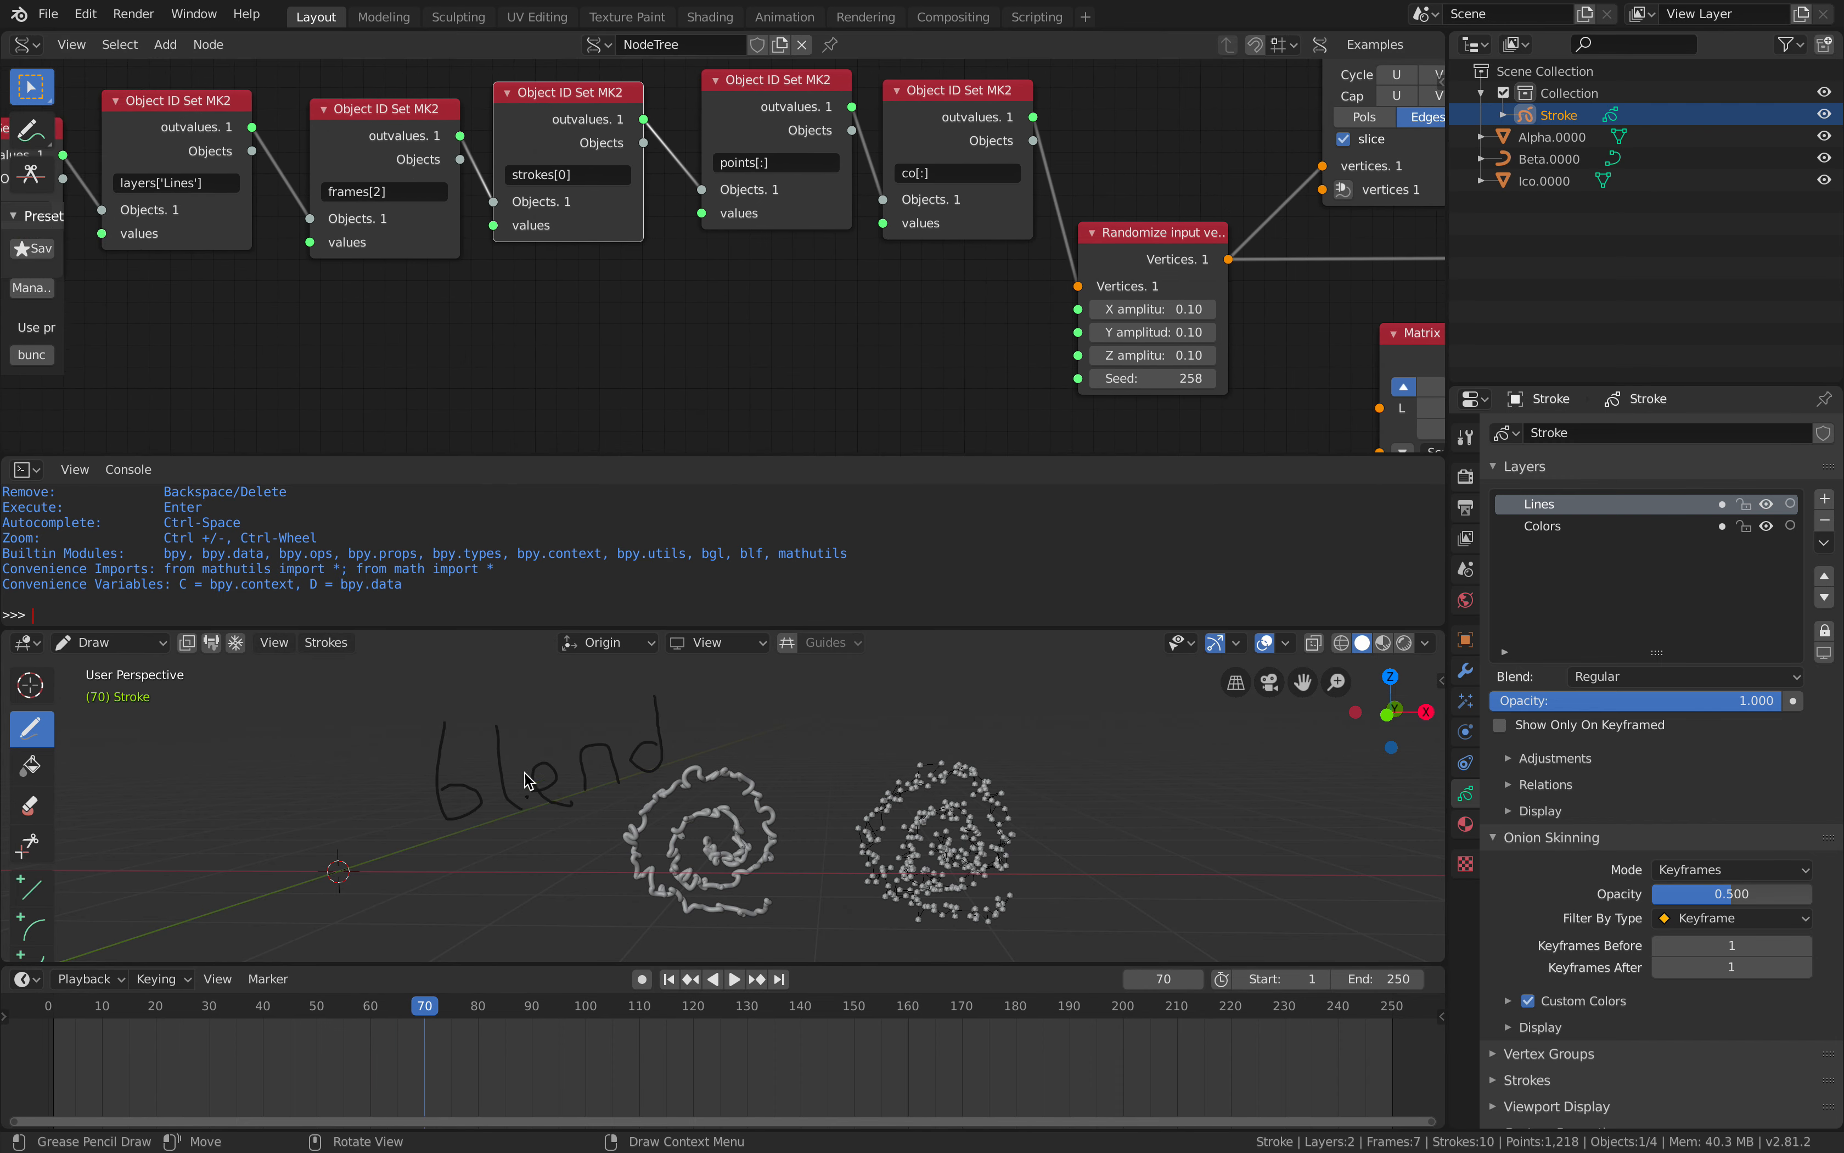
middle_drag(498, 382, 516, 381)
click(400, 187)
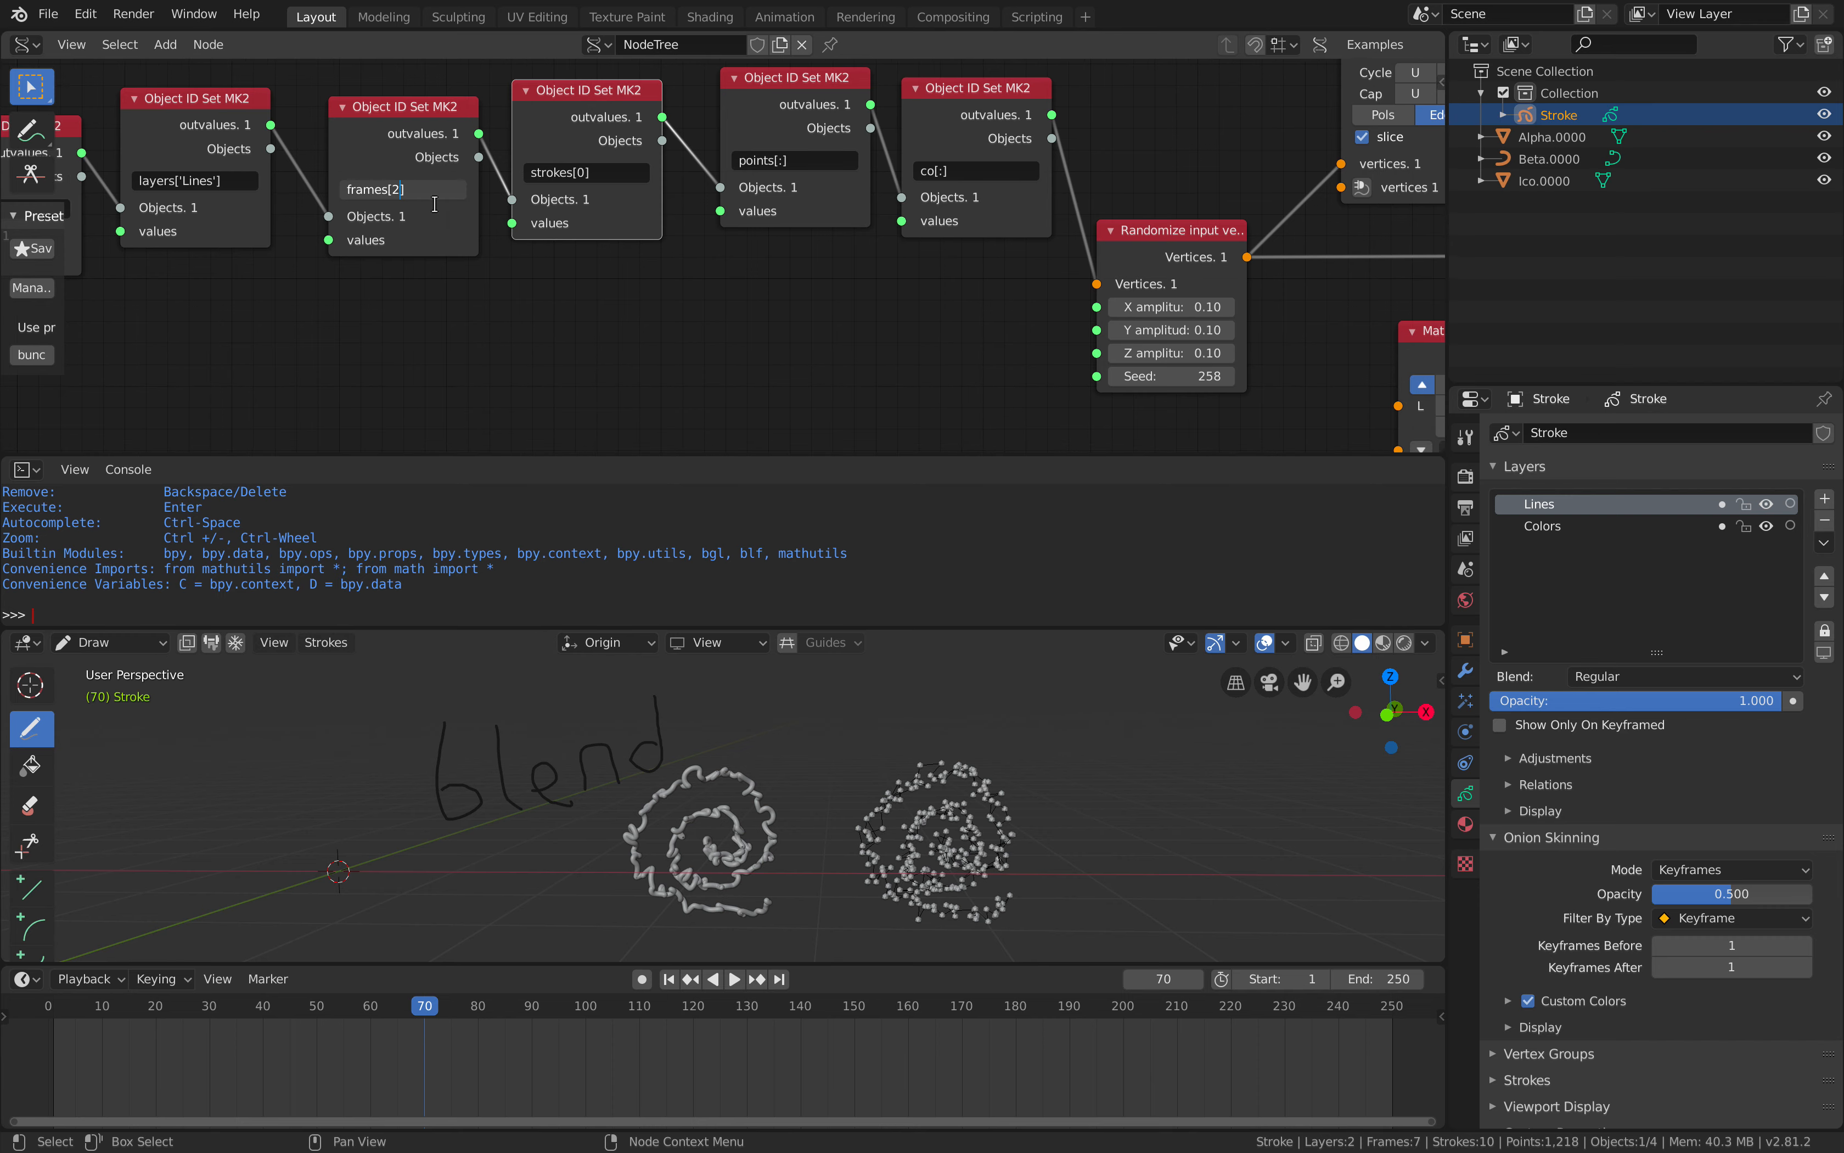
key(Return)
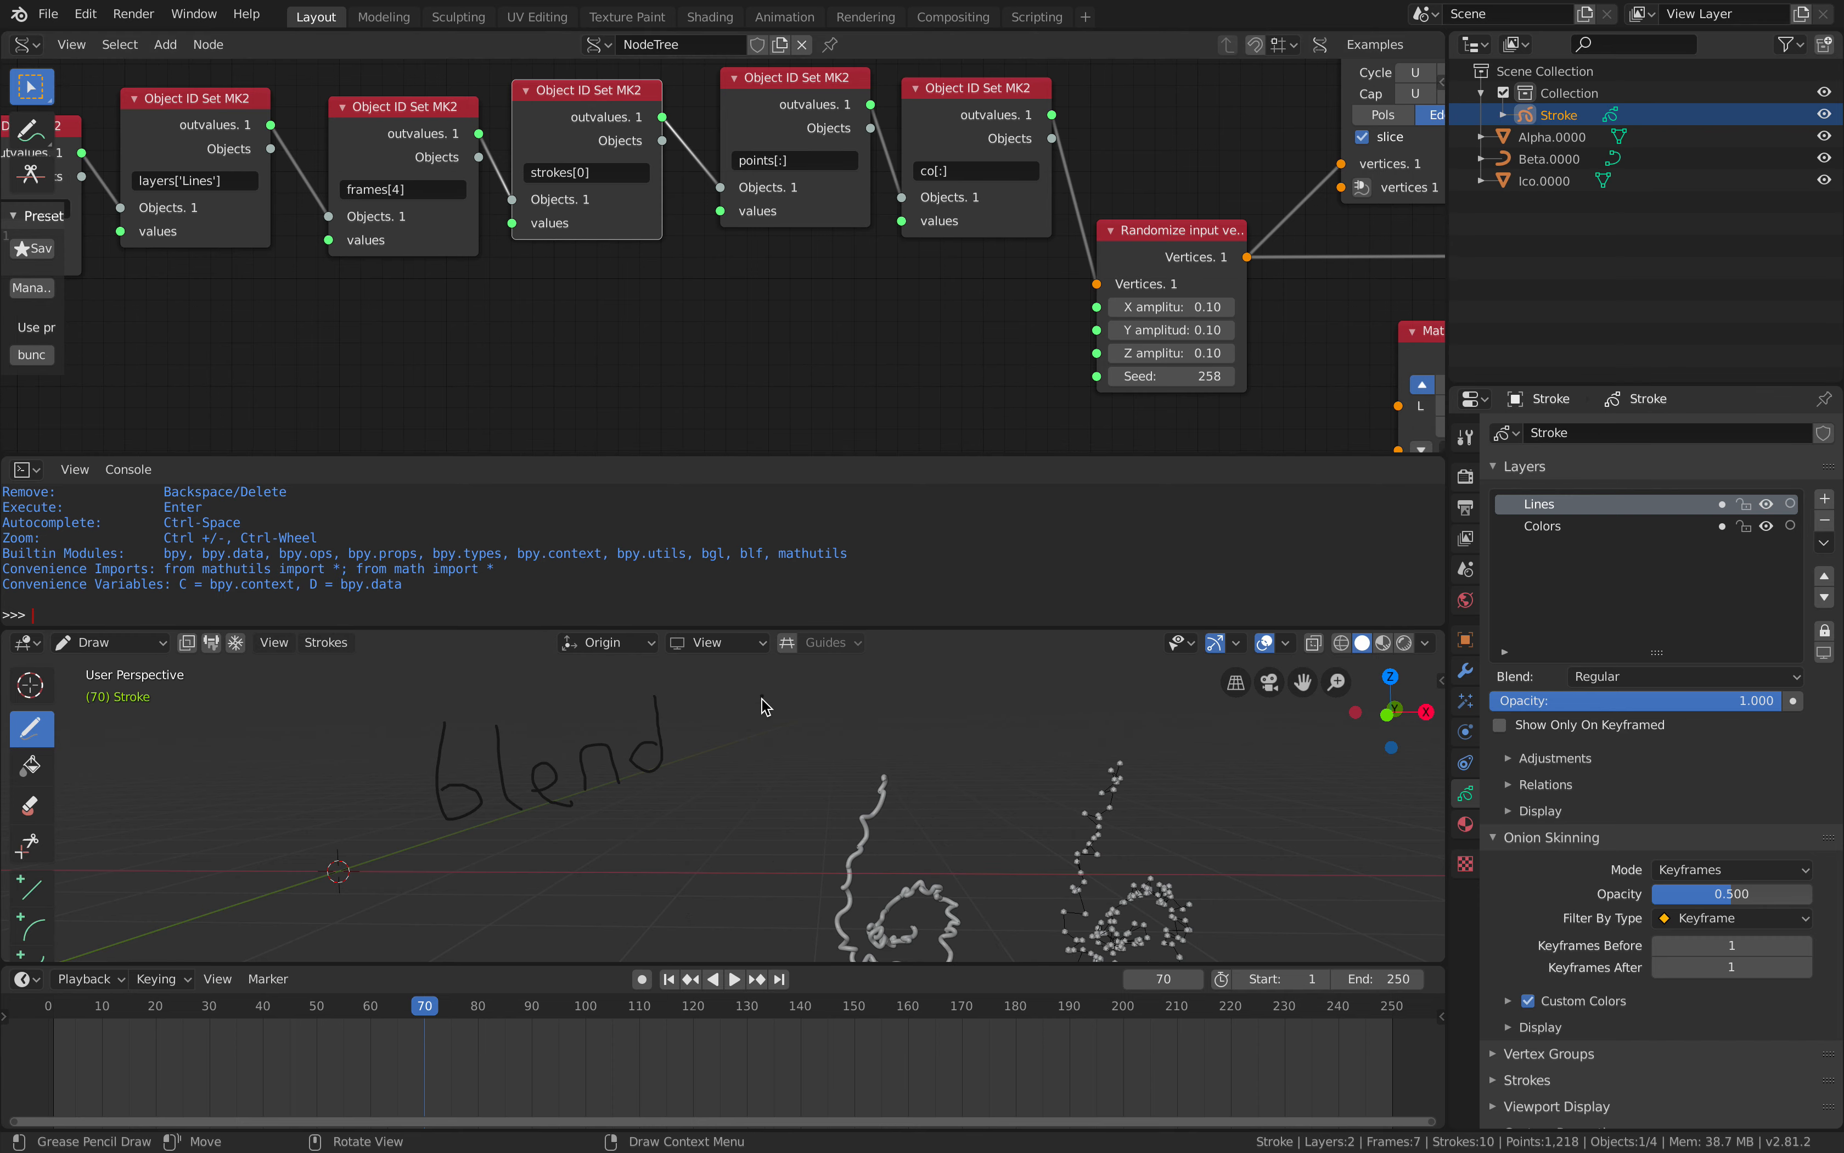
Change the frames expression in the Object ID Set MK2 chain to frames[5], and save the file.
double_click(395, 189)
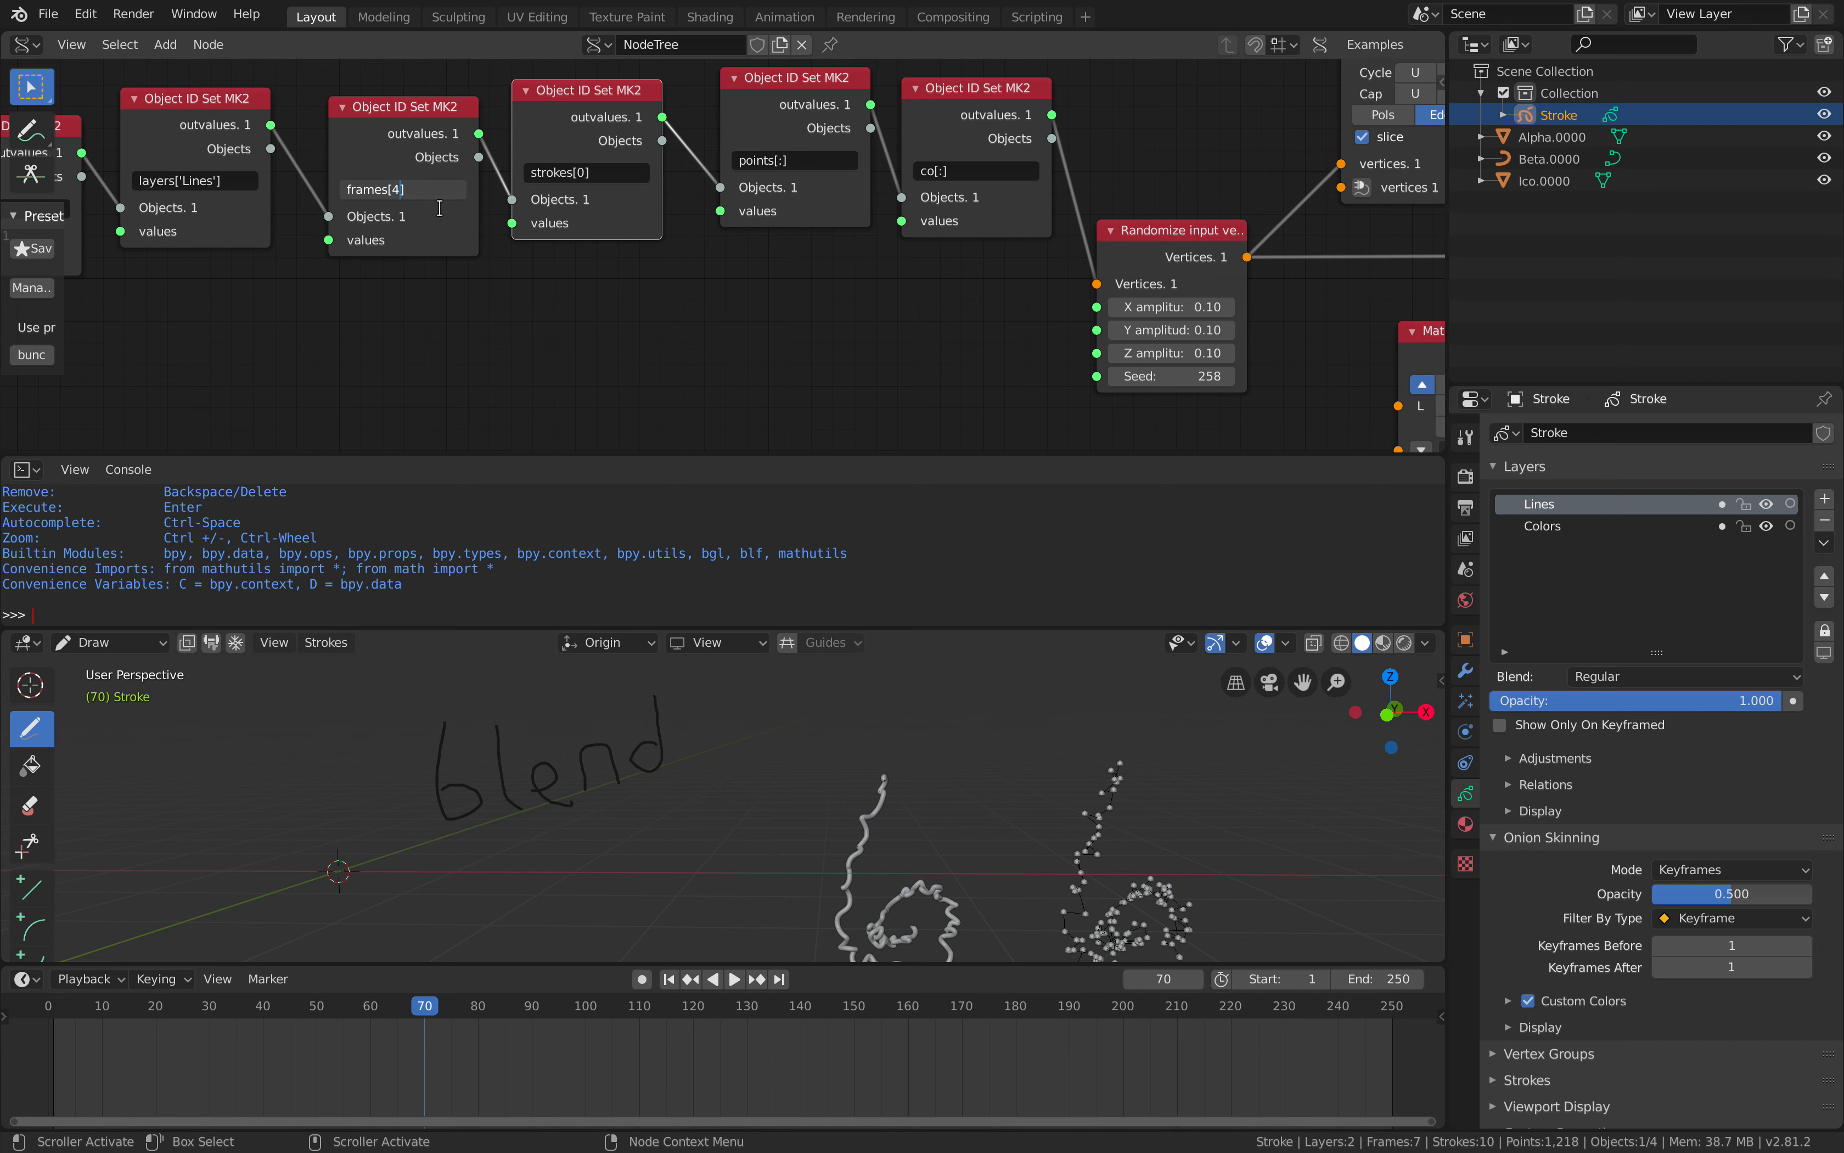
key(Return)
scroll(495, 800, down, 2)
shift+middle_drag(495, 800, 632, 772)
scroll(632, 772, up, 2)
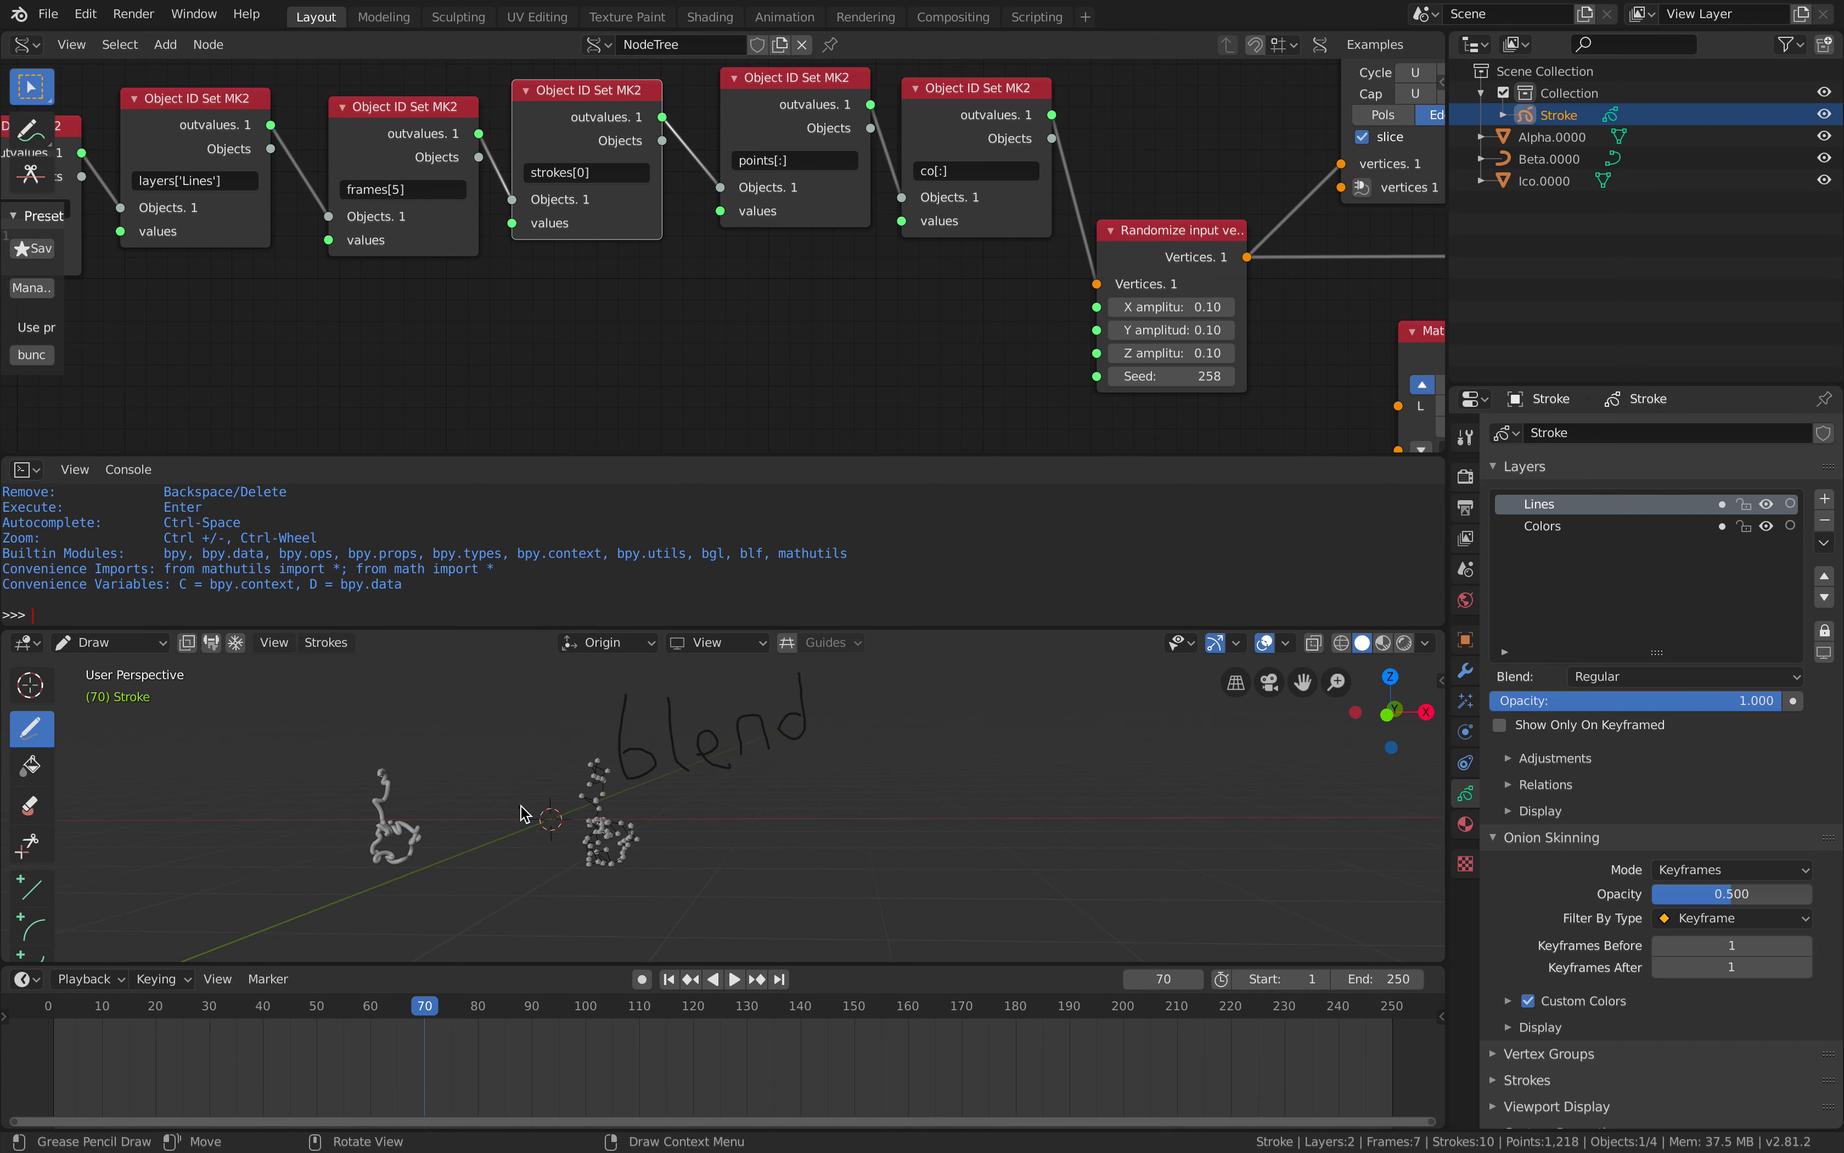
middle_drag(717, 339, 658, 378)
key(ctrl+s)
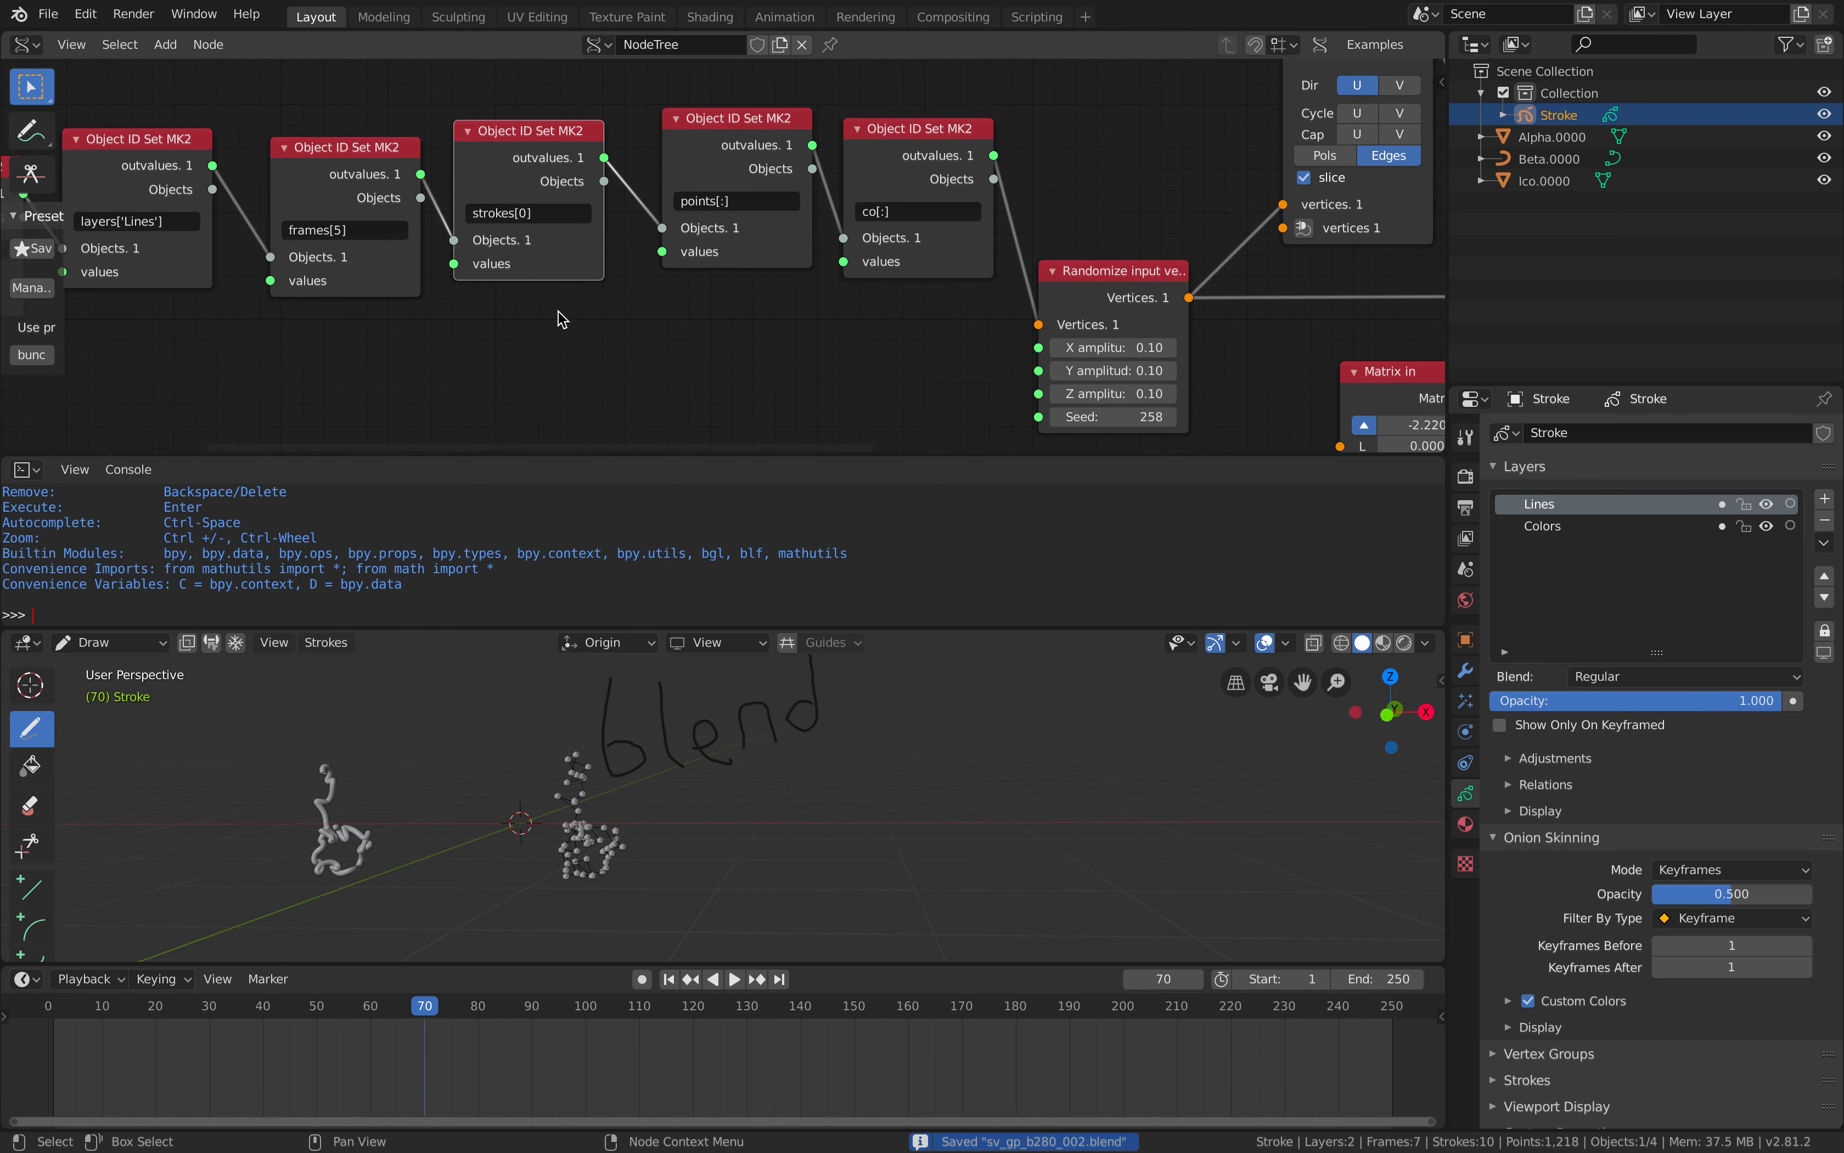
Try strokes[1], strokes[2] and strokes[3] as the strokes expression in the Object ID Set MK2 chain.
scroll(518, 212, up, 1)
click(492, 205)
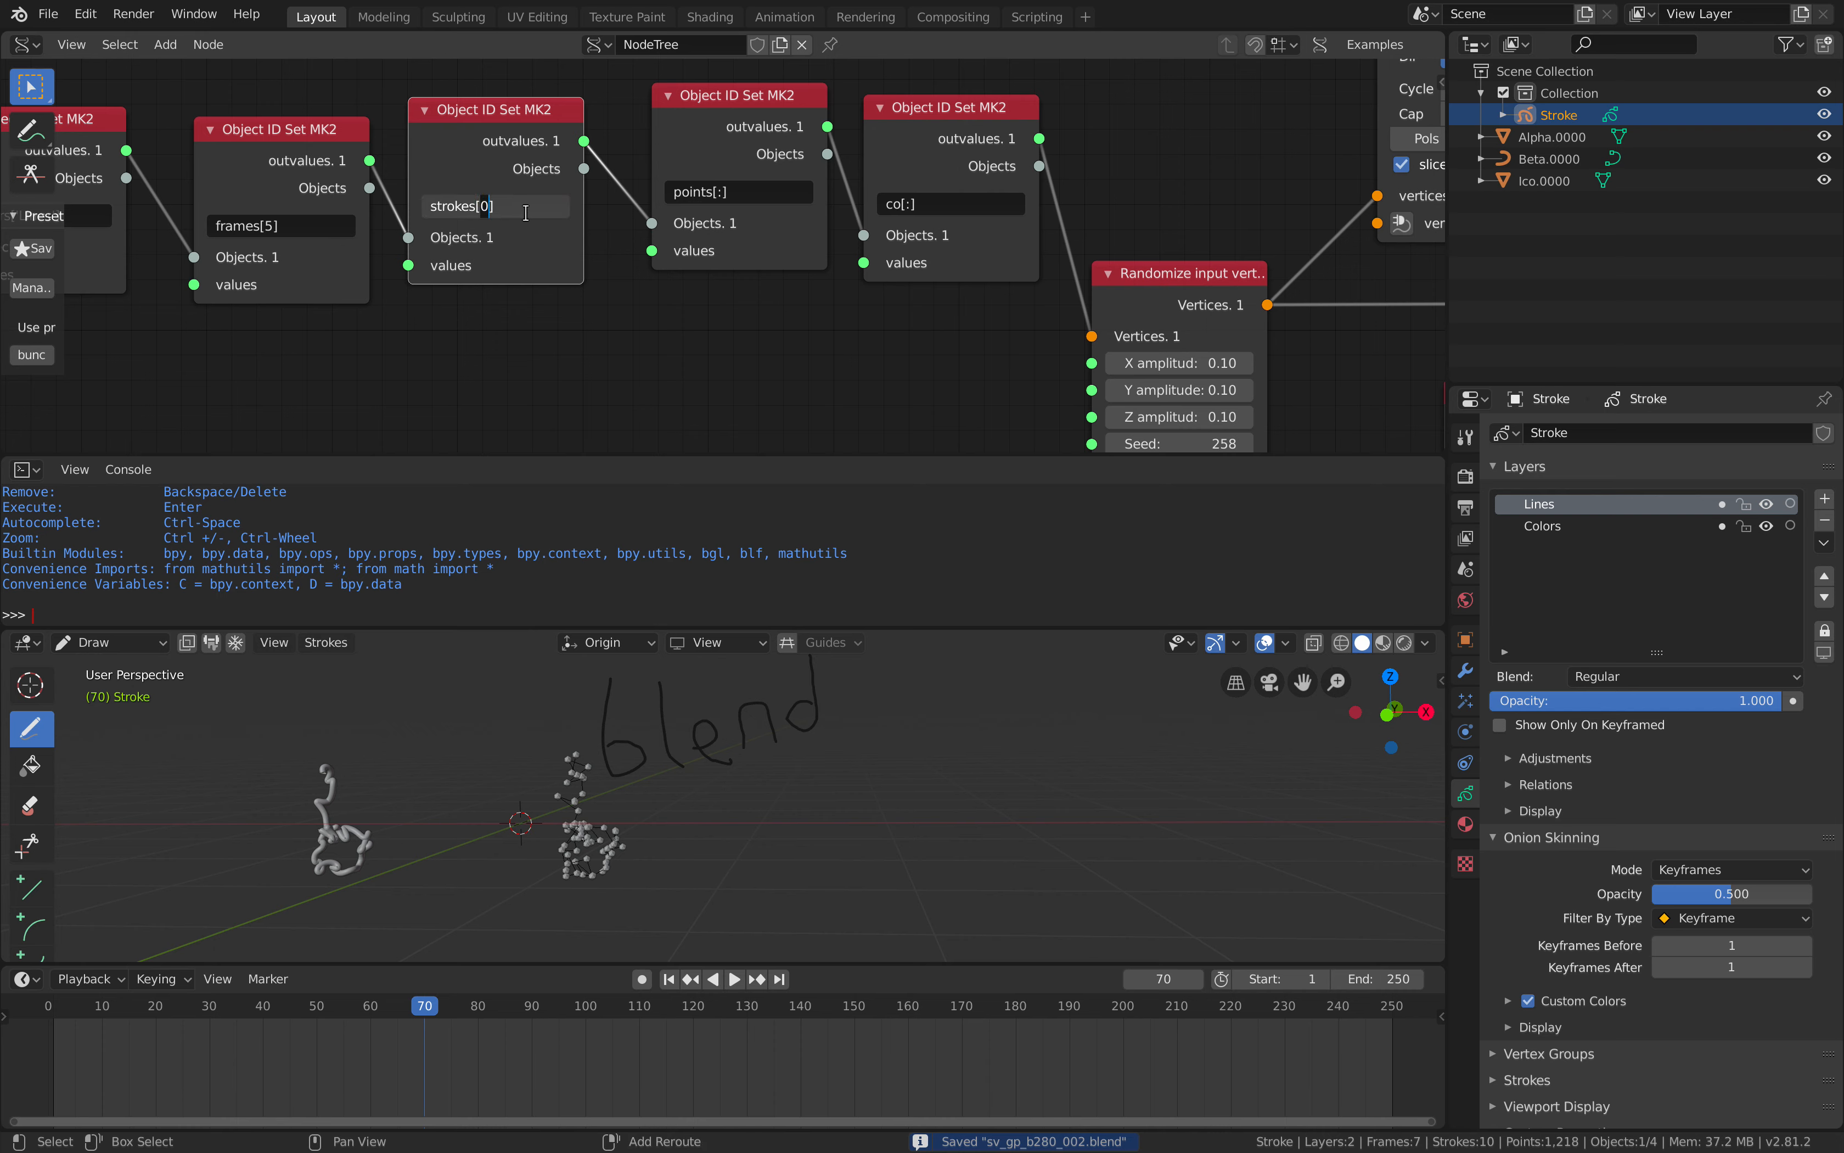
text(1)
key(Return)
click(512, 214)
key(Right)
key(Left)
key(Left)
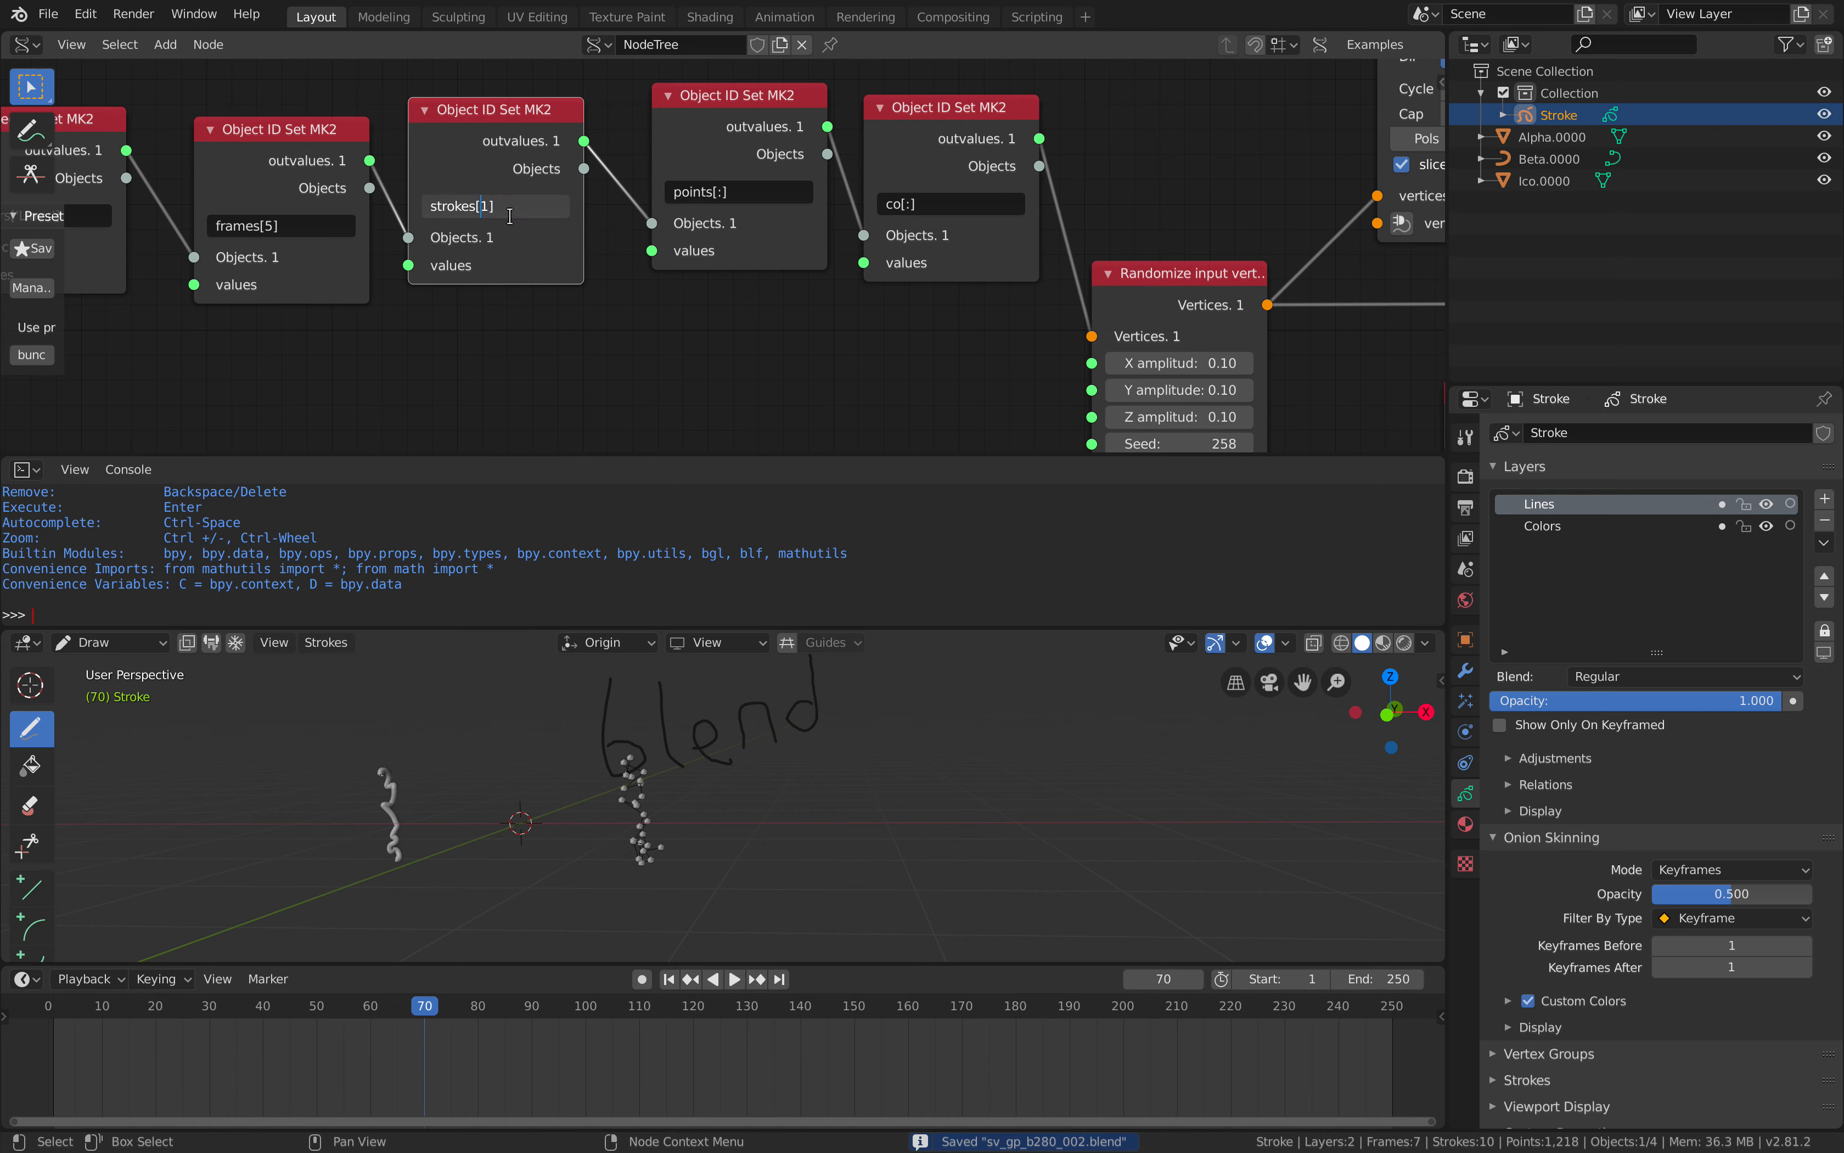
text(2)
key(Return)
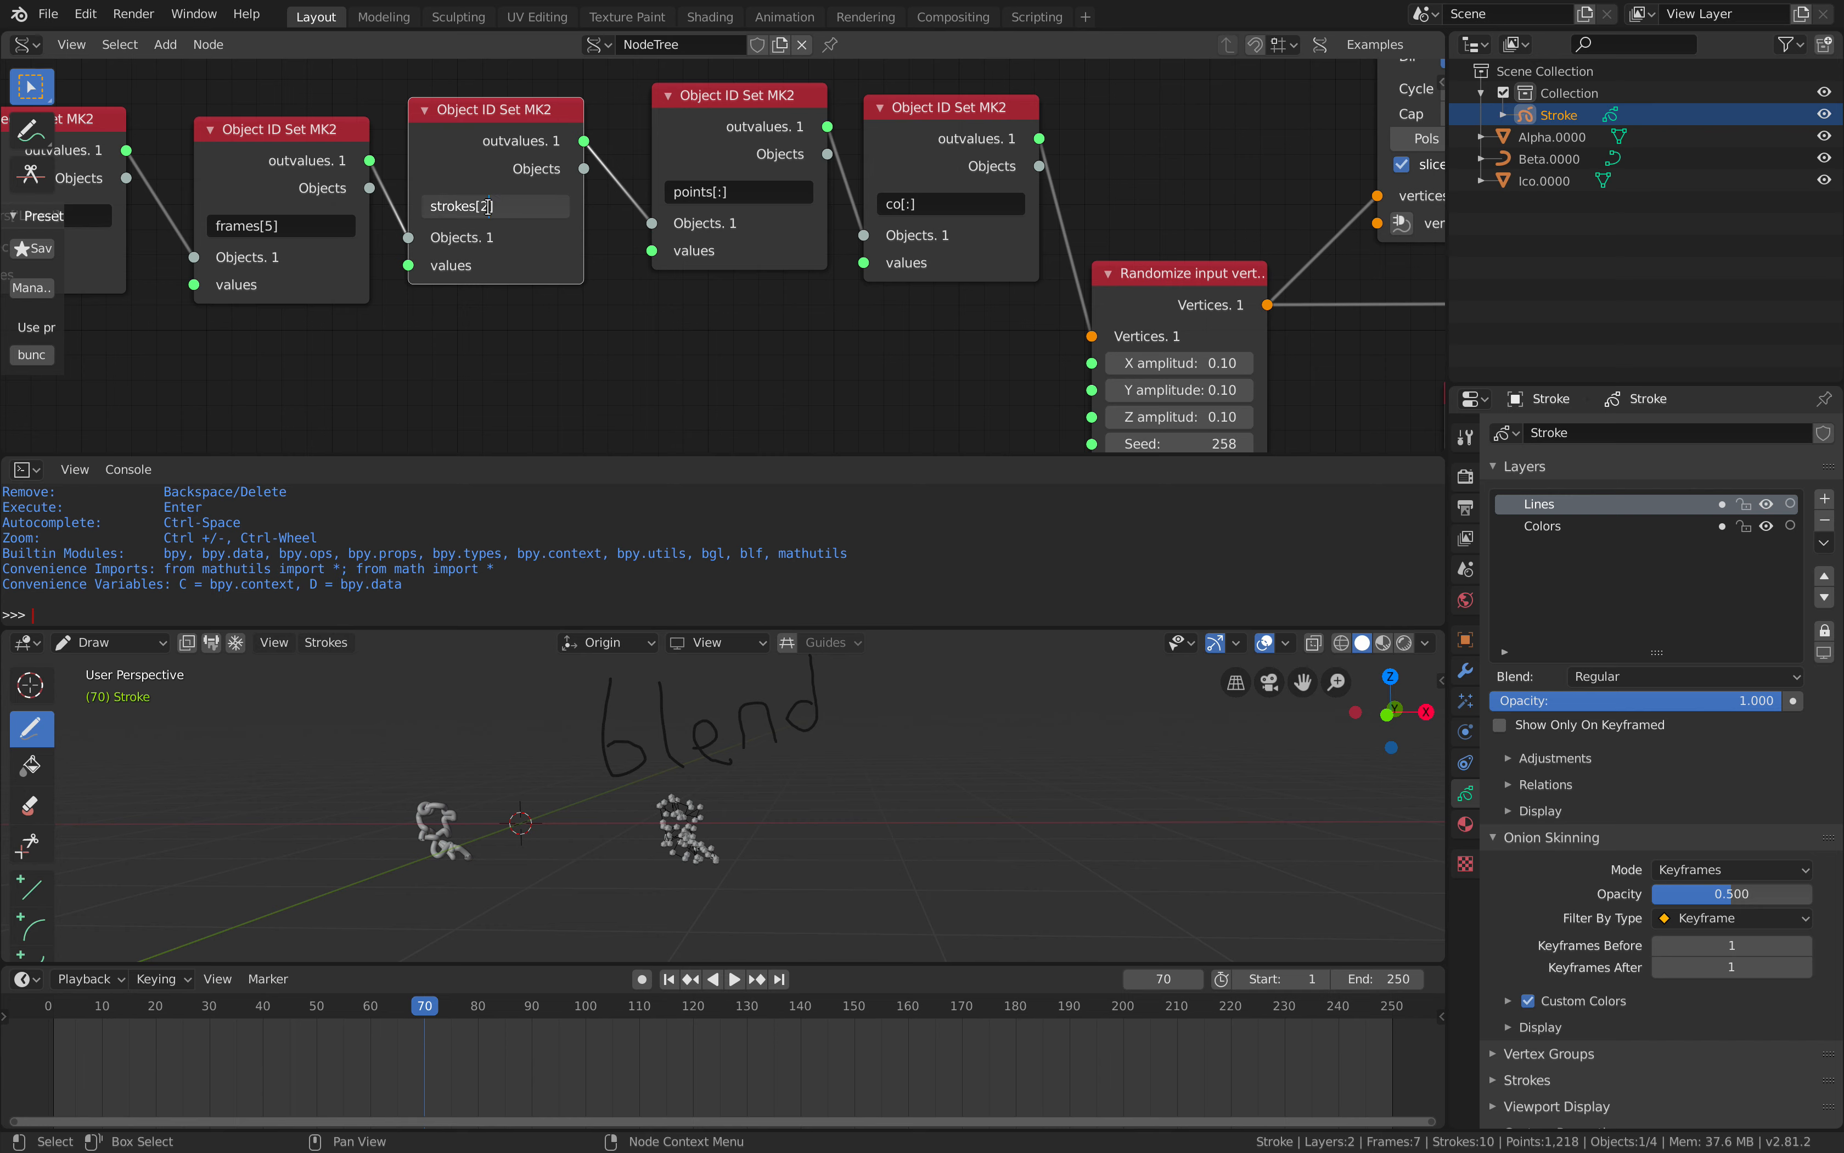
key(Return)
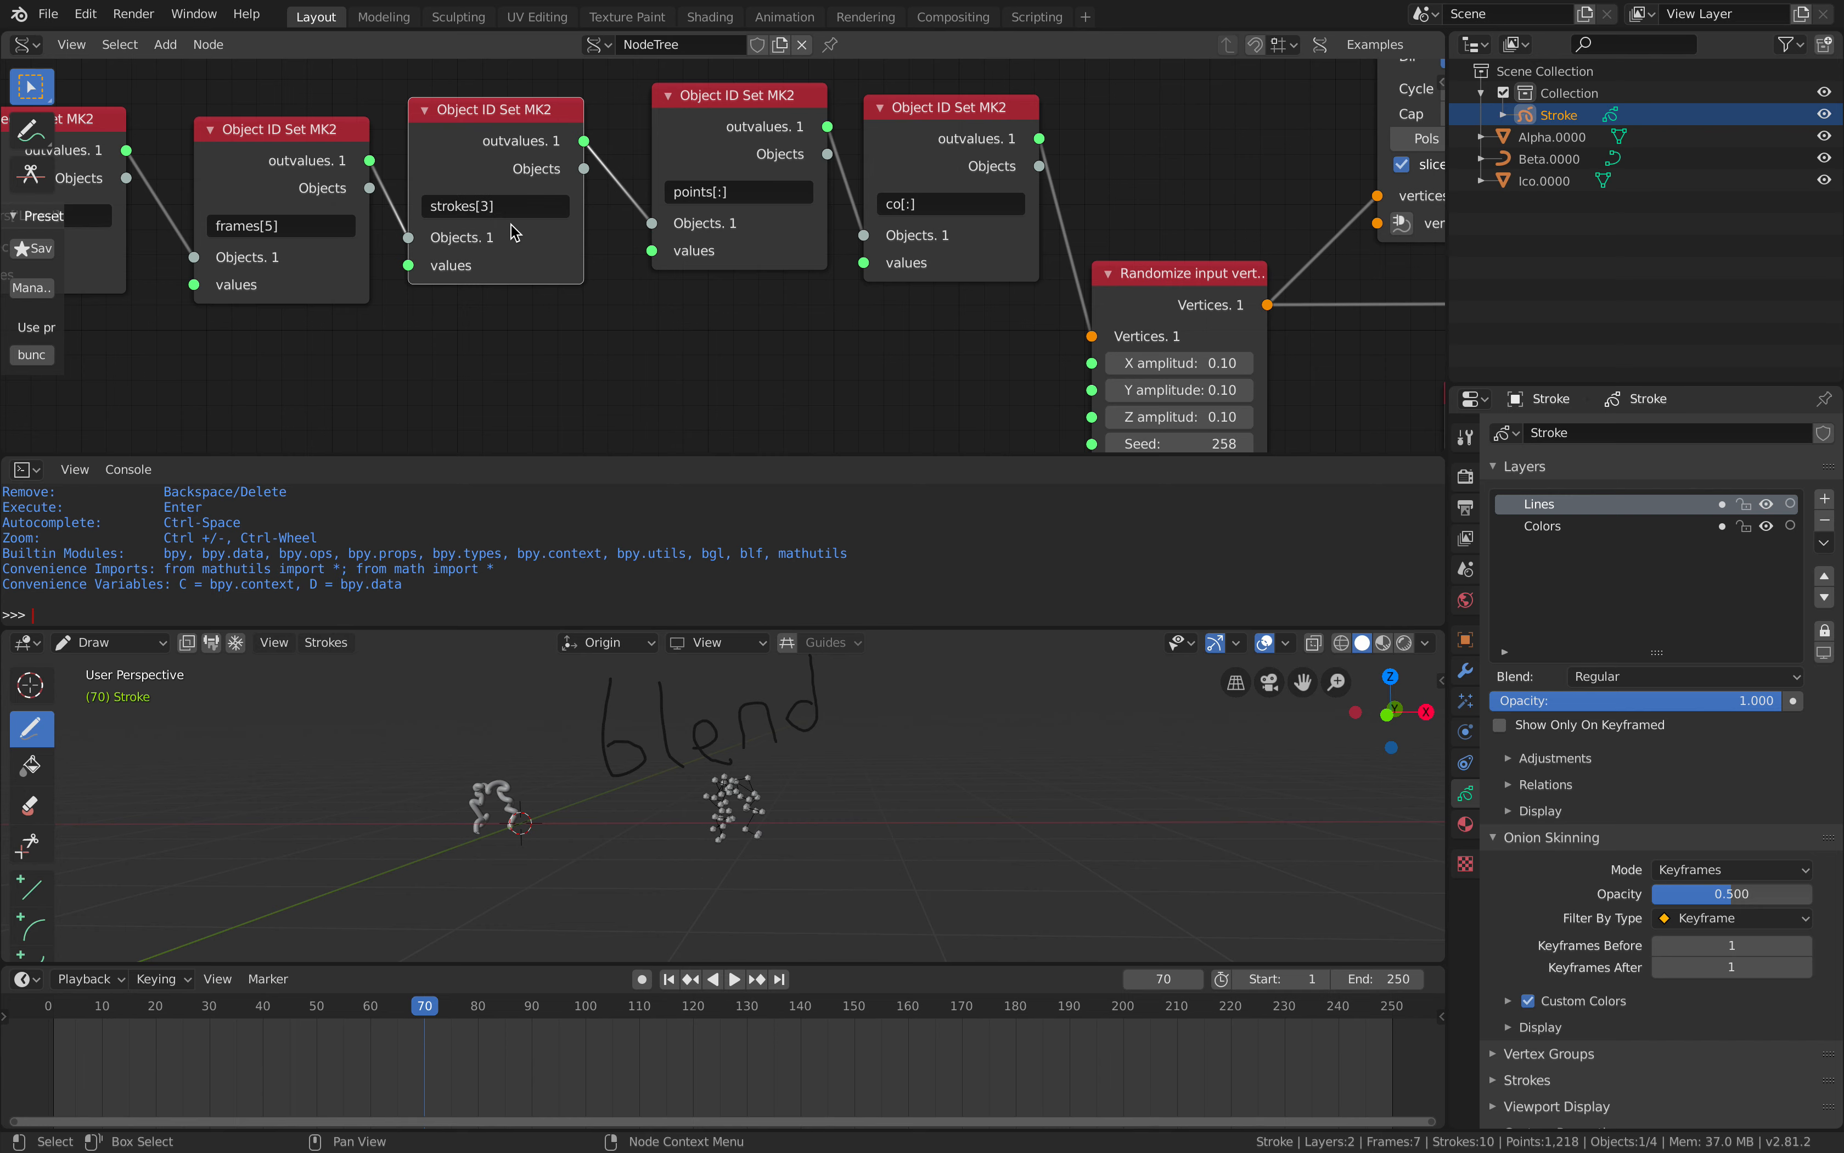
Set the strokes expression in the Object ID Set MK2 chain back to strokes[0].
click(492, 210)
key(Right)
key(Left)
key(Left)
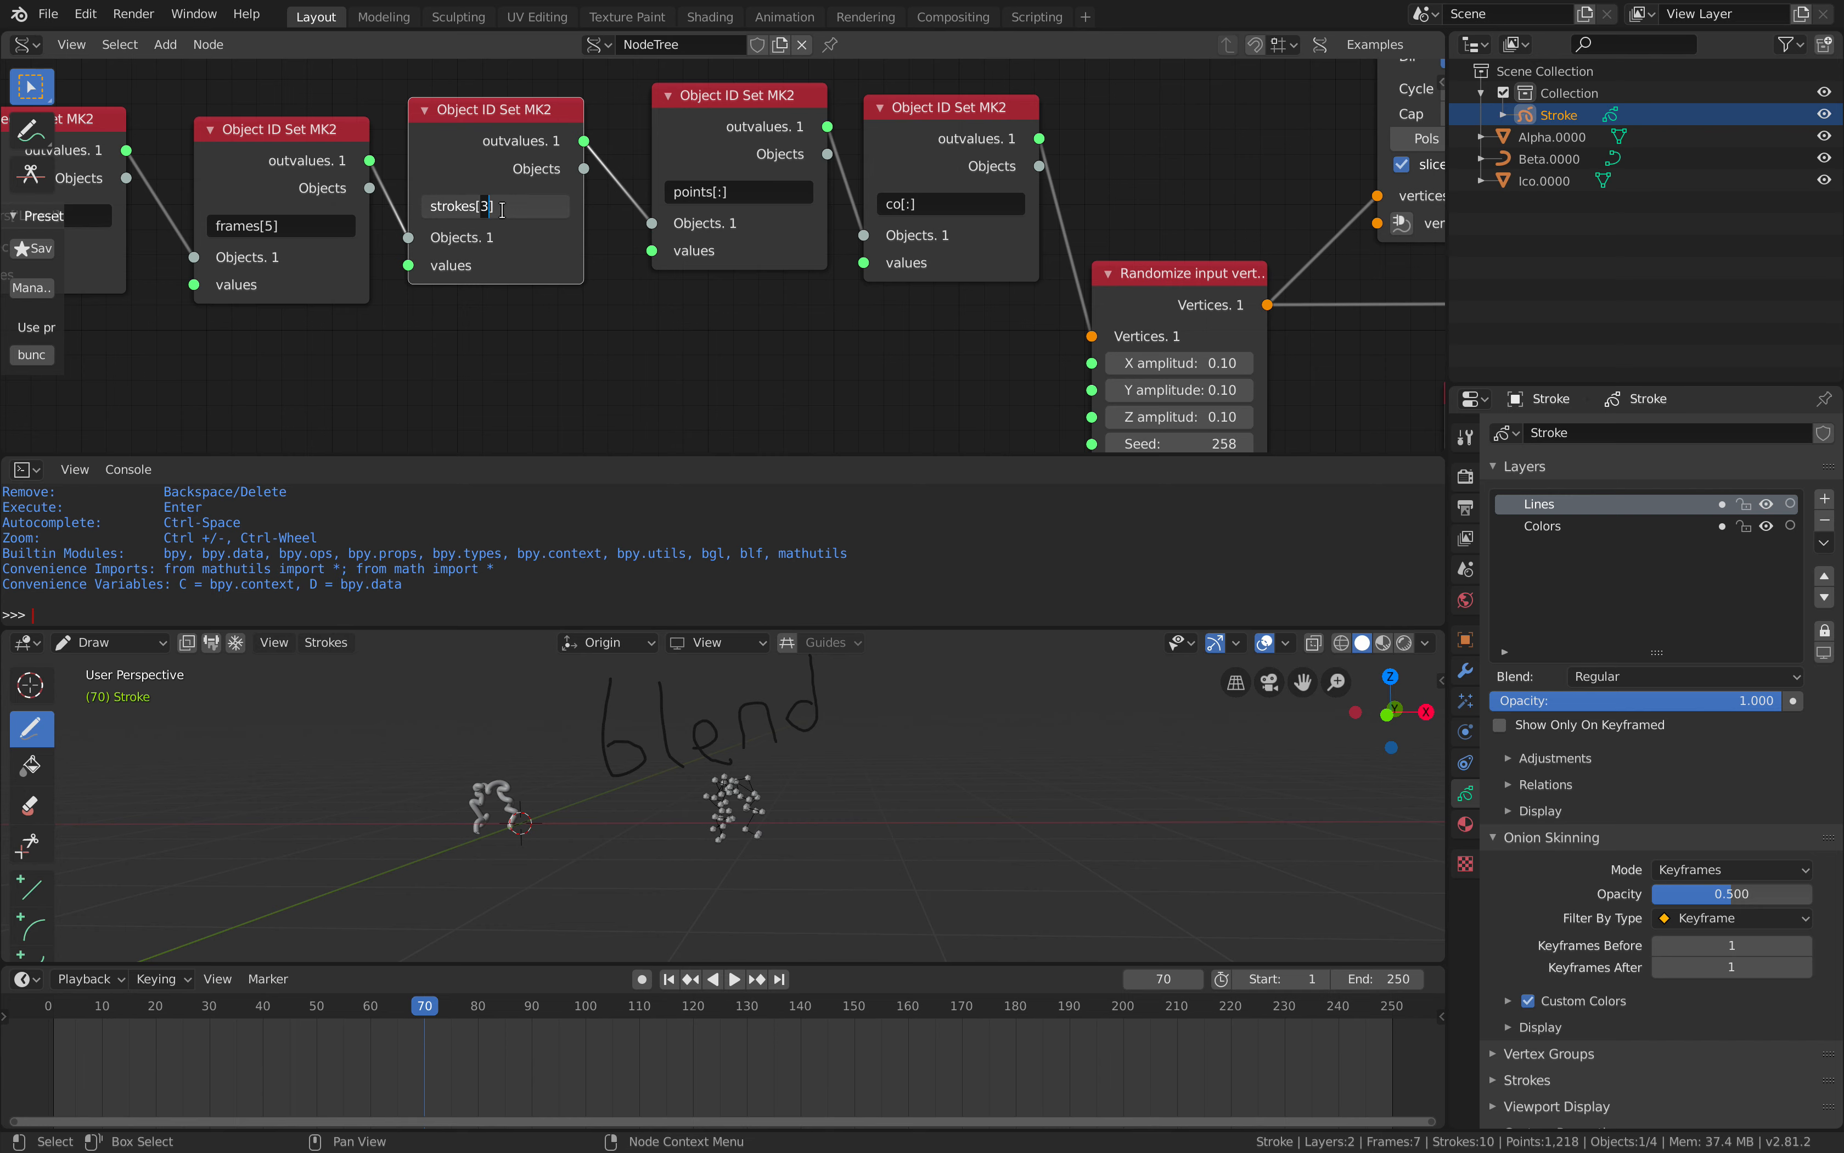
text(0)
key(Return)
Look over the node chain from the Object ID Set MK2 nodes to the viewer nodes.
scroll(507, 280, down, 6)
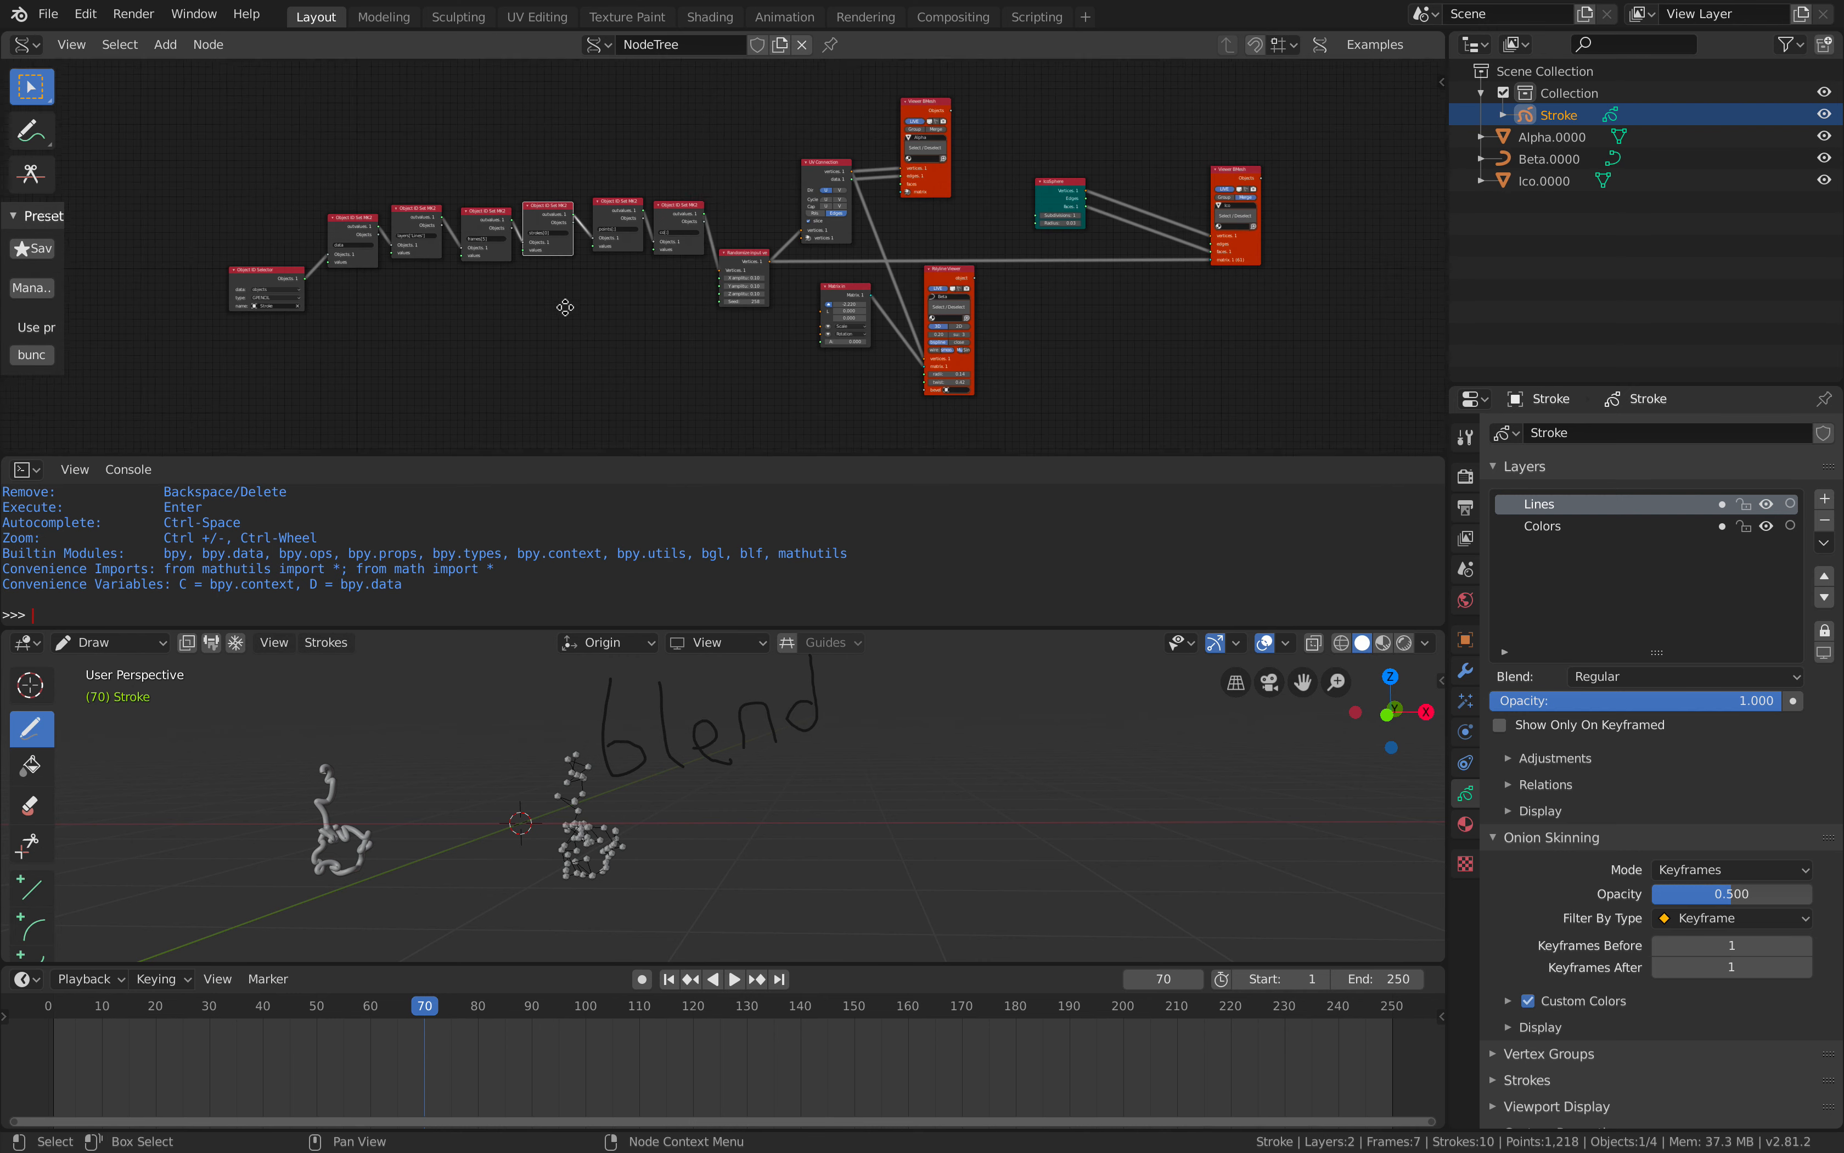
middle_drag(565, 307, 458, 278)
scroll(722, 150, up, 4)
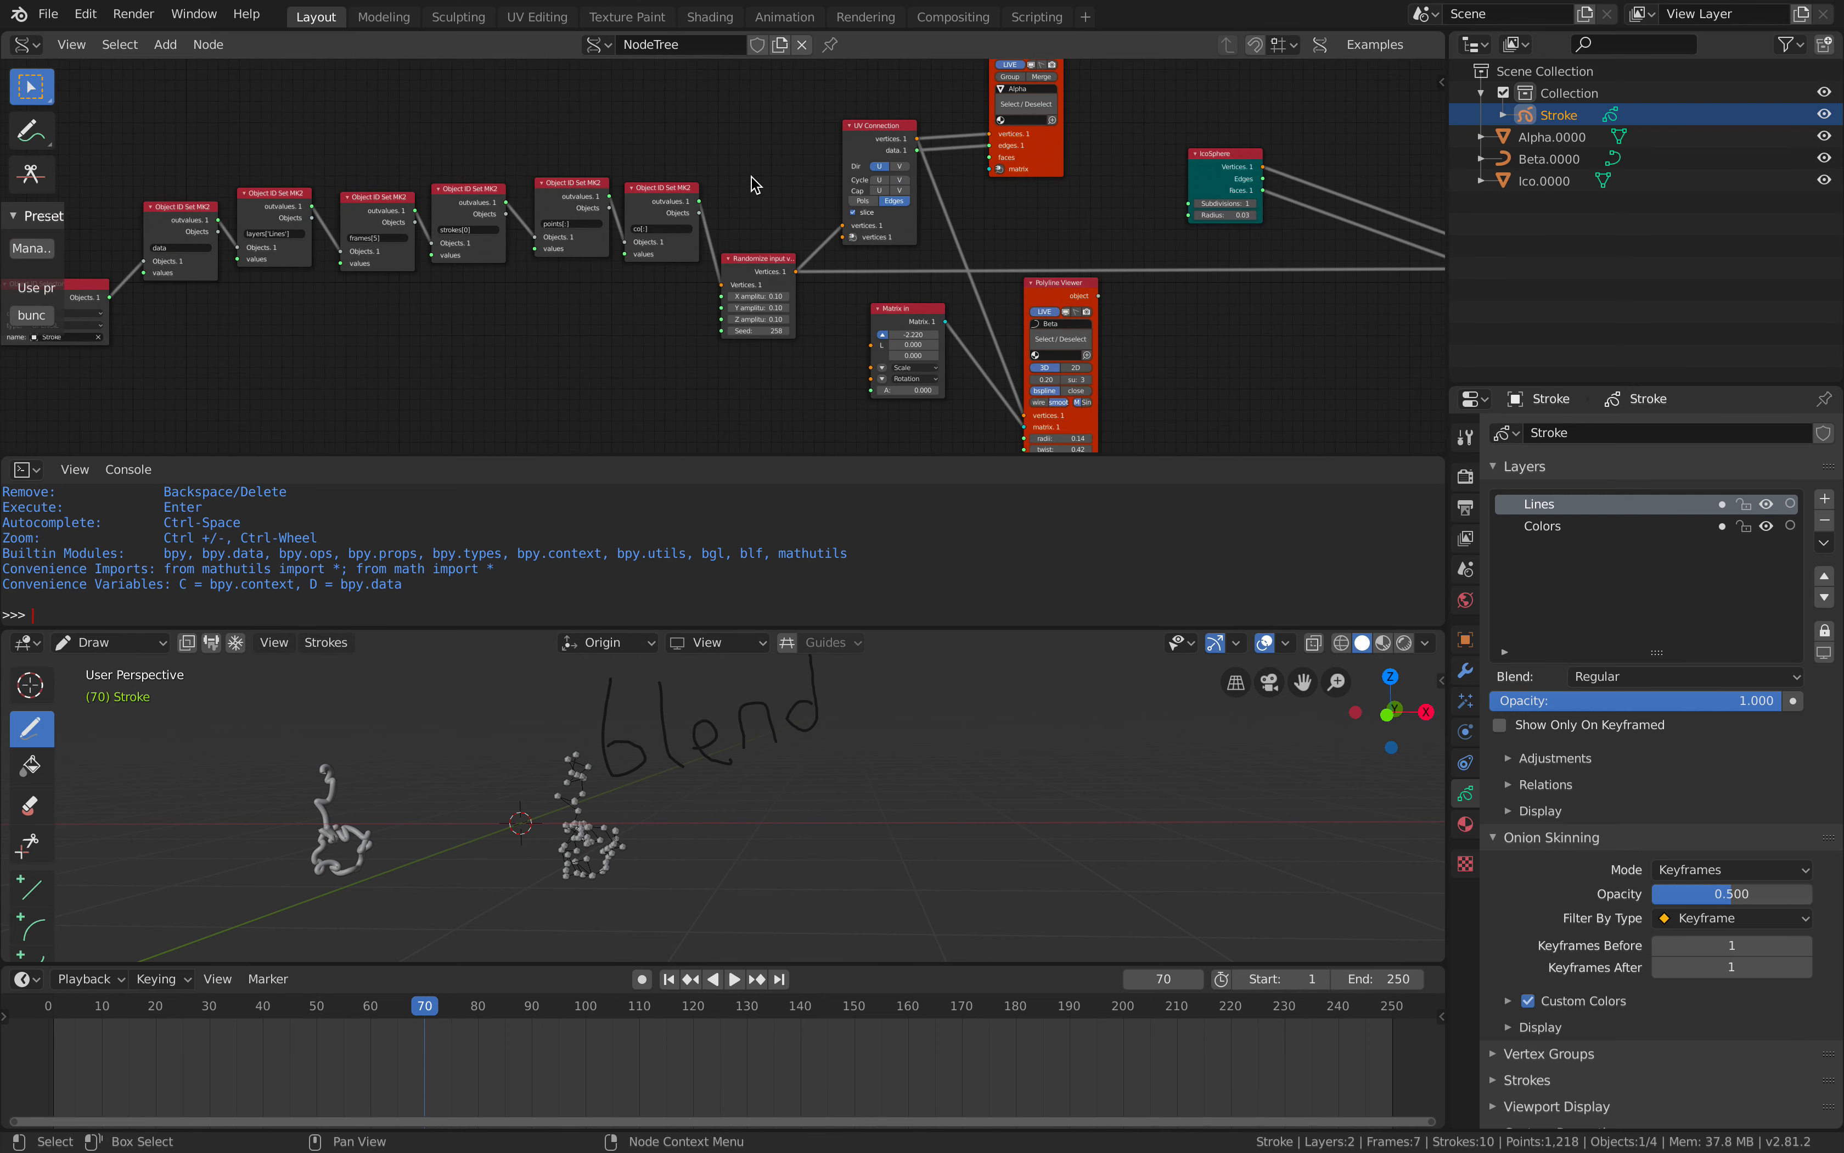
middle_drag(721, 168, 526, 170)
scroll(926, 190, up, 2)
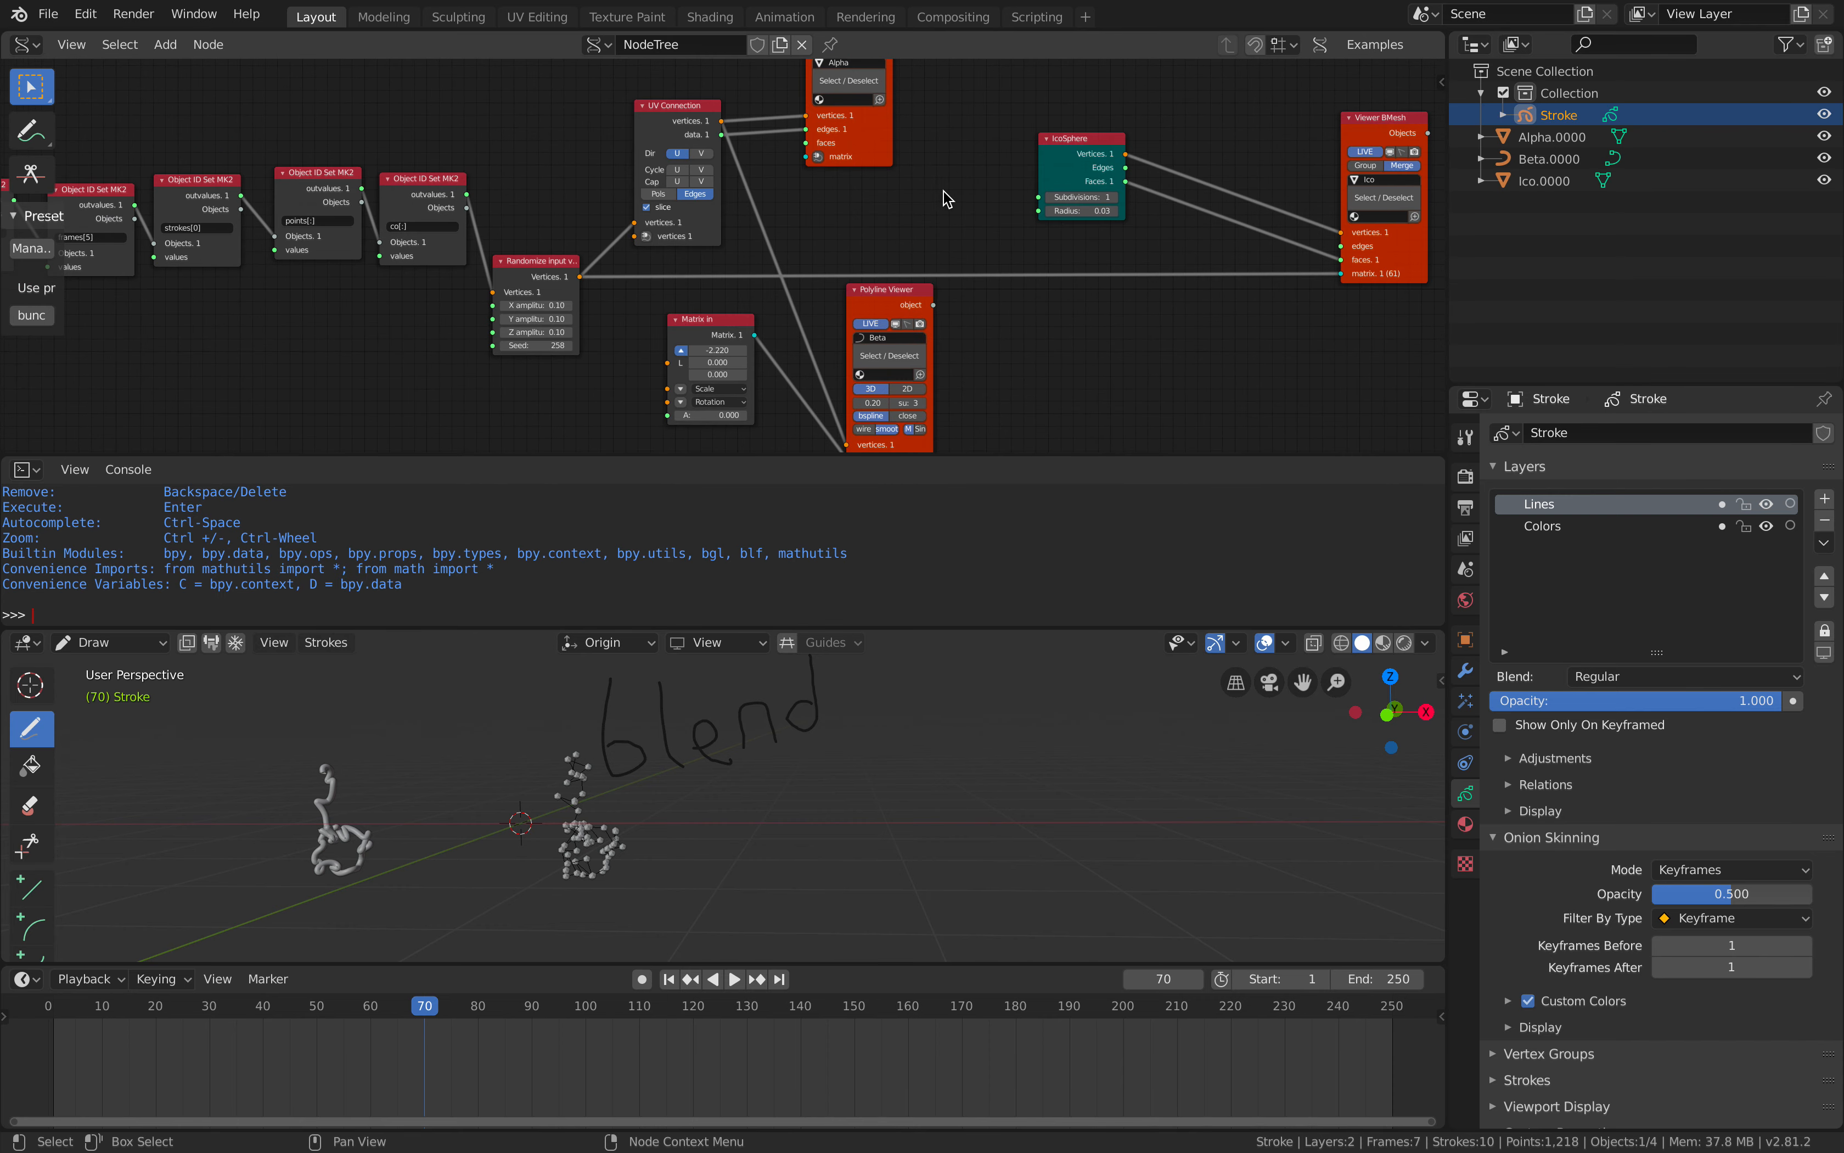
scroll(944, 191, down, 2)
scroll(700, 221, up, 2)
middle_drag(708, 210, 873, 192)
middle_drag(683, 170, 912, 166)
scroll(842, 162, up, 2)
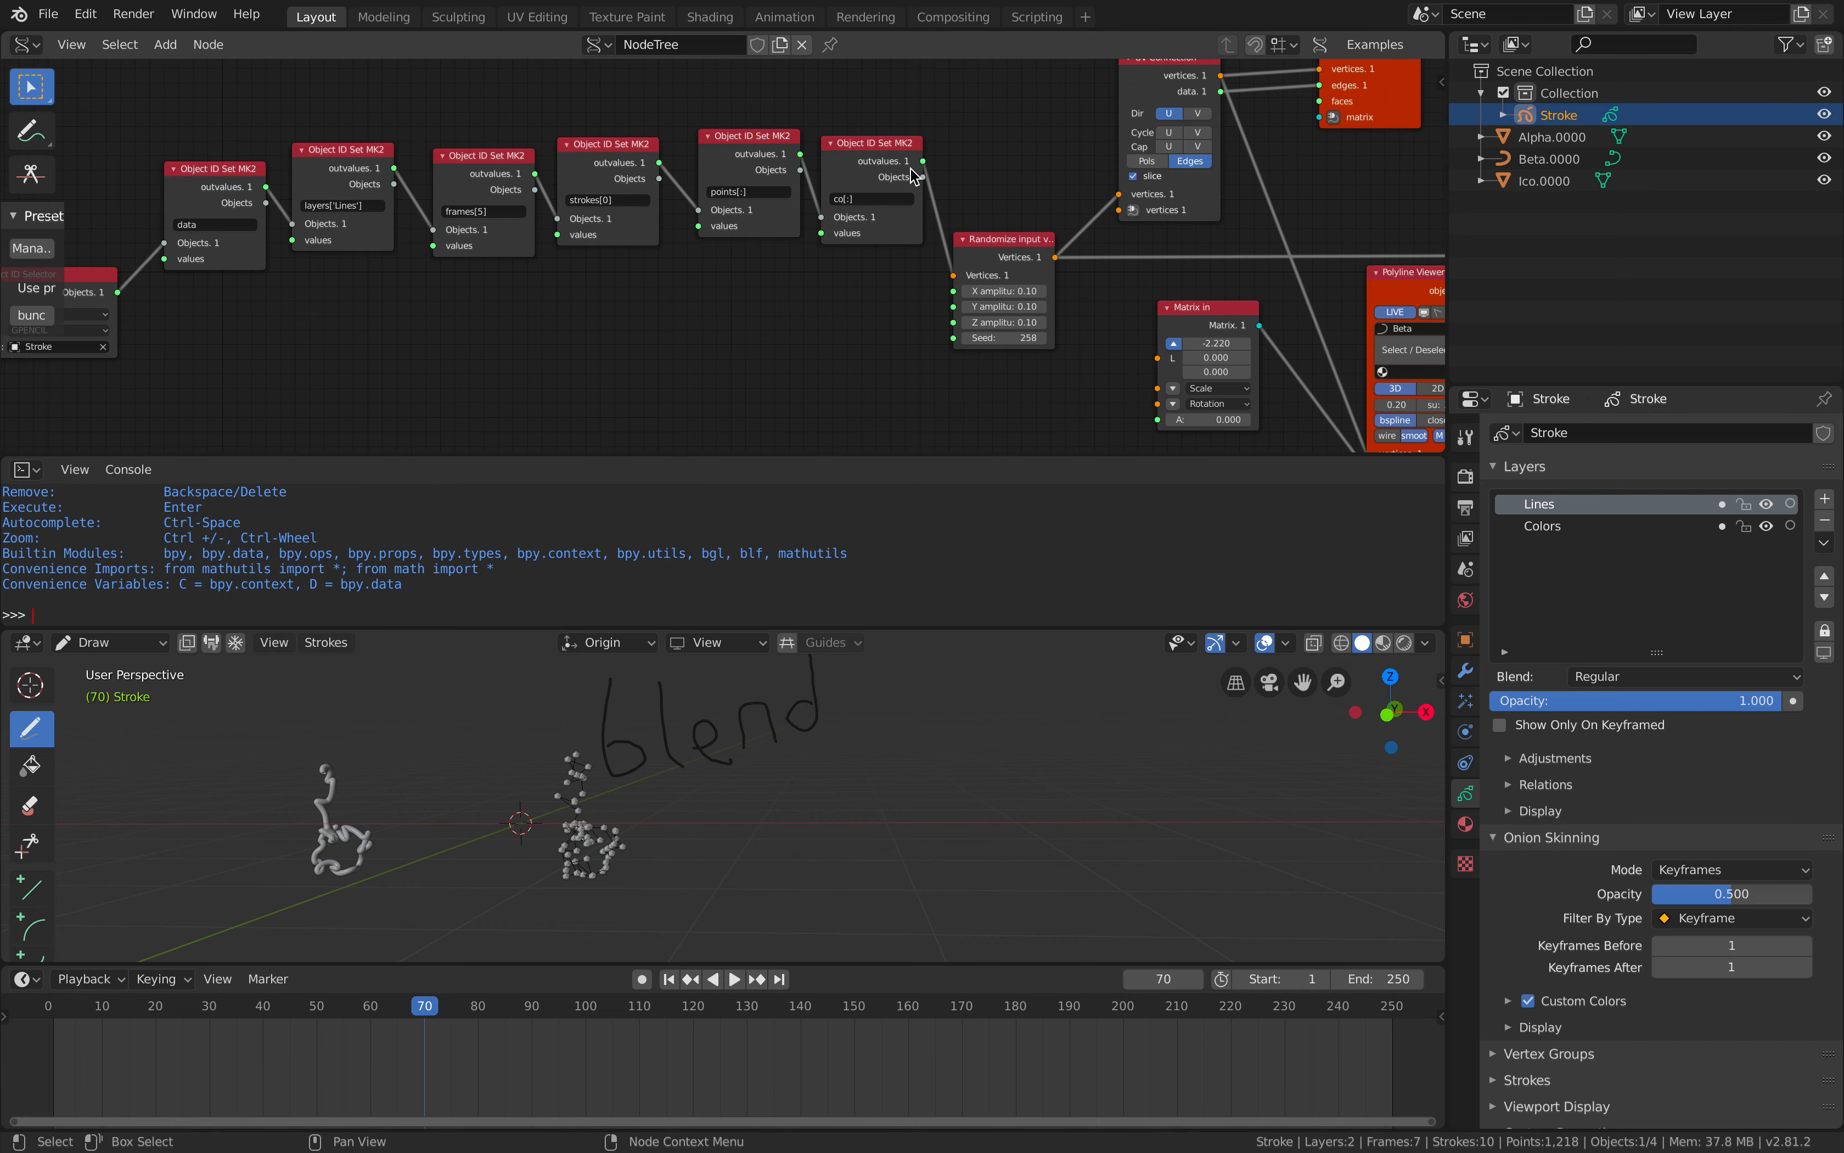
scroll(912, 148, up, 2)
scroll(730, 156, up, 3)
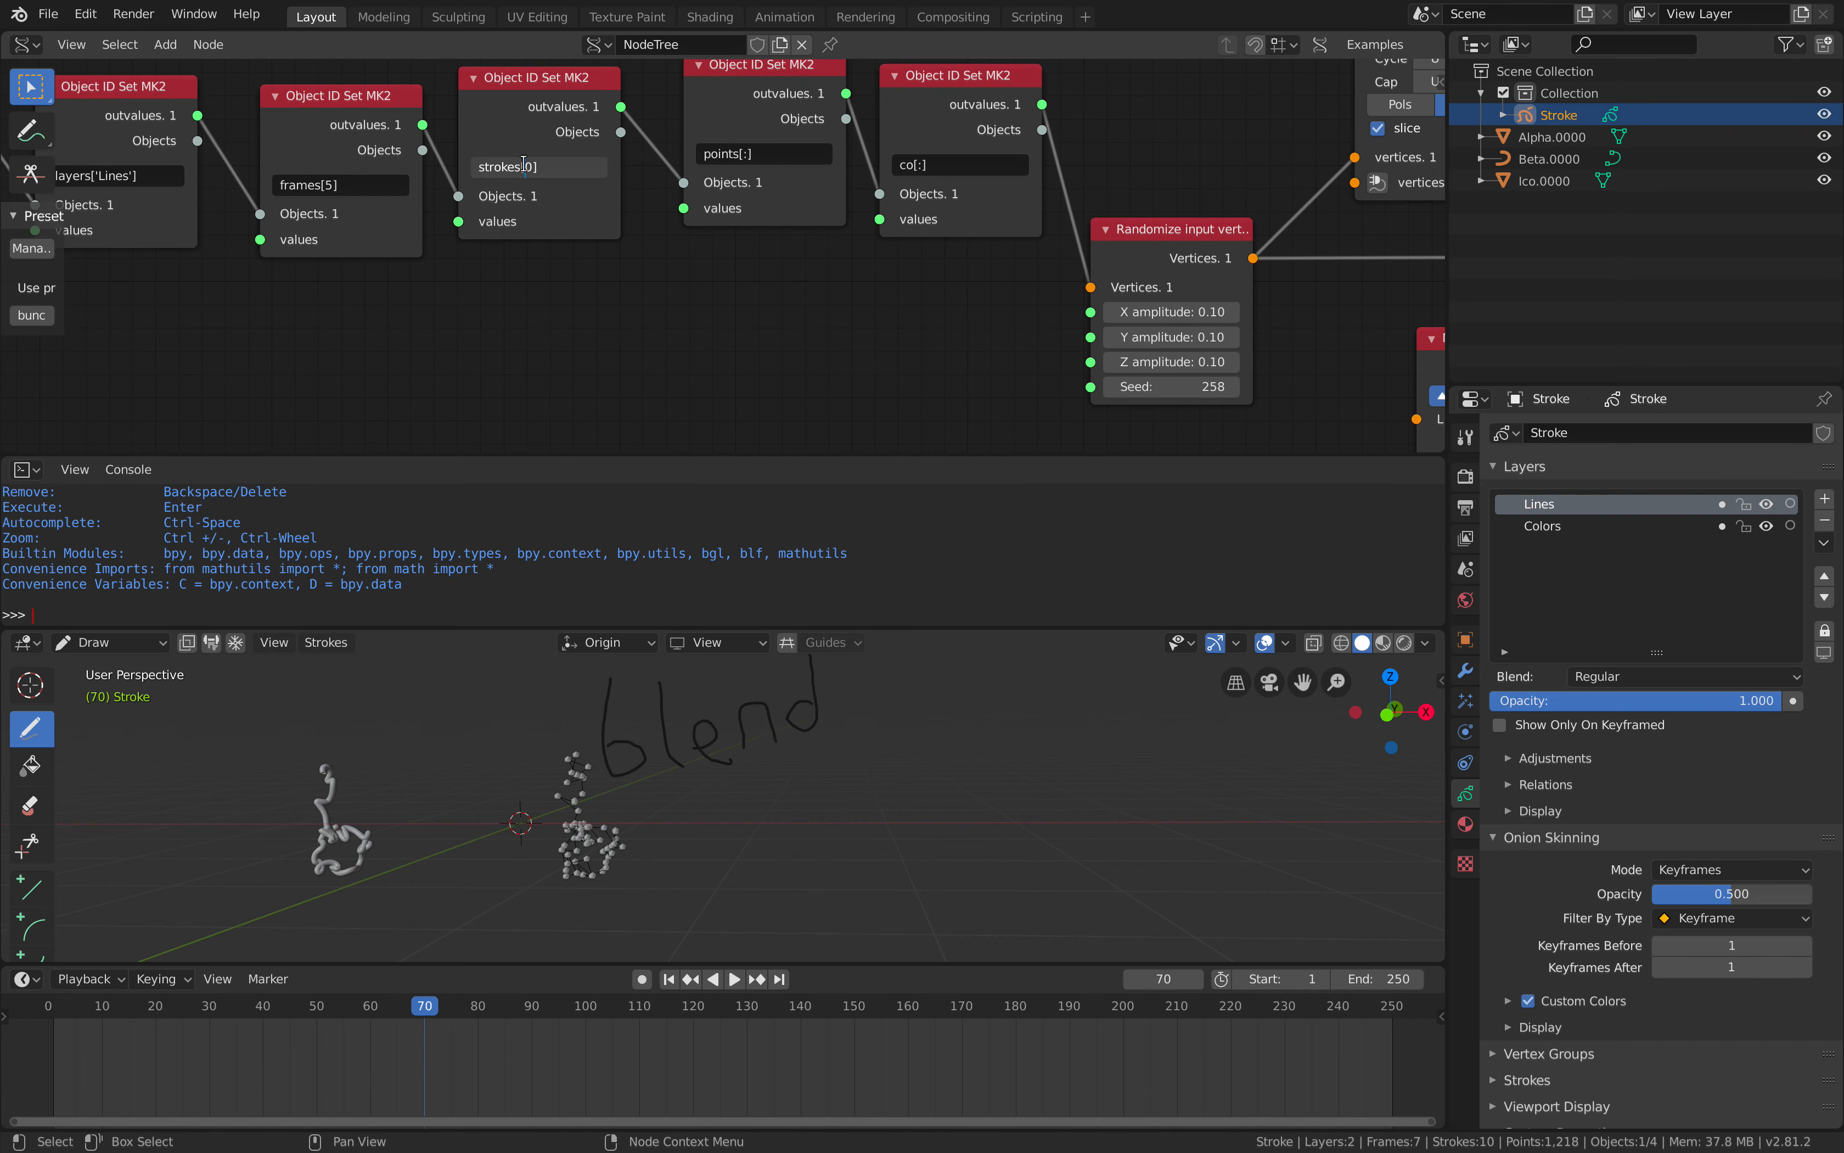
Spread out the strokes[0], points[:], co[:] and frames[5] nodes to make room in the chain.
click(591, 209)
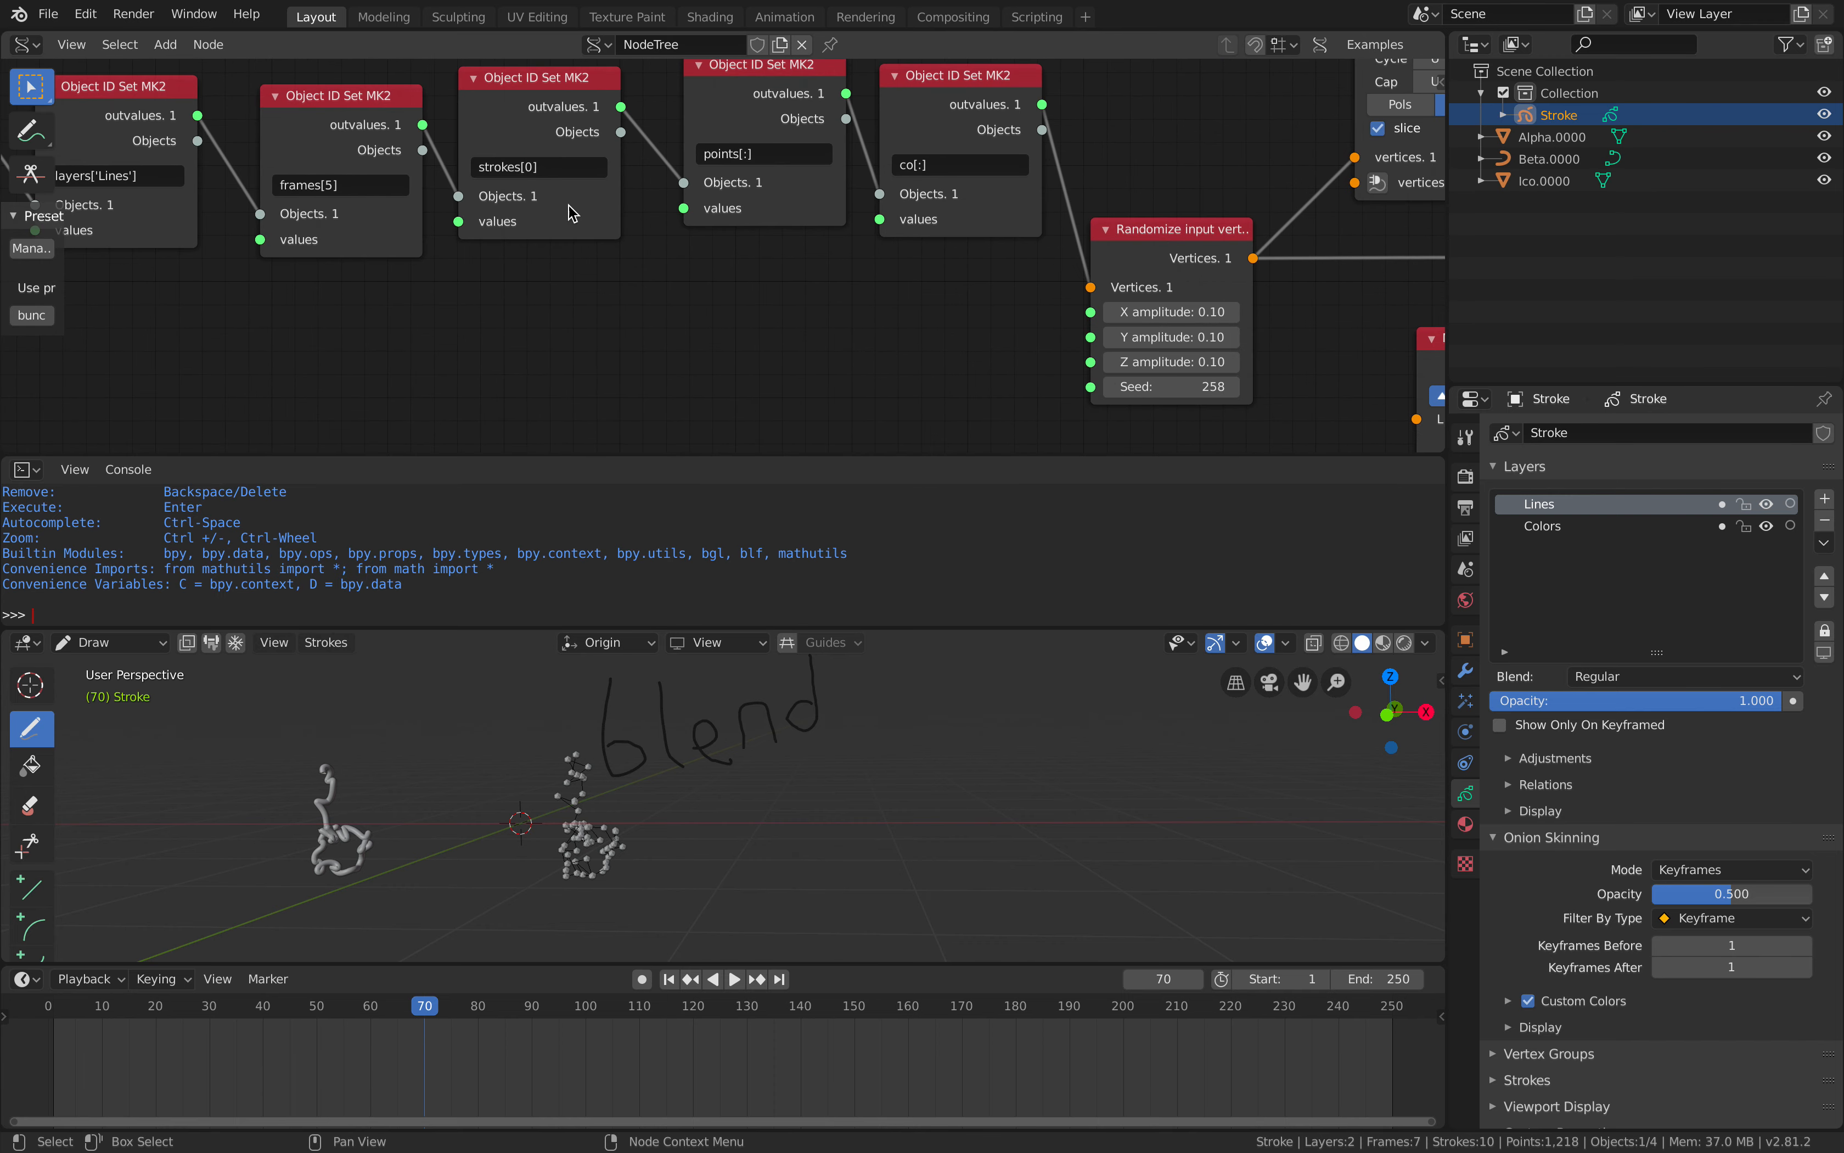
drag(574, 228, 581, 205)
middle_drag(608, 252, 611, 292)
drag(777, 245, 799, 244)
drag(958, 147, 1005, 138)
middle_drag(636, 233, 758, 210)
drag(712, 216, 700, 235)
middle_drag(526, 228, 543, 194)
drag(543, 194, 503, 235)
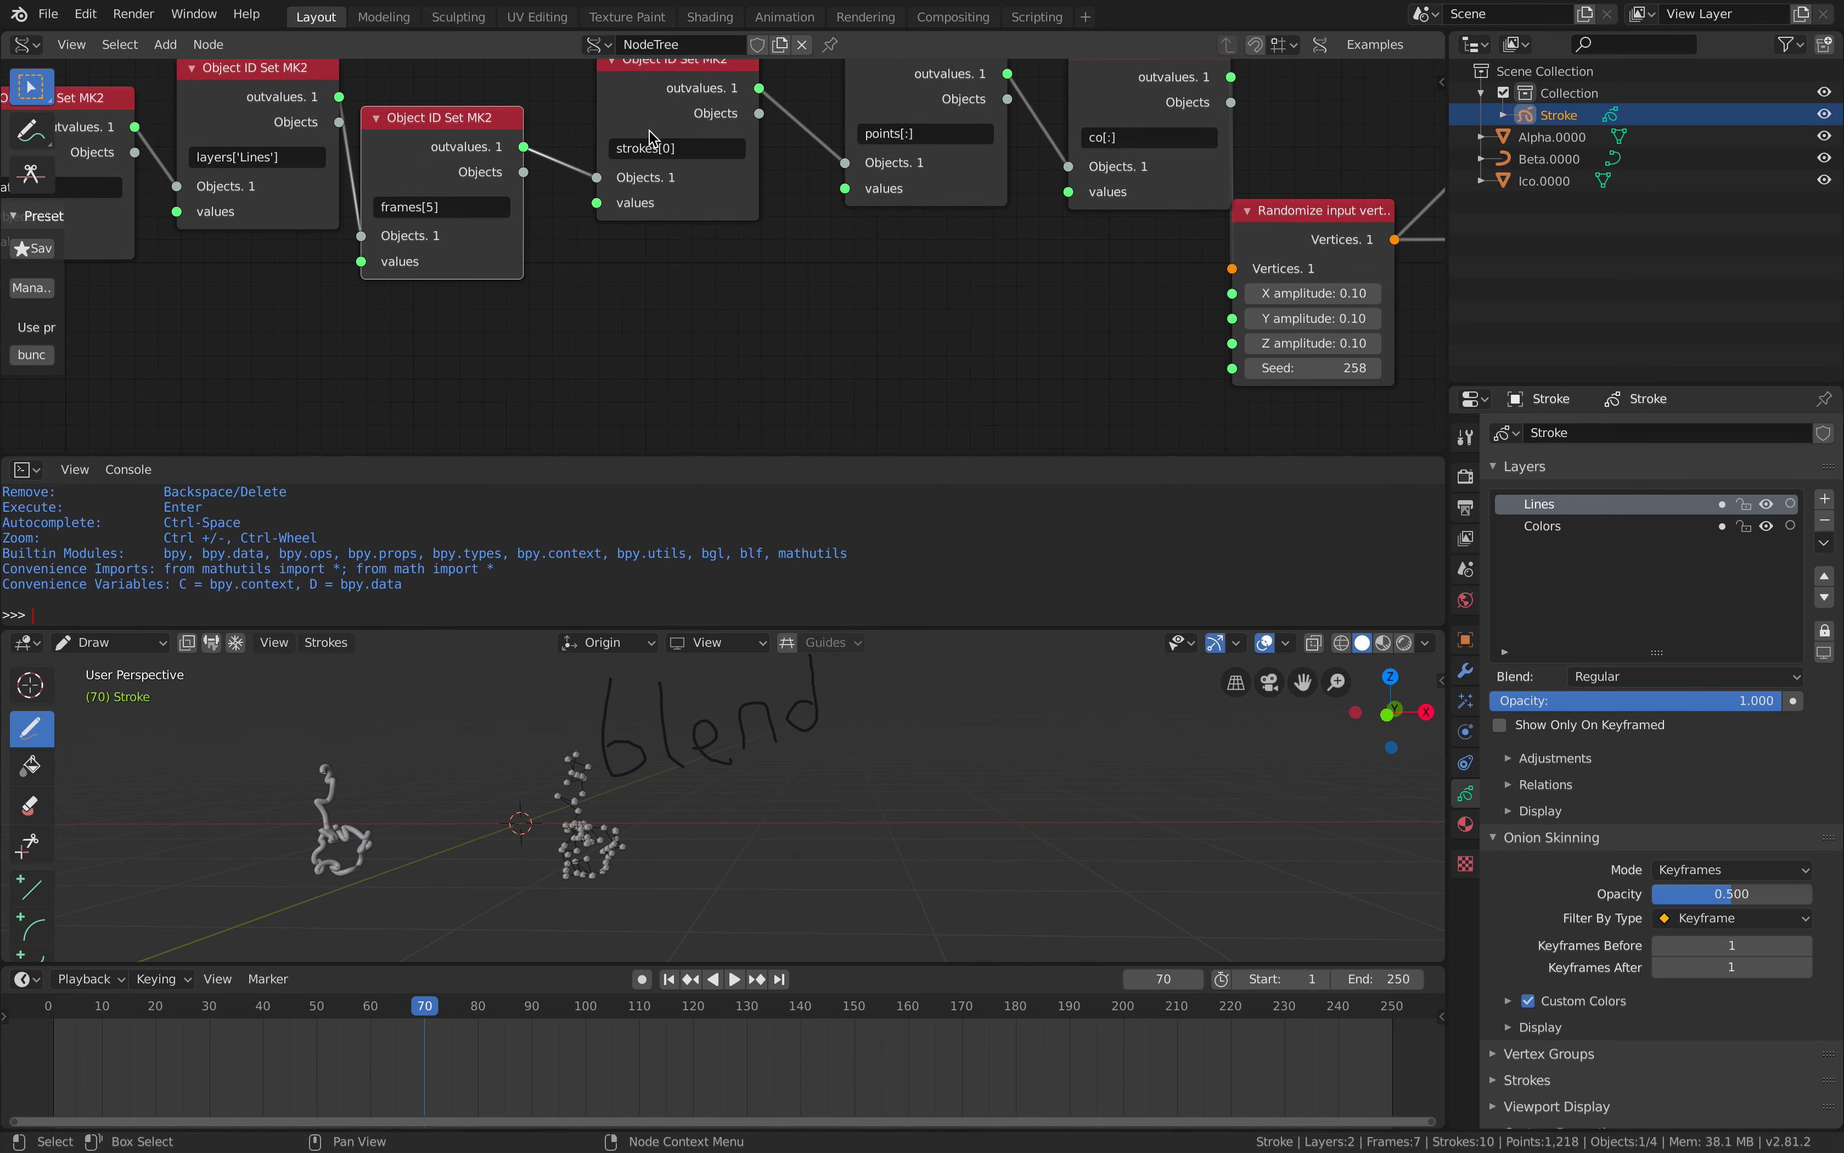
Duplicate the strokes[0] node, place the copy below it, and change the copy's expression to strokes[:].
click(655, 131)
key(shift+d)
click(647, 358)
click(679, 363)
click(682, 361)
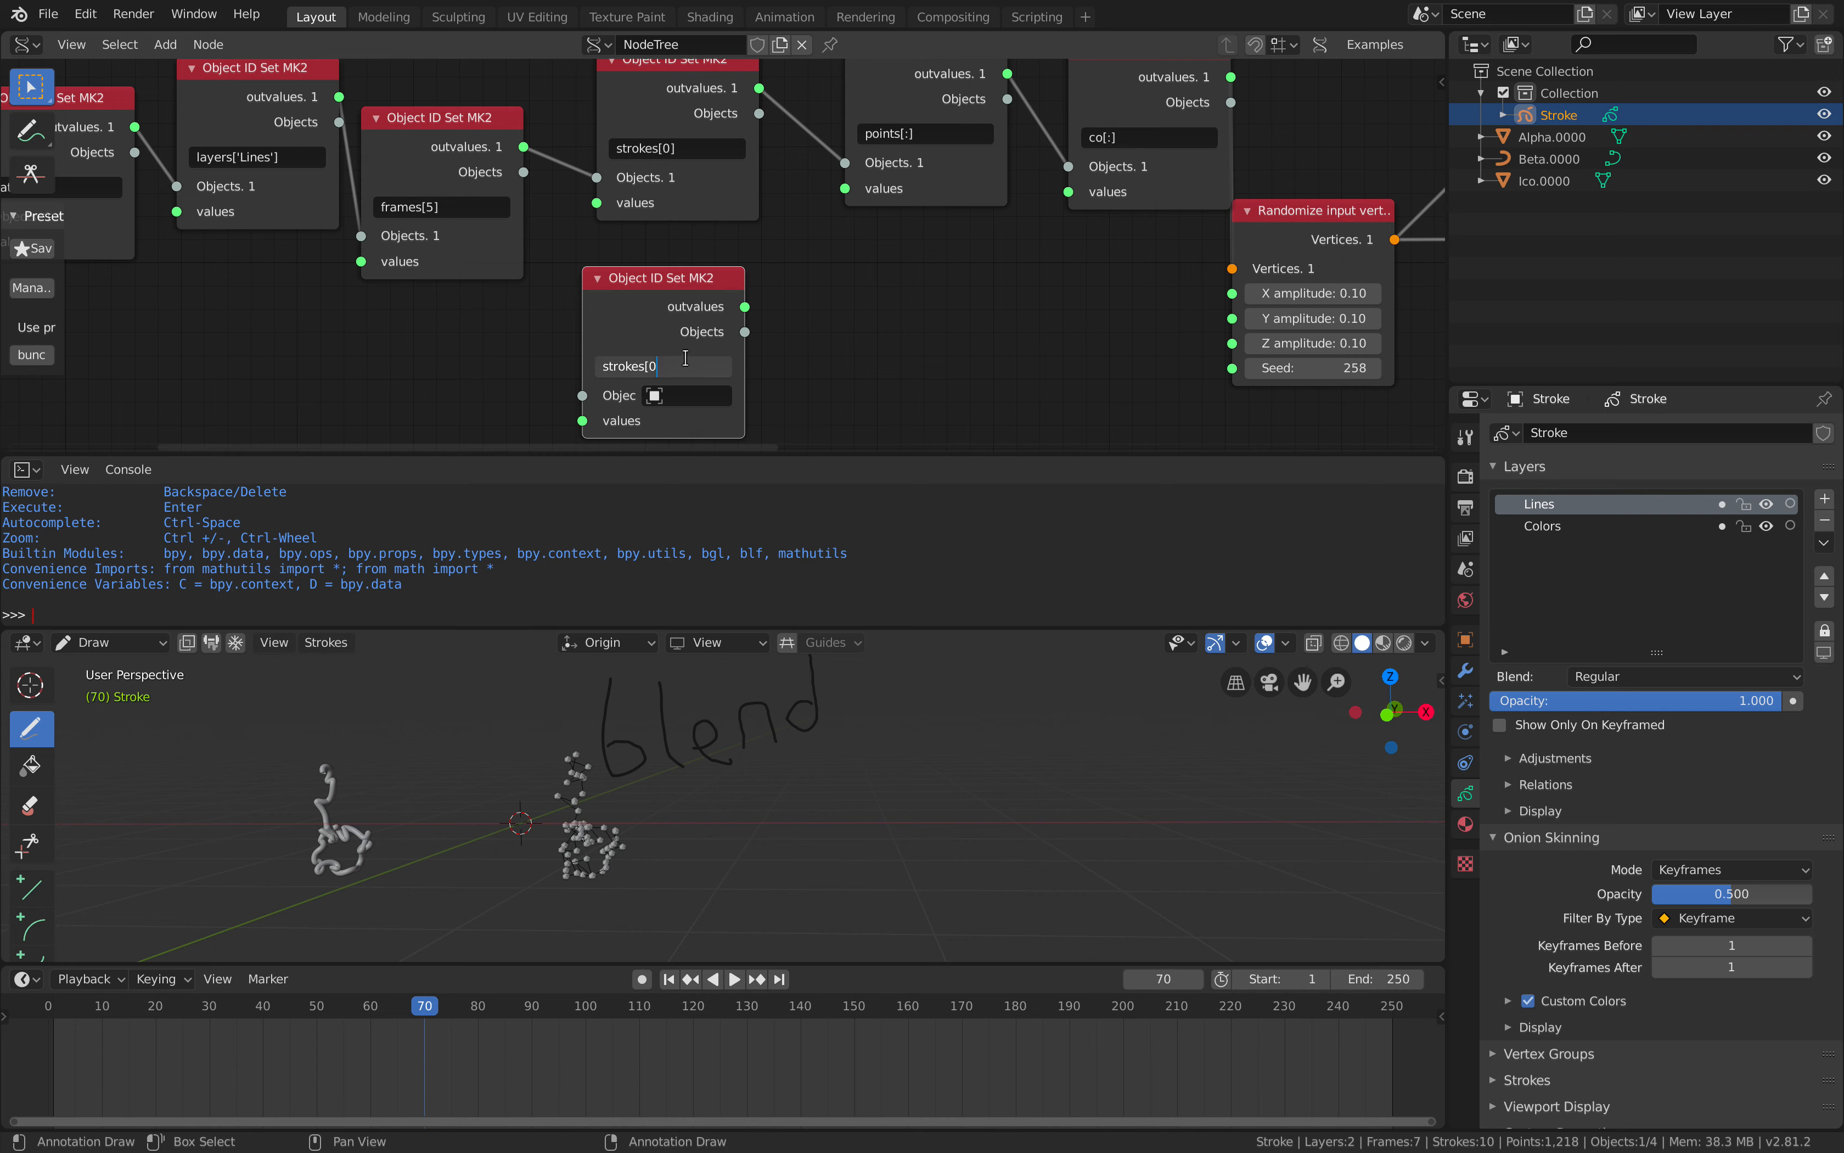
key(BackSpace)
text(:])
key(Return)
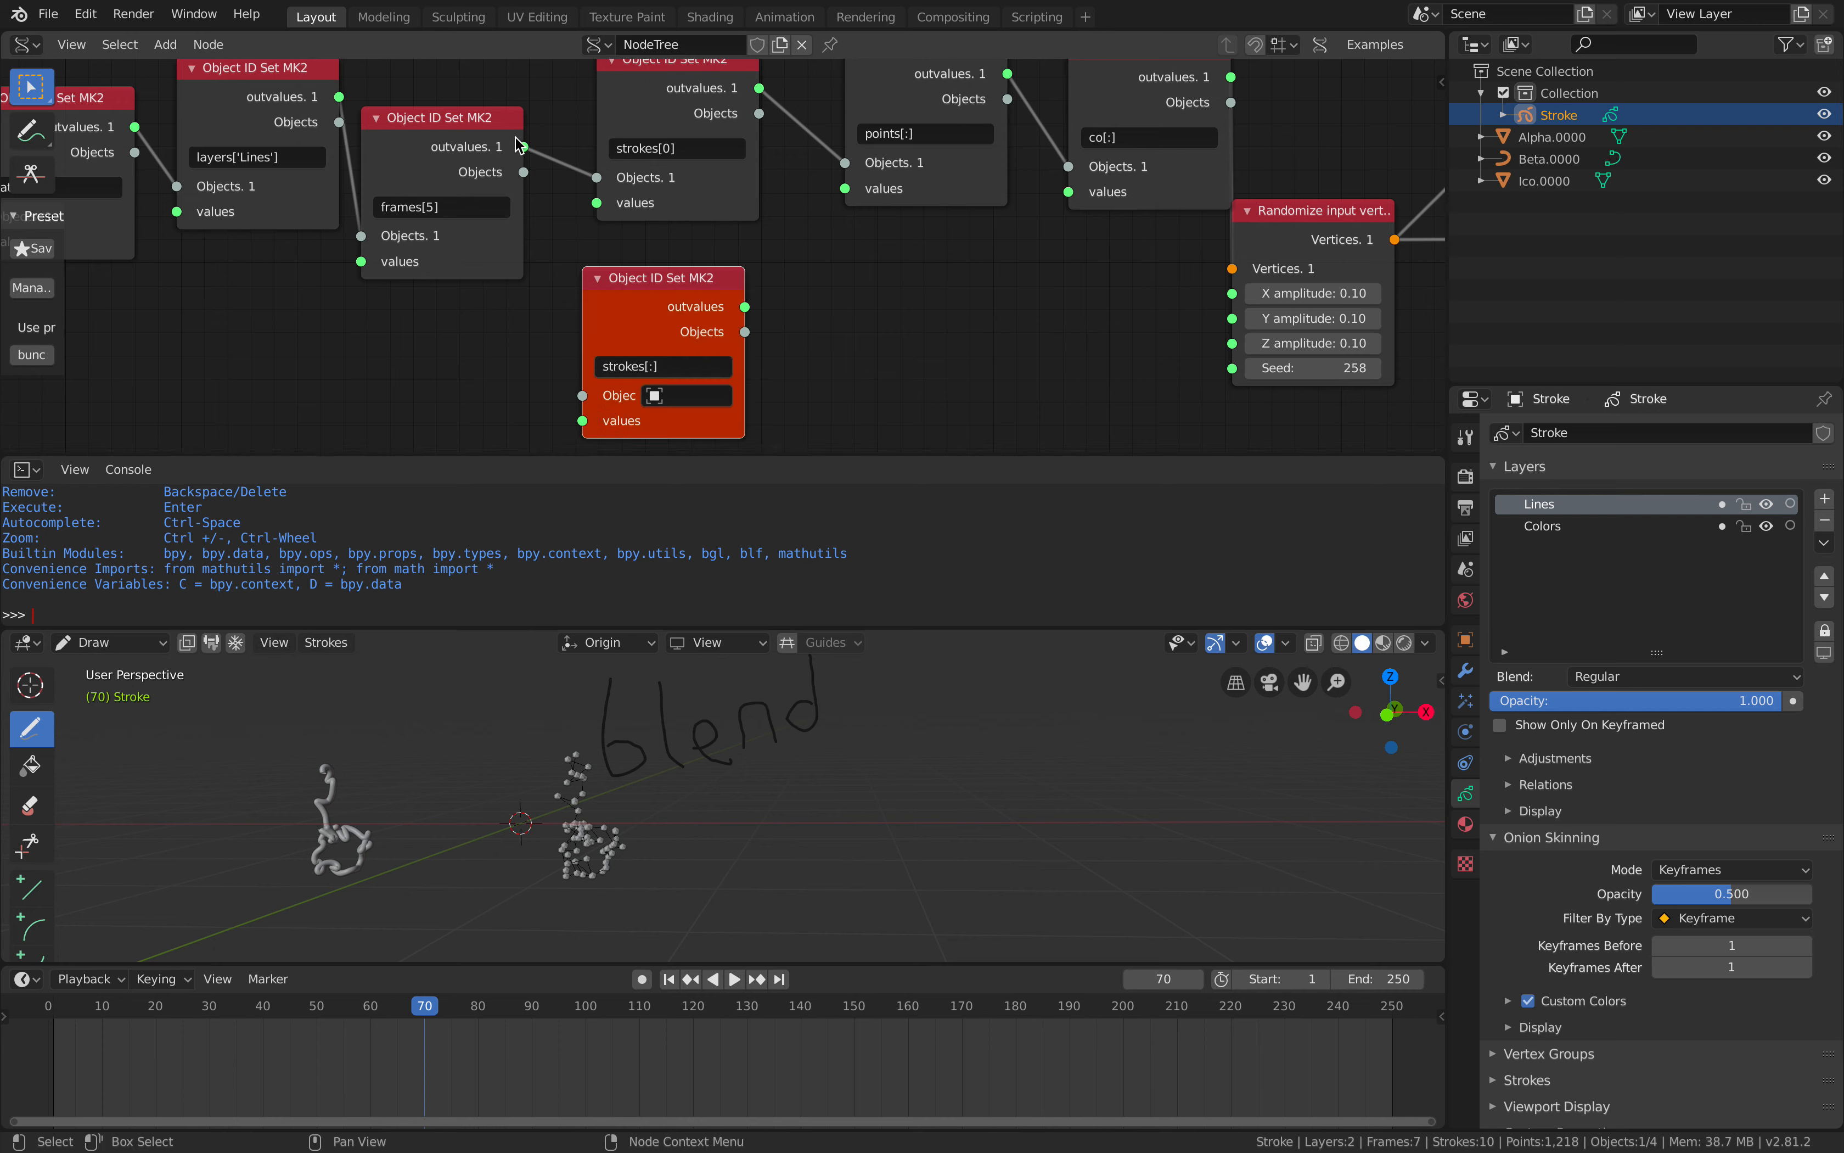
Link the frames[5] node's outvalues to the strokes[:] node's Objects input and add a List Item node beside it.
drag(523, 148, 585, 397)
drag(654, 324, 652, 297)
key(shift+a)
click(790, 276)
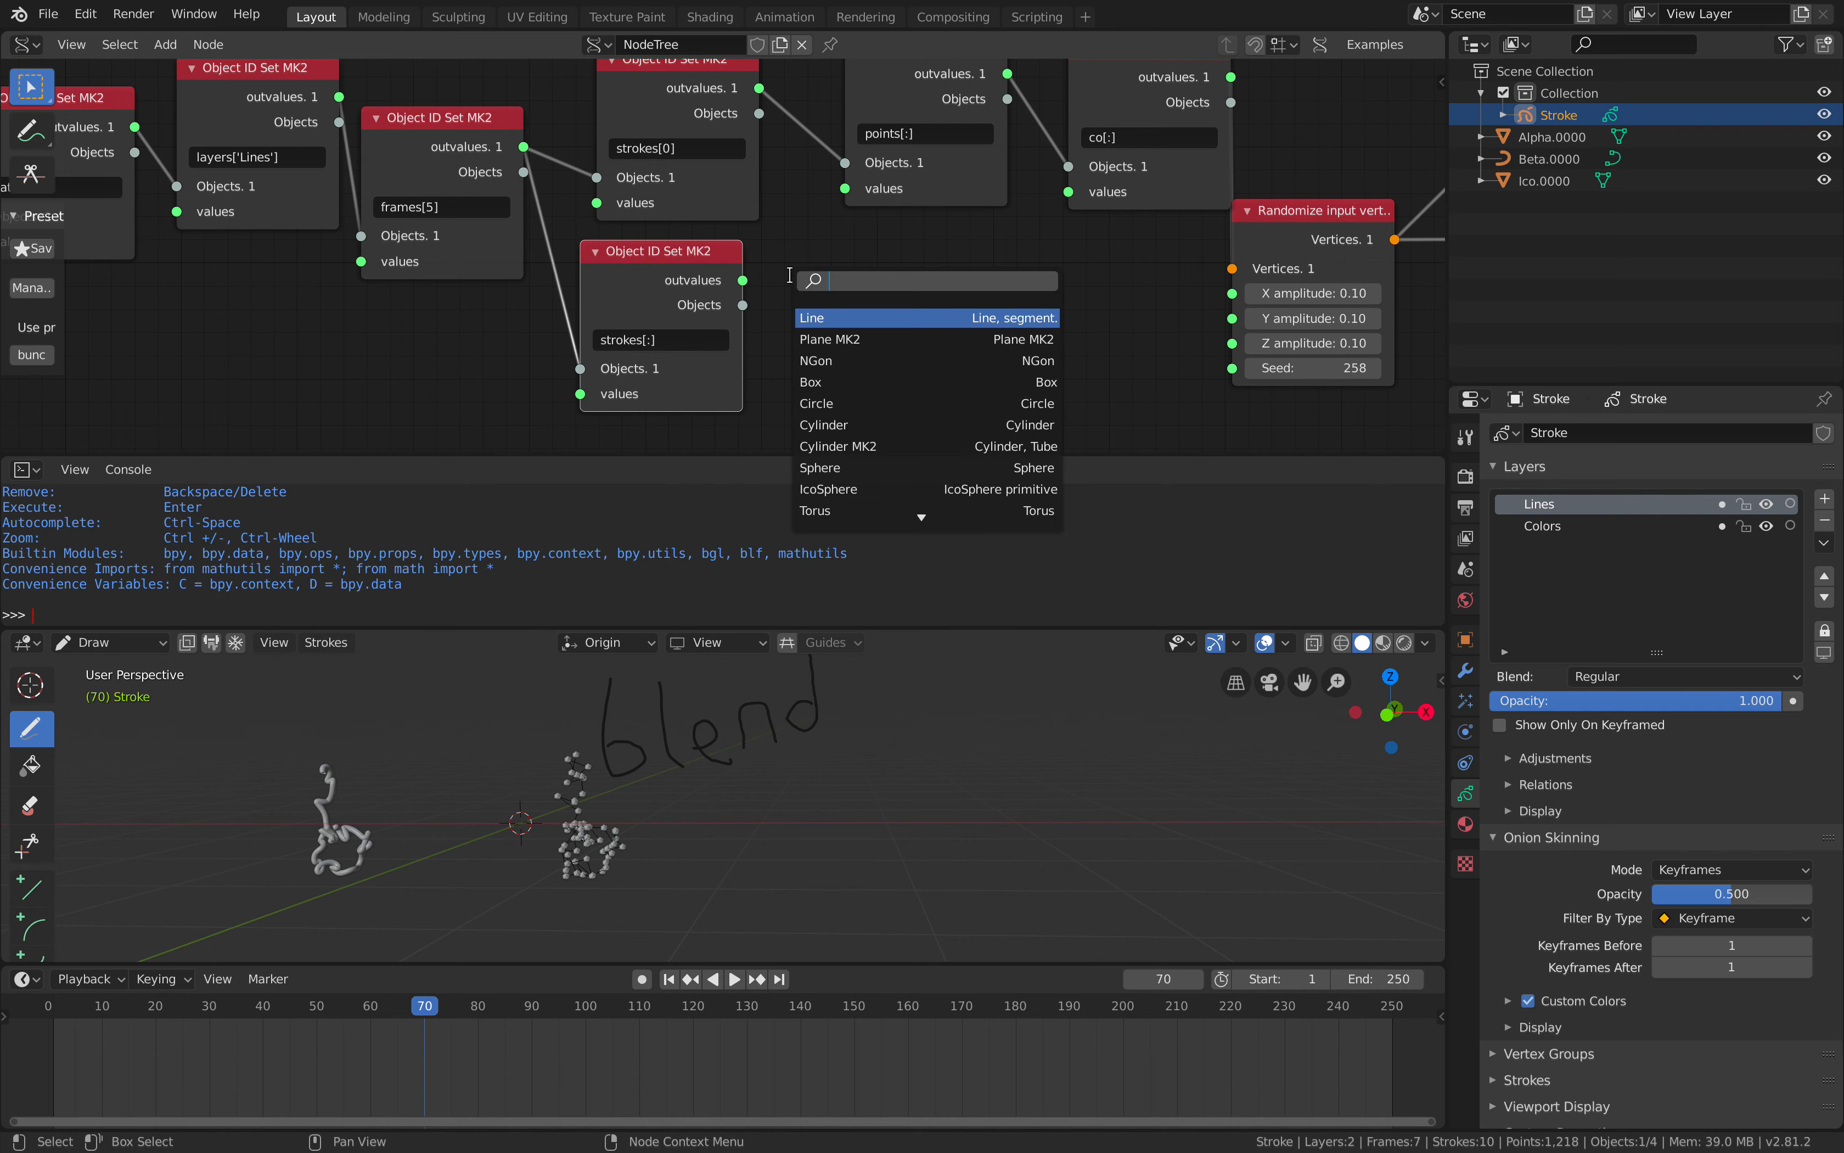
text(list i)
key(Return)
click(789, 276)
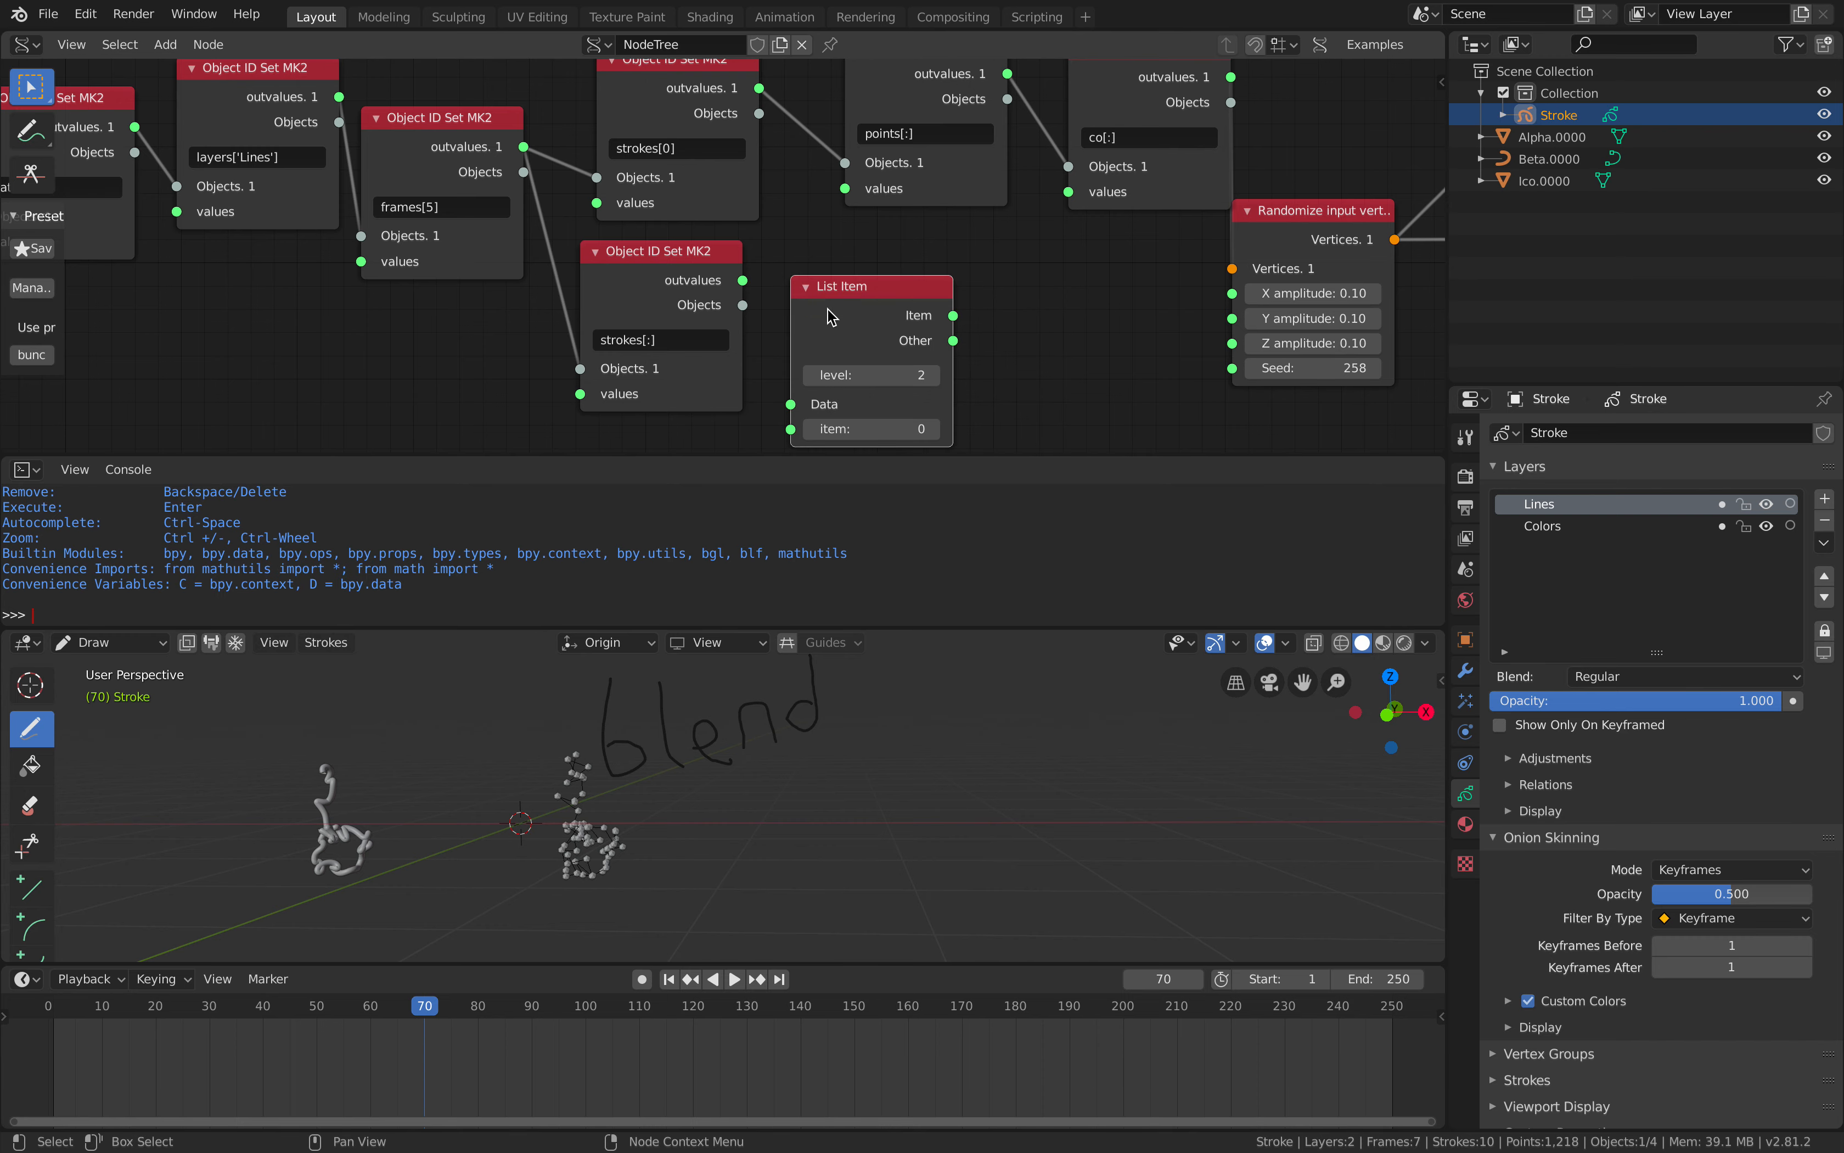
Link the strokes[:] node's outvalues to the List Item's Data input and its Item output to the points[:] node's Objects input.
middle_drag(831, 317, 809, 298)
drag(720, 261, 769, 385)
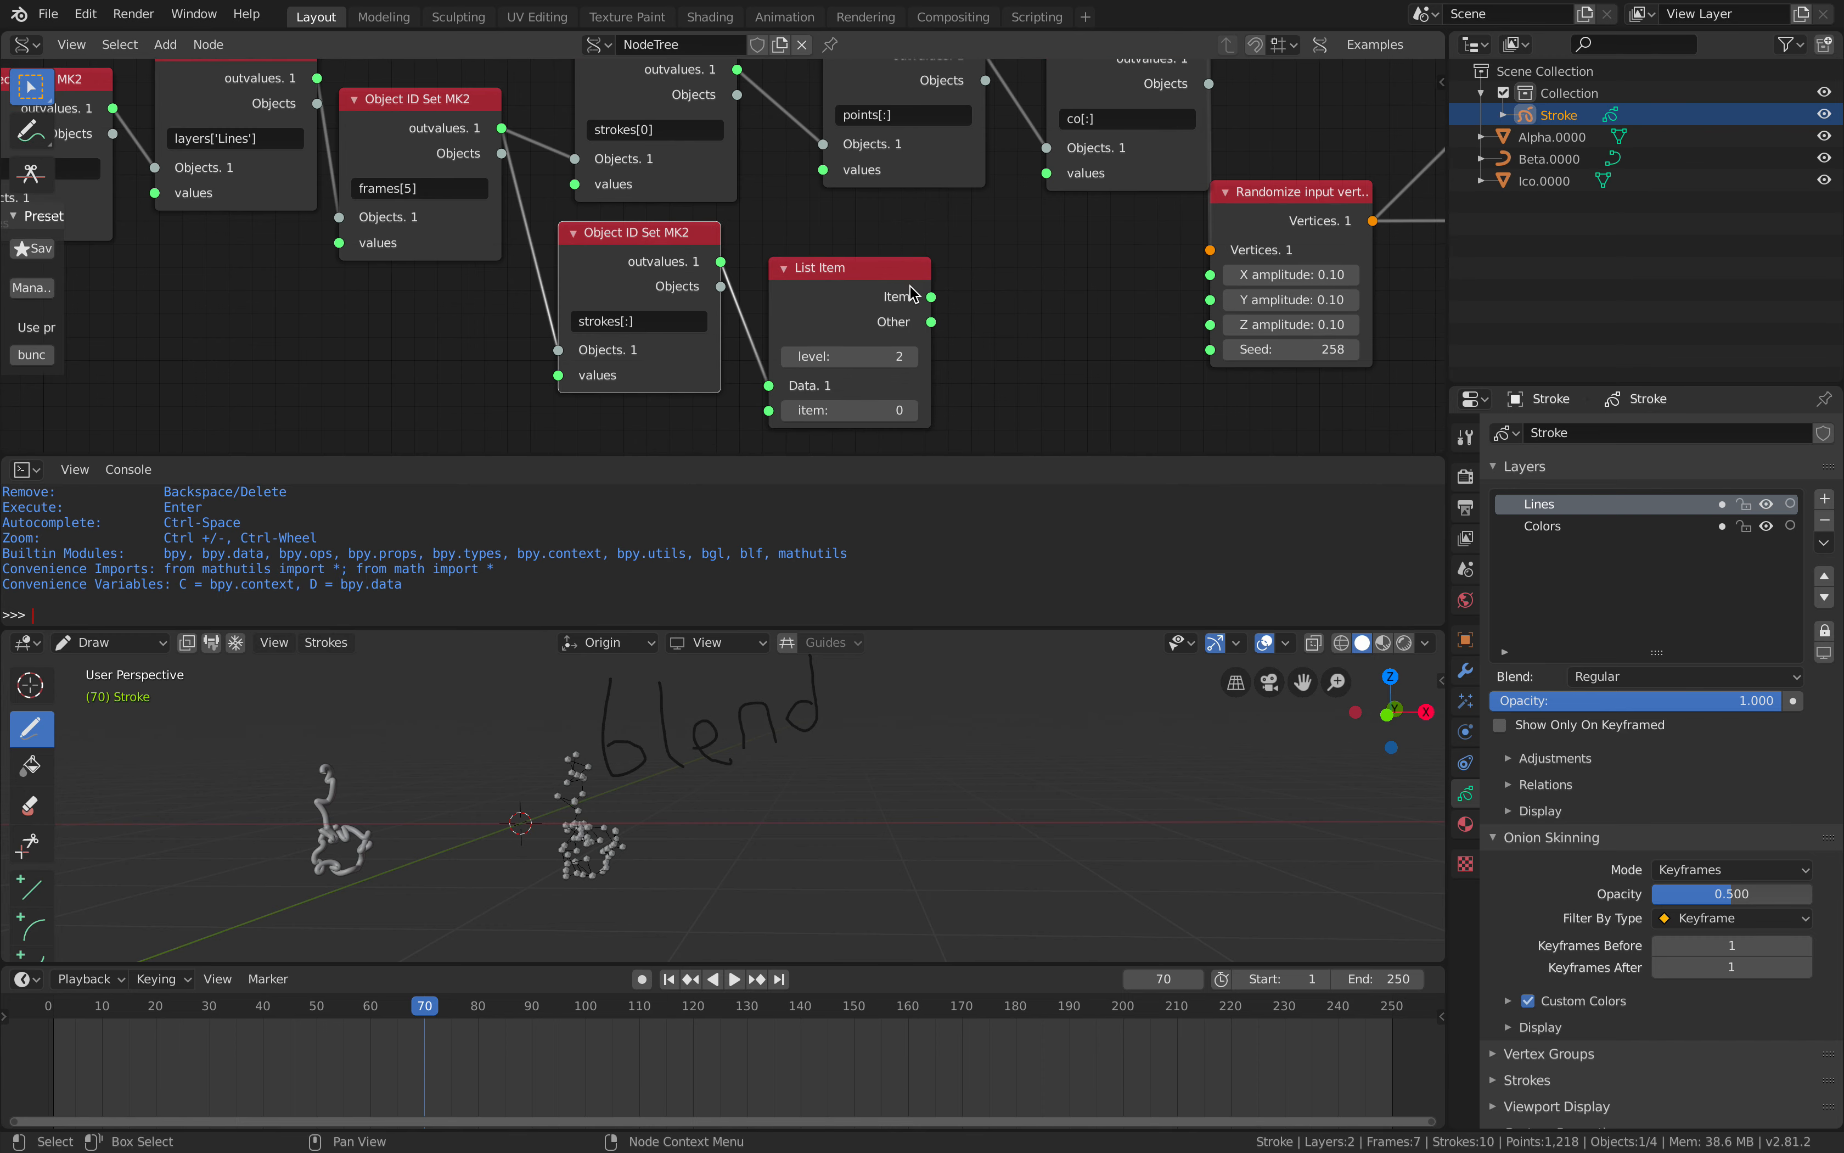
drag(930, 297, 823, 144)
middle_drag(830, 259, 813, 241)
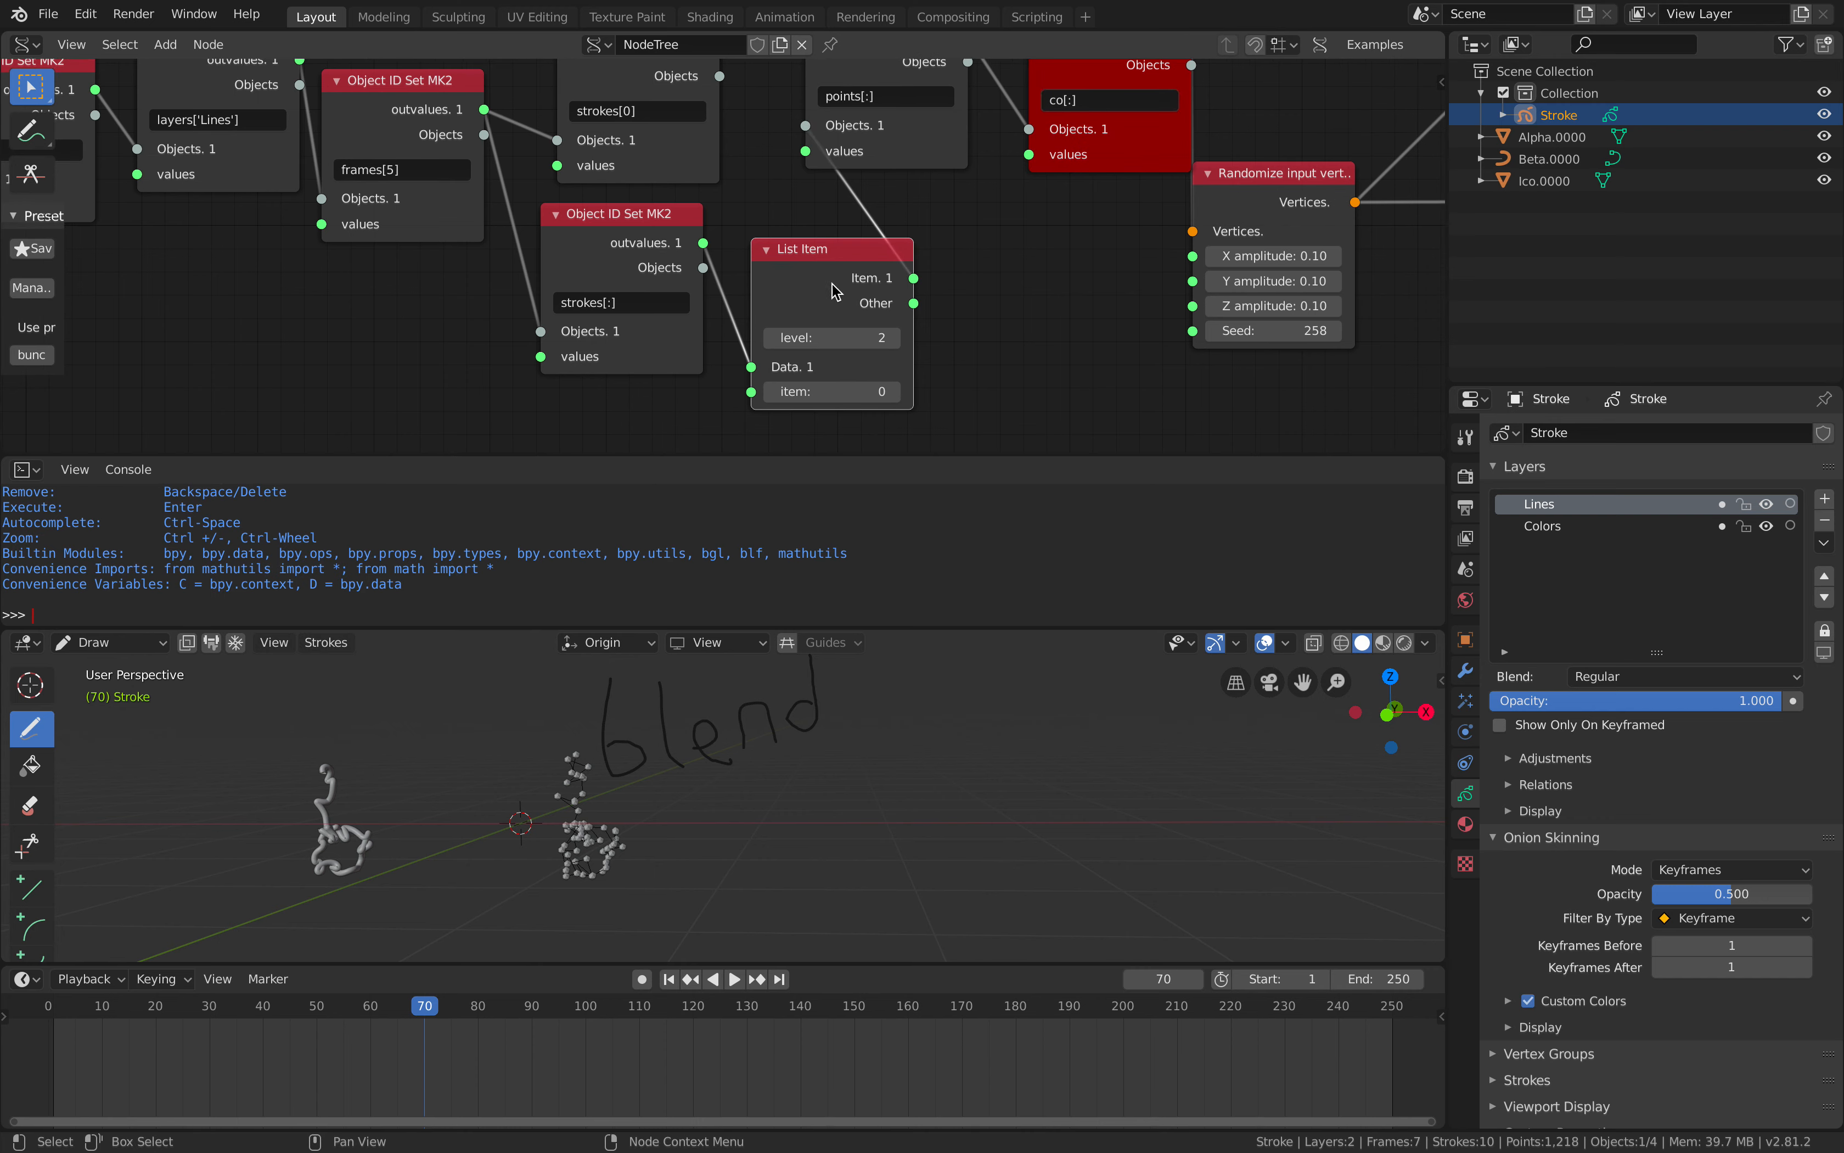
Try levels 1 and 0 with different item values in the List Item node, ending with item 0.
click(771, 339)
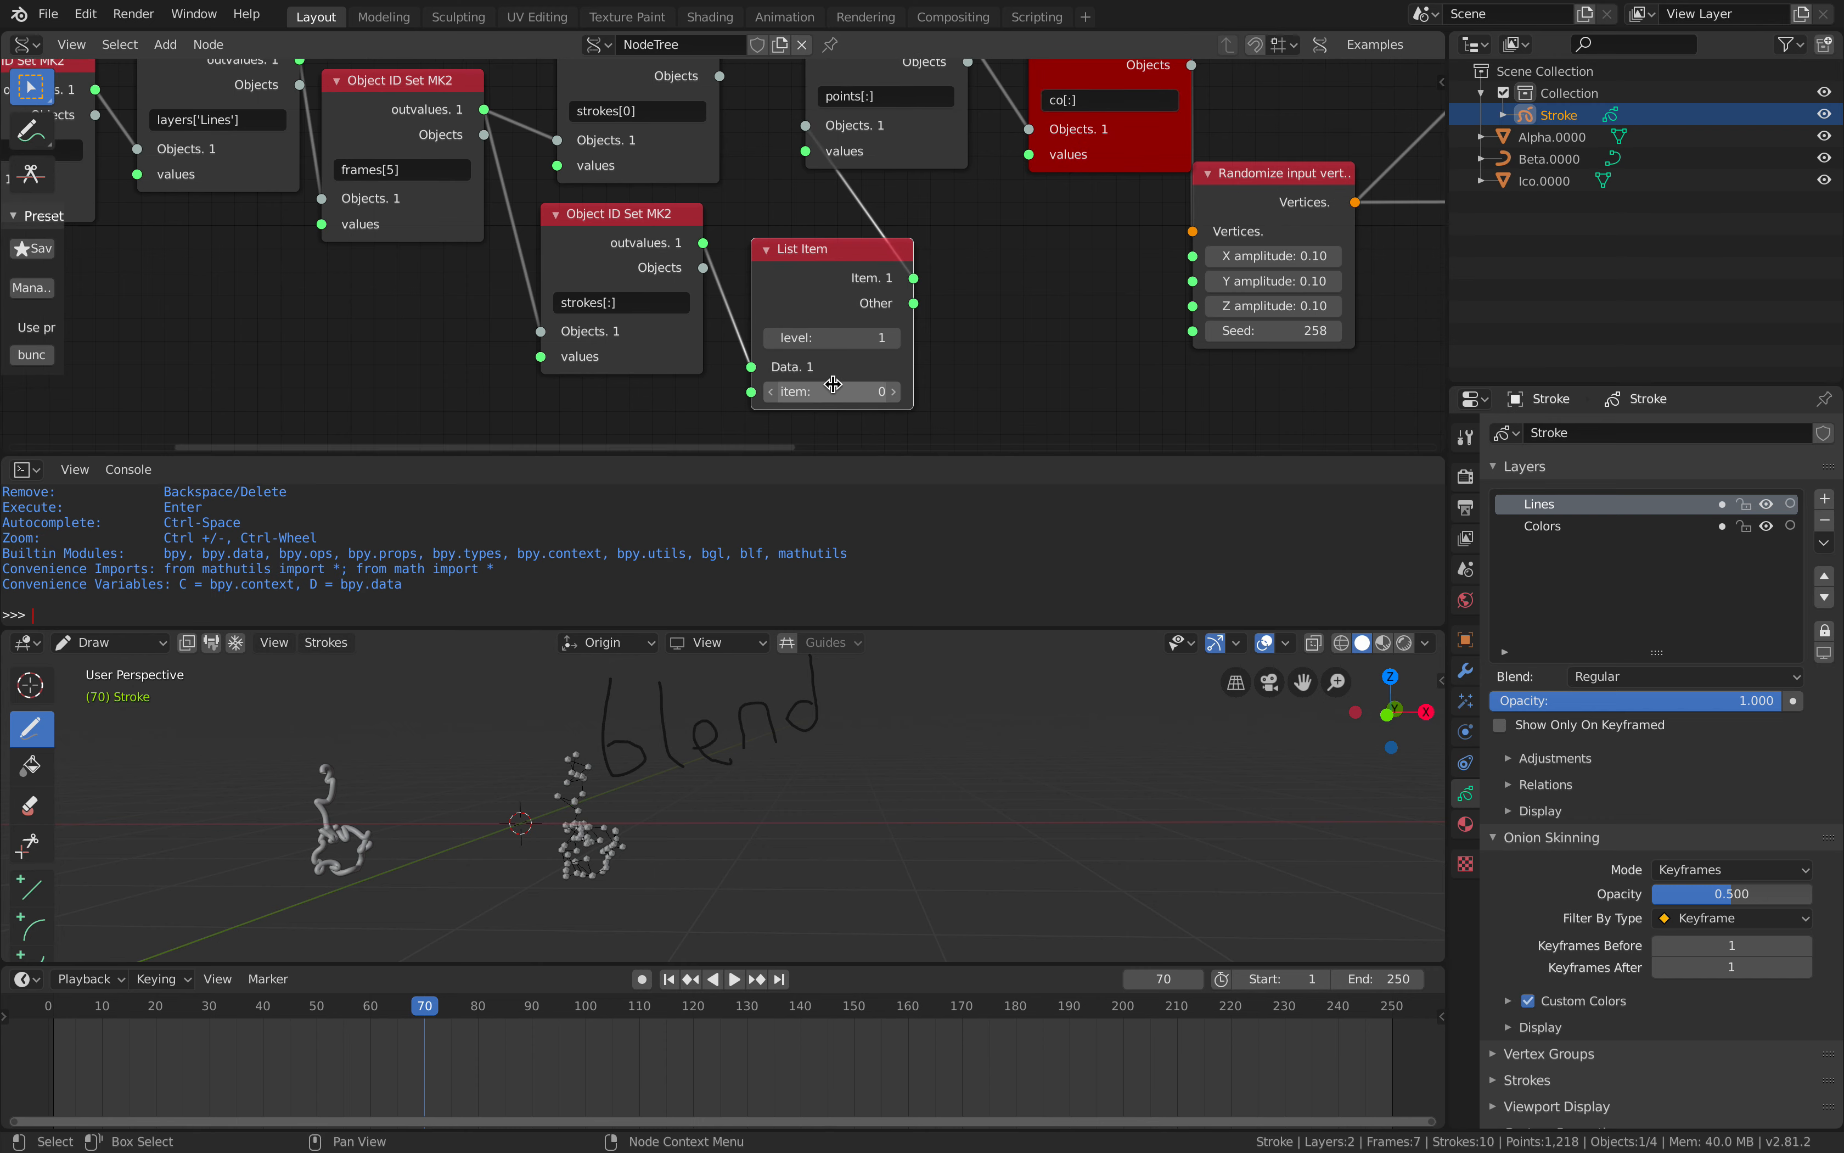
click(895, 396)
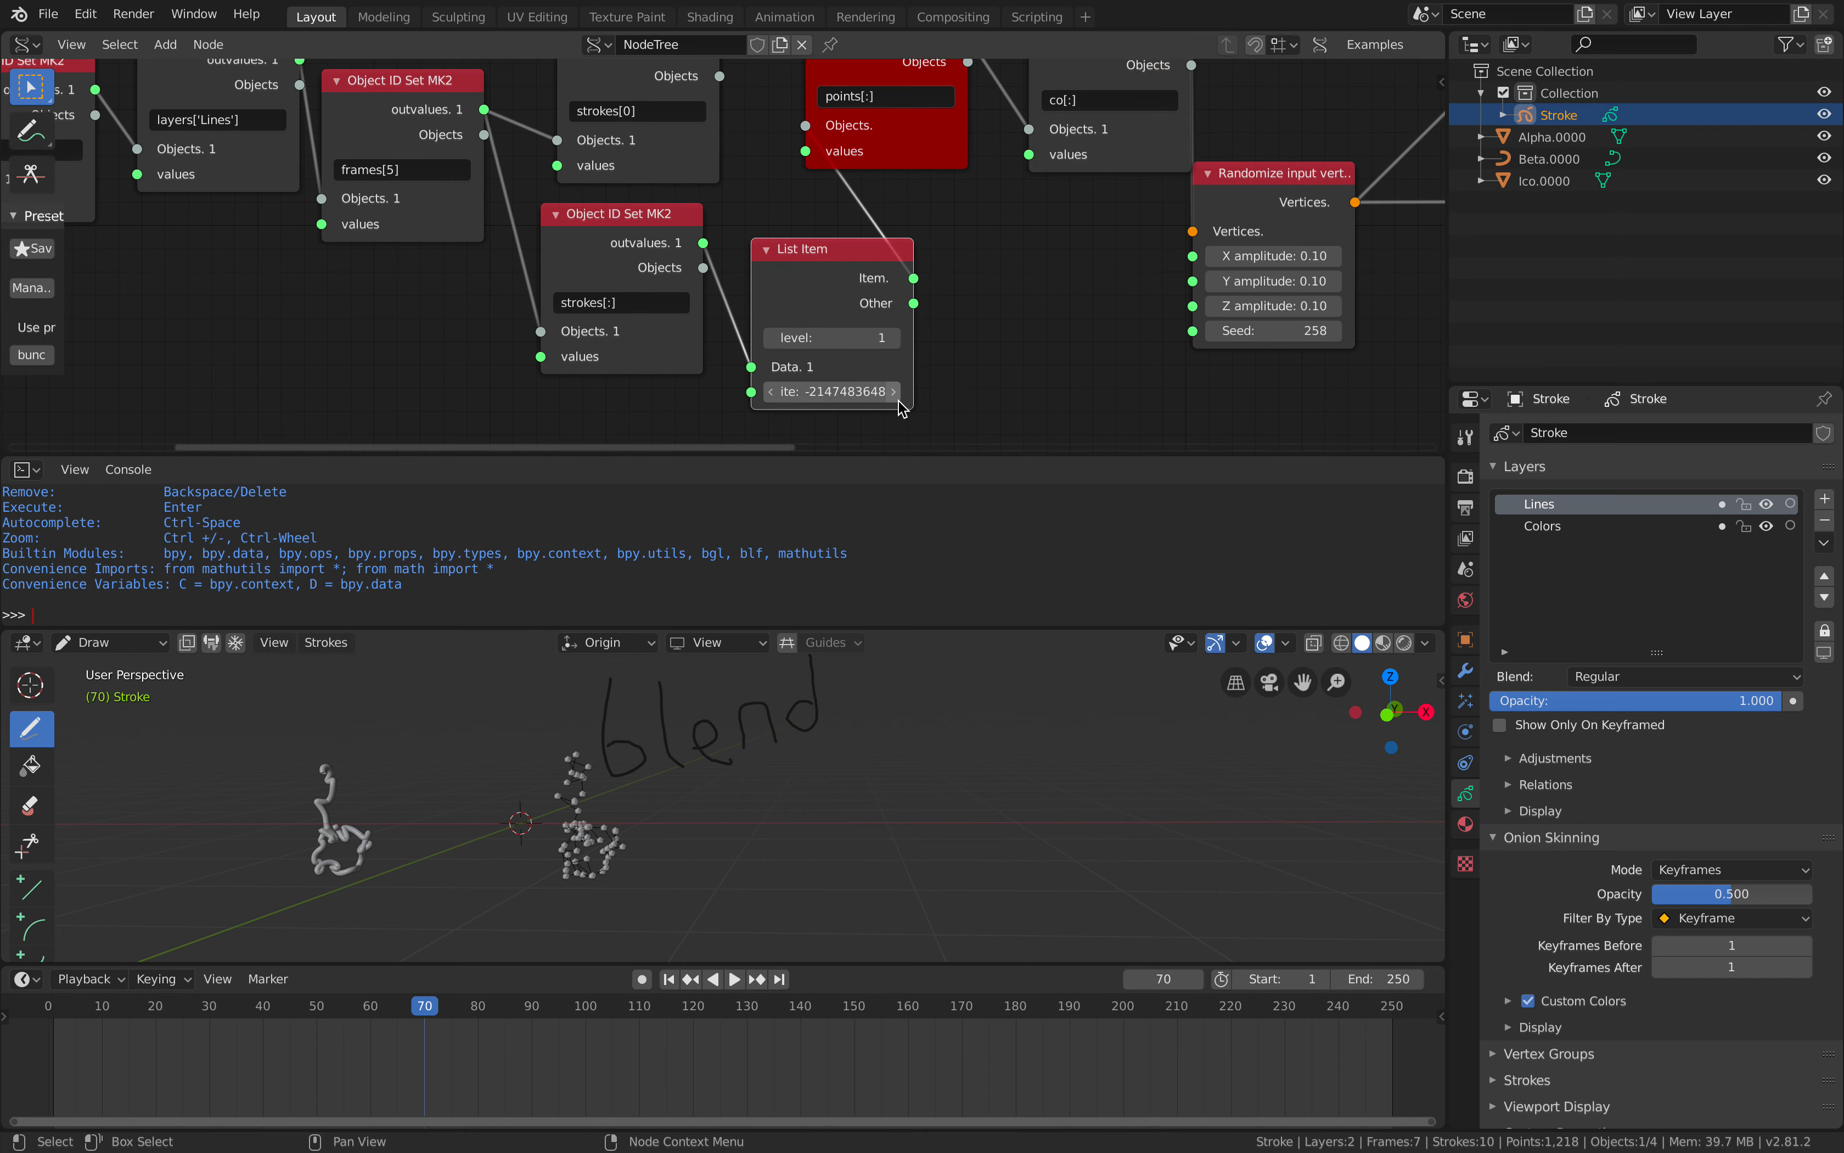
click(893, 341)
click(848, 391)
text(0)
key(Return)
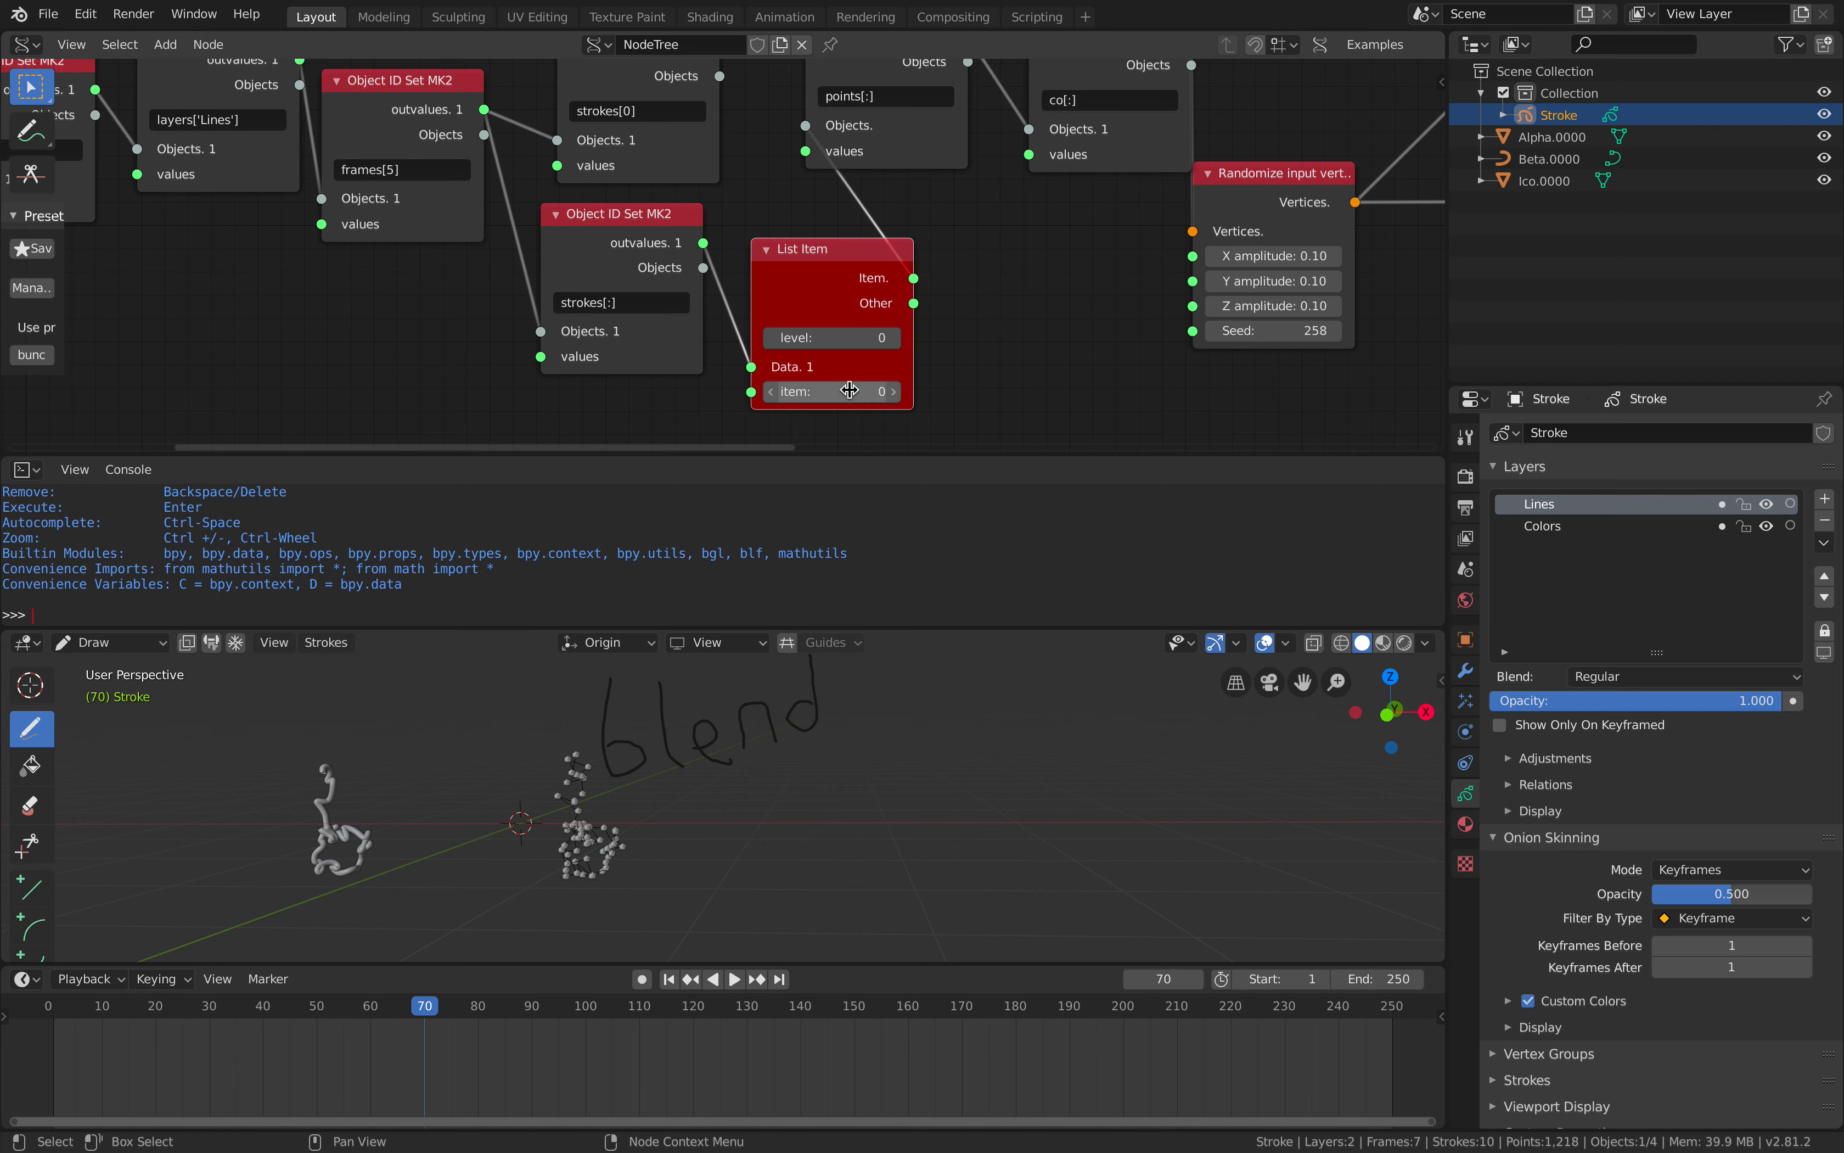
click(896, 394)
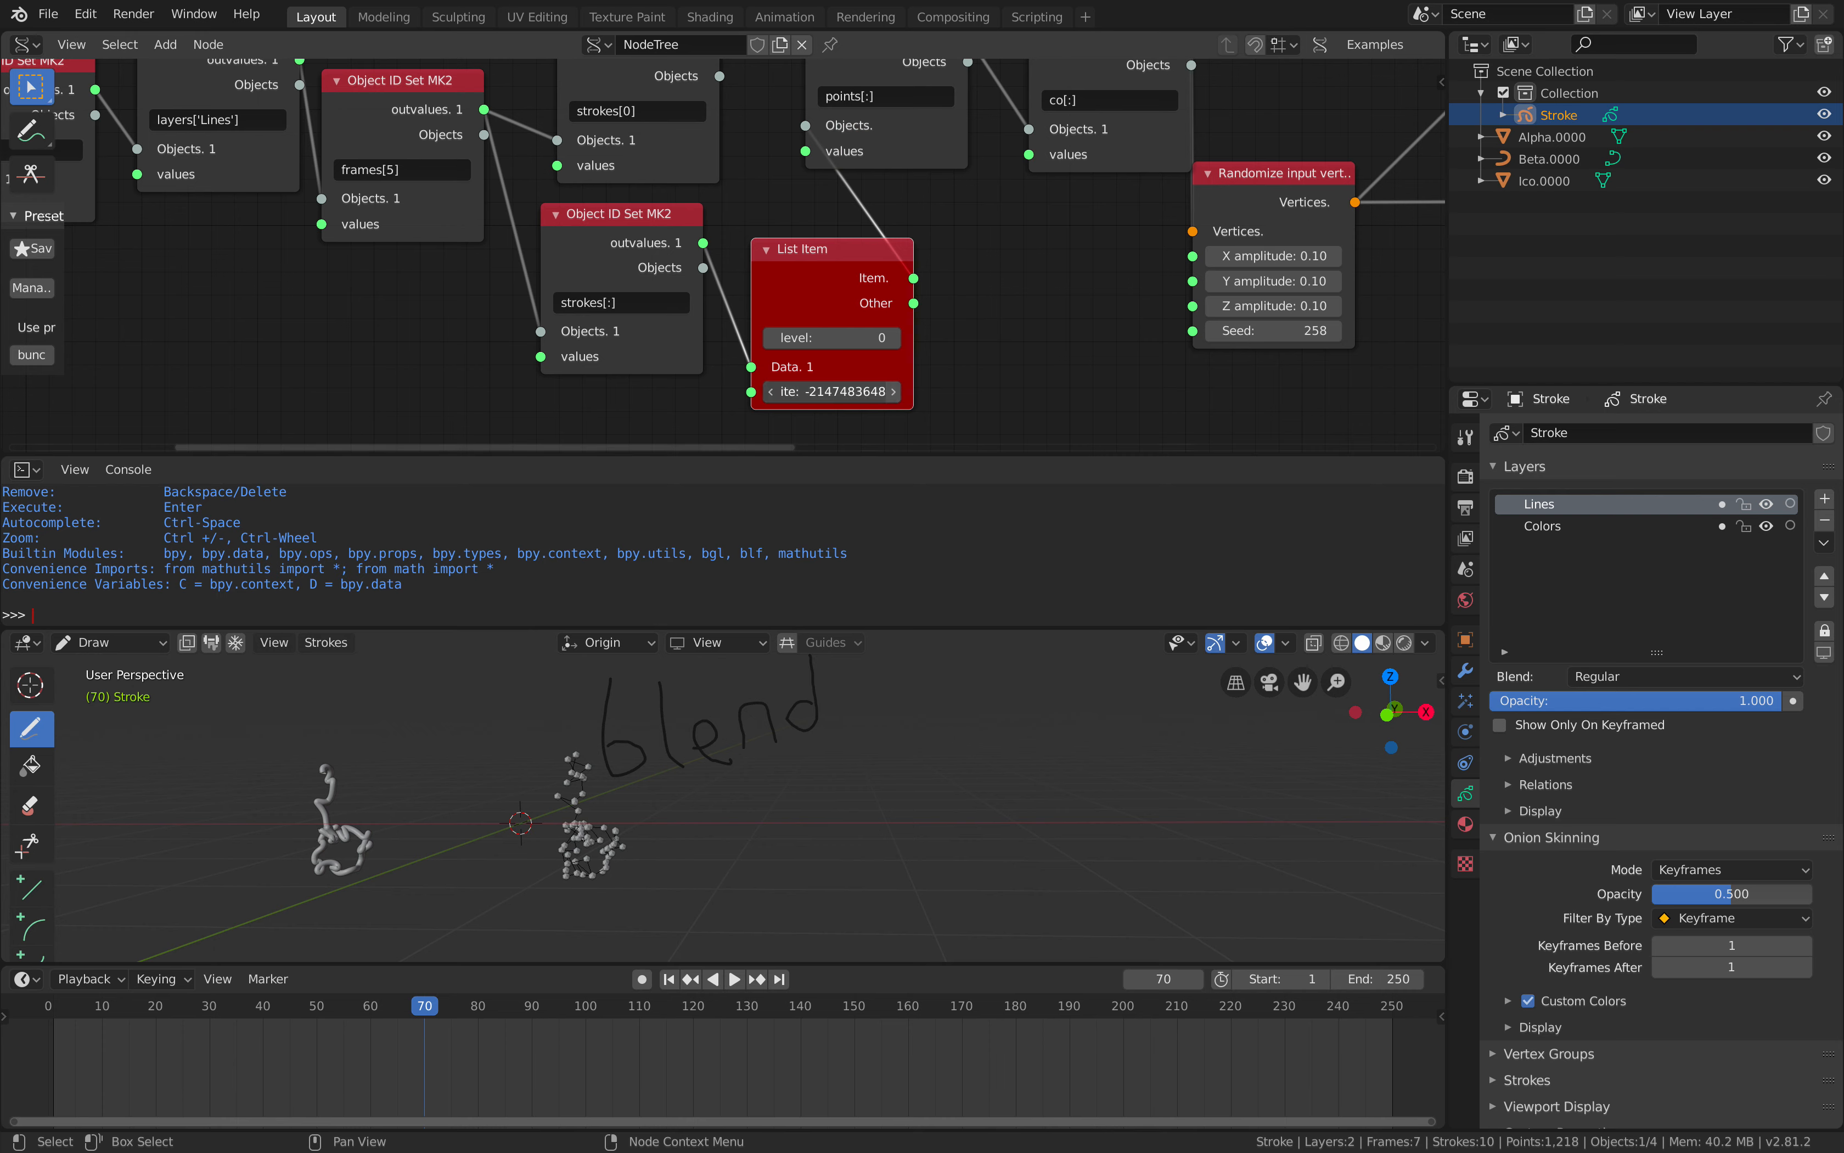
drag(866, 400, 857, 400)
click(830, 398)
text(-10000)
key(Return)
Rearrange the points[:], List Item and strokes[:] nodes so that they no longer crowd each other.
key(g)
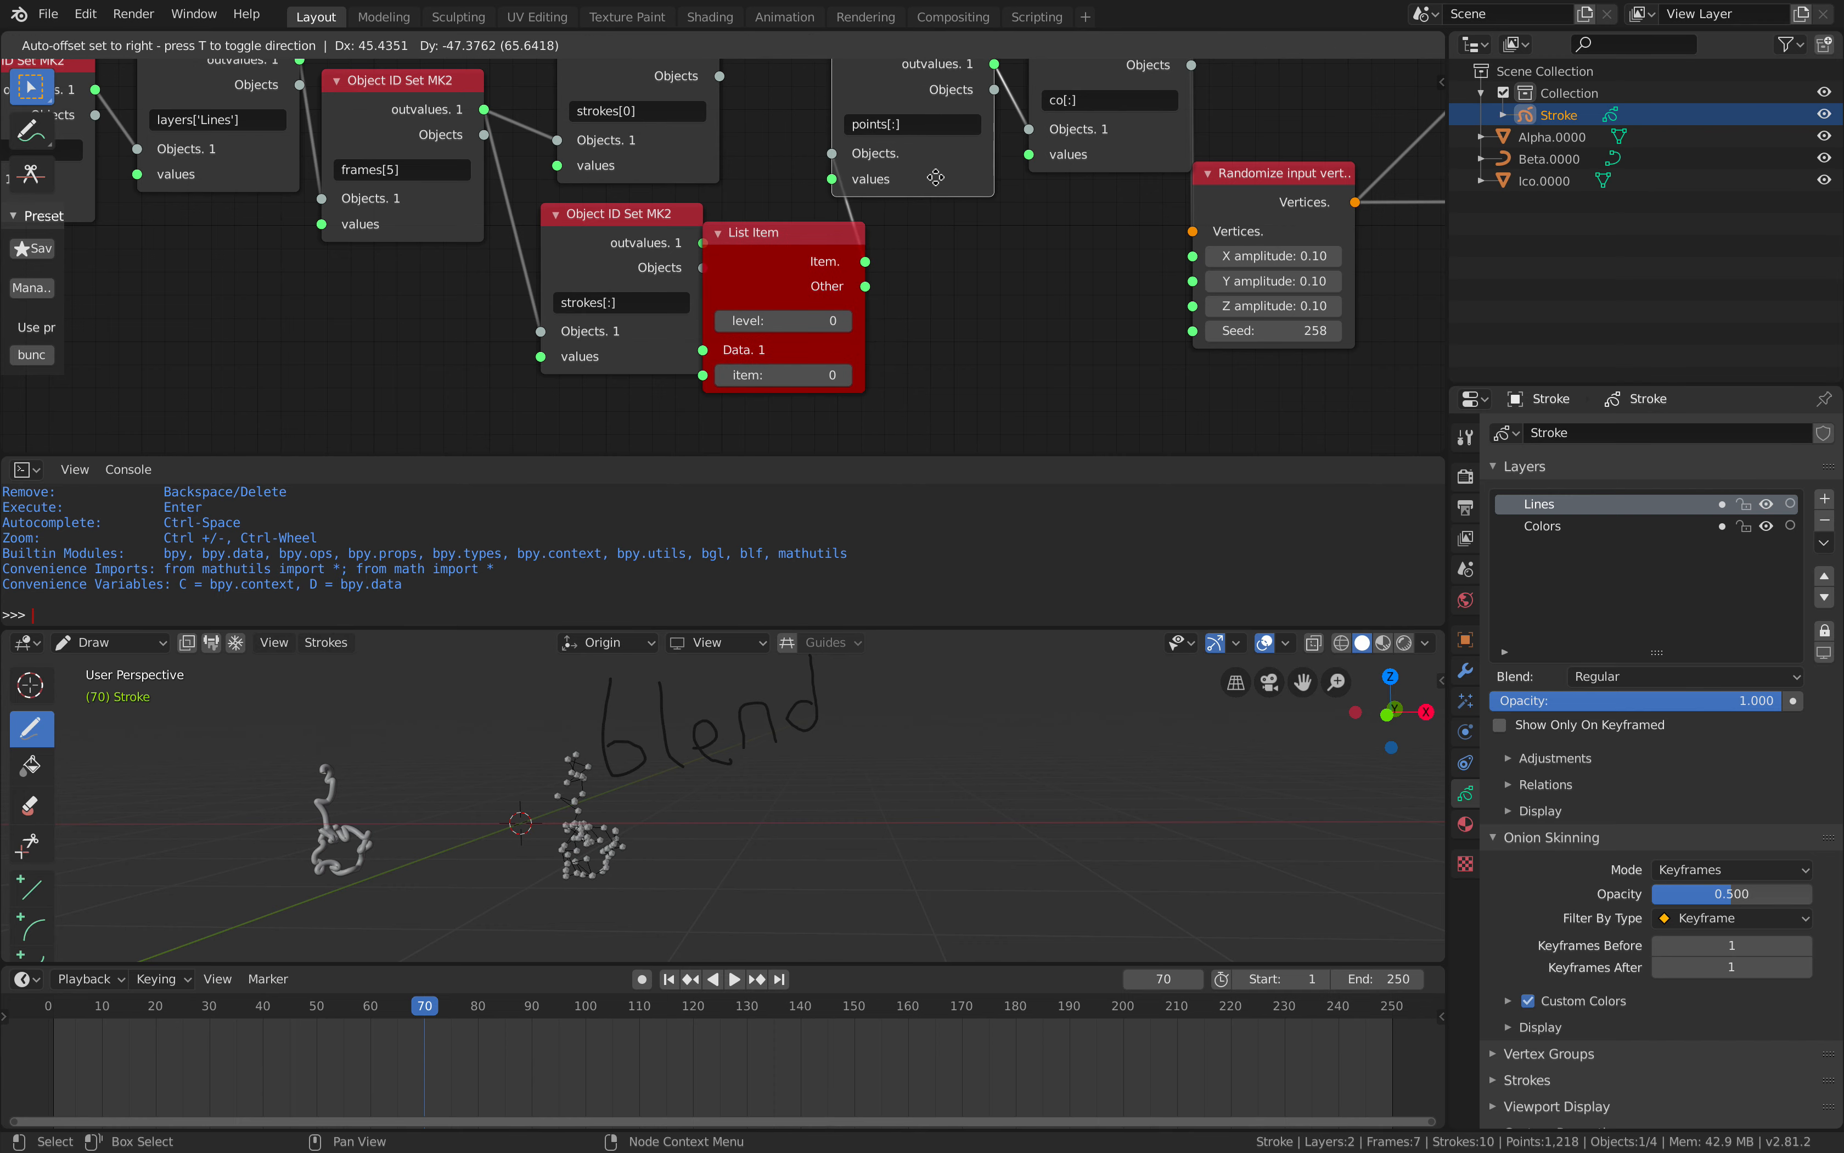
drag(936, 178, 936, 178)
middle_drag(937, 183, 838, 223)
drag(1017, 175, 1001, 168)
click(669, 281)
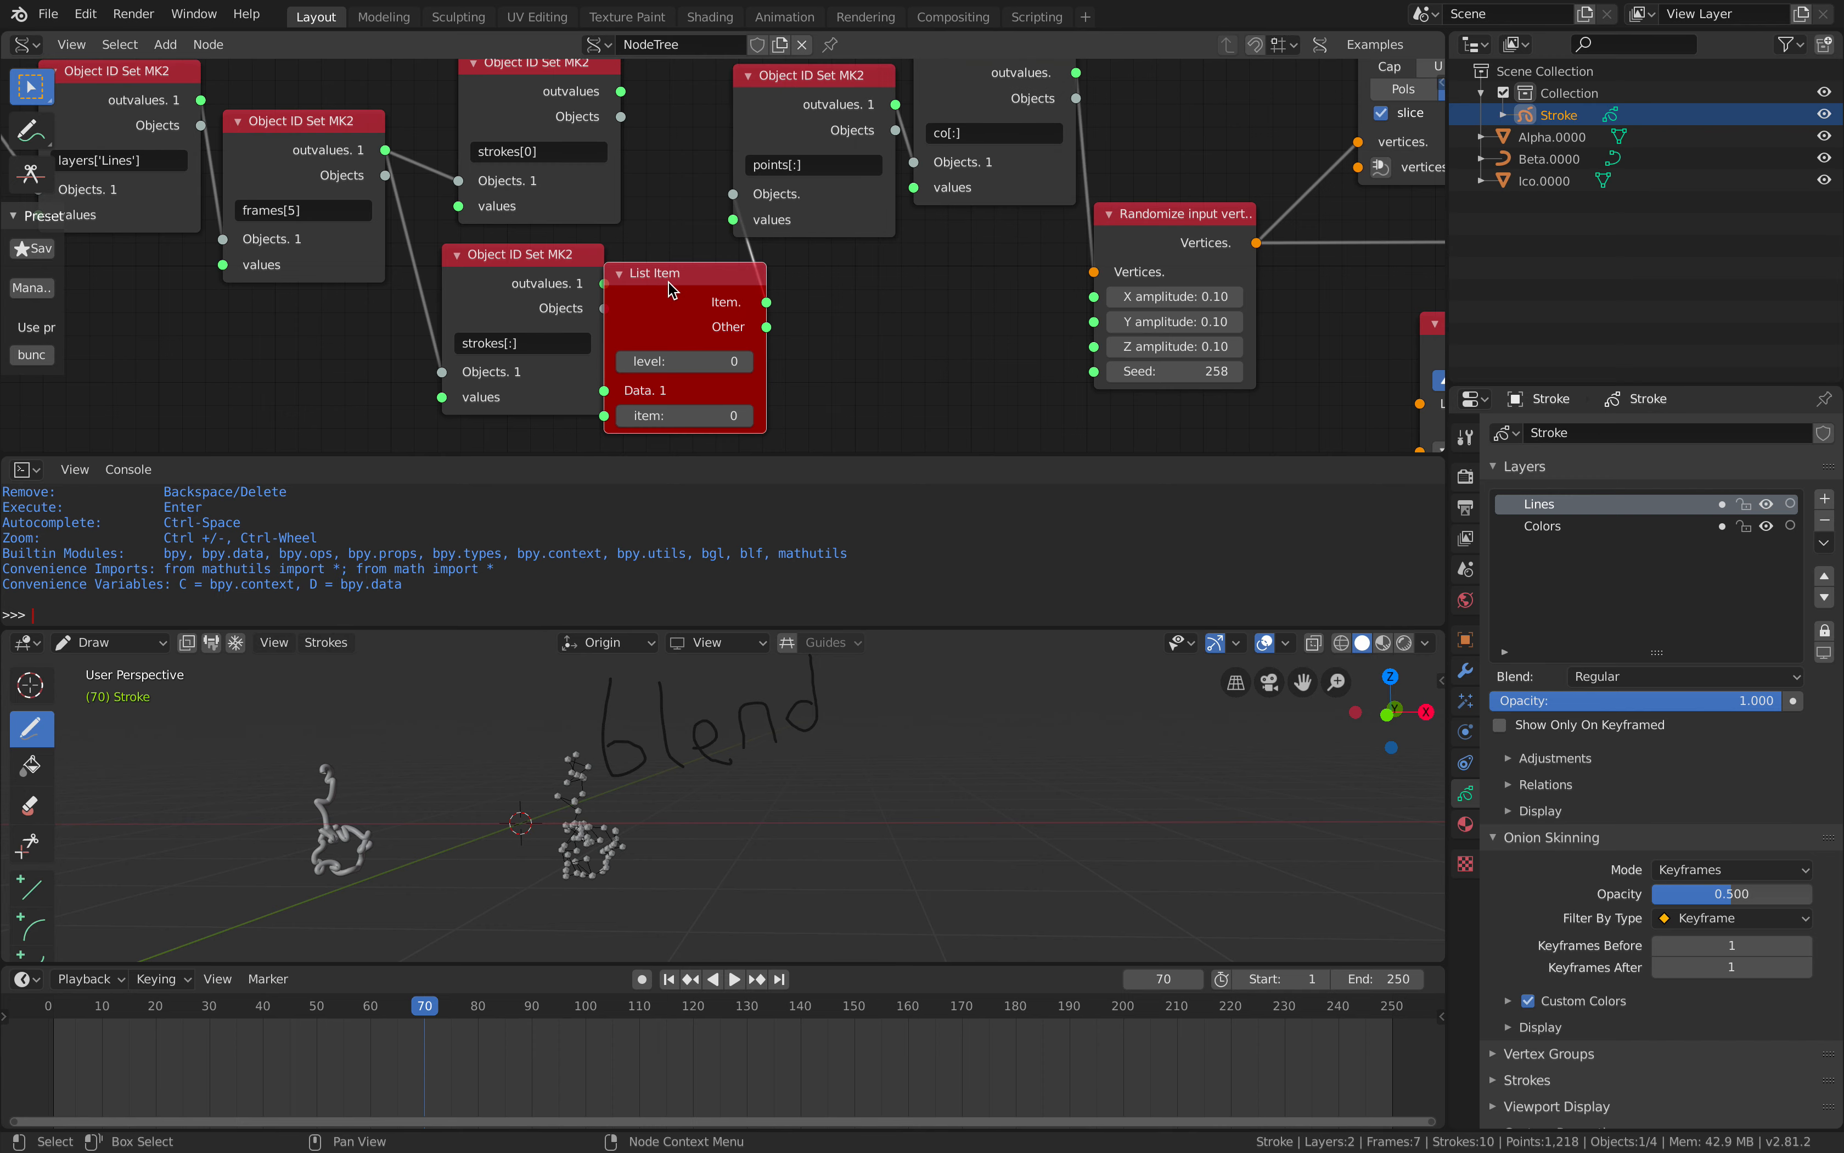
drag(541, 280, 504, 294)
middle_drag(504, 294, 530, 246)
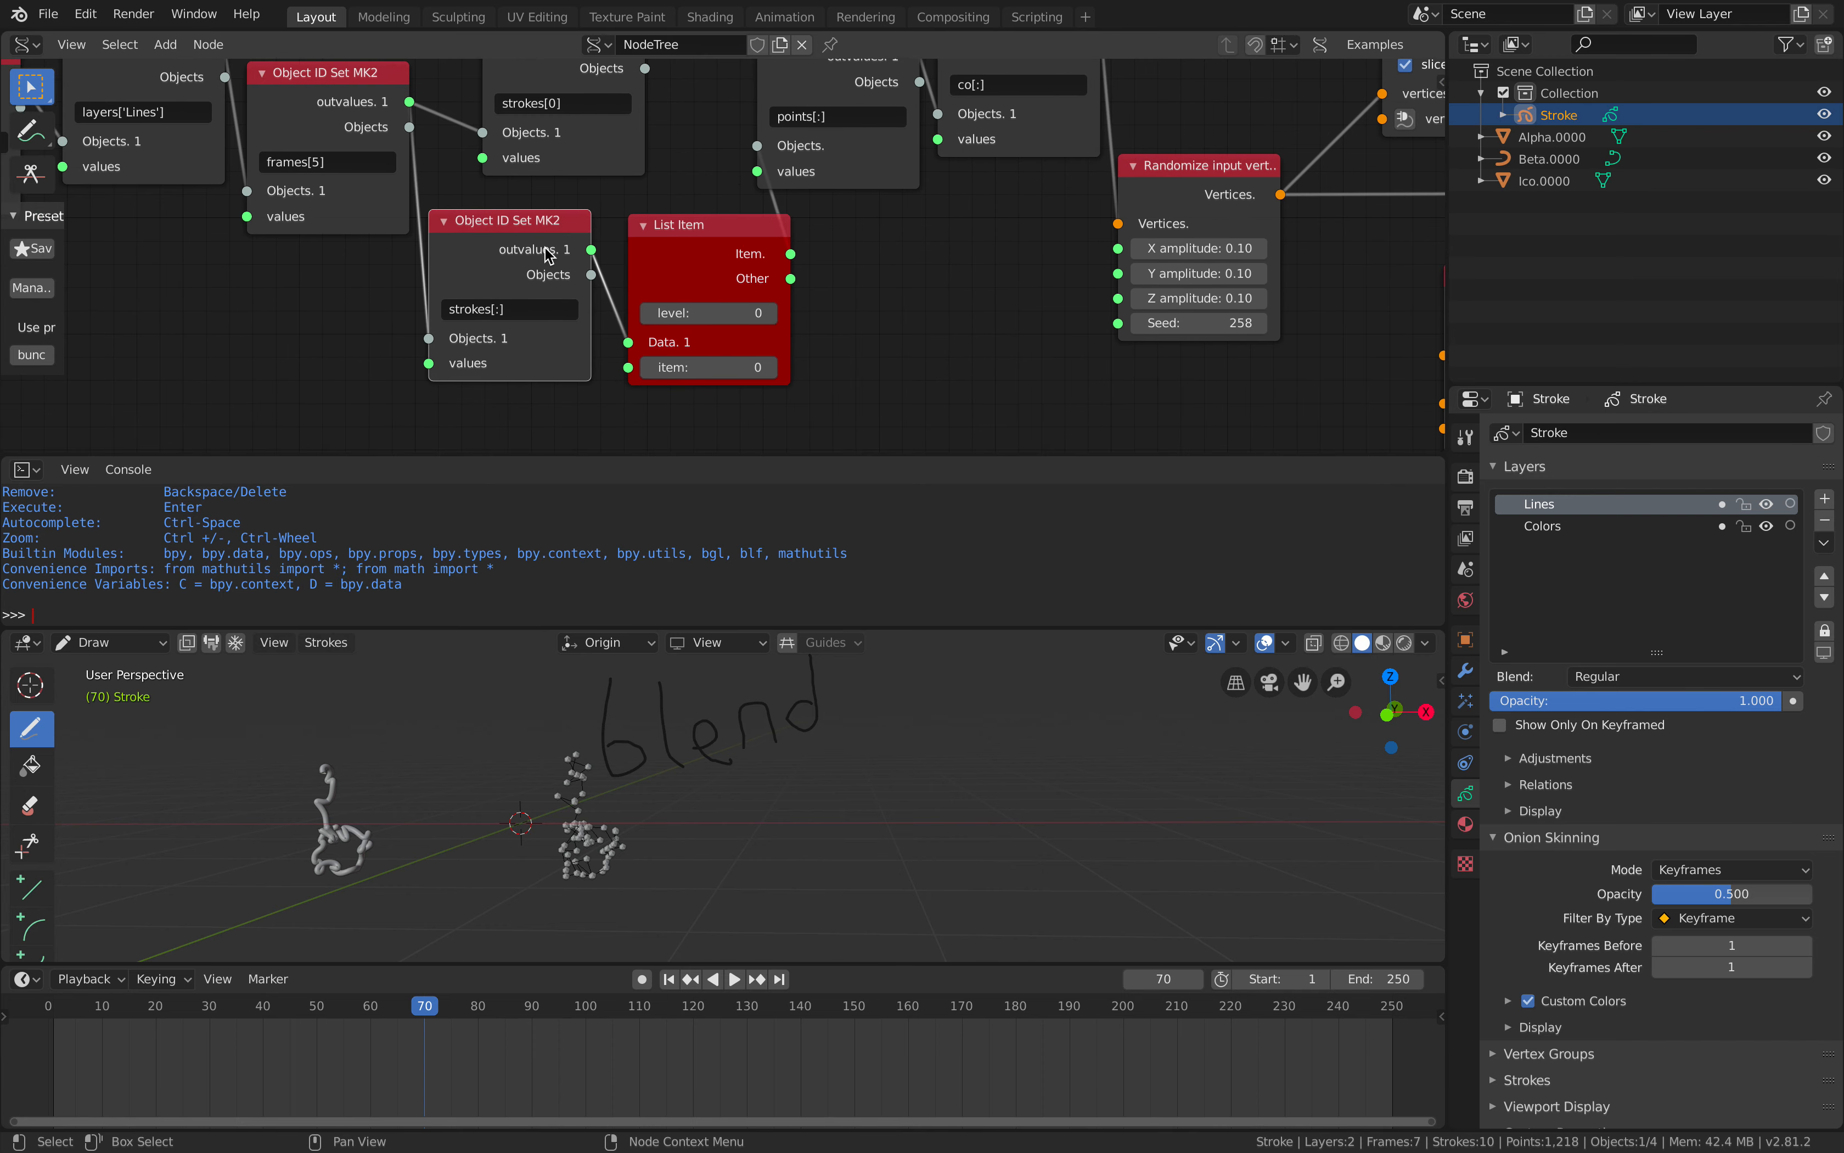
click(531, 311)
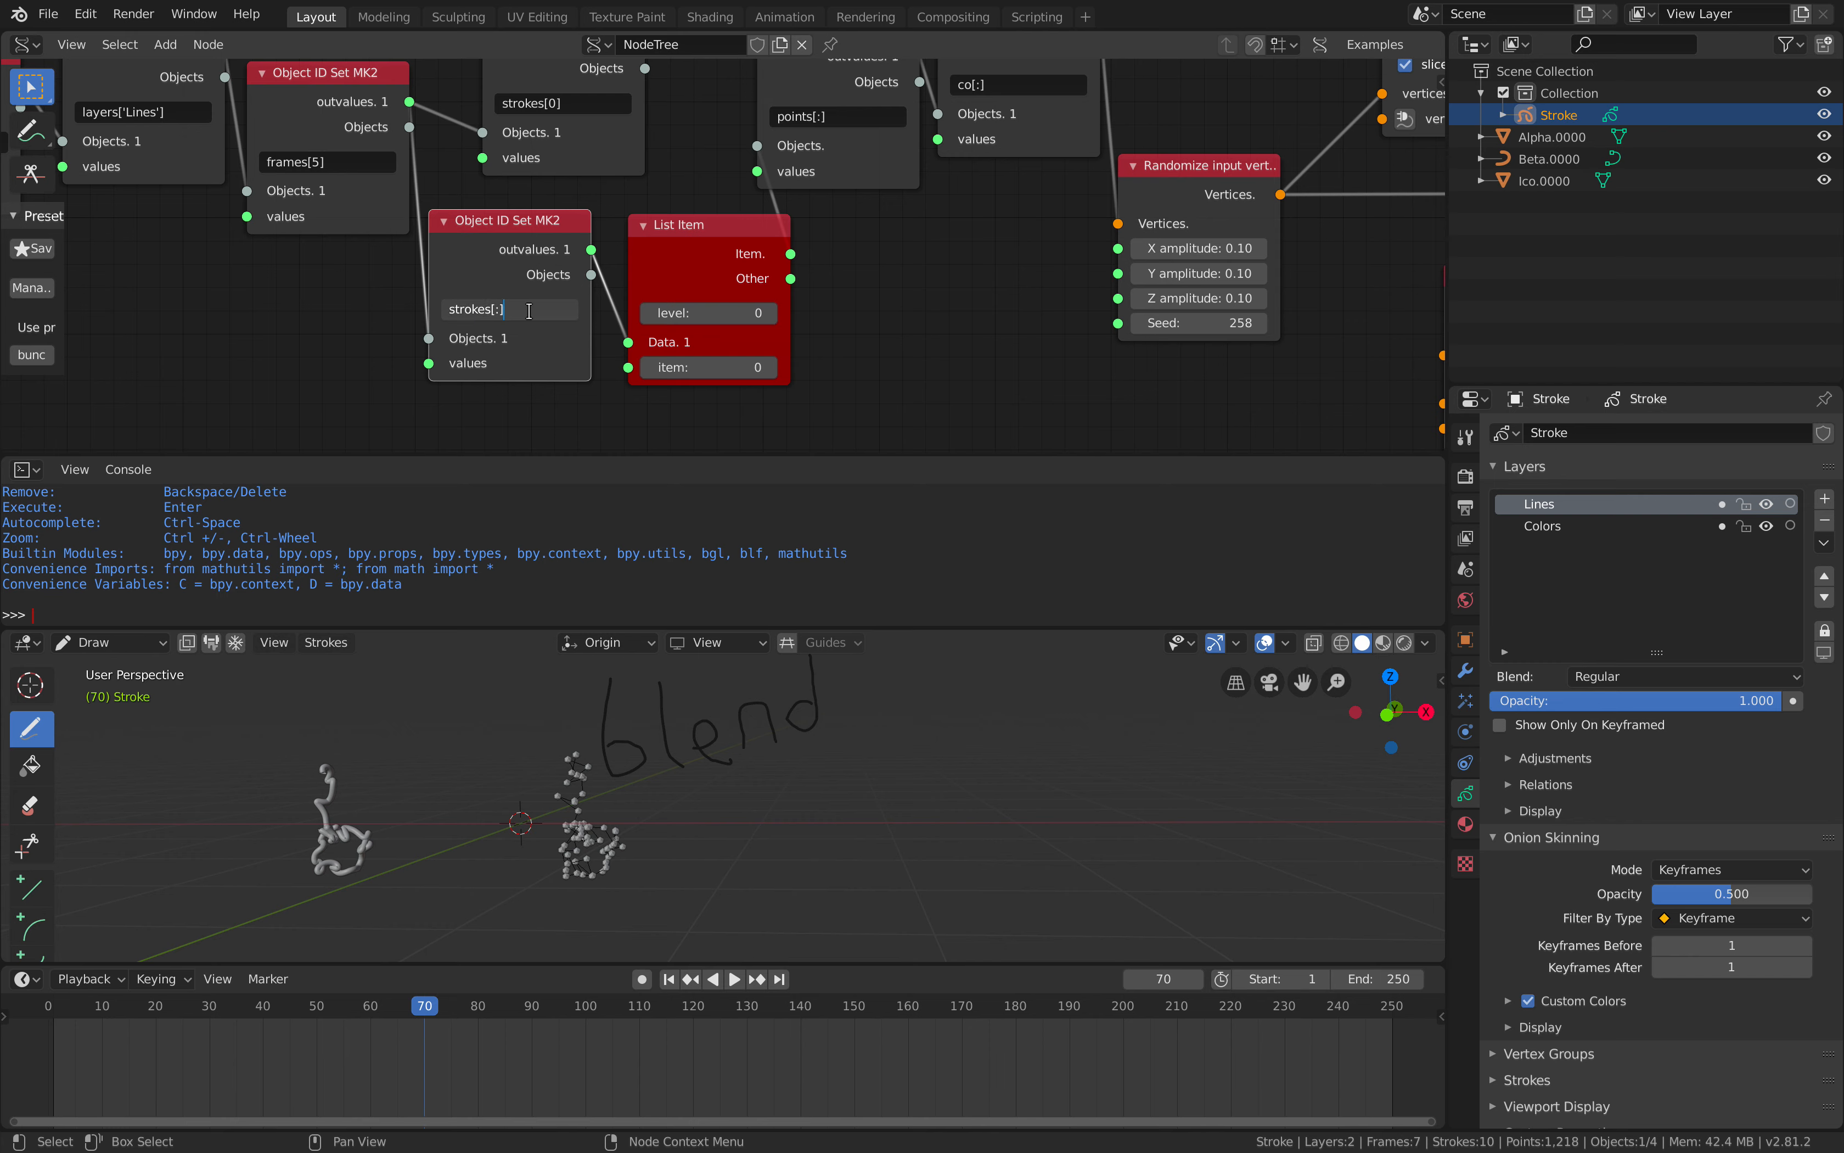
drag(540, 239, 454, 319)
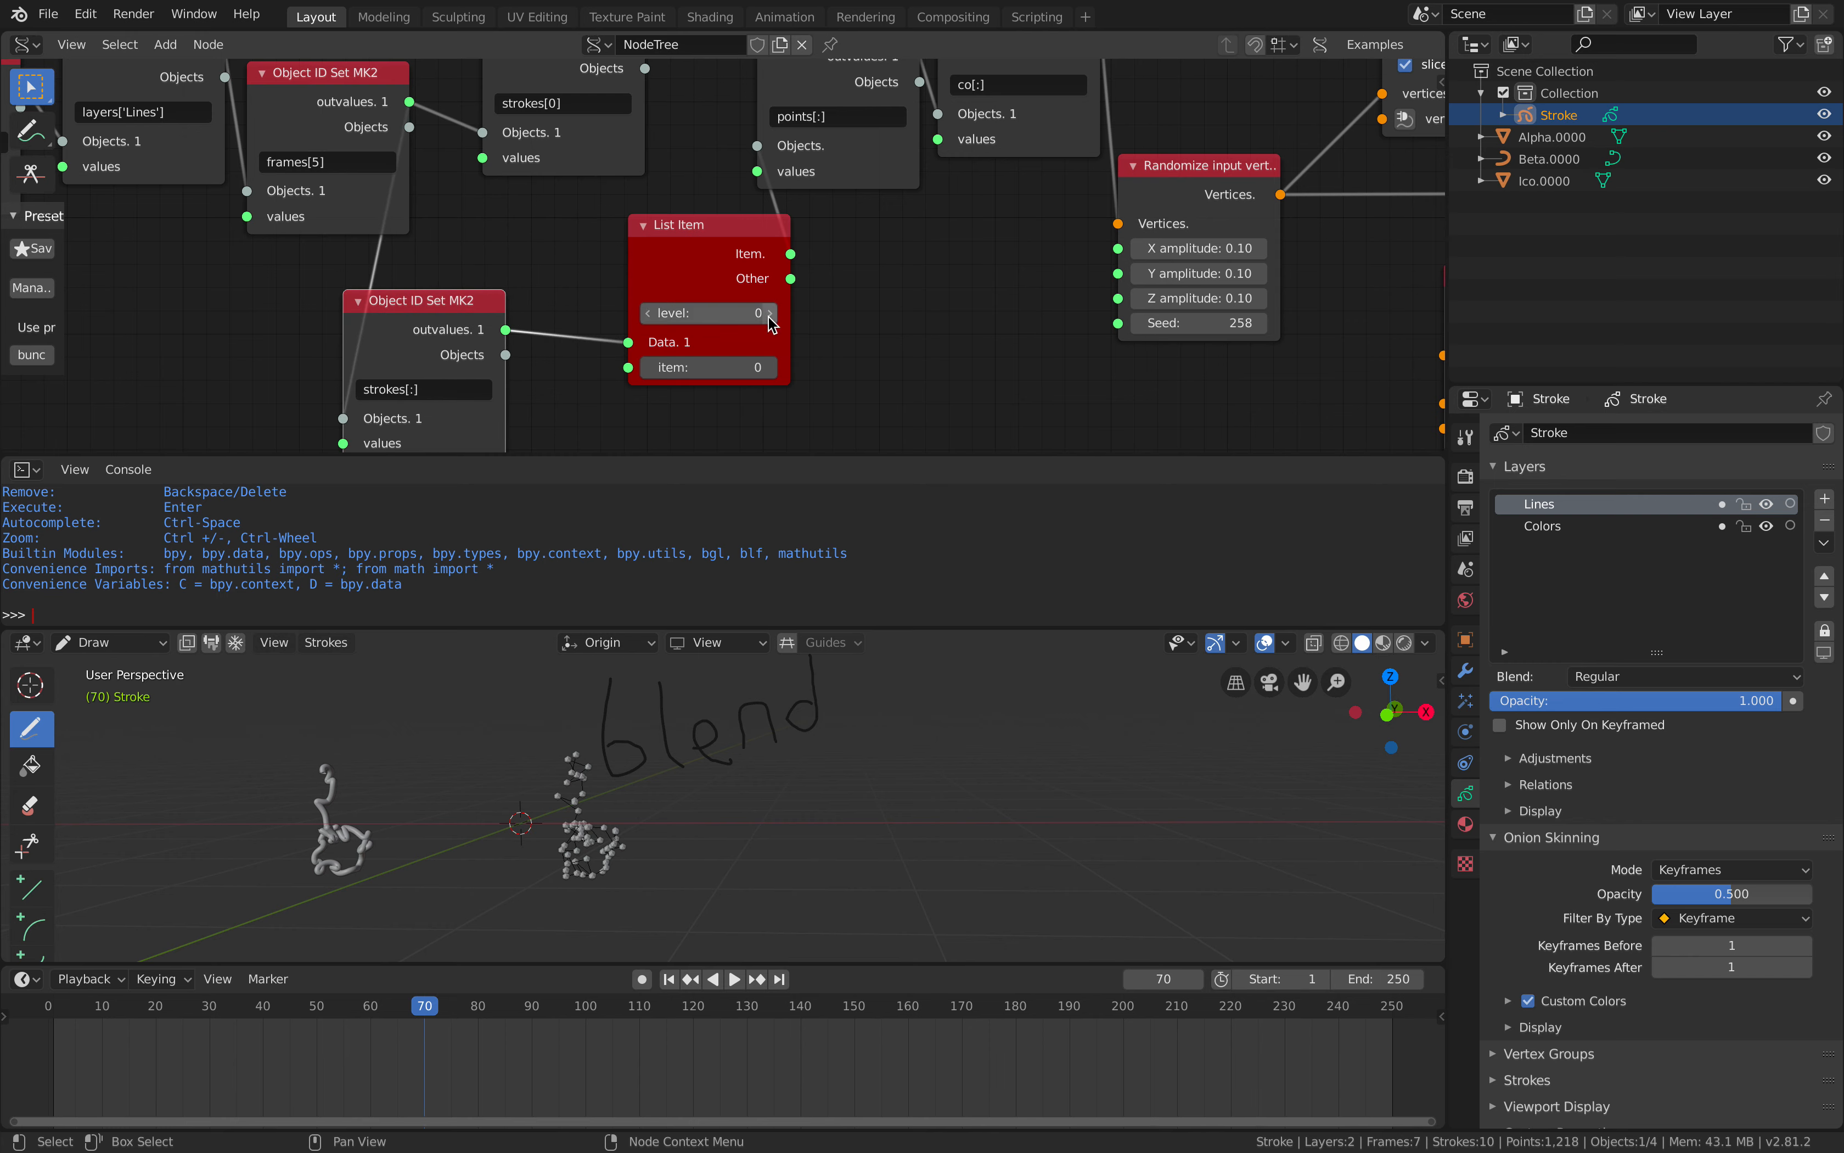
Set the List Item node's level to 1 and try to increase its item index by one.
text(1)
key(Return)
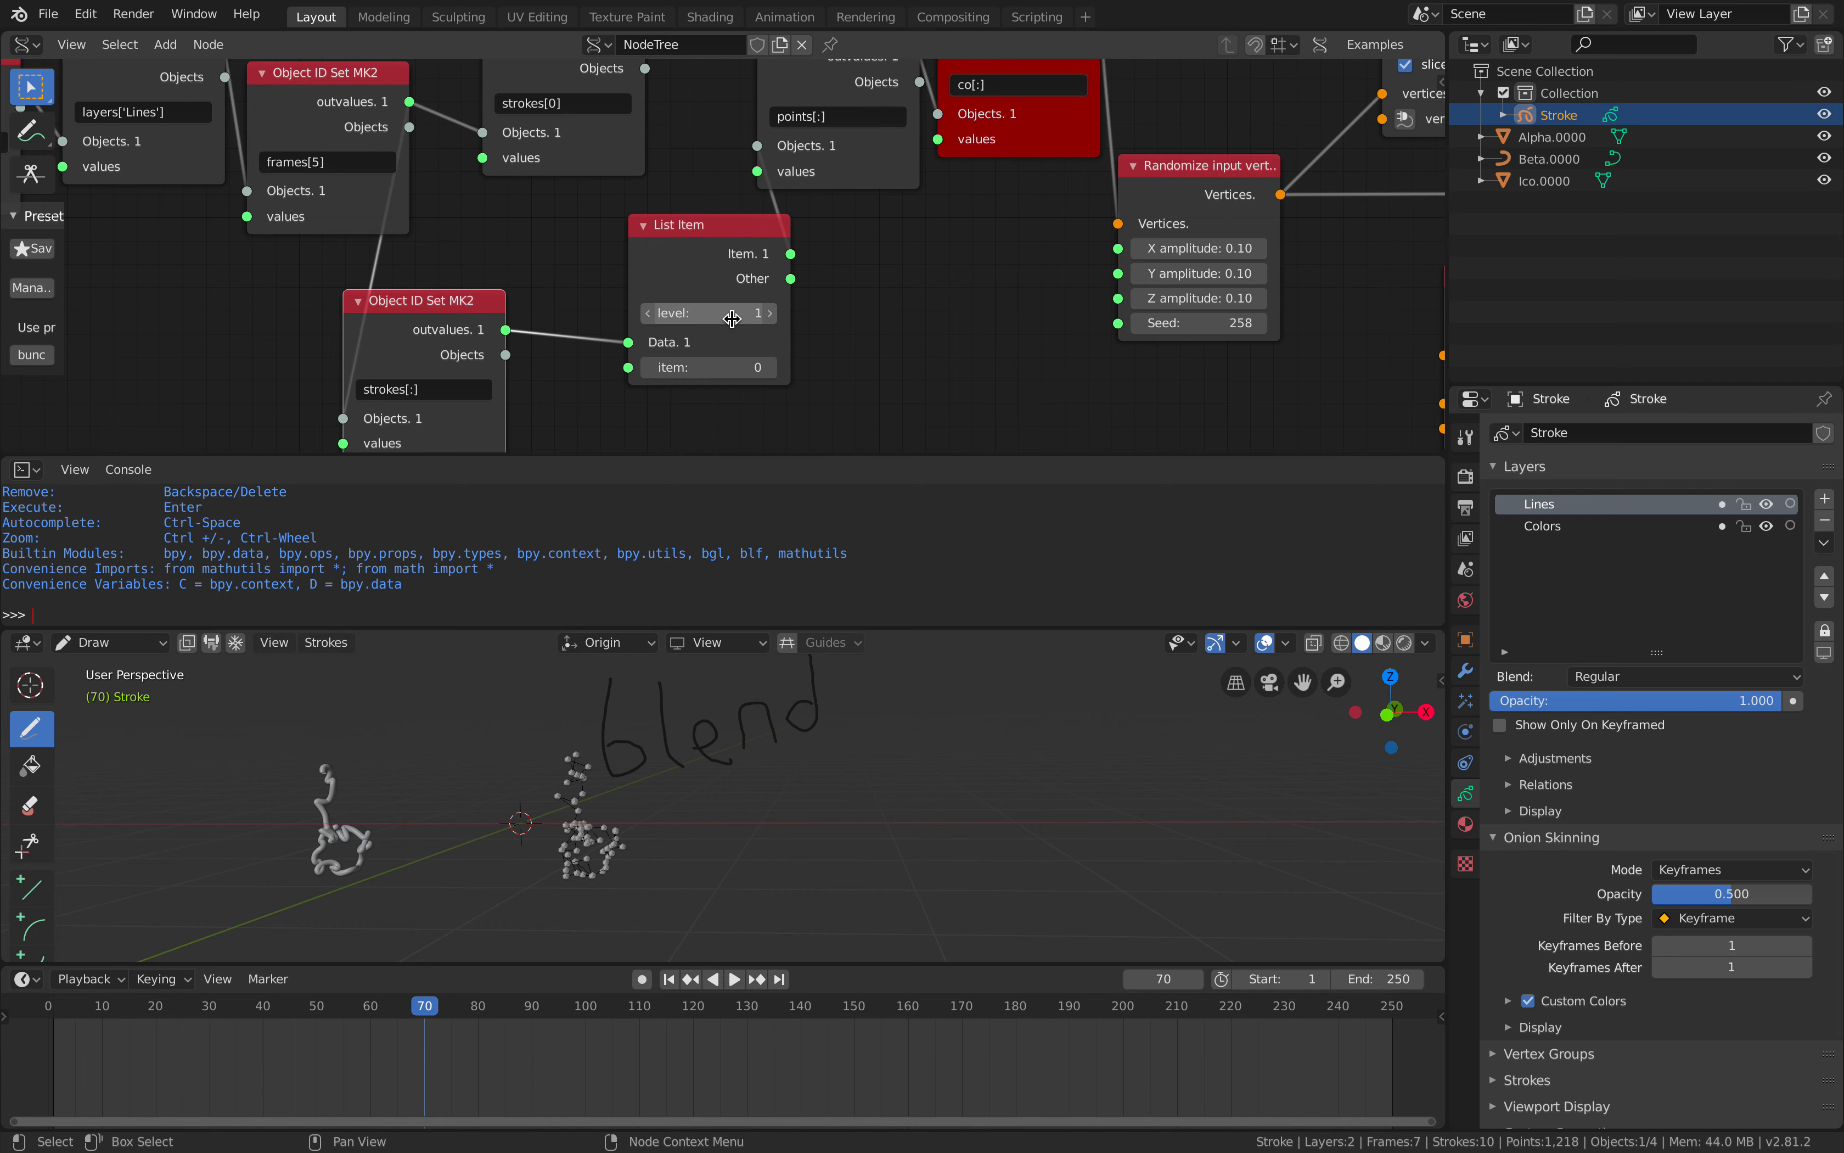
click(772, 367)
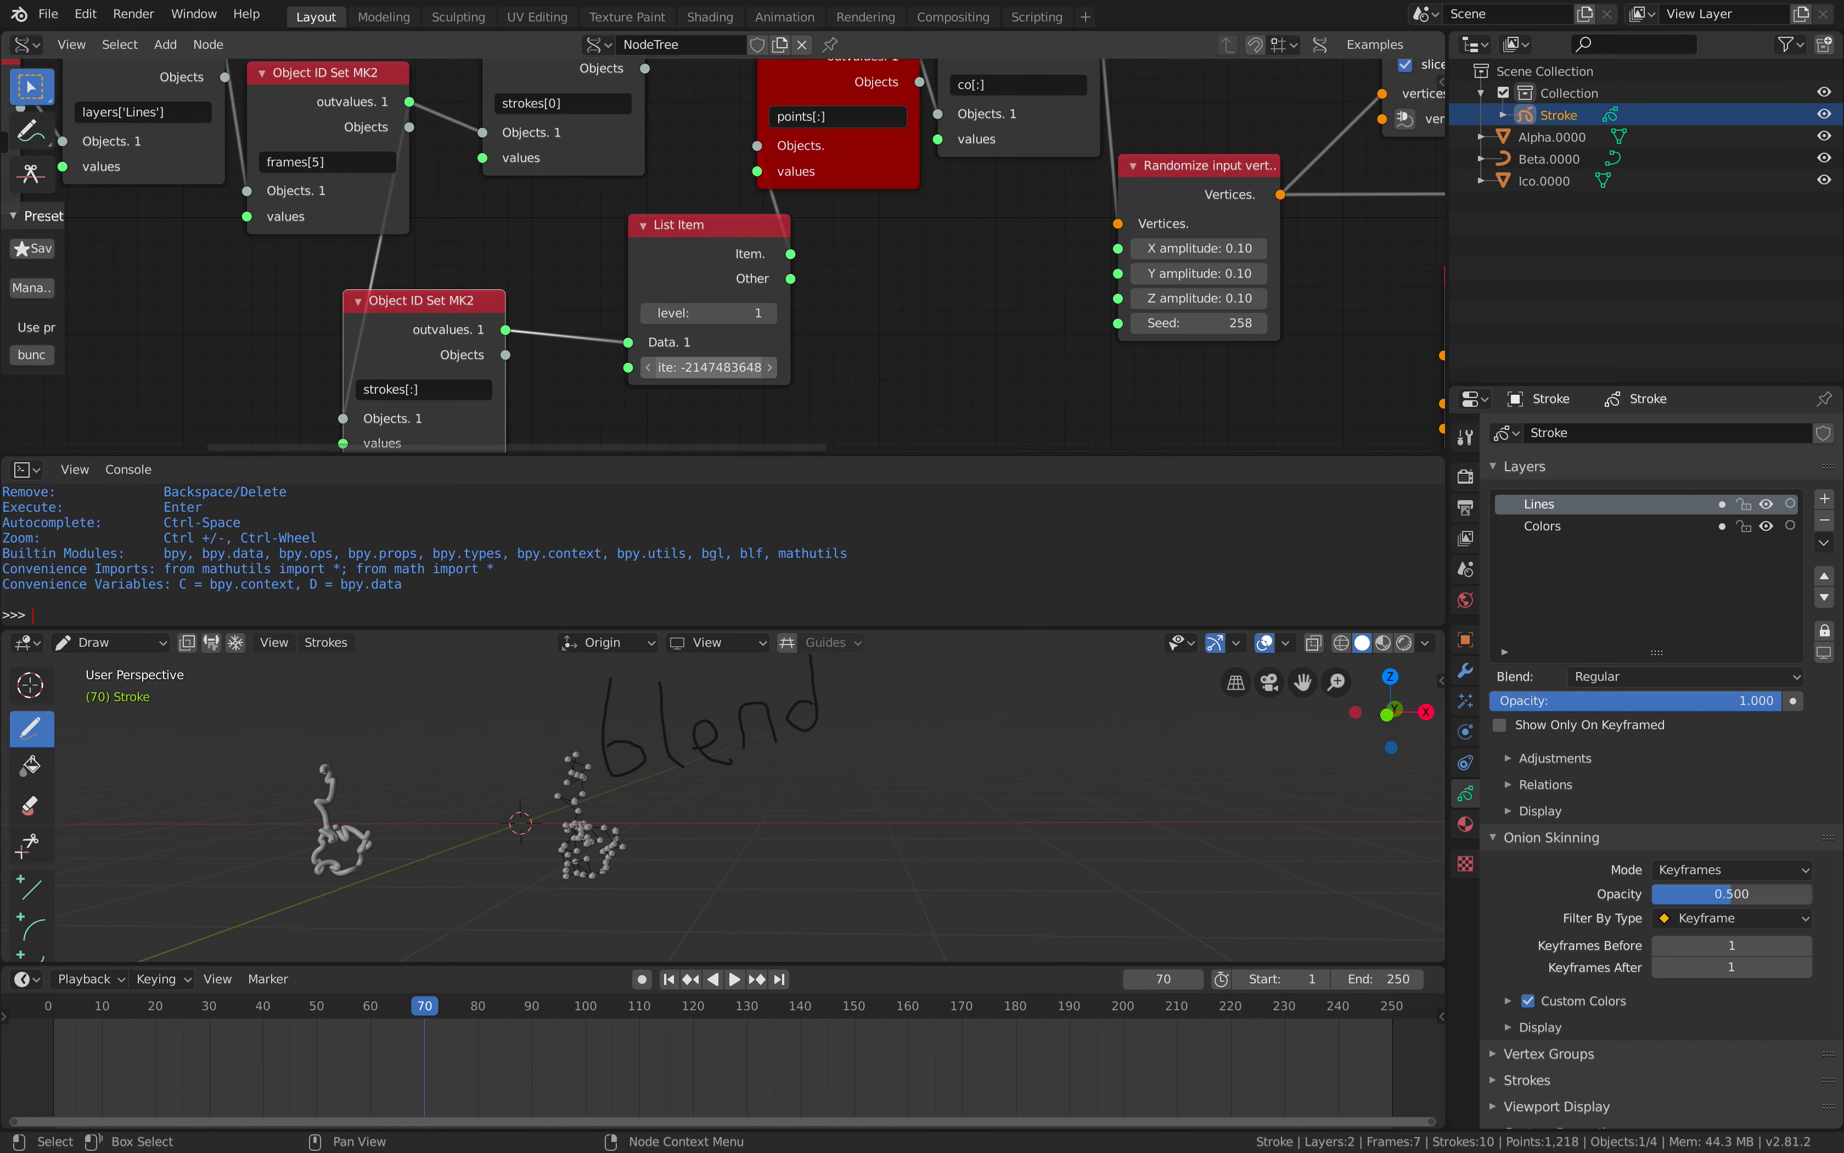
scroll(893, 369, down, 3)
middle_drag(886, 367, 875, 238)
key(shift+a)
click(877, 237)
text(fra)
key(Down)
key(Down)
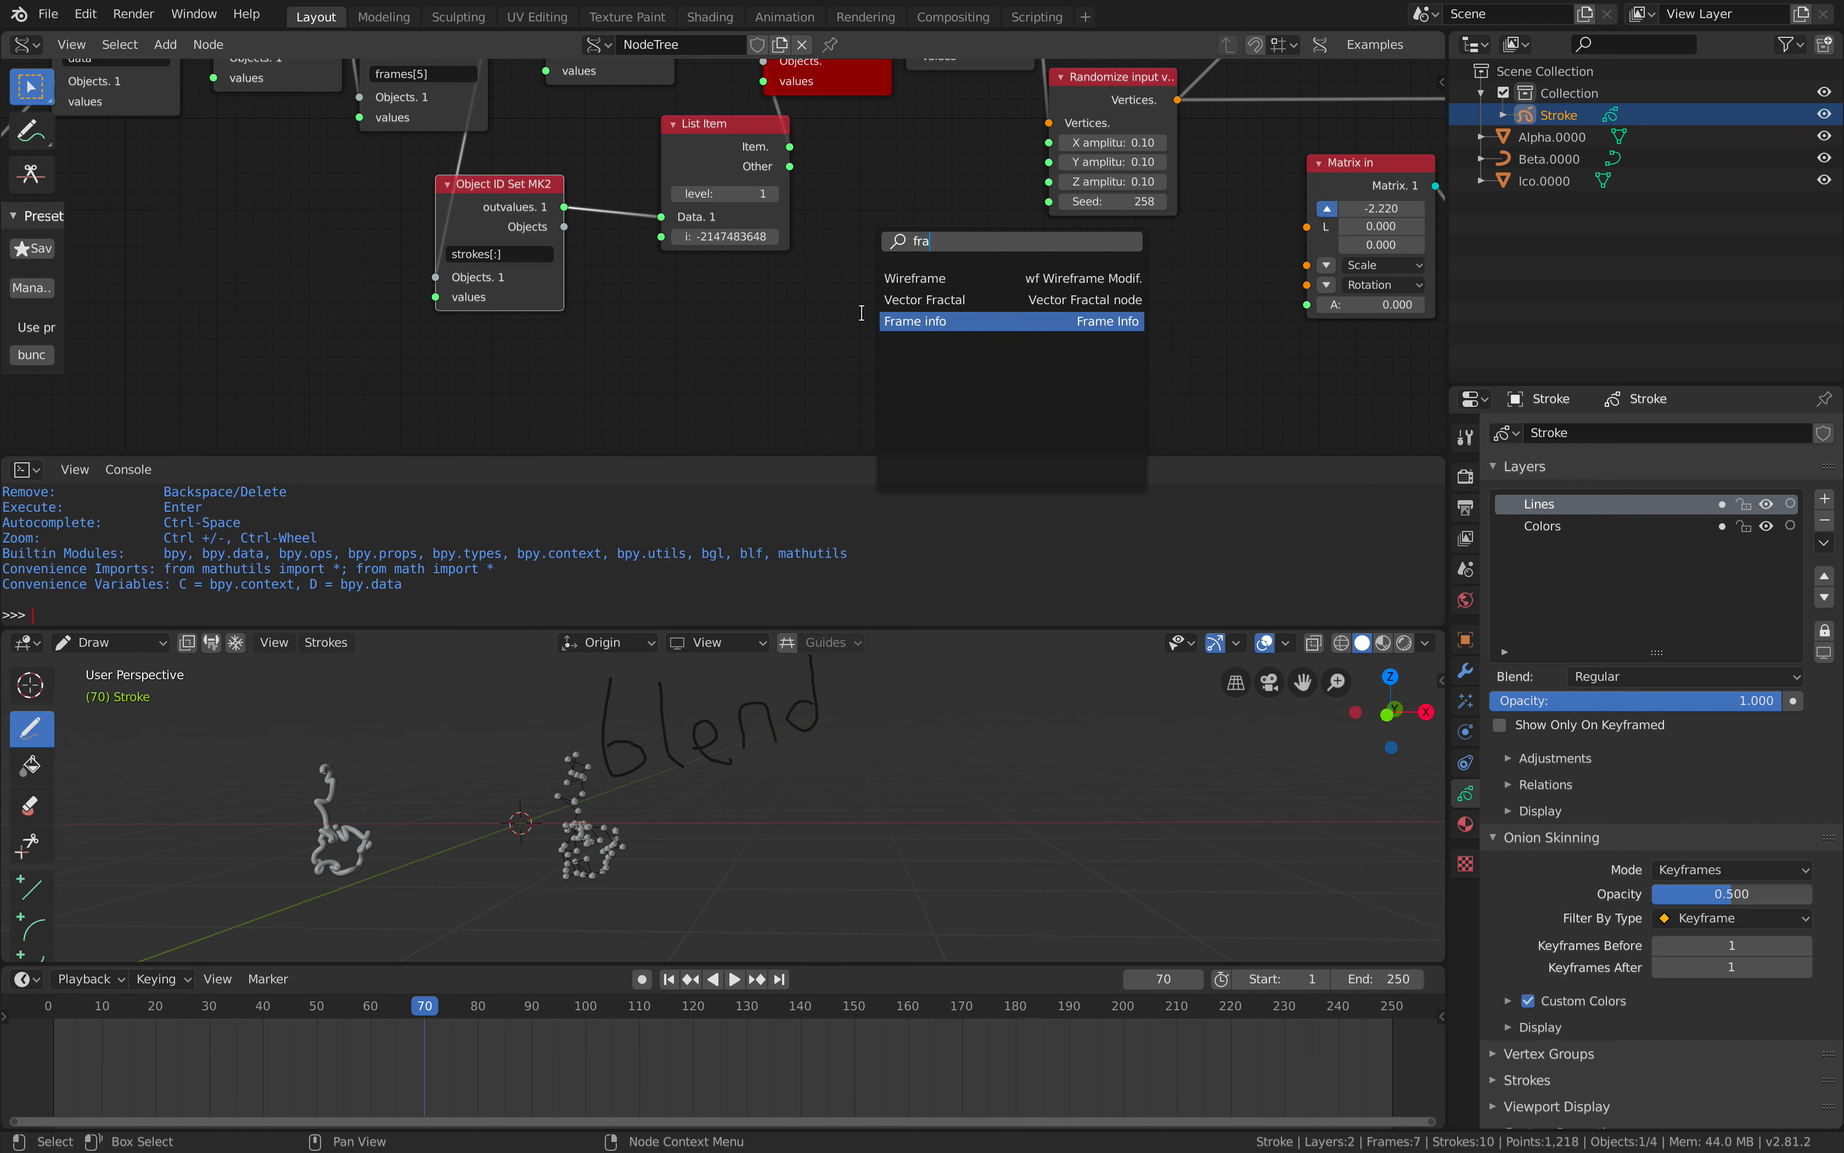
key(Return)
key(Return)
Add an A Number node below the List Item node, switch it to int, and link it to the item input.
key(shift+a)
click(724, 299)
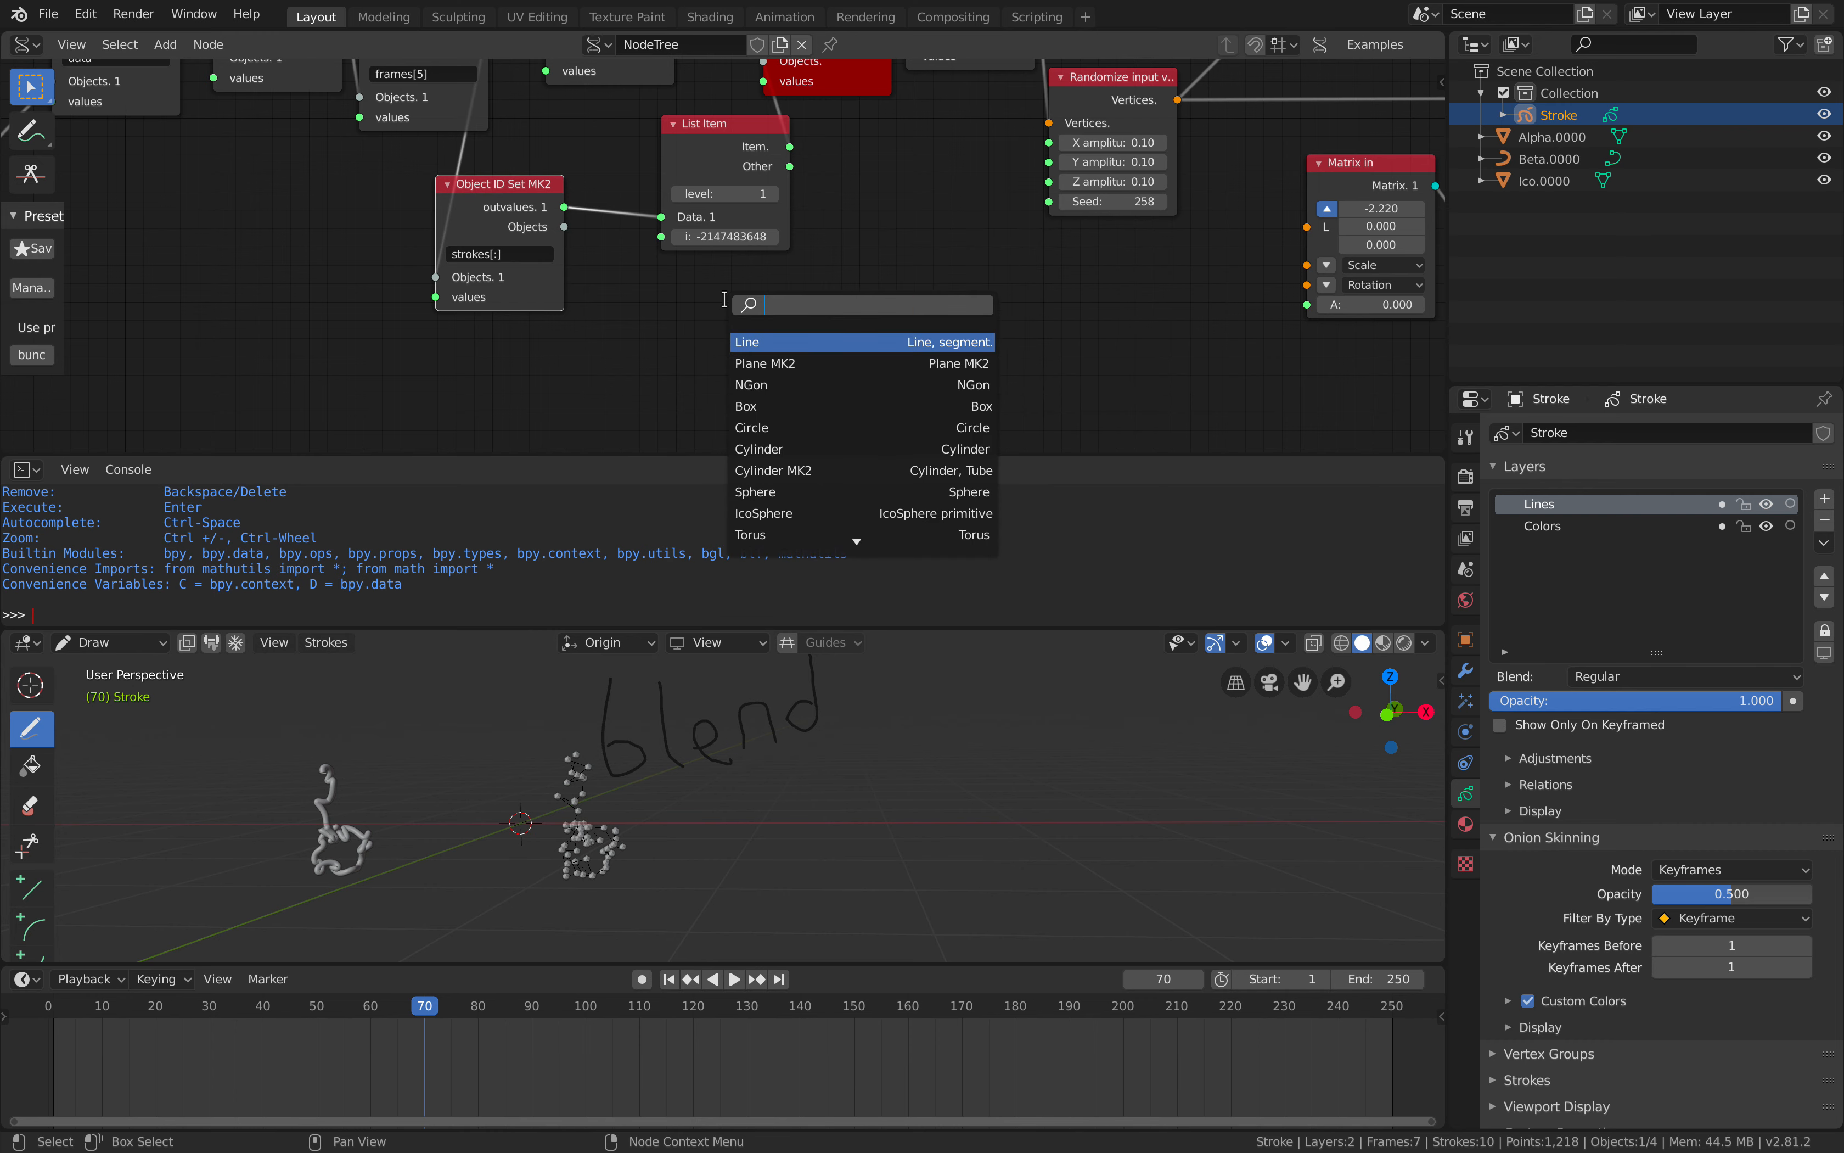
text(a n)
key(Return)
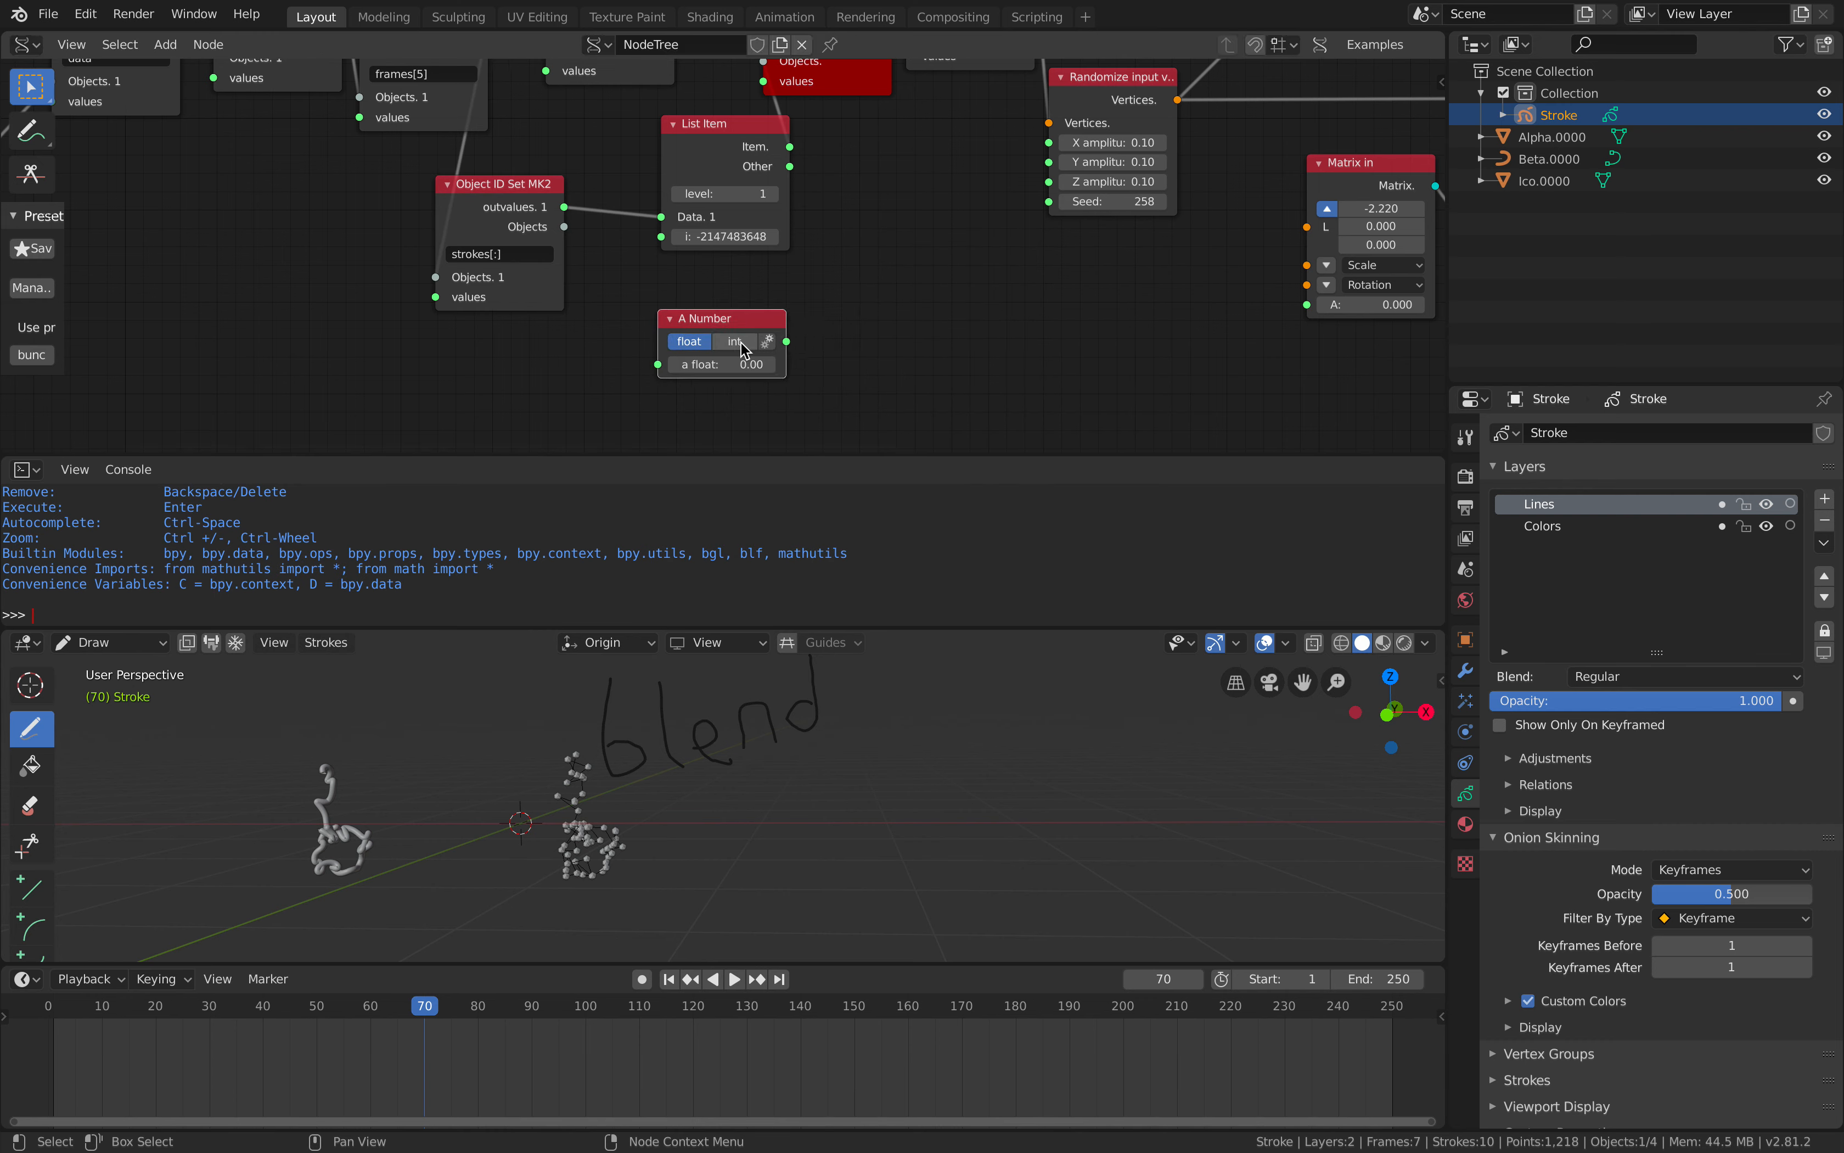
click(722, 335)
drag(787, 341, 679, 243)
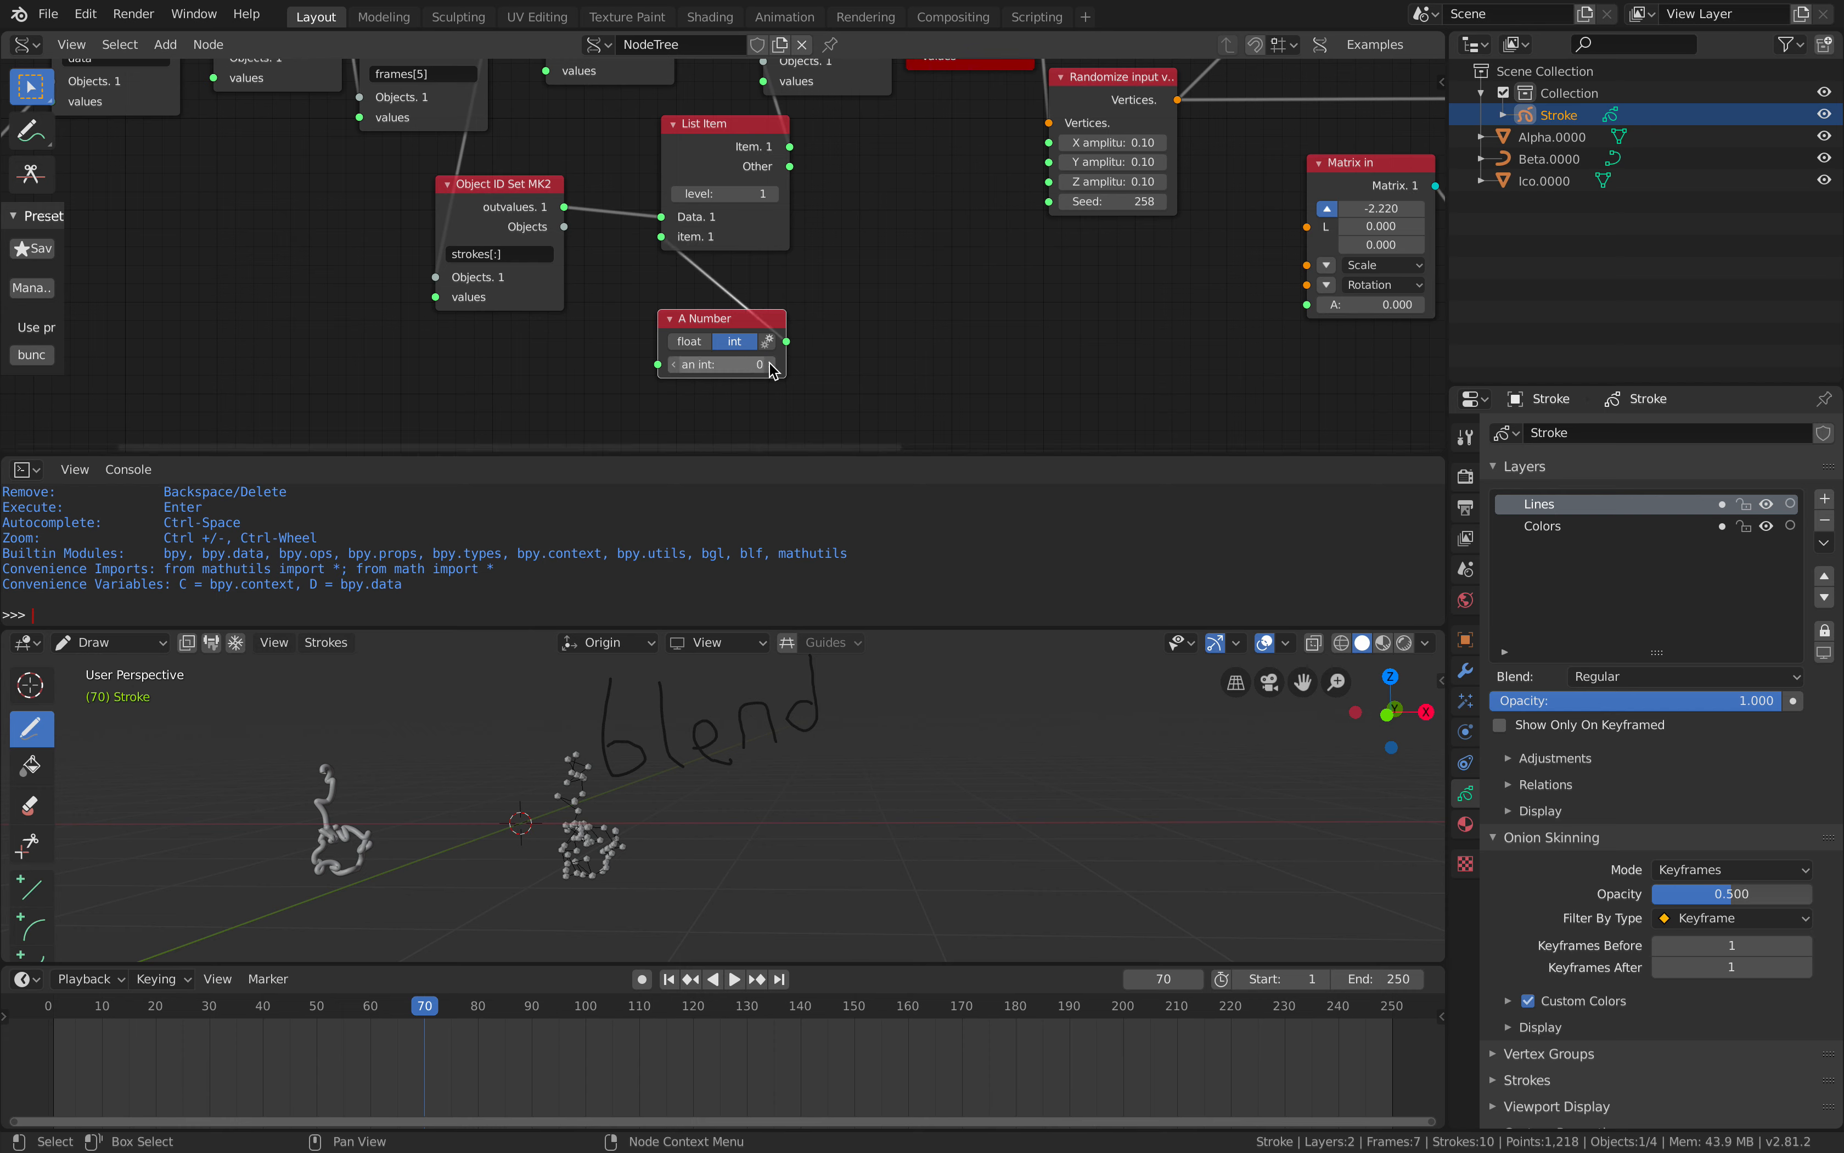
Set the A Number node's integer to 2.
click(771, 365)
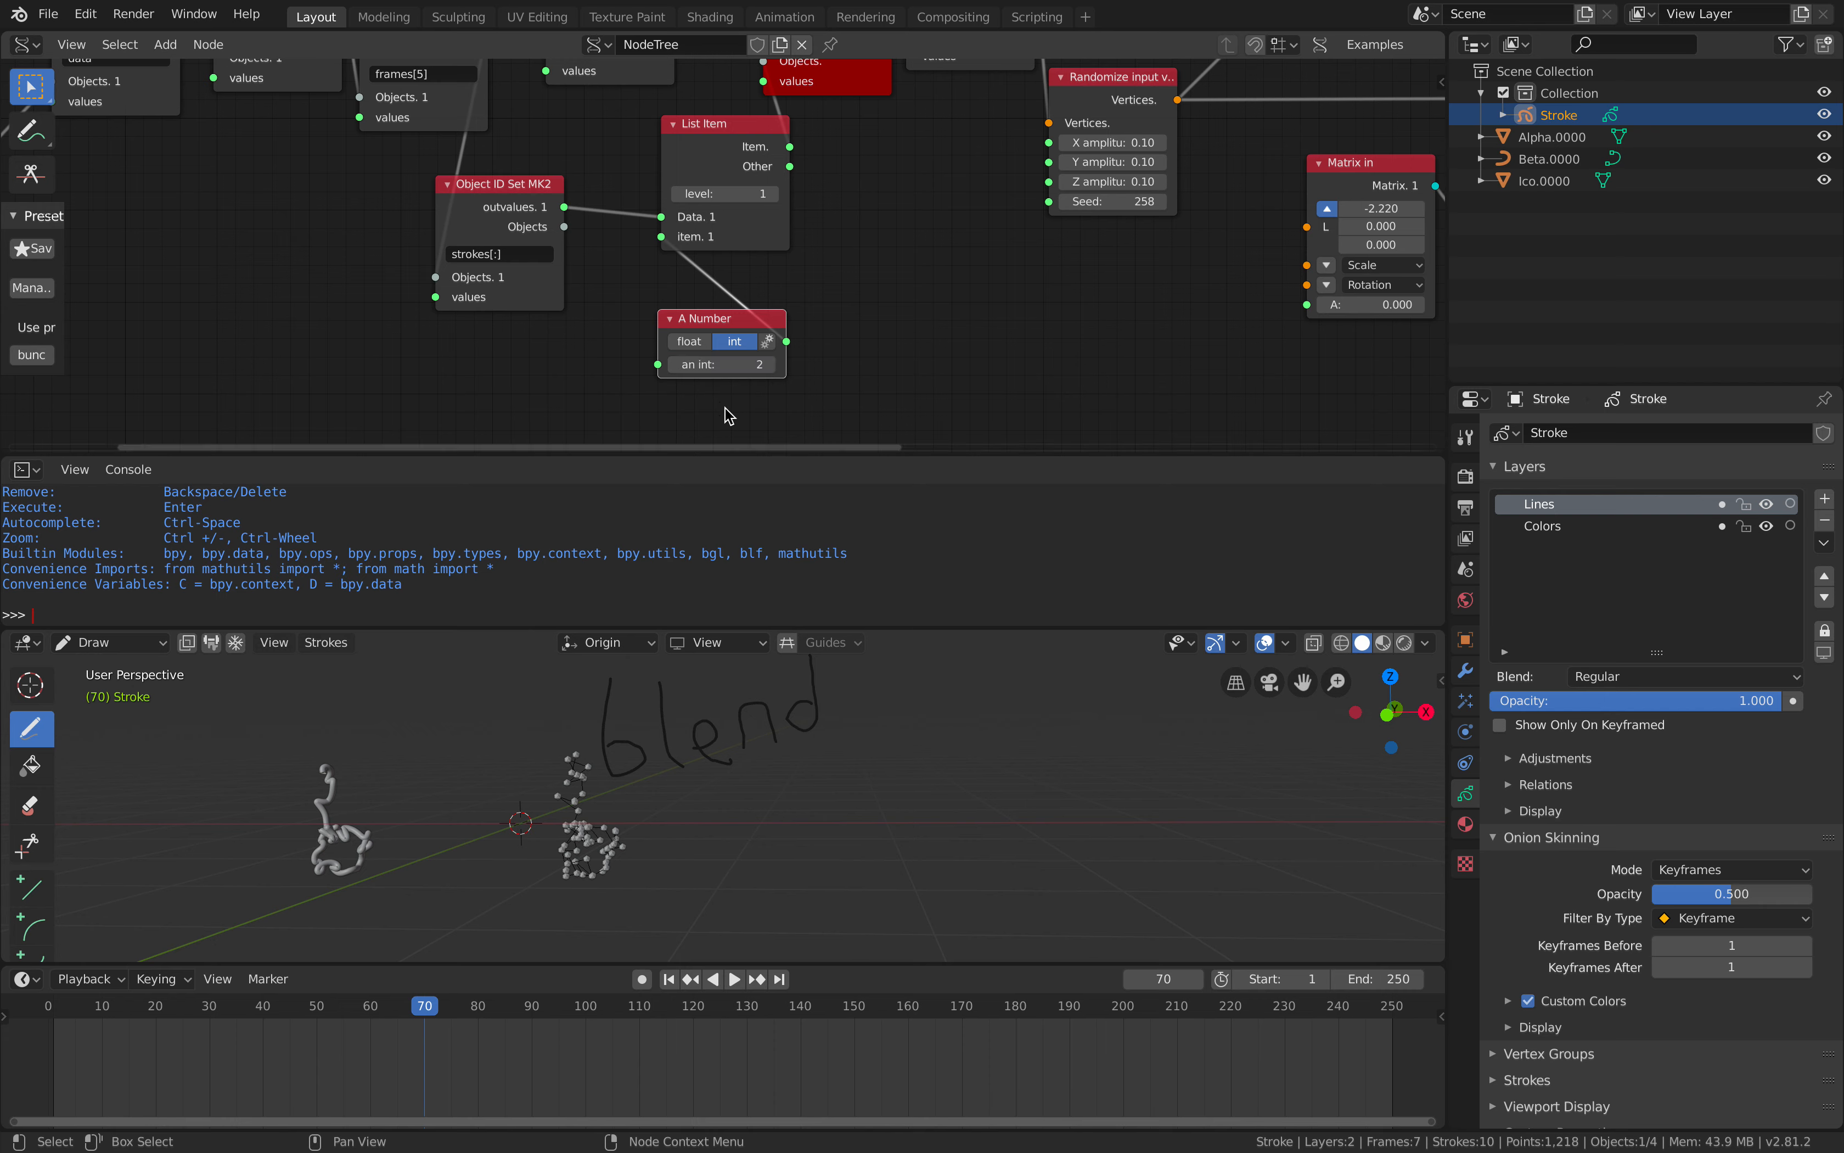
right_click(755, 784)
click(755, 784)
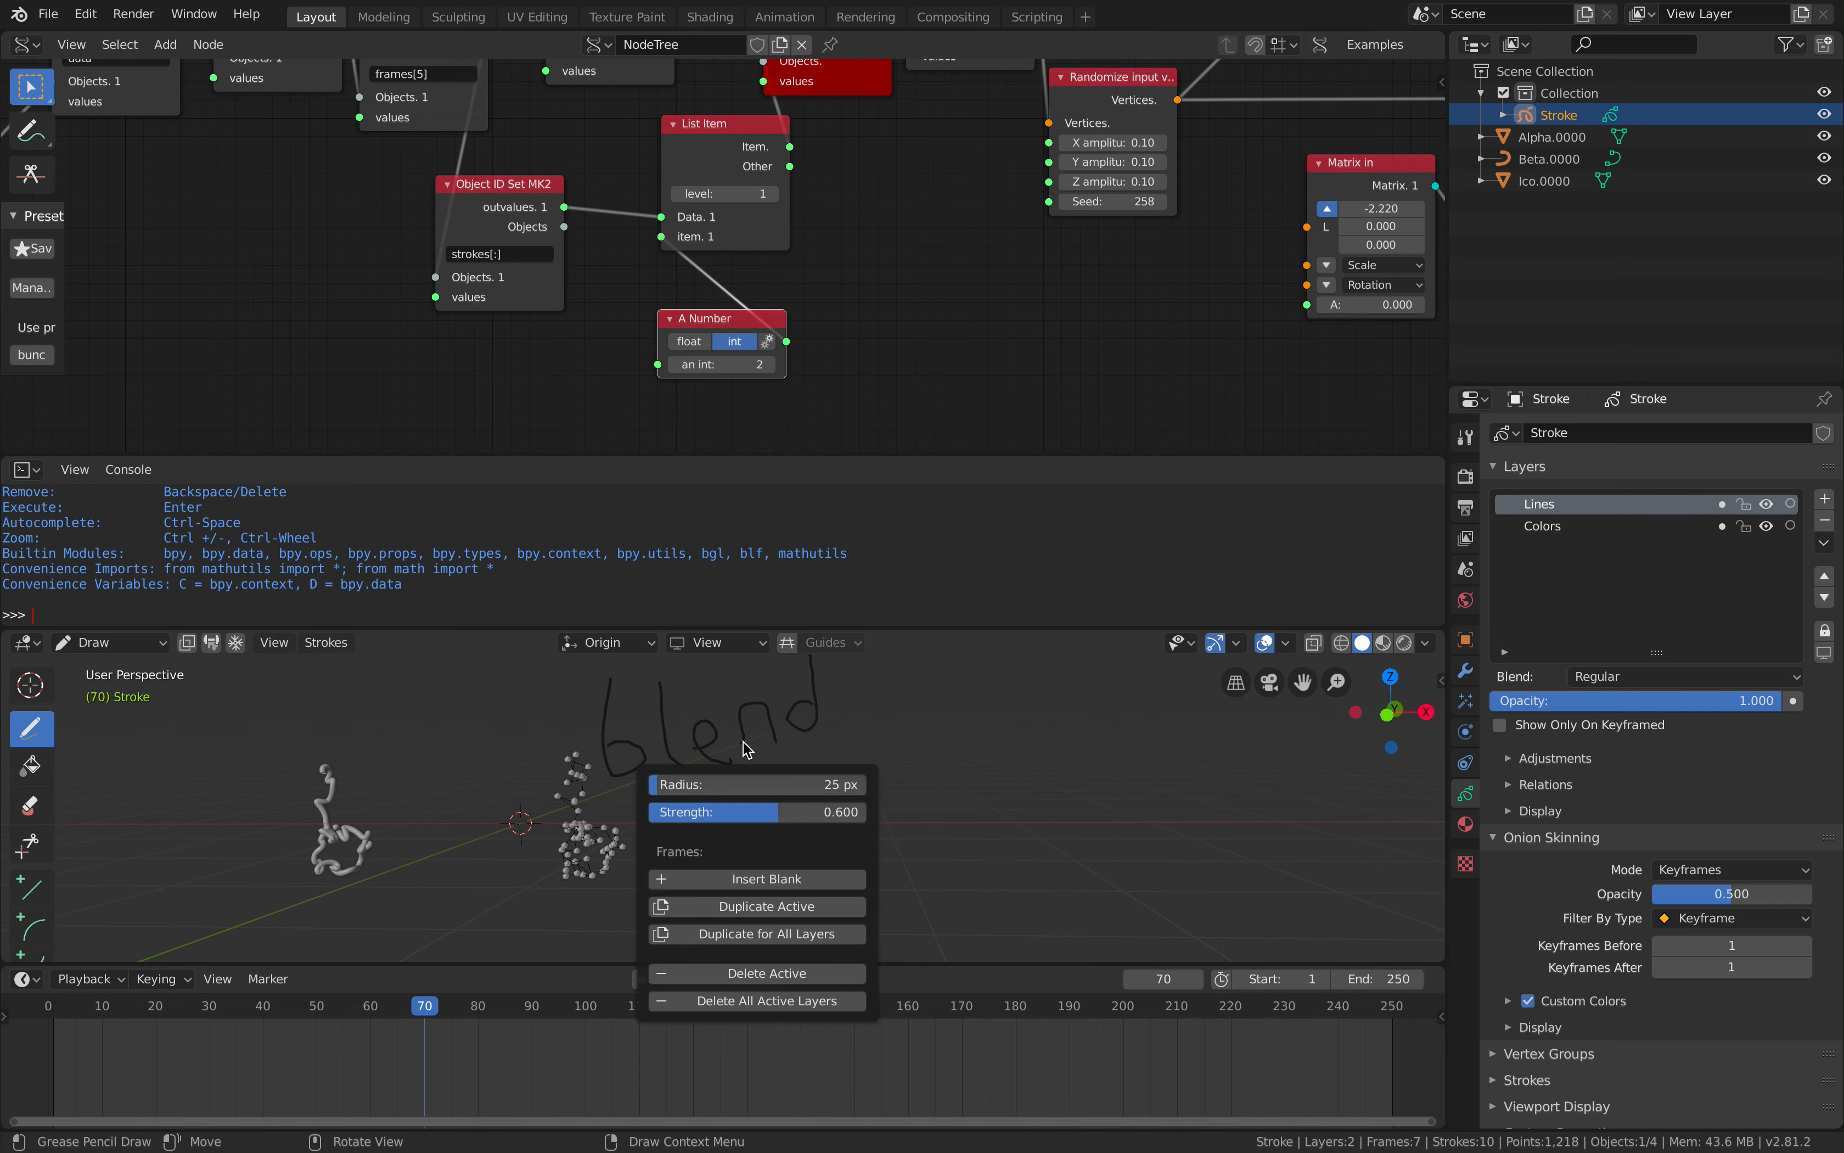
Look through the grease pencil drawings at different timeline frames and return to frame 1.
key(Right)
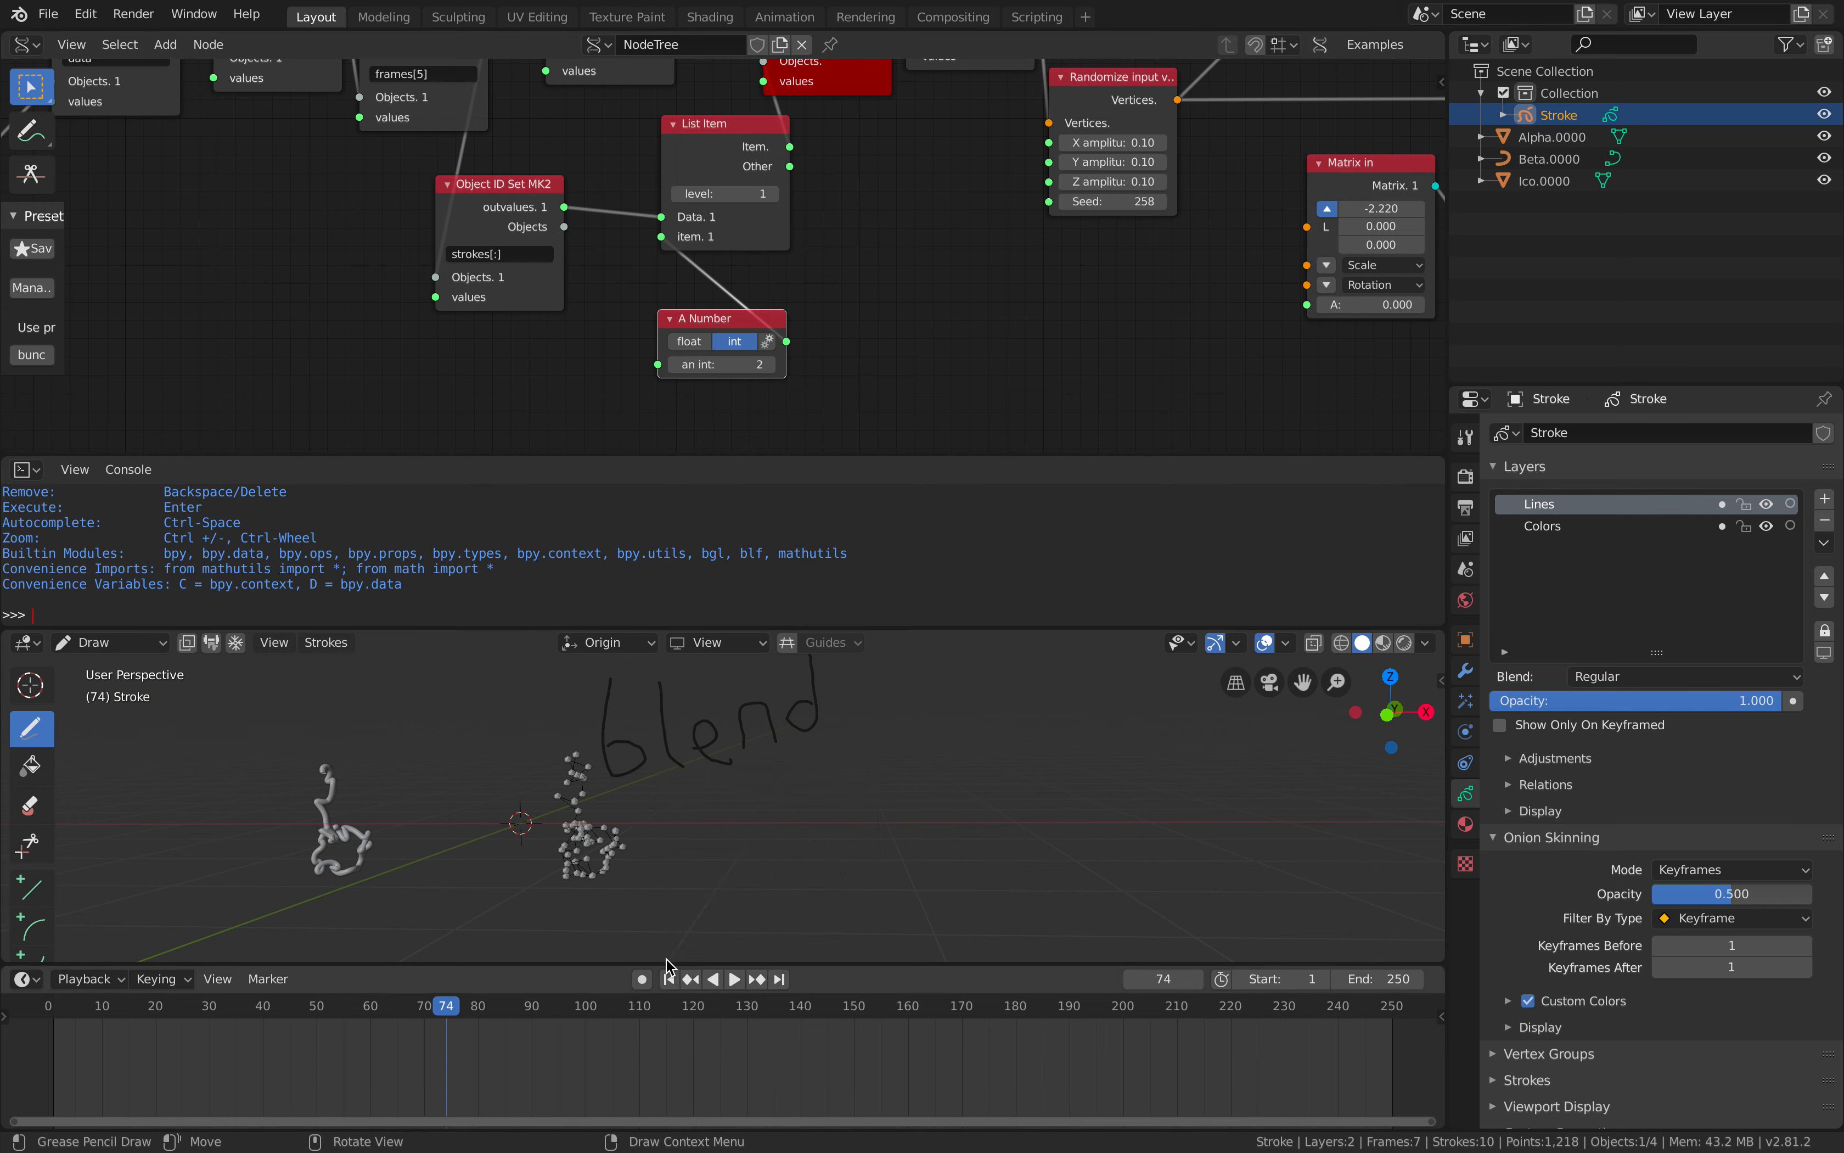
key(Left)
key(Left)
key(Left)
drag(470, 1002, 434, 970)
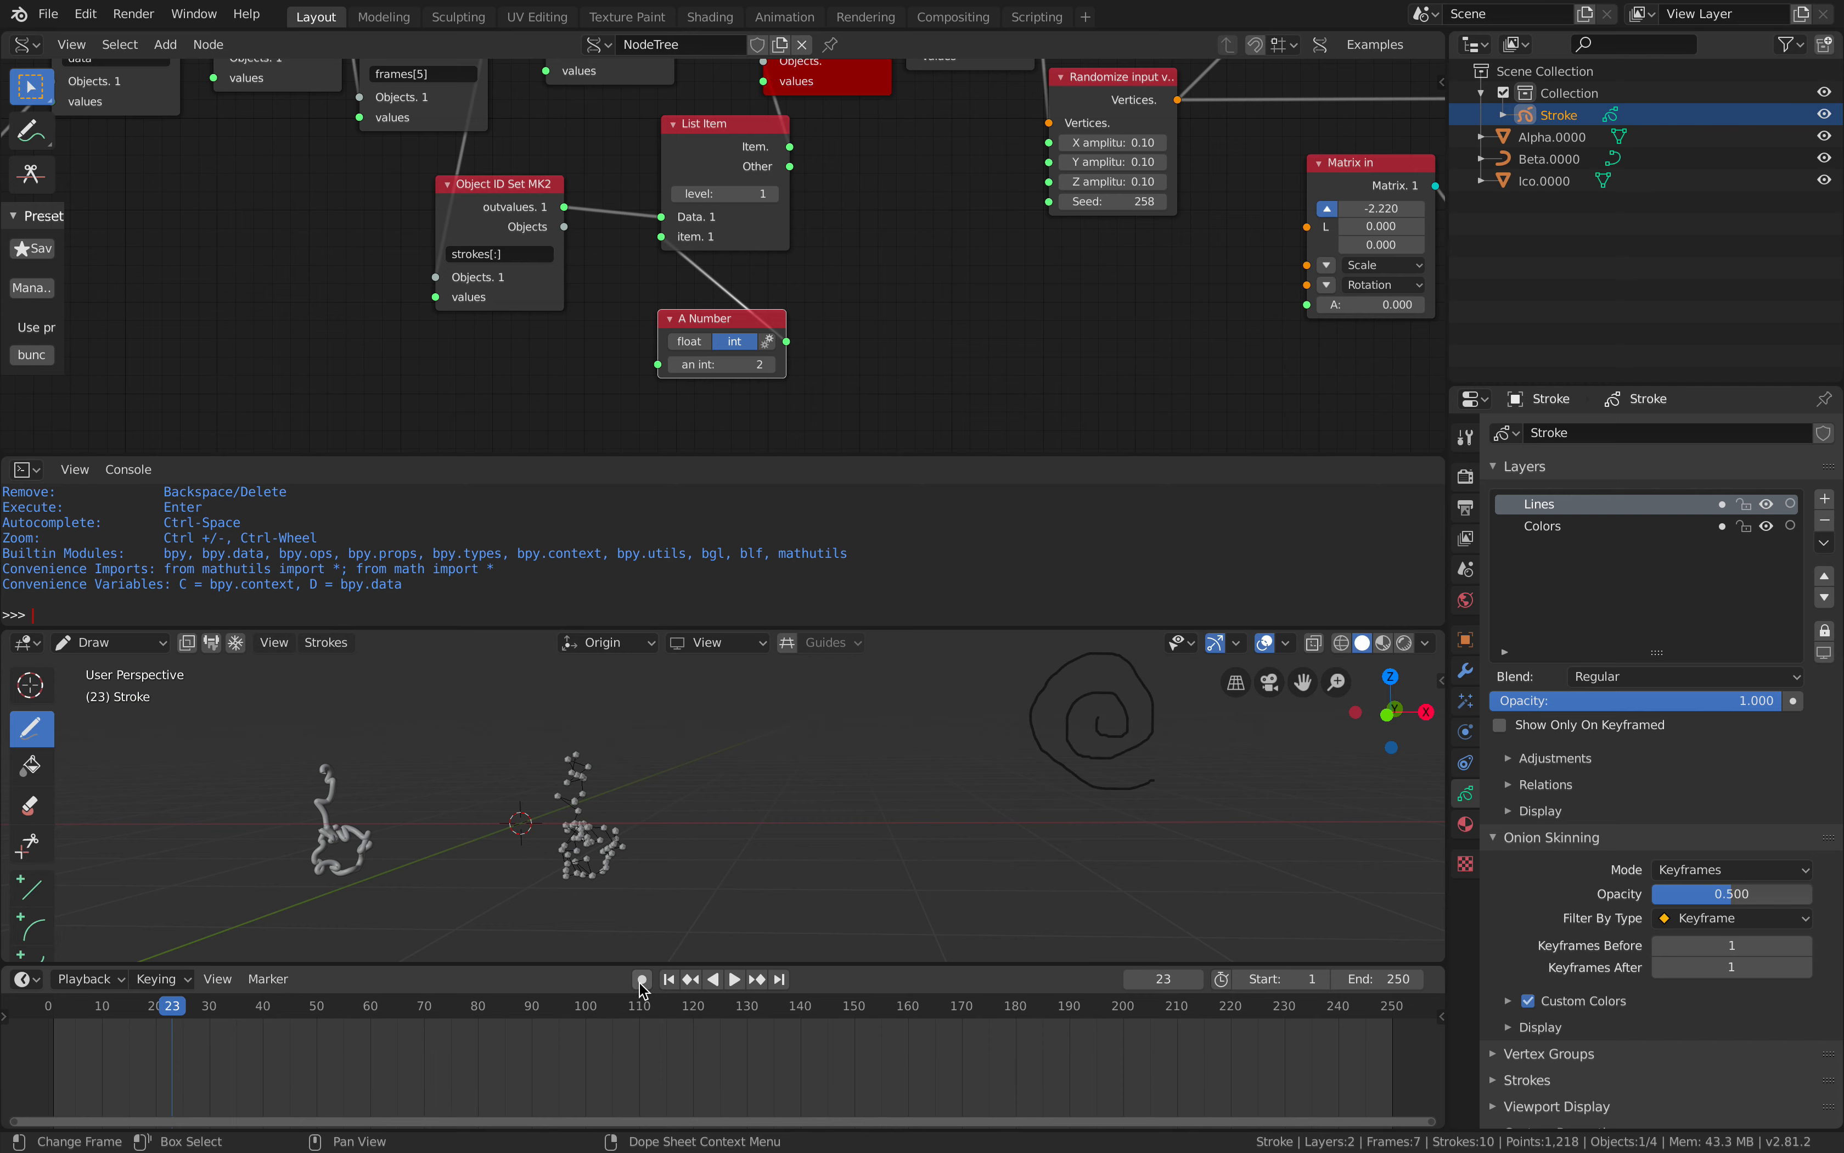
click(667, 980)
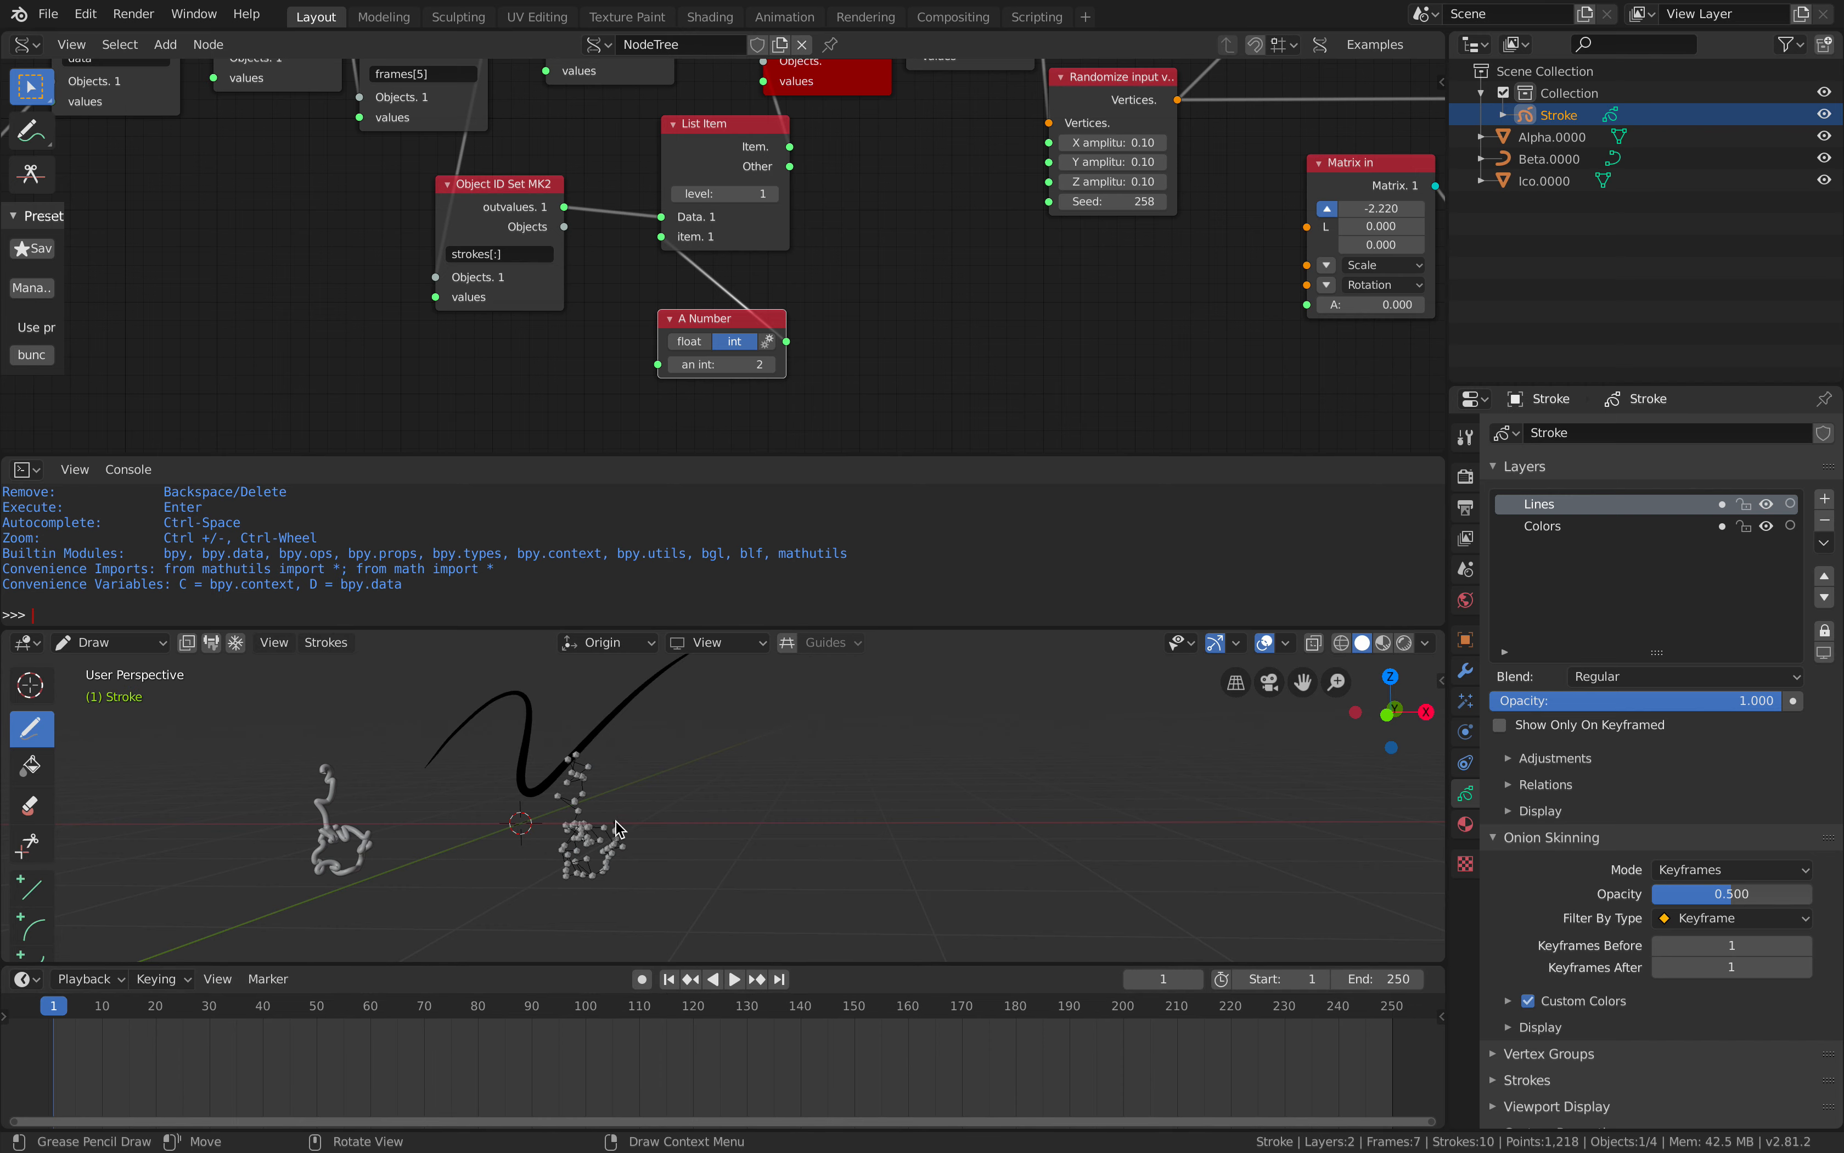
middle_drag(614, 821, 632, 822)
scroll(656, 812, up, 2)
Spread out the Object ID Selector, data, layers['Lines'], frames[5], strokes[:] and List Item nodes to open up the node chain.
middle_drag(542, 186, 574, 209)
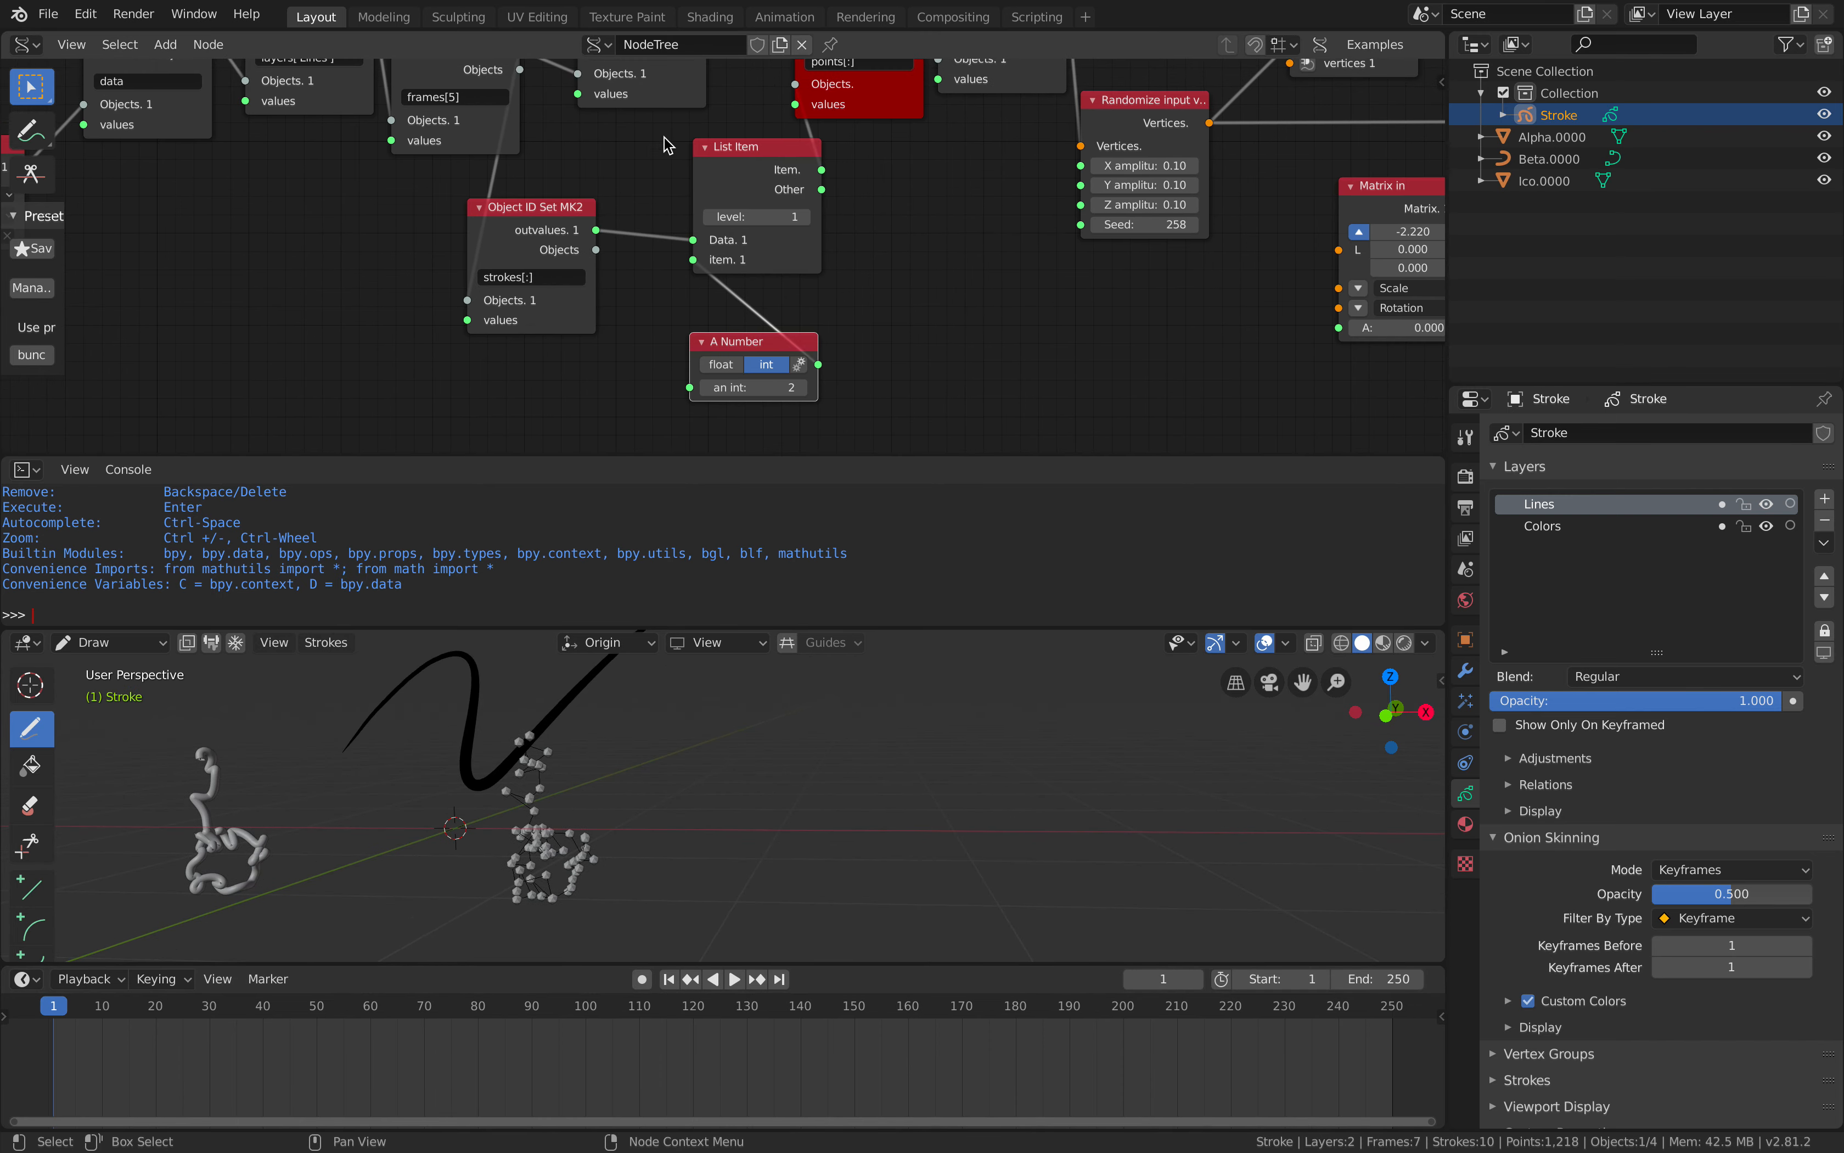
scroll(664, 142, down, 2)
middle_drag(596, 109, 716, 208)
middle_drag(455, 178, 716, 133)
drag(462, 198, 363, 224)
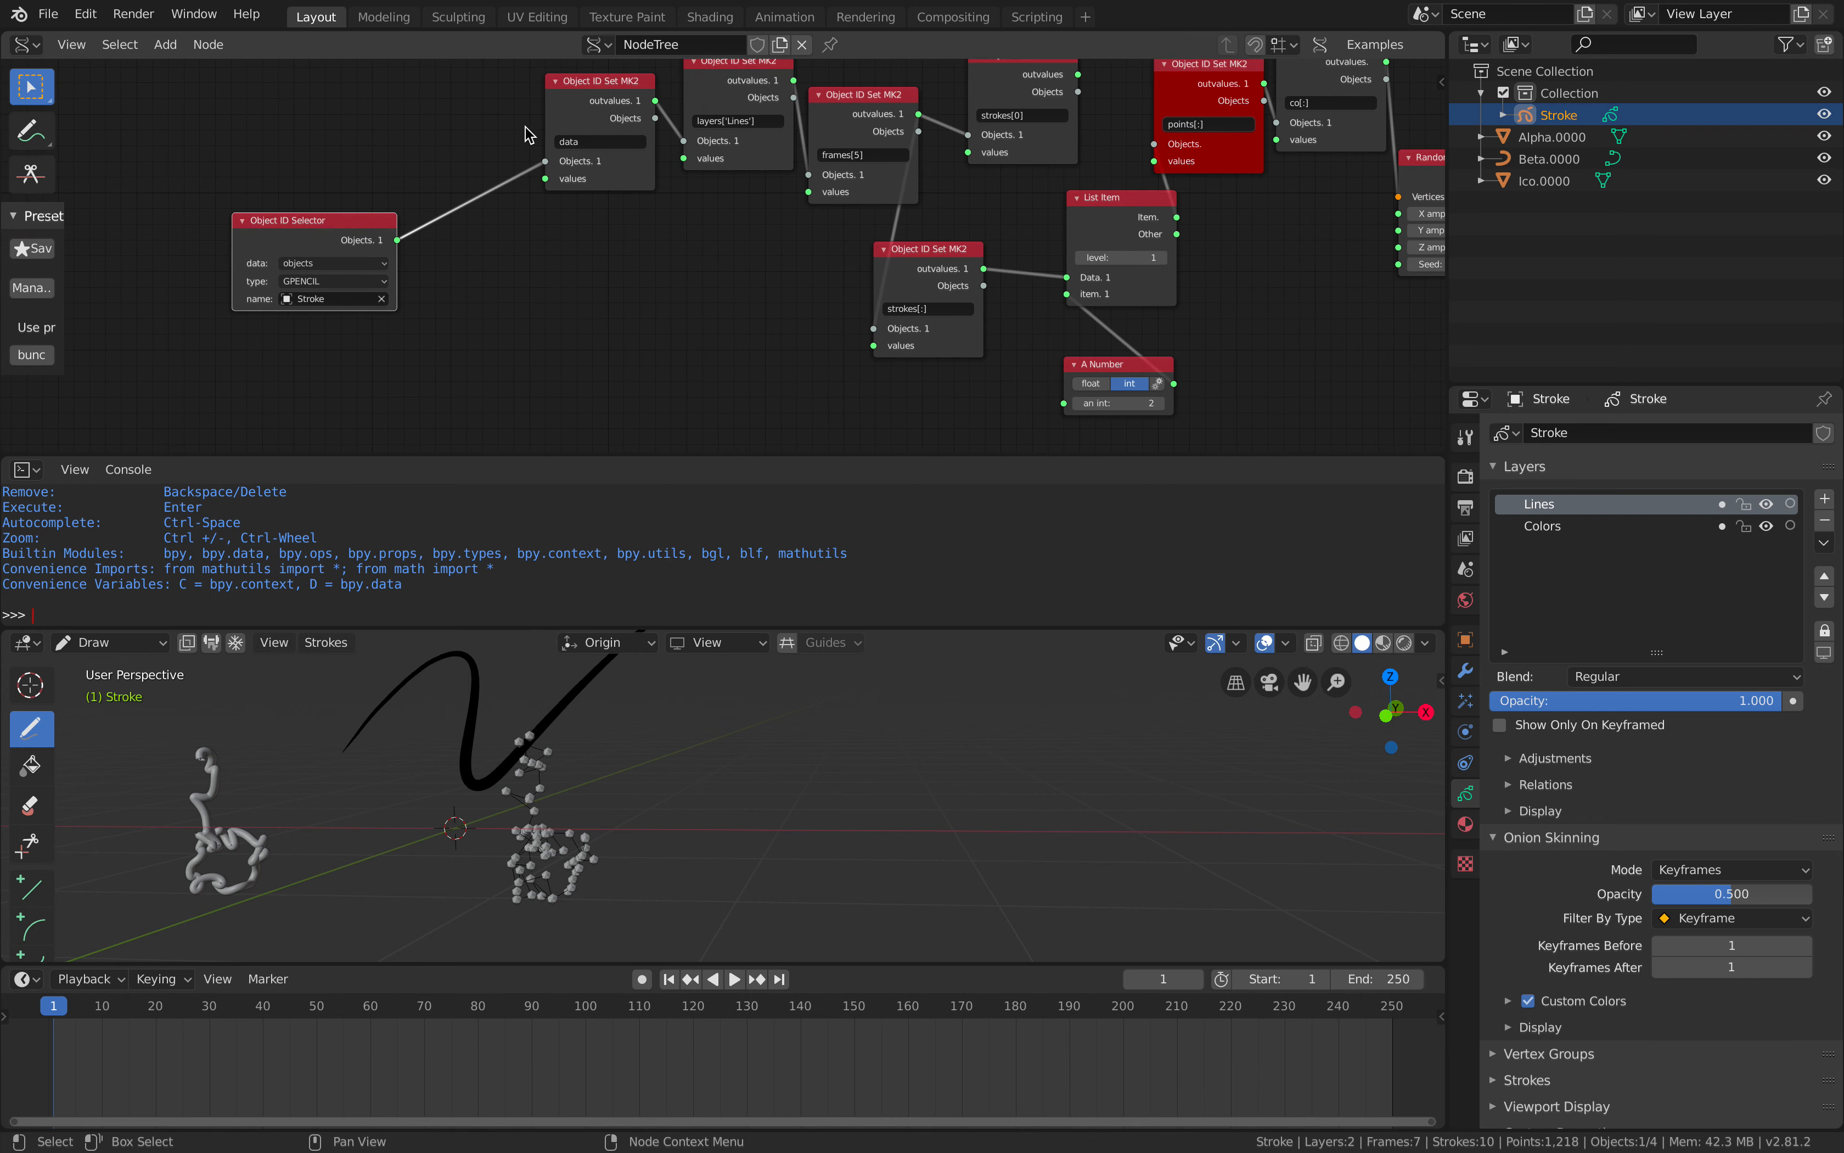
drag(589, 93, 479, 128)
drag(720, 90, 616, 118)
middle_drag(616, 118, 428, 123)
drag(650, 116, 562, 116)
scroll(599, 169, up, 1)
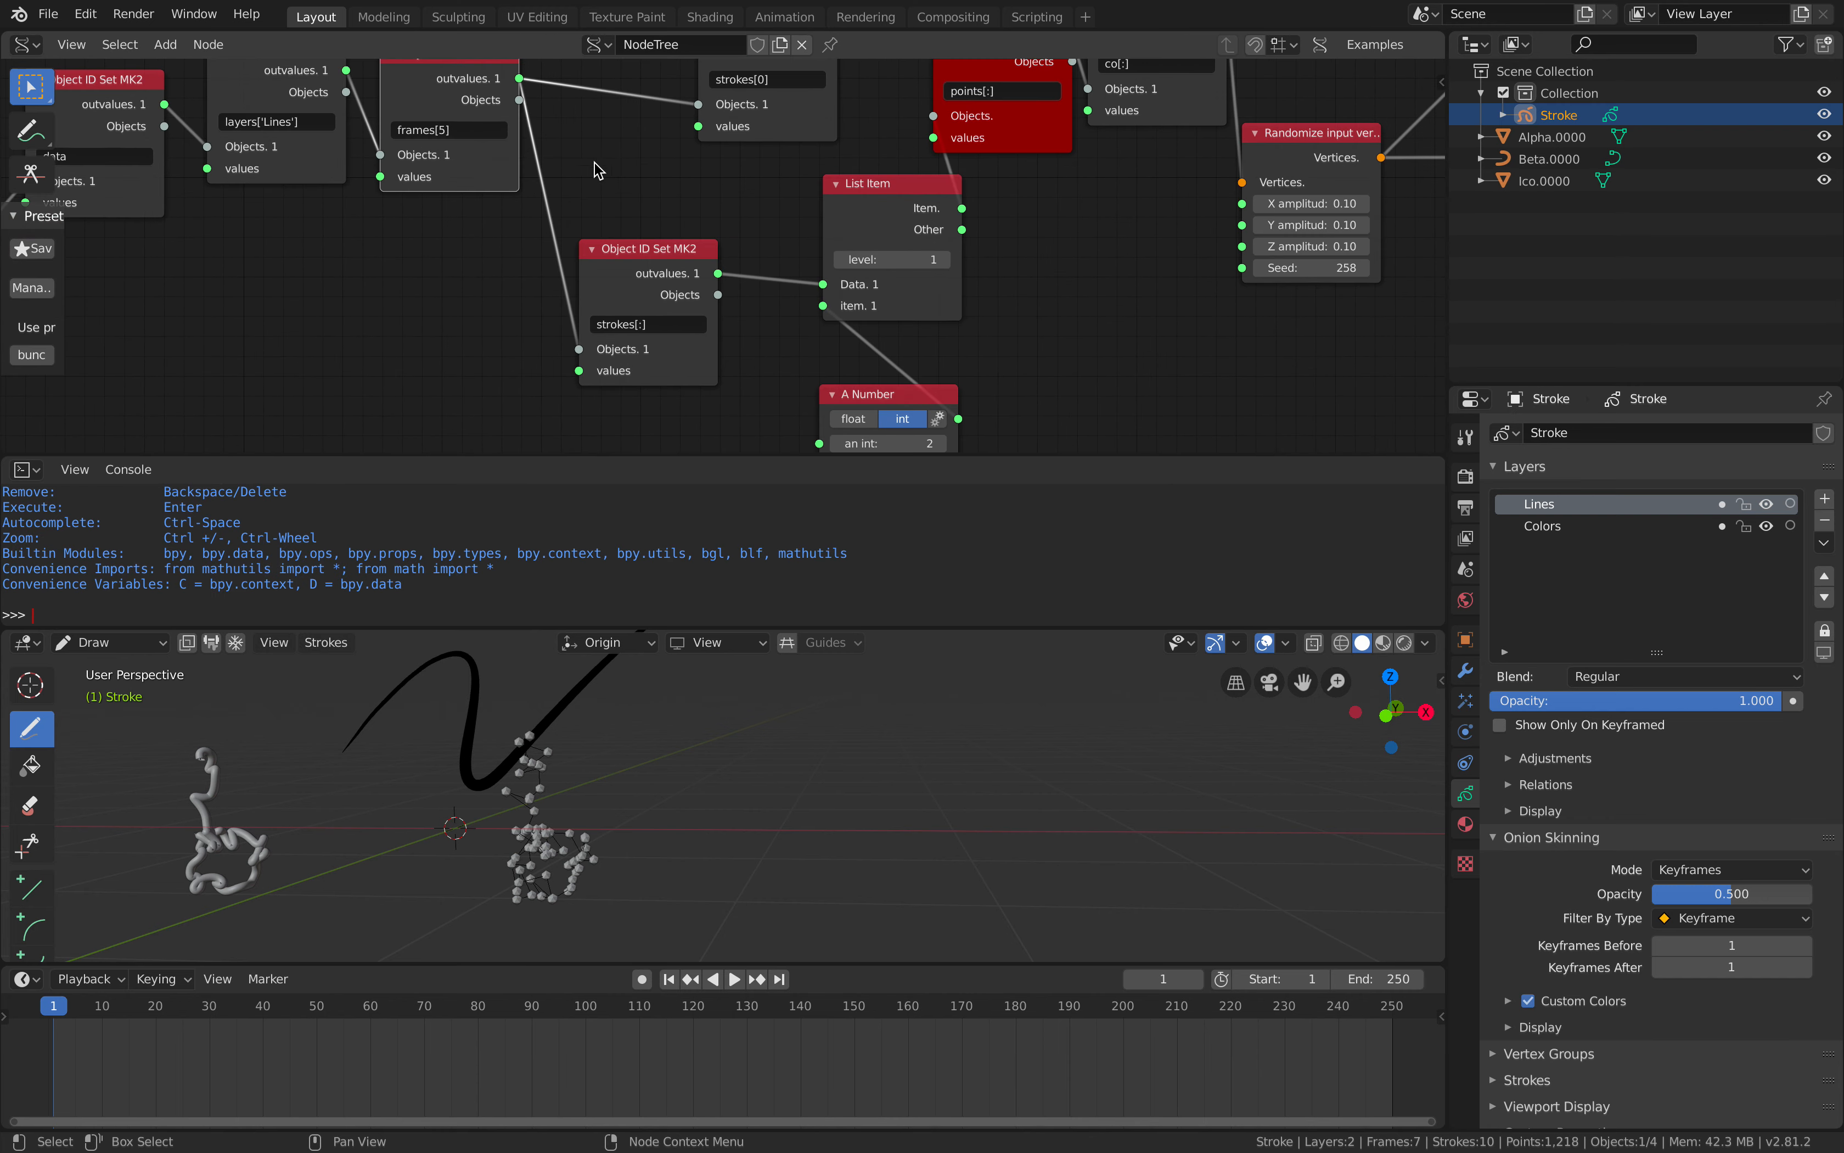
drag(655, 300, 635, 284)
middle_drag(635, 284, 524, 264)
drag(832, 241, 732, 217)
Set the List Item node's level to 2.
text(1)
key(Return)
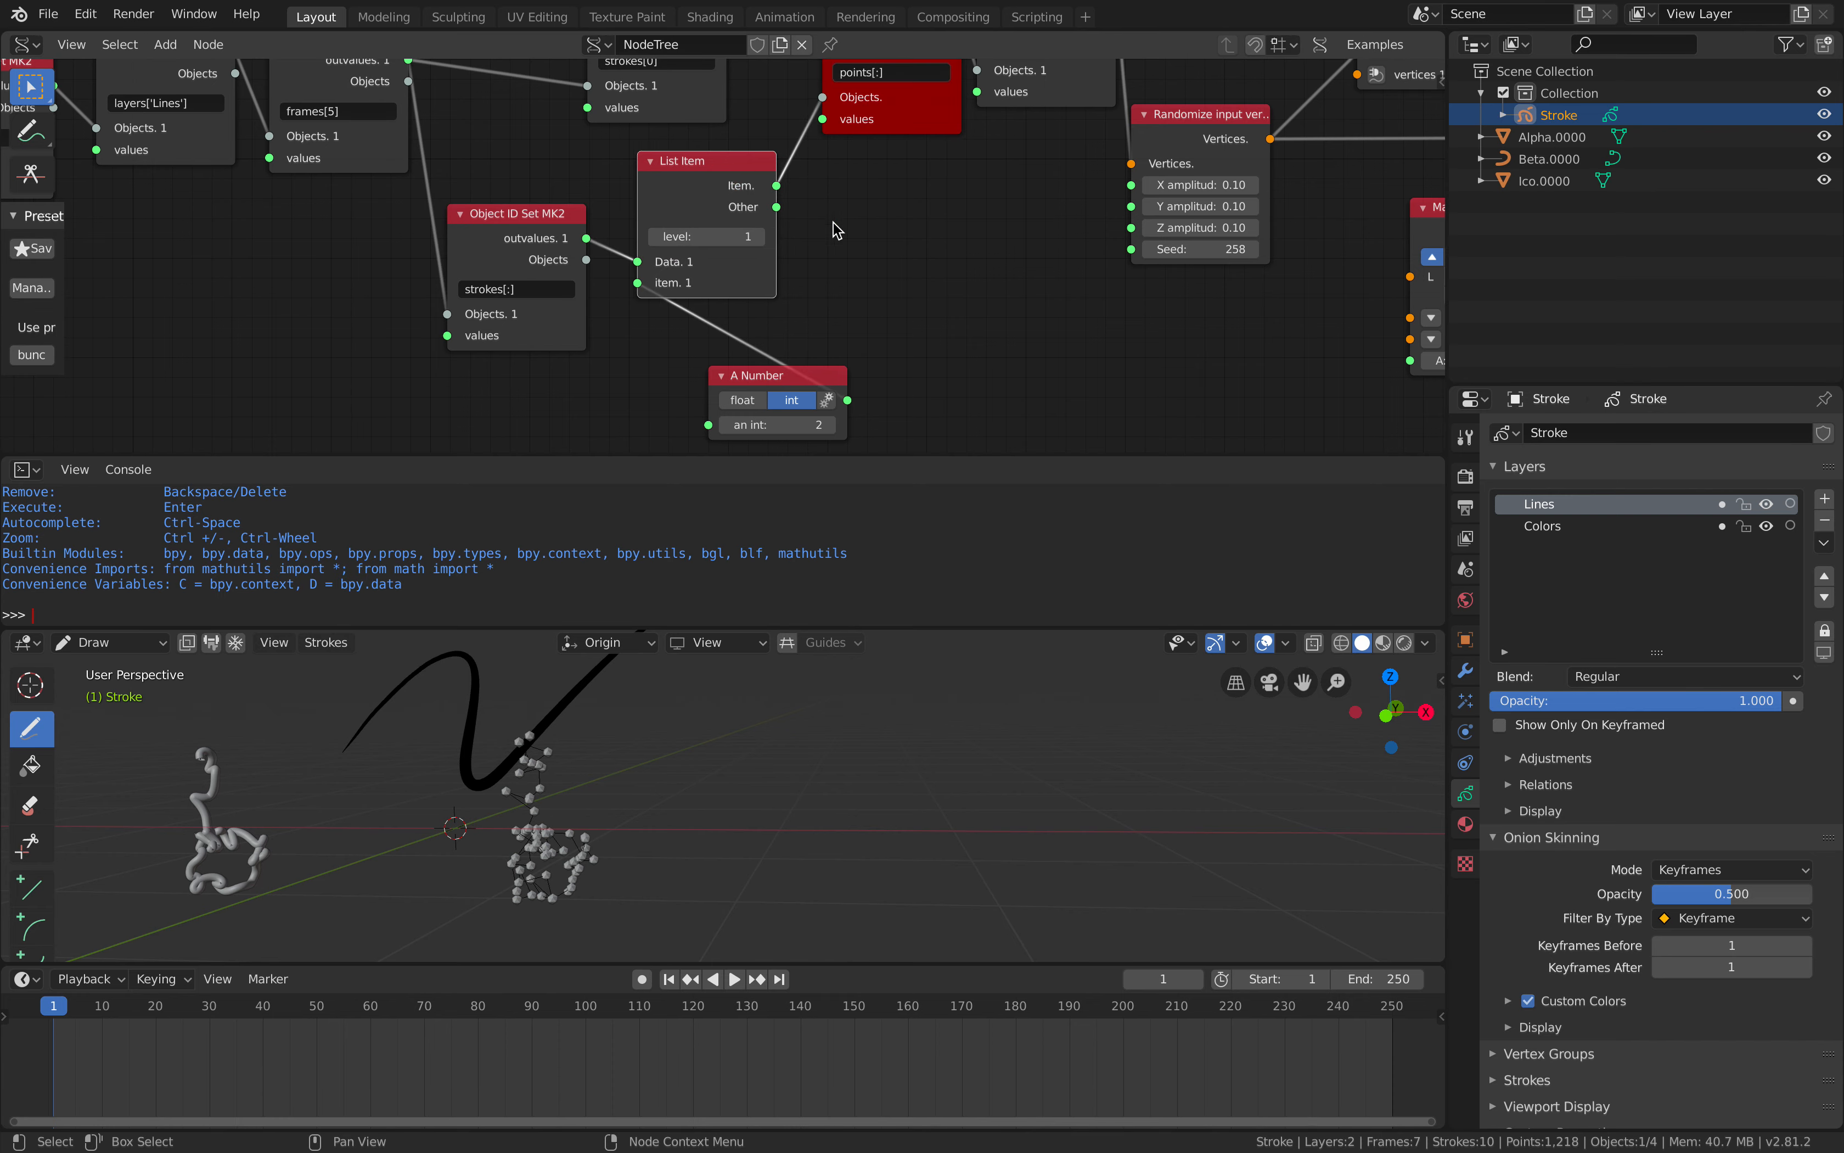
middle_drag(836, 230, 822, 247)
drag(710, 253, 747, 253)
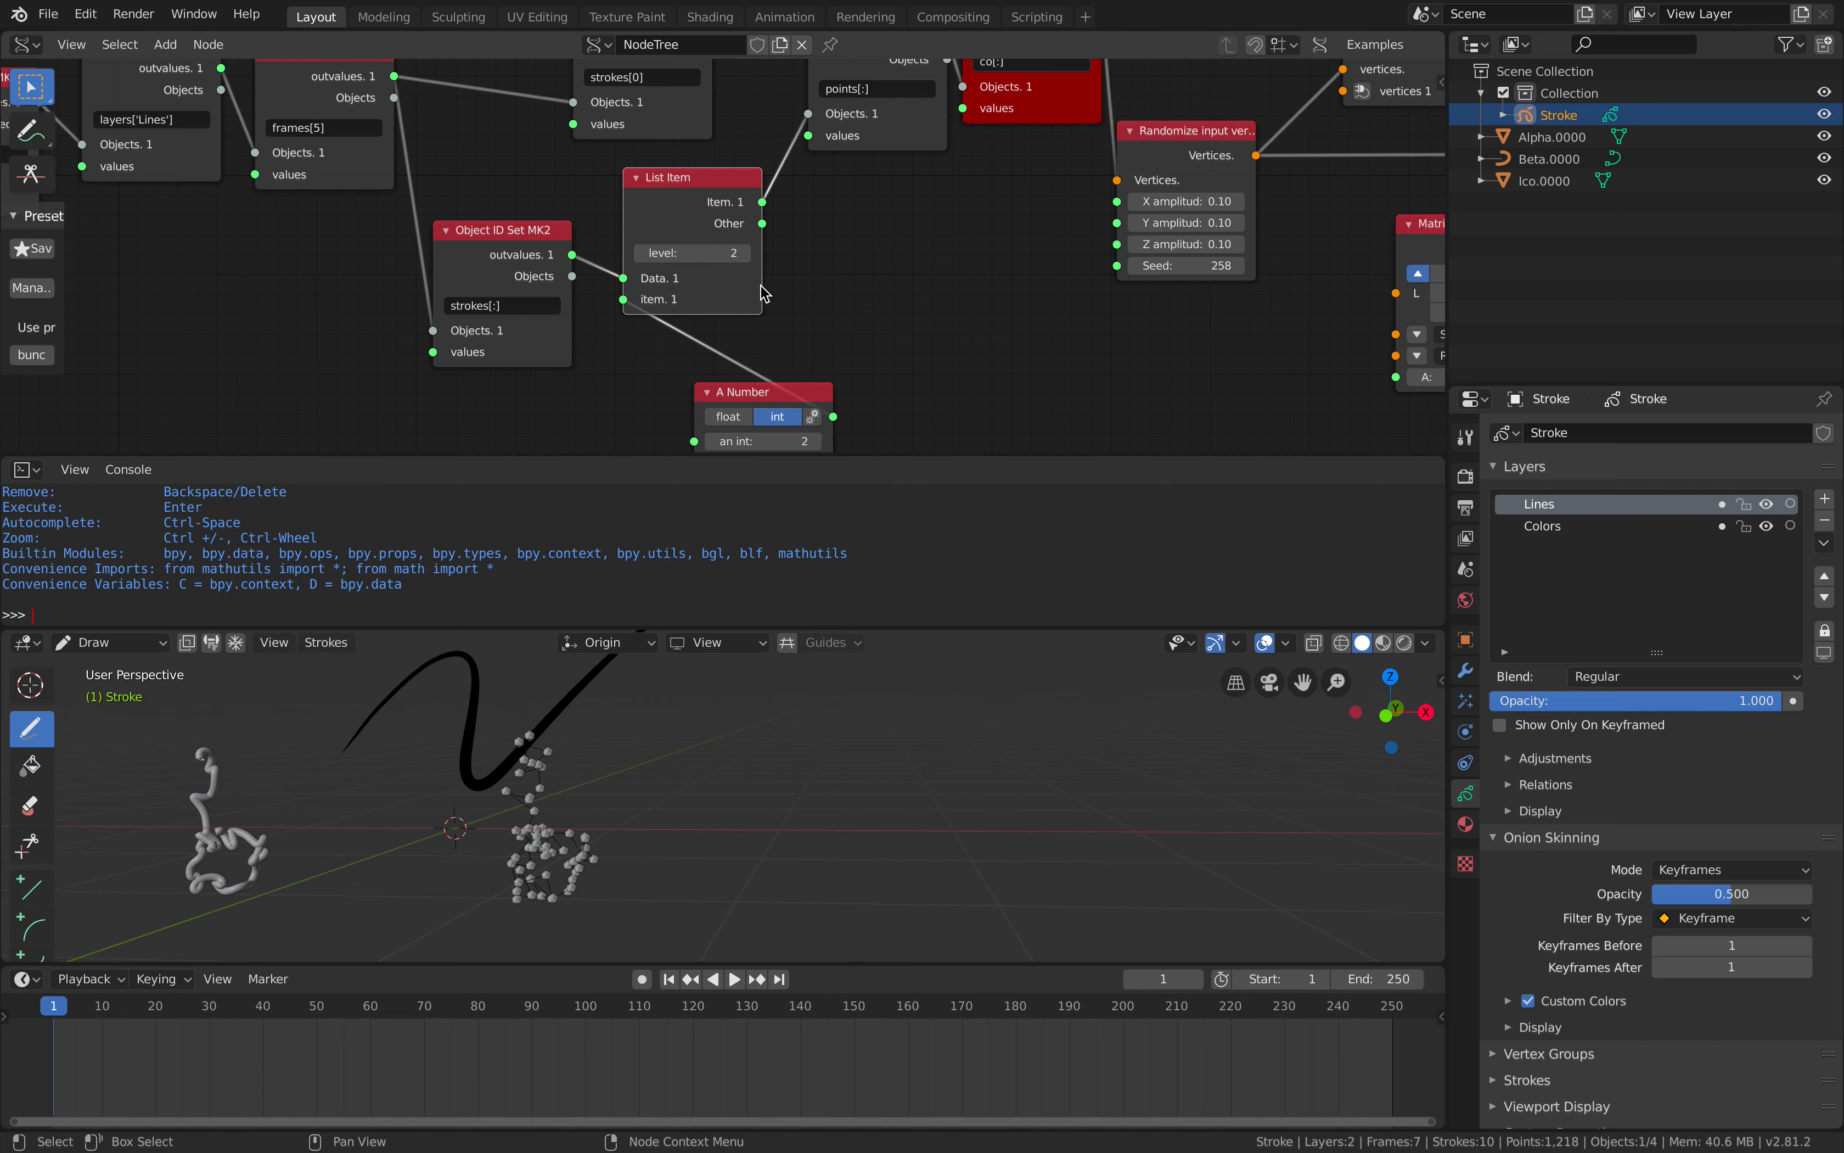
Add a Stethoscope MK2 node beside the List Item node and link the Item output to its Data input.
middle_drag(847, 274, 782, 275)
key(alt+space)
text(ste)
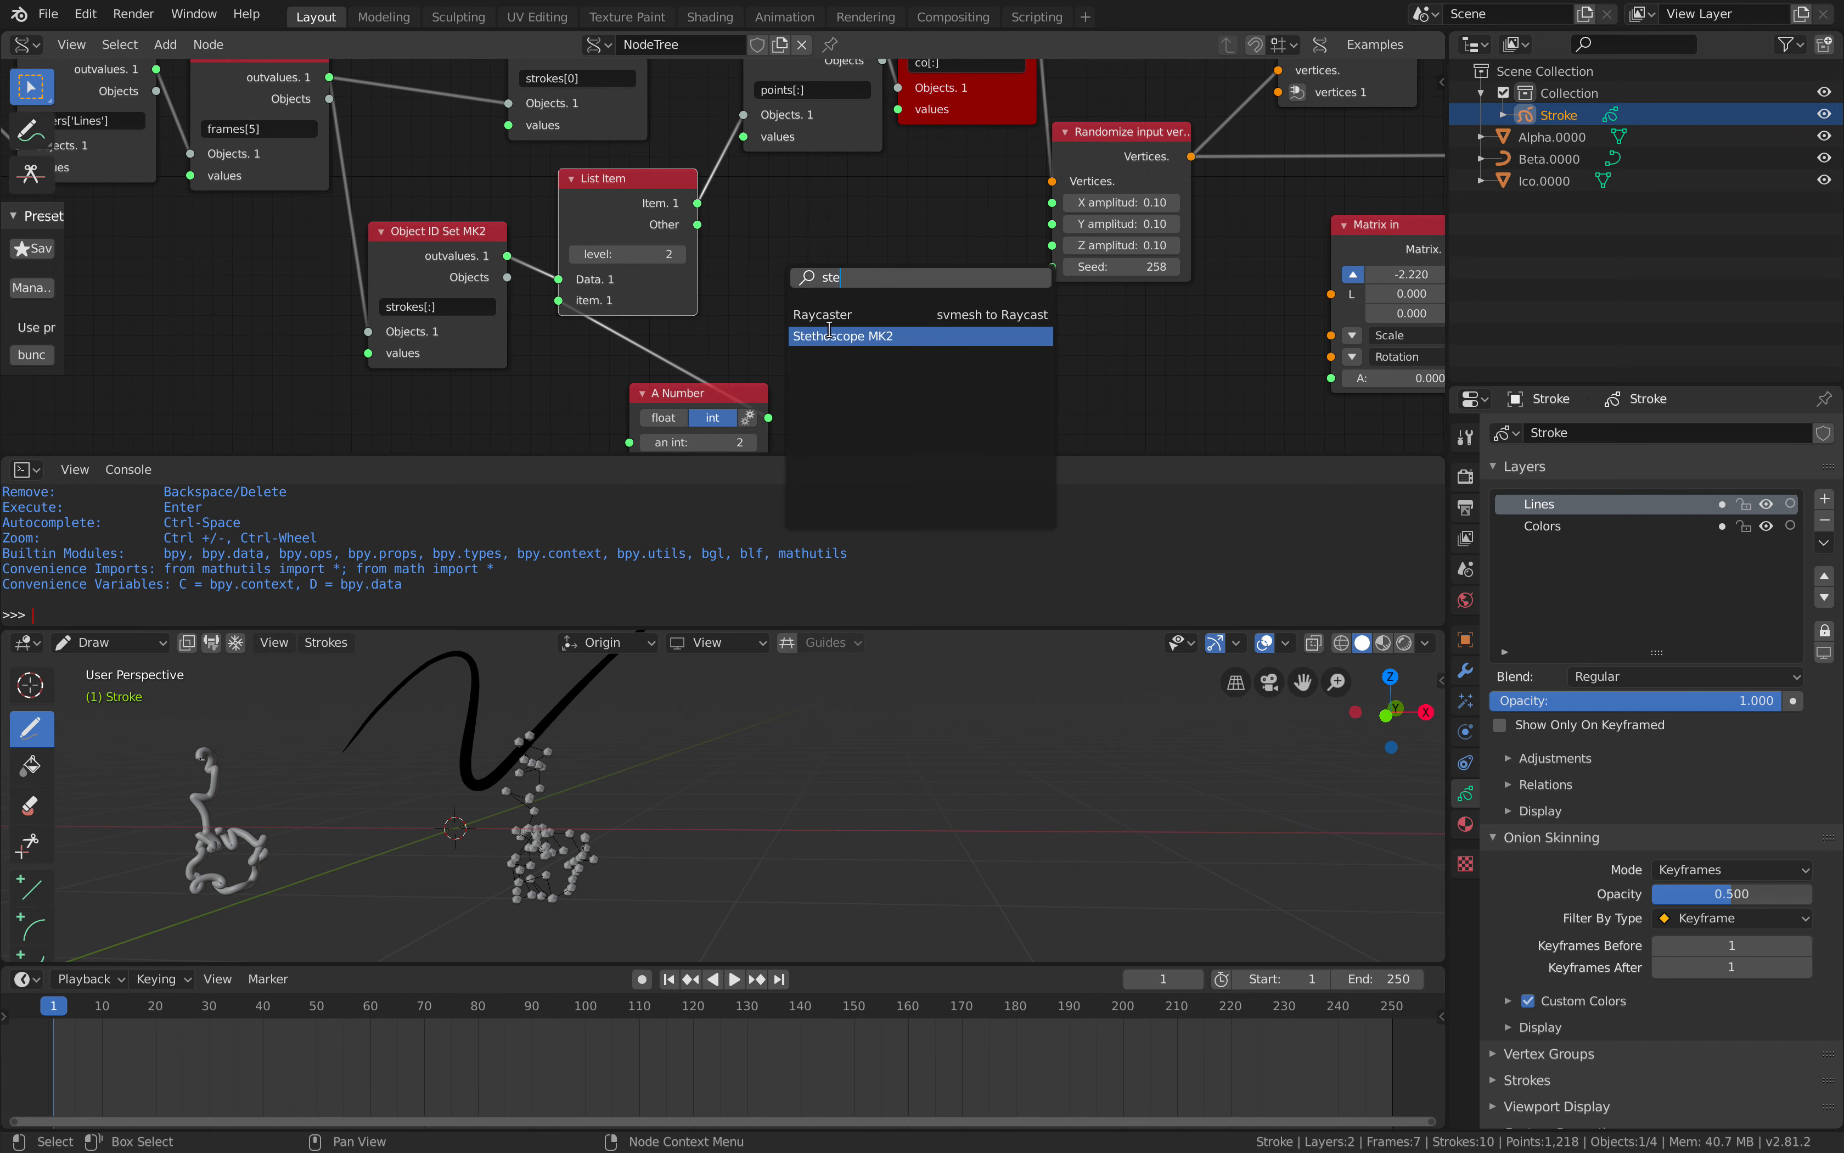
click(830, 336)
drag(701, 204, 801, 364)
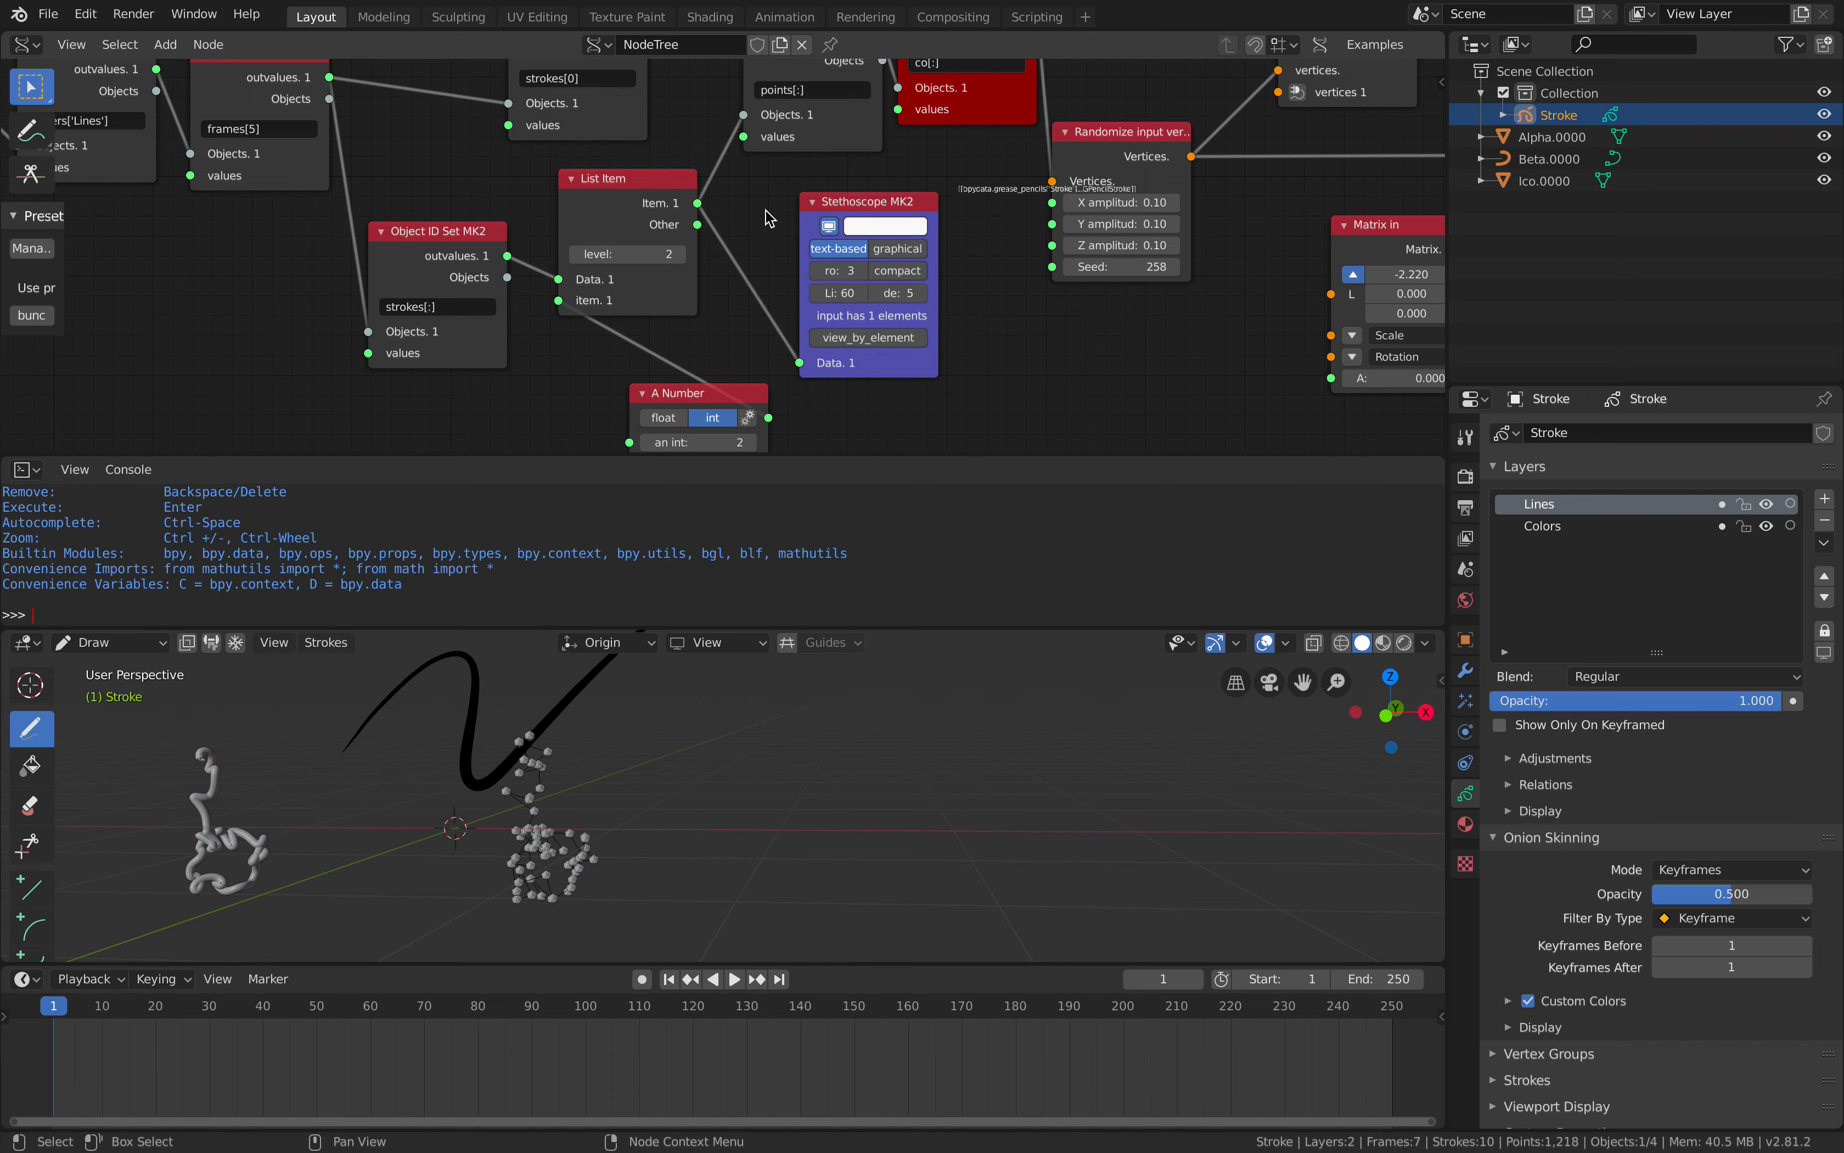
Move the Randomize input vectors and Stethoscope MK2 nodes to make room for the stethoscope readout.
middle_drag(767, 216, 749, 304)
middle_drag(1001, 245, 842, 192)
scroll(842, 193, up, 3)
drag(928, 183, 937, 95)
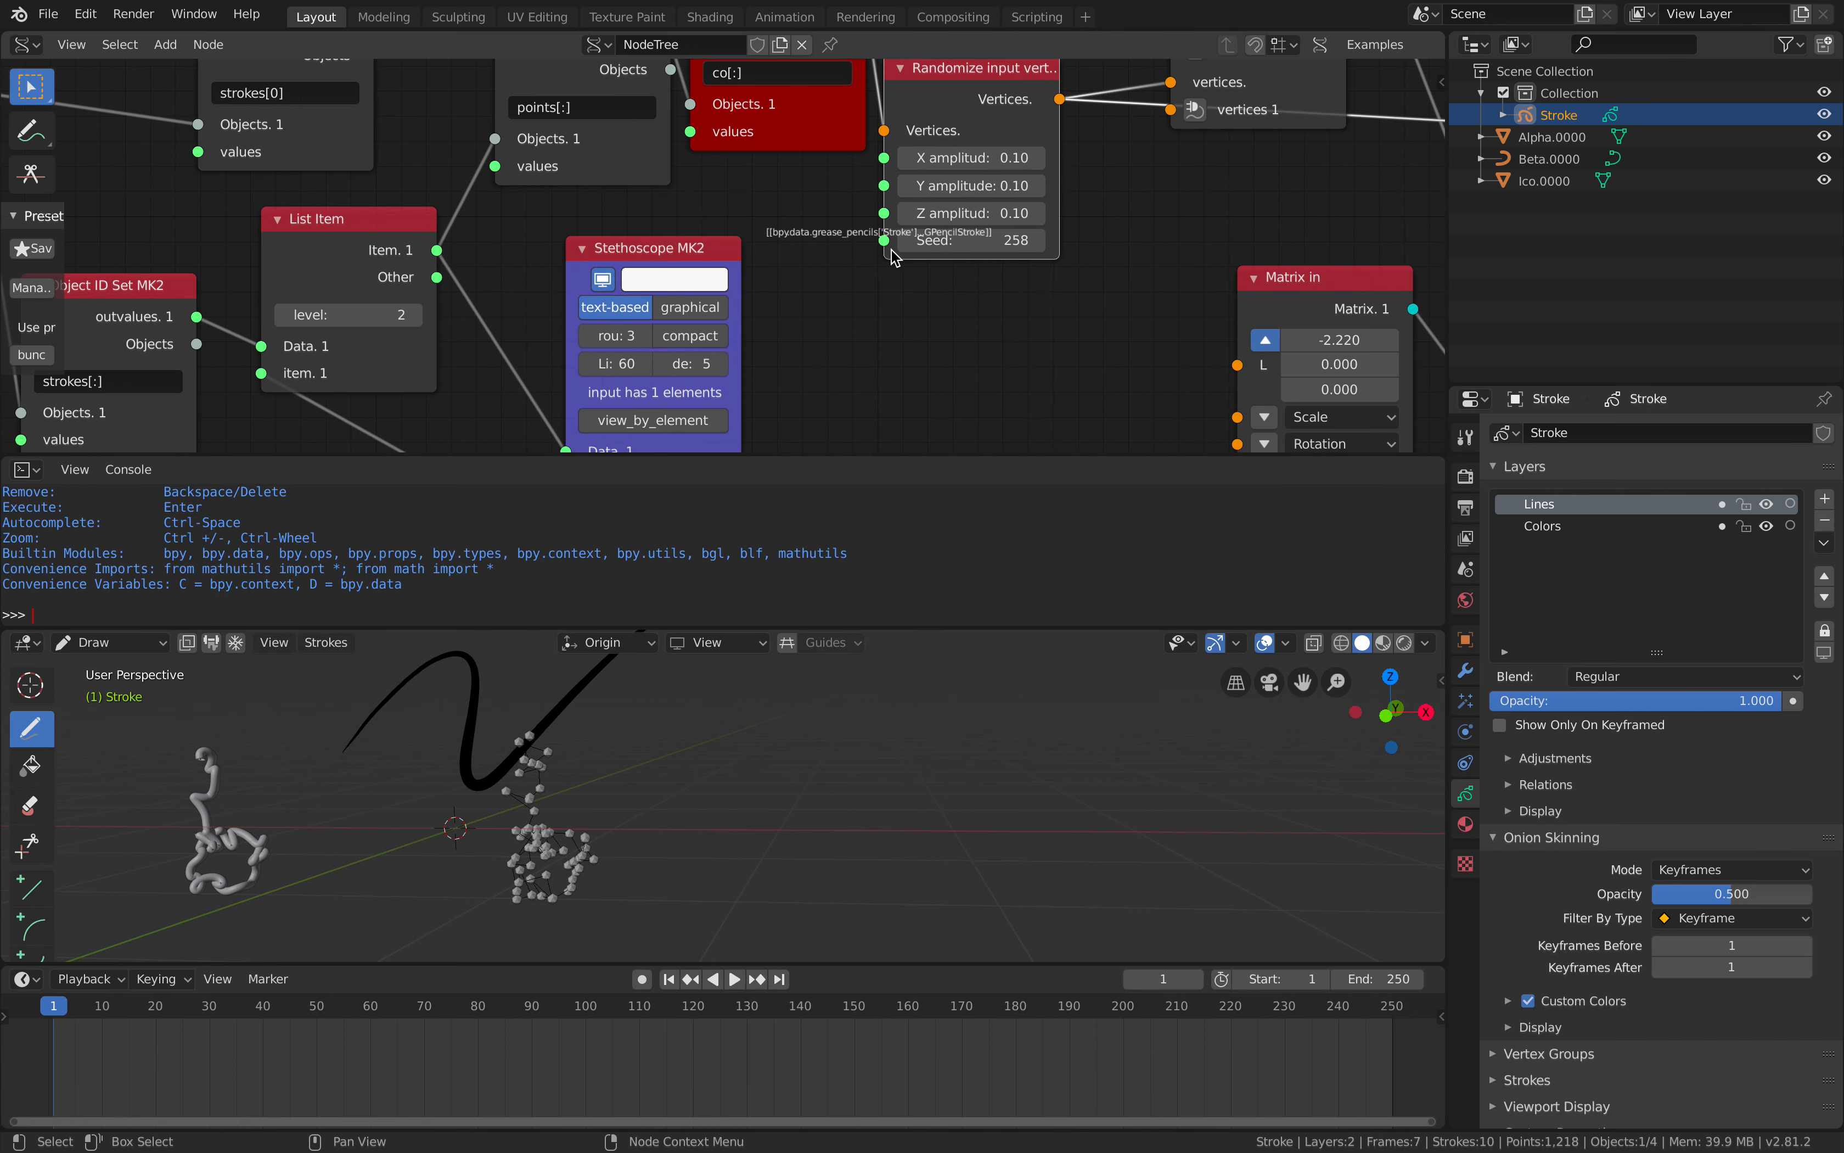
drag(690, 254, 677, 251)
middle_drag(814, 237, 812, 237)
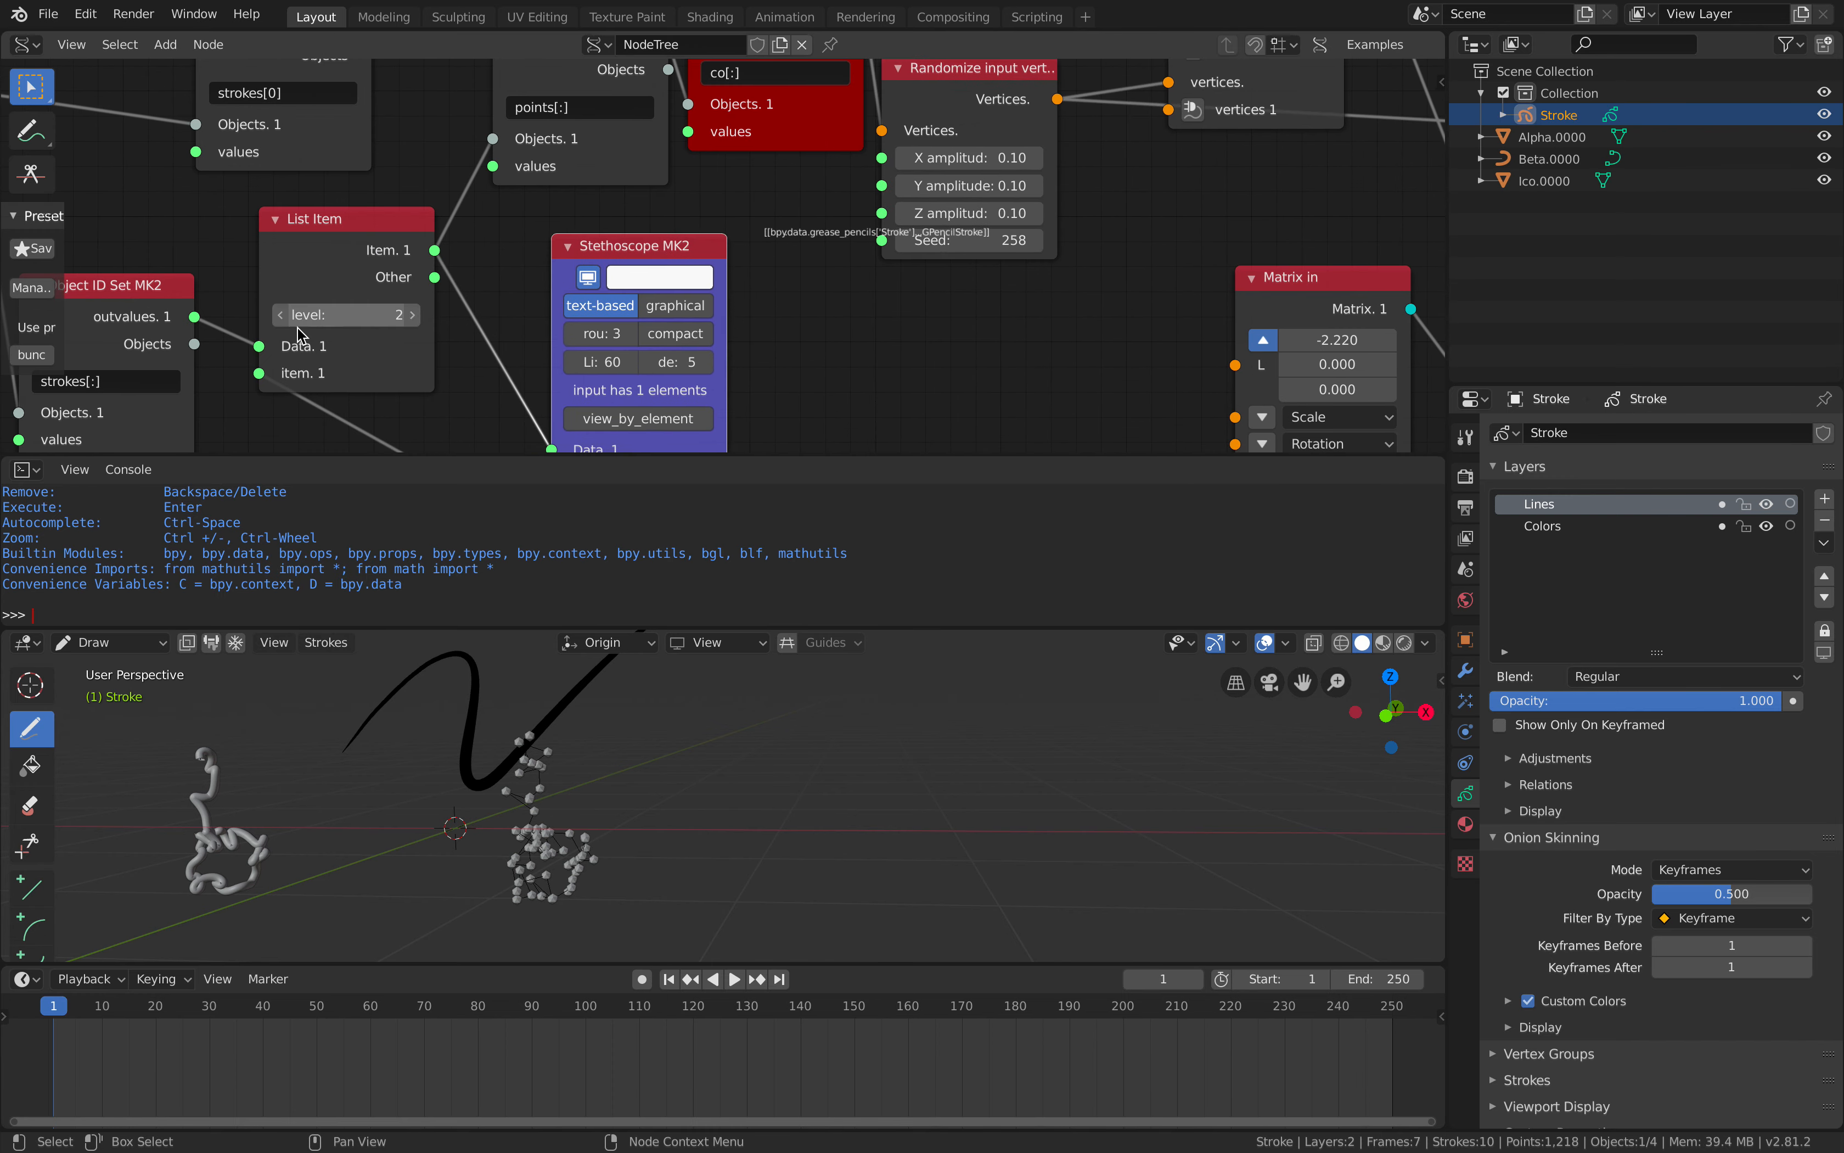
Set the A Number node's integer to 1 and link the strokes[0] node's outvalues to the points[:] node's Objects input.
middle_drag(309, 321, 337, 171)
drag(441, 346, 375, 355)
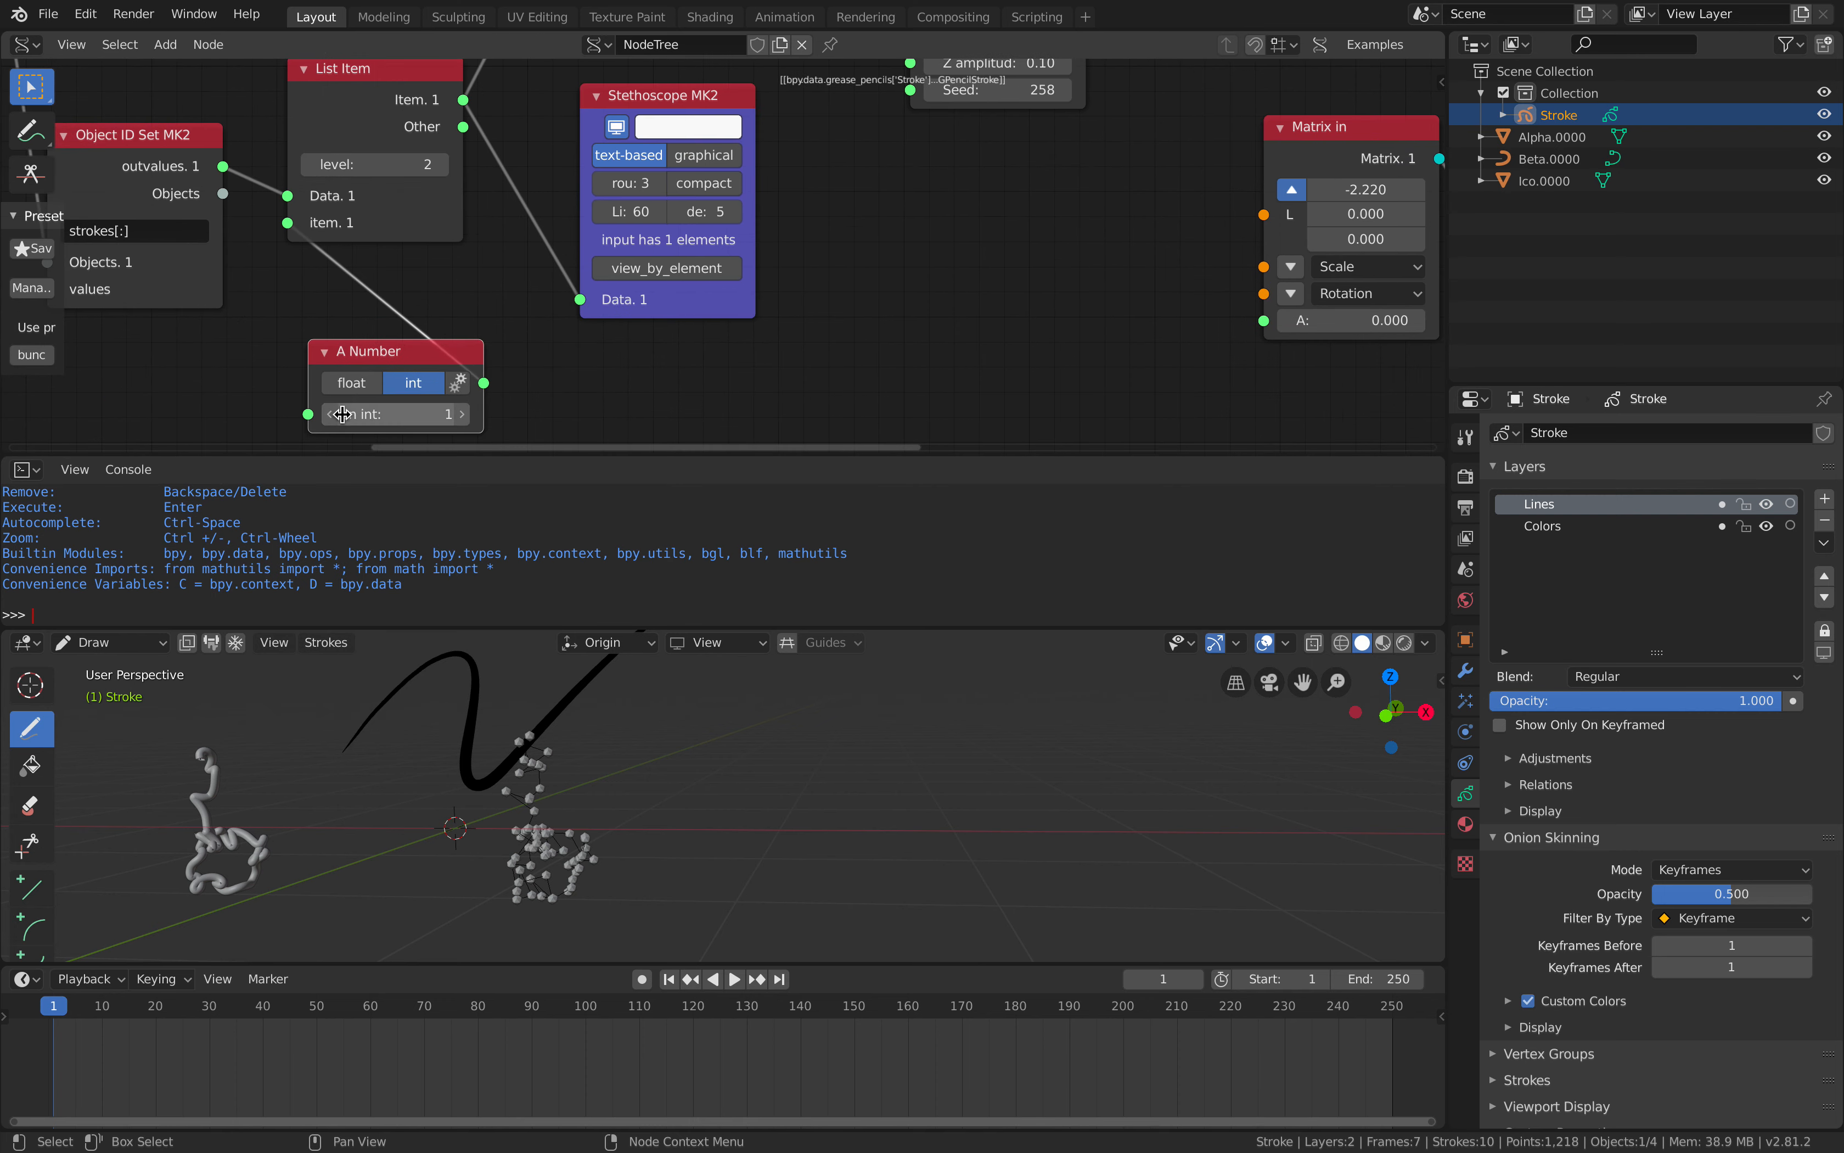
middle_drag(467, 175, 503, 377)
scroll(502, 378, down, 2)
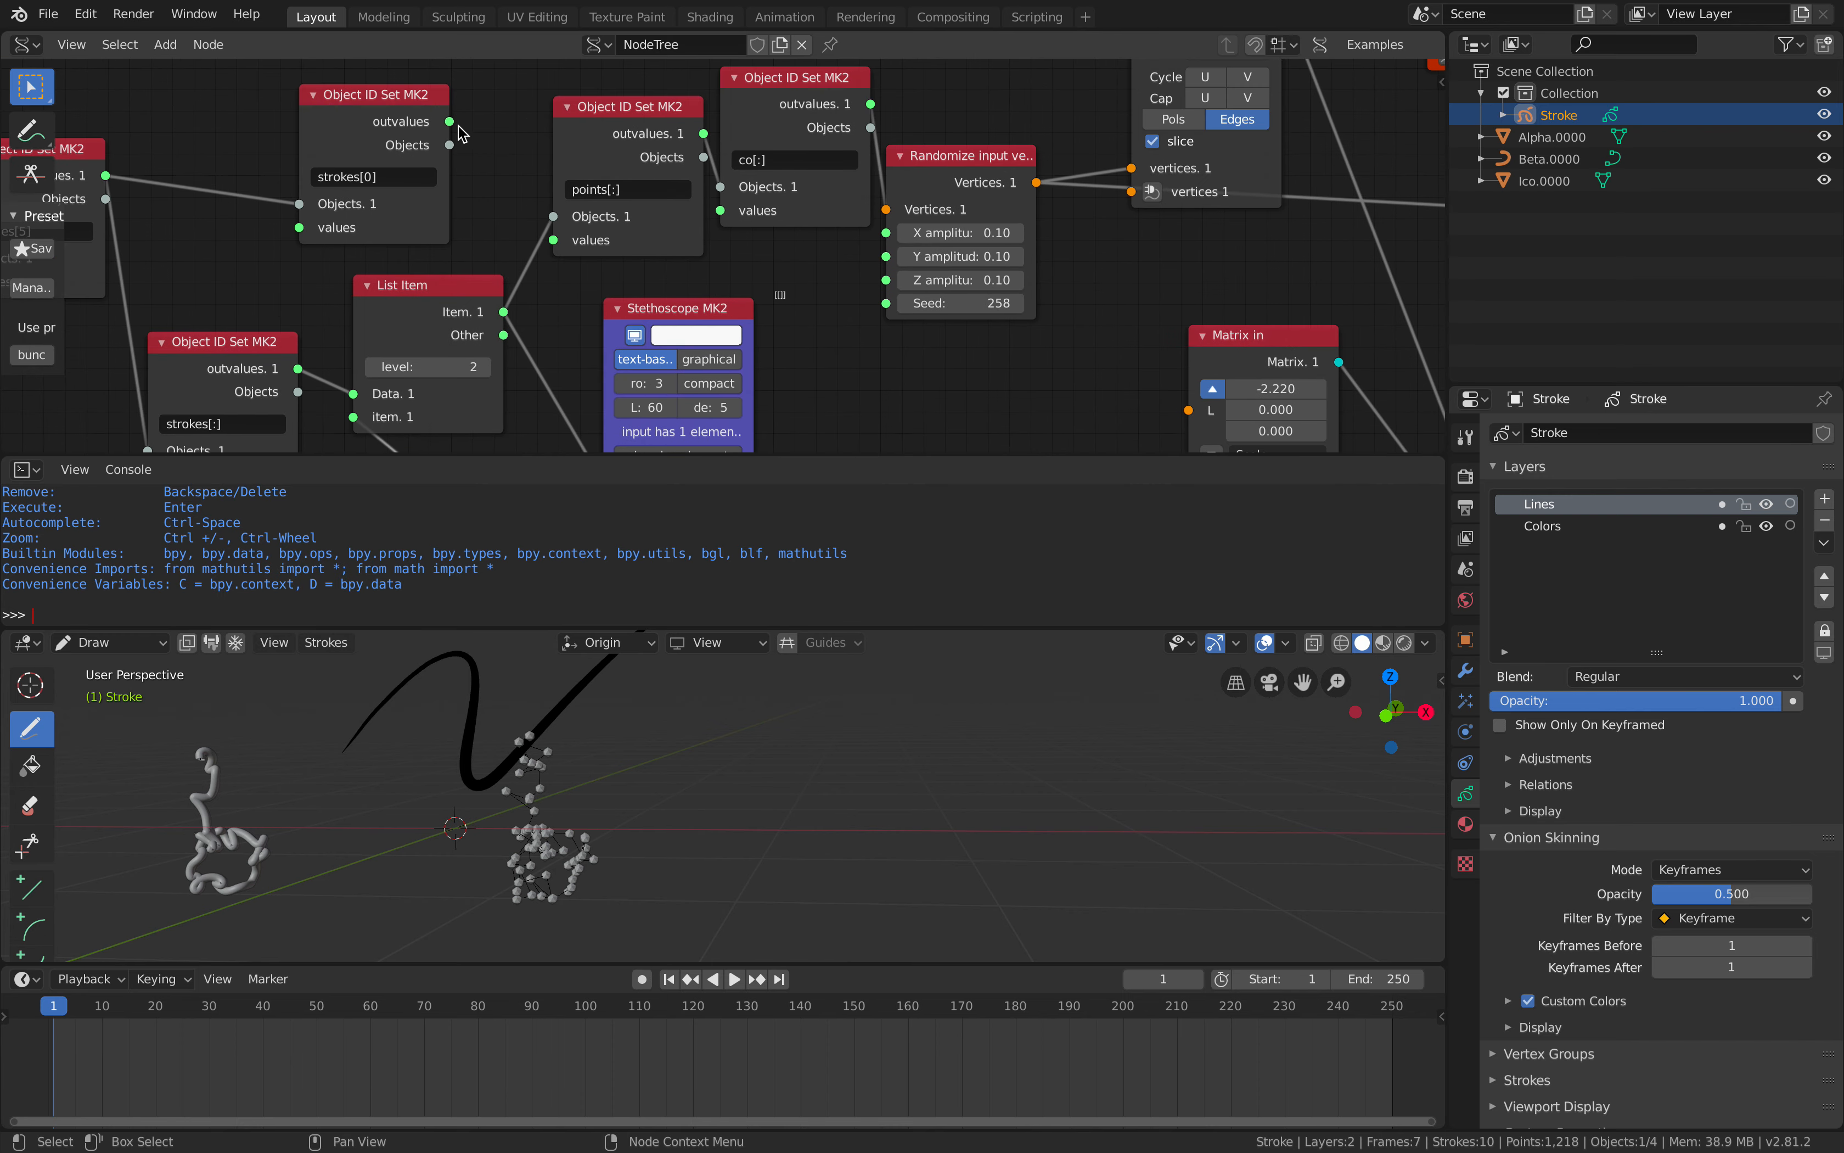
drag(451, 122, 553, 217)
mouse_move(498, 276)
middle_down()
mouse_move(501, 227)
mouse_move(571, 140)
middle_up()
middle_drag(412, 182, 408, 243)
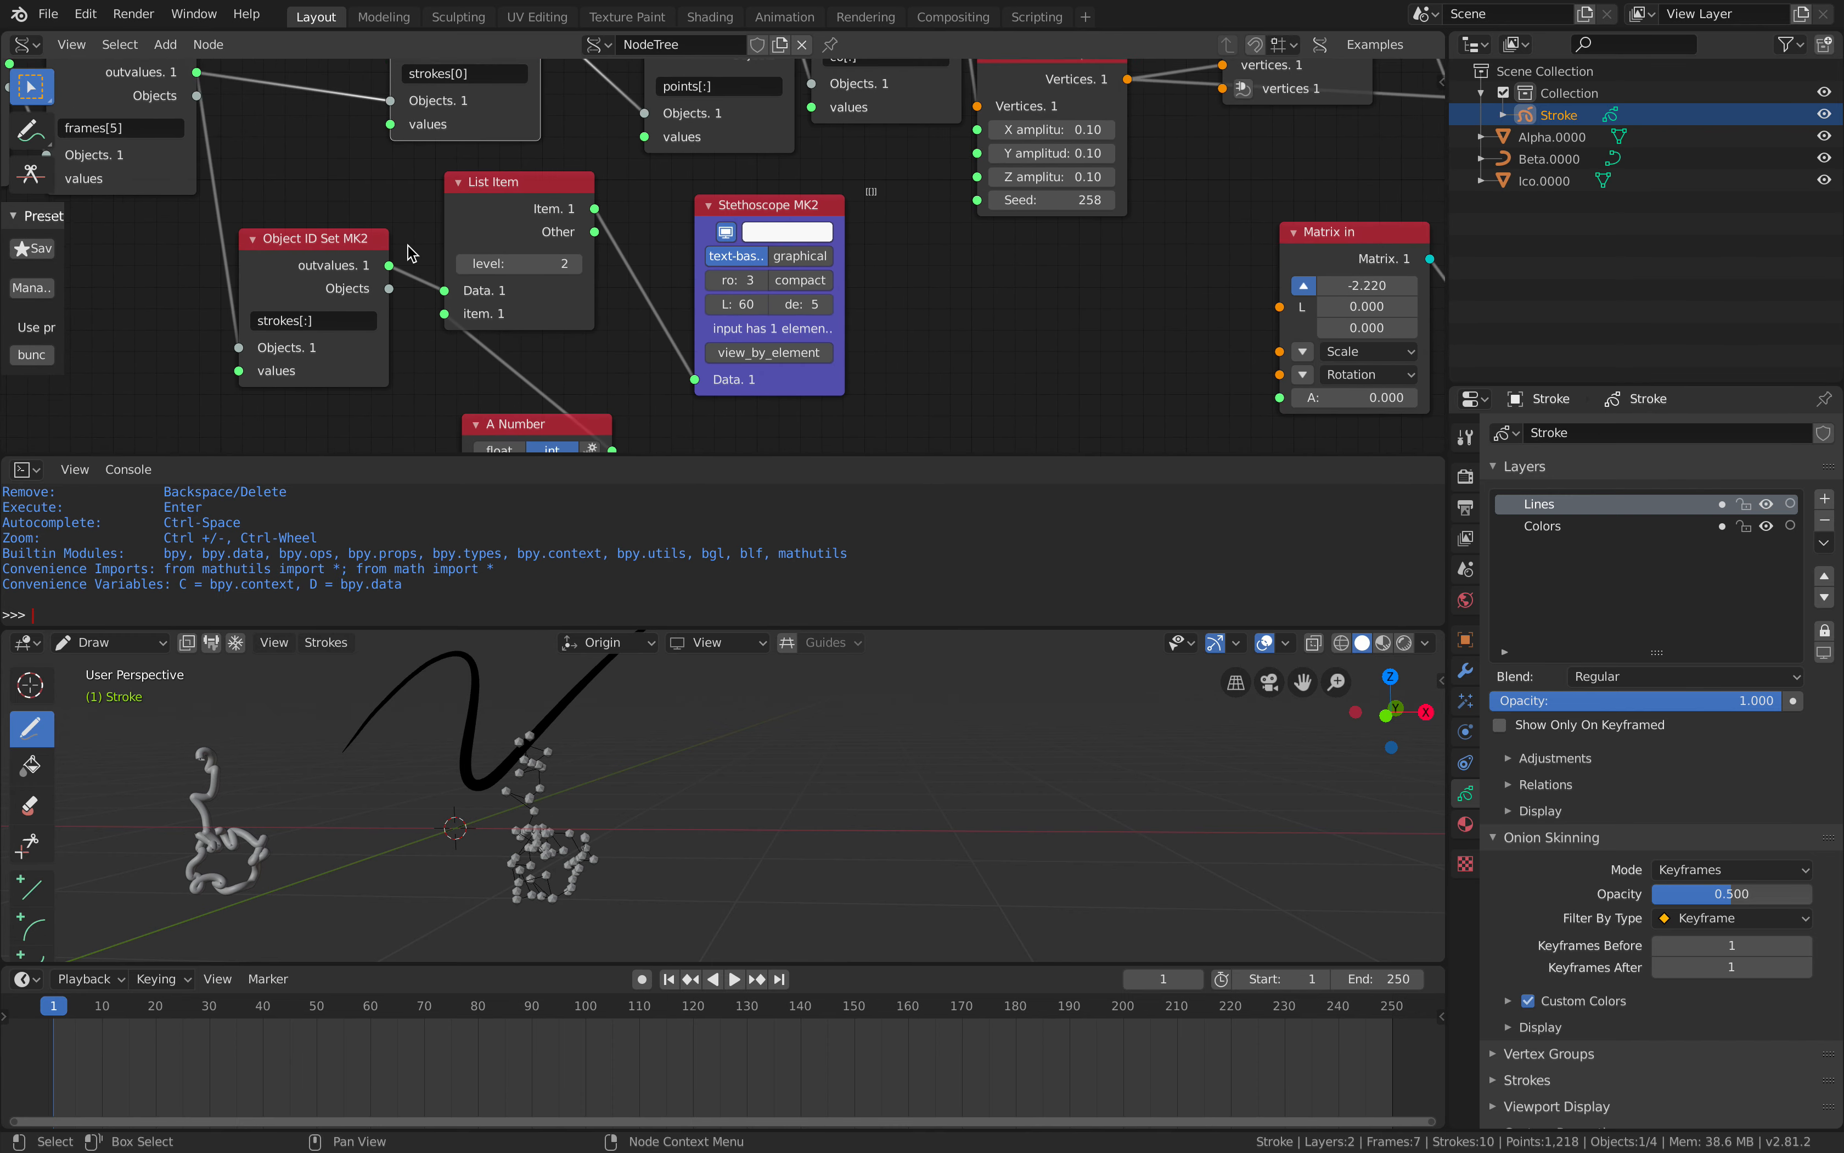
Group the strokes[:] and A Number nodes closely in front of the List Item node.
drag(357, 241, 342, 218)
drag(533, 425, 291, 365)
drag(481, 220, 476, 230)
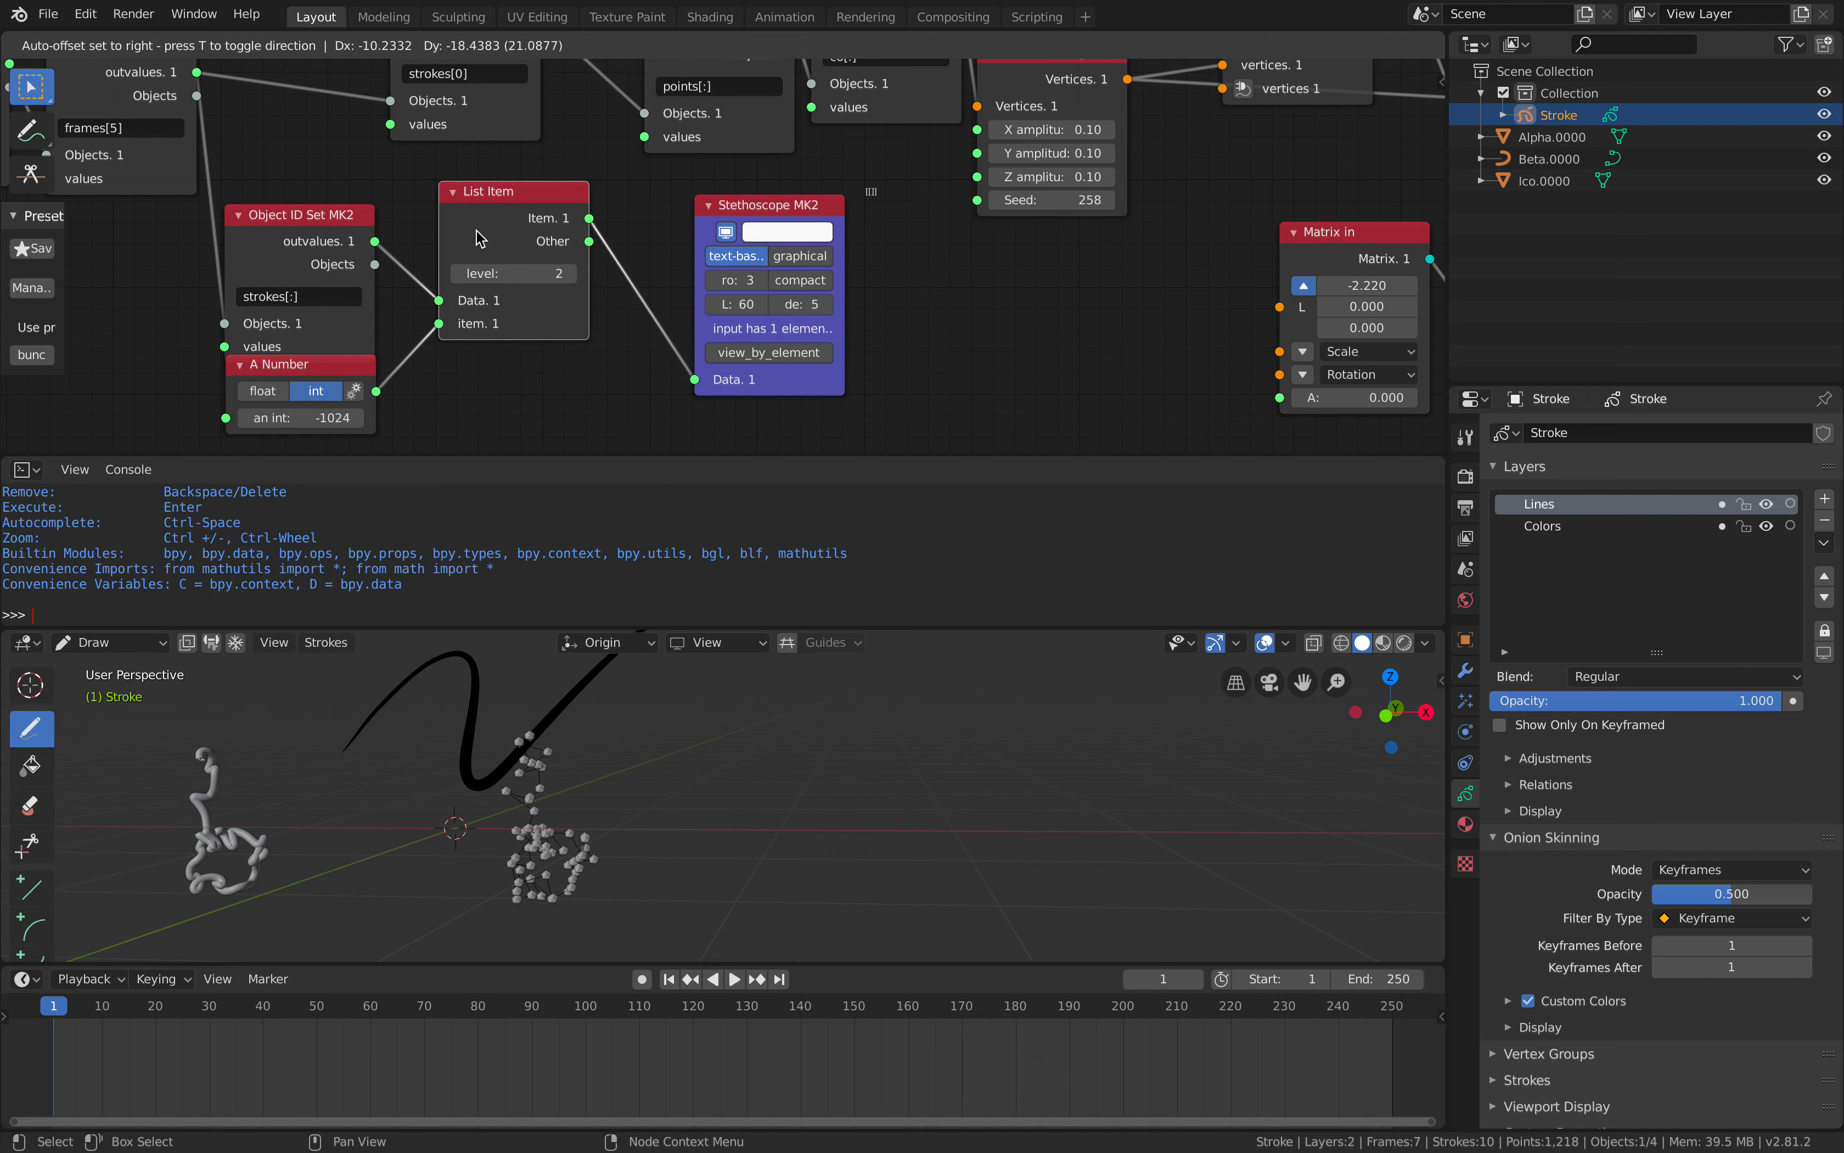
Switch the List Item node's level to 0 and back to 2, and set the A Number node's integer to 1.
click(460, 275)
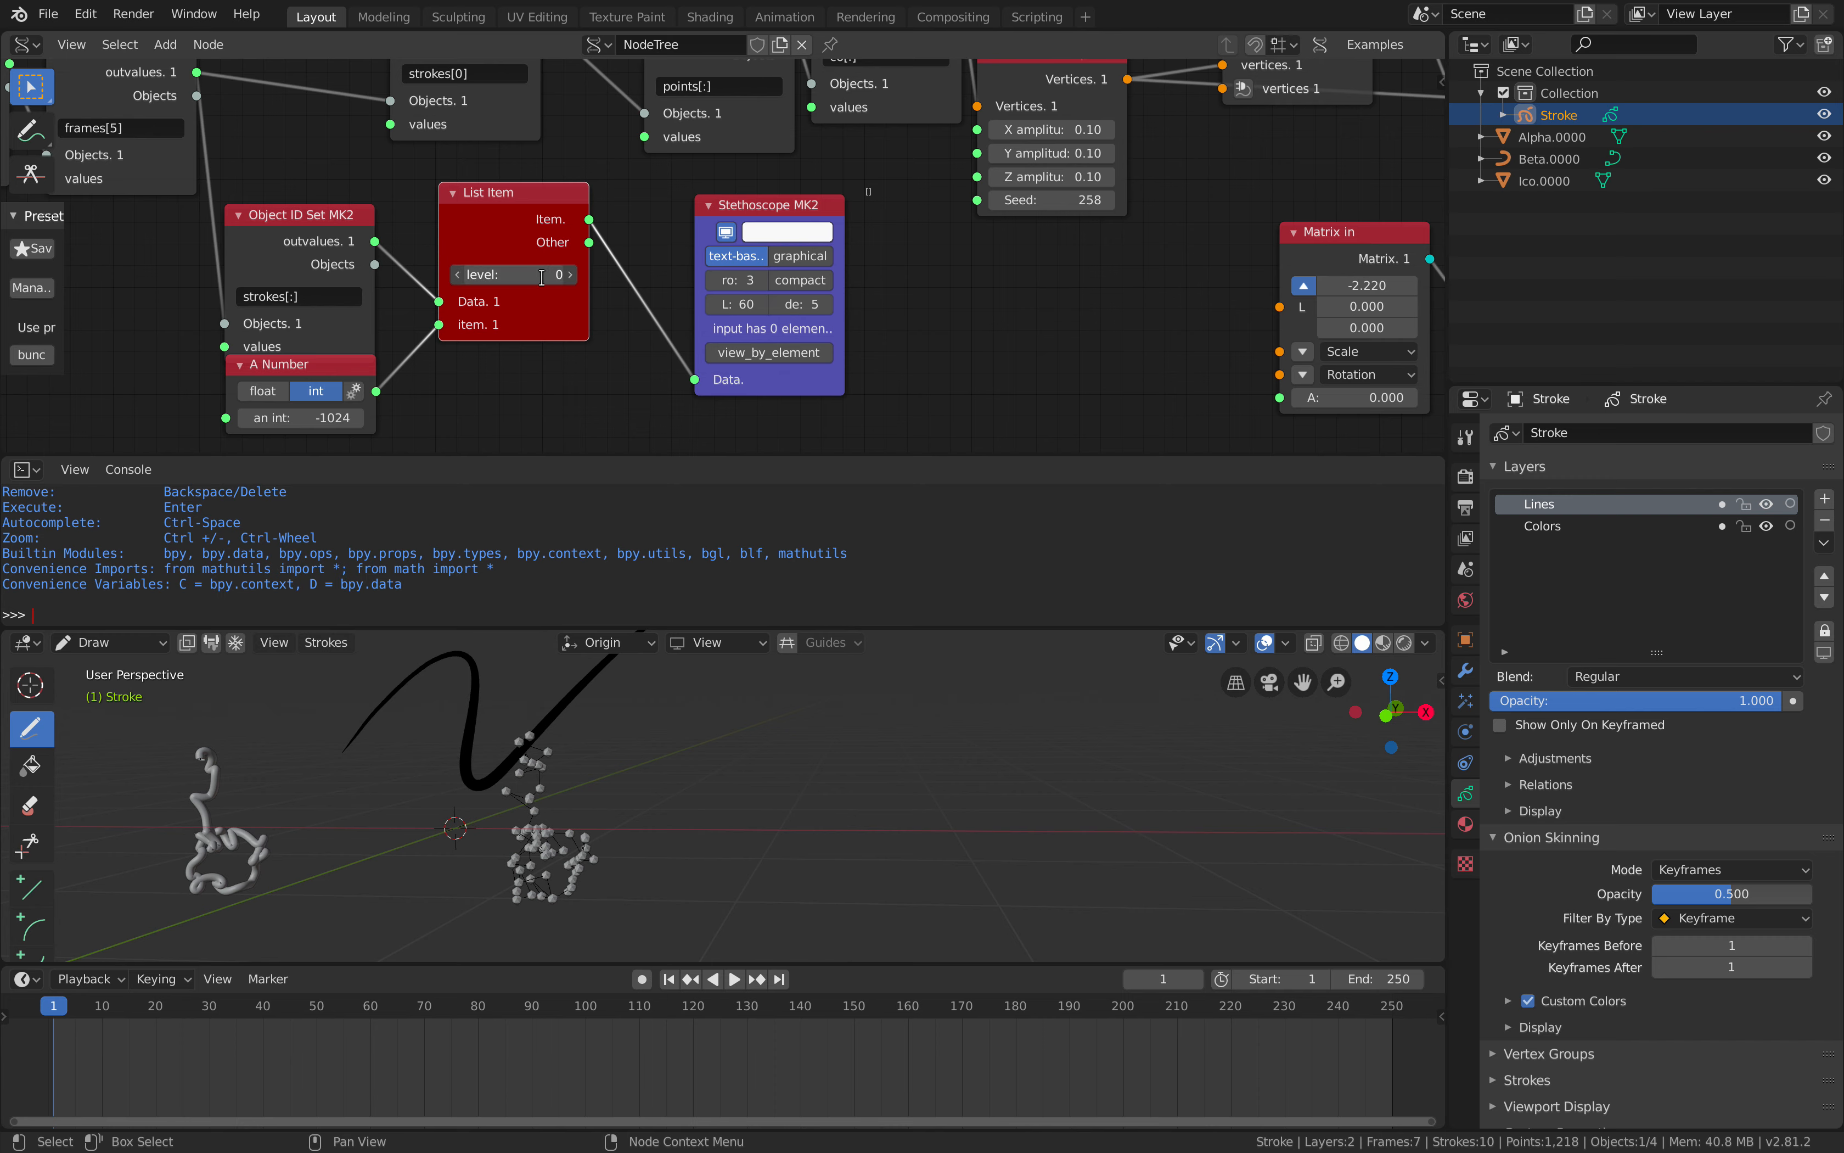
drag(541, 277, 547, 282)
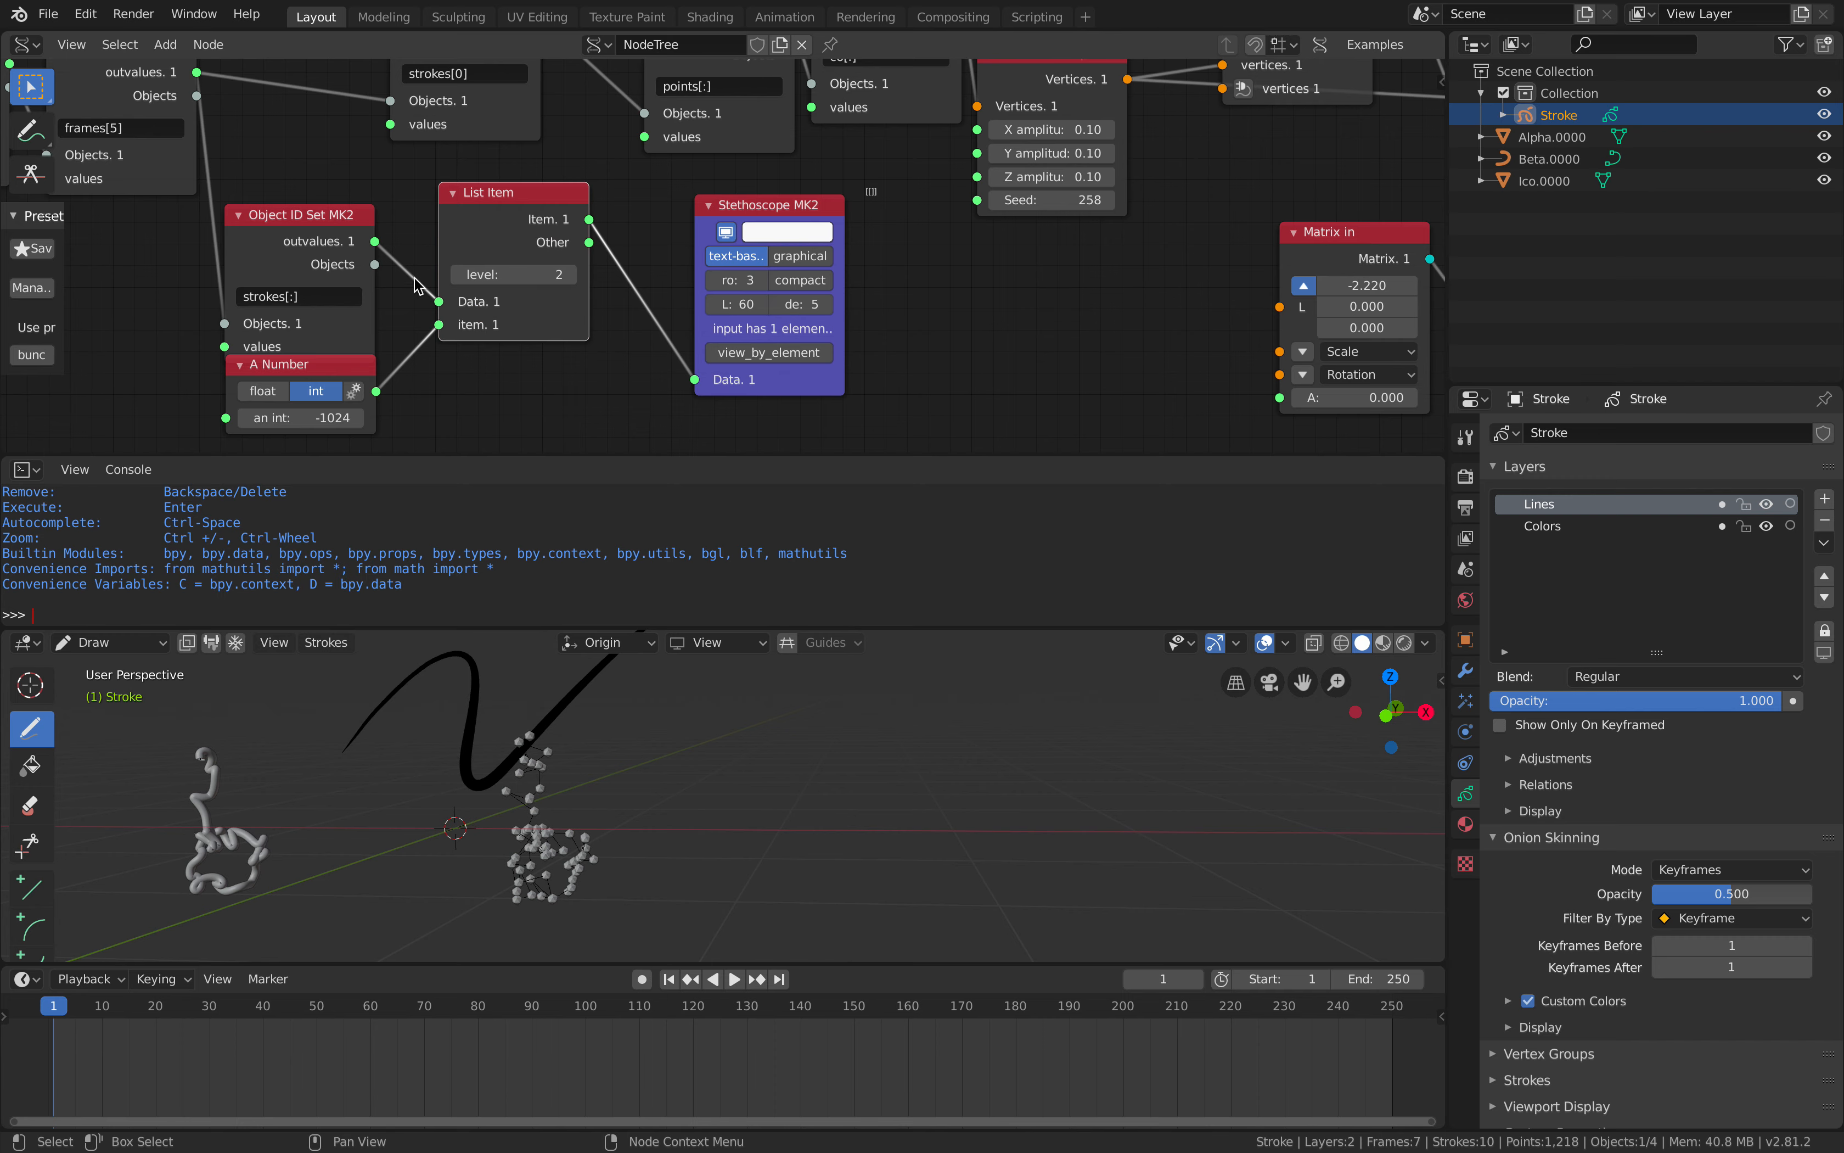
middle_drag(418, 286, 407, 238)
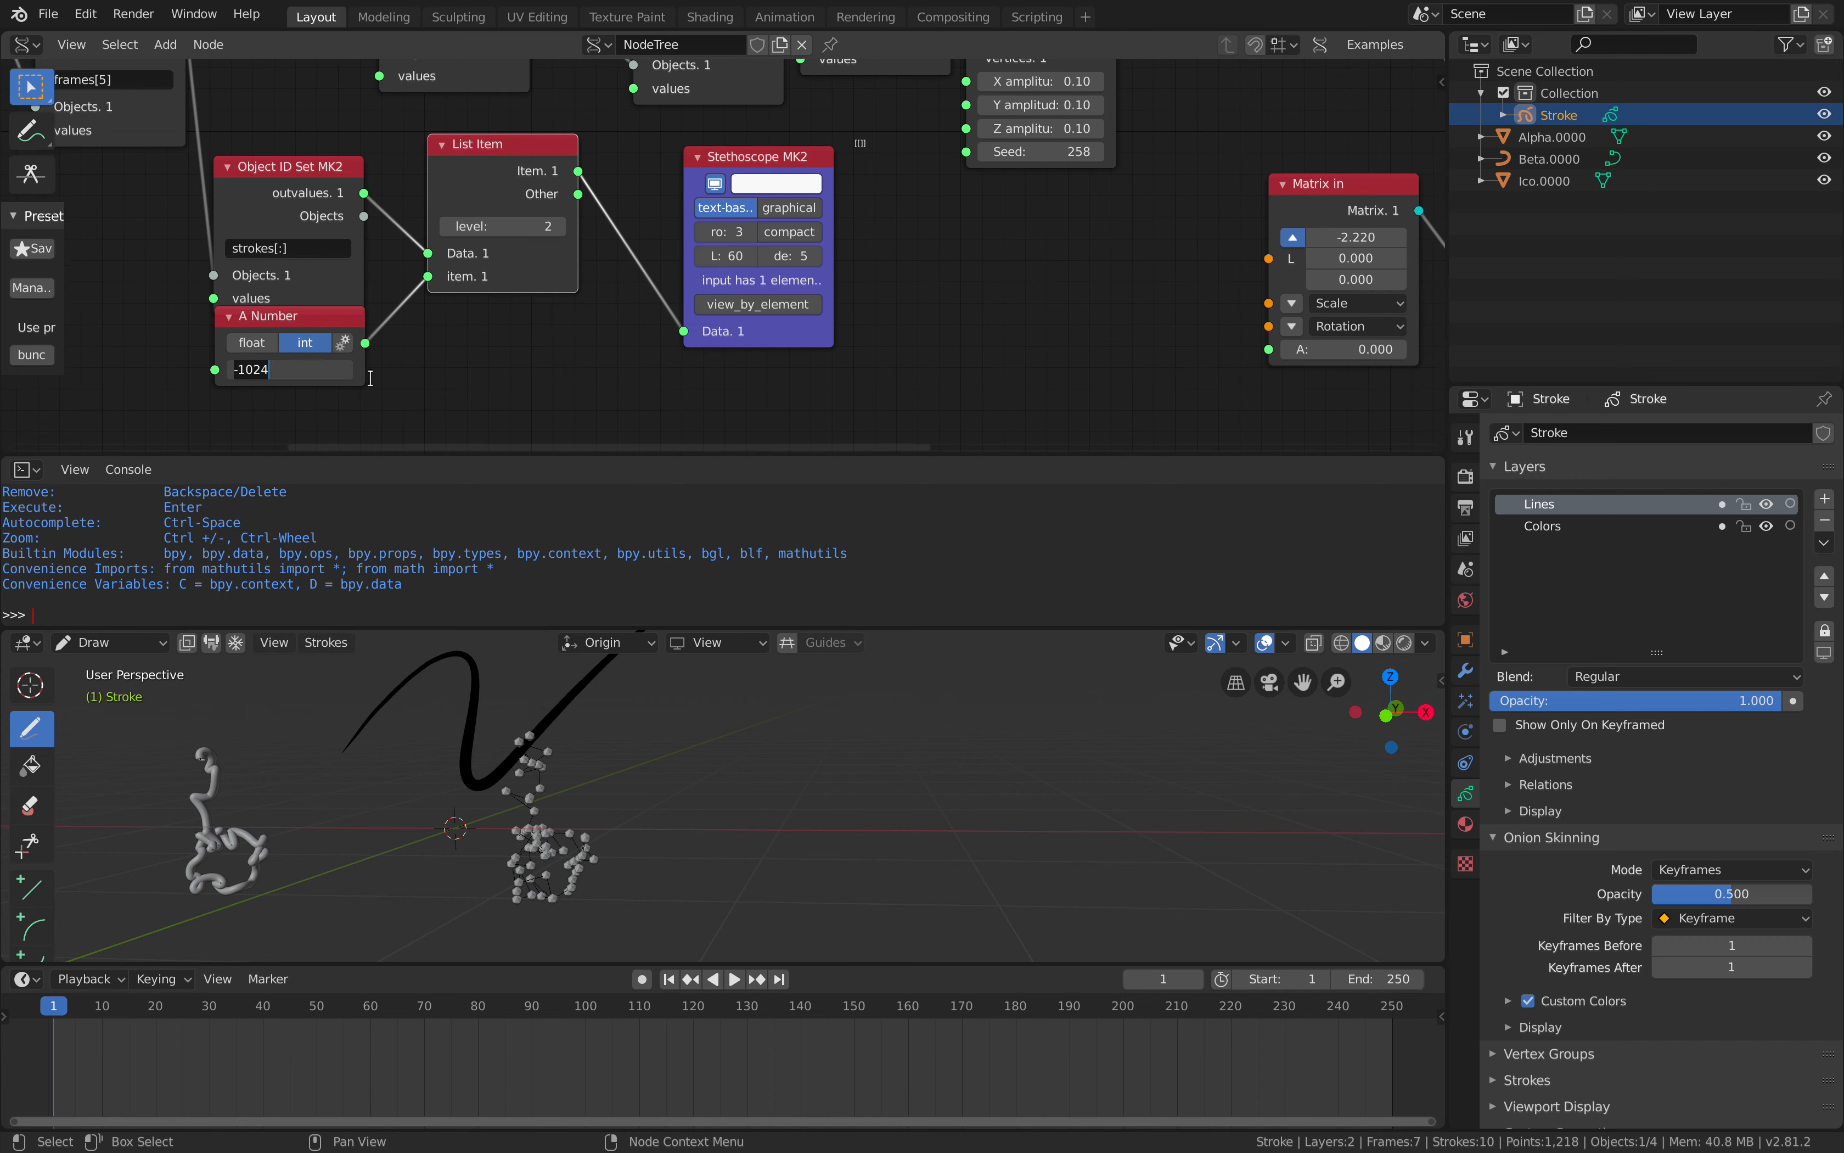
key(Escape)
middle_drag(485, 331, 453, 320)
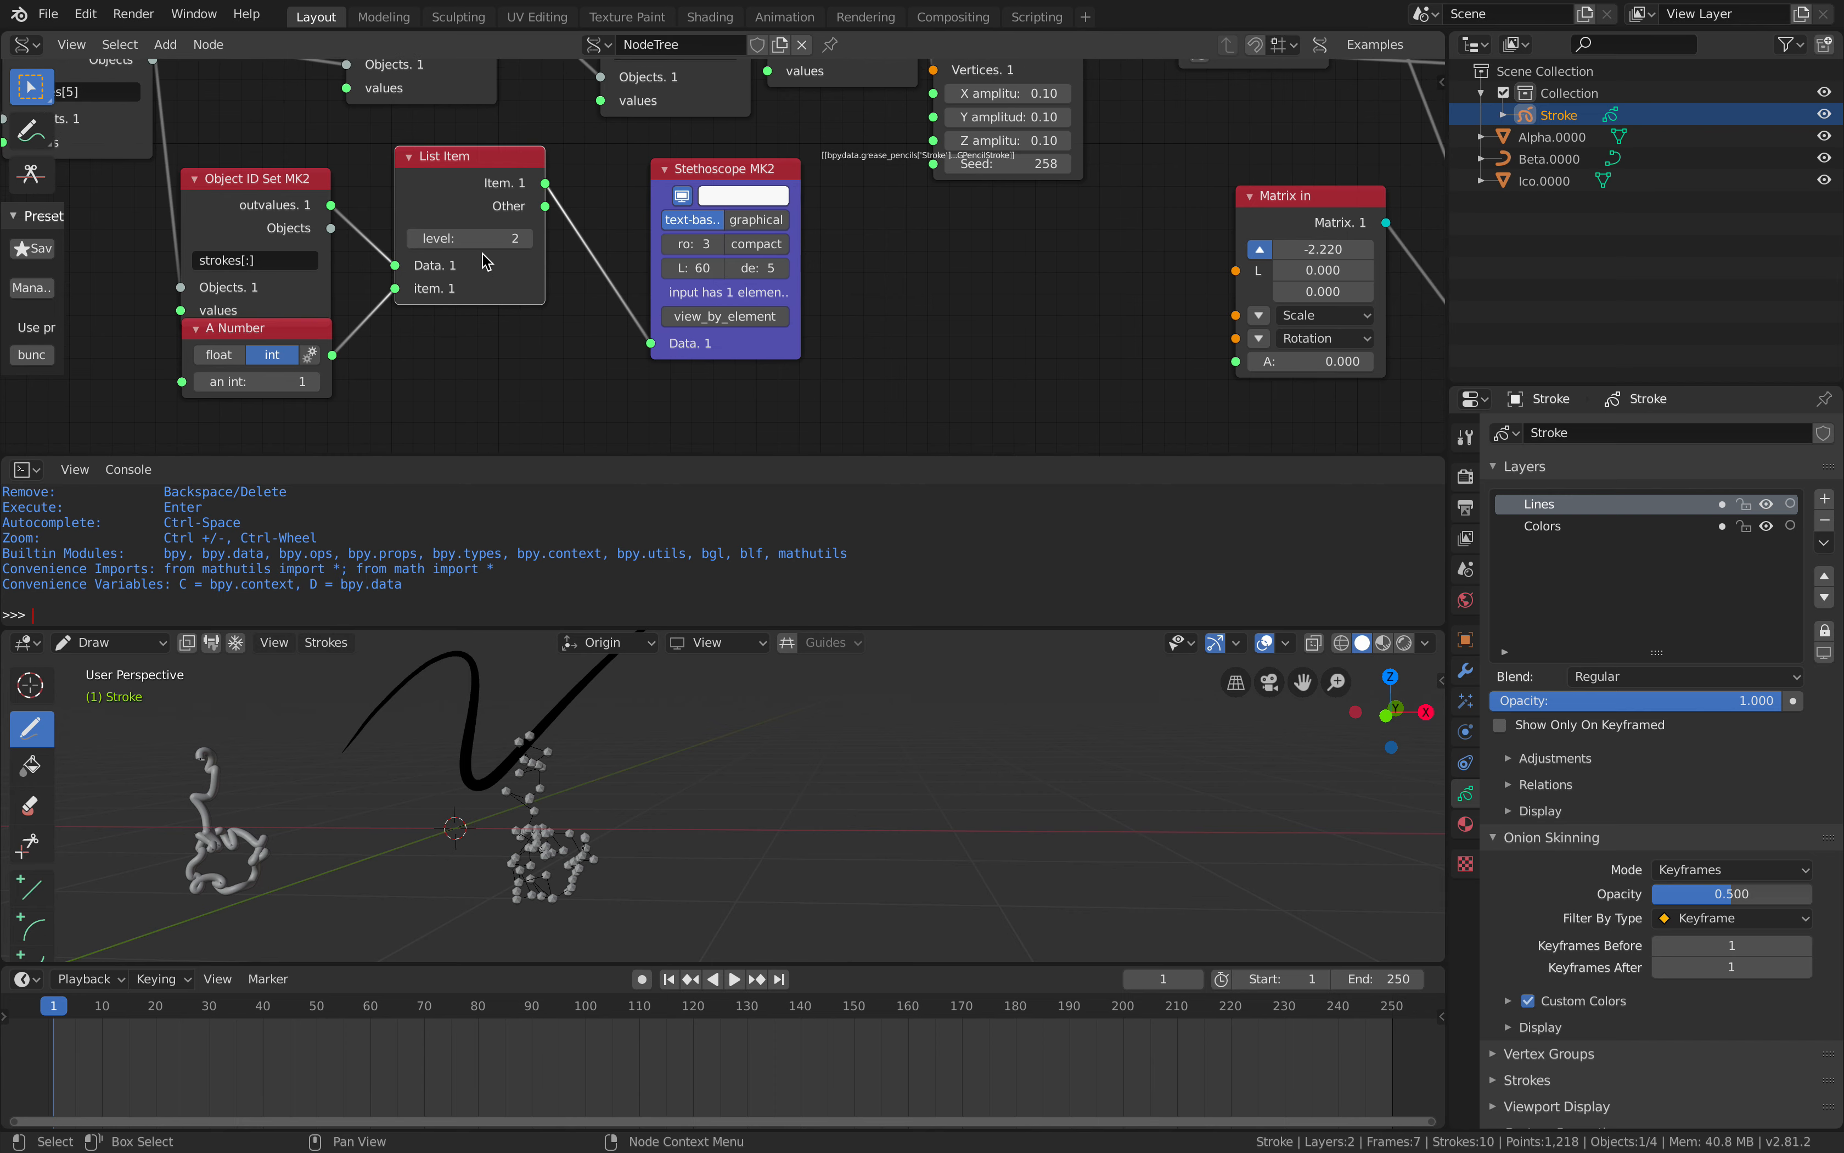
Save the blend file.
drag(473, 196, 467, 199)
middle_drag(568, 211, 453, 276)
key(ctrl+s)
Duplicate the Stethoscope MK2 node above the points[:] node and link the strokes[0] node's outvalues to the copy.
middle_drag(579, 274, 538, 399)
click(631, 352)
scroll(538, 400, down, 1)
key(shift+d)
click(456, 412)
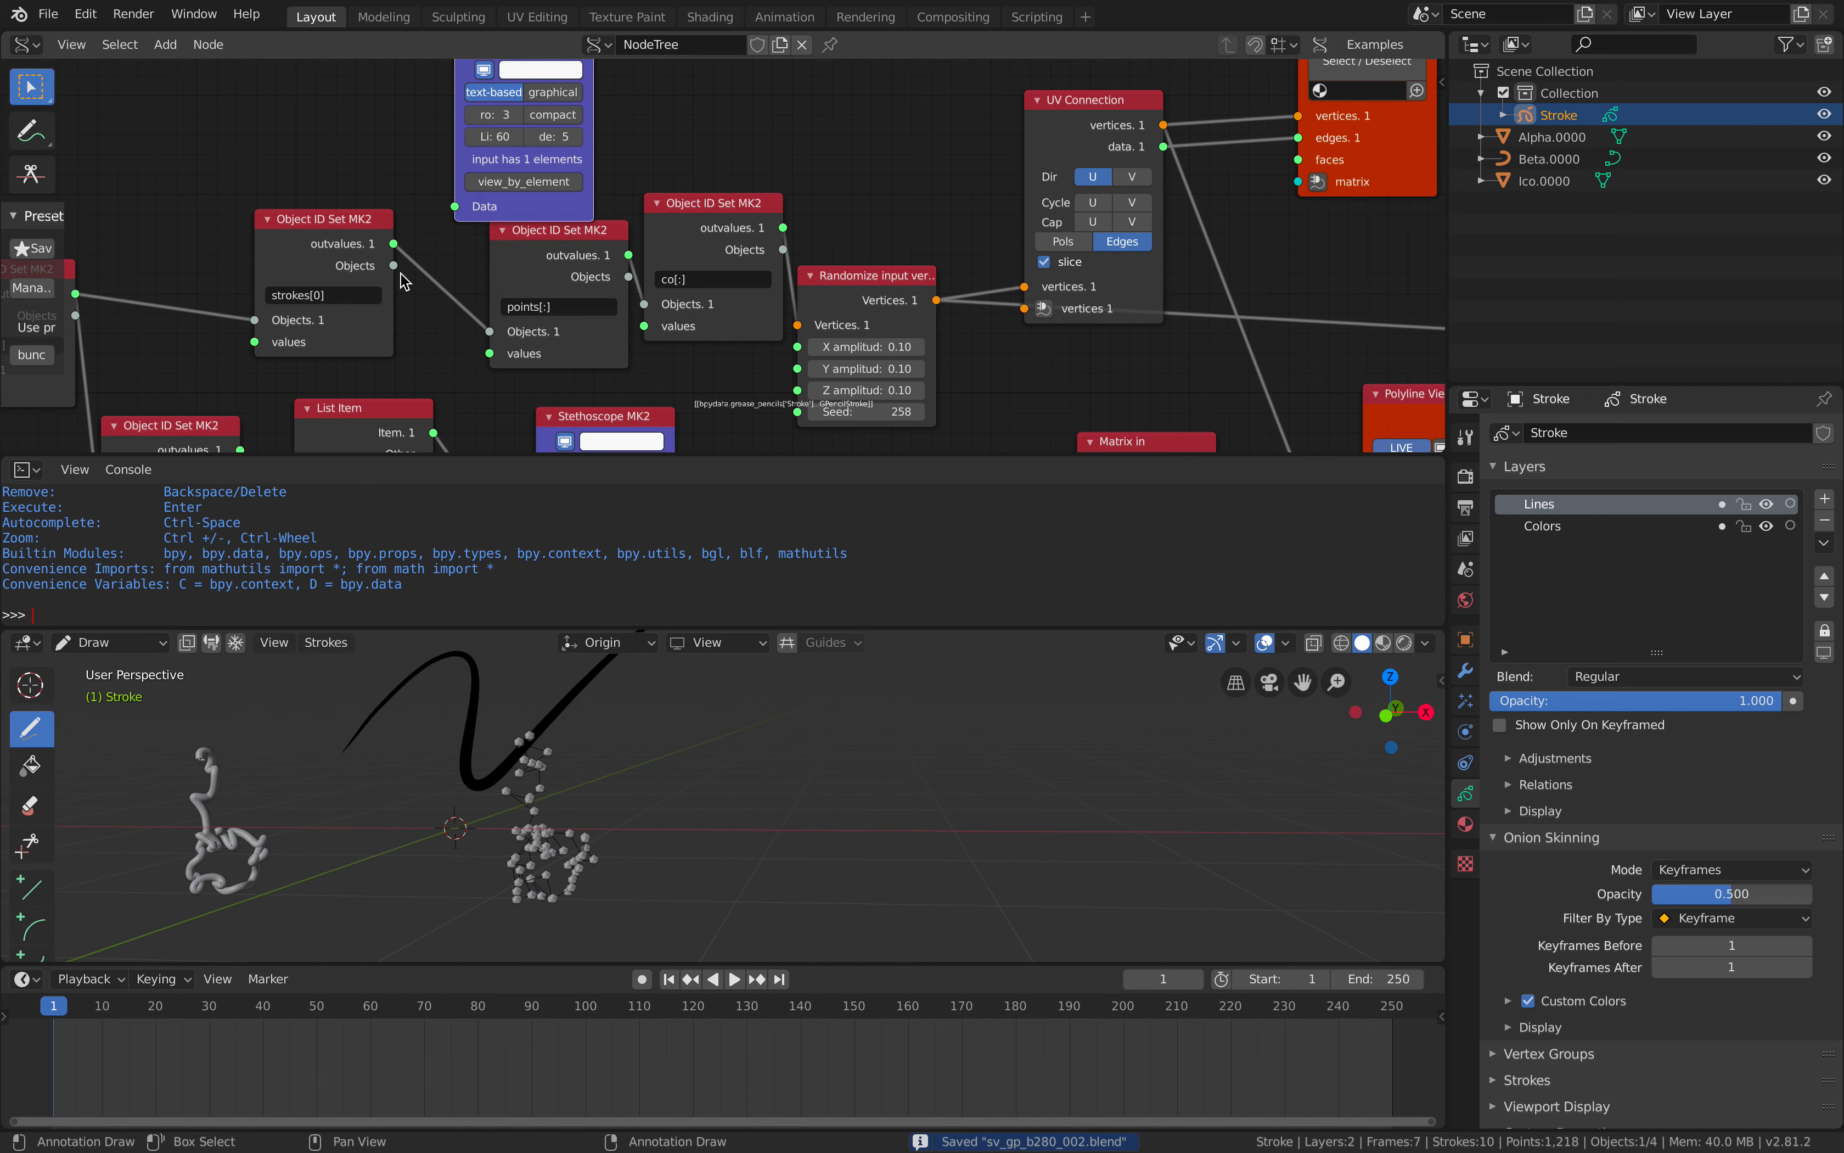
drag(395, 245, 455, 206)
Compare the data structure shown by the stethoscopes on the strokes[0] node and the List Item node.
middle_drag(456, 206, 423, 306)
scroll(533, 191, up, 1)
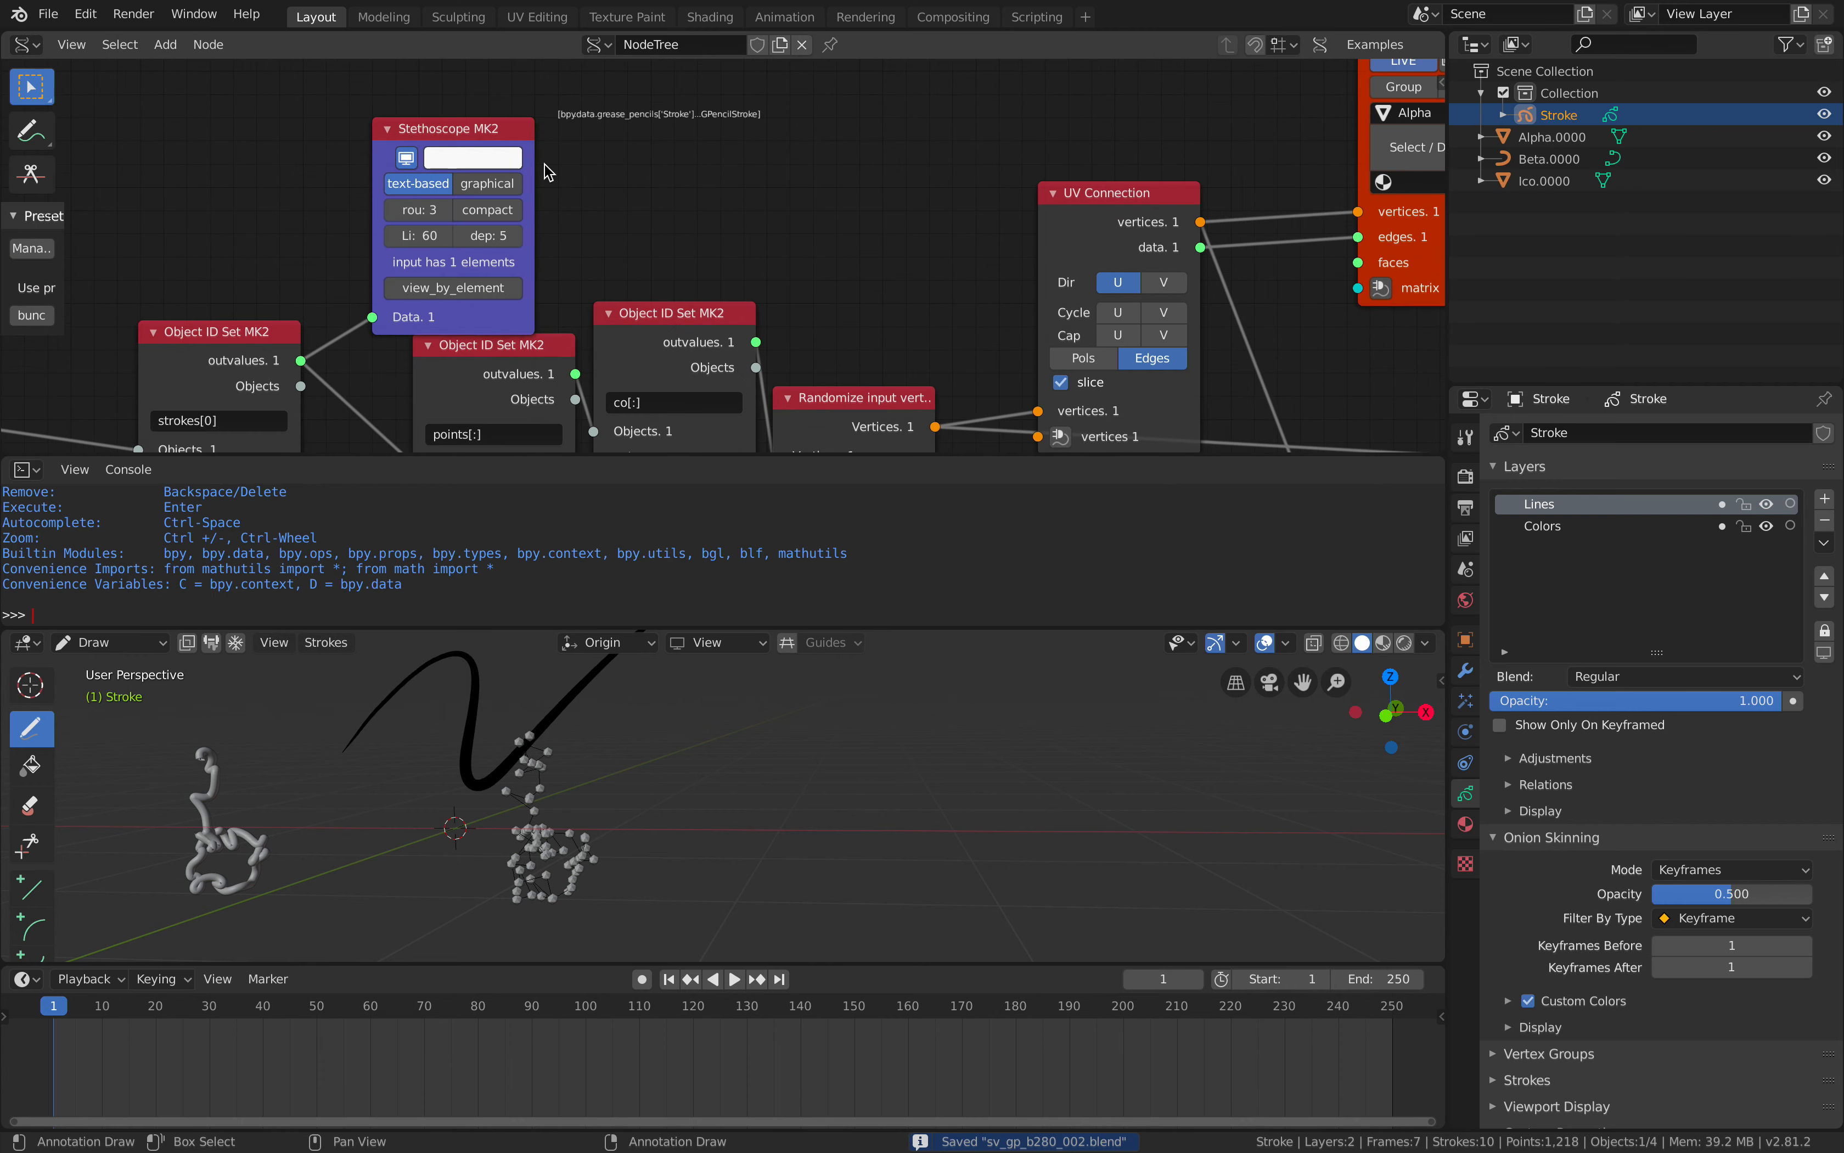
scroll(563, 141, up, 1)
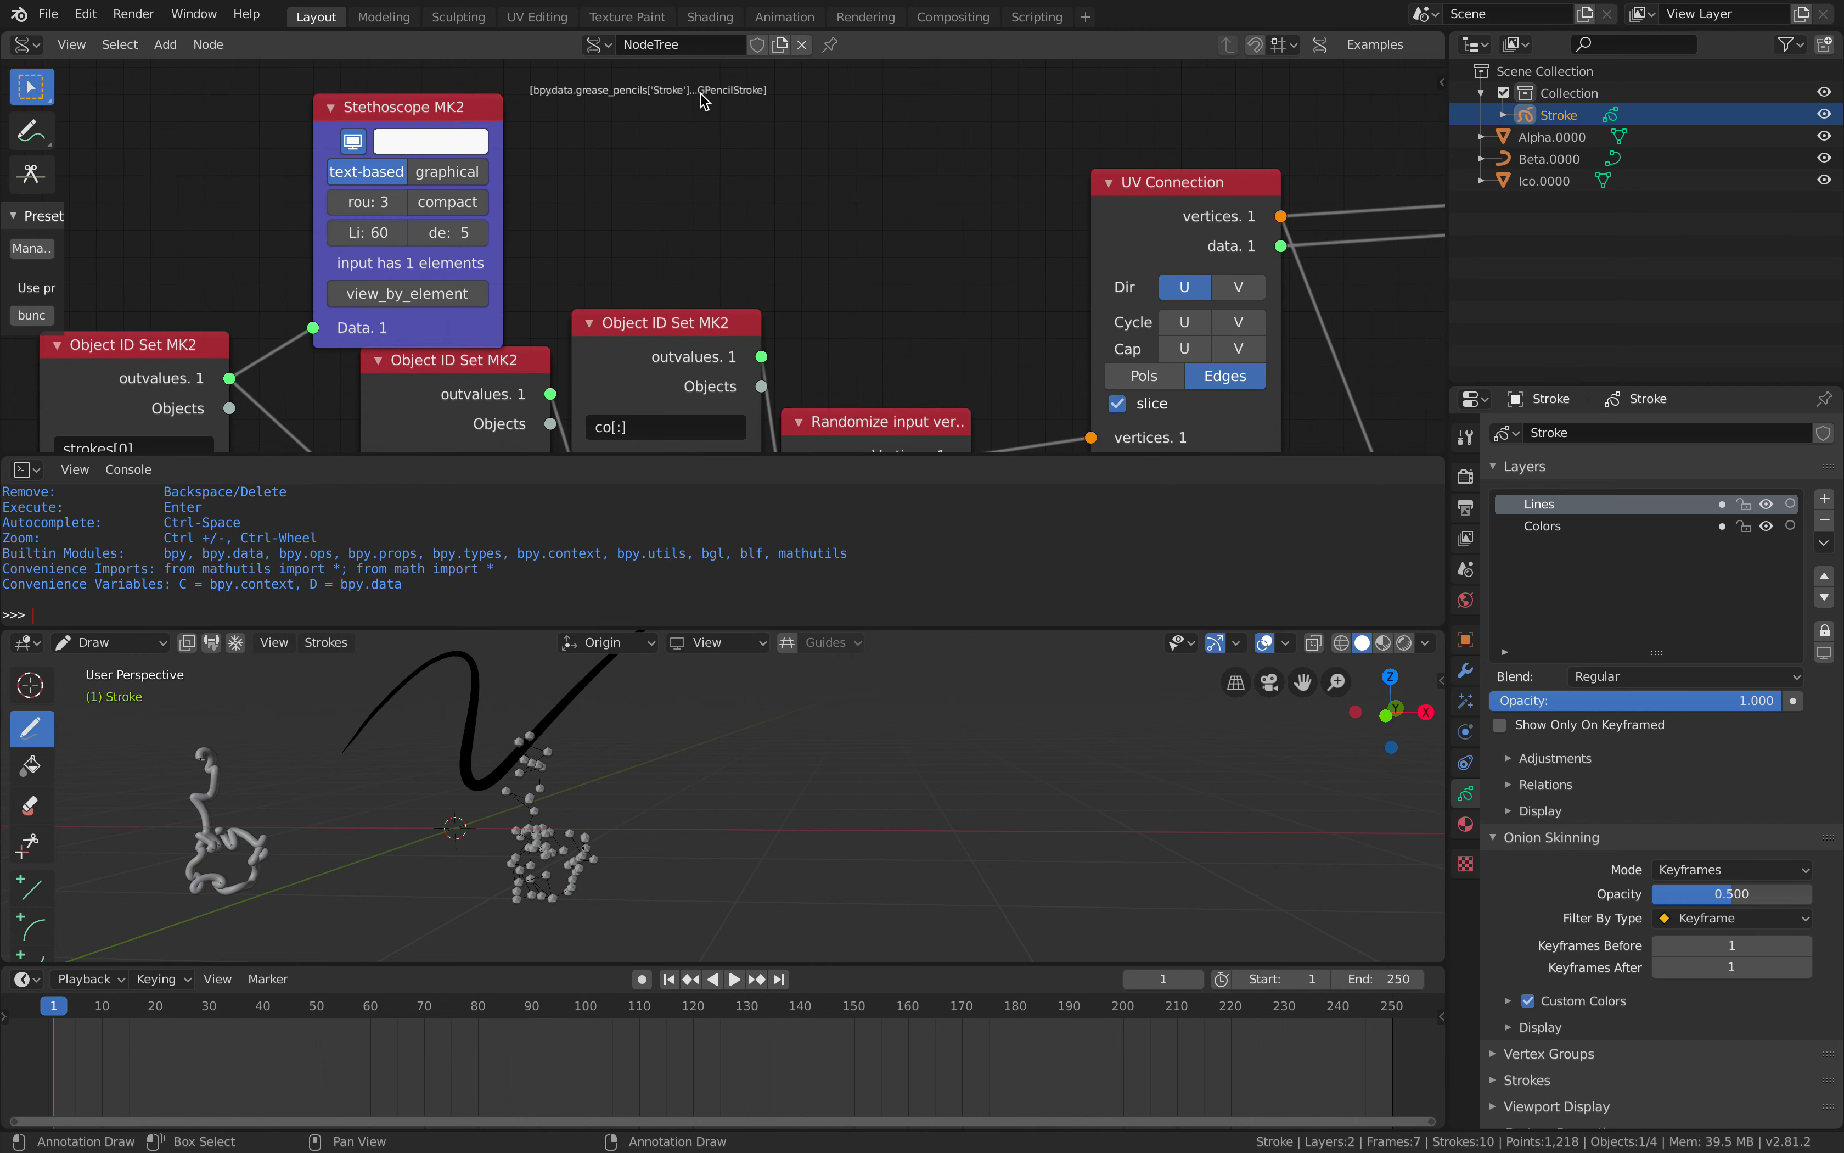
scroll(622, 222, down, 4)
middle_drag(566, 306, 570, 59)
scroll(770, 331, up, 5)
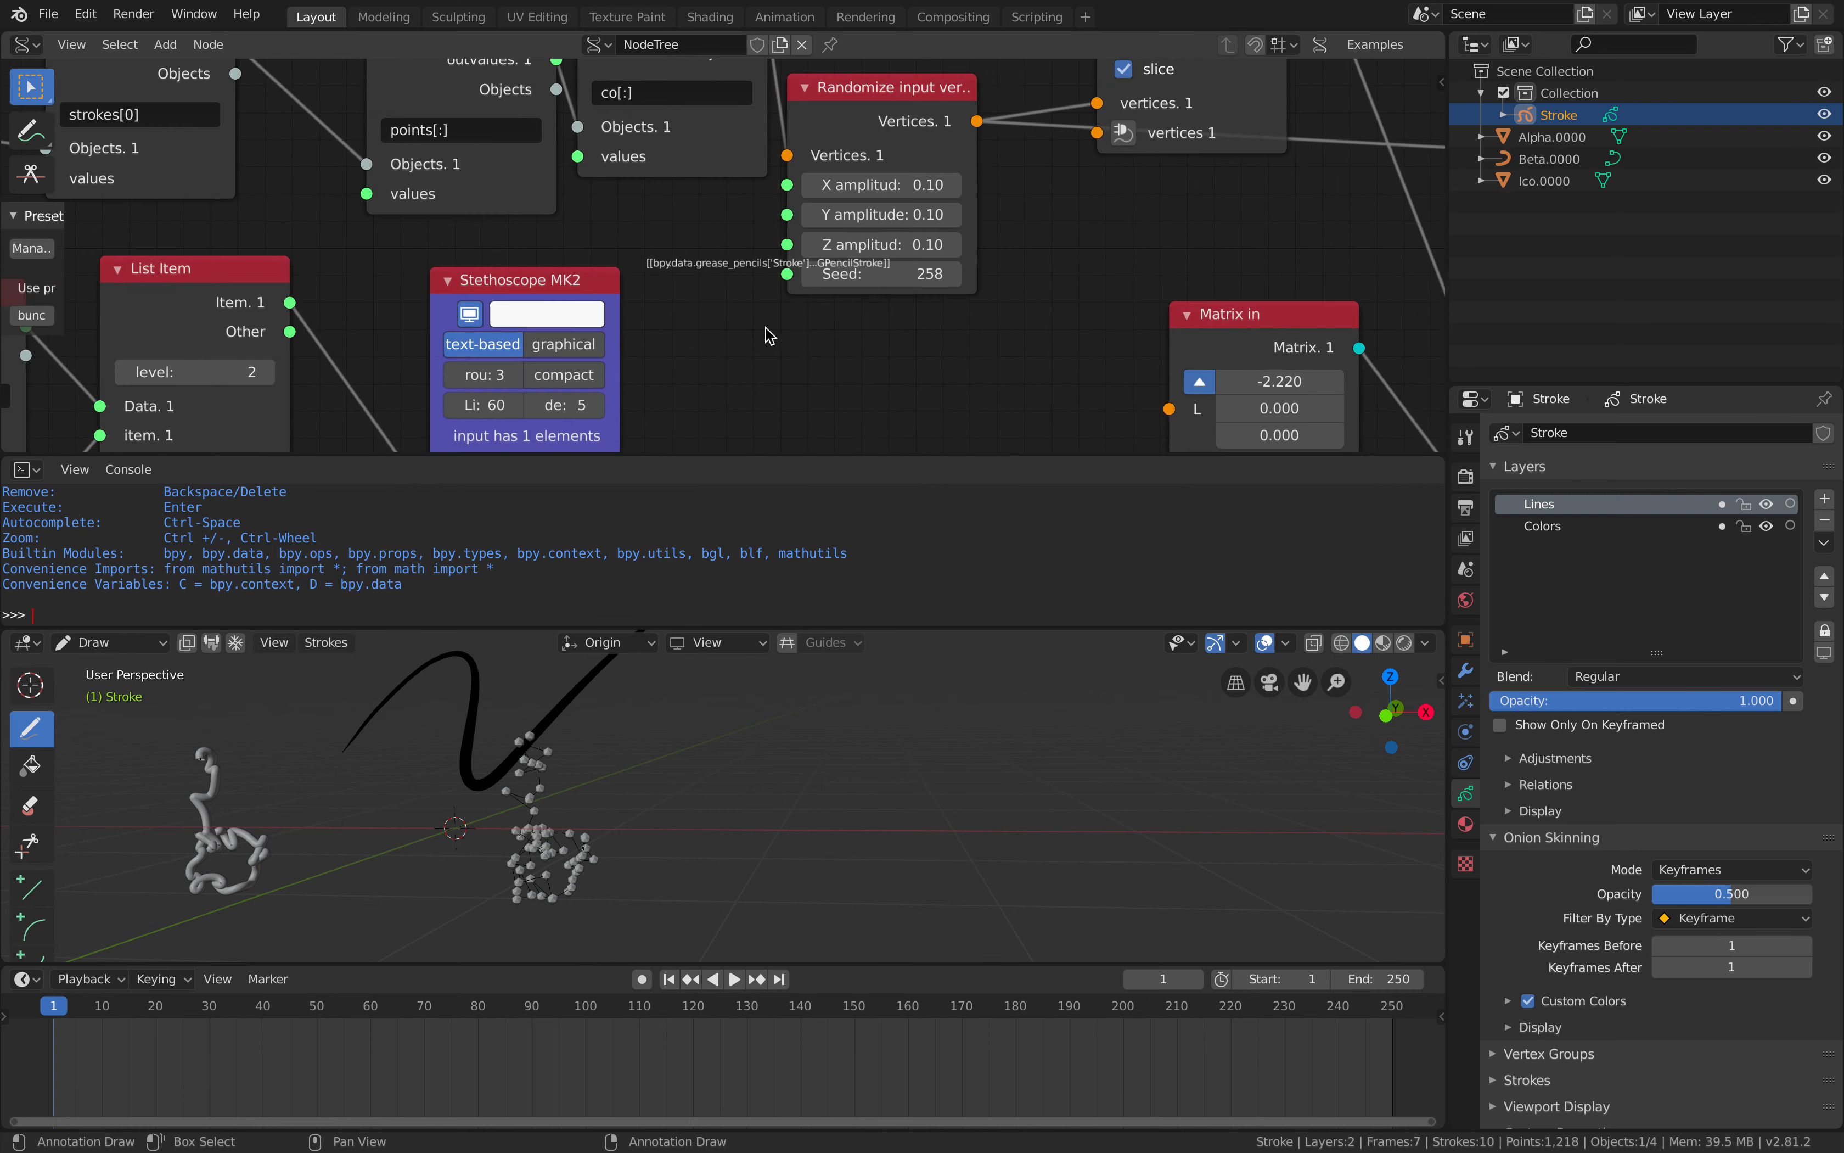
scroll(671, 276, down, 3)
middle_drag(594, 293, 700, 217)
middle_drag(530, 256, 553, 342)
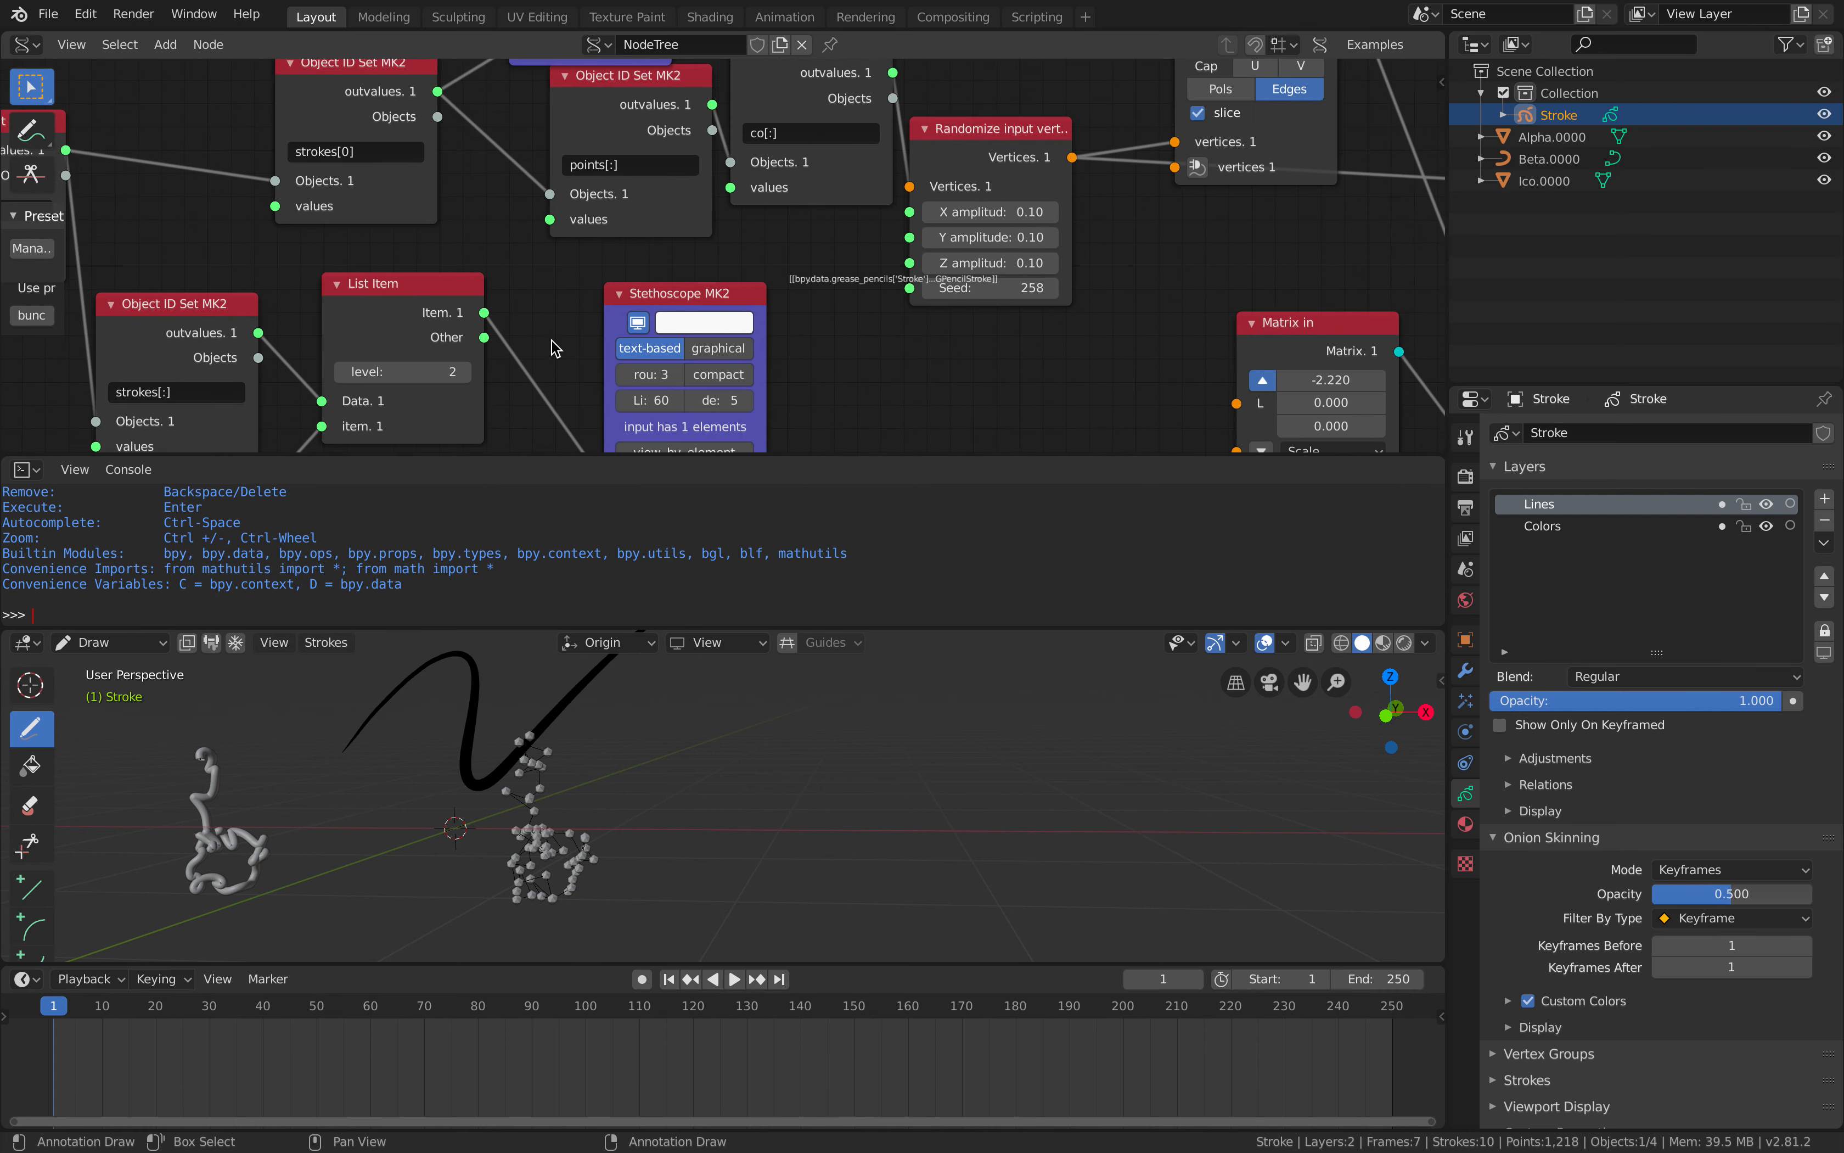
Link the List Item node's Item output to the points[:] node's Objects input.
scroll(526, 330, down, 1)
drag(502, 310, 564, 199)
middle_drag(475, 391, 512, 308)
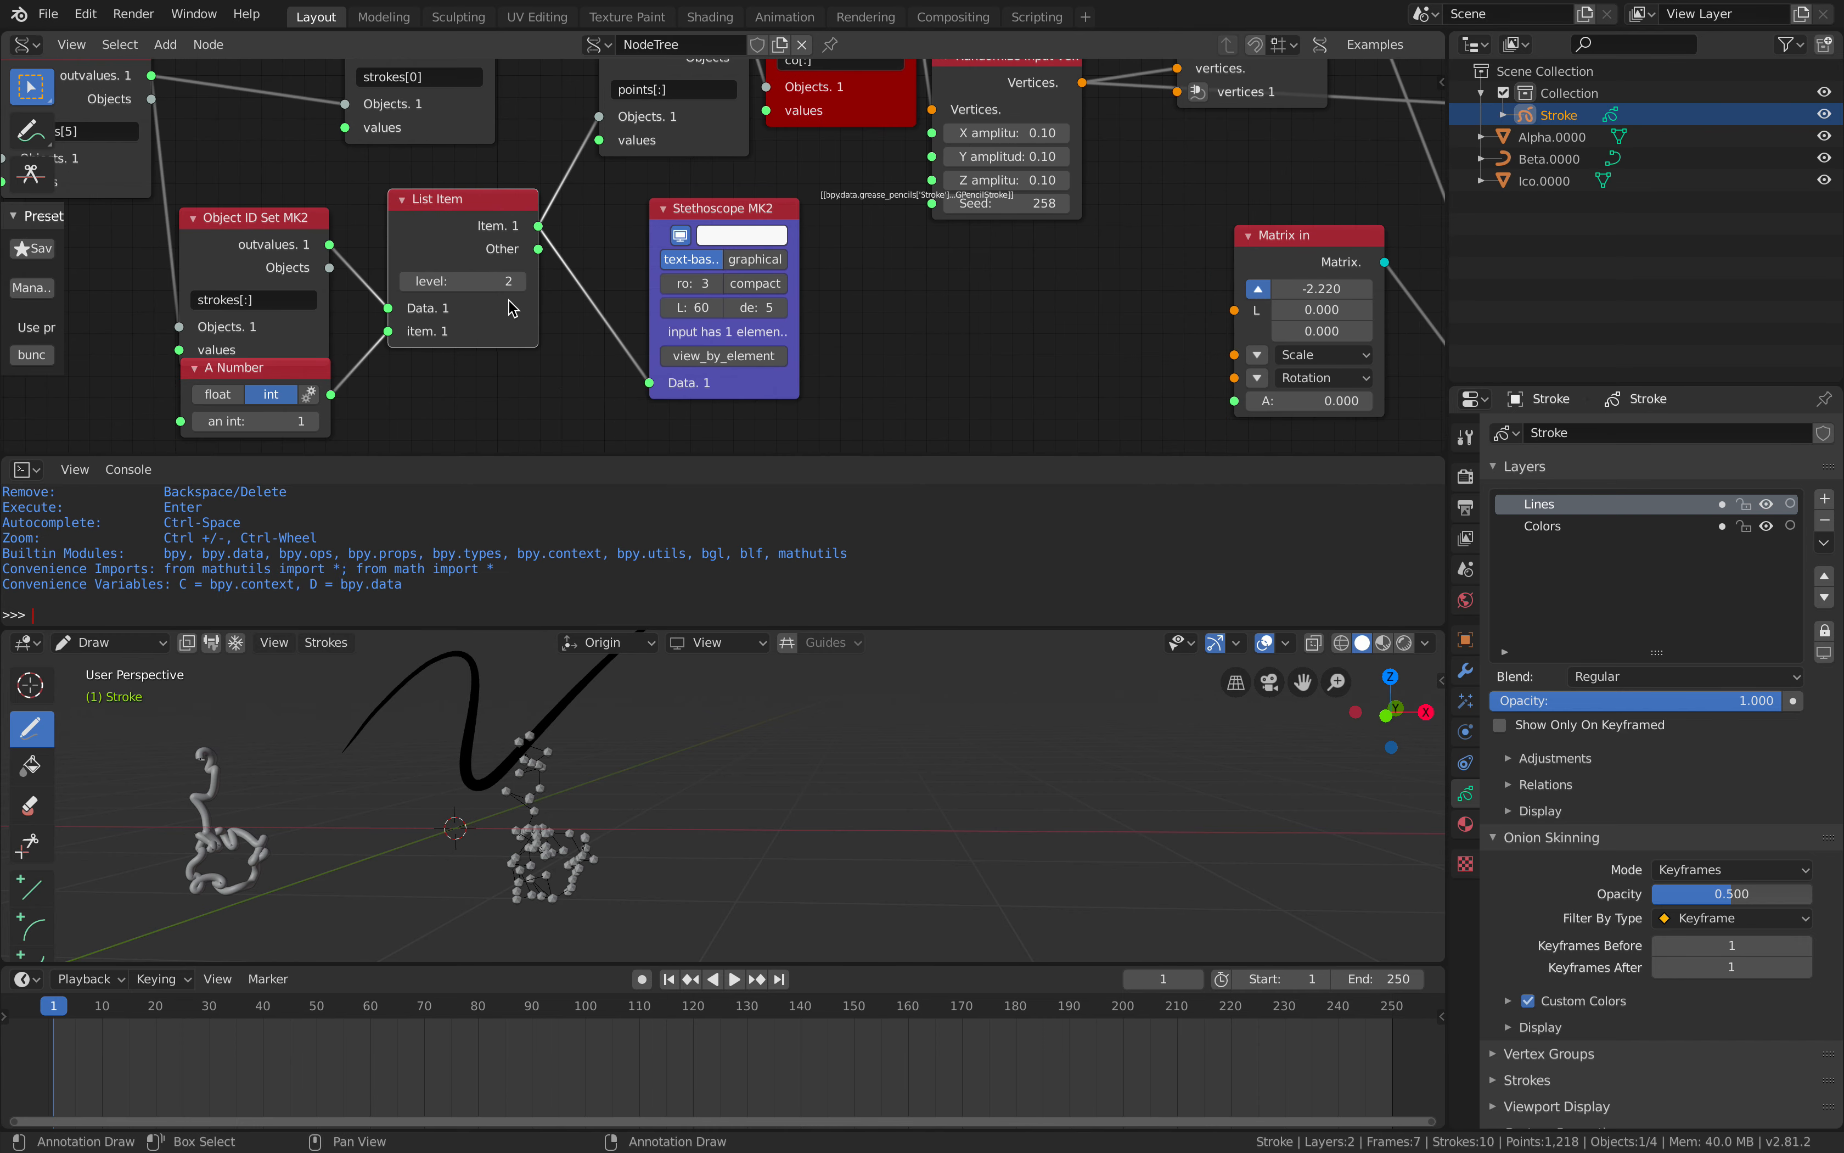
Try the List Item node at level 1 and return it to level 2.
drag(524, 282, 561, 326)
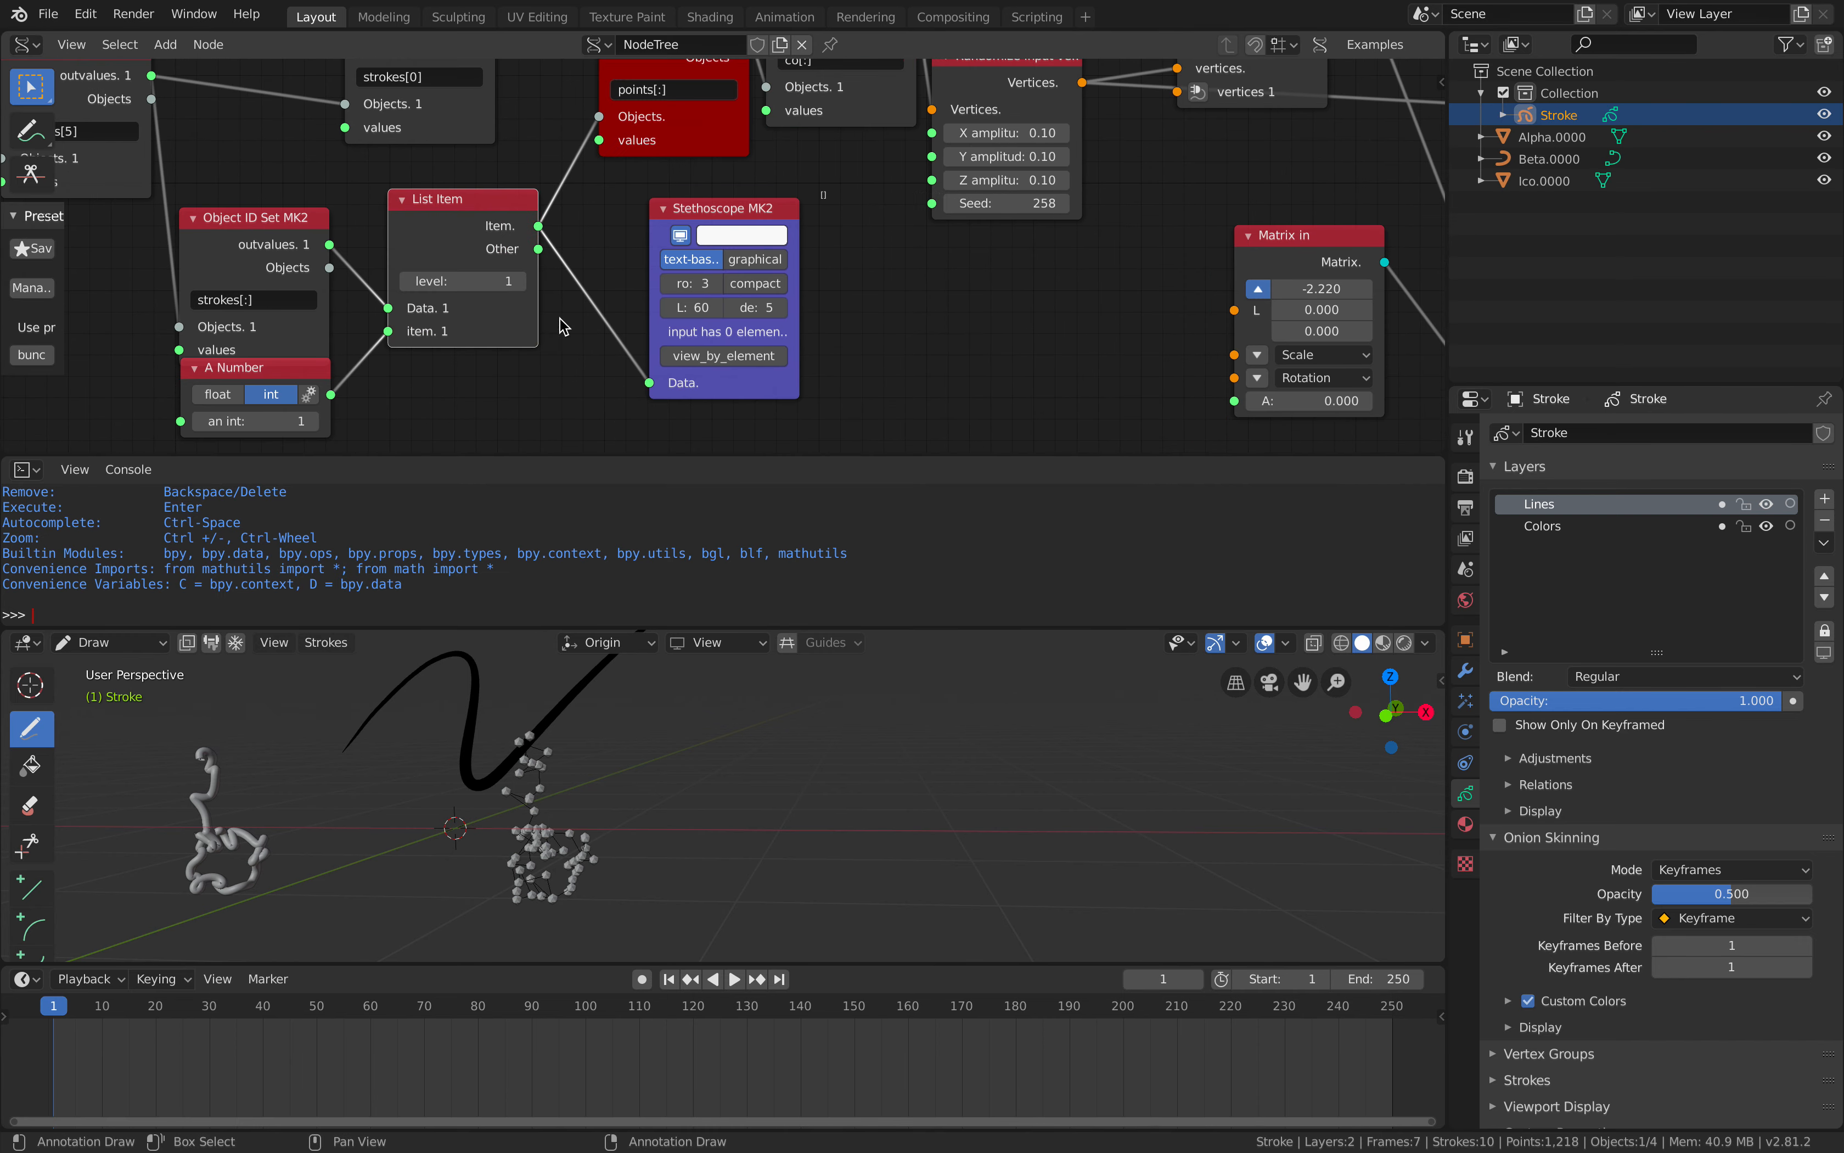
text(2)
key(Return)
click(407, 282)
drag(485, 274, 536, 296)
key(Return)
key(Return)
Set the A Number node's integer to 4.
middle_drag(352, 410, 386, 332)
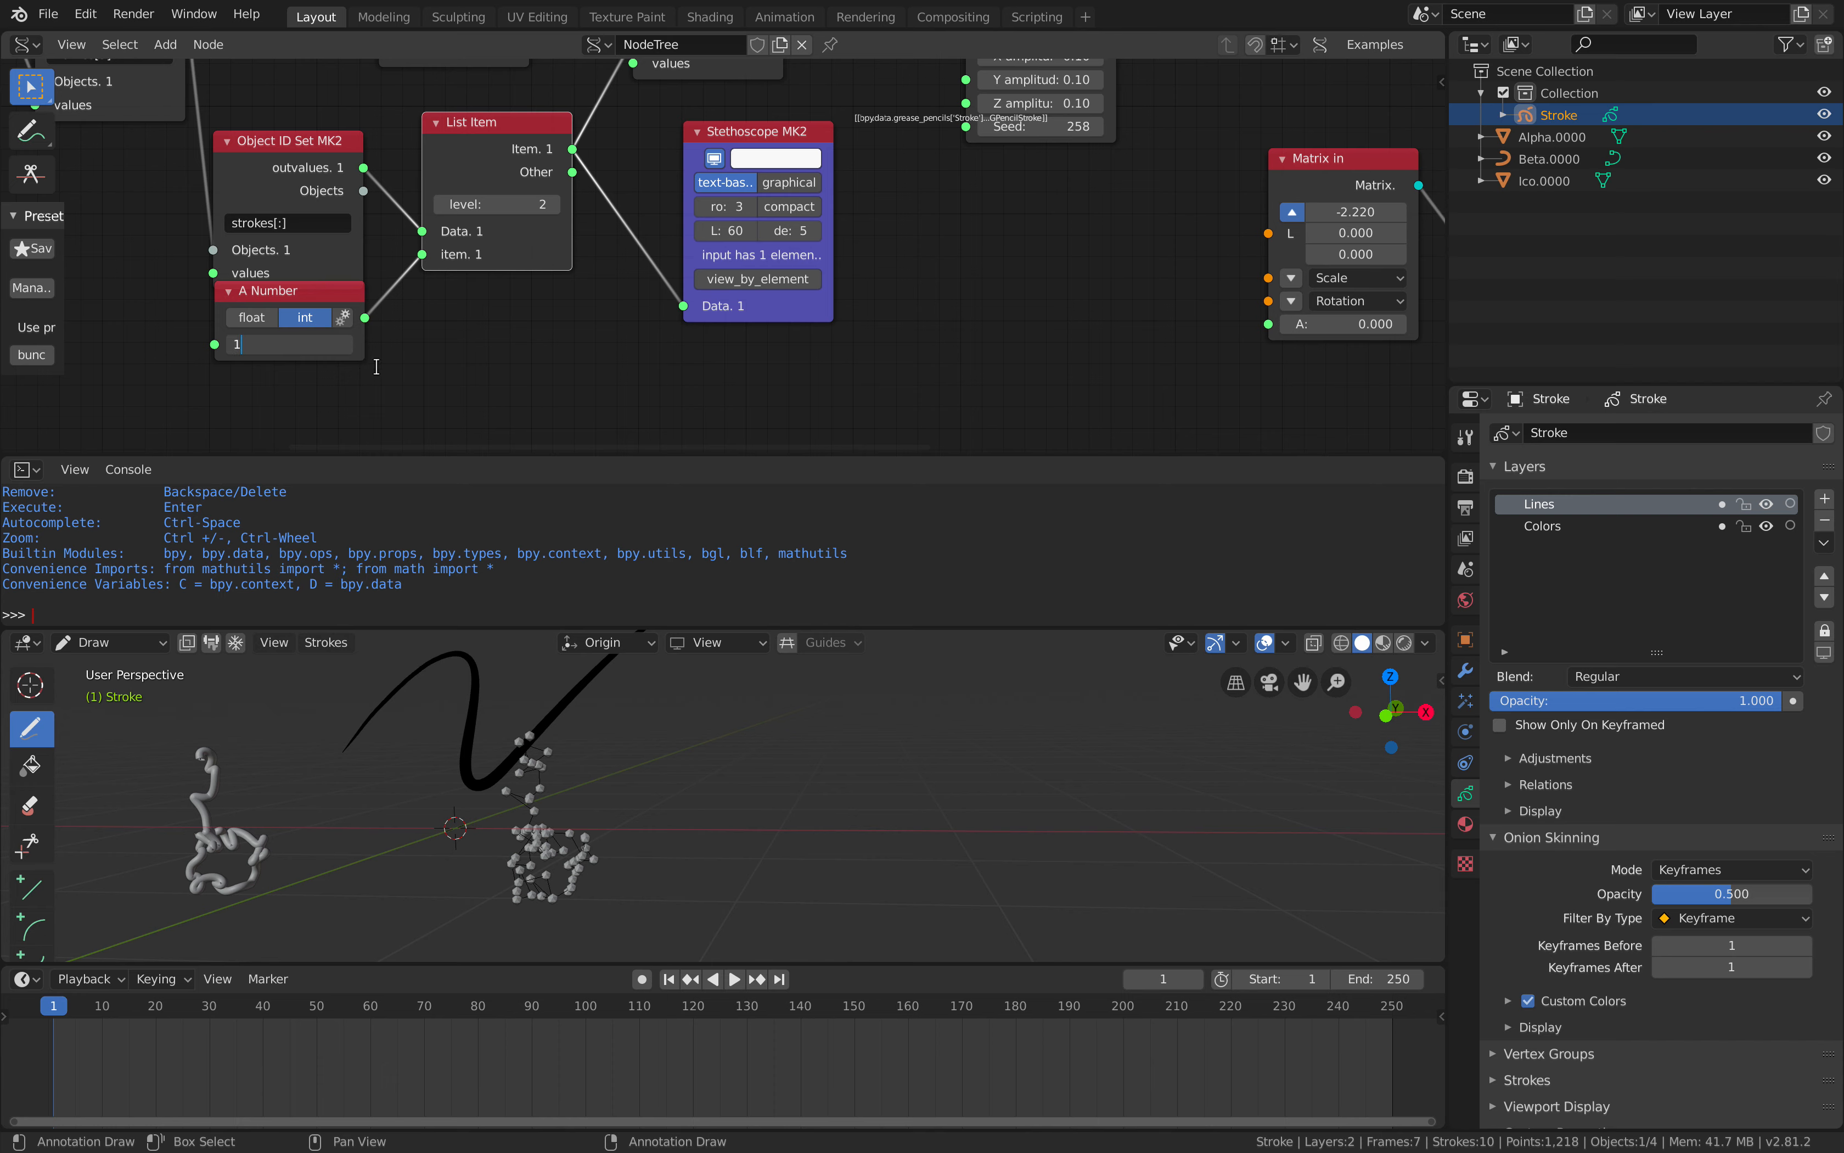
key(BackSpace)
text(4)
key(Return)
Adjust the positions of the upper Stethoscope MK2 node and the points[:] node.
scroll(509, 337, down, 2)
middle_drag(567, 300, 506, 350)
middle_drag(622, 272, 540, 344)
scroll(560, 282, up, 1)
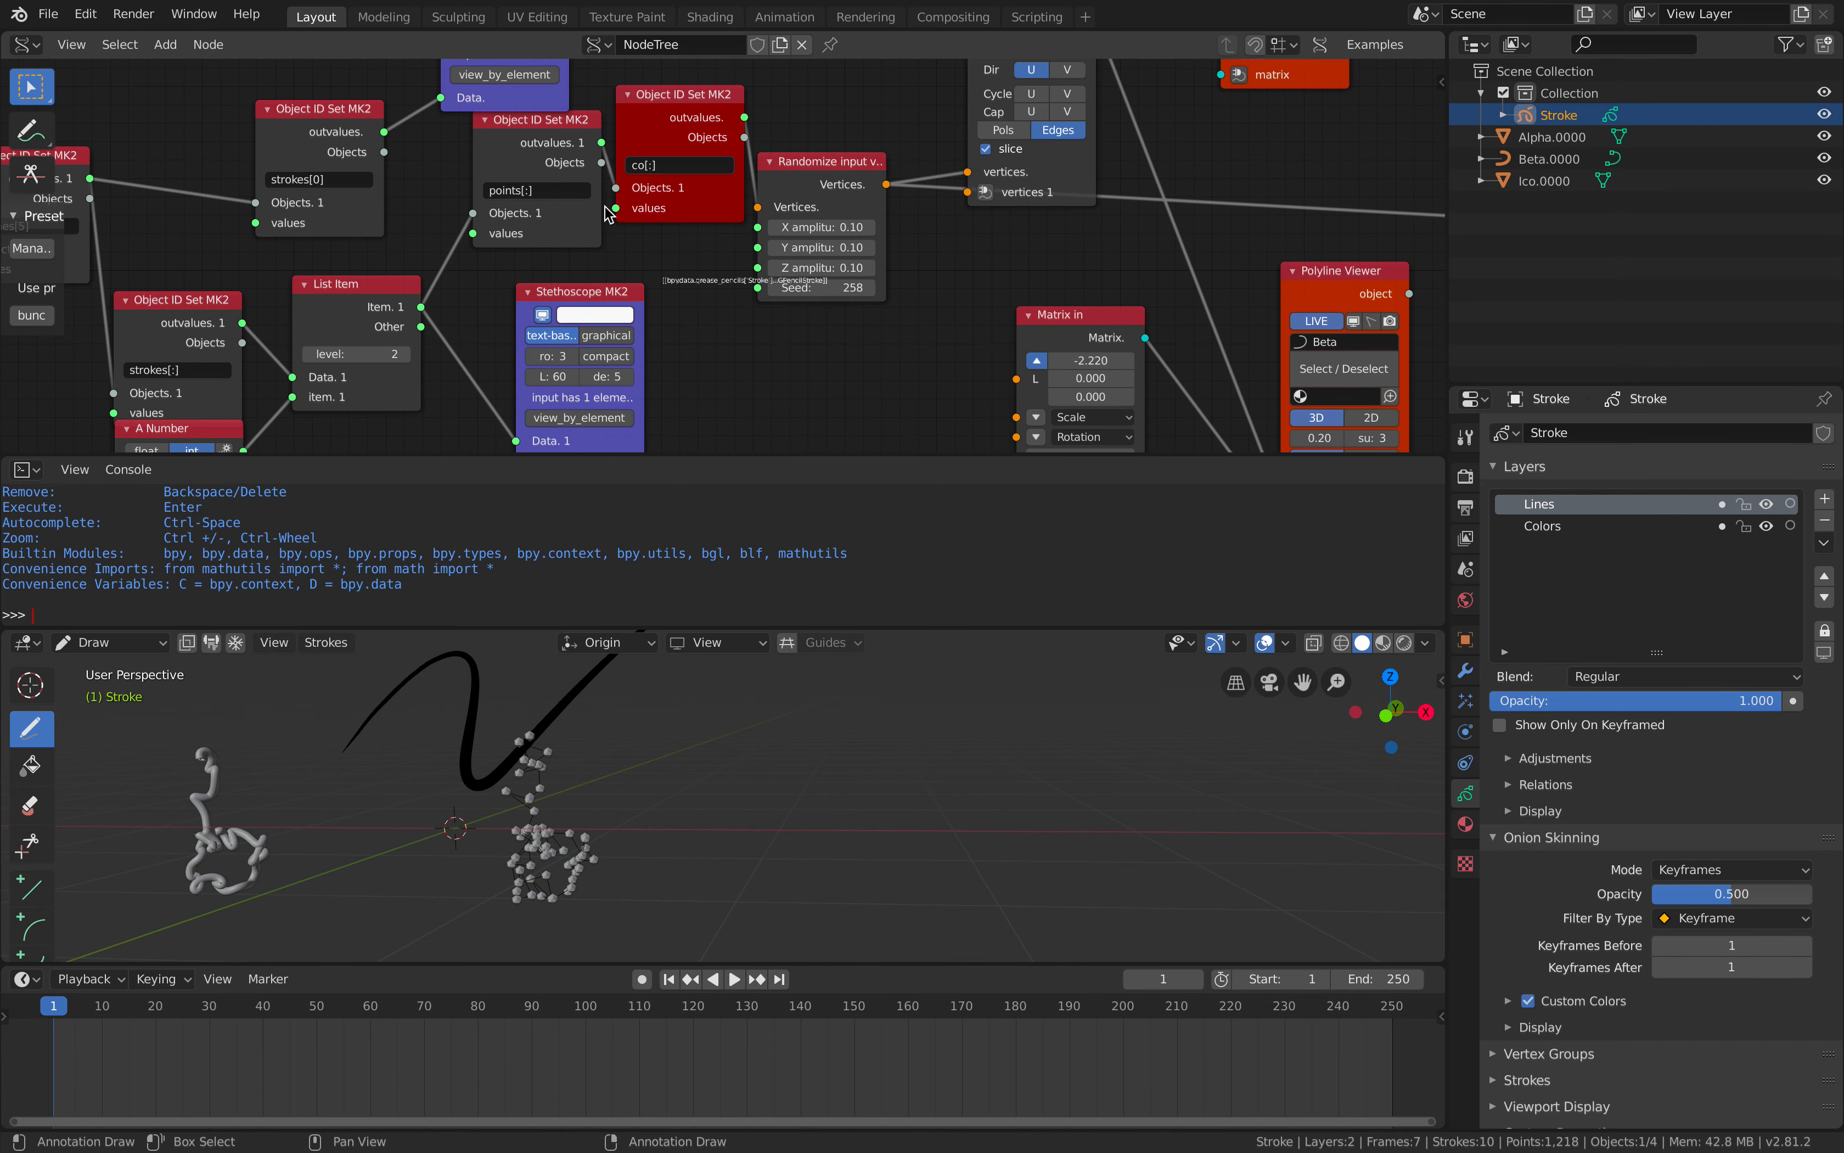
middle_drag(607, 215, 608, 266)
mouse_move(601, 163)
middle_down()
mouse_move(609, 247)
mouse_move(567, 170)
middle_up()
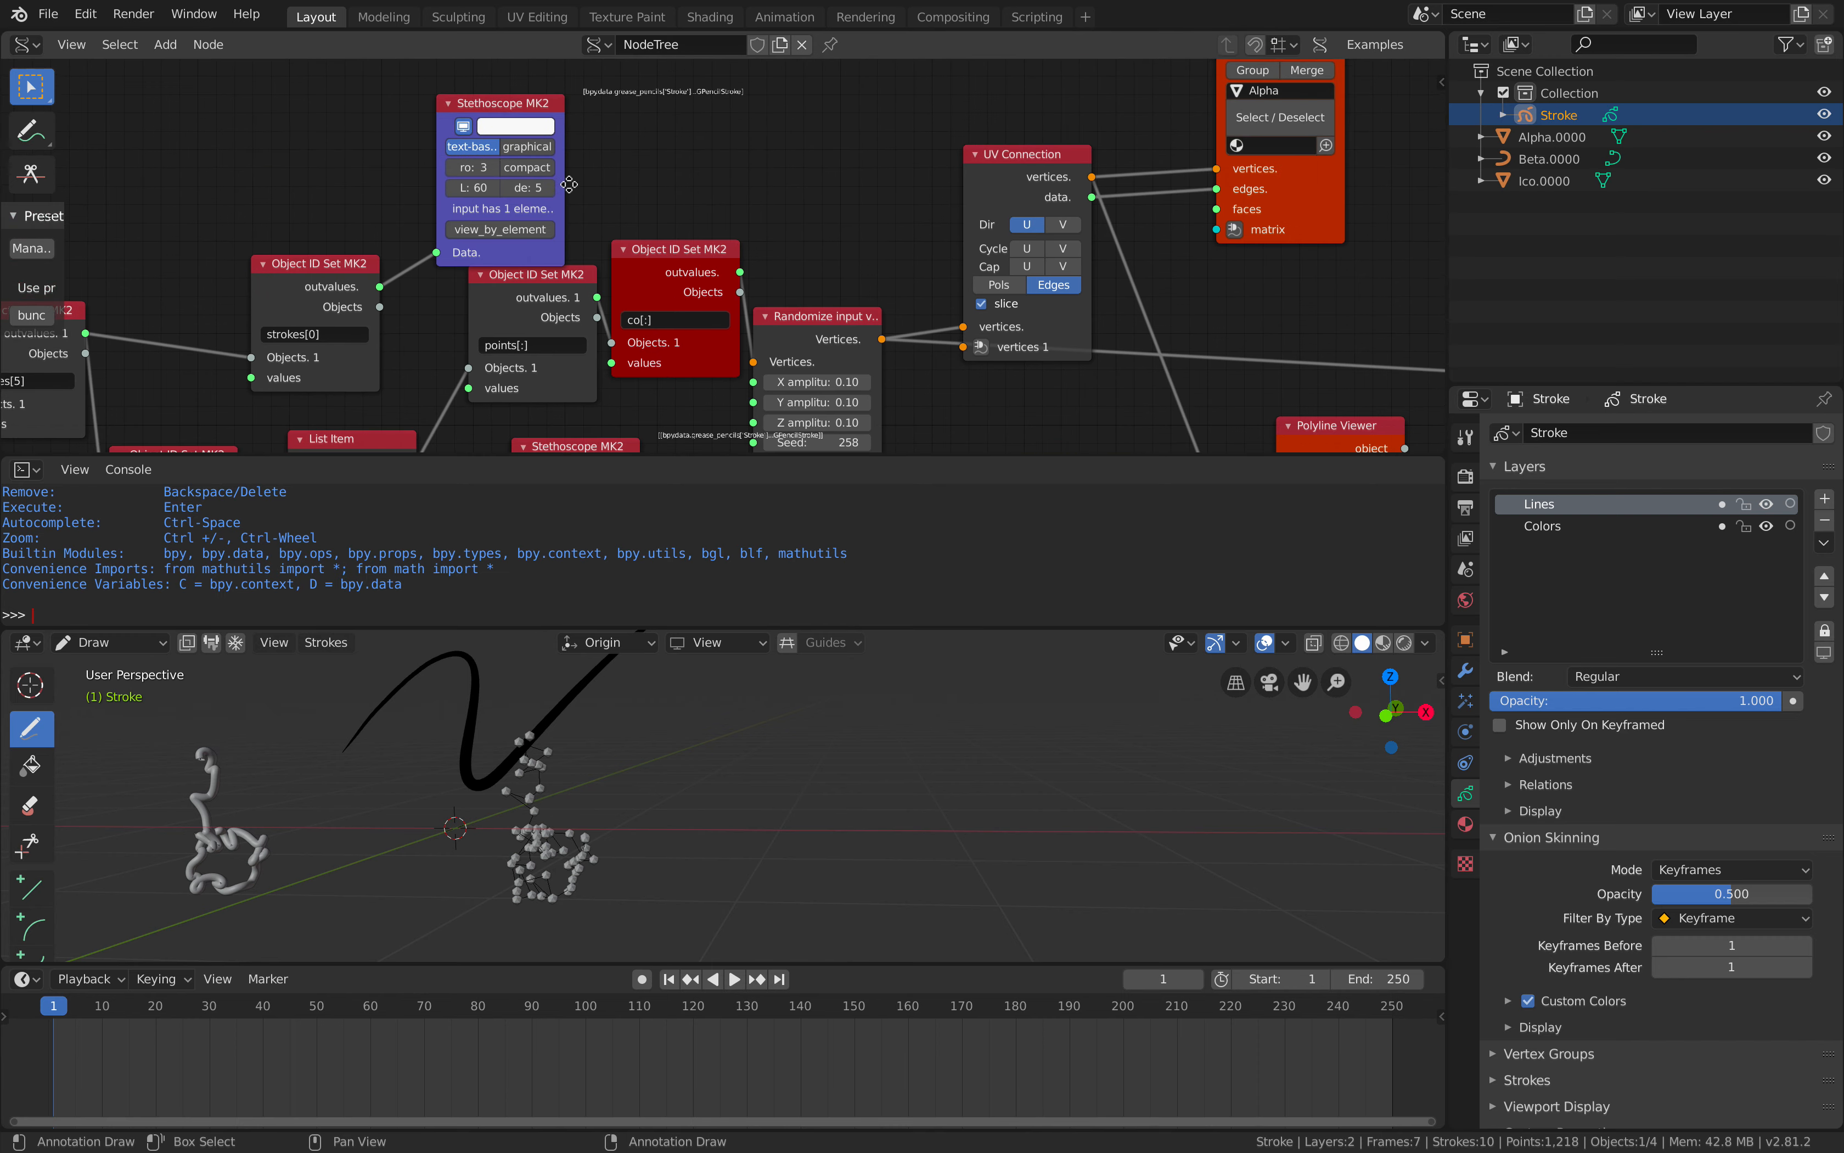
drag(503, 106, 499, 95)
middle_drag(556, 271, 560, 180)
drag(559, 182, 547, 184)
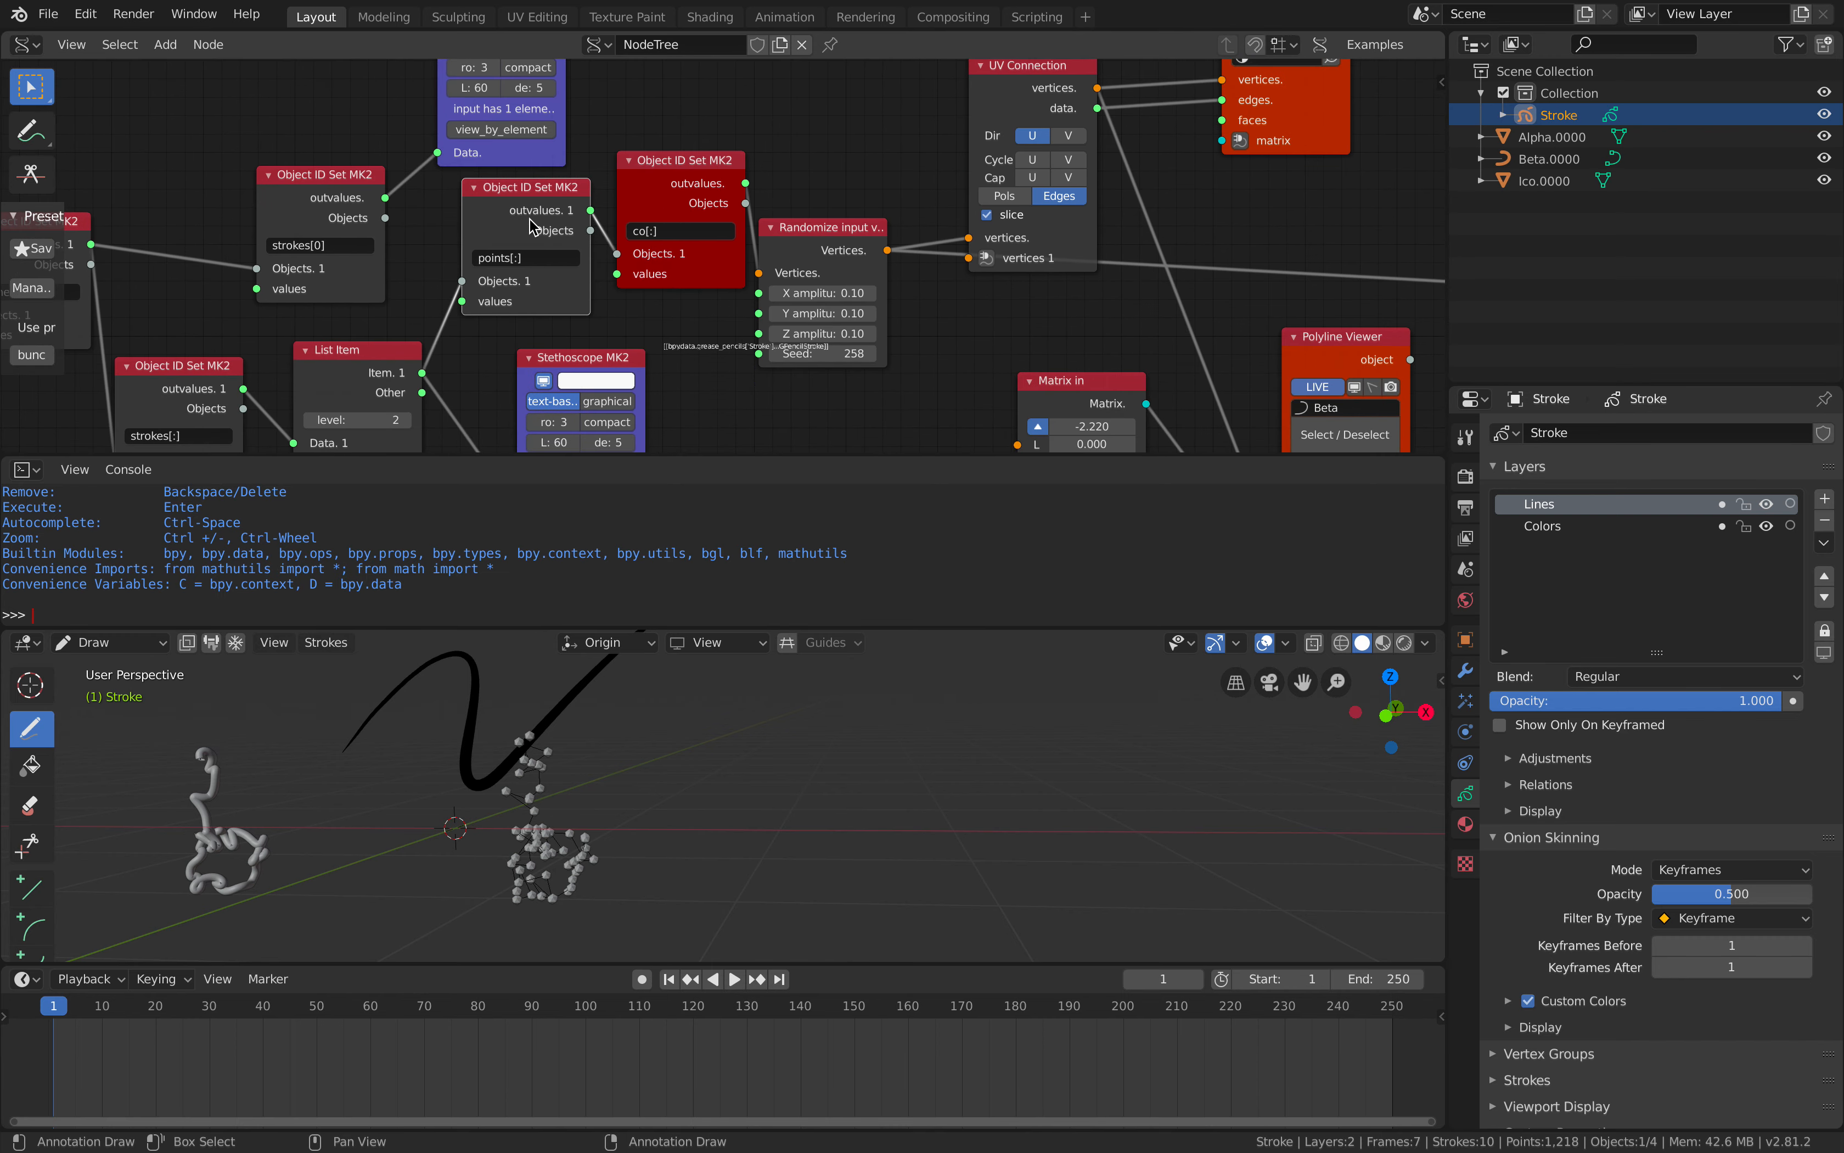
mouse_move(544, 274)
middle_down()
mouse_move(553, 239)
mouse_move(522, 244)
middle_up()
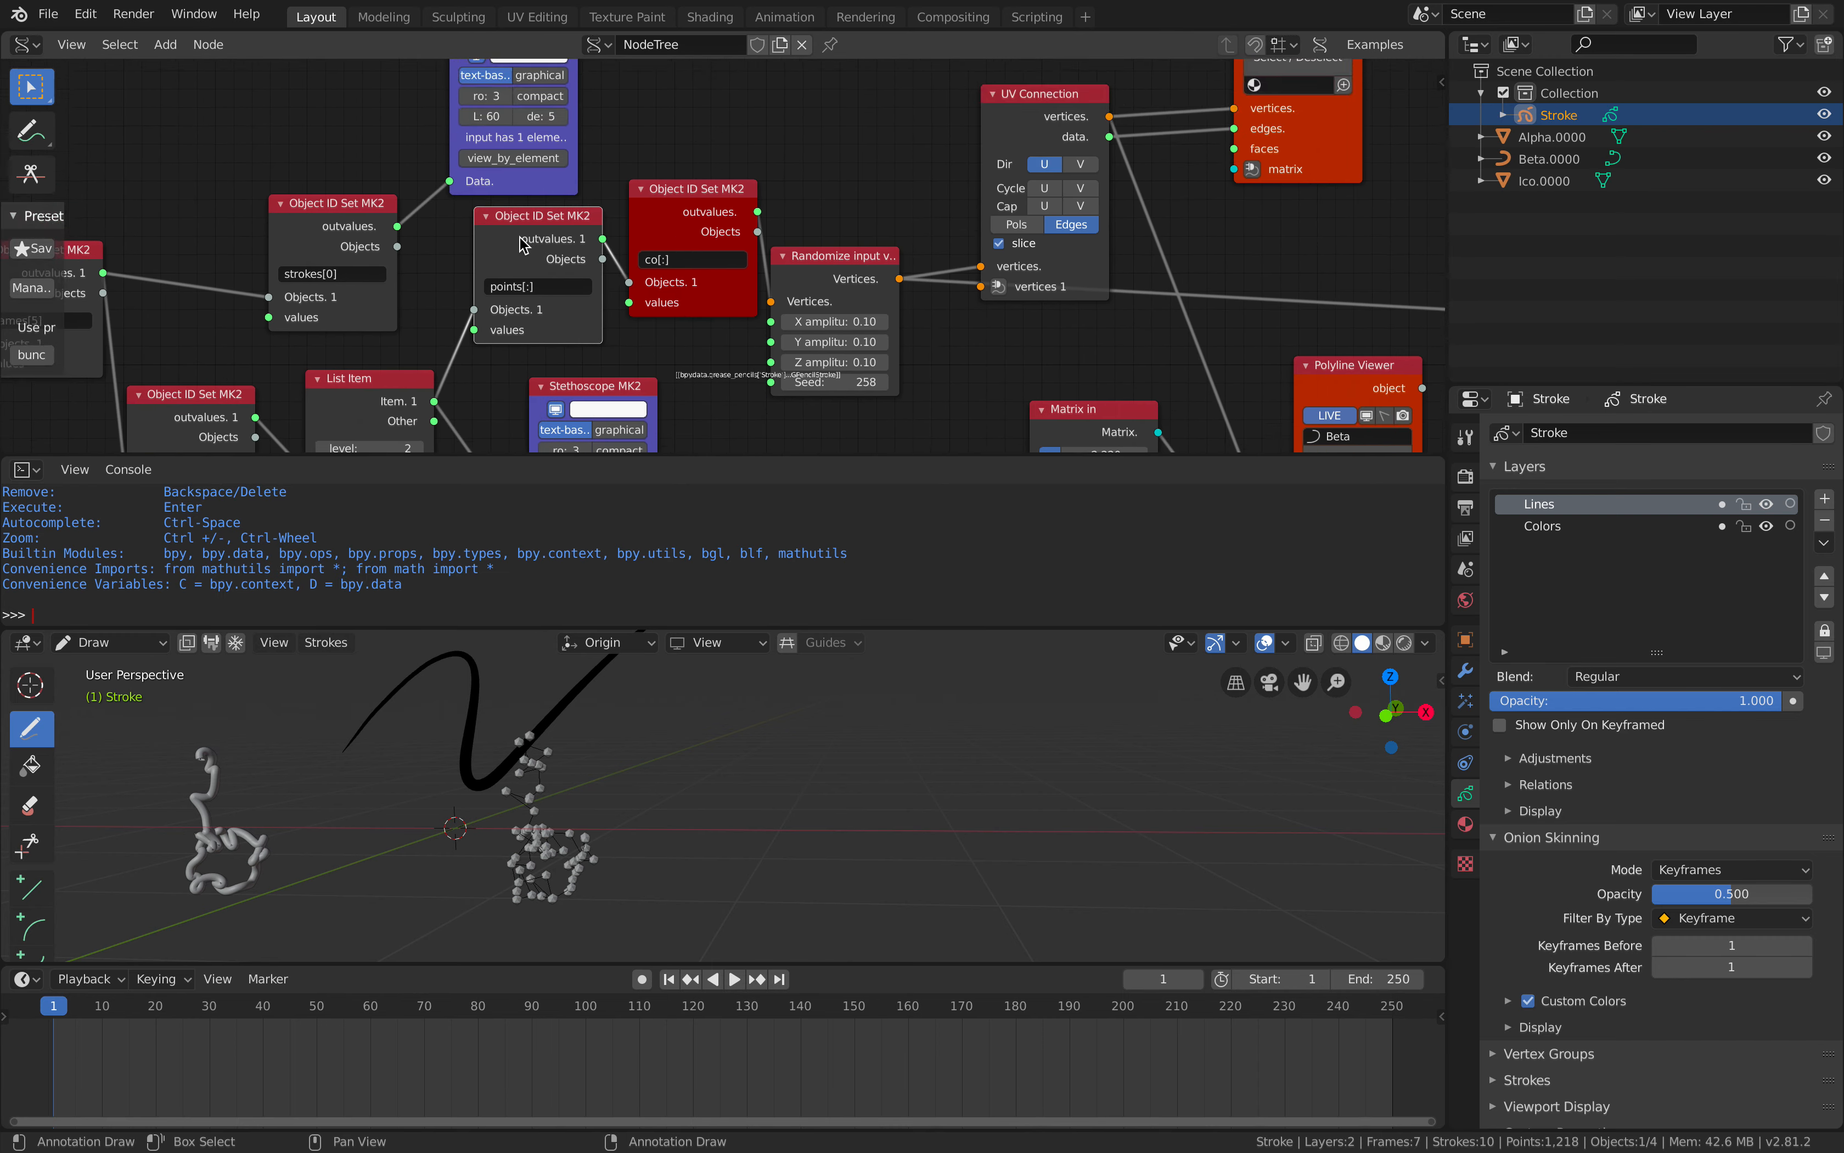
Relink the strokes[0] node's outvalues to the points[:] node and delete both Stethoscope MK2 nodes.
drag(397, 226, 470, 311)
middle_drag(444, 283, 626, 196)
click(568, 227)
key(x)
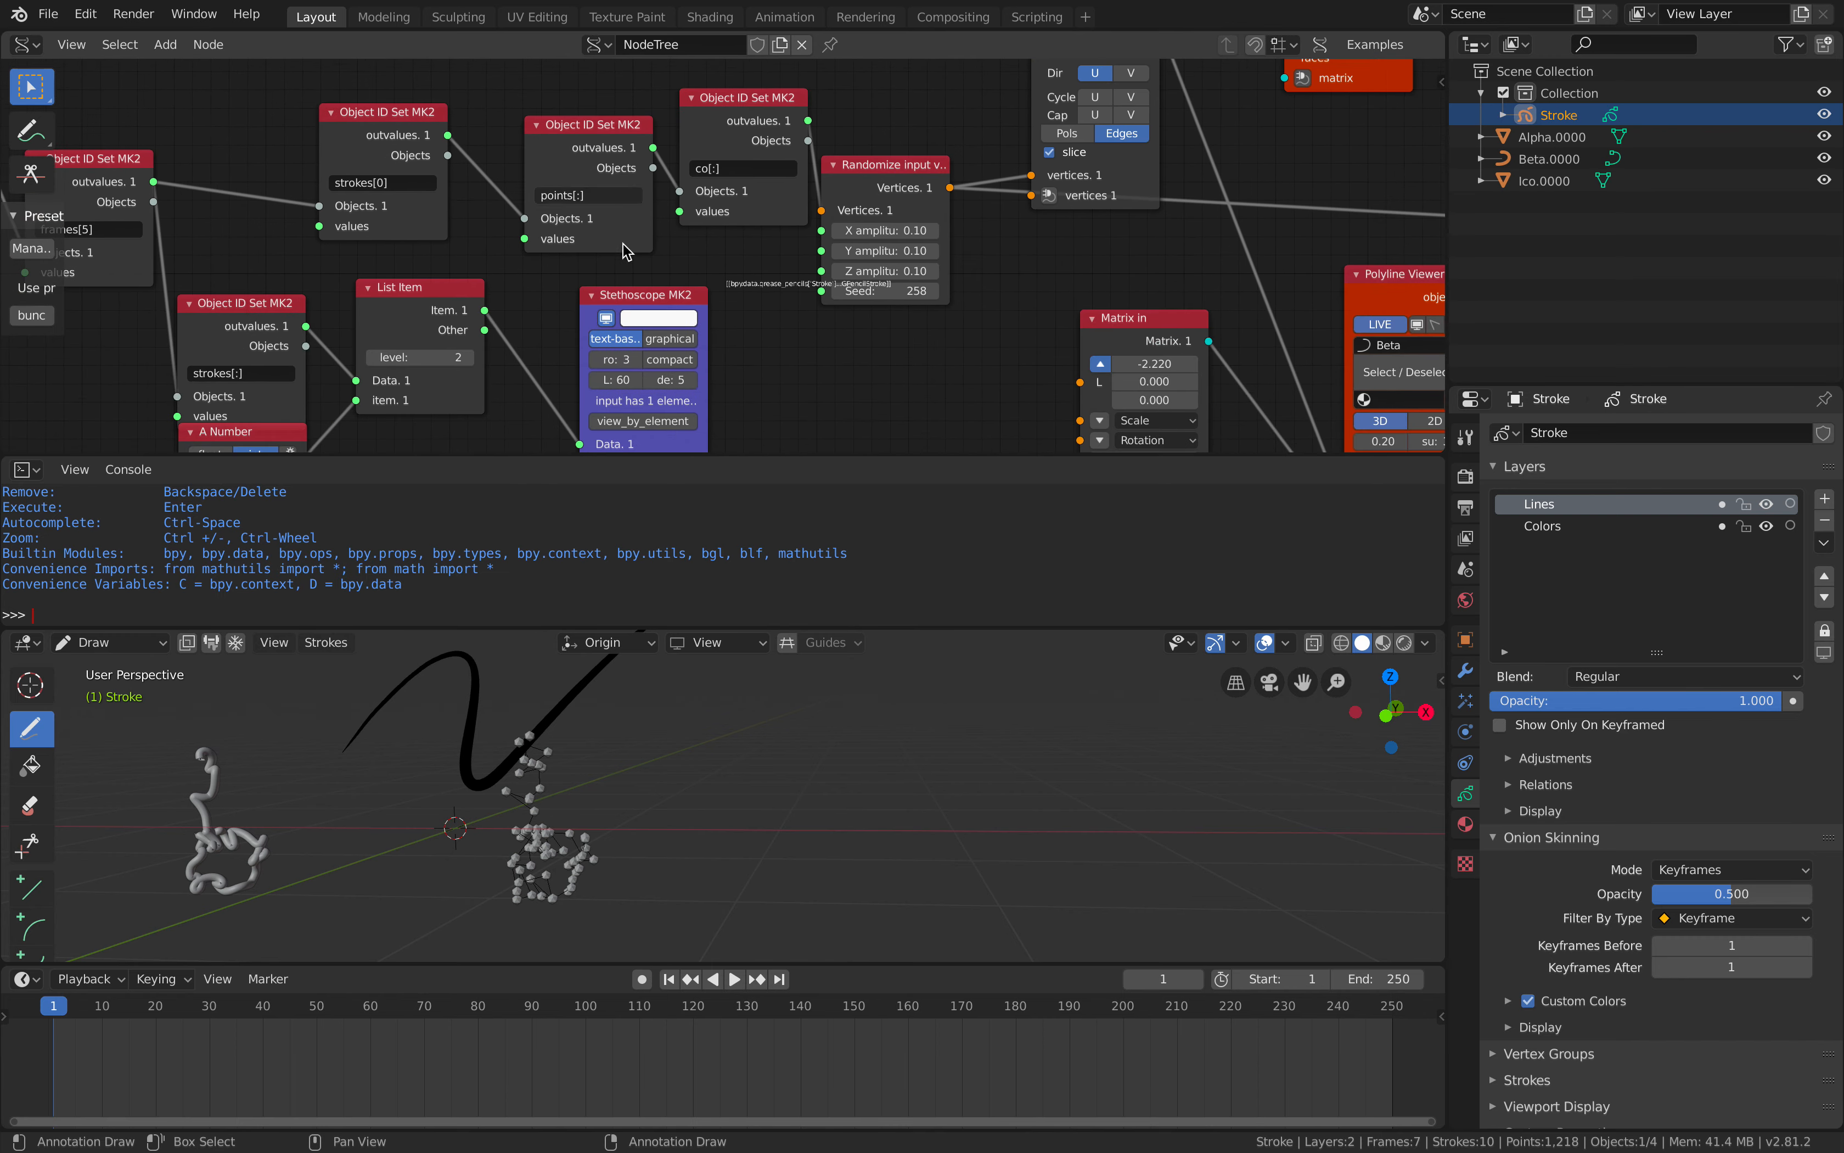
click(640, 296)
key(x)
Move the List Item, A Number and strokes[:] nodes apart so that they no longer overlap.
scroll(639, 296, down, 2)
middle_drag(558, 280, 652, 214)
drag(521, 225, 522, 257)
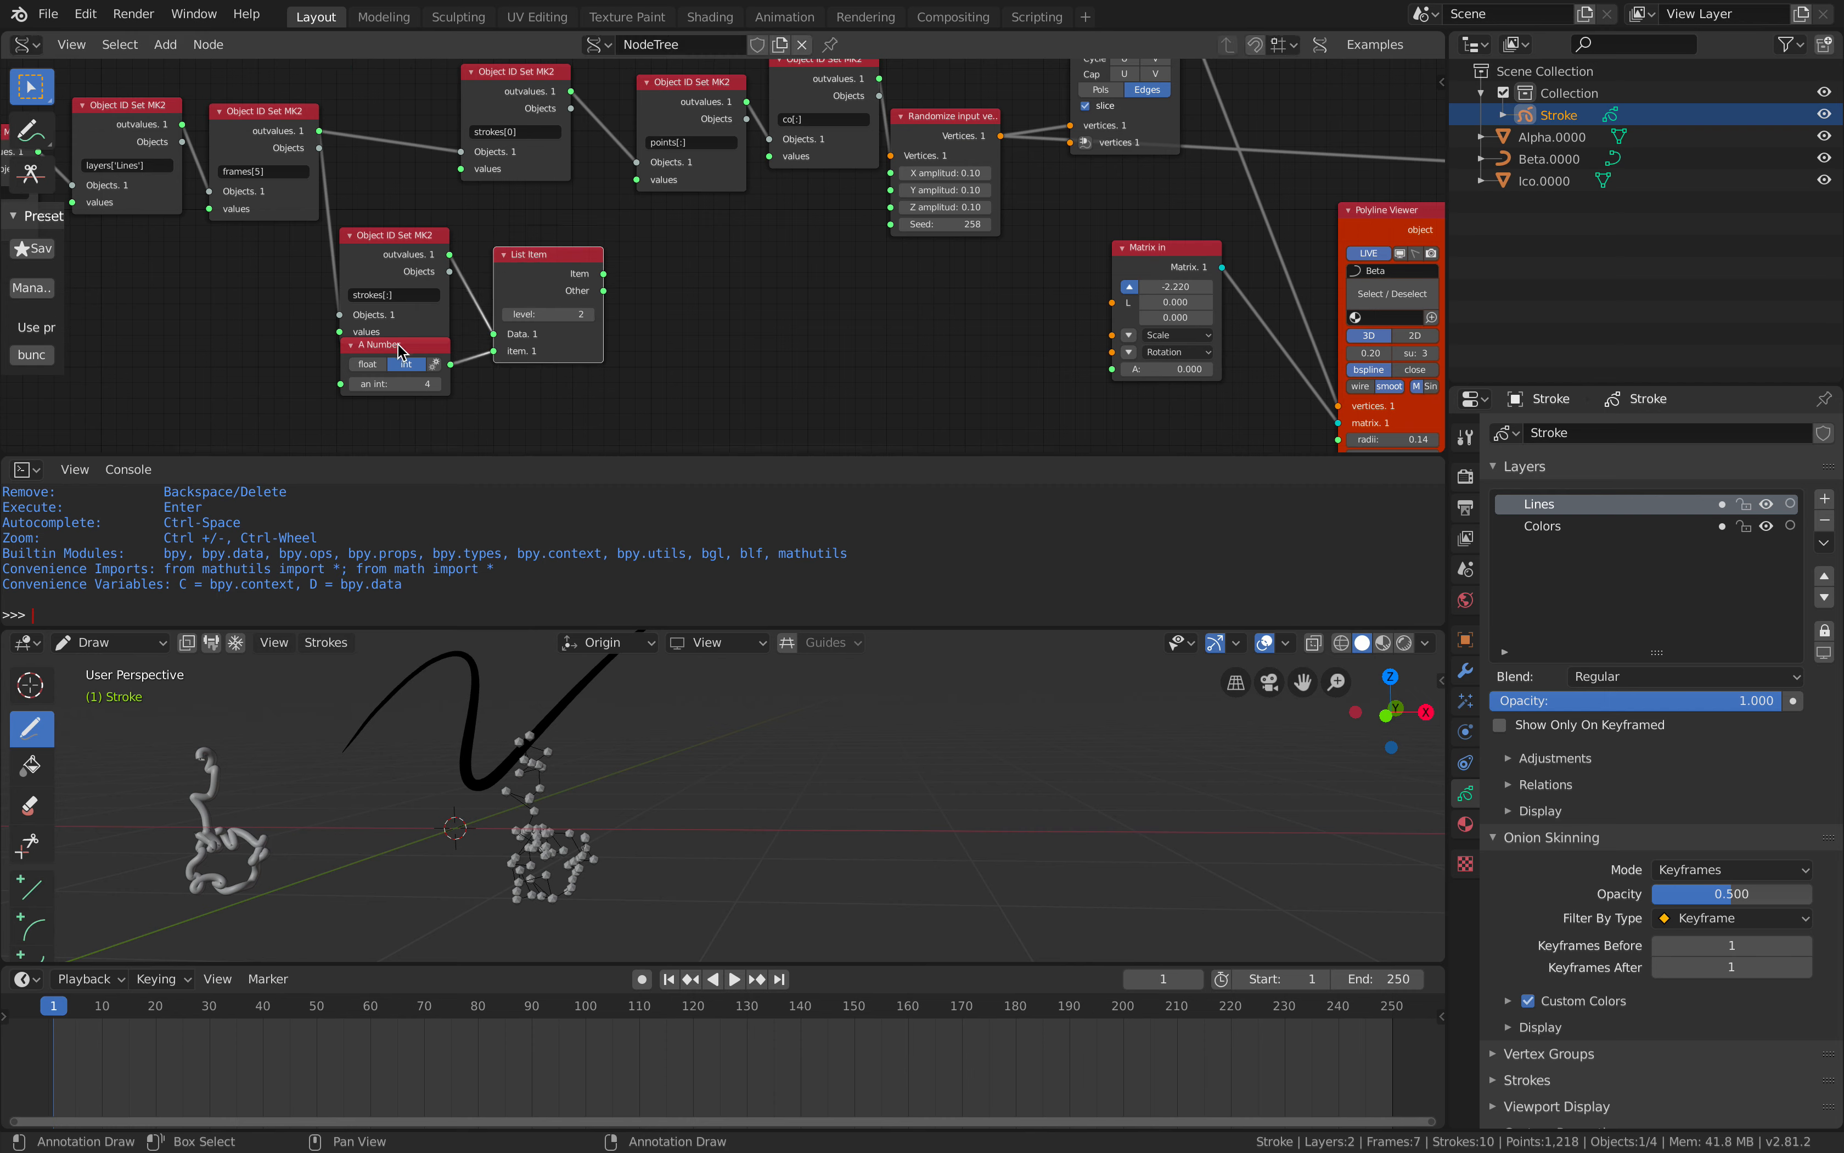
drag(396, 344, 371, 397)
drag(393, 253, 380, 246)
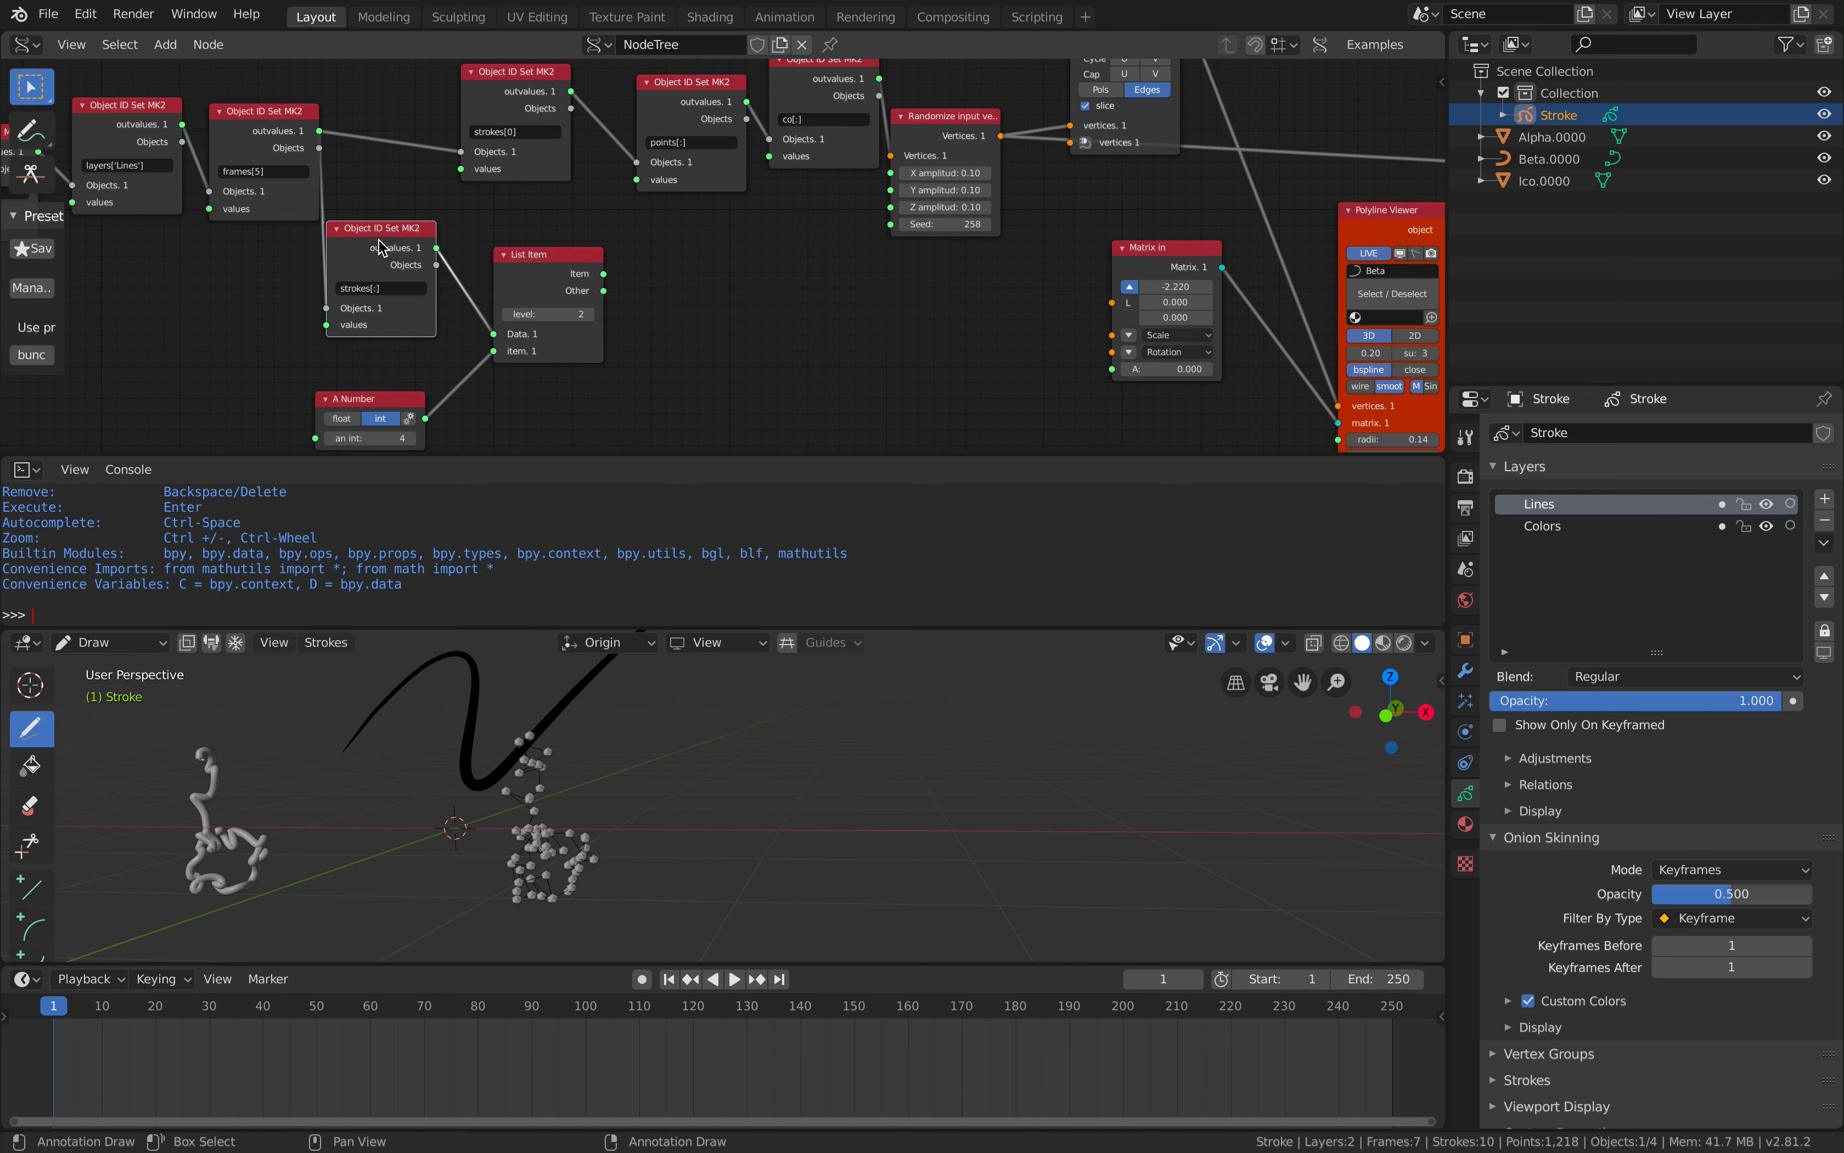
Change the frames Object ID Set MK2 node's expression to frames[0].
scroll(813, 742, down, 1)
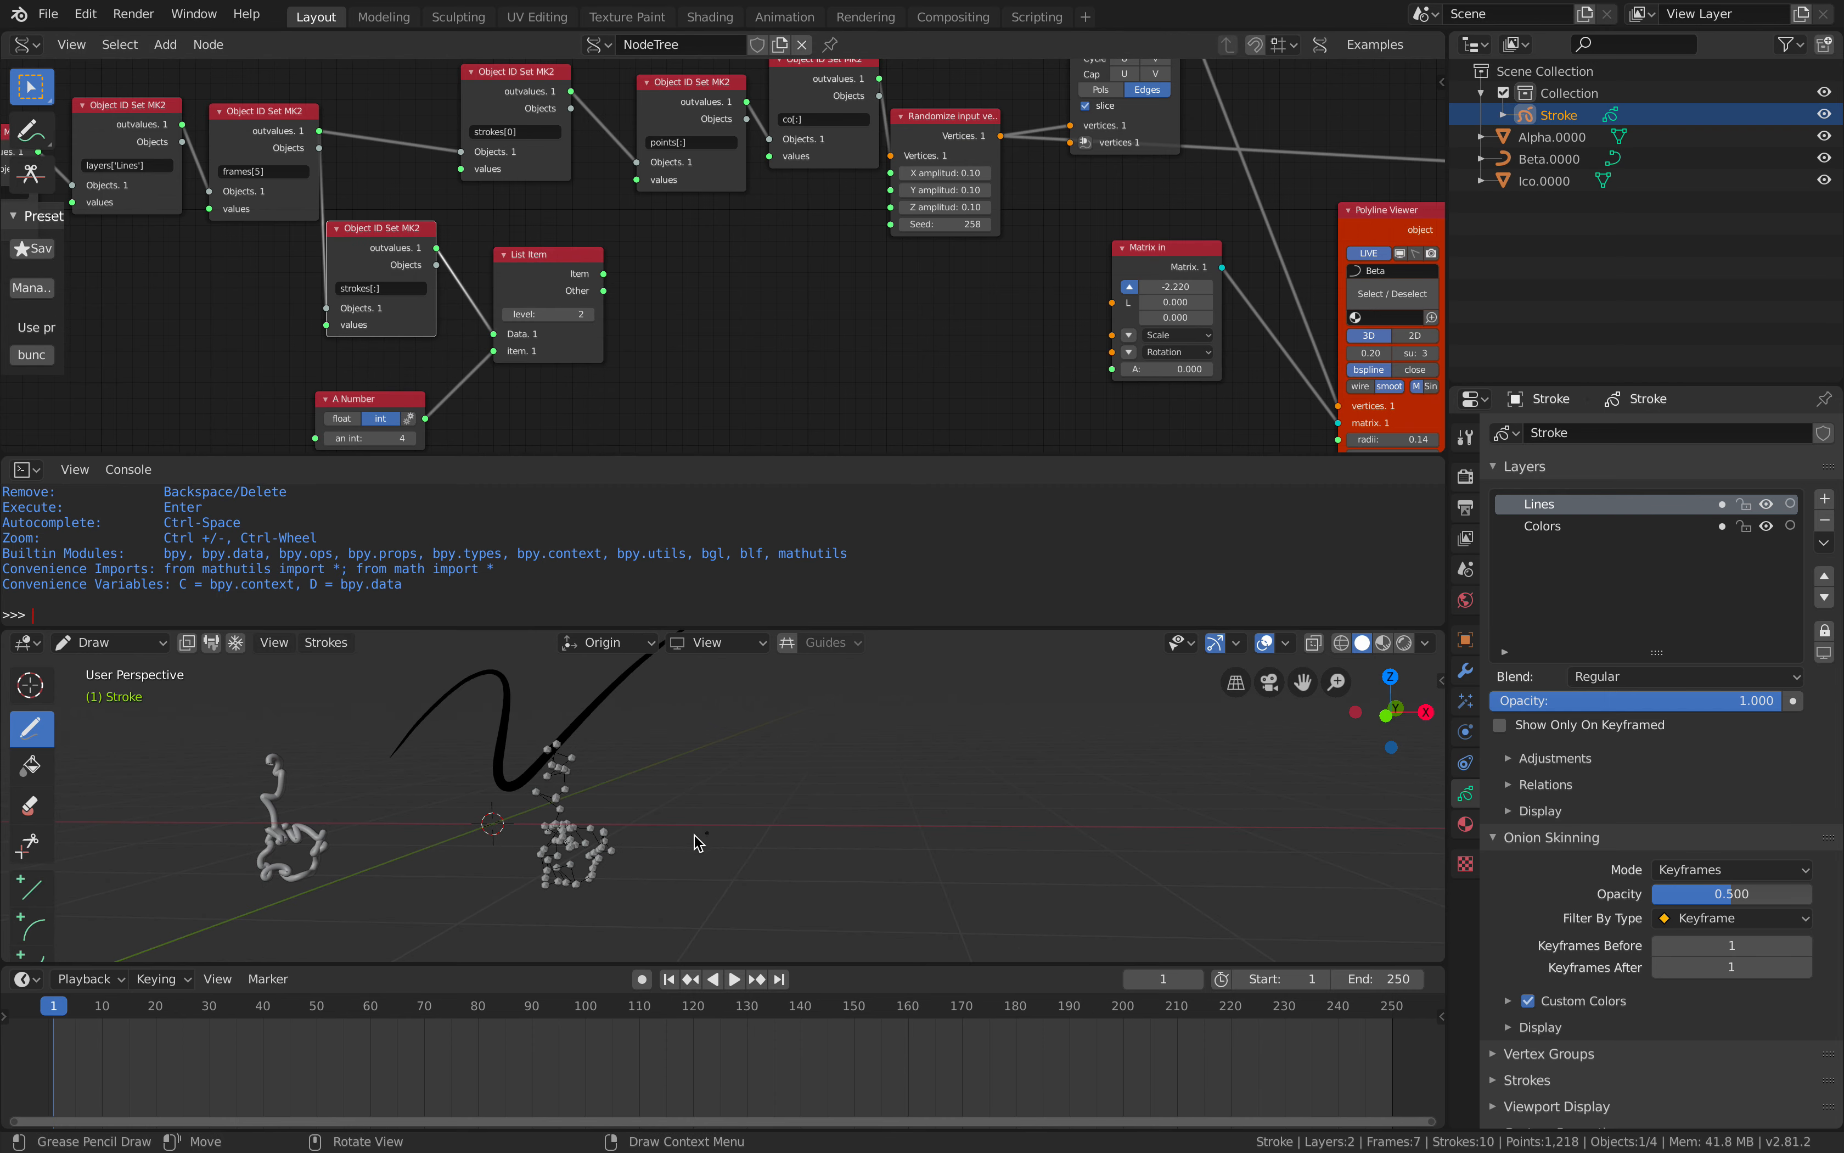
middle_drag(702, 319, 1008, 304)
scroll(618, 258, up, 2)
middle_drag(565, 162, 544, 171)
scroll(540, 160, up, 2)
click(536, 138)
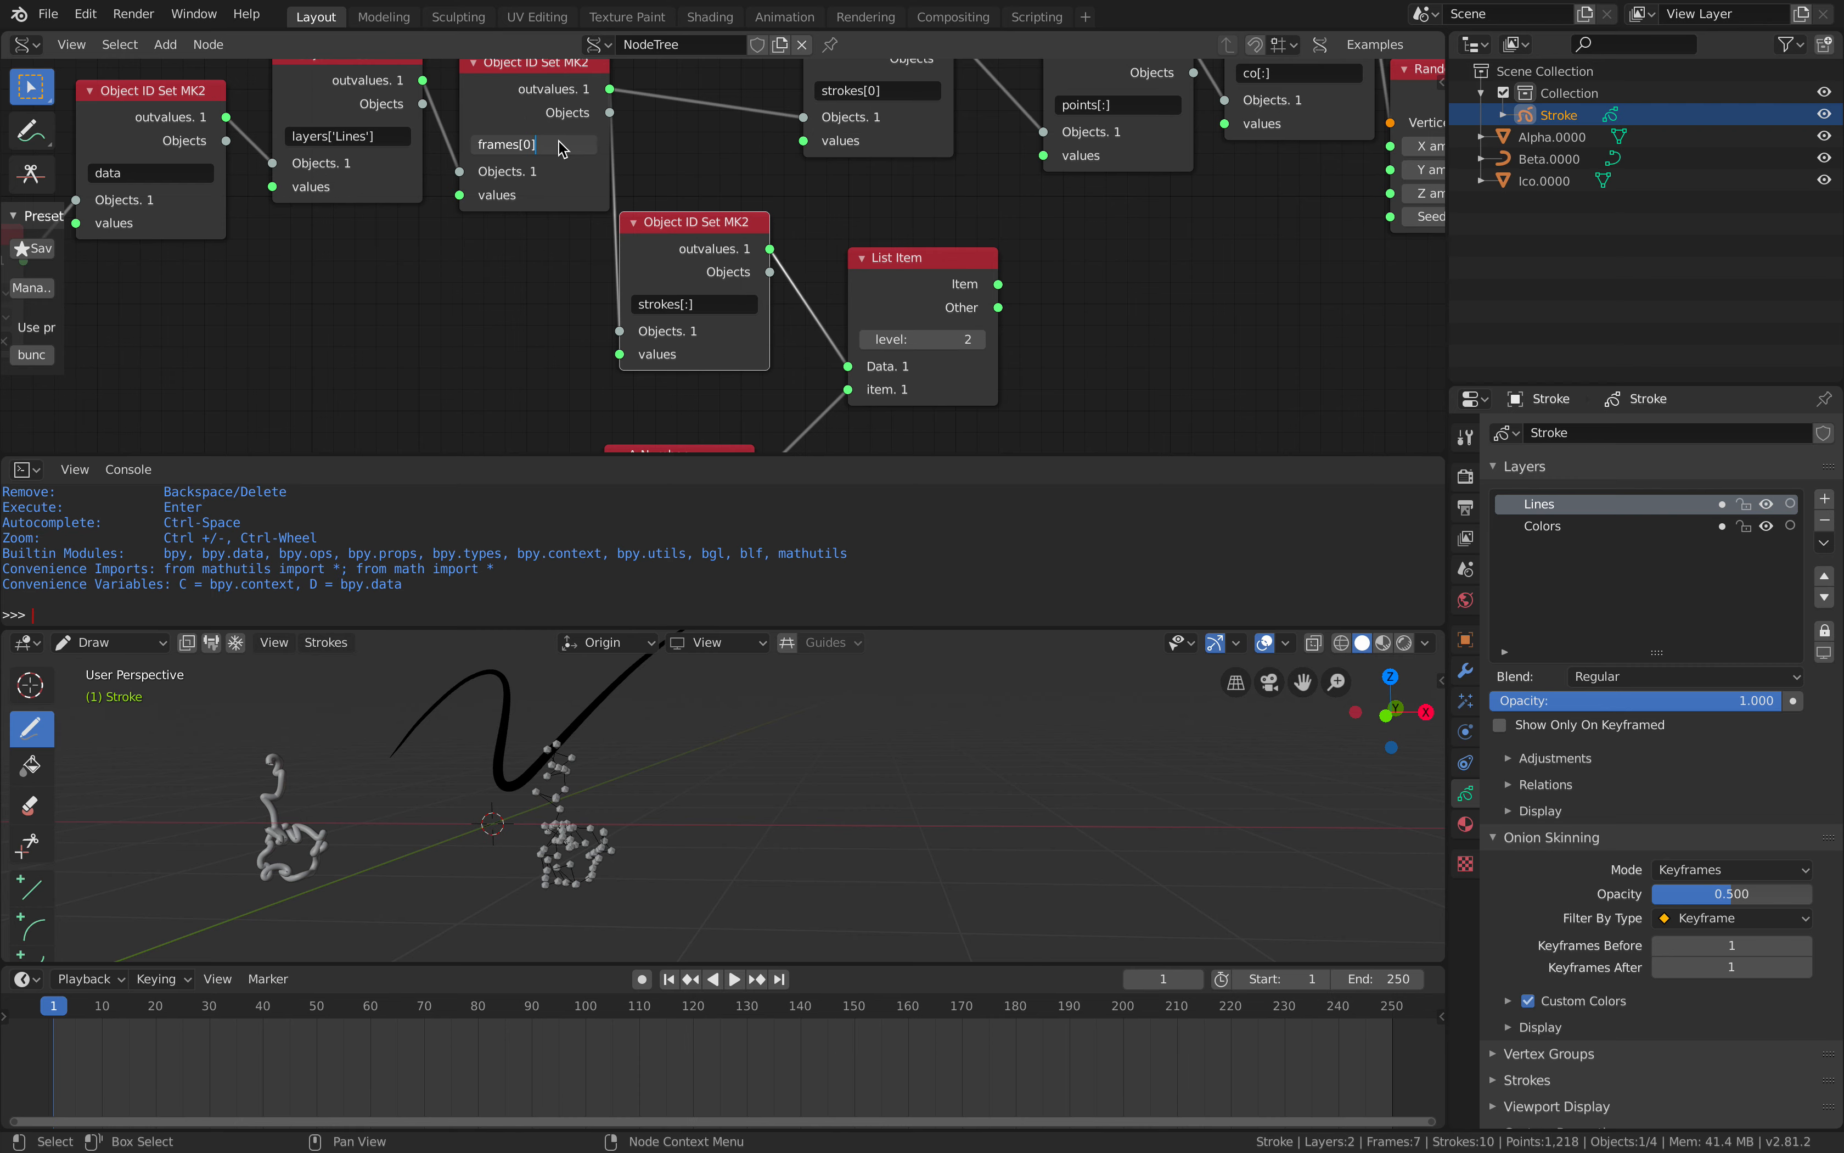
key(Return)
Enlarge the 3D viewport by shrinking the Python console area, and save the file.
shift+middle_drag(741, 811, 981, 779)
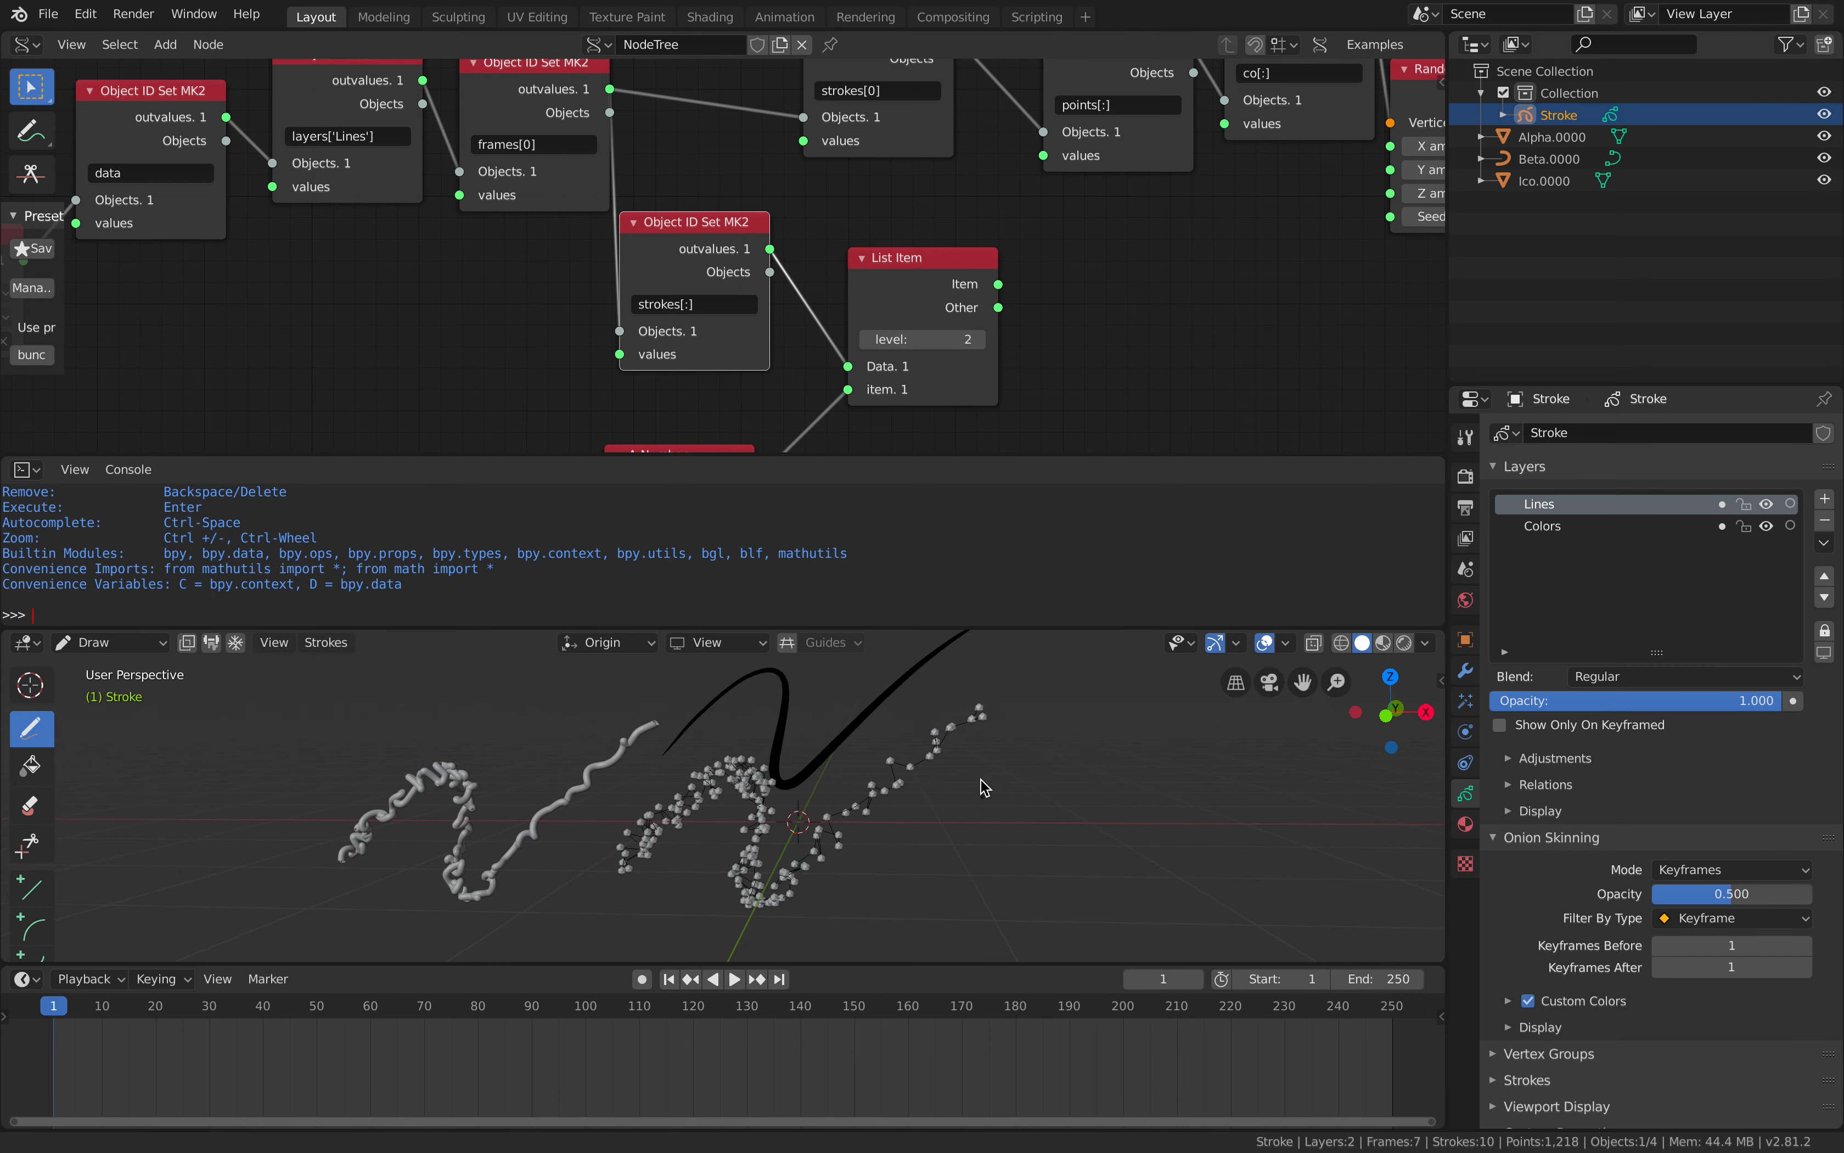
drag(1049, 625, 1049, 509)
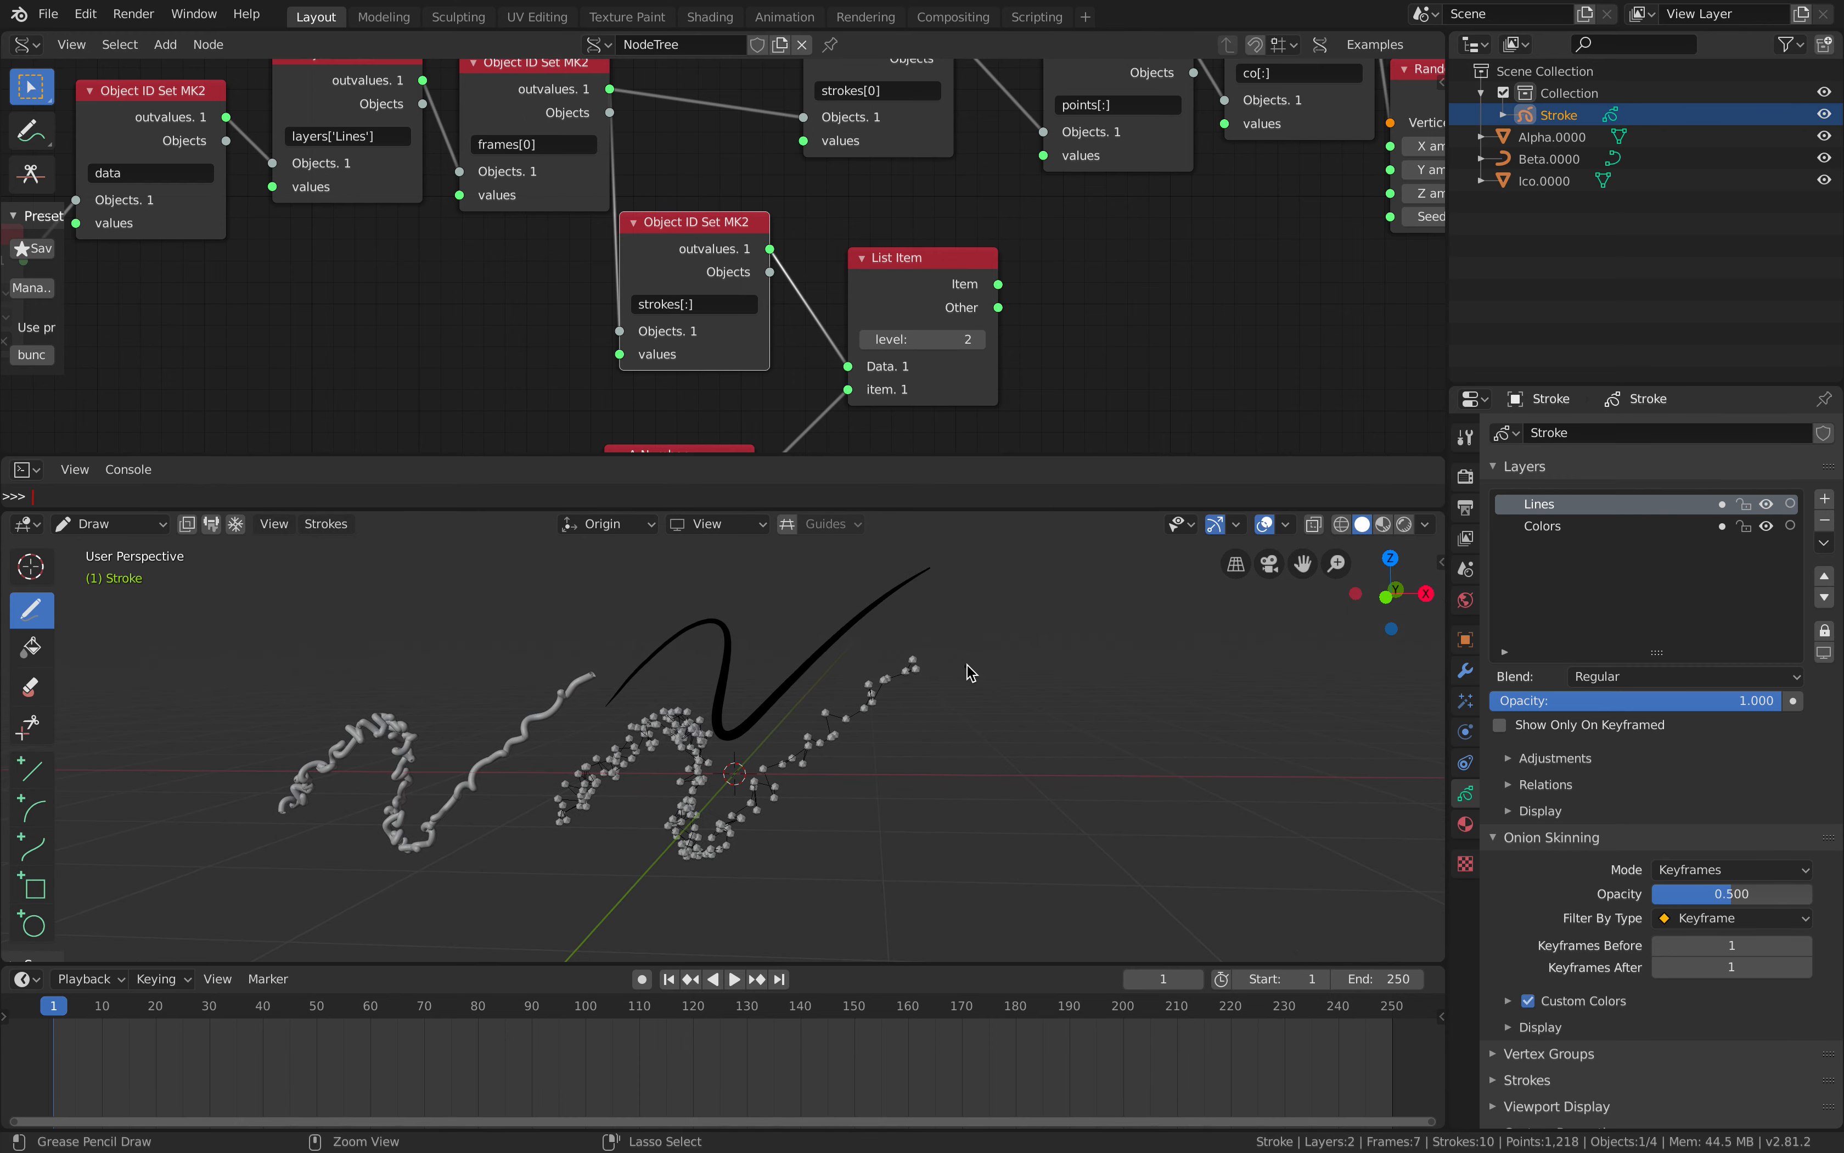
key(ctrl+s)
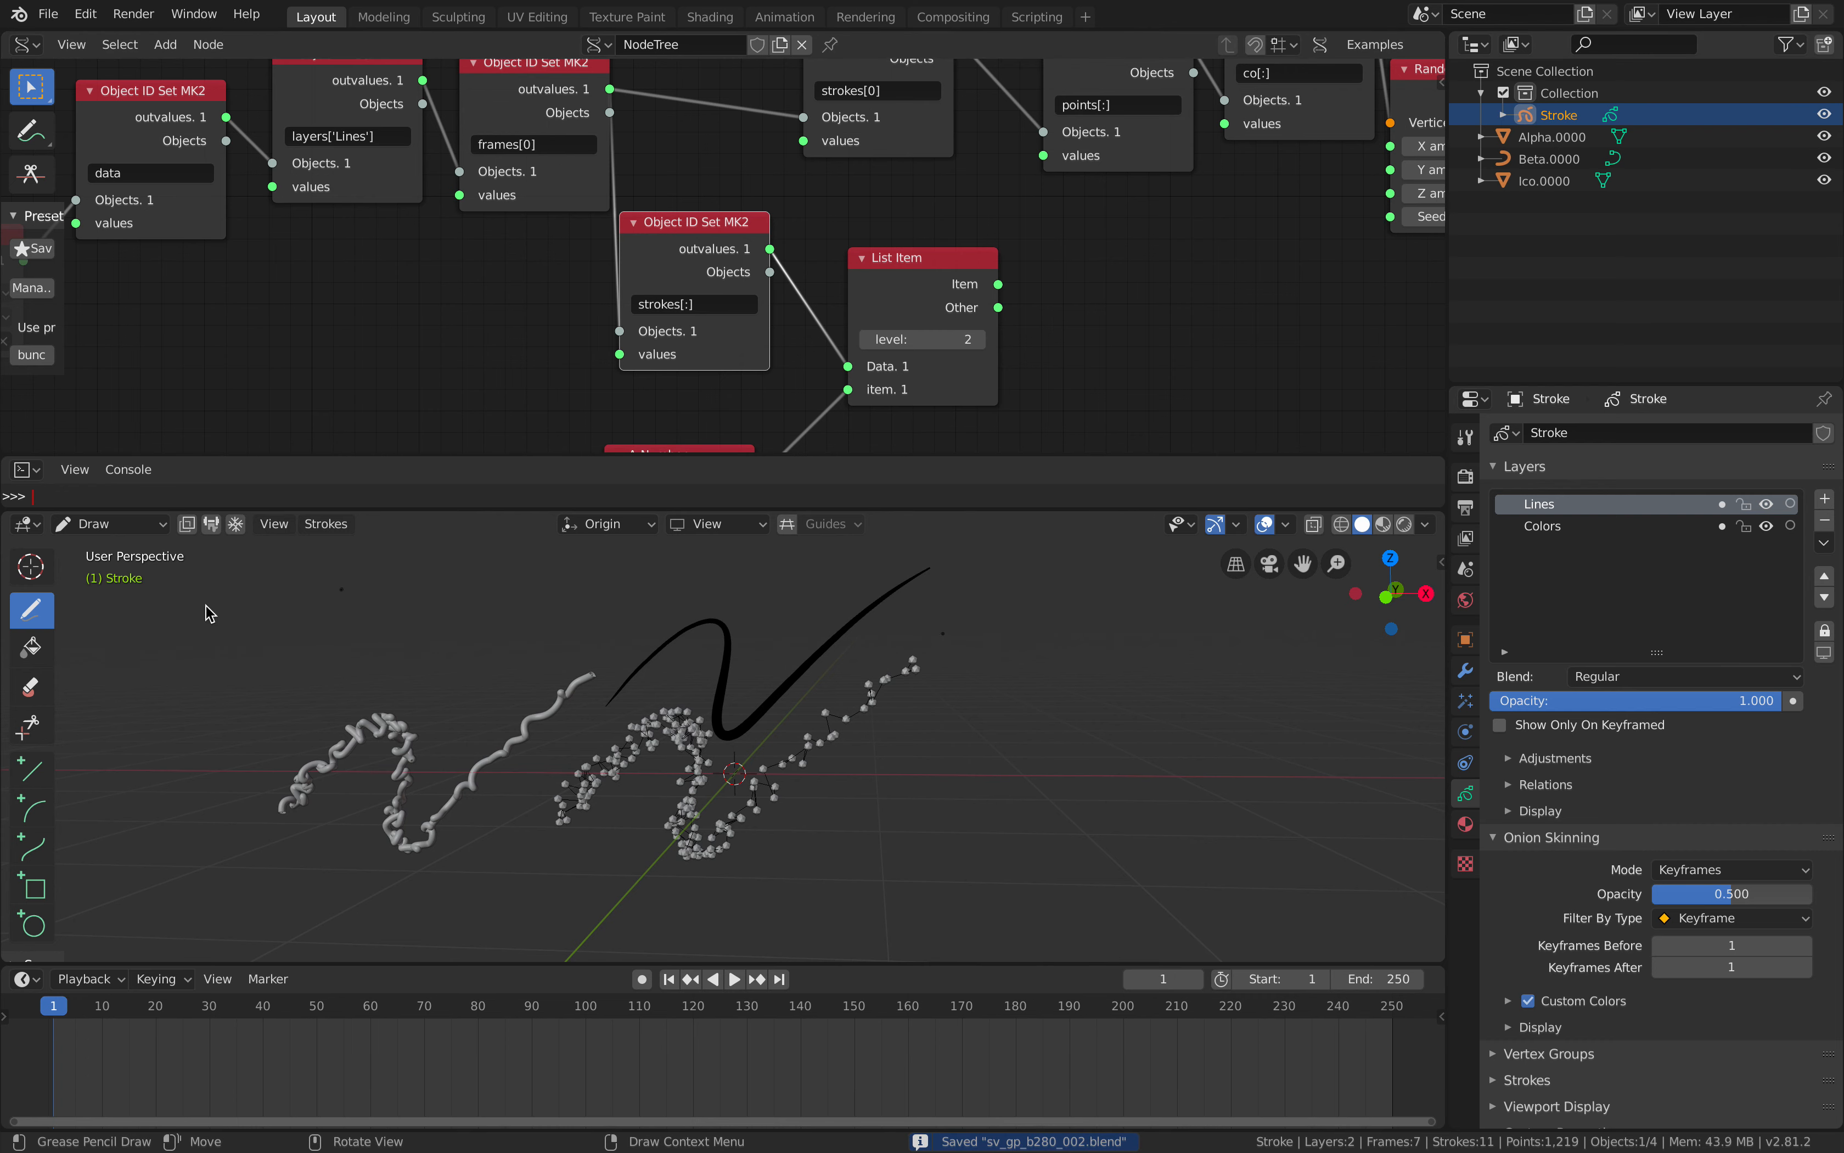
Switch the grease pencil Stroke object to Object Mode and move it clear of the generated geometry.
click(114, 523)
click(99, 547)
key(g)
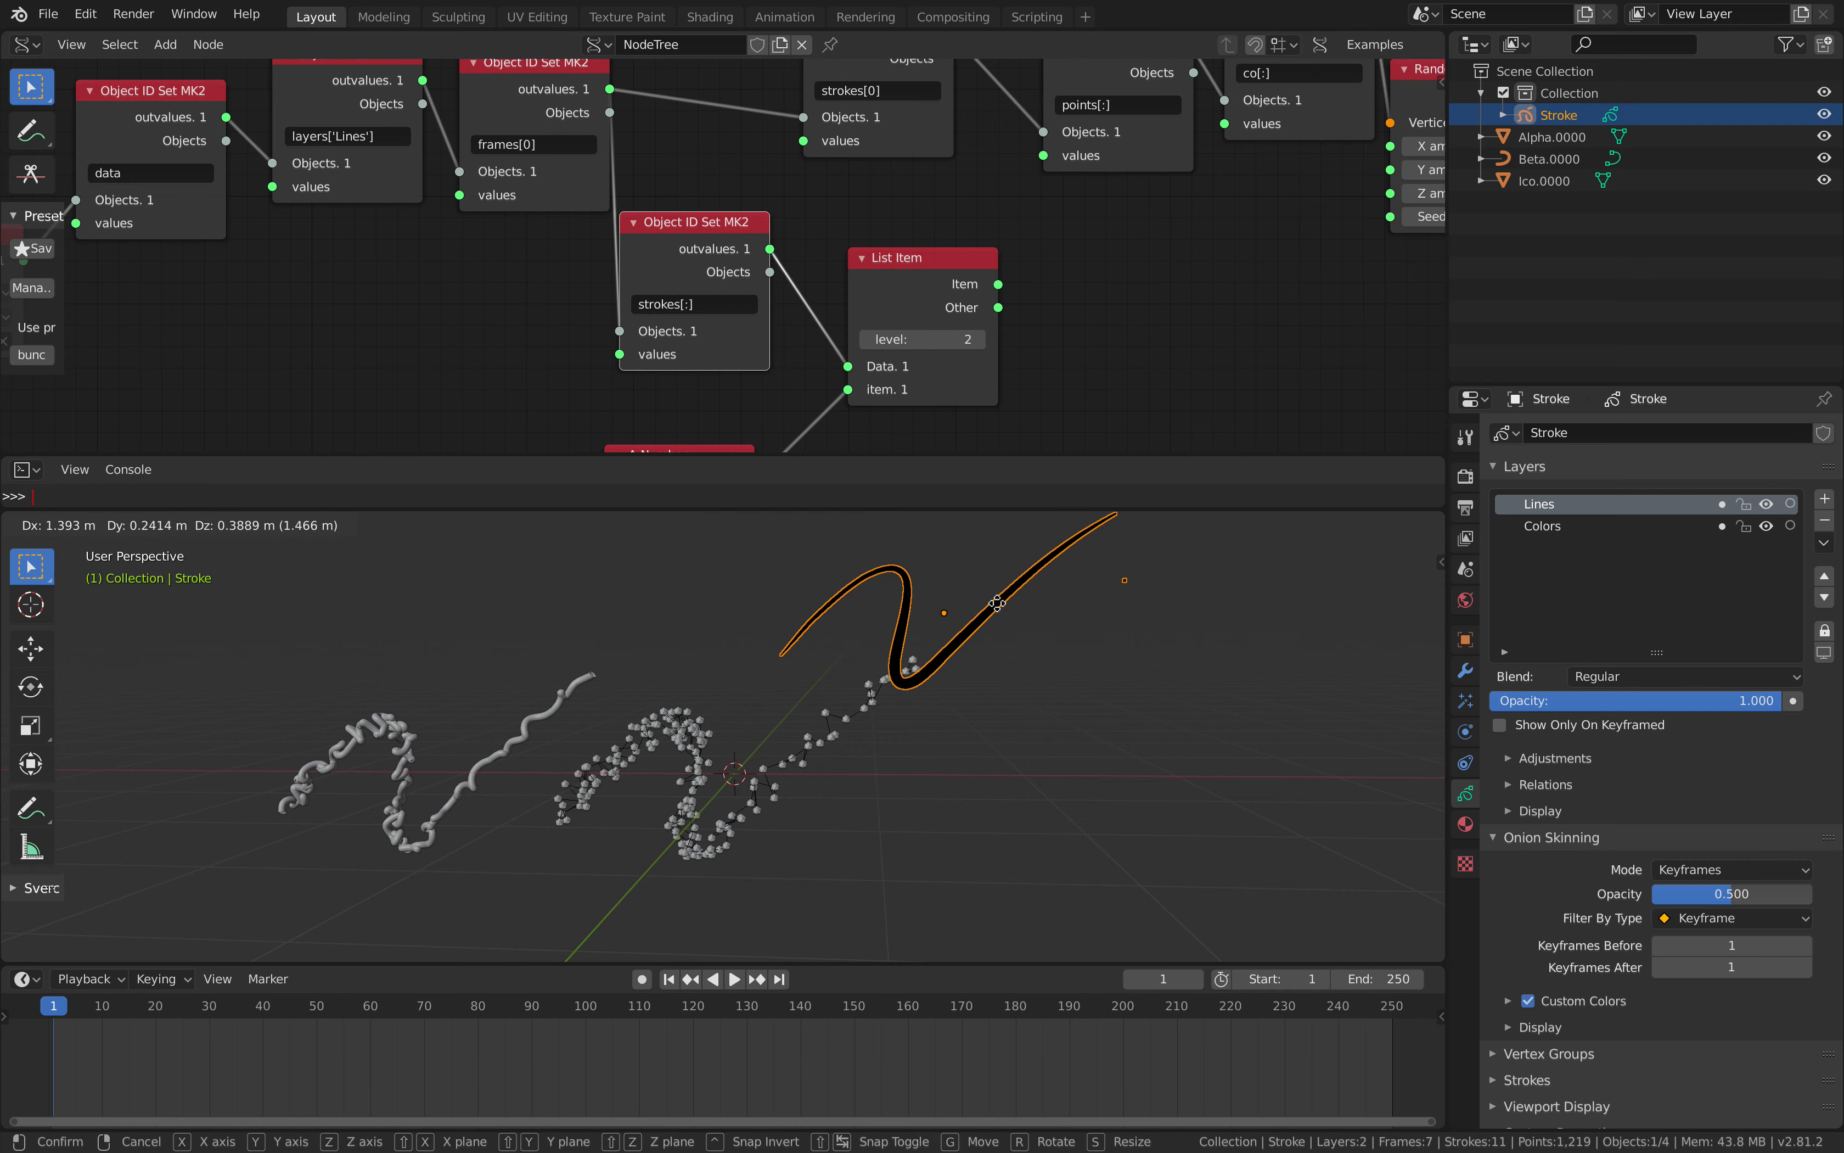
click(1157, 744)
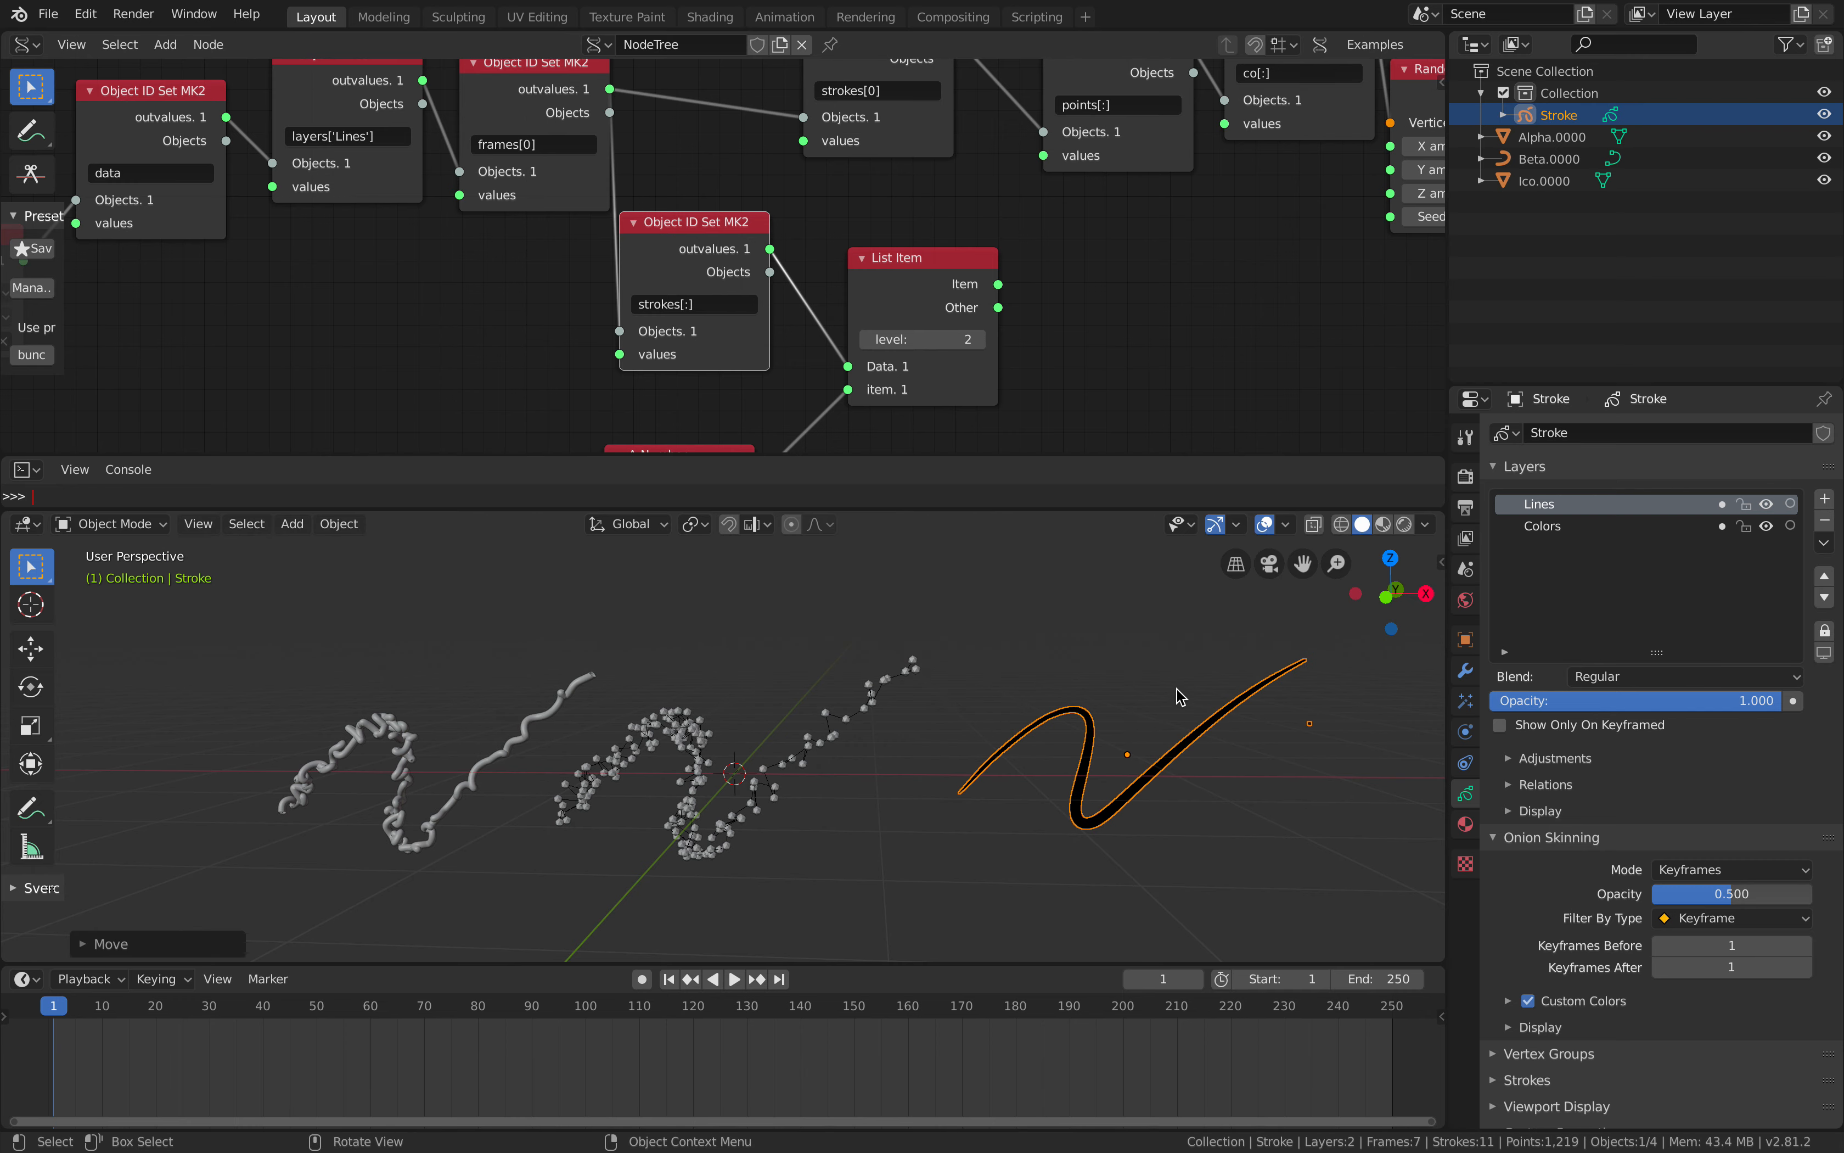
Examine the Stroke object and the generated Alpha.0000 mesh side by side.
click(1305, 708)
mouse_move(1044, 720)
shift+middle_down()
mouse_move(867, 709)
mouse_move(813, 730)
shift+middle_up()
scroll(813, 729, up, 3)
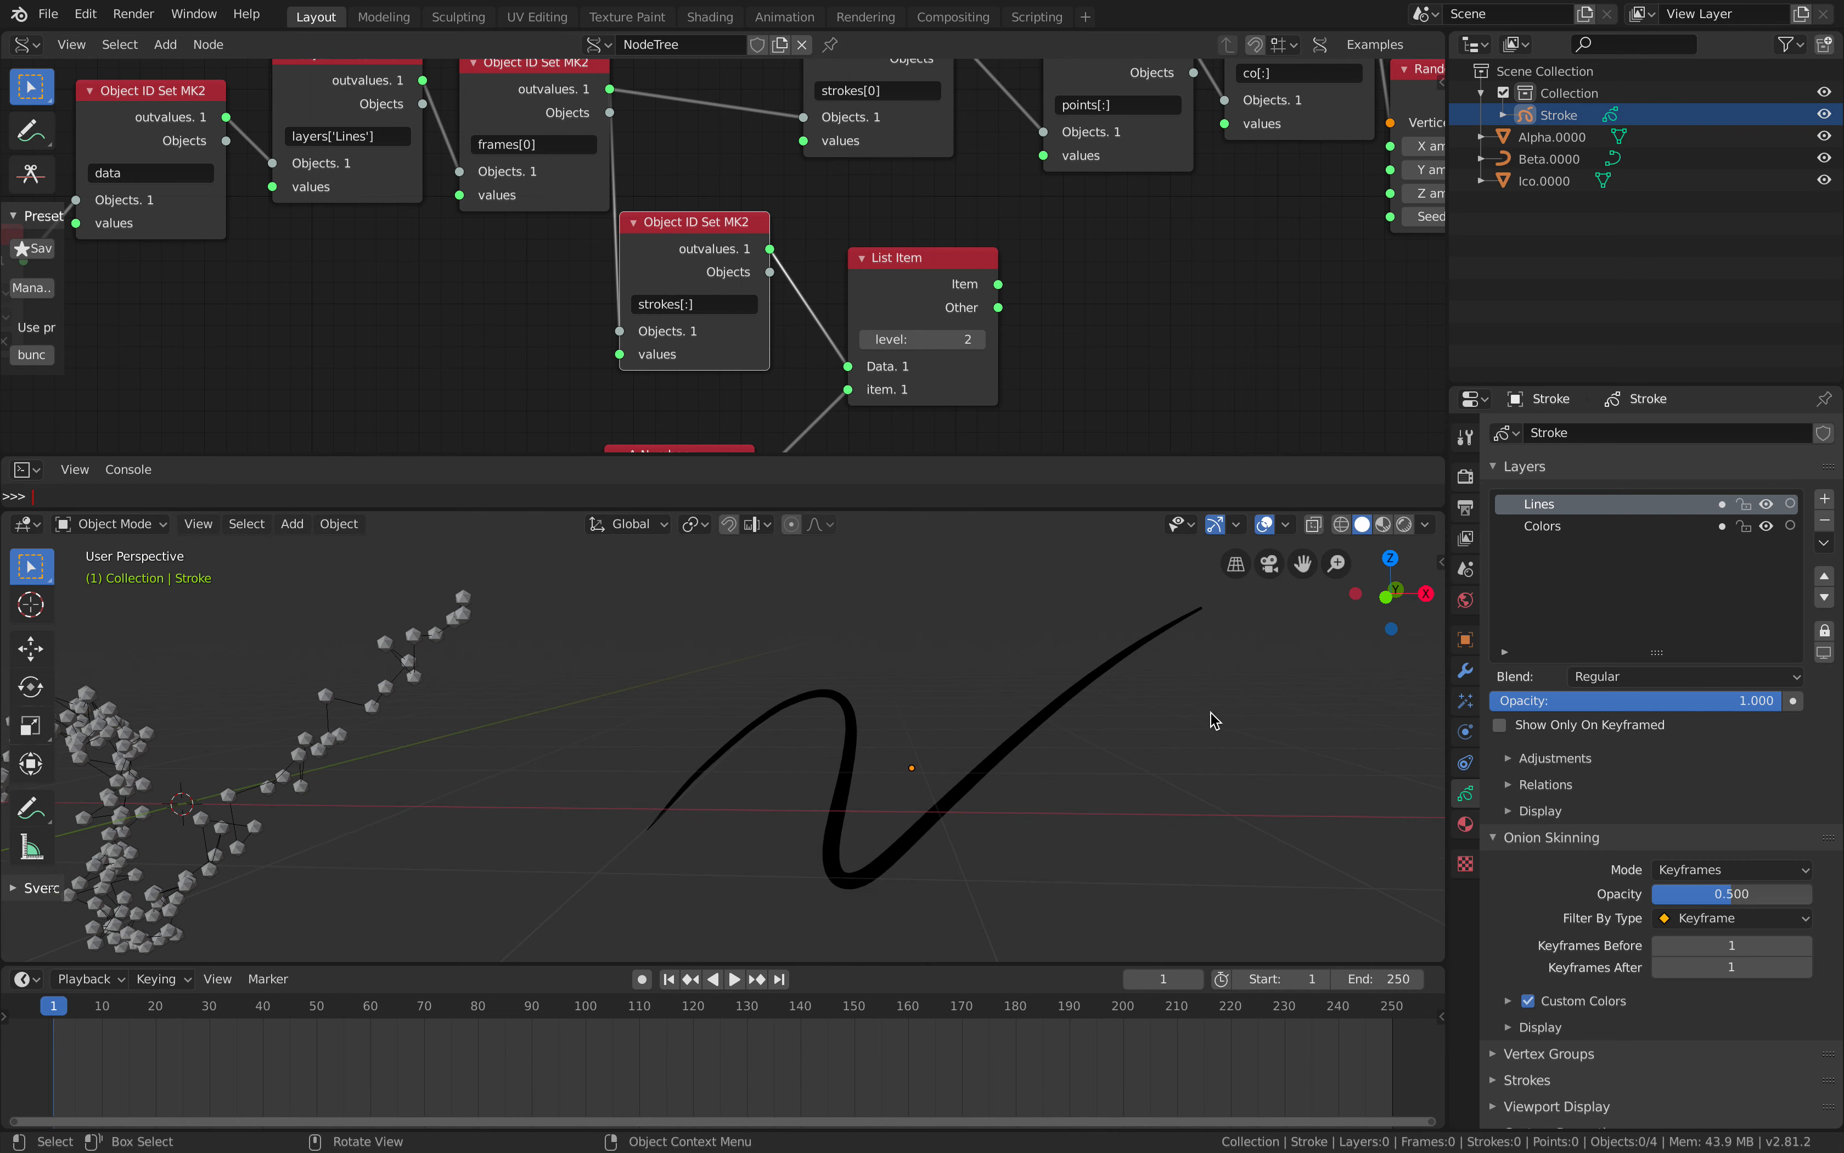
click(1215, 720)
key(Home)
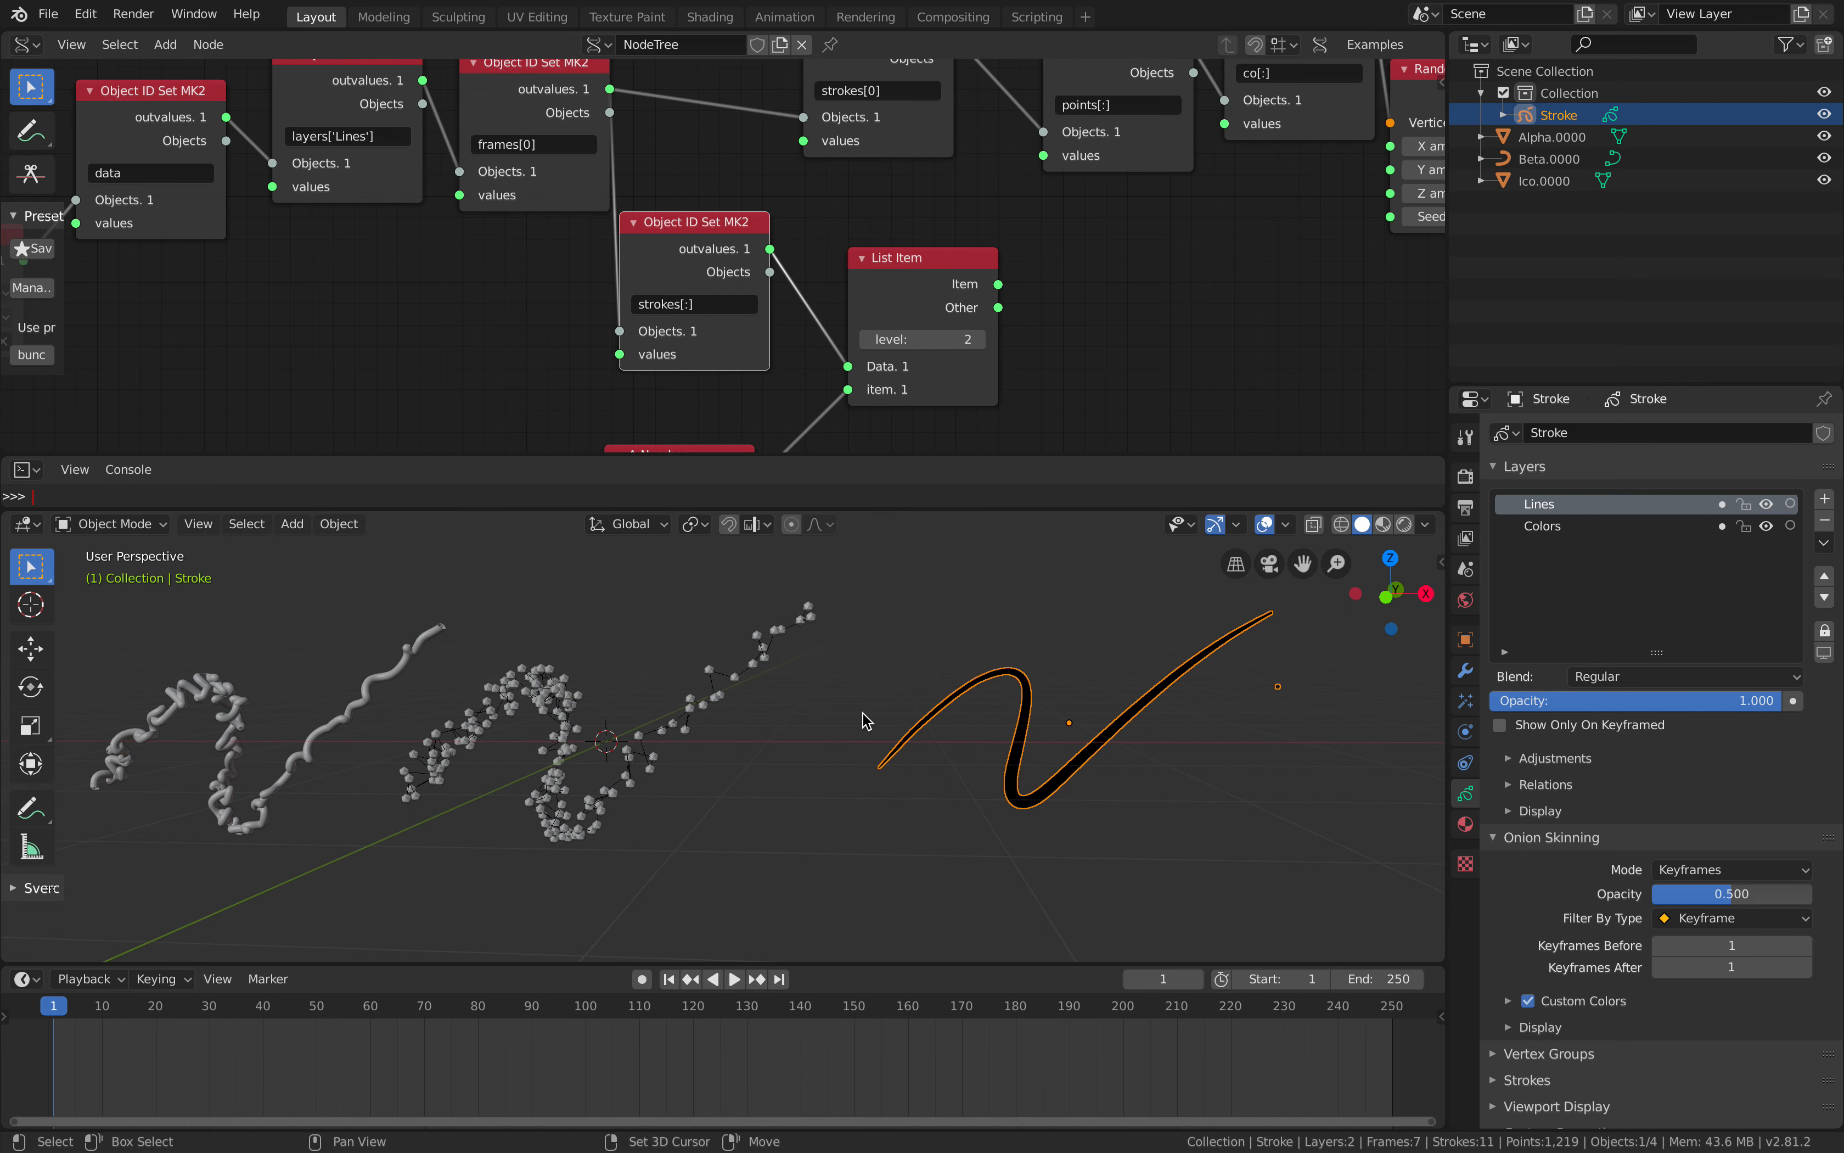
click(686, 727)
scroll(687, 723, up, 2)
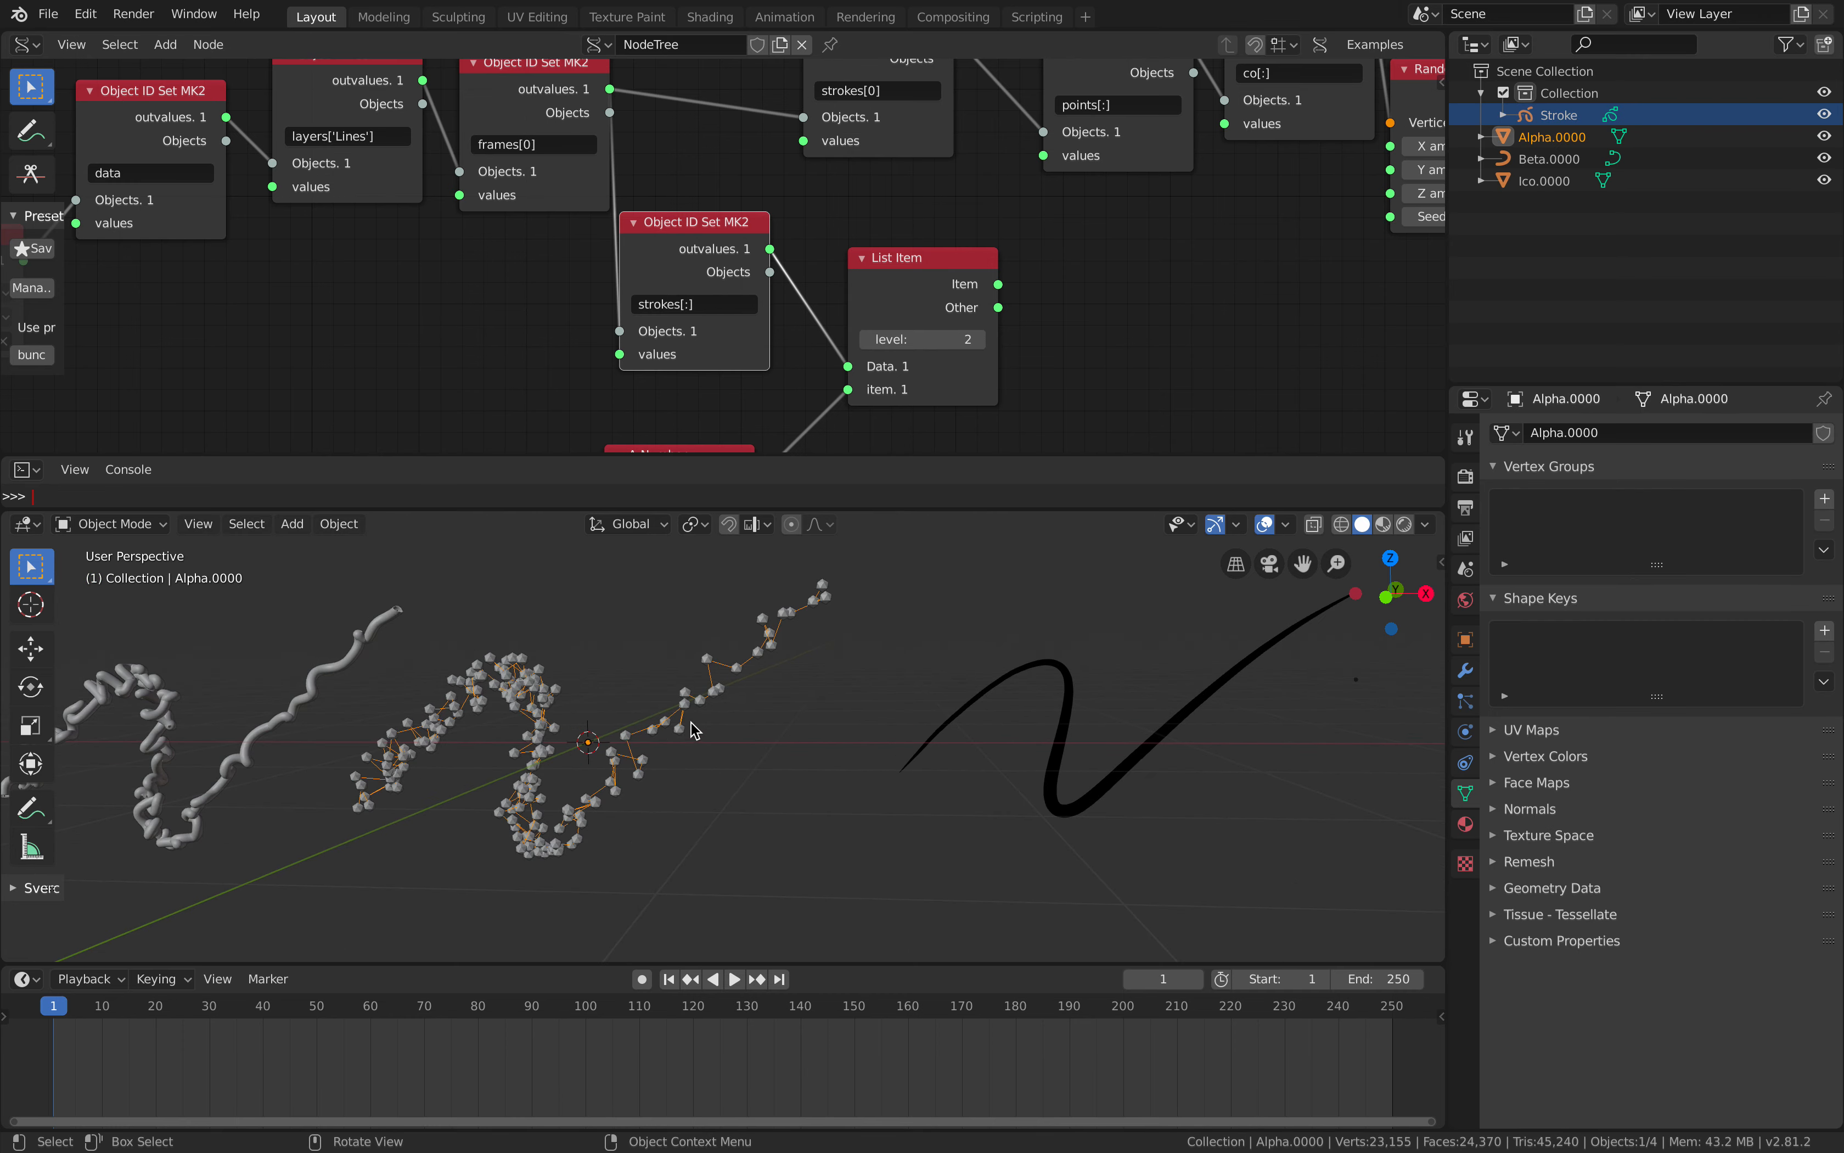
shift+middle_drag(672, 719, 867, 707)
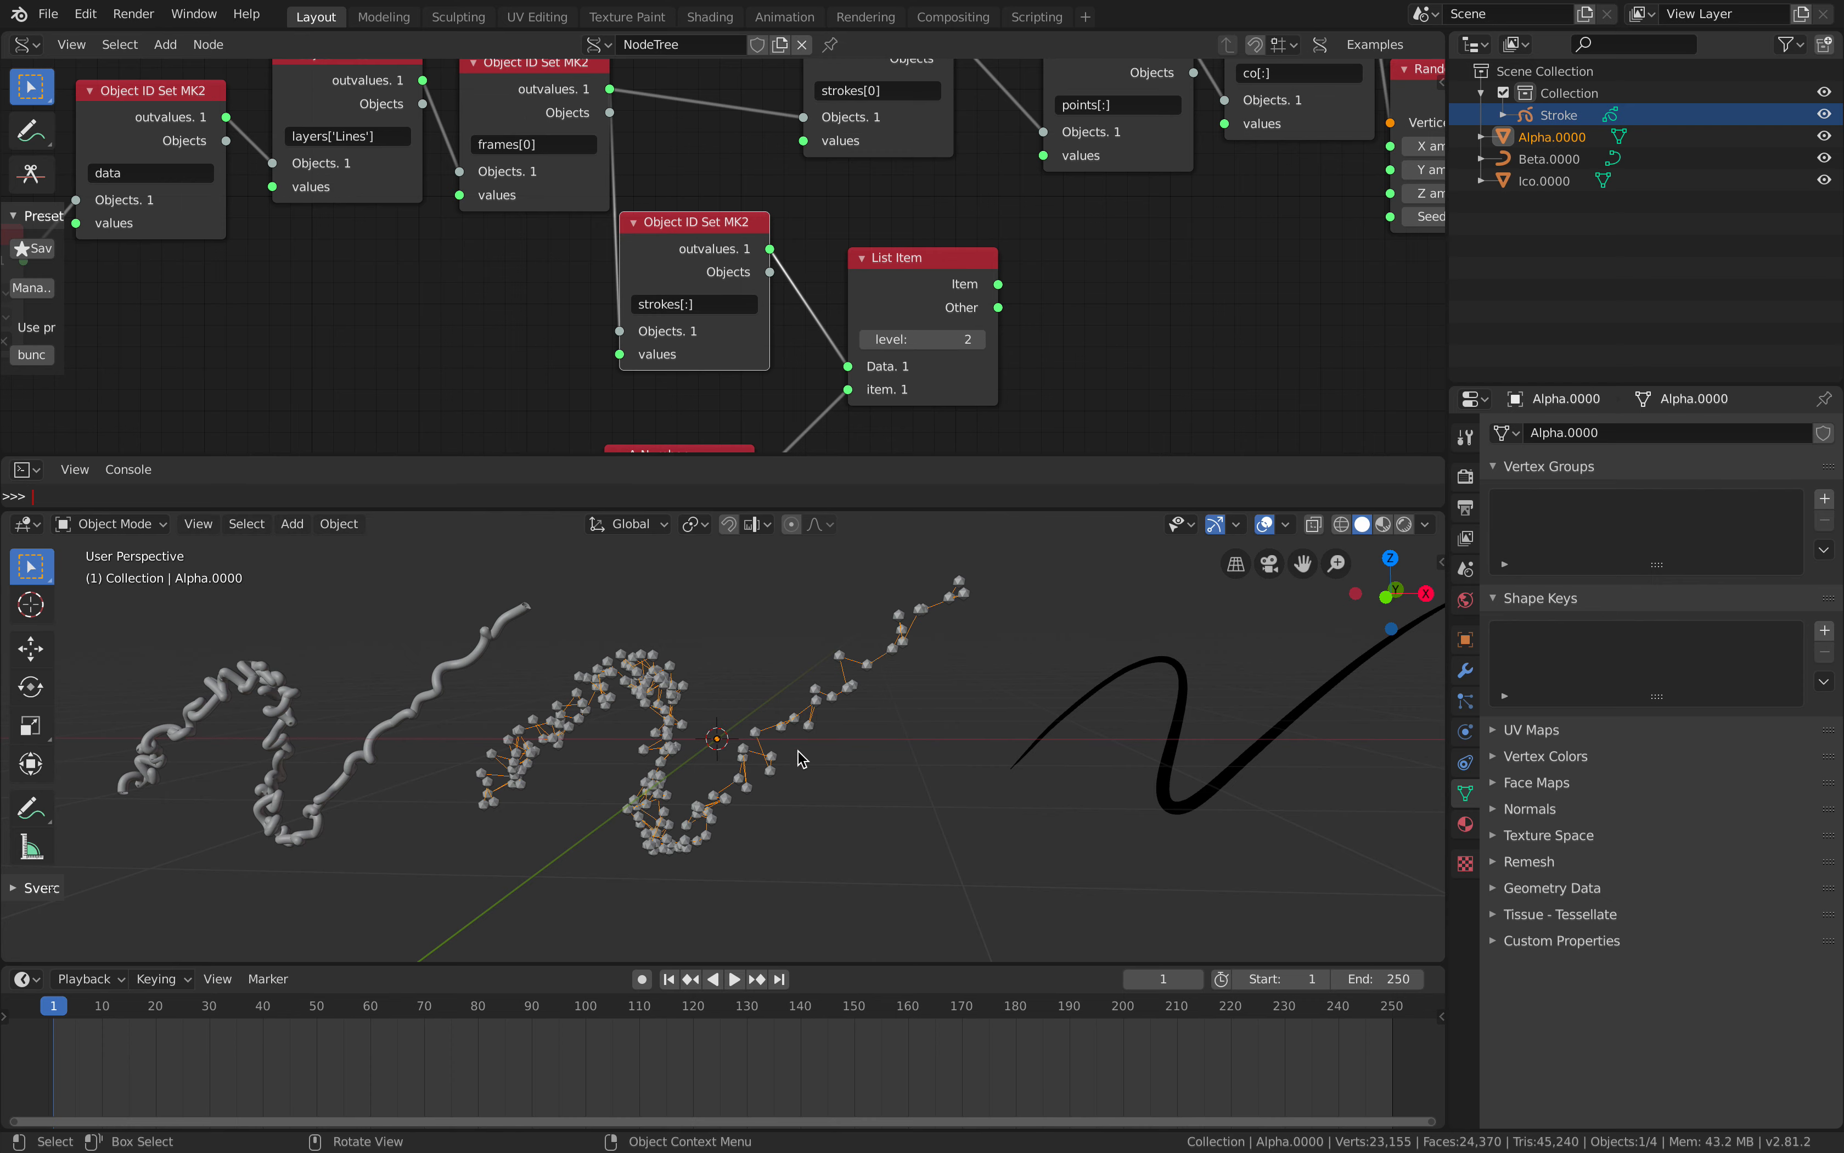
Save the file and add a Skin Mesher node between the Alpha Viewer BMesh and IcoSphere nodes.
scroll(838, 305, down, 1)
middle_drag(1230, 302, 1144, 311)
key(ctrl+s)
middle_drag(1410, 294, 769, 328)
middle_drag(1219, 229, 585, 371)
scroll(585, 371, down, 4)
middle_drag(915, 310, 907, 372)
scroll(790, 280, up, 3)
middle_drag(790, 280, 934, 300)
scroll(695, 202, up, 2)
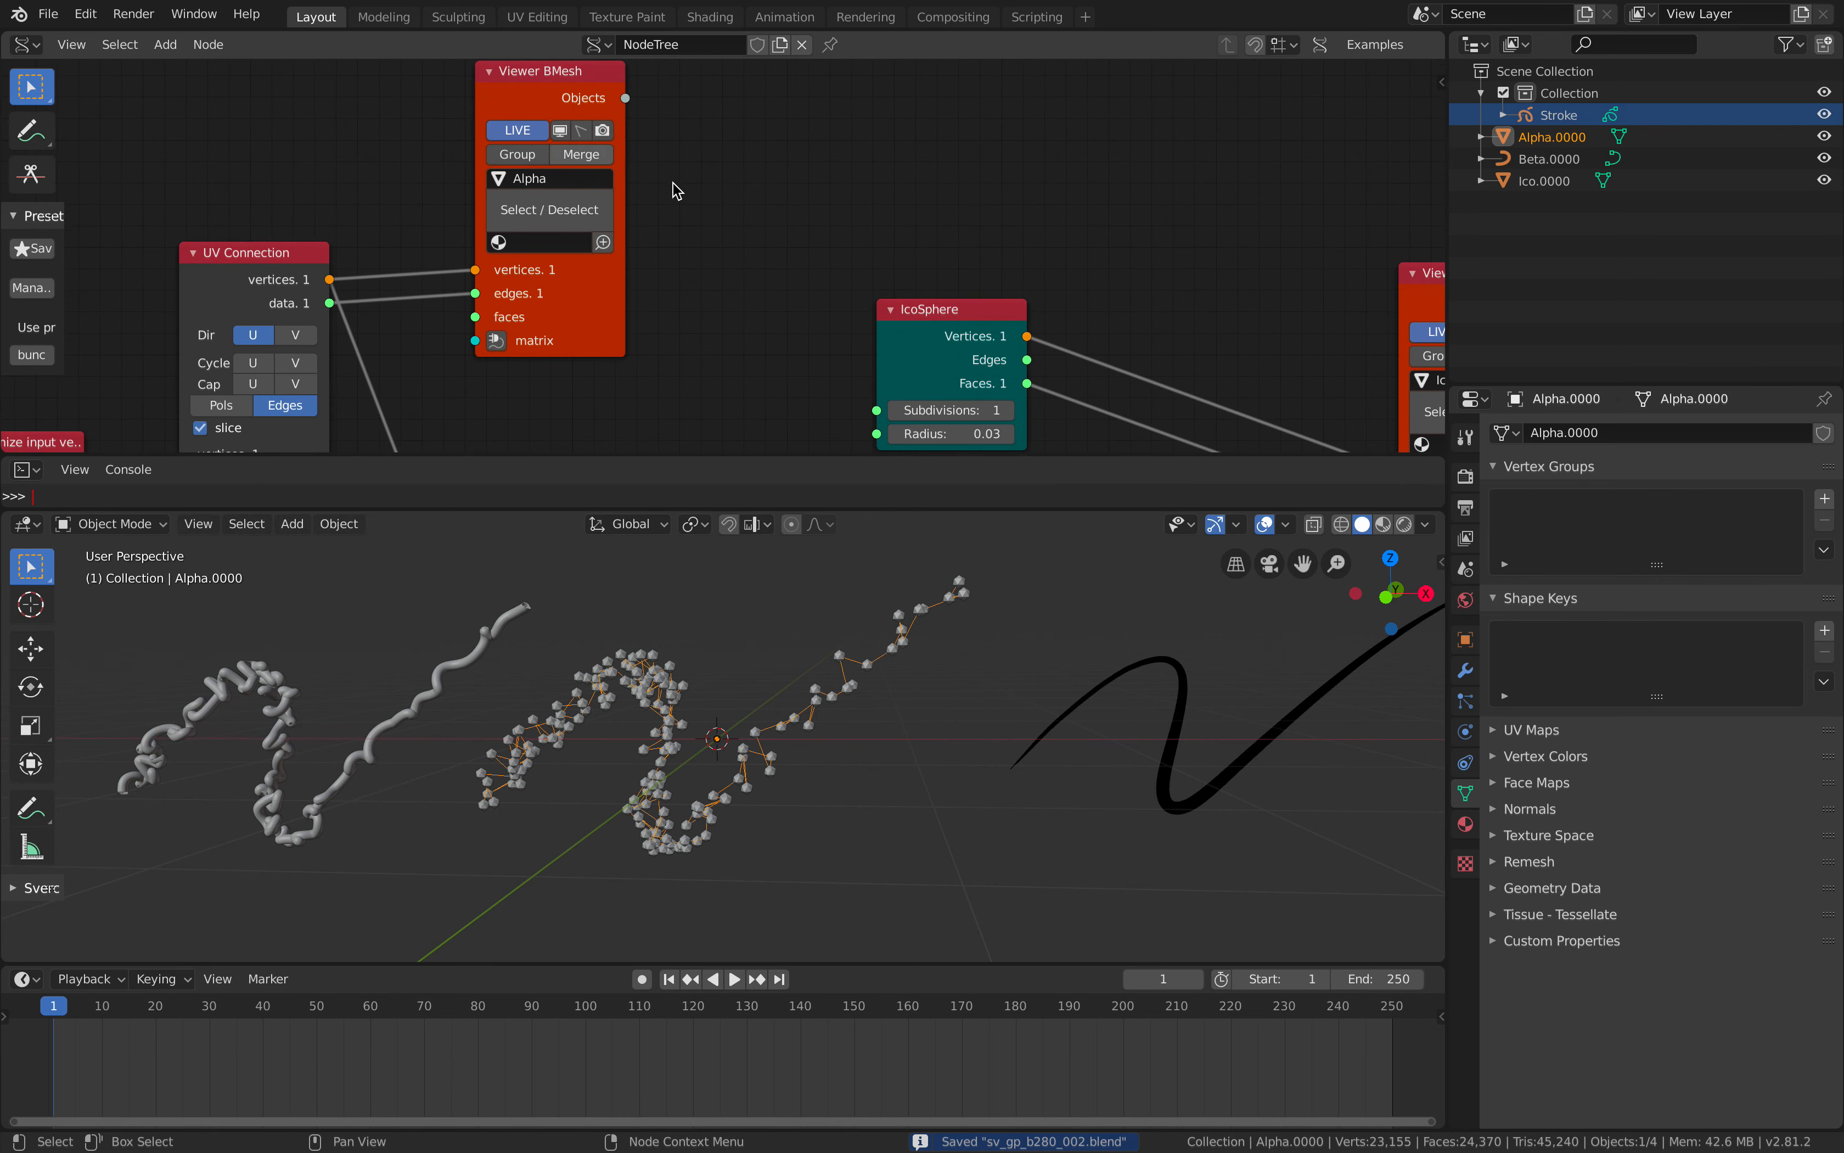
scroll(679, 192, down, 1)
key(alt+space)
text(skin)
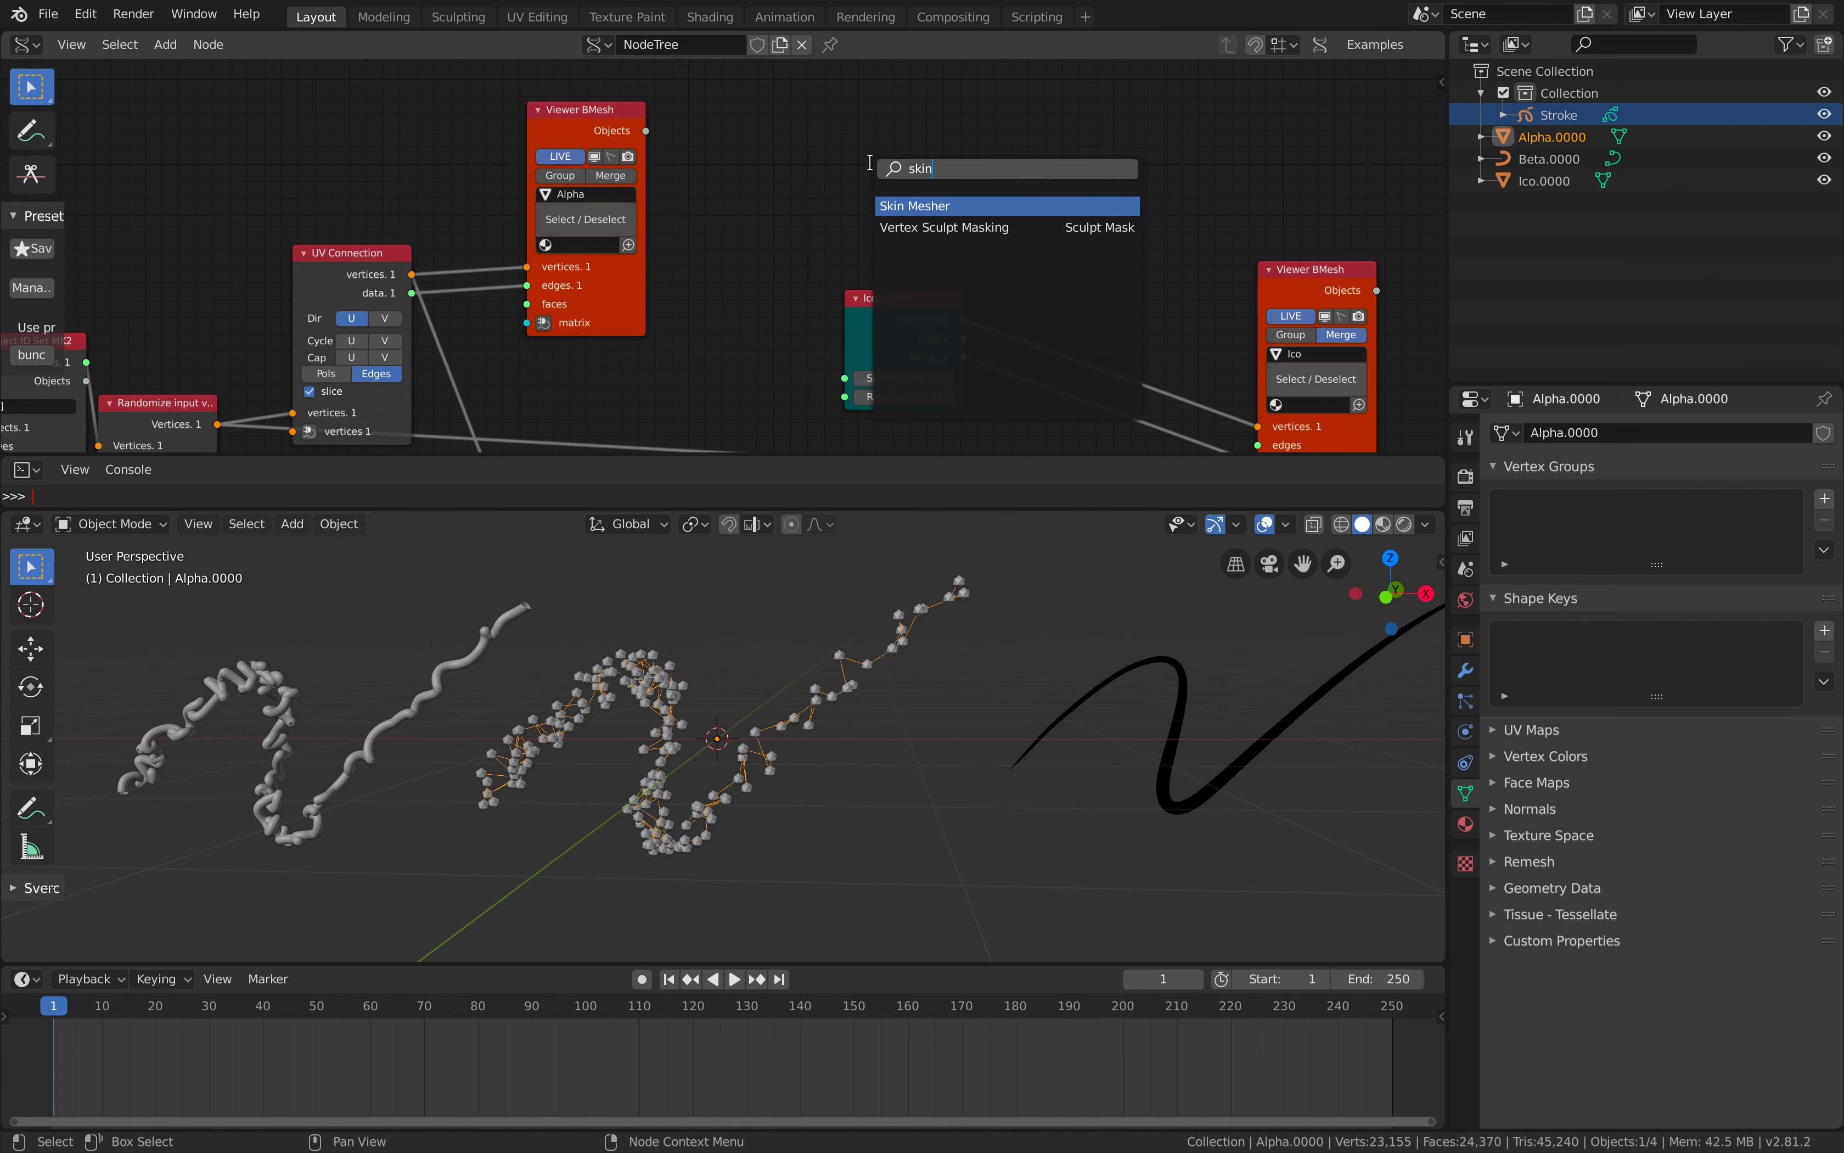
key(Return)
click(770, 346)
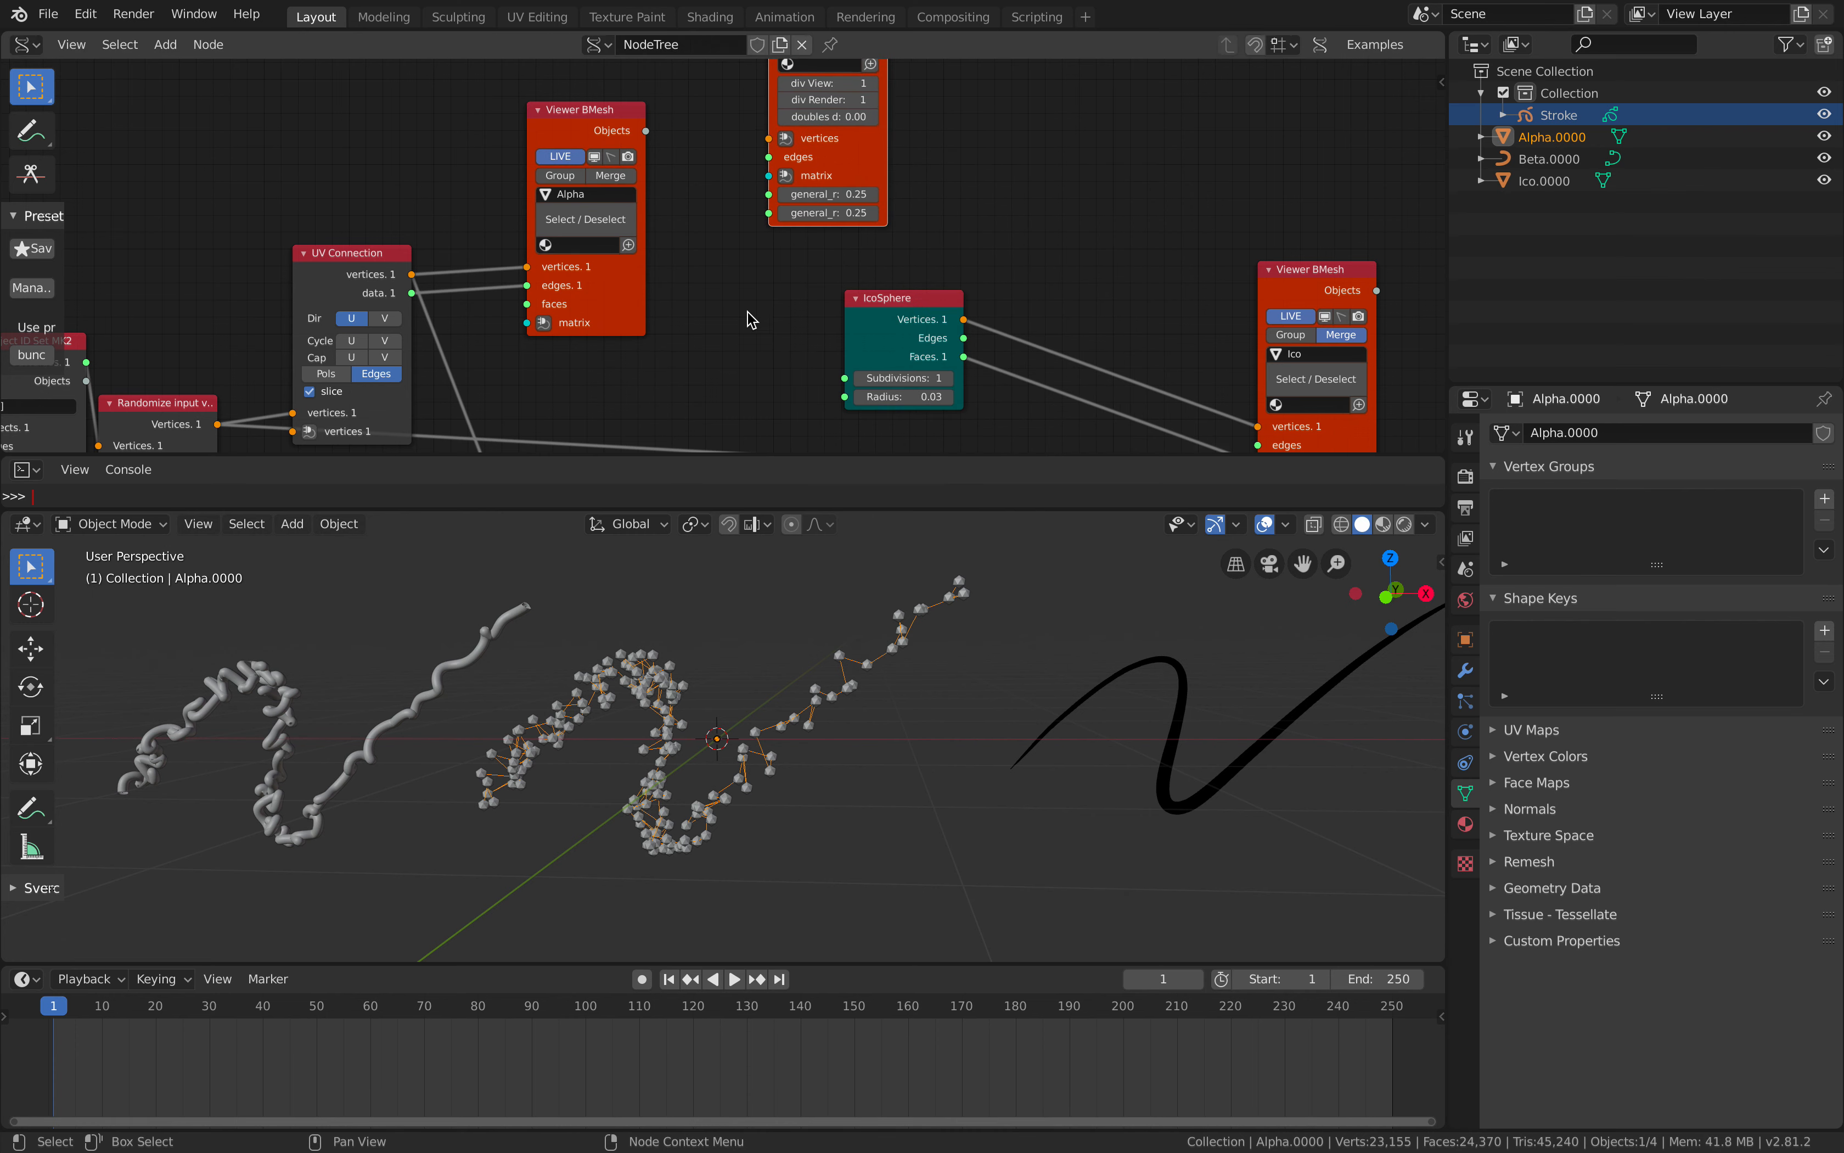
Link the UV Connection node's vertices and data outputs to the Skin Mesher's vertices and edges inputs.
drag(413, 274, 769, 145)
middle_drag(750, 182, 713, 280)
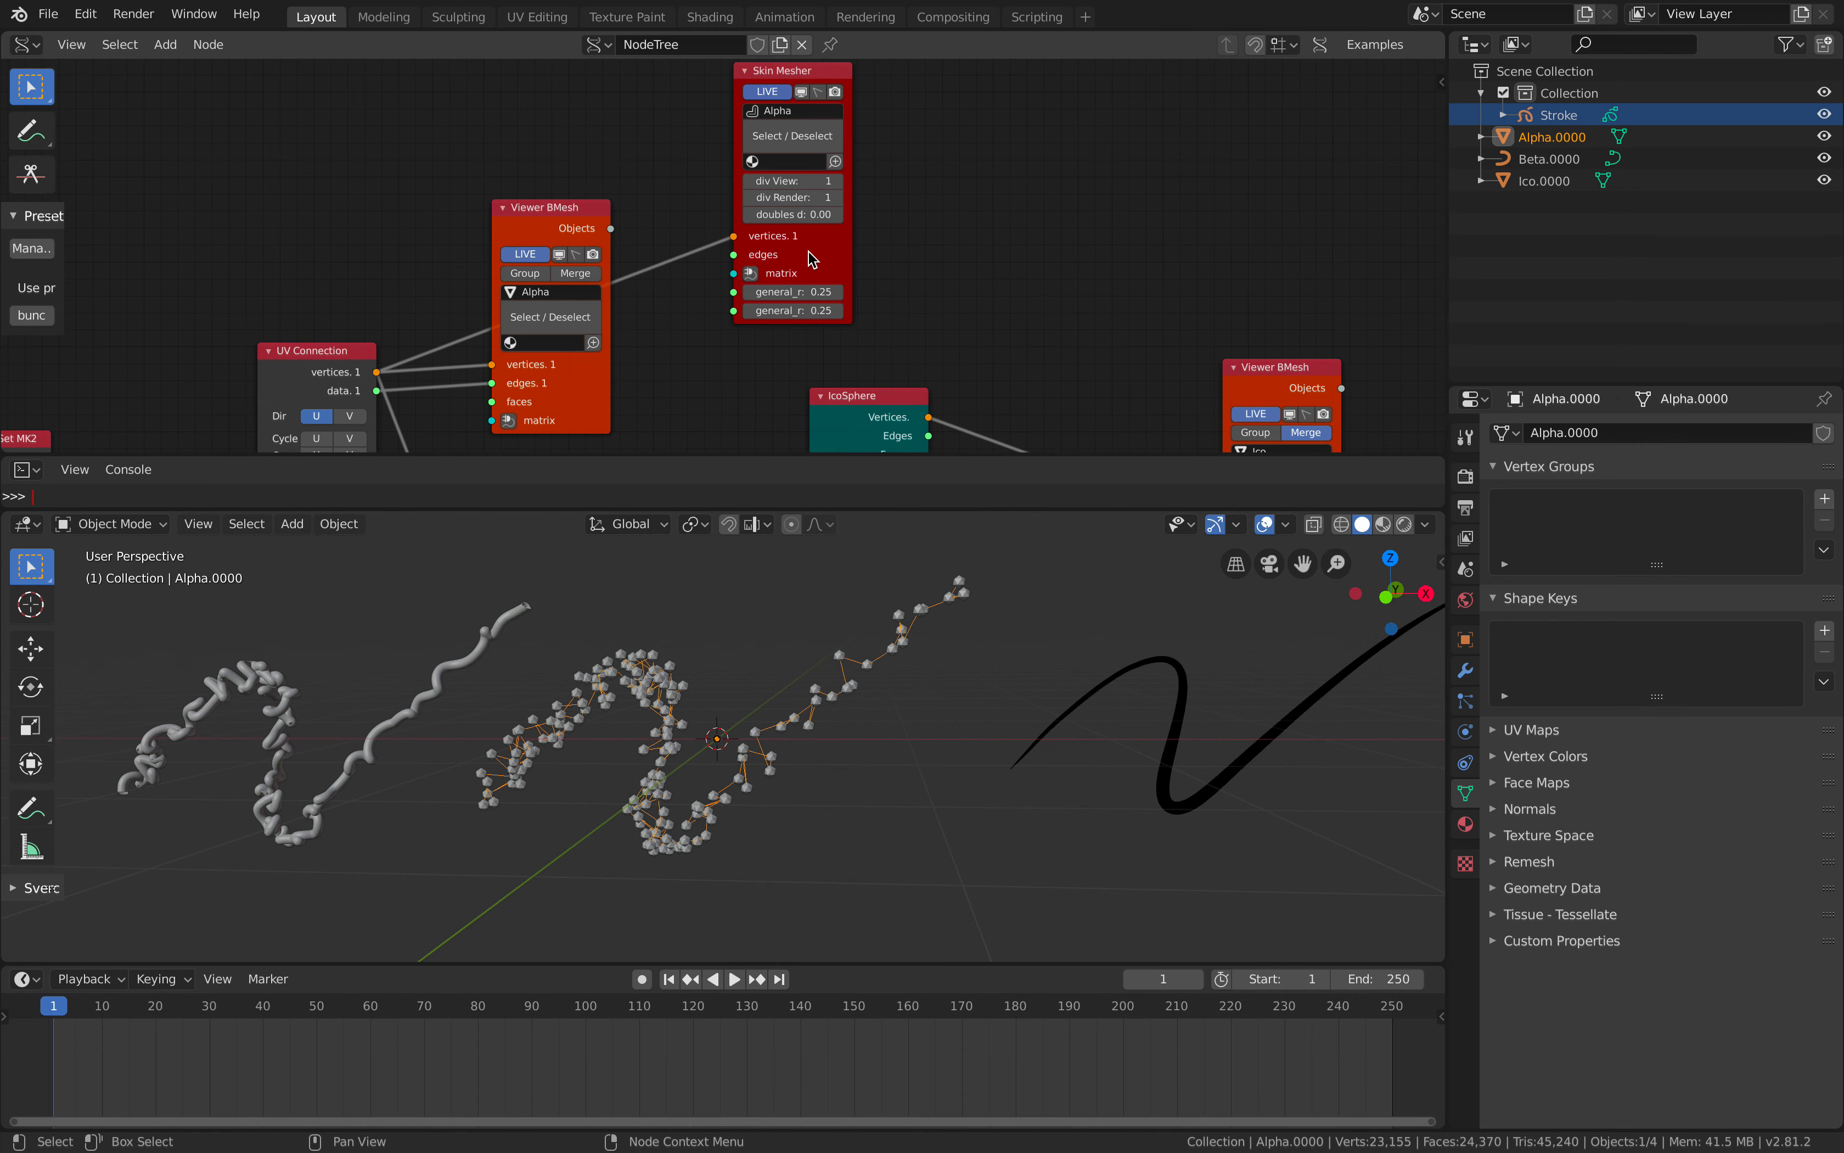
drag(812, 259, 827, 259)
drag(377, 390, 750, 253)
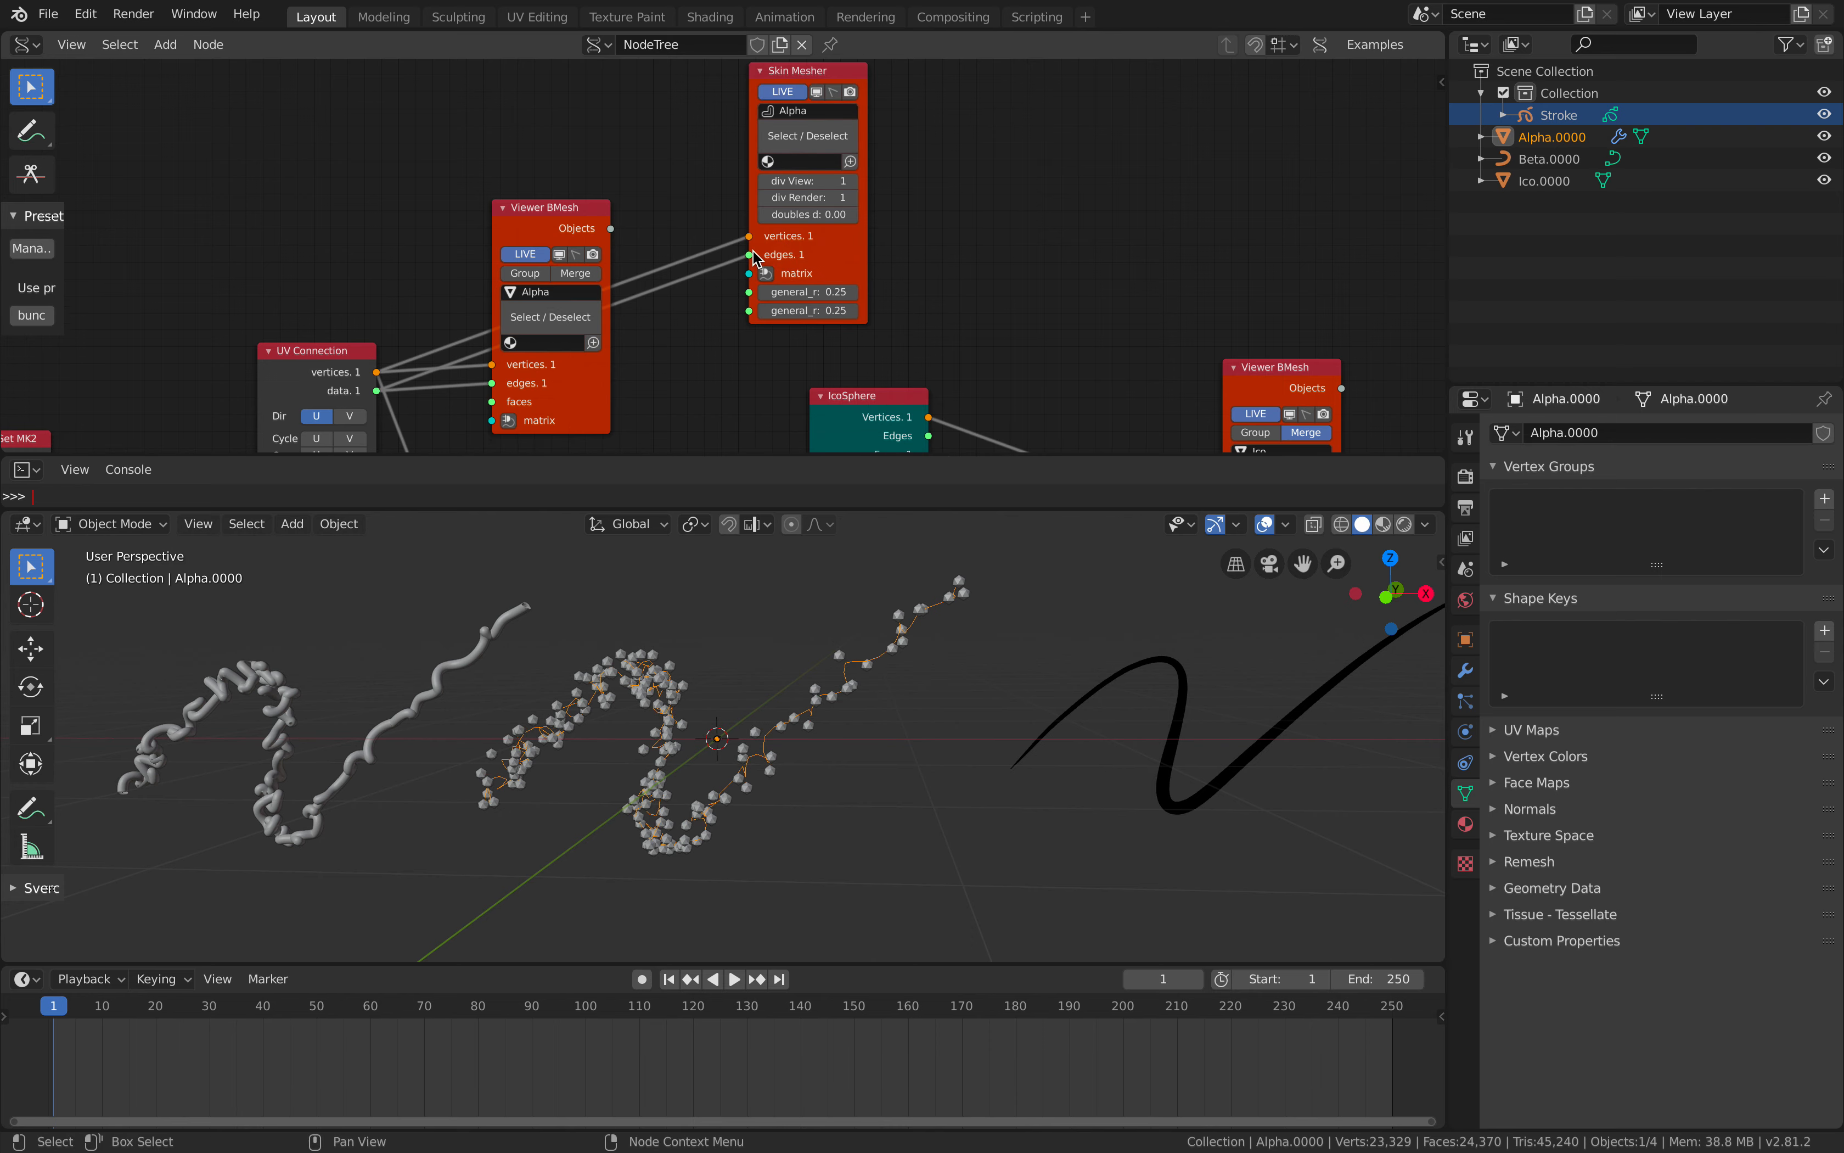
Set the Skin Mesher's two general radius values to 0.02 and 0.21.
middle_drag(759, 641, 773, 642)
scroll(668, 675, up, 3)
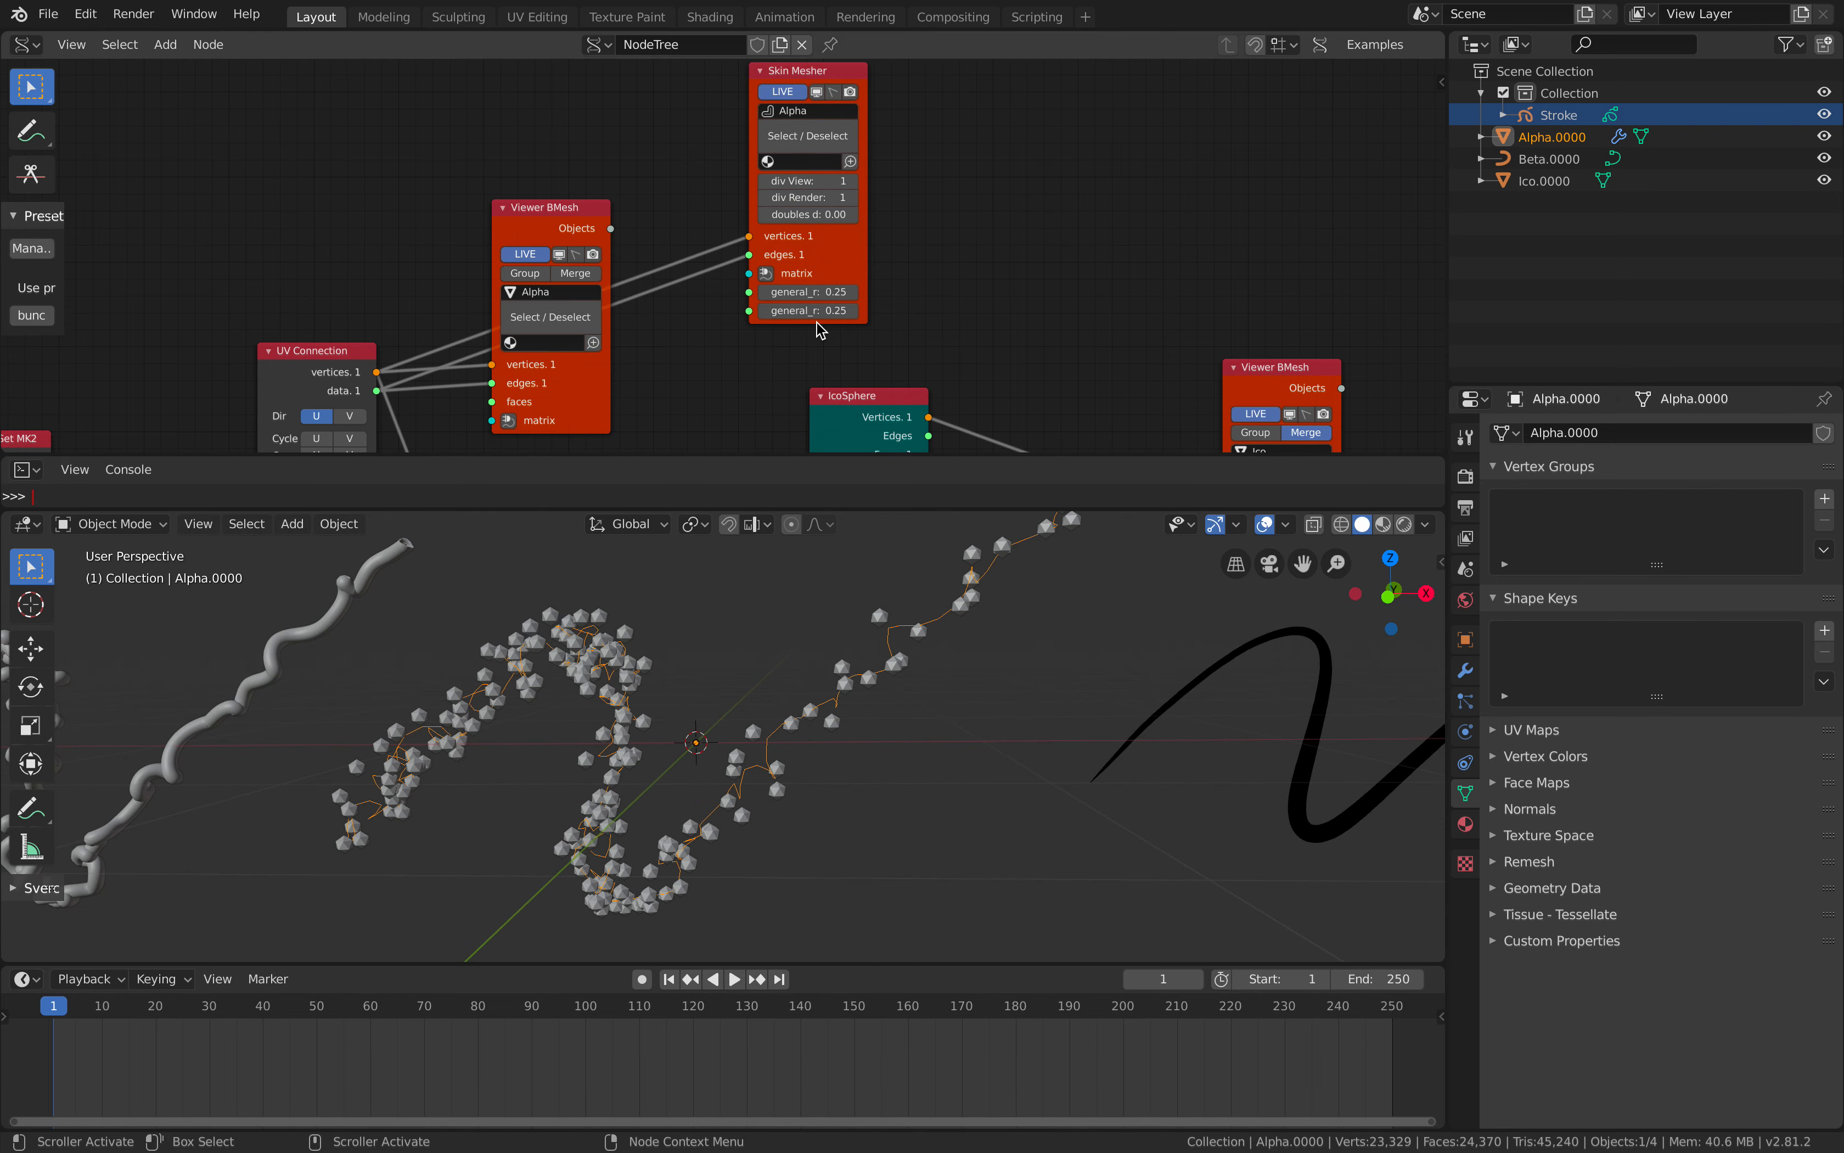
mouse_move(817, 292)
mouse_down()
mouse_move(712, 292)
mouse_move(824, 311)
mouse_move(797, 311)
mouse_up()
middle_drag(873, 720, 803, 754)
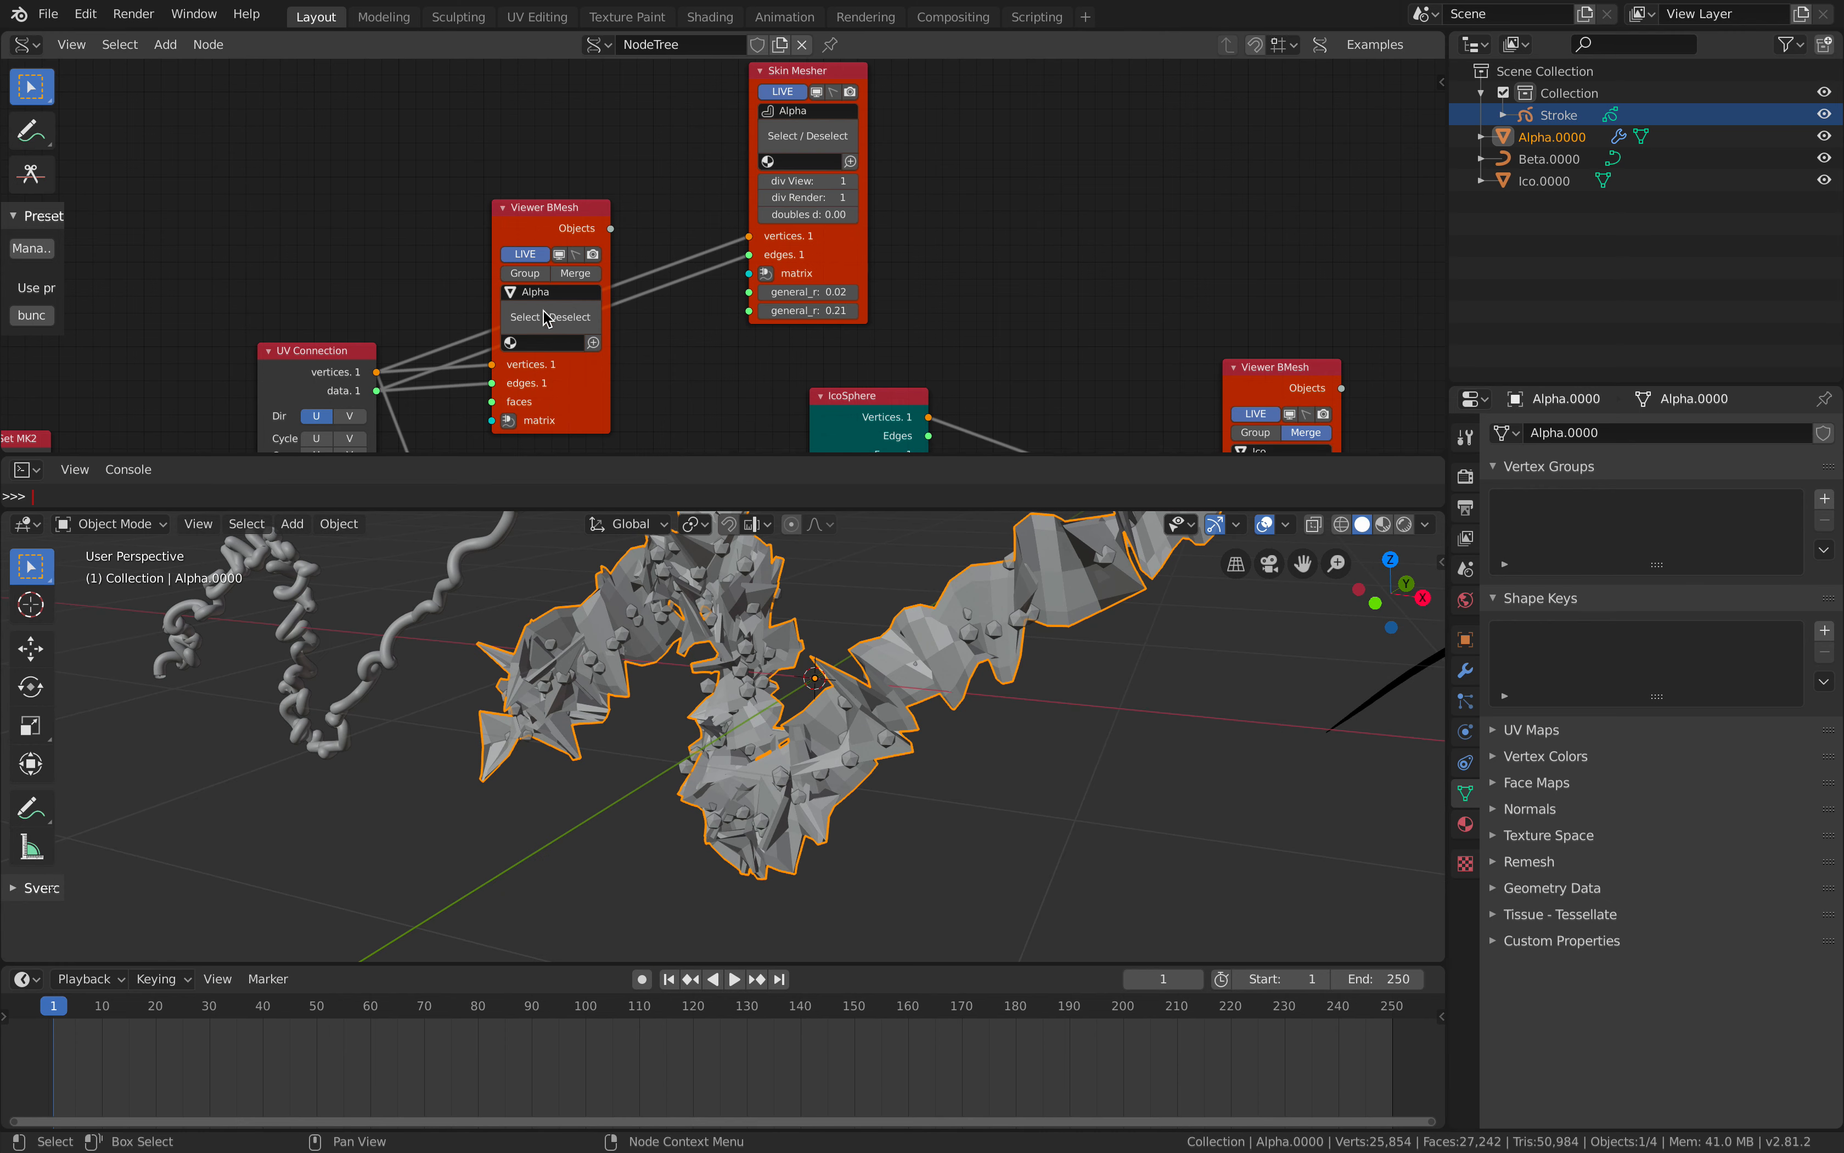
Set the X, Y and Z amplitudes of the Randomize input vectors node to 0.02.
middle_drag(540, 315, 662, 233)
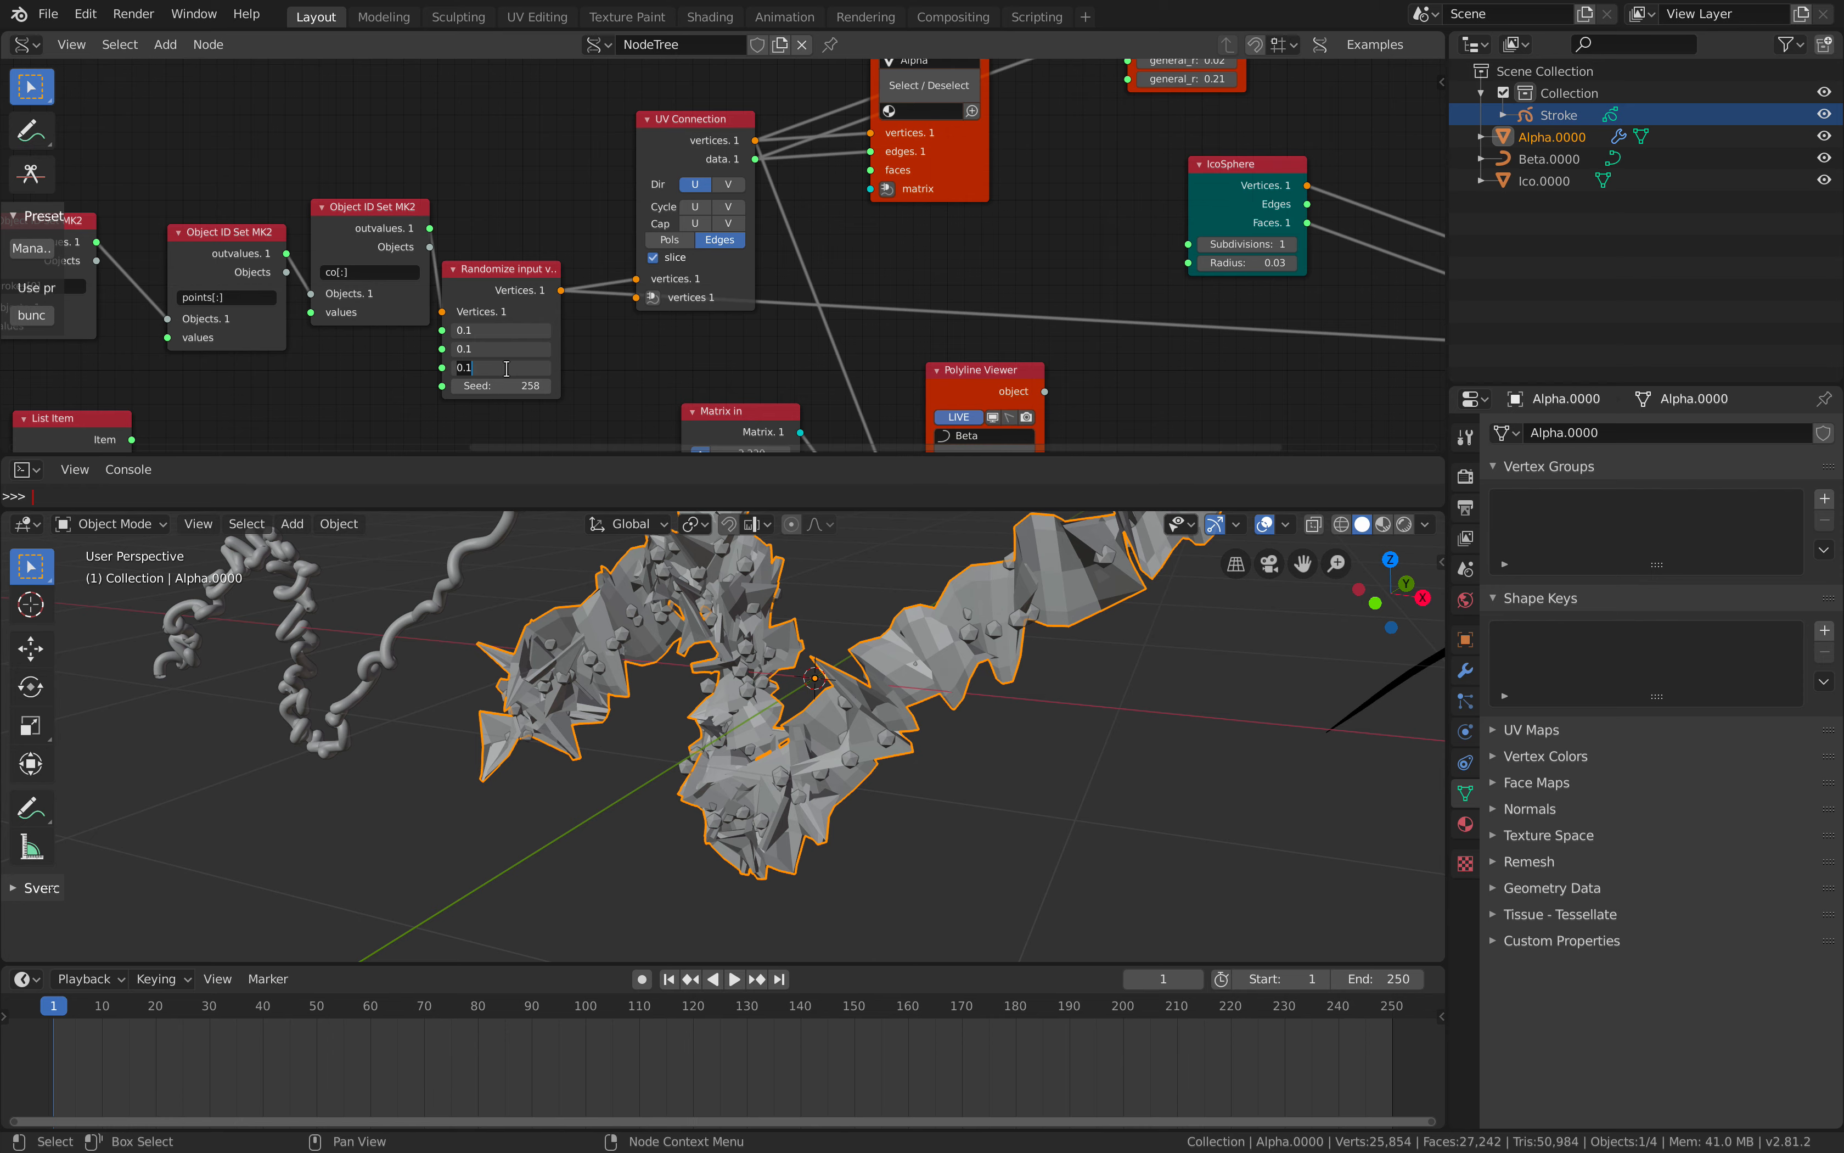
text(2)
key(Return)
scroll(765, 821, up, 5)
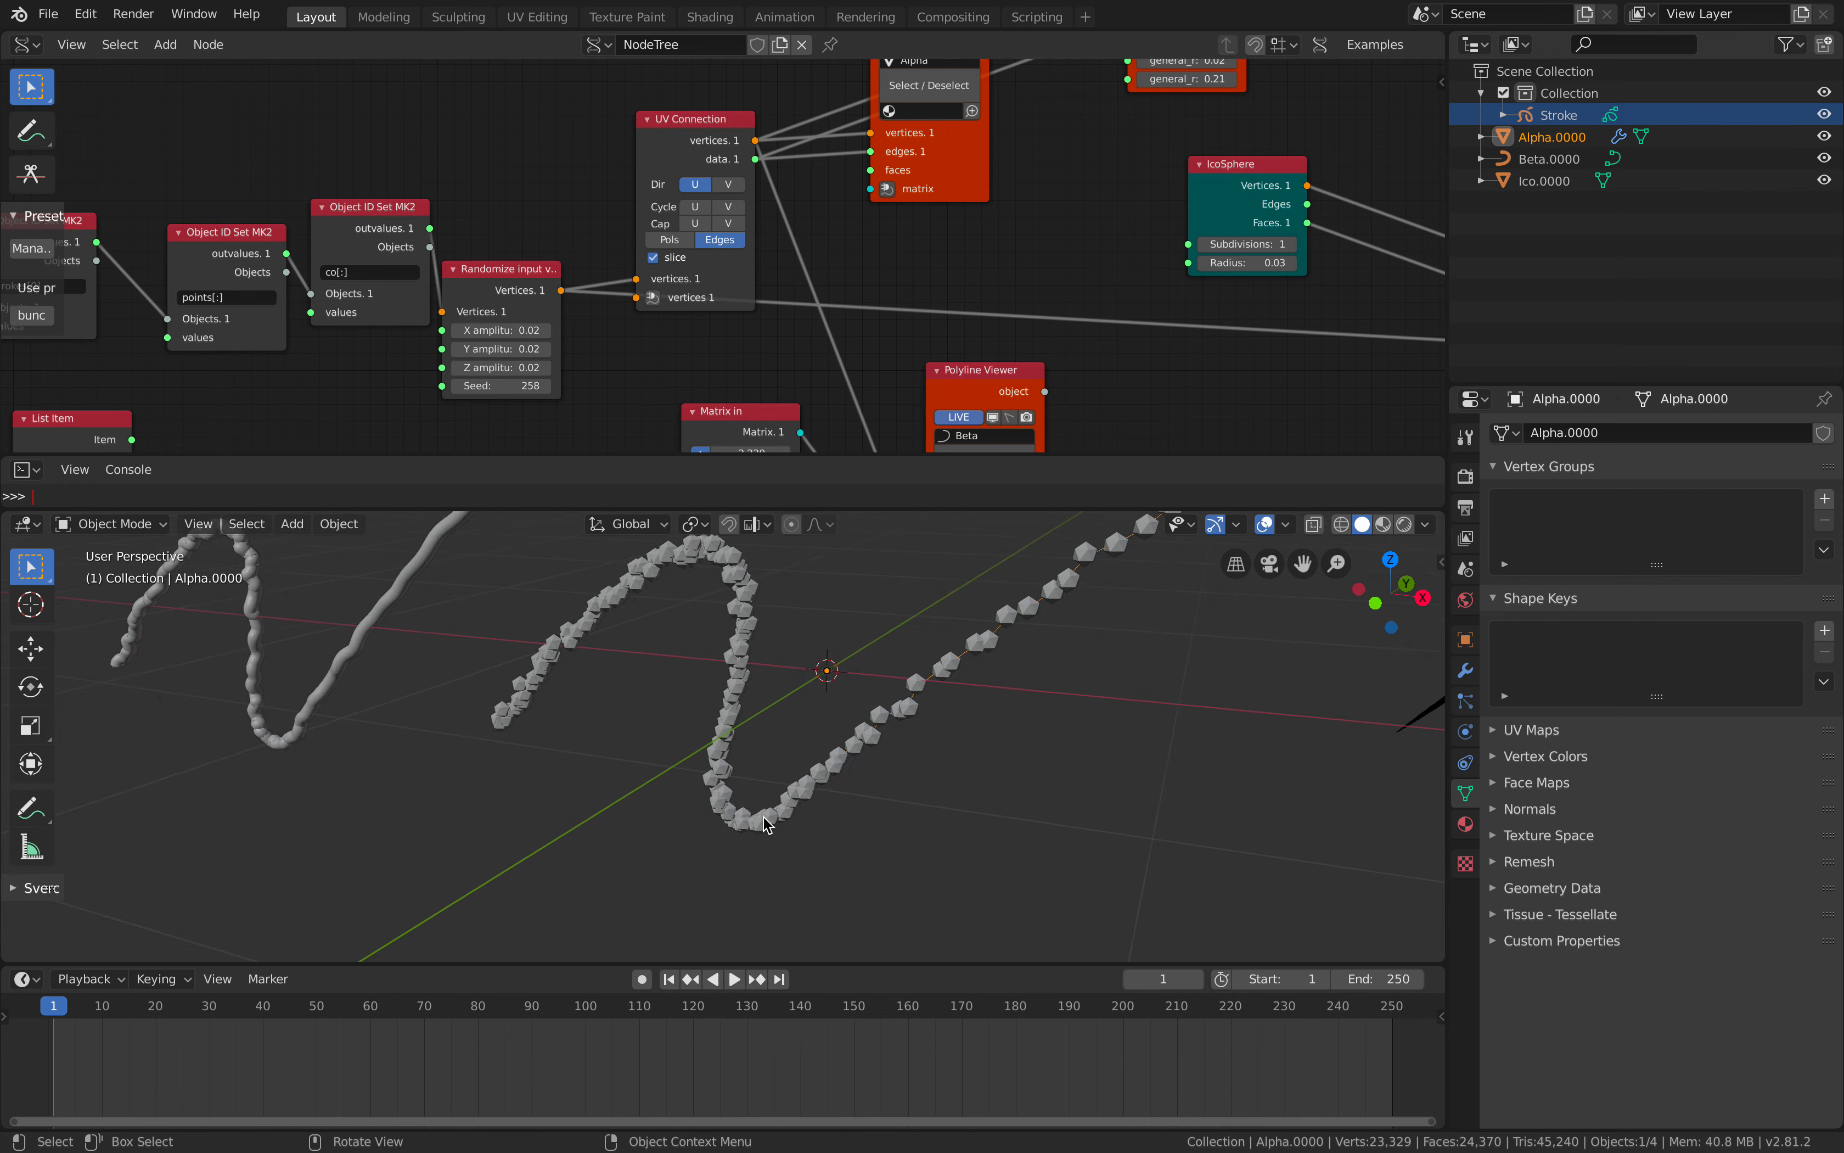
middle_drag(744, 751, 792, 728)
Nudge the Polyline Viewer node slightly and hide the Ico.0000 object in the viewport.
middle_drag(1144, 274, 771, 191)
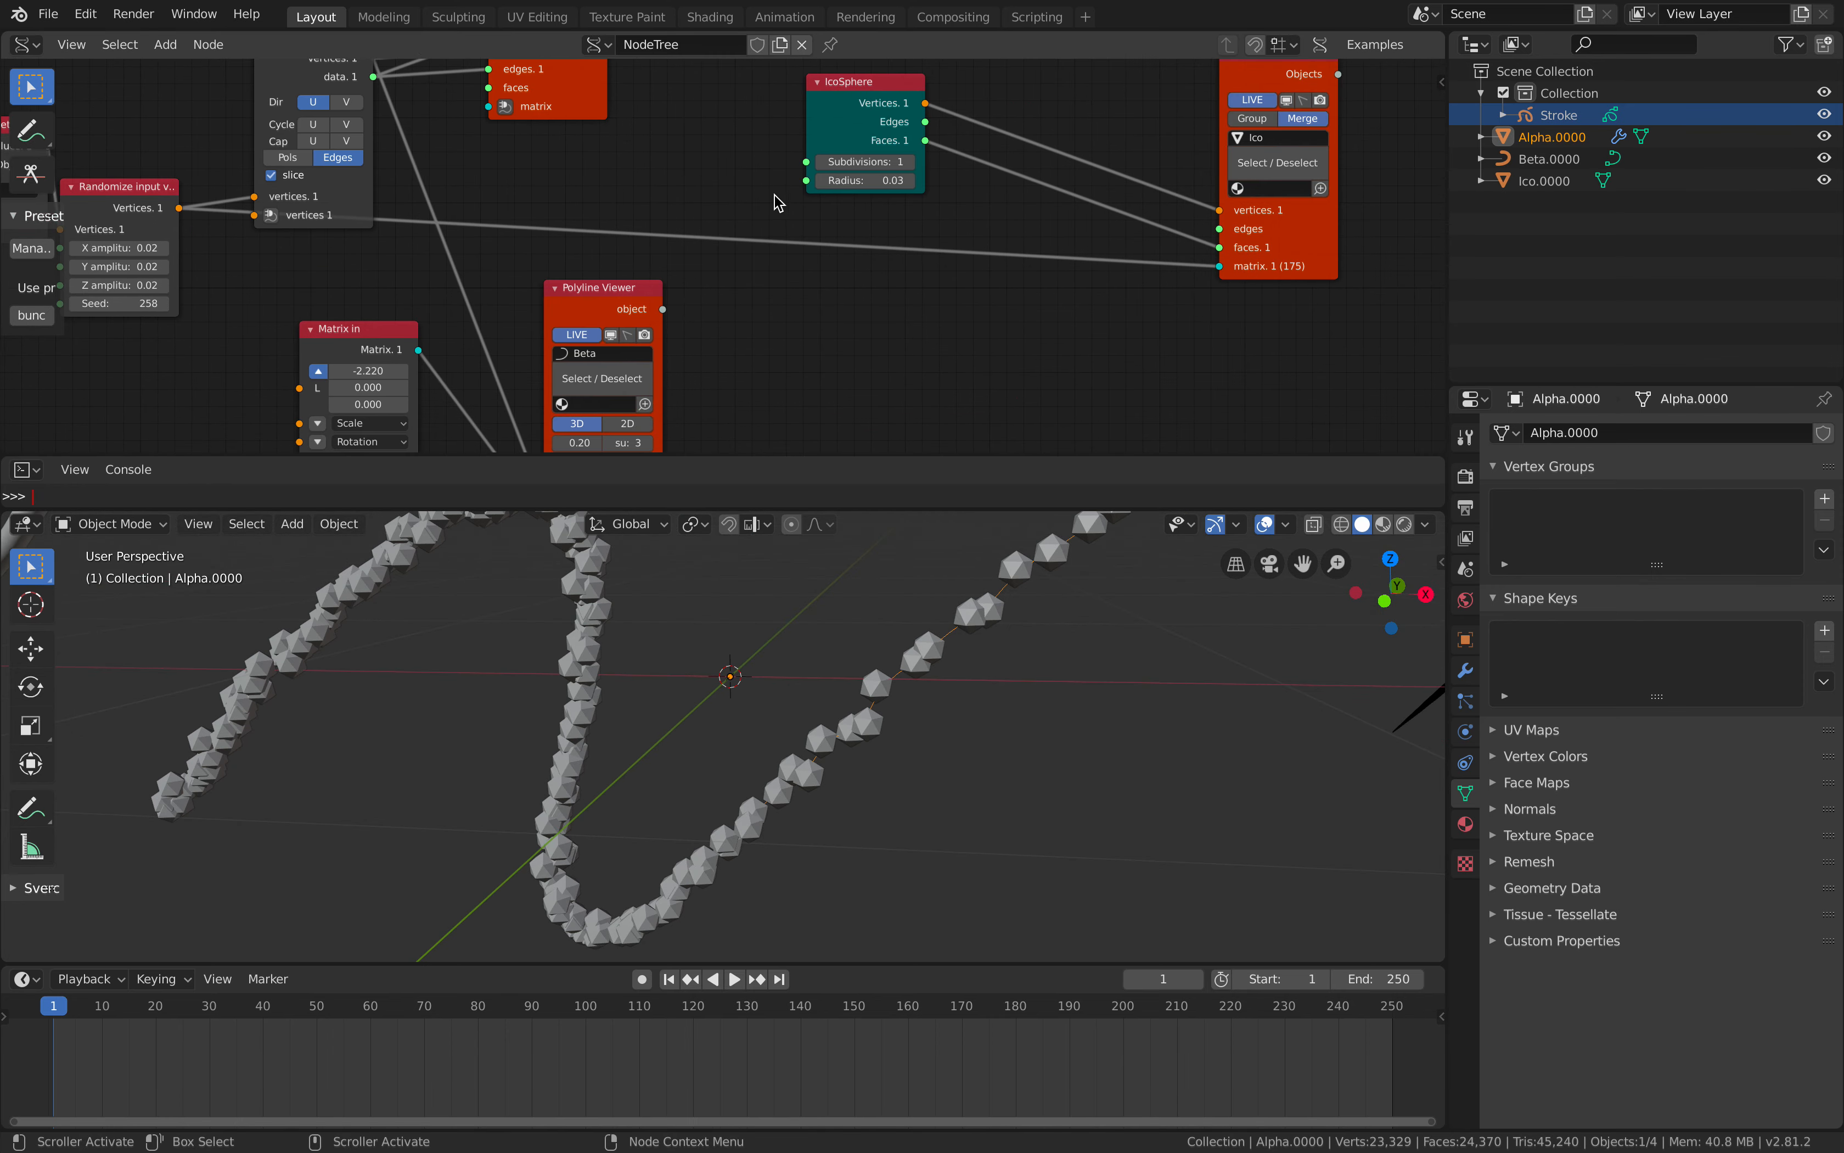
scroll(779, 261, down, 4)
middle_drag(765, 286, 719, 265)
scroll(704, 283, up, 2)
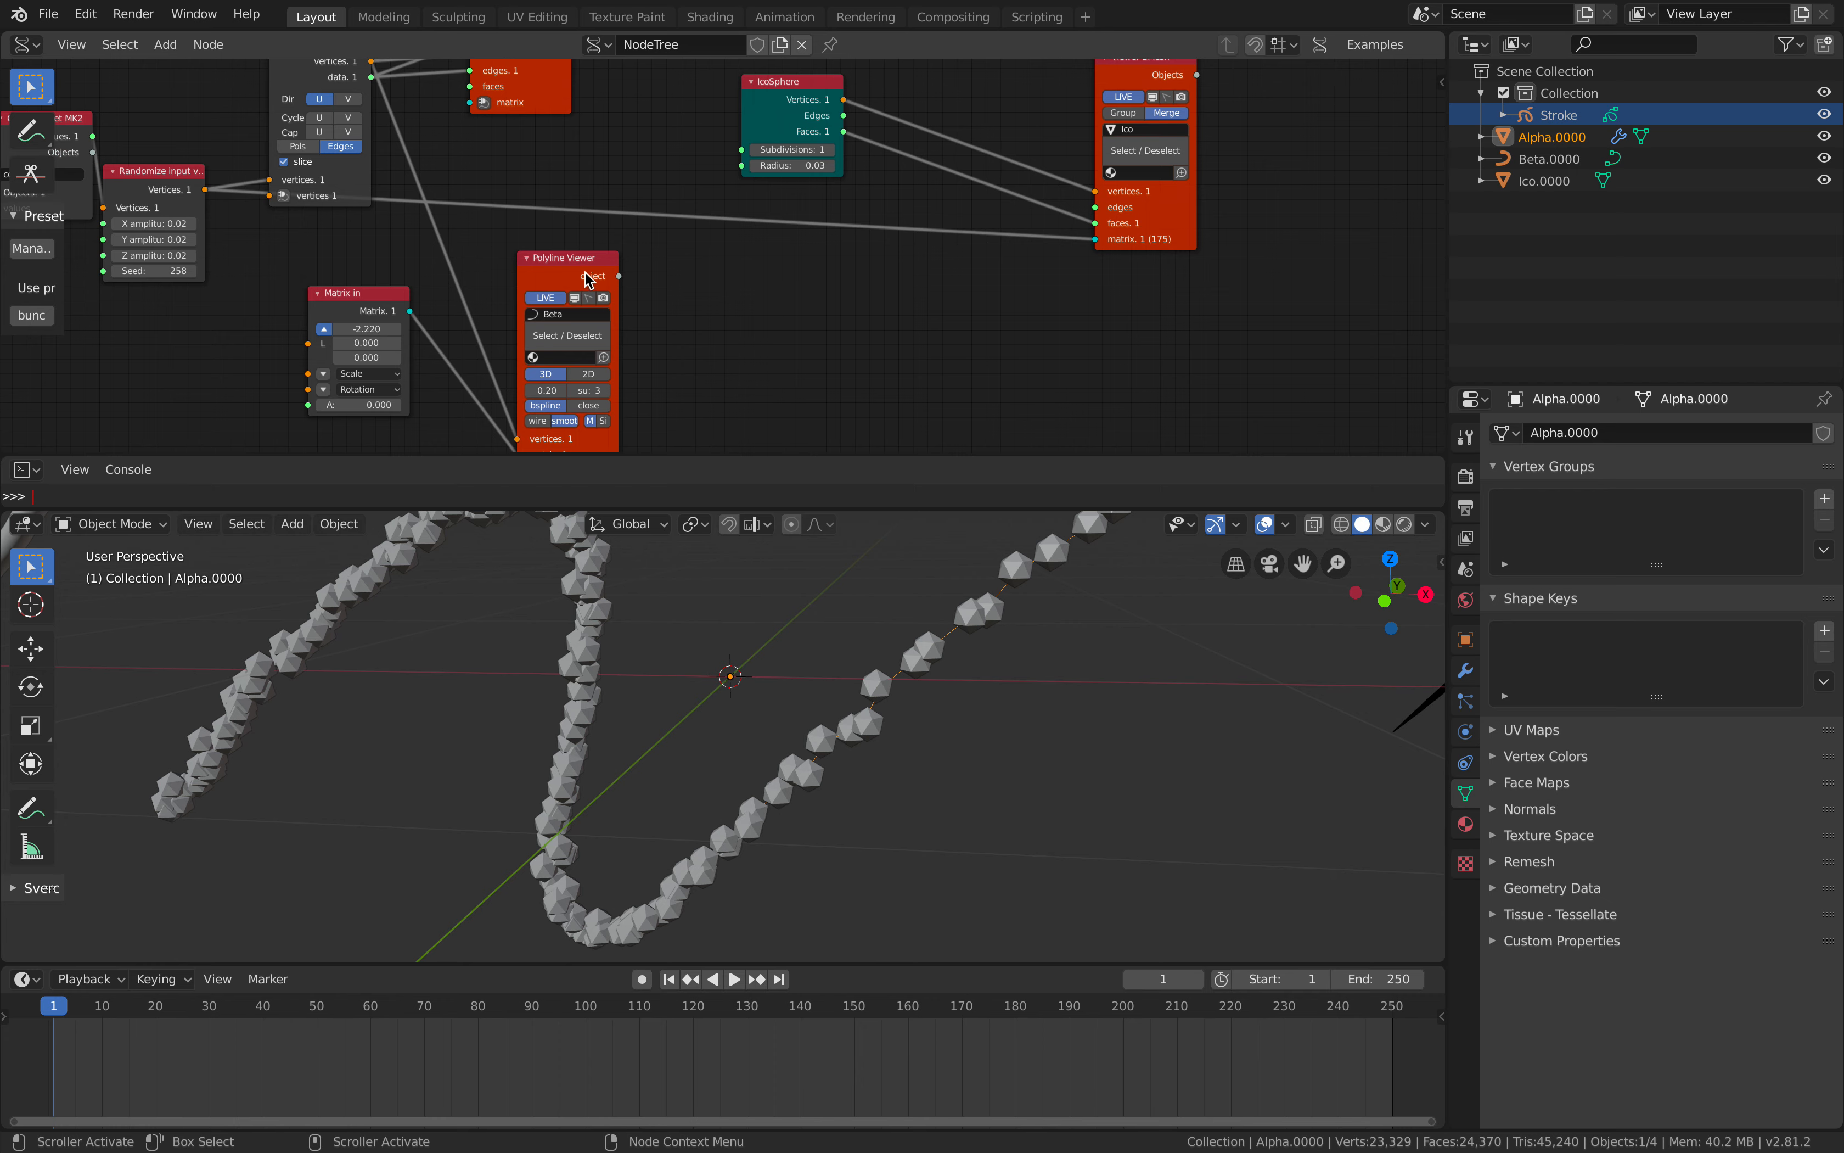
drag(590, 280, 593, 276)
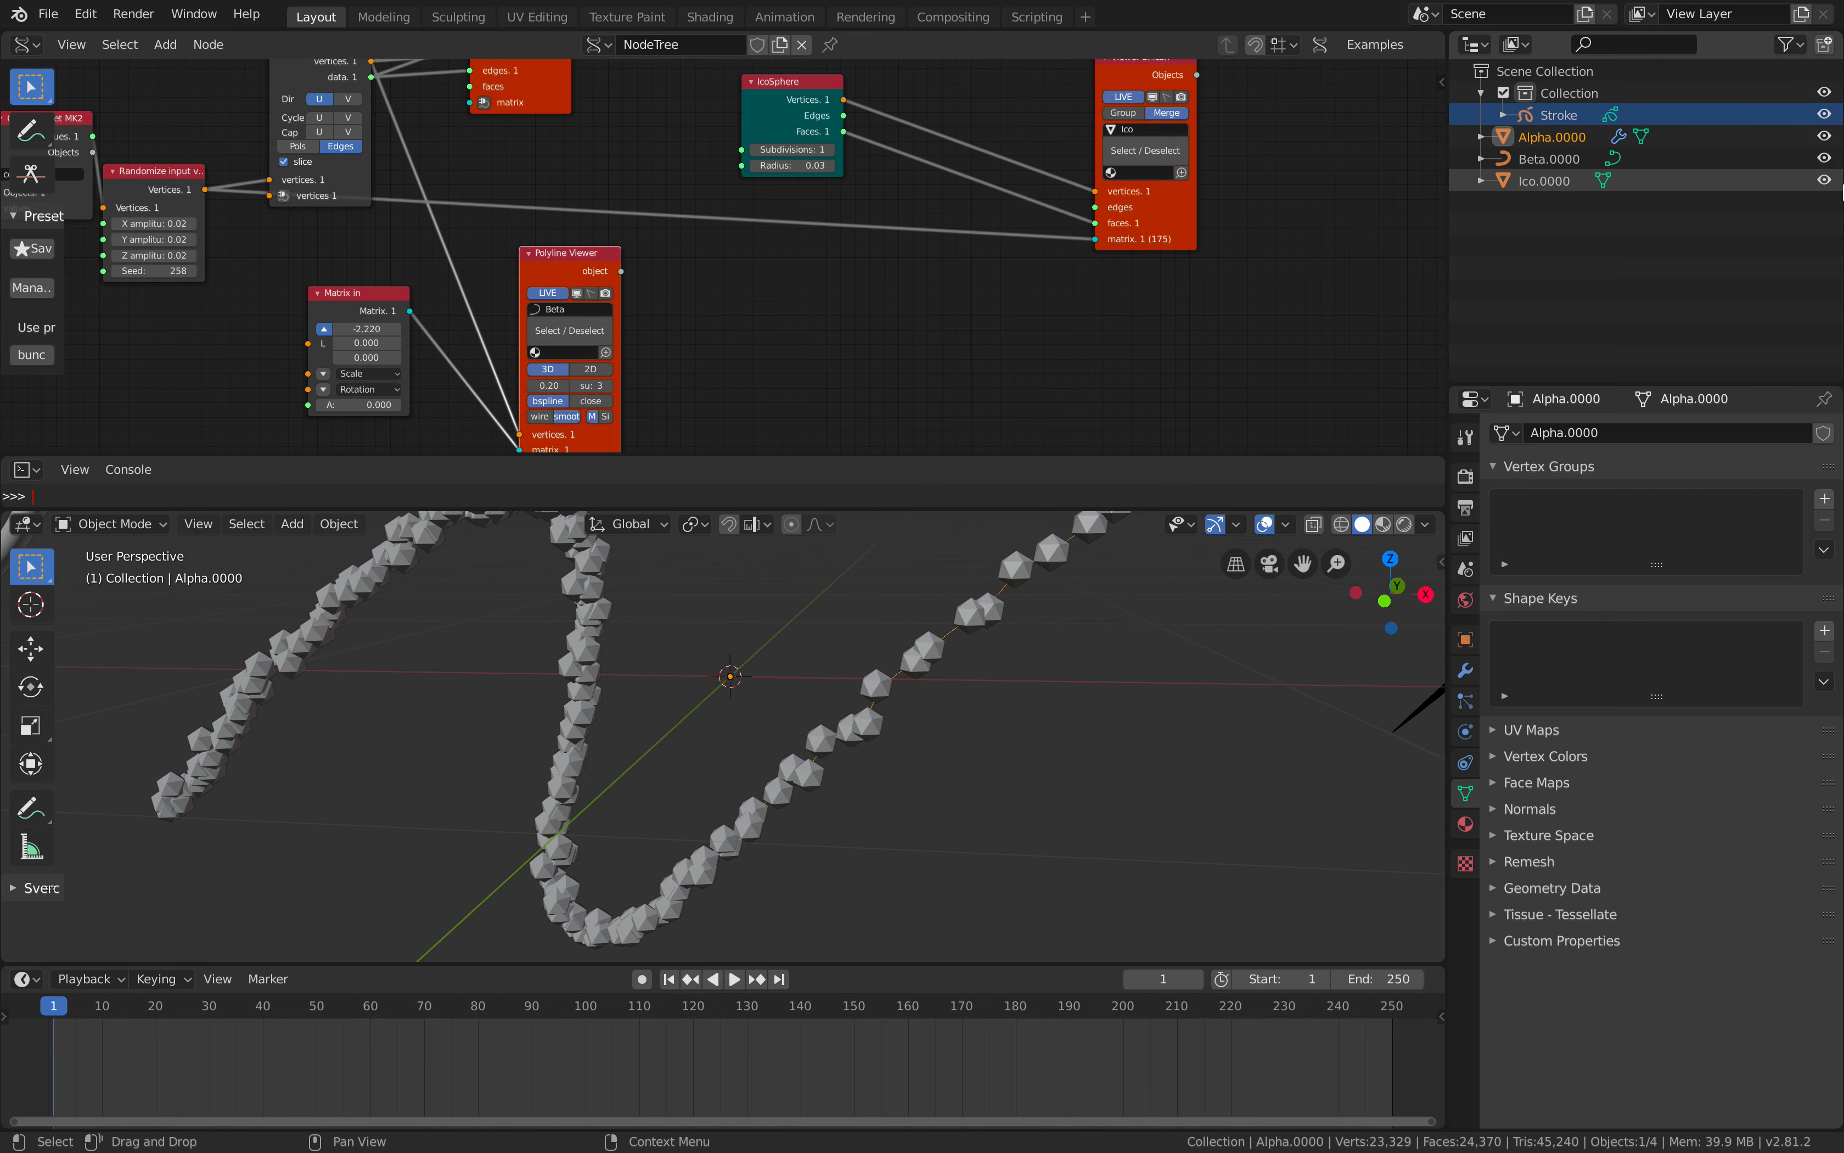
click(1824, 180)
middle_drag(683, 811, 696, 696)
scroll(812, 651, down, 3)
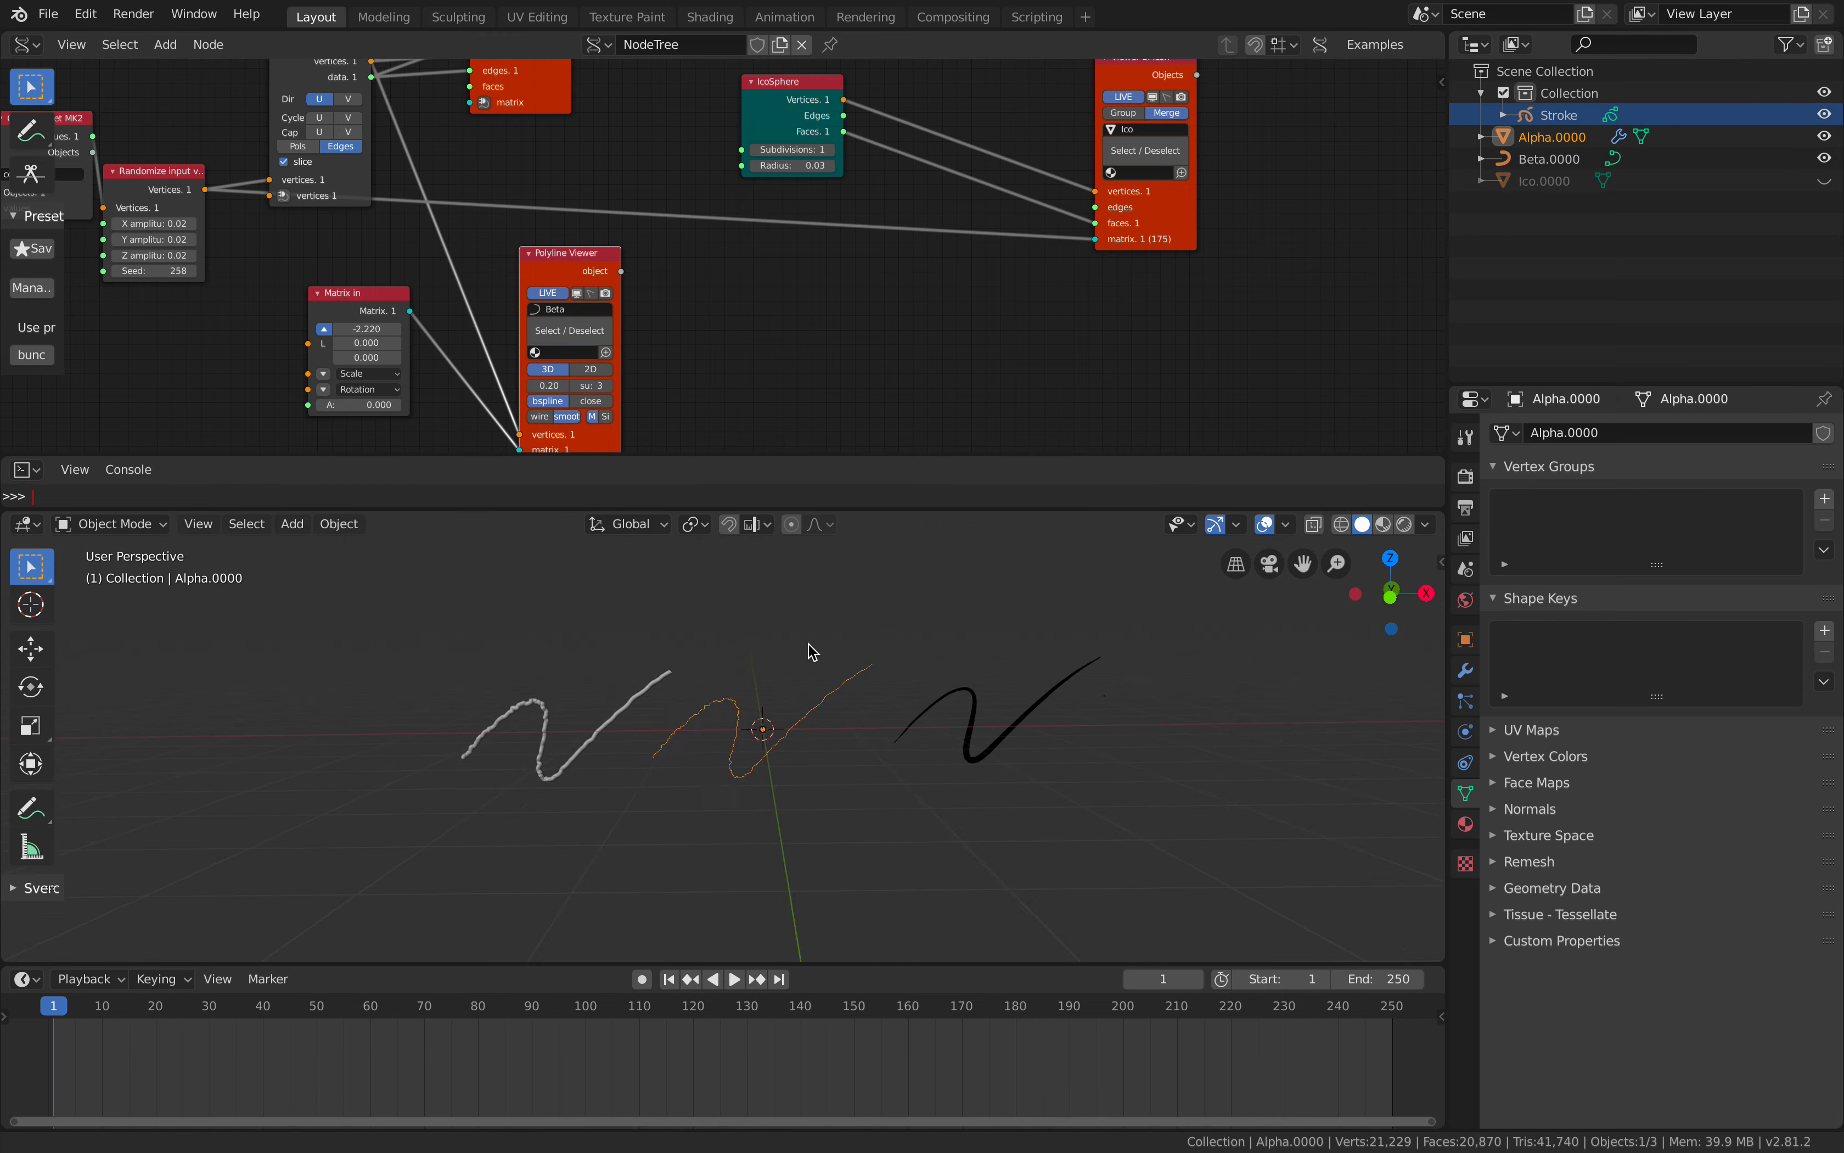
Readjust the Skin Mesher's first general radius to 0.02 and rename its output mesh to Dood.
scroll(559, 741, up, 4)
mouse_move(608, 109)
middle_down()
mouse_move(650, 264)
mouse_move(603, 341)
middle_up()
scroll(638, 223, up, 2)
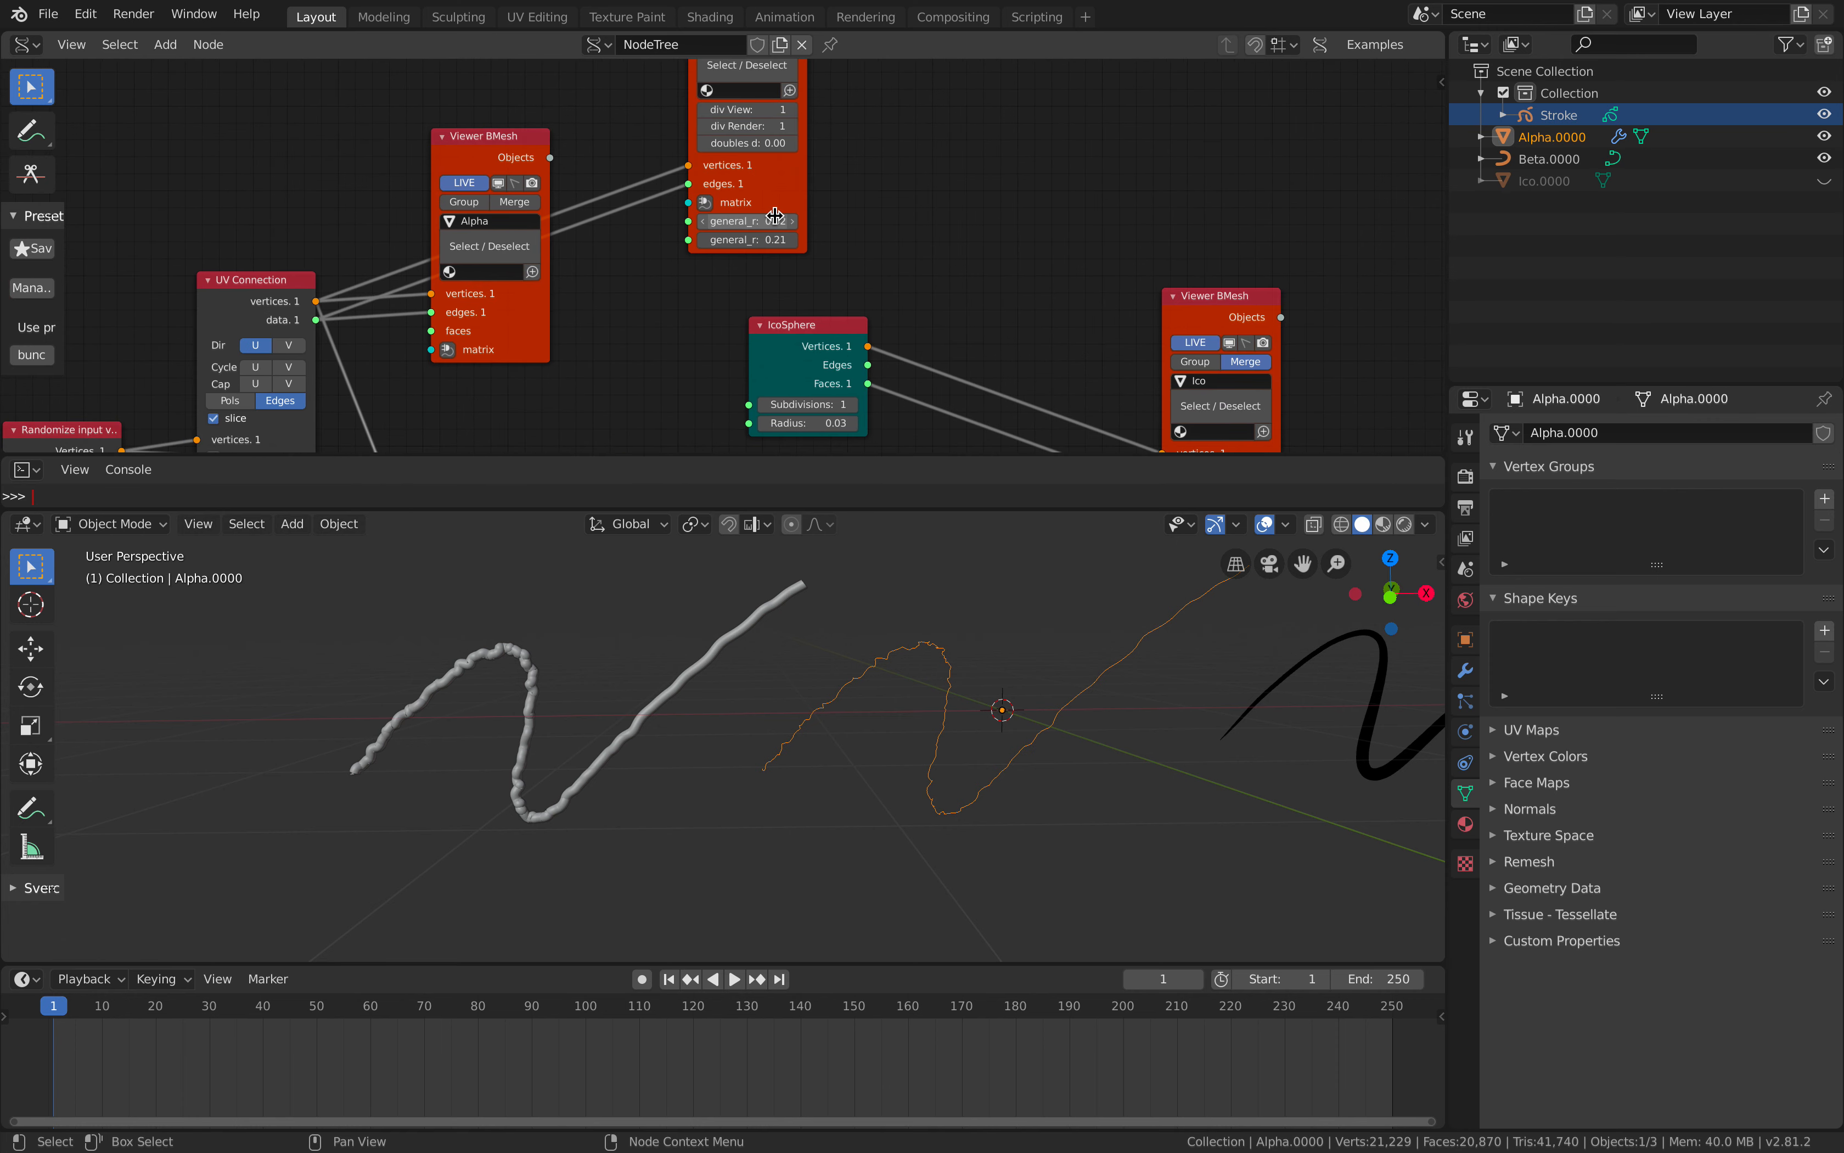
drag(775, 219, 780, 219)
middle_drag(827, 169, 857, 253)
click(749, 131)
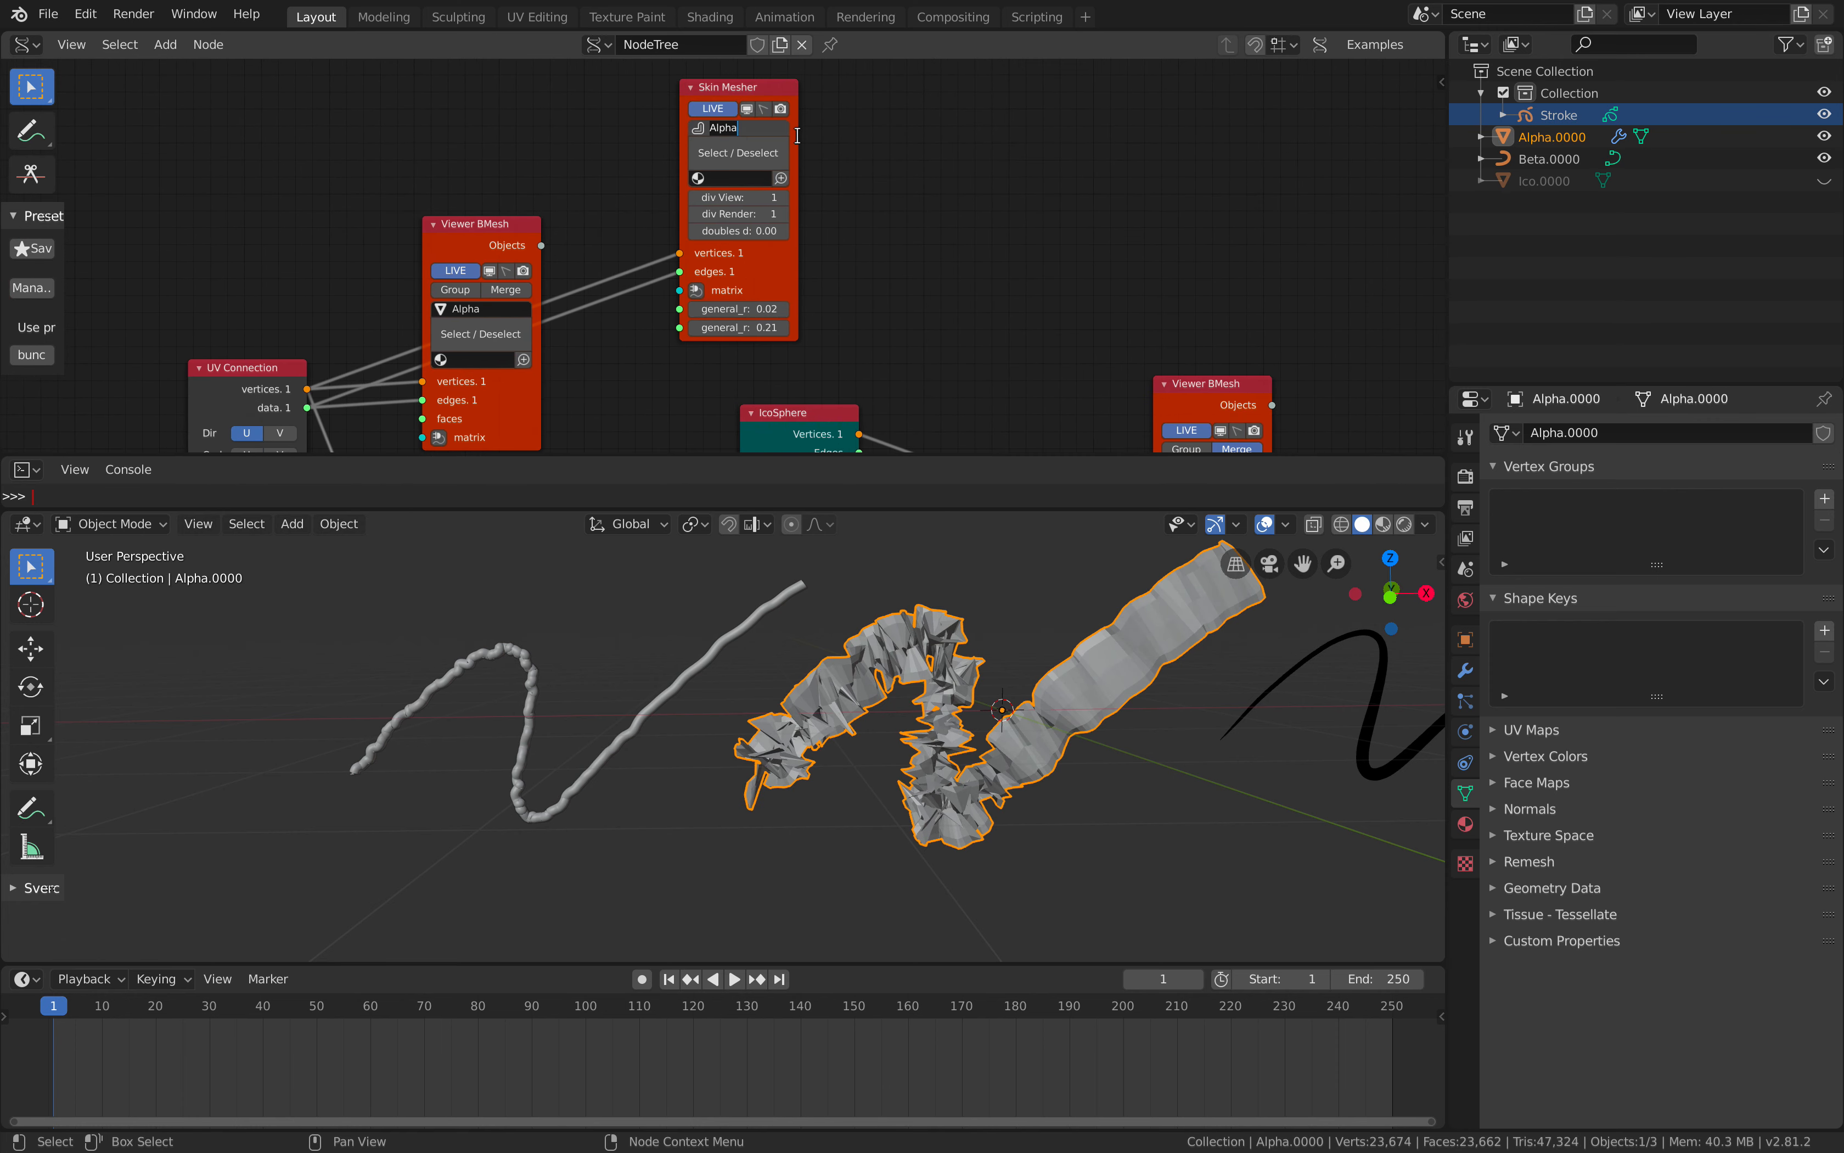
text(Dood)
key(Return)
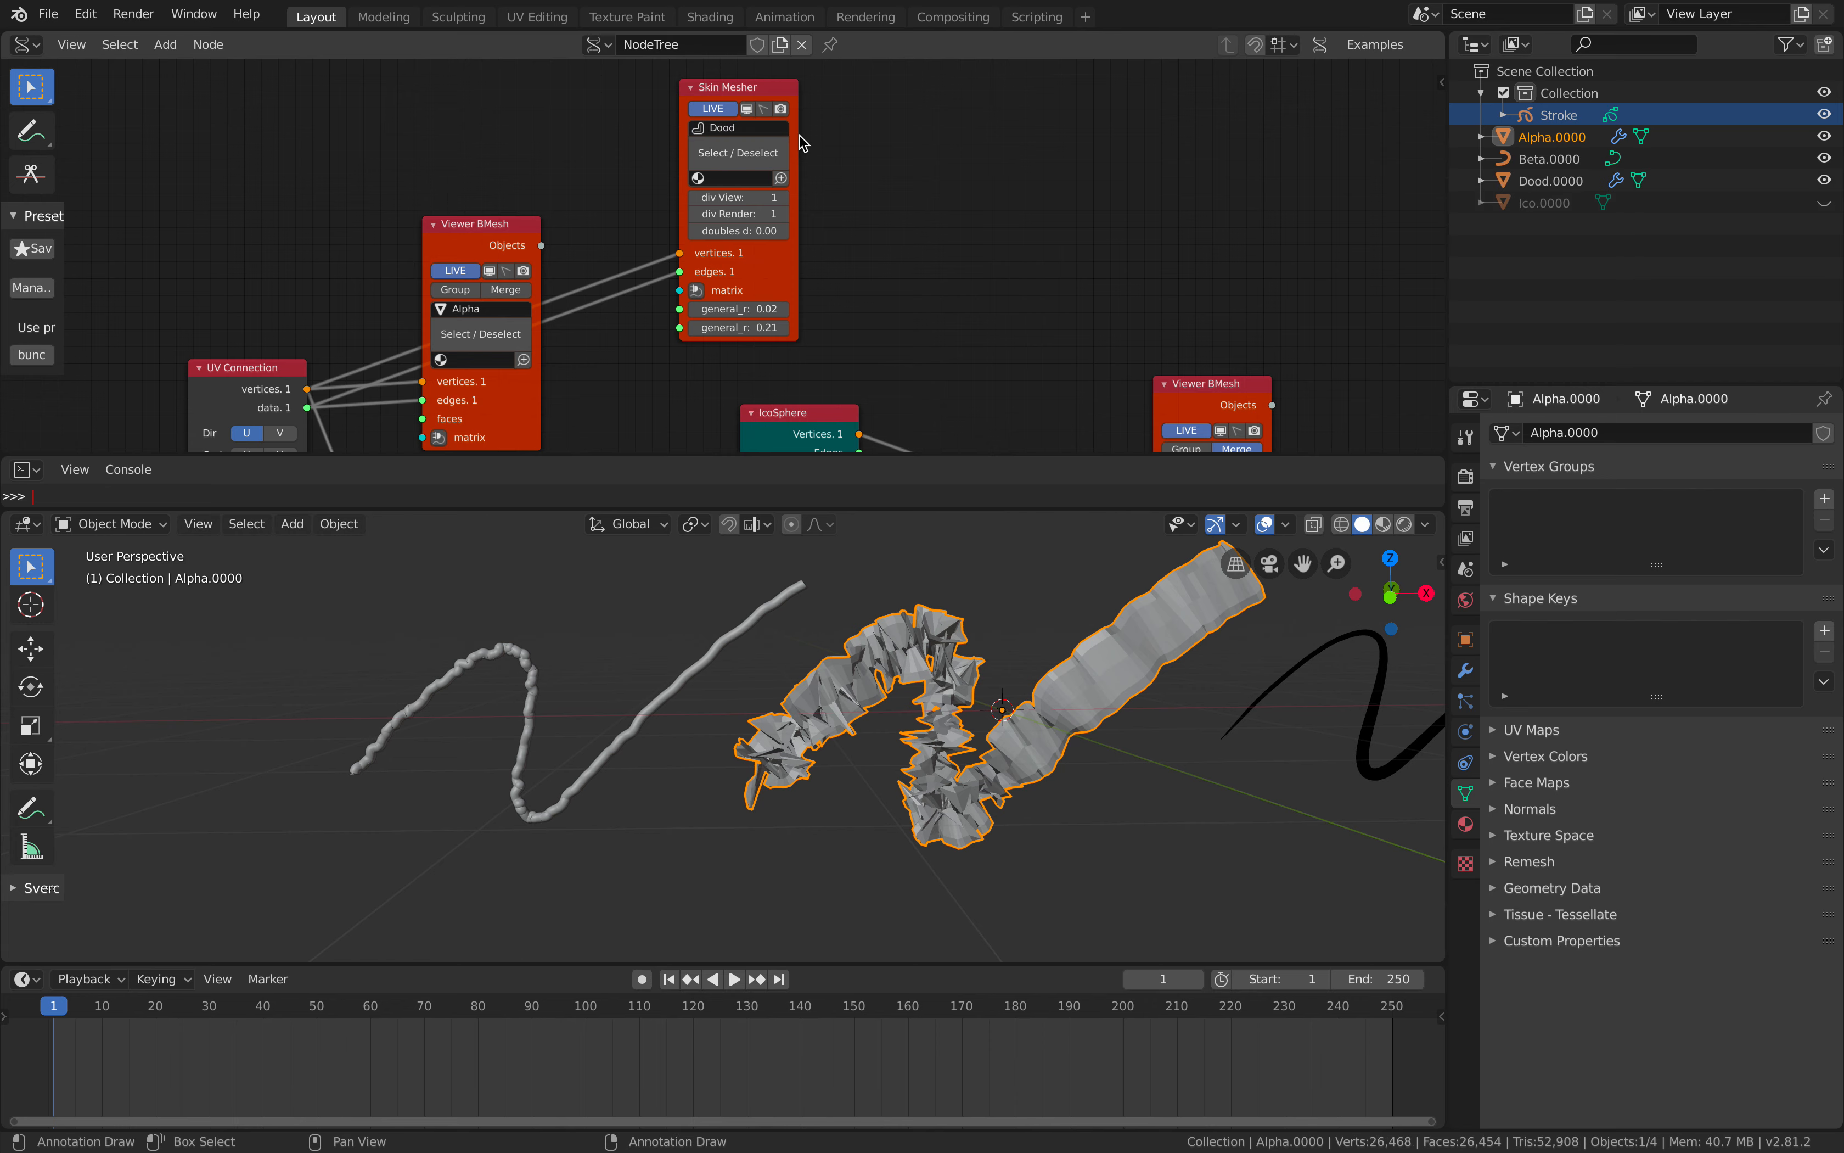
Delete the Alpha.0000 object from the scene.
scroll(834, 217, up, 1)
drag(755, 349, 752, 327)
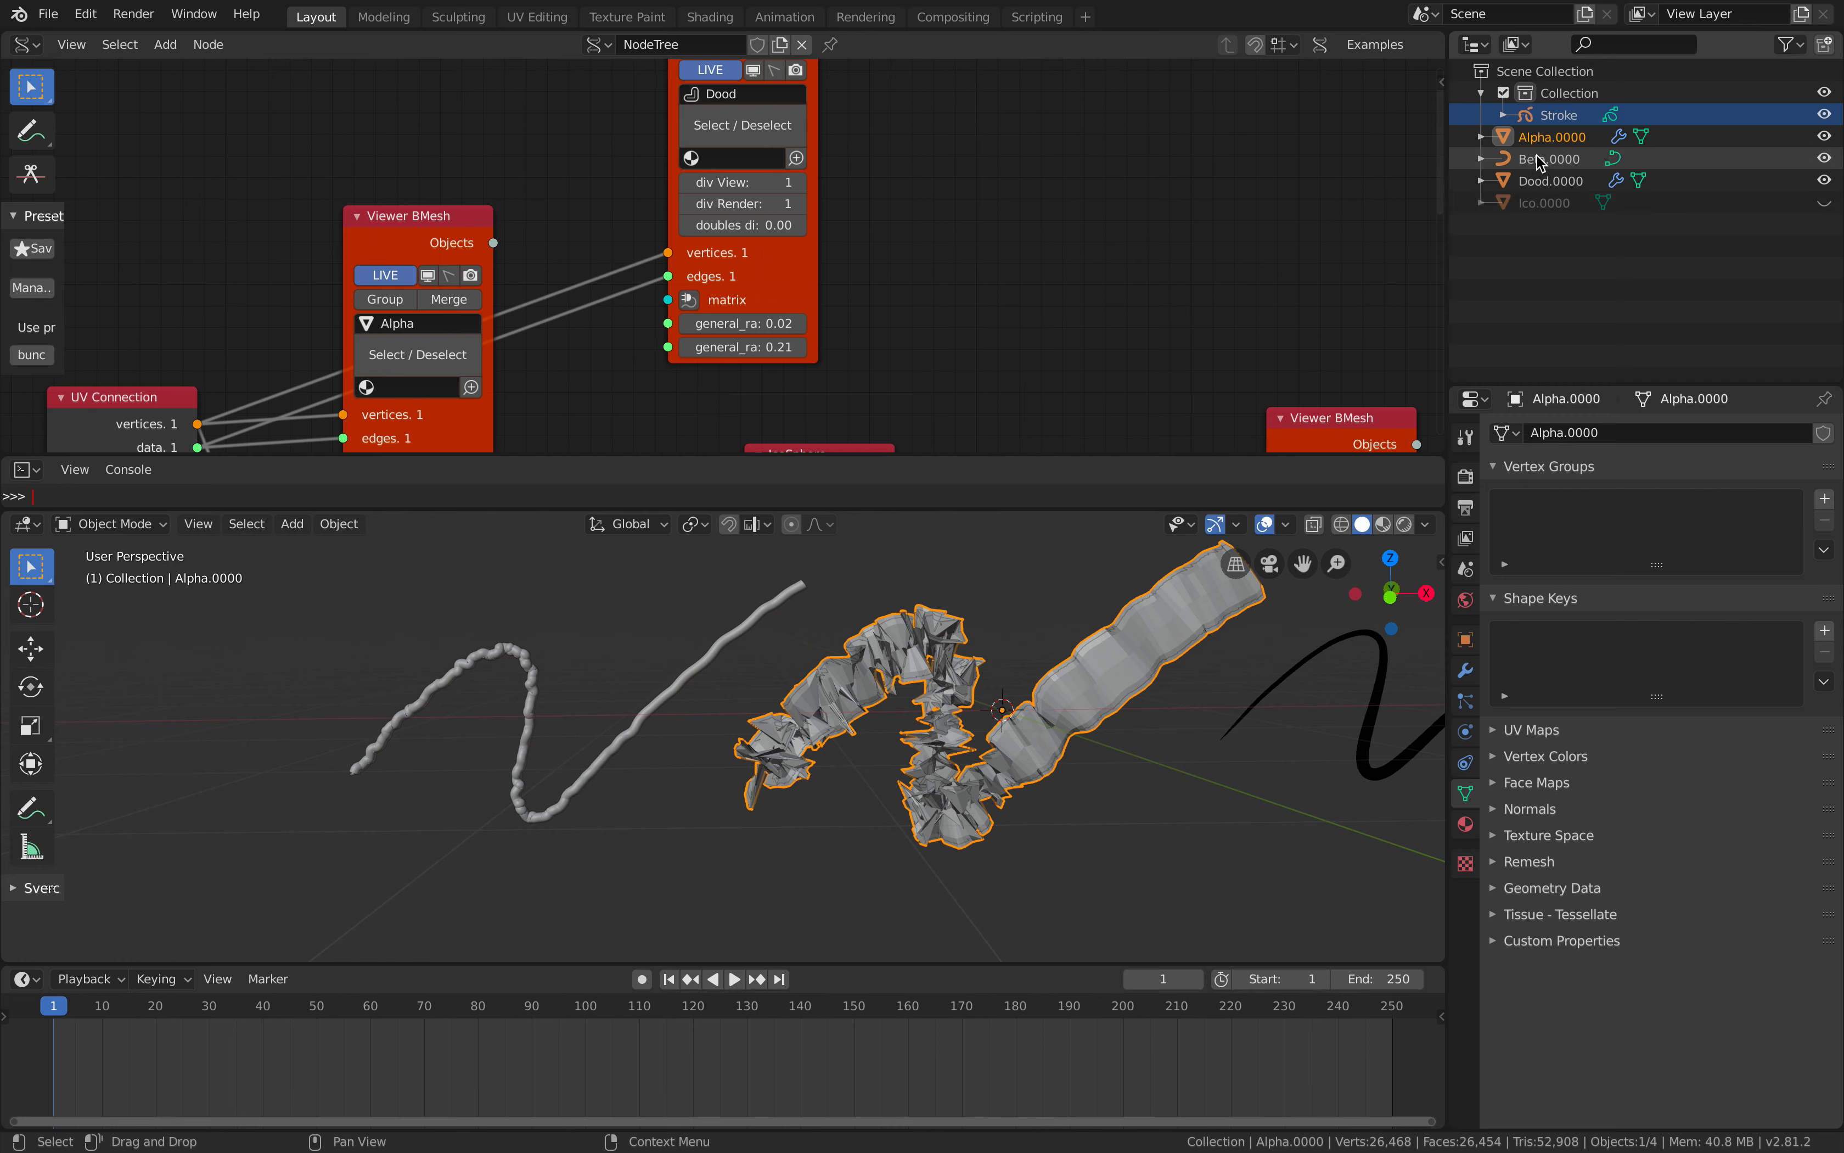
click(1548, 137)
right_click(1547, 139)
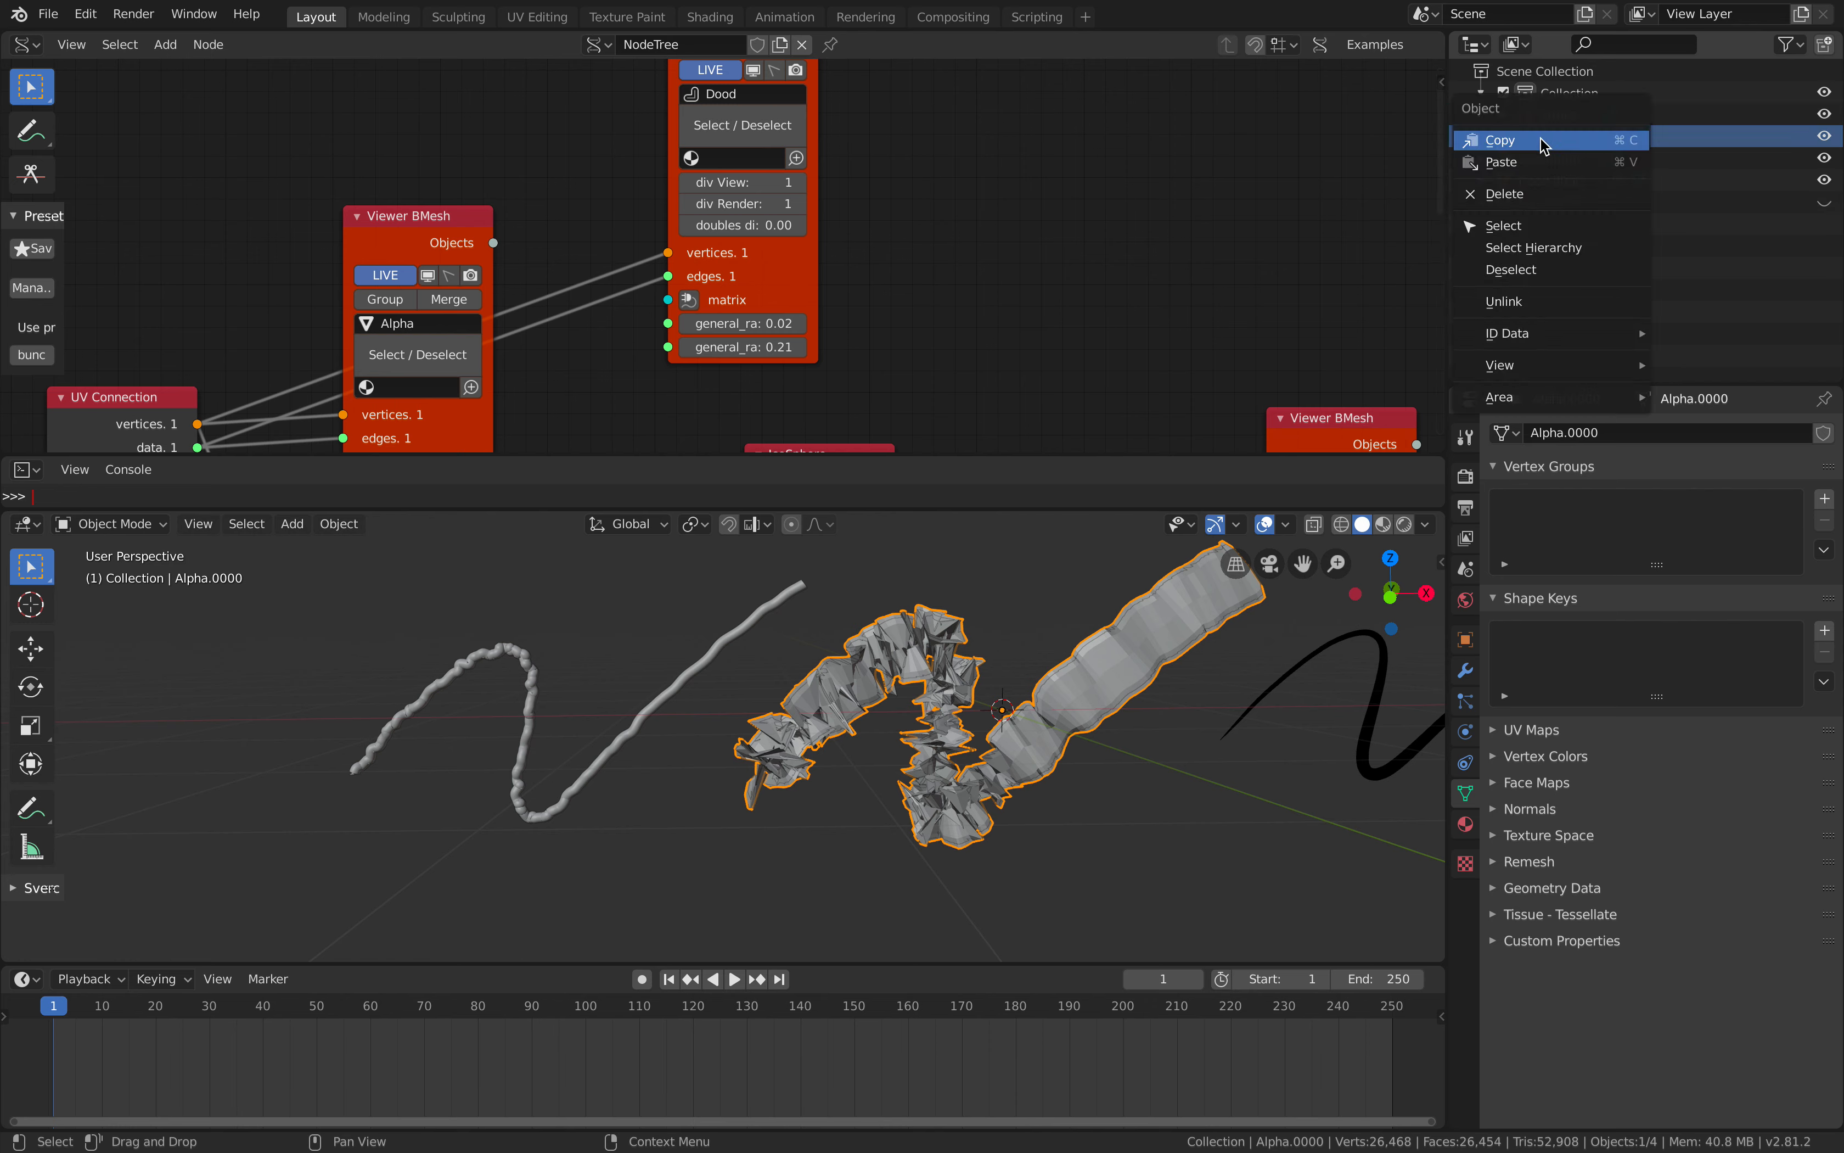
click(1536, 195)
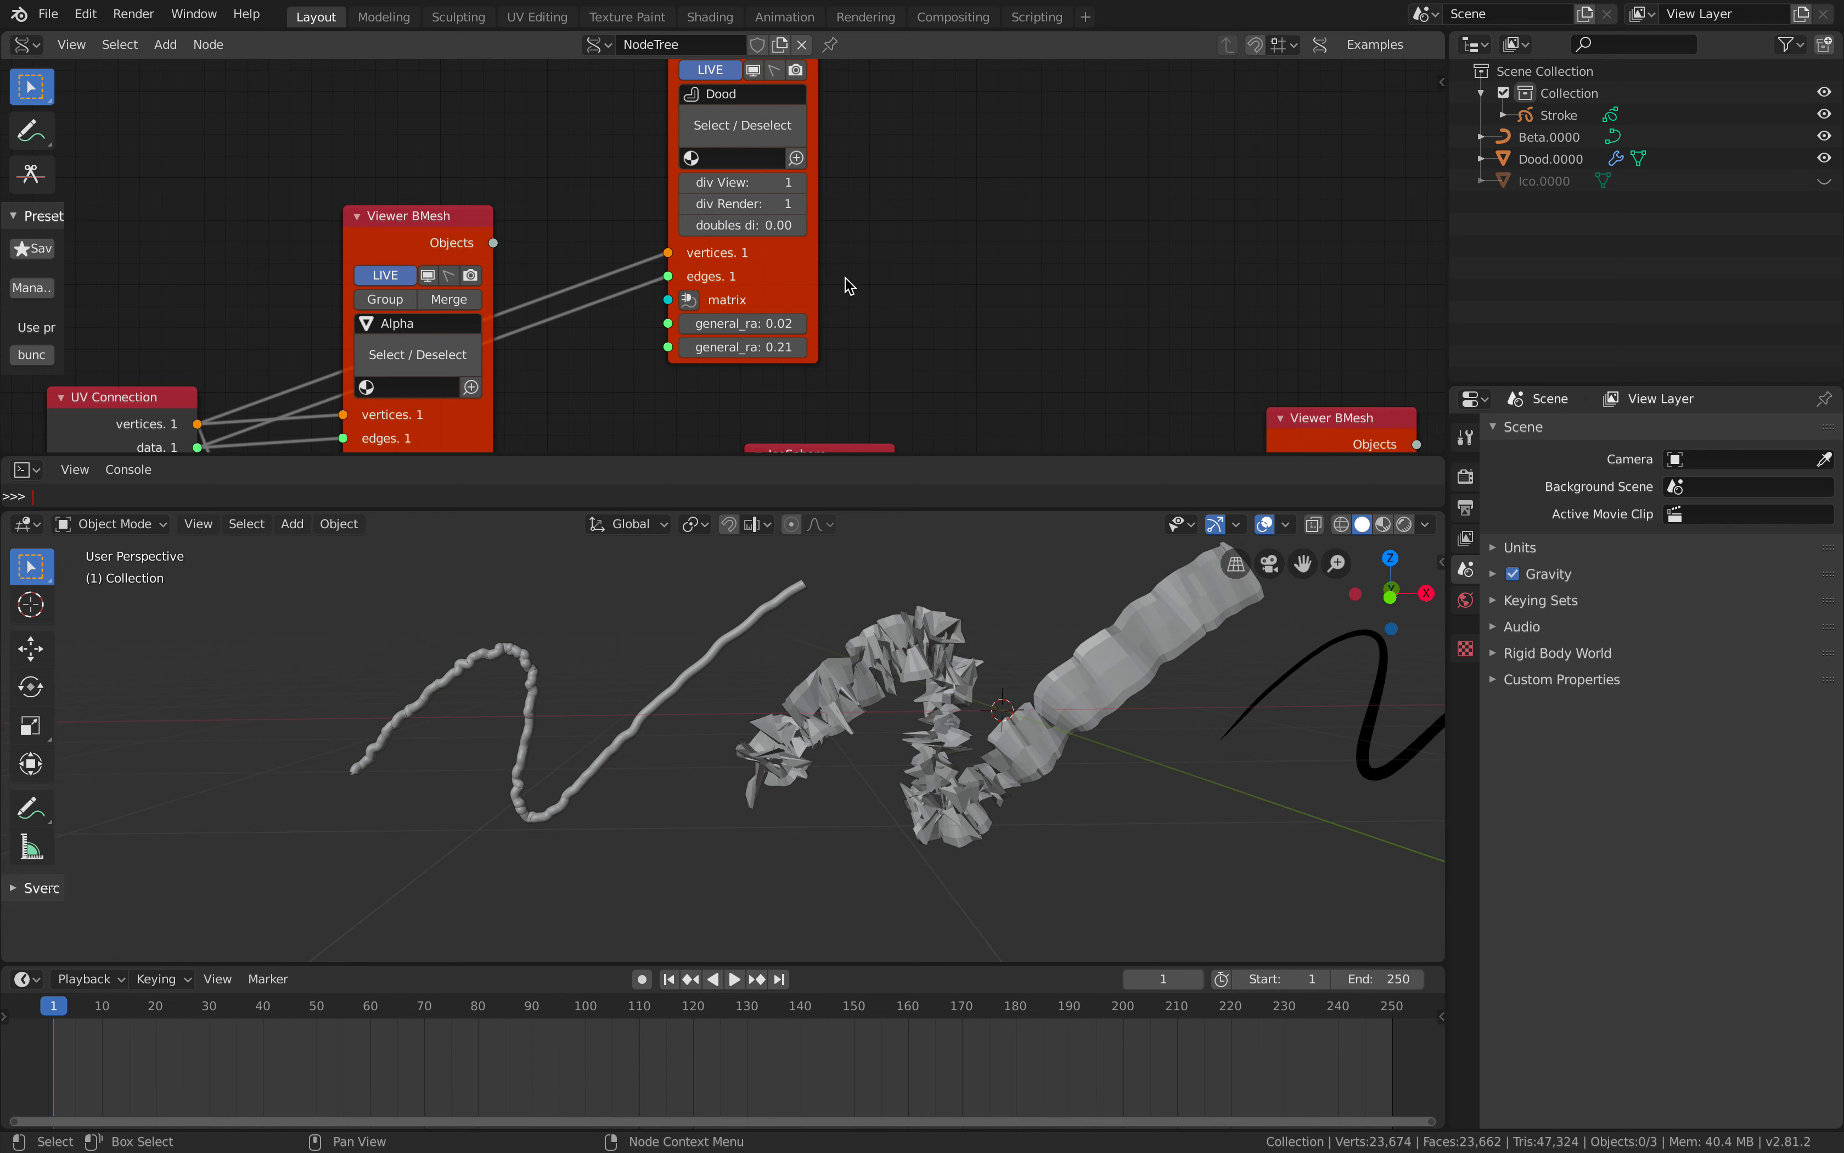
Set the Skin Mesher's first general radius to 0.04 and delete the Dood.0000 object from the scene.
drag(765, 333, 781, 333)
click(1108, 690)
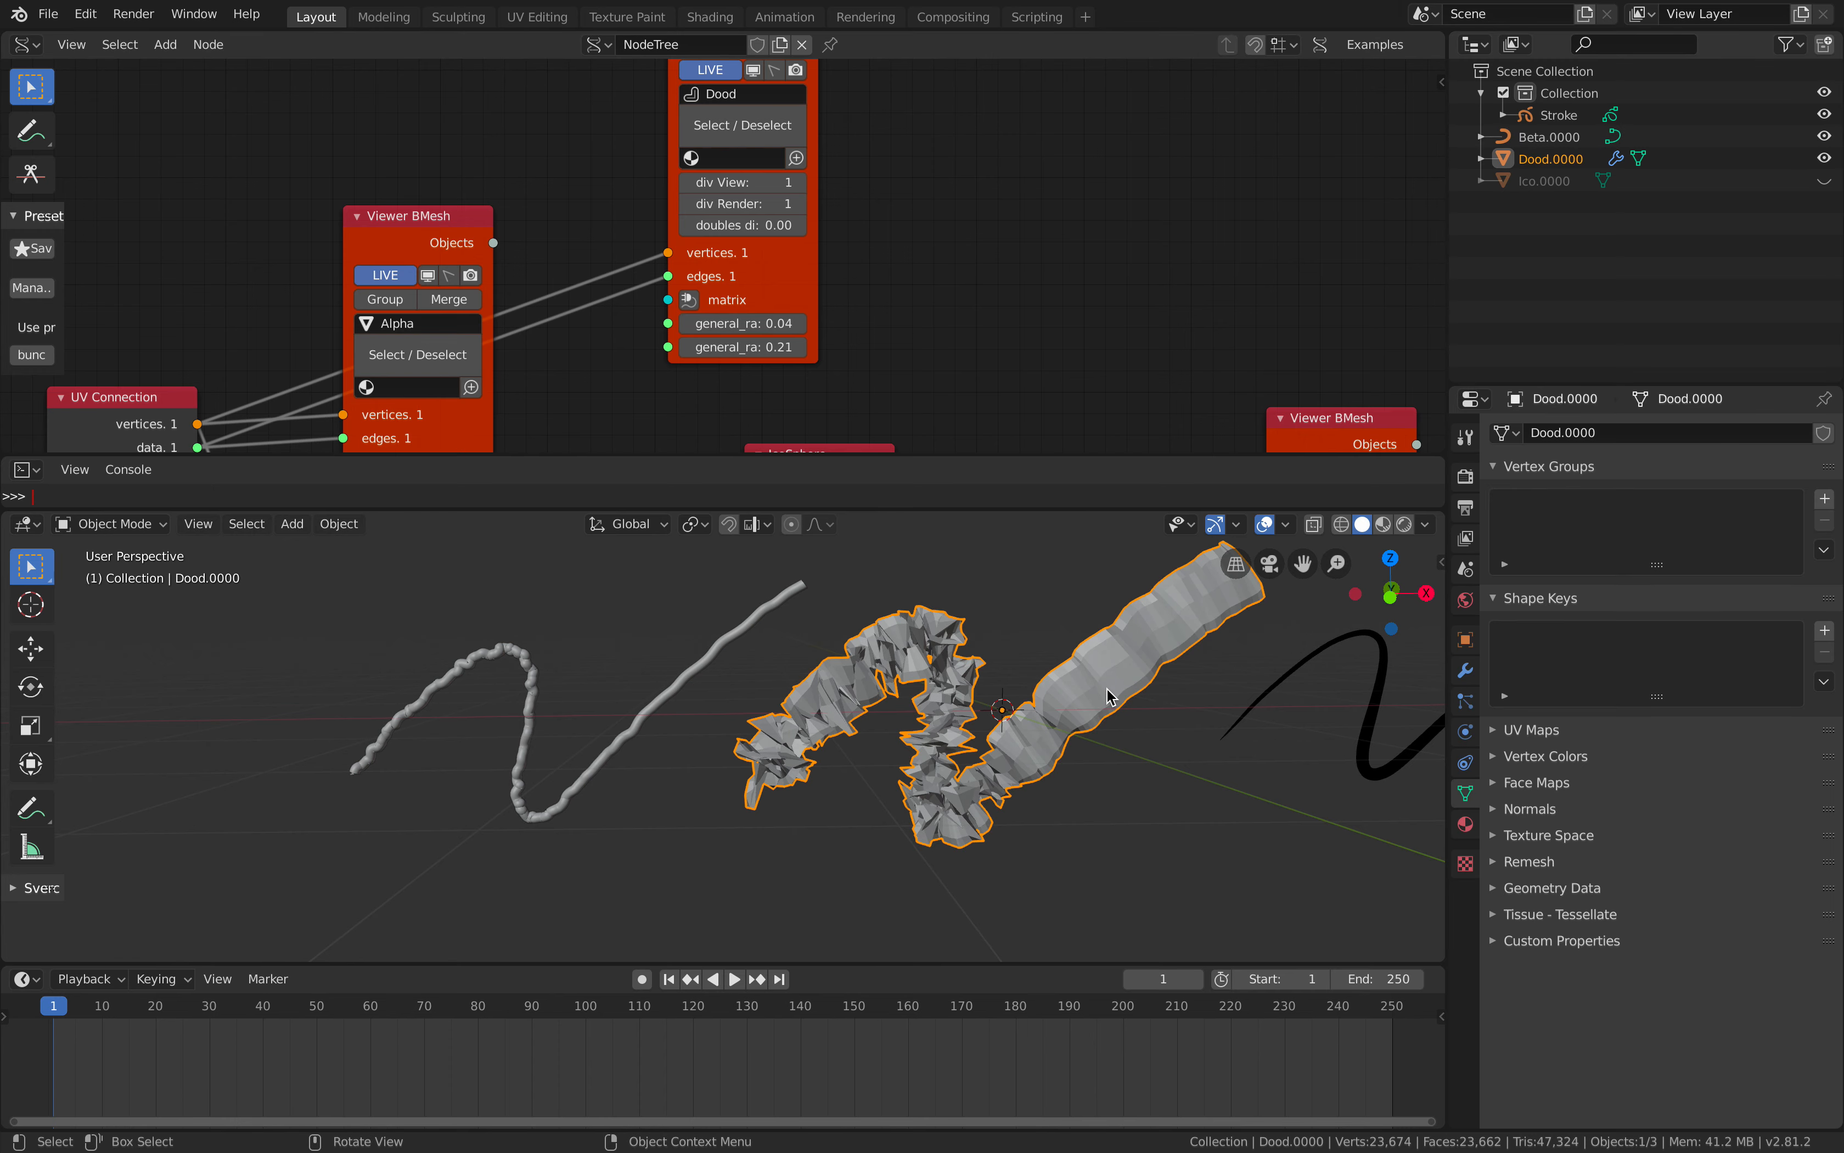
key(Delete)
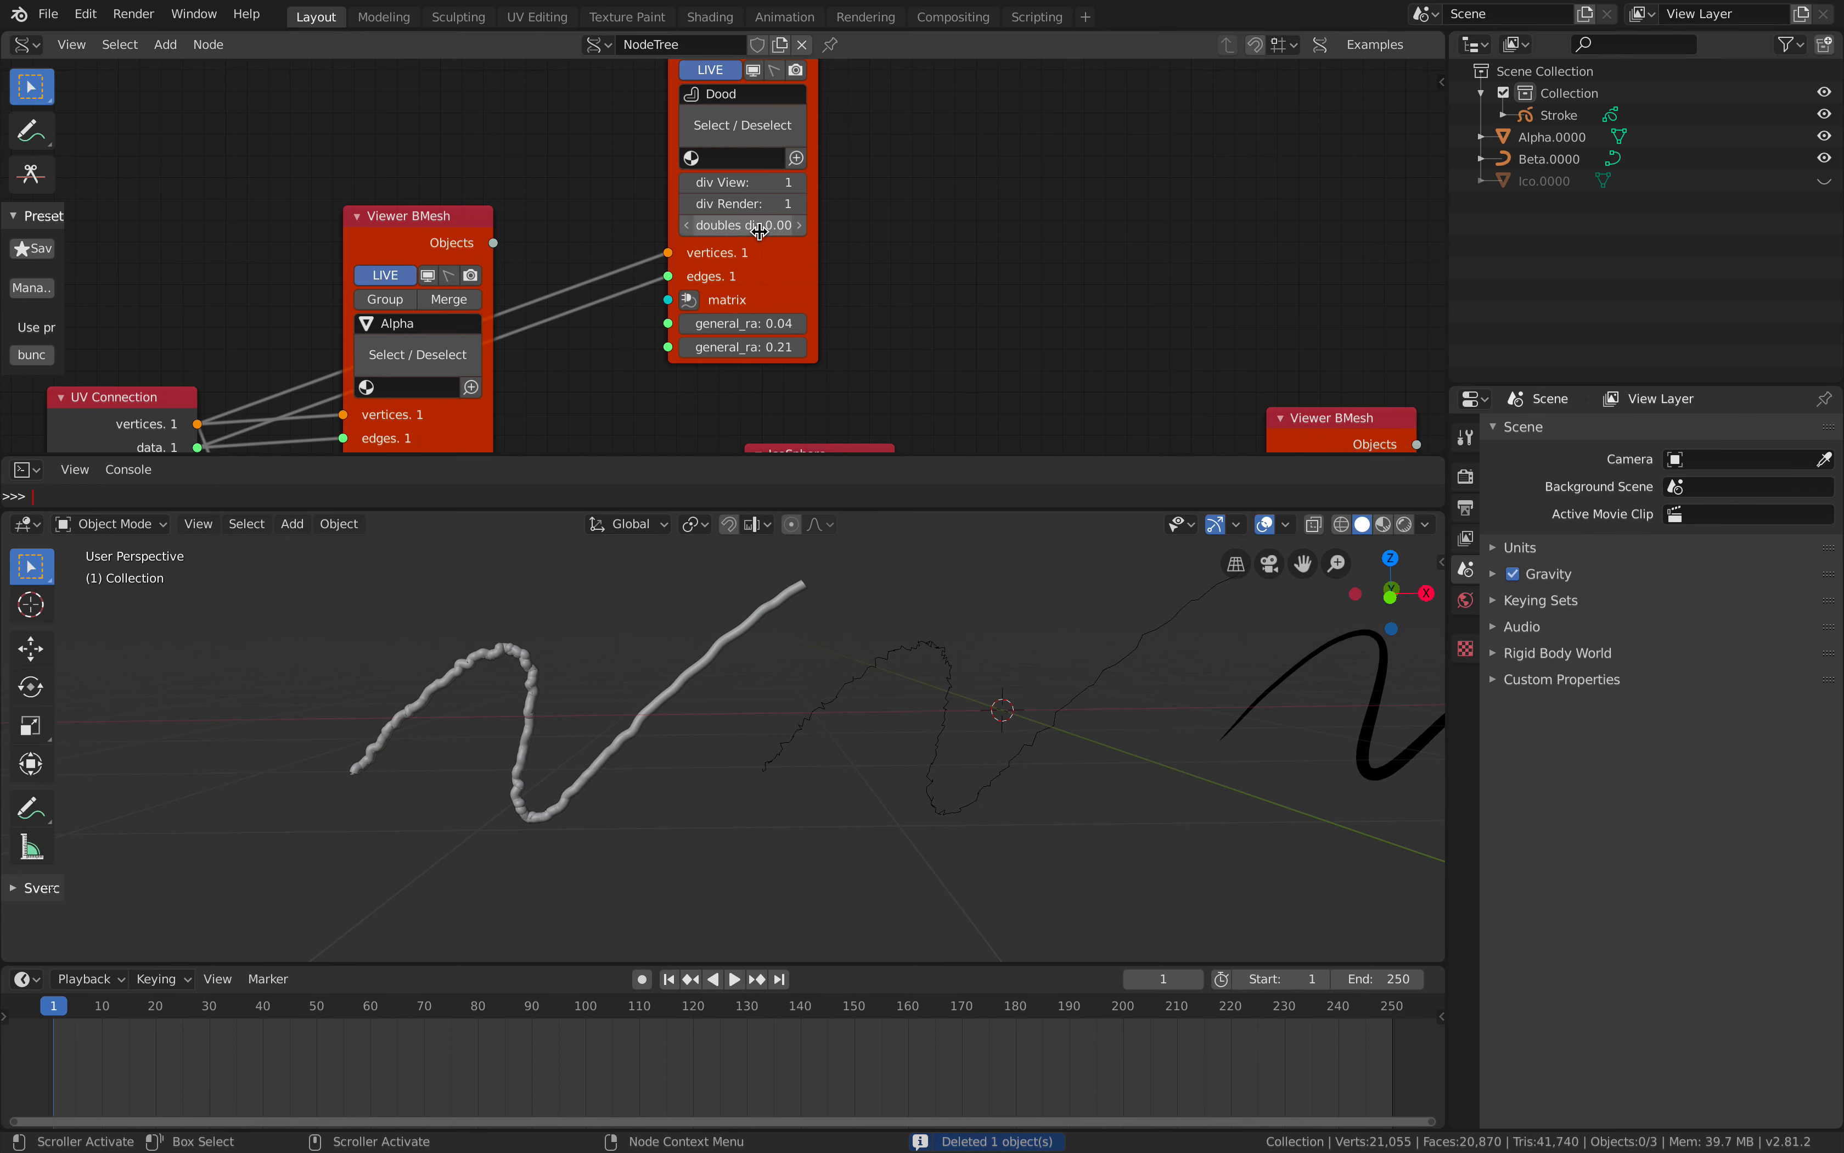
Set the Skin Mesher's two general radius values to 0.001 and 0.07, and save the file.
mouse_move(764, 326)
mouse_down()
mouse_move(771, 348)
mouse_move(753, 348)
mouse_up()
scroll(987, 700, up, 5)
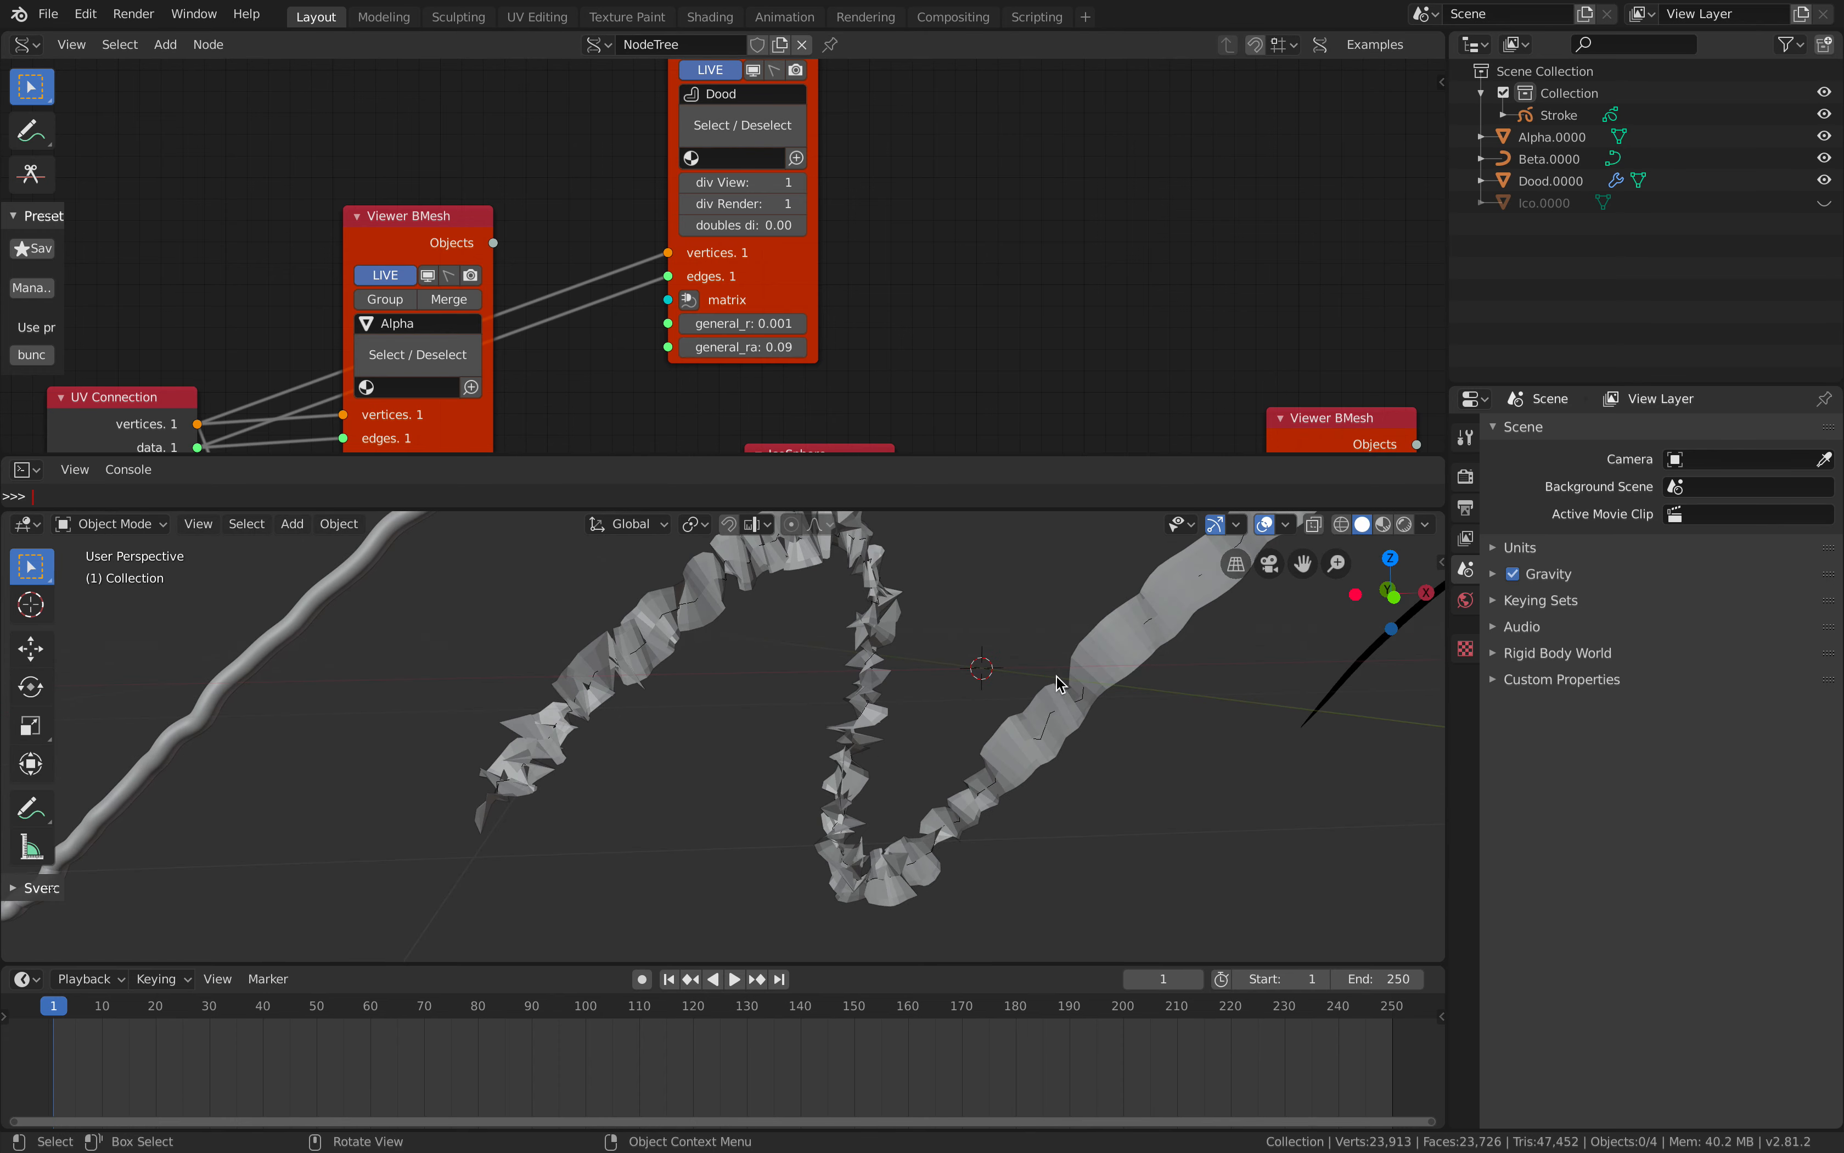
drag(765, 346, 759, 346)
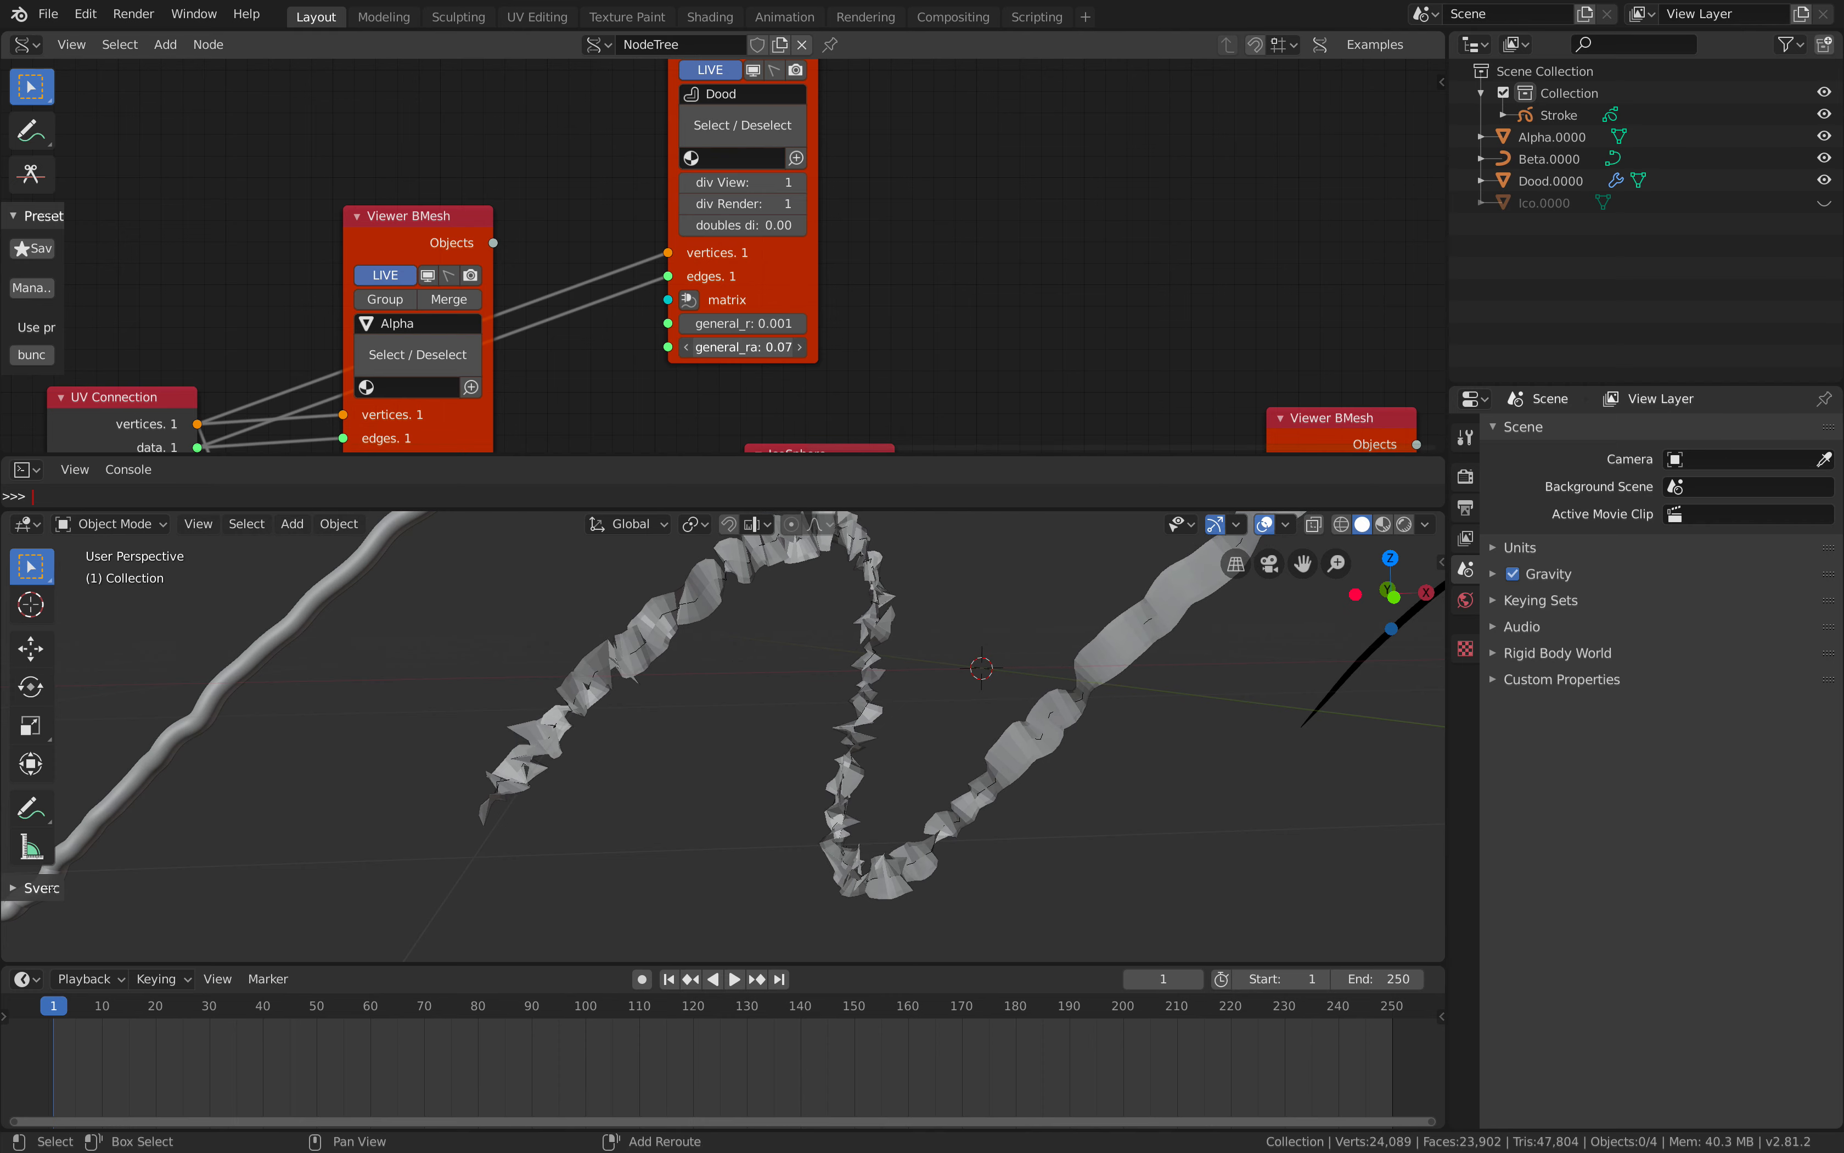
middle_drag(981, 645, 989, 637)
key(ctrl+s)
scroll(1010, 603, down, 1)
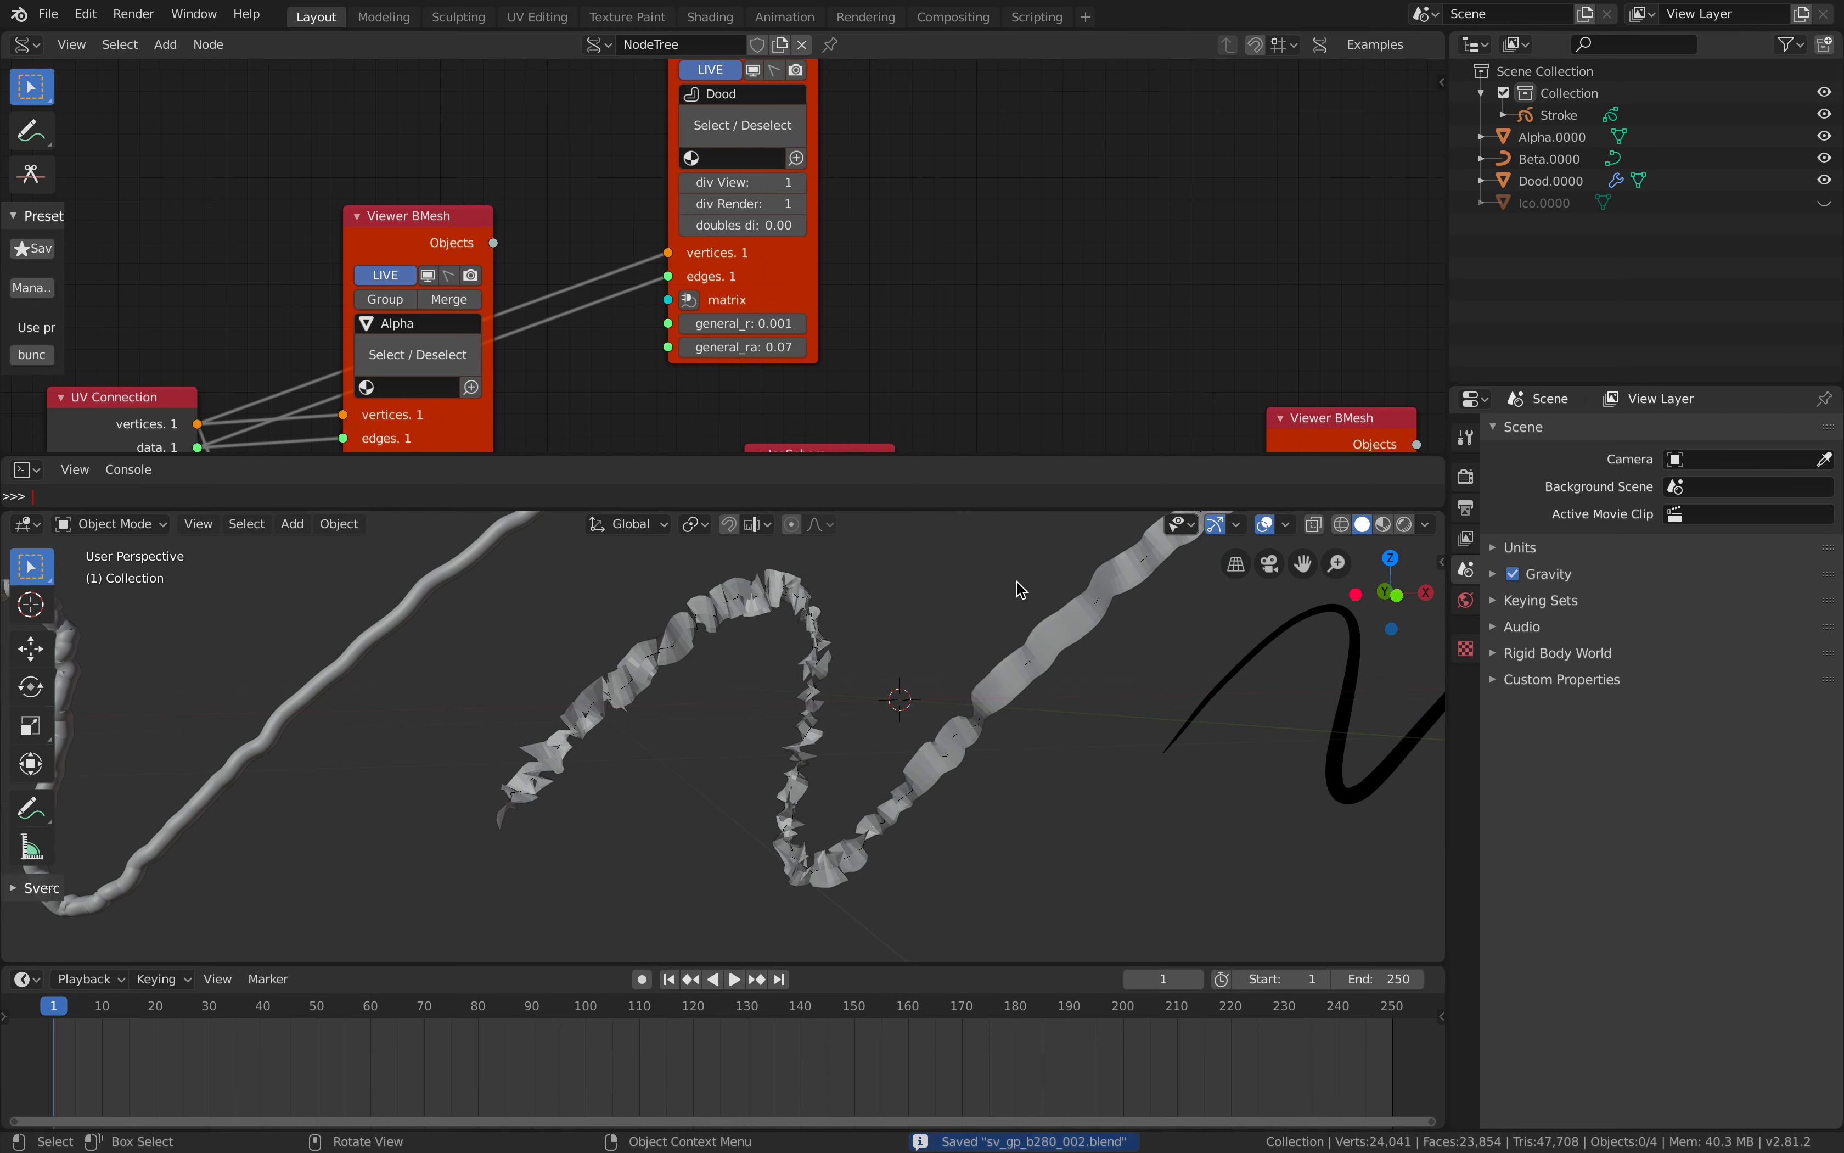
Switch to the Finder window on the neighbouring desktop and launch Blender 2.79.
scroll(1003, 379, down, 2)
key(ctrl+Left)
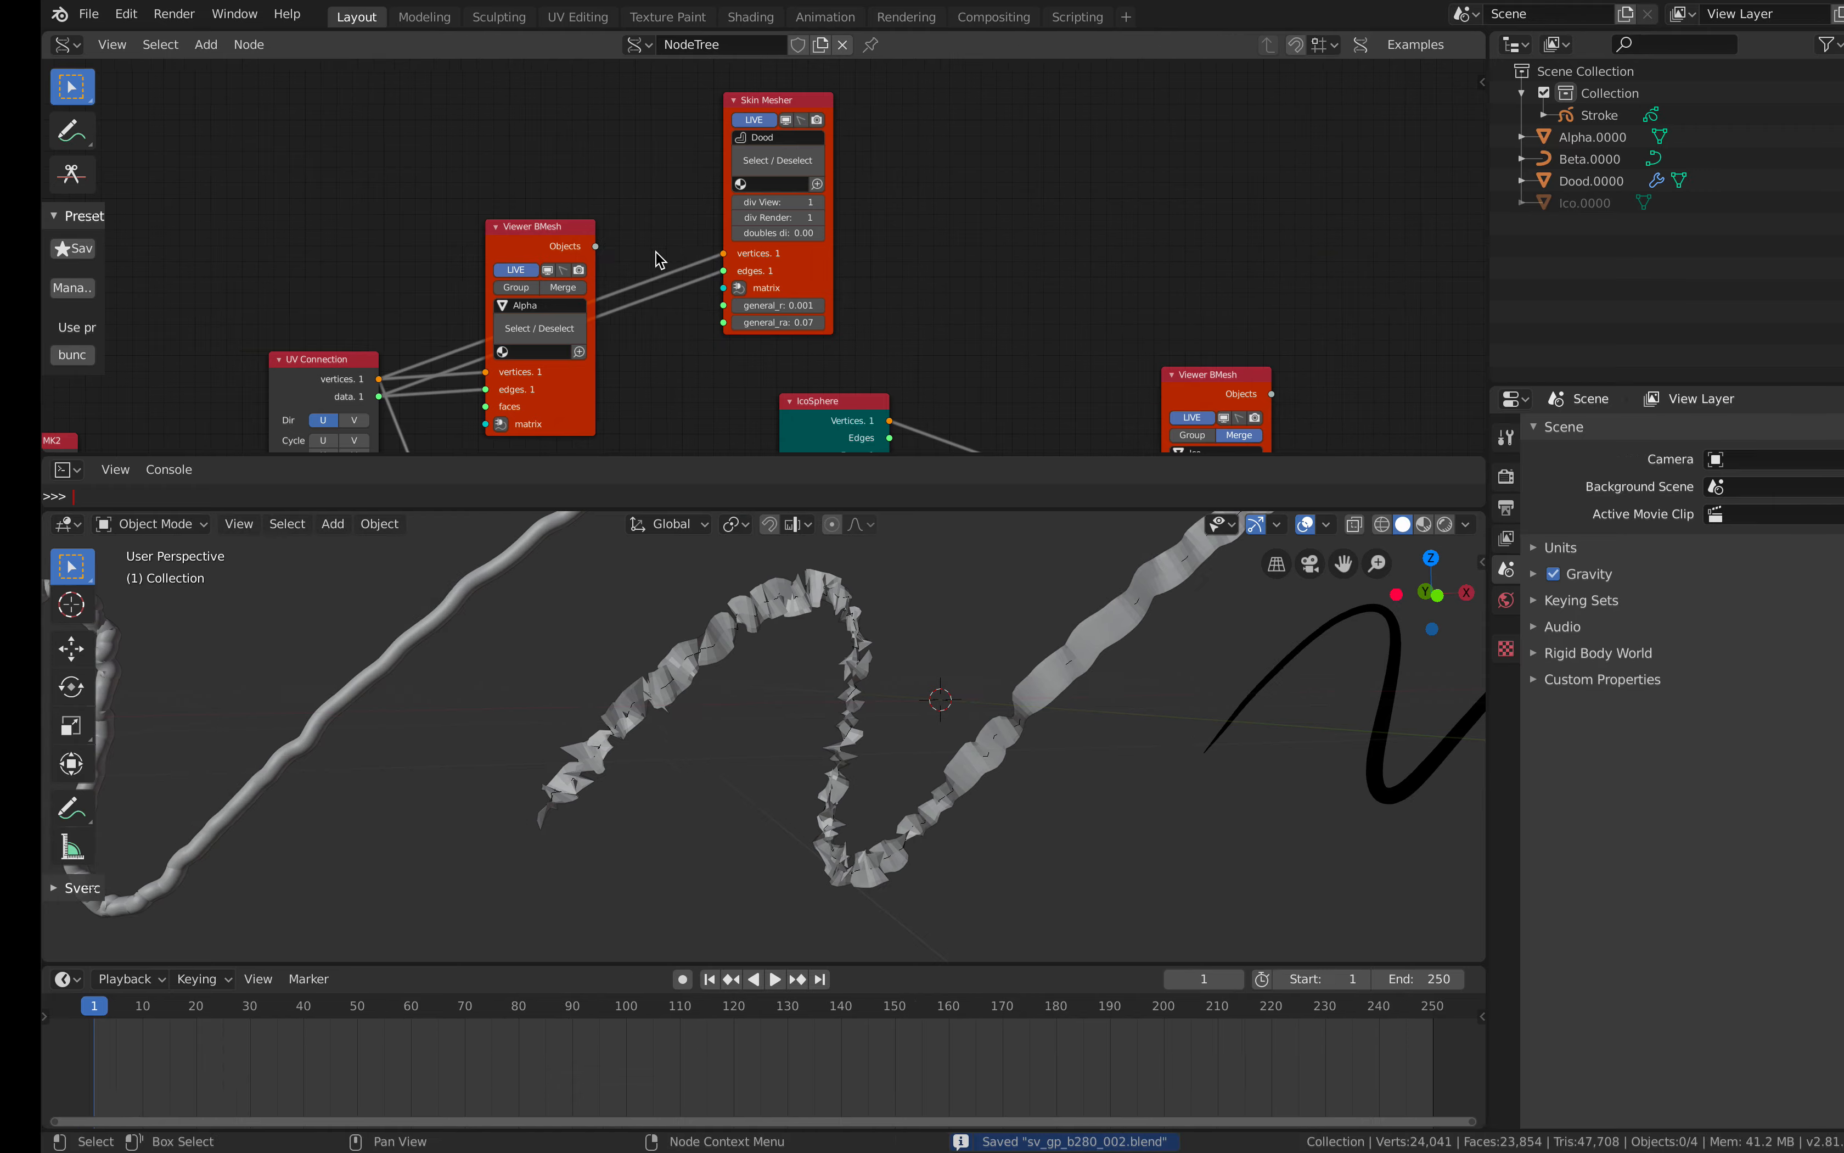
click(1316, 247)
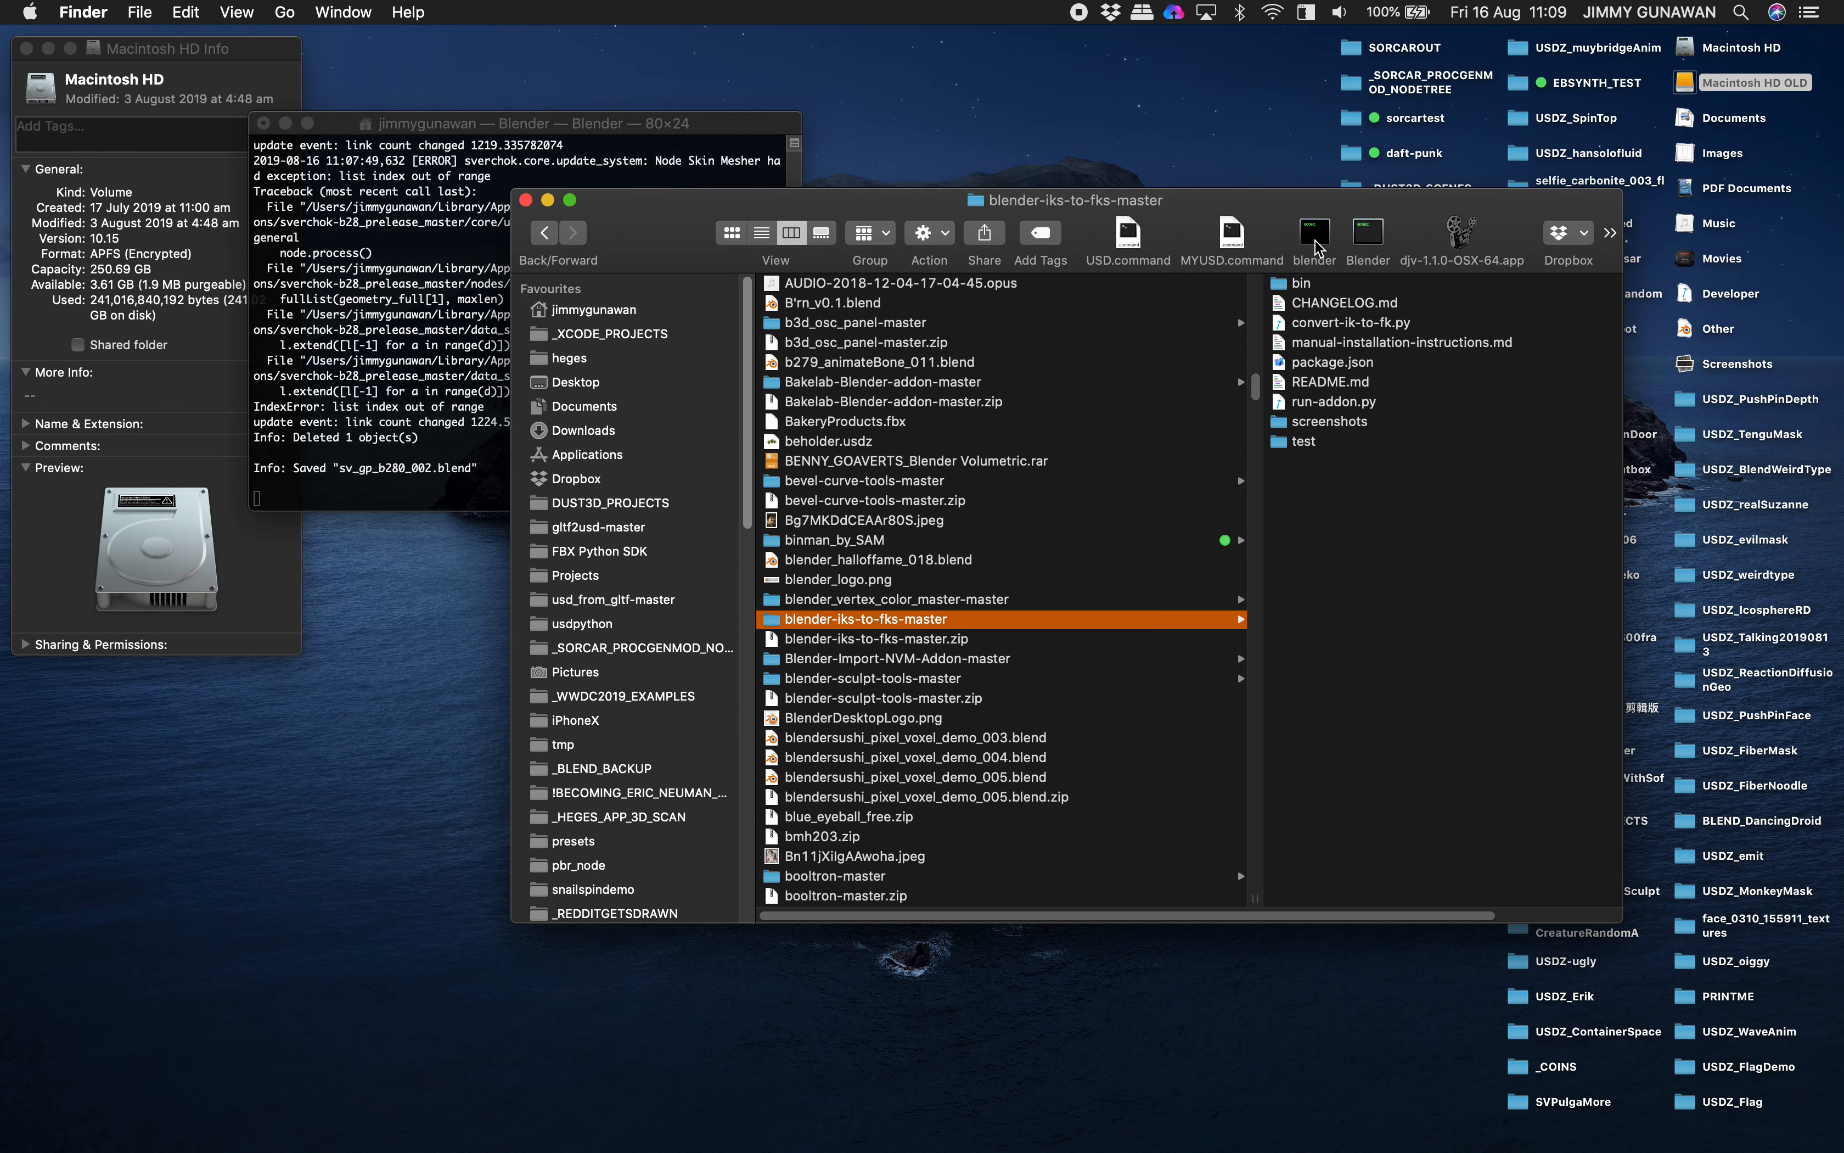
click(1314, 245)
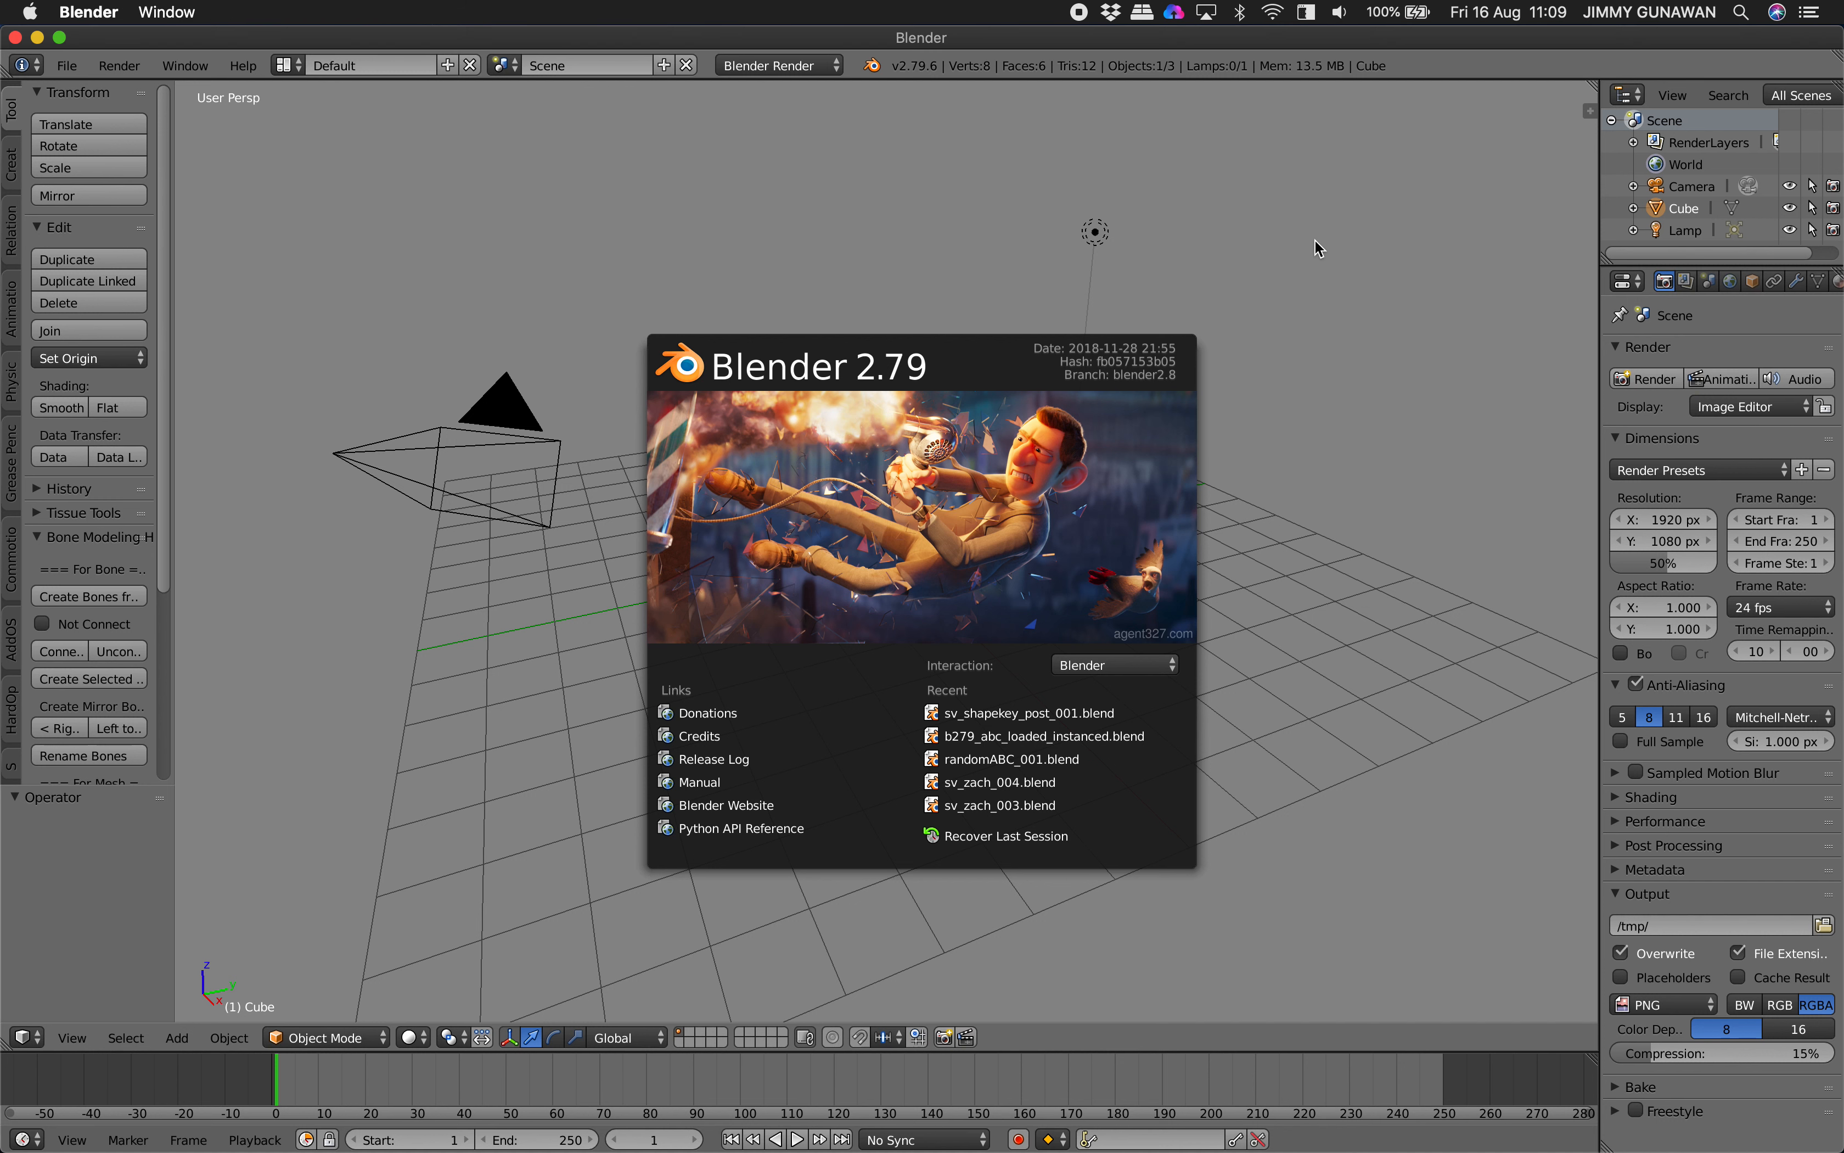
Dismiss the splash screen, delete all default objects, and draw a wavy grease pencil stroke in the 3D view.
click(646, 280)
key(a)
key(a)
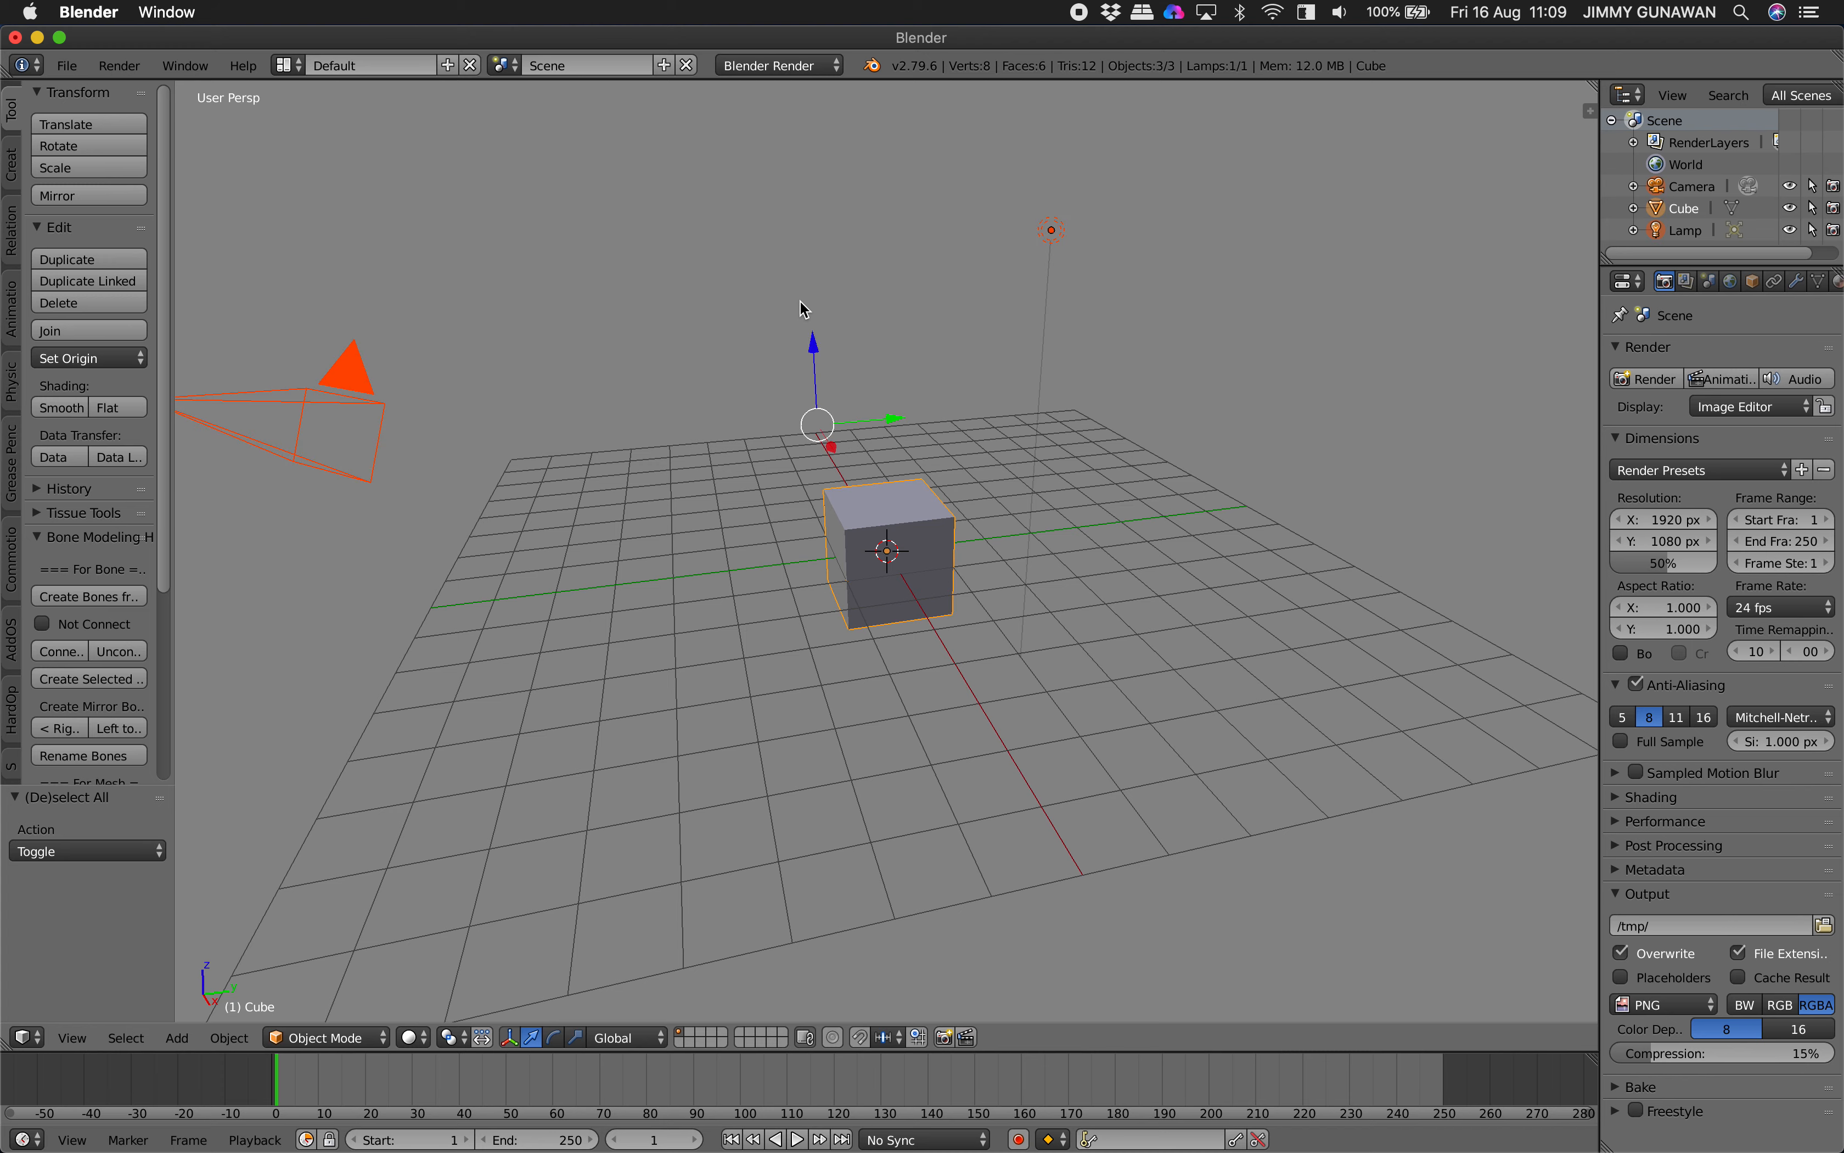
key(Delete)
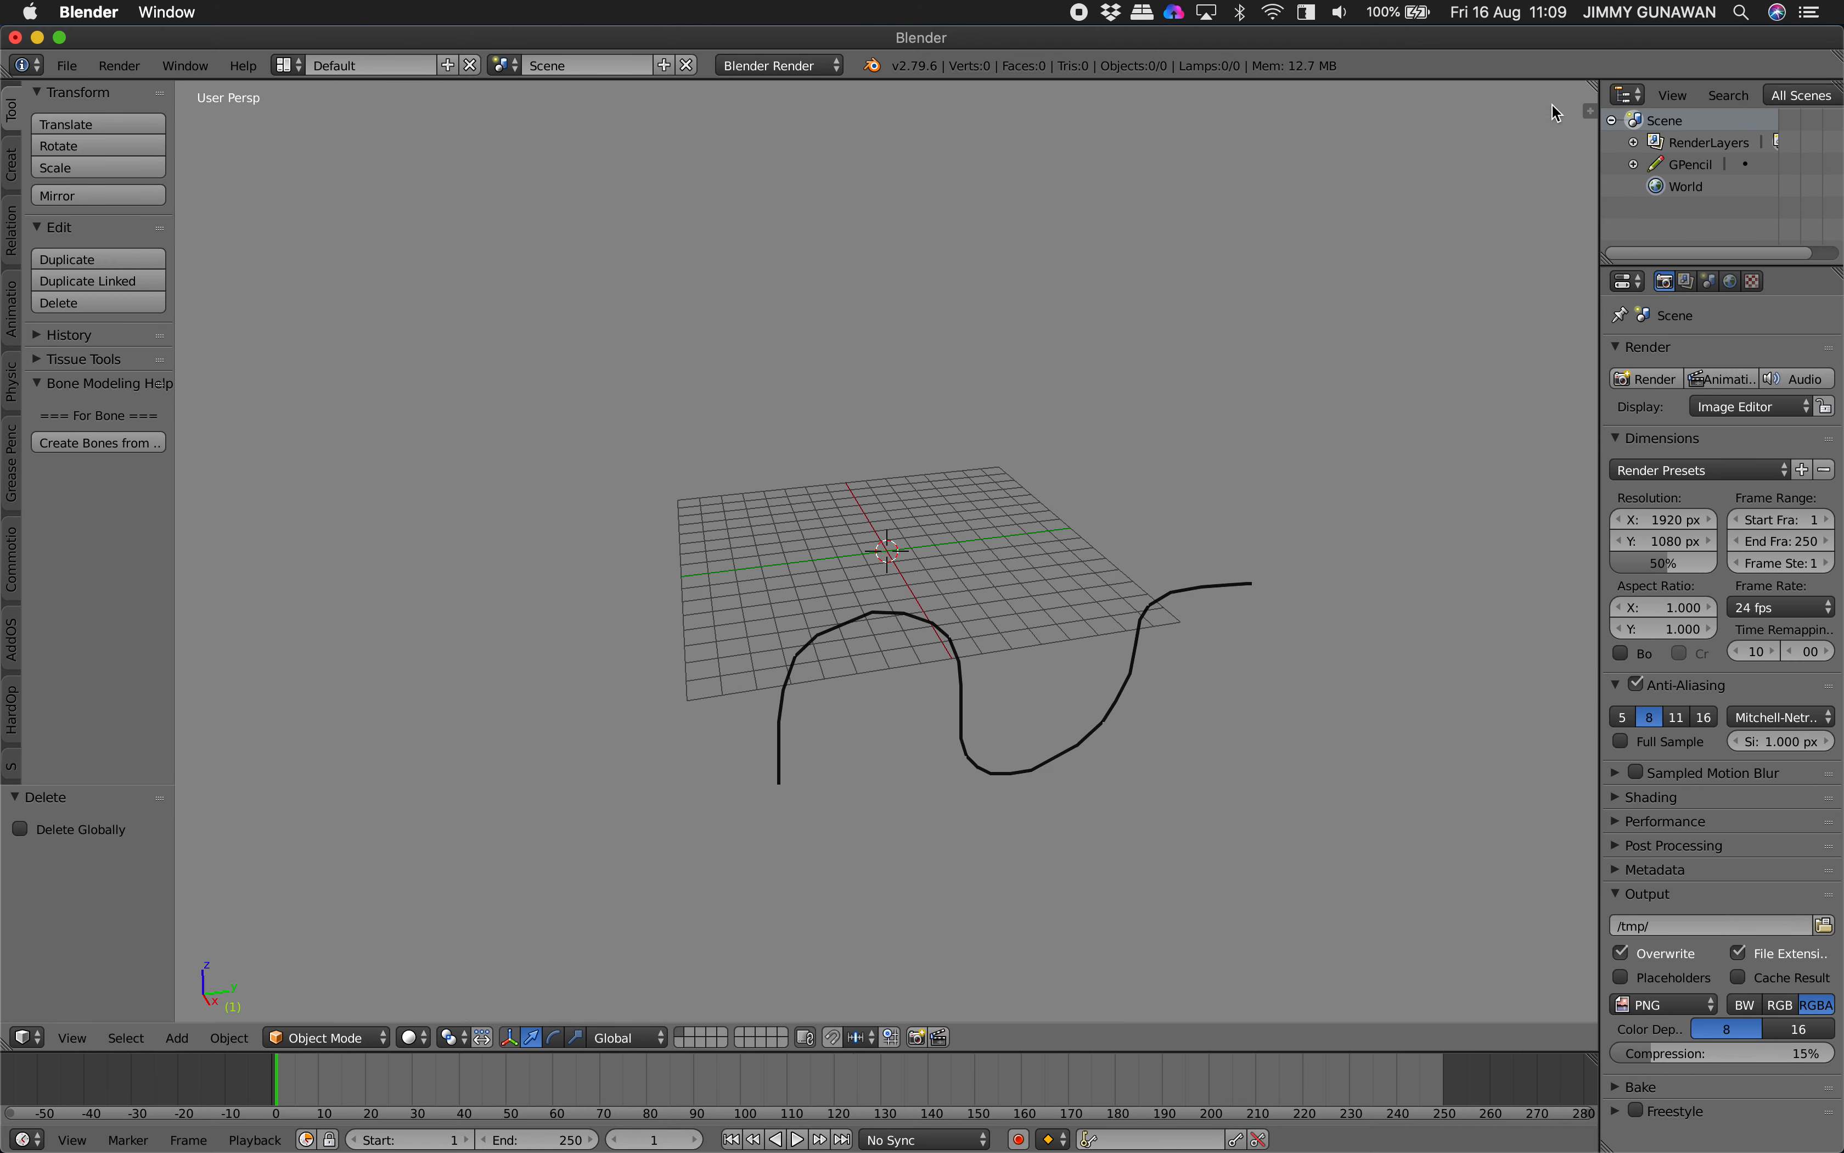
Split the 3D view horizontally and turn the upper area into a node editor with a new Sverchok node tree.
drag(1557, 111, 491, 385)
click(28, 414)
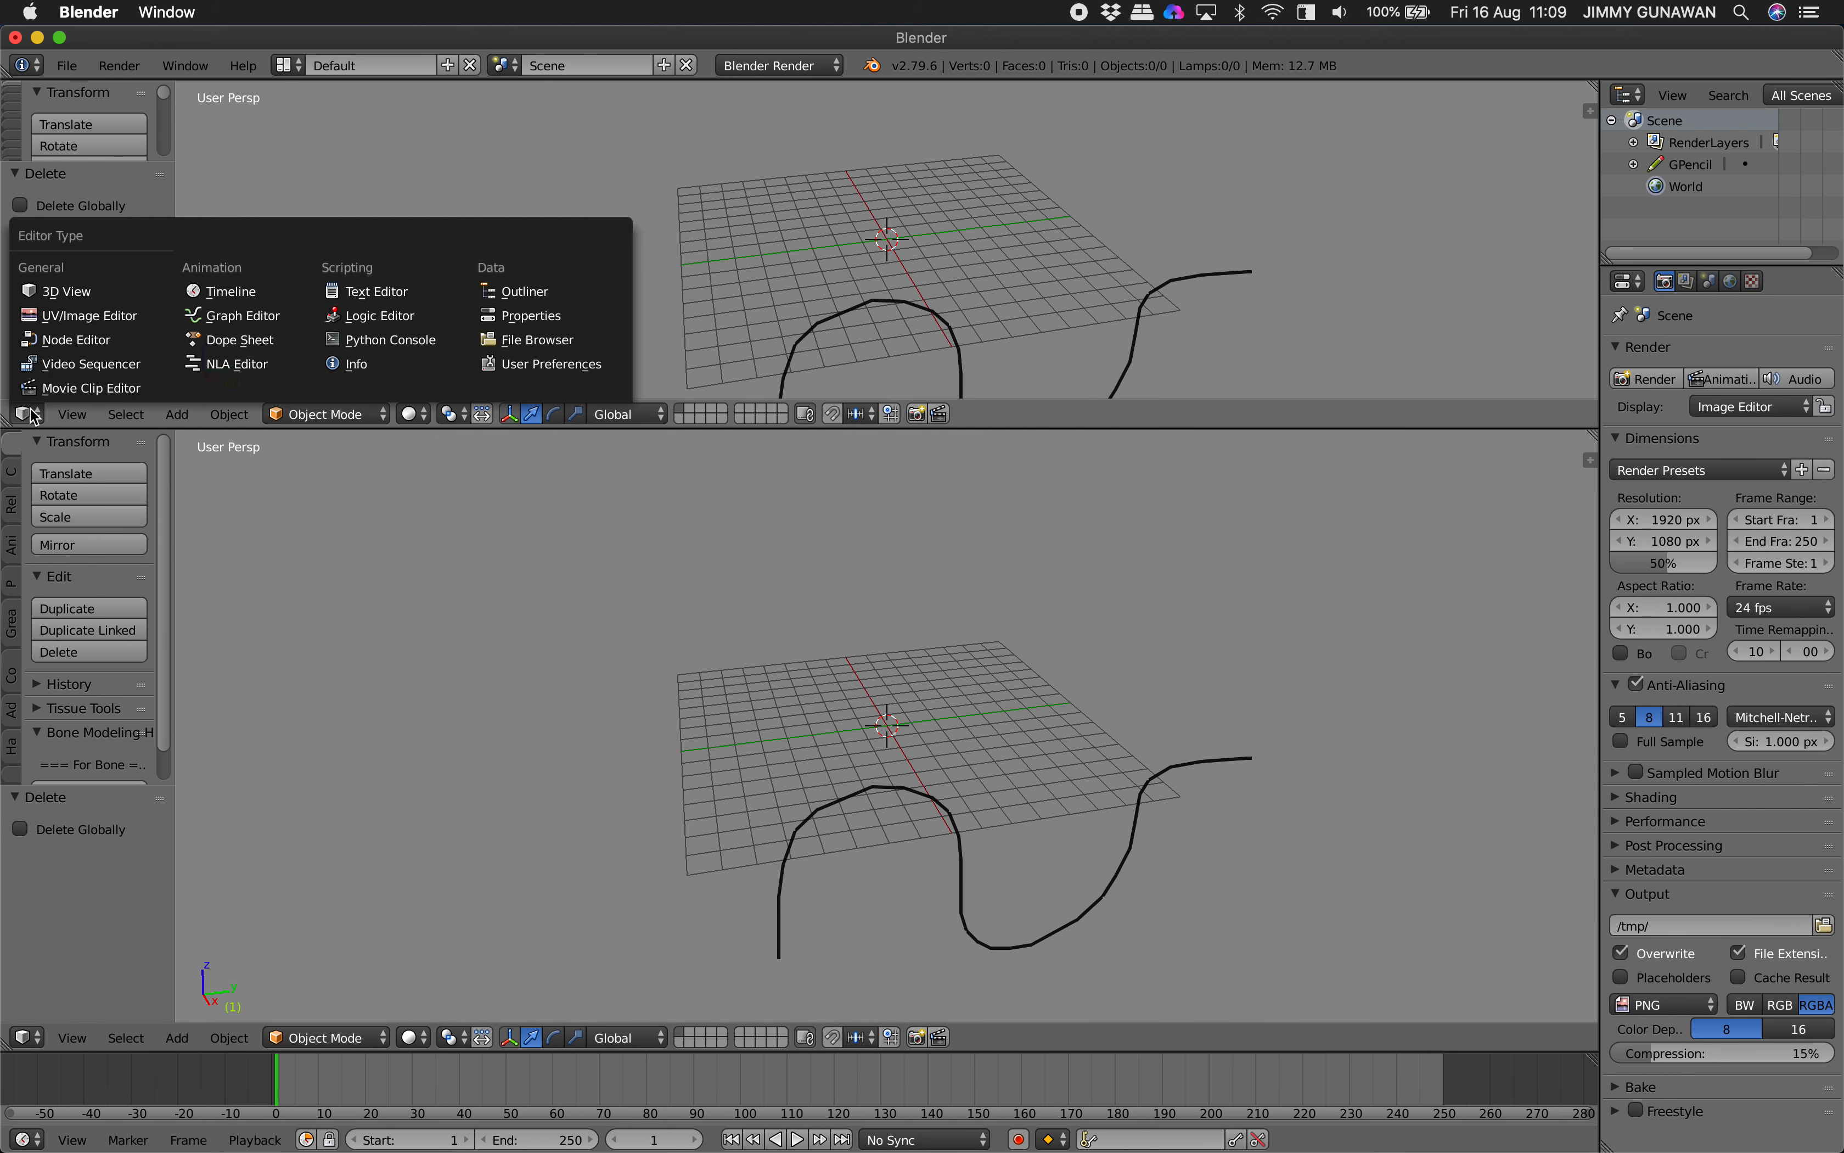
click(70, 339)
click(410, 421)
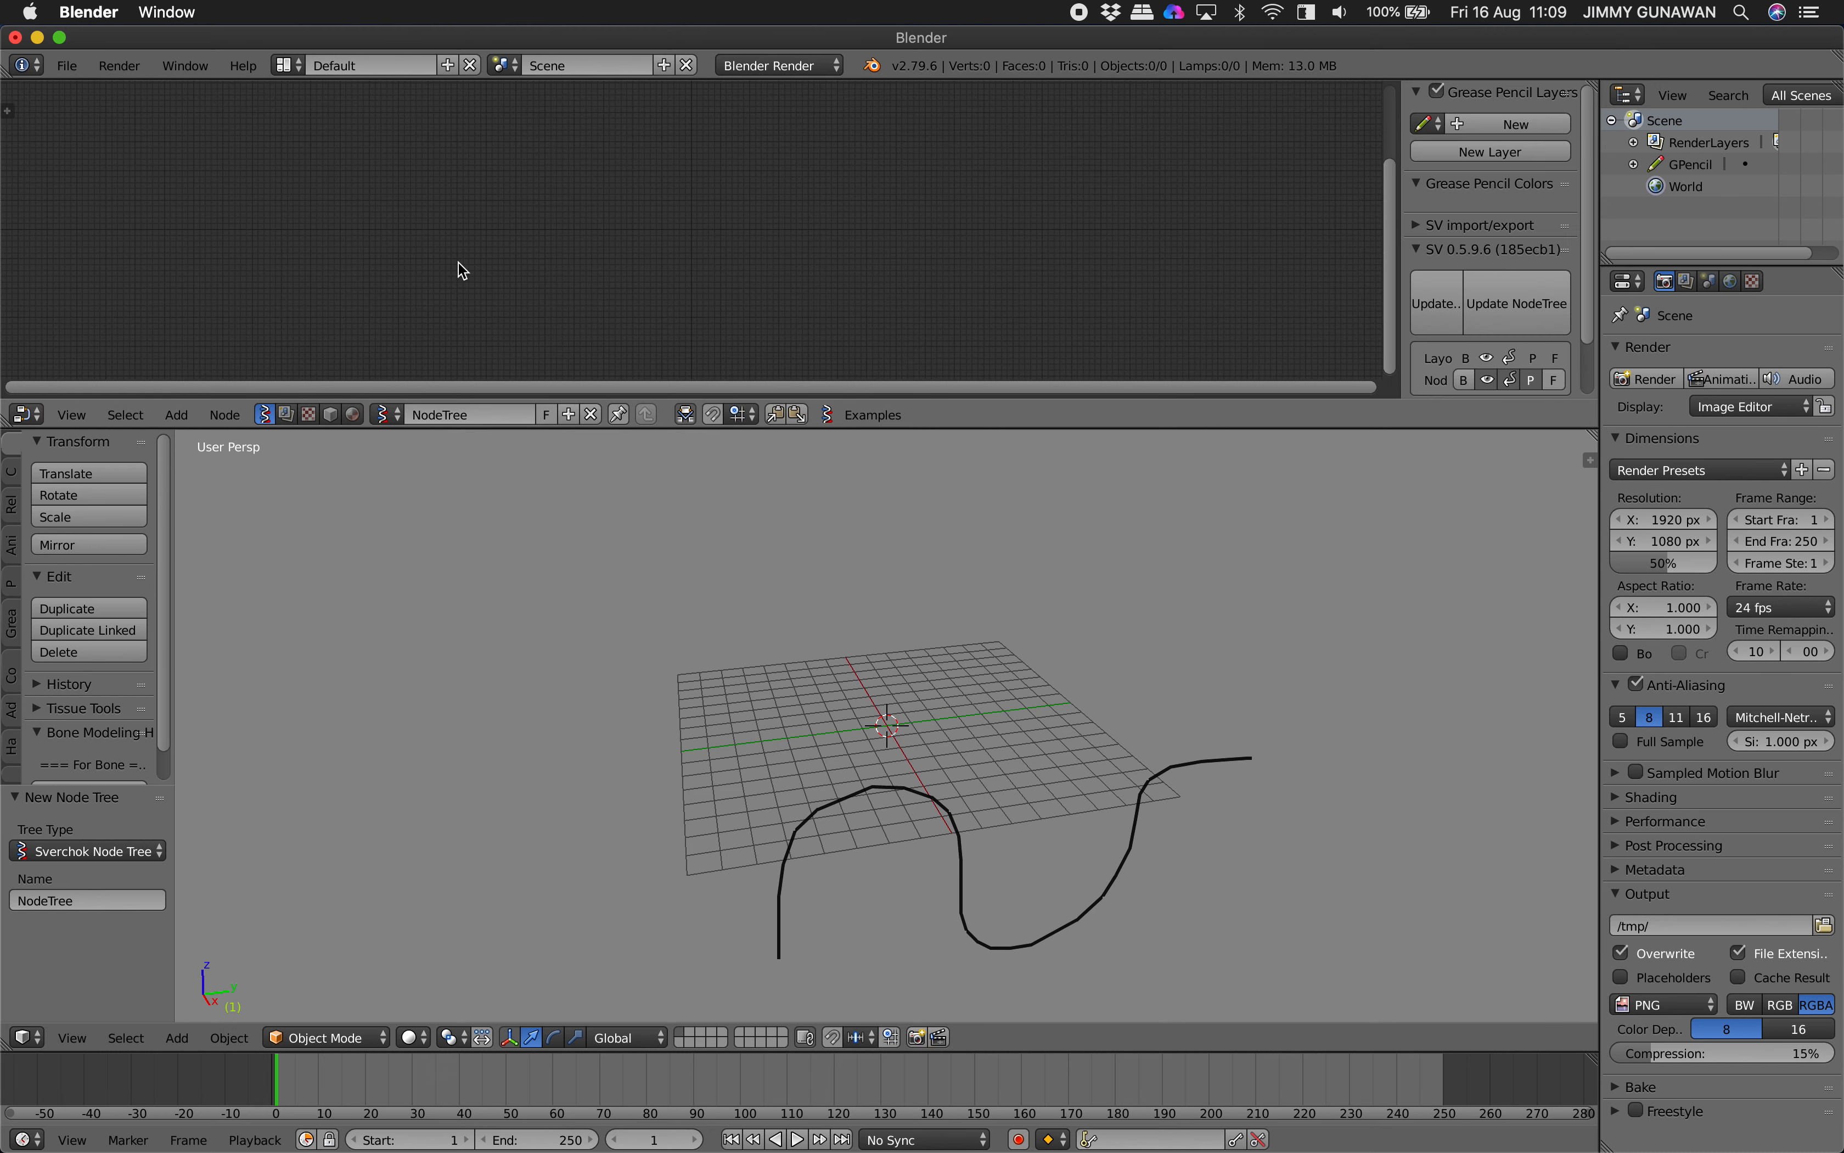
Insert the "gp" macro's grease pencil node chain into the tree and enlarge the node editor to fit it.
key(alt+space)
text(gp)
key(Return)
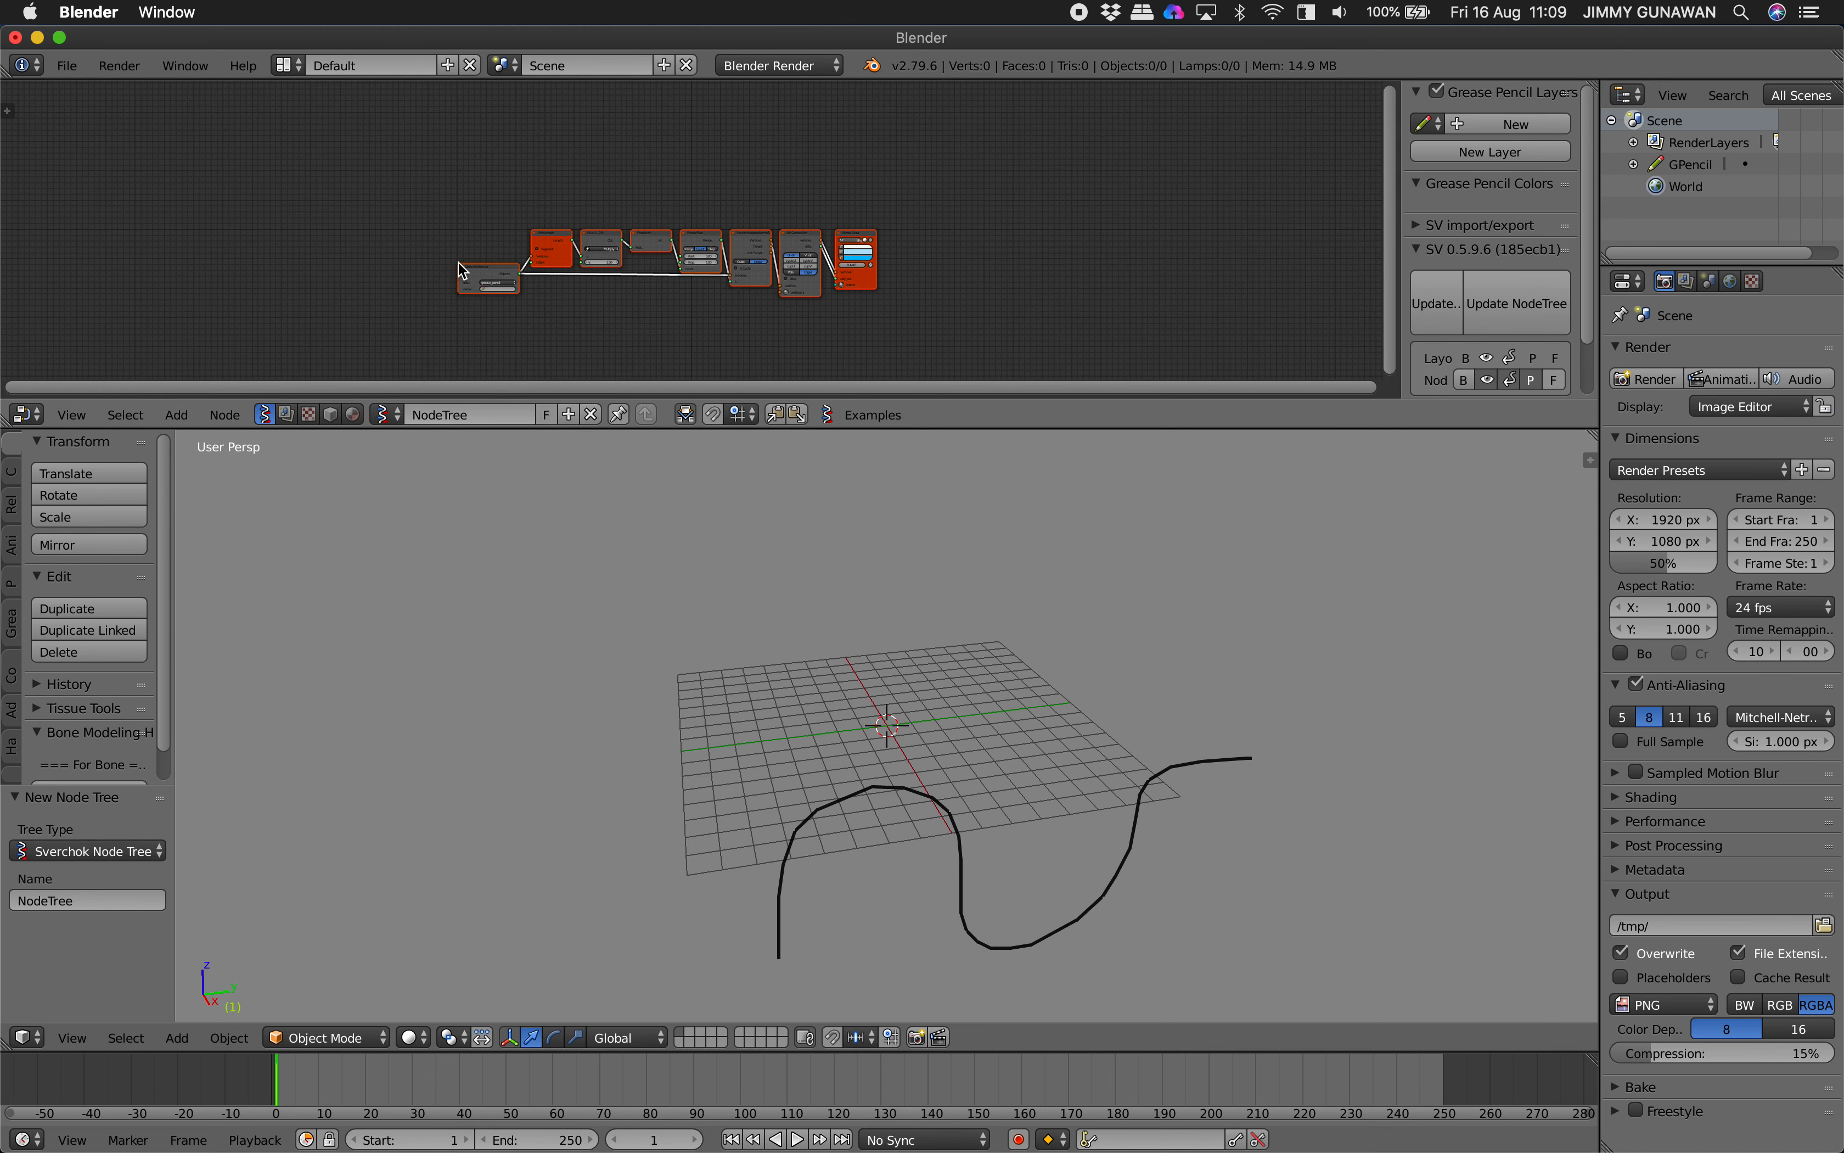
scroll(438, 244, up, 5)
scroll(439, 244, up, 2)
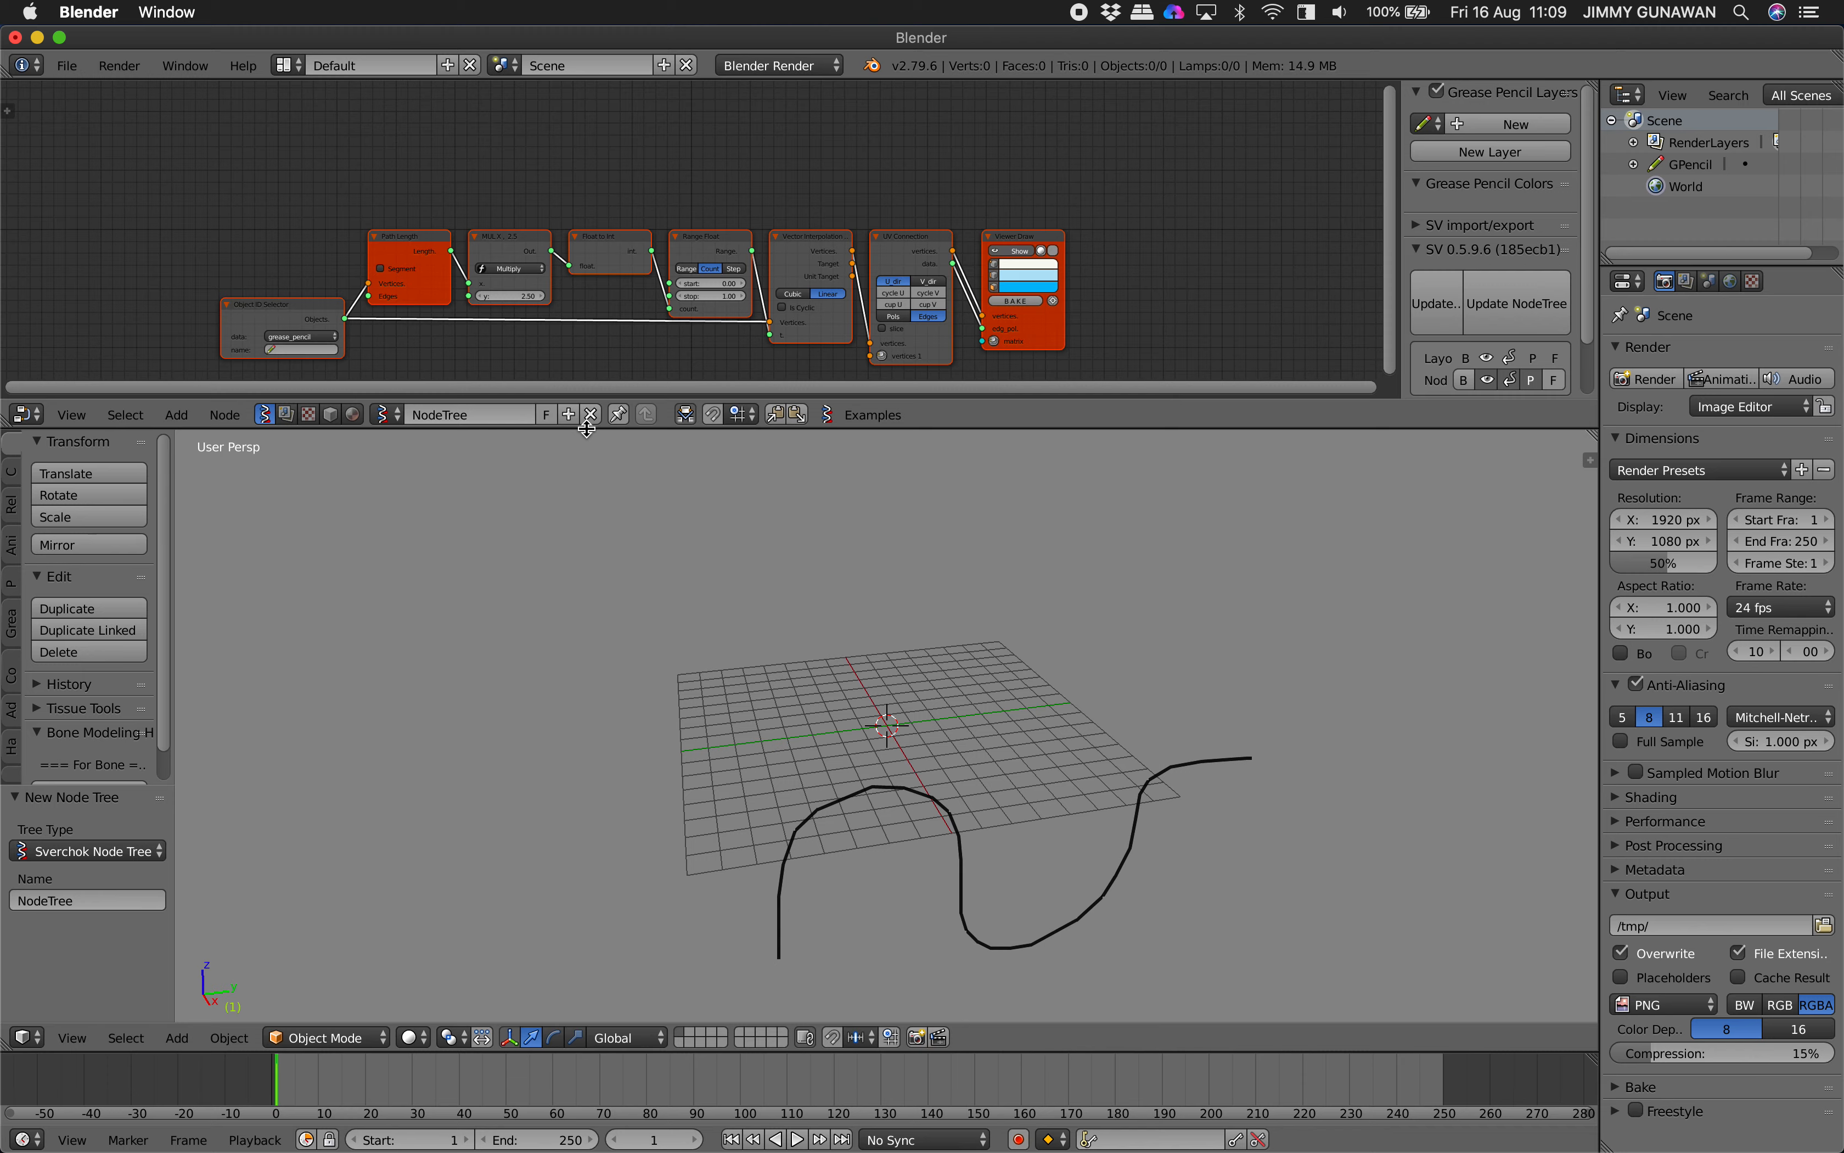
drag(581, 428, 583, 532)
scroll(448, 241, up, 2)
key(a)
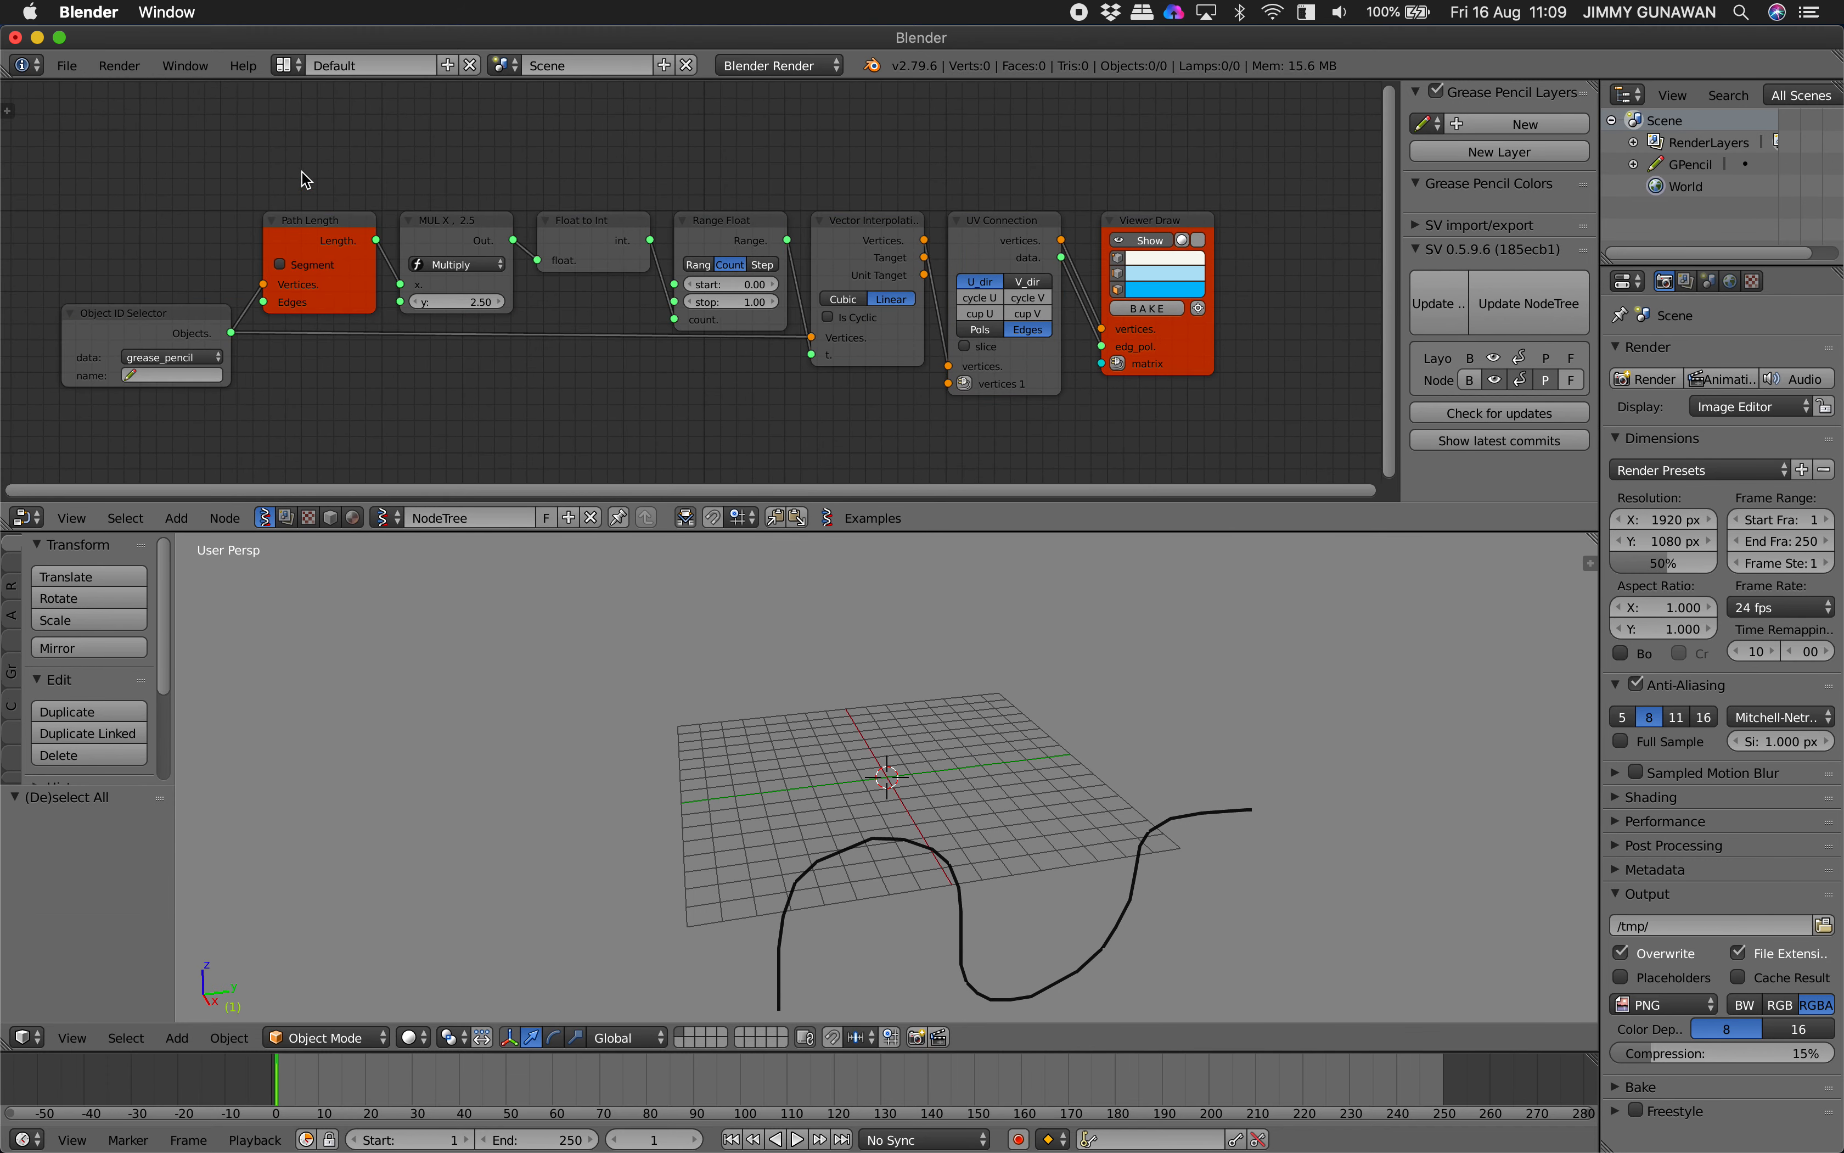
middle_drag(301, 176, 318, 162)
Save the 2.79 file to the Desktop as macro_001.blend.
click(67, 65)
click(116, 259)
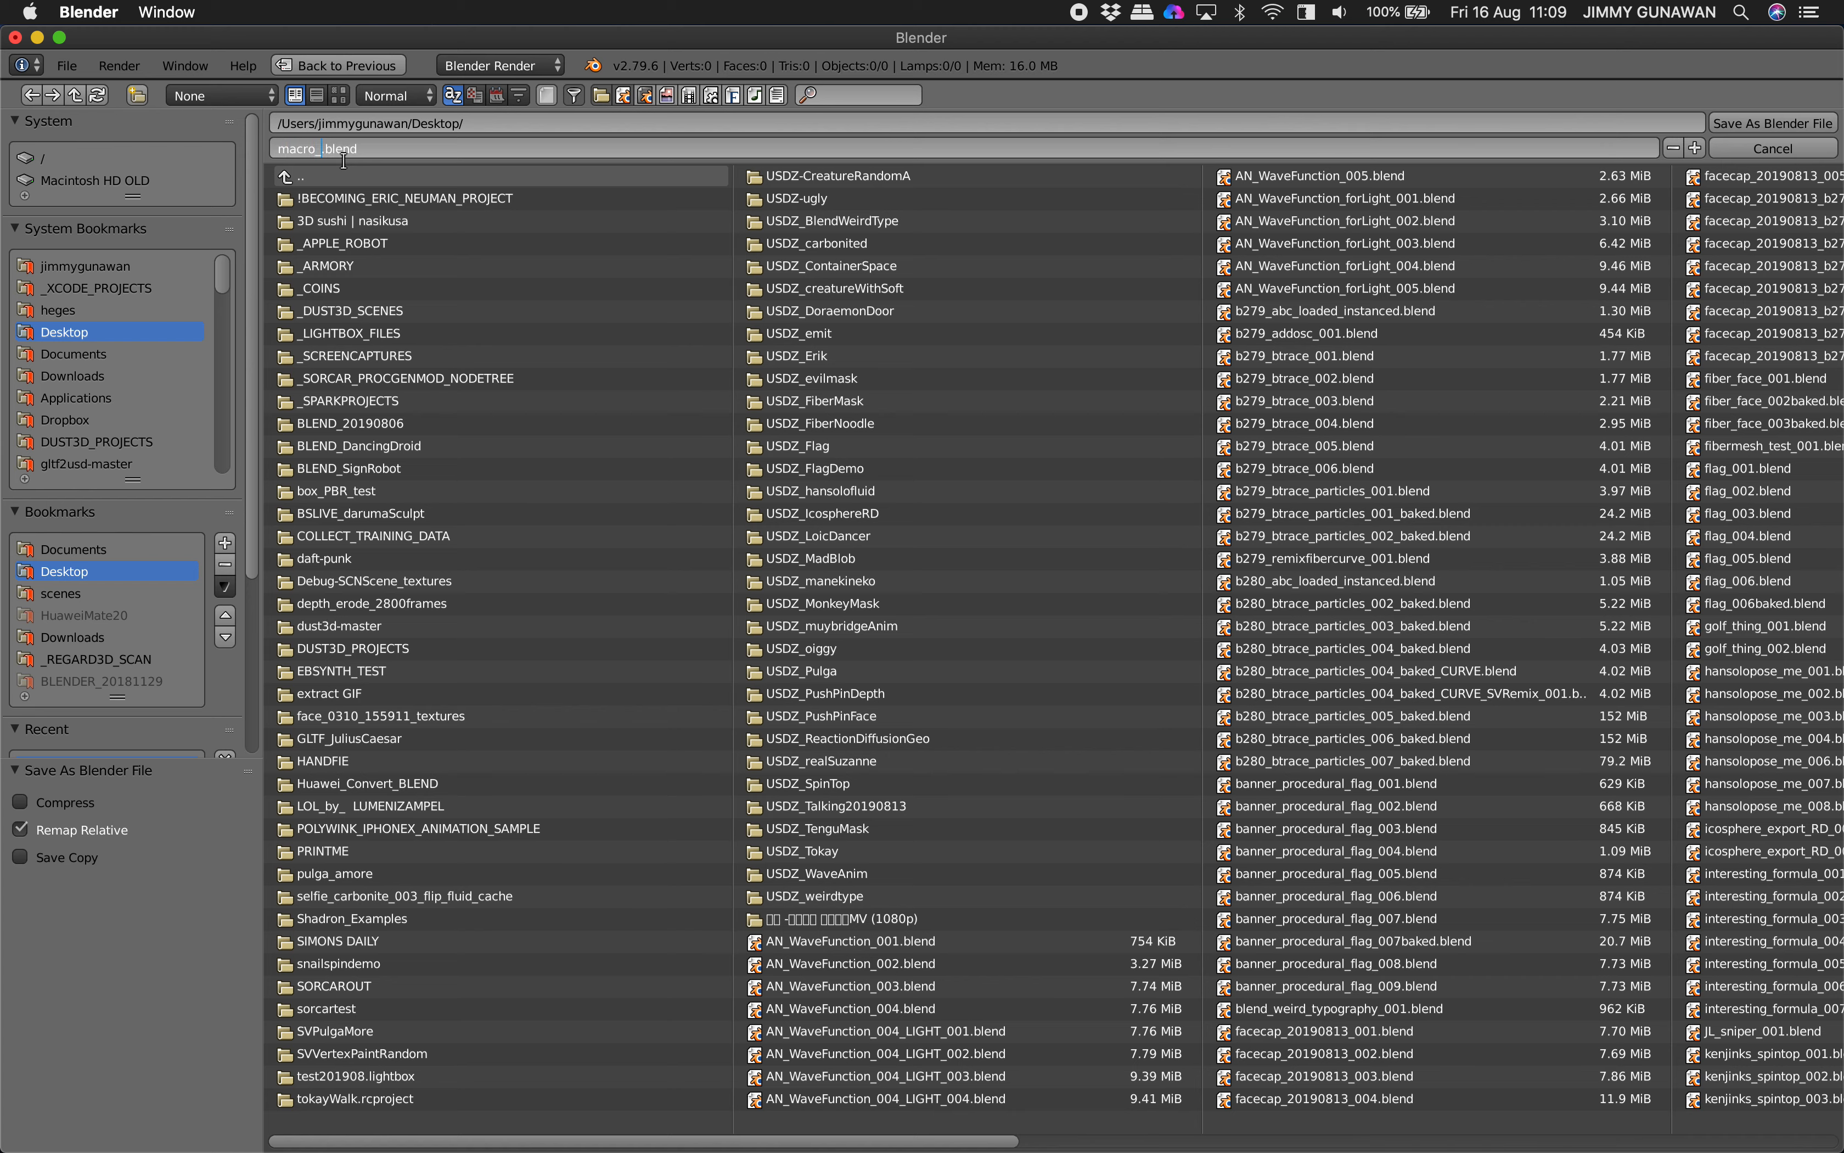
click(1812, 124)
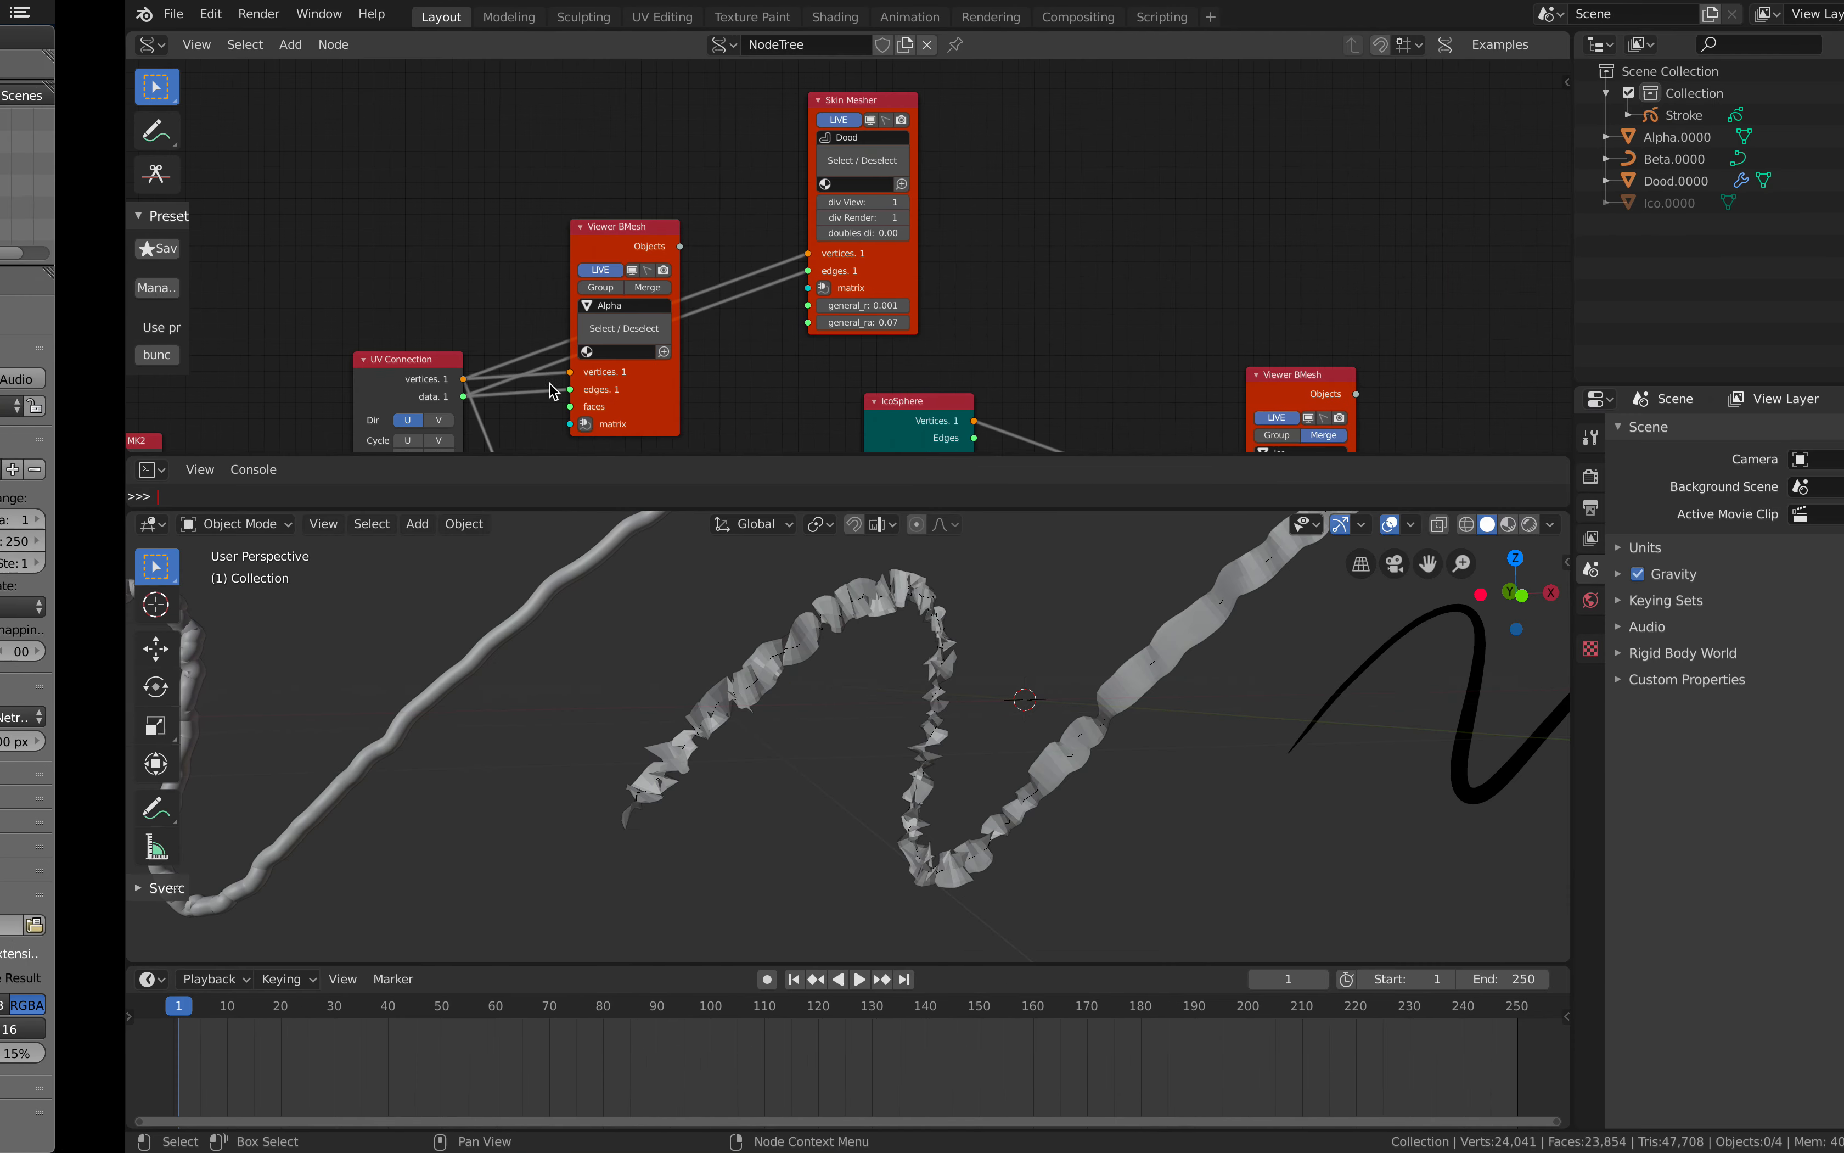
Switch back to the Blender 2.81 session and save sv_gp_b280_002.blend.
scroll(858, 229, down, 5)
key(super+s)
middle_drag(878, 226, 870, 216)
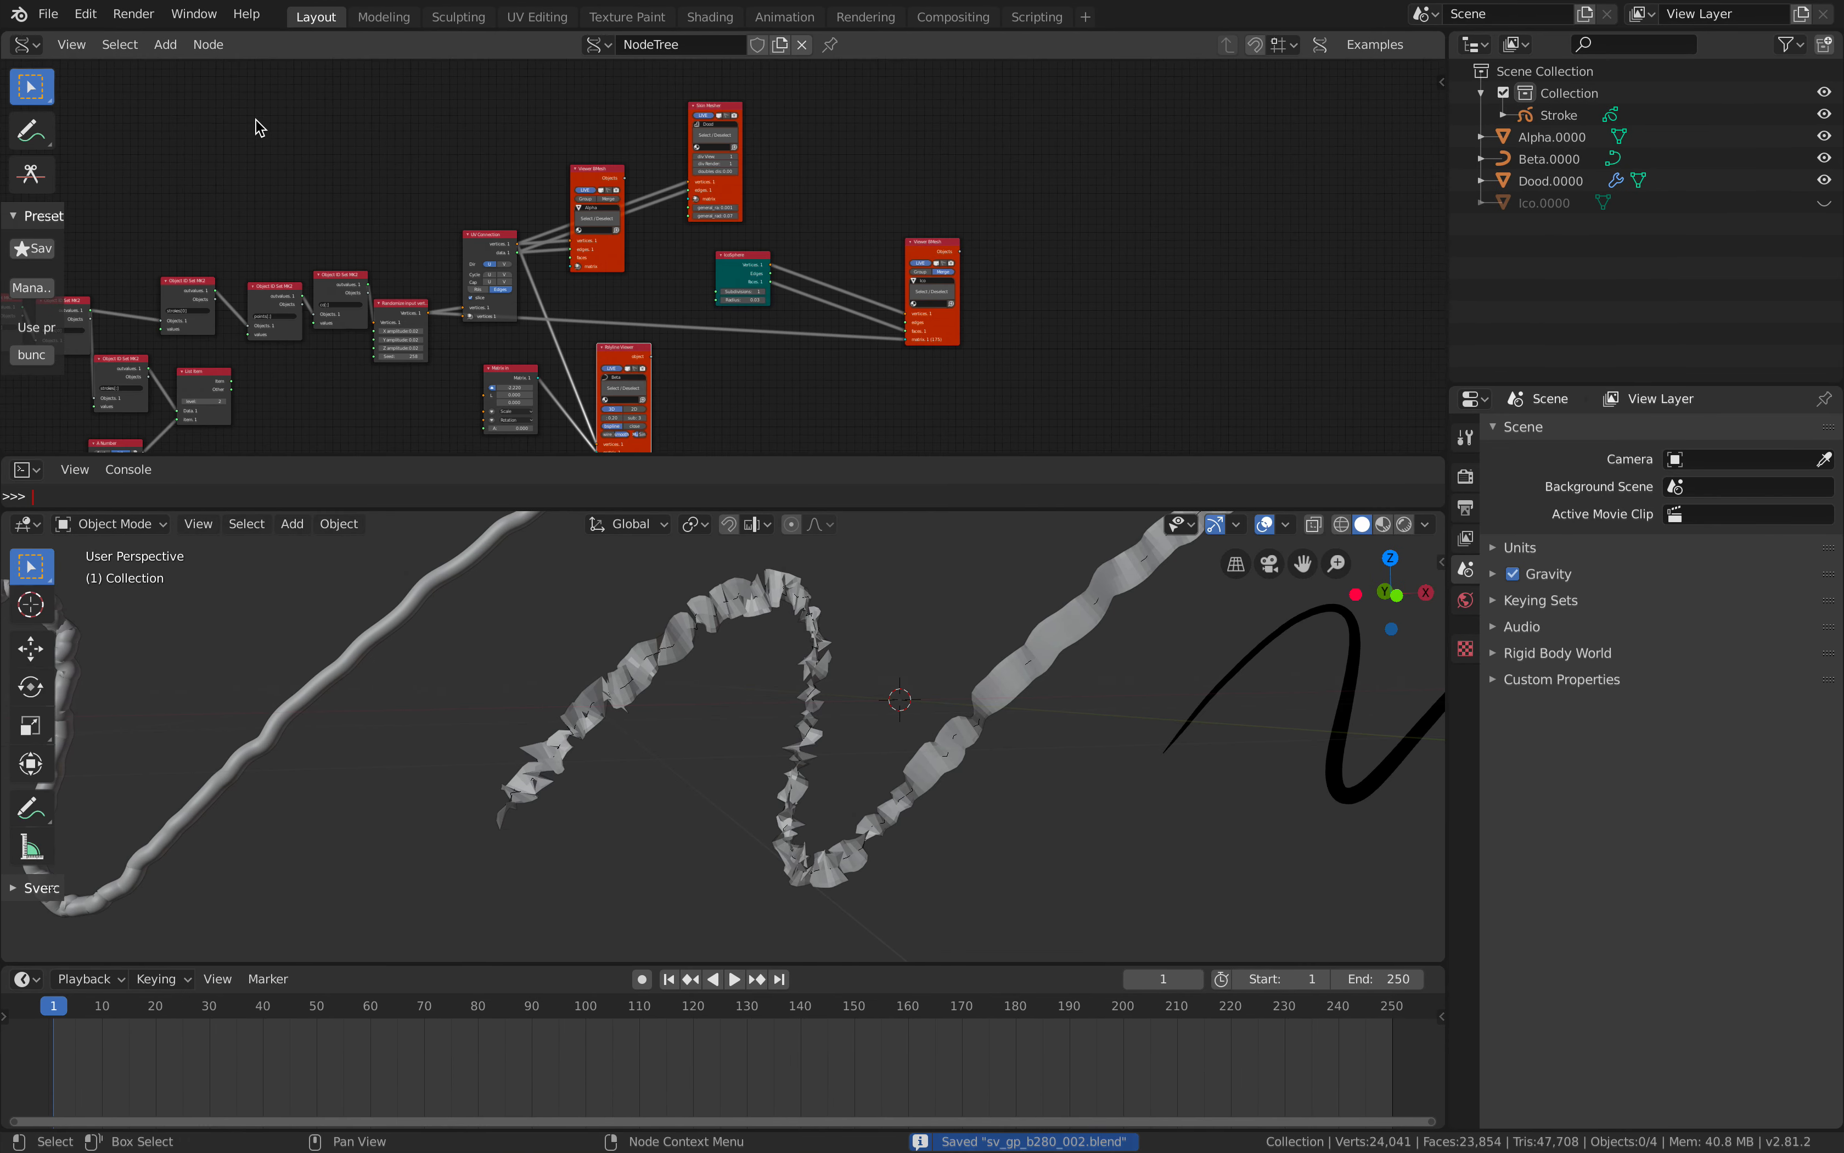
Append the Macro node tree from macro_001.blend, sorting the Desktop files by modification date to find it.
click(49, 14)
click(107, 260)
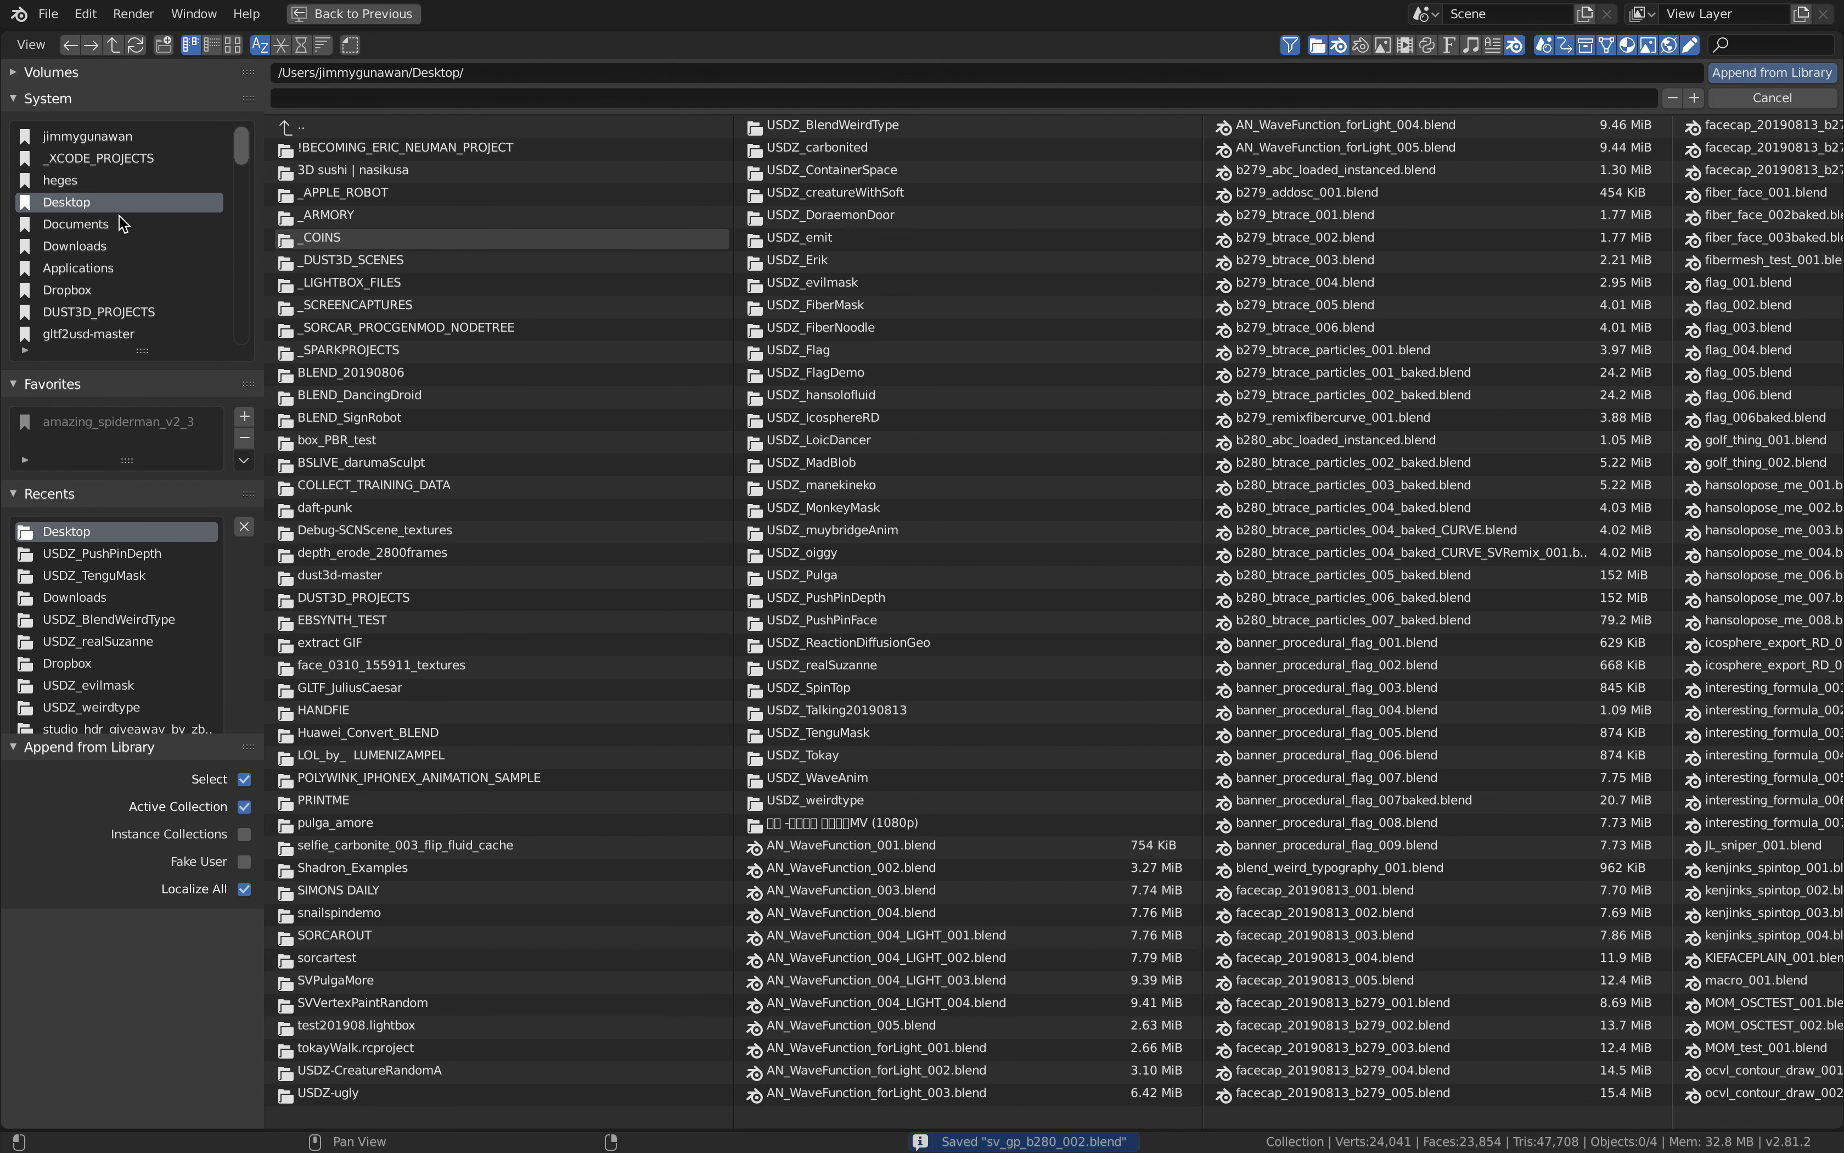
click(302, 46)
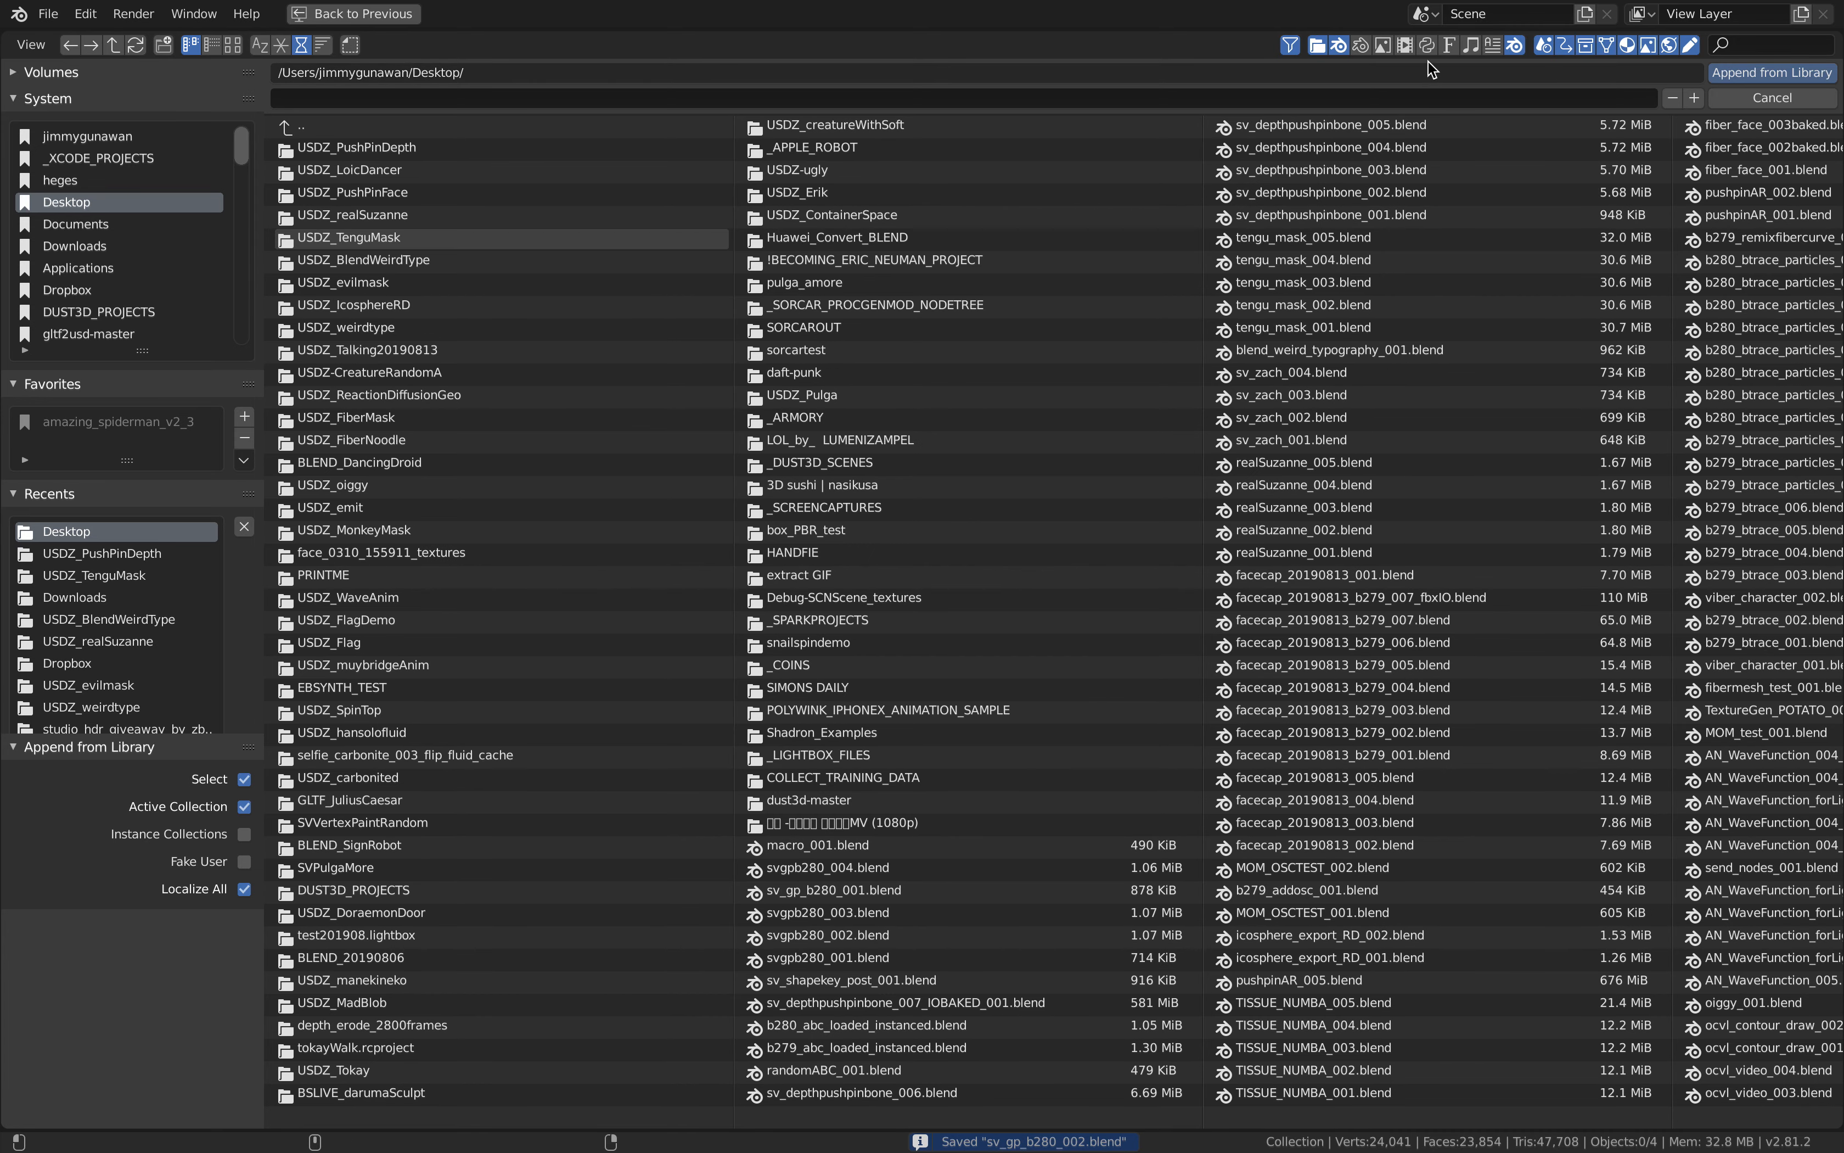
click(1324, 44)
double_click(391, 149)
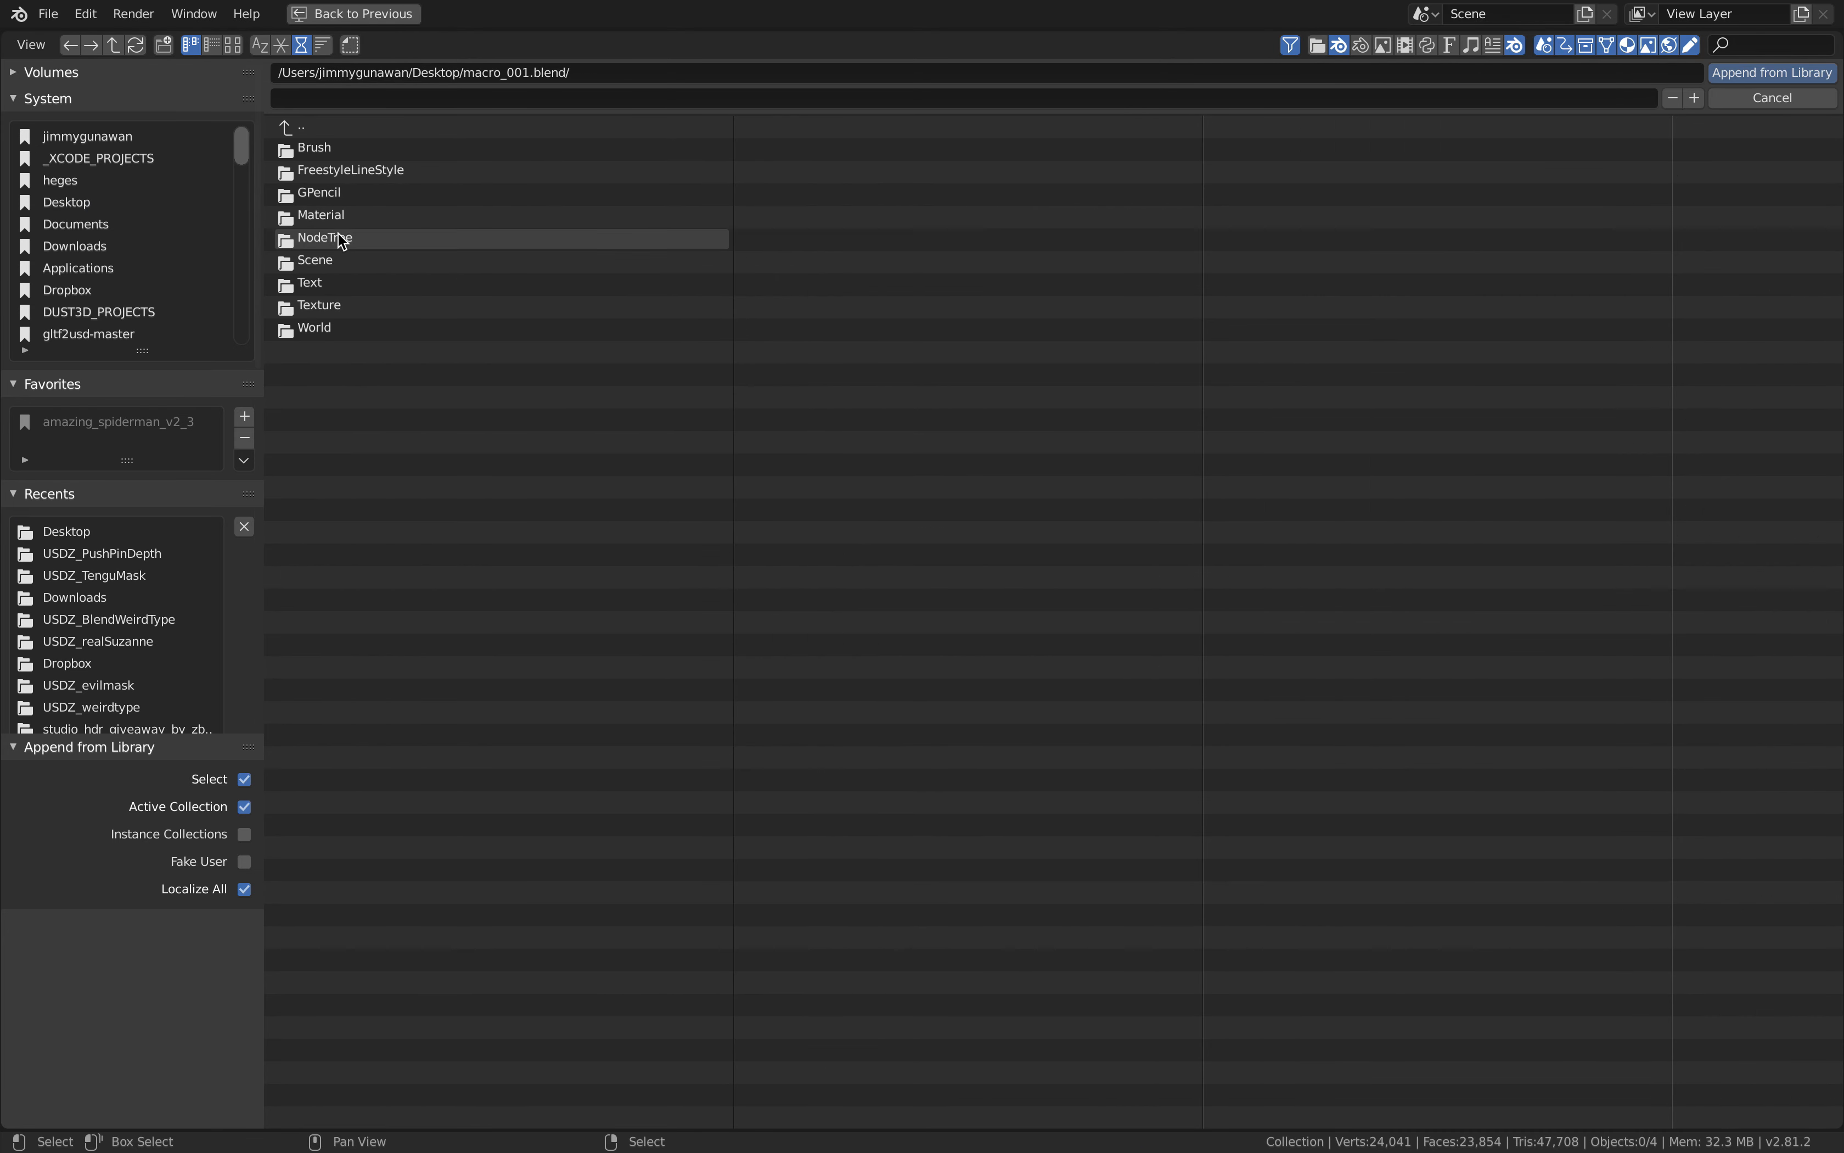
double_click(330, 244)
double_click(353, 147)
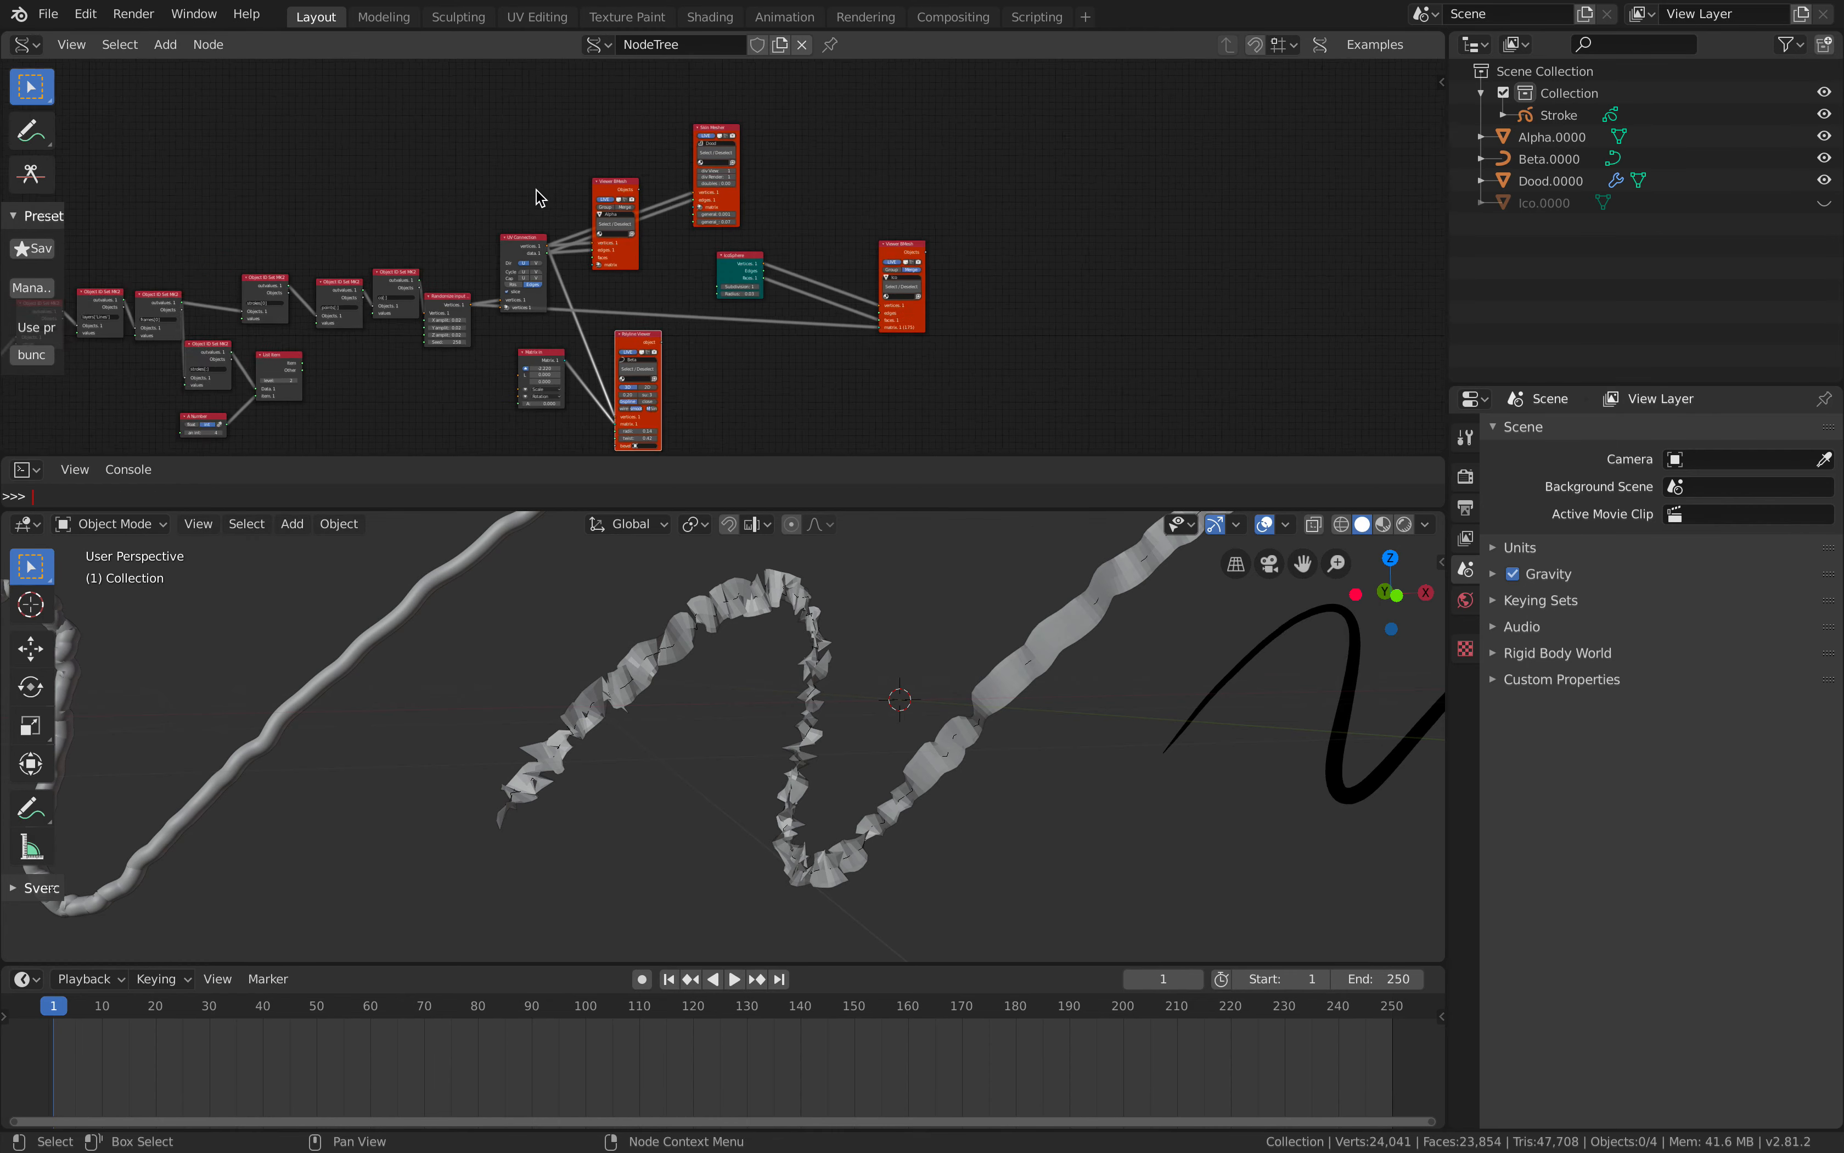
Show the appended Macro node tree in the node editor and copy all of its nodes.
click(599, 46)
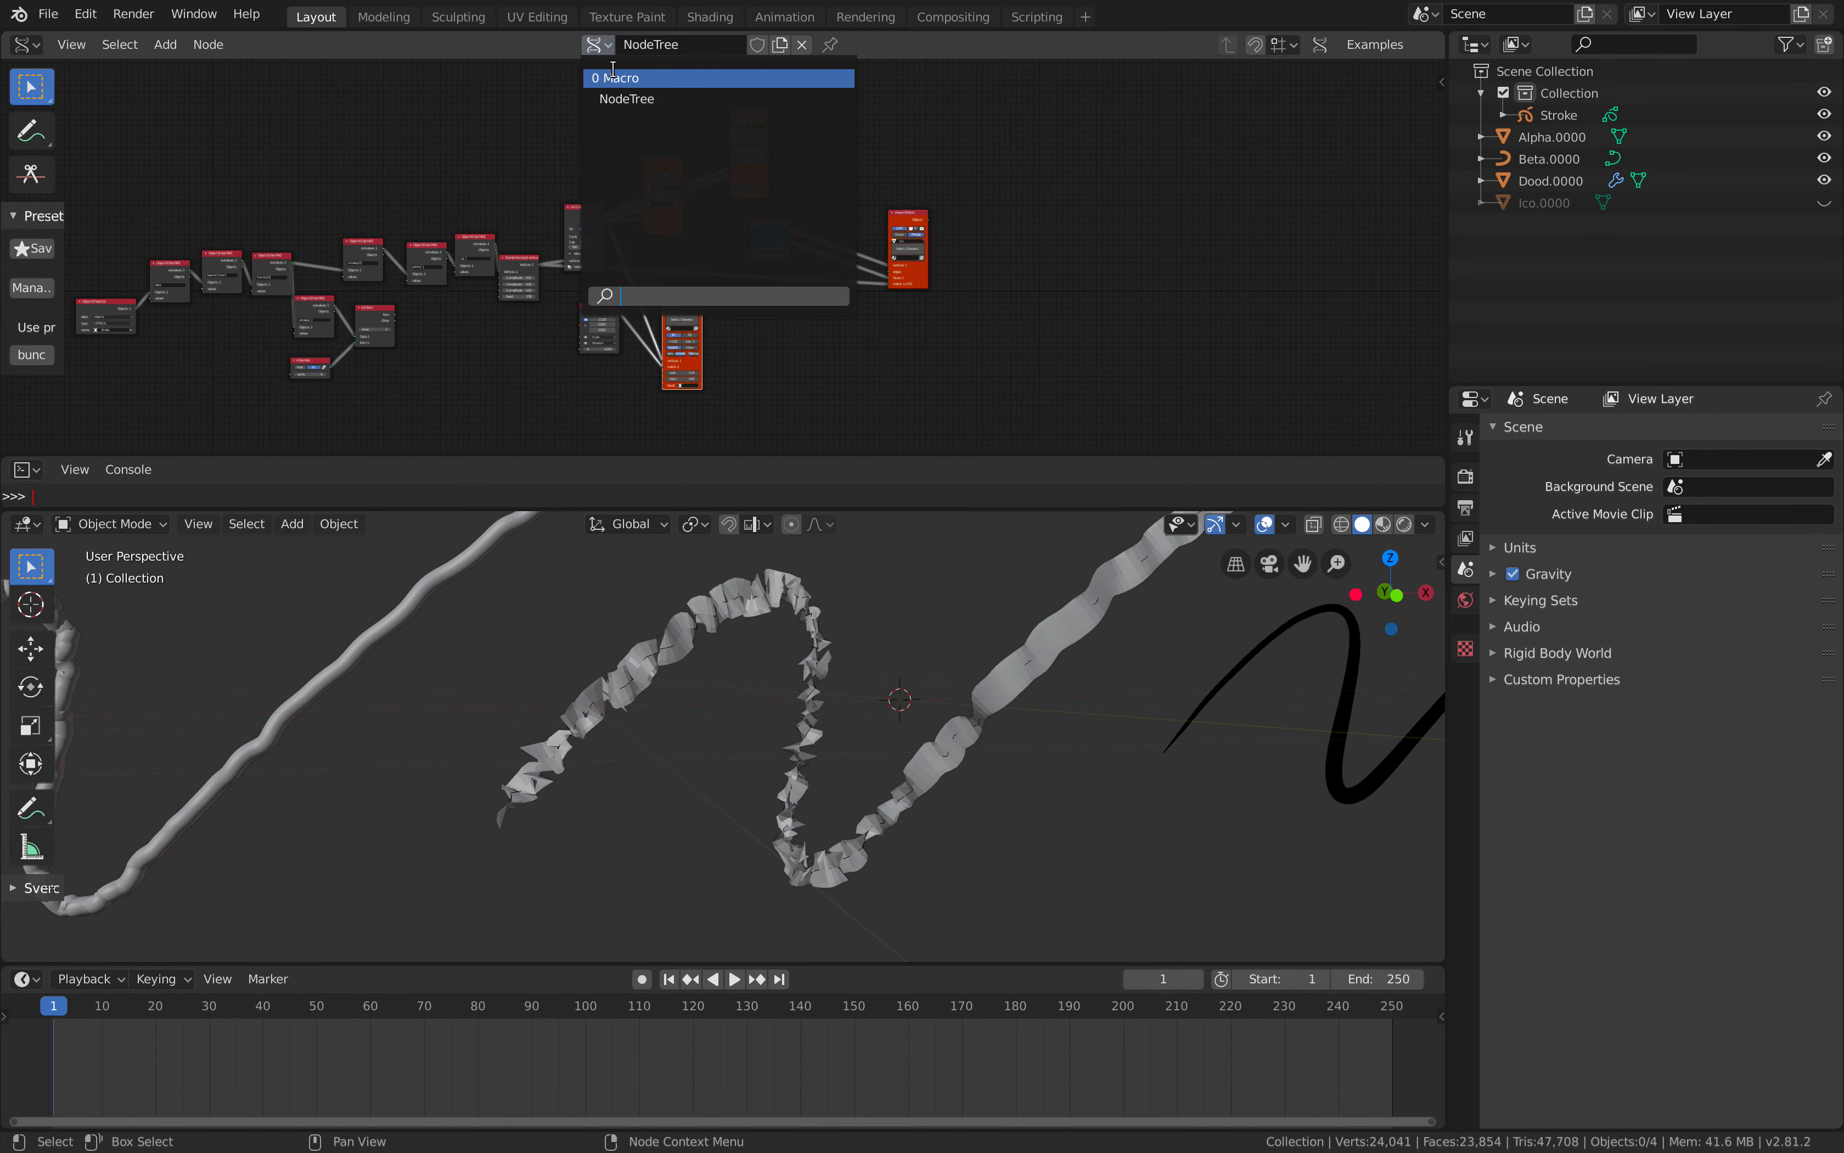
click(640, 76)
scroll(610, 160, up, 3)
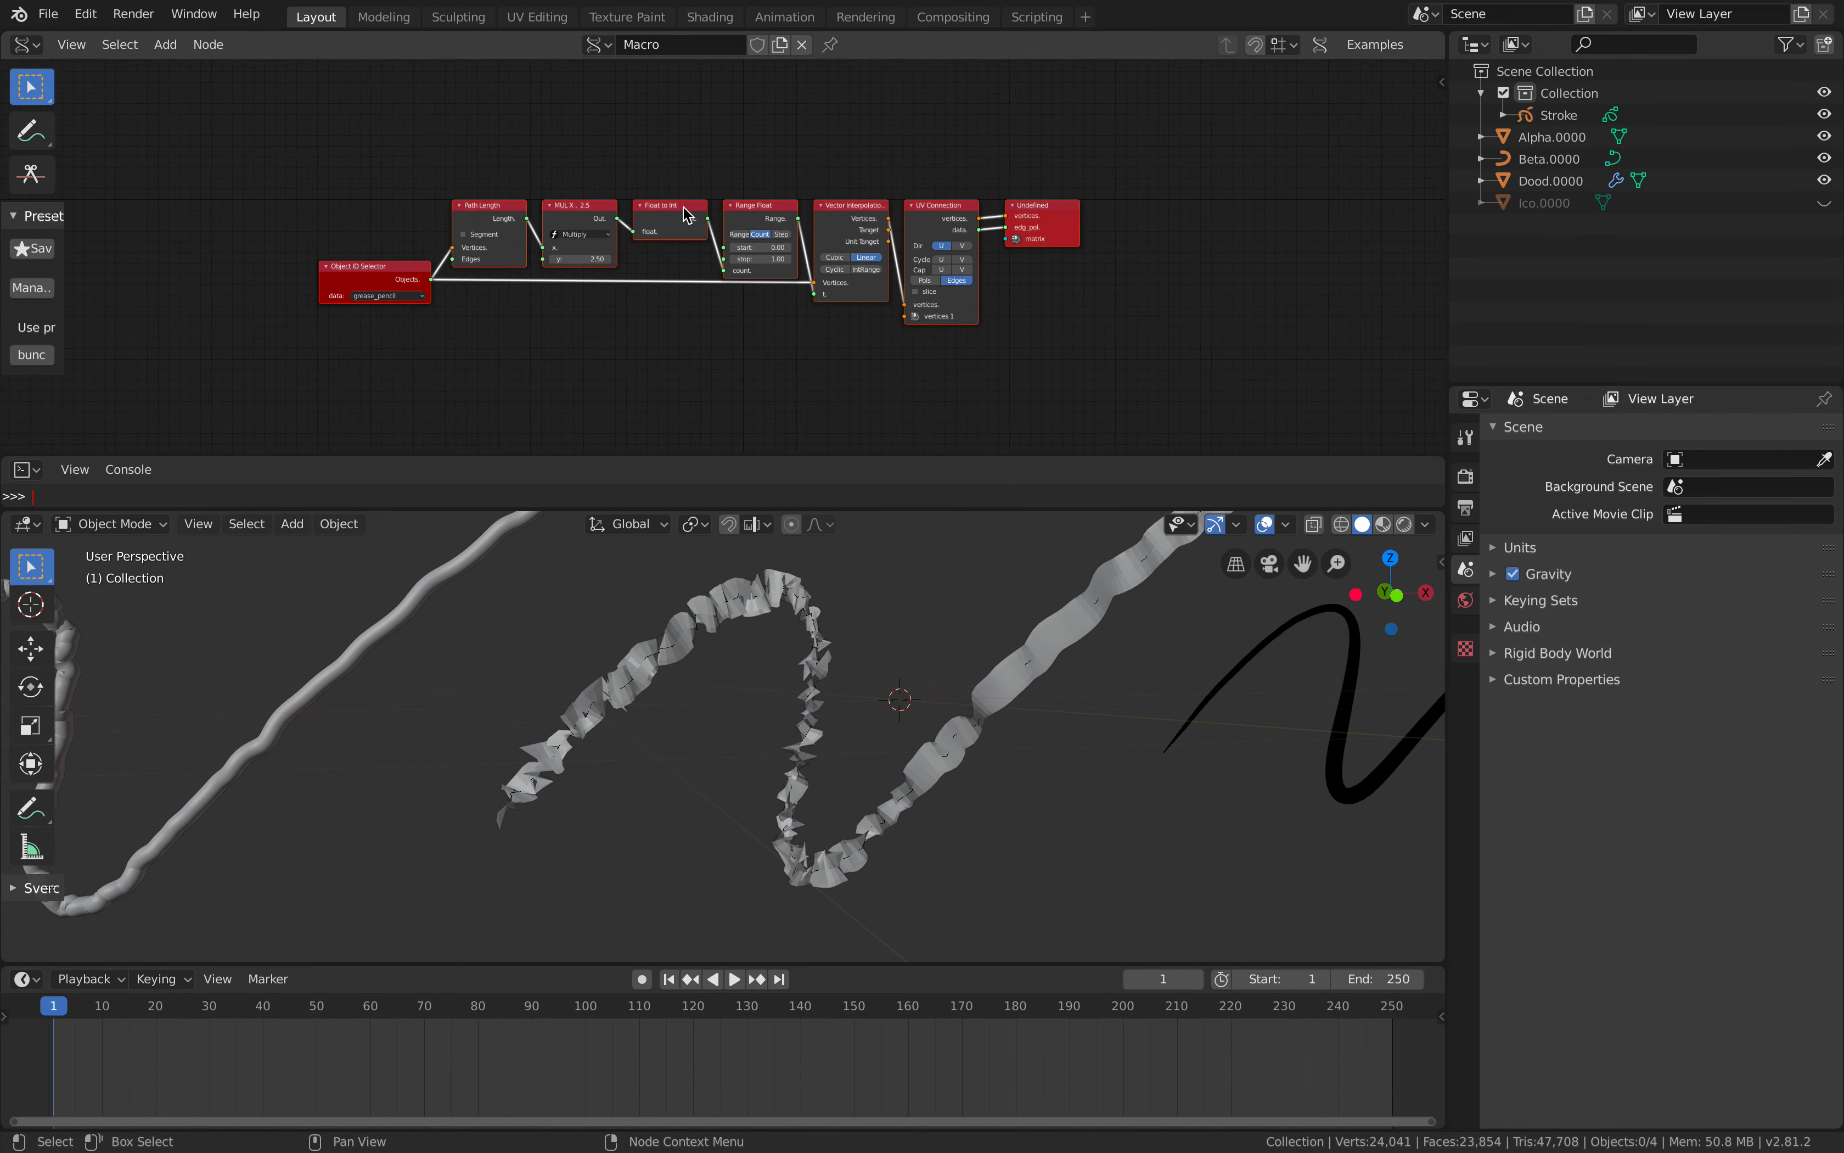
scroll(585, 153, up, 2)
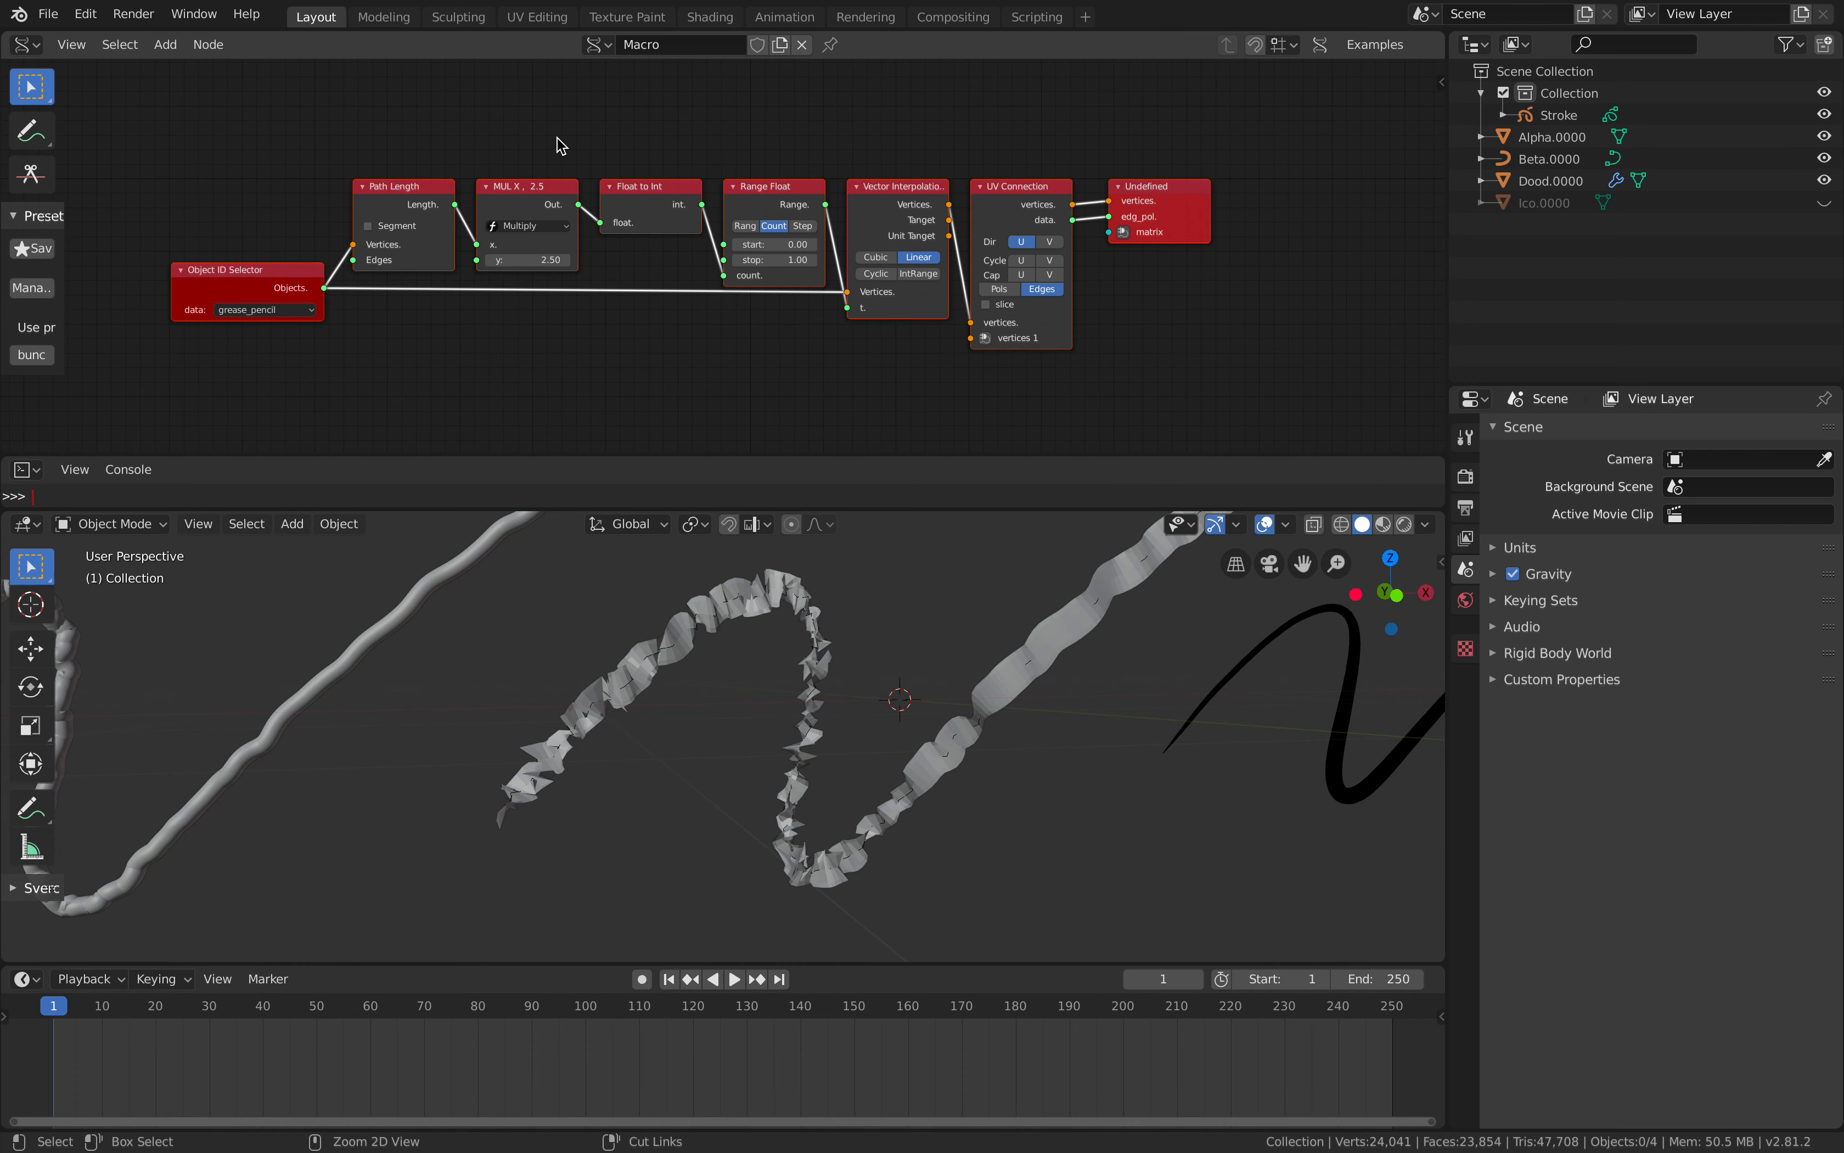
Try to paste the copied macro nodes into the NodeTree node tree.
click(599, 52)
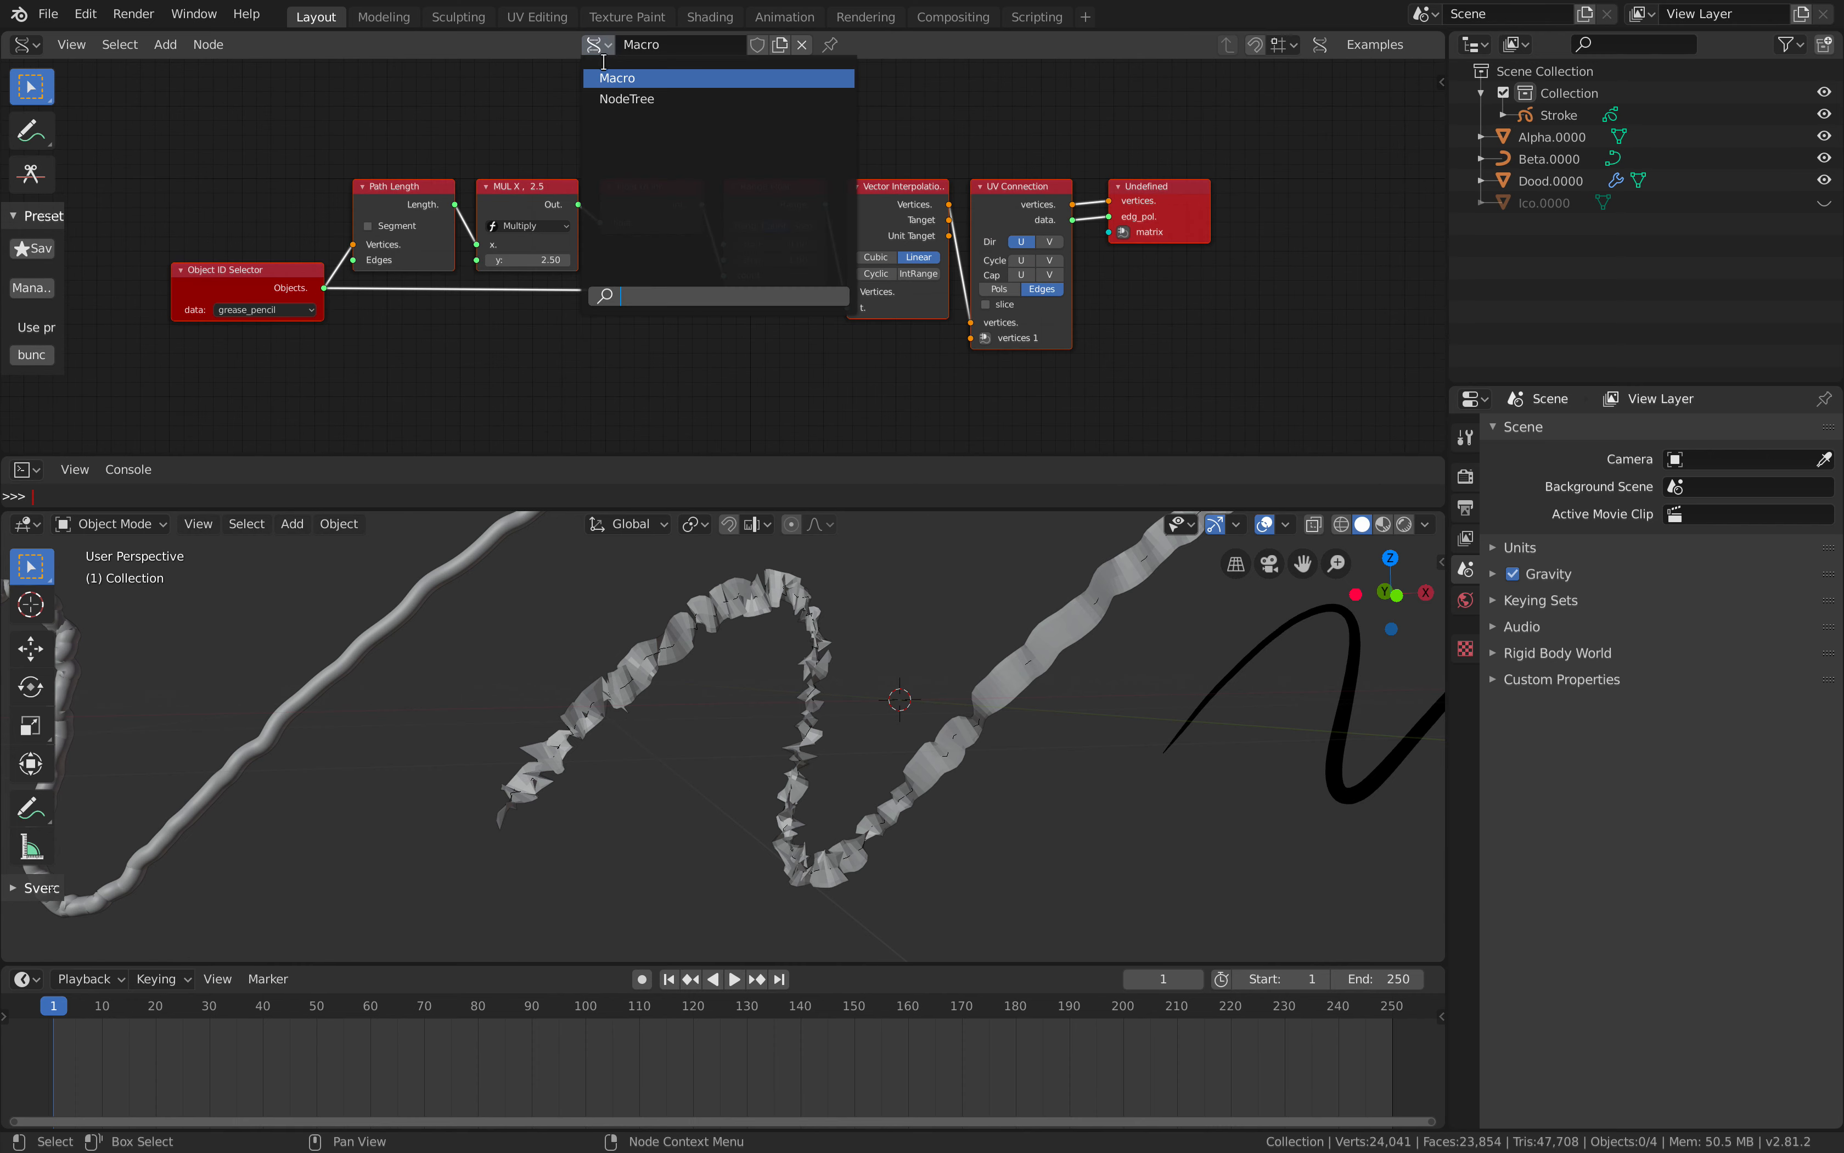
click(608, 99)
scroll(567, 215, down, 4)
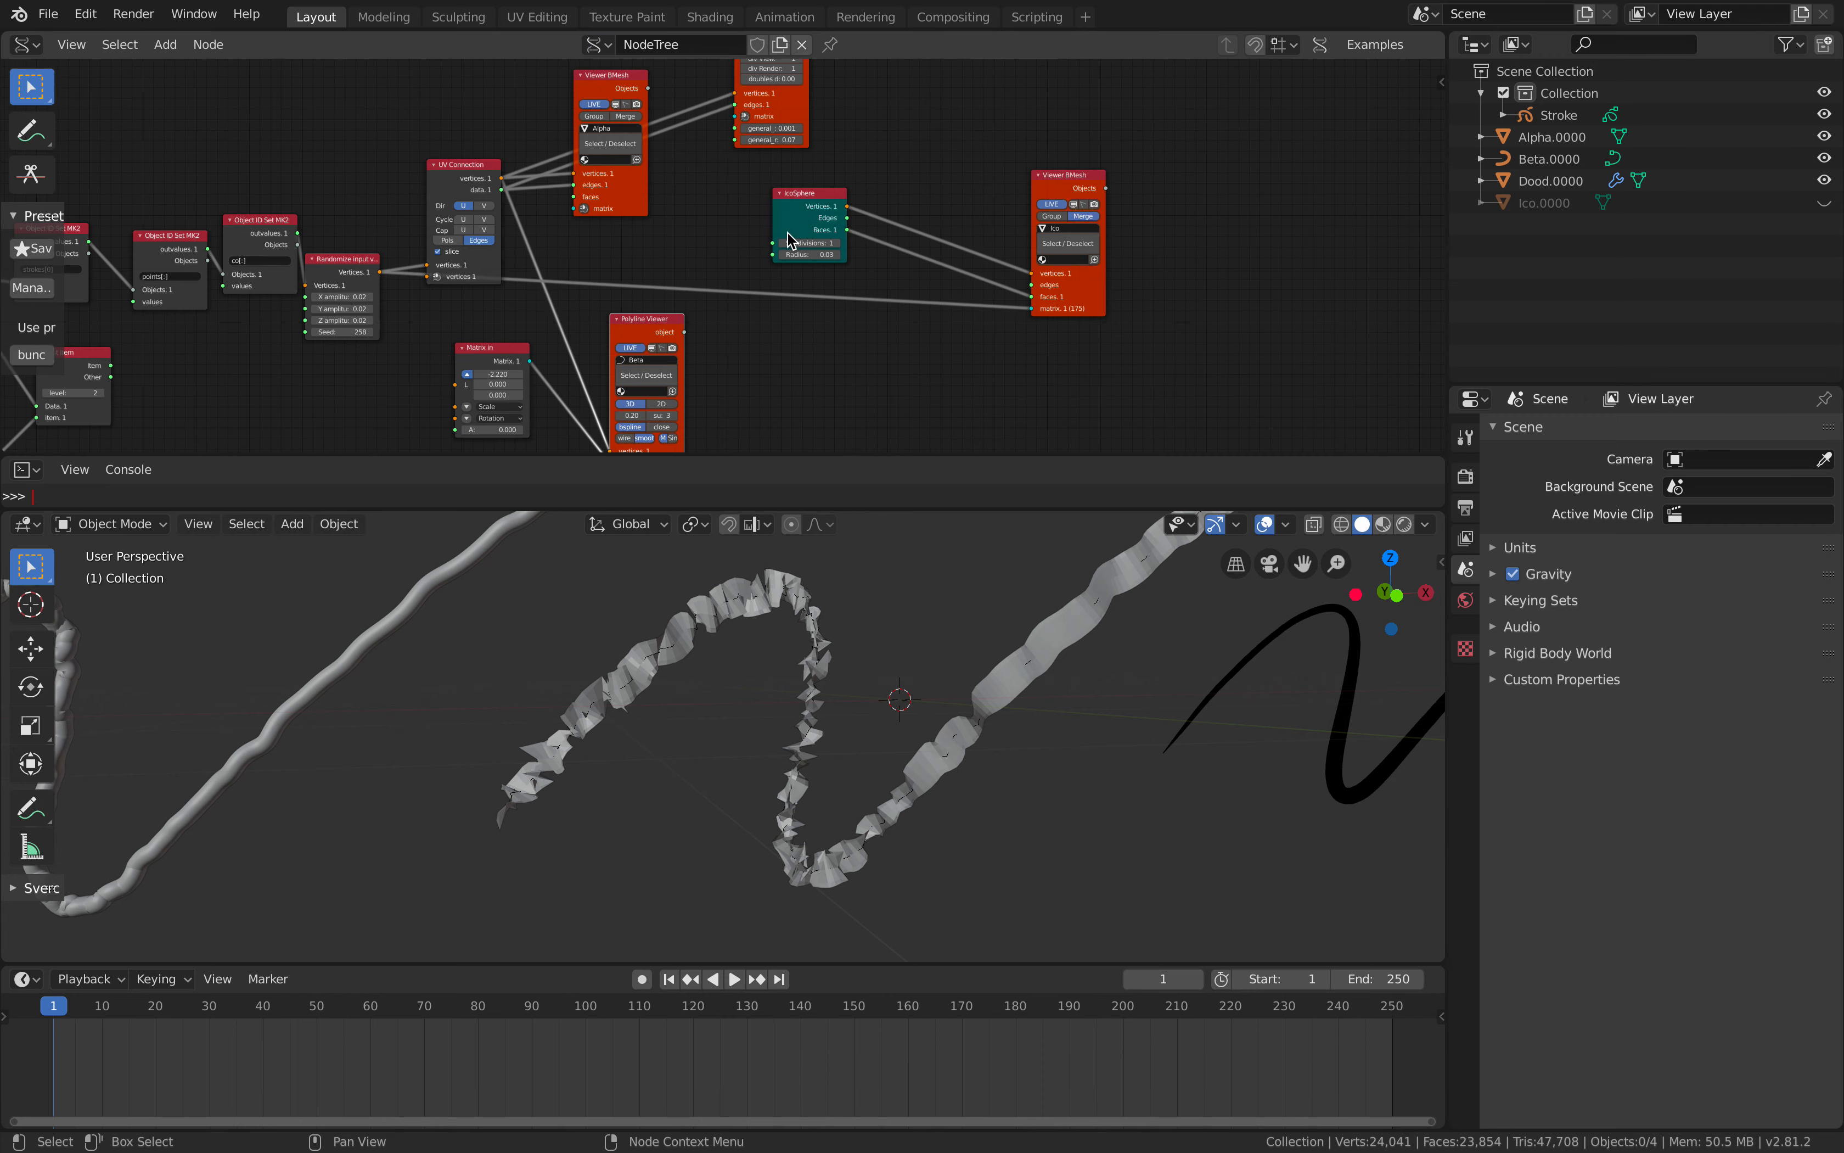
key(ctrl+v)
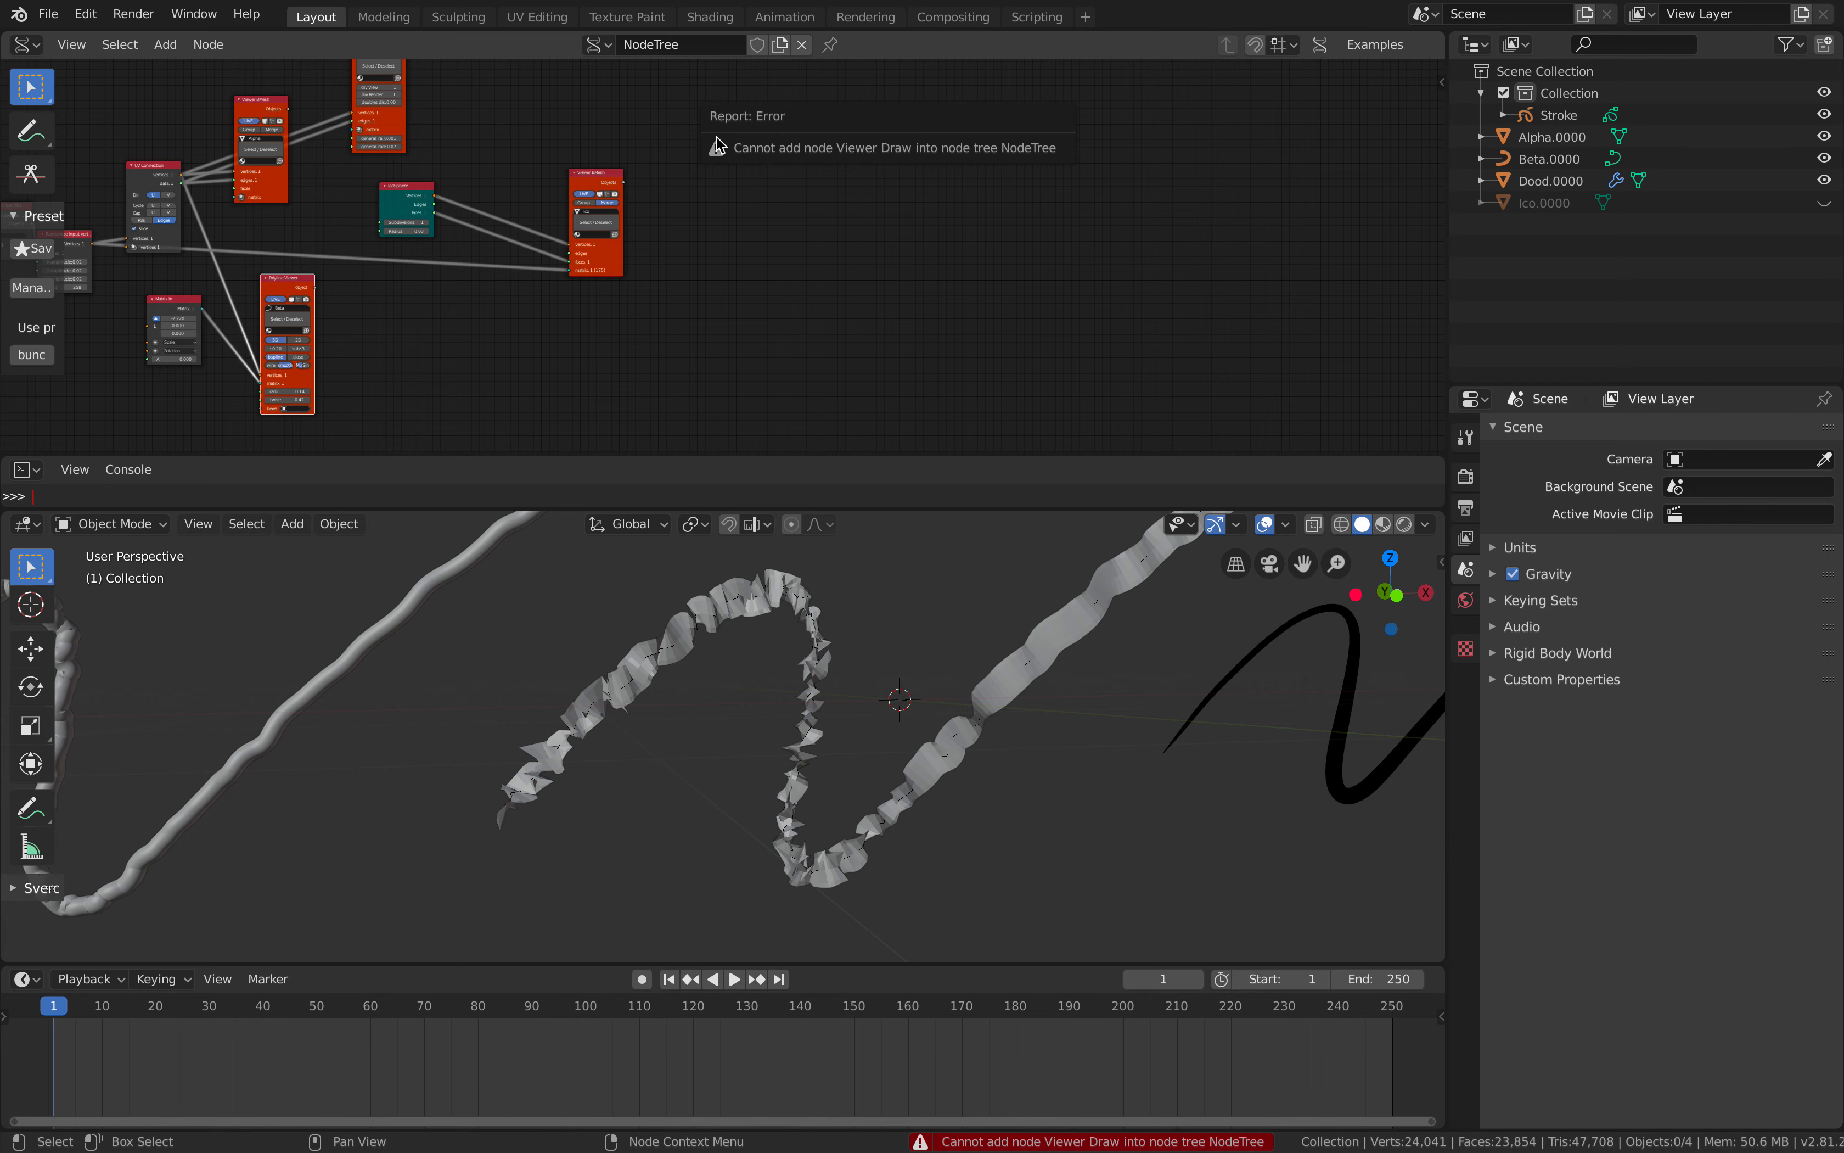
Return to the Macro node tree and delete the Undefined node and the Object ID Selector node.
click(599, 48)
click(617, 78)
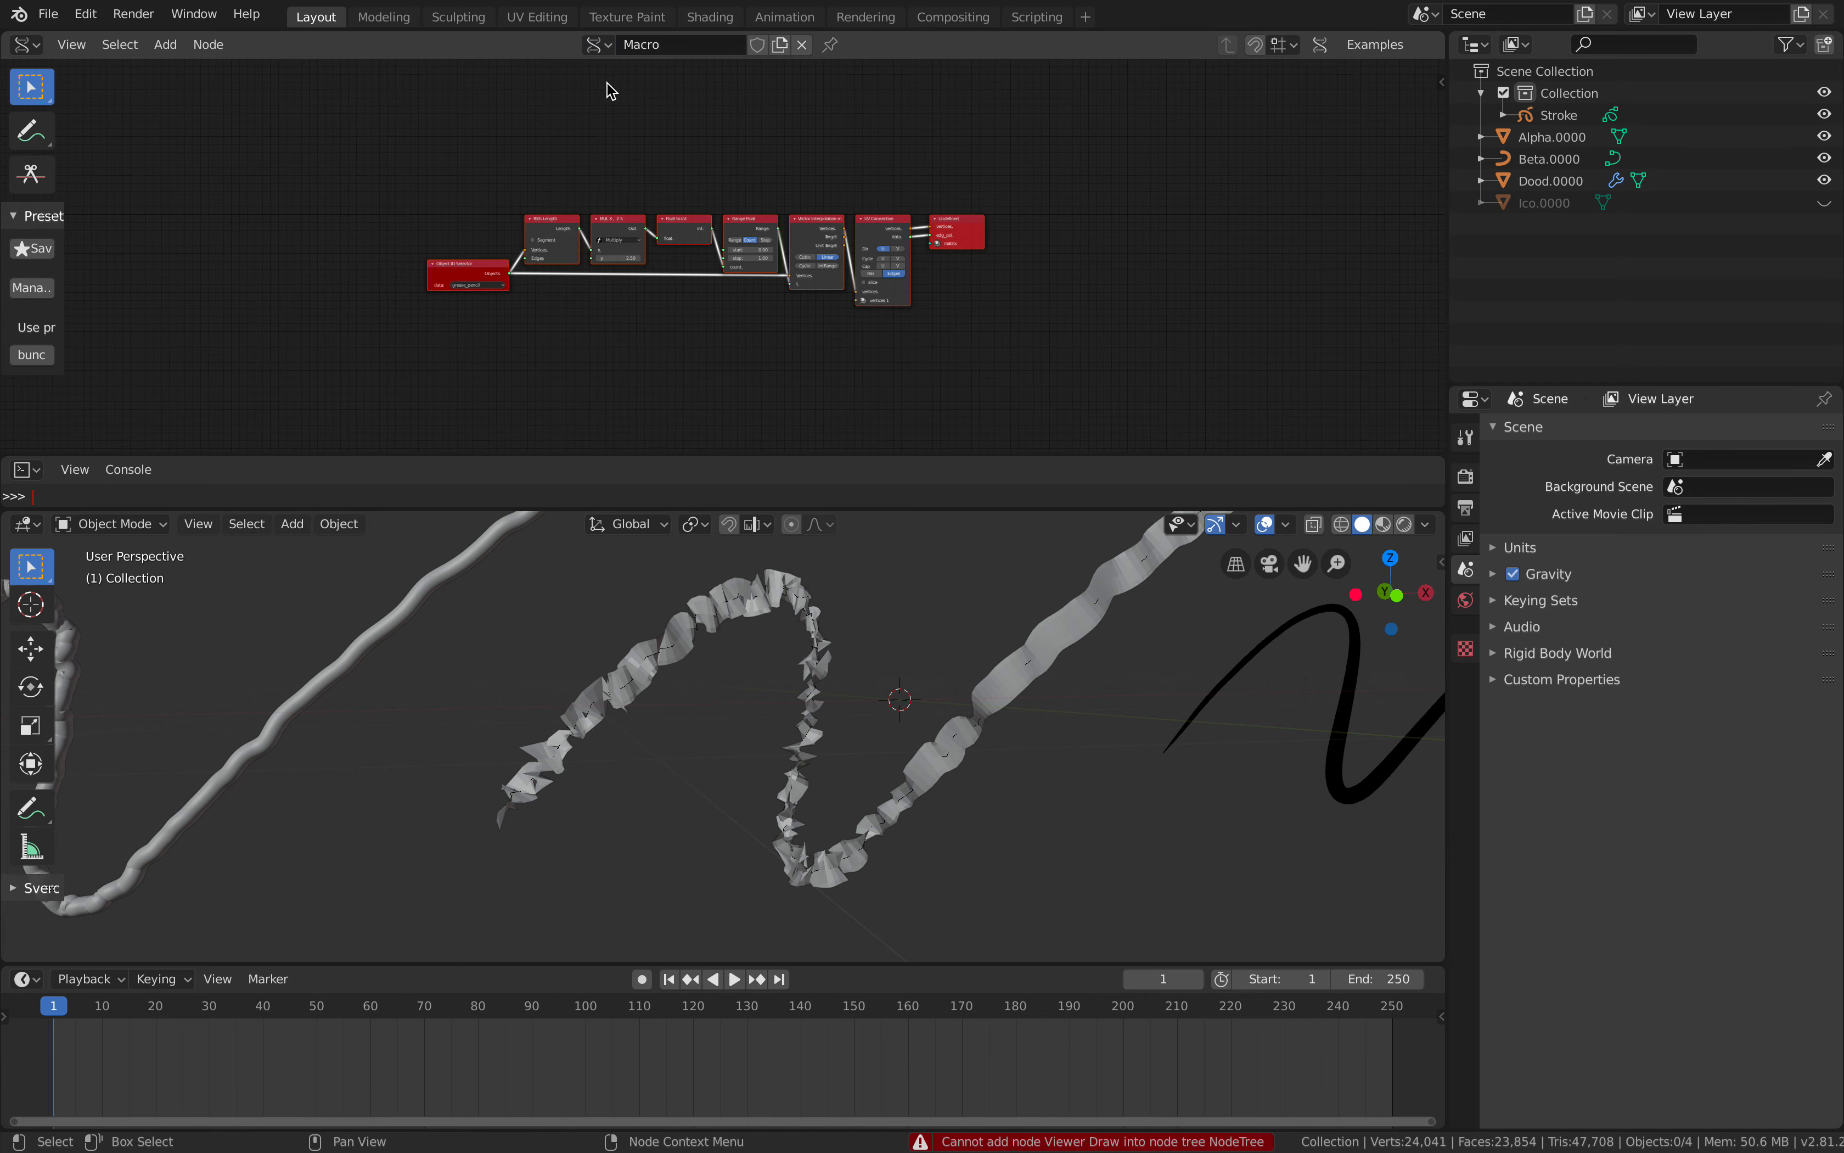
scroll(601, 124, up, 4)
key(x)
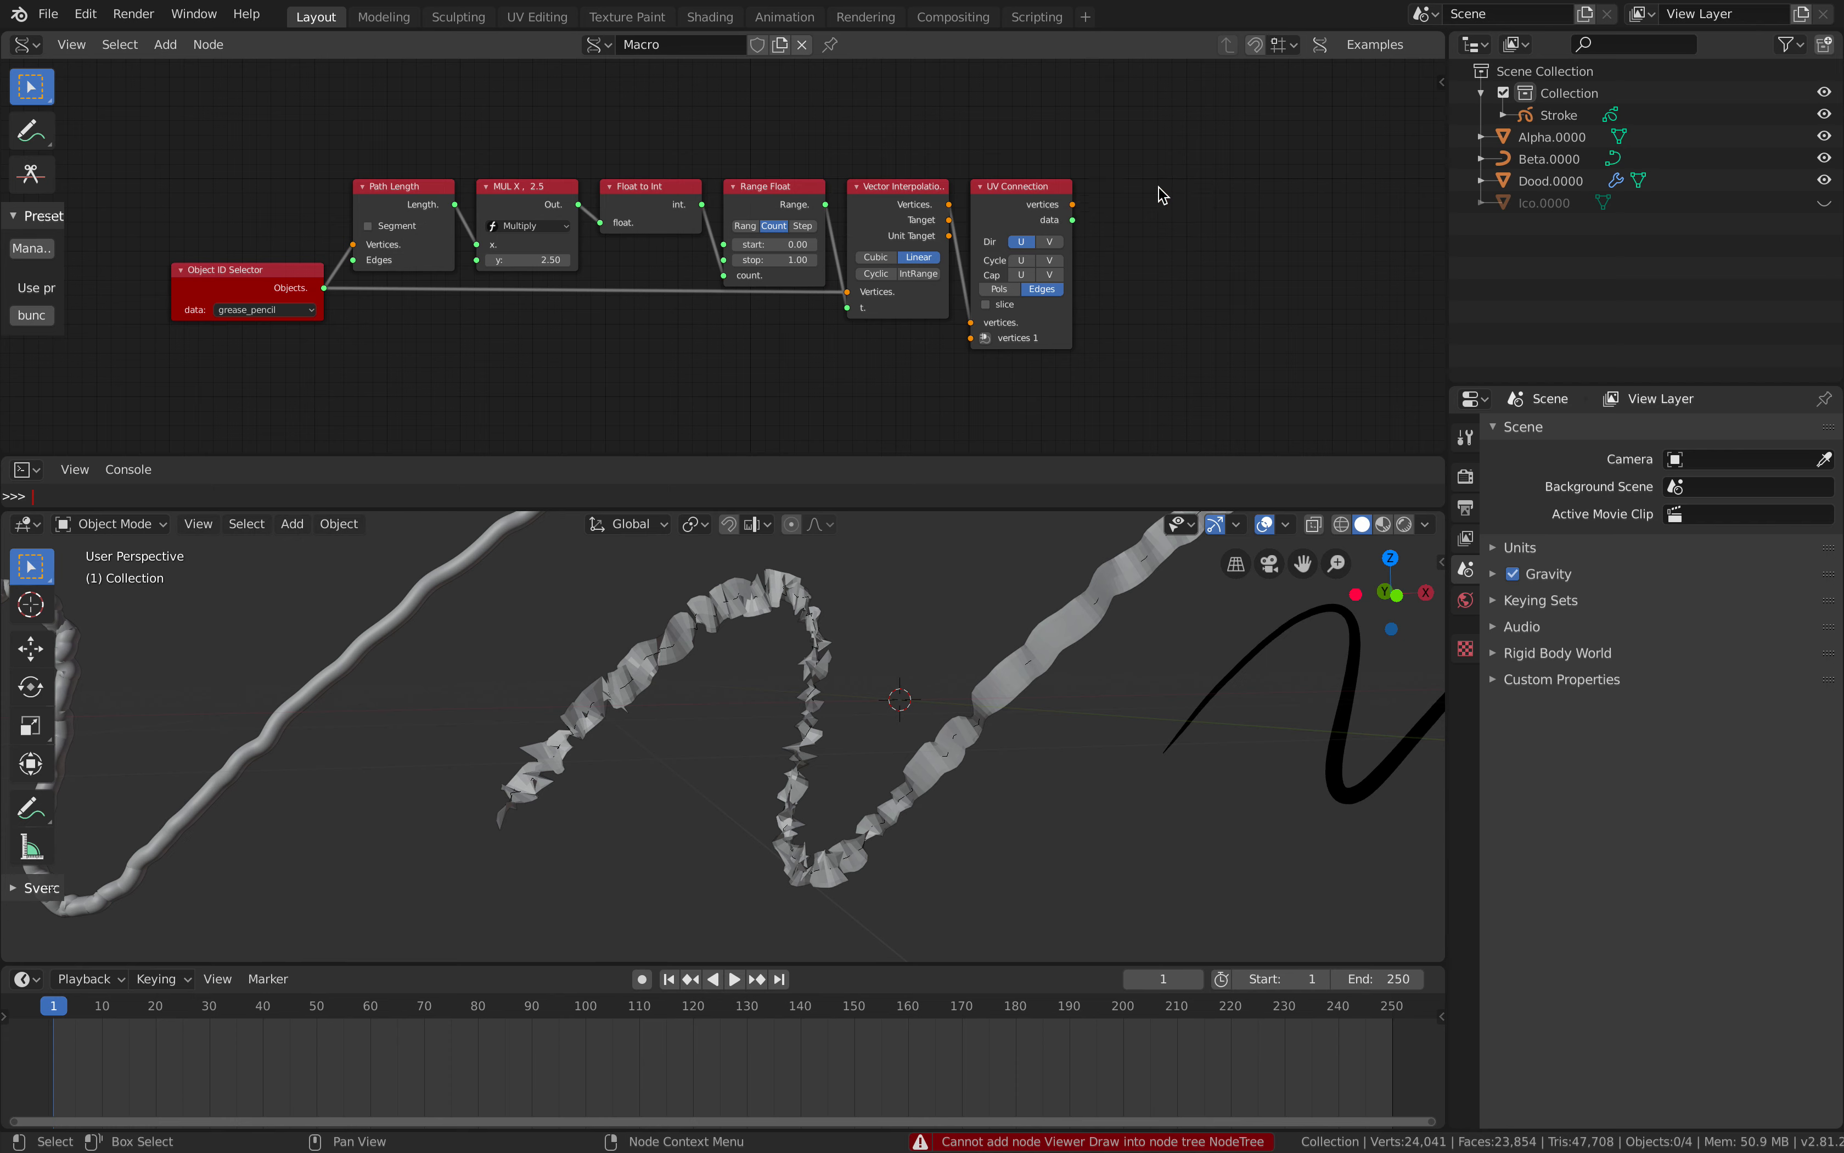
key(x)
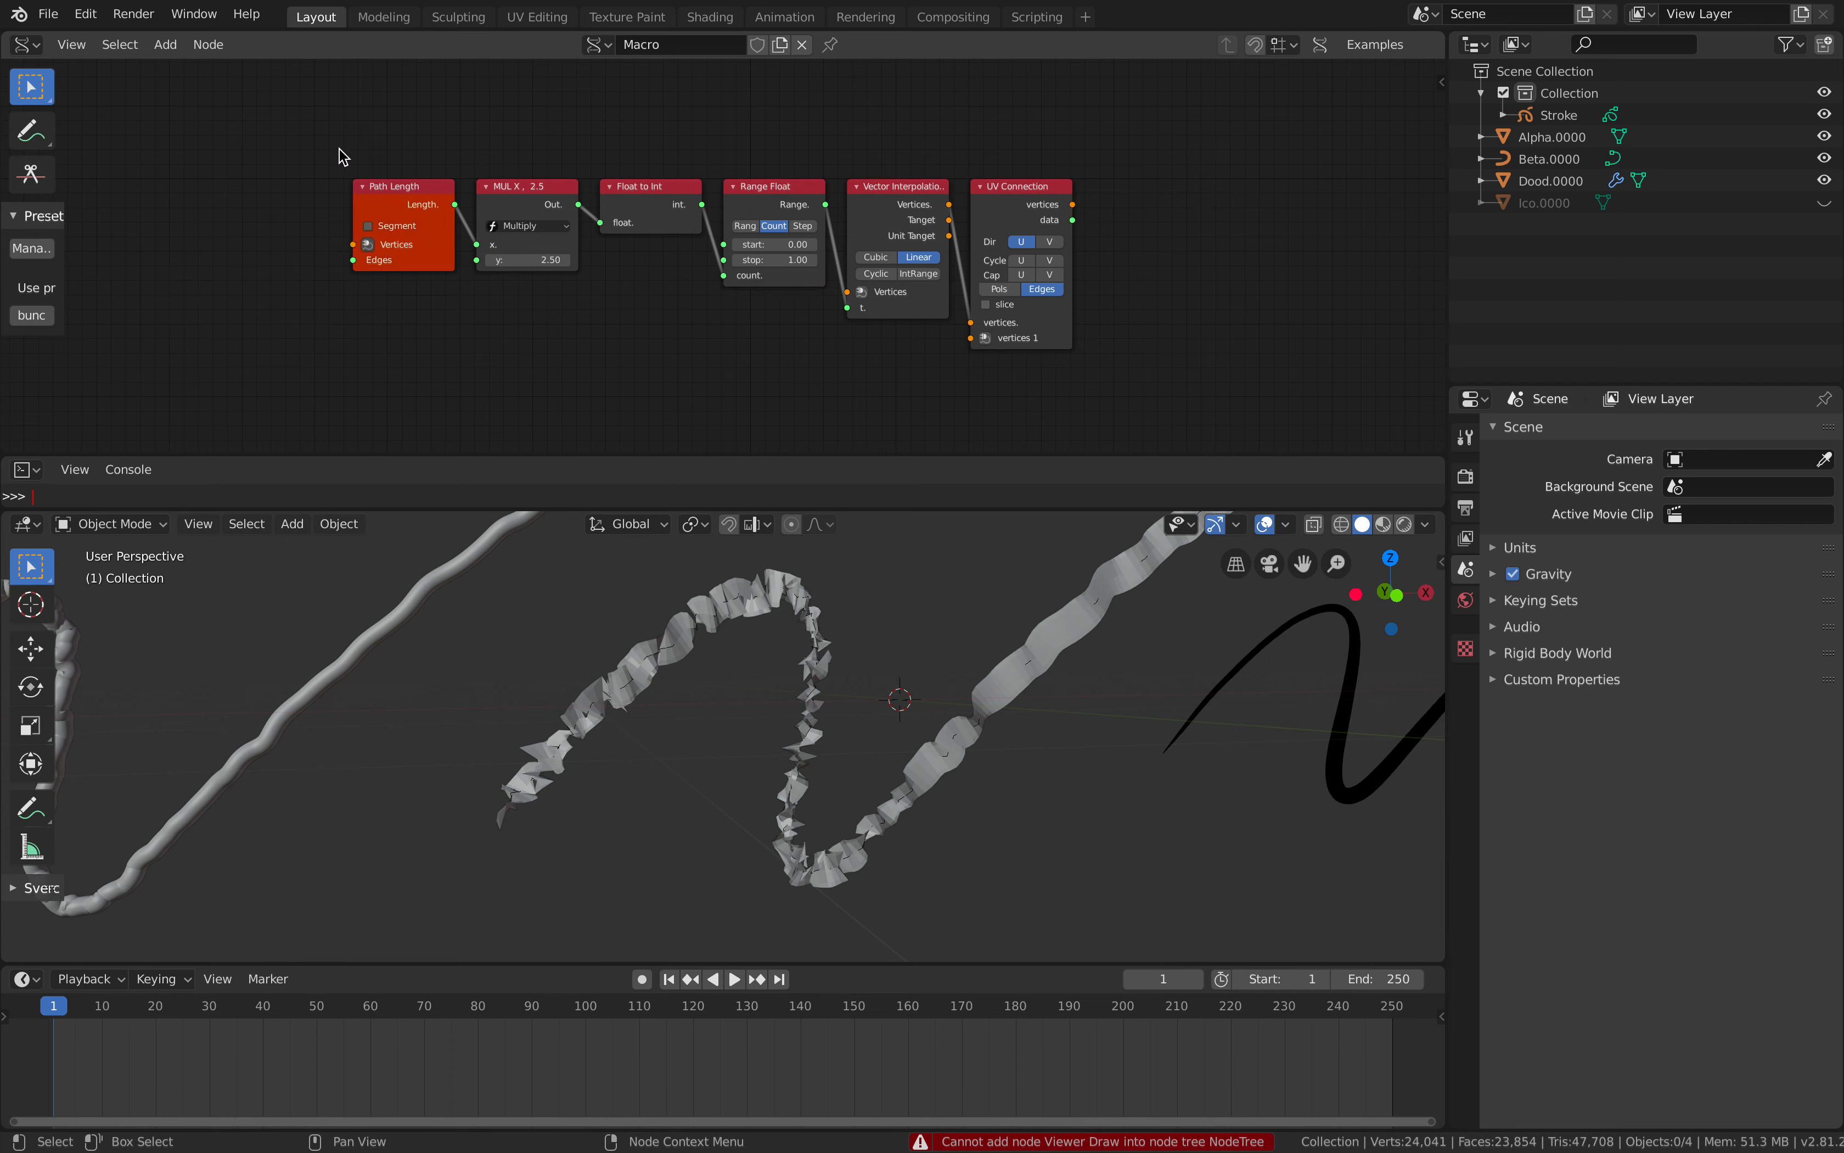
Copy the six remaining nodes, from Path Length to UV Connection, and paste them into the NodeTree node tree.
drag(338, 149, 1070, 394)
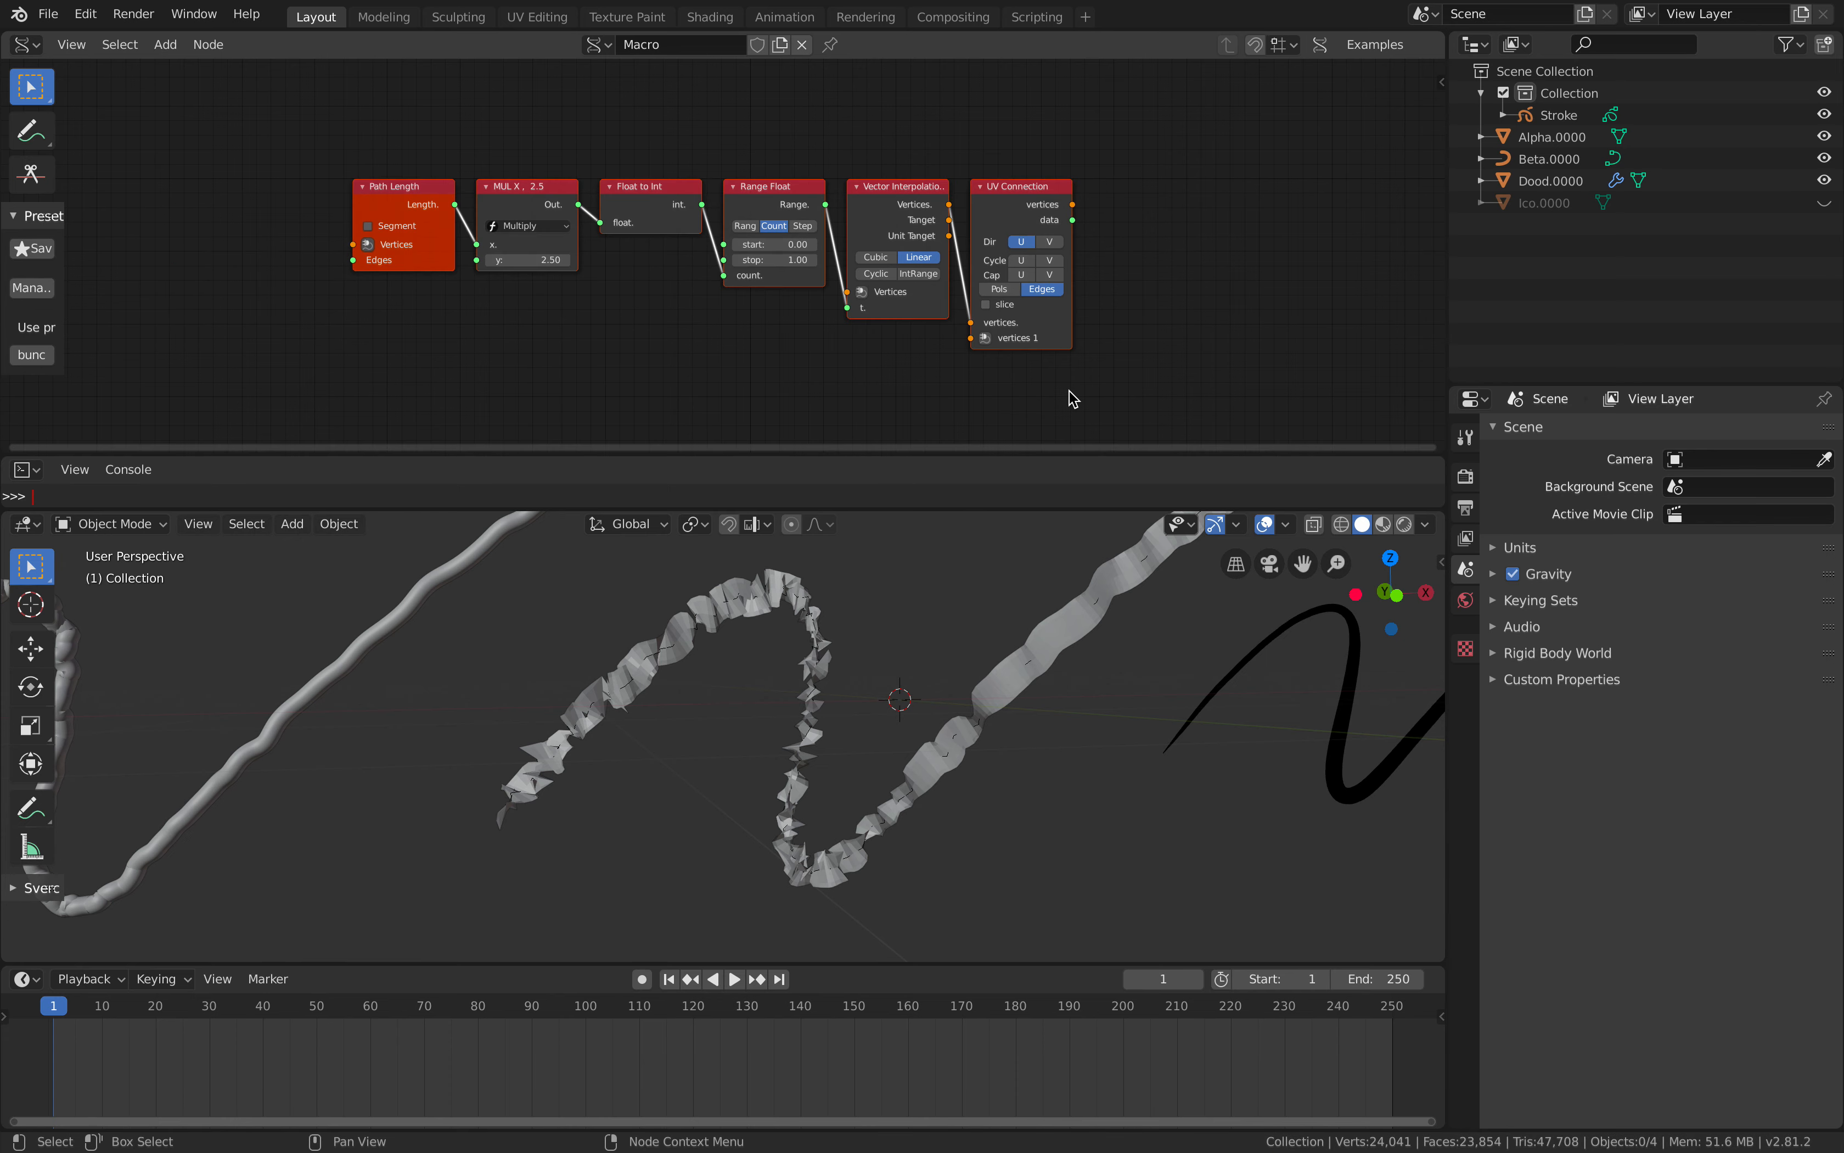
click(597, 44)
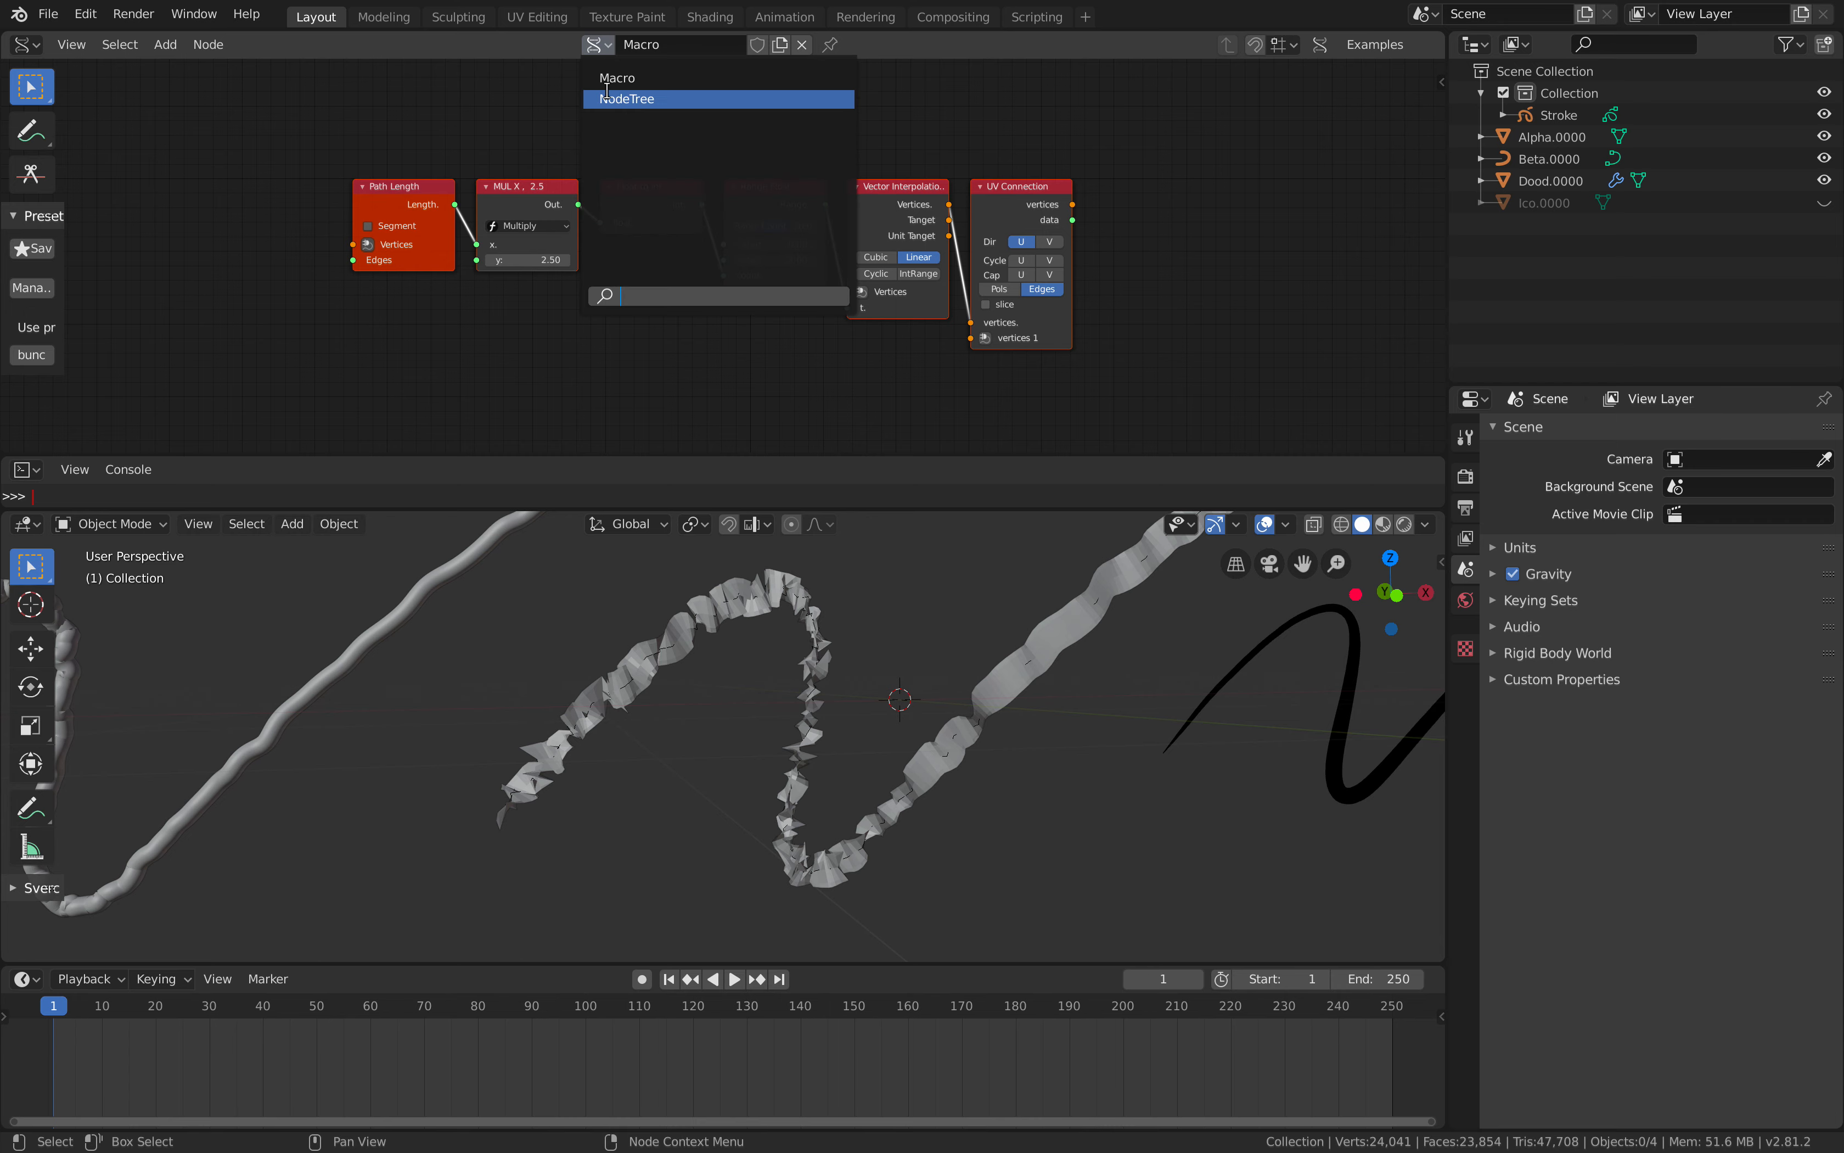
click(628, 100)
middle_drag(983, 193, 728, 201)
scroll(730, 221, down, 4)
scroll(730, 222, down, 13)
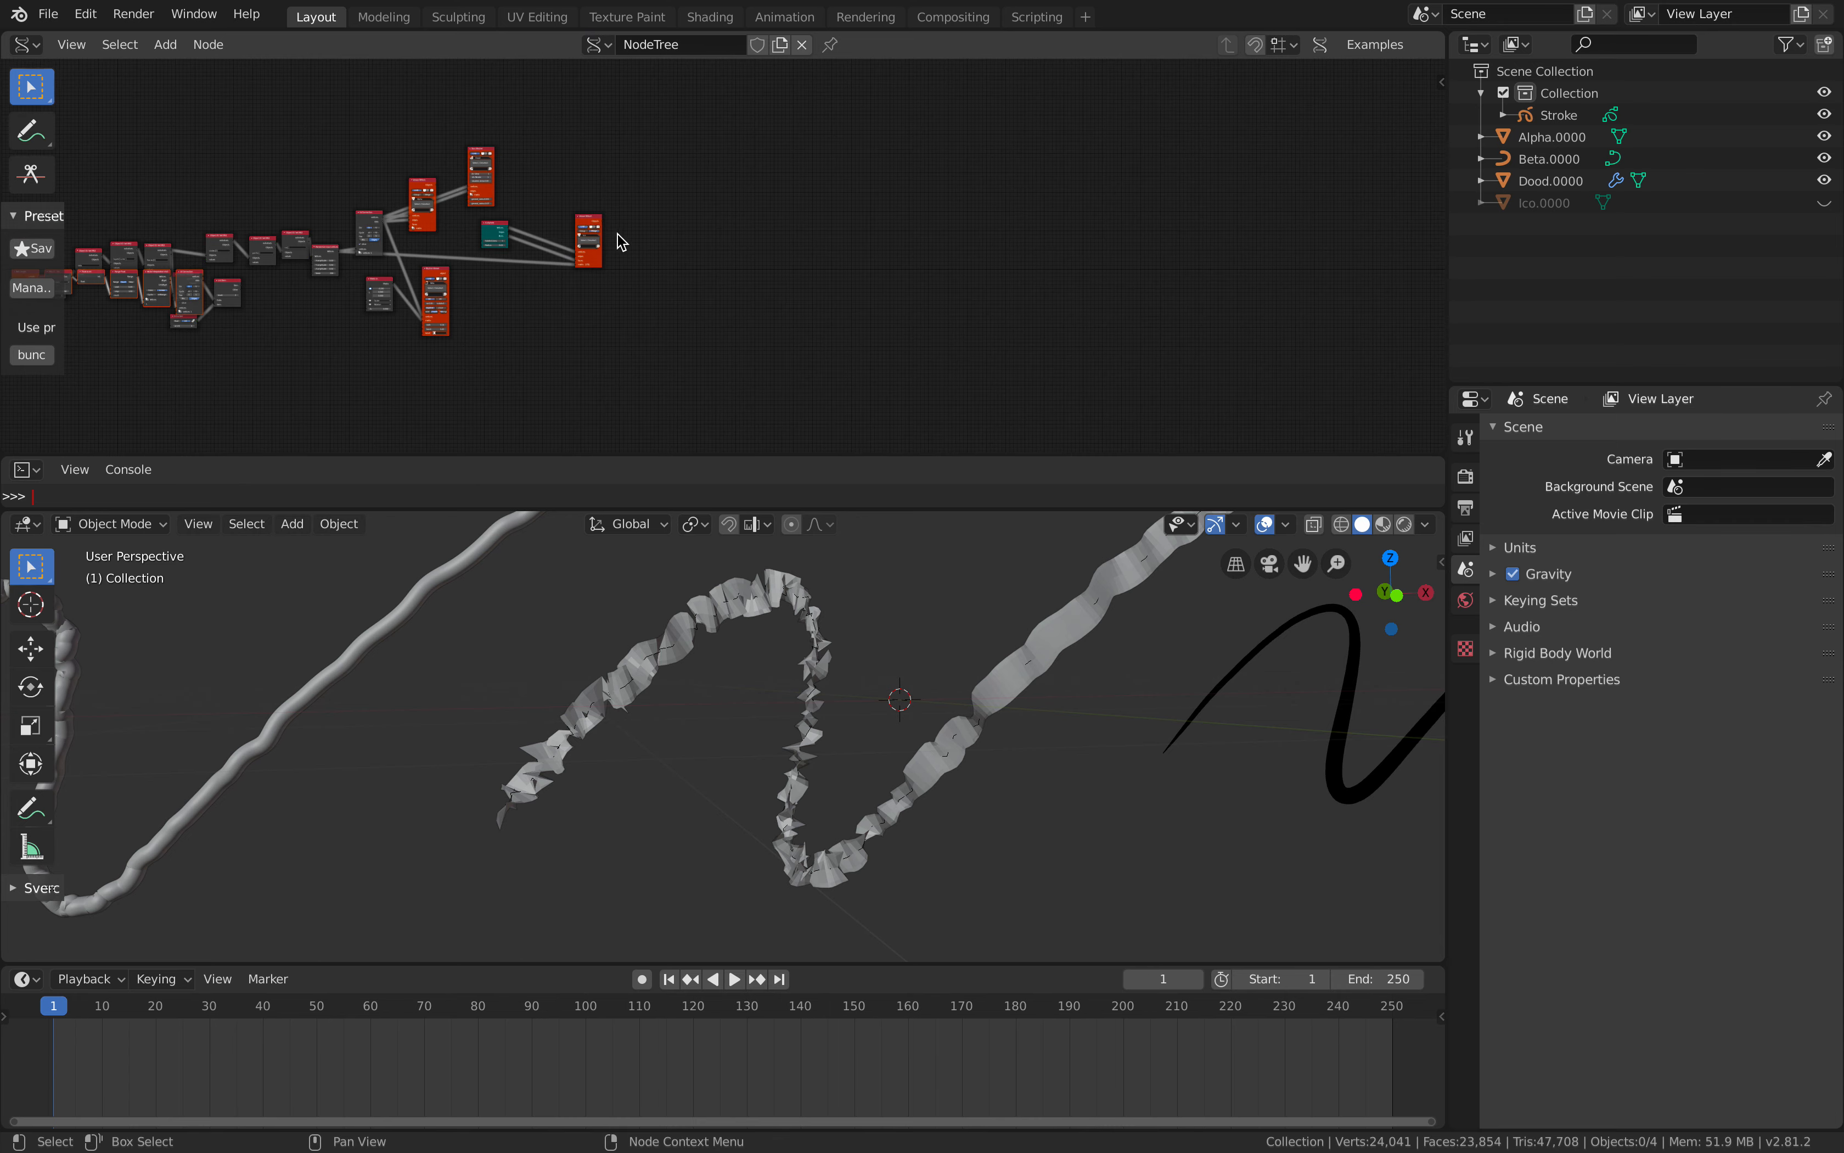
Move the pasted node chain into the empty space below the Matrix In and Polyline Viewer nodes, and select the List Item node.
middle_drag(573, 210, 746, 202)
scroll(718, 255, up, 5)
scroll(446, 282, up, 5)
middle_drag(446, 282, 693, 233)
key(g)
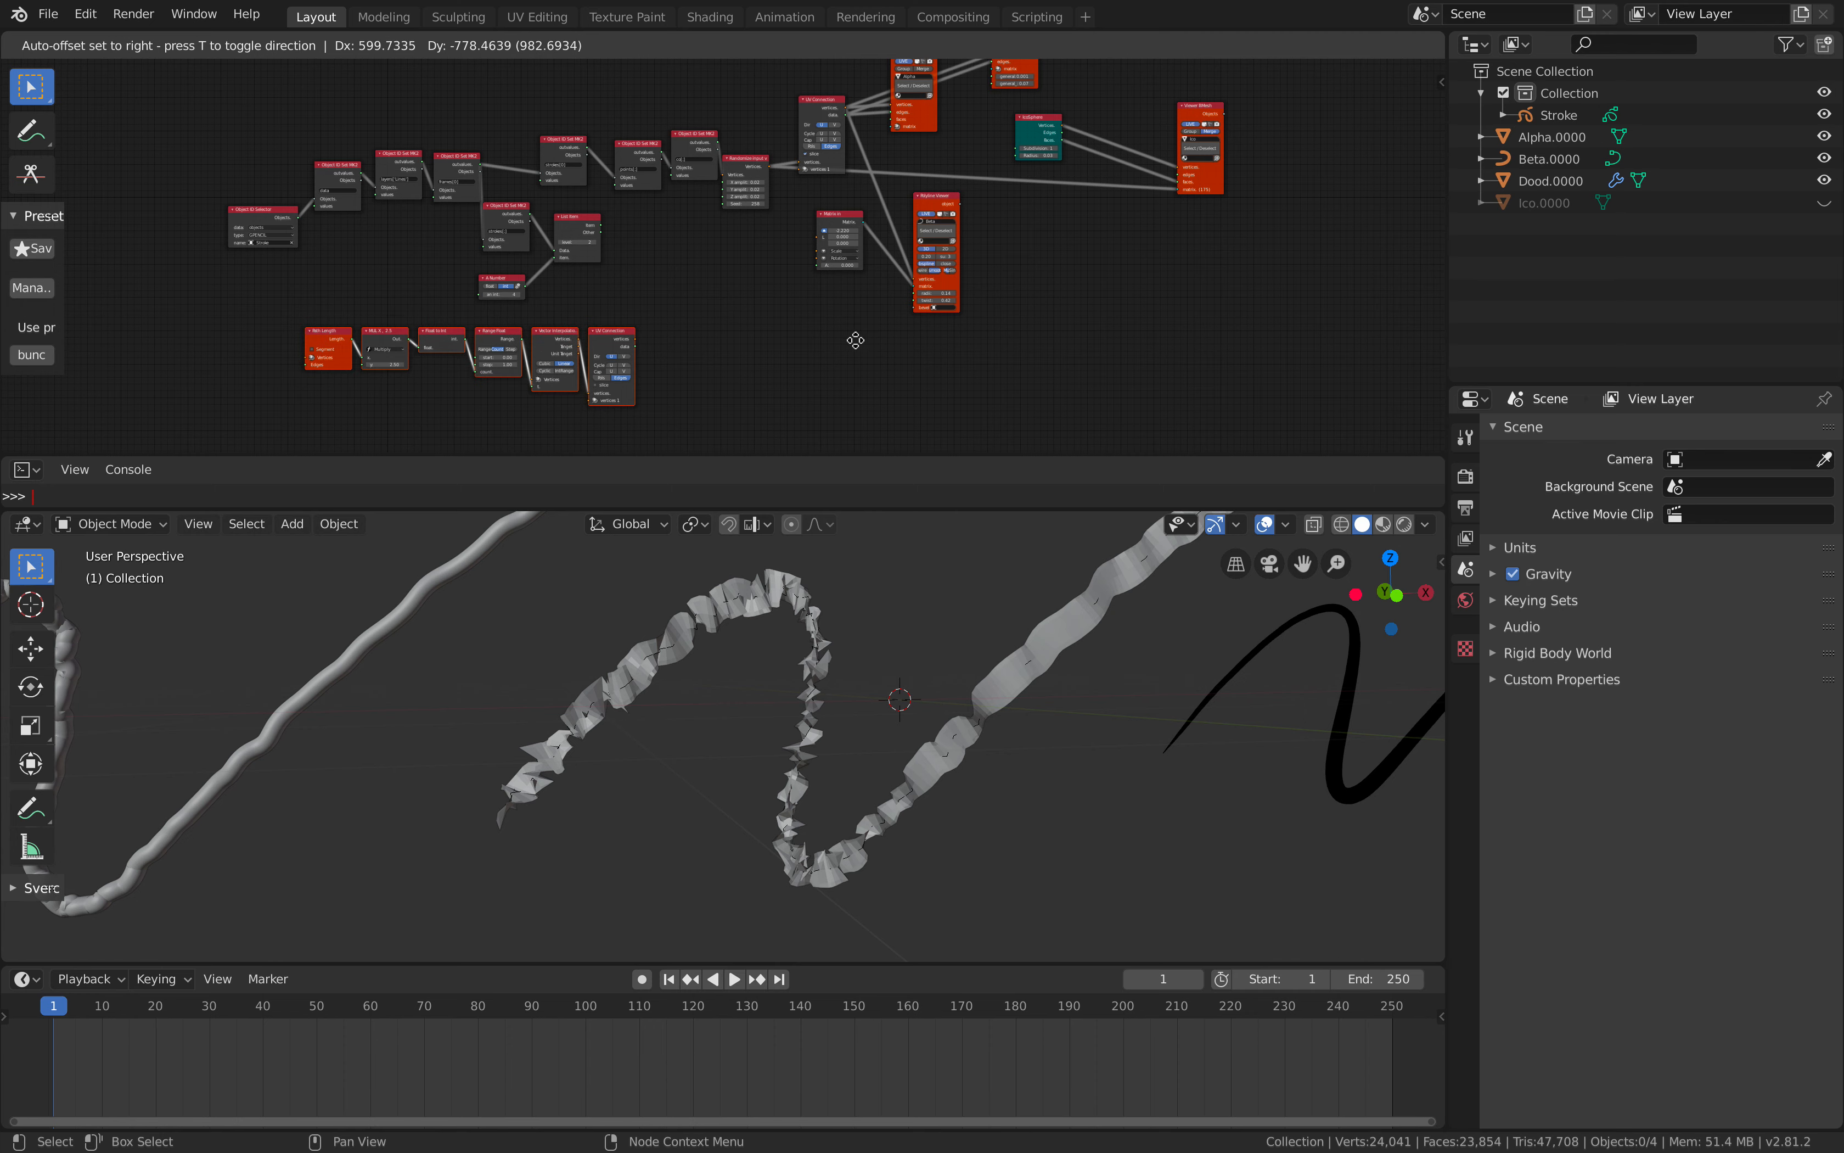
click(863, 341)
key(g)
click(1027, 331)
scroll(558, 191, up, 5)
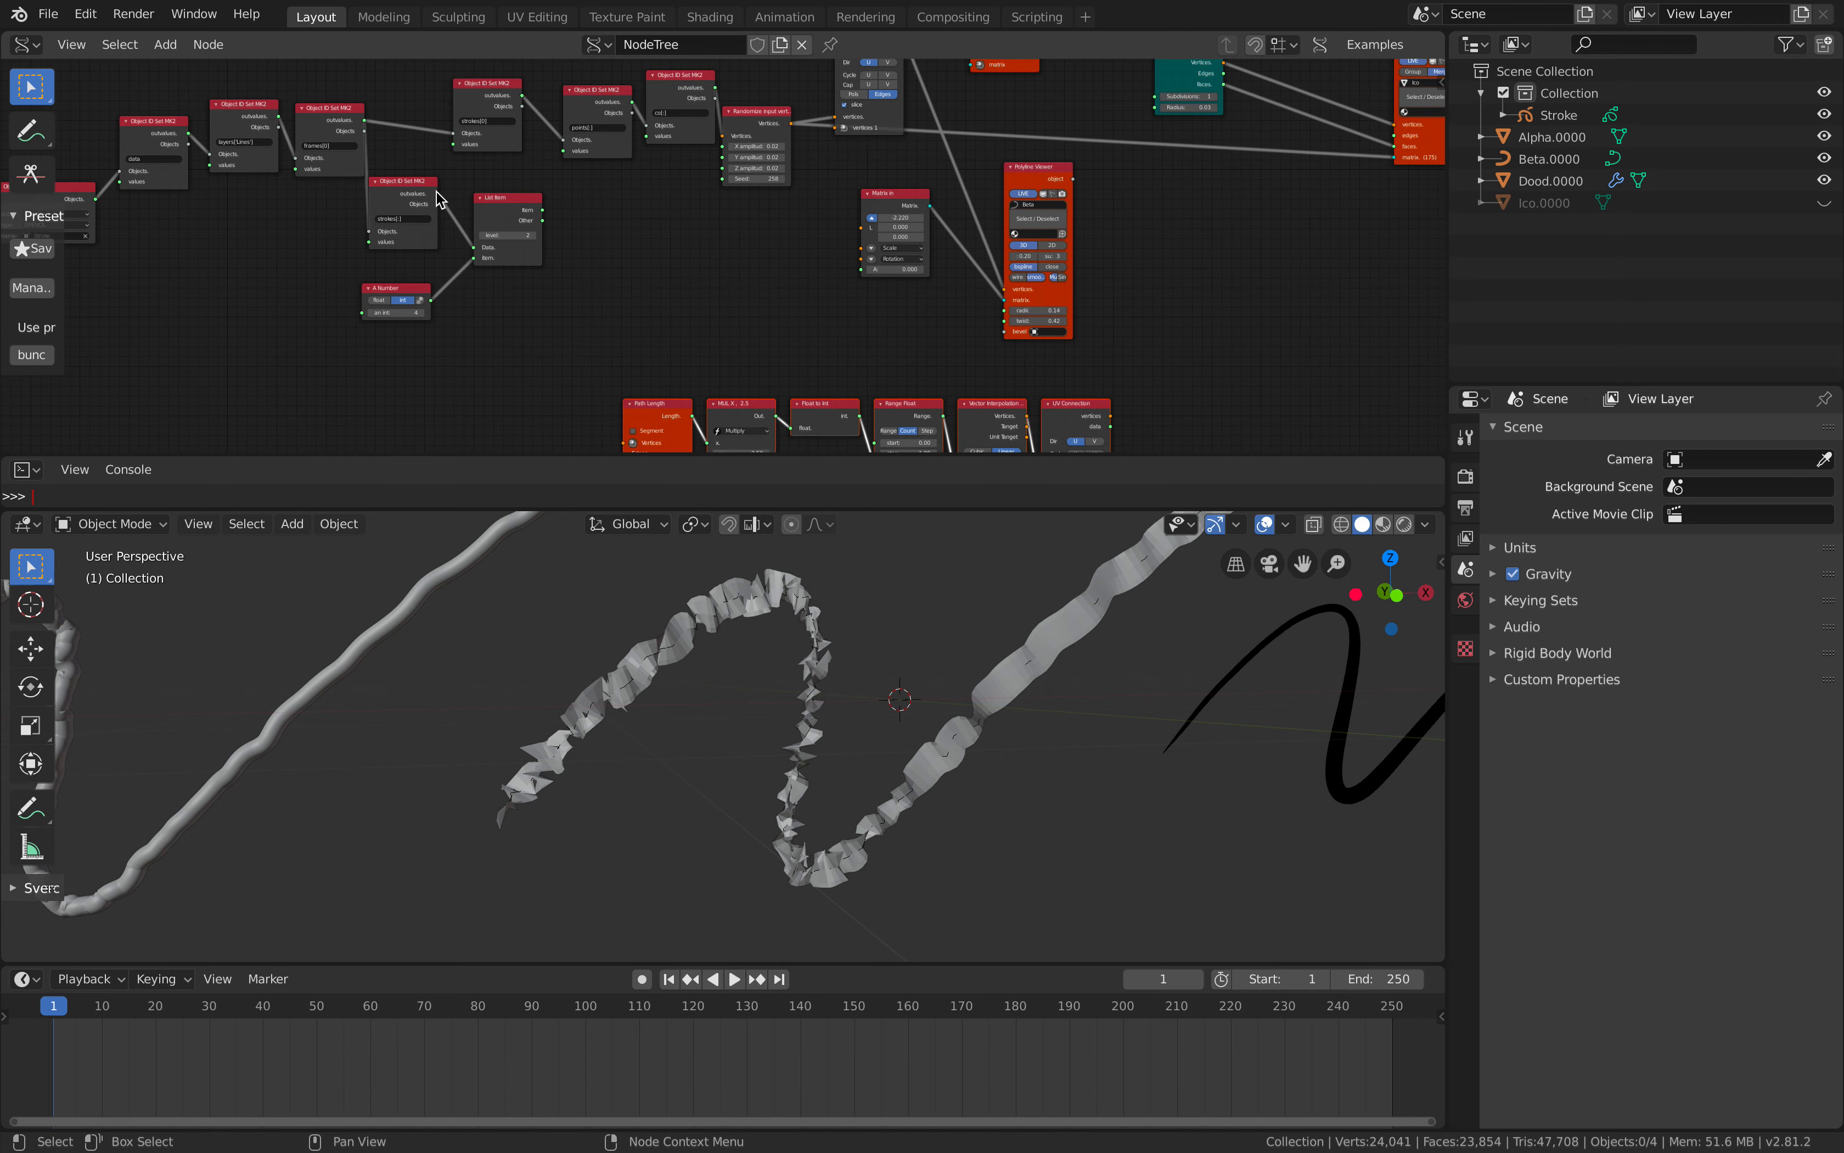
drag(410, 186, 416, 181)
click(538, 234)
middle_drag(539, 235, 530, 179)
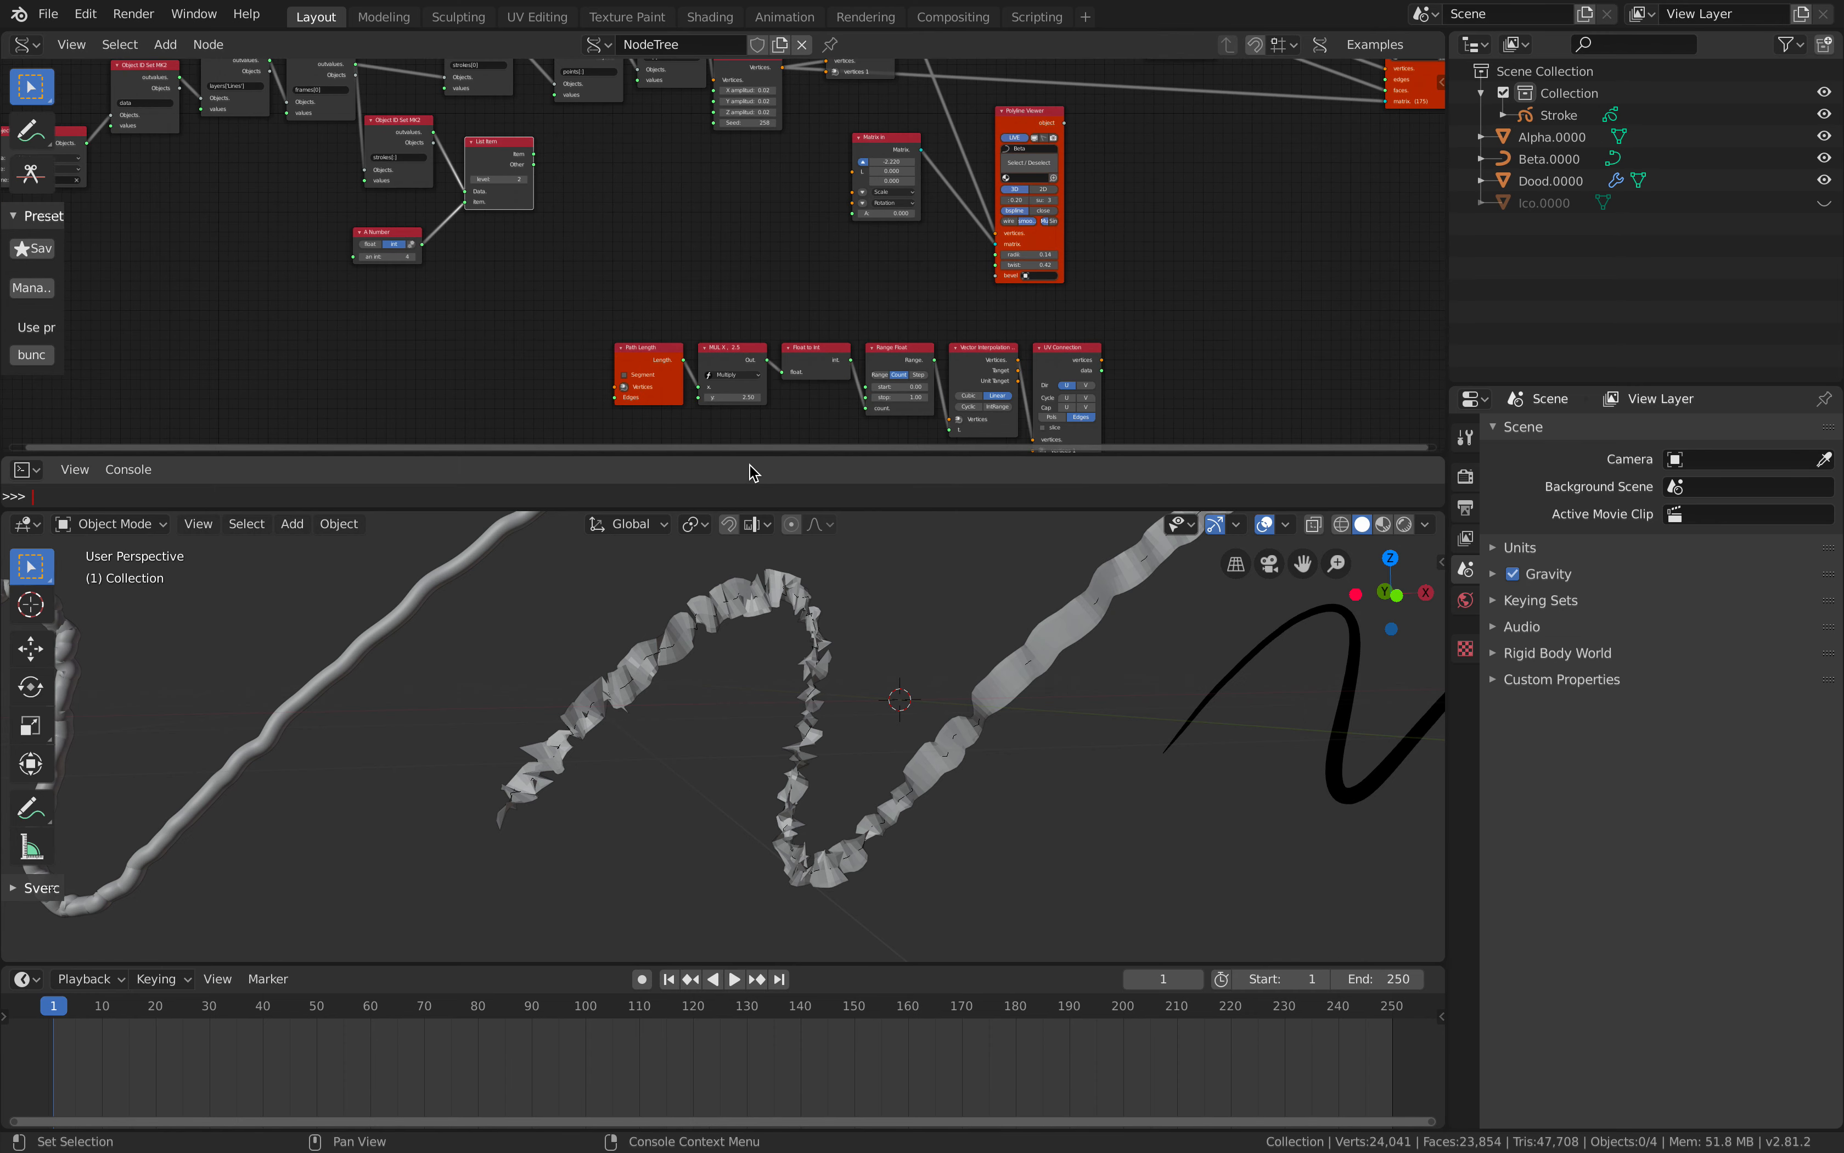
Remove the Python console area, enlarge the node editor downward over the 3D view, and save the file.
drag(749, 455, 691, 614)
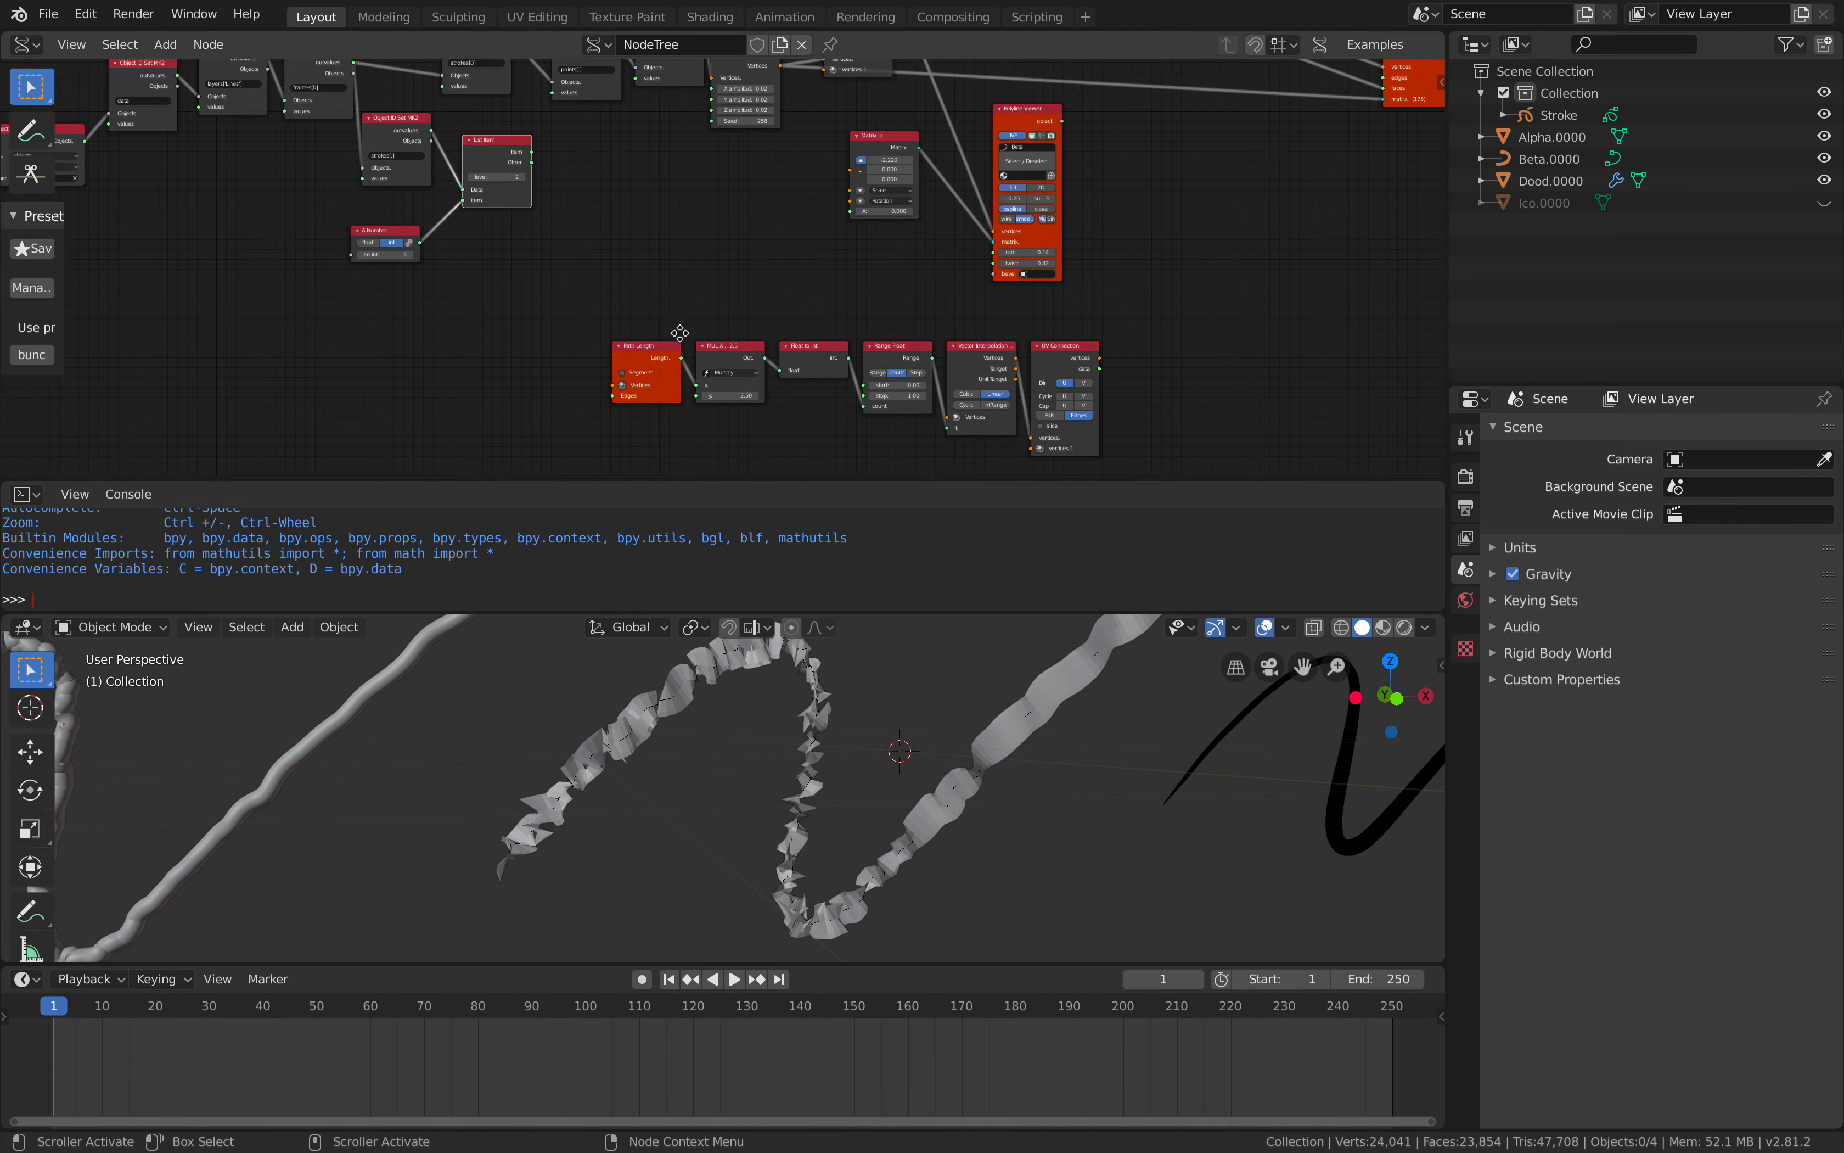
scroll(671, 239, up, 3)
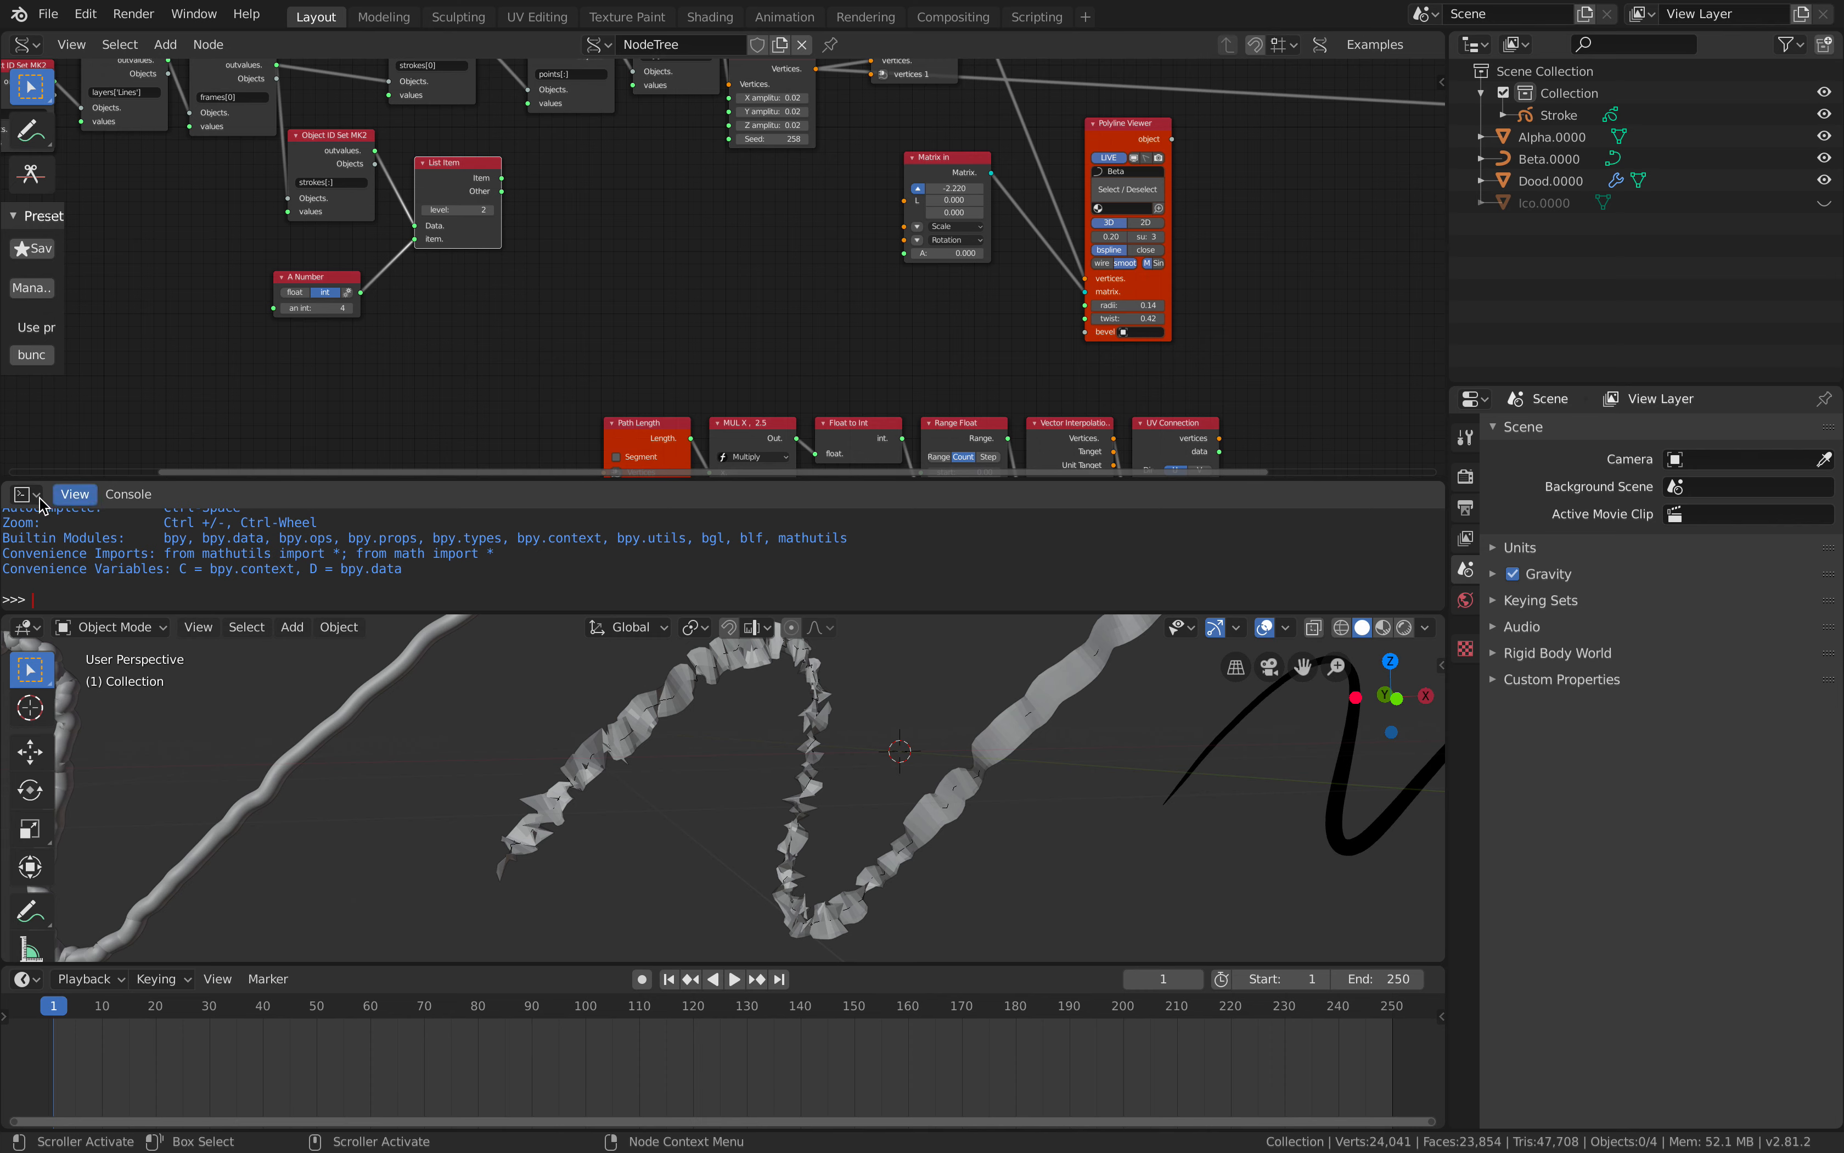
drag(6, 476, 36, 529)
drag(485, 612, 534, 784)
key(ctrl+s)
middle_drag(497, 398, 424, 425)
middle_drag(732, 392, 631, 370)
scroll(633, 381, down, 1)
key(a)
key(a)
key(a)
key(a)
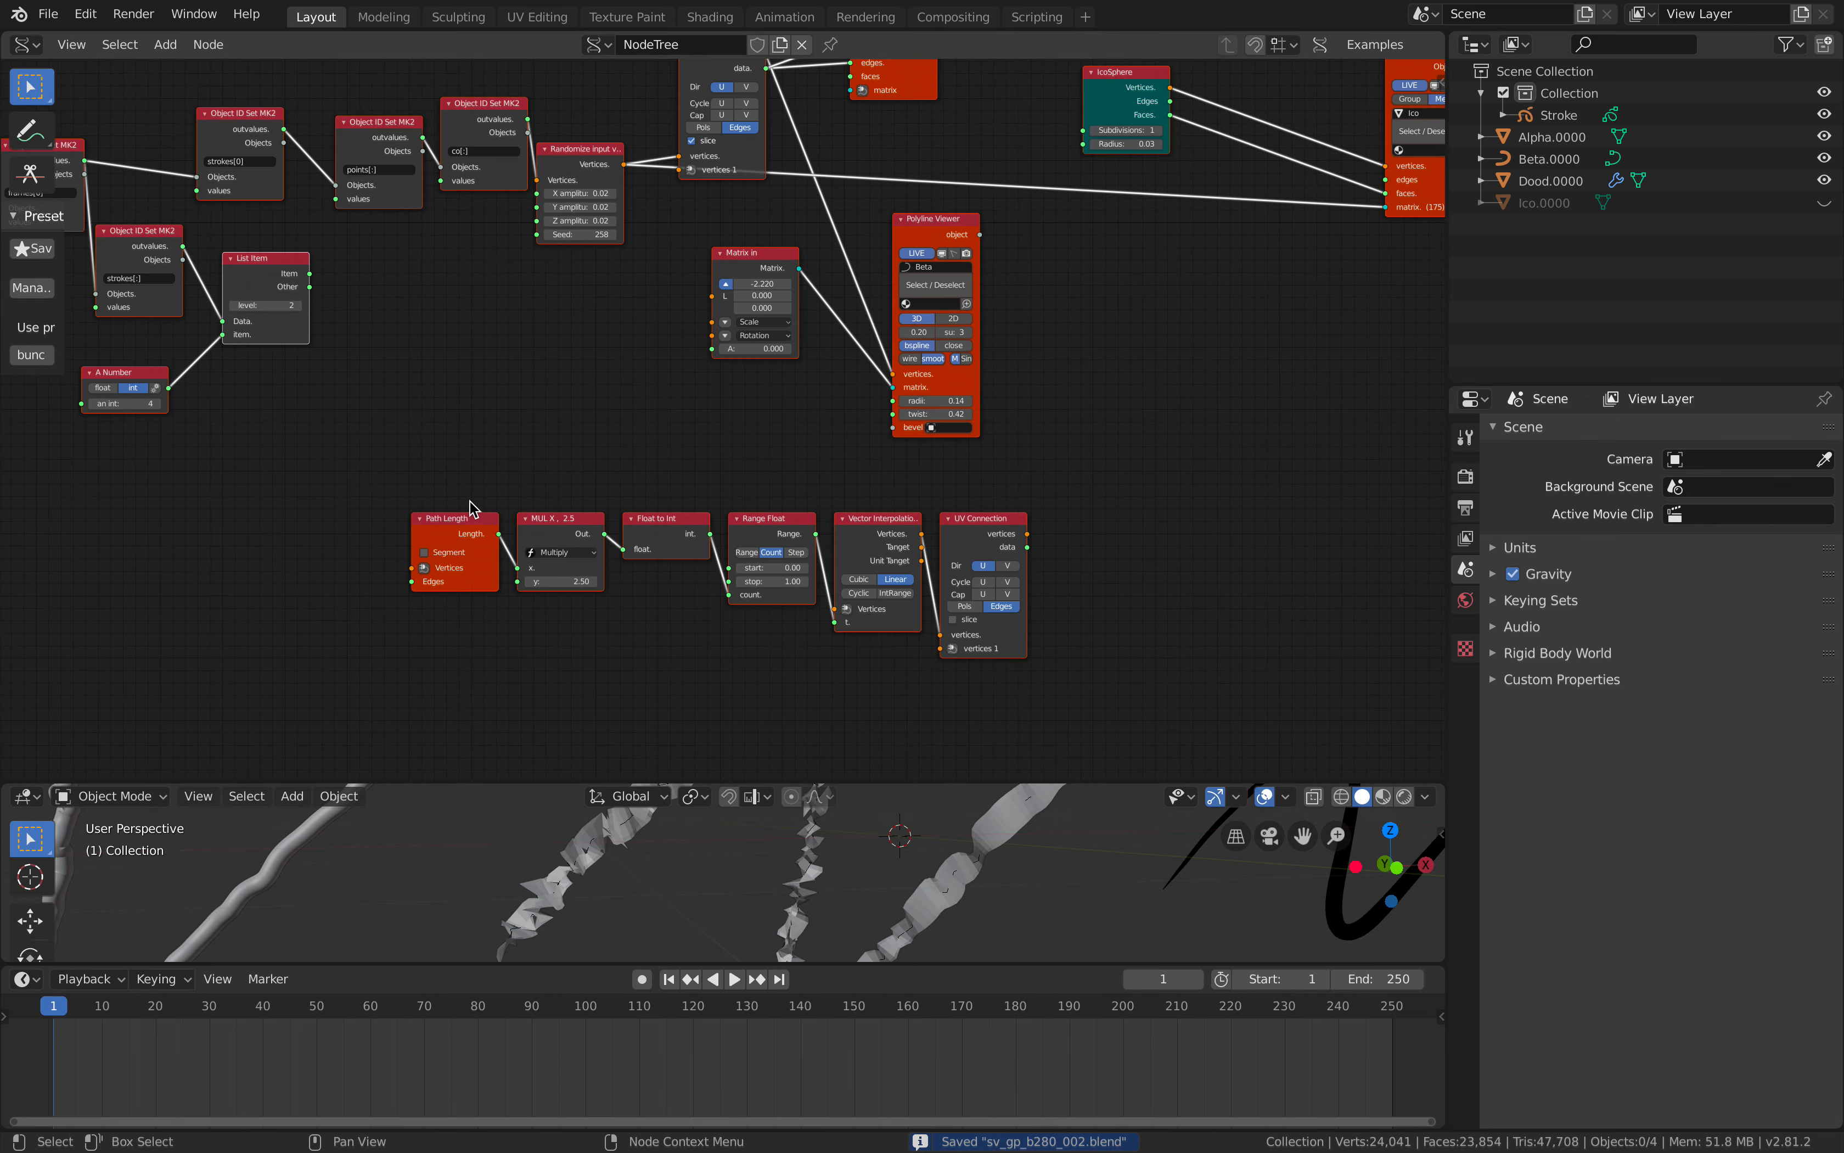
Move the six pasted nodes, from Path Length to UV Connection, into the free space past the Polyline Viewer and below the Viewer BMesh.
drag(356, 514, 998, 665)
key(g)
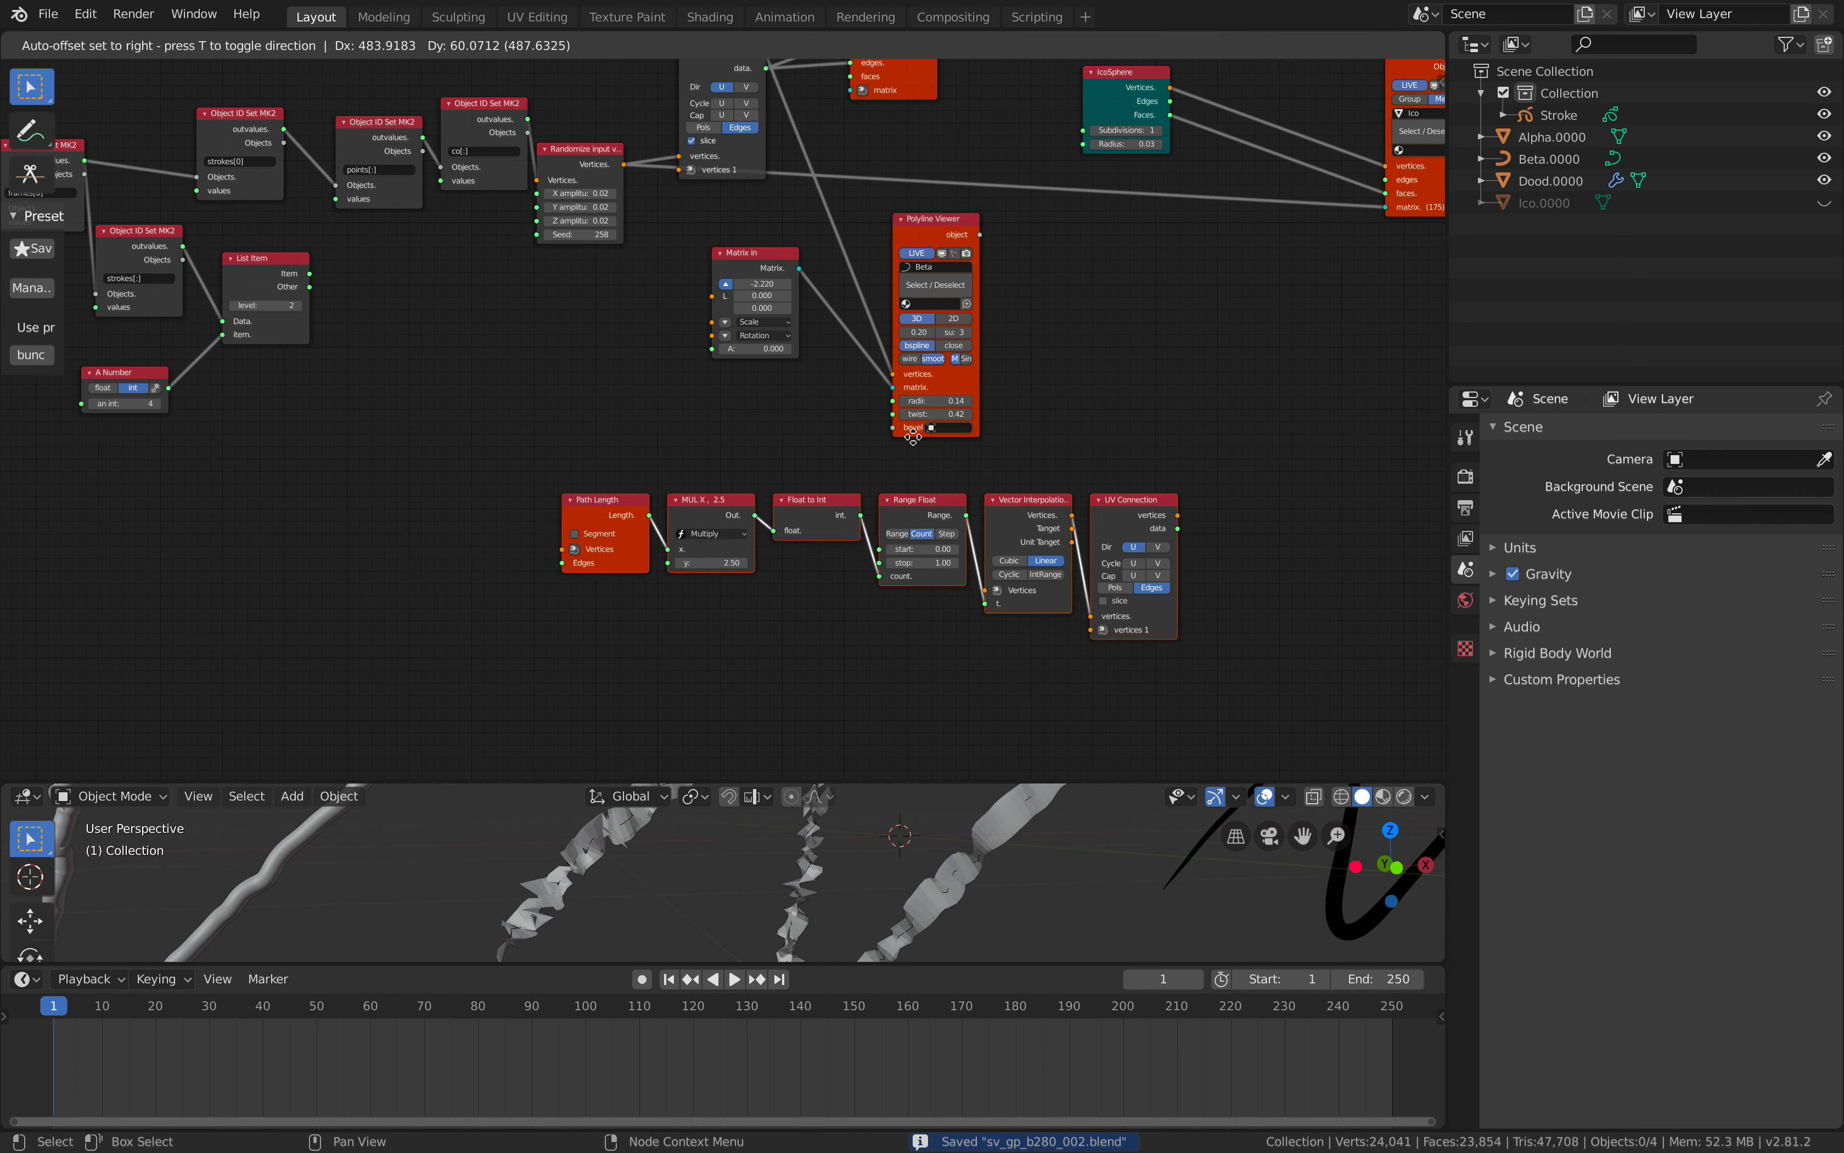
click(1227, 292)
key(g)
middle_drag(1227, 293, 804, 366)
Show the node editor's sidebar with the List Item node's settings and expand its Properties section.
click(831, 322)
scroll(696, 349, up, 1)
click(1439, 84)
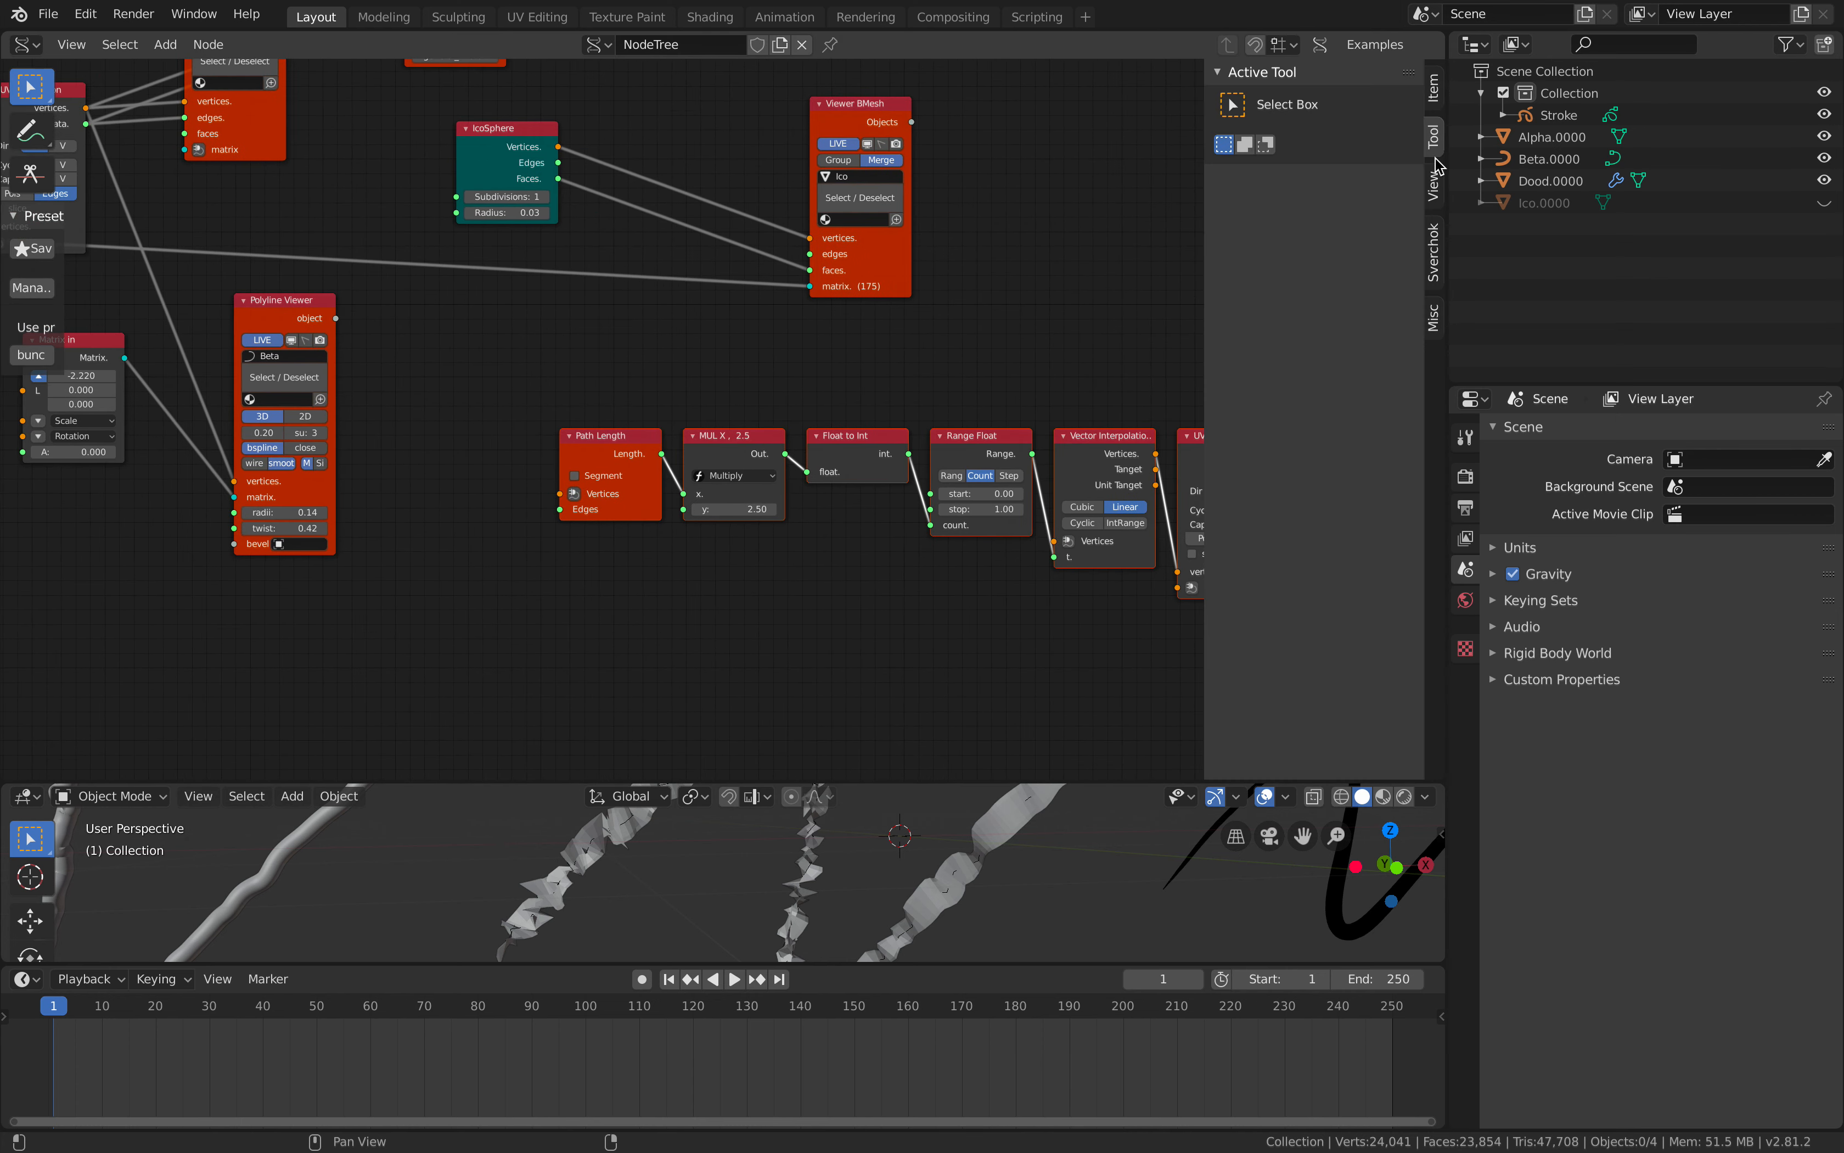
click(1435, 179)
click(1433, 92)
click(1434, 253)
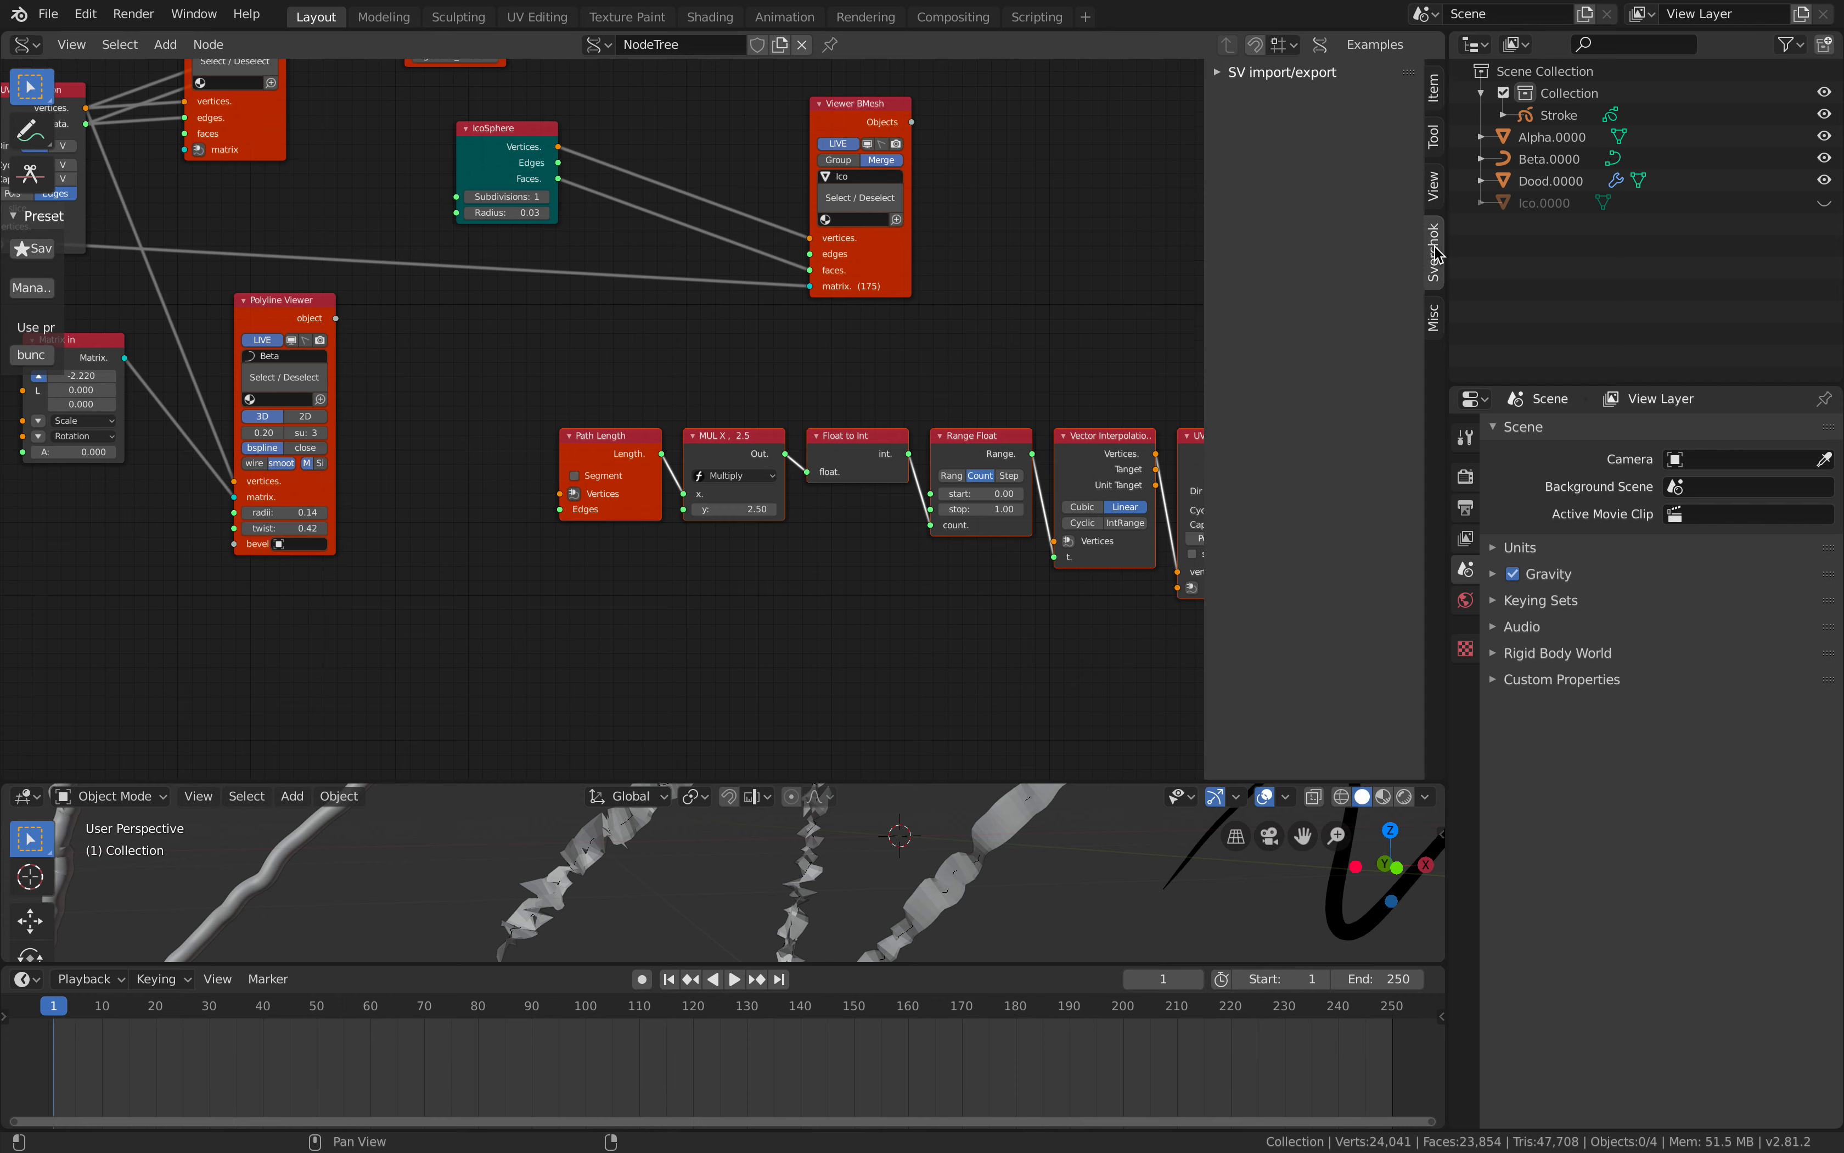
click(1305, 77)
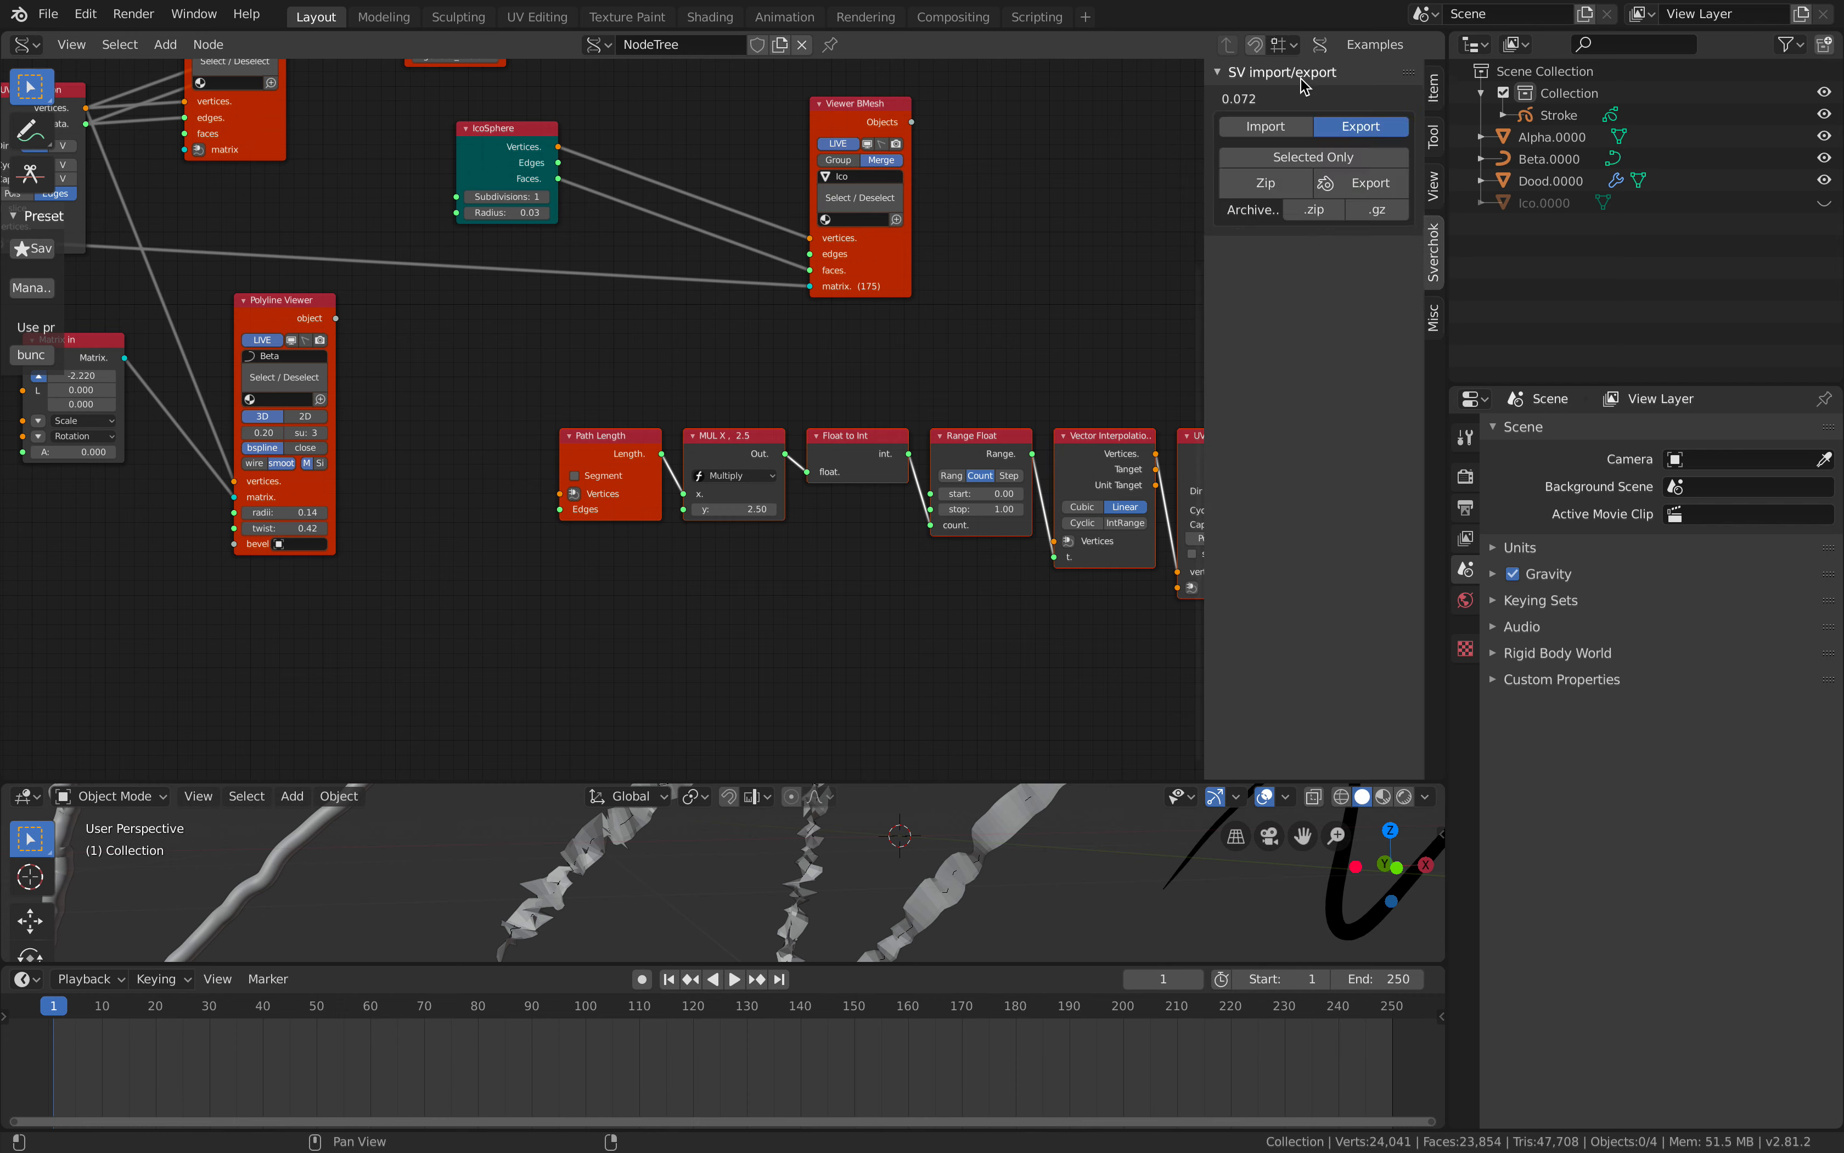
click(1433, 182)
click(1431, 137)
click(1430, 96)
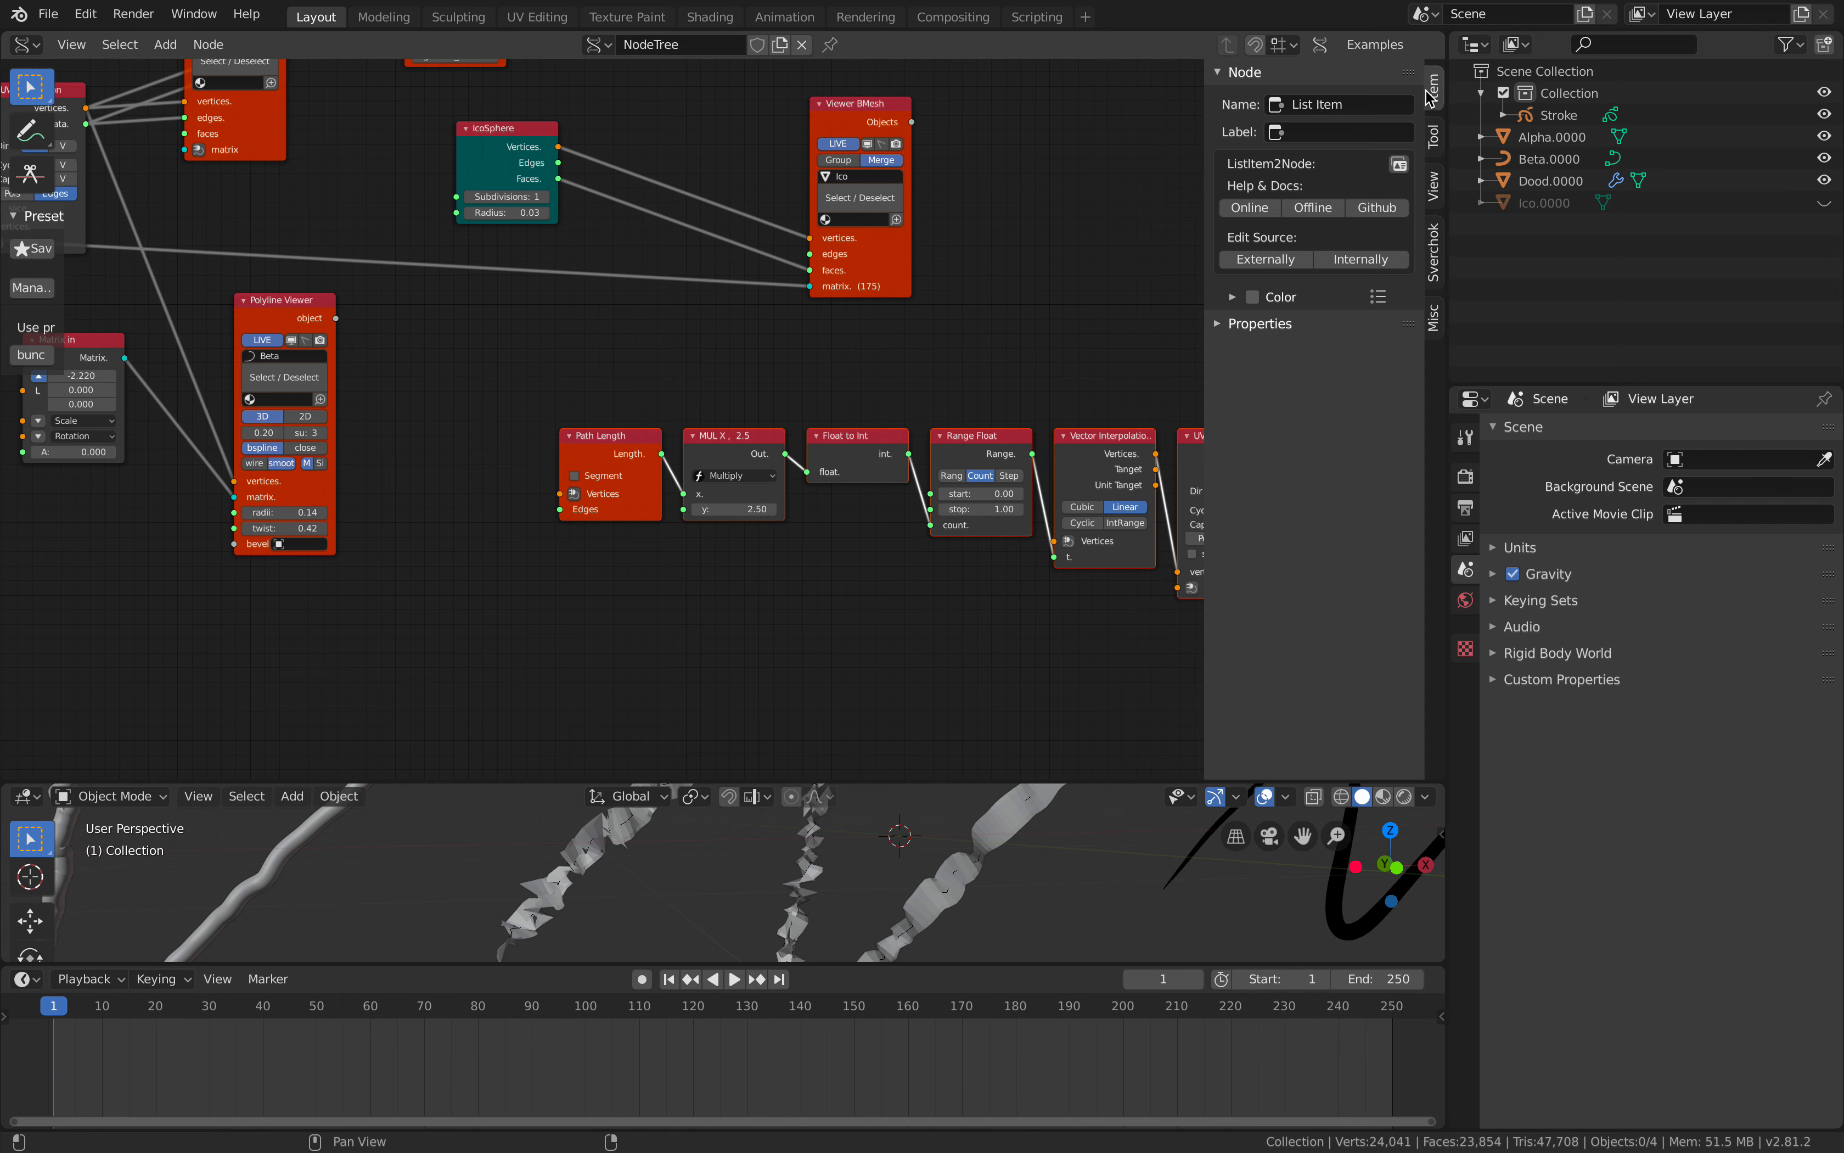
click(1217, 325)
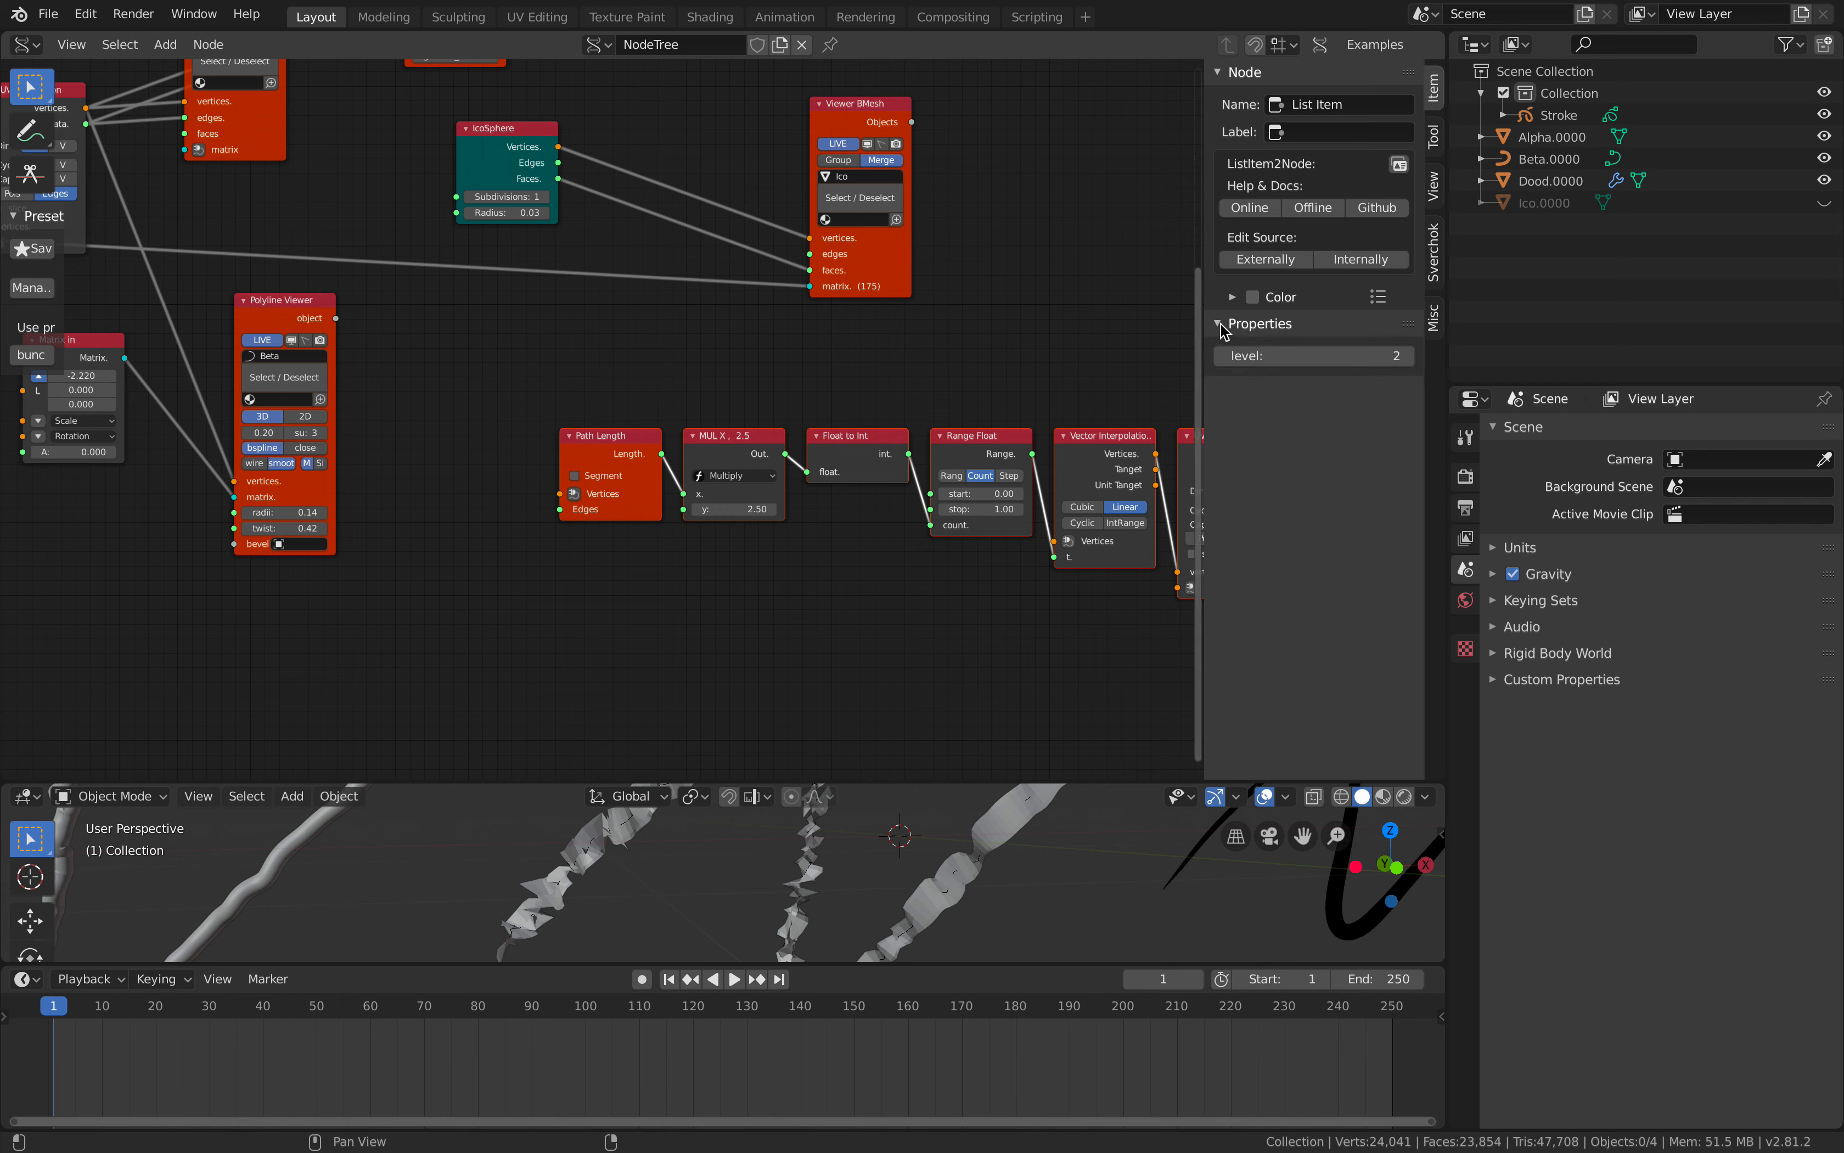
Give the List Item node a custom orange color and collapse the node editor's sidebar.
click(1254, 298)
click(1233, 298)
click(1289, 330)
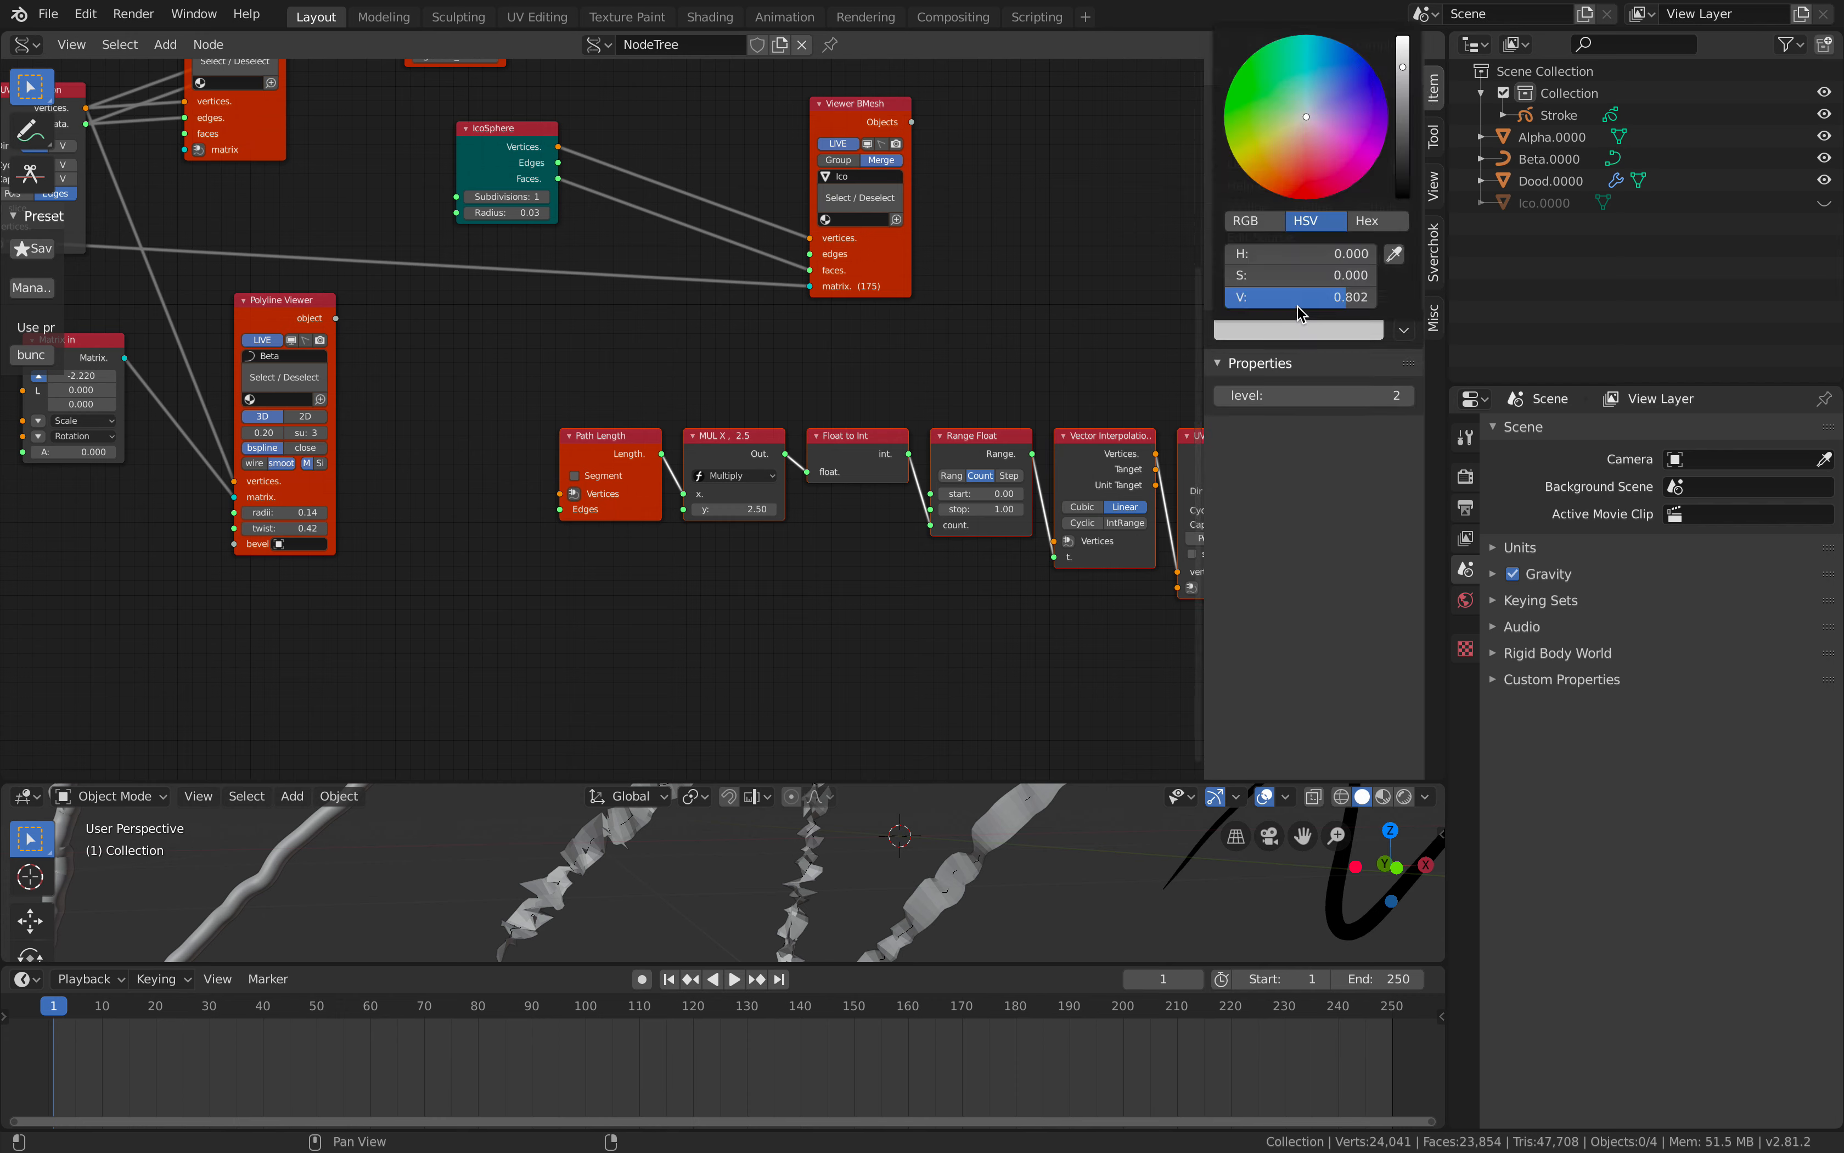
drag(1300, 172, 1288, 158)
middle_drag(1164, 337, 1118, 329)
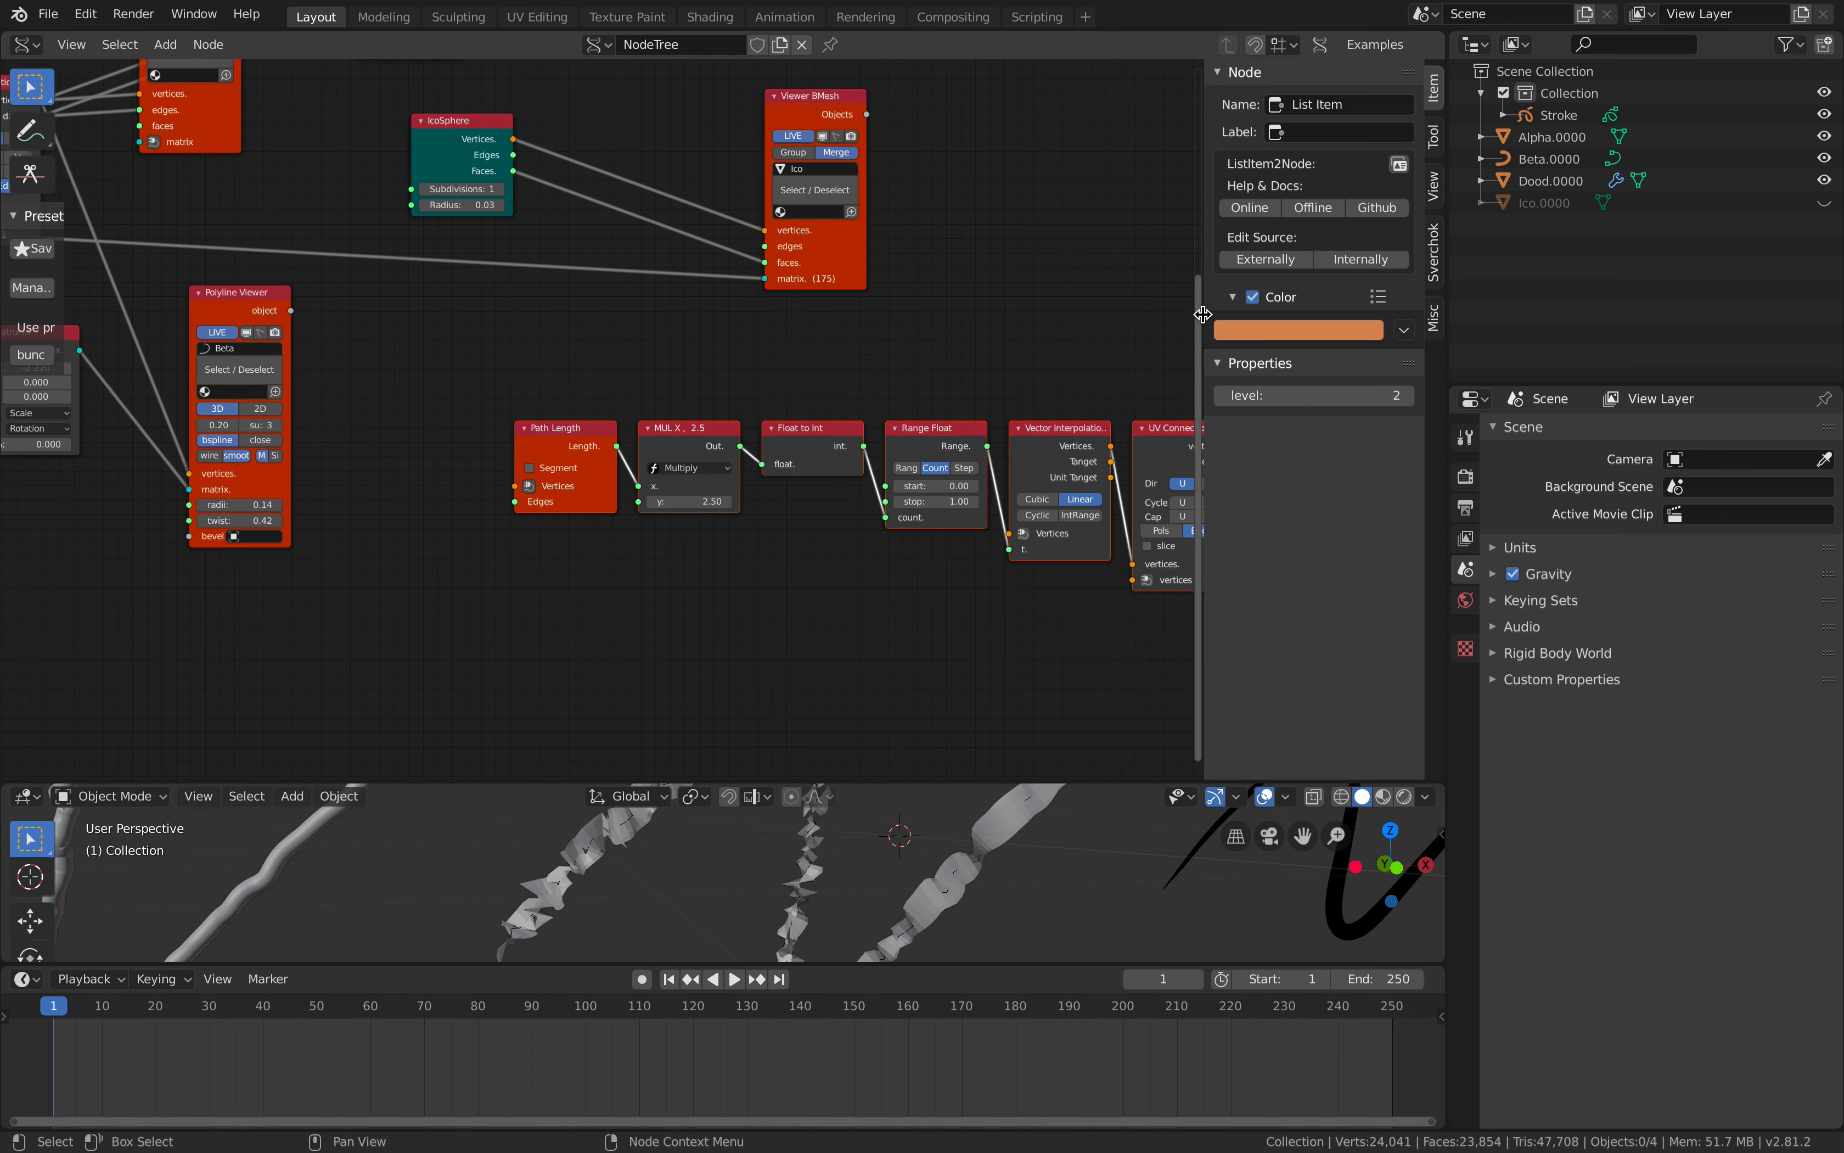
drag(1205, 314, 1506, 330)
Nudge the Randomize and co[:] Object ID Set nodes lower, and link Randomize's Vertices output to Path Length's Vertices input.
scroll(692, 349, down, 1)
mouse_move(693, 349)
middle_down()
mouse_move(993, 308)
mouse_move(1143, 340)
mouse_move(658, 345)
middle_up()
drag(443, 241, 444, 279)
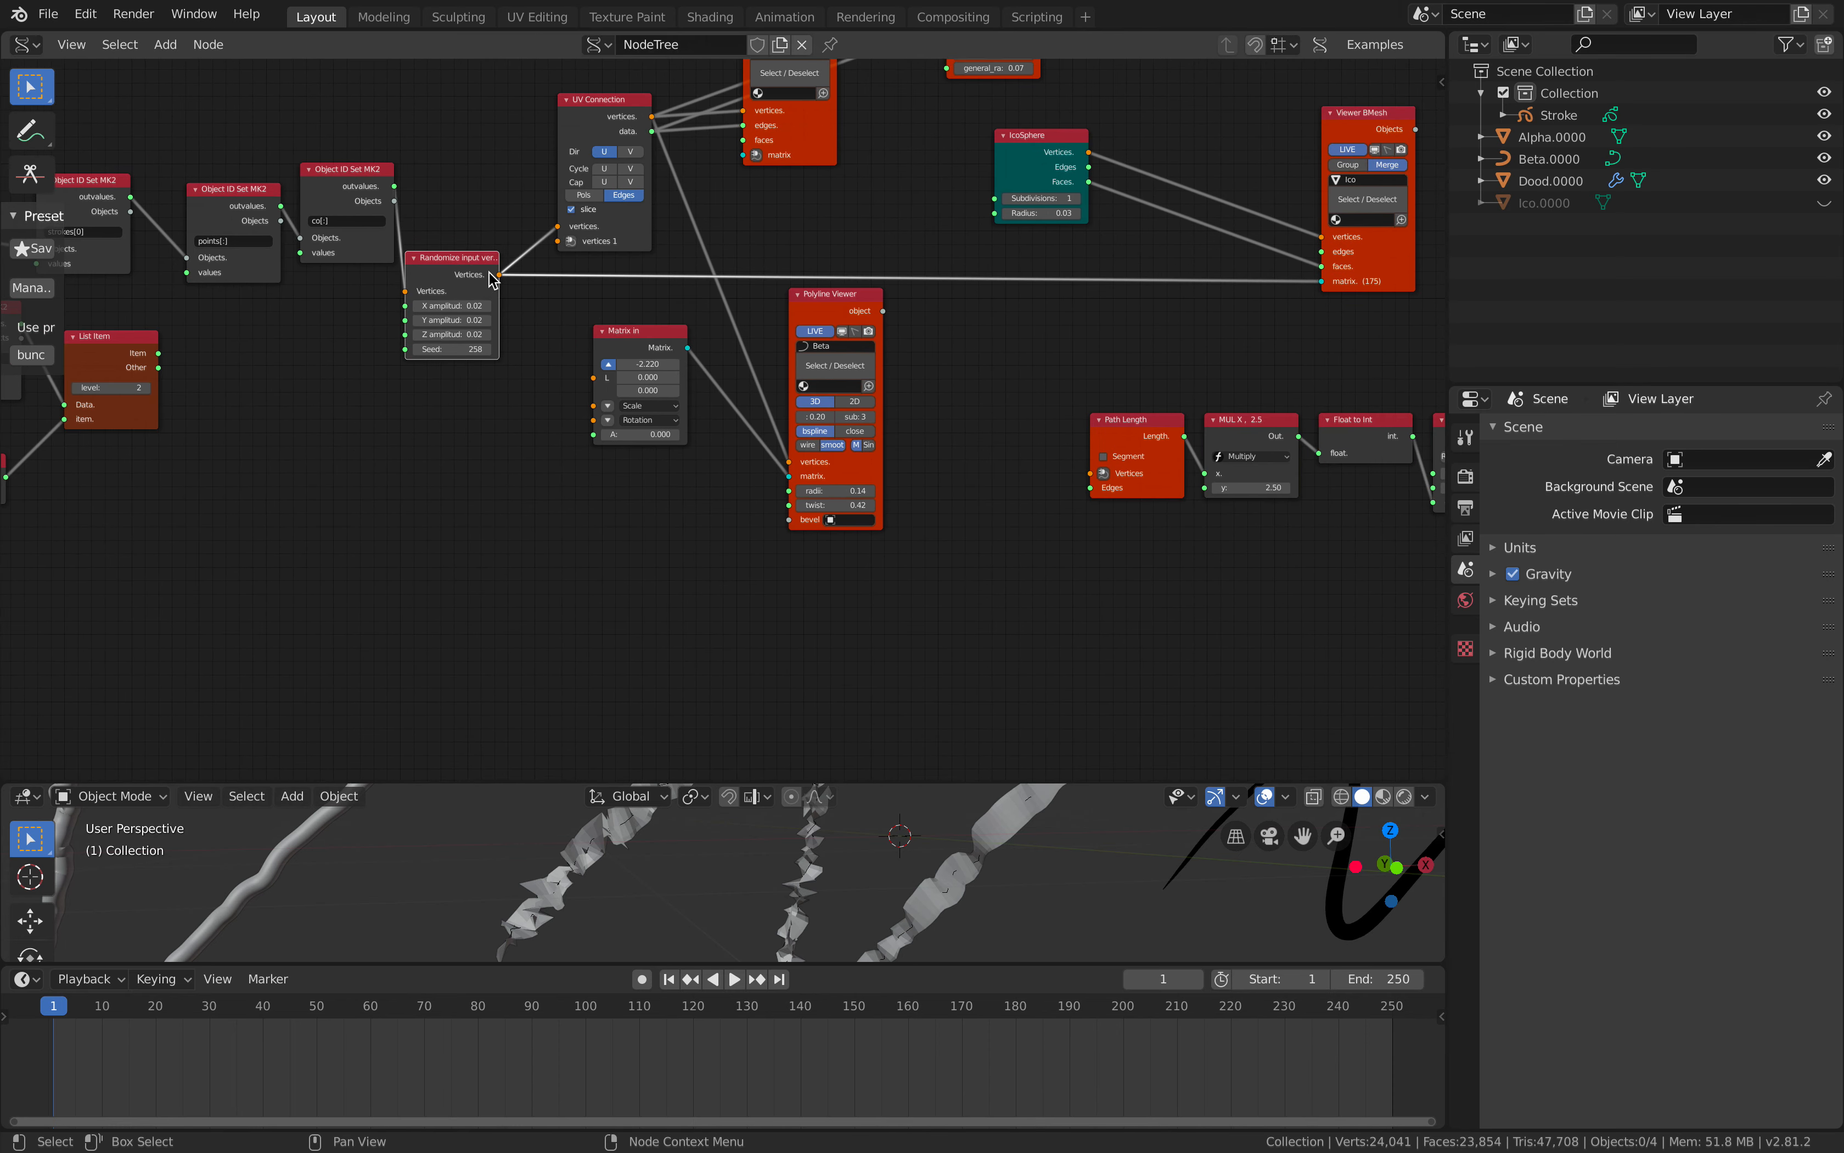
middle_drag(505, 278, 379, 287)
drag(345, 273, 369, 267)
middle_drag(340, 251, 363, 250)
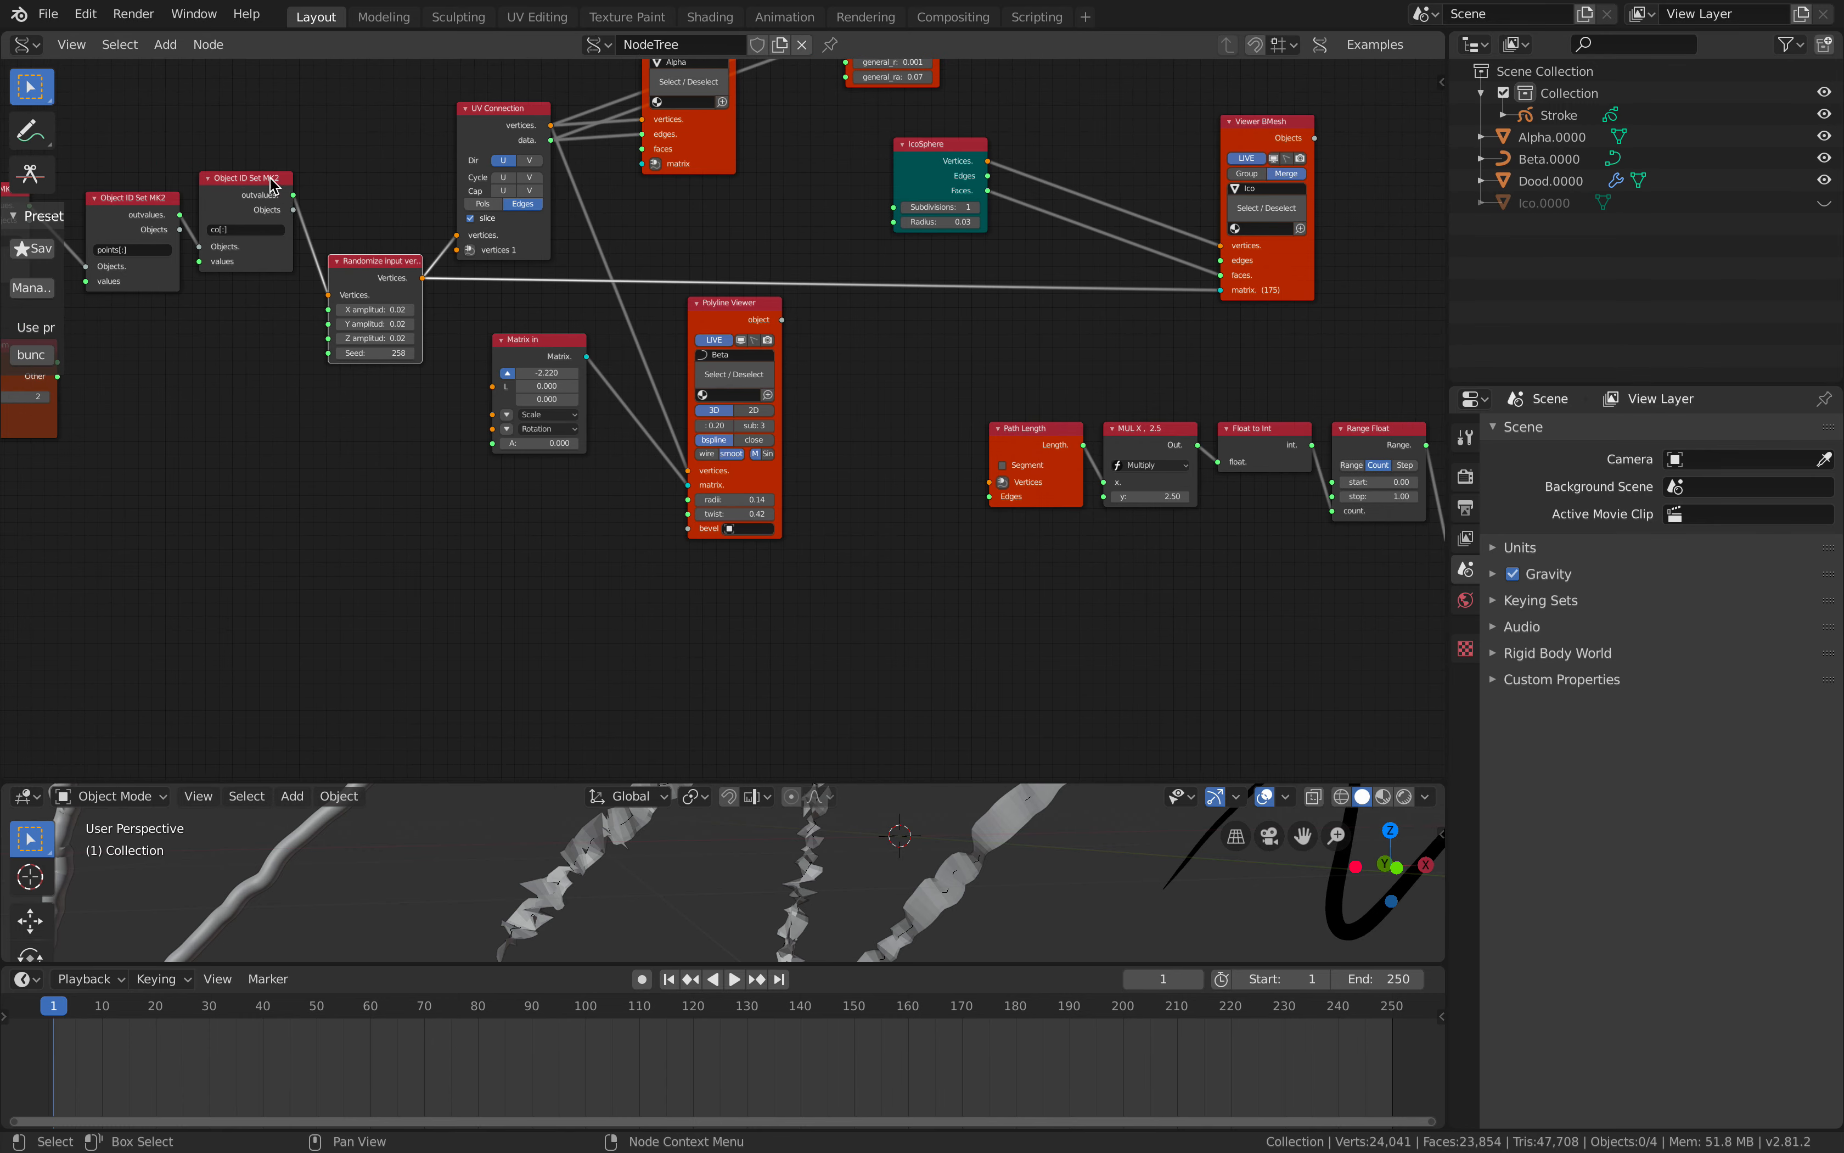
drag(269, 177, 261, 193)
drag(396, 265, 990, 482)
Raise the Float to Int, Range Float and Vector Interpolation nodes slightly above the rest of the chain.
middle_drag(910, 375, 731, 376)
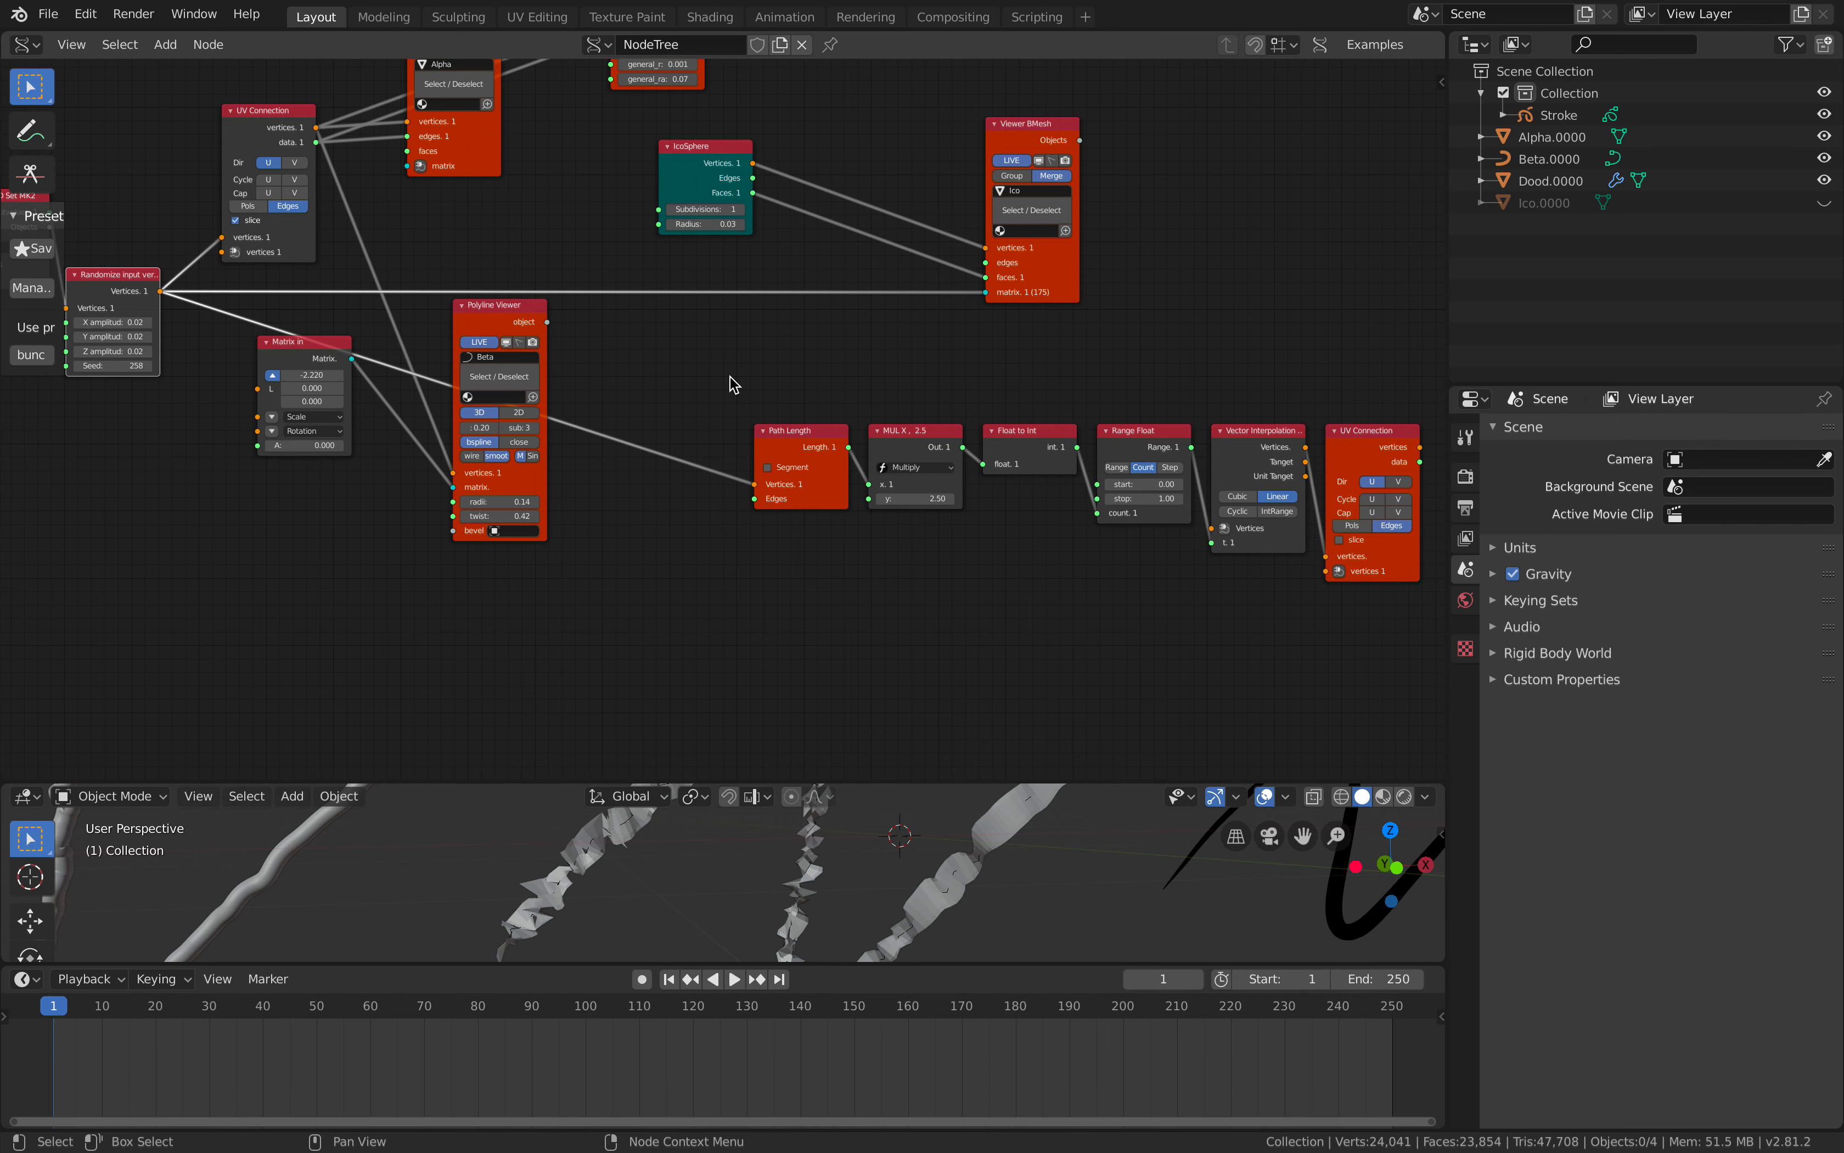
drag(1031, 435, 1025, 407)
drag(1151, 445, 1140, 426)
middle_drag(1140, 426, 1050, 425)
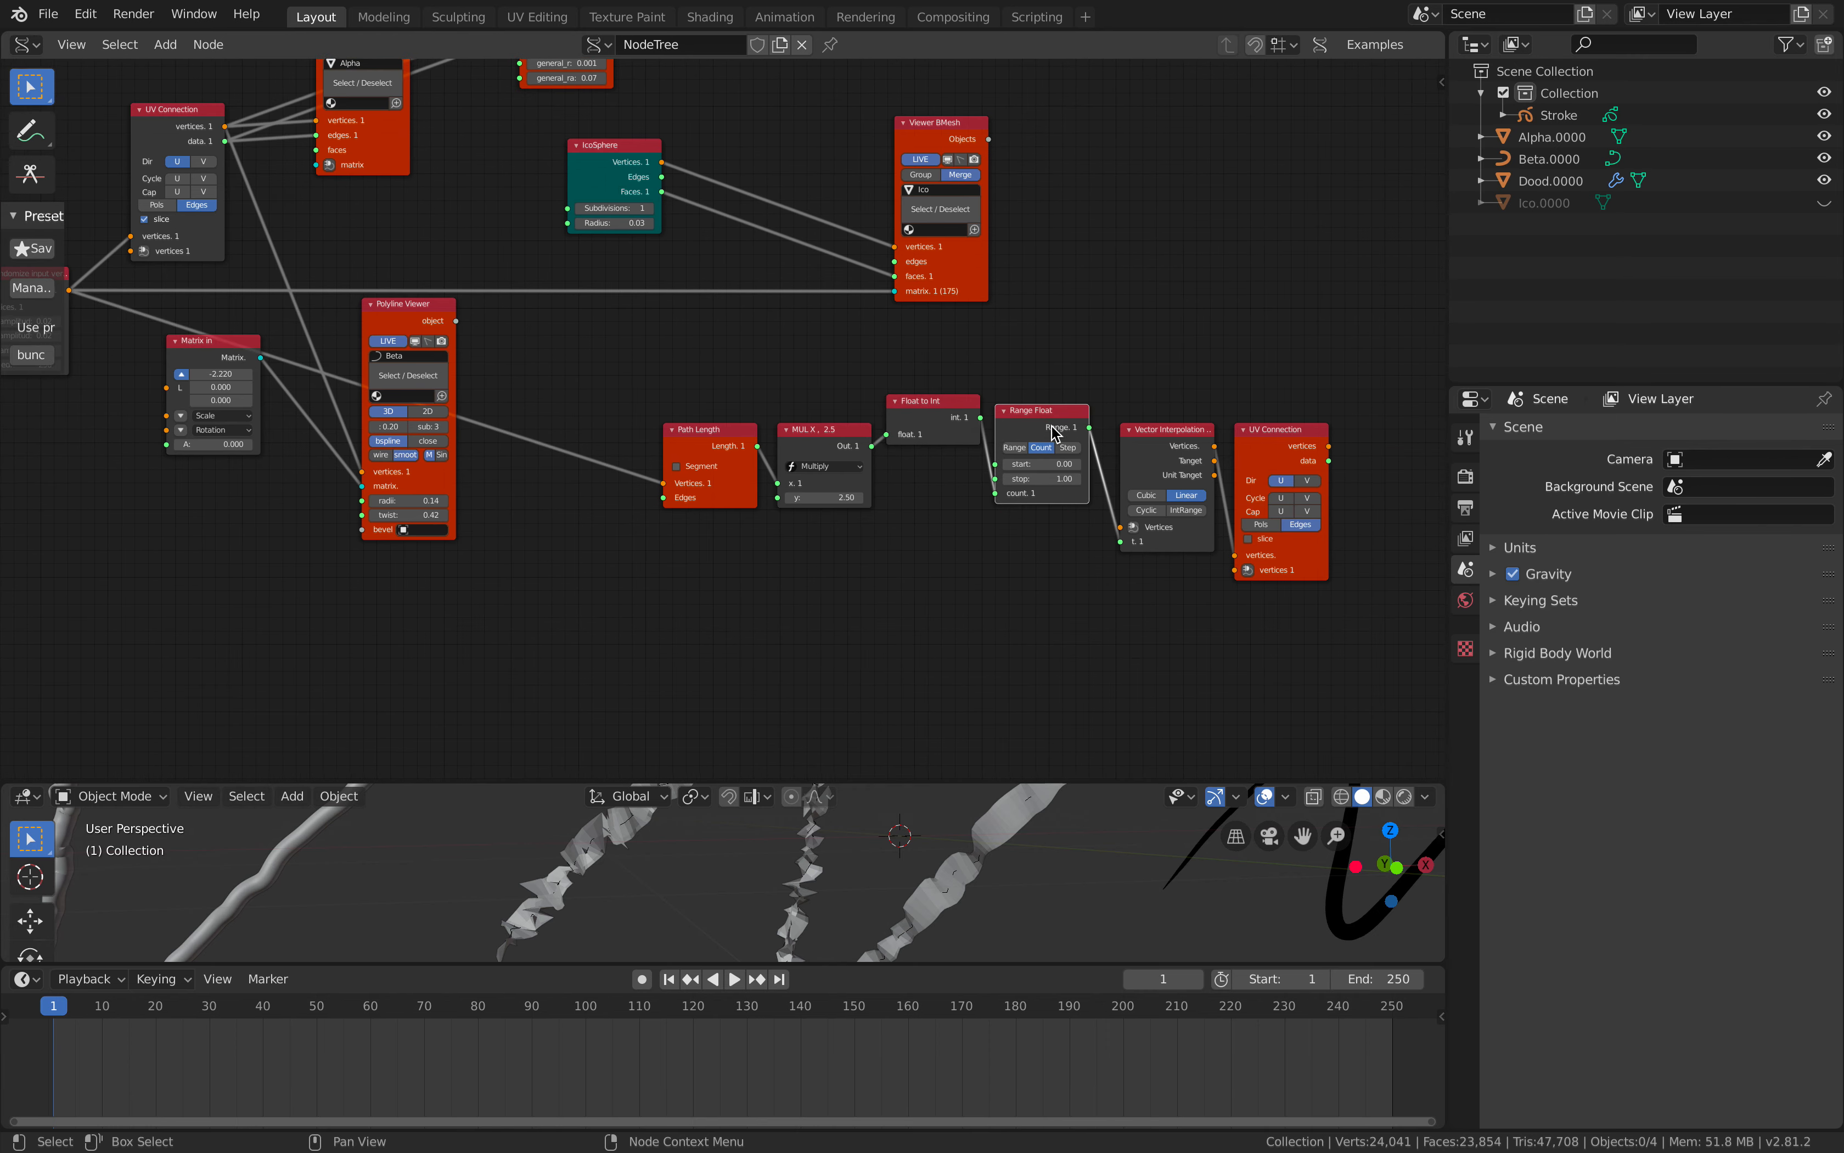
drag(1158, 446, 1163, 396)
Link the Randomize node's Vertices output to Vector Interpolation's Vertices input, and move UV Connection further away from it.
scroll(105, 296, down, 2)
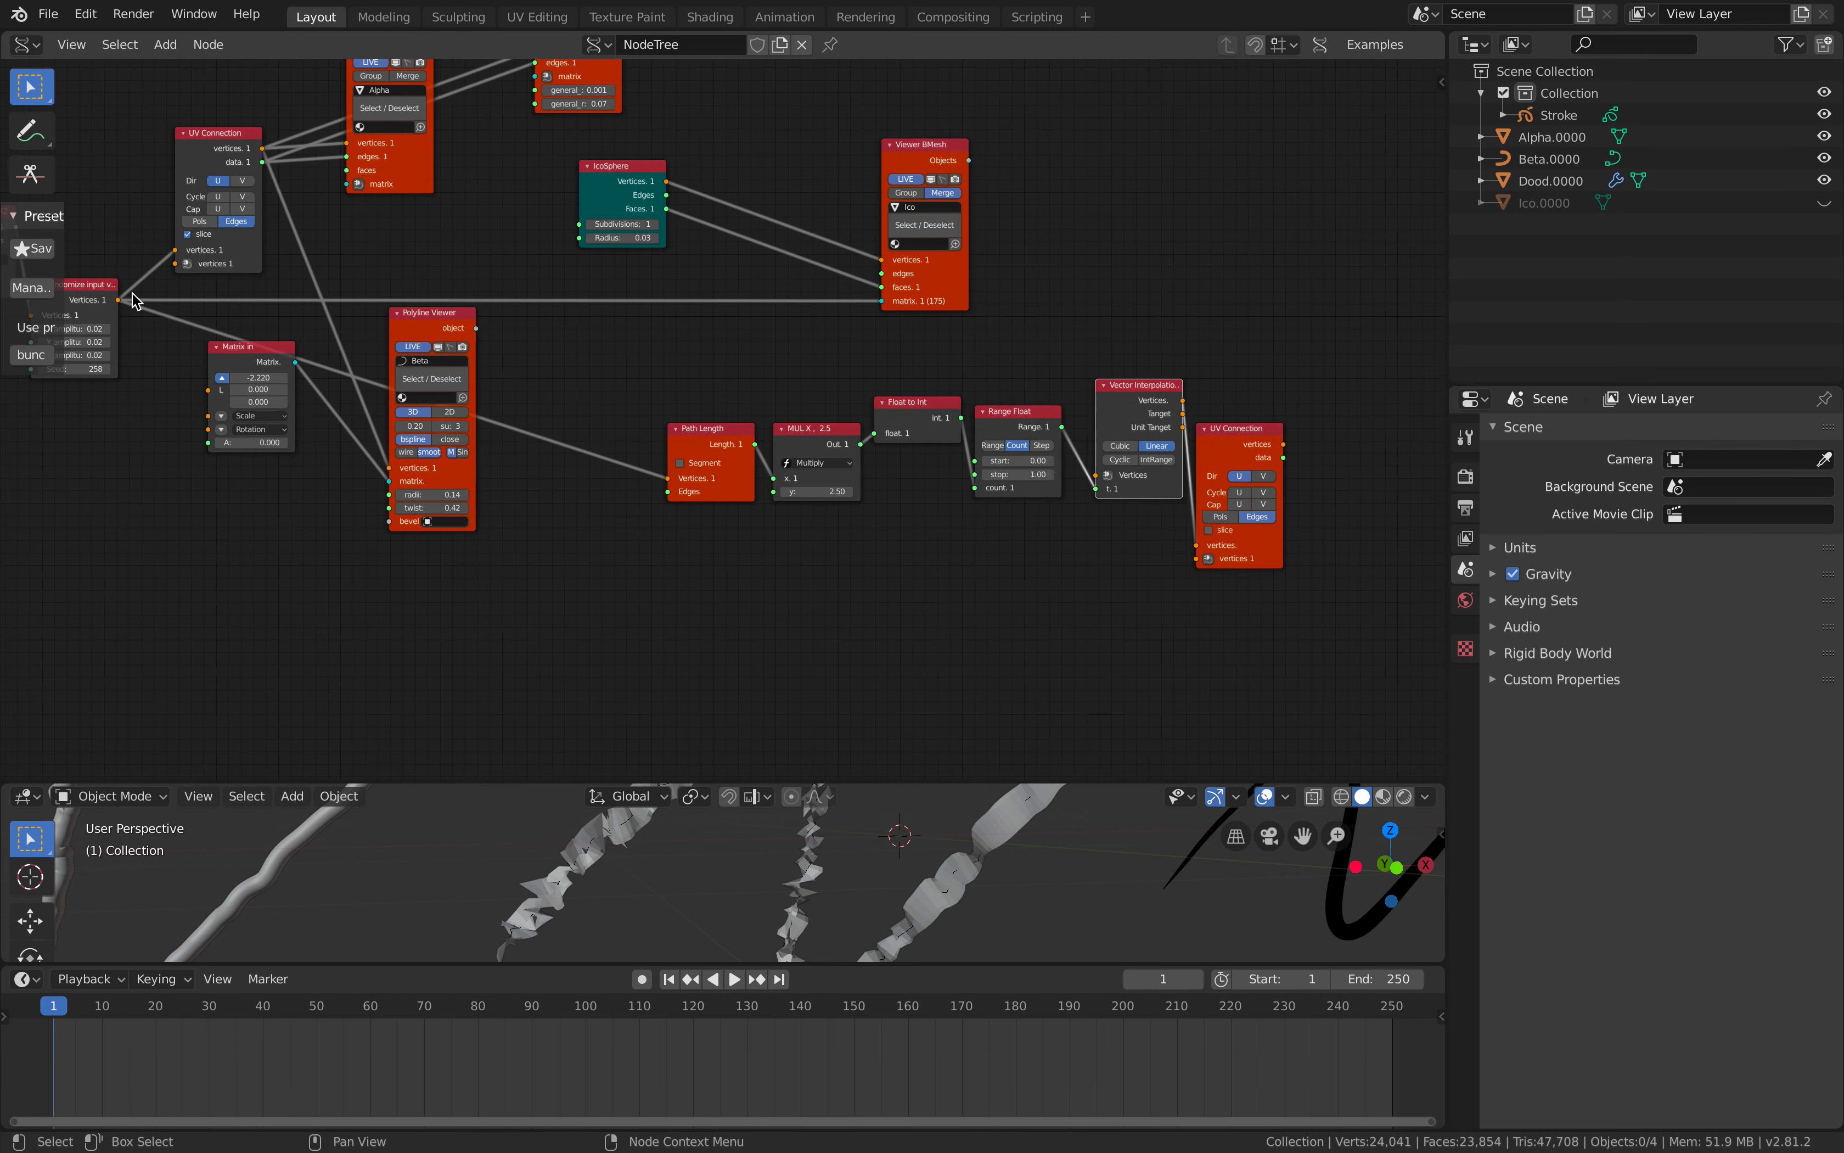
middle_drag(118, 296, 172, 296)
drag(213, 311, 1118, 470)
middle_drag(1092, 445, 773, 386)
scroll(773, 386, up, 1)
drag(924, 376, 957, 373)
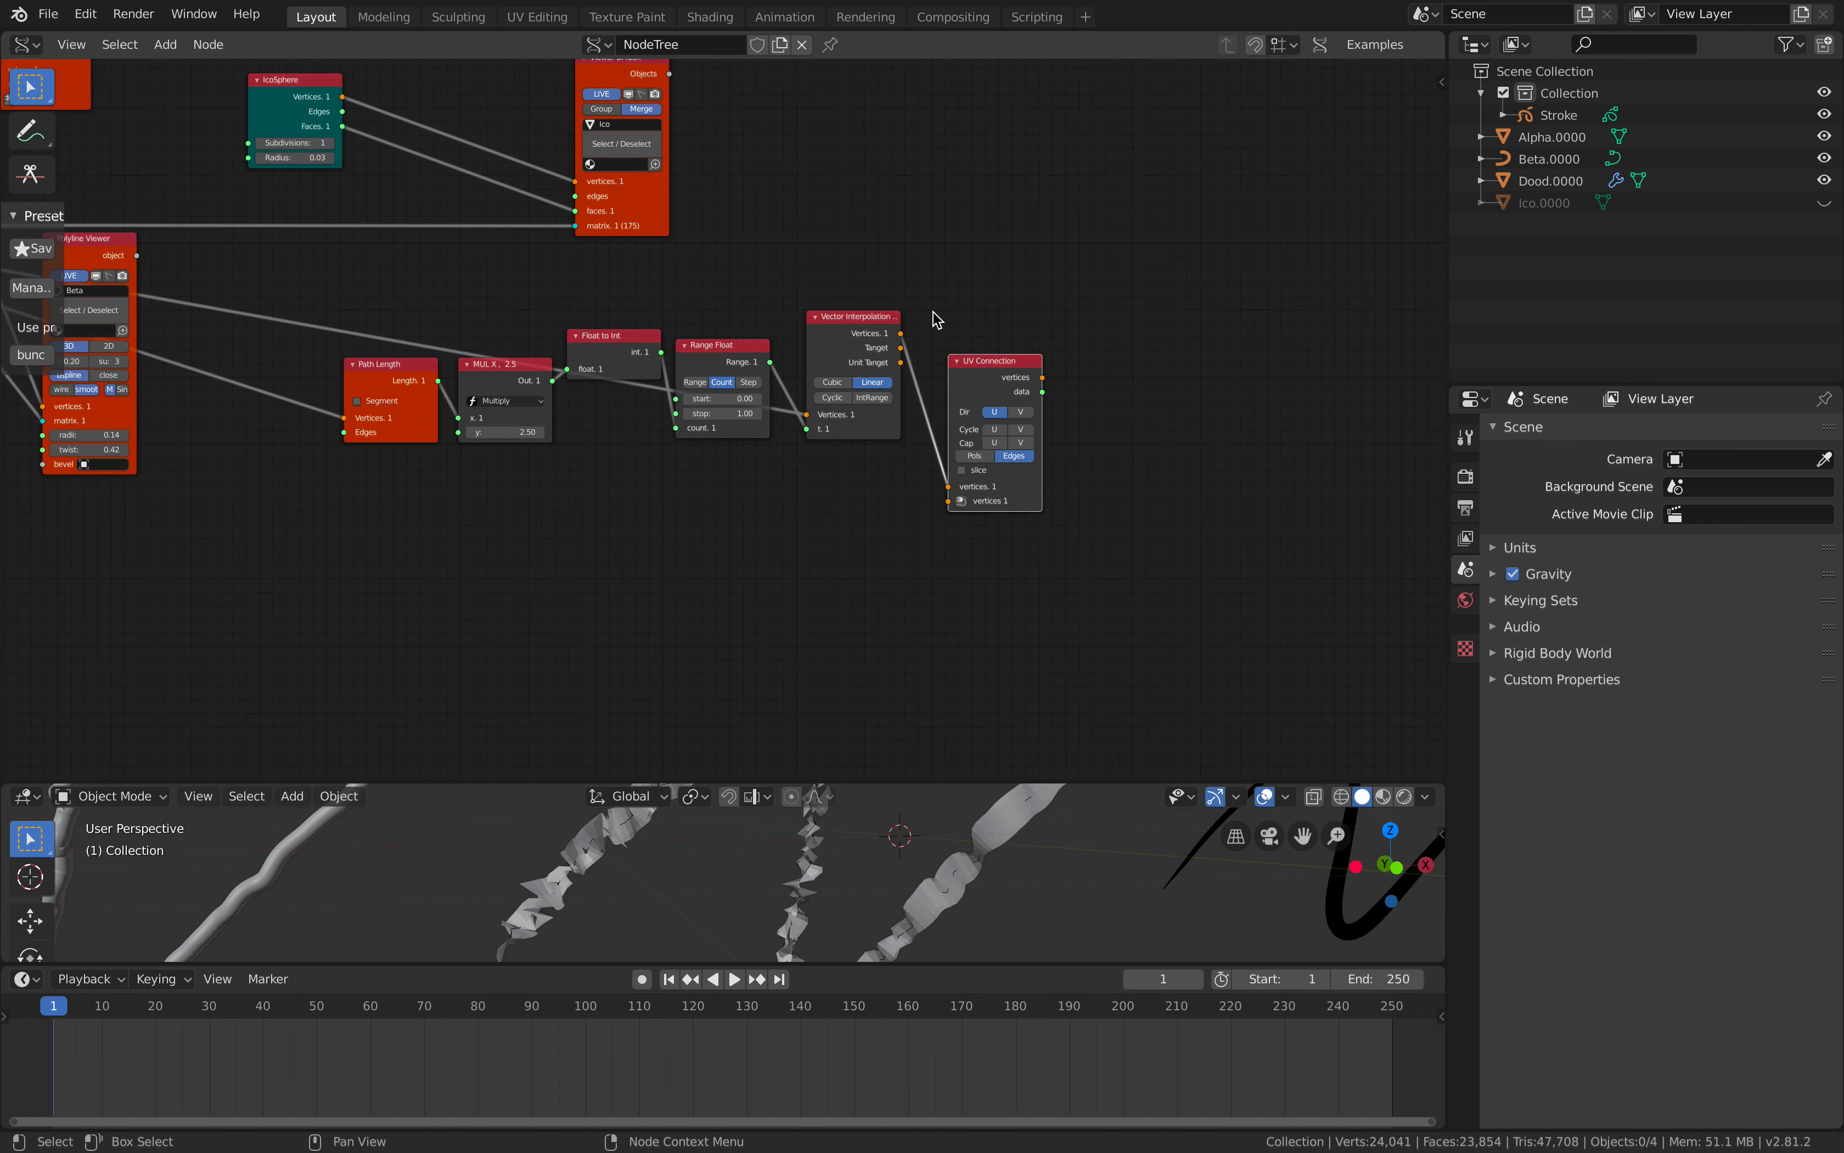
Detach the Skin Mesher, move it beside the new UV Connection, and link that node's vertices and data outputs to its vertices and edges inputs.
scroll(730, 210, down, 1)
middle_drag(730, 209, 714, 311)
middle_drag(410, 118, 495, 217)
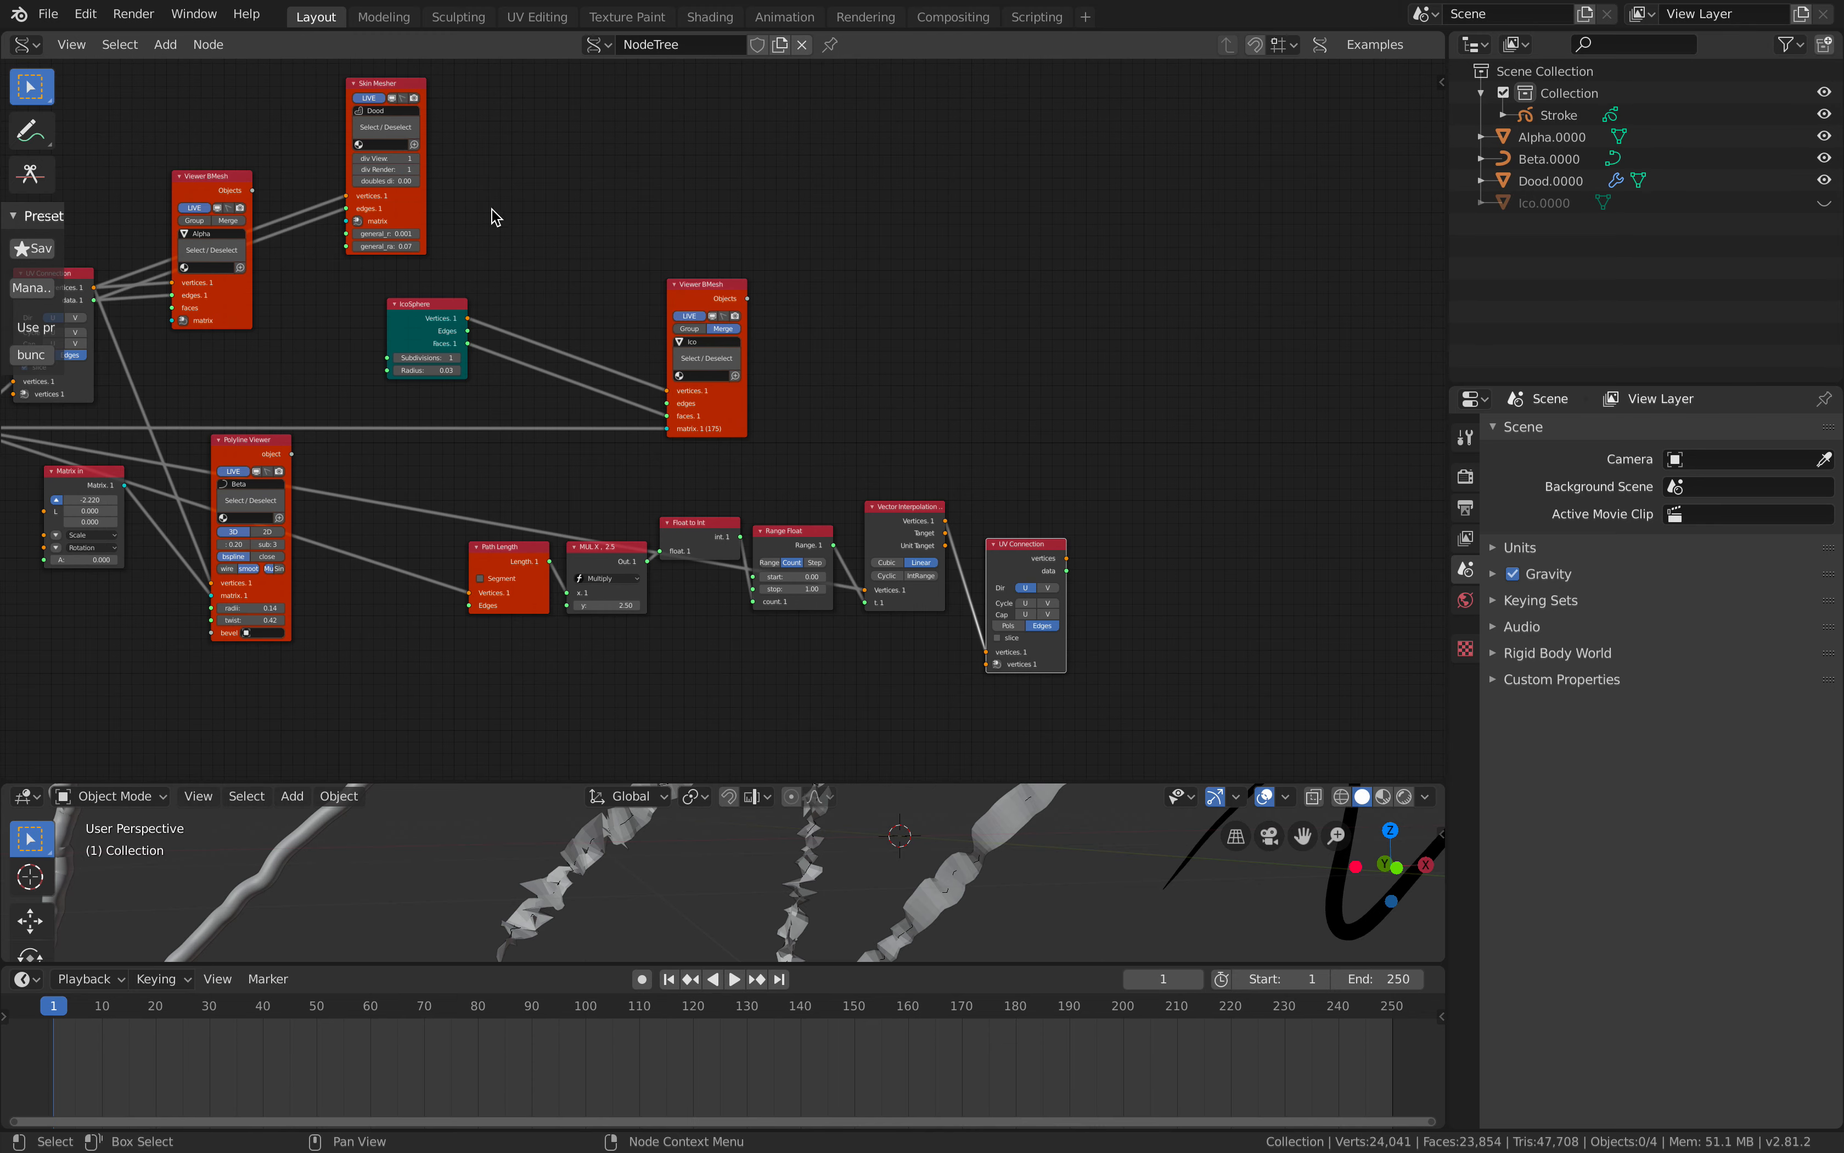
drag(423, 211, 1203, 480)
middle_drag(1163, 534, 1073, 423)
scroll(1054, 432, up, 3)
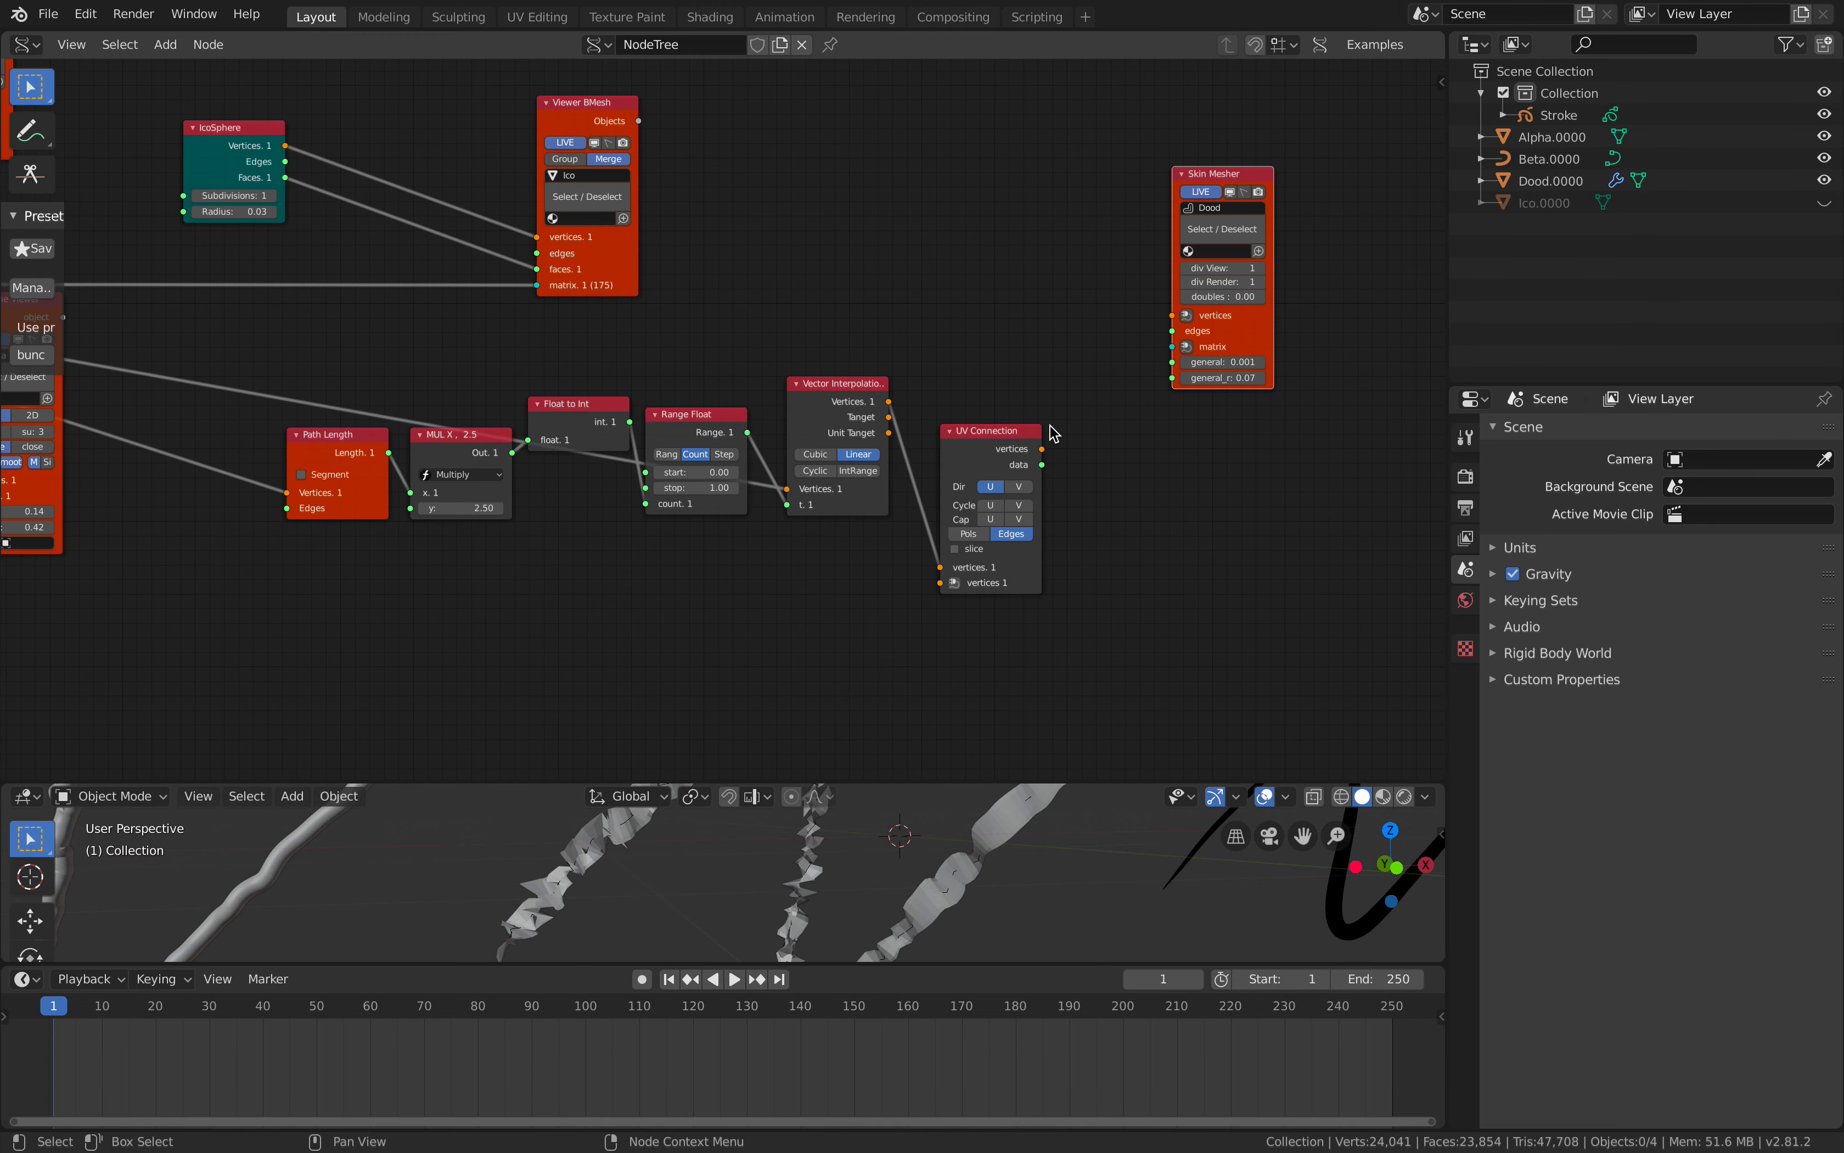
drag(1042, 449, 1172, 315)
drag(1042, 464, 1168, 540)
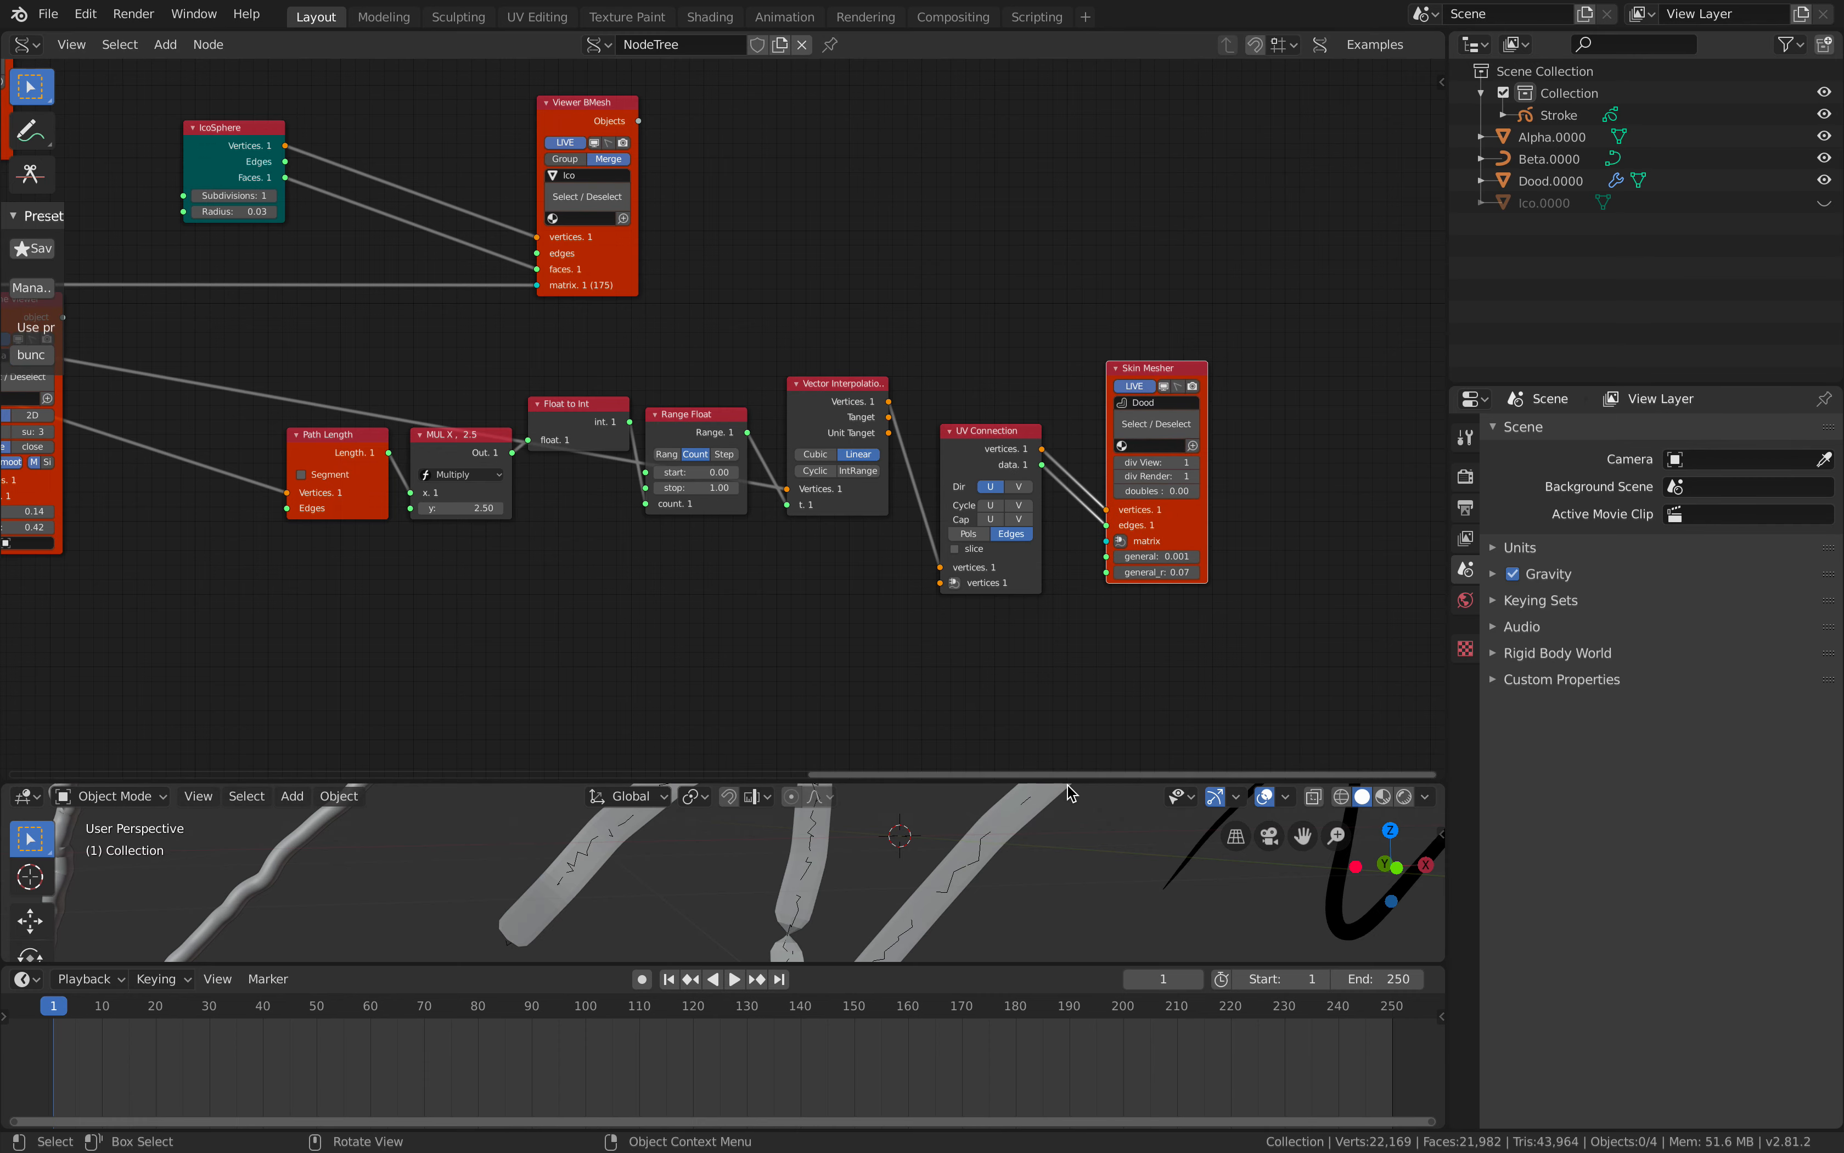
Enlarge the 3D view upward over the node editor and save the file.
drag(1069, 783, 1073, 579)
key(ctrl+s)
Set the Multiply node's y factor to 3.82.
scroll(720, 324, up, 2)
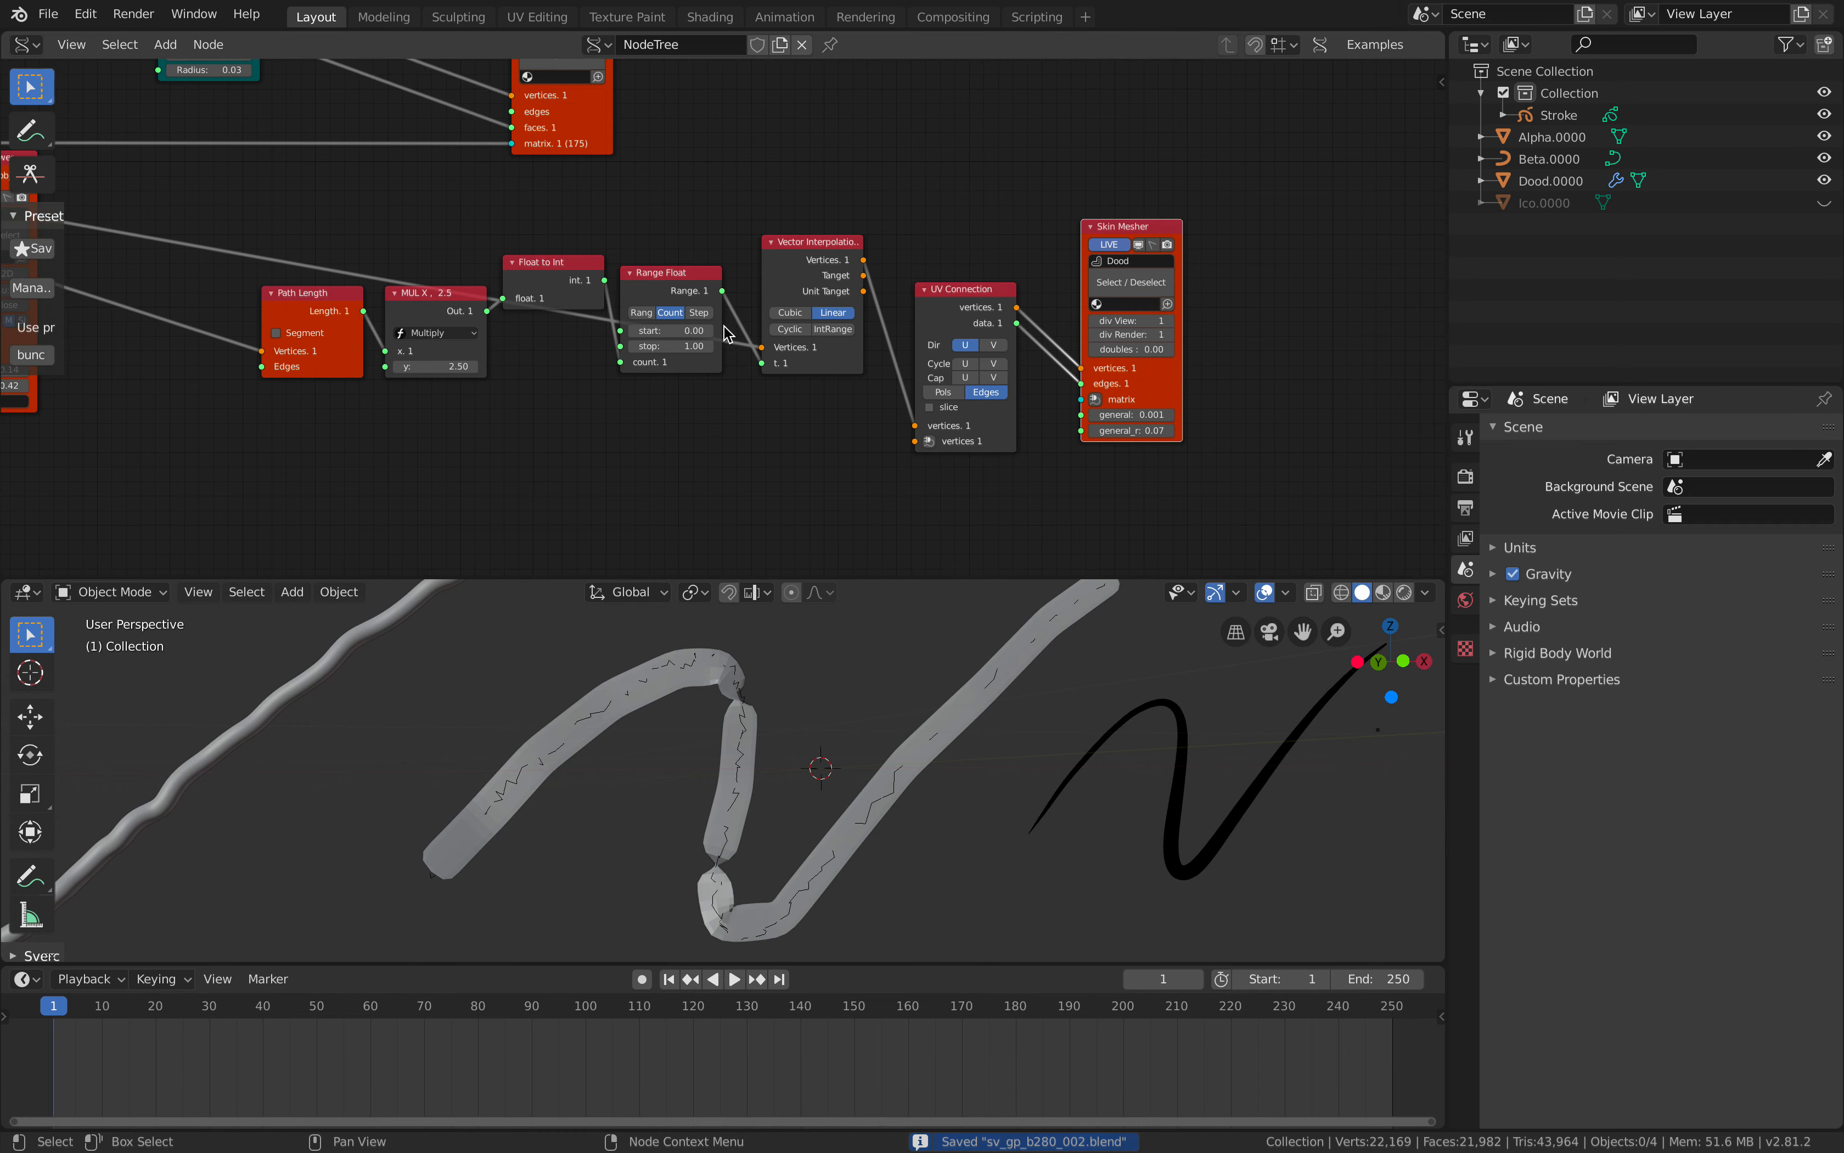
middle_drag(714, 314, 708, 290)
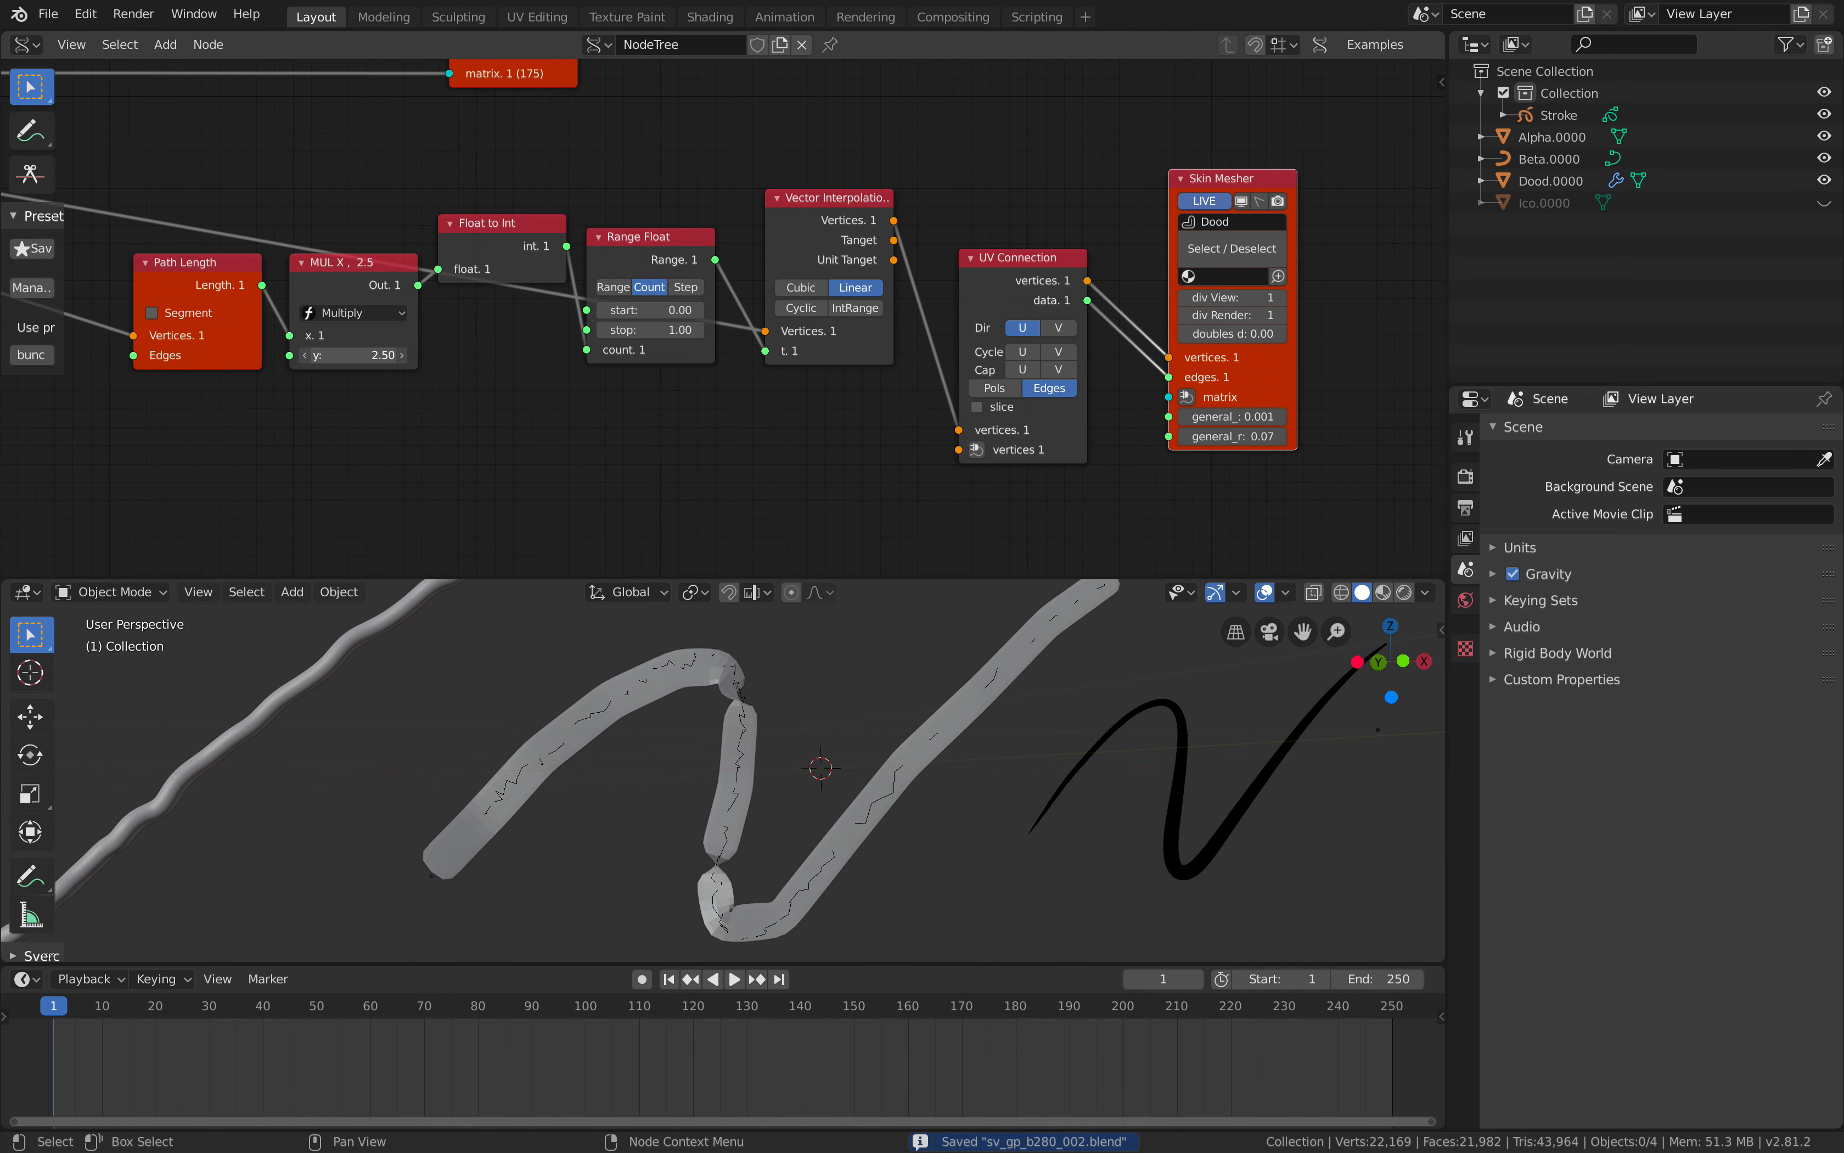
drag(354, 355, 450, 355)
middle_drag(569, 444, 569, 437)
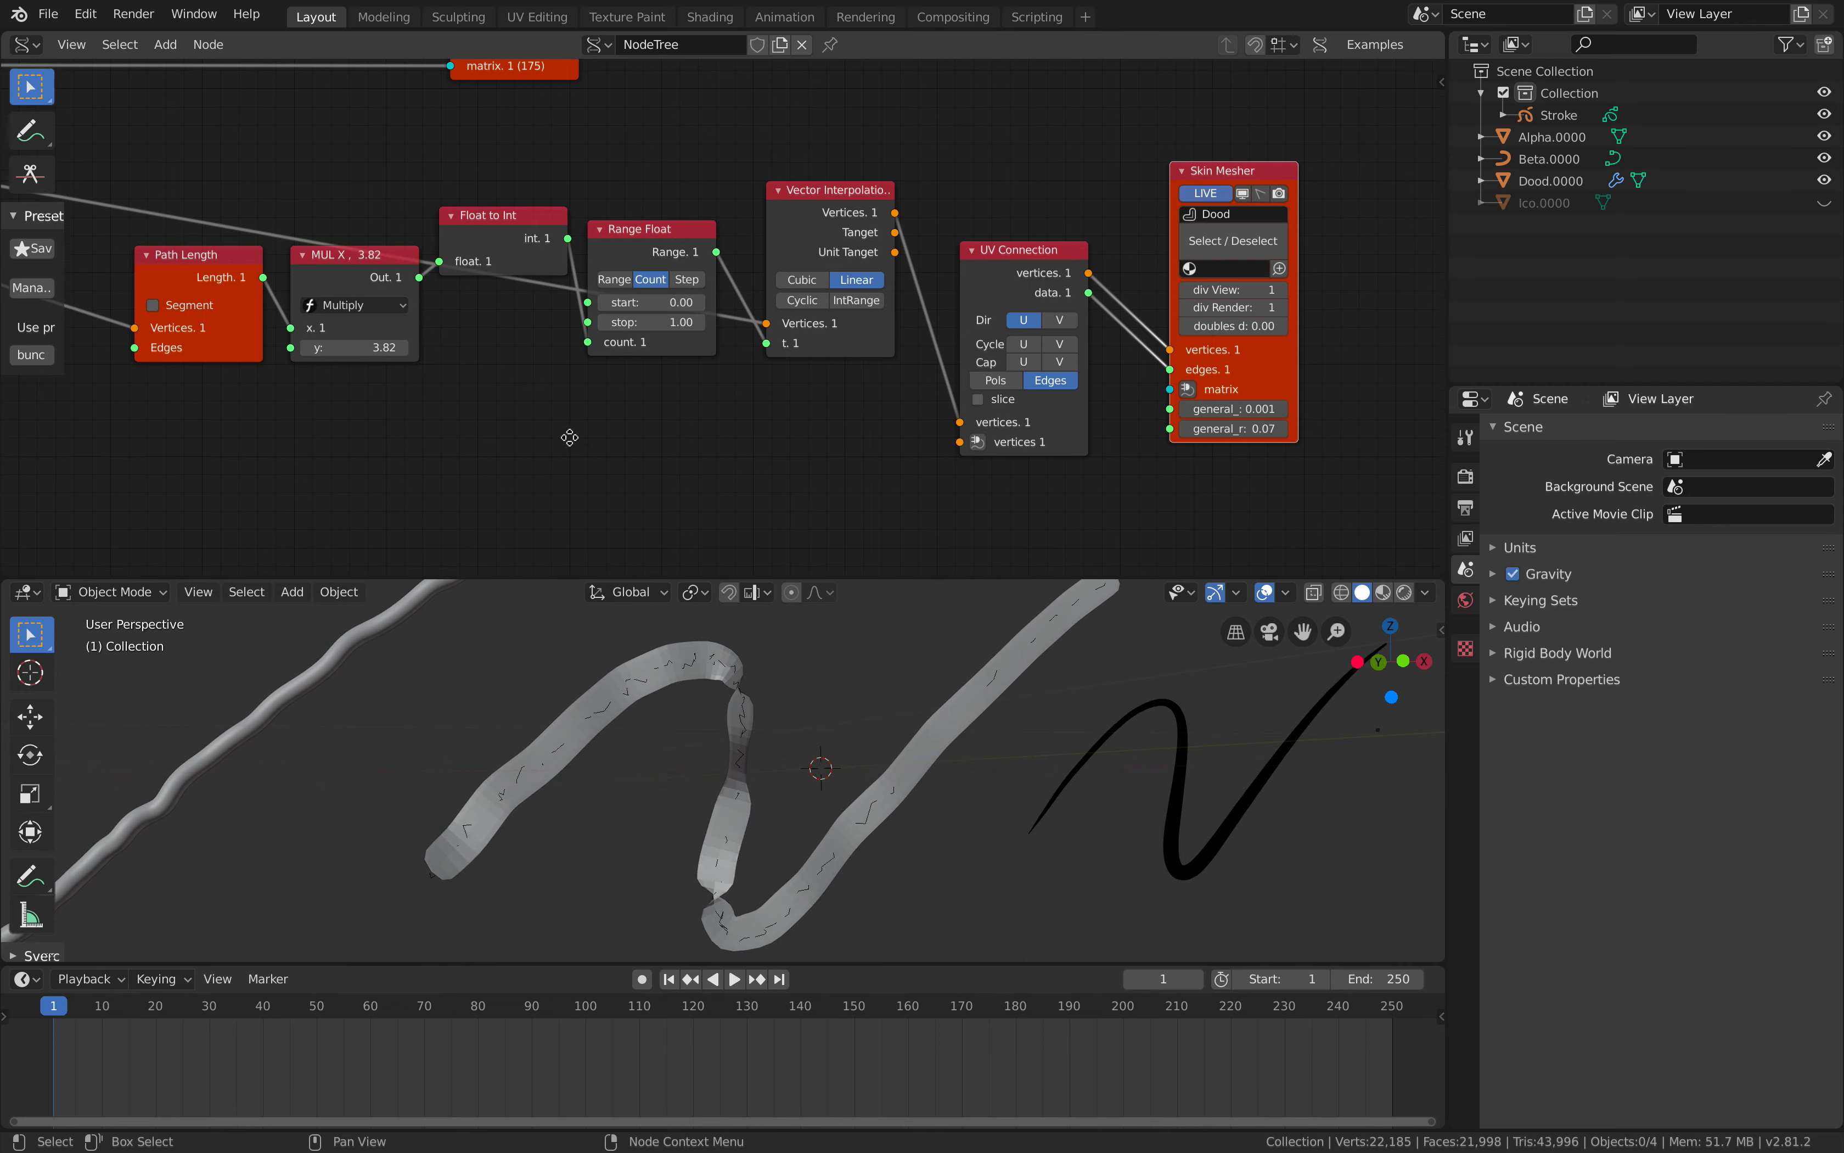
Adjust the Randomize node's X amplitude and set the Multiply node's y factor to 4.96.
scroll(550, 440, down, 3)
middle_drag(161, 376, 1151, 457)
scroll(761, 318, up, 2)
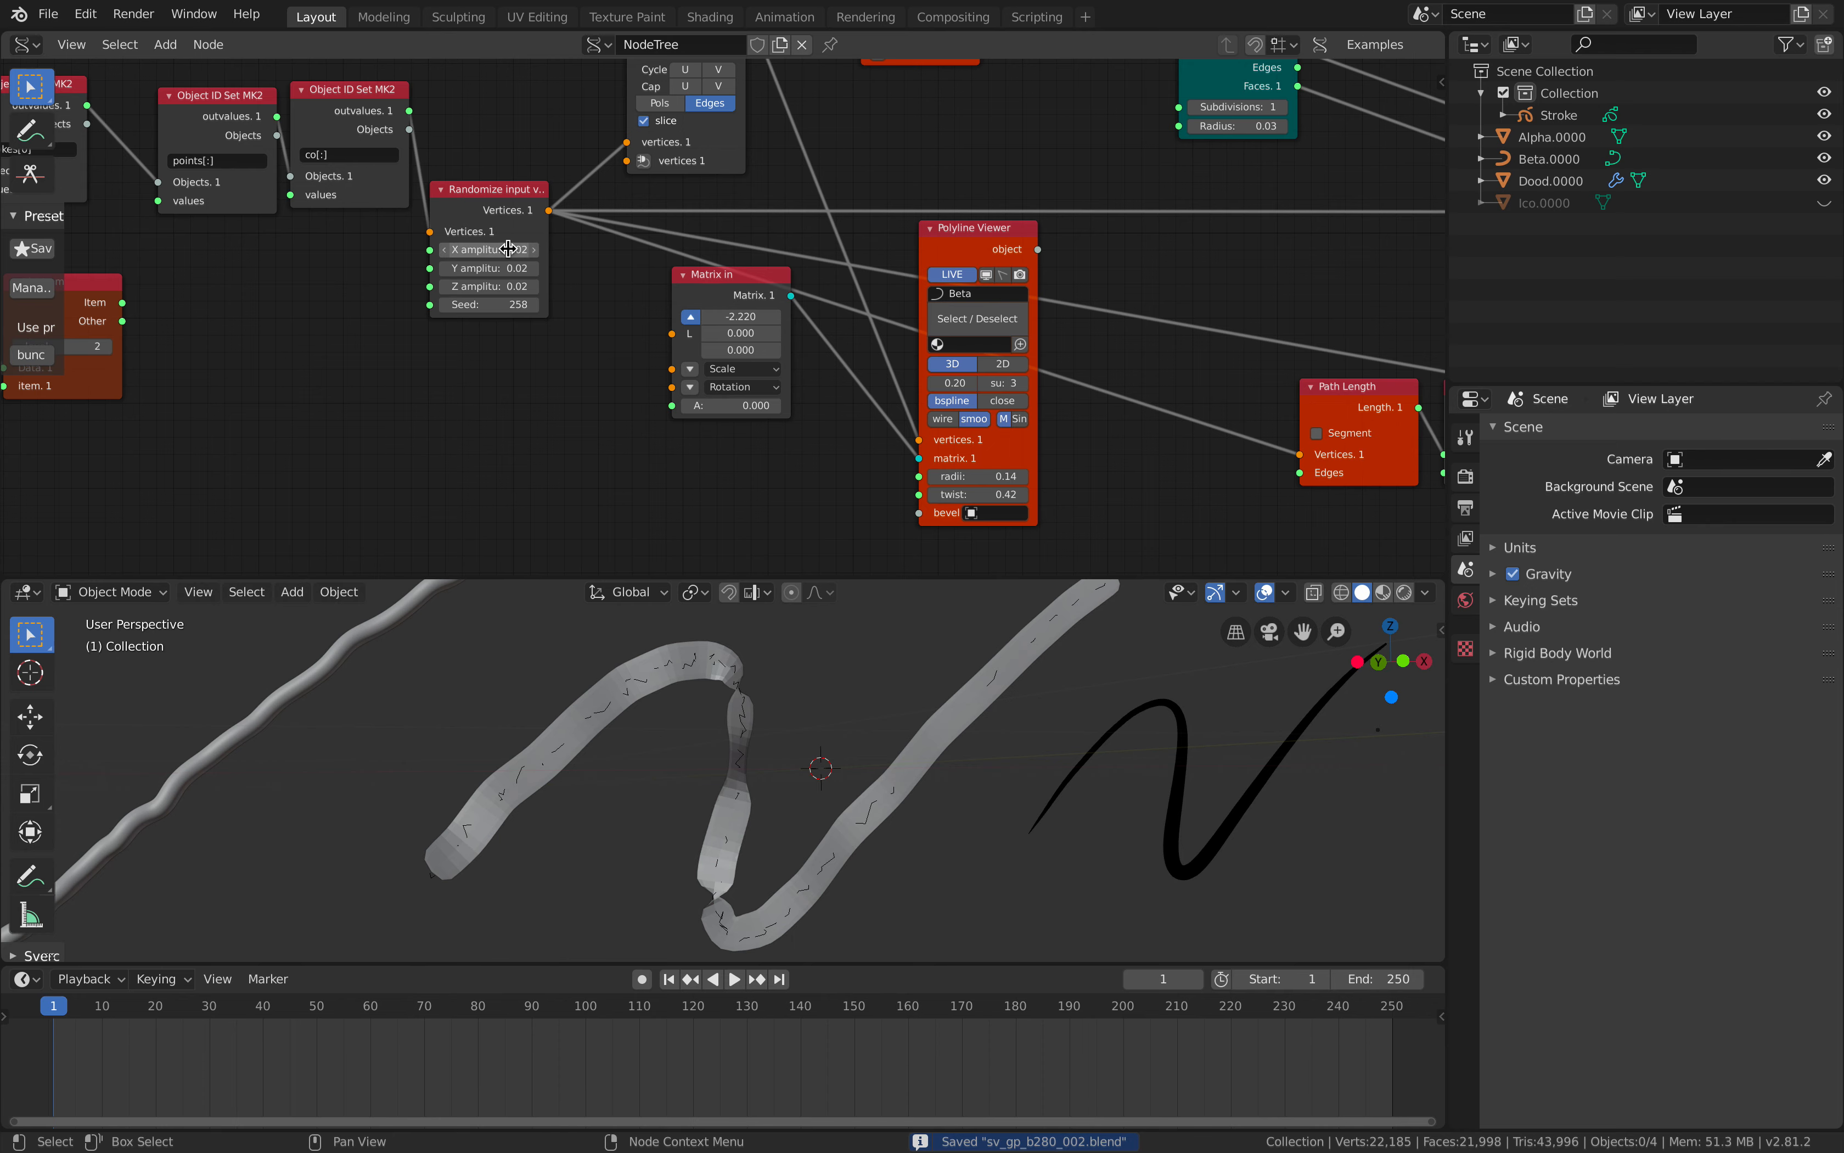
mouse_move(492, 250)
mouse_down()
mouse_move(541, 250)
mouse_move(495, 250)
mouse_up()
middle_drag(1416, 308, 571, 196)
drag(660, 361, 701, 361)
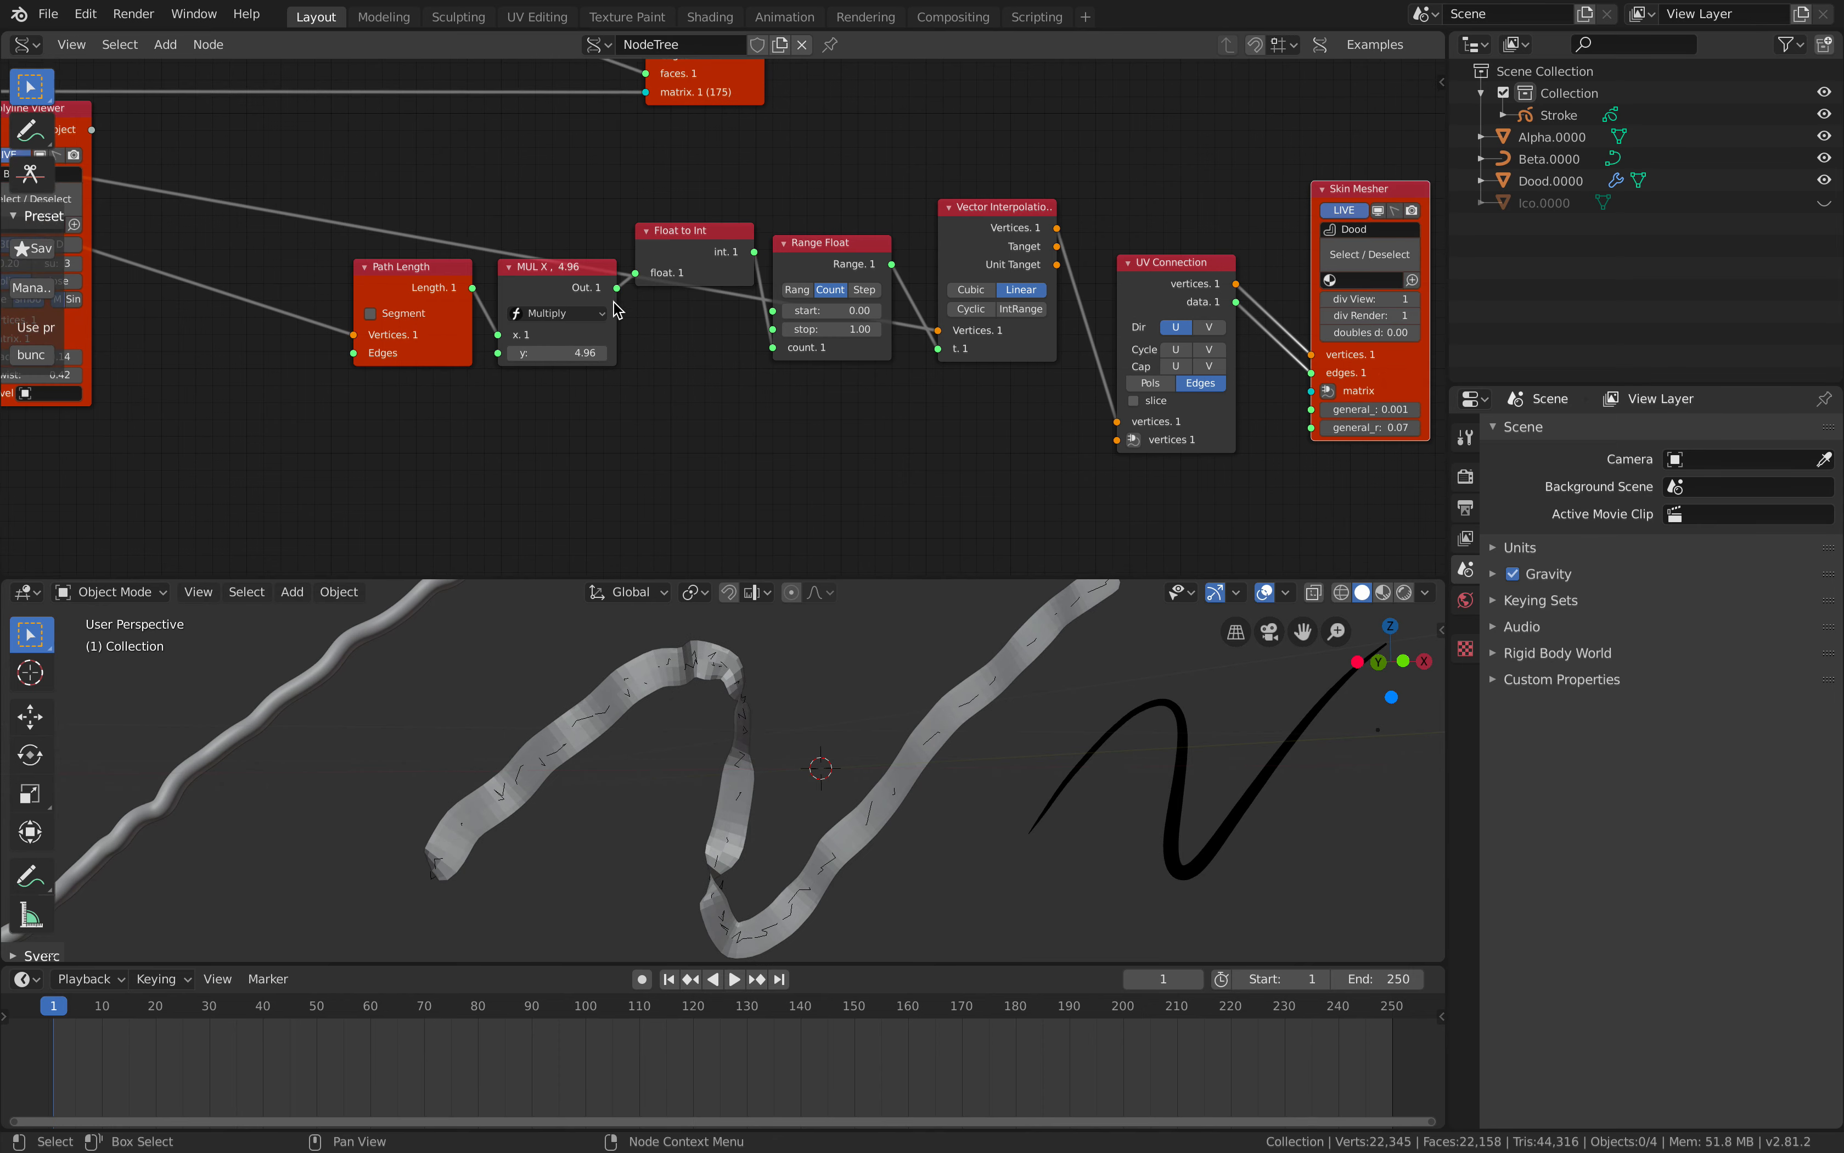
Select the six nodes from Path Length to UV Connection and join them in a new frame.
middle_drag(546, 285, 446, 276)
click(1003, 221)
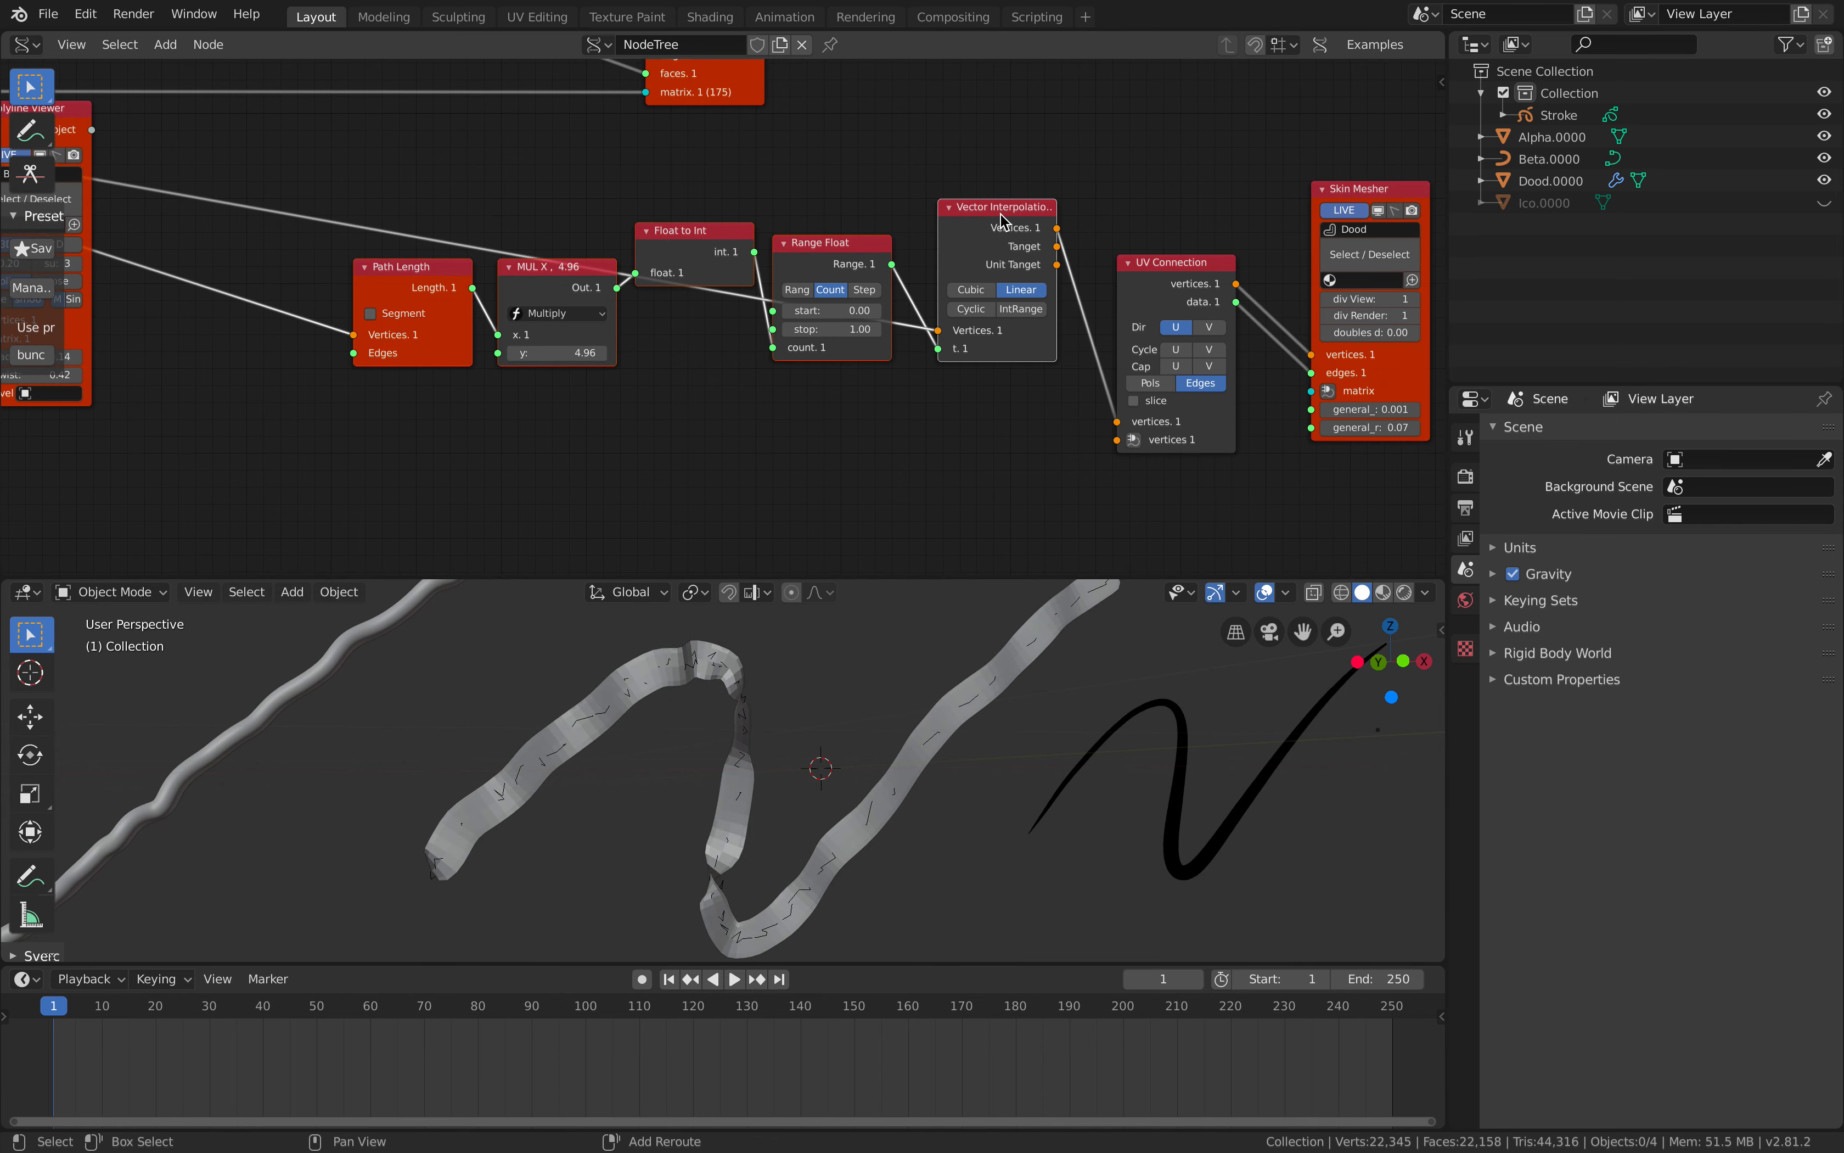
scroll(1166, 269, down, 3)
middle_drag(1166, 269, 1003, 270)
scroll(797, 308, up, 1)
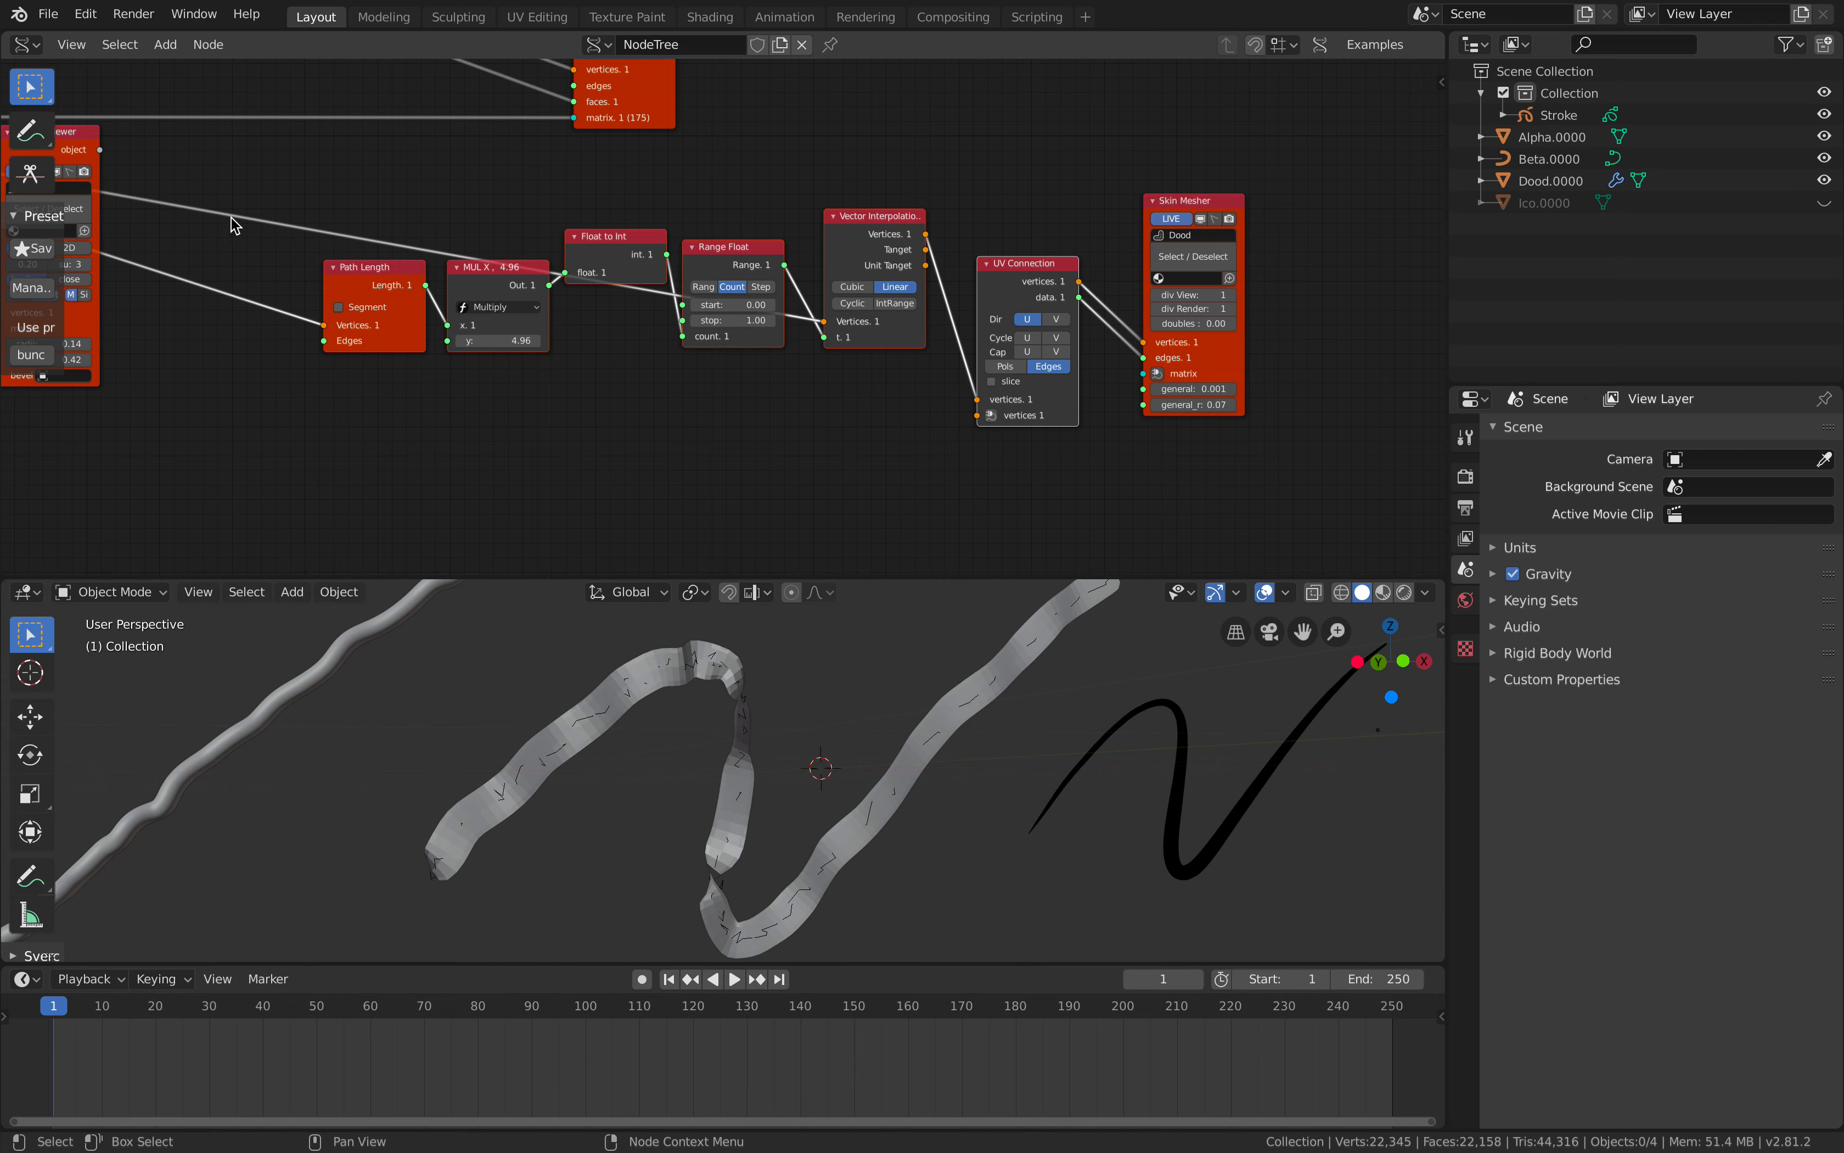
click(195, 50)
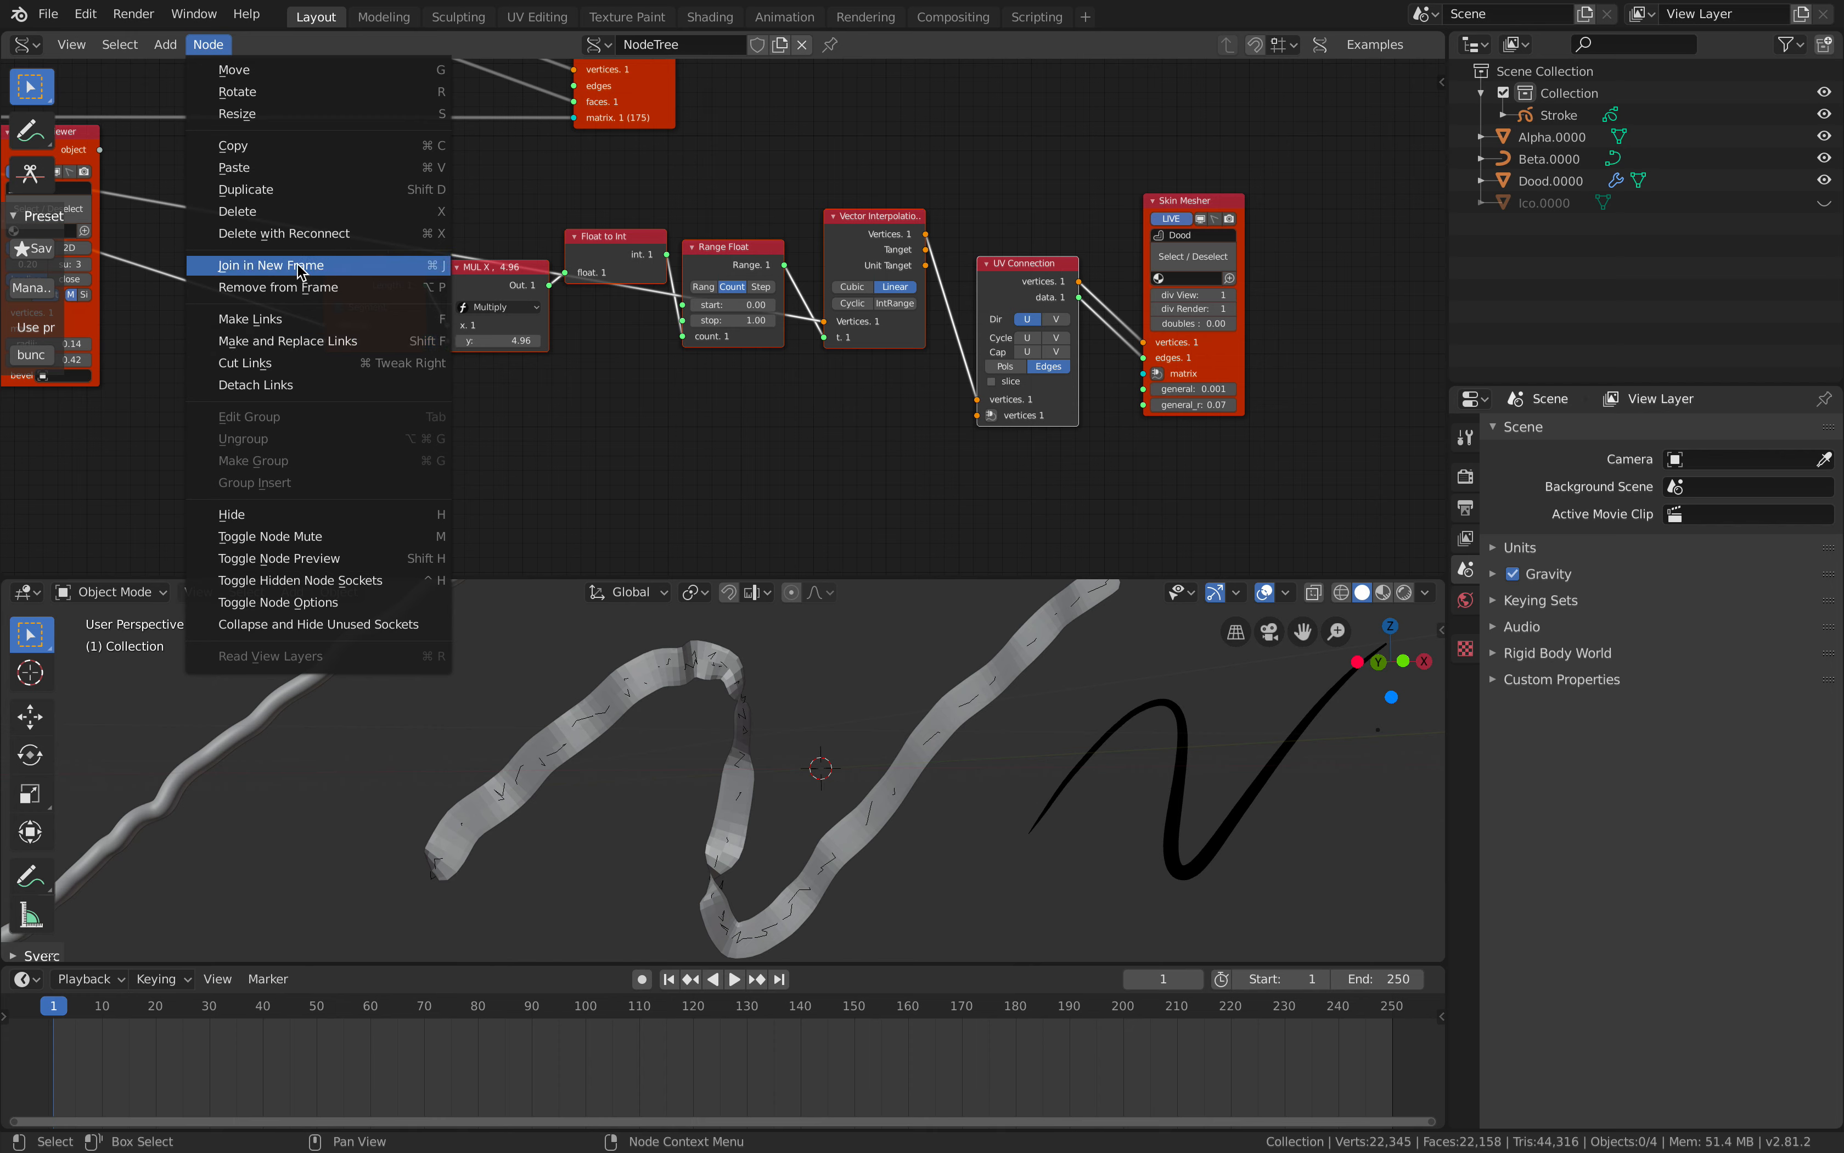
click(286, 267)
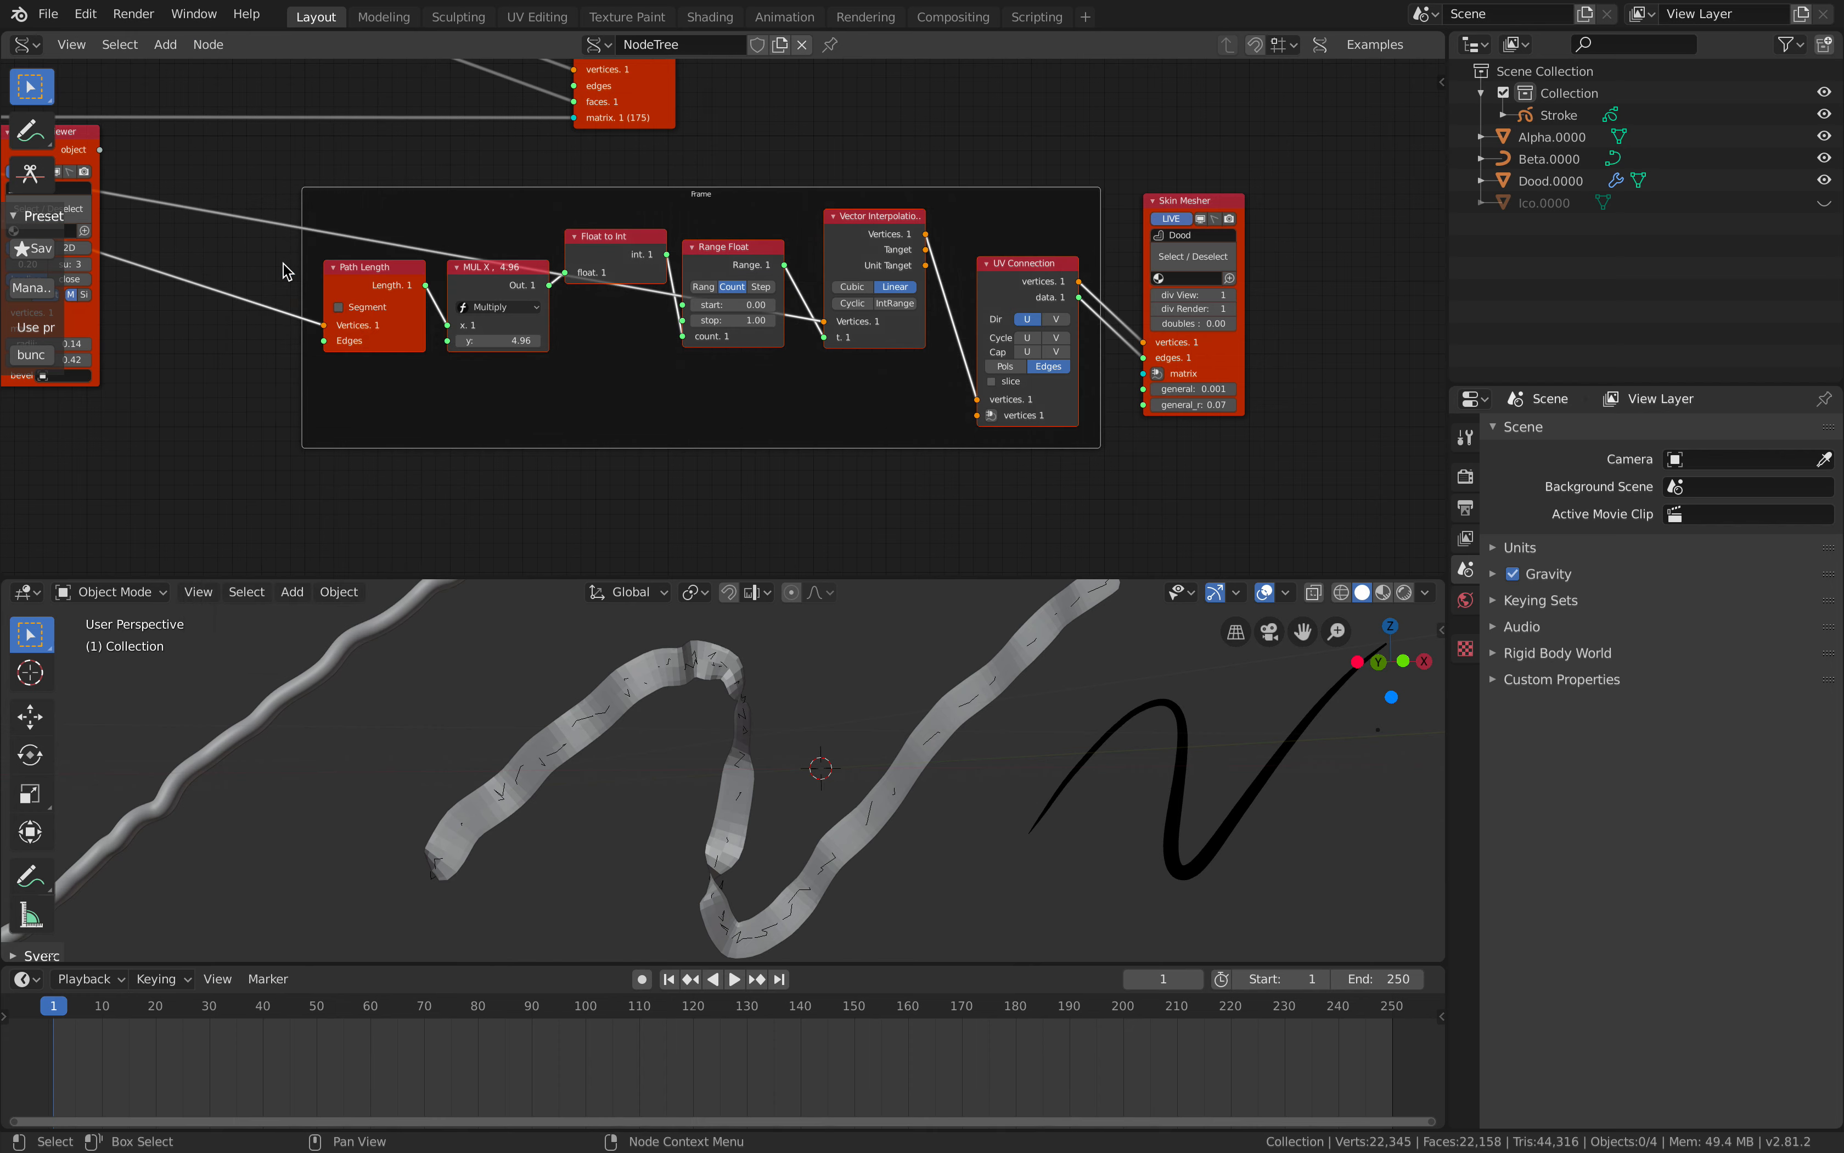
Move the new frame with its nodes slightly lower and reposition the Skin Mesher node beside it.
mouse_move(709, 202)
mouse_down()
mouse_move(680, 227)
mouse_move(697, 238)
mouse_up()
drag(1146, 240, 1118, 254)
scroll(1097, 265, up, 2)
scroll(843, 238, down, 1)
middle_drag(722, 240, 737, 229)
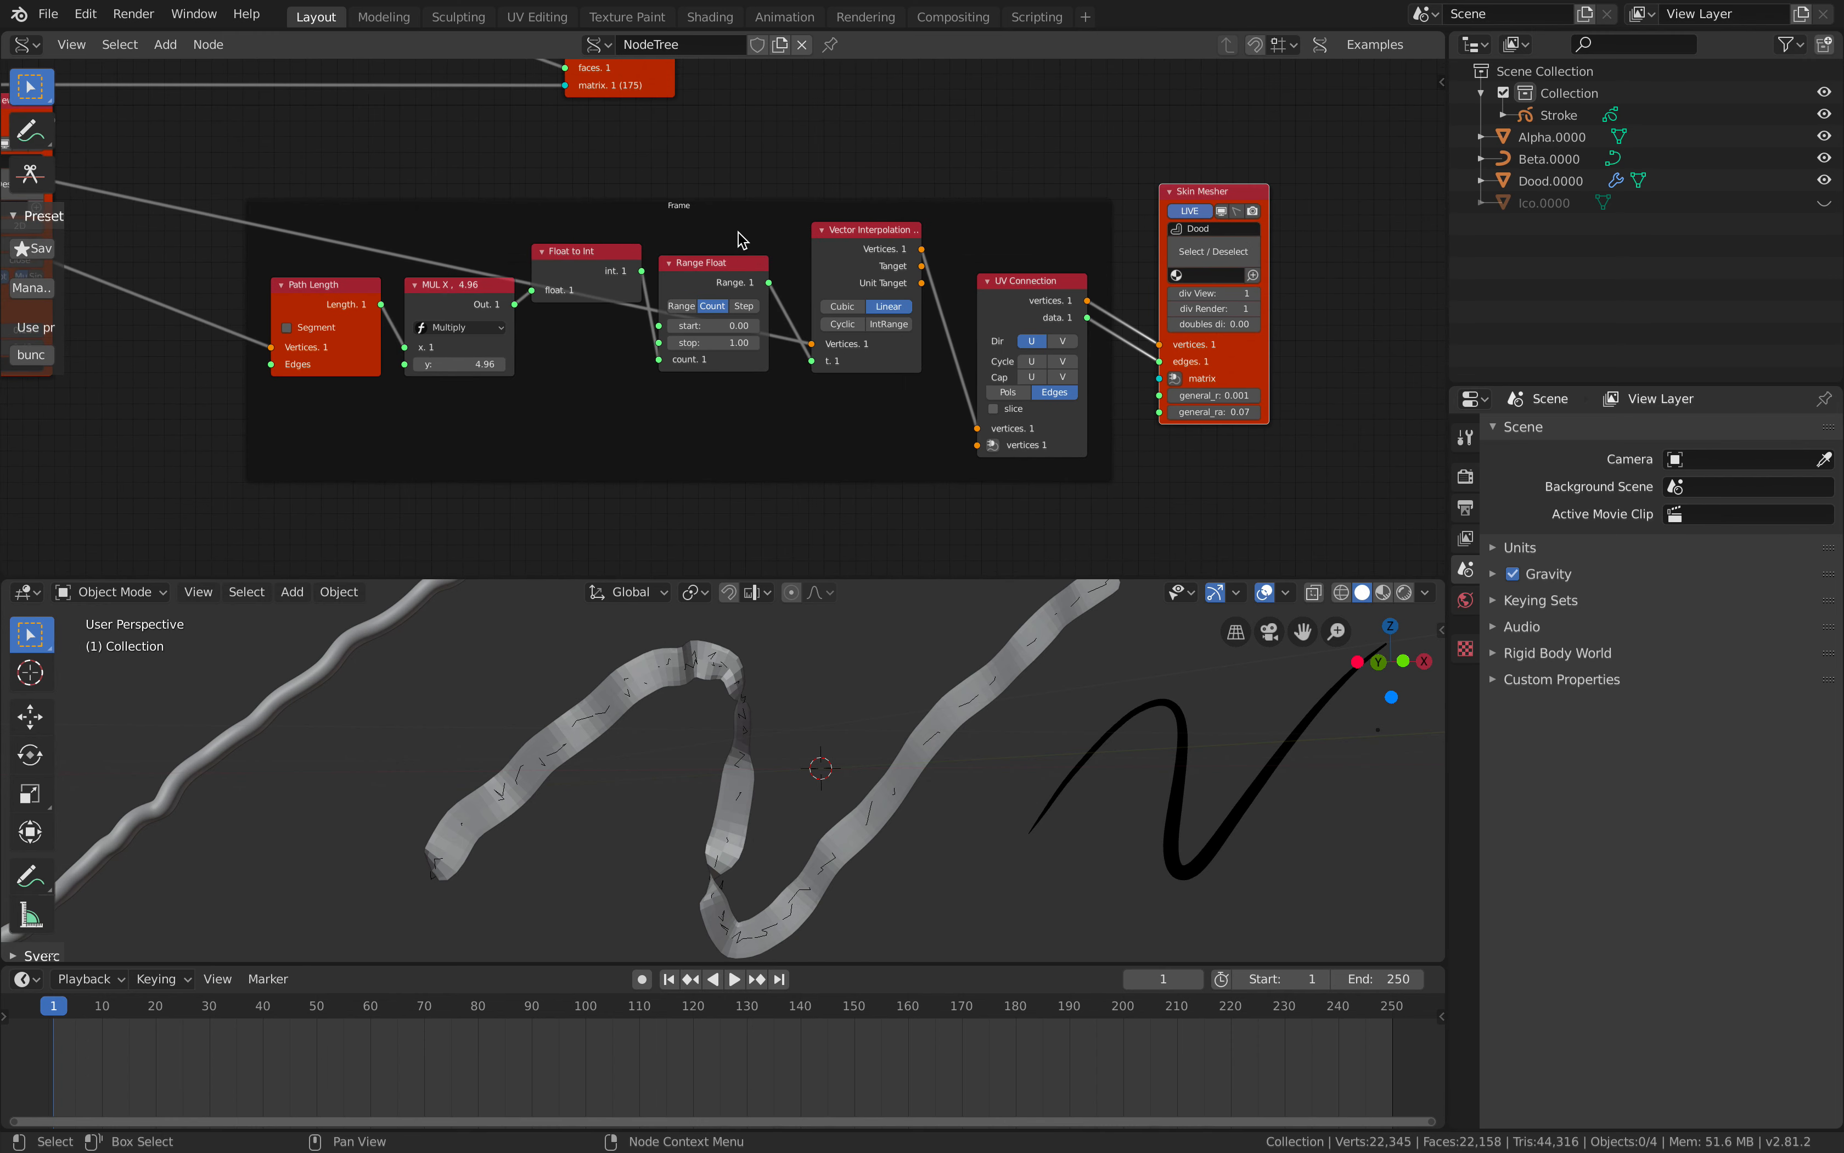
scroll(724, 187, up, 2)
scroll(884, 180, down, 2)
middle_drag(1000, 151, 888, 173)
key(shift+a)
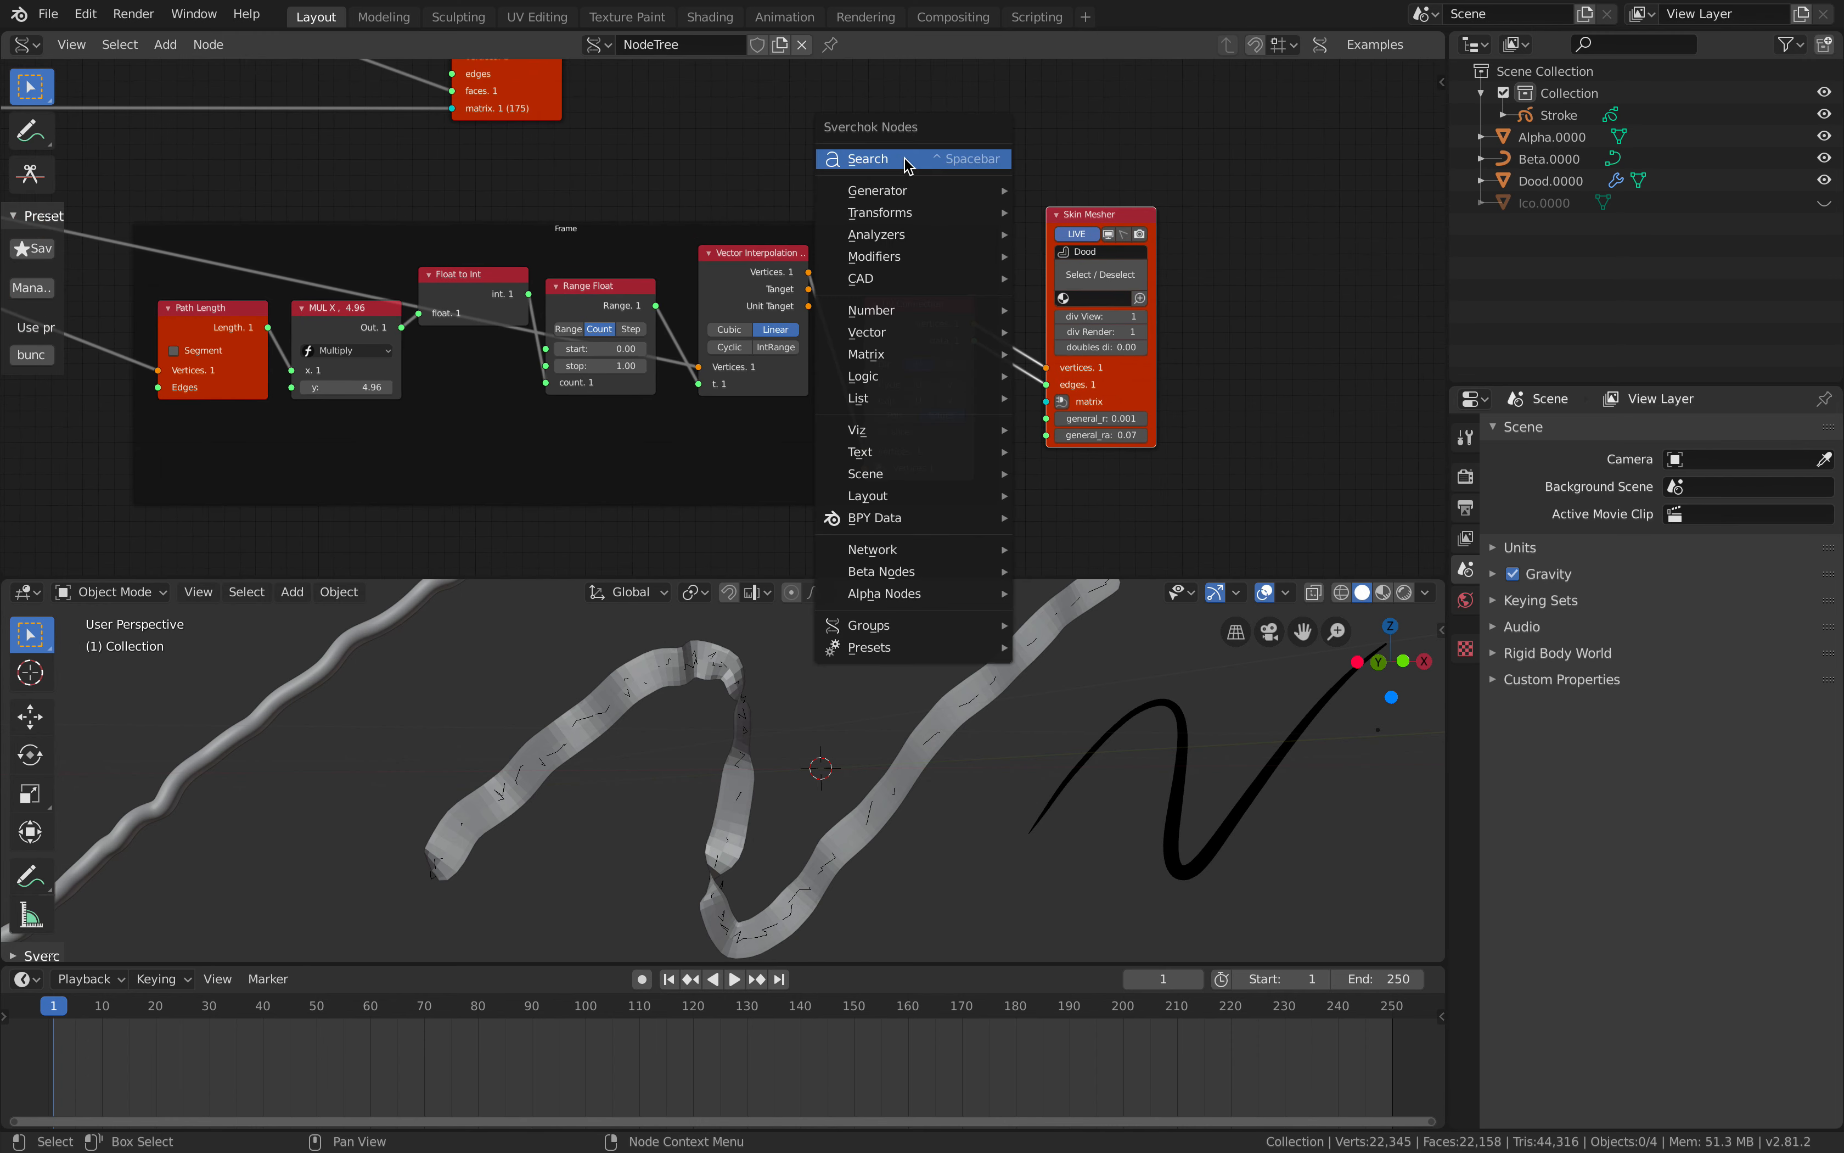
click(880, 169)
text(gp)
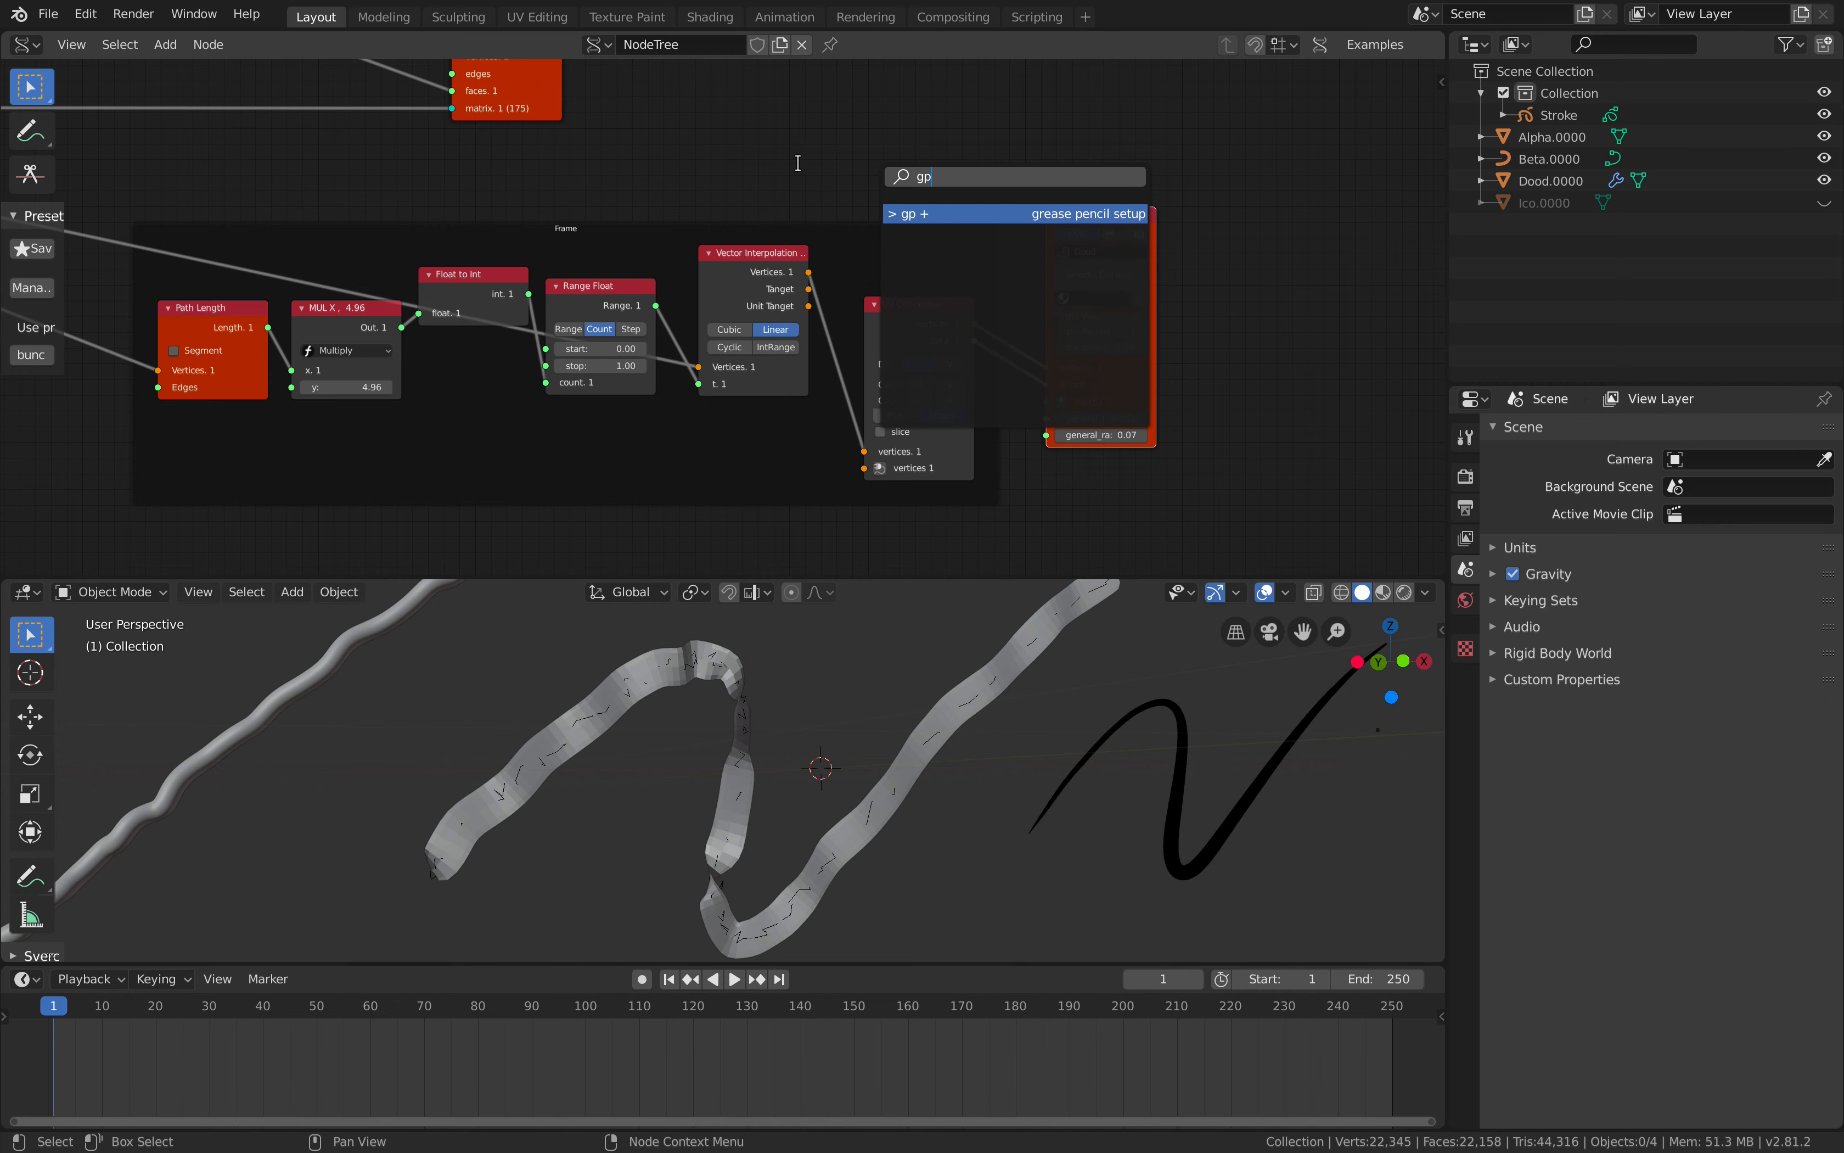
key(Escape)
Shift the Skin Mesher away from the frame and set its two general radius values to 0.009 and 0.06.
scroll(888, 163, down, 3)
middle_drag(892, 163, 861, 194)
scroll(870, 339, up, 5)
middle_drag(871, 339, 1056, 250)
drag(1300, 275, 1344, 284)
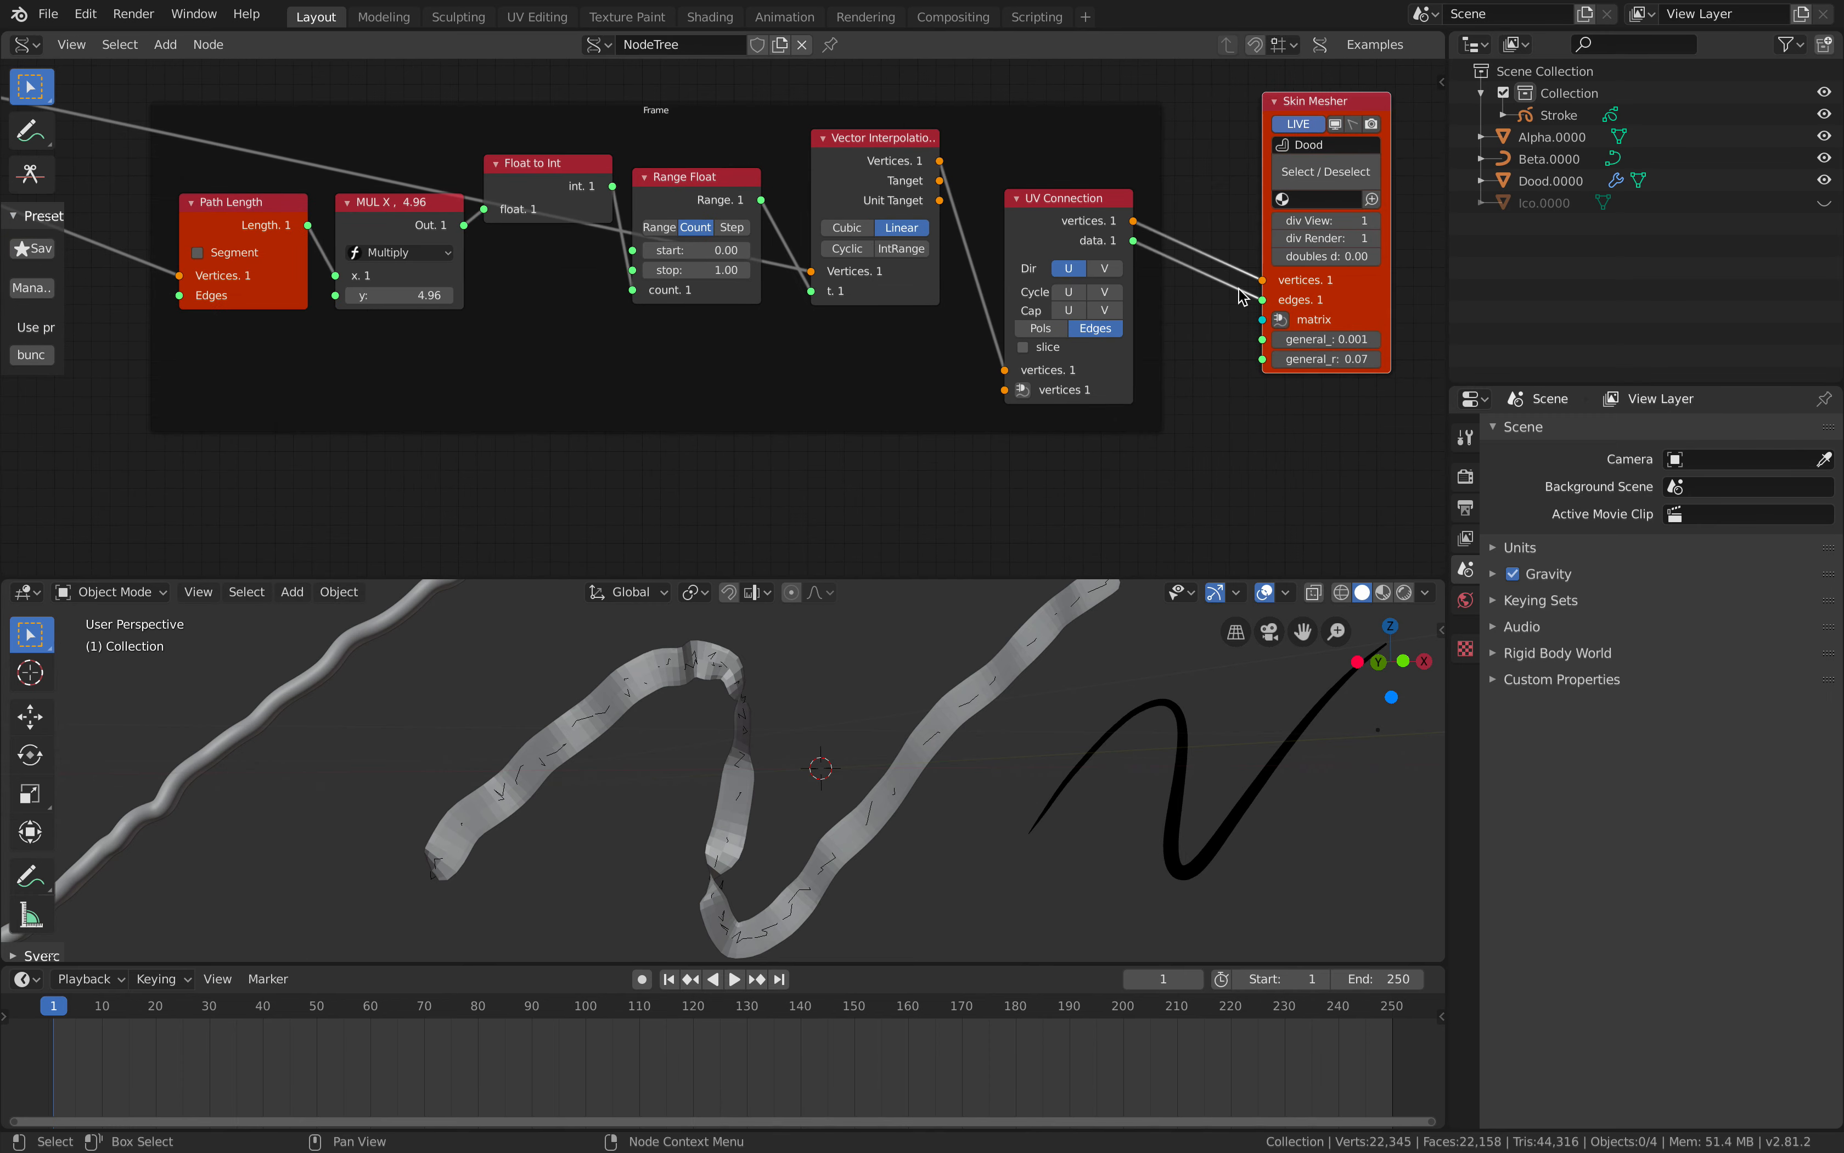
middle_drag(1242, 297, 1185, 284)
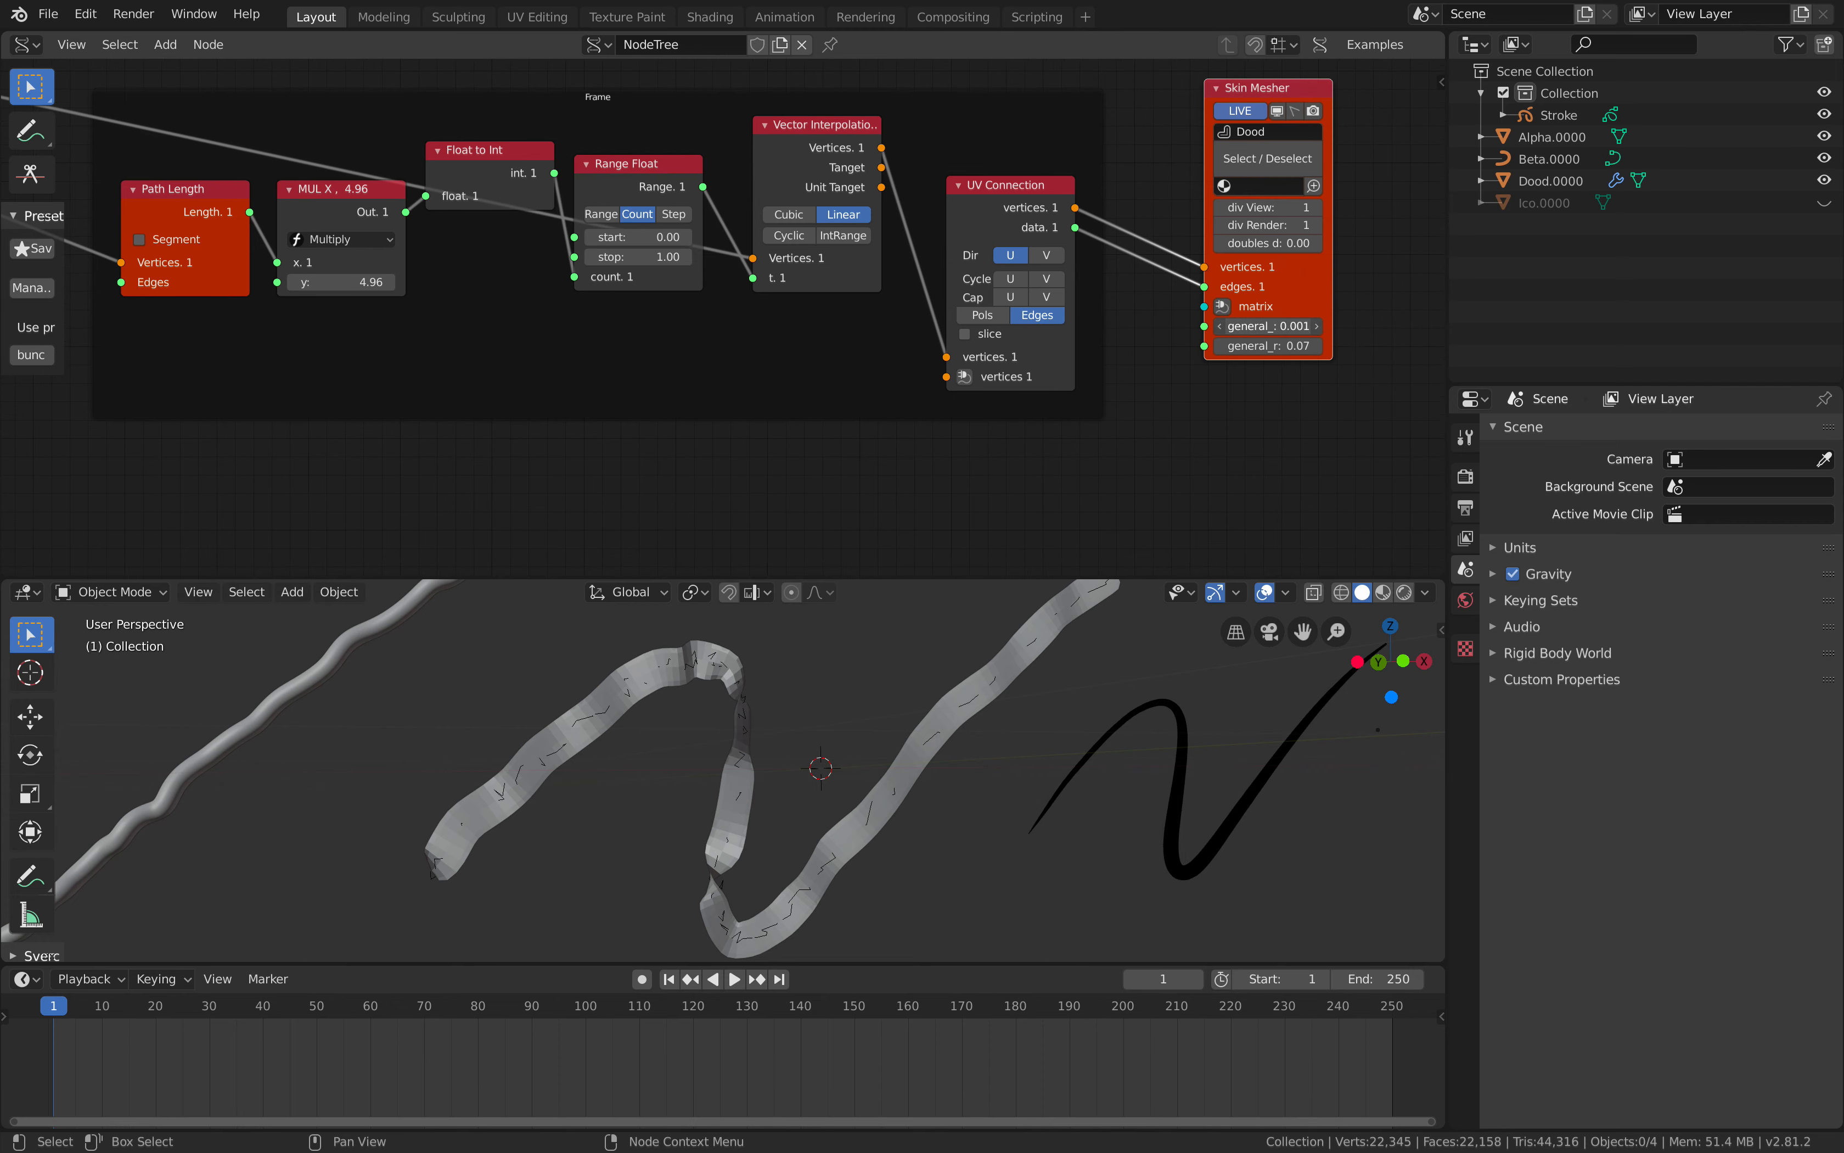
mouse_move(1268, 326)
mouse_down()
mouse_move(1288, 326)
mouse_move(1266, 346)
mouse_up()
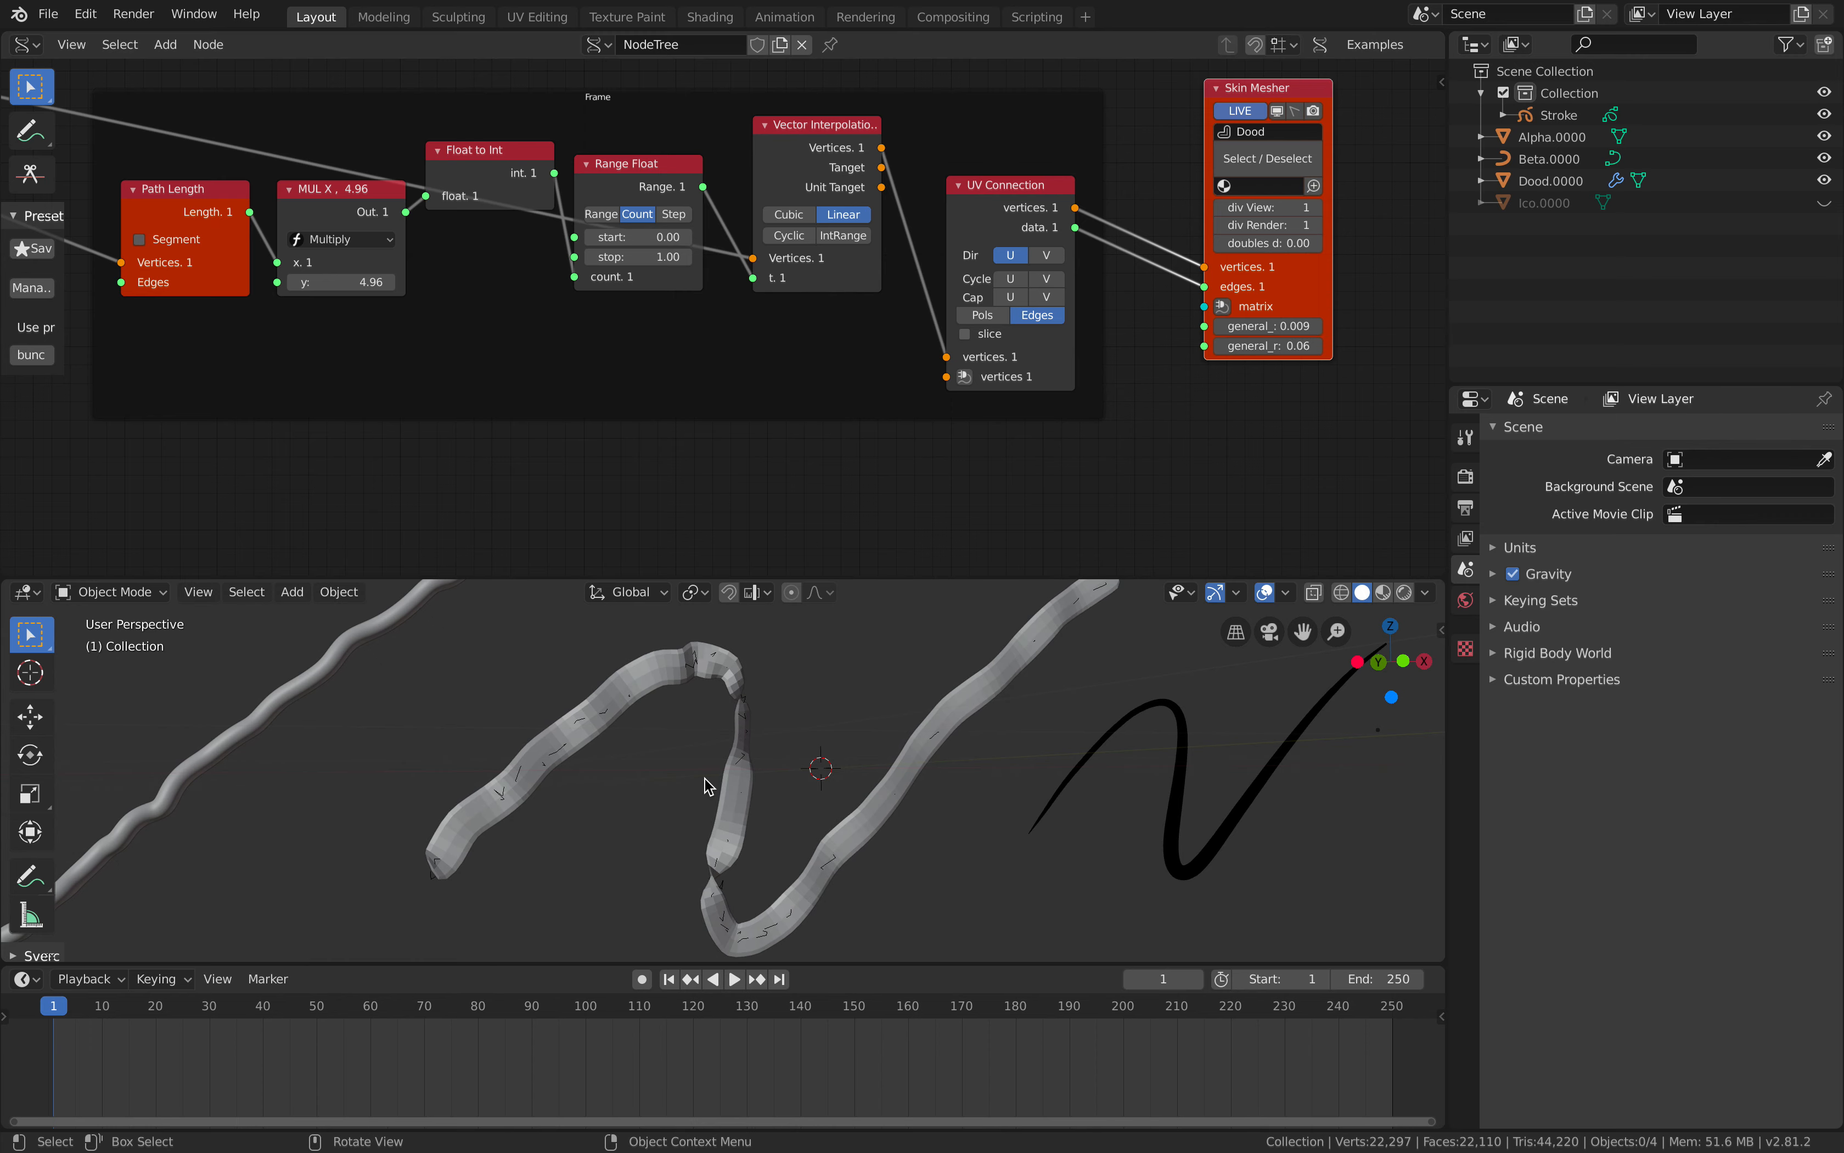
Save the file, select the Beta.0000 curve, and inspect the generated strokes from several angles in the 3D view.
mouse_move(708, 785)
middle_down()
mouse_move(1041, 741)
mouse_move(472, 786)
mouse_move(727, 746)
mouse_move(665, 764)
middle_up()
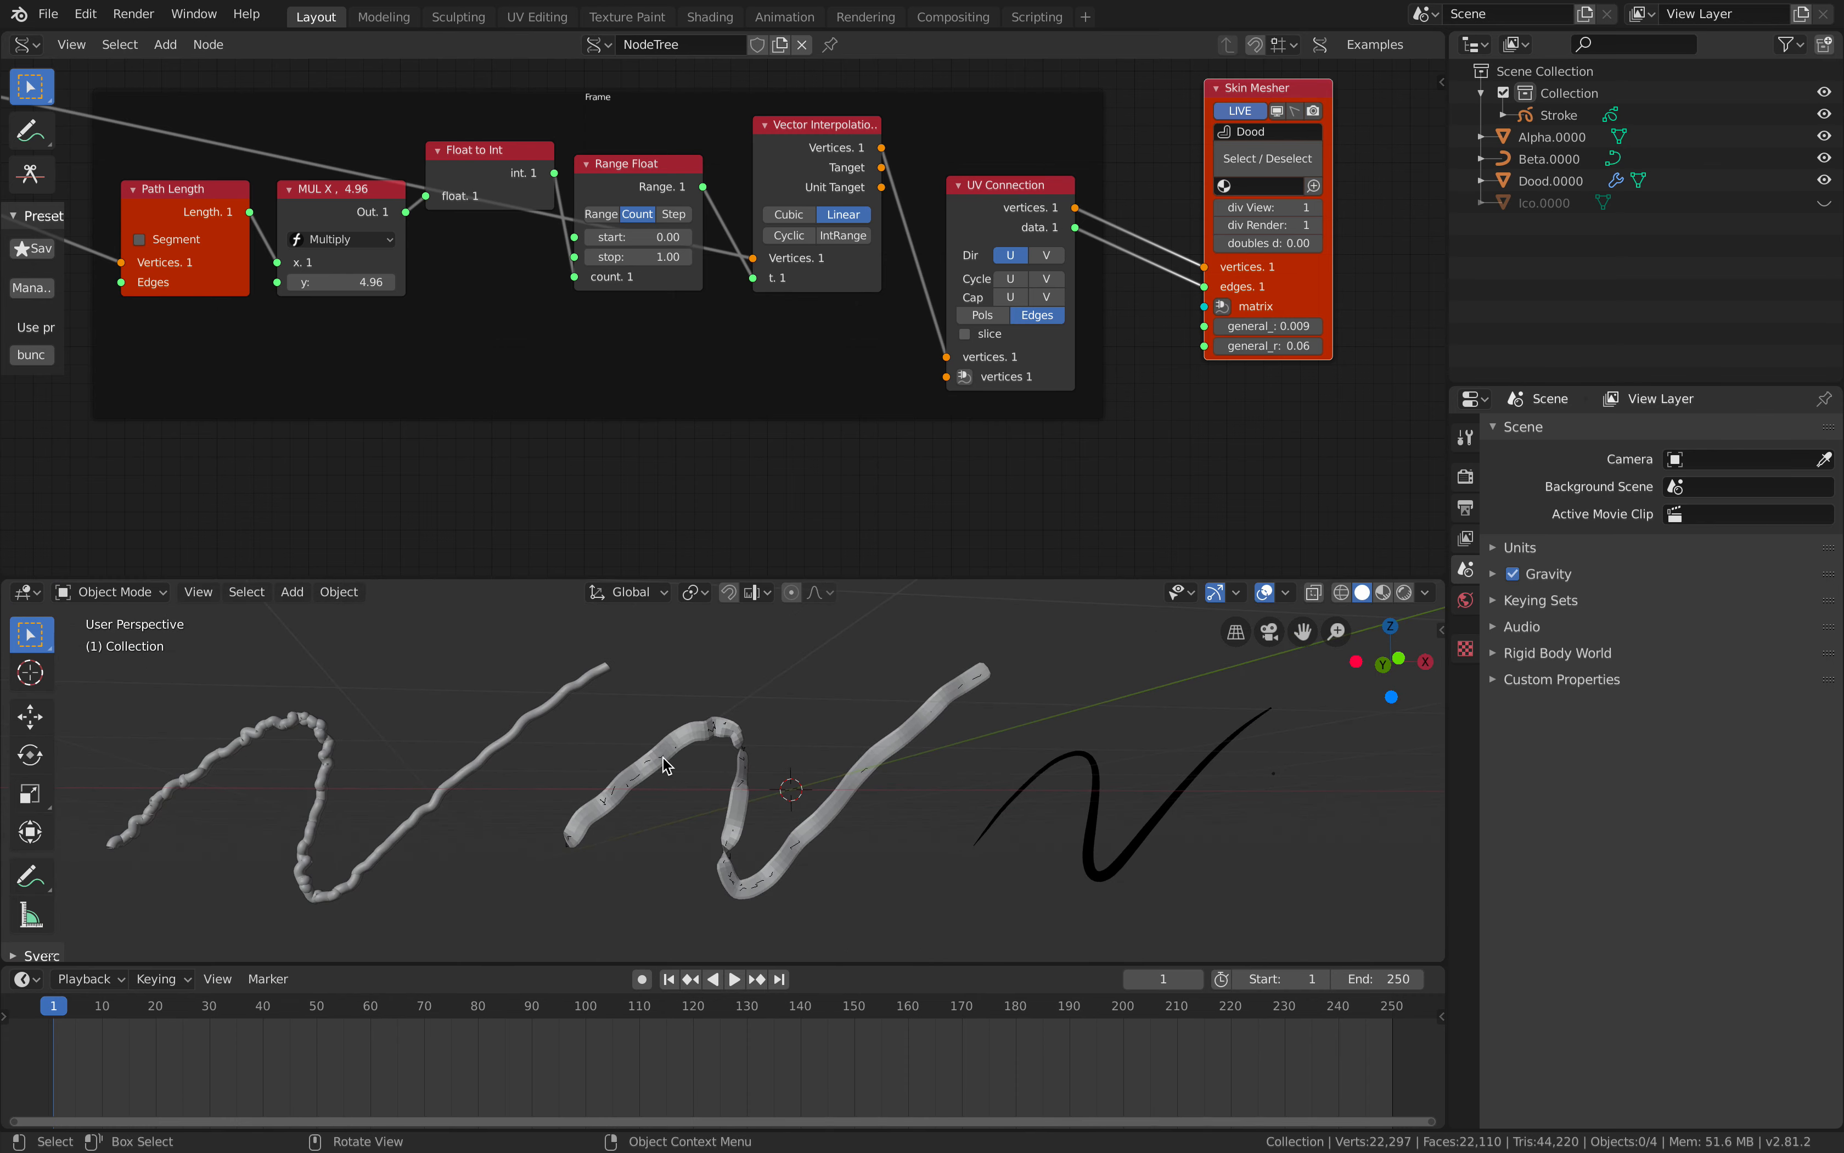
key(ctrl+s)
click(546, 704)
mouse_move(547, 703)
middle_down()
mouse_move(1077, 782)
mouse_move(1056, 812)
middle_up()
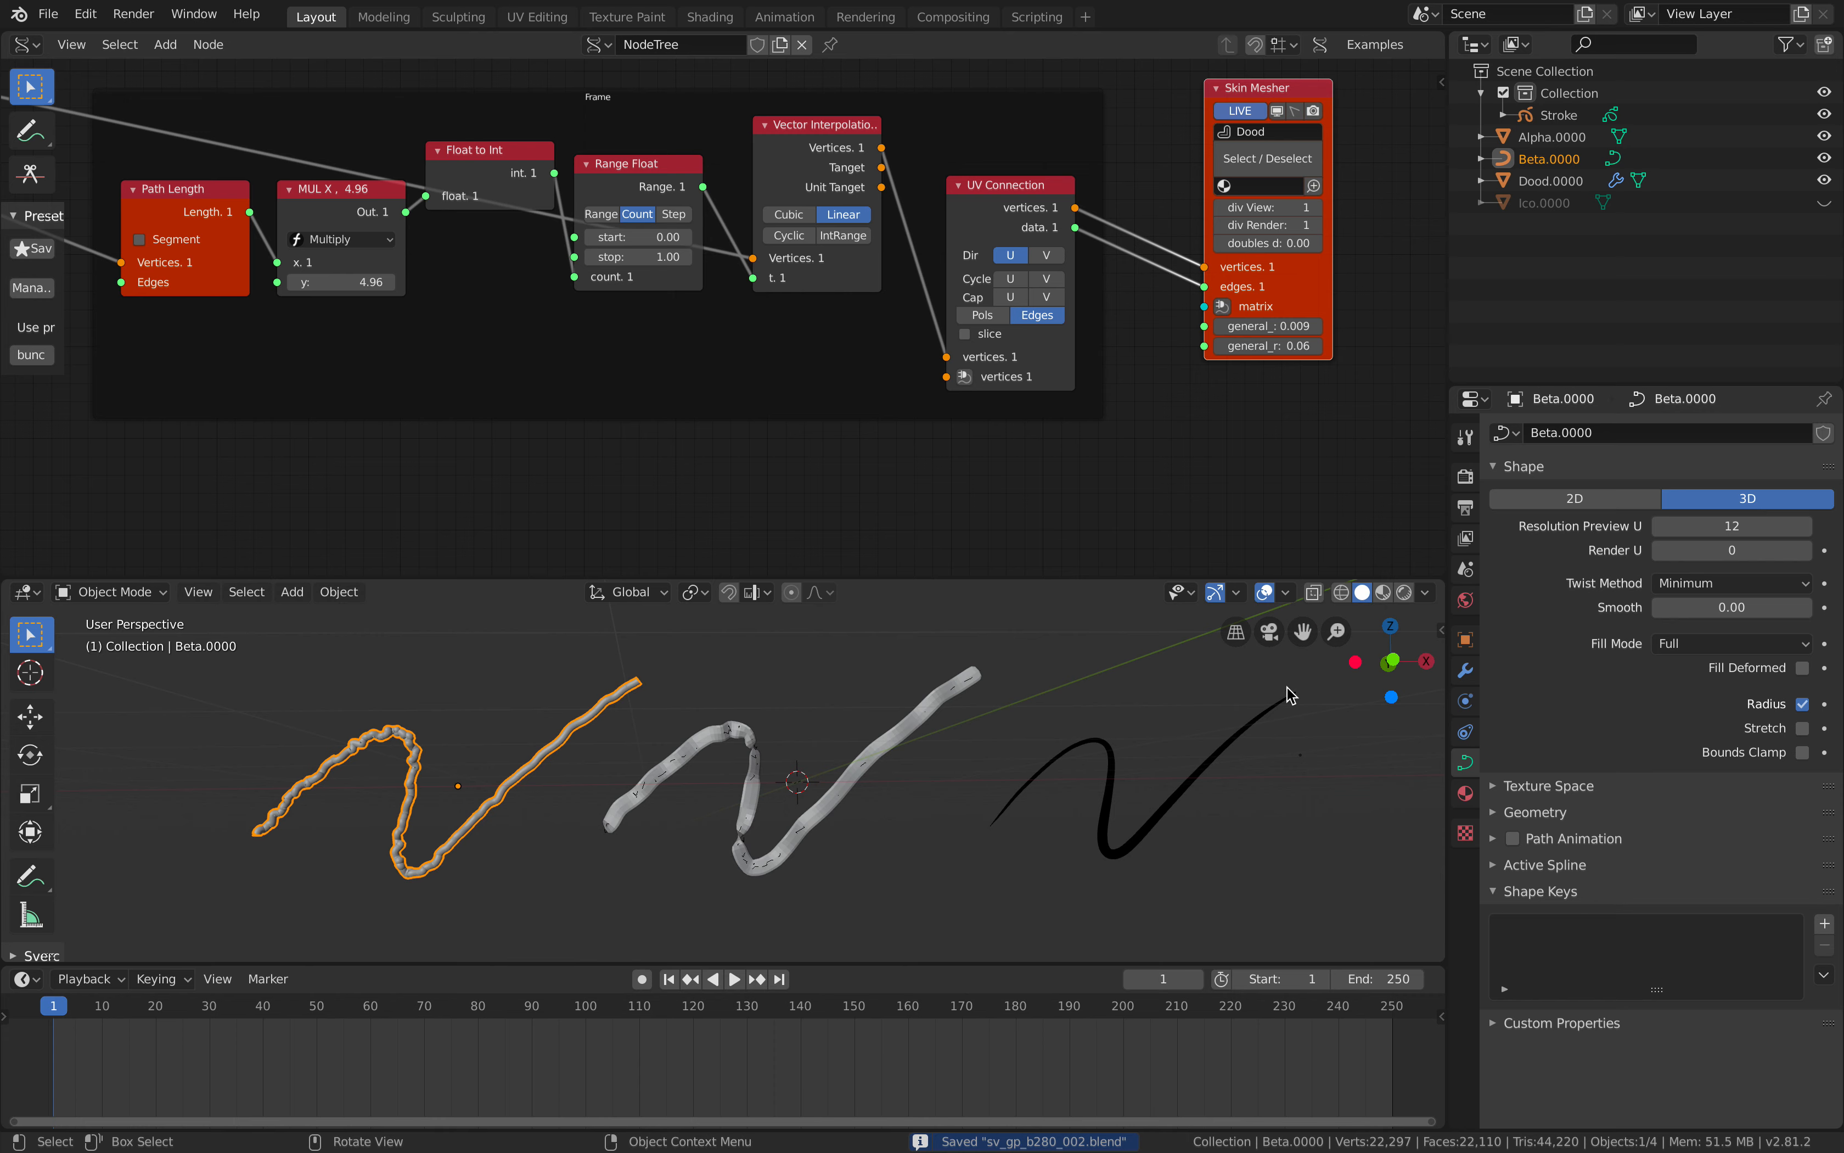
middle_drag(1288, 693, 1037, 705)
middle_drag(567, 765, 1247, 764)
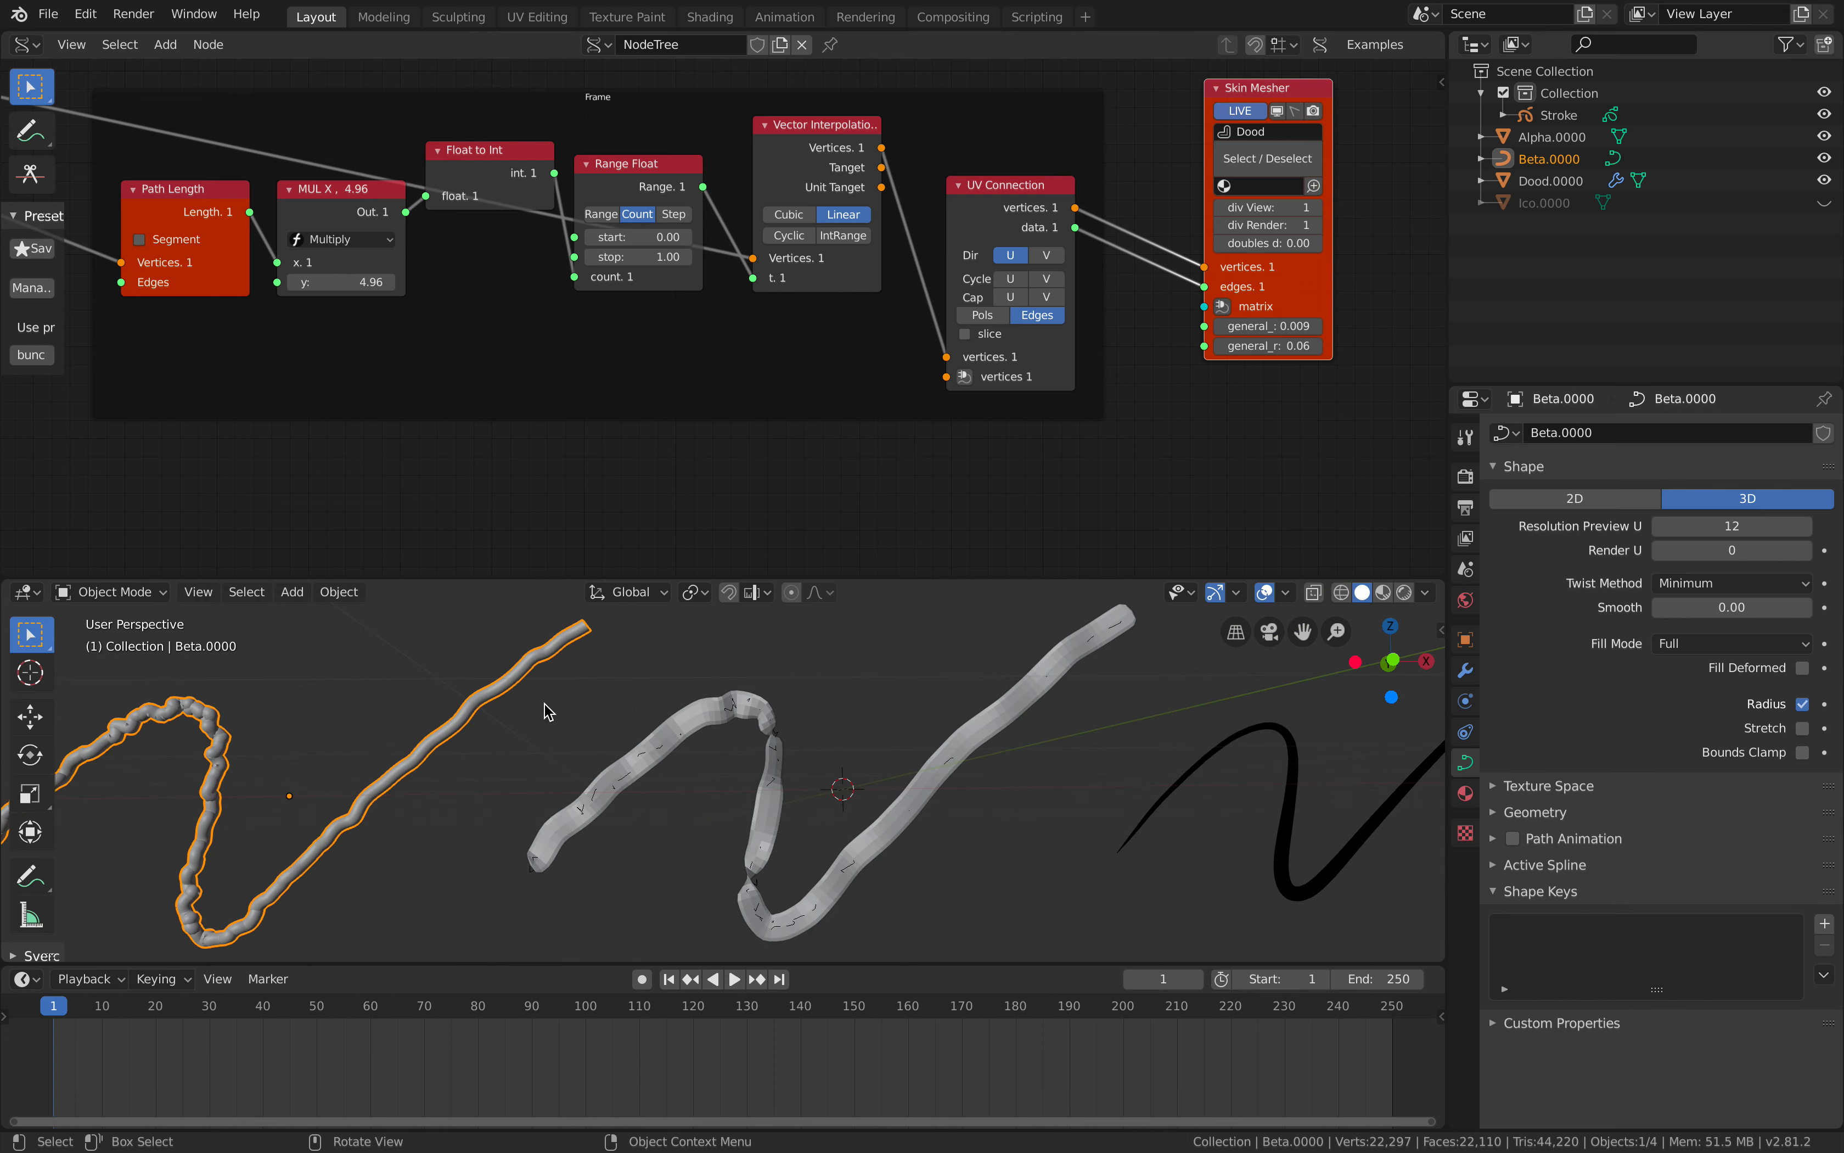
Select the Dood.0000 mesh in the 3D view and move the Skin Mesher node slightly down and away from the frame.
middle_drag(544, 704, 393, 794)
click(683, 753)
middle_drag(682, 752, 649, 768)
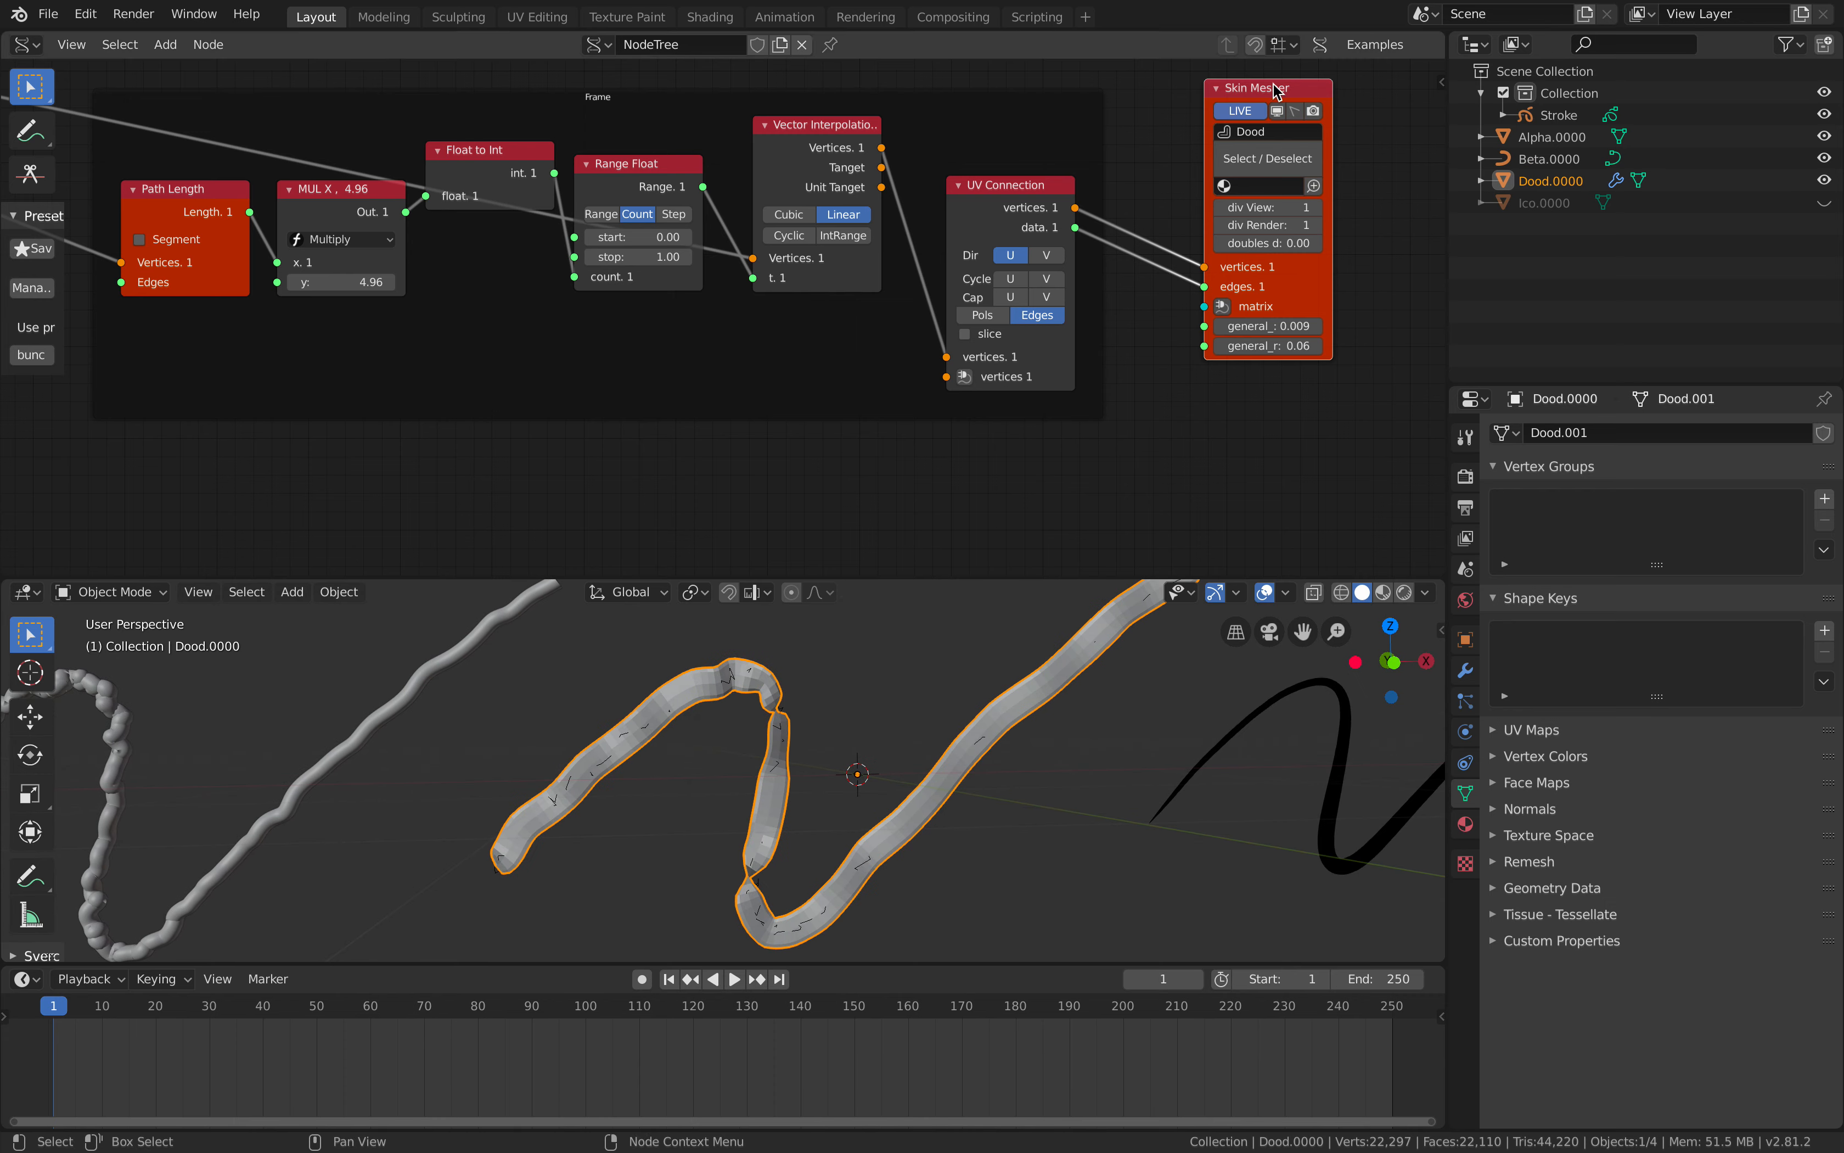
drag(1268, 99, 1295, 143)
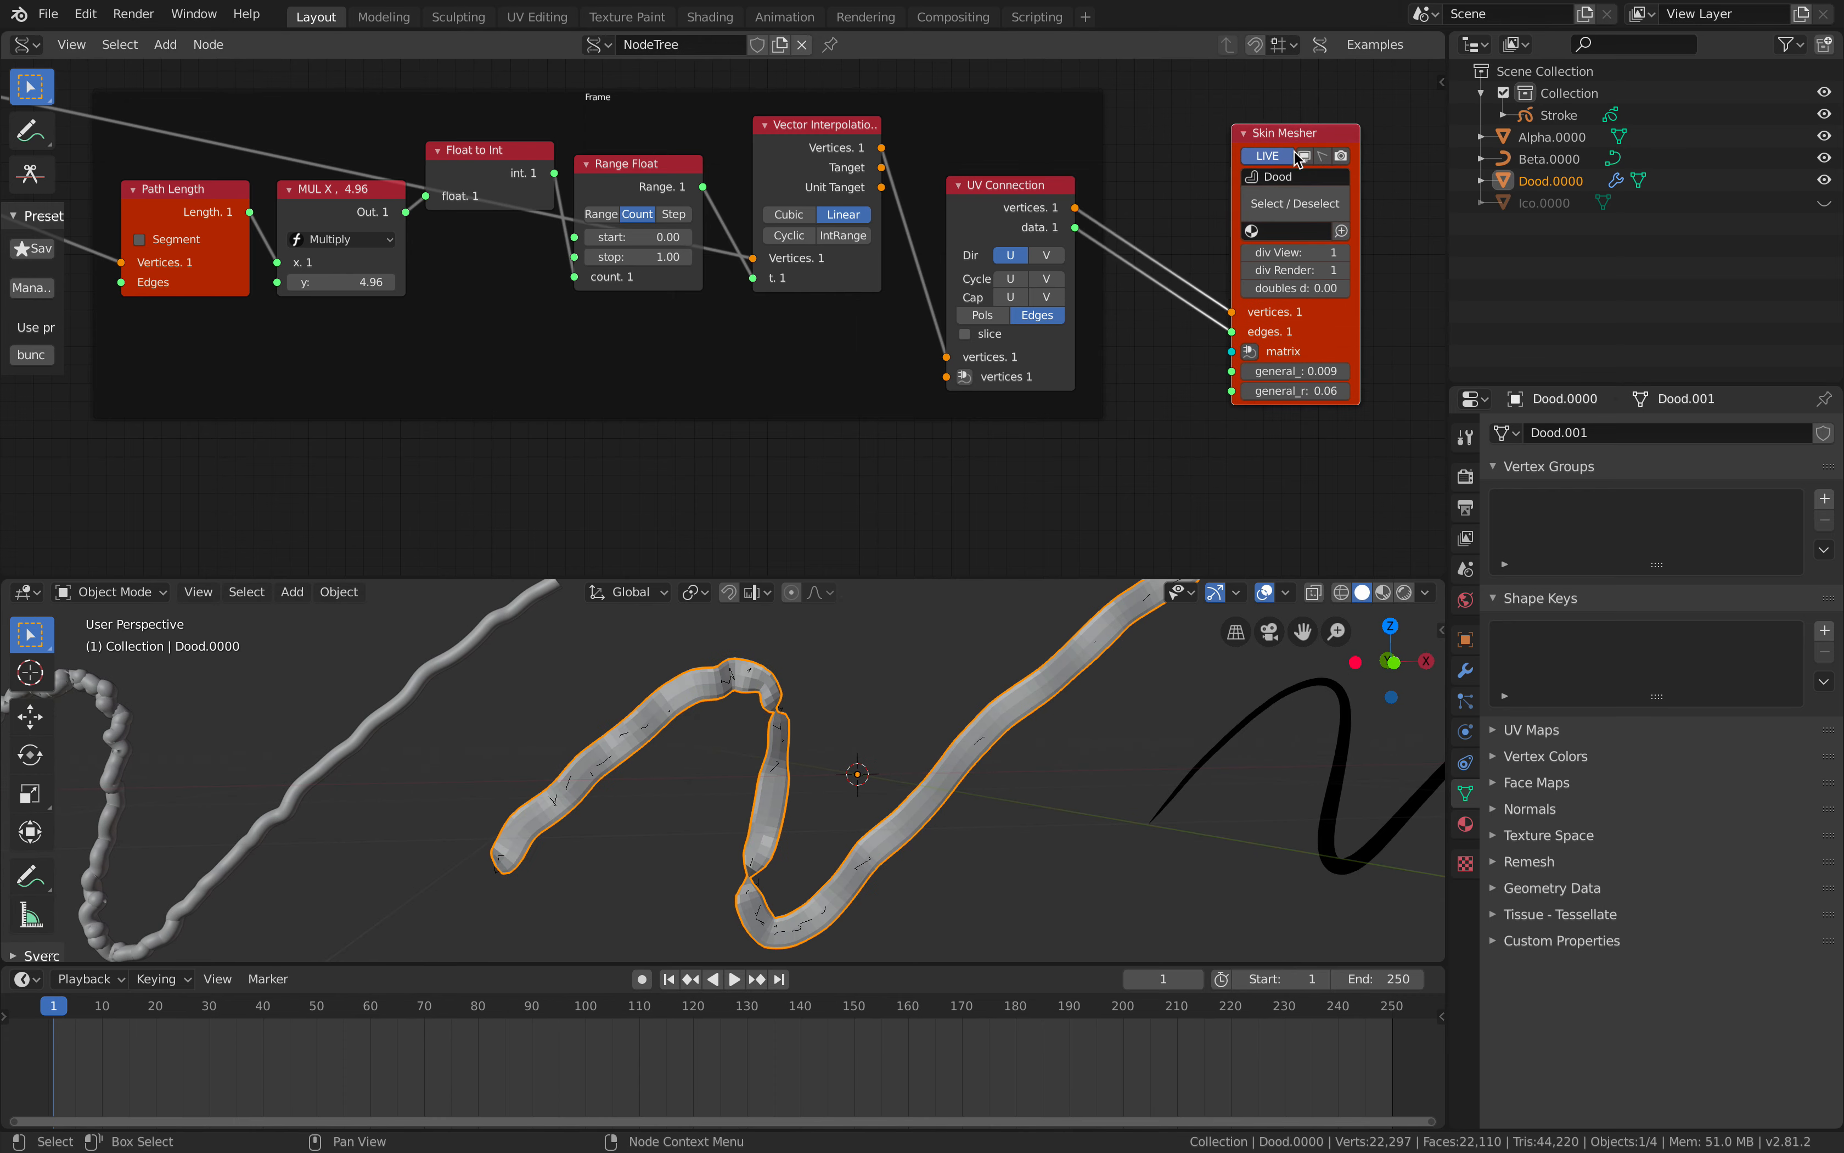
Set the y factor of the Multiply node after Path Length to 5.20.
middle_drag(881, 275, 1076, 283)
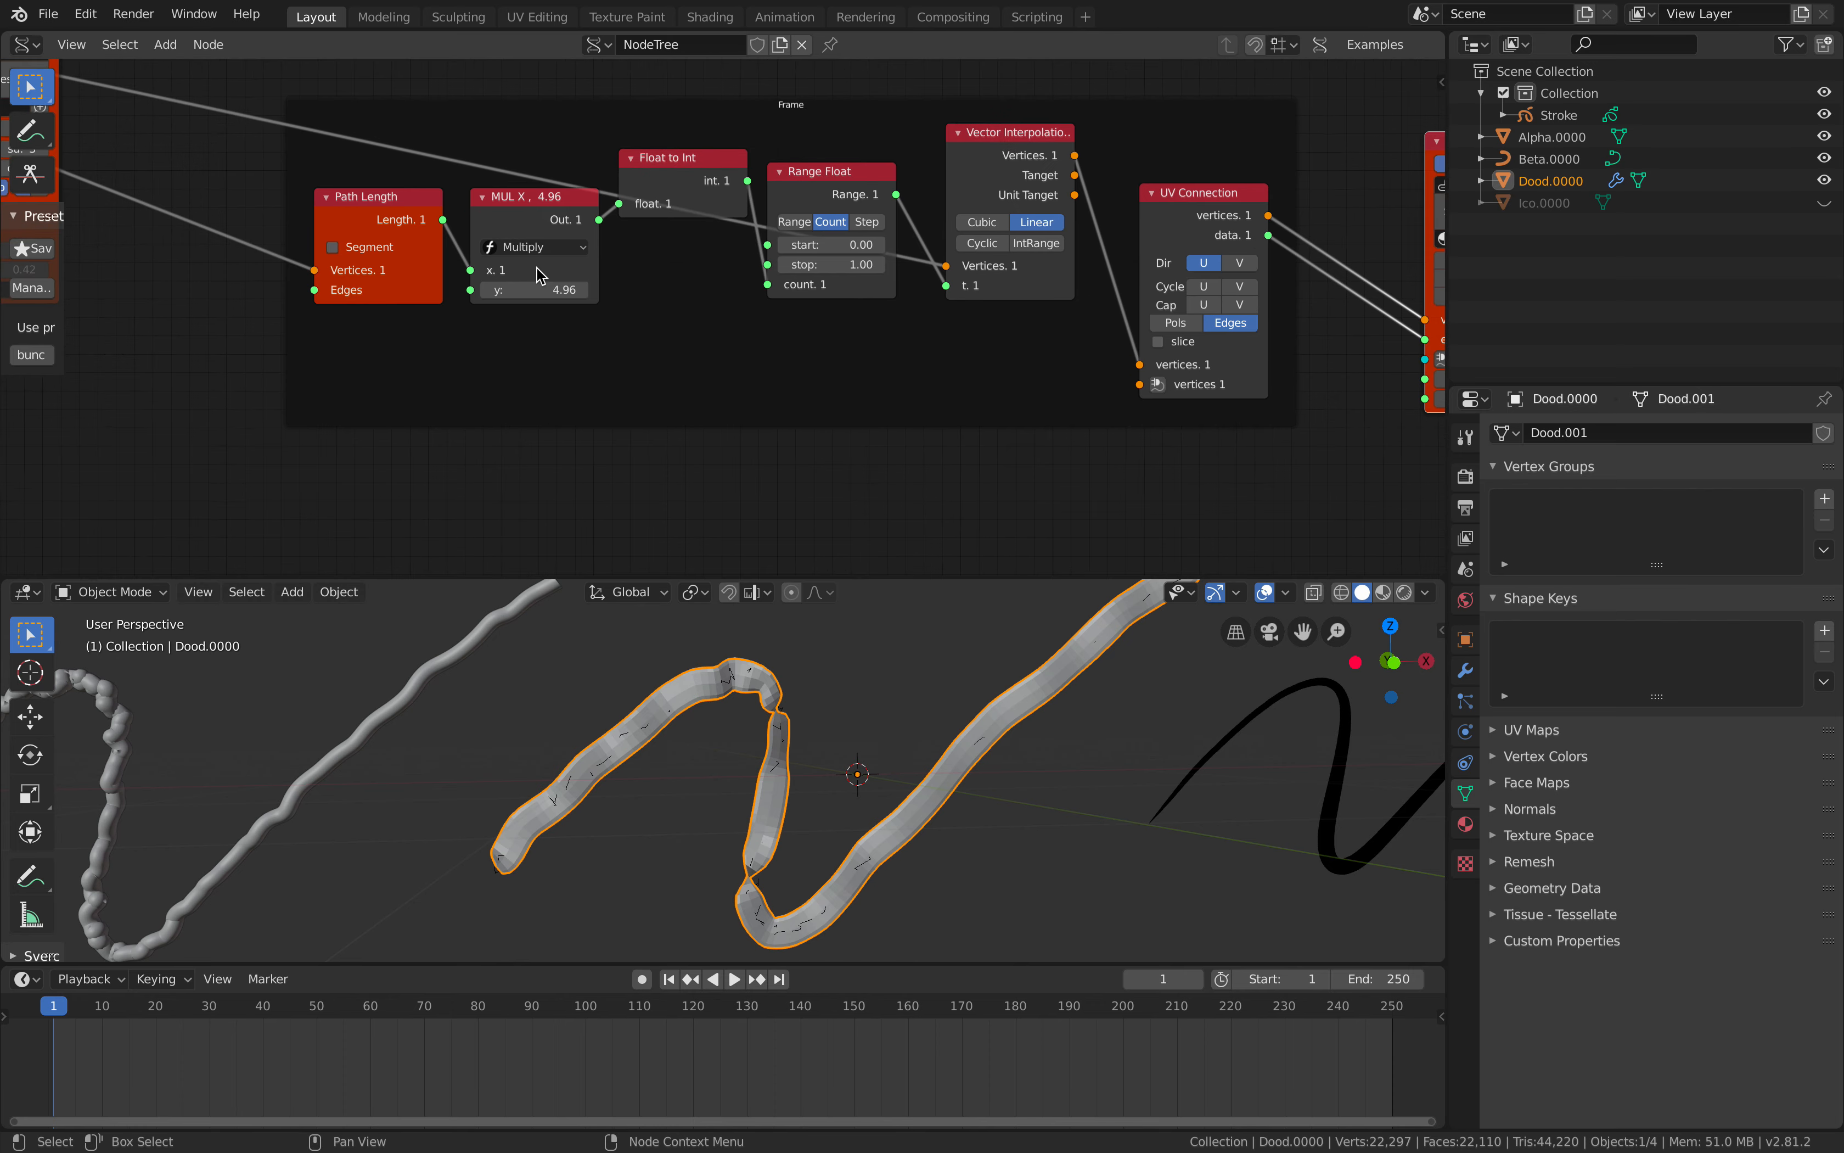
mouse_move(535, 290)
mouse_down()
mouse_move(594, 290)
mouse_move(541, 290)
mouse_up()
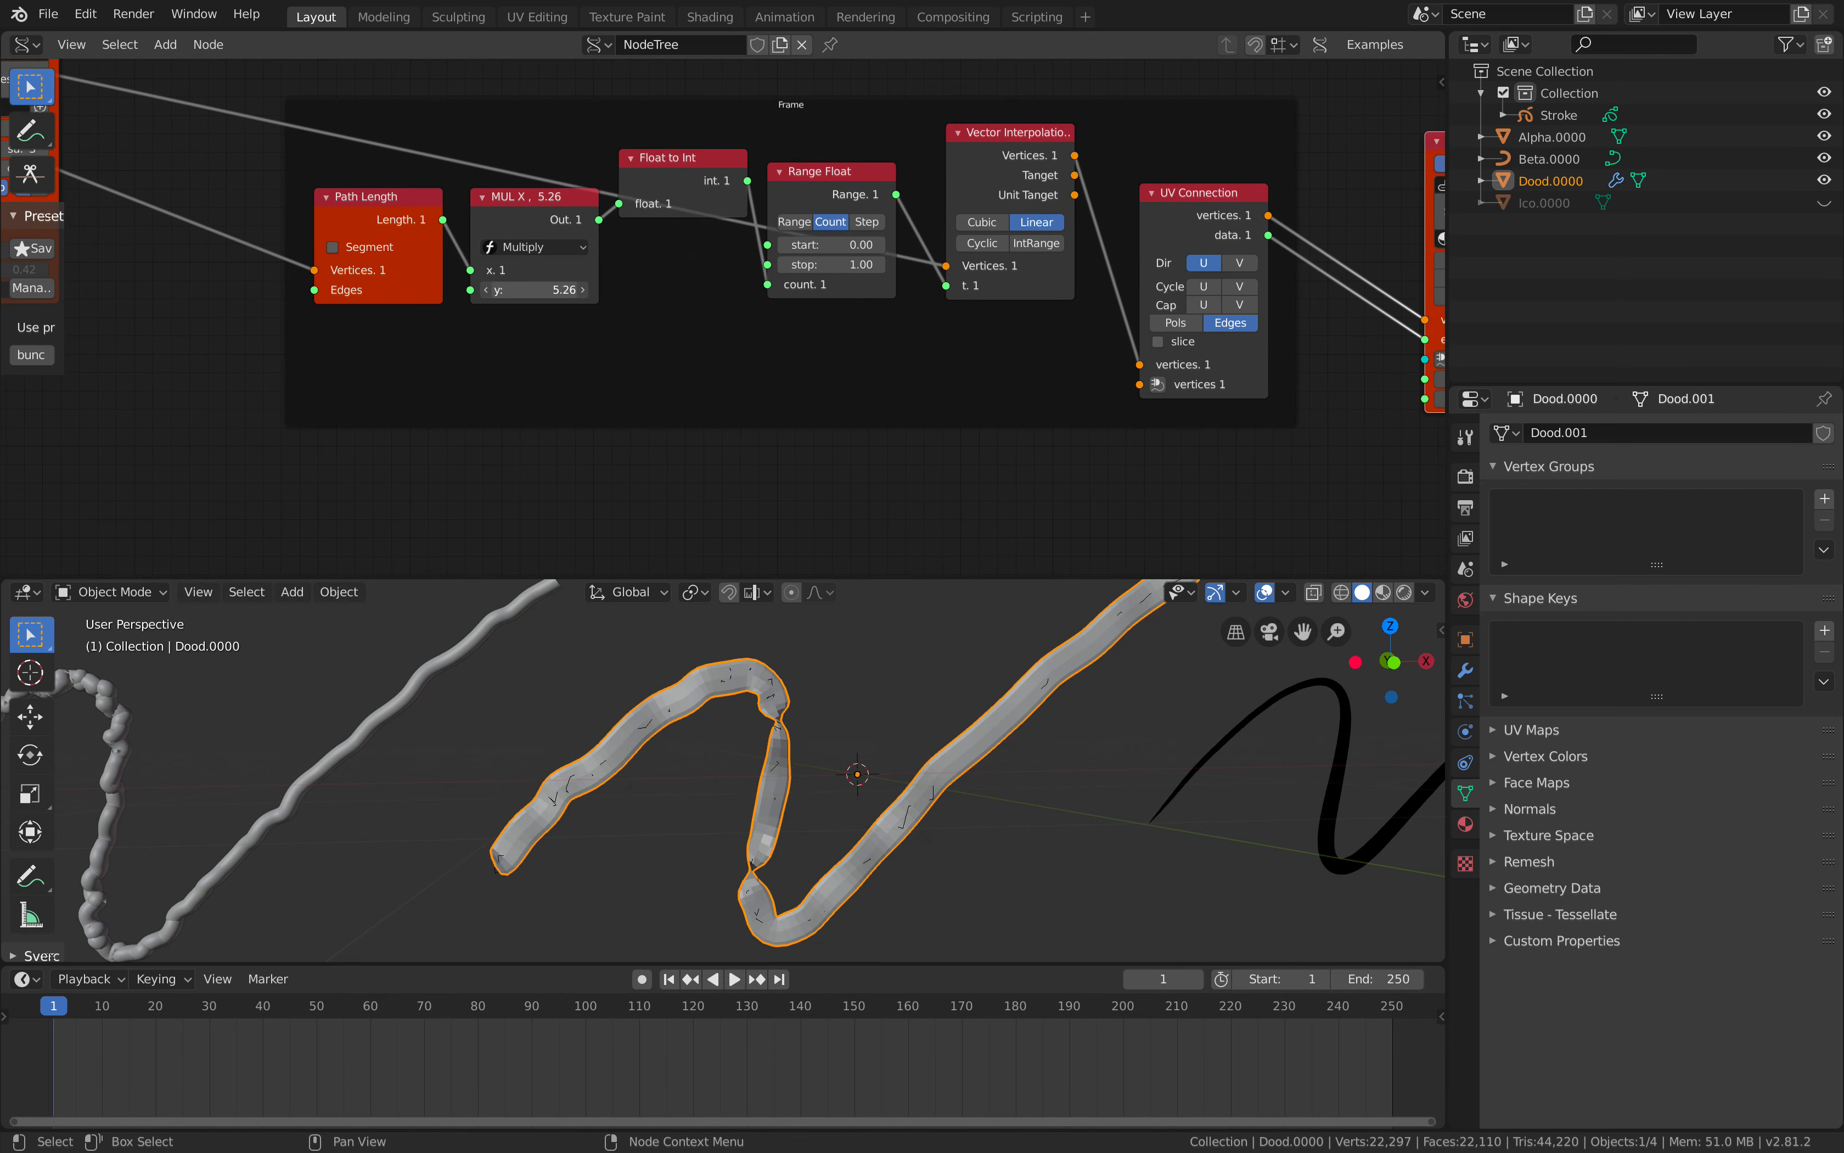
middle_drag(917, 394, 844, 404)
middle_drag(937, 715, 920, 723)
scroll(922, 724, down, 3)
scroll(972, 470, down, 9)
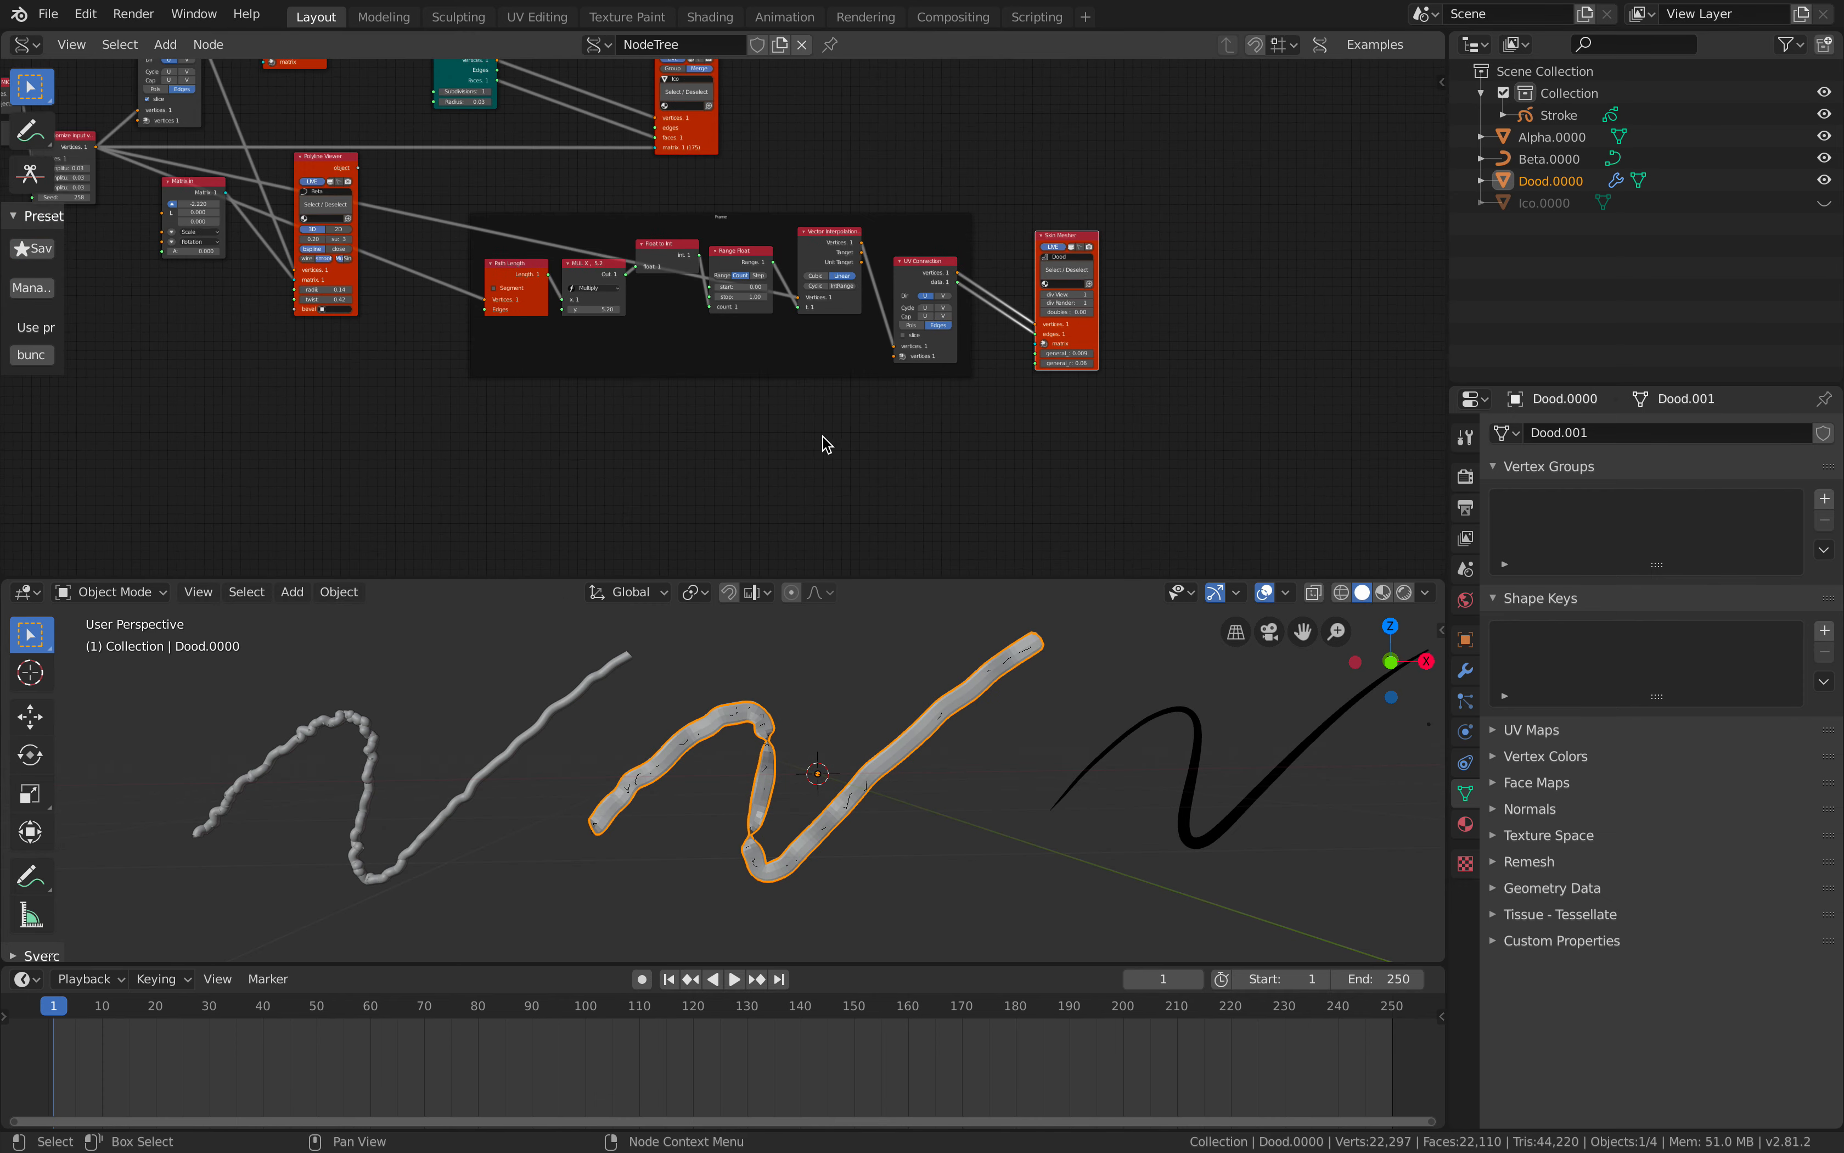
Move the data, layers['Lines'] and frames[0] Object ID Set nodes closer together behind the Object ID Selector.
middle_drag(280, 281, 667, 351)
middle_drag(187, 328, 864, 352)
scroll(671, 293, up, 4)
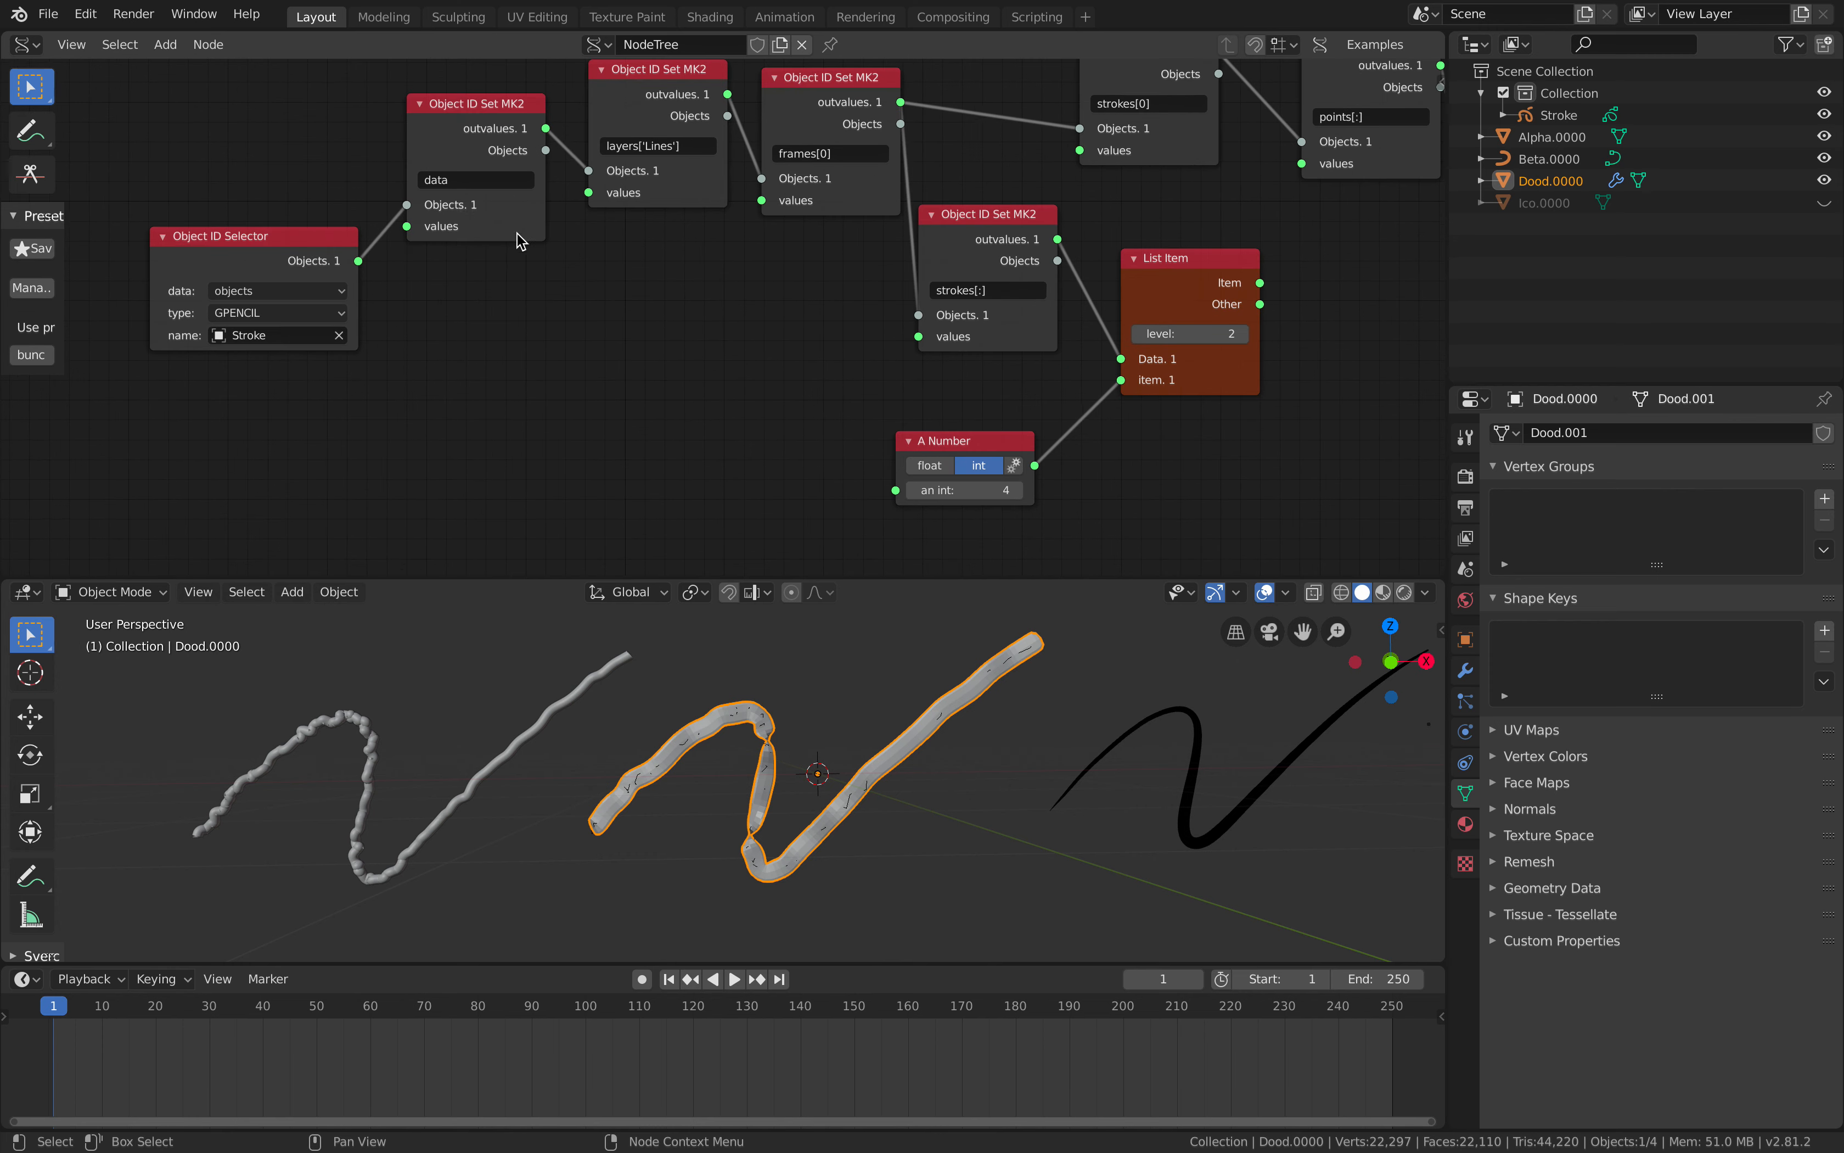
drag(467, 108, 439, 120)
middle_drag(641, 88, 556, 151)
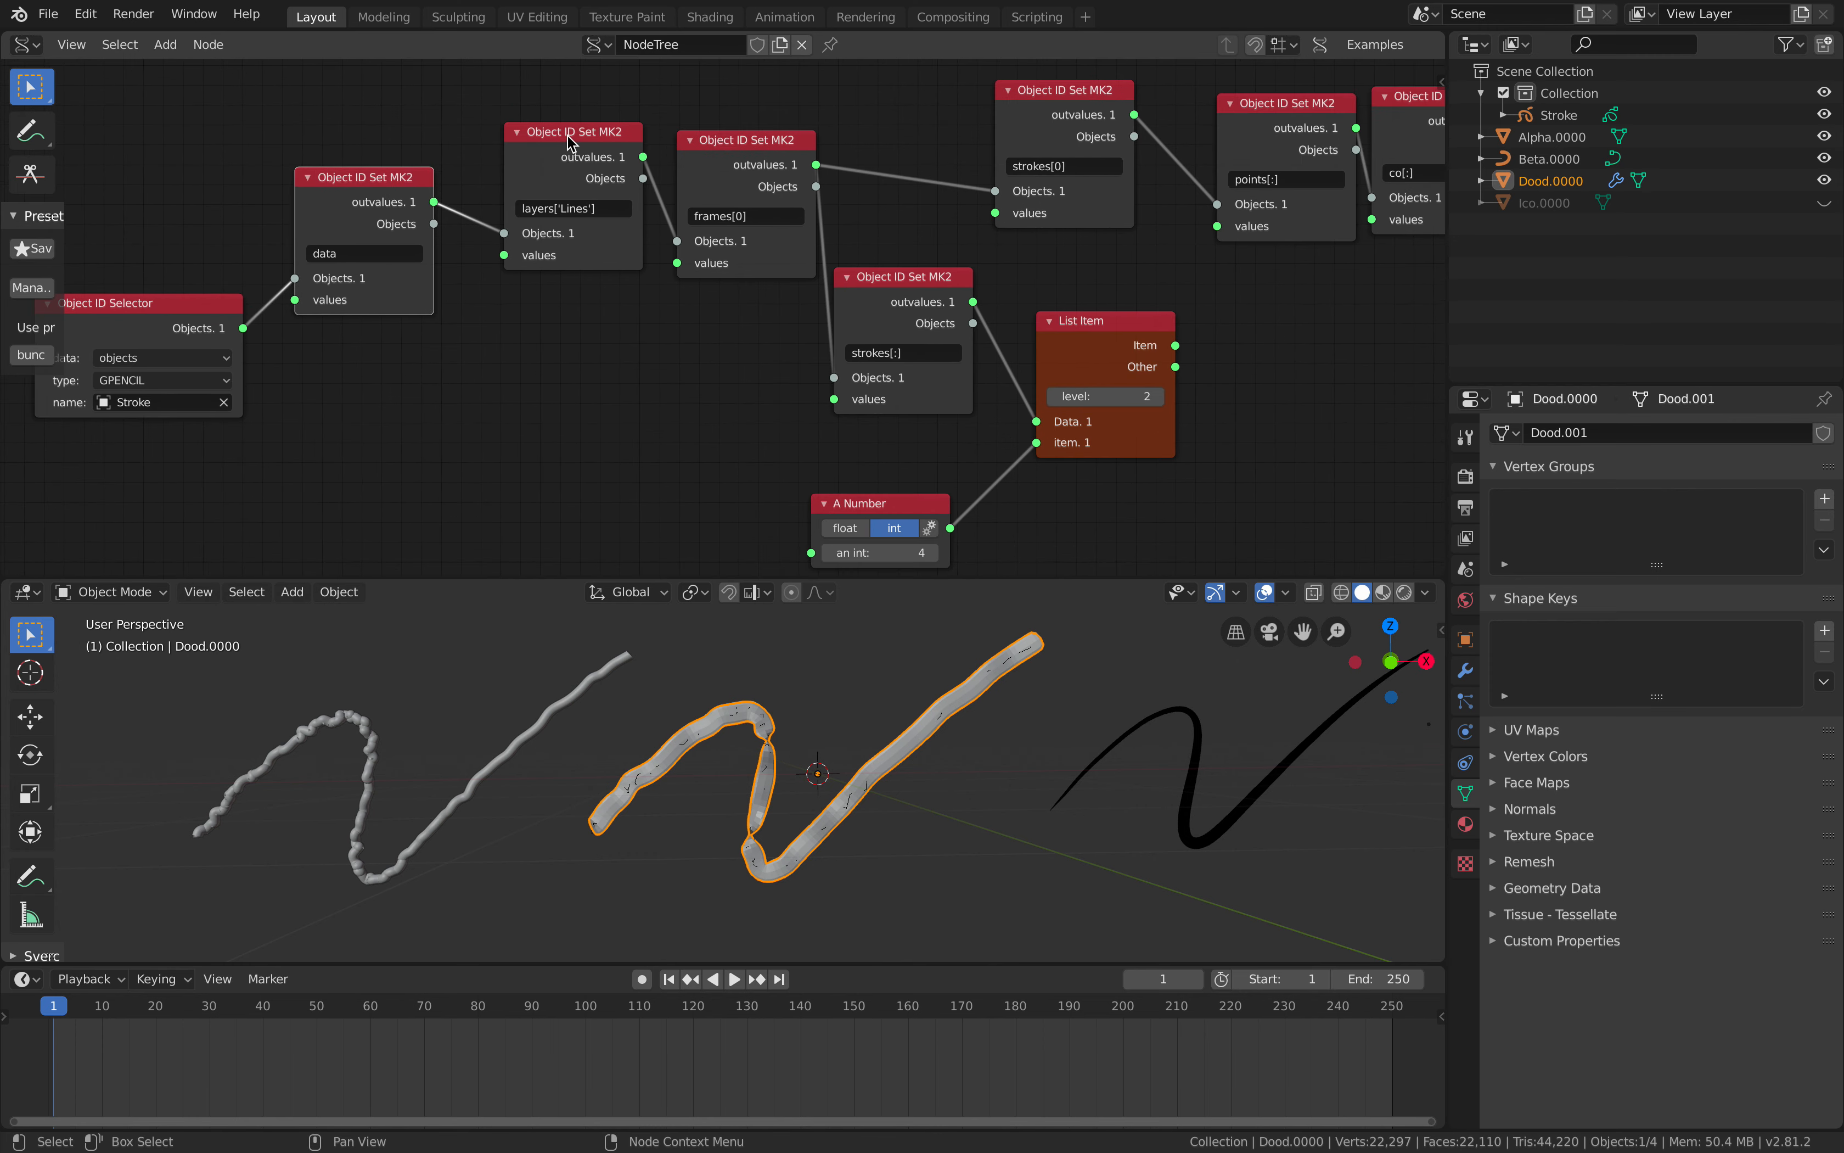
drag(567, 135, 529, 143)
drag(748, 137, 695, 137)
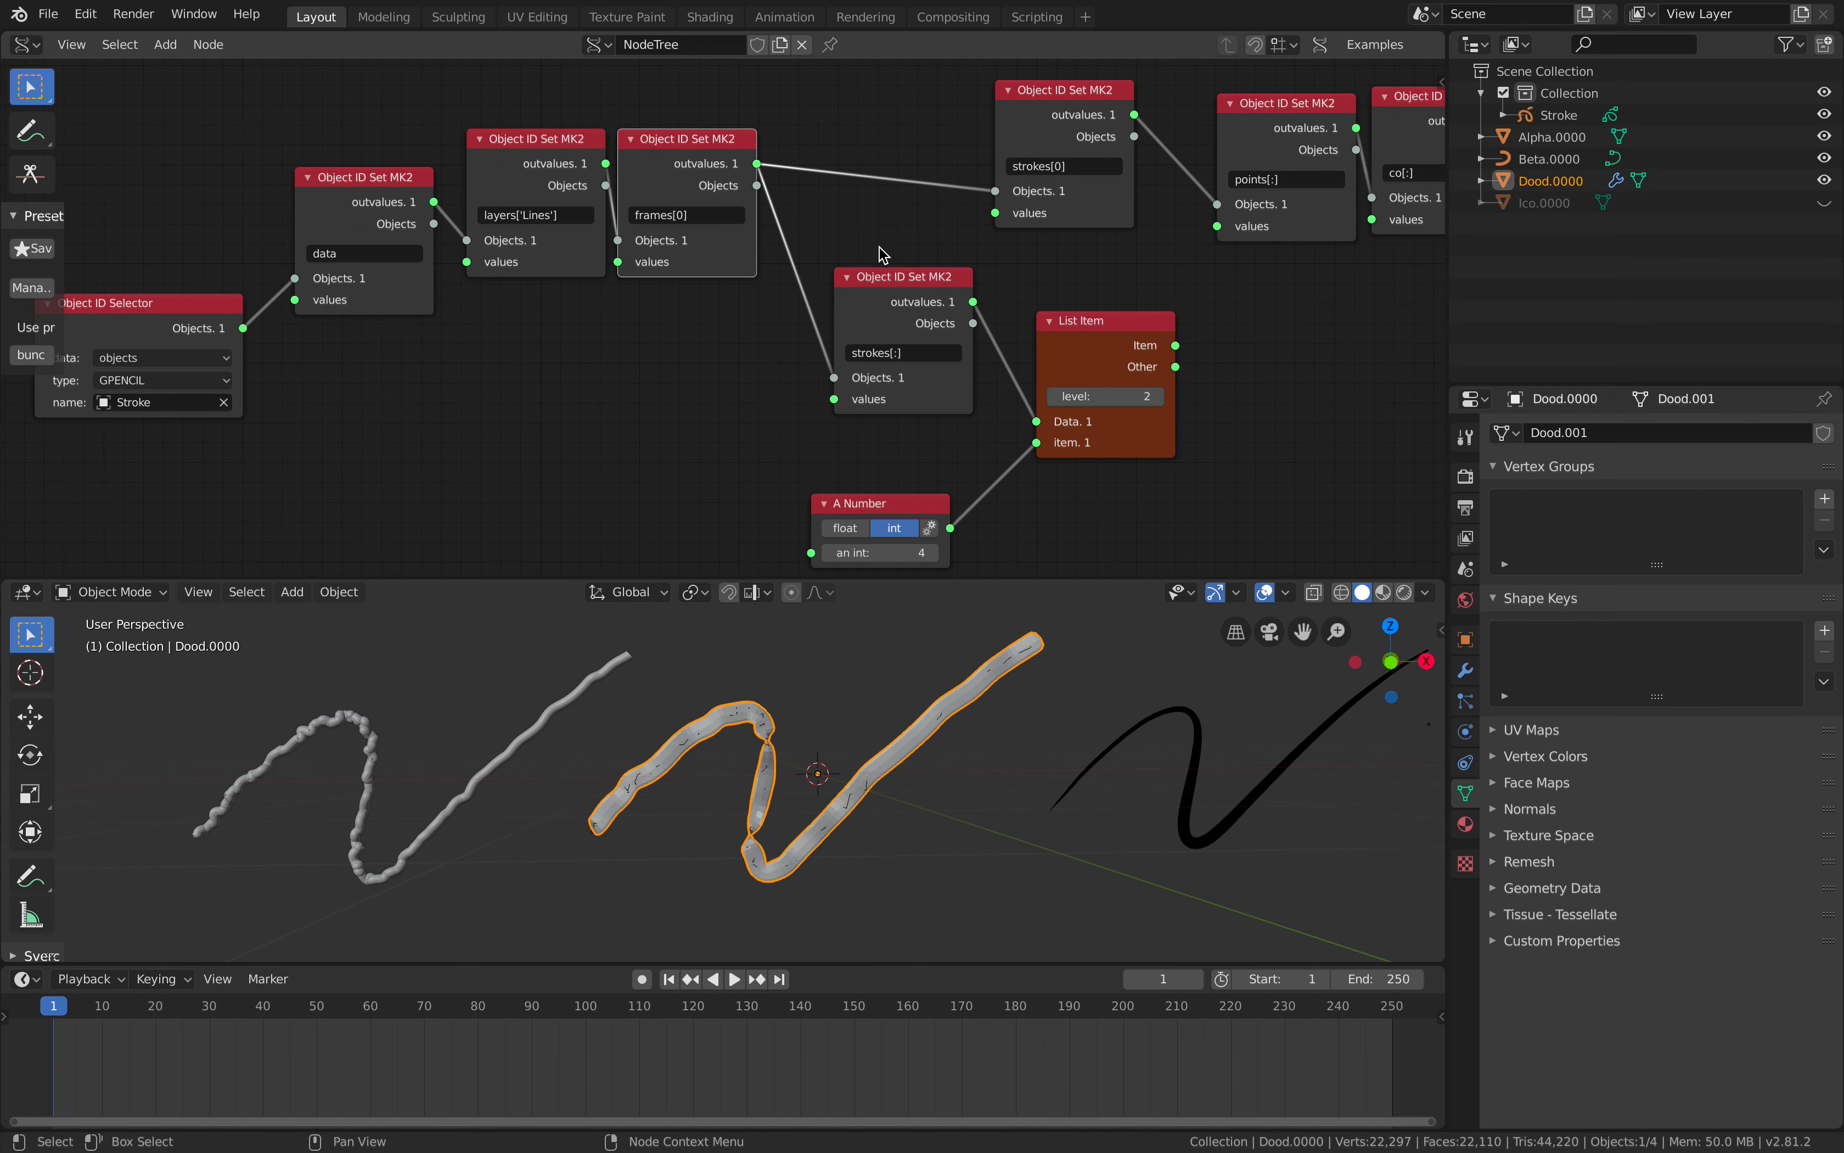
Tidy the strokes[0], strokes[:] and List Item nodes into a more compact arrangement beside the frames[0] node.
drag(885, 277, 867, 319)
drag(1034, 123, 882, 123)
drag(1110, 324, 1079, 330)
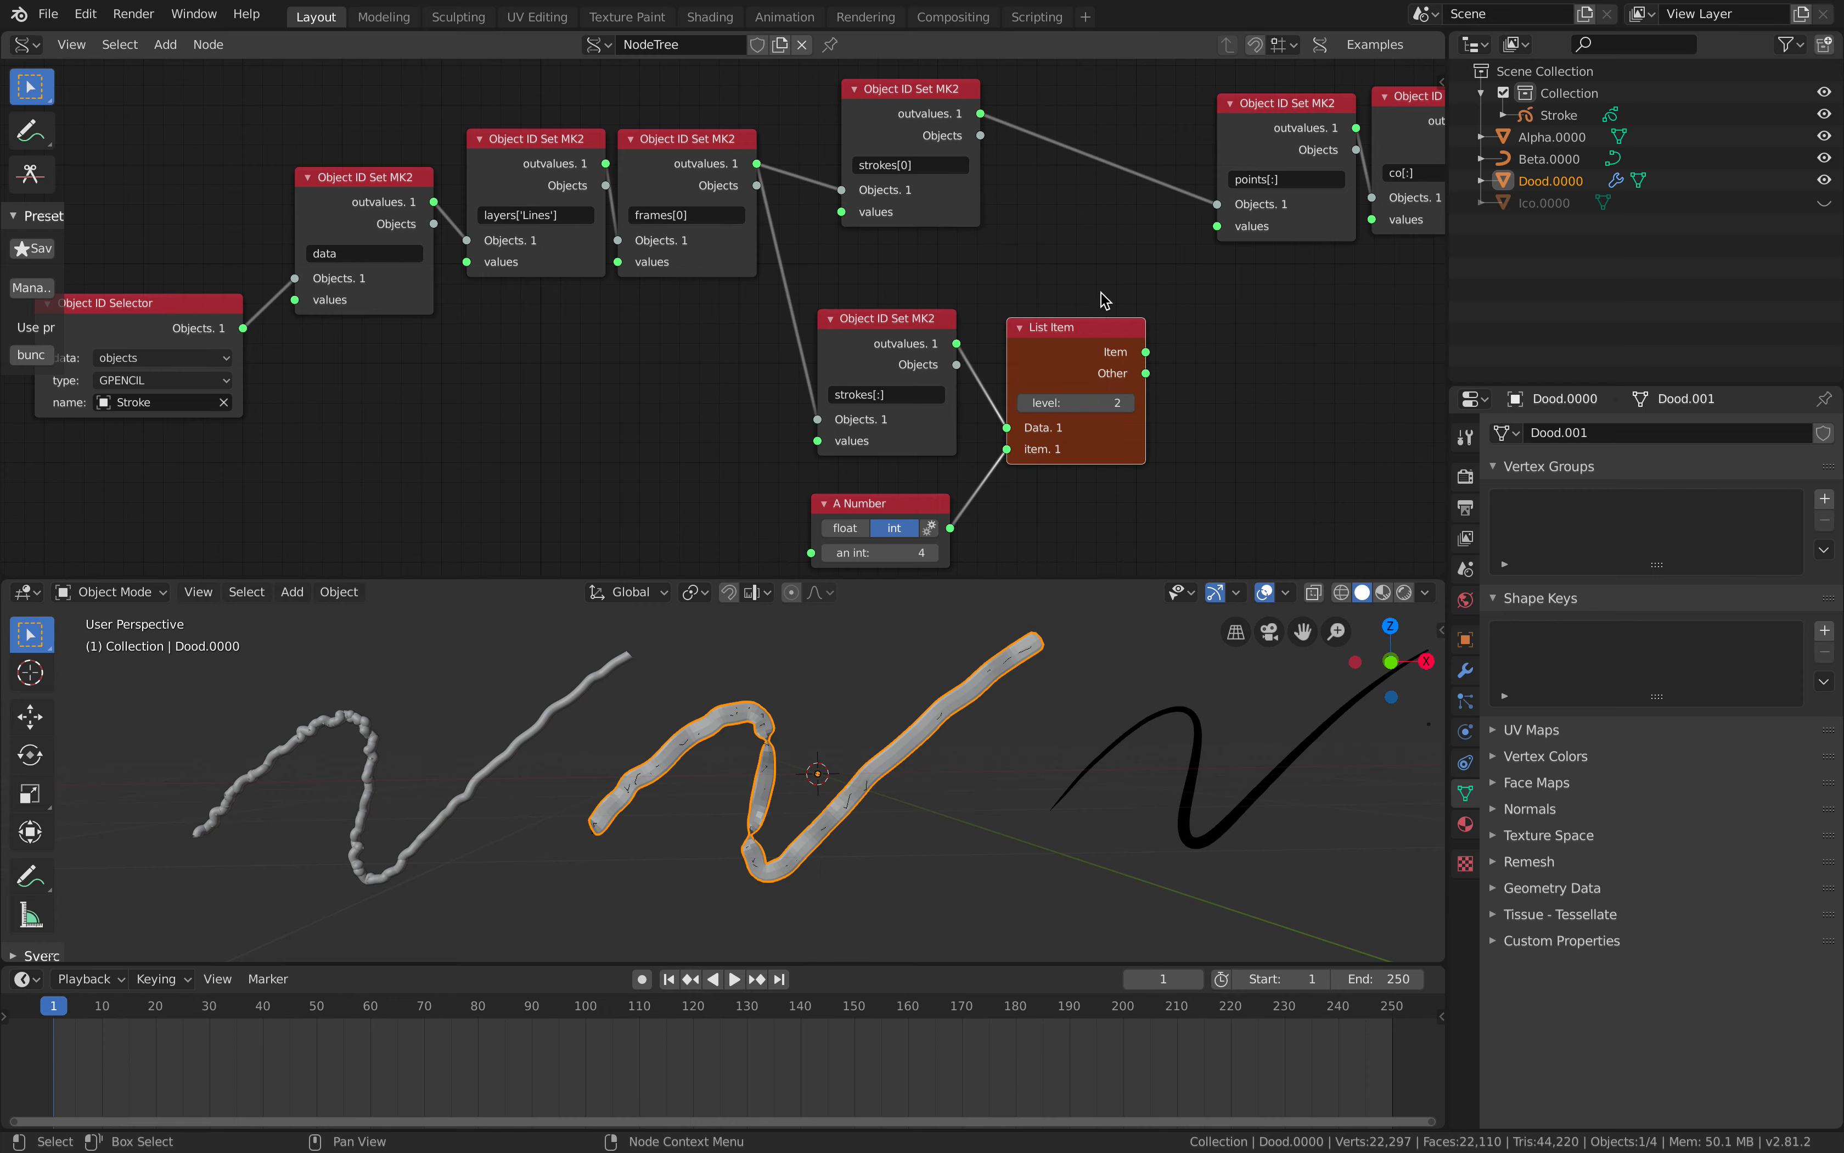
Move the points[:], co[:] and Randomize input vertices nodes closer behind the strokes[0] node.
drag(1246, 151, 1066, 133)
mouse_move(1066, 134)
middle_down()
mouse_move(732, 157)
mouse_move(697, 141)
middle_up()
drag(1059, 137, 905, 128)
drag(1230, 222, 1119, 244)
middle_drag(1118, 244, 861, 298)
scroll(861, 298, down, 3)
drag(879, 295, 918, 308)
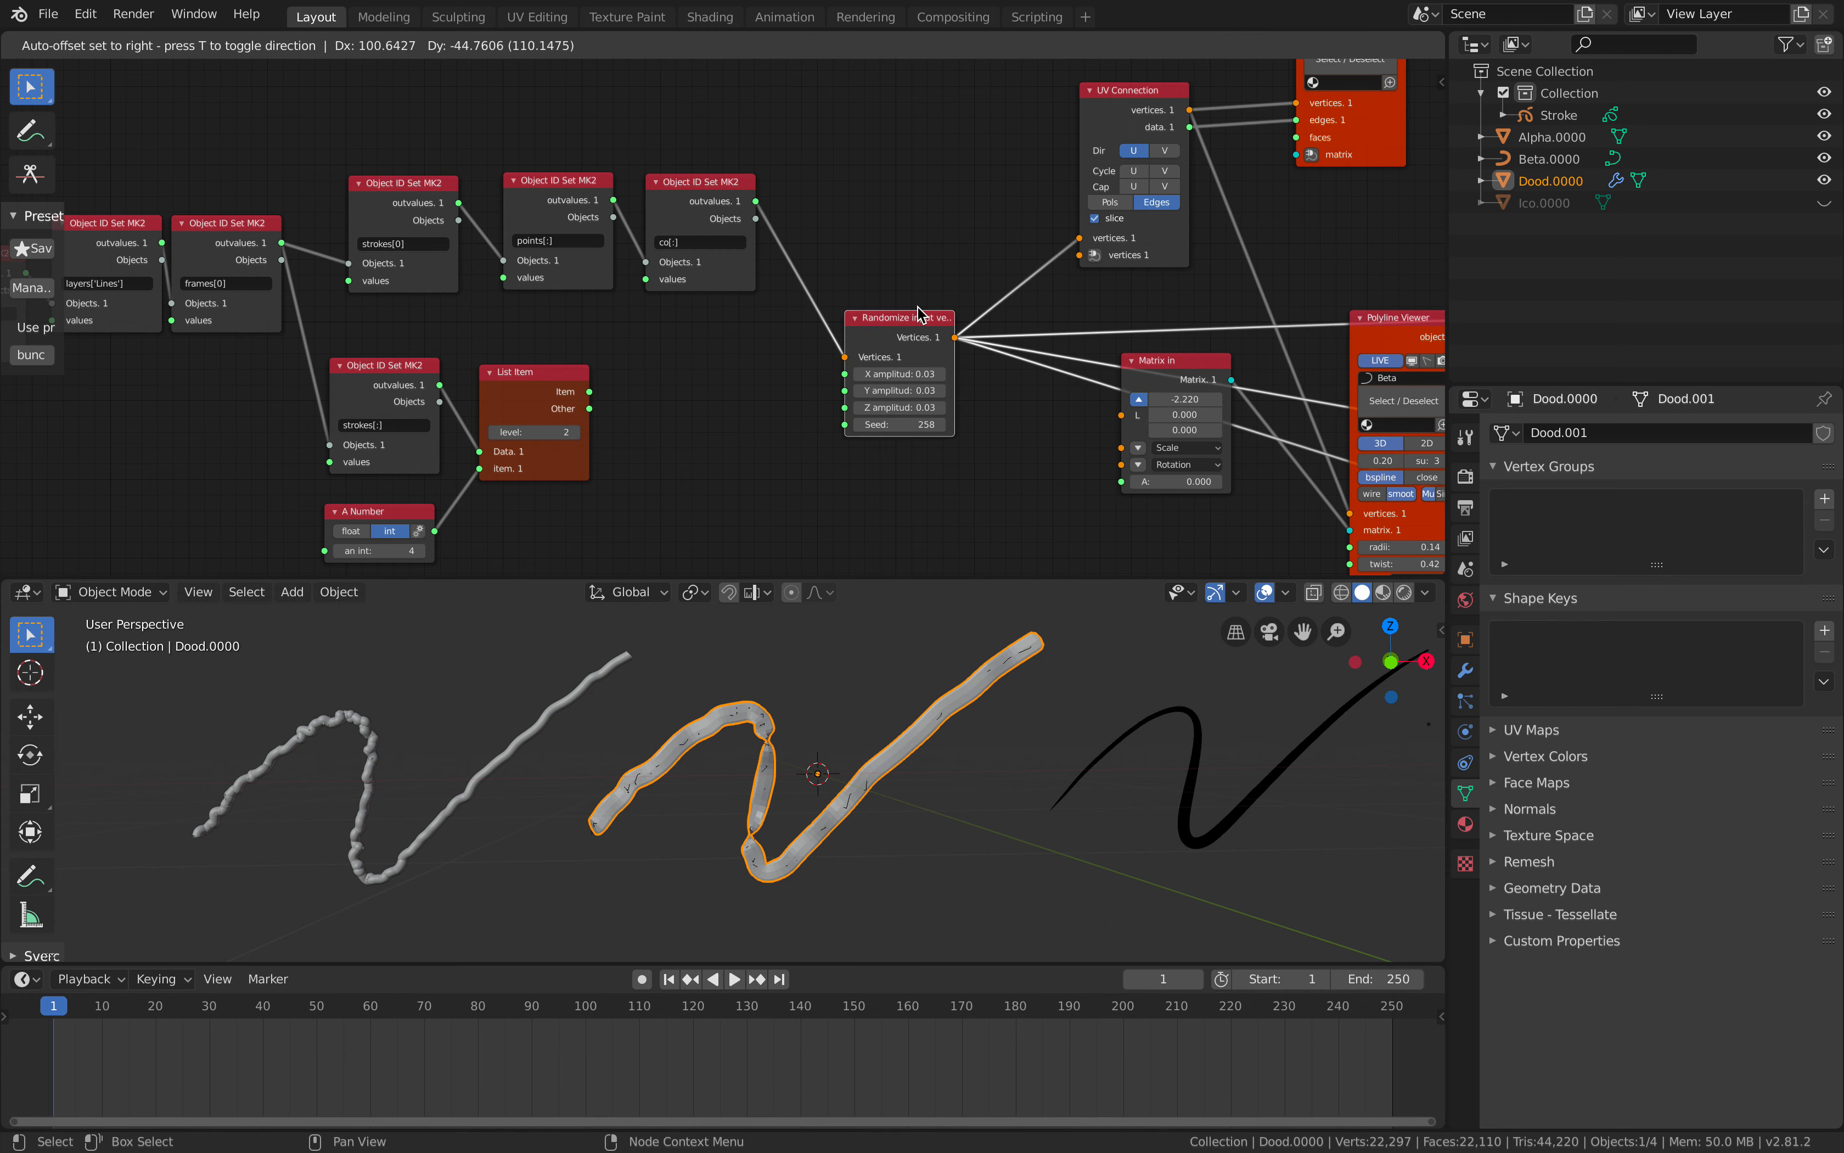
Shift the strokes[:] node slightly upward and select the List Item node beside it.
middle_drag(918, 308, 1038, 264)
scroll(715, 222, up, 2)
middle_drag(532, 247, 573, 187)
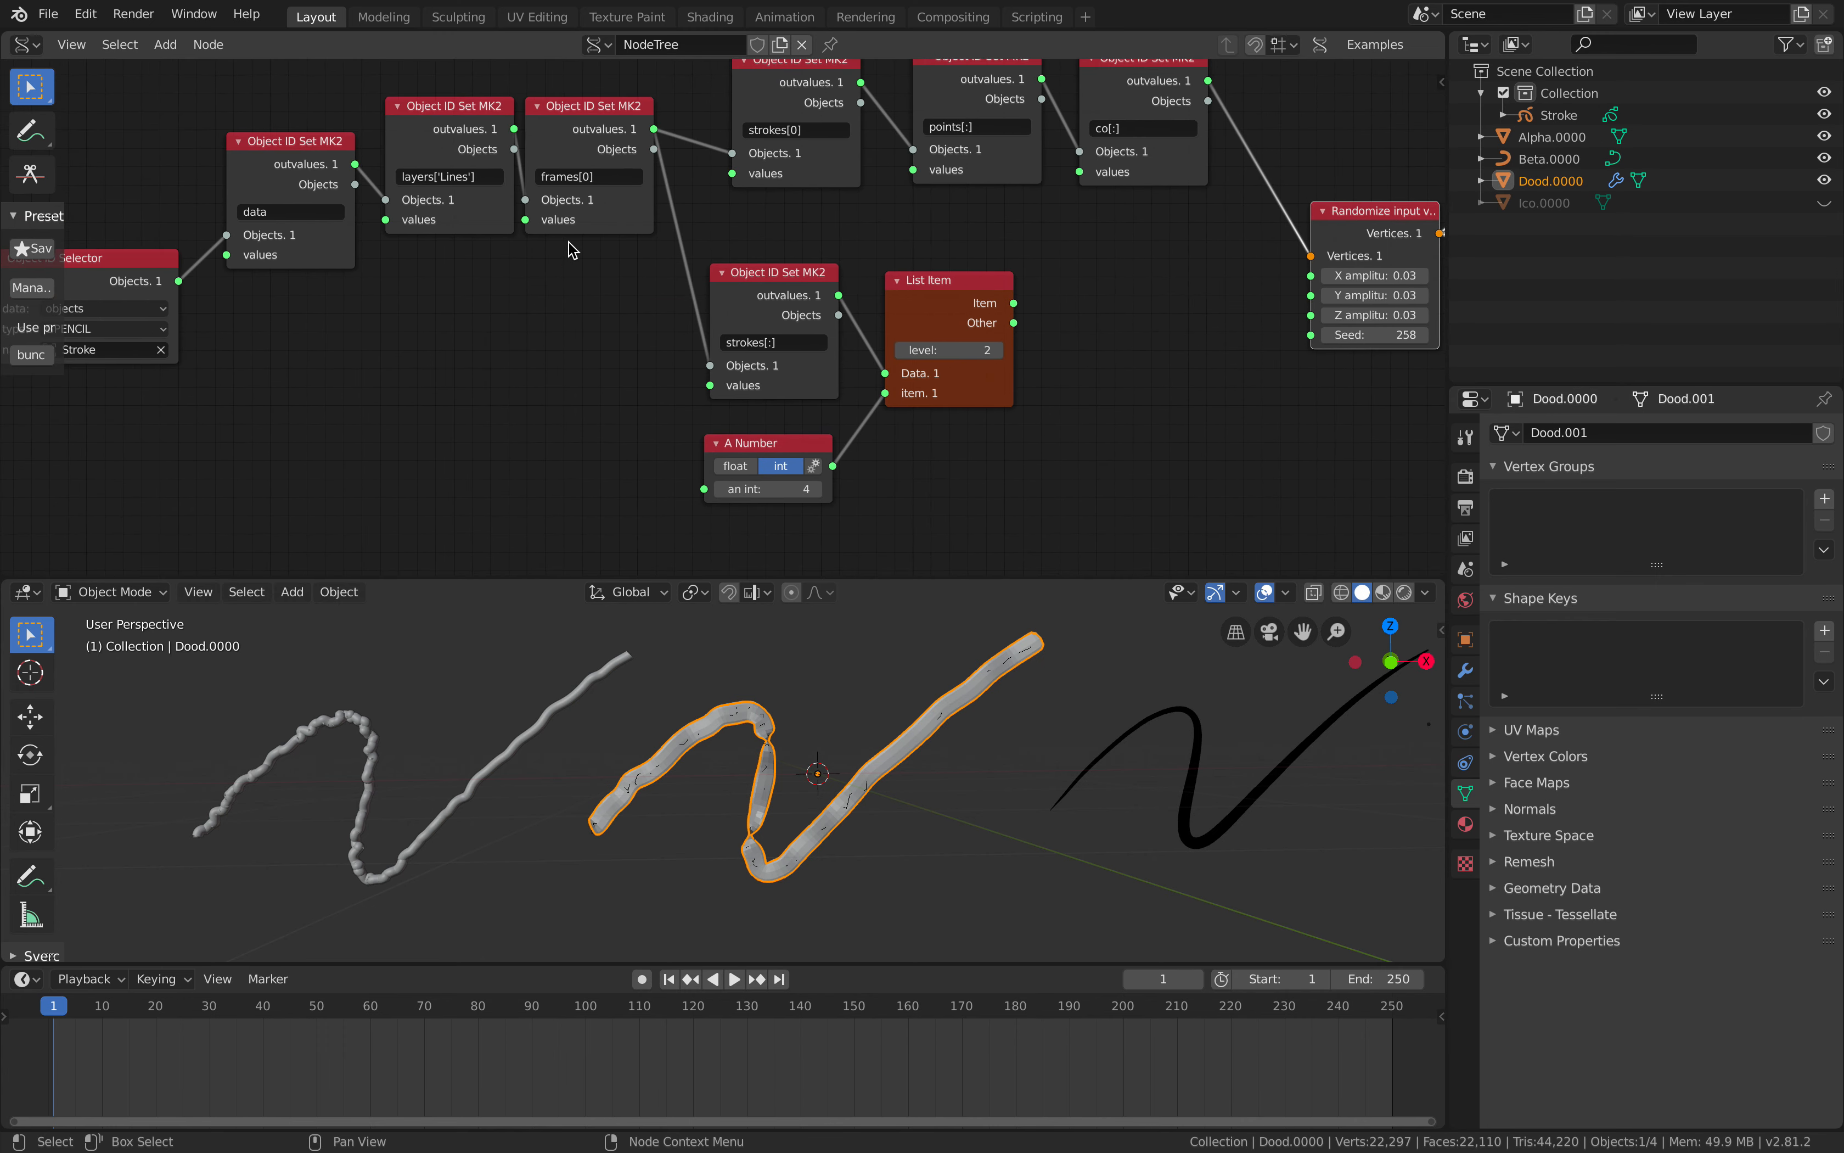
drag(777, 273, 774, 265)
click(951, 283)
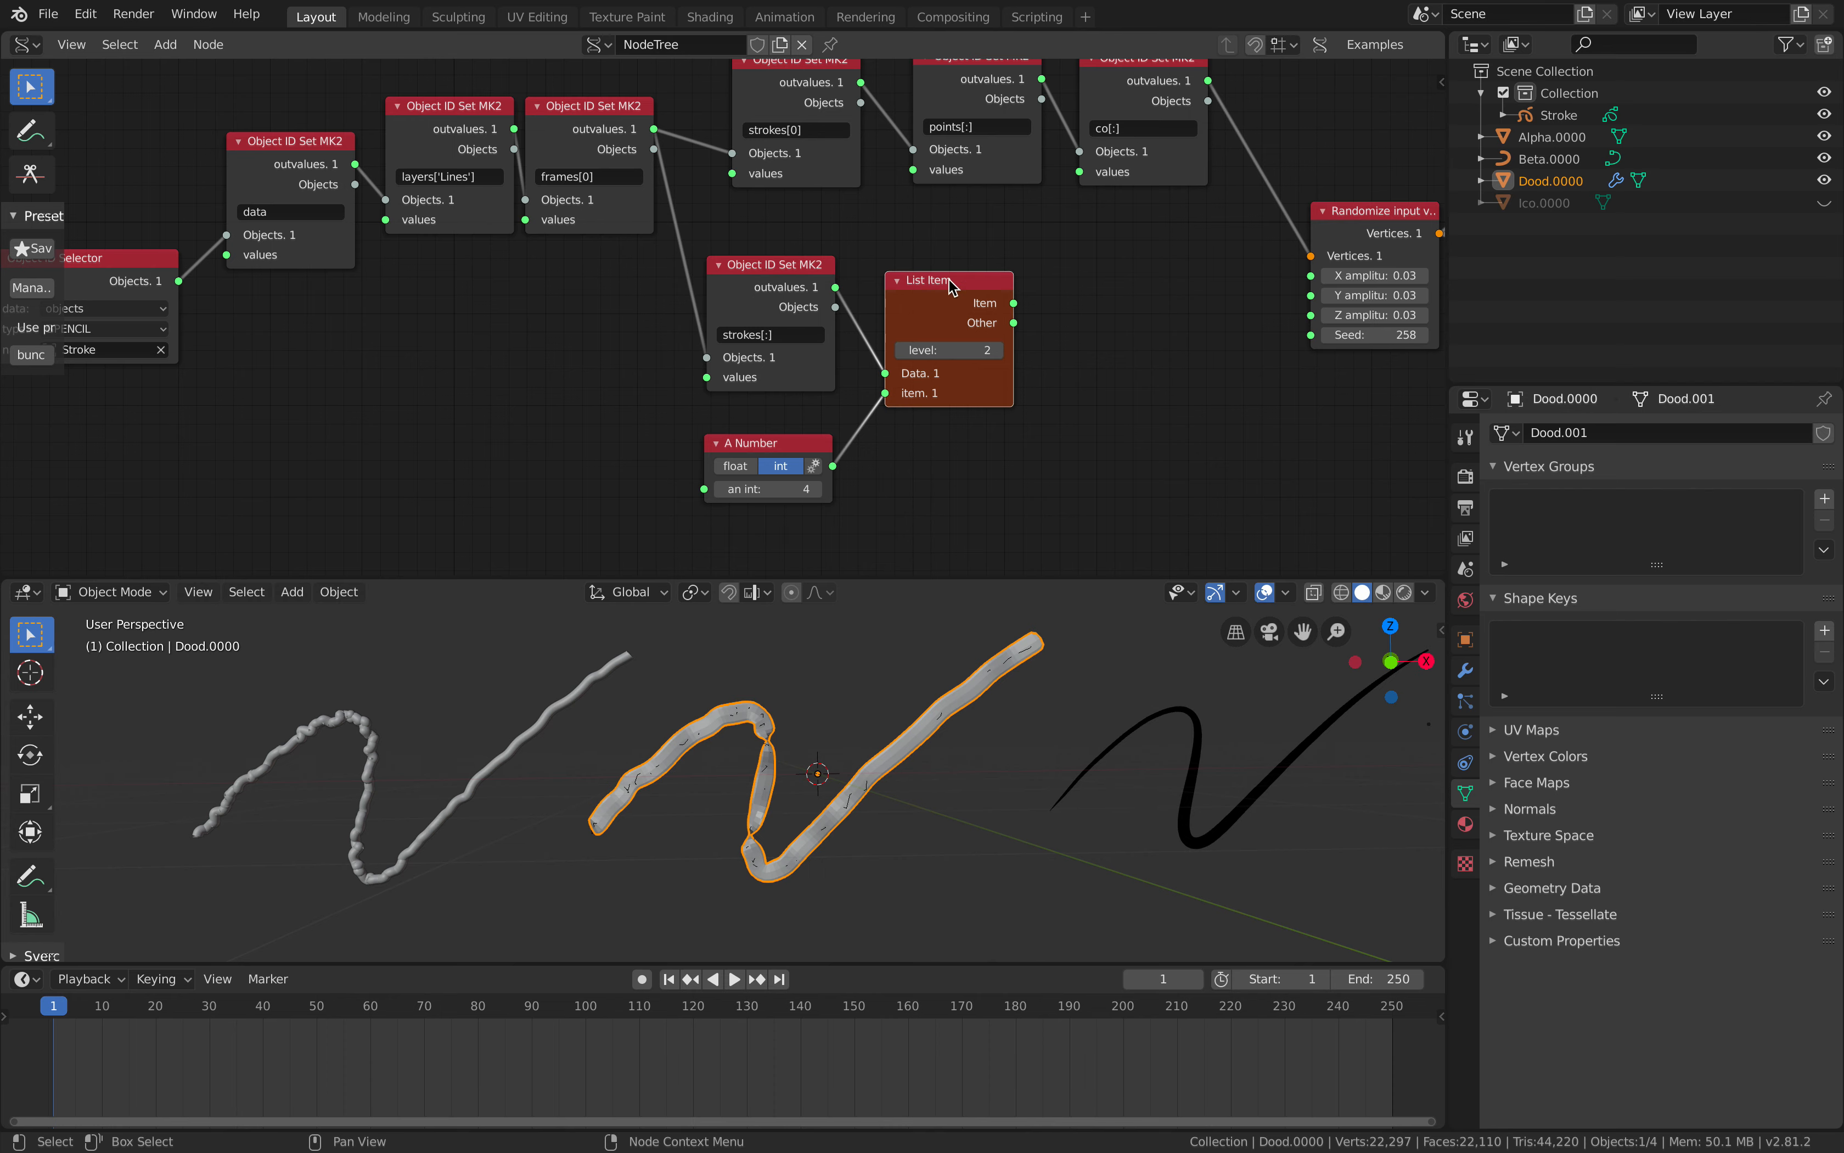
Move the Matrix in and Polyline Viewer nodes down and closer to the Randomize node.
scroll(1047, 319, down, 3)
middle_drag(1048, 319, 640, 343)
middle_drag(962, 305, 433, 365)
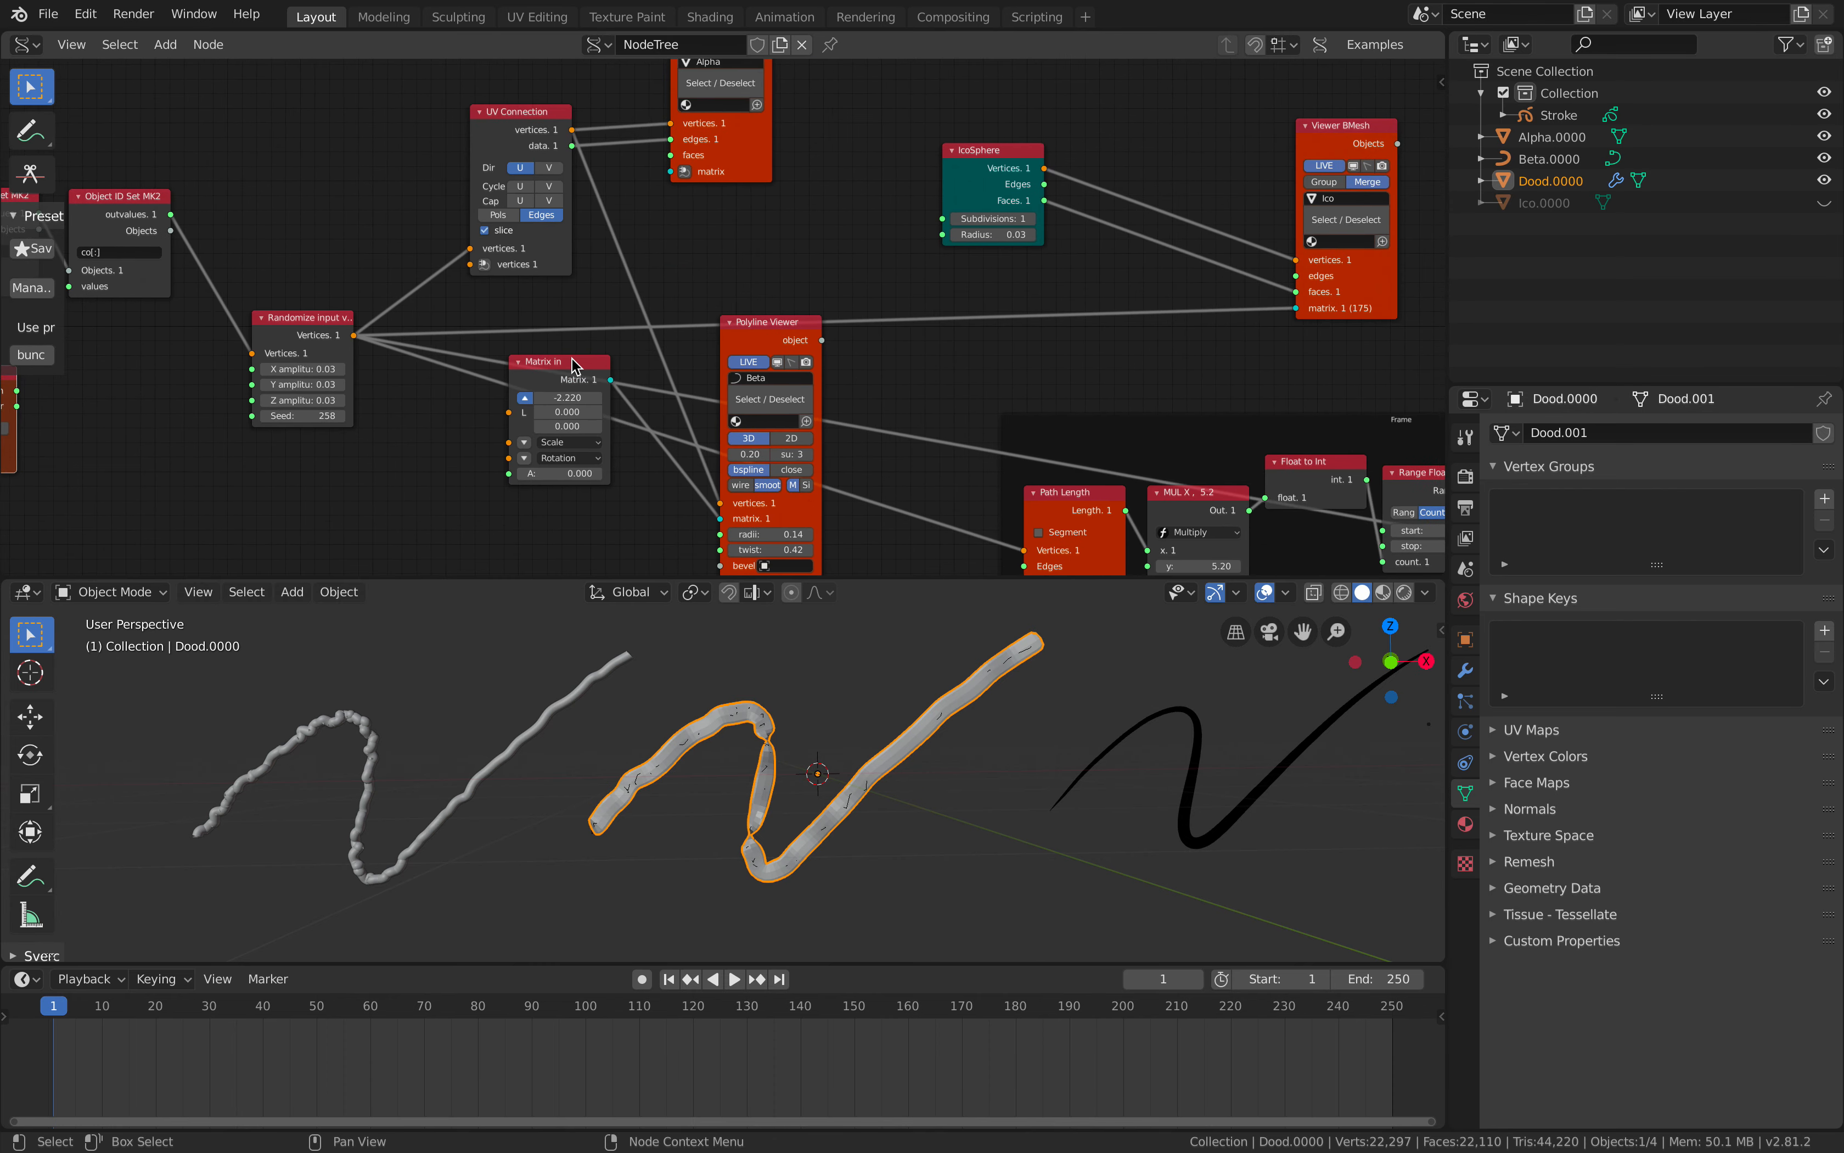
drag(571, 358, 486, 414)
drag(740, 322, 679, 383)
Nudge the frame holding the Path Length to UV Connection nodes slightly away from the Skin Mesher.
middle_drag(1030, 385, 845, 291)
middle_drag(1064, 325, 543, 221)
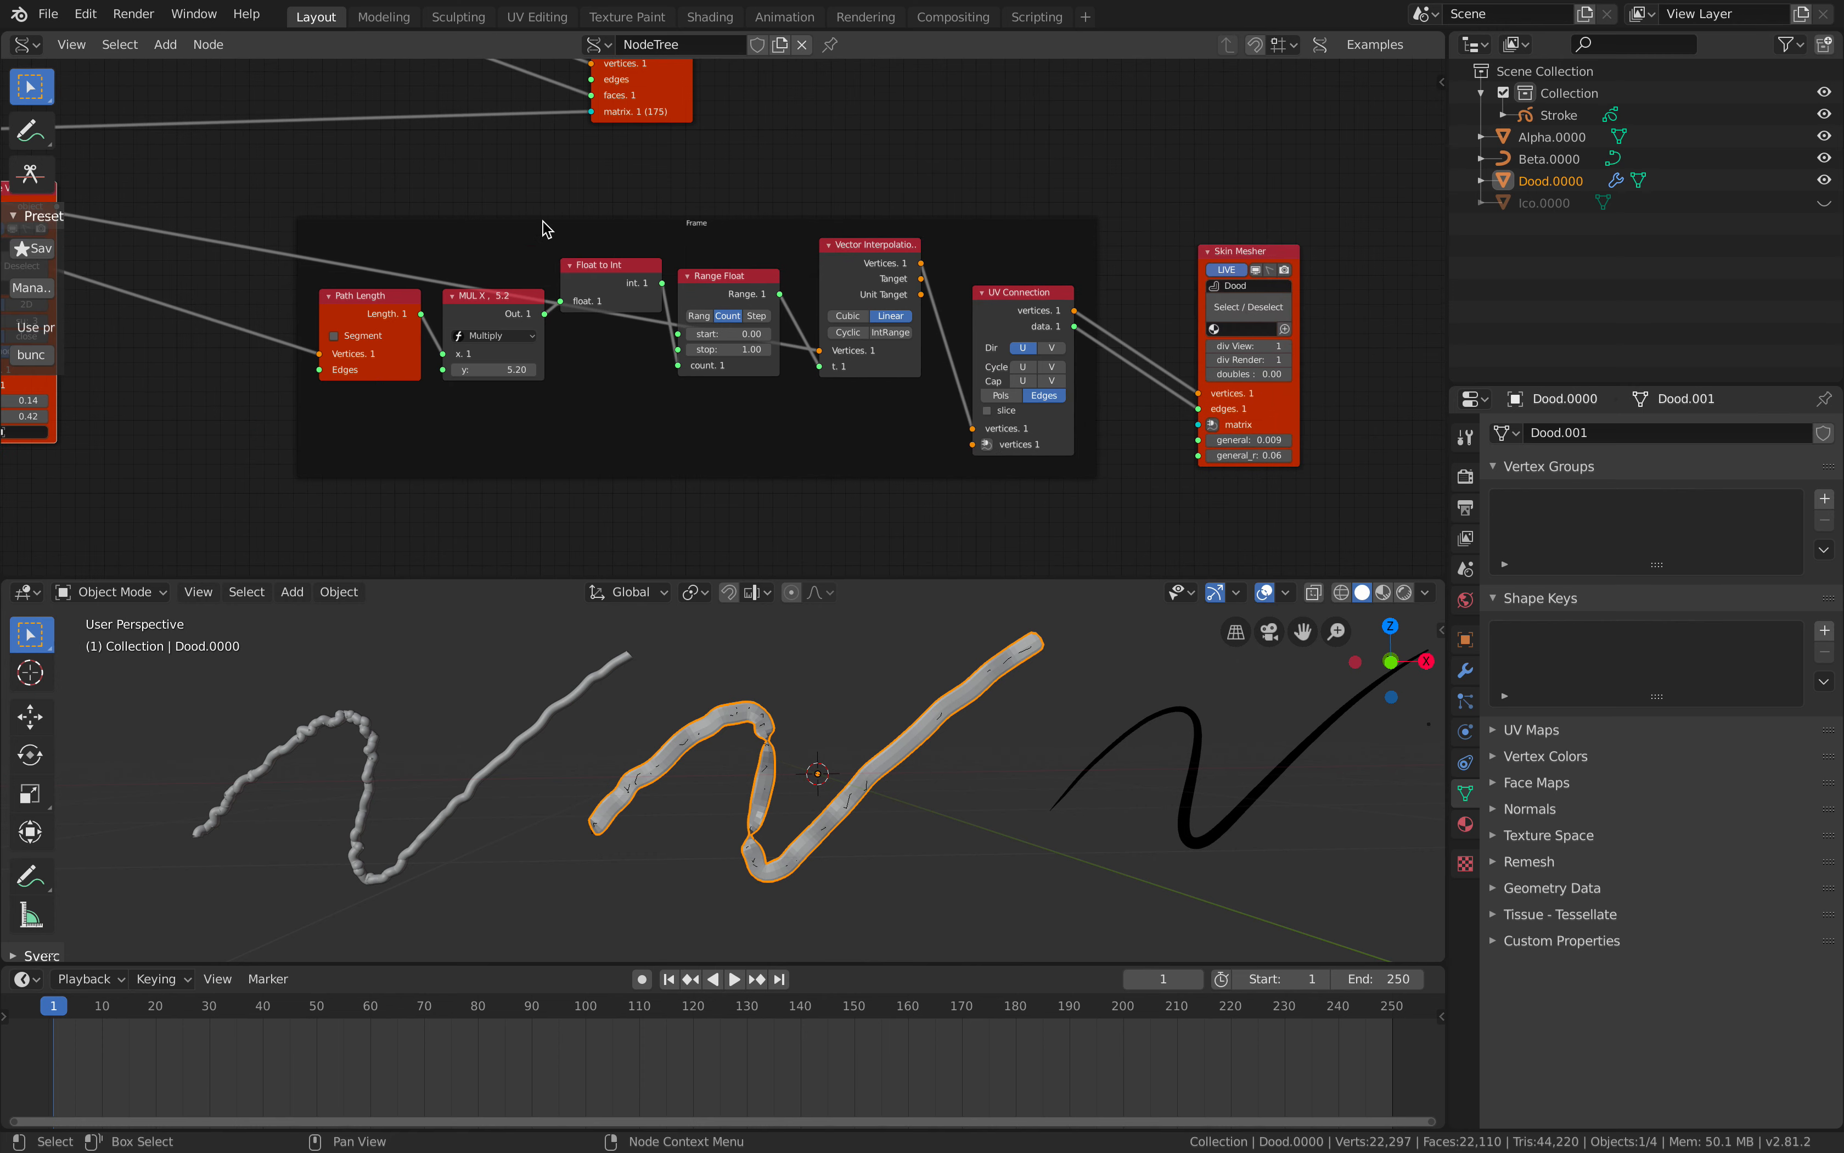
mouse_move(672, 230)
mouse_down()
mouse_move(646, 230)
mouse_move(663, 233)
mouse_up()
middle_drag(930, 189, 896, 189)
scroll(897, 188, up, 1)
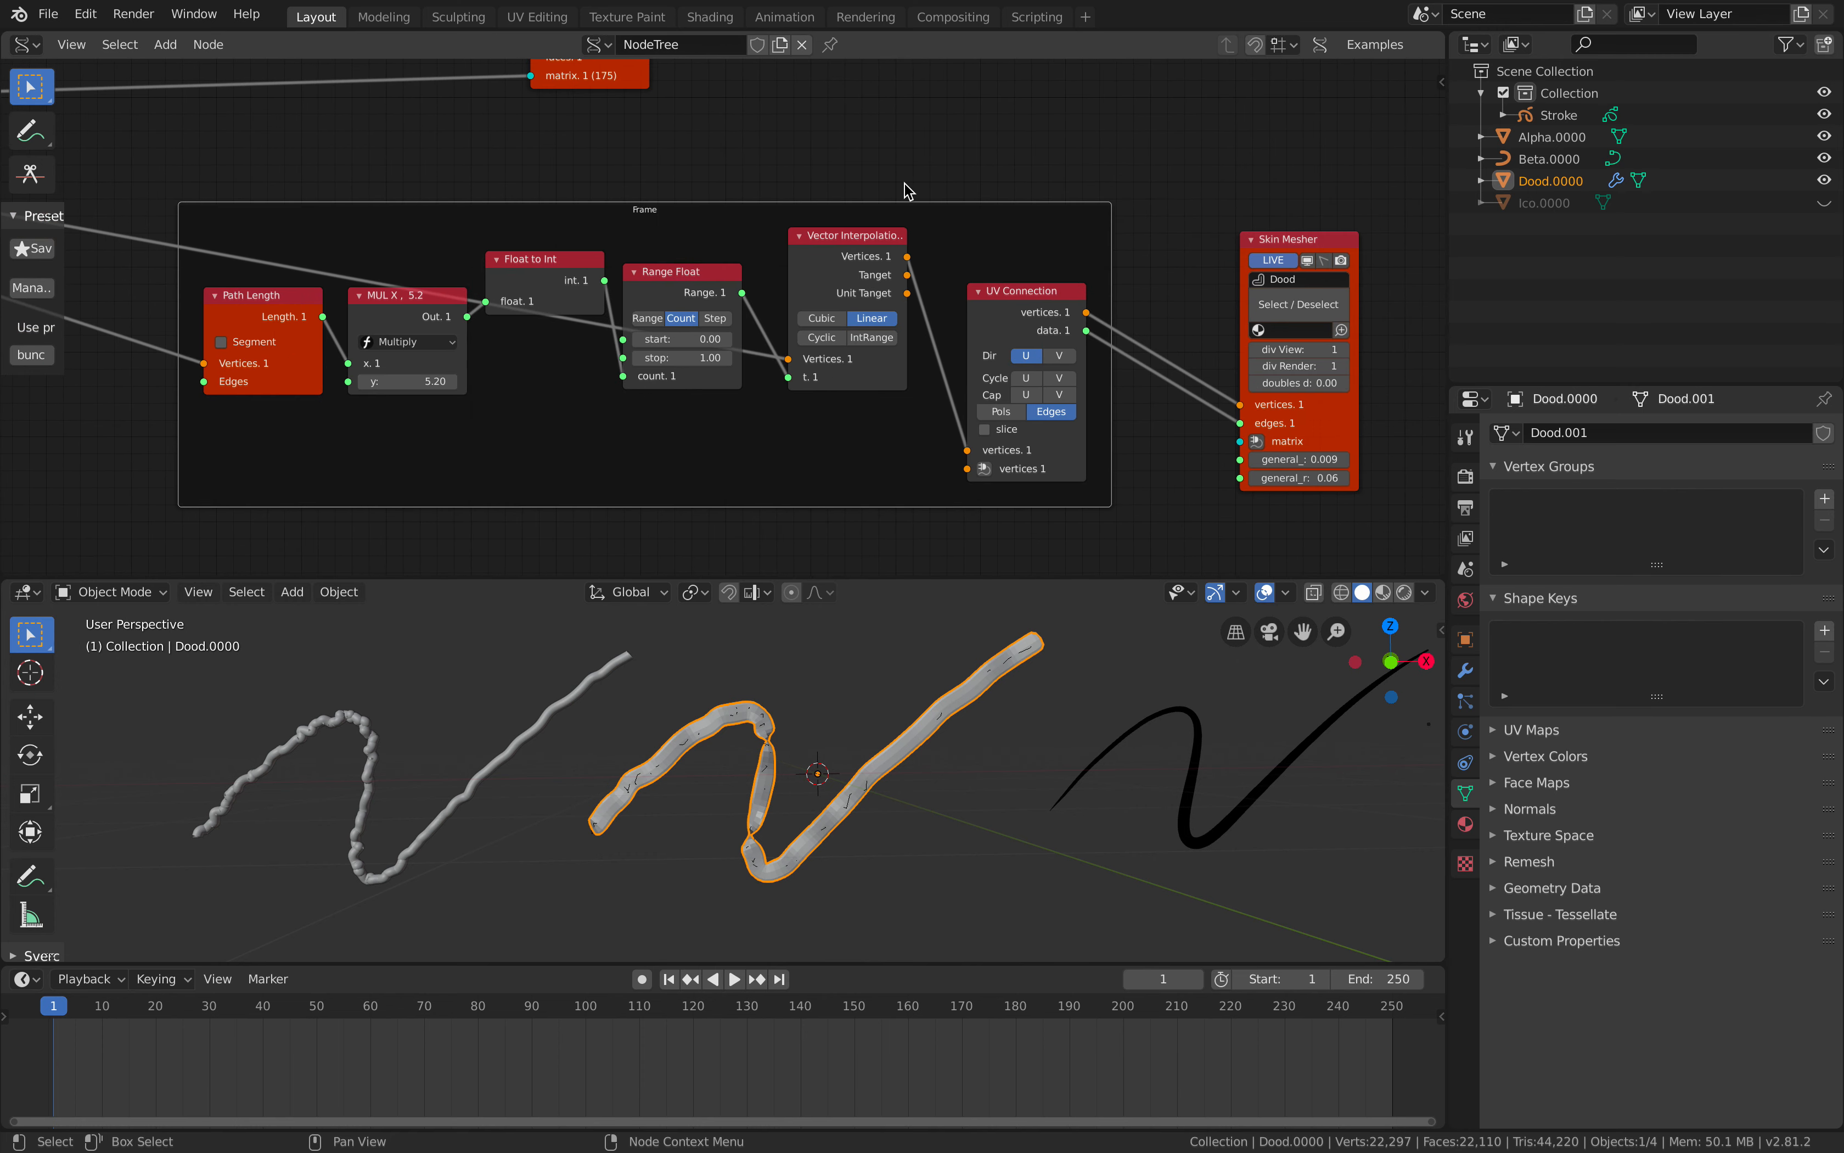